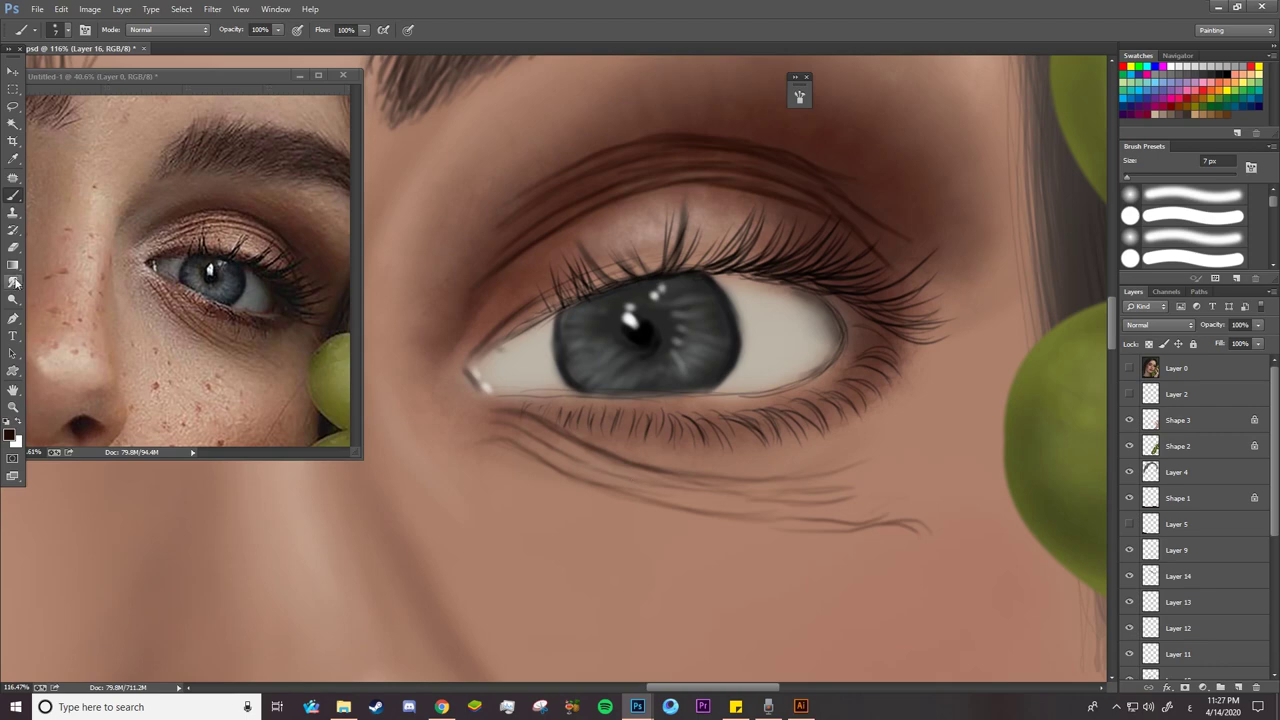
# Refine the skin around the eye with brush strokes above the upper lid and below the lashes, and save the document
pyautogui.press('e')
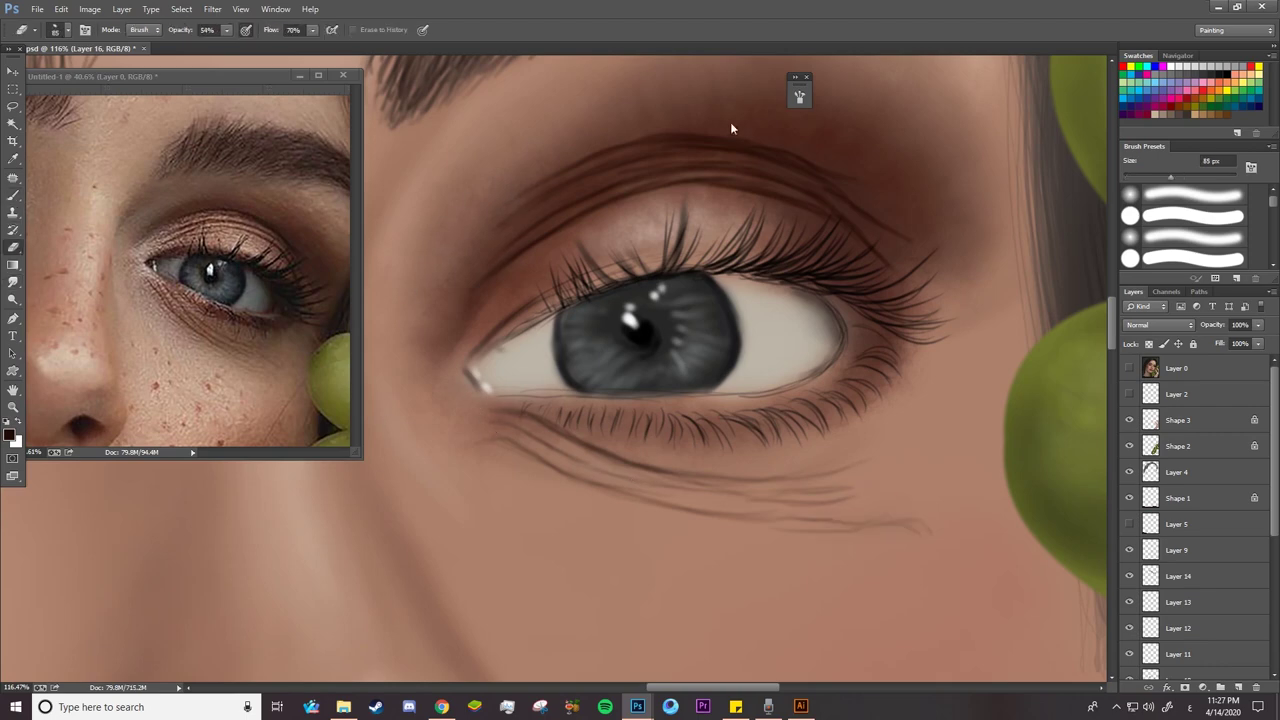
pyautogui.press('b')
pyautogui.rightClick(544, 235)
pyautogui.click(618, 169)
pyautogui.moveTo(505, 267)
pyautogui.mouseDown()
pyautogui.moveTo(685, 181)
pyautogui.moveTo(874, 247)
pyautogui.mouseUp()
pyautogui.moveTo(877, 316)
pyautogui.mouseDown()
pyautogui.moveTo(727, 265)
pyautogui.moveTo(512, 327)
pyautogui.moveTo(718, 260)
pyautogui.moveTo(854, 383)
pyautogui.moveTo(609, 414)
pyautogui.mouseUp()
pyautogui.press('z')
pyautogui.click(12, 141)
pyautogui.press('z')
pyautogui.hotkey('ctrl', 's')
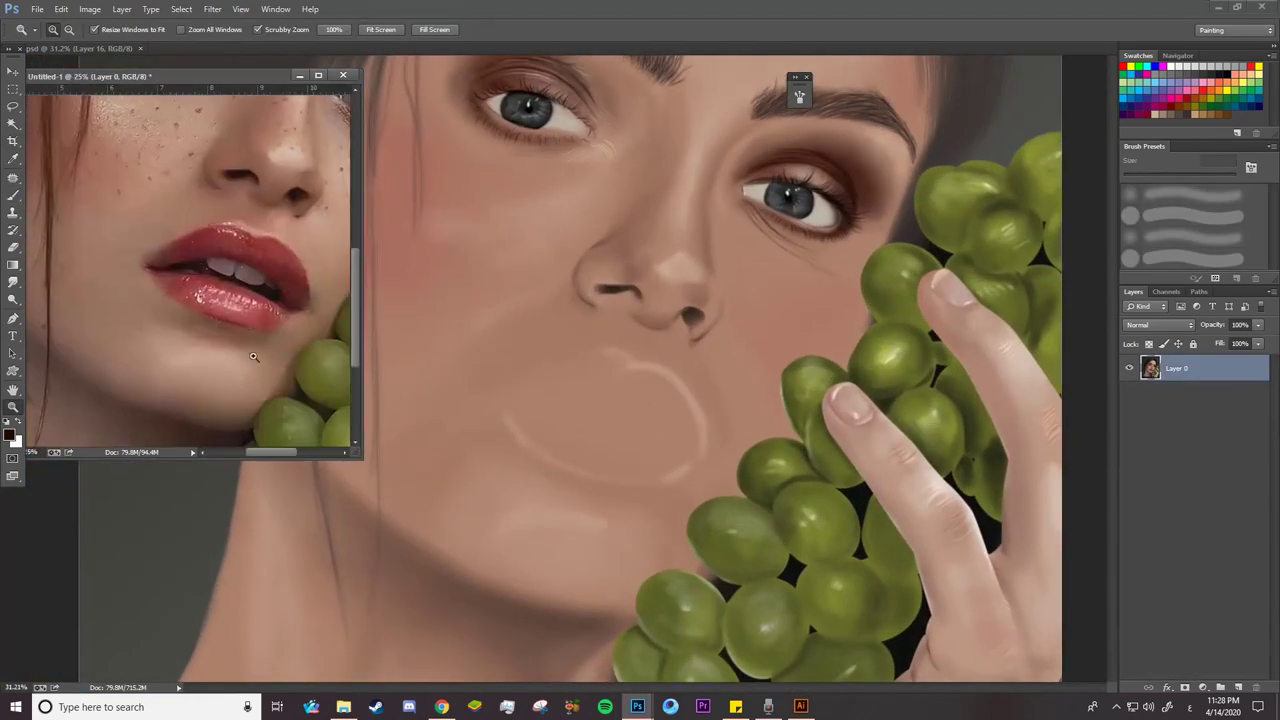
# Paint the upper lip's base in red along its outer contour on Layer 19 with a 55 px brush at 76% hardness
pyautogui.click(586, 400)
pyautogui.press('b')
pyautogui.rightClick(606, 356)
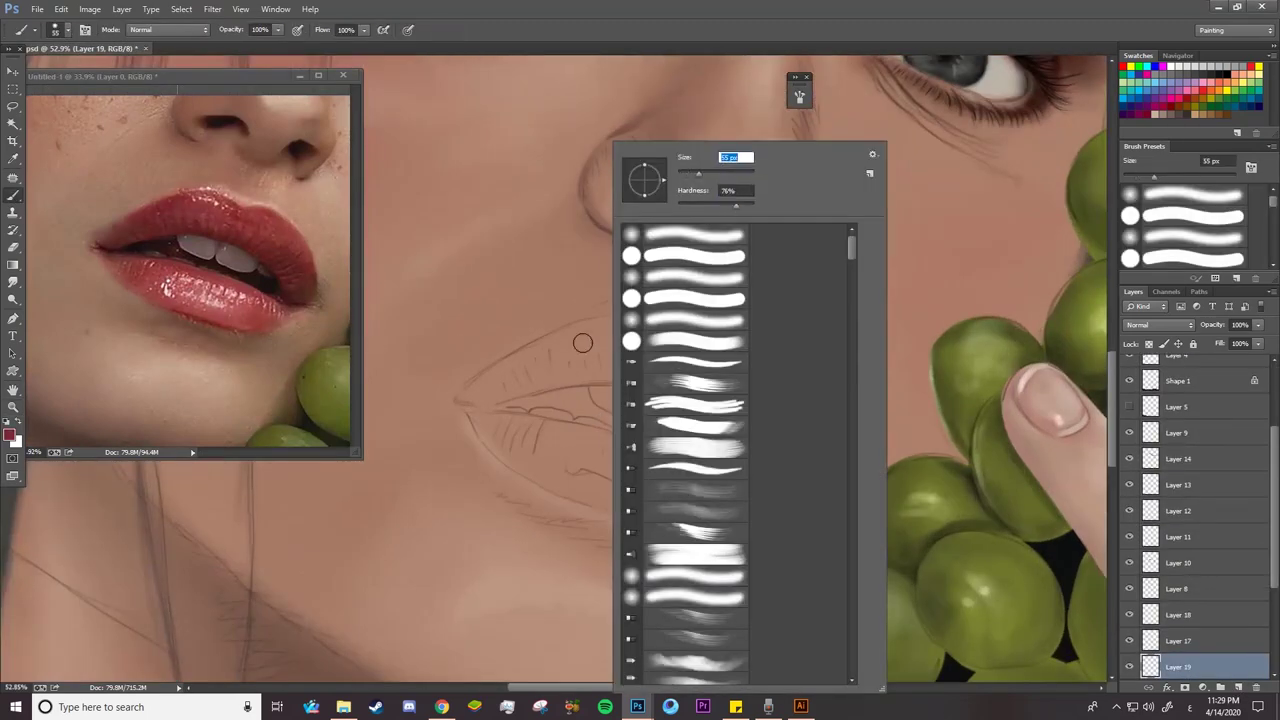
pyautogui.moveTo(583, 343)
pyautogui.mouseDown()
pyautogui.moveTo(684, 360)
pyautogui.moveTo(662, 333)
pyautogui.moveTo(679, 348)
pyautogui.moveTo(580, 335)
pyautogui.moveTo(468, 394)
pyautogui.moveTo(664, 372)
pyautogui.moveTo(494, 395)
pyautogui.moveTo(575, 359)
pyautogui.moveTo(684, 361)
pyautogui.moveTo(627, 347)
pyautogui.moveTo(544, 365)
pyautogui.moveTo(655, 343)
pyautogui.moveTo(635, 328)
pyautogui.moveTo(580, 336)
pyautogui.moveTo(632, 322)
pyautogui.moveTo(750, 365)
pyautogui.moveTo(783, 444)
pyautogui.moveTo(755, 382)
pyautogui.mouseUp()
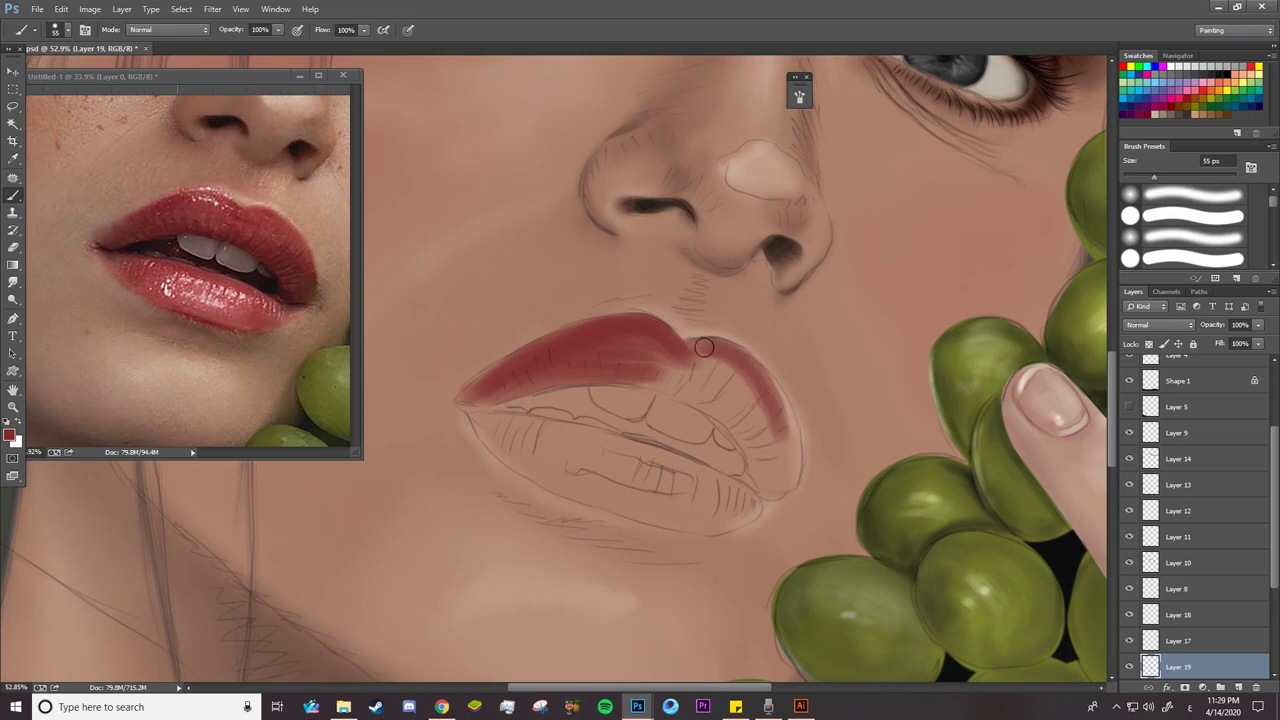
pyautogui.moveTo(692, 351)
pyautogui.mouseDown()
pyautogui.moveTo(748, 368)
pyautogui.moveTo(784, 430)
pyautogui.moveTo(784, 466)
pyautogui.moveTo(782, 433)
pyautogui.mouseUp()
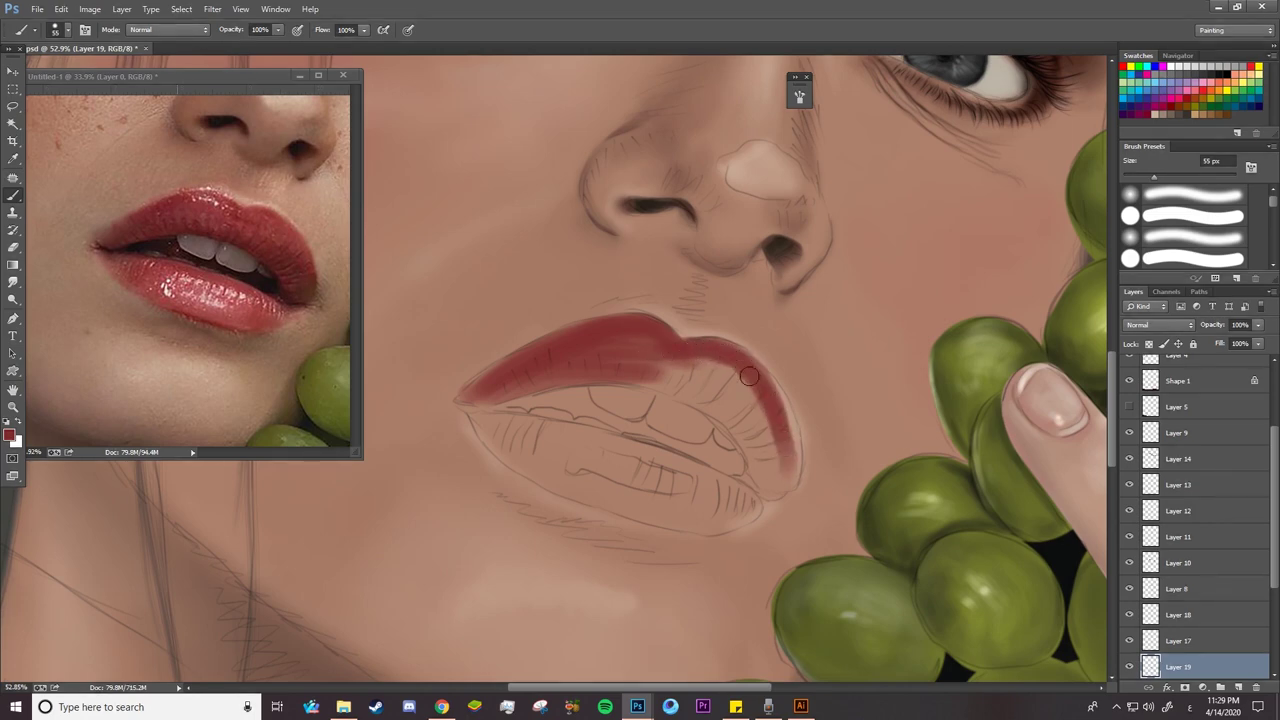
pyautogui.moveTo(751, 378); pyautogui.dragTo(786, 474)
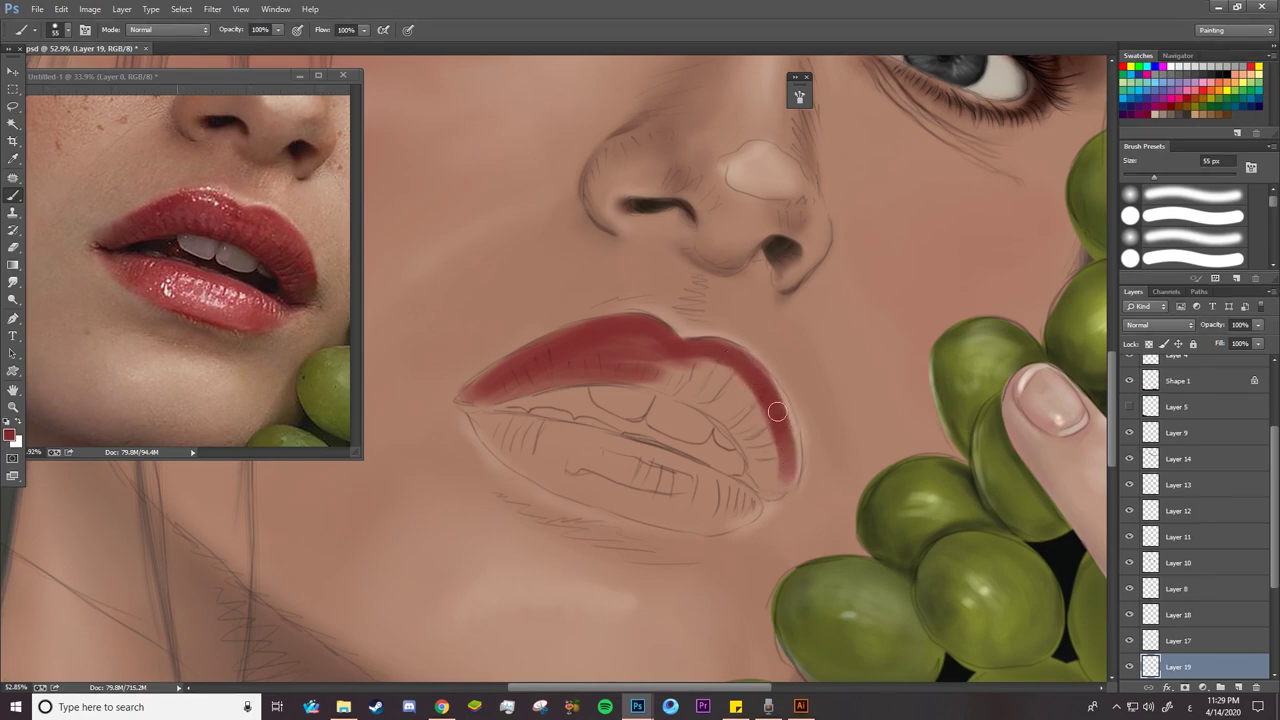
pyautogui.moveTo(768, 390); pyautogui.dragTo(785, 418)
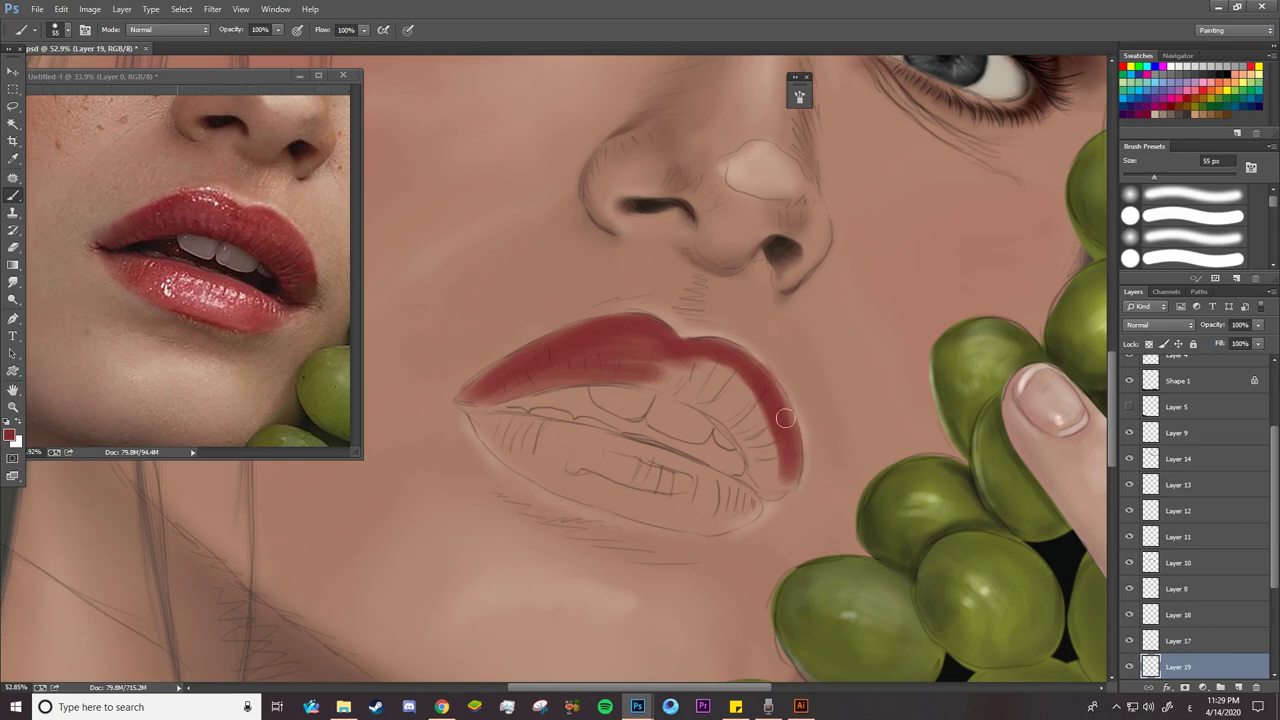
# Adjust the red foreground colour and fill the lip shapes with a 97 px brush, including the lower lip
pyautogui.click(9, 436)
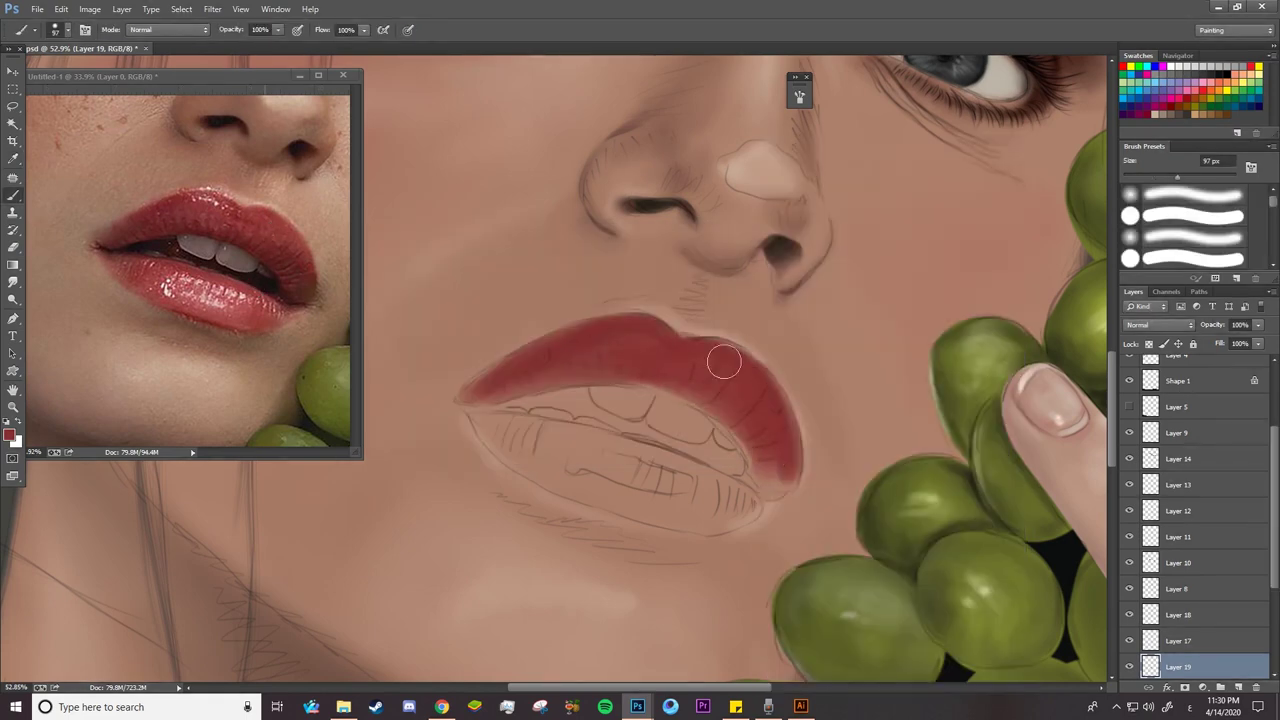
pyautogui.moveTo(495, 425)
pyautogui.mouseDown()
pyautogui.moveTo(673, 503)
pyautogui.moveTo(740, 503)
pyautogui.moveTo(709, 514)
pyautogui.moveTo(764, 508)
pyautogui.moveTo(861, 404)
pyautogui.mouseUp()
pyautogui.hotkey('ctrl', 'space')
pyautogui.rightClick(666, 458)
pyautogui.press('Escape')
pyautogui.moveTo(762, 290)
pyautogui.mouseDown()
pyautogui.moveTo(829, 412)
pyautogui.moveTo(694, 491)
pyautogui.moveTo(725, 440)
pyautogui.mouseUp()
# Reduce the brush to 27 px and fill the red up to the lips' outlines around their outer right end
pyautogui.rightClick(726, 440)
pyautogui.moveTo(832, 174); pyautogui.dragTo(765, 174)
pyautogui.moveTo(812, 505)
pyautogui.mouseDown()
pyautogui.moveTo(805, 489)
pyautogui.moveTo(894, 437)
pyautogui.mouseUp()
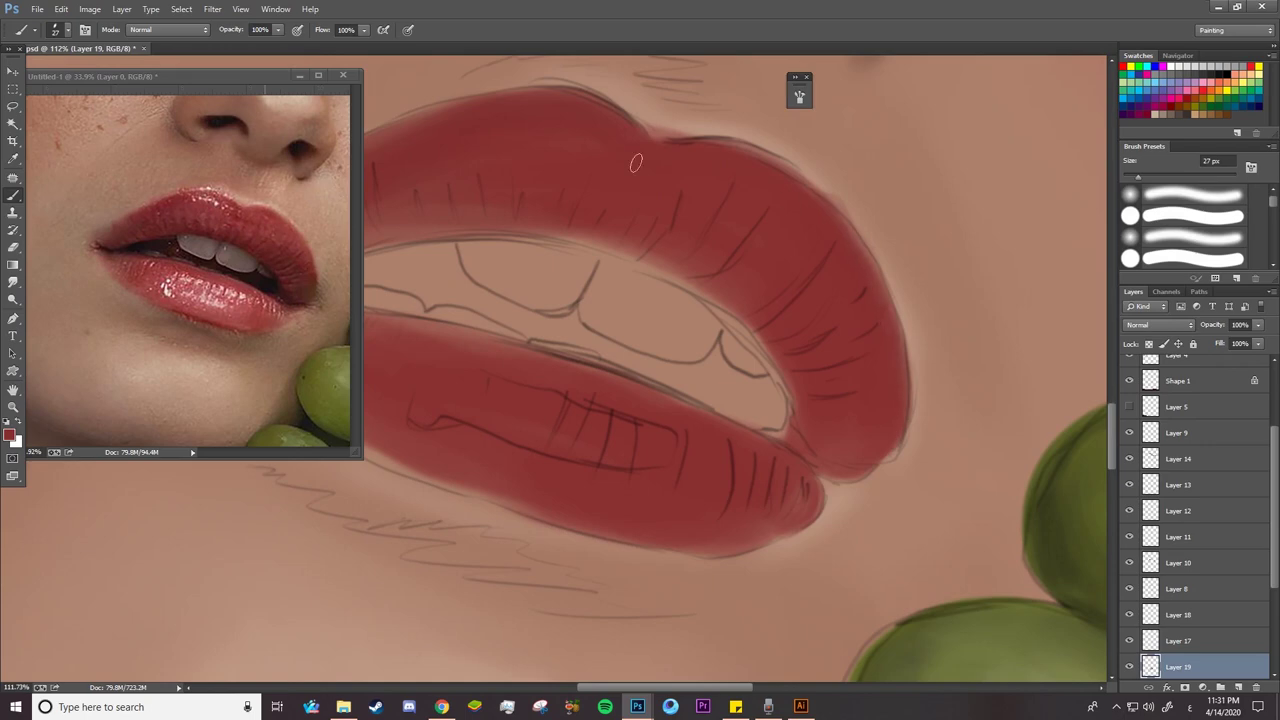
pyautogui.moveTo(682, 273); pyautogui.dragTo(583, 229)
pyautogui.moveTo(387, 459); pyautogui.dragTo(531, 503)
# Fill the left end of both lips with red, using a 92 px brush and a smaller one near the mouth corner
pyautogui.moveTo(651, 486); pyautogui.dragTo(895, 556)
pyautogui.rightClick(511, 290)
pyautogui.moveTo(550, 174); pyautogui.dragTo(612, 174)
pyautogui.moveTo(500, 344); pyautogui.dragTo(478, 344)
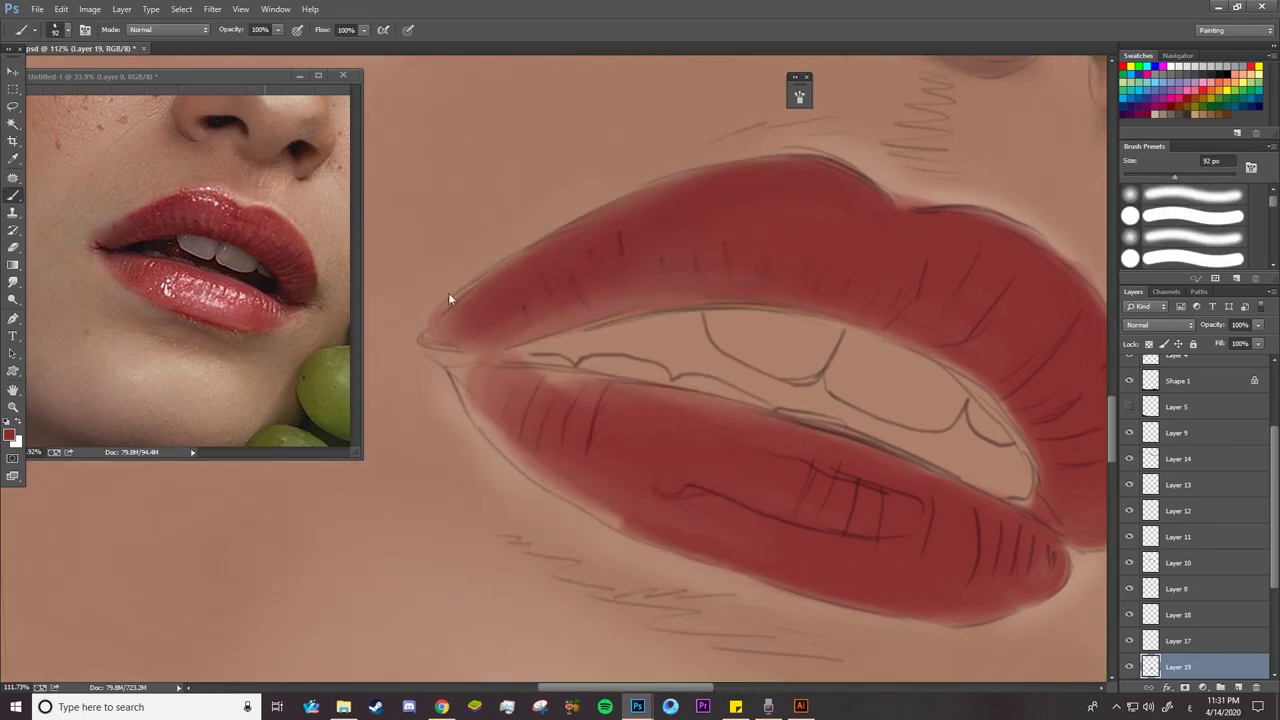
pyautogui.moveTo(700, 298); pyautogui.dragTo(522, 340)
pyautogui.moveTo(456, 355); pyautogui.dragTo(492, 398)
pyautogui.moveTo(505, 450); pyautogui.dragTo(615, 524)
pyautogui.moveTo(460, 345); pyautogui.dragTo(522, 392)
pyautogui.rightClick(553, 262)
pyautogui.moveTo(655, 174); pyautogui.dragTo(597, 174)
pyautogui.moveTo(432, 336)
pyautogui.mouseDown()
pyautogui.moveTo(455, 369)
pyautogui.moveTo(481, 422)
pyautogui.mouseUp()
# Erase the excess red inside the left mouth corner with a 15 px eraser
pyautogui.press('e')
pyautogui.rightClick(548, 308)
pyautogui.moveTo(636, 182); pyautogui.dragTo(628, 182)
pyautogui.moveTo(515, 358); pyautogui.dragTo(480, 355)
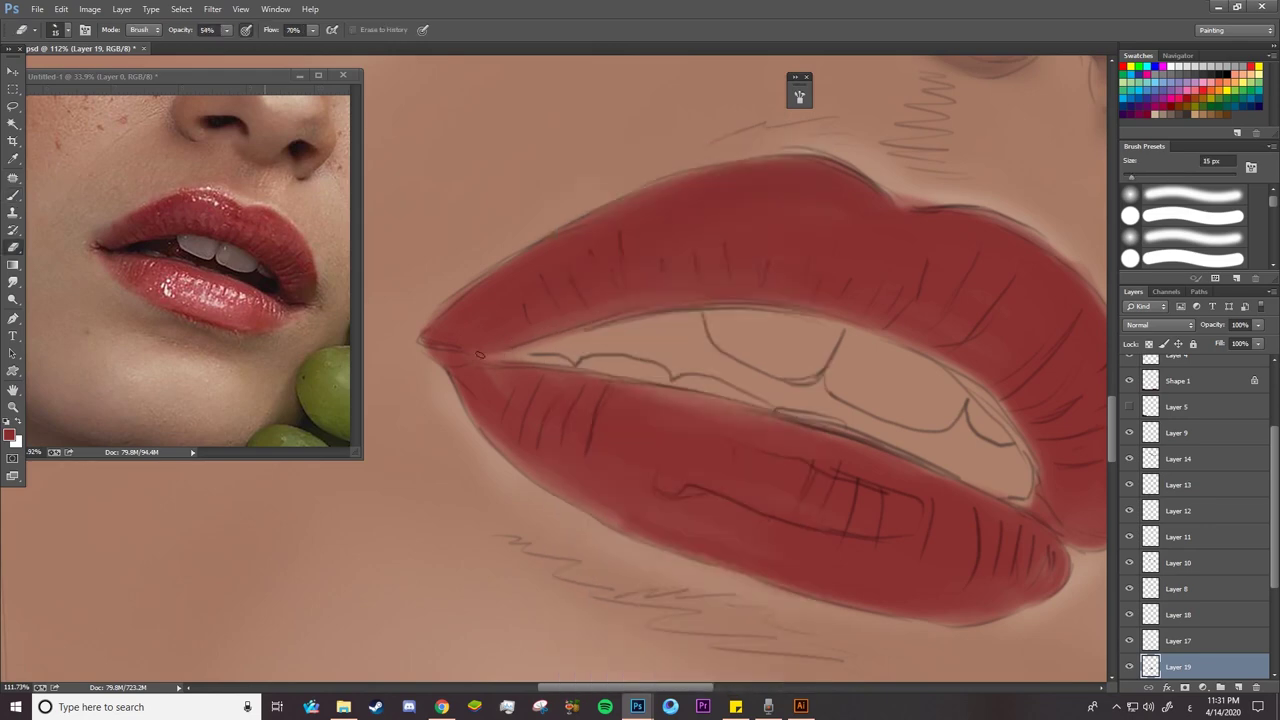
# Choose a slightly darker red and paint creases along the upper lip's lower edge with a 31 px brush
pyautogui.click(13, 194)
pyautogui.click(10, 435)
pyautogui.click(501, 349)
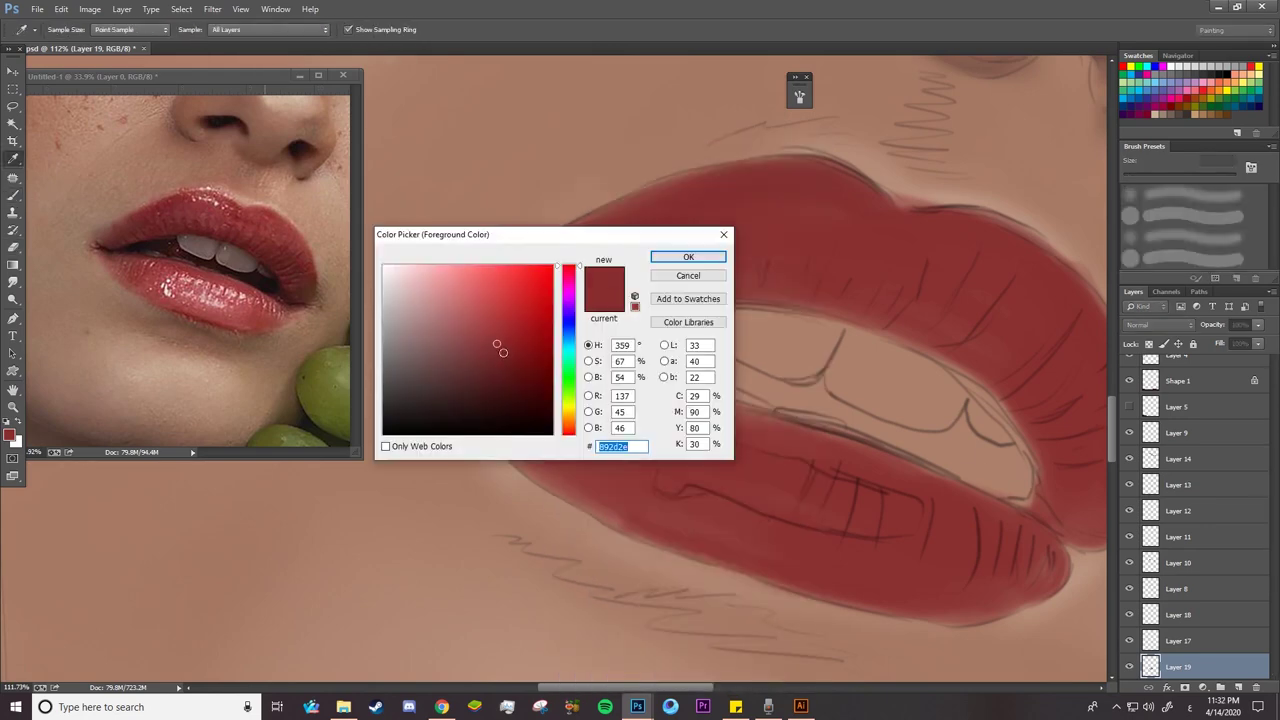
pyautogui.click(688, 258)
pyautogui.moveTo(572, 268); pyautogui.dragTo(500, 291)
pyautogui.moveTo(541, 248); pyautogui.dragTo(588, 227)
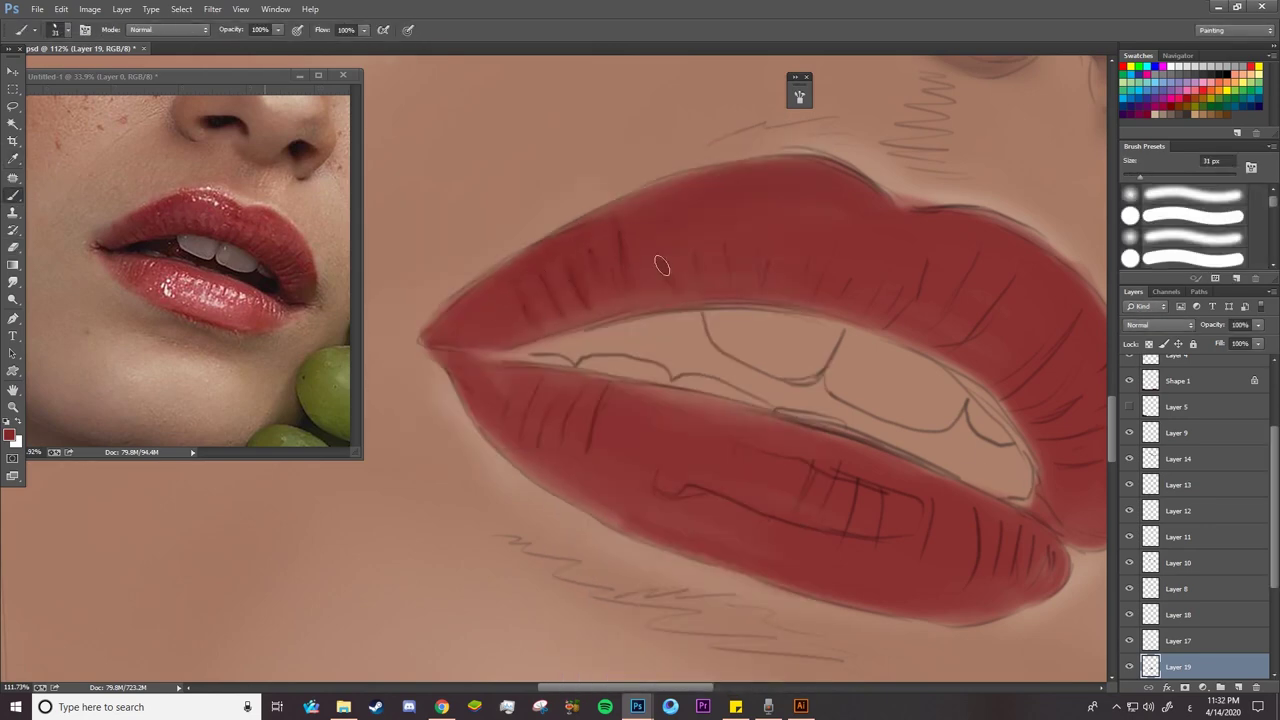
pyautogui.moveTo(708, 295); pyautogui.dragTo(518, 335)
pyautogui.moveTo(733, 246)
pyautogui.mouseDown()
pyautogui.moveTo(740, 280)
pyautogui.moveTo(782, 292)
pyautogui.mouseUp()
pyautogui.moveTo(828, 250)
pyautogui.mouseDown()
pyautogui.moveTo(822, 269)
pyautogui.moveTo(920, 280)
pyautogui.moveTo(948, 298)
pyautogui.mouseUp()
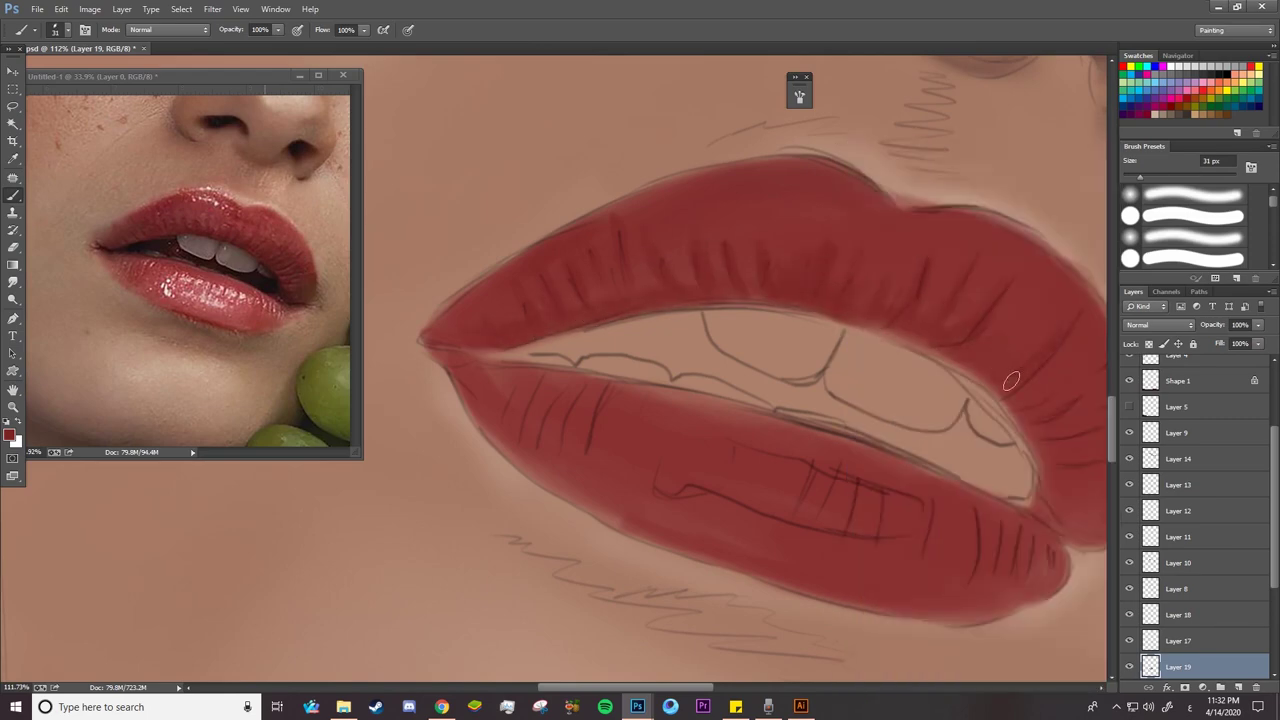
# Rotate the brush tip to follow the lip's curve and paint creases across the right half of the upper lip
pyautogui.moveTo(885, 359); pyautogui.dragTo(722, 335)
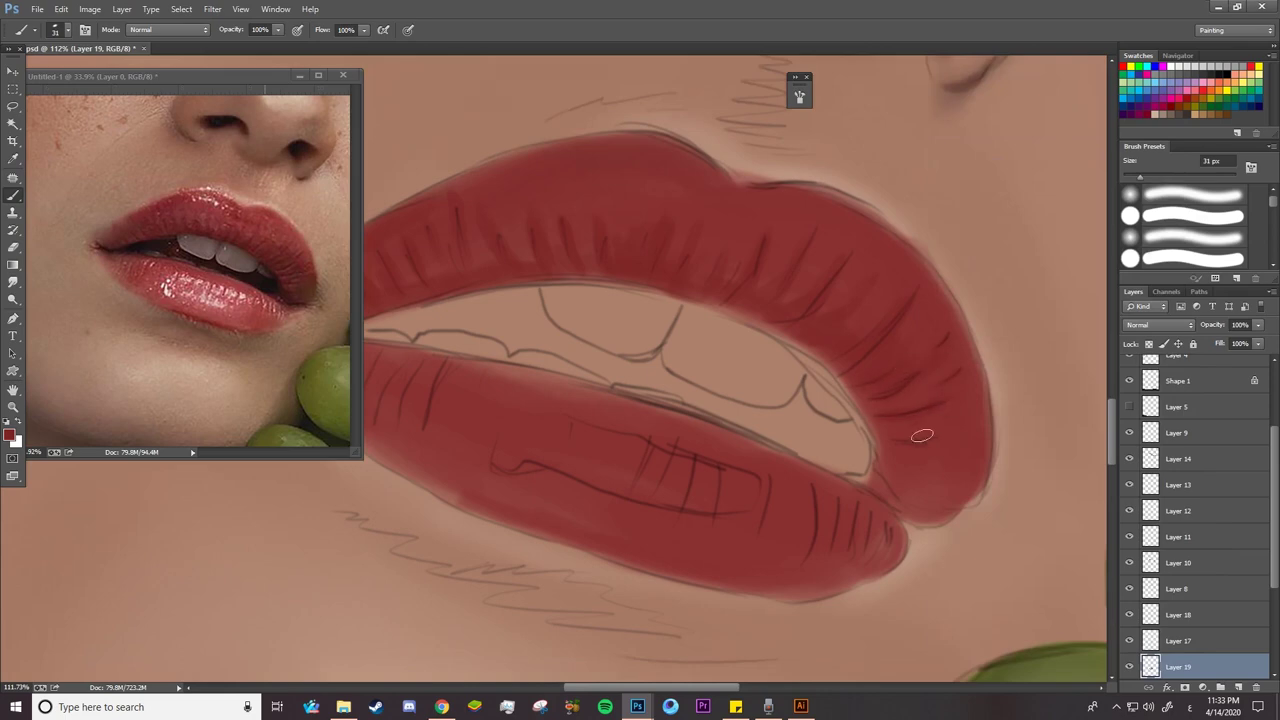
pyautogui.rightClick(666, 145)
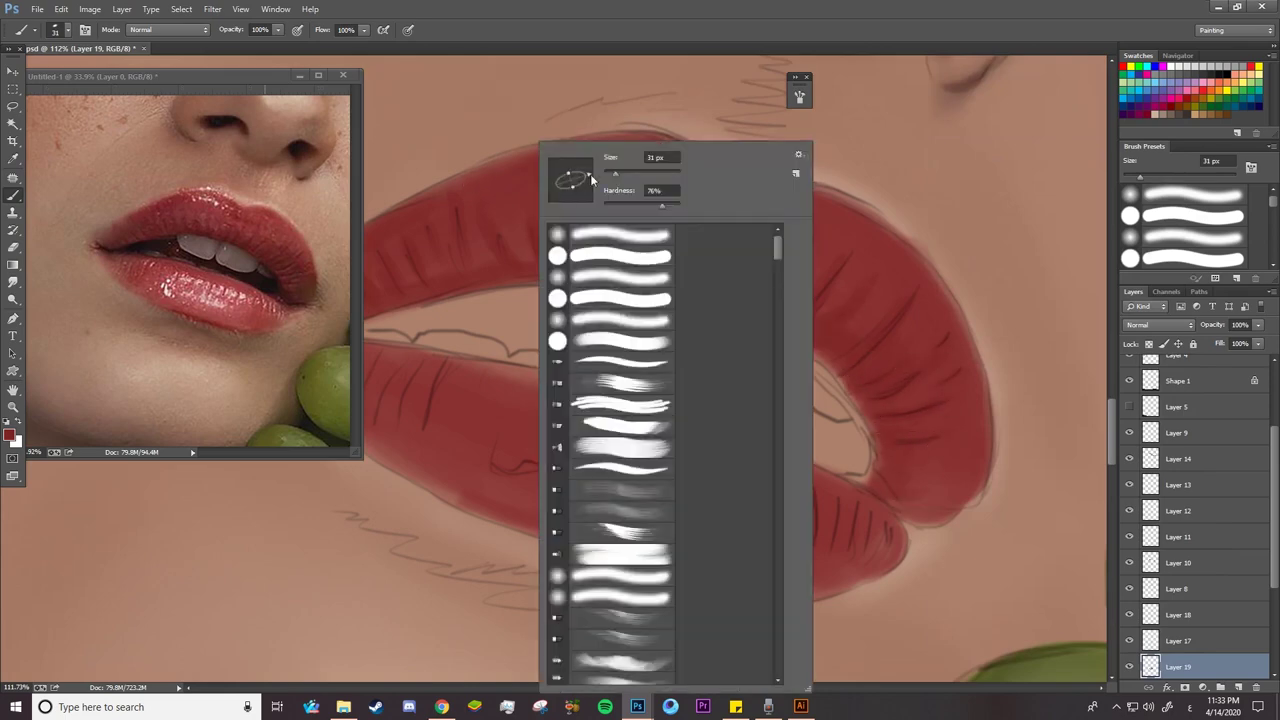
pyautogui.press('Escape')
pyautogui.rightClick(909, 370)
pyautogui.press('Escape')
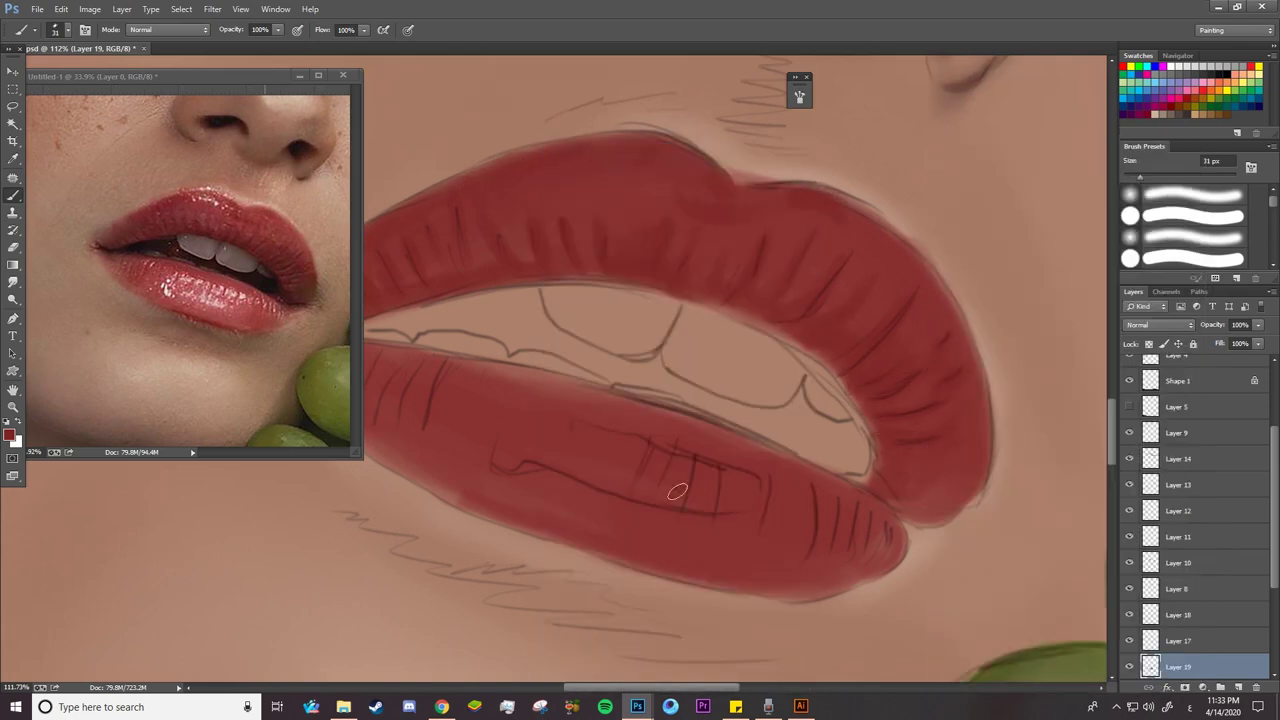
# Paint creases over the lower lip's sketch lines with the angled 31 px brush and clean up its left edge
pyautogui.rightClick(717, 485)
pyautogui.press('Escape')
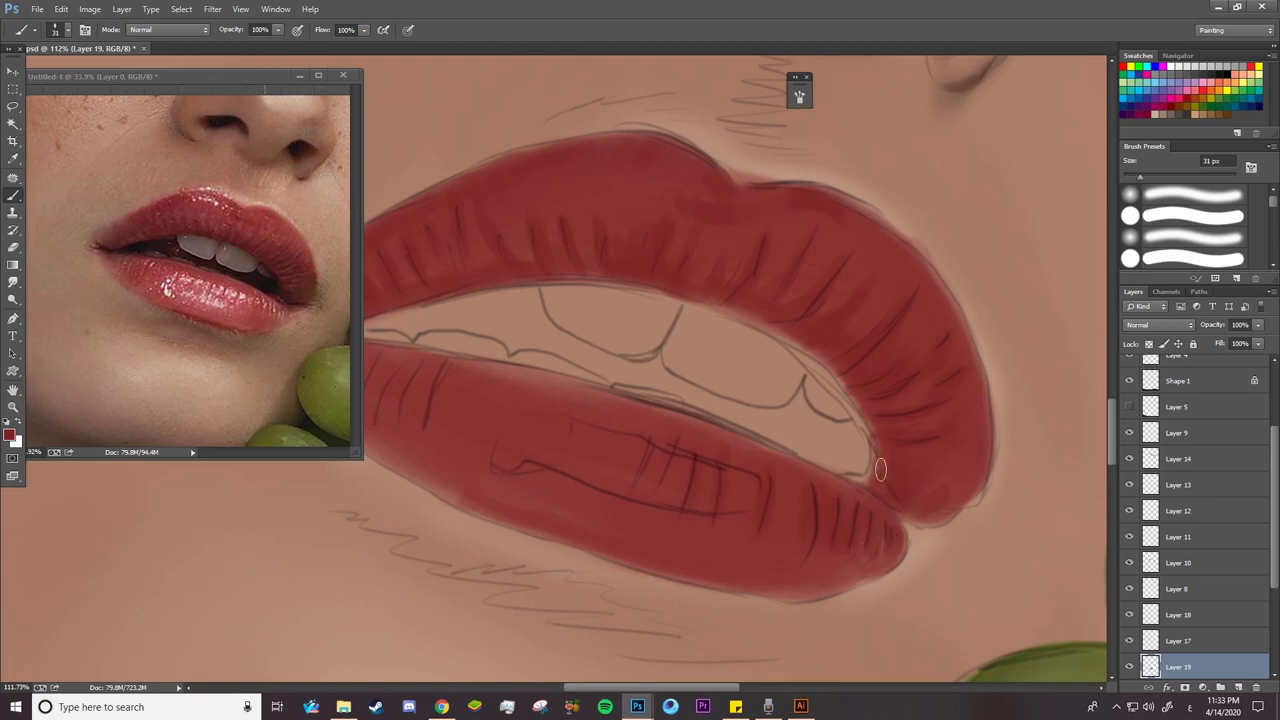
pyautogui.moveTo(381, 389); pyautogui.dragTo(585, 400)
pyautogui.press('e')
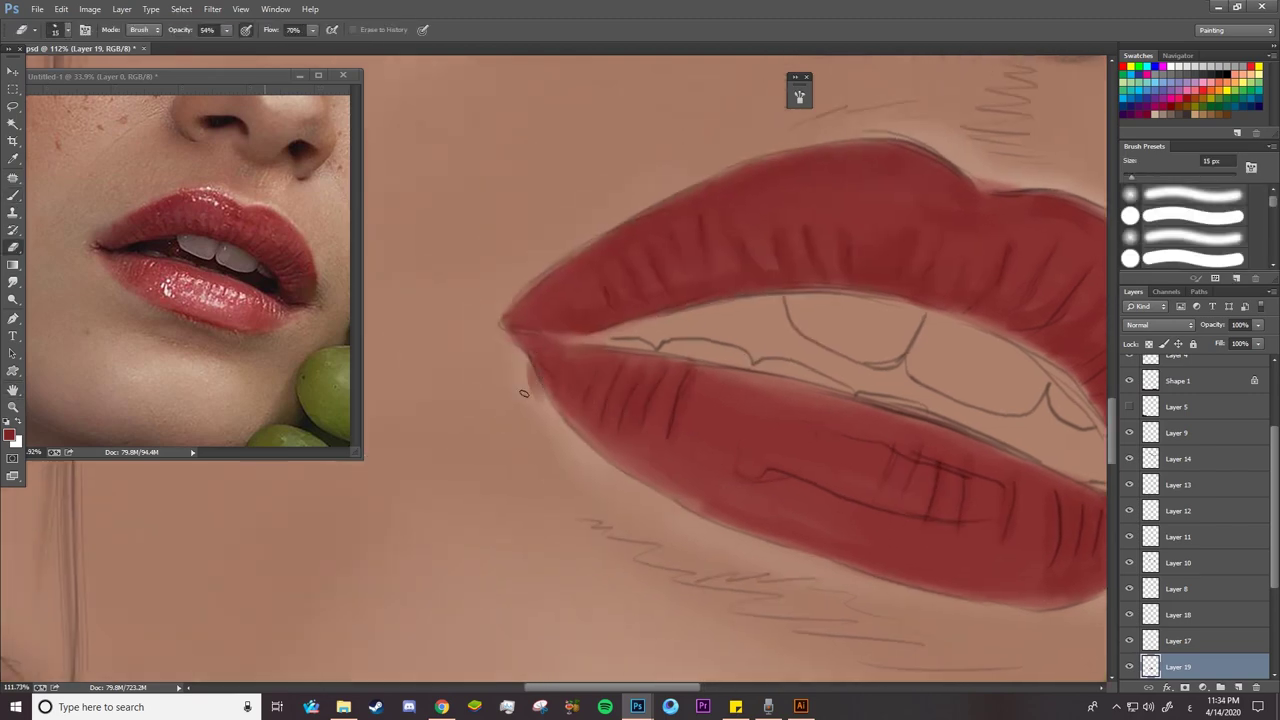
pyautogui.press('b')
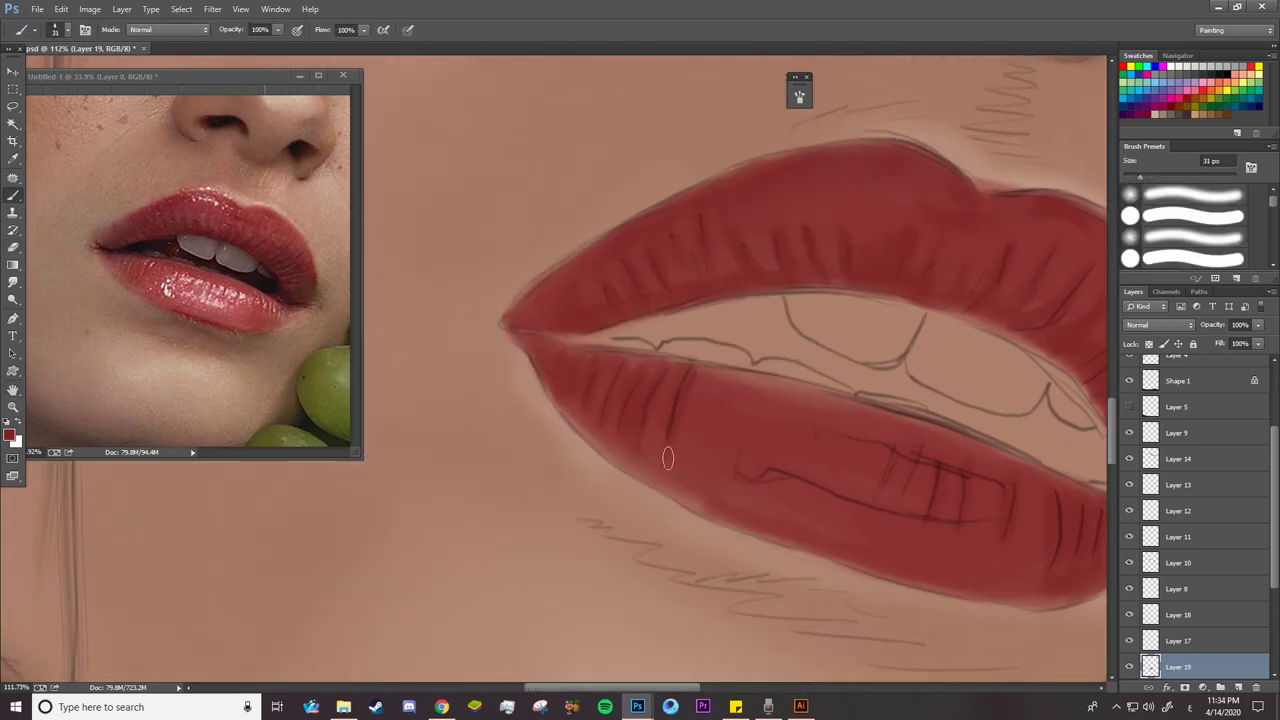
pyautogui.moveTo(713, 368); pyautogui.dragTo(703, 439)
pyautogui.rightClick(738, 432)
pyautogui.click(802, 177)
pyautogui.moveTo(786, 548)
pyautogui.mouseDown()
pyautogui.moveTo(871, 569)
pyautogui.moveTo(754, 534)
pyautogui.moveTo(662, 484)
pyautogui.mouseUp()
# Hide the sketch on Layer 2 and return to the Brush close up on the lips
pyautogui.press('z')
pyautogui.moveTo(634, 477); pyautogui.dragTo(530, 477)
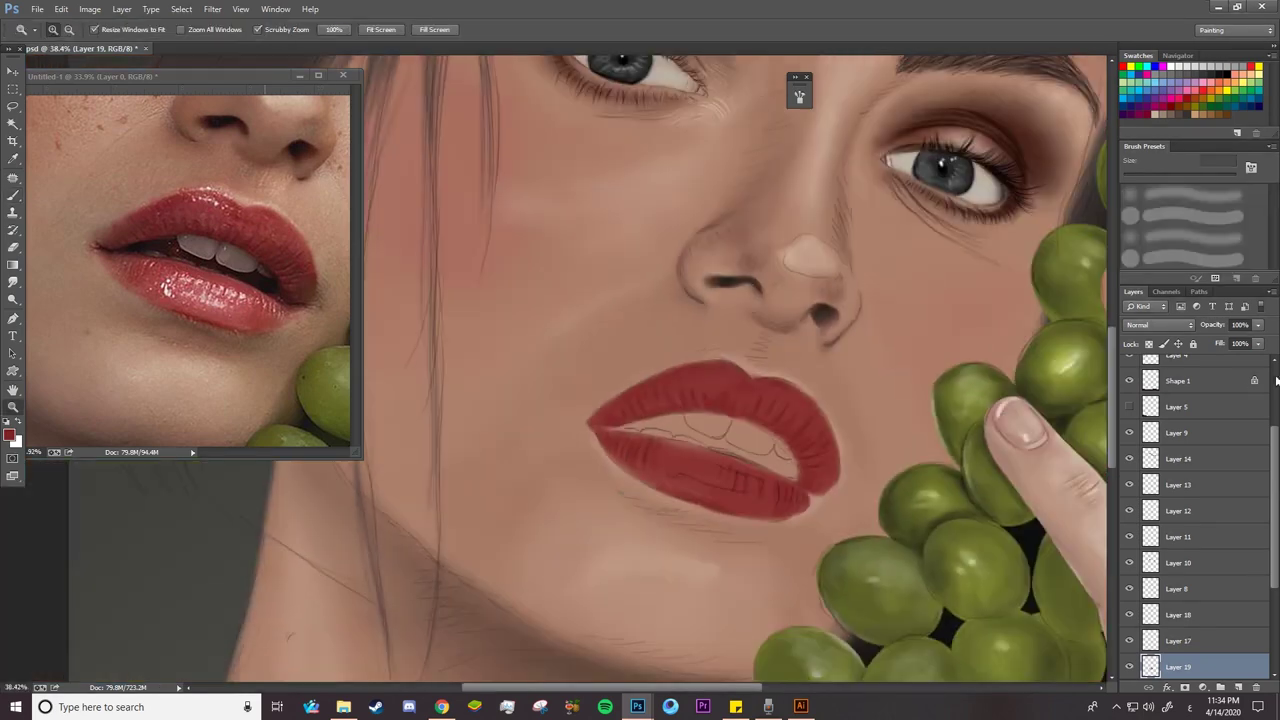
pyautogui.moveTo(1276, 381); pyautogui.dragTo(1276, 325)
pyautogui.click(1129, 394)
pyautogui.moveTo(772, 502)
pyautogui.mouseDown()
pyautogui.moveTo(829, 506)
pyautogui.moveTo(806, 532)
pyautogui.mouseUp()
pyautogui.press('b')
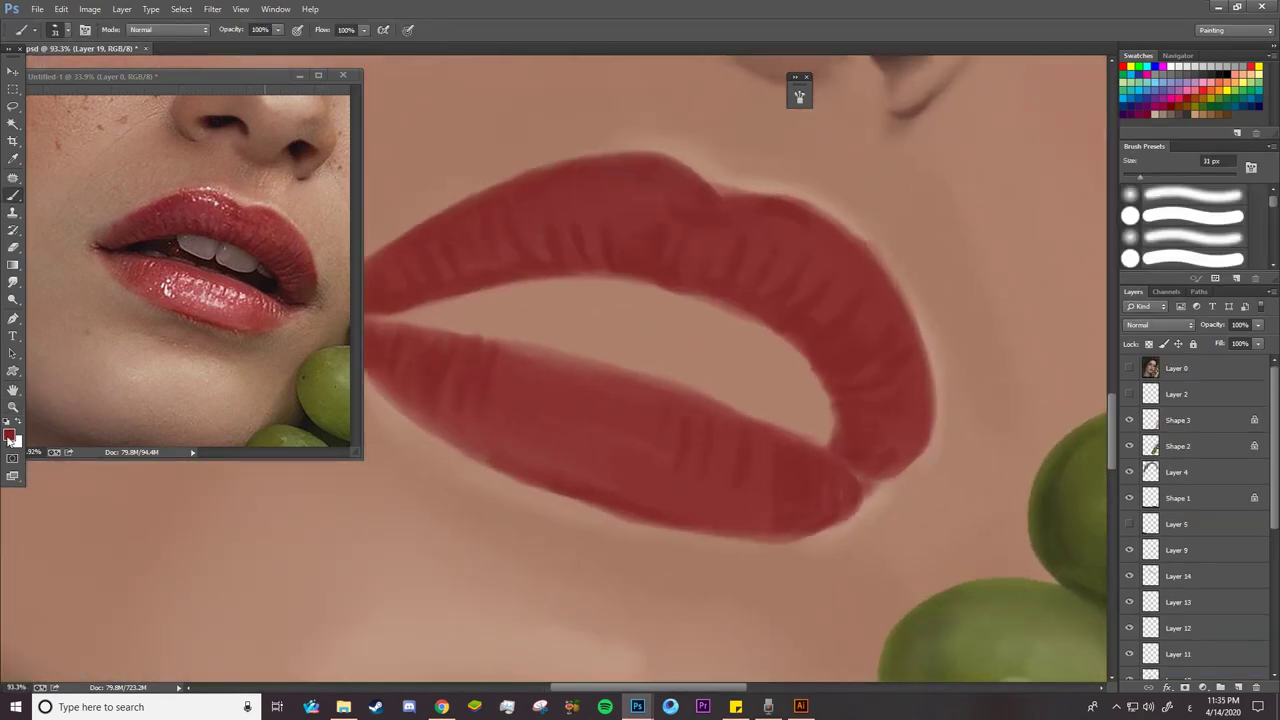
# Set the foreground colour to #631d1e and shade the upper lip's left part with a 61 px brush at 22% hardness
pyautogui.click(9, 436)
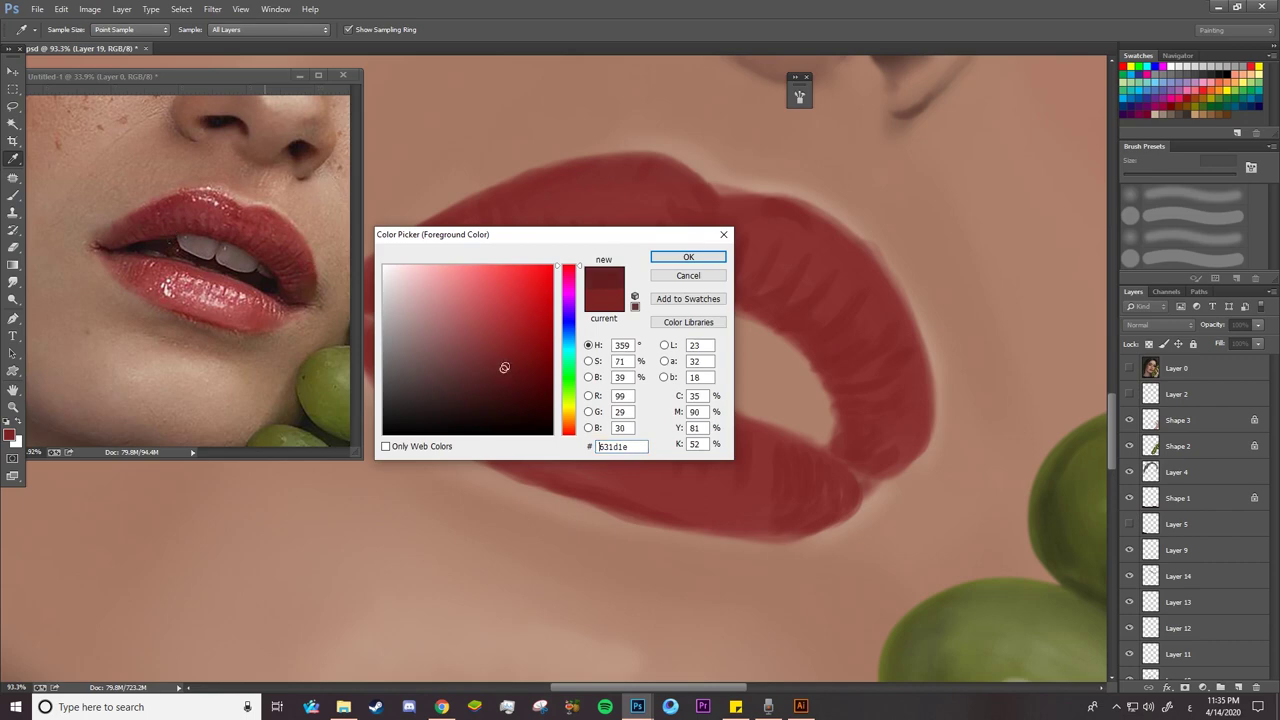
pyautogui.click(688, 257)
pyautogui.rightClick(559, 252)
pyautogui.click(554, 252)
pyautogui.rightClick(421, 273)
pyautogui.moveTo(502, 172); pyautogui.dragTo(512, 172)
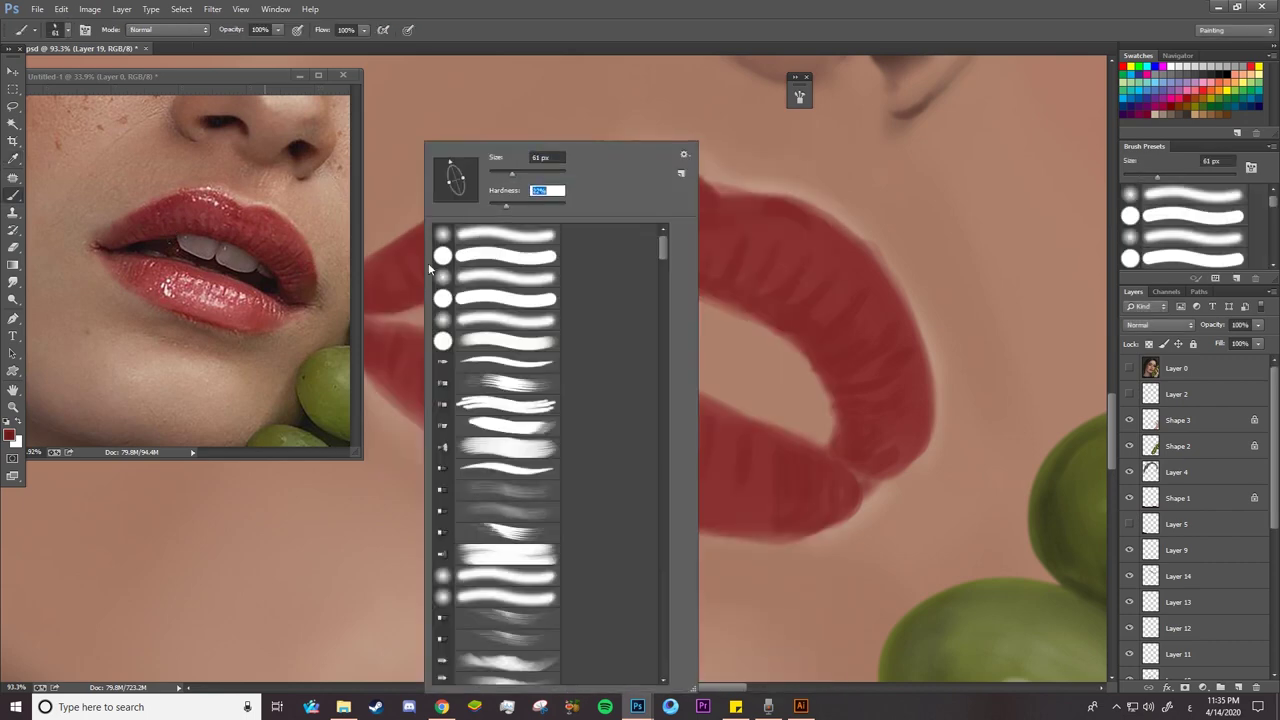
pyautogui.click(411, 287)
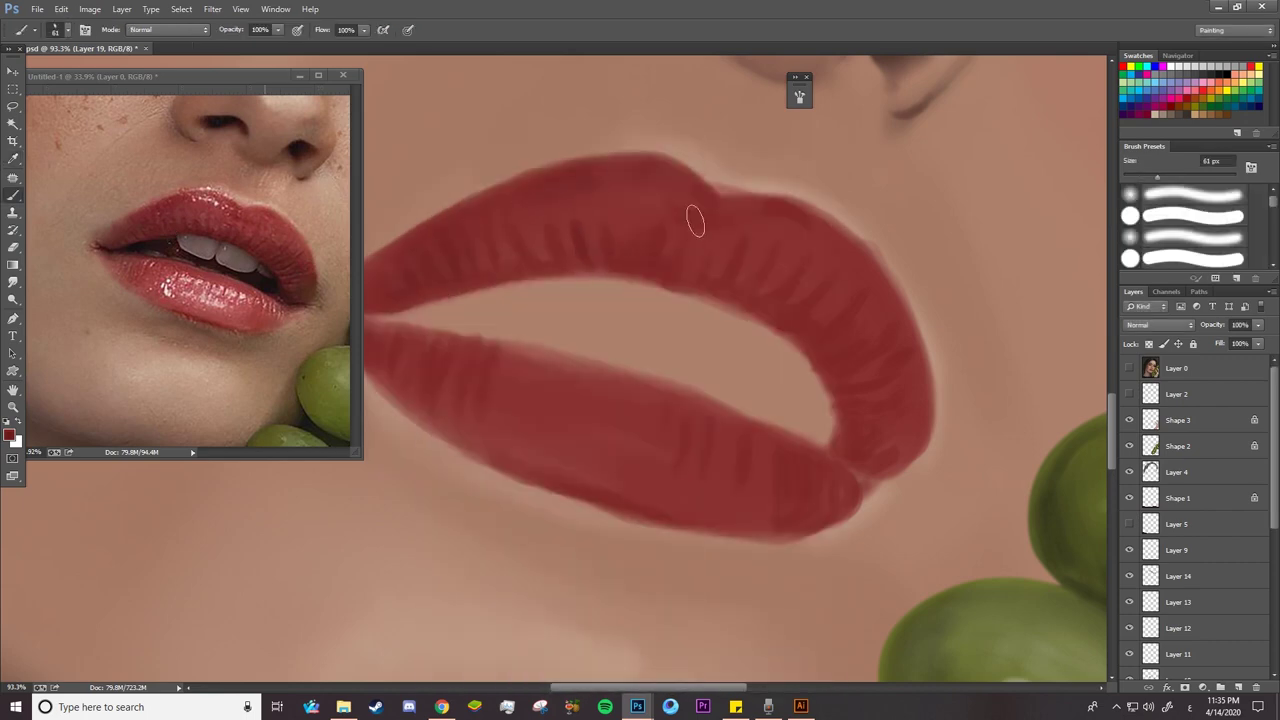
# Darken the middle and right half of the upper lip with the re-angled 61 px brush, stepping back over unwanted strokes
pyautogui.rightClick(731, 259)
pyautogui.click(689, 316)
pyautogui.hotkey('ctrl', 'alt', 'z')
pyautogui.hotkey('alt', 'z')
pyautogui.click(1251, 28)
pyautogui.rightClick(853, 262)
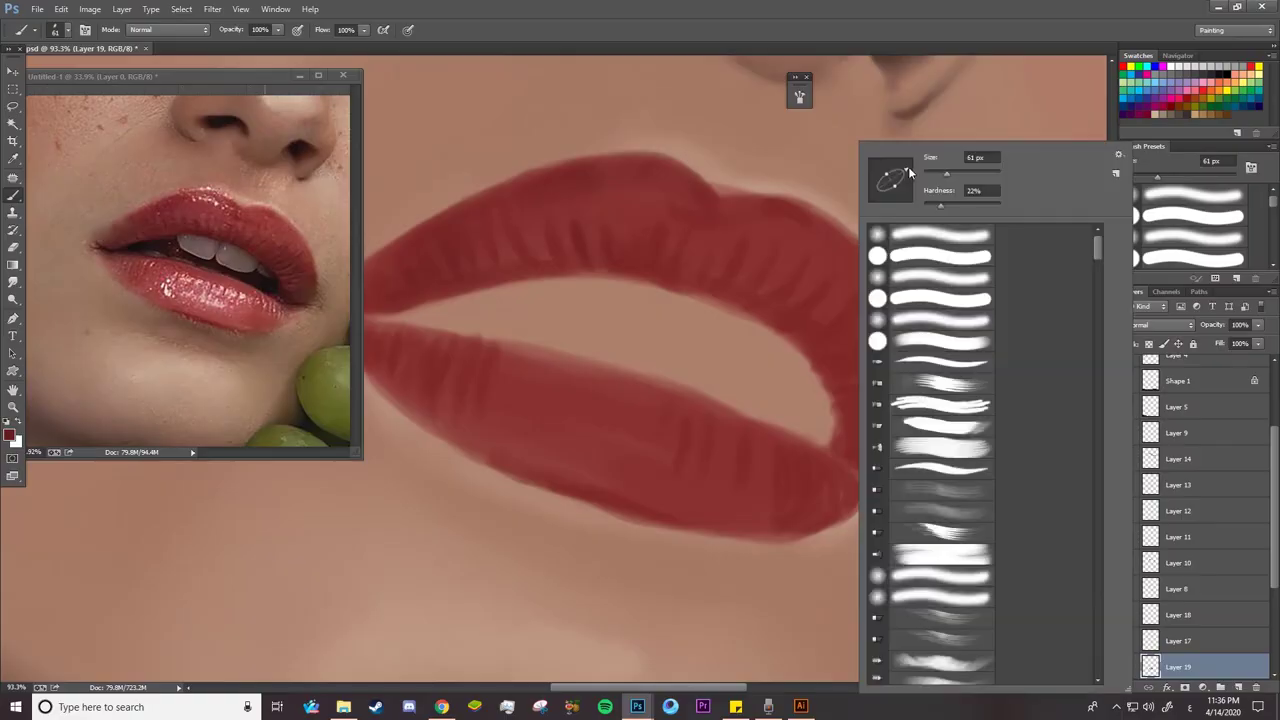
pyautogui.click(852, 389)
# Straighten the brush tip and deepen the creases on the lower lip
pyautogui.rightClick(568, 410)
pyautogui.moveTo(621, 170); pyautogui.dragTo(603, 161)
pyautogui.click(566, 400)
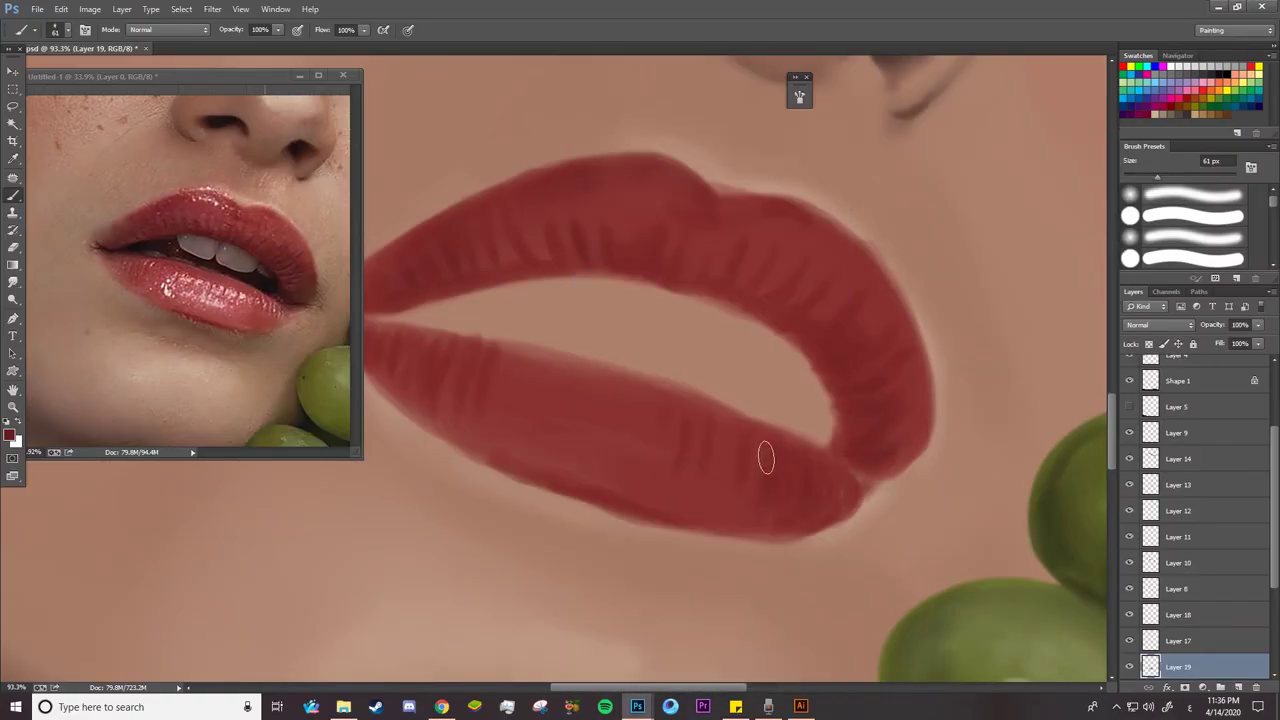
# Add a new layer directly above Layer 16, beneath the lips
pyautogui.click(1273, 602)
pyautogui.click(1177, 540)
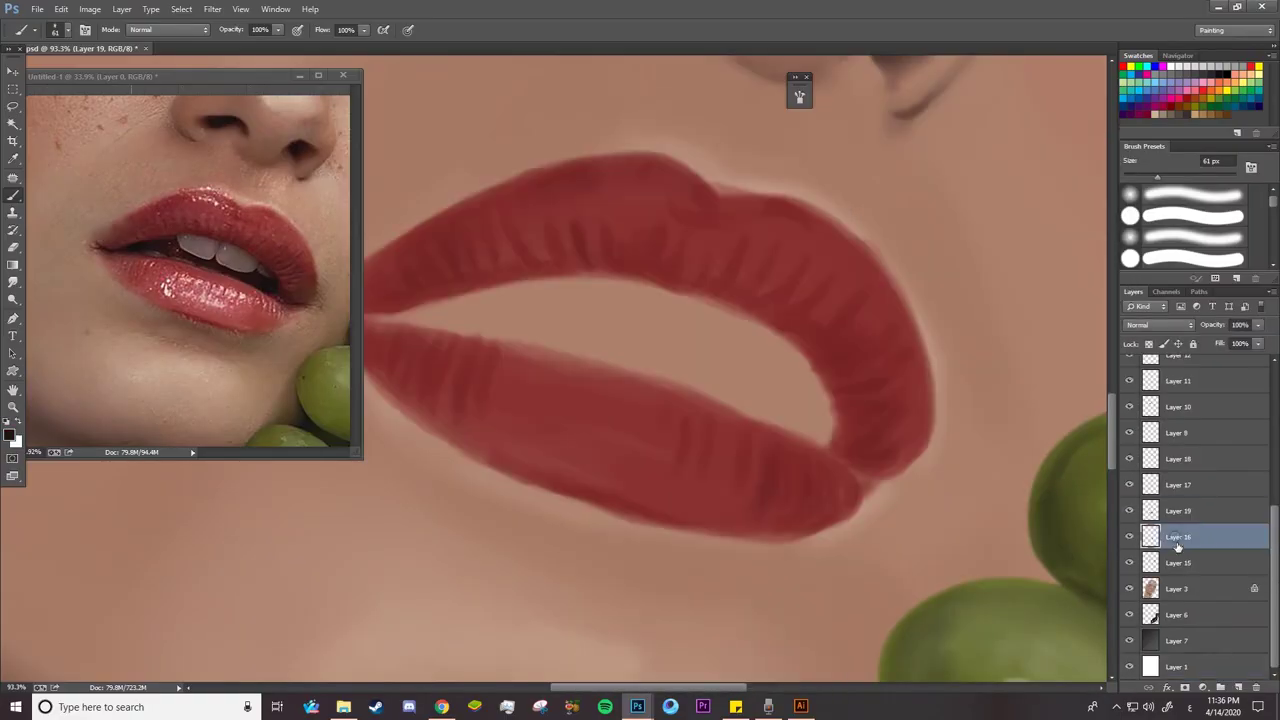
pyautogui.hotkey('ctrl', 'alt', 'shift', 'n')
# Paint the mouth opening between the lips in very dark red-brown with the 61 px brush on Layer 20
pyautogui.moveTo(530, 300)
pyautogui.mouseDown()
pyautogui.moveTo(423, 320)
pyautogui.moveTo(592, 347)
pyautogui.mouseUp()
pyautogui.moveTo(450, 310); pyautogui.dragTo(615, 280)
pyautogui.moveTo(765, 328); pyautogui.dragTo(833, 440)
pyautogui.moveTo(680, 376)
pyautogui.mouseDown()
pyautogui.moveTo(757, 411)
pyautogui.moveTo(520, 342)
pyautogui.moveTo(548, 290)
pyautogui.mouseUp()
pyautogui.moveTo(440, 356); pyautogui.dragTo(554, 386)
pyautogui.moveTo(603, 322)
pyautogui.mouseDown()
pyautogui.moveTo(628, 339)
pyautogui.moveTo(679, 320)
pyautogui.moveTo(676, 356)
pyautogui.moveTo(594, 323)
pyautogui.moveTo(893, 369)
pyautogui.moveTo(818, 390)
pyautogui.mouseUp()
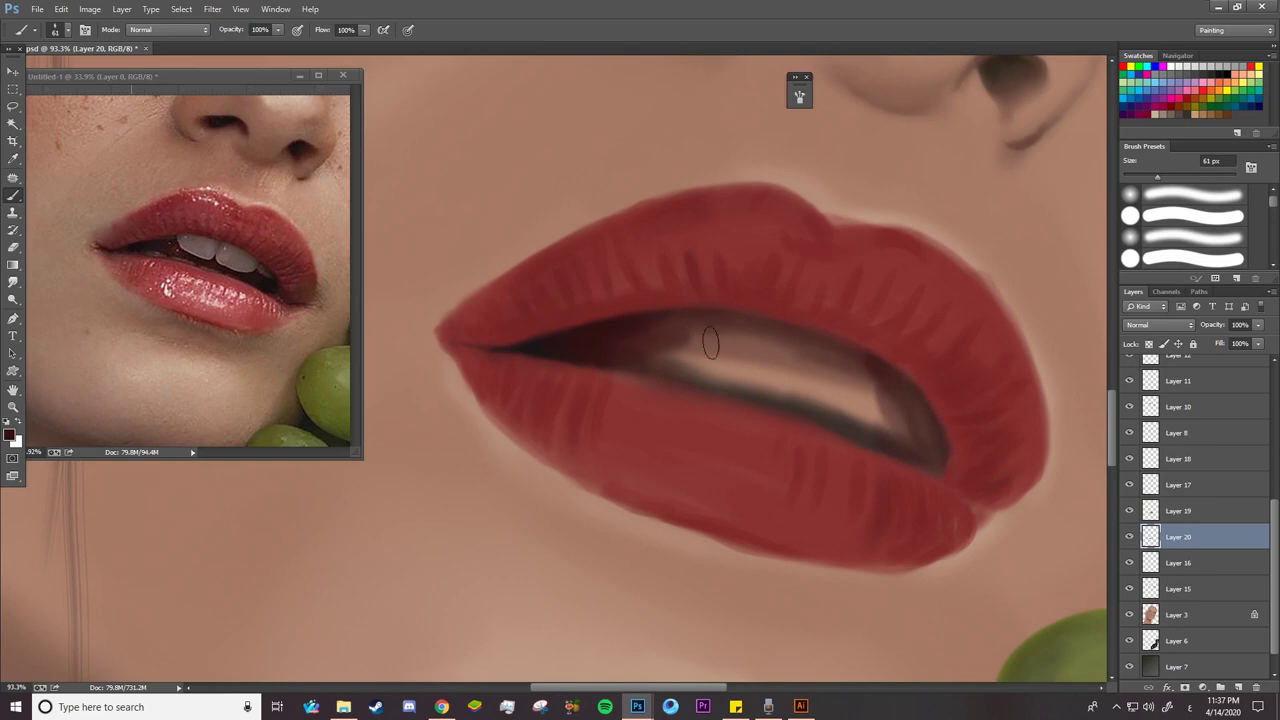
pyautogui.moveTo(710, 343)
pyautogui.mouseDown()
pyautogui.moveTo(613, 361)
pyautogui.moveTo(597, 340)
pyautogui.moveTo(898, 425)
pyautogui.moveTo(818, 339)
pyautogui.moveTo(507, 352)
pyautogui.mouseUp()
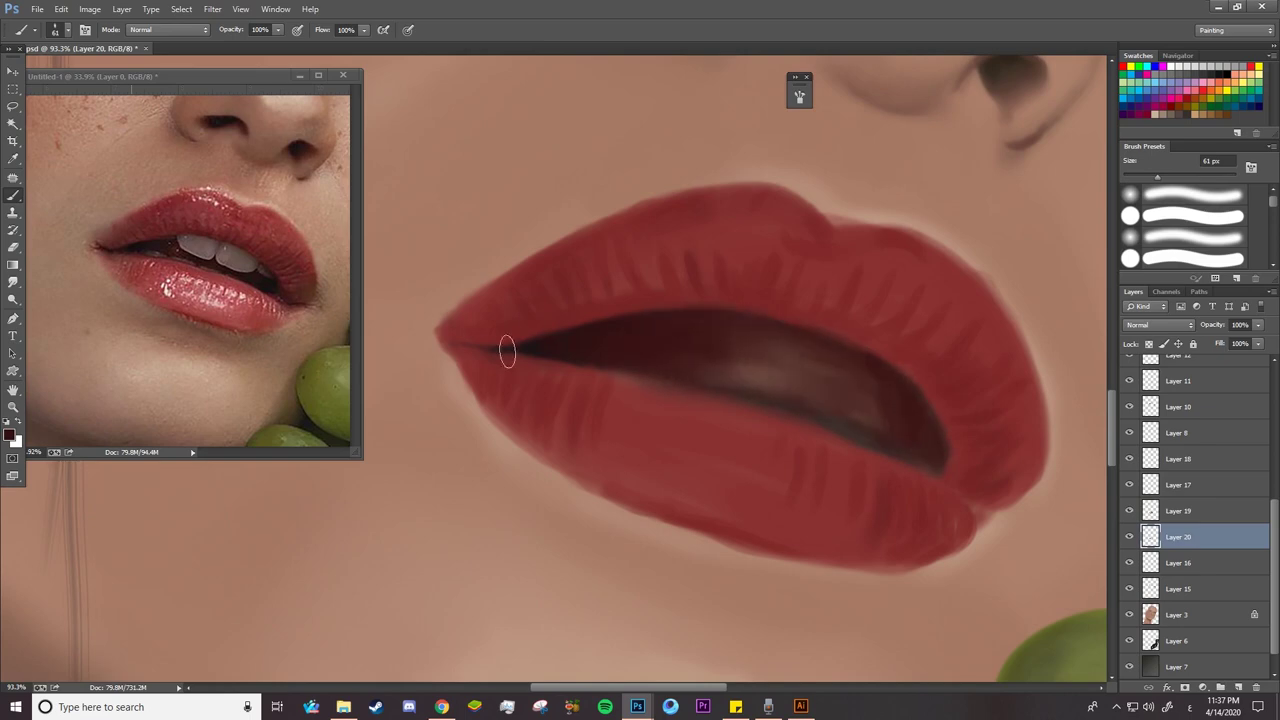
pyautogui.moveTo(909, 430); pyautogui.dragTo(811, 377)
# Refine the left mouth corner on Layer 19, cleaning its edge with a 10 px eraser
pyautogui.click(1164, 514)
pyautogui.moveTo(439, 341); pyautogui.dragTo(471, 349)
pyautogui.press('e')
pyautogui.rightClick(562, 340)
pyautogui.moveTo(657, 177); pyautogui.dragTo(651, 177)
pyautogui.click(483, 316)
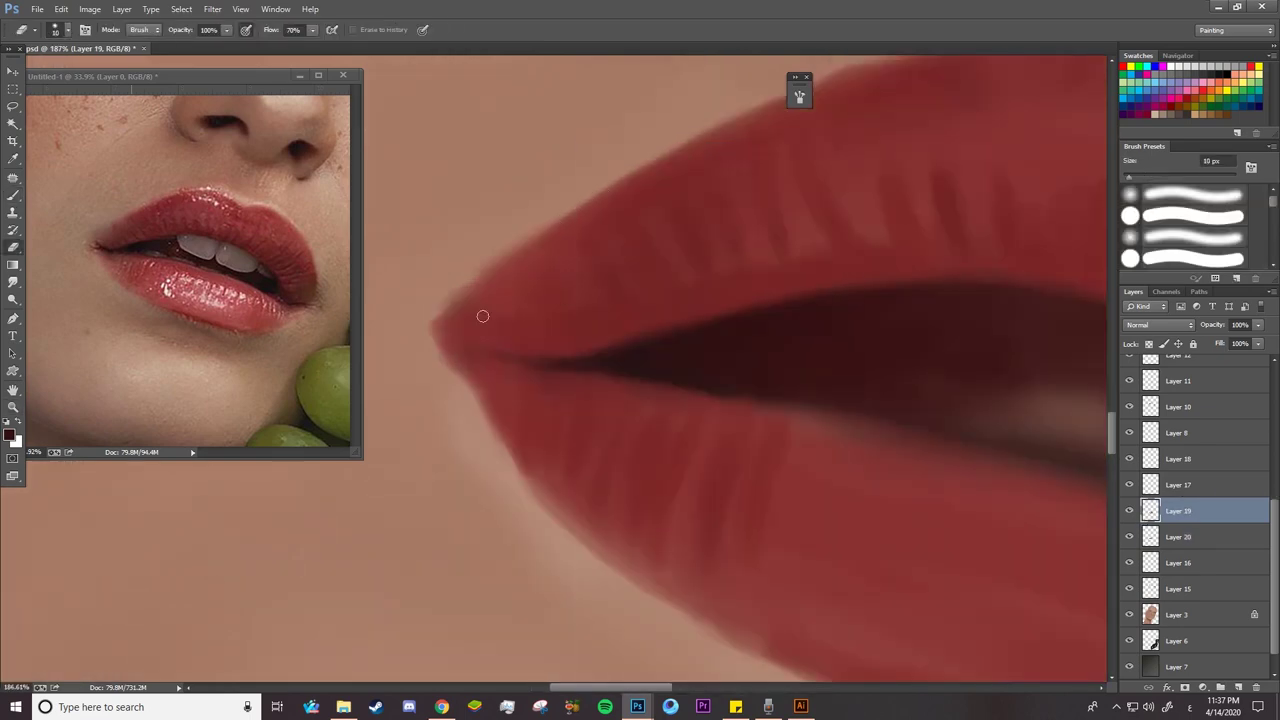
# Show the sketch on Layer 2 and trim the inner lip edges at both mouth corners with a 4 px eraser
pyautogui.scroll(5, 1188, 449)
pyautogui.click(1130, 394)
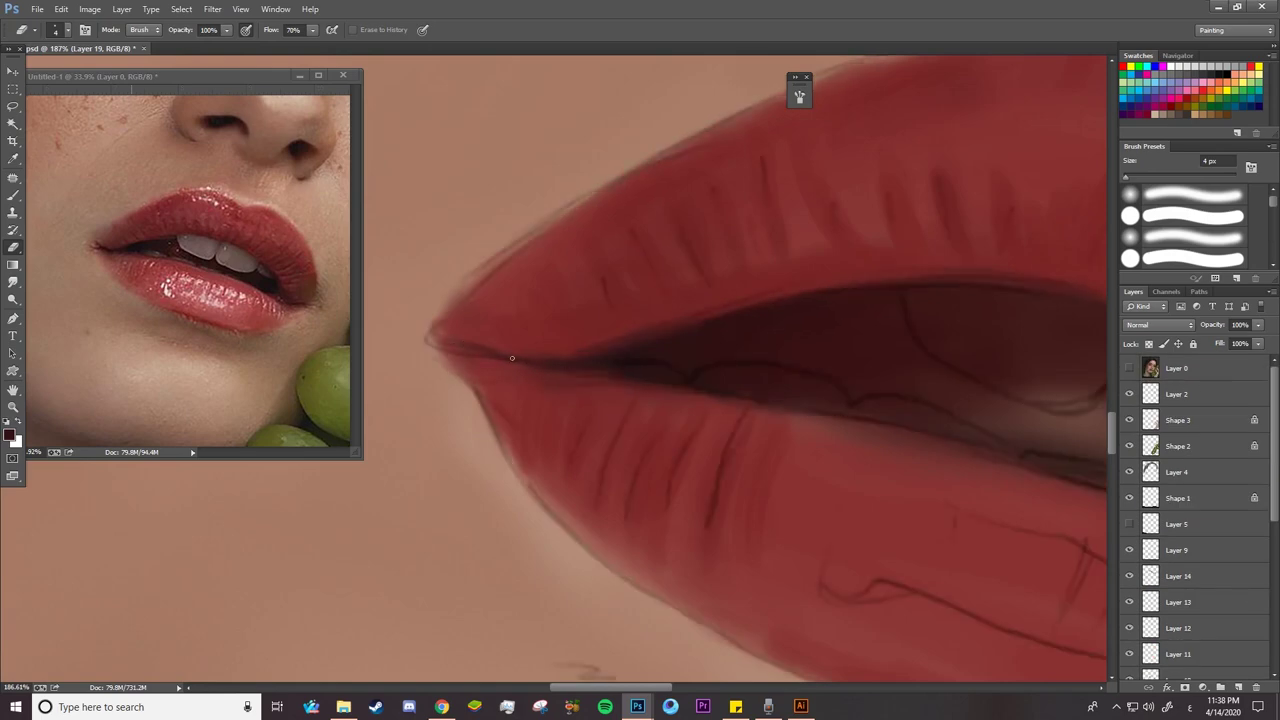
pyautogui.moveTo(1080, 465); pyautogui.dragTo(577, 417)
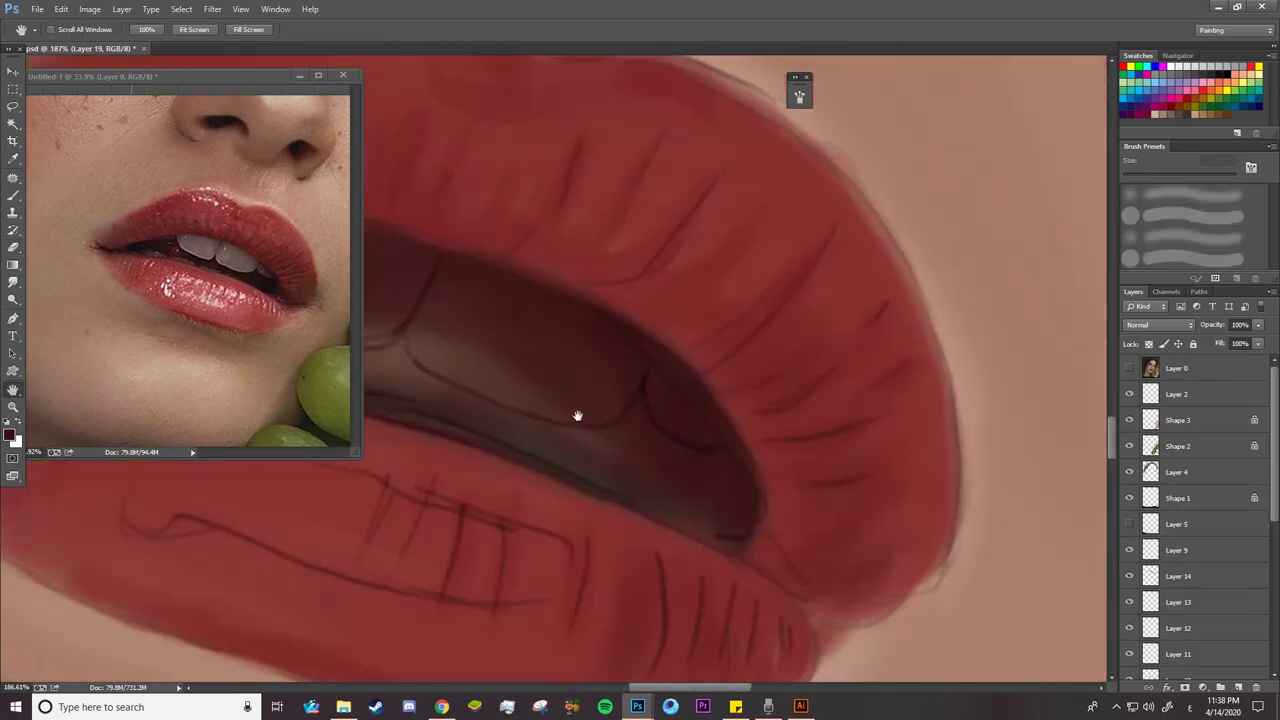
pyautogui.moveTo(716, 538); pyautogui.dragTo(746, 537)
# Add a new layer above Layer 20 for the teeth
pyautogui.moveTo(1273, 514); pyautogui.dragTo(1273, 668)
pyautogui.click(1200, 559)
pyautogui.click(1238, 687)
# Choose a light grey and paint the upper front teeth within their sketch outlines on Layer 21, adjusting the brush tip
pyautogui.moveTo(520, 480); pyautogui.dragTo(720, 480)
pyautogui.moveTo(560, 470); pyautogui.dragTo(535, 470)
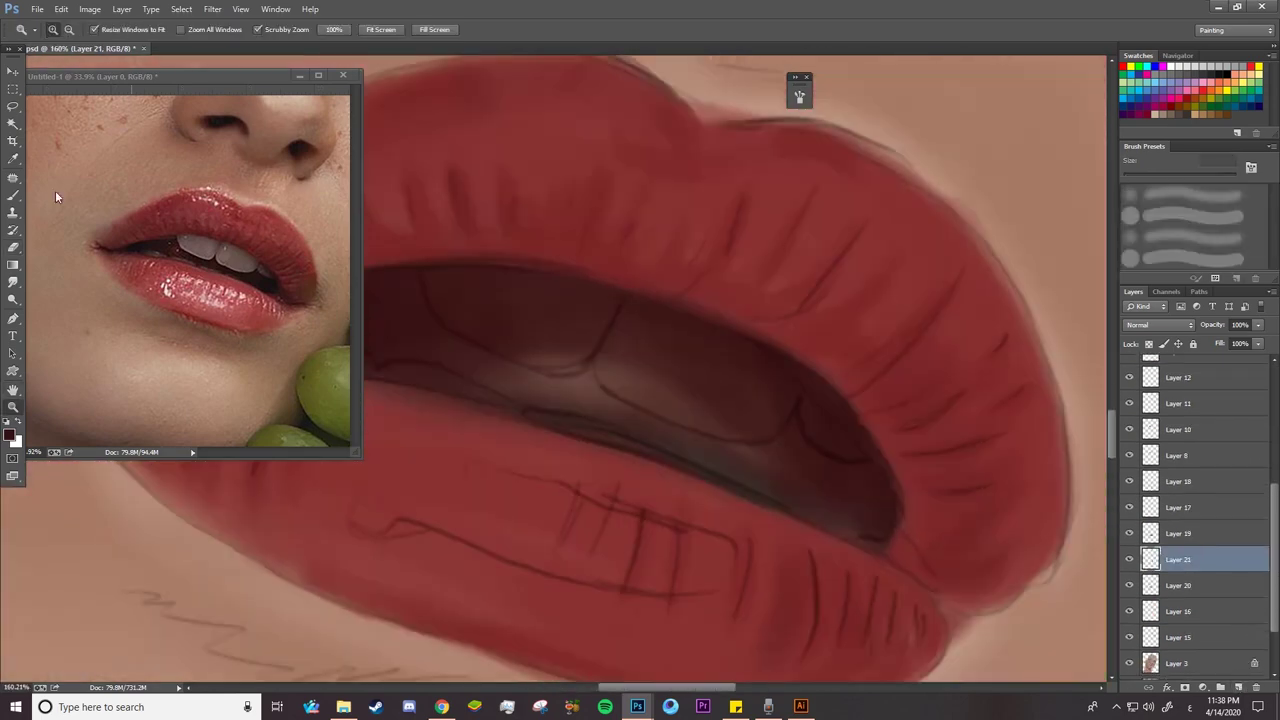
pyautogui.click(13, 195)
pyautogui.click(9, 435)
pyautogui.click(393, 306)
pyautogui.click(668, 261)
pyautogui.rightClick(654, 300)
pyautogui.moveTo(460, 280)
pyautogui.mouseDown()
pyautogui.moveTo(620, 320)
pyautogui.moveTo(570, 350)
pyautogui.moveTo(515, 325)
pyautogui.moveTo(723, 374)
pyautogui.moveTo(597, 331)
pyautogui.moveTo(803, 349)
pyautogui.moveTo(730, 385)
pyautogui.moveTo(657, 308)
pyautogui.moveTo(589, 279)
pyautogui.moveTo(561, 302)
pyautogui.mouseUp()
pyautogui.rightClick(518, 300)
pyautogui.moveTo(540, 421); pyautogui.dragTo(615, 438)
pyautogui.moveTo(390, 378)
pyautogui.mouseDown()
pyautogui.moveTo(478, 401)
pyautogui.moveTo(395, 377)
pyautogui.mouseUp()
# Paint the row of lower teeth in light grey behind the lower lip
pyautogui.moveTo(470, 418)
pyautogui.mouseDown()
pyautogui.moveTo(566, 440)
pyautogui.moveTo(752, 424)
pyautogui.mouseUp()
pyautogui.moveTo(645, 375)
pyautogui.mouseDown()
pyautogui.moveTo(530, 358)
pyautogui.moveTo(635, 364)
pyautogui.mouseUp()
pyautogui.moveTo(510, 353)
pyautogui.mouseDown()
pyautogui.moveTo(440, 350)
pyautogui.moveTo(450, 345)
pyautogui.mouseUp()
pyautogui.rightClick(572, 350)
pyautogui.click(13, 299)
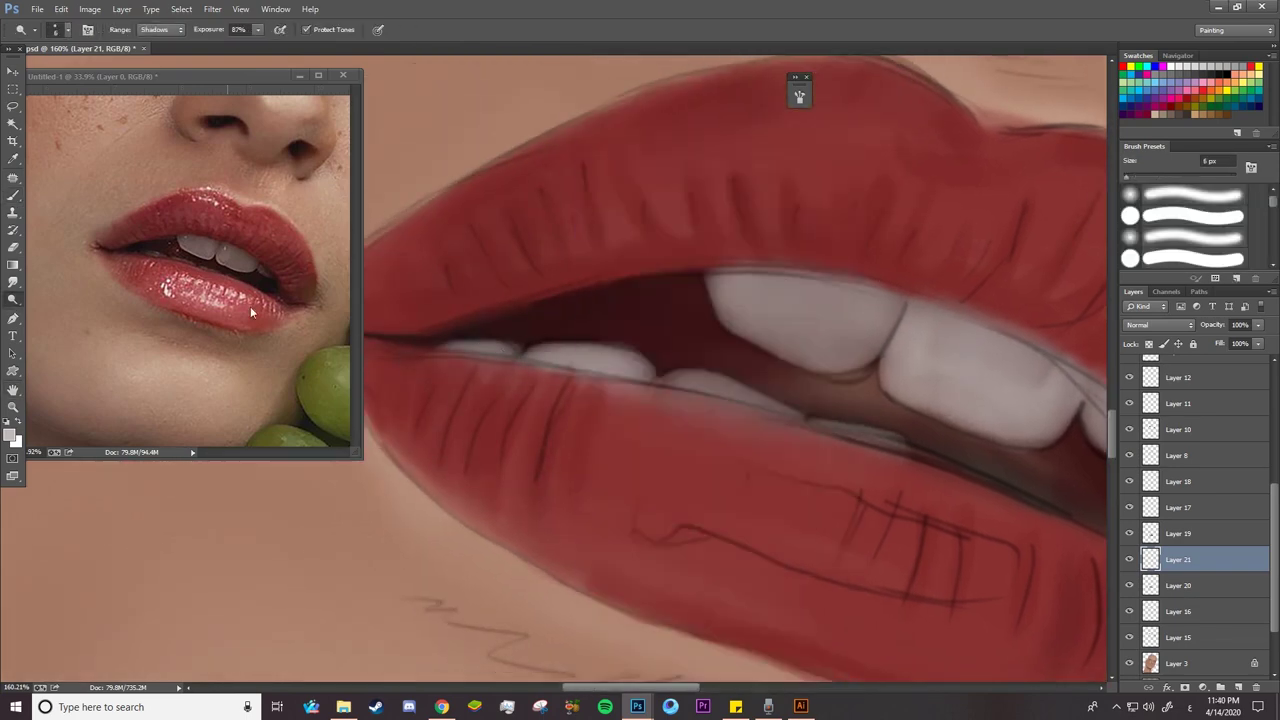
pyautogui.rightClick(742, 326)
pyautogui.press('Escape')
# Highlight the edges of the upper and lower teeth on Layer 21 with a white 10 px brush in Screen mode
pyautogui.click(13, 195)
pyautogui.press('d')
pyautogui.press('x')
pyautogui.click(167, 30)
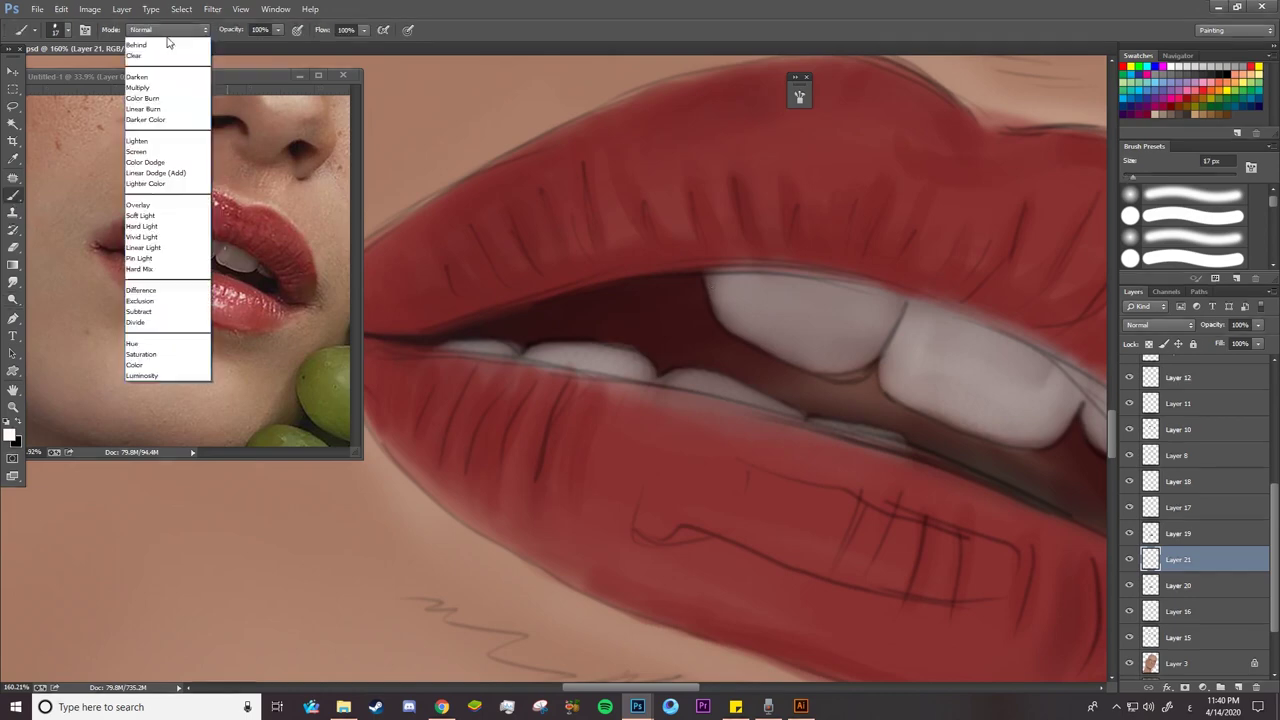
pyautogui.click(140, 151)
pyautogui.rightClick(863, 260)
pyautogui.click(932, 176)
pyautogui.click(835, 259)
pyautogui.moveTo(707, 277); pyautogui.dragTo(808, 371)
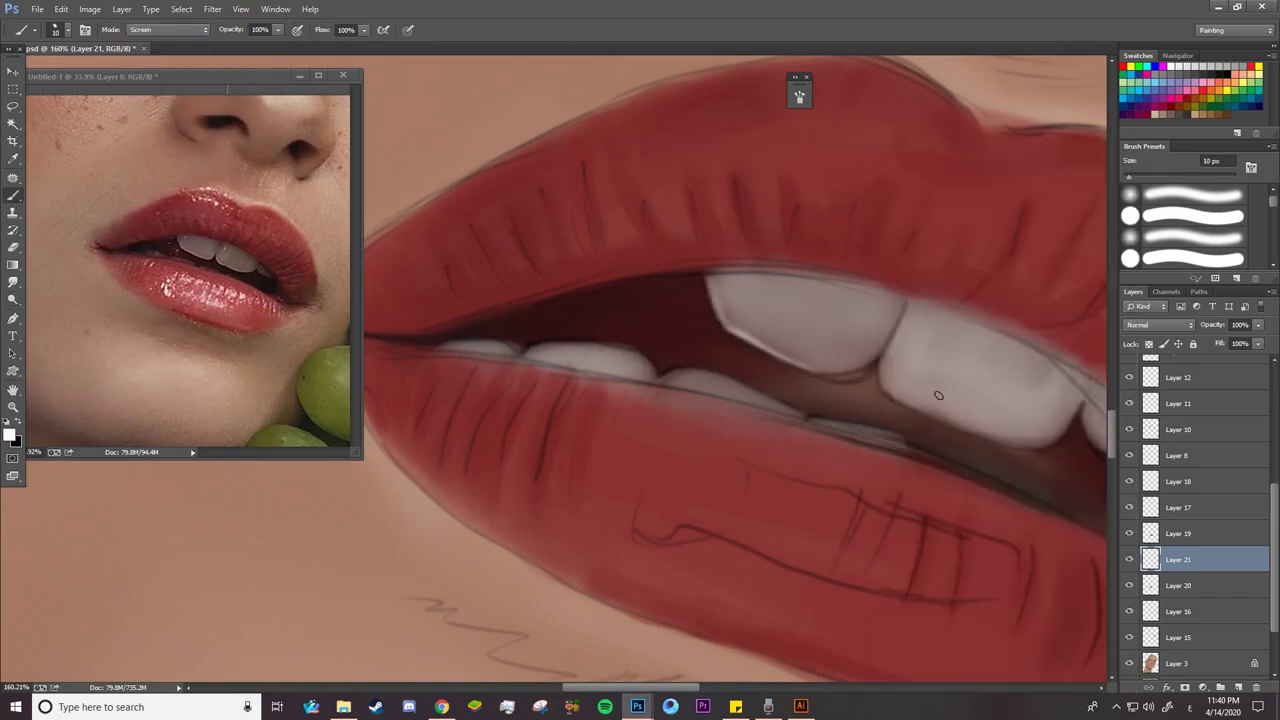
pyautogui.moveTo(887, 352)
pyautogui.mouseDown()
pyautogui.moveTo(992, 437)
pyautogui.moveTo(1024, 441)
pyautogui.mouseUp()
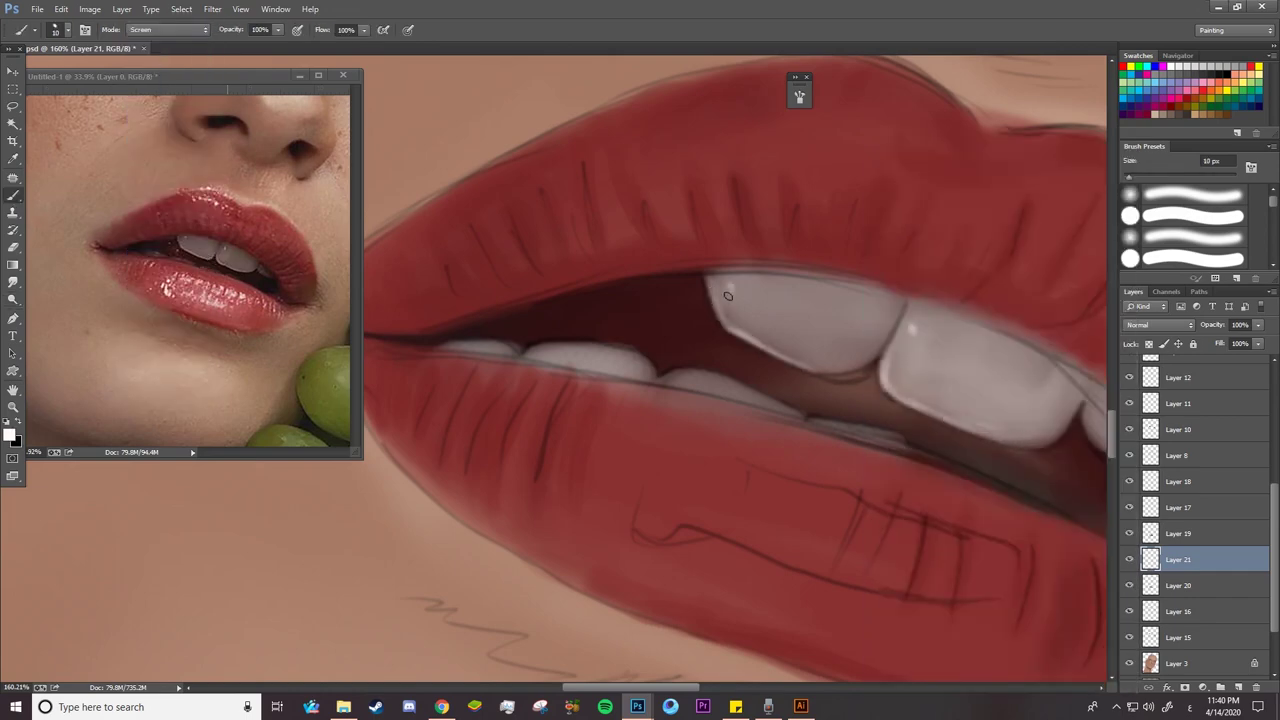
pyautogui.moveTo(690, 370); pyautogui.dragTo(803, 416)
pyautogui.moveTo(862, 425); pyautogui.dragTo(883, 429)
# Add a new layer above Layer 21 and shade the teeth and mouth interior along the lips with a soft black 50 px brush
pyautogui.click(13, 407)
pyautogui.moveTo(640, 364)
pyautogui.mouseDown()
pyautogui.moveTo(530, 364)
pyautogui.moveTo(623, 369)
pyautogui.mouseUp()
pyautogui.click(1238, 687)
pyautogui.press('b')
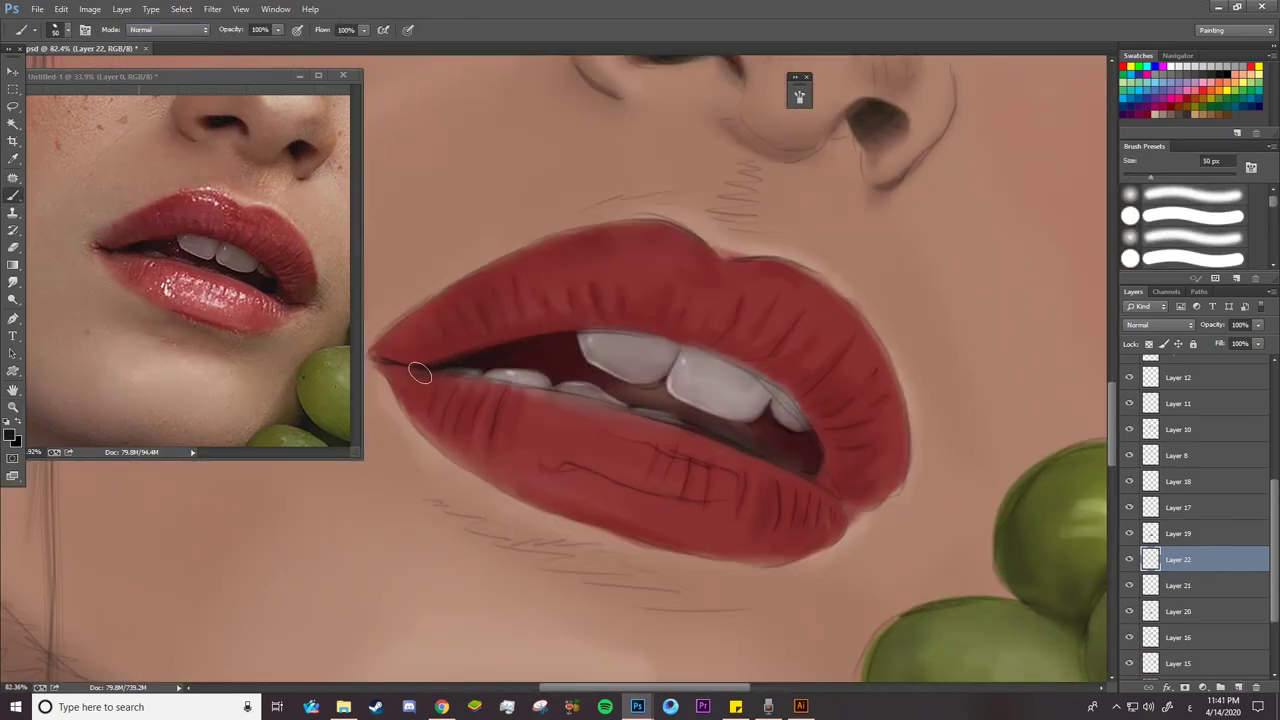
pyautogui.moveTo(527, 338)
pyautogui.mouseDown()
pyautogui.moveTo(677, 432)
pyautogui.moveTo(773, 458)
pyautogui.moveTo(815, 412)
pyautogui.moveTo(810, 468)
pyautogui.moveTo(826, 446)
pyautogui.mouseUp()
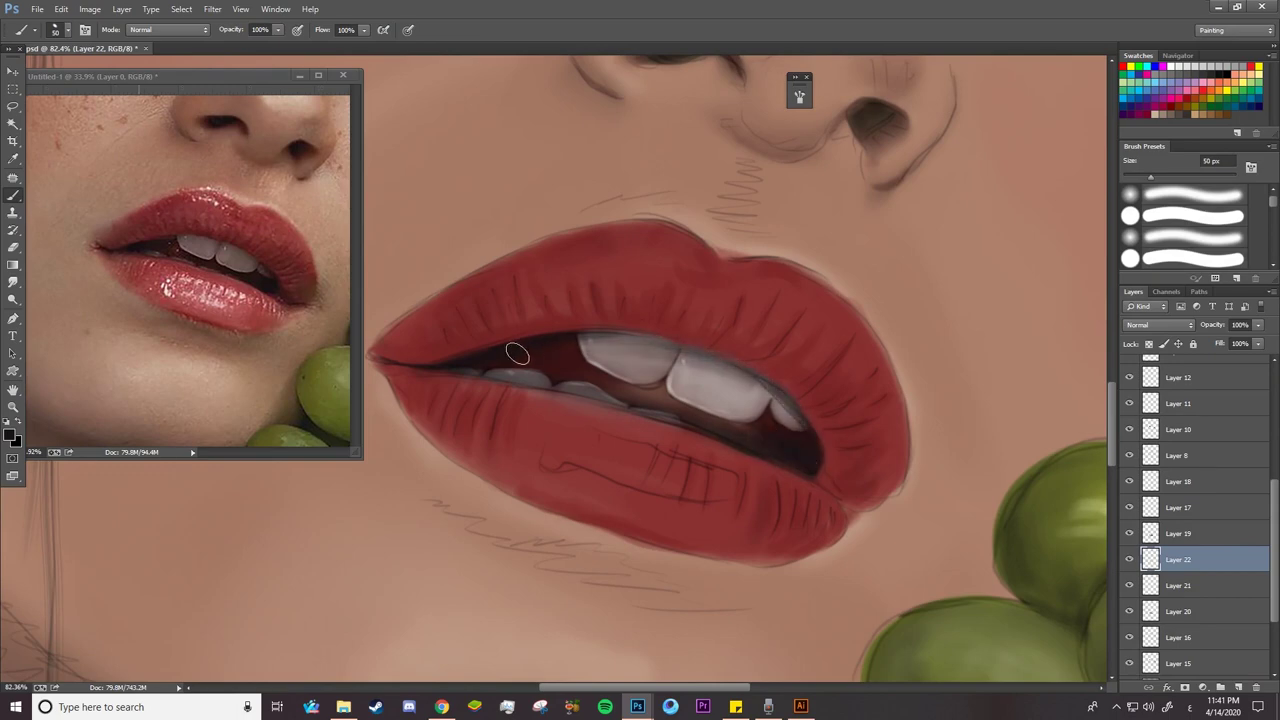
# Dab small white highlights in the dark mouth interior beside the upper front tooth
pyautogui.click(167, 29)
pyautogui.click(160, 182)
pyautogui.click(13, 407)
pyautogui.moveTo(577, 425)
pyautogui.mouseDown()
pyautogui.moveTo(440, 425)
pyautogui.moveTo(690, 432)
pyautogui.mouseUp()
# Activate the lips on Layer 19, sample the lower lip's red and pick a softer, lighter red as the foreground colour
pyautogui.click(1178, 533)
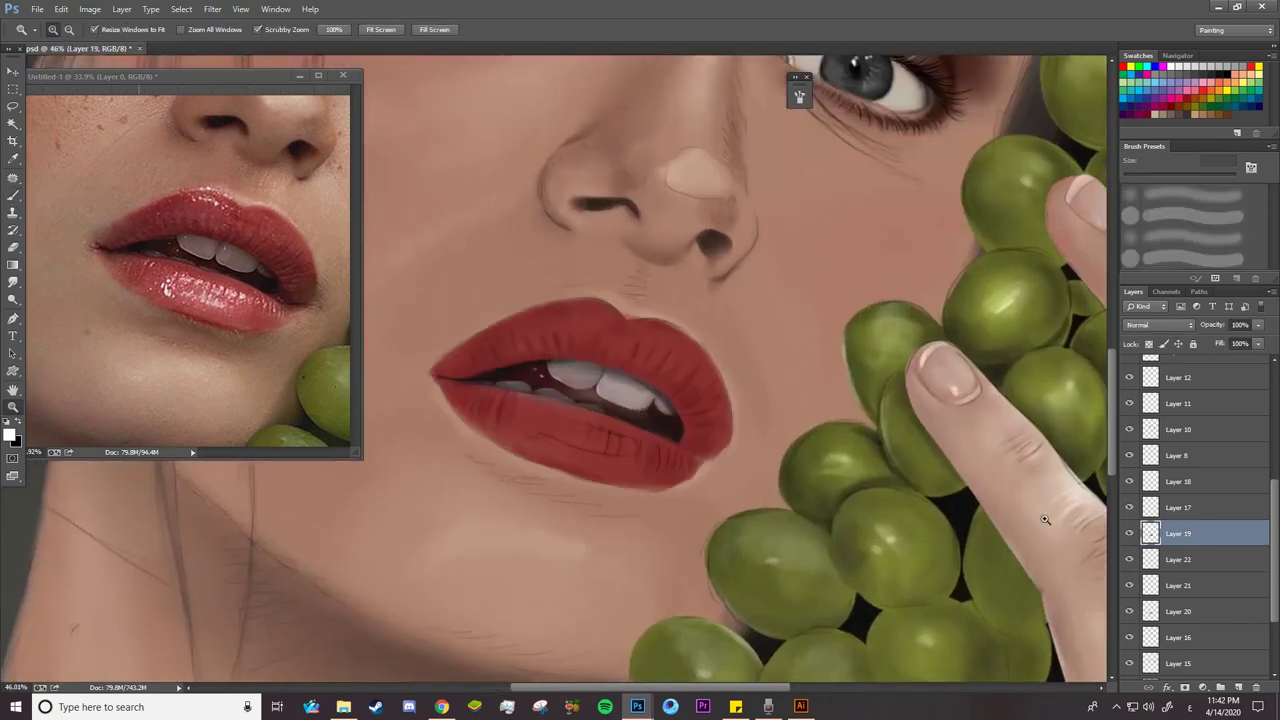
pyautogui.moveTo(560, 400); pyautogui.dragTo(590, 400)
pyautogui.click(13, 195)
pyautogui.keyDown('alt'); pyautogui.click(620, 490); pyautogui.keyUp('alt')
pyautogui.click(9, 435)
pyautogui.click(473, 321)
pyautogui.click(688, 257)
# Add a layer clipped to Layer 19 and paint light streaks across the upper lip with a 26 px brush in Screen mode
pyautogui.click(167, 29)
pyautogui.click(160, 172)
pyautogui.rightClick(604, 325)
pyautogui.click(677, 174)
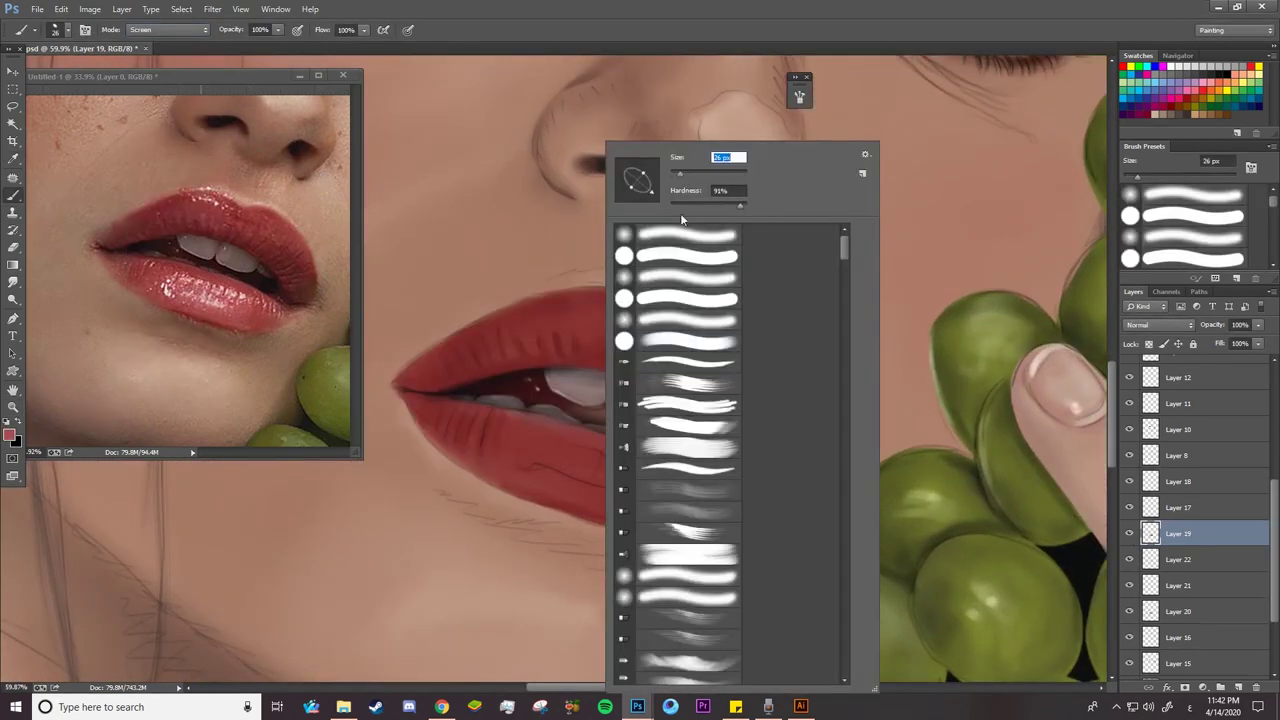
pyautogui.click(569, 349)
pyautogui.hotkey('ctrl', 'alt', 'g')
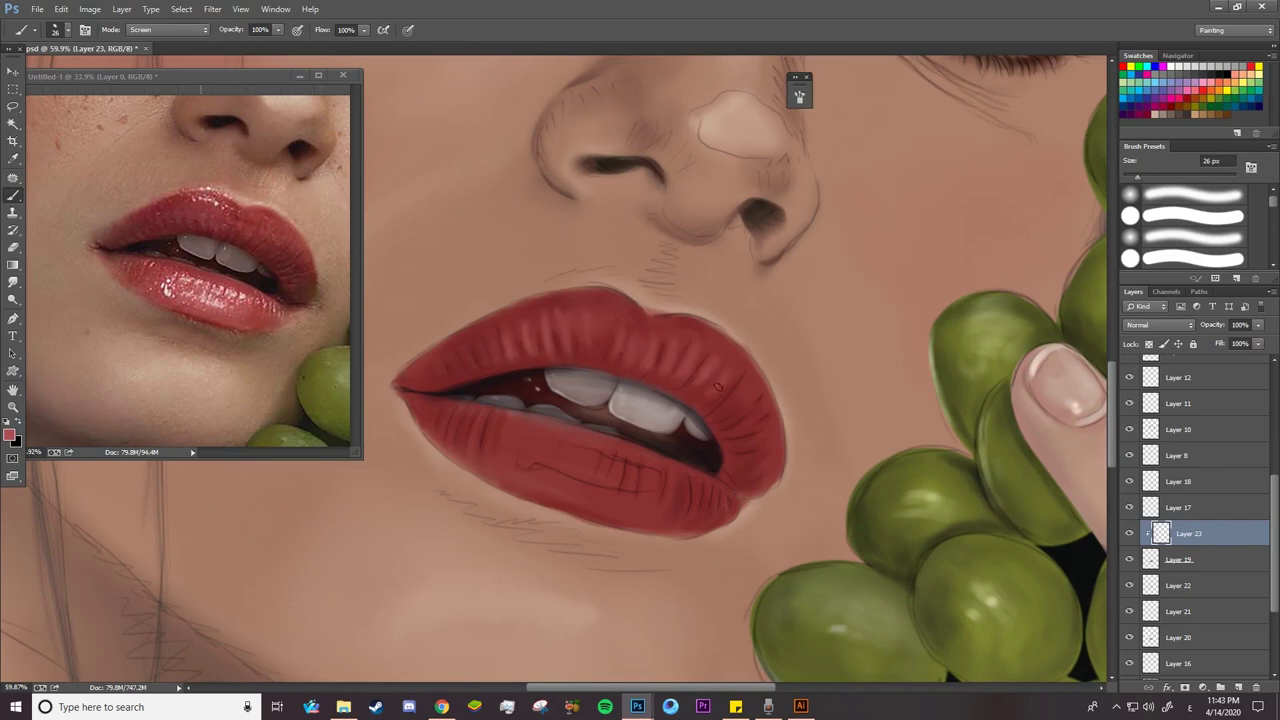
# Brush broader soft light areas over the upper and lower lips on Layer 23 with a 64 px tip
pyautogui.rightClick(692, 368)
pyautogui.click(781, 174)
pyautogui.click(677, 329)
pyautogui.moveTo(735, 368); pyautogui.dragTo(729, 404)
pyautogui.moveTo(574, 310); pyautogui.dragTo(526, 328)
pyautogui.moveTo(478, 422); pyautogui.dragTo(462, 457)
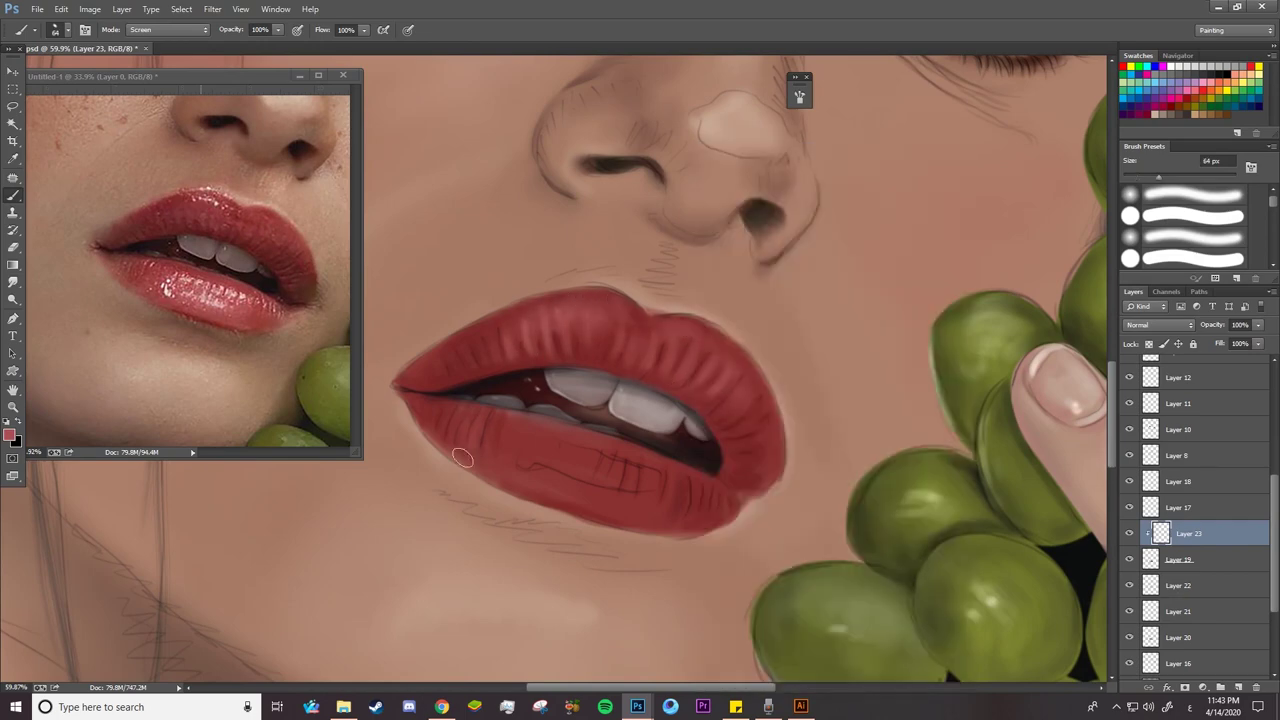
pyautogui.moveTo(570, 472)
pyautogui.mouseDown()
pyautogui.moveTo(603, 491)
pyautogui.moveTo(631, 454)
pyautogui.mouseUp()
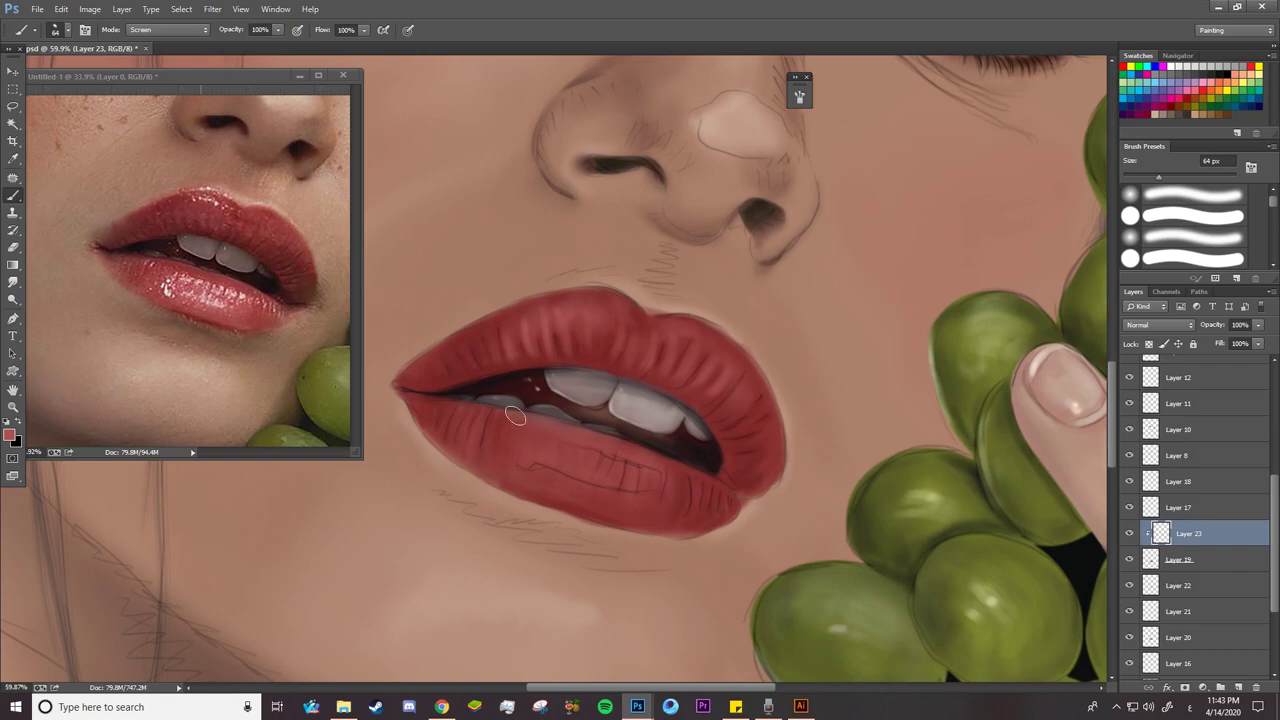
# Set up a white Color Dodge brush sampled from the reference lip highlight, using the irregular 94 px splatter tip at a reduced size
pyautogui.keyDown('alt'); pyautogui.click(168, 284); pyautogui.keyUp('alt')
pyautogui.click(168, 30)
pyautogui.click(150, 187)
pyautogui.rightClick(600, 465)
pyautogui.click(675, 175)
pyautogui.click(550, 474)
pyautogui.rightClick(568, 484)
pyautogui.click(828, 155)
pyautogui.click(887, 244)
pyautogui.moveTo(808, 288); pyautogui.dragTo(808, 509)
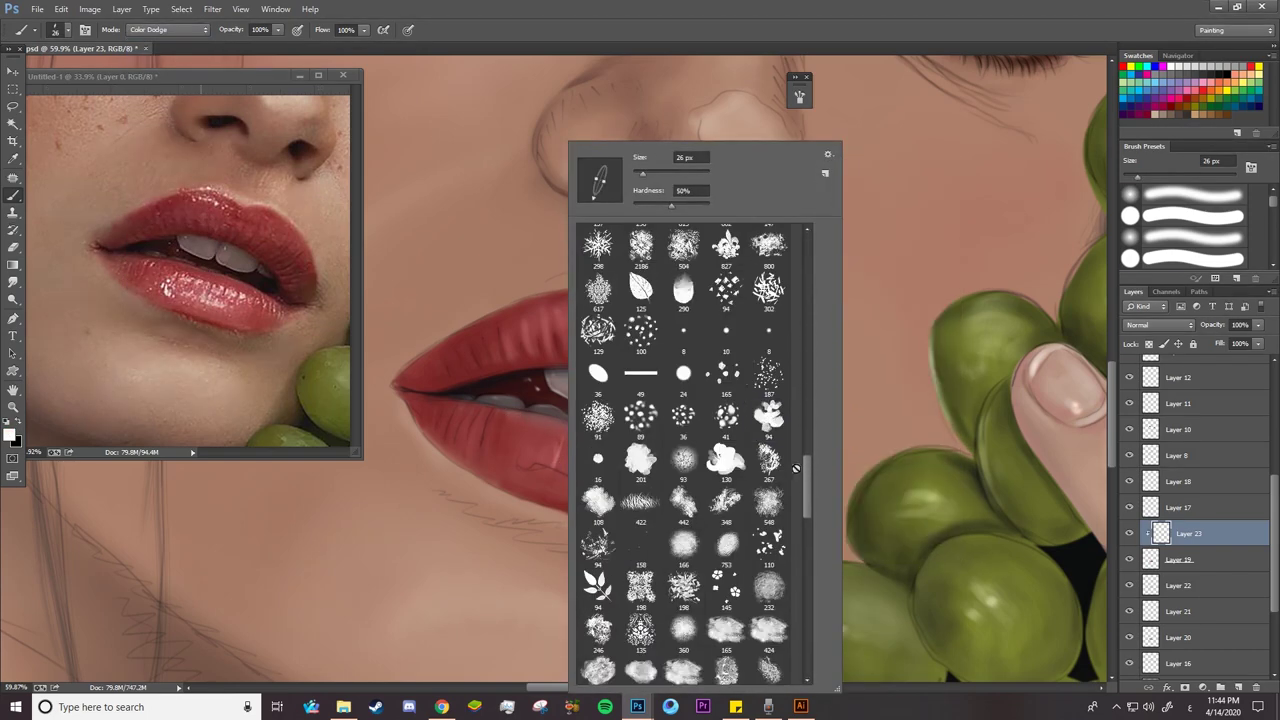
pyautogui.click(769, 417)
pyautogui.click(652, 174)
# Paint short vertical glossy highlights across the lower lip, enlarging the textured brush to 31 px for the last strokes
pyautogui.click(557, 459)
pyautogui.moveTo(576, 446); pyautogui.dragTo(579, 476)
pyautogui.moveTo(541, 436); pyautogui.dragTo(545, 466)
pyautogui.moveTo(499, 430); pyautogui.dragTo(503, 458)
pyautogui.moveTo(589, 453)
pyautogui.mouseDown()
pyautogui.moveTo(594, 479)
pyautogui.moveTo(650, 500)
pyautogui.mouseUp()
pyautogui.moveTo(711, 476); pyautogui.dragTo(707, 496)
pyautogui.rightClick(496, 426)
pyautogui.click(566, 174)
pyautogui.click(458, 412)
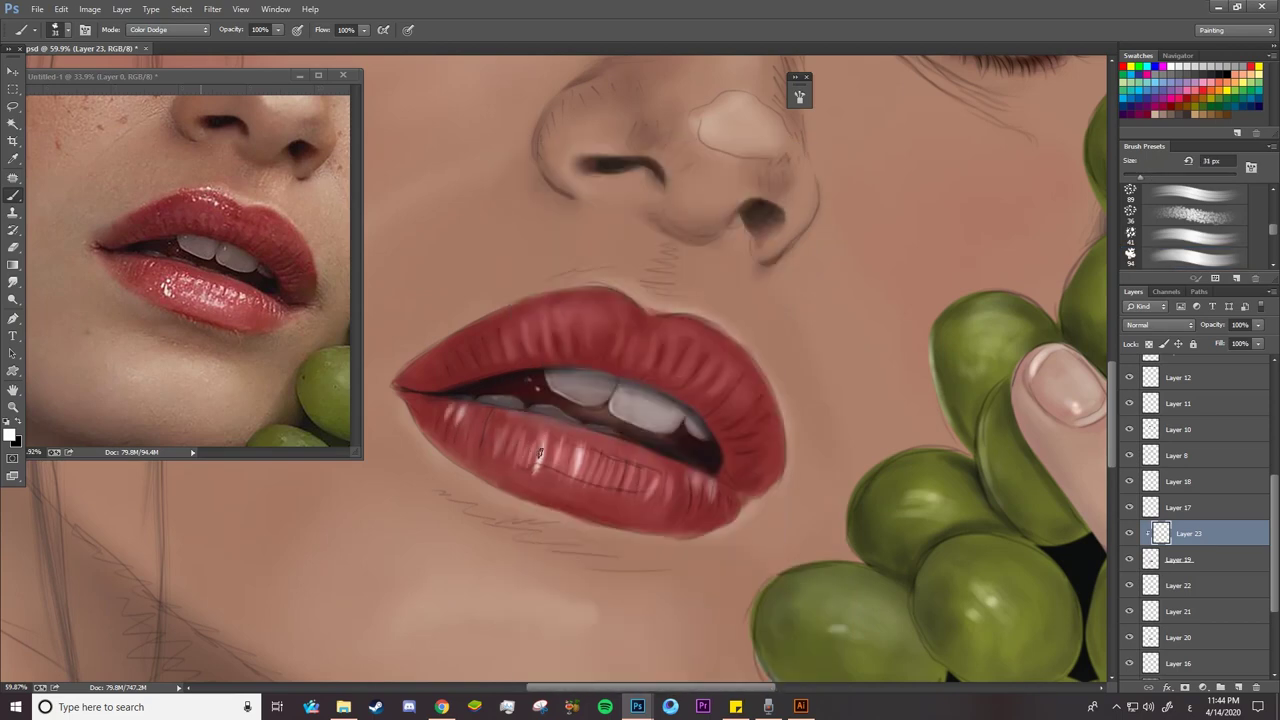
# Paint glossy highlights on the peak of the upper lip with the 31 px textured brush
pyautogui.rightClick(576, 310)
pyautogui.moveTo(597, 297)
pyautogui.mouseDown()
pyautogui.moveTo(603, 311)
pyautogui.moveTo(560, 334)
pyautogui.mouseUp()
pyautogui.moveTo(579, 298)
pyautogui.mouseDown()
pyautogui.moveTo(583, 332)
pyautogui.moveTo(606, 326)
pyautogui.mouseUp()
pyautogui.moveTo(544, 318)
pyautogui.mouseDown()
pyautogui.moveTo(548, 352)
pyautogui.moveTo(530, 346)
pyautogui.mouseUp()
pyautogui.moveTo(540, 298); pyautogui.dragTo(586, 305)
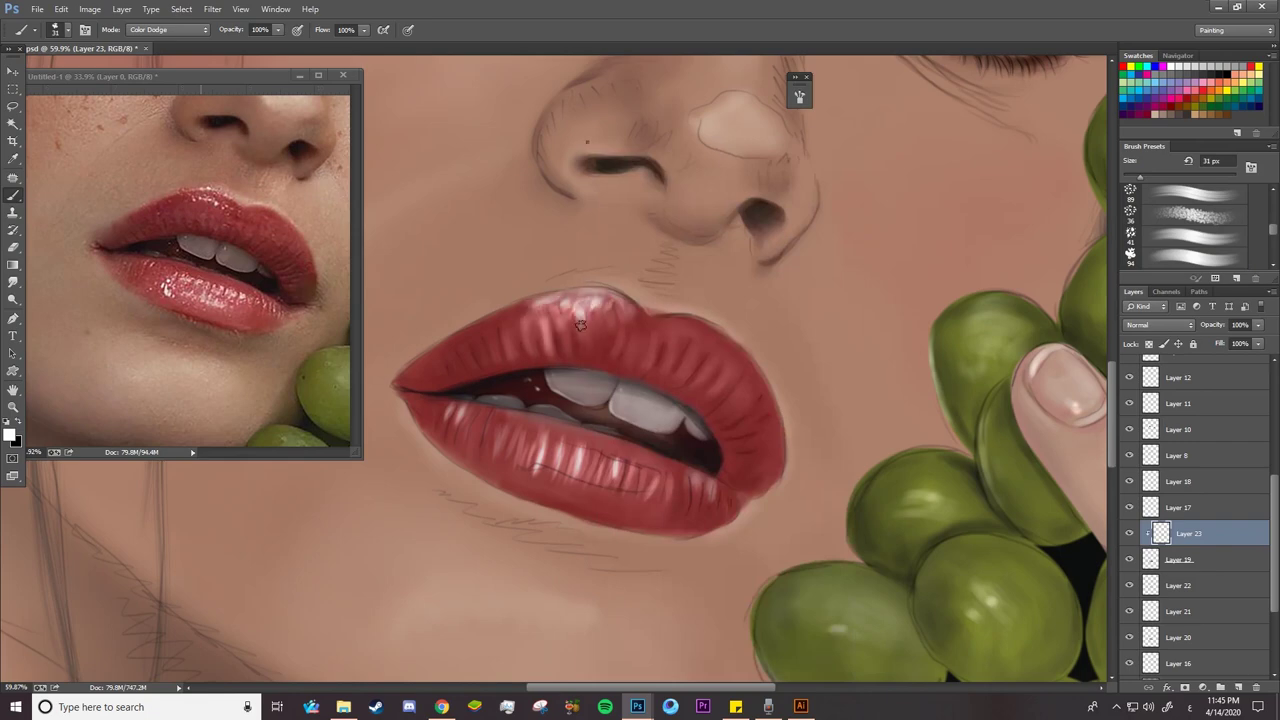
# Enlarge the textured brush to 55 px and build up highlights along the lower lip and the right side of the upper lip
pyautogui.rightClick(586, 468)
pyautogui.click(672, 174)
pyautogui.moveTo(594, 458); pyautogui.dragTo(598, 486)
pyautogui.moveTo(658, 474); pyautogui.dragTo(652, 502)
pyautogui.moveTo(470, 420); pyautogui.dragTo(466, 442)
pyautogui.moveTo(518, 438); pyautogui.dragTo(520, 462)
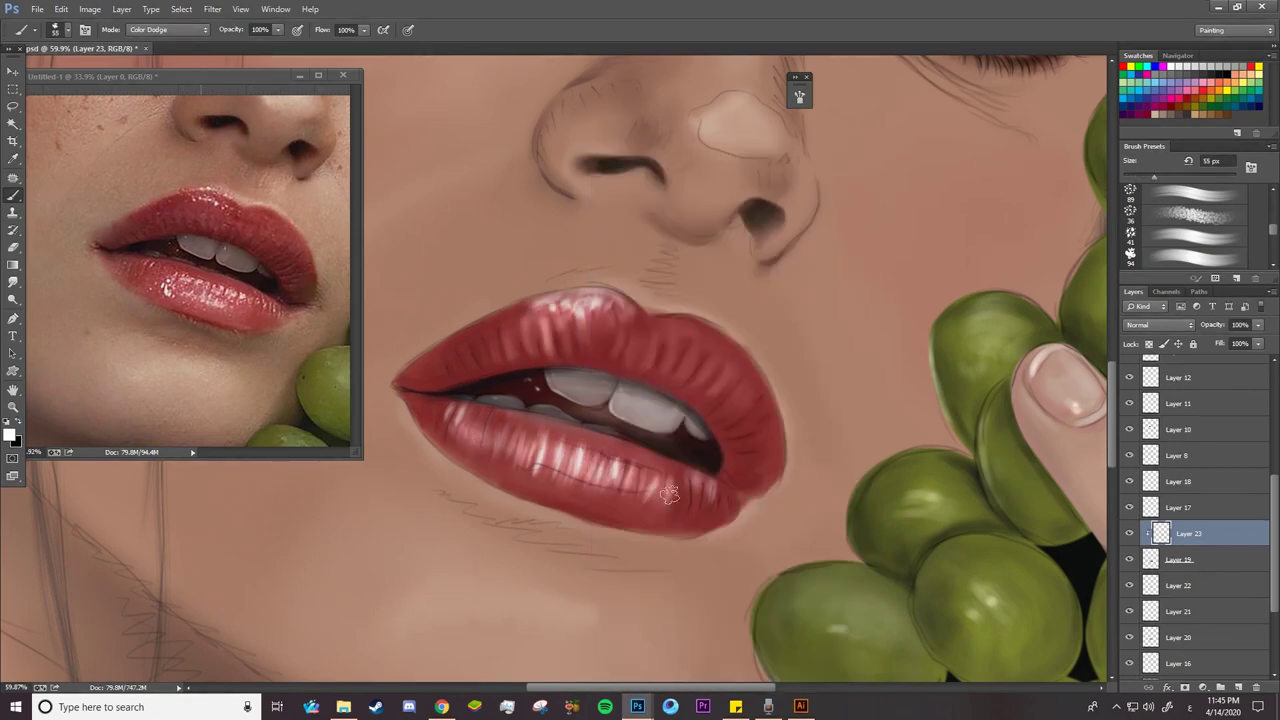
pyautogui.moveTo(694, 350); pyautogui.dragTo(686, 378)
pyautogui.moveTo(743, 382); pyautogui.dragTo(722, 408)
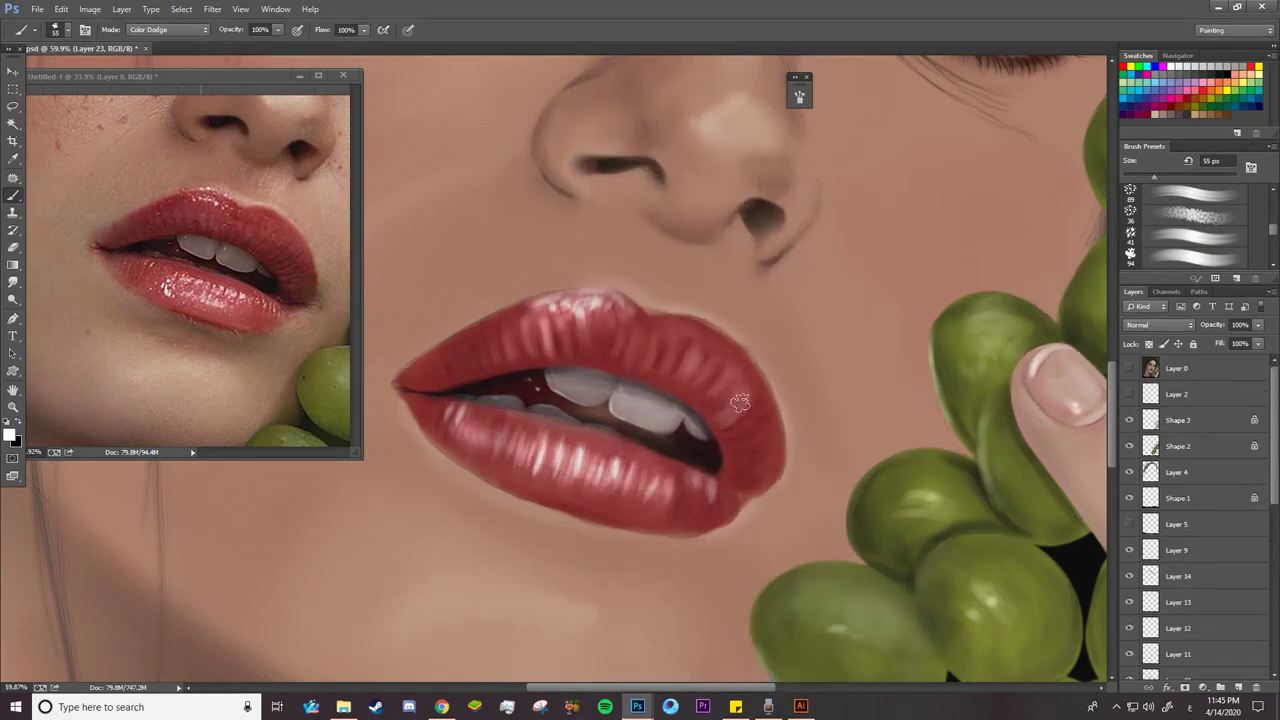
# Soften the highlights along the upper edge of the upper lip with a 50 px eraser
pyautogui.press('e')
pyautogui.rightClick(556, 322)
pyautogui.press('Return')
pyautogui.moveTo(530, 315); pyautogui.dragTo(635, 305)
# Cycle through blending modes up to Vivid Light for Layer 23 and settle on Screen
pyautogui.click(1158, 325)
pyautogui.click(1132, 421)
pyautogui.press('Down')
pyautogui.press('Down')
pyautogui.press('Down')
pyautogui.press('Down')
pyautogui.press('Down')
pyautogui.press('Down')
pyautogui.press('Down')
pyautogui.press('Down')
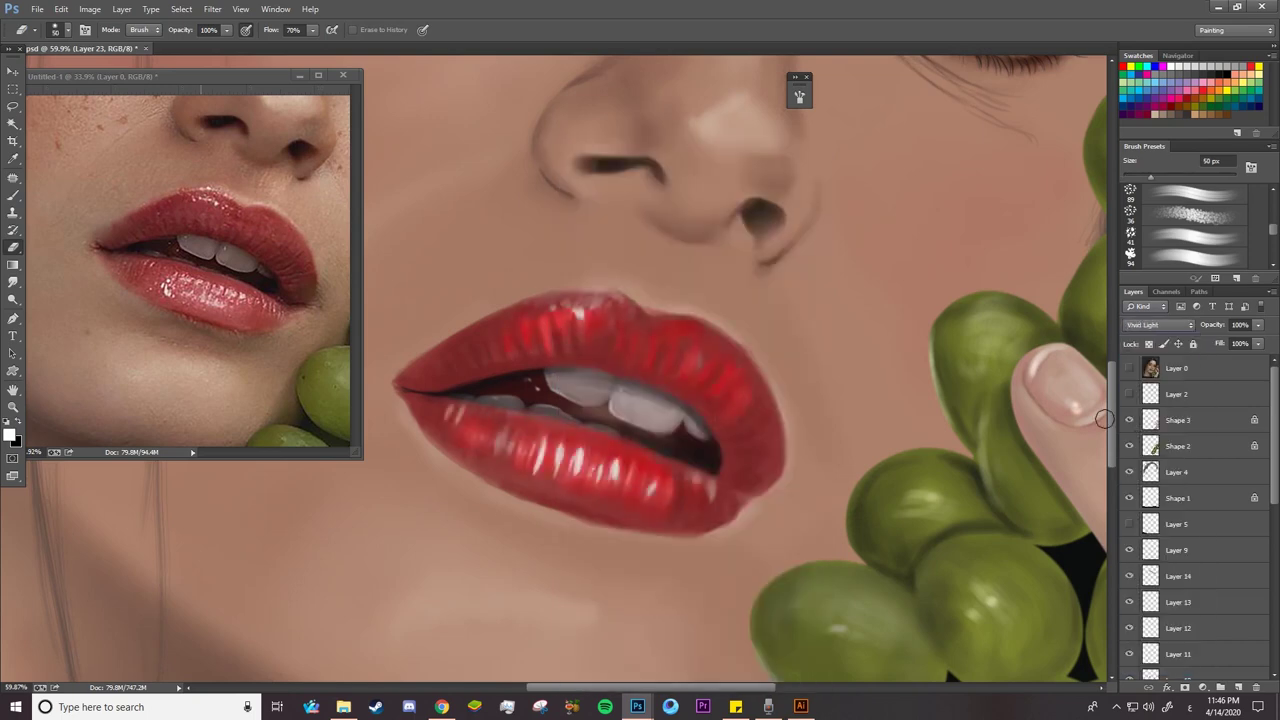
pyautogui.hotkey('shift', '-')
pyautogui.hotkey('shift', '-')
pyautogui.hotkey('shift', '-')
pyautogui.hotkey('shift', '-')
pyautogui.hotkey('shift', '-')
pyautogui.hotkey('shift', '-')
pyautogui.hotkey('shift', '-')
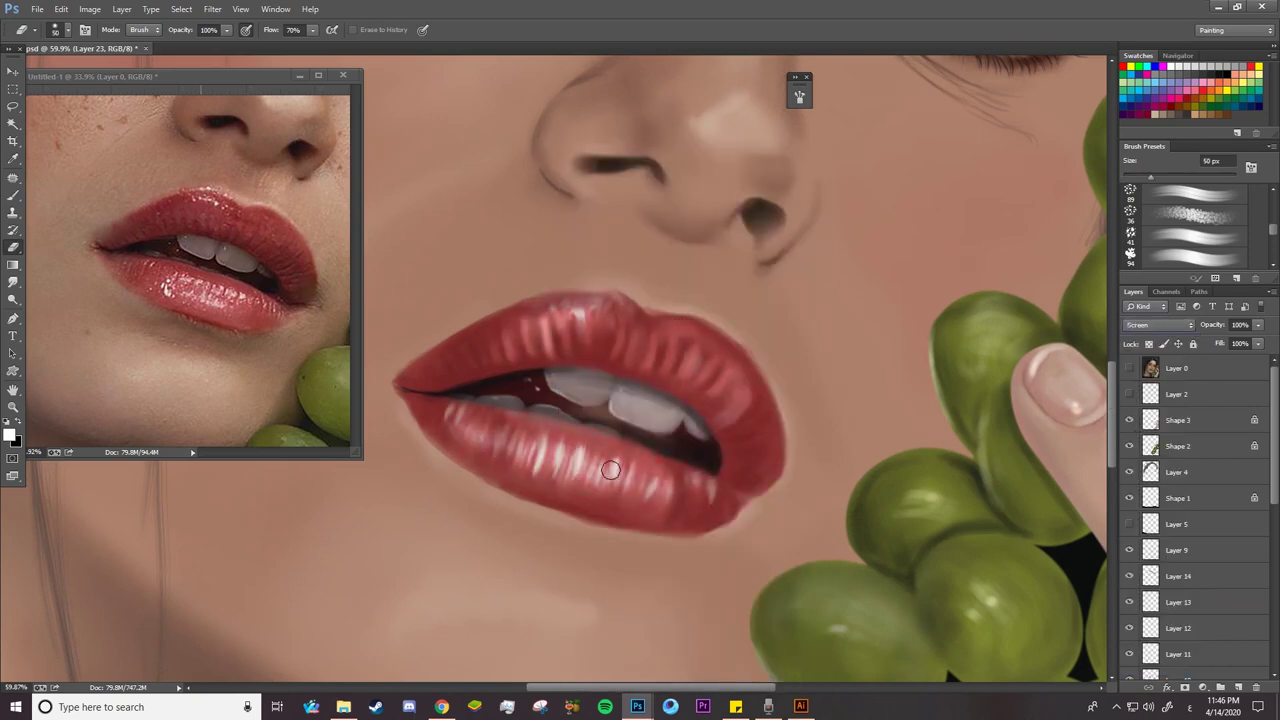
# Add a layer directly above Layer 19, clip it to the lips, and set the foreground colour to dark maroon 25040a
pyautogui.moveTo(1274, 485); pyautogui.dragTo(1274, 604)
pyautogui.click(1178, 523)
pyautogui.click(1238, 687)
pyautogui.click(13, 196)
pyautogui.click(10, 434)
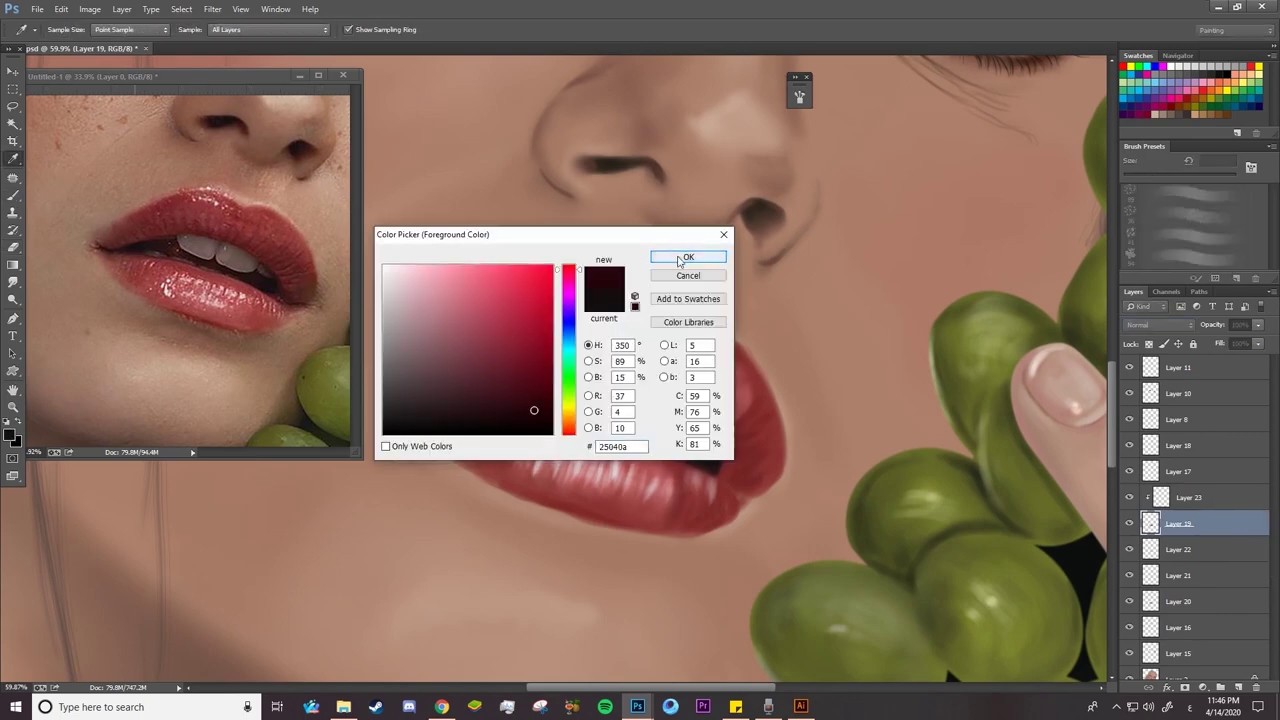
pyautogui.click(686, 259)
pyautogui.hotkey('ctrl', 'alt', 'g')
# Check the Layer 0 reference and draw dark crease lines on the upper lip and its right corner with a 10 px Normal-mode brush
pyautogui.rightClick(457, 340)
pyautogui.moveTo(698, 487)
pyautogui.mouseDown()
pyautogui.moveTo(700, 589)
pyautogui.moveTo(698, 531)
pyautogui.mouseUp()
pyautogui.click(534, 451)
pyautogui.click(13, 407)
pyautogui.moveTo(396, 365); pyautogui.dragTo(577, 331)
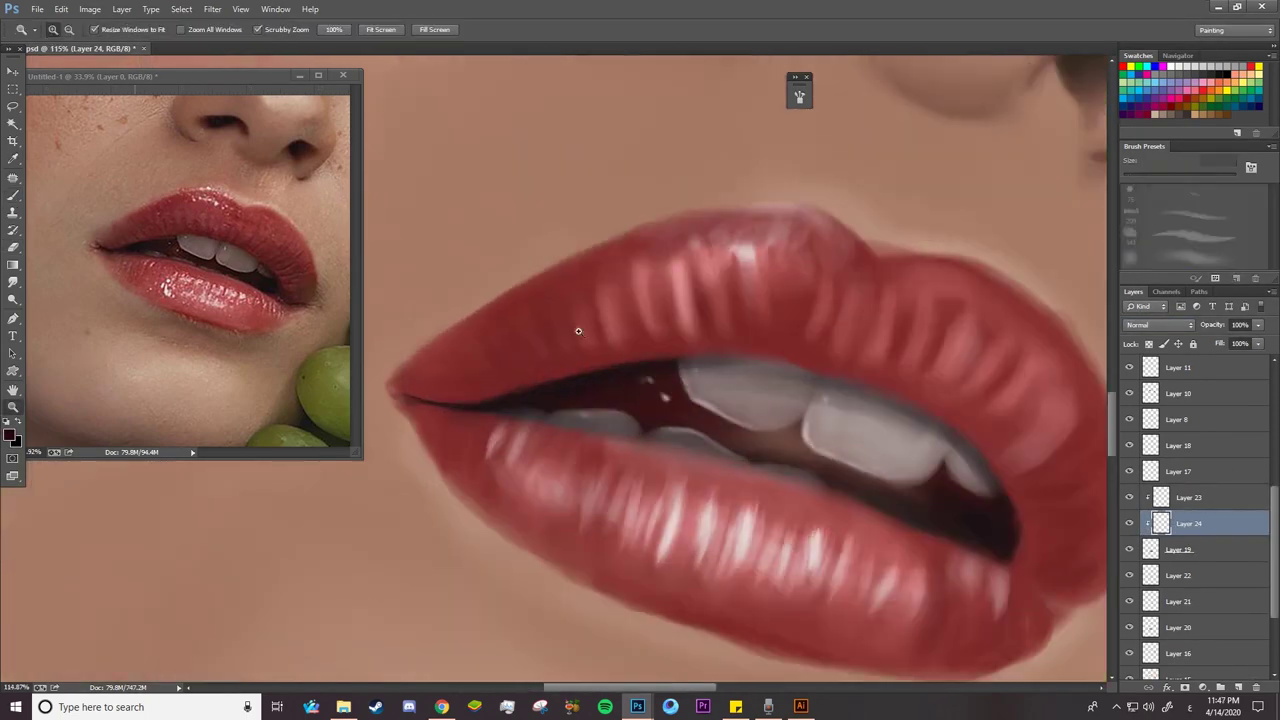
pyautogui.rightClick(13, 196)
pyautogui.click(70, 194)
pyautogui.hotkey('shift', 'alt', 'n')
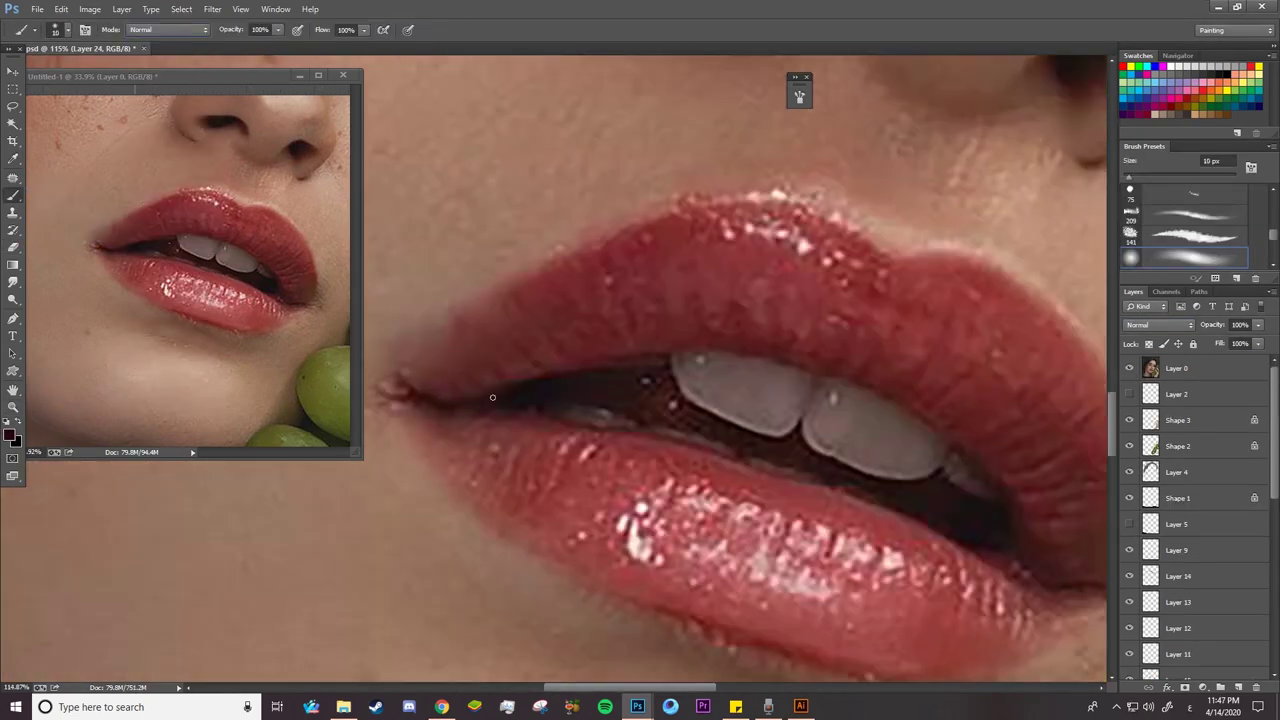
pyautogui.moveTo(950, 620); pyautogui.dragTo(832, 513)
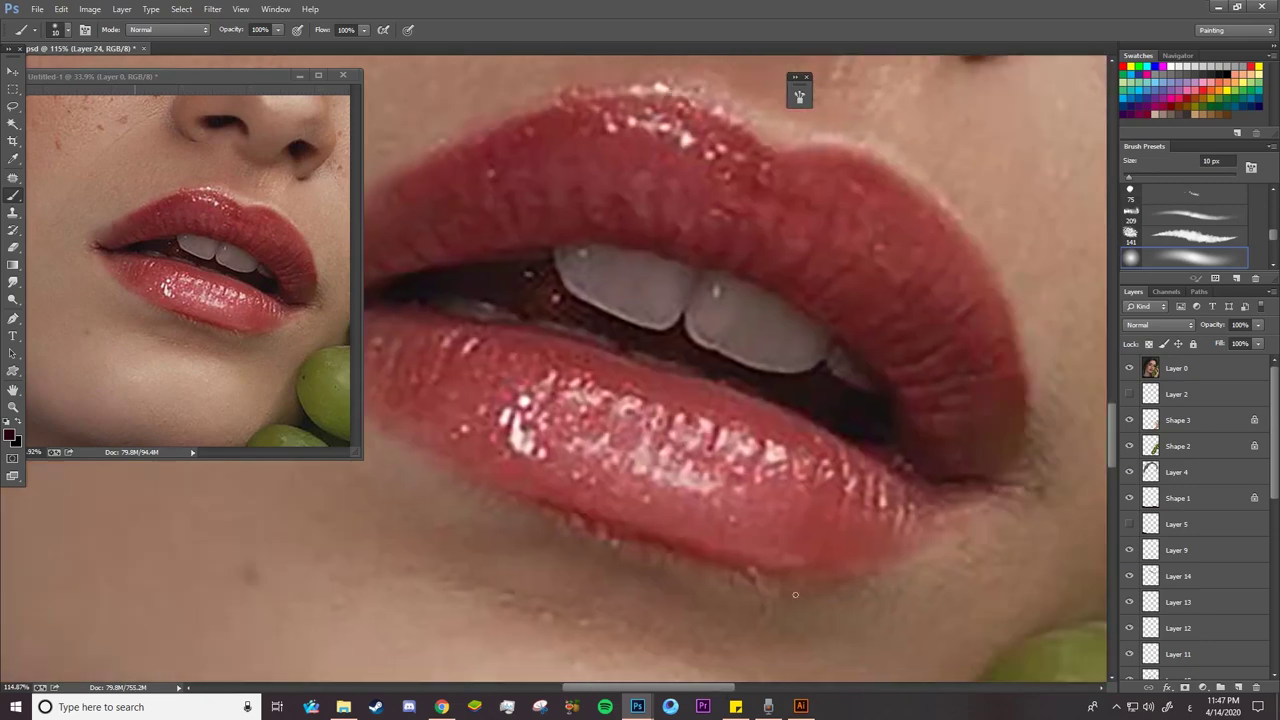
pyautogui.click(1129, 368)
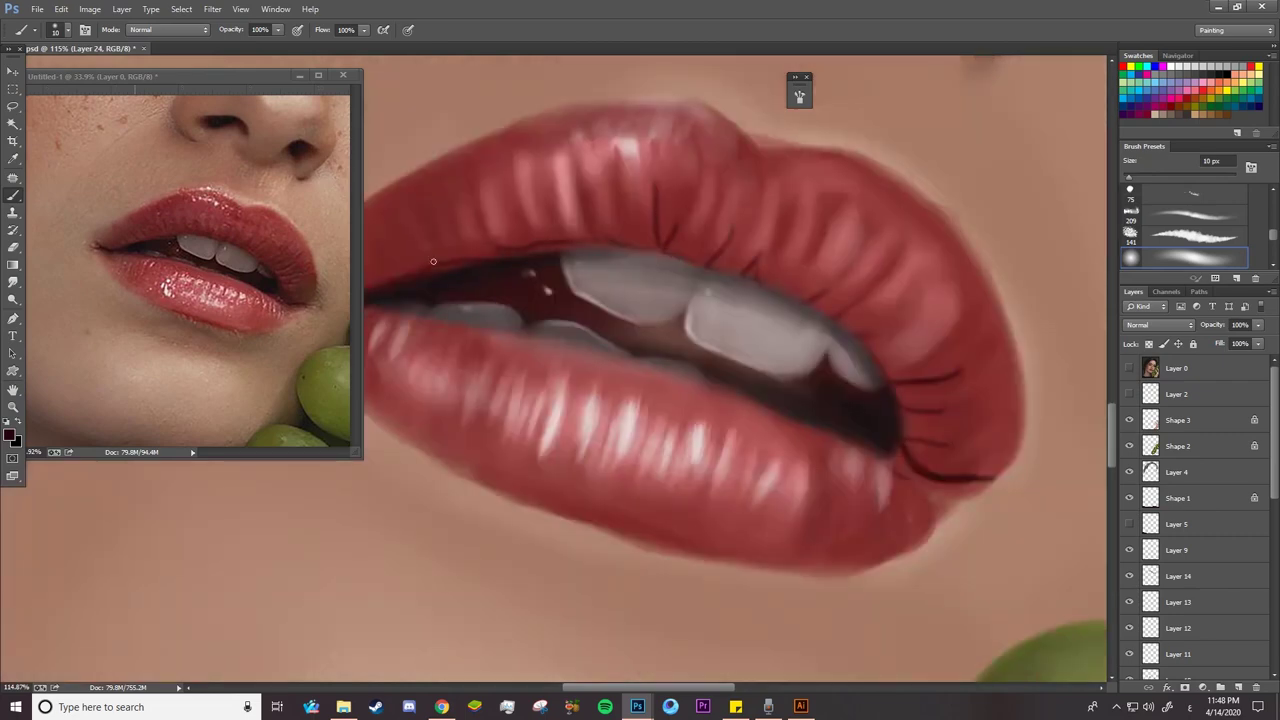
# Enlarge the brush to 31 px and shade between the highlights on the left half of the upper lip
pyautogui.rightClick(652, 208)
pyautogui.moveTo(671, 168); pyautogui.dragTo(687, 168)
pyautogui.moveTo(636, 244); pyautogui.dragTo(626, 213)
pyautogui.moveTo(606, 244)
pyautogui.mouseDown()
pyautogui.moveTo(590, 216)
pyautogui.moveTo(537, 193)
pyautogui.mouseUp()
pyautogui.moveTo(498, 218)
pyautogui.mouseDown()
pyautogui.moveTo(506, 246)
pyautogui.moveTo(460, 228)
pyautogui.mouseUp()
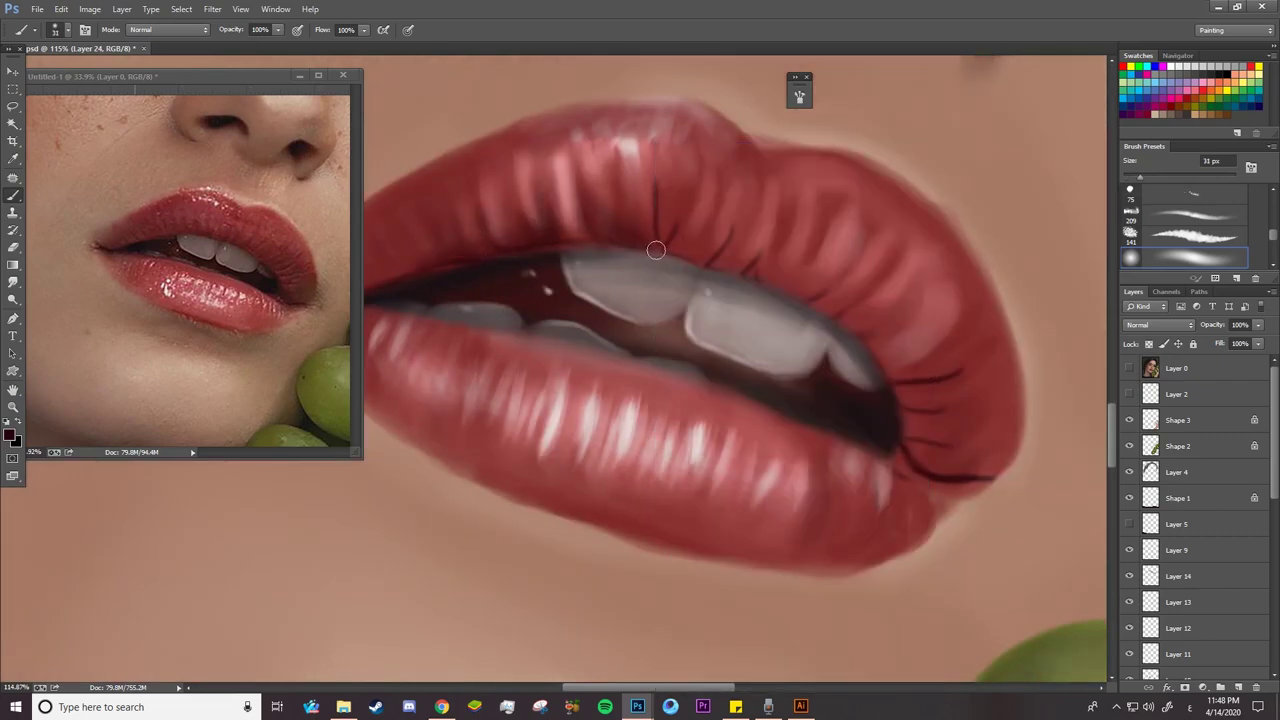
# Blend the dark creases toward the right mouth corner and shade the inner edges of both lips
pyautogui.moveTo(655, 250)
pyautogui.mouseDown()
pyautogui.moveTo(694, 214)
pyautogui.moveTo(711, 266)
pyautogui.moveTo(811, 294)
pyautogui.moveTo(913, 384)
pyautogui.moveTo(968, 363)
pyautogui.moveTo(909, 449)
pyautogui.moveTo(935, 473)
pyautogui.mouseUp()
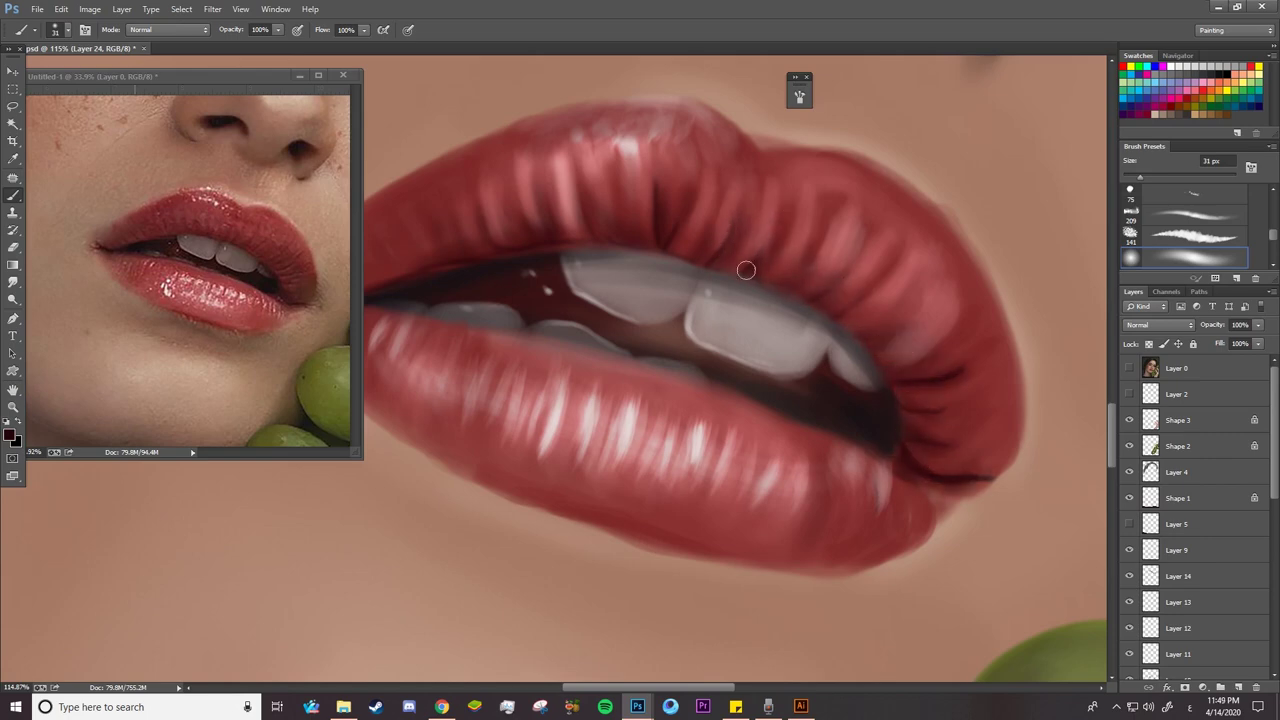
pyautogui.moveTo(746, 270)
pyautogui.mouseDown()
pyautogui.moveTo(585, 215)
pyautogui.moveTo(443, 266)
pyautogui.mouseUp()
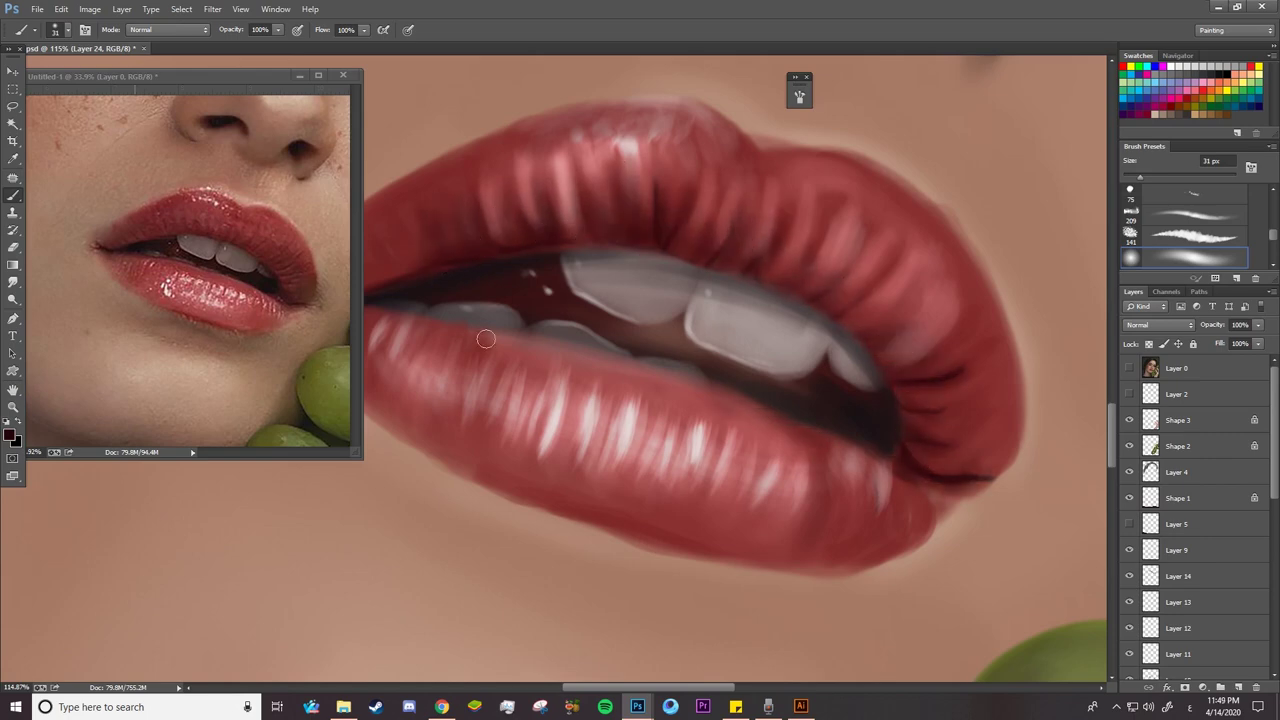
pyautogui.moveTo(486, 339); pyautogui.dragTo(534, 351)
pyautogui.press('z')
pyautogui.moveTo(747, 412)
pyautogui.mouseDown()
pyautogui.moveTo(610, 412)
pyautogui.moveTo(715, 410)
pyautogui.mouseUp()
# Dab tiny white sparkles along the upper lip's peak on Layer 23 with a 9 px Color Dodge brush, following the Layer 0 reference
pyautogui.moveTo(1273, 477); pyautogui.dragTo(1273, 593)
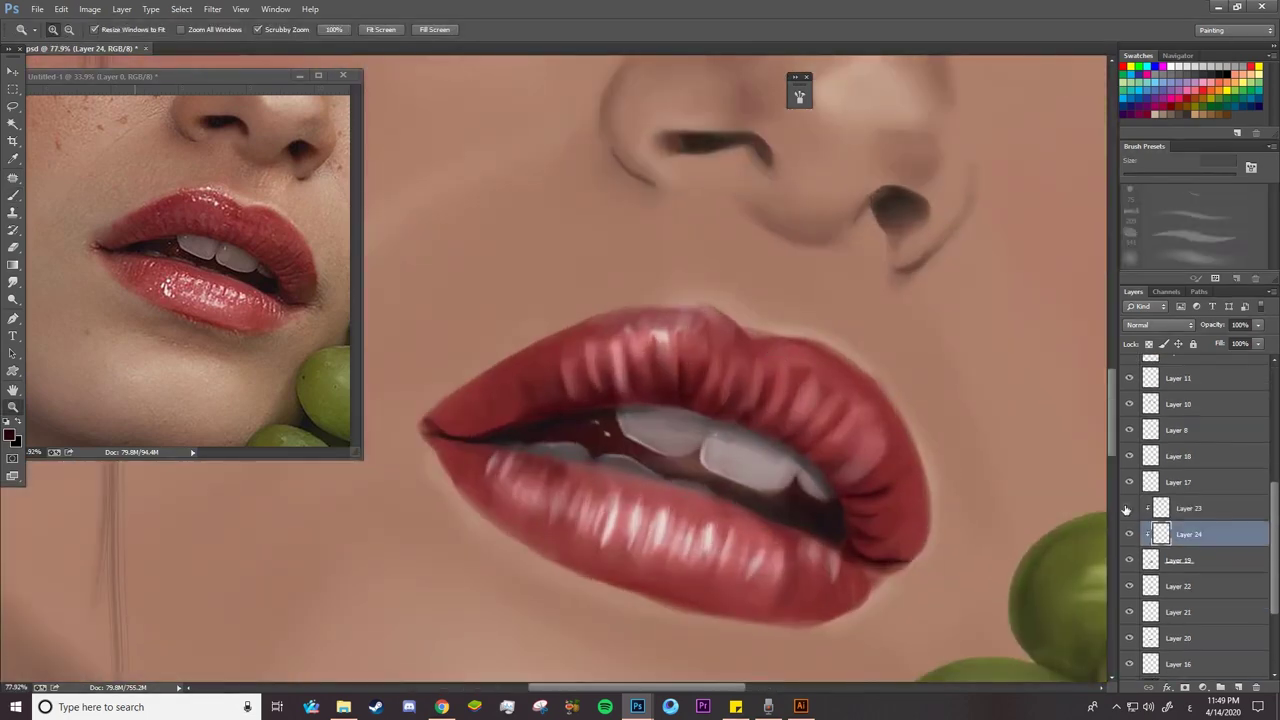
pyautogui.click(1188, 508)
pyautogui.press('b')
pyautogui.click(1178, 560)
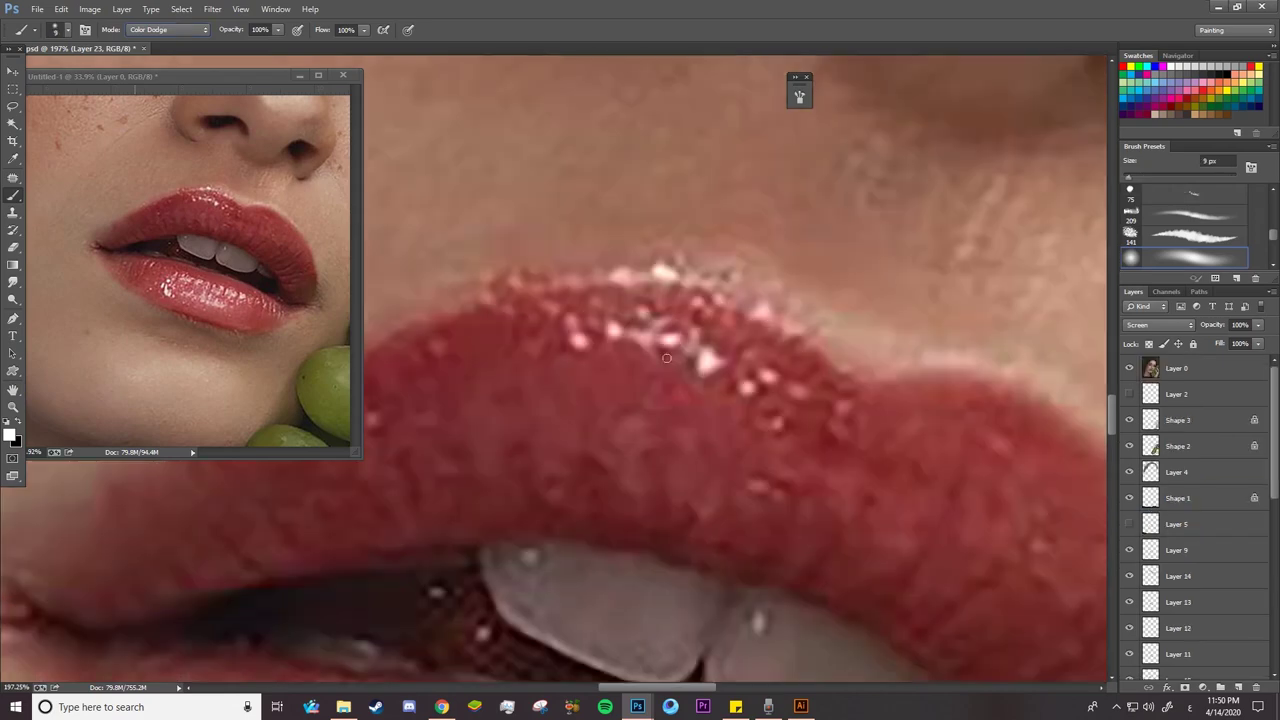
pyautogui.click(1129, 368)
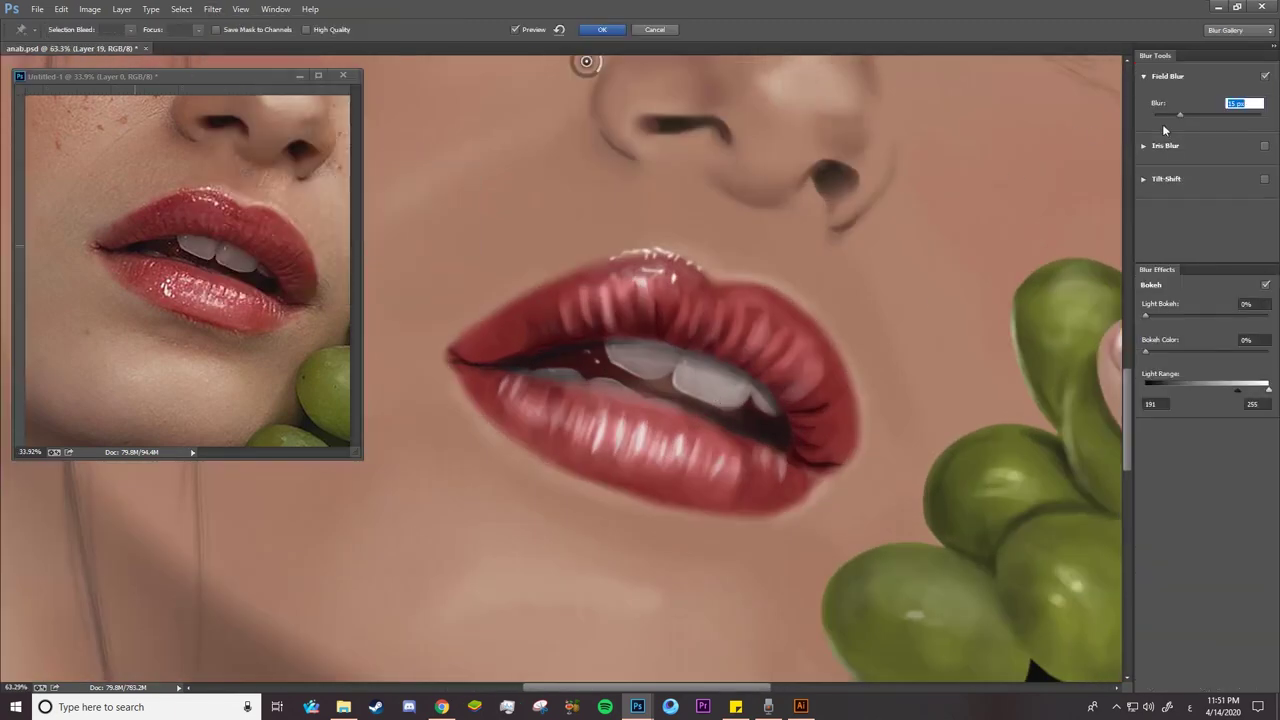
# Apply a 1 px Field Blur to Layer 19 and bring up the filters for Layer 23
pyautogui.write('1')
pyautogui.press('Return')
pyautogui.click(1168, 600)
pyautogui.click(1166, 577)
pyautogui.click(212, 9)
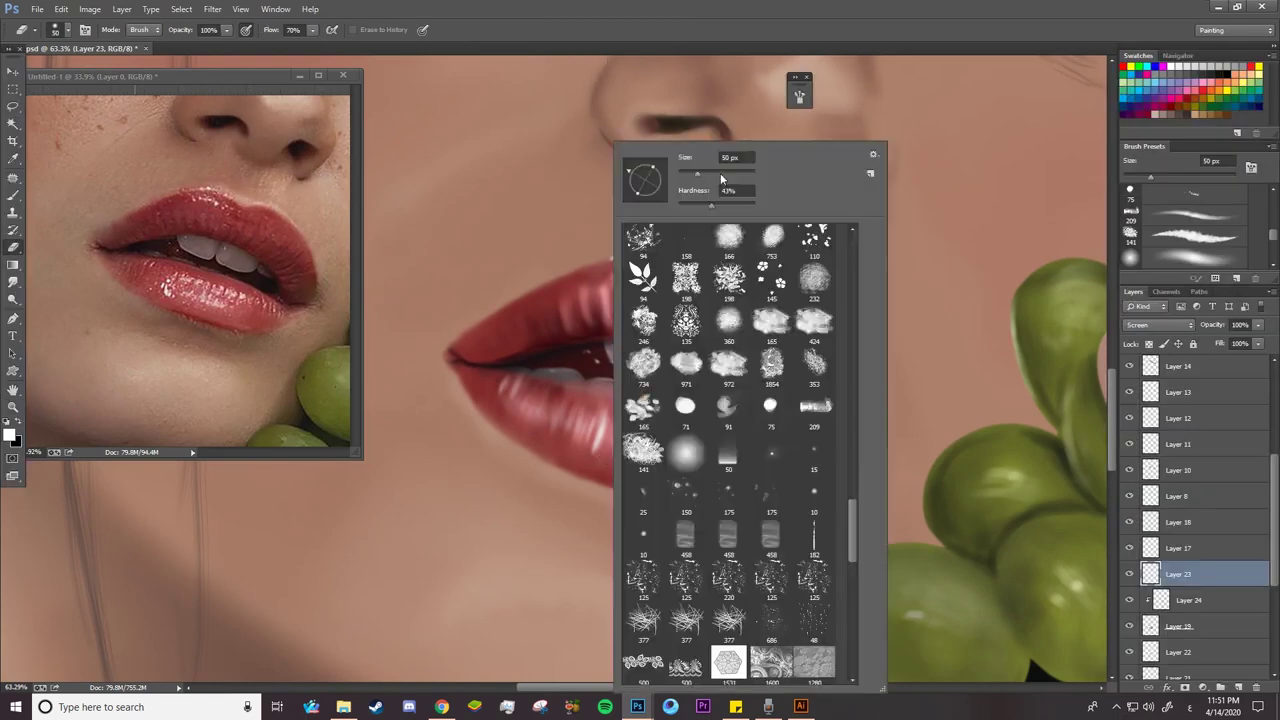
# Soften the lip highlights on Layer 23 with a 156 px eraser at 80% opacity and compare the whole portrait with the reference
pyautogui.press('Escape')
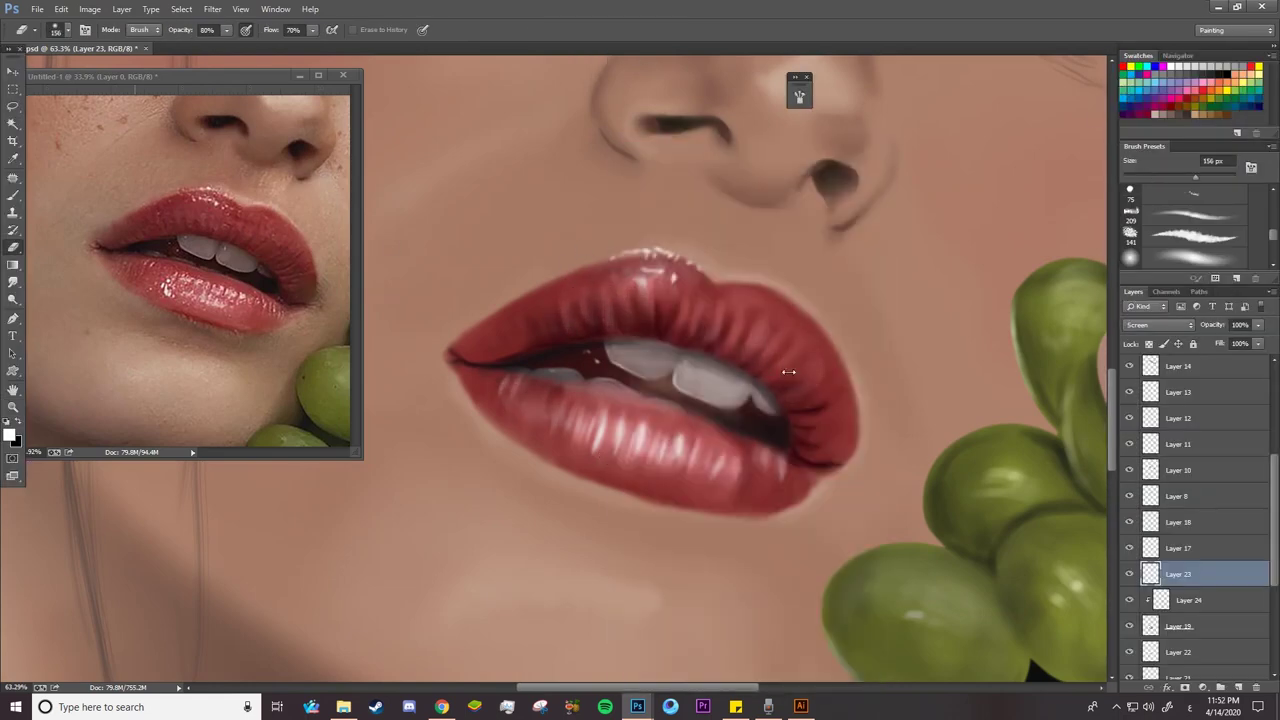
pyautogui.press('z')
pyautogui.hotkey('ctrl', '0')
pyautogui.moveTo(637, 492); pyautogui.dragTo(600, 490)
pyautogui.moveTo(220, 290); pyautogui.dragTo(140, 290)
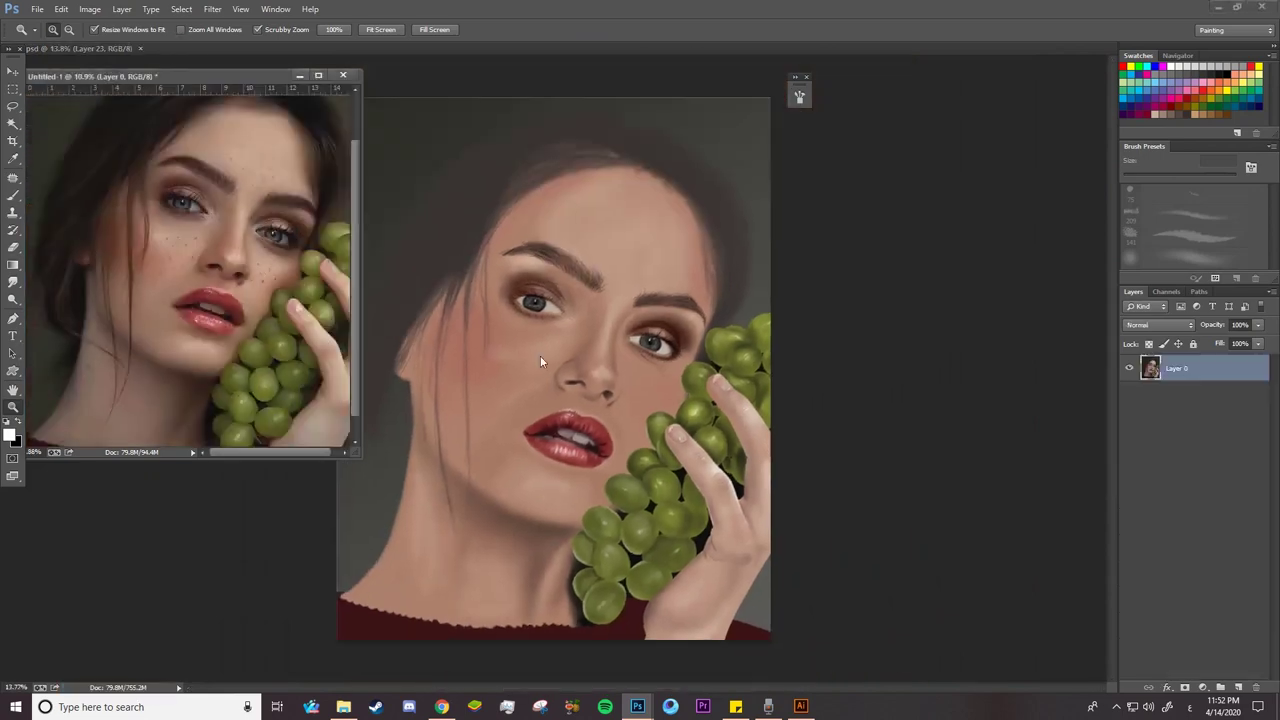
# Select Layer 3 and load the Mixer Brush with the reddish skin tone c46358
pyautogui.moveTo(540, 357); pyautogui.dragTo(575, 357)
pyautogui.moveTo(560, 400); pyautogui.dragTo(580, 400)
pyautogui.keyDown('ctrl'); pyautogui.rightClick(540, 374); pyautogui.keyUp('ctrl')
pyautogui.click(560, 384)
pyautogui.rightClick(13, 196)
pyautogui.click(57, 230)
pyautogui.click(110, 30)
pyautogui.click(155, 258)
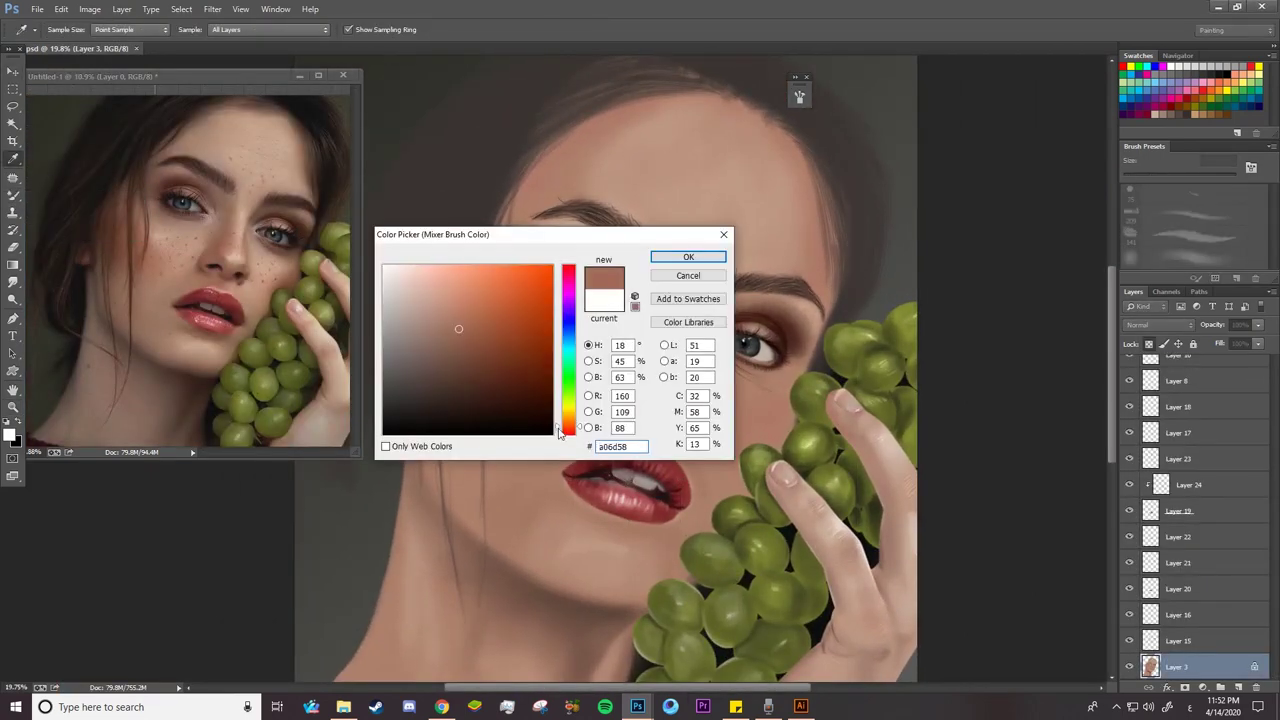
pyautogui.click(563, 432)
pyautogui.click(474, 306)
pyautogui.click(689, 257)
# Choose a soft 226 px mixer brush and start painting blush on the cheek beside the loose hair strands
pyautogui.rightClick(491, 380)
pyautogui.scroll(-1, 563, 460)
pyautogui.click(563, 458)
pyautogui.click(471, 334)
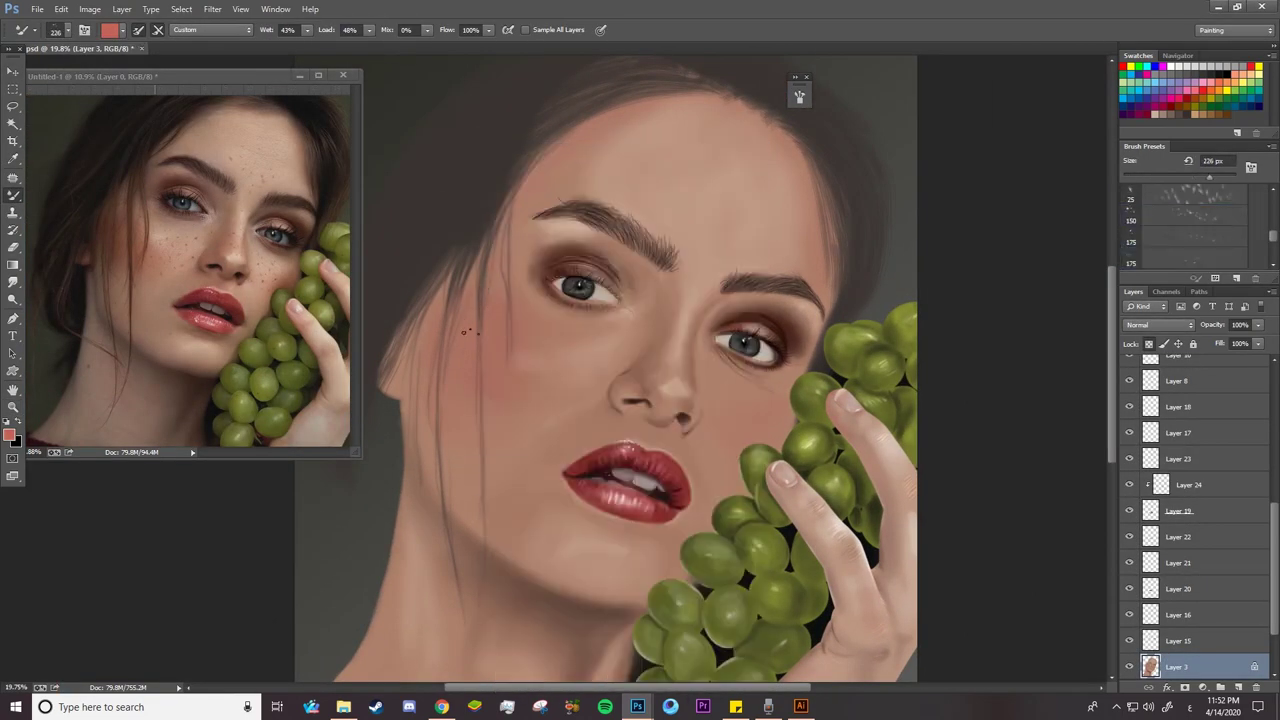
pyautogui.moveTo(468, 360); pyautogui.dragTo(508, 355)
pyautogui.rightClick(508, 355)
pyautogui.click(580, 415)
pyautogui.click(450, 350)
# Shift the mixer colour to a pinker red, lay blush over the cheek, and readjust the colour to a muted red-brown
pyautogui.click(110, 30)
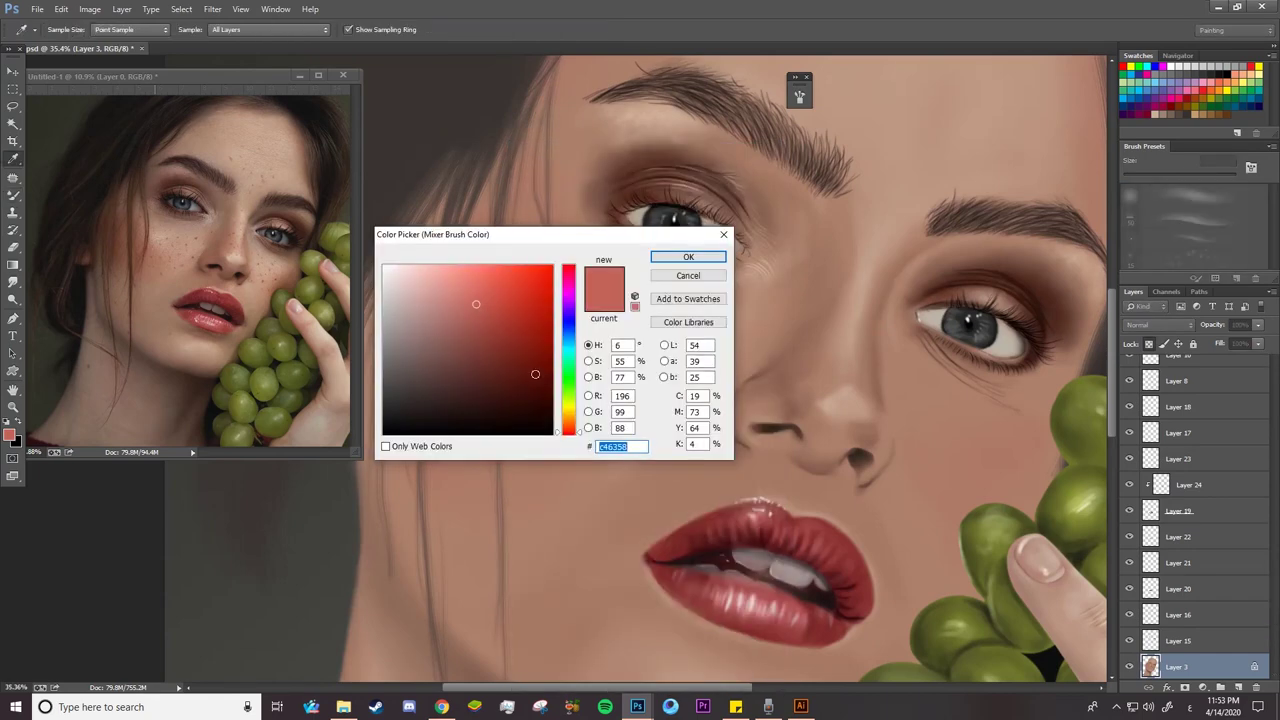
pyautogui.click(562, 269)
pyautogui.moveTo(526, 297); pyautogui.dragTo(480, 297)
pyautogui.click(689, 257)
pyautogui.moveTo(555, 385)
pyautogui.mouseDown()
pyautogui.moveTo(490, 320)
pyautogui.moveTo(535, 385)
pyautogui.mouseUp()
pyautogui.click(110, 30)
pyautogui.click(477, 351)
pyautogui.click(474, 324)
pyautogui.click(664, 259)
# Sample the cheek's warm red and lighter skin tones from the reference and blend the blush outward toward the nose
pyautogui.click(114, 236)
pyautogui.scroll(8, 114, 236)
pyautogui.keyDown('alt'); pyautogui.click(231, 258); pyautogui.keyUp('alt')
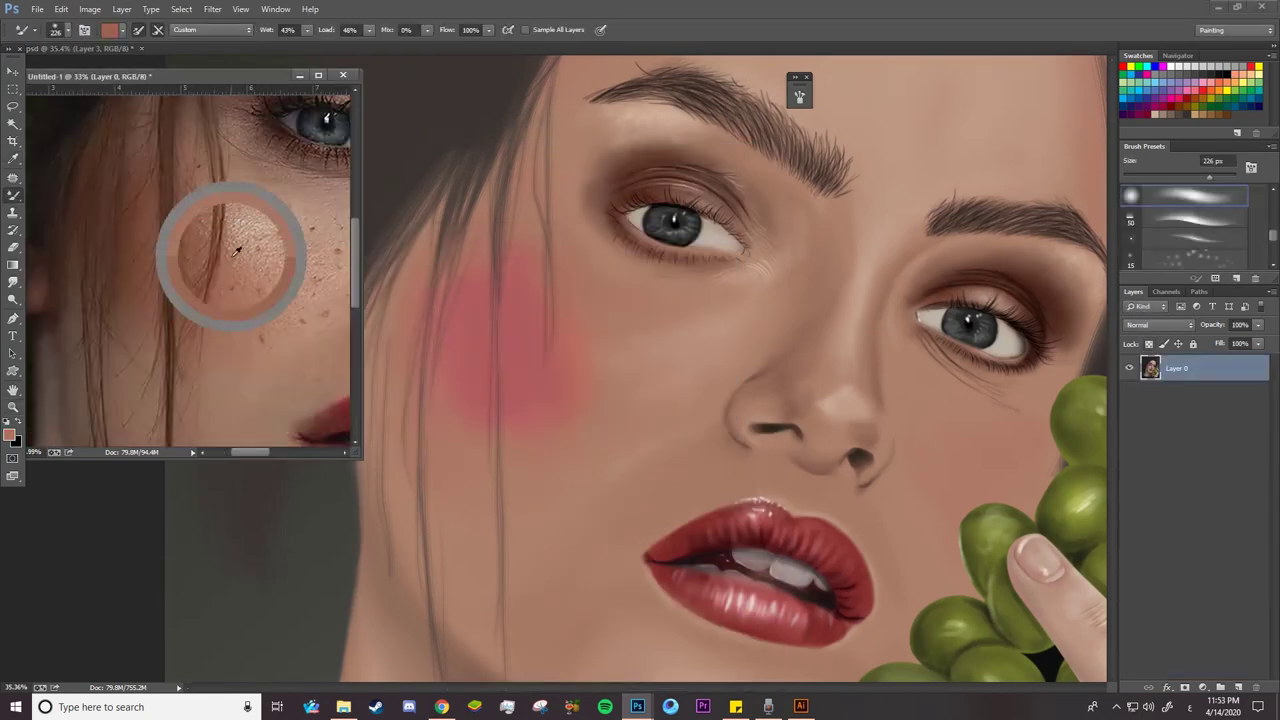
pyautogui.click(110, 30)
pyautogui.click(562, 432)
pyautogui.click(687, 257)
pyautogui.click(530, 263)
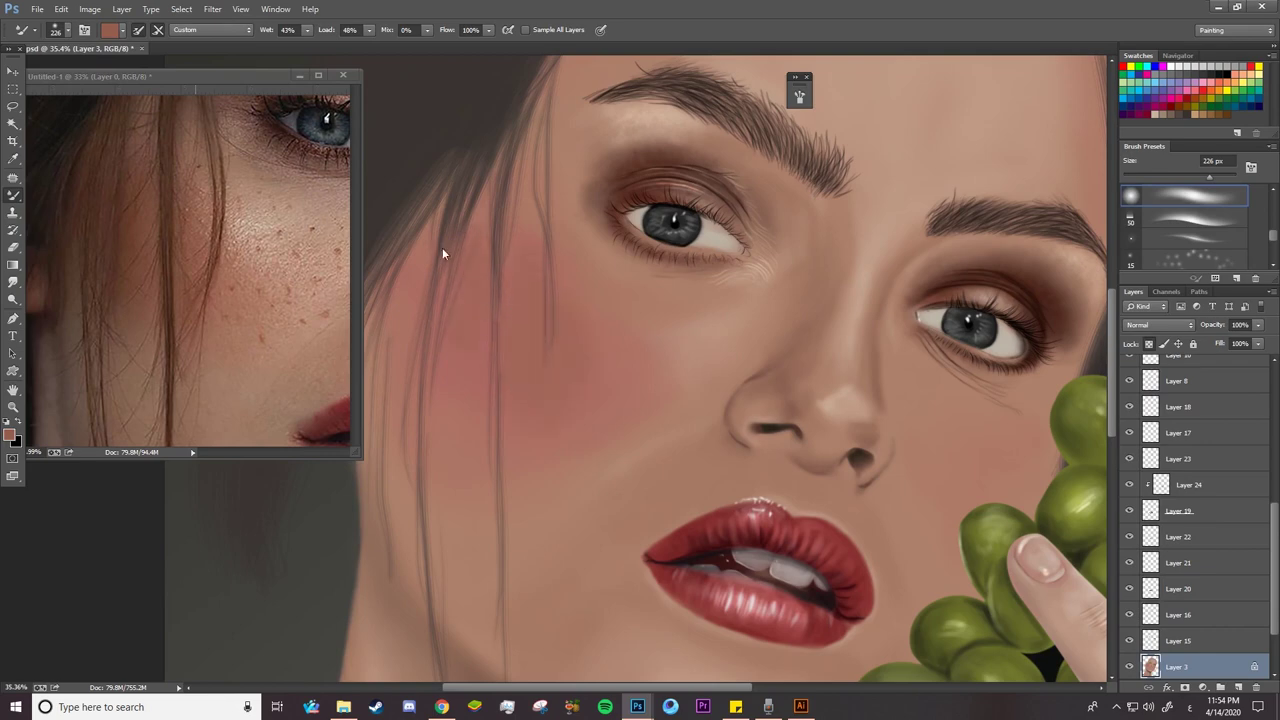
pyautogui.keyDown('alt'); pyautogui.click(281, 268); pyautogui.keyUp('alt')
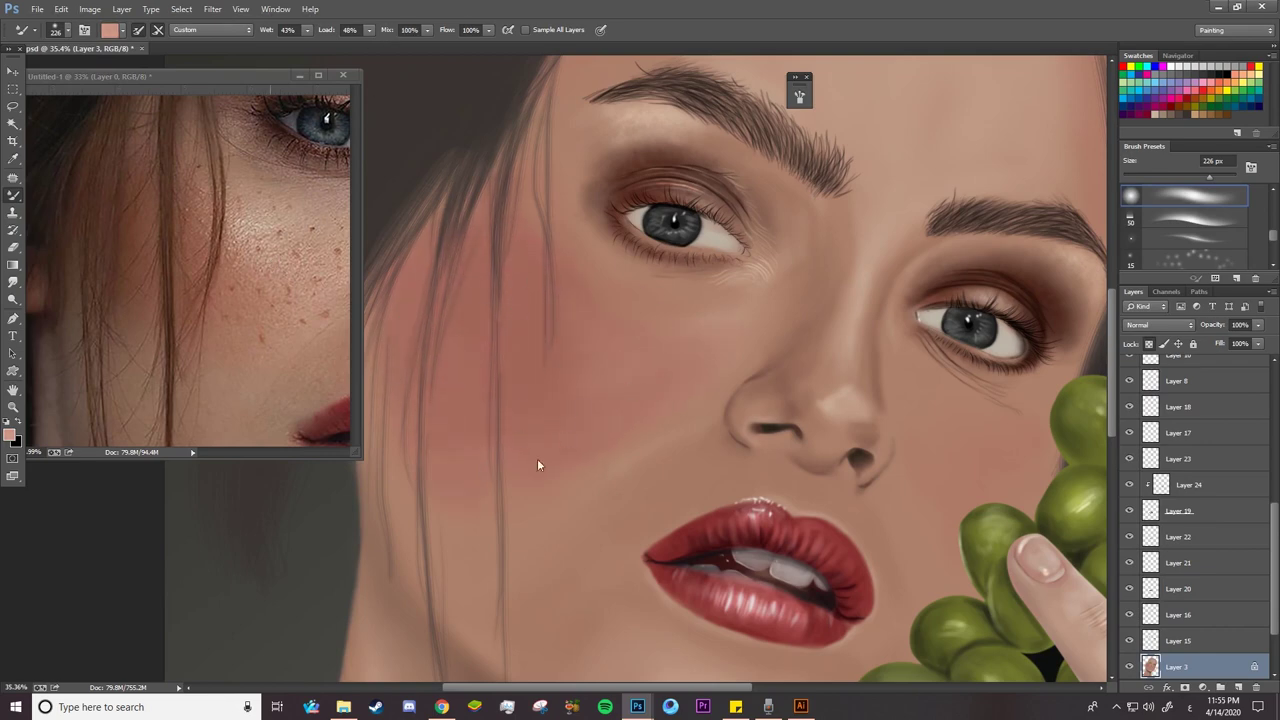
# Set the Mixer Brush Mix to 0%, sample a shadow brown from the reference, and shade the cheek beside the grapes
pyautogui.moveTo(503, 366); pyautogui.dragTo(440, 366)
pyautogui.moveTo(240, 270); pyautogui.dragTo(190, 270)
pyautogui.moveTo(670, 415); pyautogui.dragTo(683, 410)
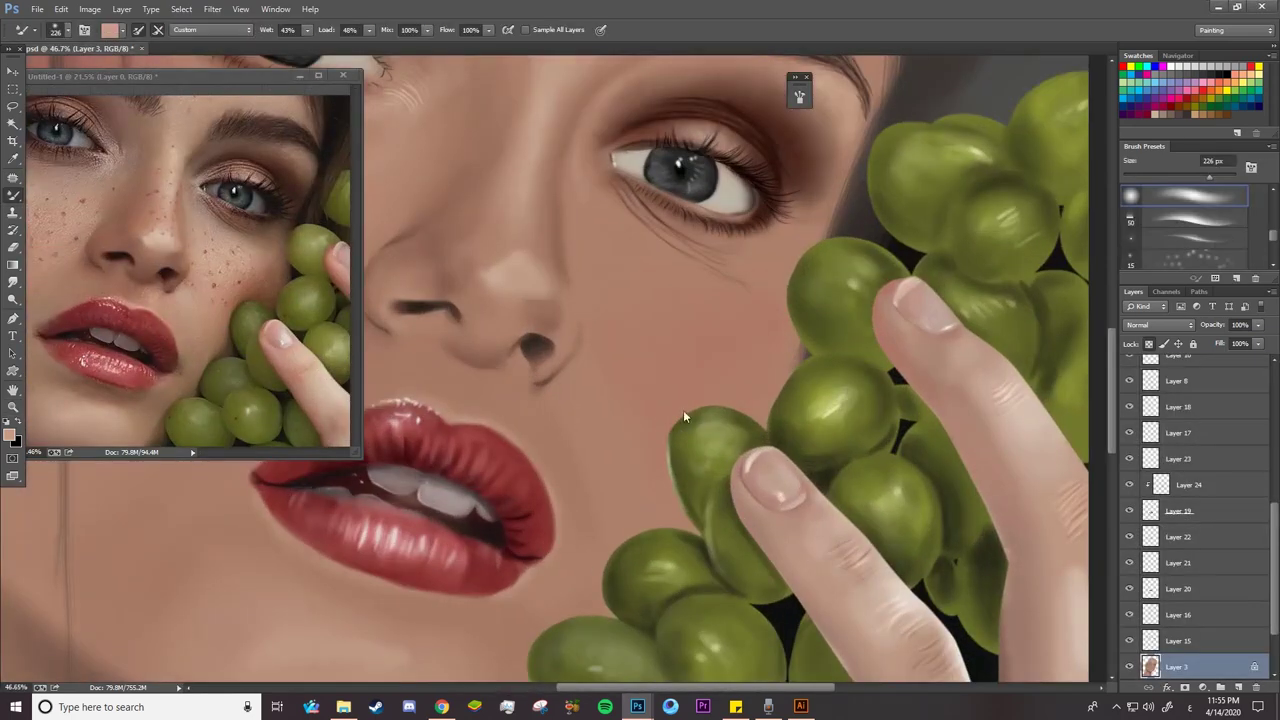
pyautogui.moveTo(387, 30); pyautogui.dragTo(362, 36)
pyautogui.moveTo(750, 366)
pyautogui.mouseDown()
pyautogui.moveTo(745, 394)
pyautogui.moveTo(713, 398)
pyautogui.mouseUp()
pyautogui.keyDown('alt'); pyautogui.click(261, 266); pyautogui.keyUp('alt')
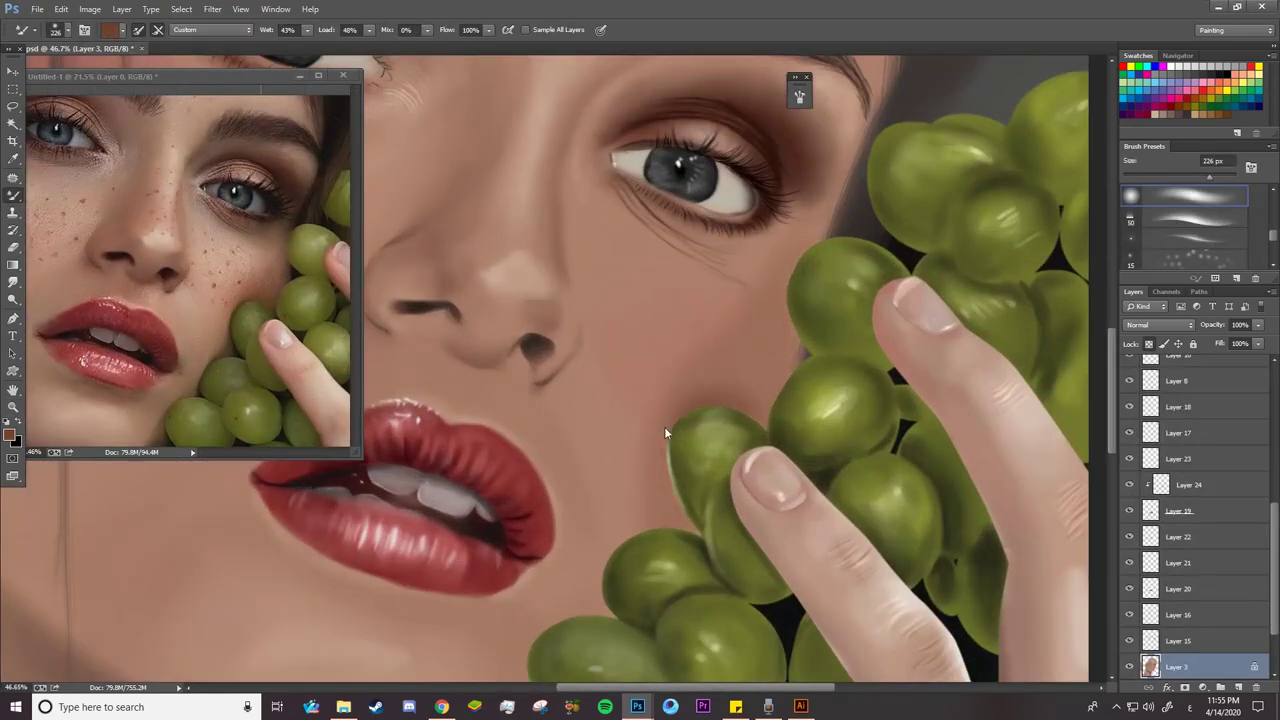
pyautogui.moveTo(665, 455); pyautogui.dragTo(680, 510)
# Reduce the mixer brush to 121 px and deepen the cast shadow around the grape touching the cheek
pyautogui.rightClick(703, 413)
pyautogui.moveTo(850, 172); pyautogui.dragTo(812, 172)
pyautogui.press('Return')
pyautogui.moveTo(728, 392); pyautogui.dragTo(661, 430)
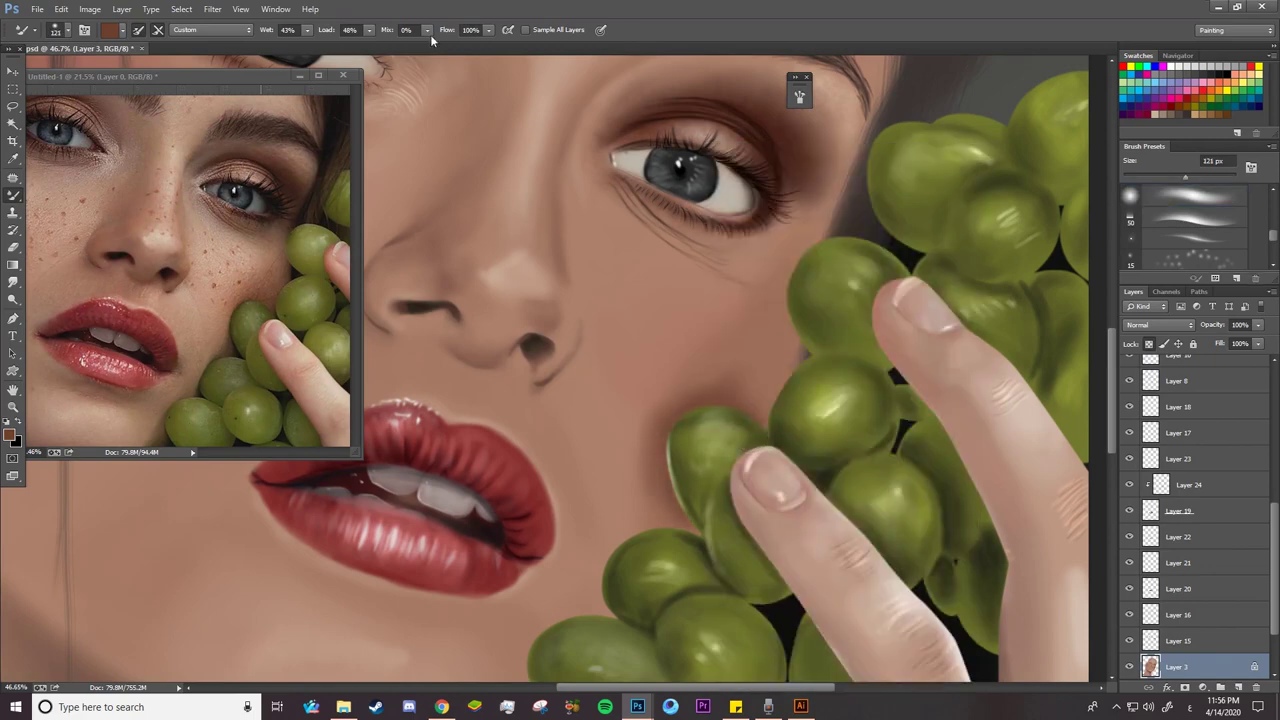
# Raise the Mix to 96% and blend the grape's cast shadow into the cheek with sampled surrounding skin tones
pyautogui.moveTo(428, 32); pyautogui.dragTo(492, 44)
pyautogui.keyDown('alt'); pyautogui.click(686, 389); pyautogui.keyUp('alt')
pyautogui.moveTo(684, 388)
pyautogui.mouseDown()
pyautogui.moveTo(662, 374)
pyautogui.moveTo(684, 401)
pyautogui.mouseUp()
pyautogui.keyDown('alt'); pyautogui.click(641, 446); pyautogui.keyUp('alt')
pyautogui.keyDown('alt'); pyautogui.click(703, 384); pyautogui.keyUp('alt')
pyautogui.keyDown('alt'); pyautogui.click(638, 538); pyautogui.keyUp('alt')
pyautogui.moveTo(629, 526); pyautogui.dragTo(652, 422)
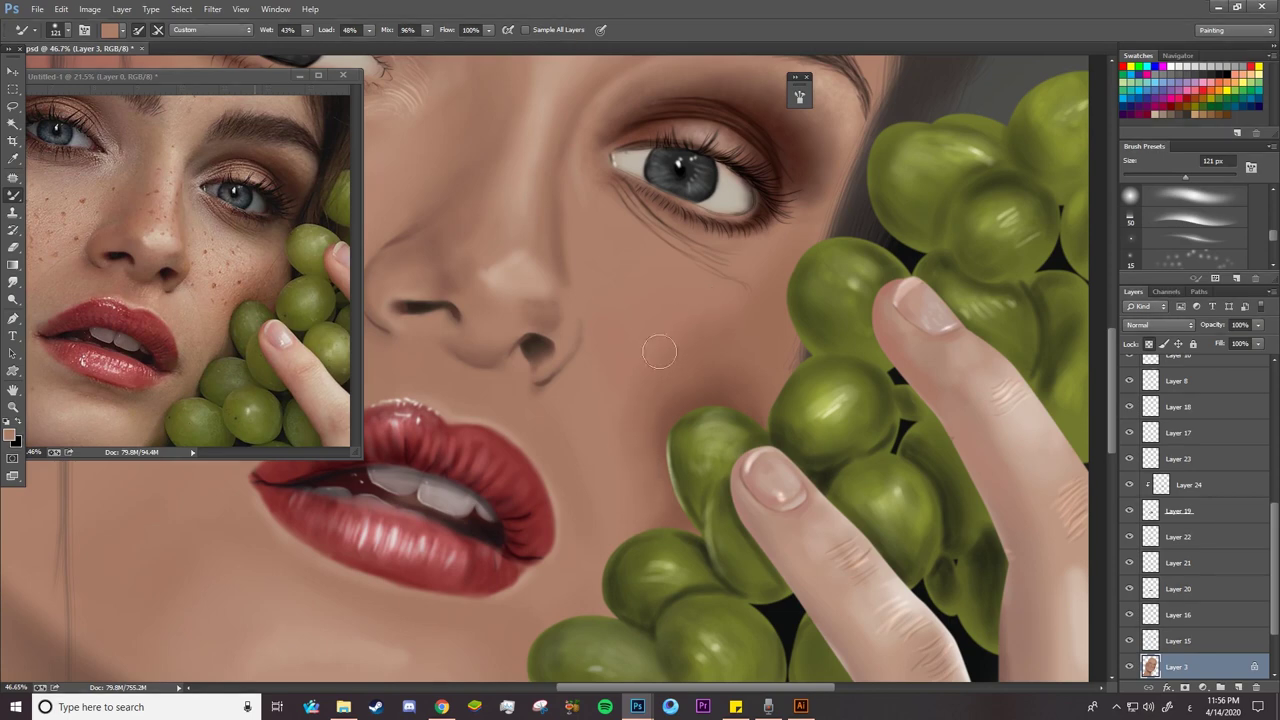
pyautogui.moveTo(713, 379); pyautogui.dragTo(652, 427)
pyautogui.moveTo(671, 509); pyautogui.dragTo(732, 470)
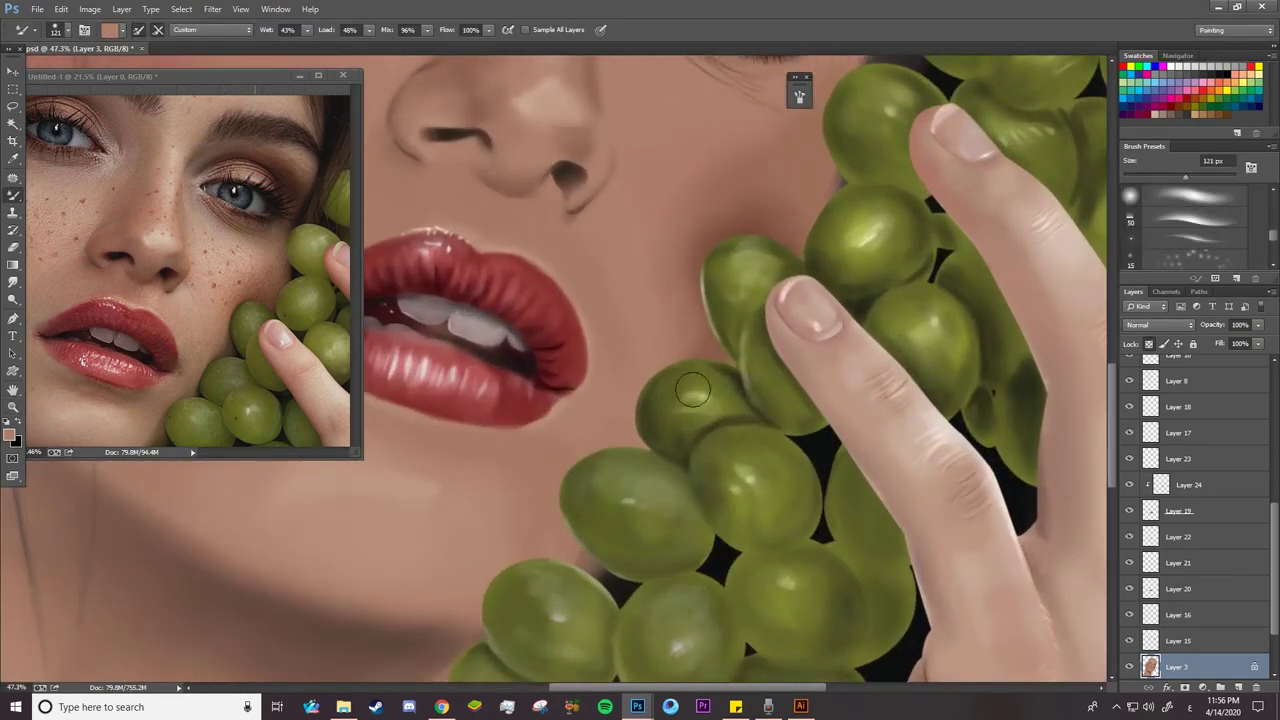
# Sample the cheek's shadow brown, lower the Mix, and darken the skin along the grapes beside the mouth and chin
pyautogui.keyDown('alt'); pyautogui.click(722, 233); pyautogui.keyUp('alt')
pyautogui.moveTo(386, 31); pyautogui.dragTo(318, 32)
pyautogui.moveTo(652, 425)
pyautogui.mouseDown()
pyautogui.moveTo(626, 462)
pyautogui.moveTo(639, 443)
pyautogui.mouseUp()
pyautogui.moveTo(586, 554); pyautogui.dragTo(572, 579)
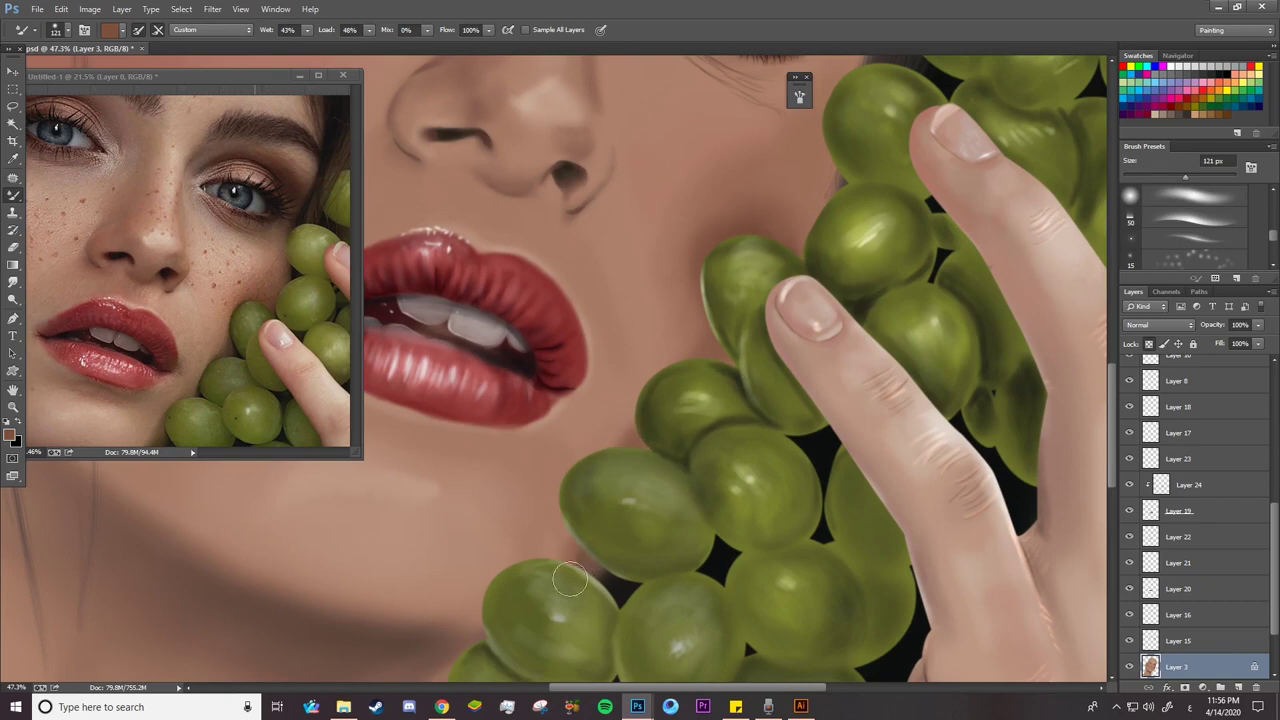
pyautogui.moveTo(798, 228); pyautogui.dragTo(821, 127)
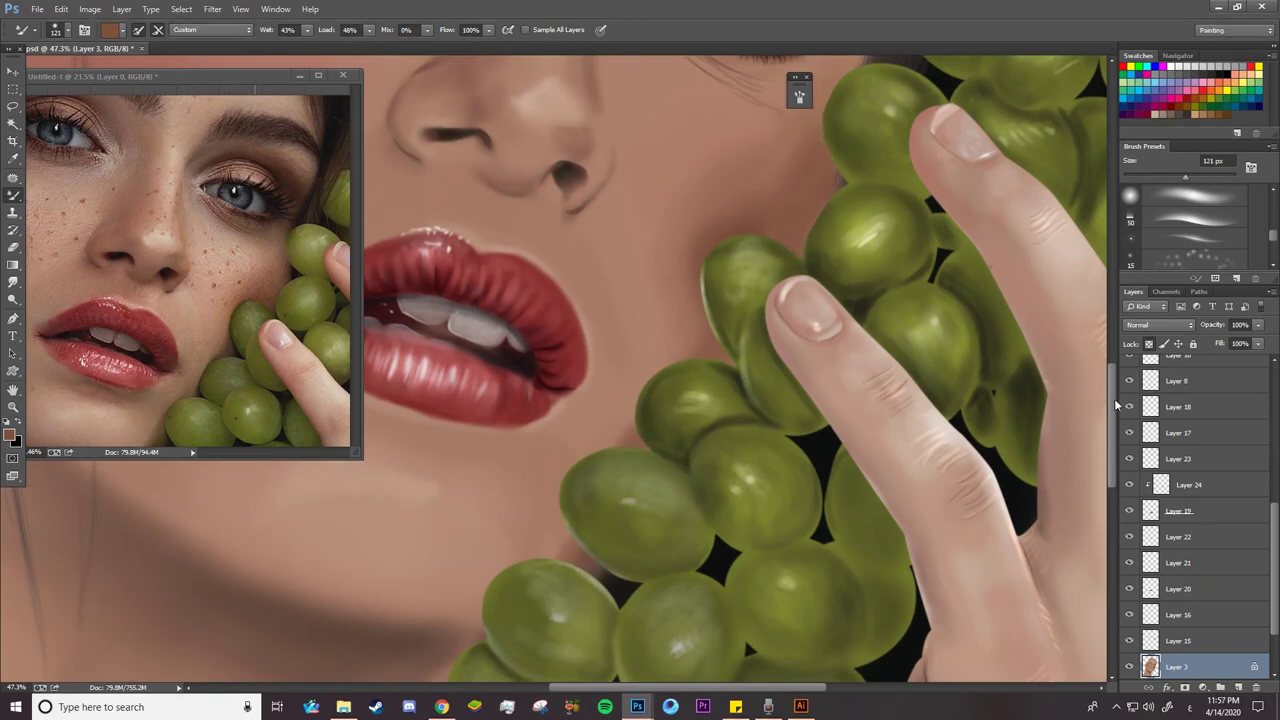
# Shade the jaw and neck where they meet the lower grapes, following the reference
pyautogui.scroll(-3, 798, 467)
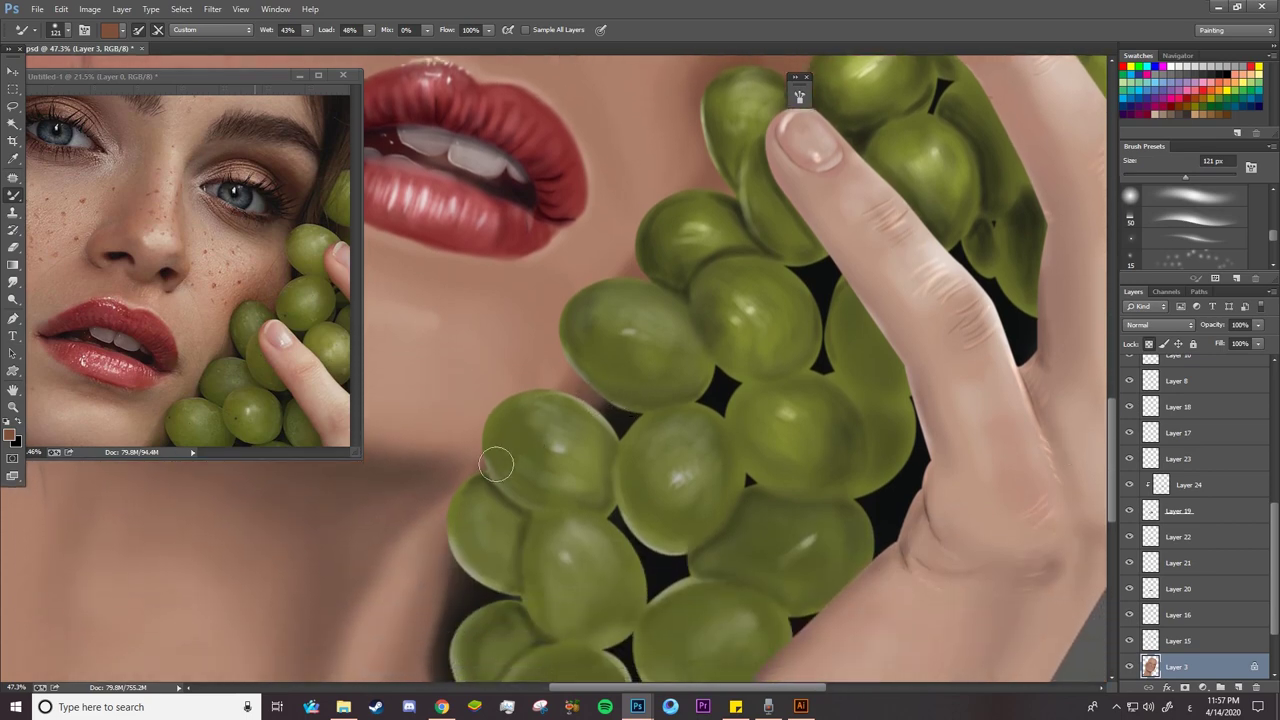
pyautogui.hscroll(-5, 505, 455)
pyautogui.moveTo(811, 376)
pyautogui.mouseDown()
pyautogui.moveTo(714, 466)
pyautogui.moveTo(733, 442)
pyautogui.mouseUp()
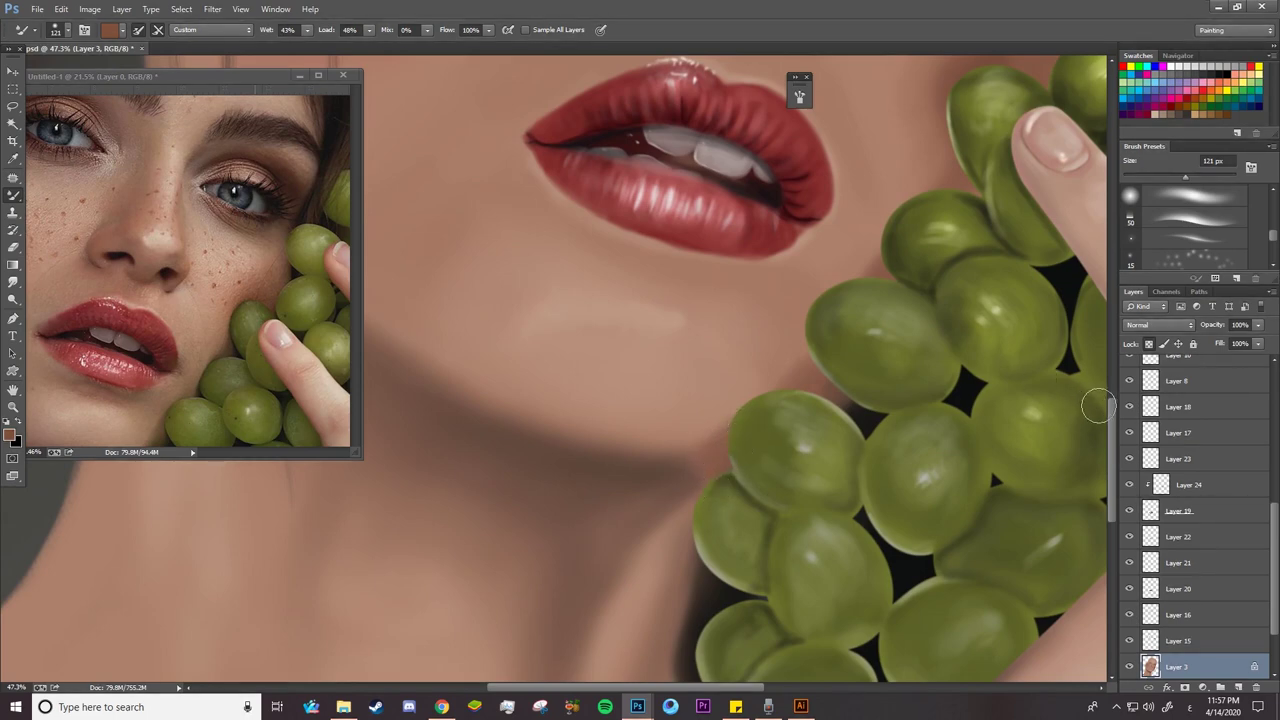
pyautogui.moveTo(1114, 406); pyautogui.dragTo(1116, 434)
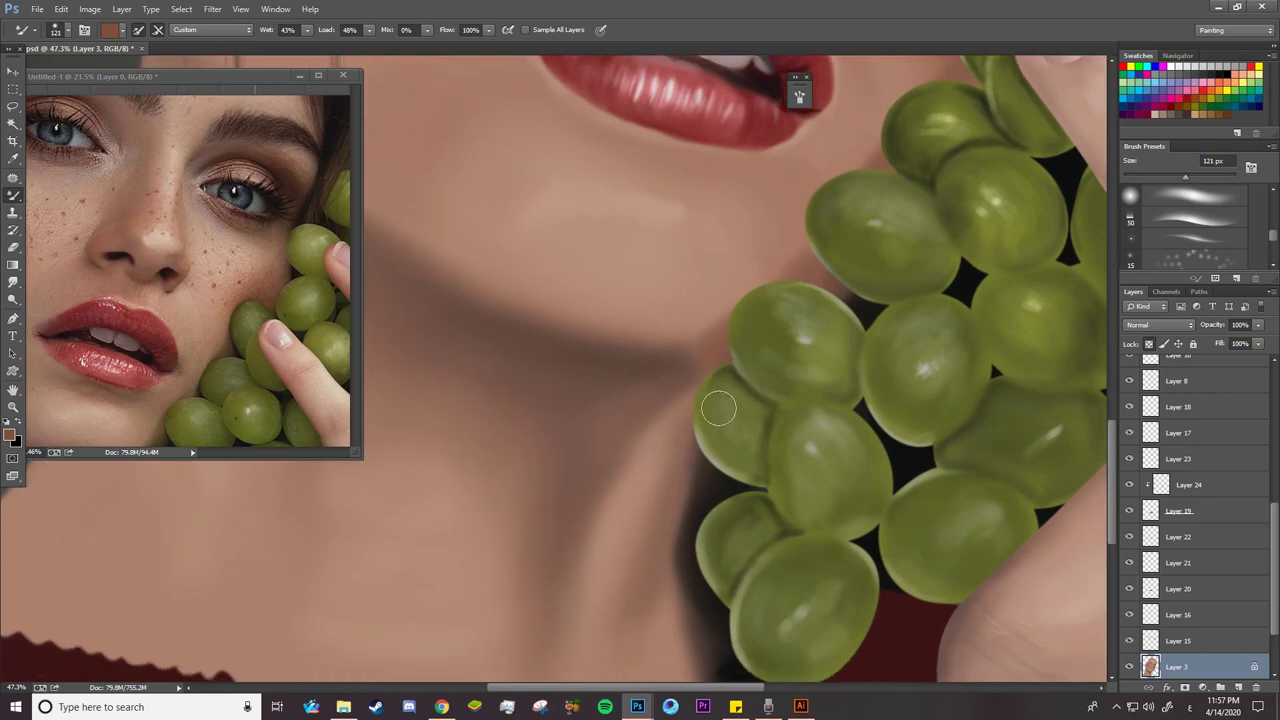
pyautogui.scroll(-3, 355, 330)
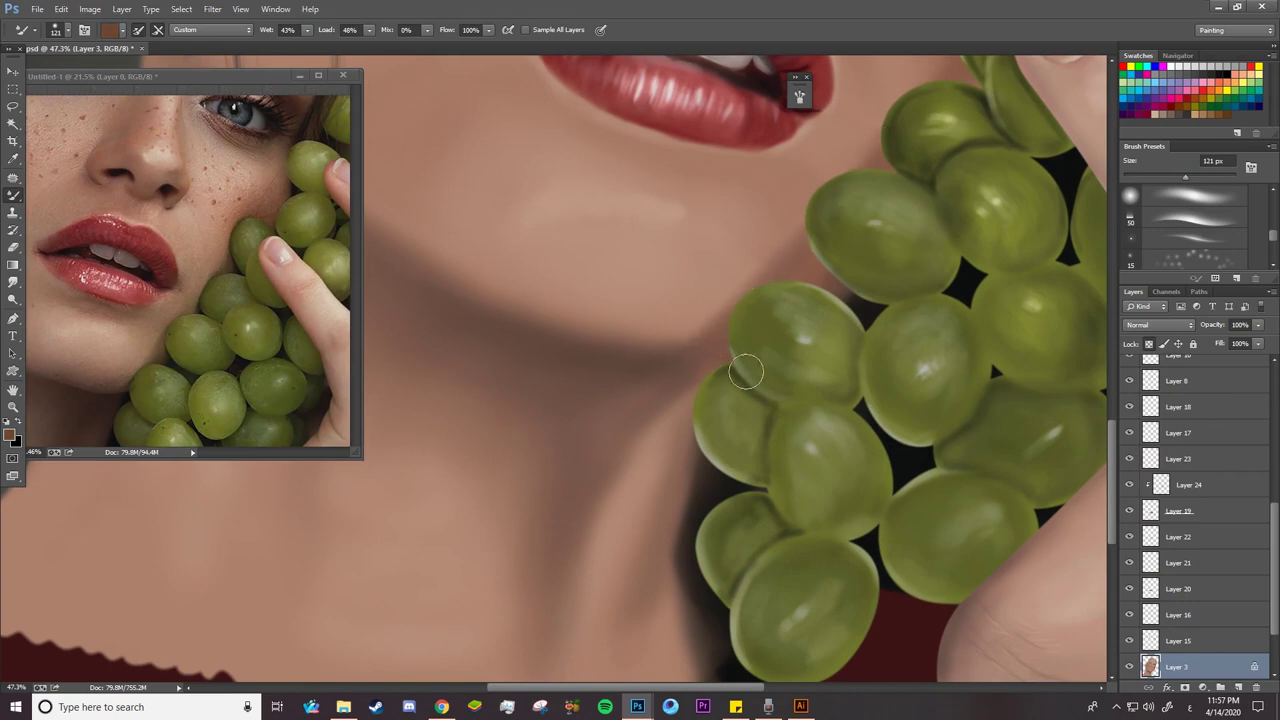
# Blend the blush's lower edge between nose and mouth with a sampled skin tone and save the document
pyautogui.press('z')
pyautogui.moveTo(746, 371)
pyautogui.mouseDown()
pyautogui.moveTo(680, 260)
pyautogui.moveTo(463, 397)
pyautogui.moveTo(566, 428)
pyautogui.mouseUp()
pyautogui.moveTo(236, 323)
pyautogui.mouseDown()
pyautogui.moveTo(141, 423)
pyautogui.moveTo(185, 300)
pyautogui.moveTo(214, 300)
pyautogui.mouseUp()
pyautogui.moveTo(635, 435); pyautogui.dragTo(700, 432)
pyautogui.press('b')
pyautogui.keyDown('alt'); pyautogui.click(627, 381); pyautogui.keyUp('alt')
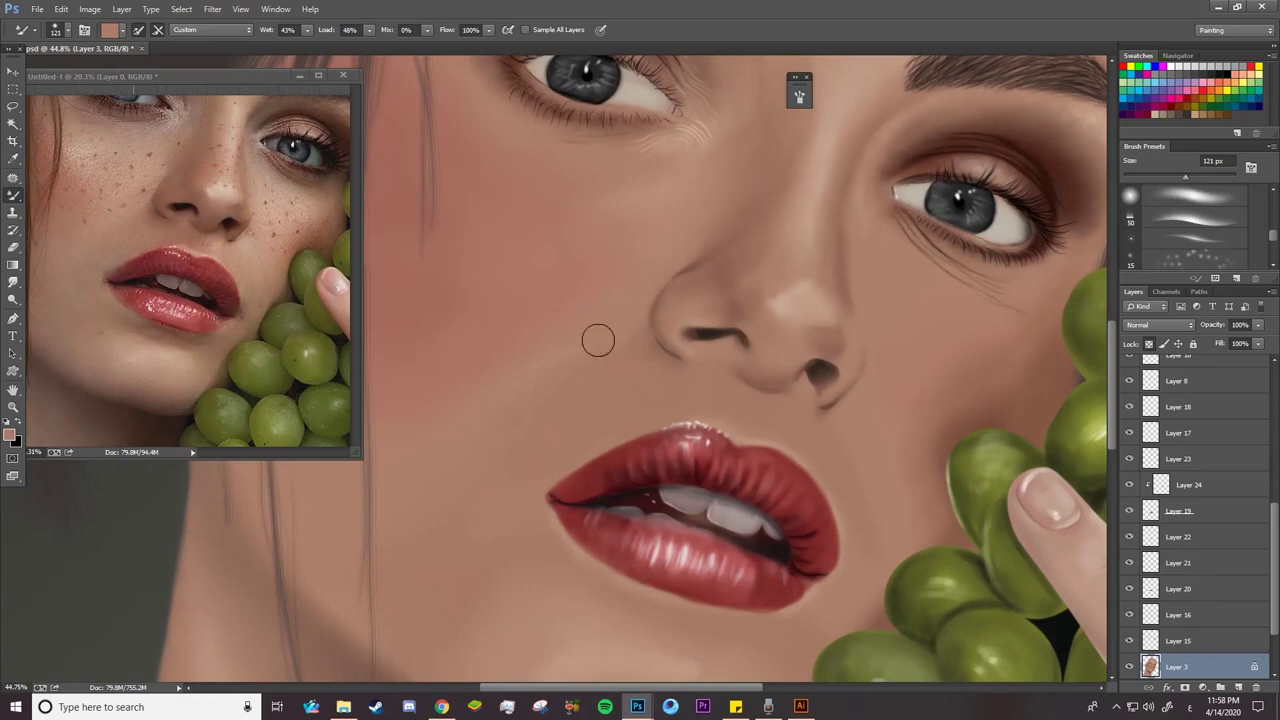
pyautogui.press('z')
pyautogui.moveTo(729, 345)
pyautogui.mouseDown()
pyautogui.moveTo(590, 358)
pyautogui.moveTo(617, 363)
pyautogui.mouseUp()
pyautogui.hotkey('ctrl', 's')
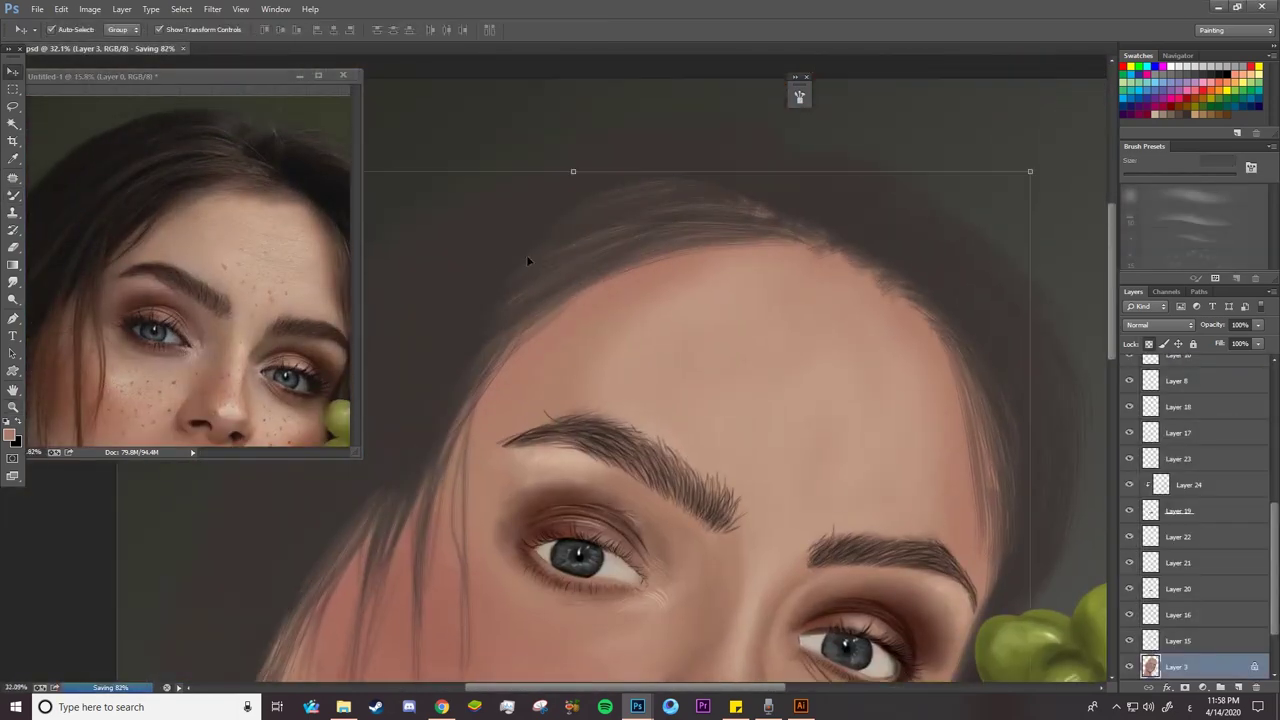
# Choose a 200 px textured hair brush with the Brush tool and lay hair strands on Layer 4
pyautogui.rightClick(13, 194)
pyautogui.click(60, 192)
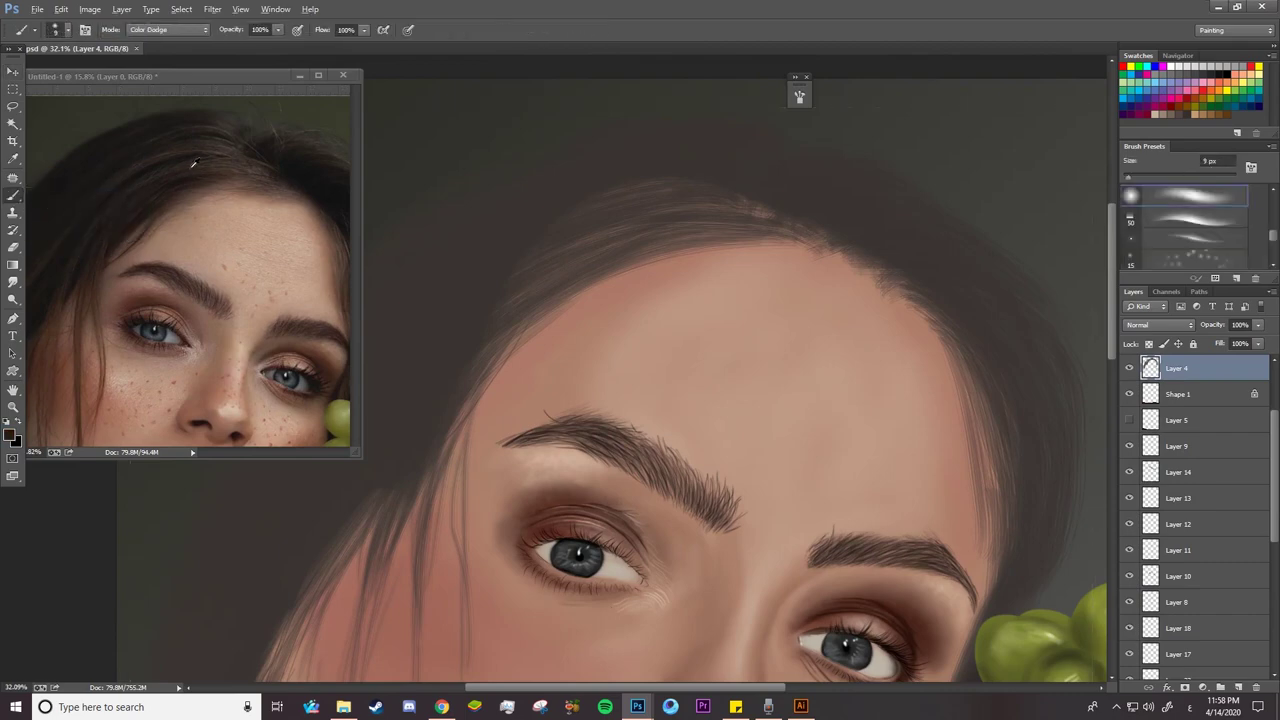
pyautogui.rightClick(648, 145)
pyautogui.click(906, 154)
pyautogui.click(934, 280)
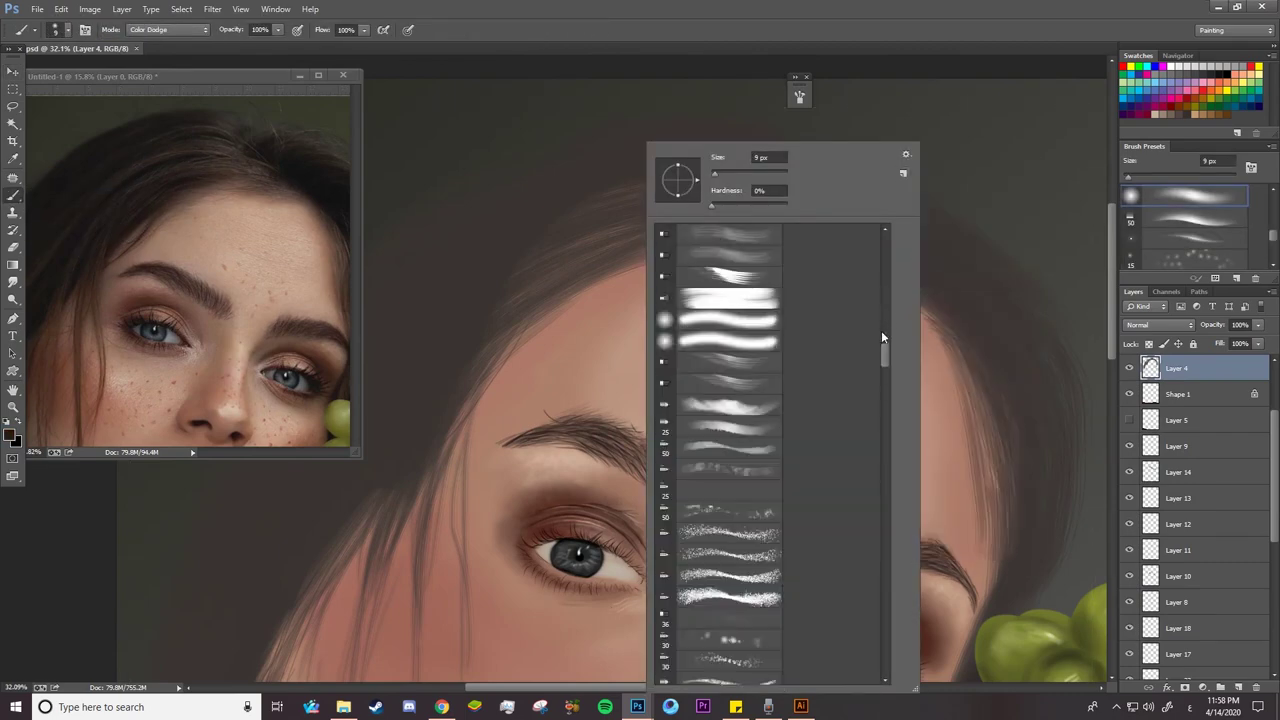
pyautogui.moveTo(883, 338)
pyautogui.mouseDown()
pyautogui.moveTo(902, 463)
pyautogui.moveTo(882, 570)
pyautogui.mouseUp()
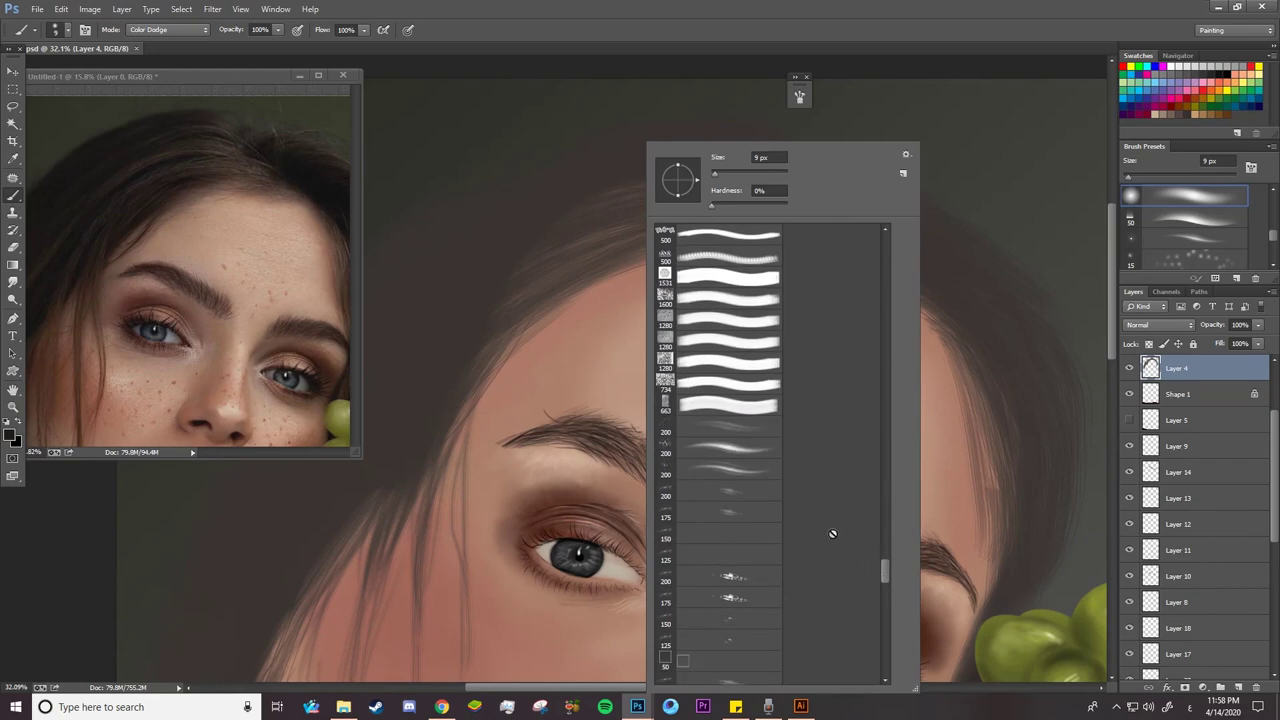
pyautogui.click(758, 475)
pyautogui.click(588, 245)
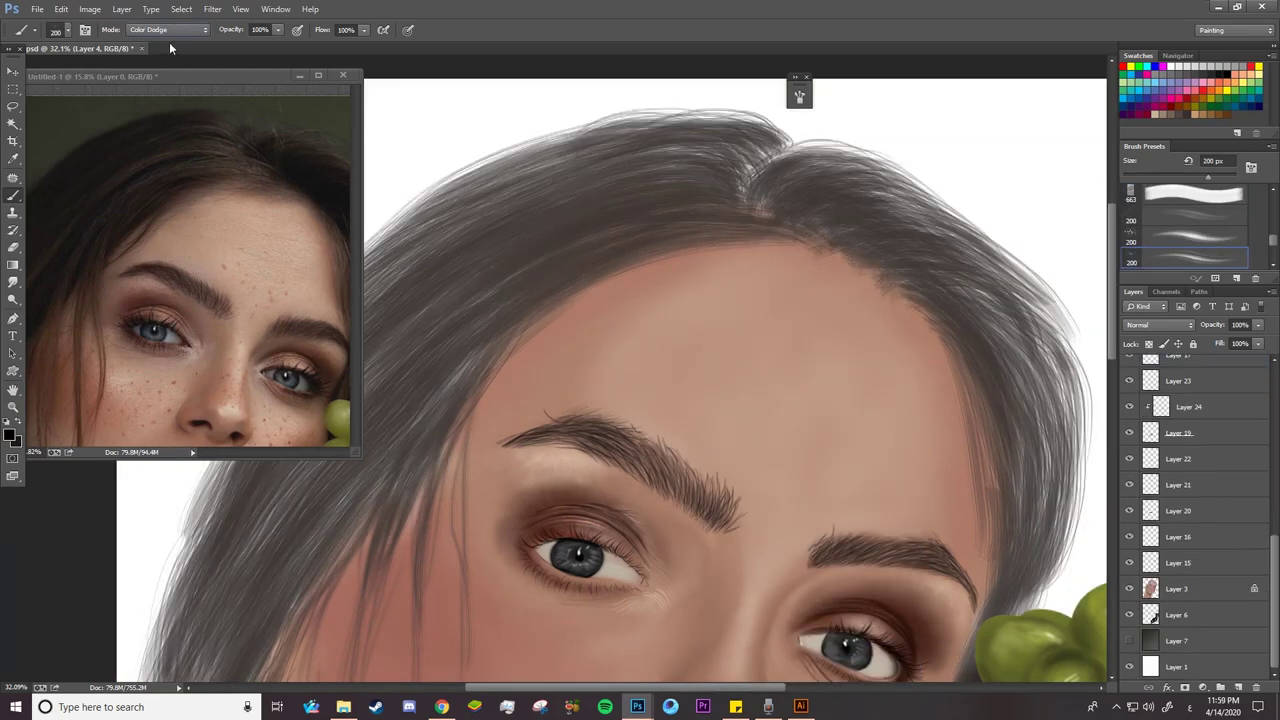
# Paint fine black hair strands on Layer 4 with a 97 px brush in Normal mode, tracing Layer 0 before hiding it
pyautogui.click(168, 30)
pyautogui.click(169, 45)
pyautogui.scroll(10, 1259, 416)
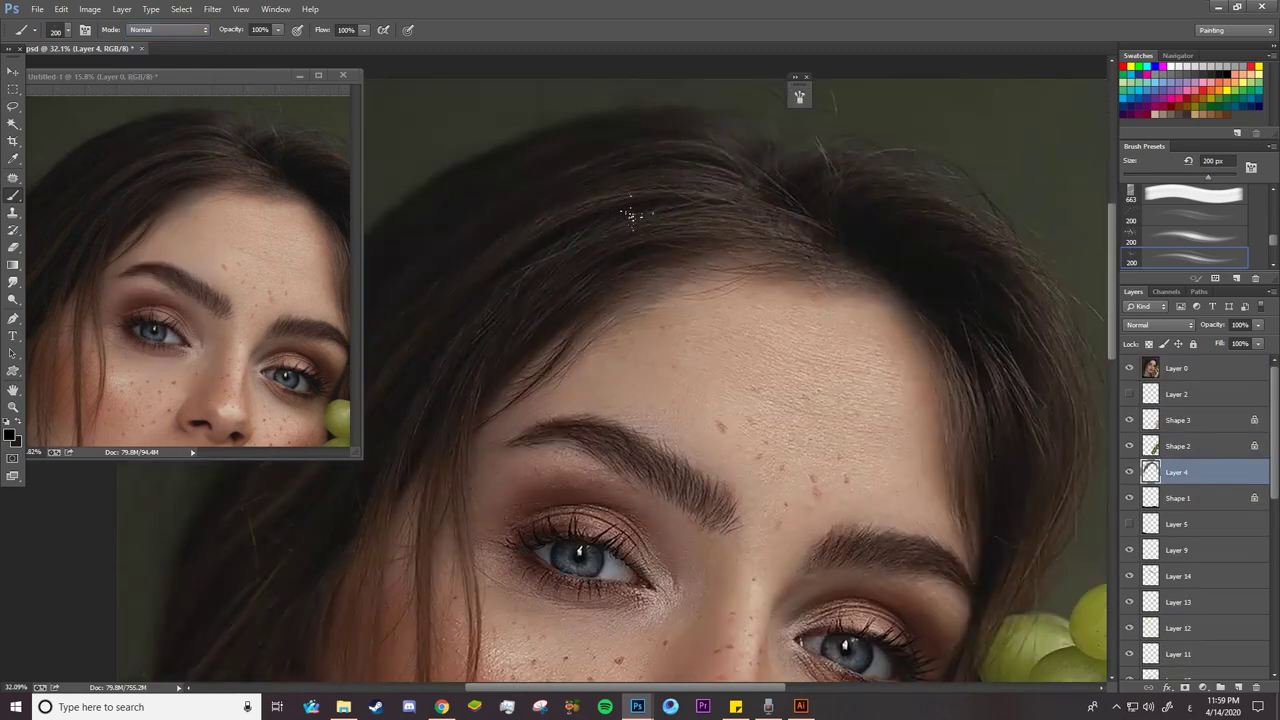
pyautogui.rightClick(686, 178)
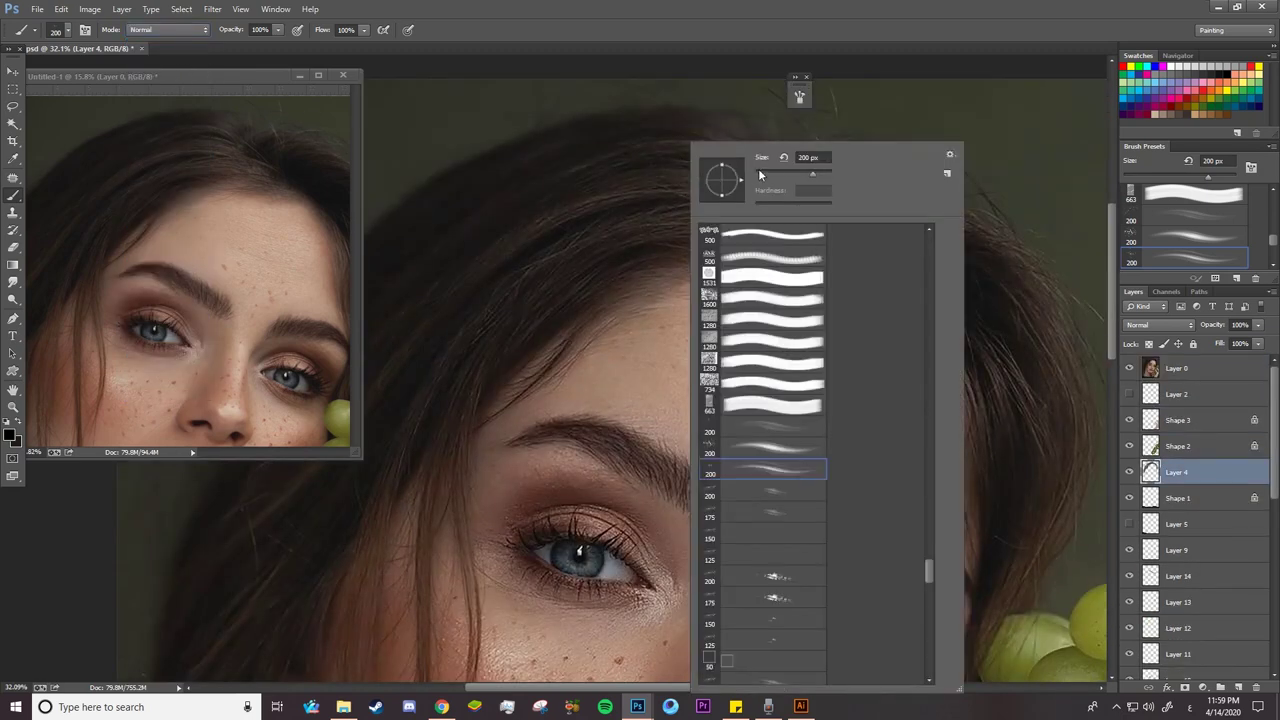
pyautogui.click(660, 170)
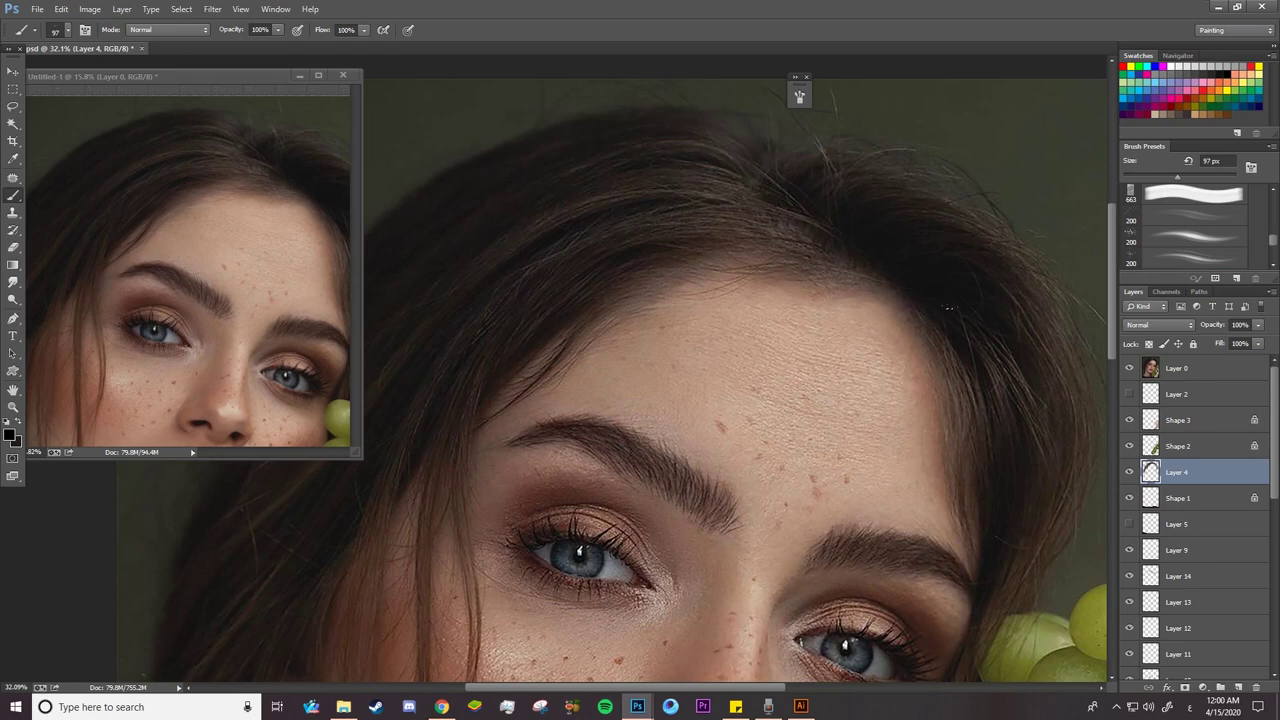
pyautogui.scroll(-3, 993, 297)
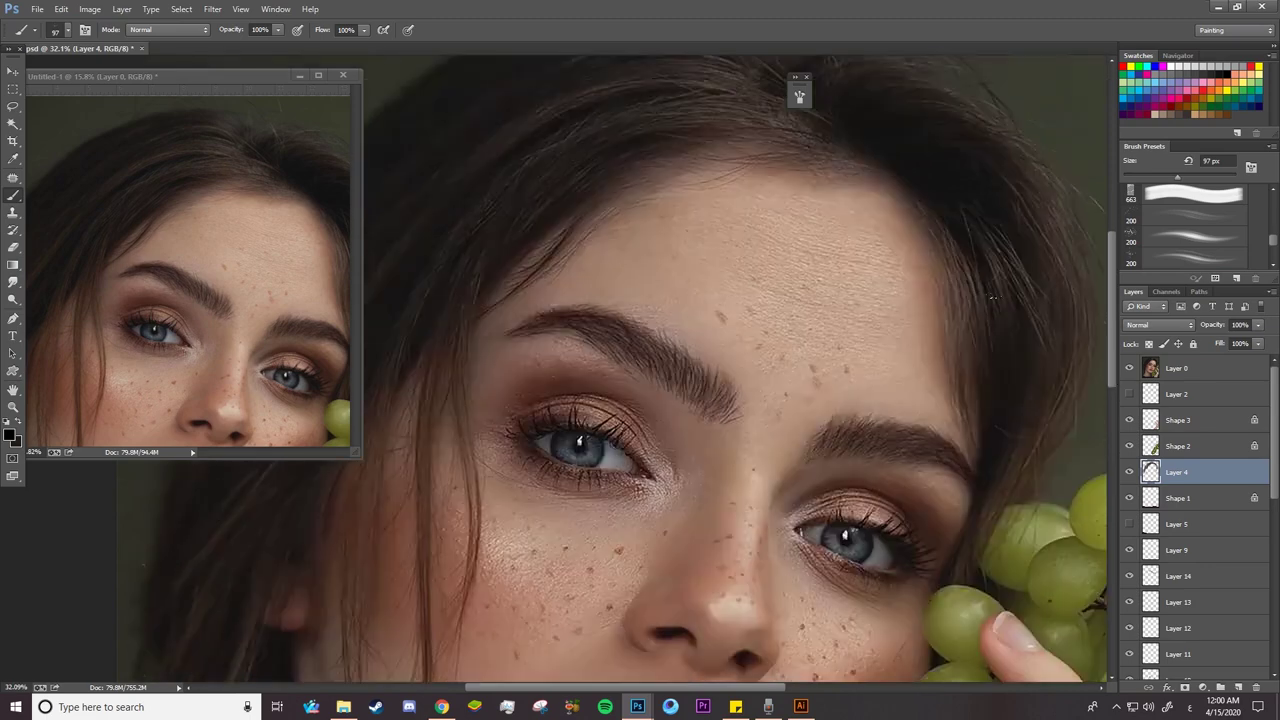
pyautogui.click(1129, 368)
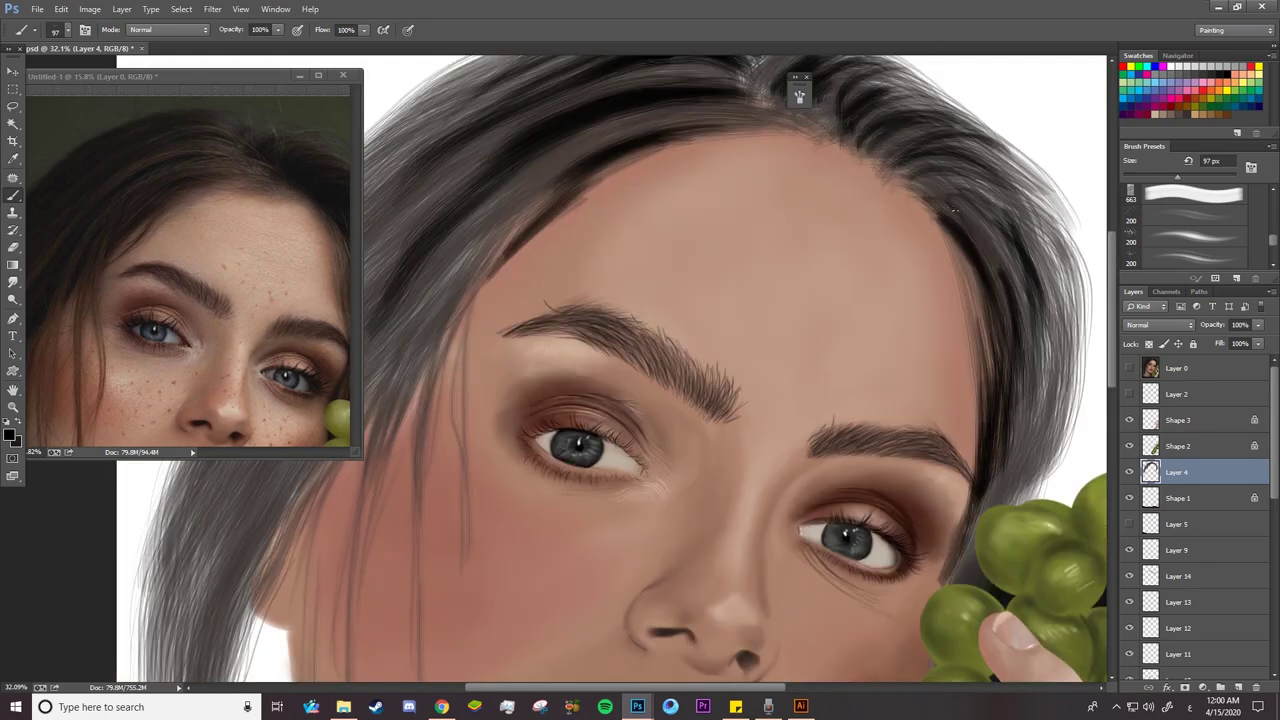
# Paint the dark hair mass behind the ear and neck on Layer 6 with a 332 px hair brush
pyautogui.press('z')
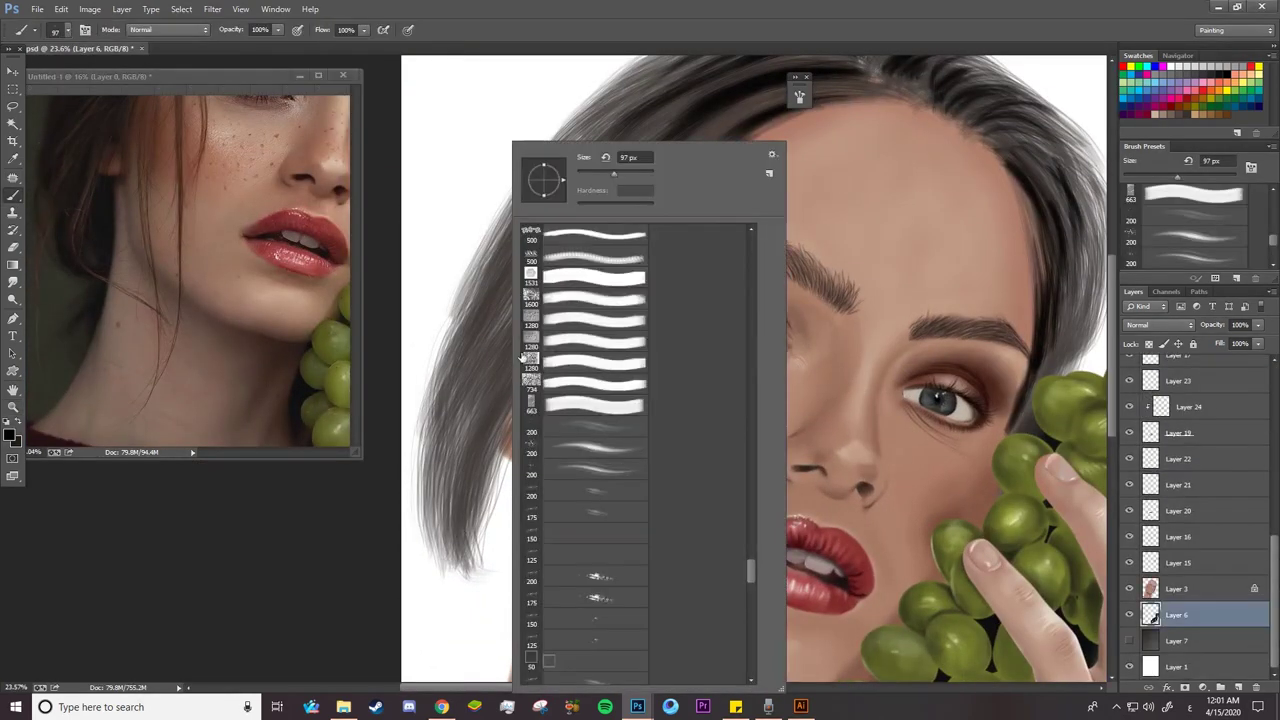
pyautogui.moveTo(614, 173); pyautogui.dragTo(637, 173)
pyautogui.moveTo(506, 455); pyautogui.dragTo(508, 562)
pyautogui.moveTo(503, 432); pyautogui.dragTo(492, 600)
pyautogui.moveTo(505, 470); pyautogui.dragTo(512, 640)
pyautogui.moveTo(505, 455); pyautogui.dragTo(491, 580)
pyautogui.scroll(-4, 620, 406)
pyautogui.moveTo(512, 375); pyautogui.dragTo(496, 530)
pyautogui.moveTo(500, 420)
pyautogui.mouseDown()
pyautogui.moveTo(472, 575)
pyautogui.moveTo(458, 530)
pyautogui.mouseUp()
pyautogui.moveTo(490, 397); pyautogui.dragTo(464, 485)
pyautogui.moveTo(484, 365); pyautogui.dragTo(466, 480)
pyautogui.moveTo(517, 298); pyautogui.dragTo(516, 362)
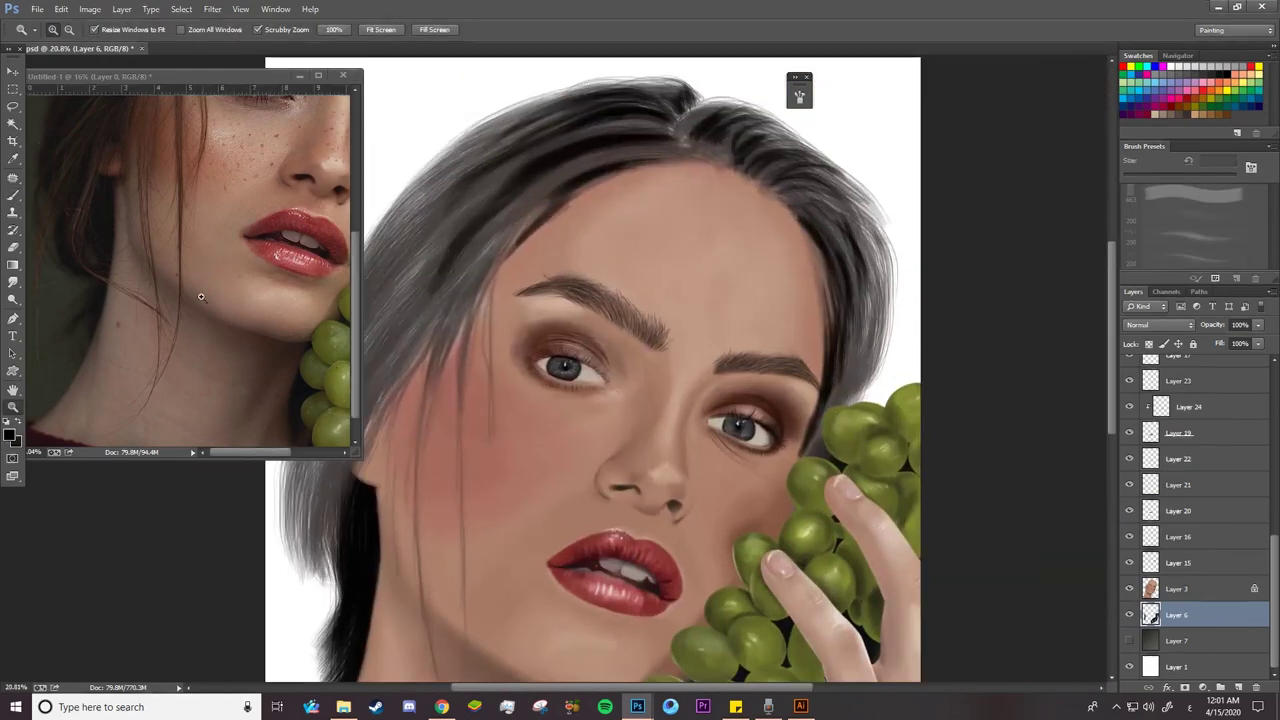
# Show Layer 0 as a guide and add hair strands above the ear on Layer 4 with an 80 px brush
pyautogui.press('b')
pyautogui.scroll(2, 1211, 371)
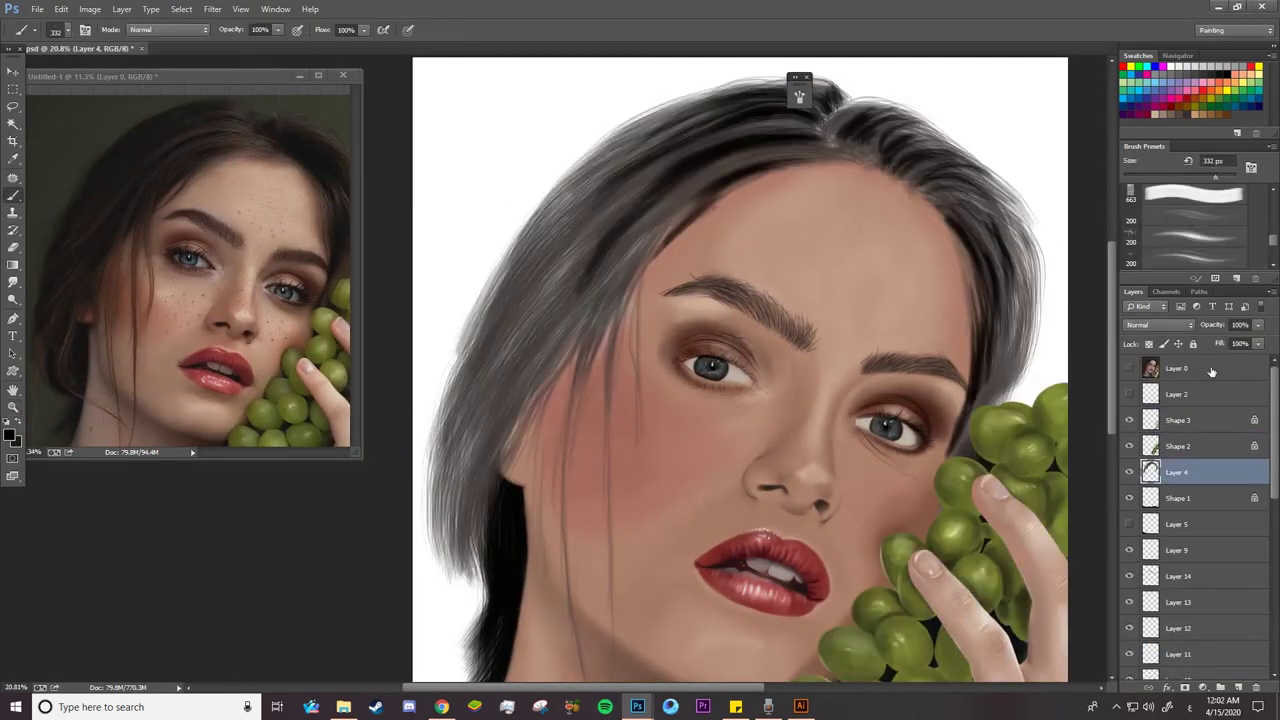
pyautogui.click(1129, 368)
pyautogui.rightClick(600, 345)
pyautogui.click(685, 174)
pyautogui.click(532, 346)
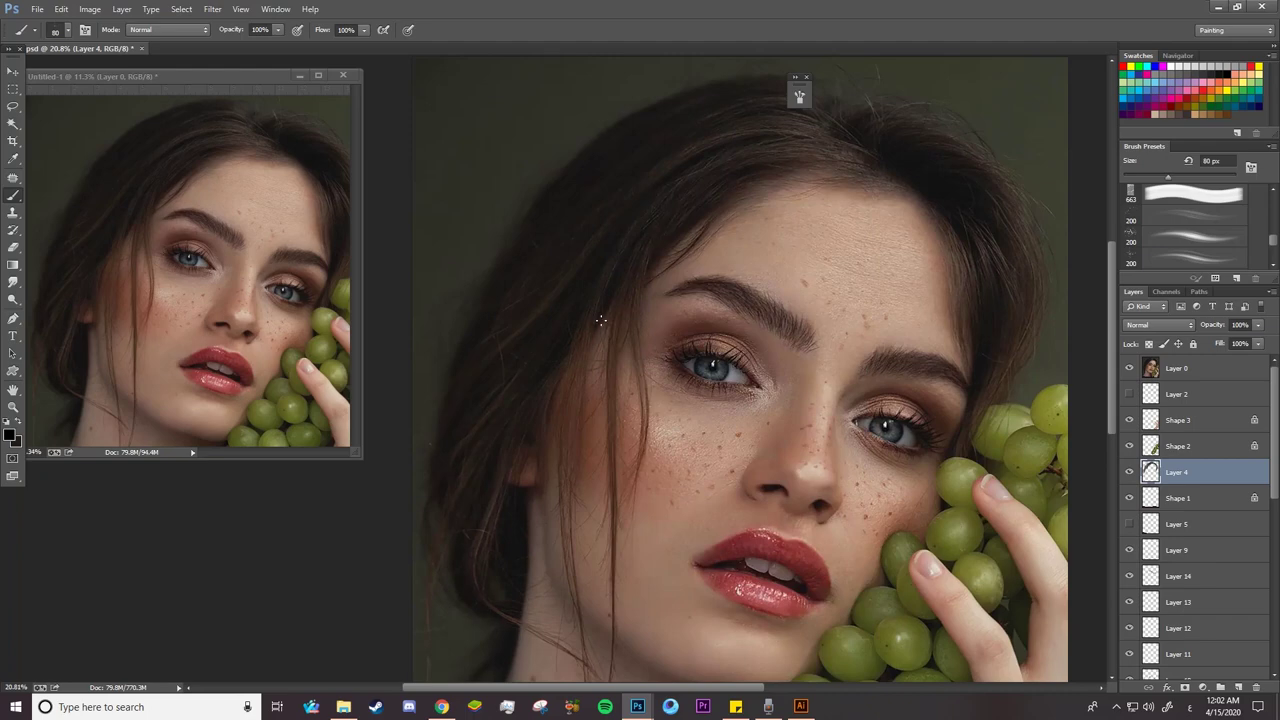
# Sample a dark hair tone from the reference photo and hide Layer 0 to check the painted hair
pyautogui.click(246, 453)
pyautogui.moveTo(246, 453); pyautogui.dragTo(258, 453)
pyautogui.keyDown('alt'); pyautogui.click(183, 134); pyautogui.keyUp('alt')
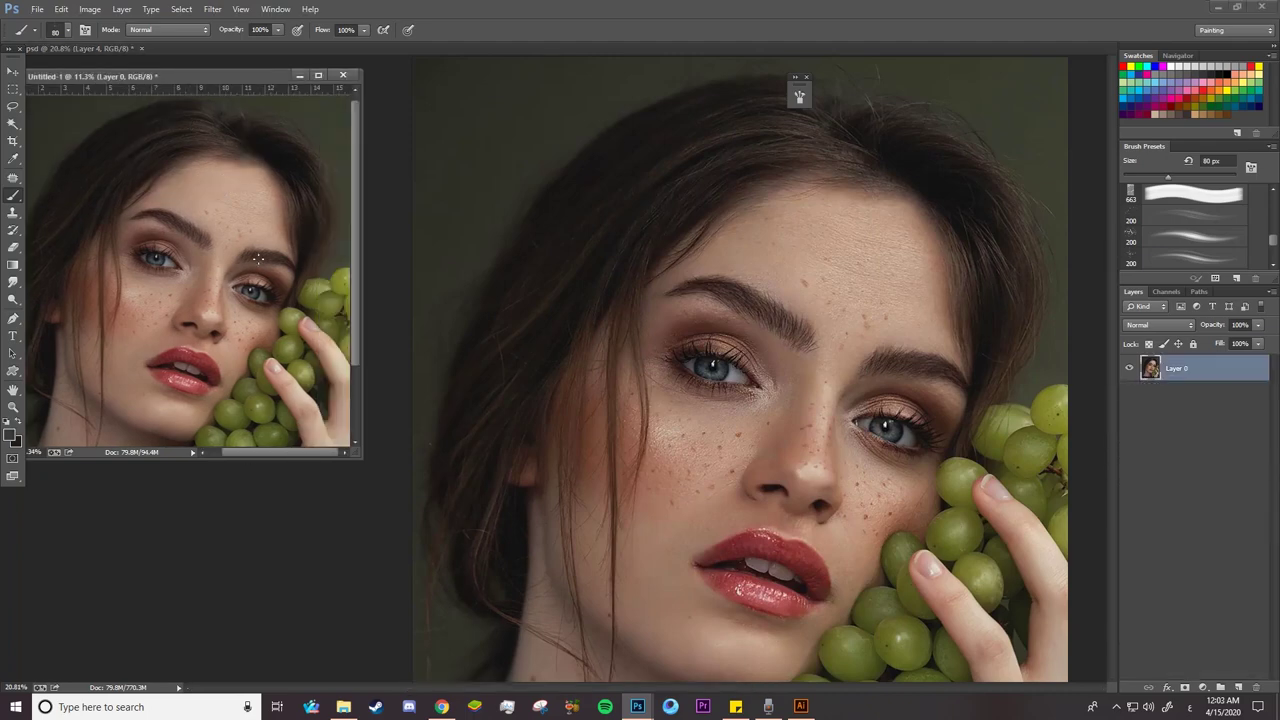
pyautogui.click(858, 186)
pyautogui.click(1129, 368)
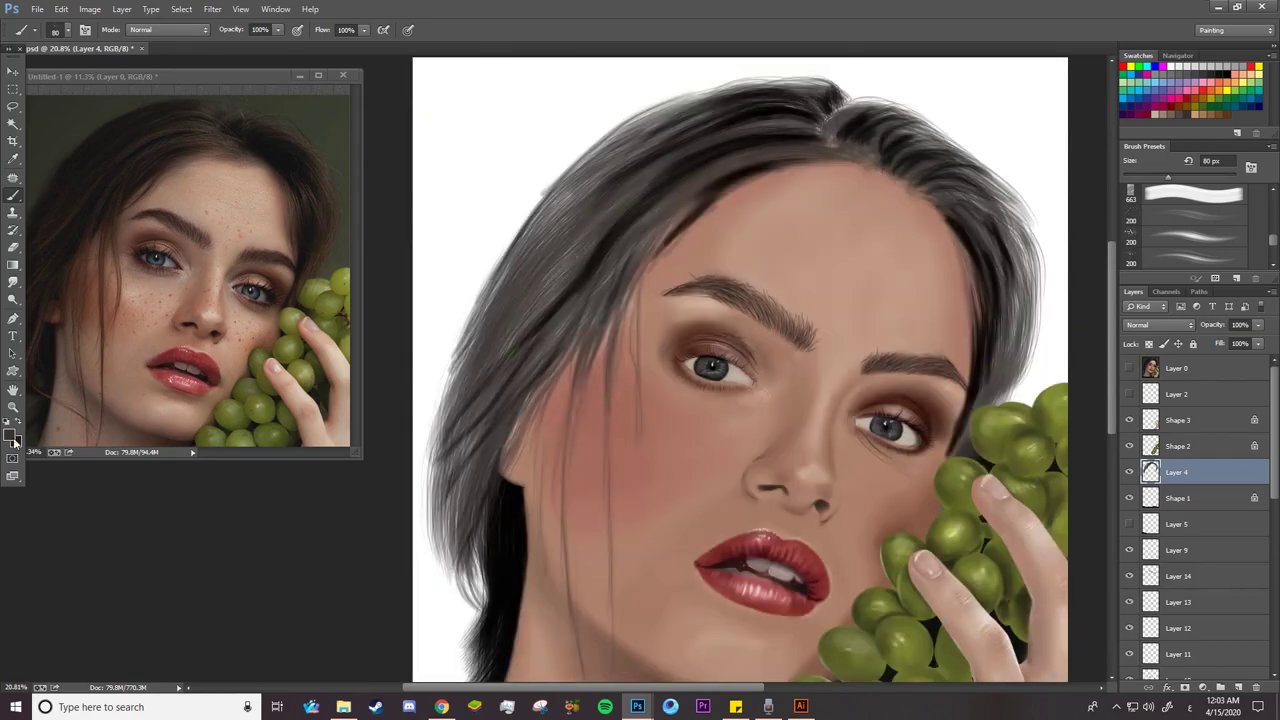
# Choose a greyish-brown brush colour, try a Screen-mode stroke on the Layer 4 hair, and return the brush to Normal mode
pyautogui.click(12, 436)
pyautogui.click(674, 254)
pyautogui.click(168, 29)
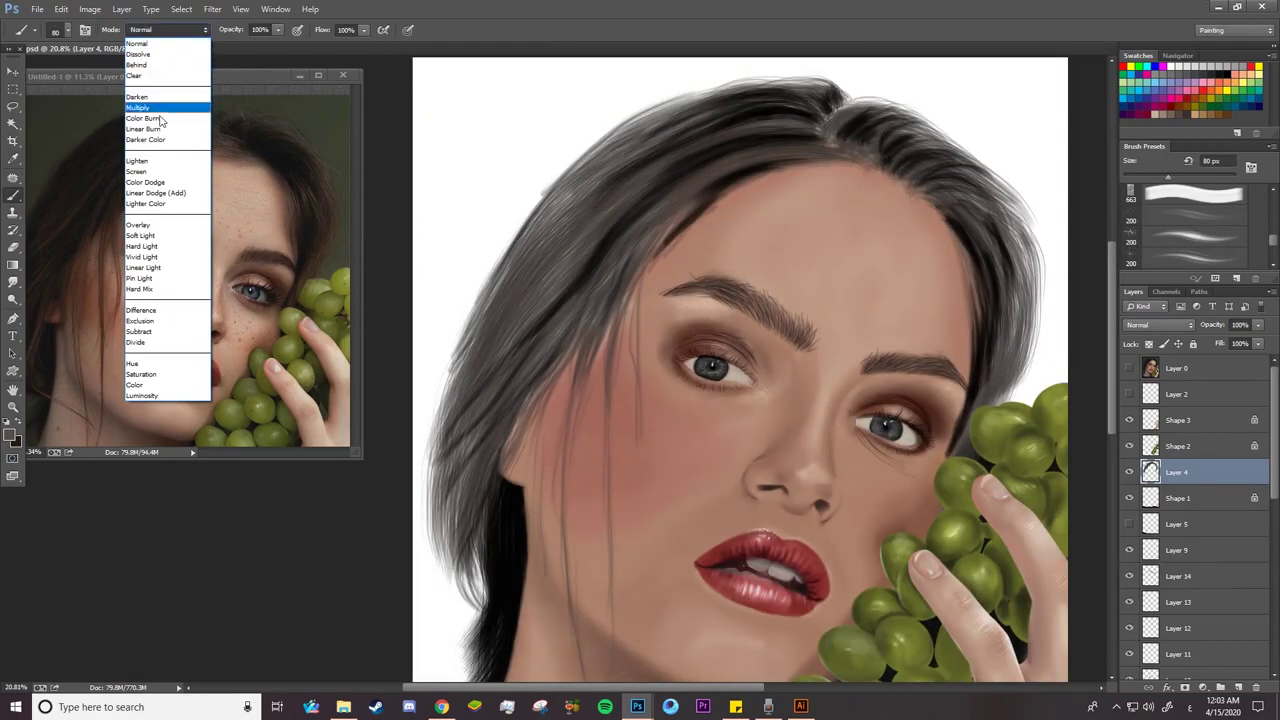
pyautogui.click(156, 173)
pyautogui.moveTo(628, 204); pyautogui.dragTo(580, 256)
pyautogui.click(168, 29)
pyautogui.click(156, 29)
# Paint greyish-brown tone over the hair on a new layer with a 170 px brush and move that layer below Layer 4
pyautogui.click(1238, 687)
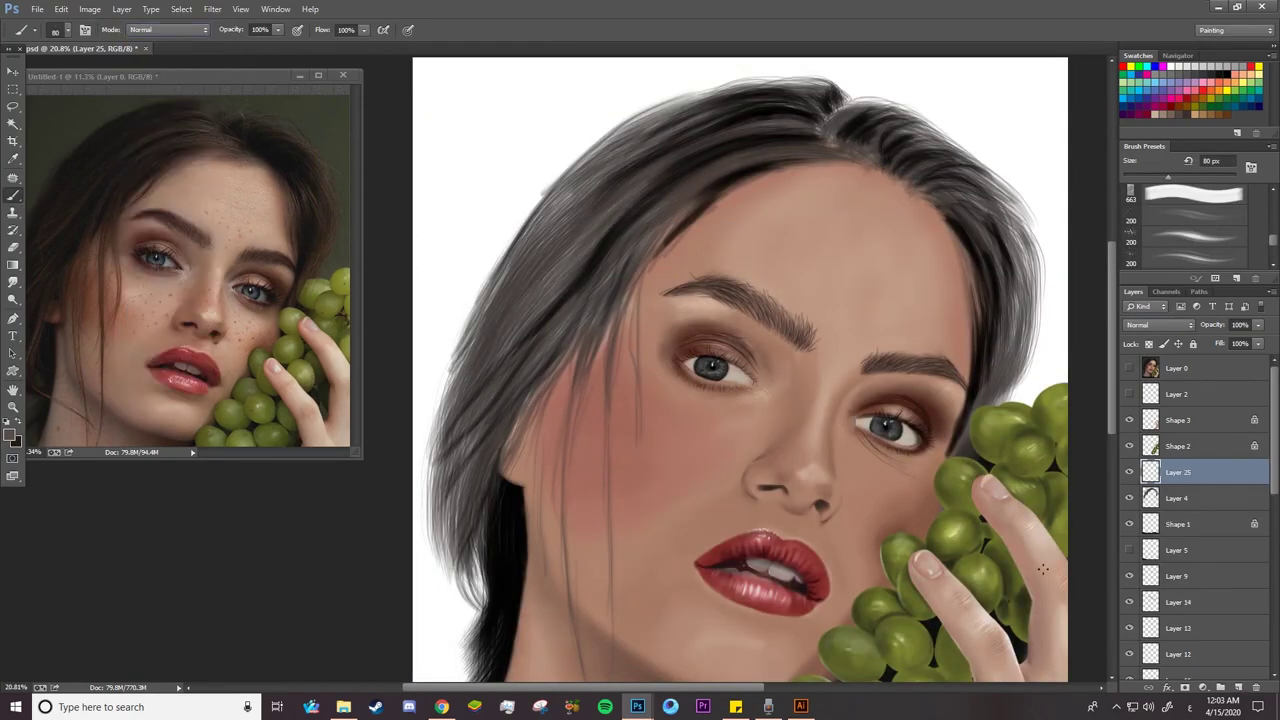
pyautogui.rightClick(574, 350)
pyautogui.doubleClick(700, 450)
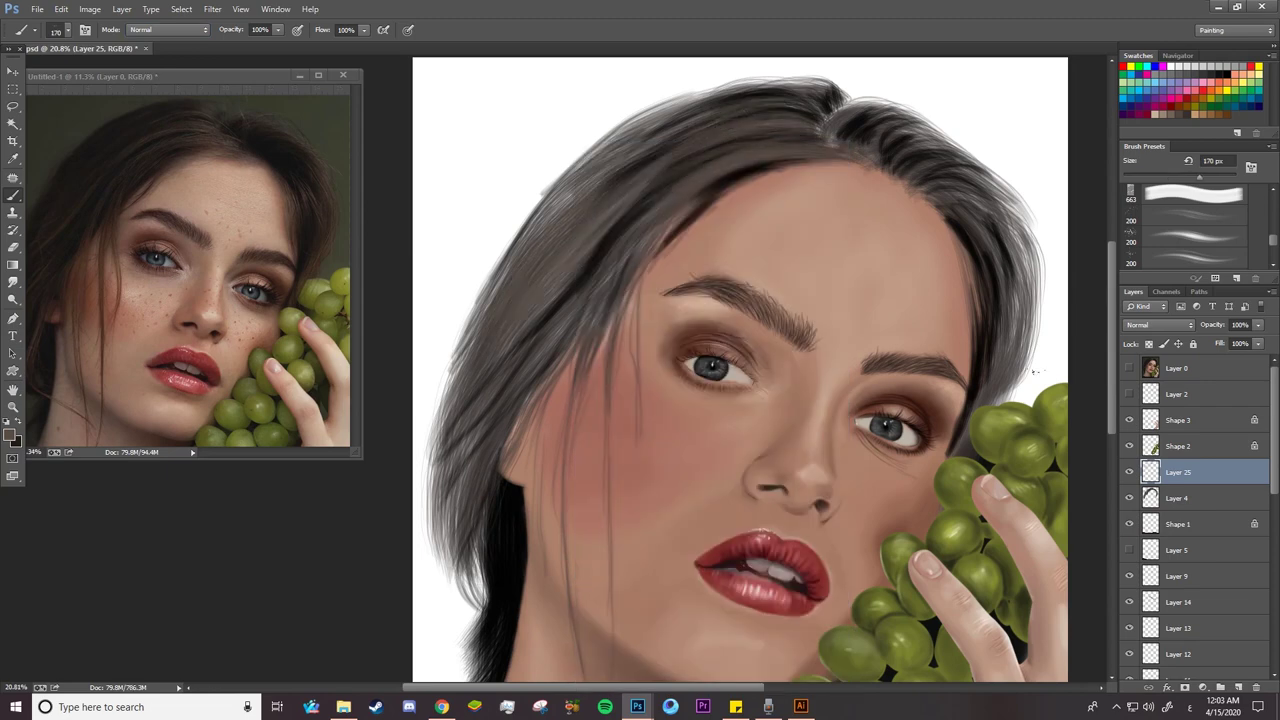
pyautogui.hotkey('ctrl', '[')
# Darken the brush colour and paint a brown base through the hair on Layer 25 with a 279 px brush
pyautogui.click(12, 436)
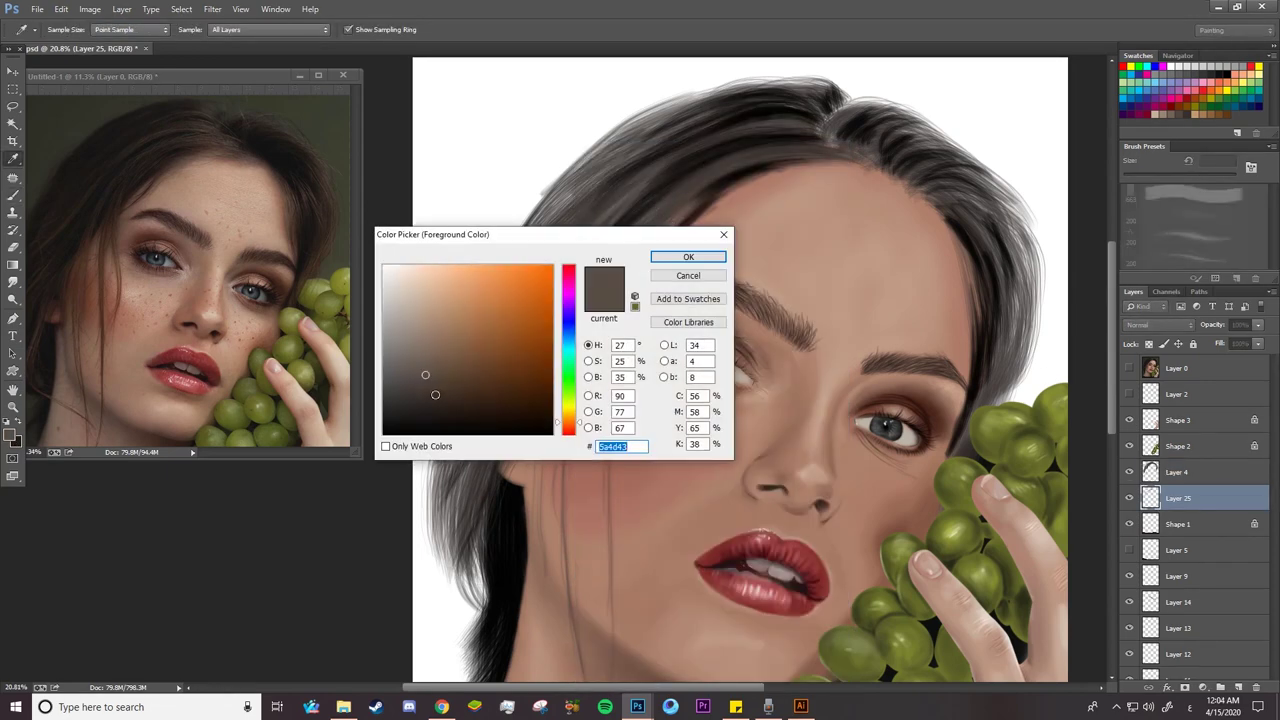
pyautogui.click(440, 395)
pyautogui.click(671, 262)
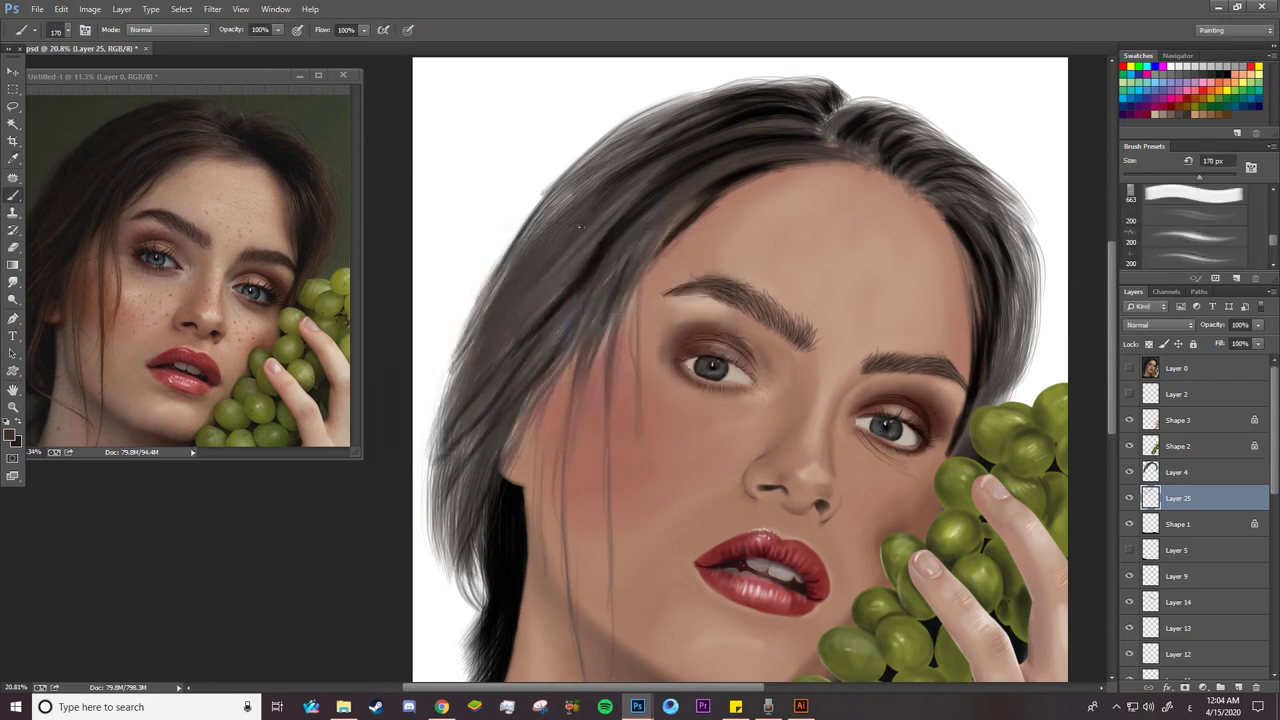
pyautogui.rightClick(590, 178)
pyautogui.click(717, 175)
pyautogui.press('Return')
pyautogui.moveTo(612, 158); pyautogui.dragTo(548, 224)
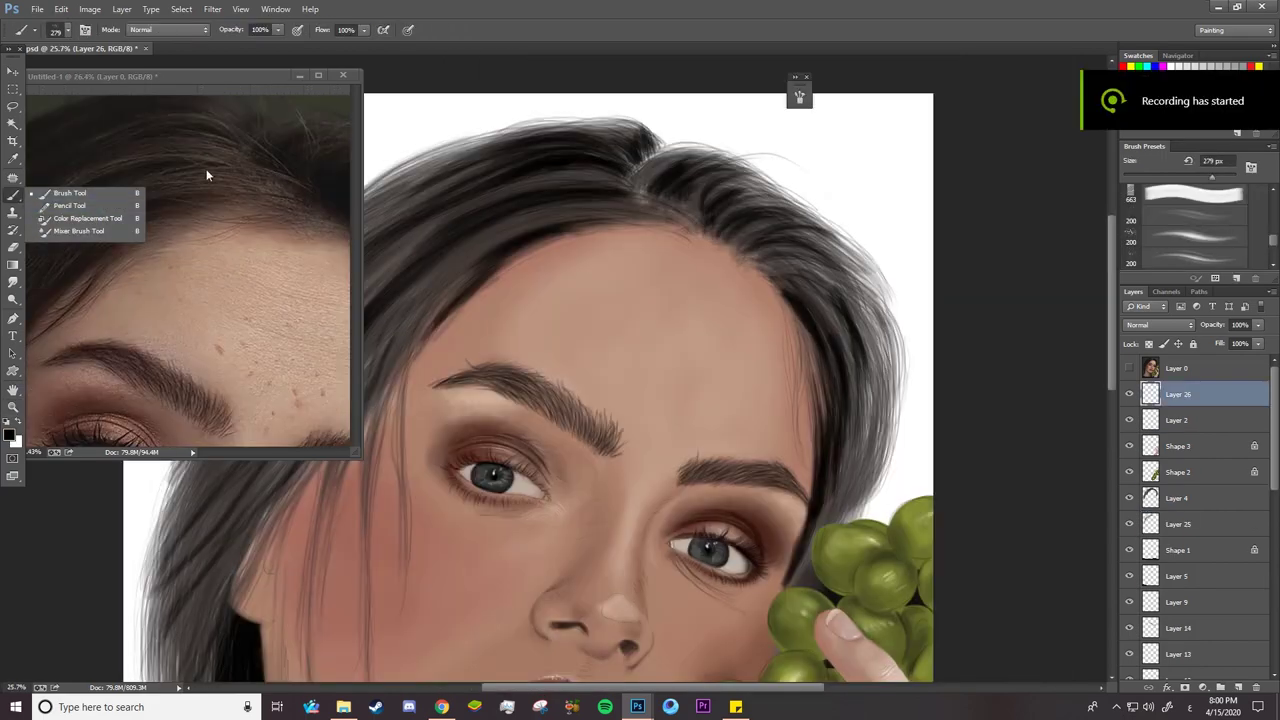
# Sample a dark hair tone from the reference photo, hide Layer 2 and select Layer 4
pyautogui.keyDown('alt'); pyautogui.click(221, 156); pyautogui.keyUp('alt')
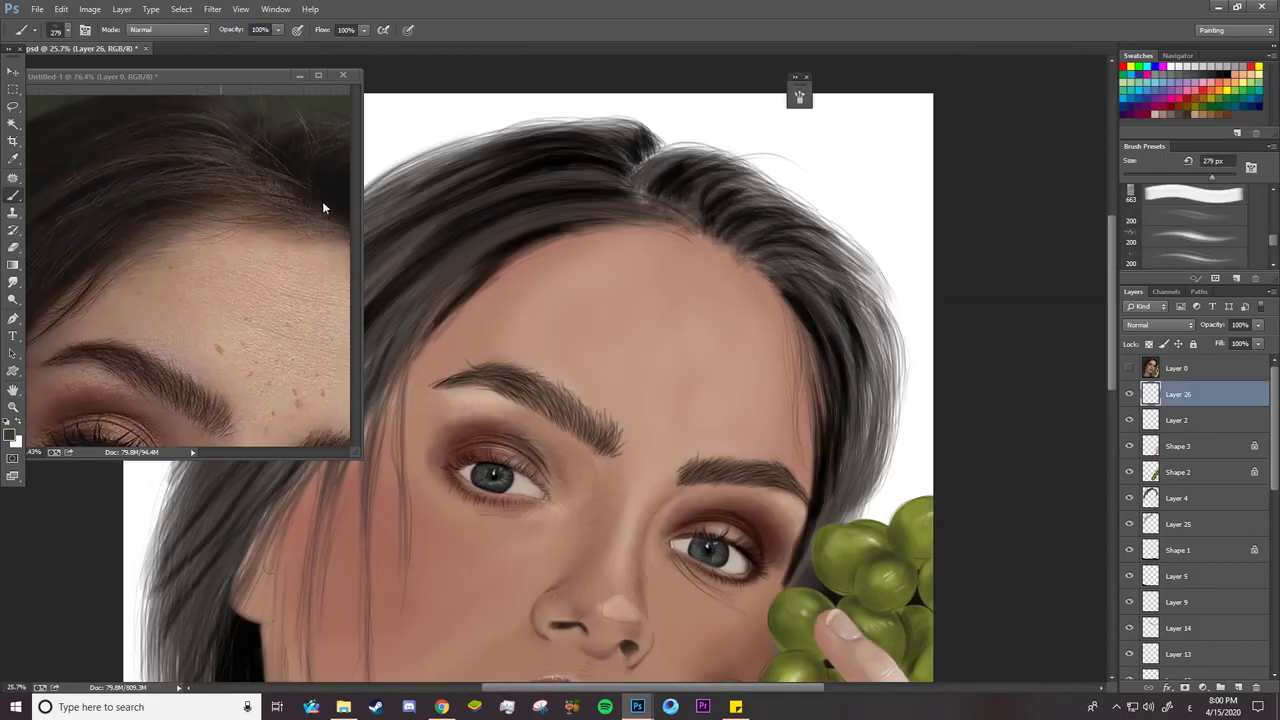
pyautogui.click(1130, 422)
pyautogui.click(1130, 422)
pyautogui.click(1153, 423)
pyautogui.click(1130, 422)
pyautogui.click(1130, 422)
pyautogui.click(1130, 422)
pyautogui.click(1148, 525)
pyautogui.click(1152, 499)
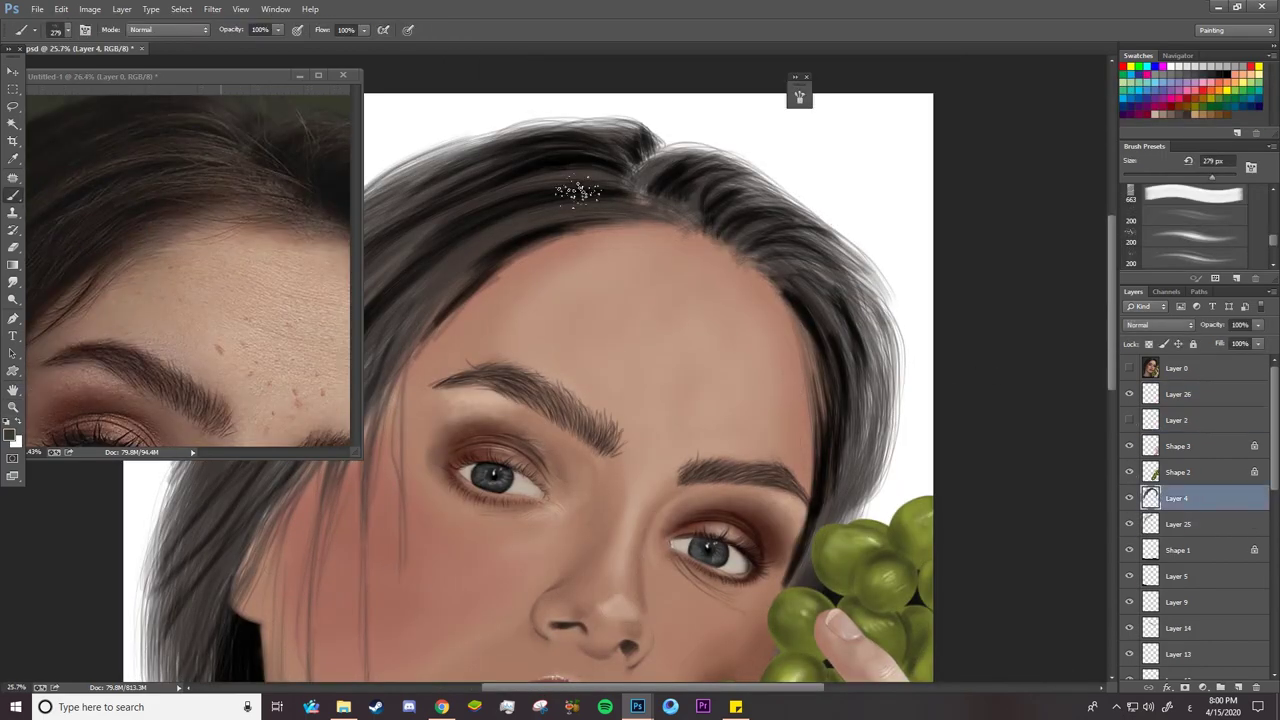
# Warm the Layer 4 hair above the forehead and temple with Overlay-mode strokes from the 279 px hair brush
pyautogui.rightClick(578, 192)
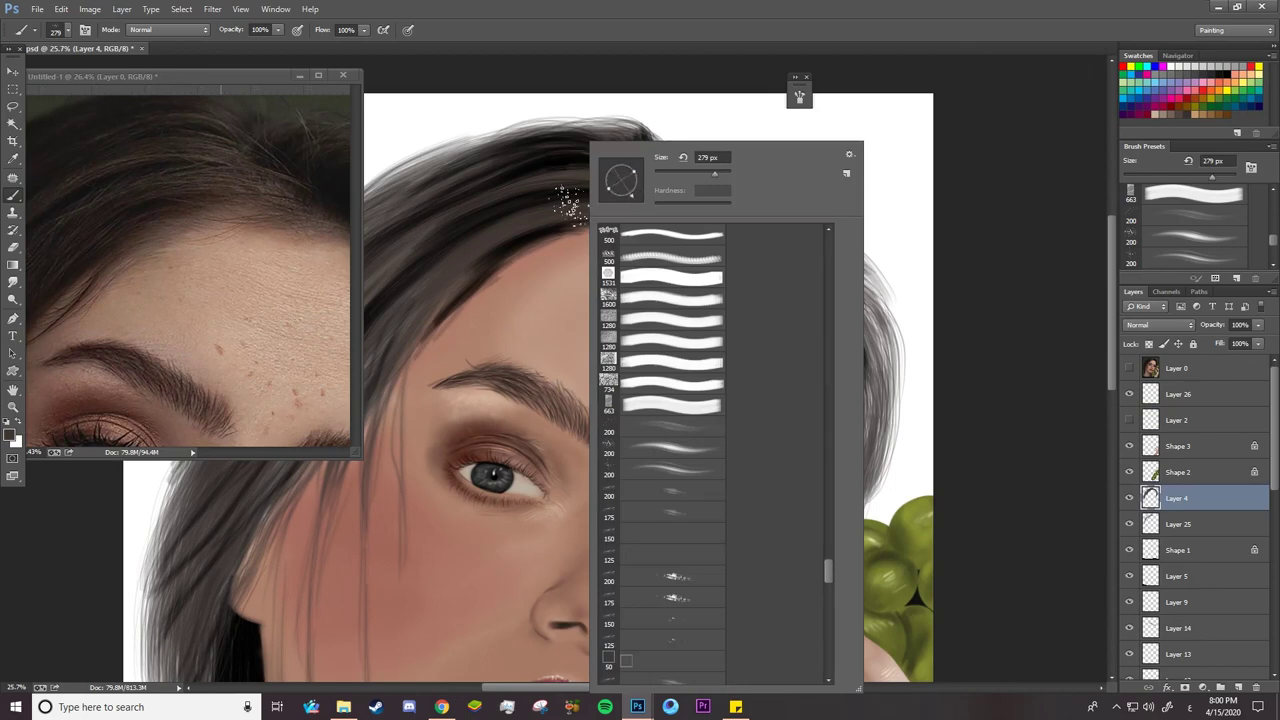
pyautogui.click(567, 205)
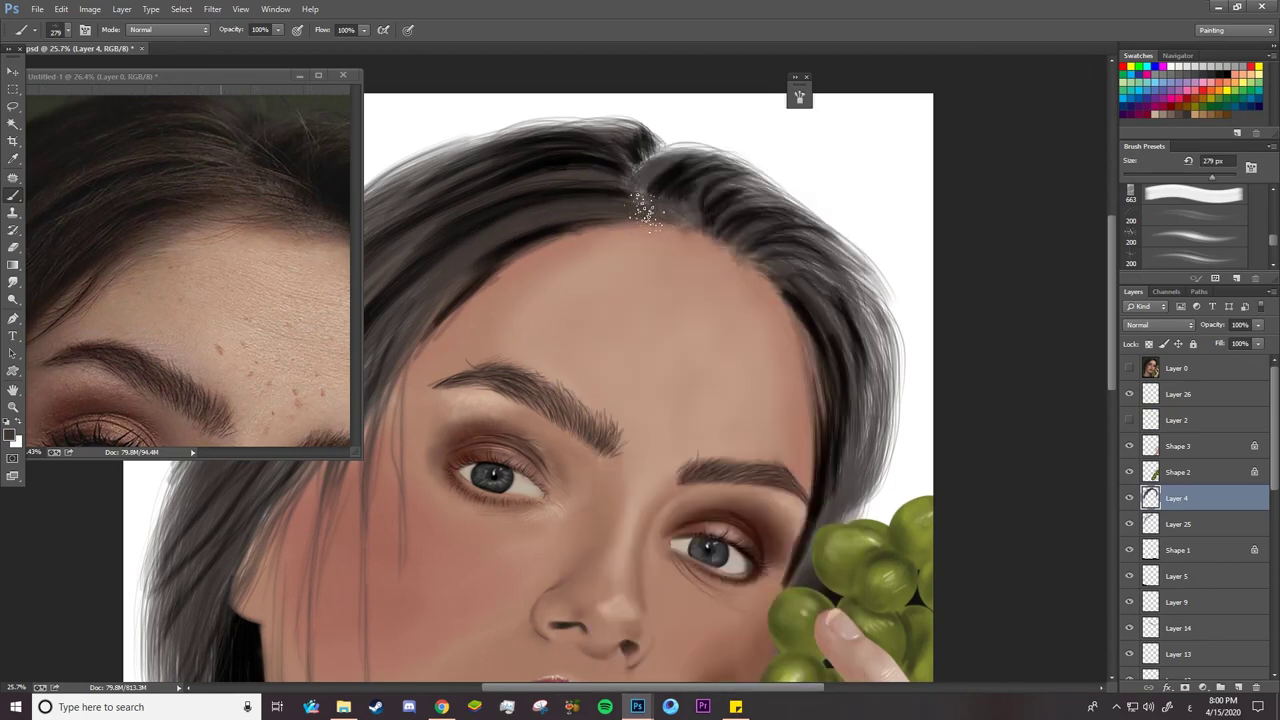
pyautogui.click(165, 30)
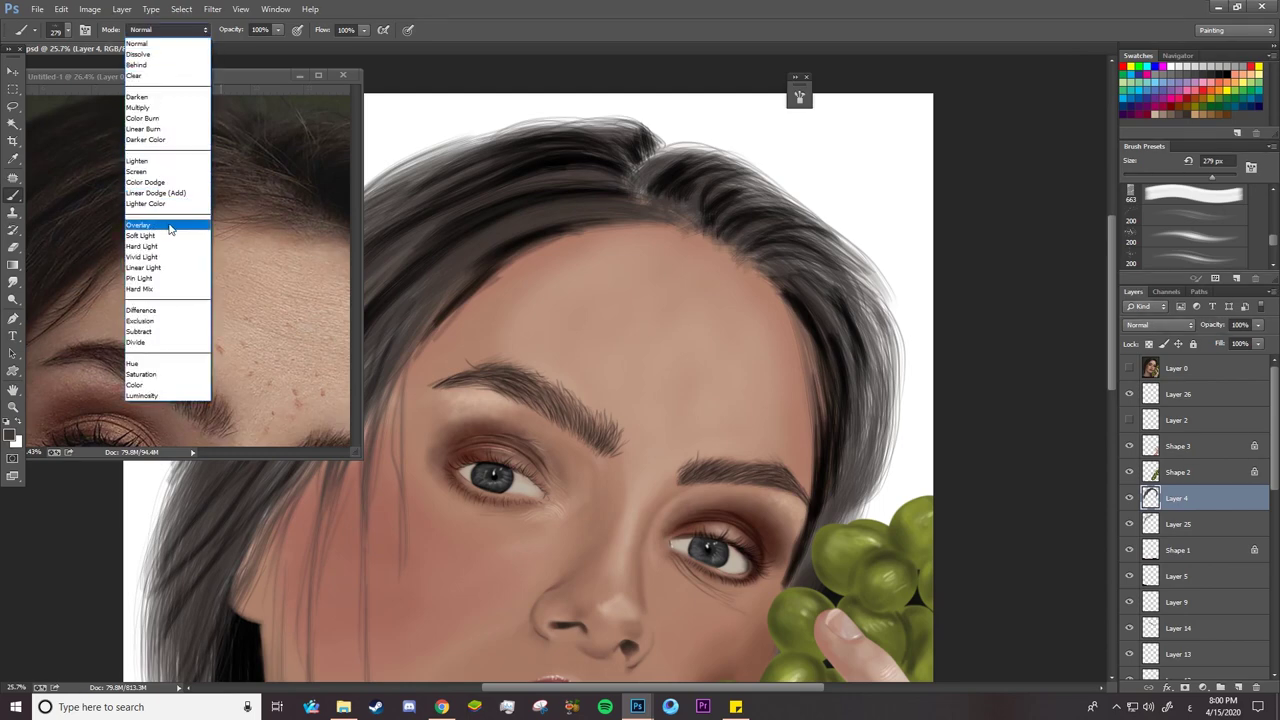
pyautogui.click(169, 229)
pyautogui.moveTo(606, 208); pyautogui.dragTo(475, 258)
pyautogui.moveTo(376, 350); pyautogui.dragTo(440, 288)
# Reduce the hair brush to 135 px and deepen the Layer 4 hair around the parting with Overlay strokes
pyautogui.rightClick(494, 208)
pyautogui.moveTo(632, 171); pyautogui.dragTo(608, 171)
pyautogui.moveTo(478, 208); pyautogui.dragTo(392, 260)
pyautogui.moveTo(626, 176)
pyautogui.mouseDown()
pyautogui.moveTo(479, 197)
pyautogui.moveTo(401, 252)
pyautogui.moveTo(355, 150)
pyautogui.mouseUp()
pyautogui.click(355, 248)
pyautogui.click(547, 178)
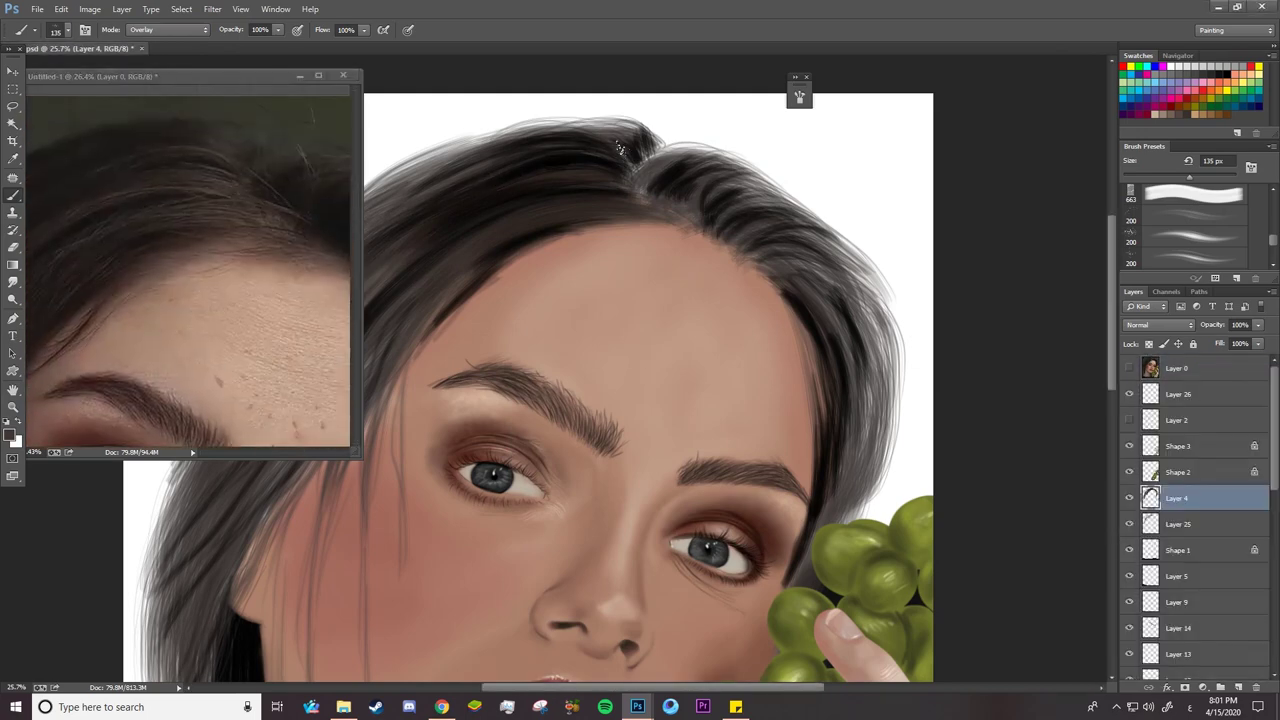
pyautogui.moveTo(648, 143)
pyautogui.mouseDown()
pyautogui.moveTo(490, 142)
pyautogui.moveTo(370, 189)
pyautogui.mouseUp()
# Shrink the reference photo window and zoom its image out to 11% to uncover more of the painting
pyautogui.moveTo(358, 456)
pyautogui.mouseDown()
pyautogui.moveTo(454, 456)
pyautogui.moveTo(235, 421)
pyautogui.mouseUp()
pyautogui.press('z')
pyautogui.moveTo(163, 334); pyautogui.dragTo(75, 330)
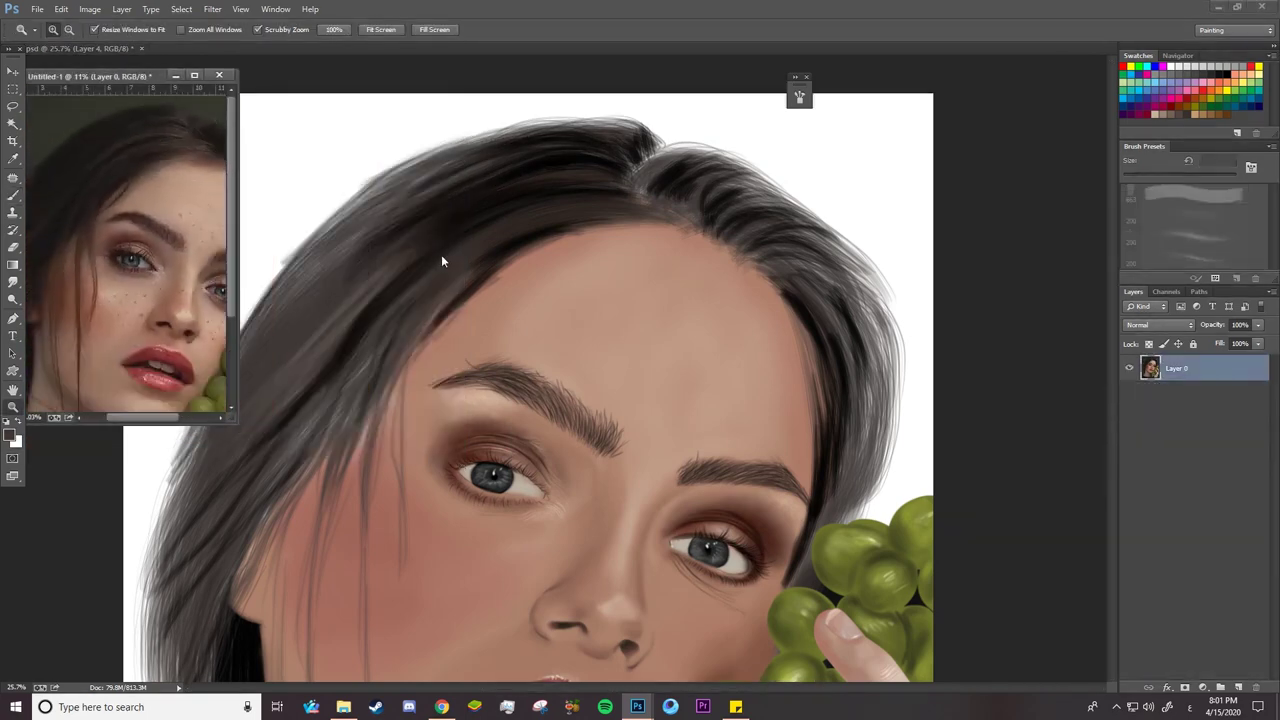
# Paint 135 px Overlay strokes on Layer 4 along the long hair from the parting down past the temple
pyautogui.click(444, 262)
pyautogui.press('b')
pyautogui.moveTo(318, 264); pyautogui.dragTo(520, 155)
pyautogui.moveTo(236, 421)
pyautogui.mouseDown()
pyautogui.moveTo(447, 422)
pyautogui.moveTo(225, 405)
pyautogui.mouseUp()
pyautogui.click(456, 283)
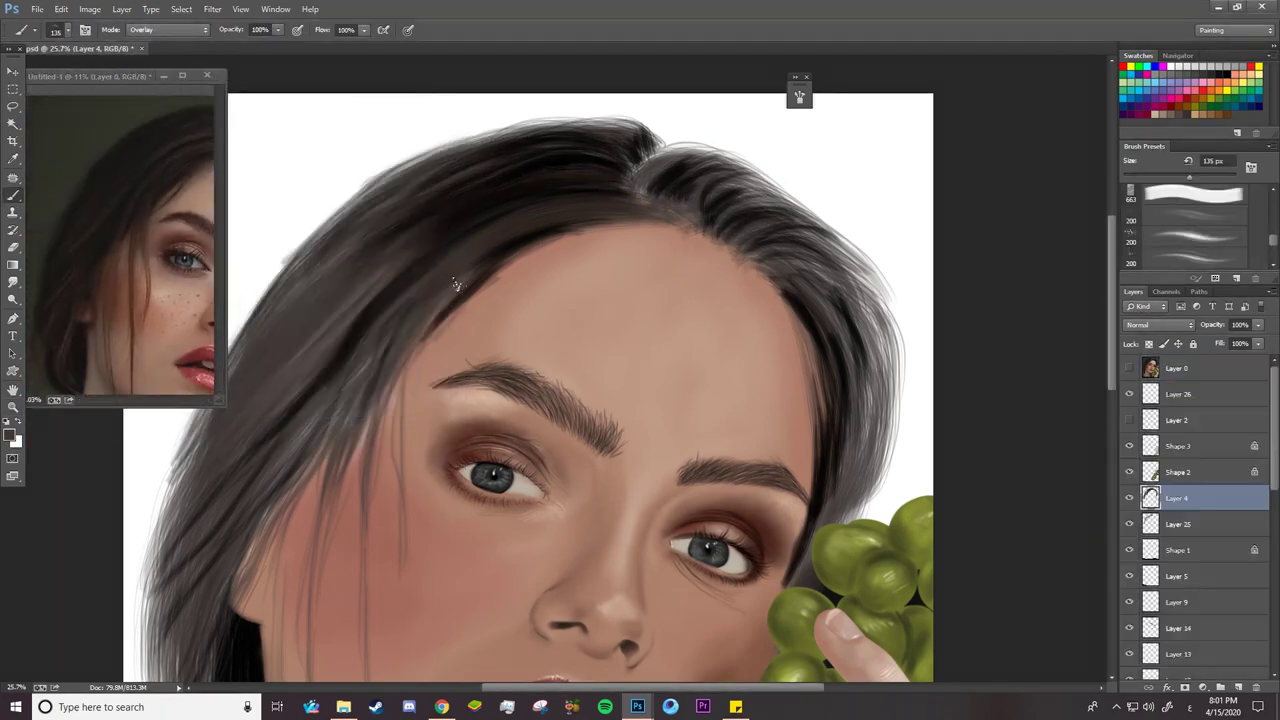
pyautogui.moveTo(455, 285)
pyautogui.mouseDown()
pyautogui.moveTo(250, 470)
pyautogui.moveTo(340, 290)
pyautogui.moveTo(428, 240)
pyautogui.moveTo(287, 390)
pyautogui.moveTo(400, 306)
pyautogui.moveTo(576, 212)
pyautogui.mouseUp()
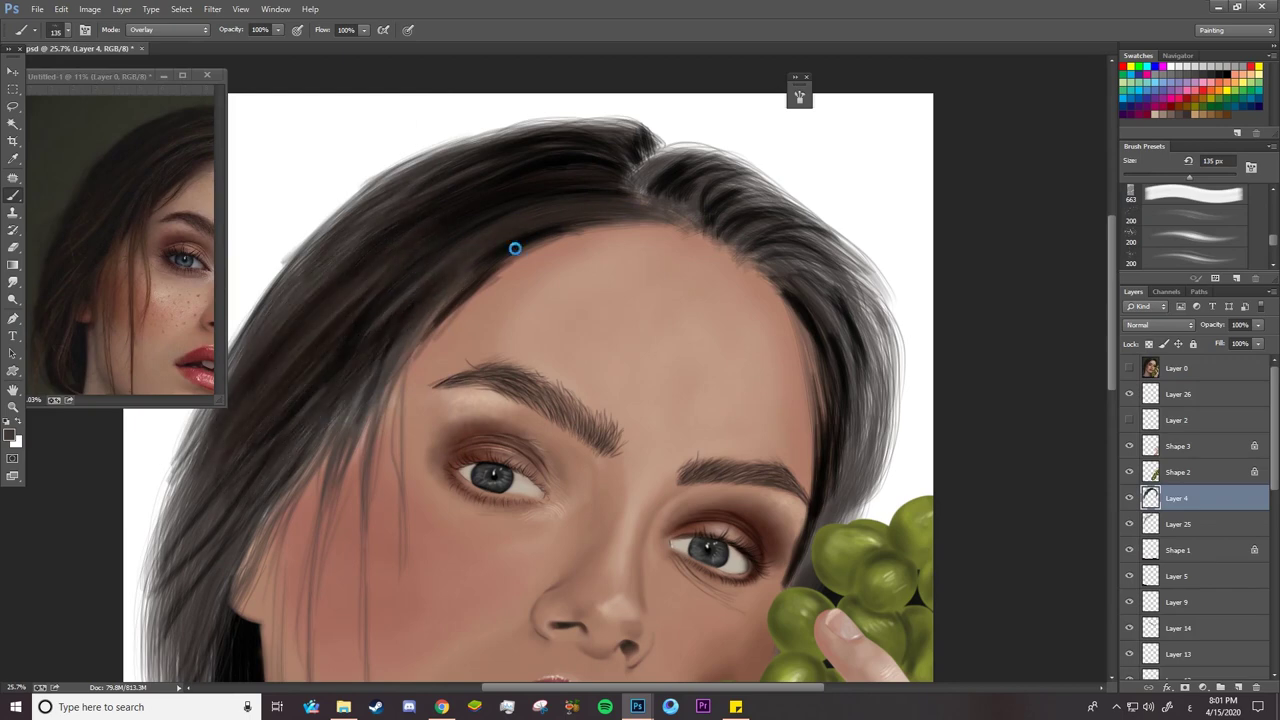
pyautogui.moveTo(515, 248)
pyautogui.mouseDown()
pyautogui.moveTo(395, 306)
pyautogui.moveTo(200, 540)
pyautogui.moveTo(180, 542)
pyautogui.moveTo(193, 623)
pyautogui.moveTo(215, 560)
pyautogui.moveTo(235, 535)
pyautogui.moveTo(210, 600)
pyautogui.moveTo(285, 490)
pyautogui.moveTo(340, 344)
pyautogui.mouseUp()
# Pan the reference photo to the grape side and darken the hair on that side of the parting with Overlay strokes
pyautogui.click(203, 356)
pyautogui.moveTo(138, 400); pyautogui.dragTo(187, 402)
pyautogui.click(706, 176)
pyautogui.moveTo(706, 176)
pyautogui.mouseDown()
pyautogui.moveTo(668, 202)
pyautogui.moveTo(700, 191)
pyautogui.moveTo(645, 180)
pyautogui.moveTo(665, 160)
pyautogui.moveTo(645, 183)
pyautogui.mouseUp()
pyautogui.moveTo(703, 213)
pyautogui.mouseDown()
pyautogui.moveTo(800, 200)
pyautogui.moveTo(705, 162)
pyautogui.moveTo(848, 262)
pyautogui.moveTo(800, 300)
pyautogui.moveTo(770, 265)
pyautogui.moveTo(855, 390)
pyautogui.mouseUp()
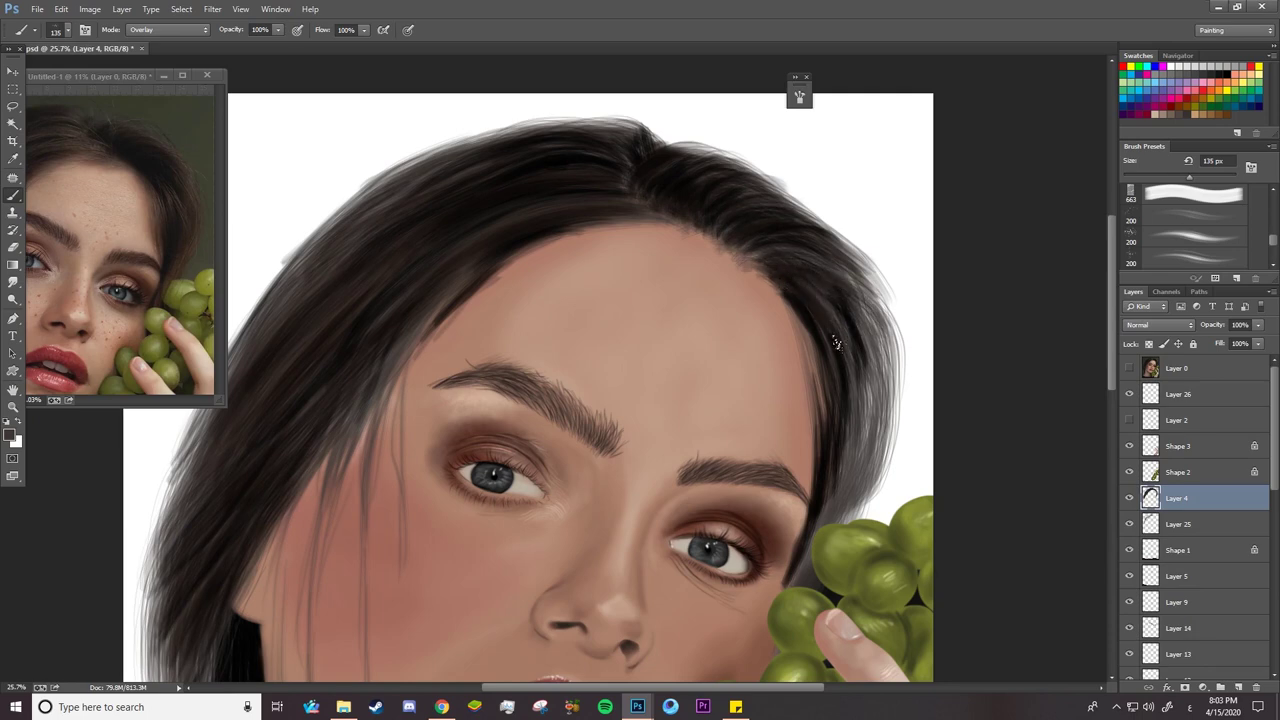
# Rotate the hair brush tip and paint Overlay strokes down the grey outer hair above the grapes
pyautogui.rightClick(824, 141)
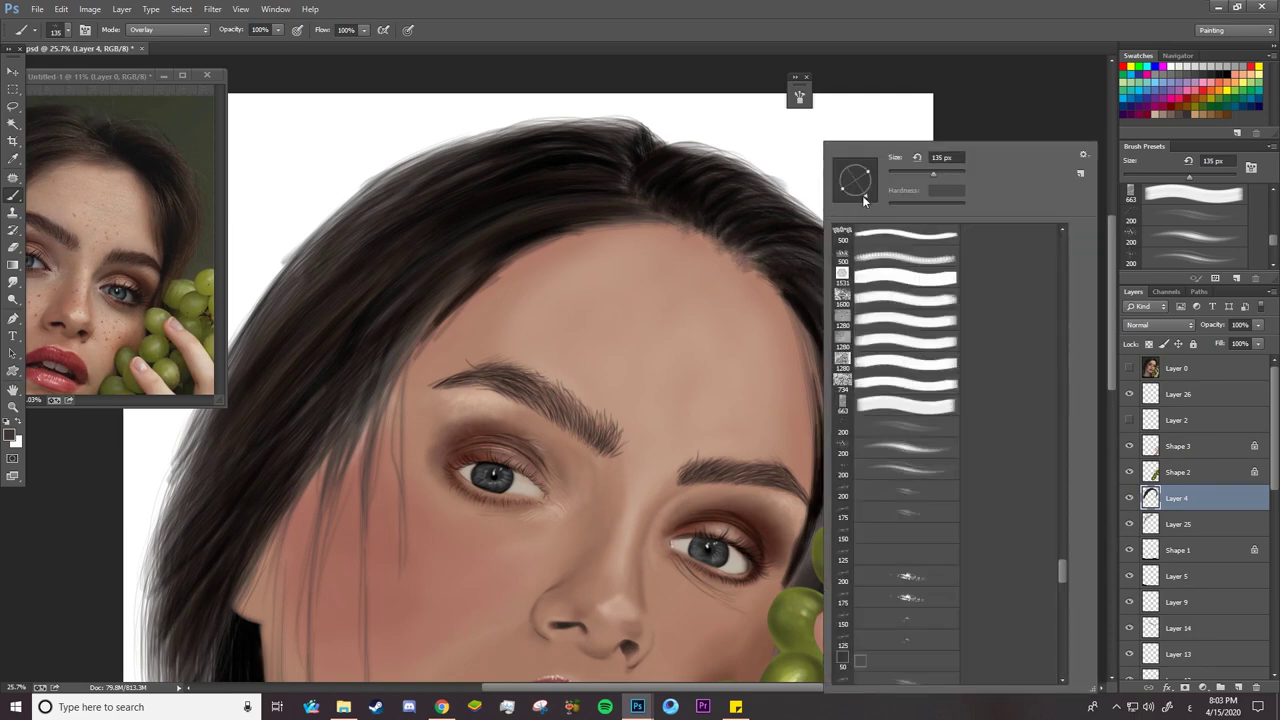
pyautogui.click(803, 267)
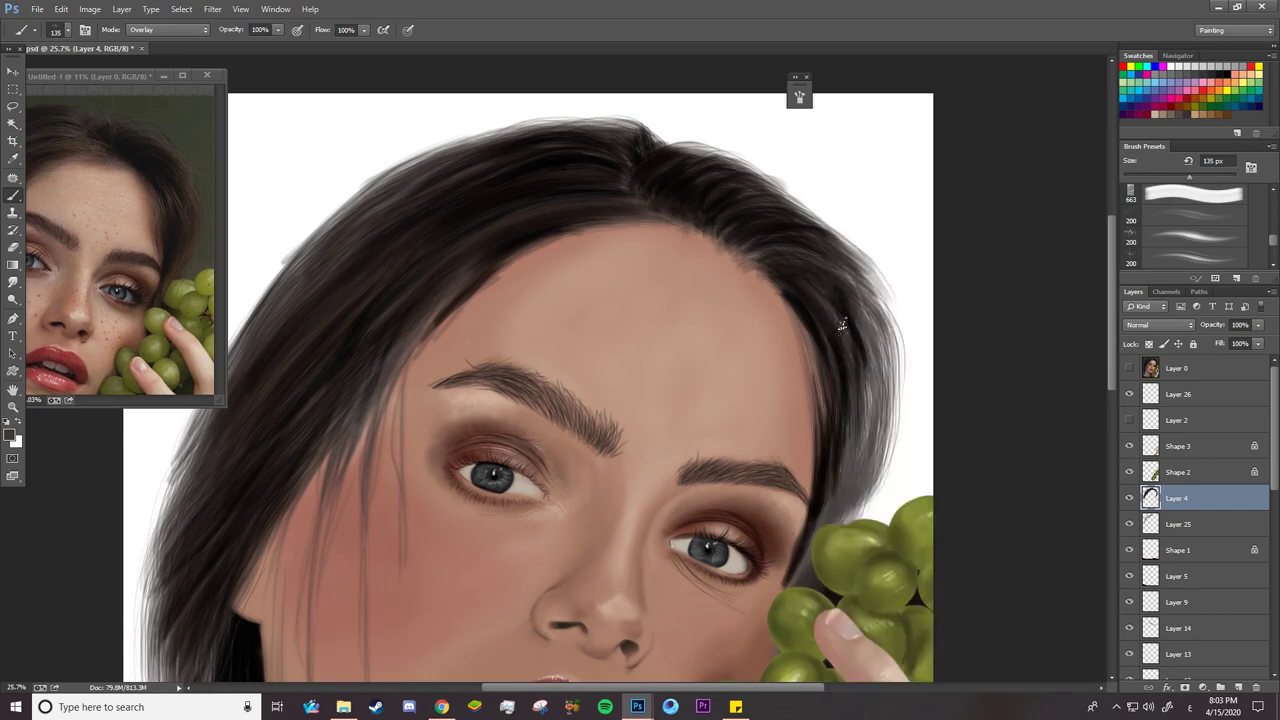
pyautogui.moveTo(817, 268)
pyautogui.mouseDown()
pyautogui.moveTo(880, 394)
pyautogui.moveTo(872, 448)
pyautogui.mouseUp()
pyautogui.moveTo(840, 284); pyautogui.dragTo(862, 468)
pyautogui.moveTo(851, 333)
pyautogui.mouseDown()
pyautogui.moveTo(868, 480)
pyautogui.moveTo(812, 560)
pyautogui.moveTo(841, 379)
pyautogui.moveTo(784, 270)
pyautogui.mouseUp()
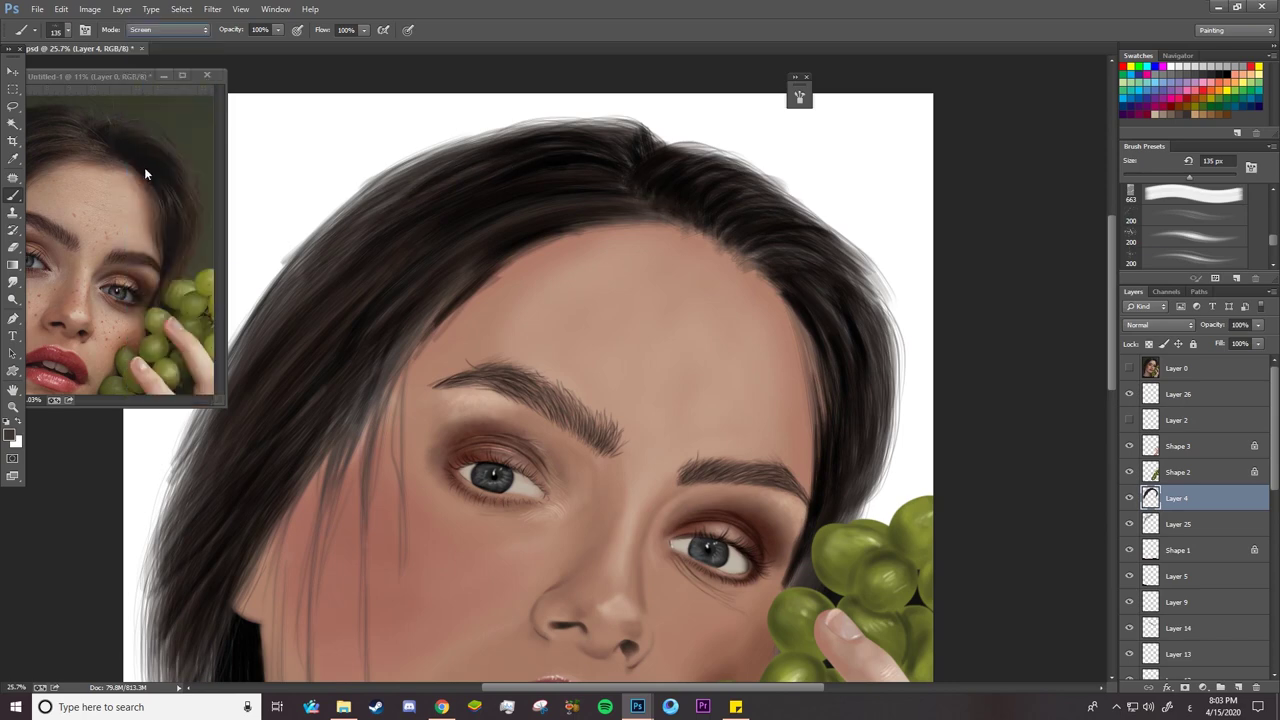
# Paint a Screen-mode highlight strand above the forehead with an 80 px brush and set the brush colour to brown 785745
pyautogui.rightClick(614, 198)
pyautogui.moveTo(595, 203)
pyautogui.mouseDown()
pyautogui.moveTo(471, 234)
pyautogui.moveTo(540, 209)
pyautogui.mouseUp()
pyautogui.click(9, 435)
pyautogui.click(456, 354)
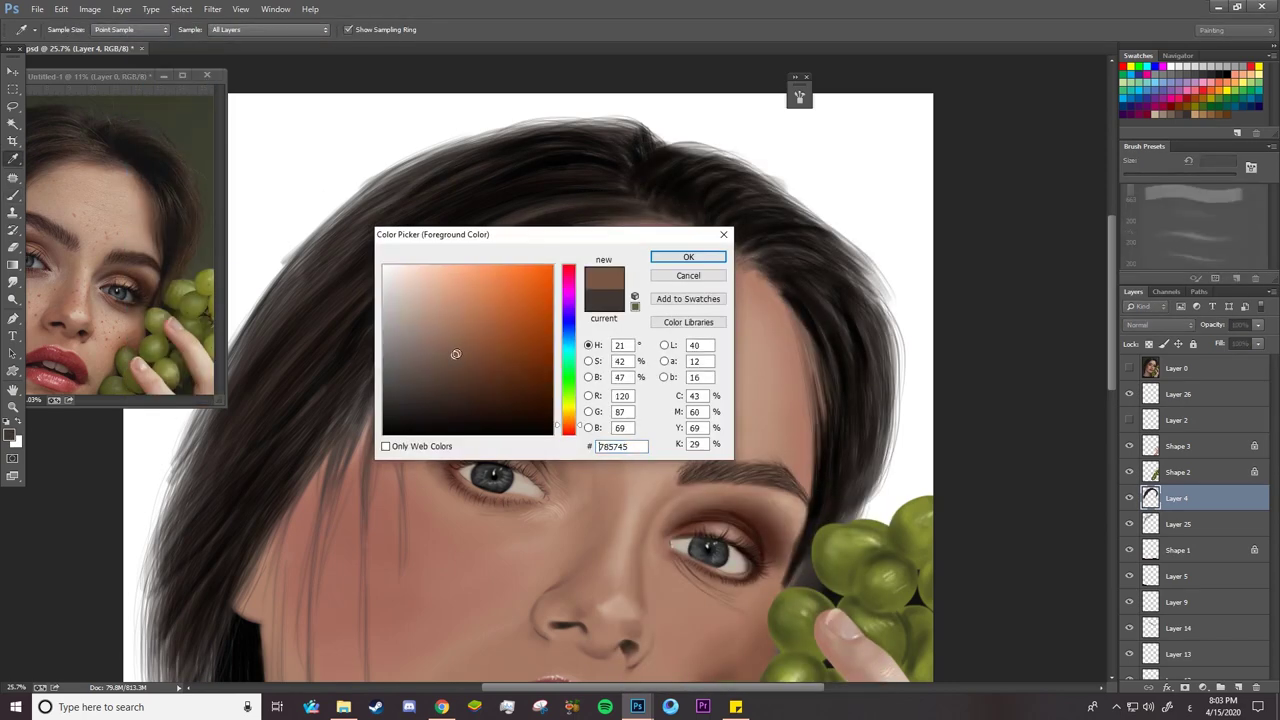
pyautogui.click(662, 259)
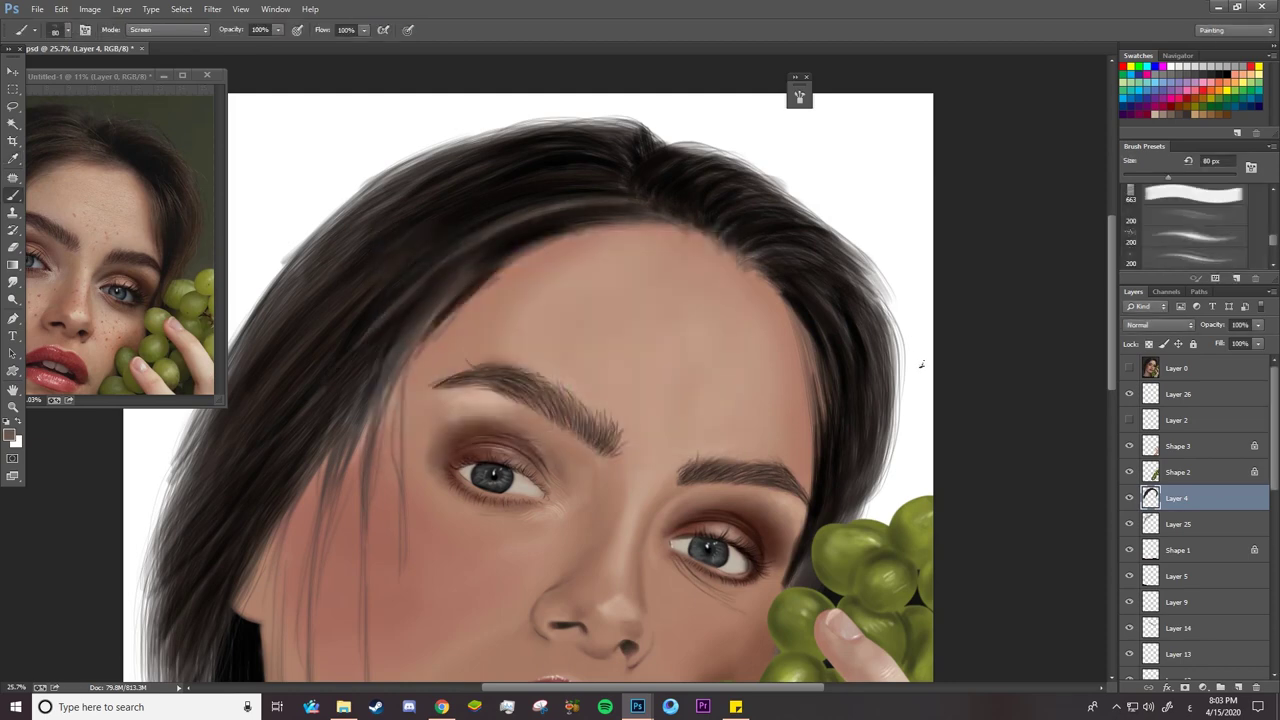
# Switch the brush to Overlay mode and paint warm reddish-brown strands above the forehead at 80 px
pyautogui.click(193, 31)
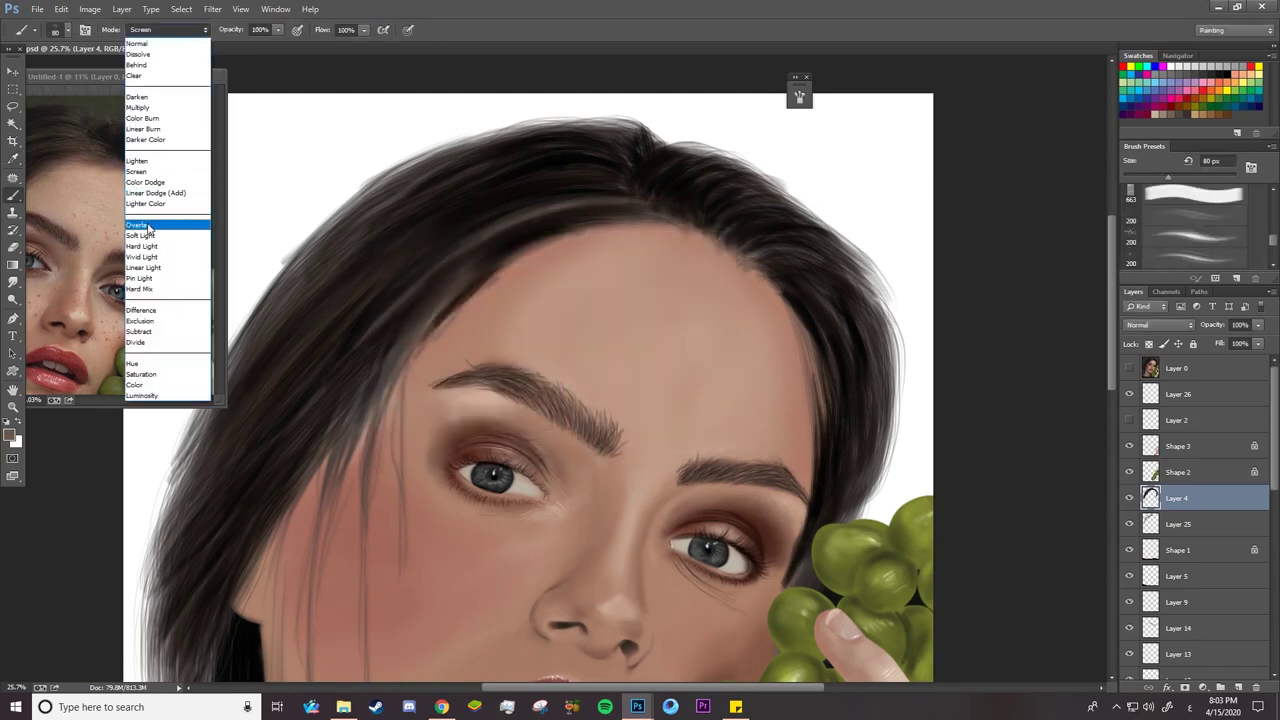
pyautogui.click(150, 221)
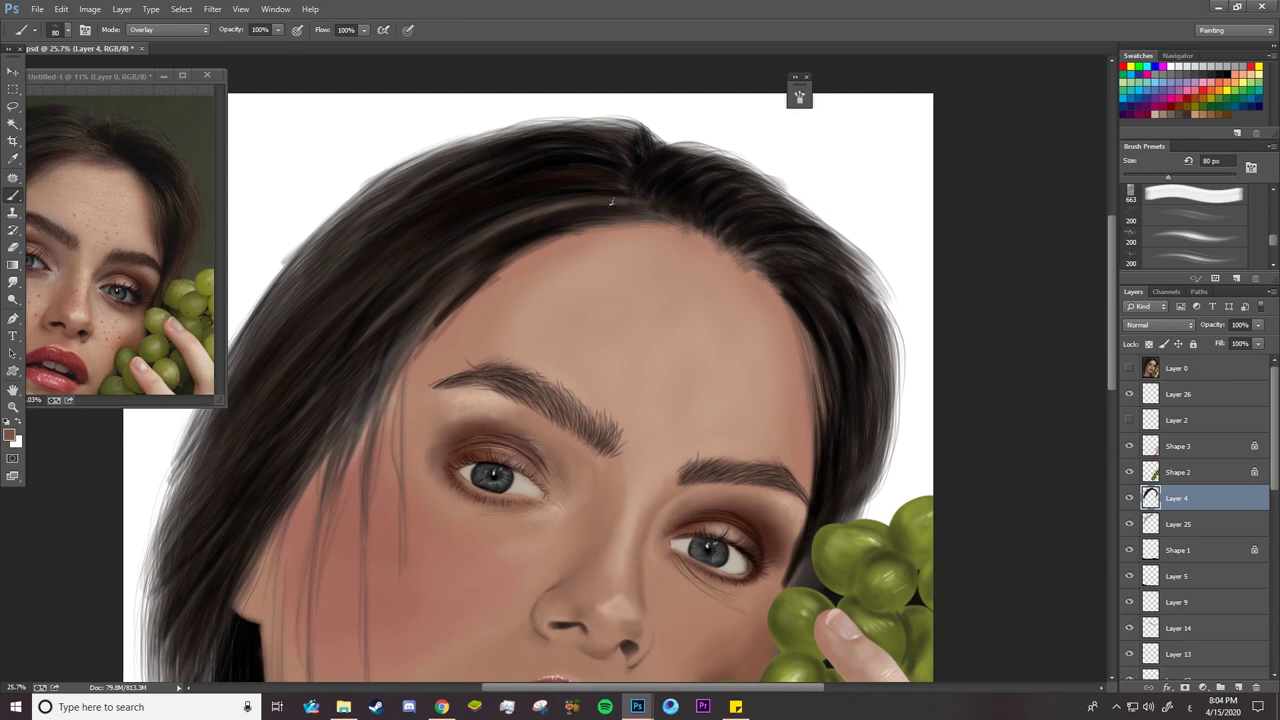
pyautogui.moveTo(574, 206); pyautogui.dragTo(456, 252)
# Widen the reference photo window and pan its image to show the whole face and hair
pyautogui.click(205, 296)
pyautogui.moveTo(137, 265); pyautogui.dragTo(172, 258)
pyautogui.moveTo(226, 245); pyautogui.dragTo(335, 245)
pyautogui.moveTo(140, 222); pyautogui.dragTo(256, 220)
pyautogui.click(418, 187)
# Set the brush to Normal mode, create a new layer above Layer 4 and show Layer 0 as a guide
pyautogui.click(162, 29)
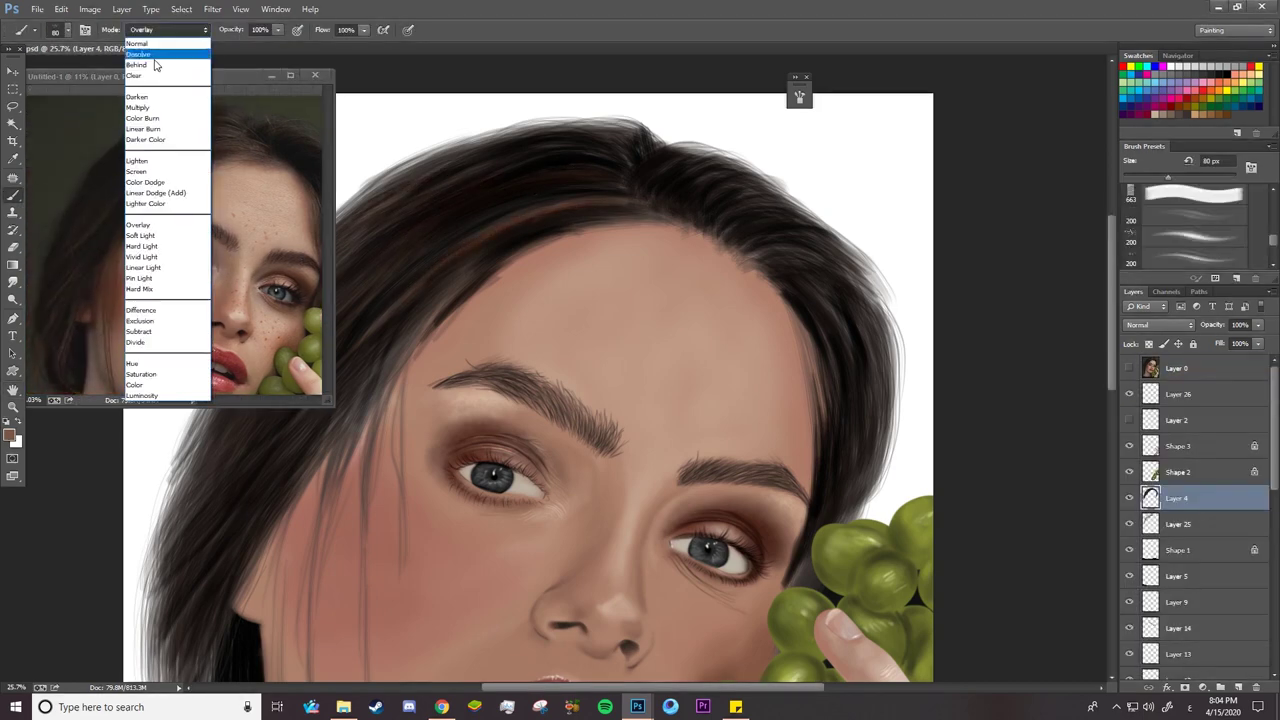
pyautogui.click(158, 45)
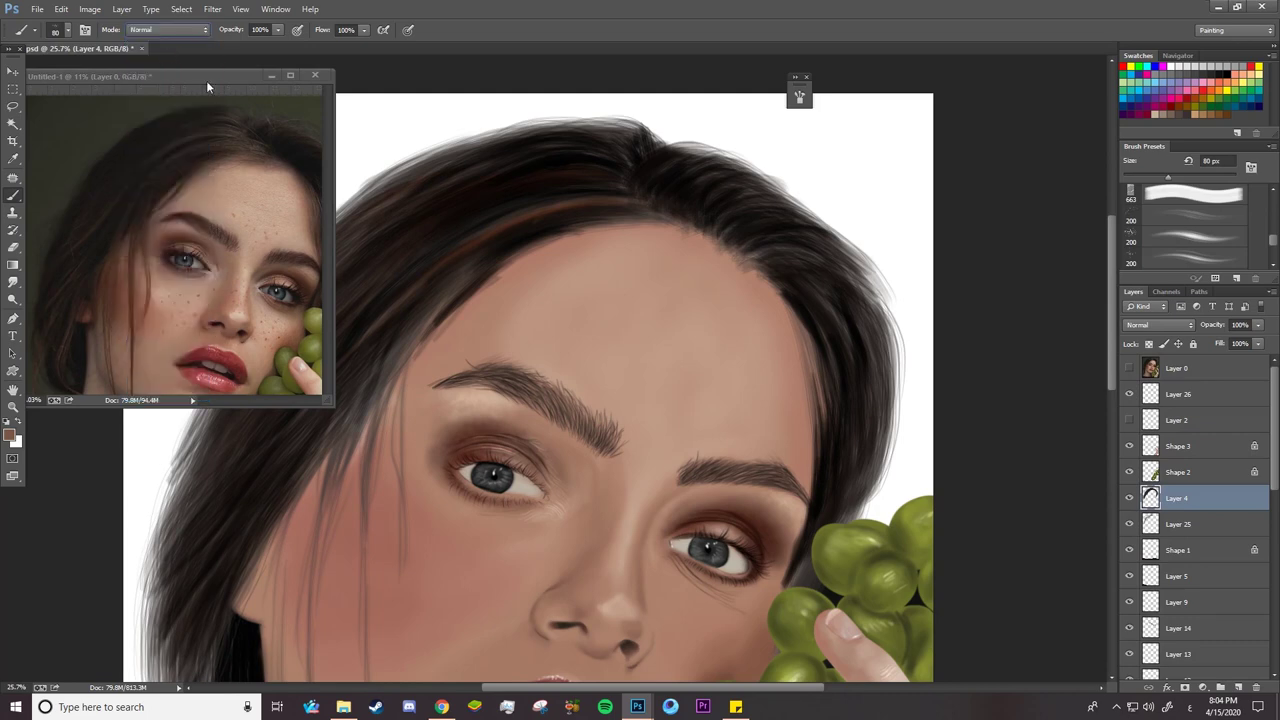
pyautogui.click(1237, 688)
pyautogui.click(1129, 368)
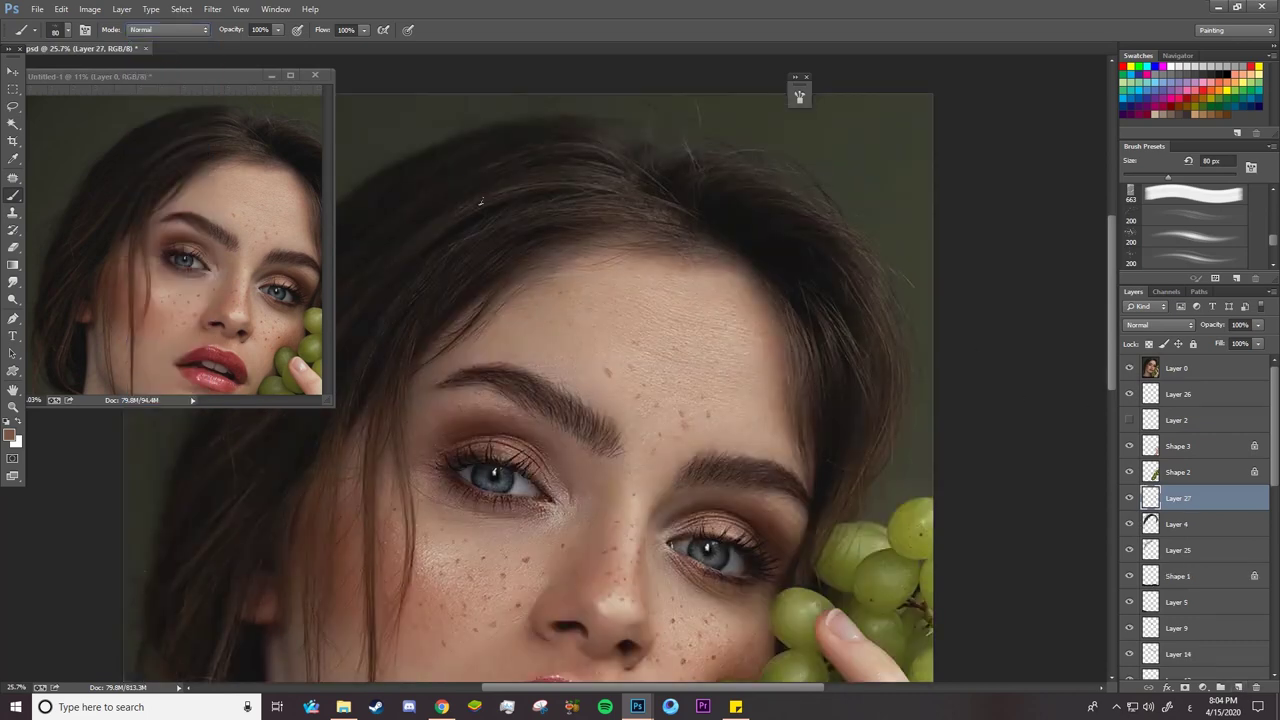
# Trace brown highlight strands through the hair on Layer 27 with the 80 px brush and hide Layer 0
pyautogui.press('space')
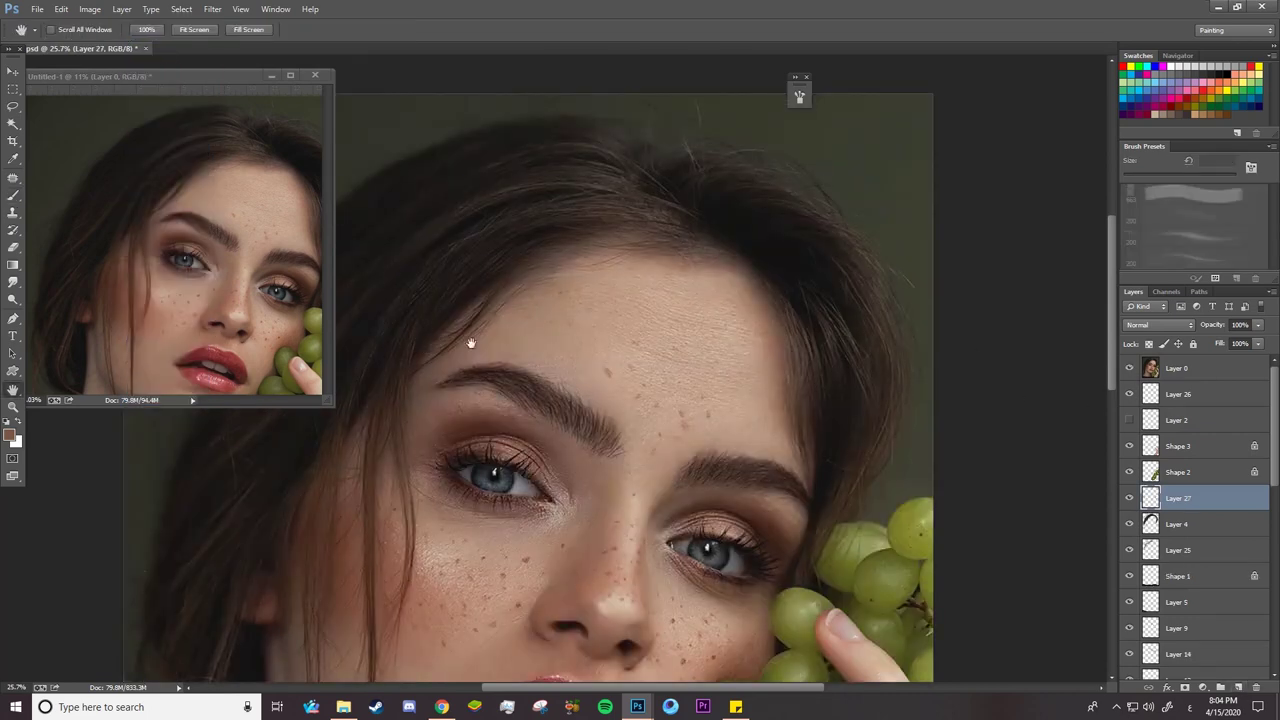
pyautogui.moveTo(471, 343); pyautogui.dragTo(670, 288)
pyautogui.rightClick(554, 242)
pyautogui.click(558, 244)
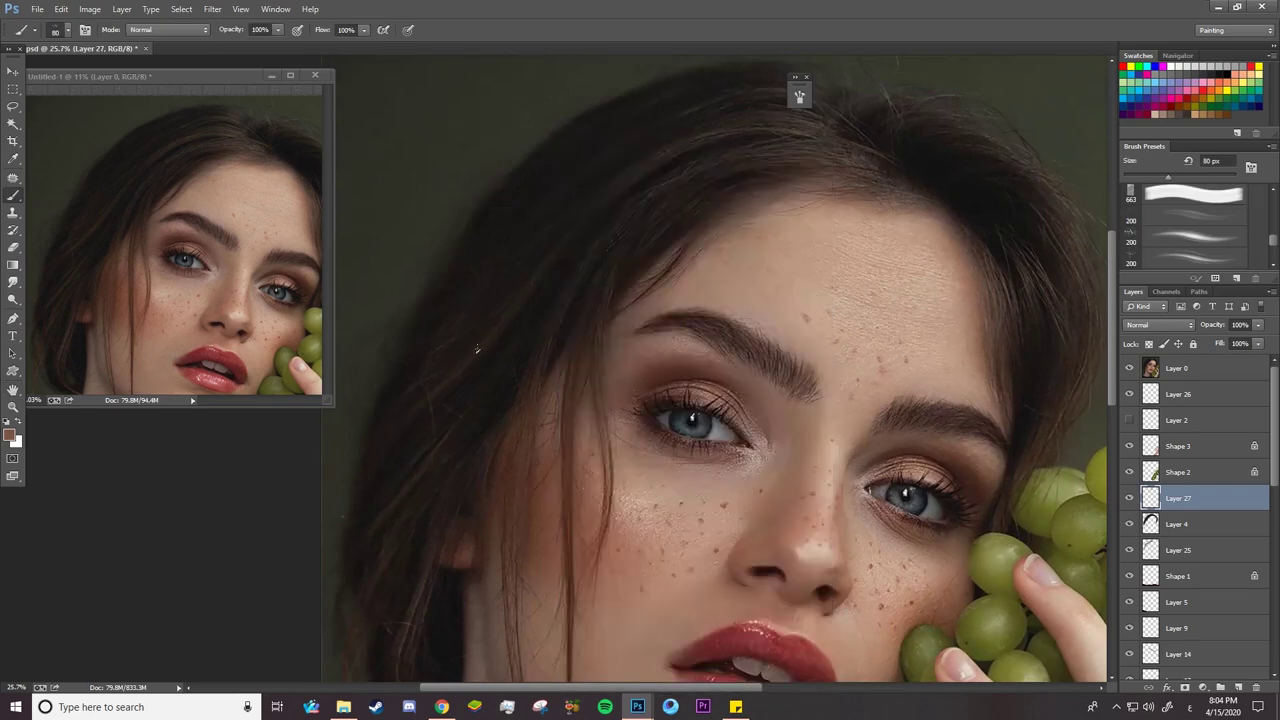
pyautogui.click(806, 77)
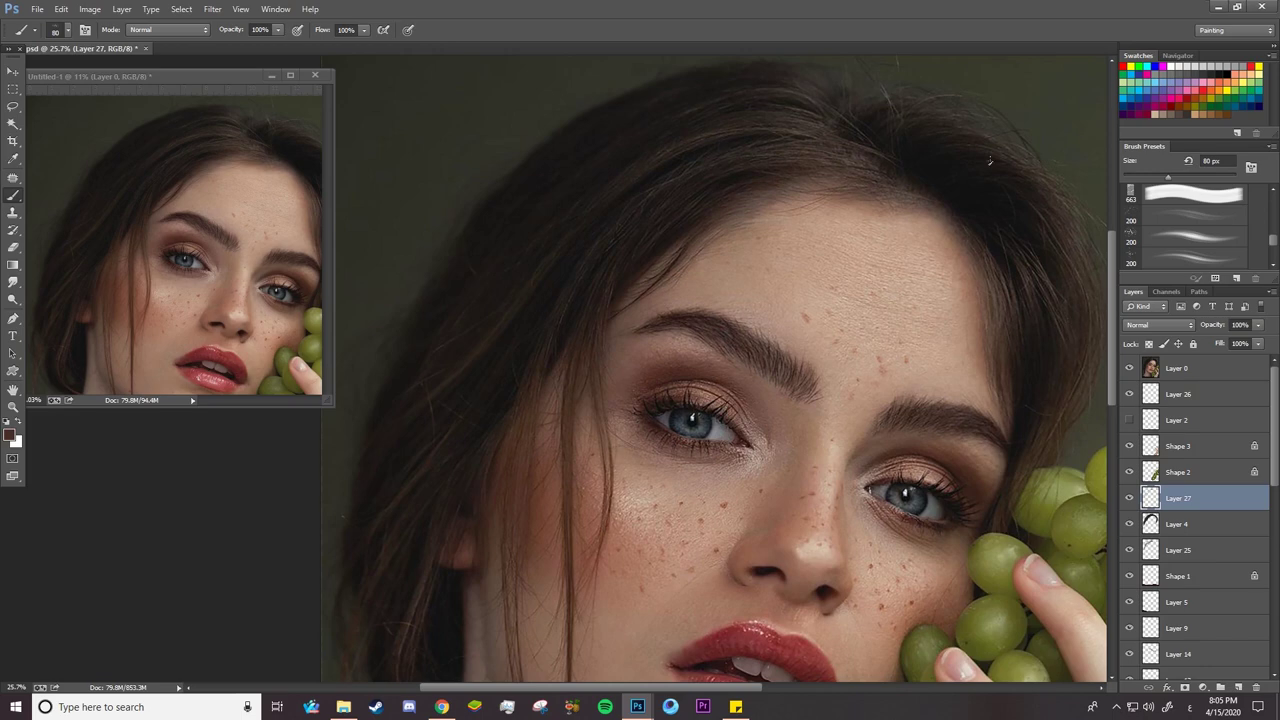
pyautogui.click(1129, 368)
# Soften the brown highlight strands on Layer 27 with the Eraser, from the parting down toward the ear
pyautogui.press('e')
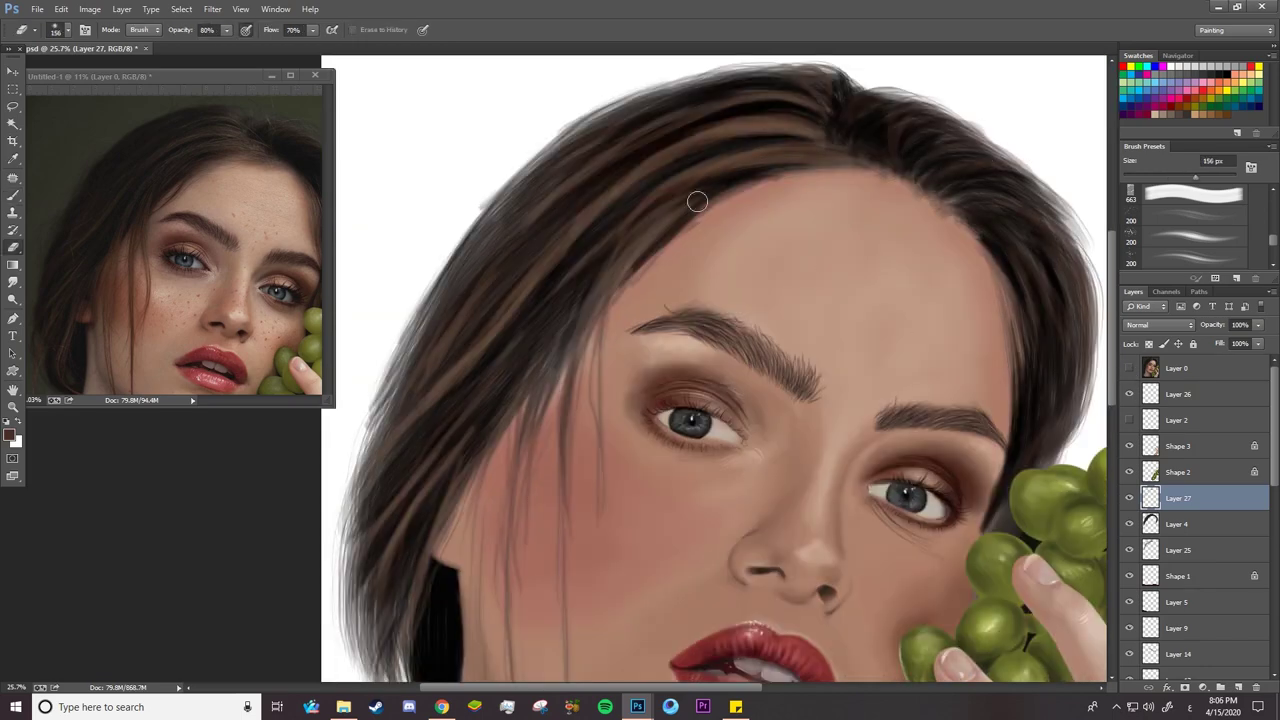
pyautogui.rightClick(698, 202)
pyautogui.click(894, 456)
pyautogui.click(787, 131)
pyautogui.moveTo(787, 131)
pyautogui.mouseDown()
pyautogui.moveTo(644, 170)
pyautogui.moveTo(596, 202)
pyautogui.mouseUp()
pyautogui.moveTo(780, 101); pyautogui.dragTo(680, 111)
pyautogui.moveTo(479, 356); pyautogui.dragTo(426, 406)
pyautogui.moveTo(538, 265); pyautogui.dragTo(498, 328)
pyautogui.moveTo(746, 162)
pyautogui.mouseDown()
pyautogui.moveTo(829, 160)
pyautogui.moveTo(820, 134)
pyautogui.moveTo(734, 173)
pyautogui.mouseUp()
# Set the Brush to Color Dodge mode at 15 px and compare the painted hair with Layer 0
pyautogui.click(13, 195)
pyautogui.click(162, 33)
pyautogui.click(163, 184)
pyautogui.rightClick(662, 152)
pyautogui.click(1129, 368)
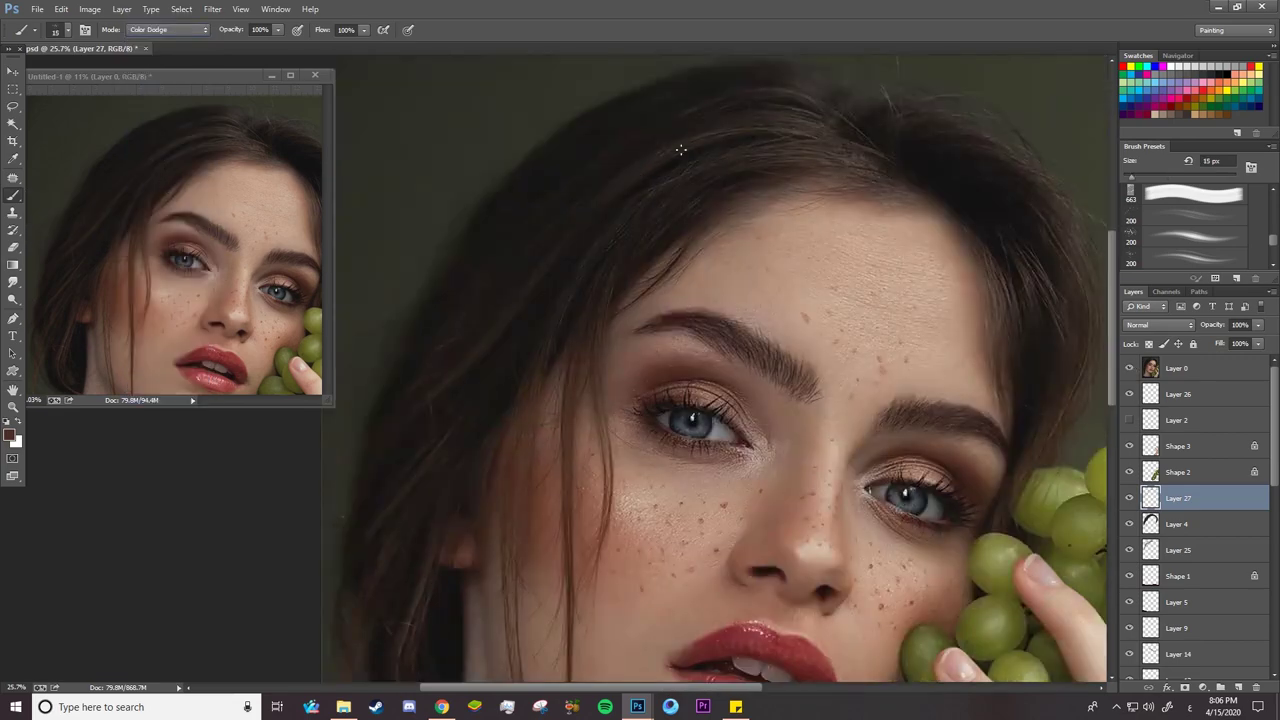
pyautogui.click(1129, 368)
# Choose a light greyish-pink brush colour and check the fine strands near the parting against Layer 0
pyautogui.click(10, 436)
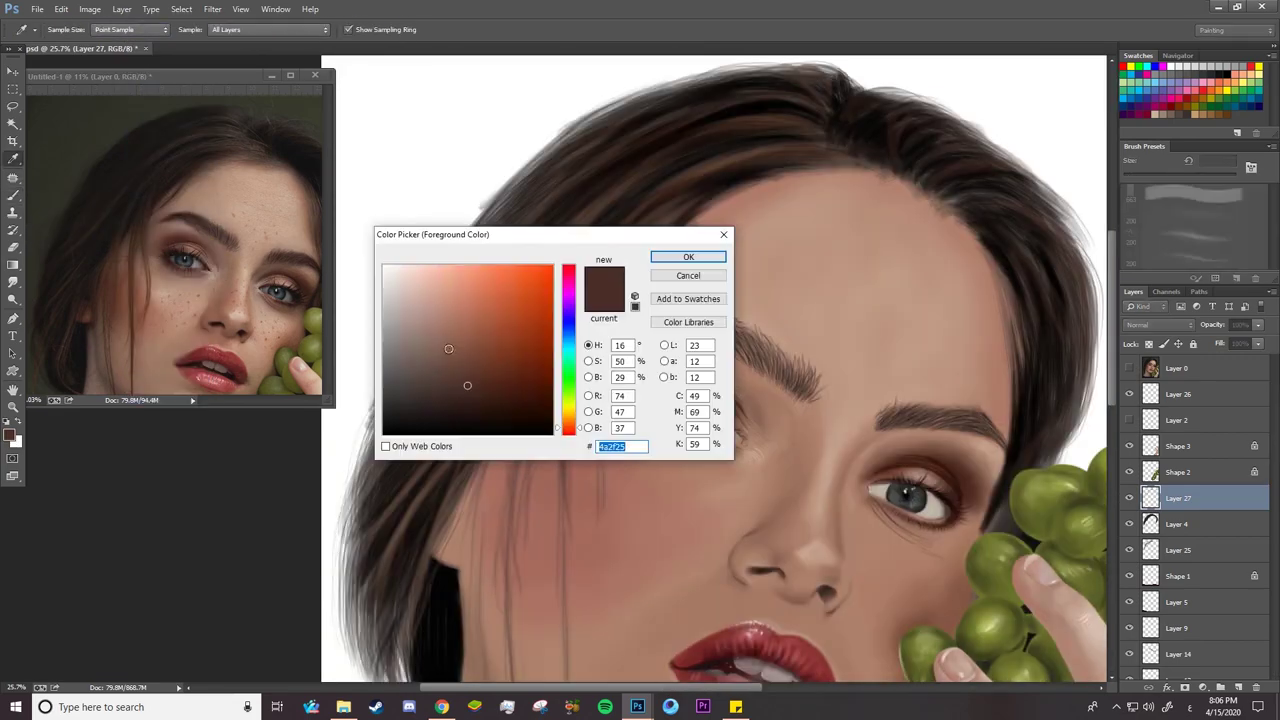
pyautogui.click(411, 326)
pyautogui.click(686, 258)
pyautogui.click(1129, 368)
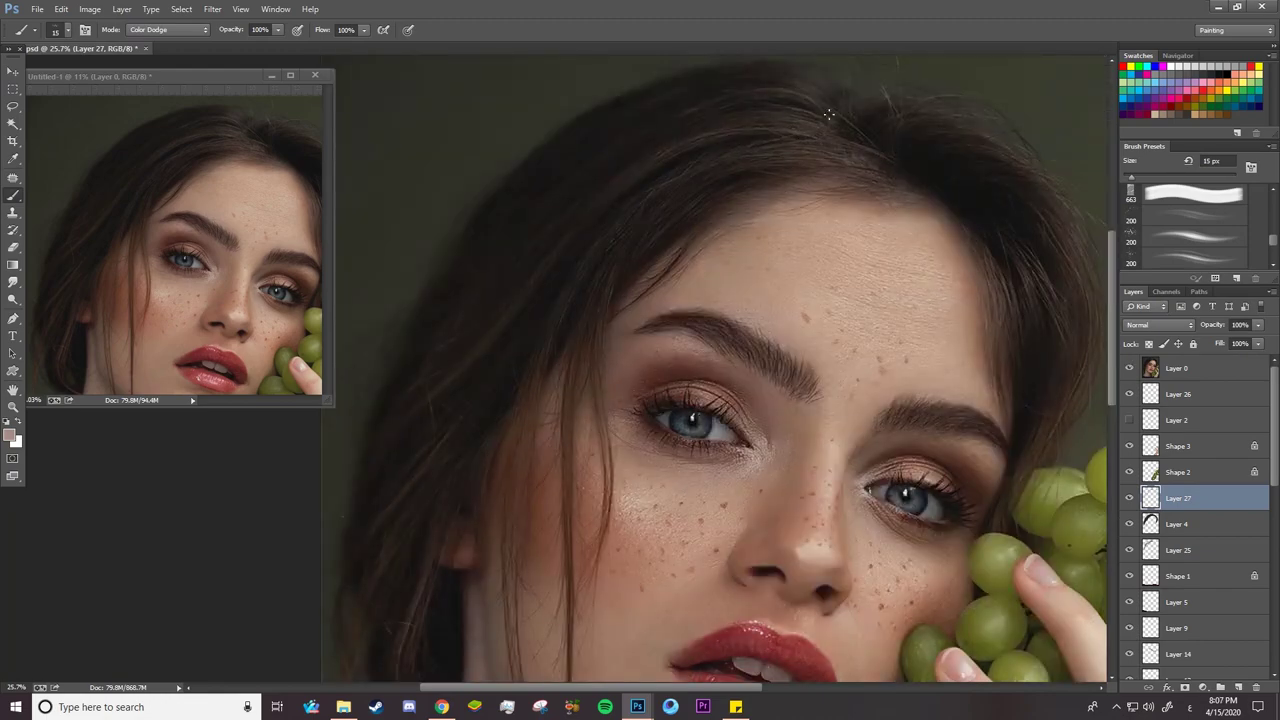
pyautogui.click(1129, 368)
pyautogui.click(1129, 368)
# Paint fine light flyaway strands across the hair on Layer 27 with a 24 px Color Dodge brush
pyautogui.rightClick(702, 114)
pyautogui.moveTo(771, 155); pyautogui.dragTo(777, 155)
pyautogui.click(656, 129)
pyautogui.click(1127, 368)
pyautogui.moveTo(494, 318); pyautogui.dragTo(442, 350)
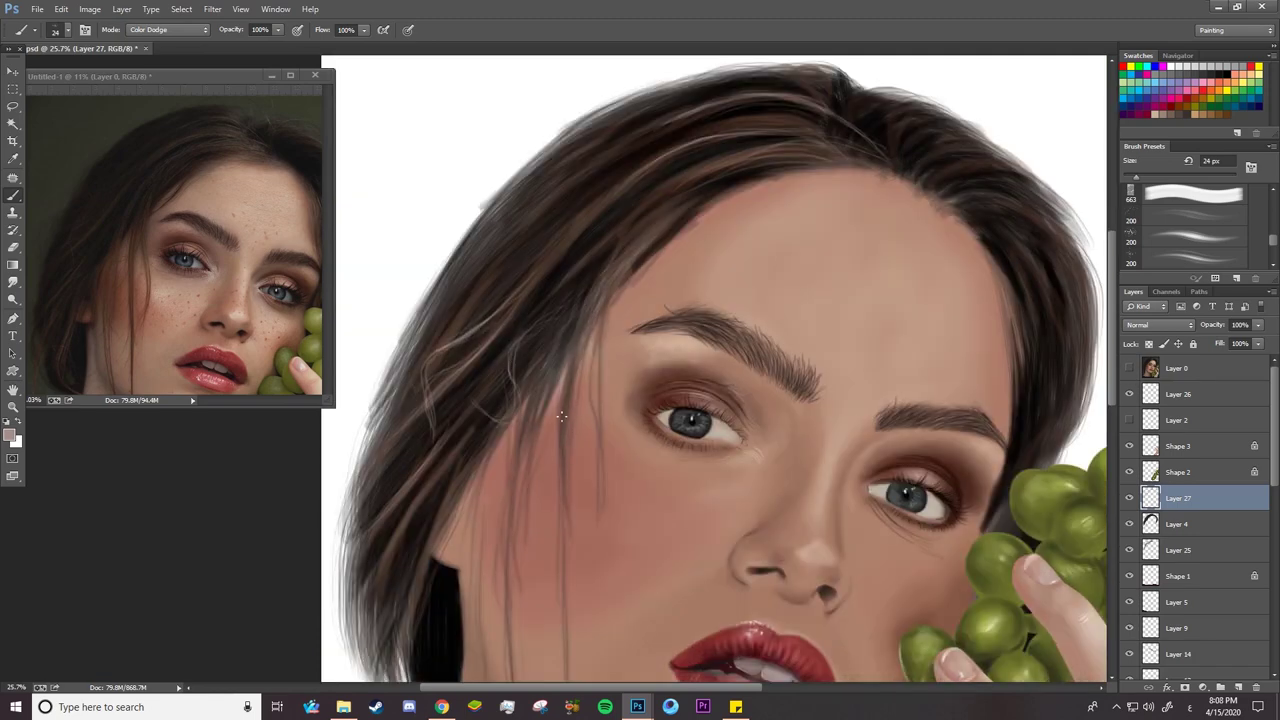
pyautogui.moveTo(673, 120)
pyautogui.mouseDown()
pyautogui.moveTo(504, 240)
pyautogui.moveTo(465, 295)
pyautogui.mouseUp()
pyautogui.moveTo(793, 122); pyautogui.dragTo(677, 147)
pyautogui.press('z')
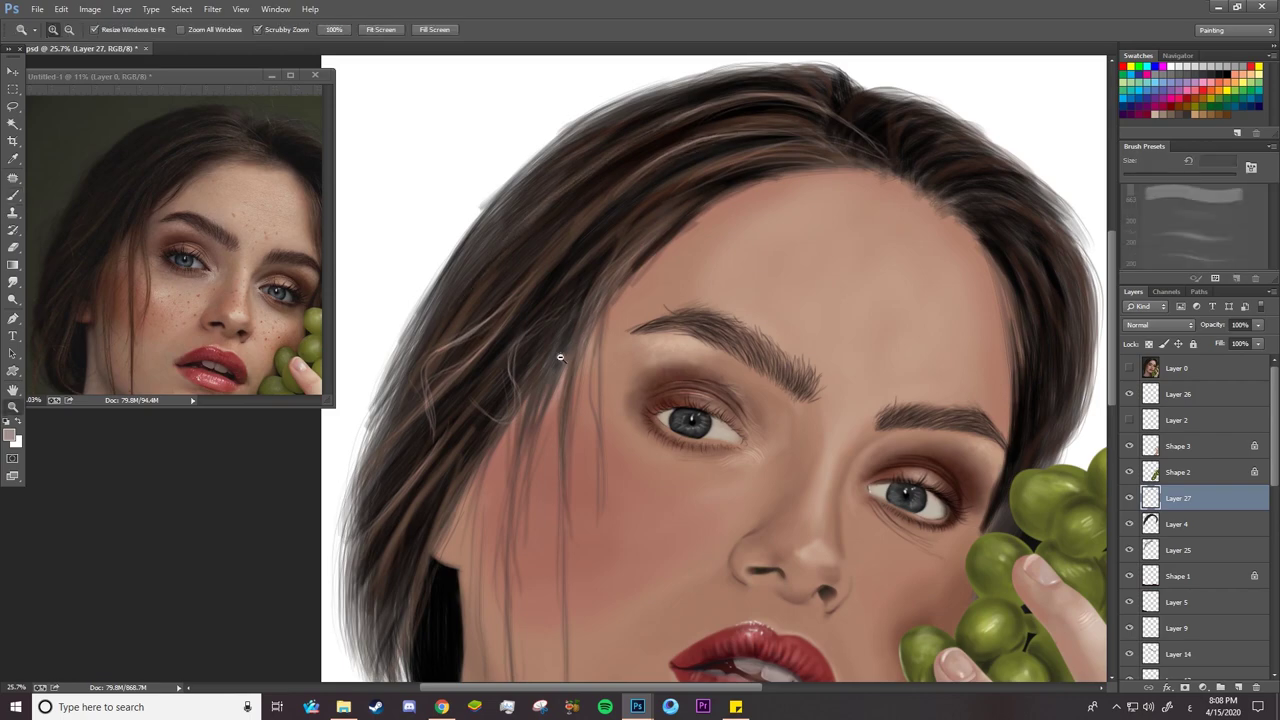
# Show Layer 0 over the painting around the parting and forehead hairline as a guide for the fine strands
pyautogui.moveTo(560, 357); pyautogui.dragTo(505, 360)
pyautogui.moveTo(852, 172); pyautogui.dragTo(1065, 155)
pyautogui.click(215, 190)
pyautogui.moveTo(200, 185); pyautogui.dragTo(295, 180)
pyautogui.click(870, 236)
pyautogui.press('b')
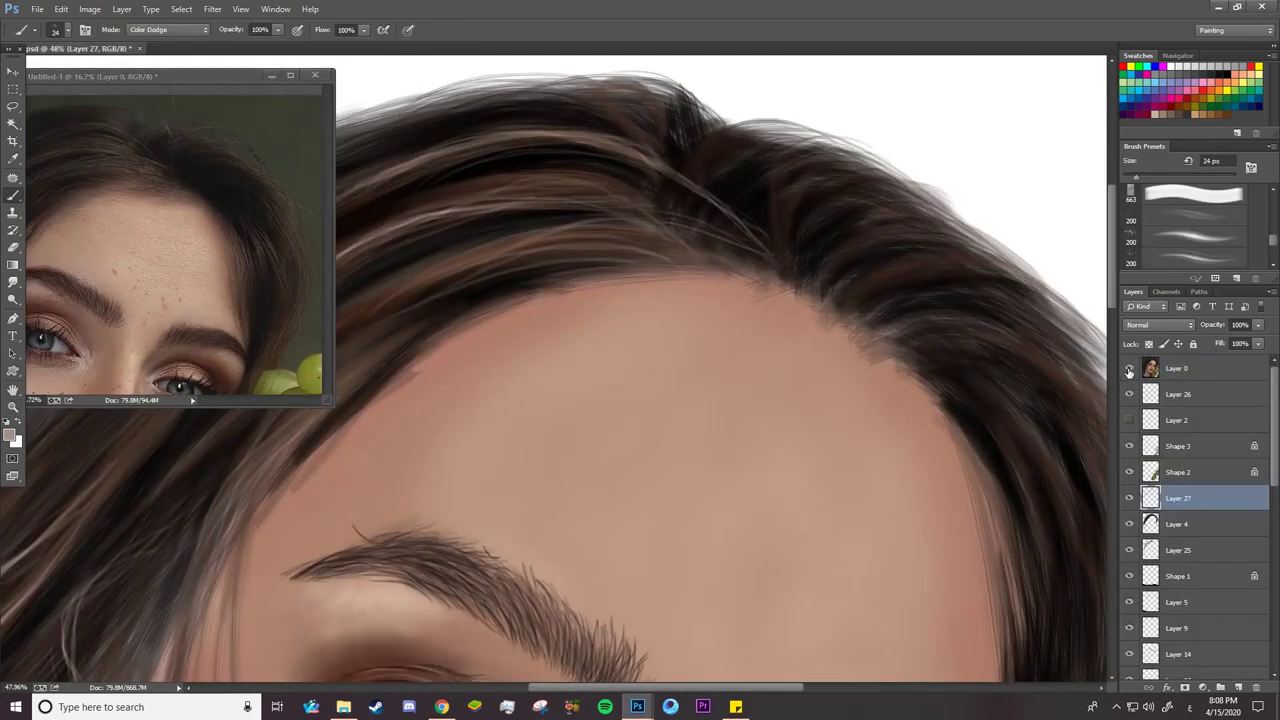
pyautogui.click(1129, 368)
# Switch the Brush to the soft round tip and reduce its size to about 11 px
pyautogui.rightClick(802, 235)
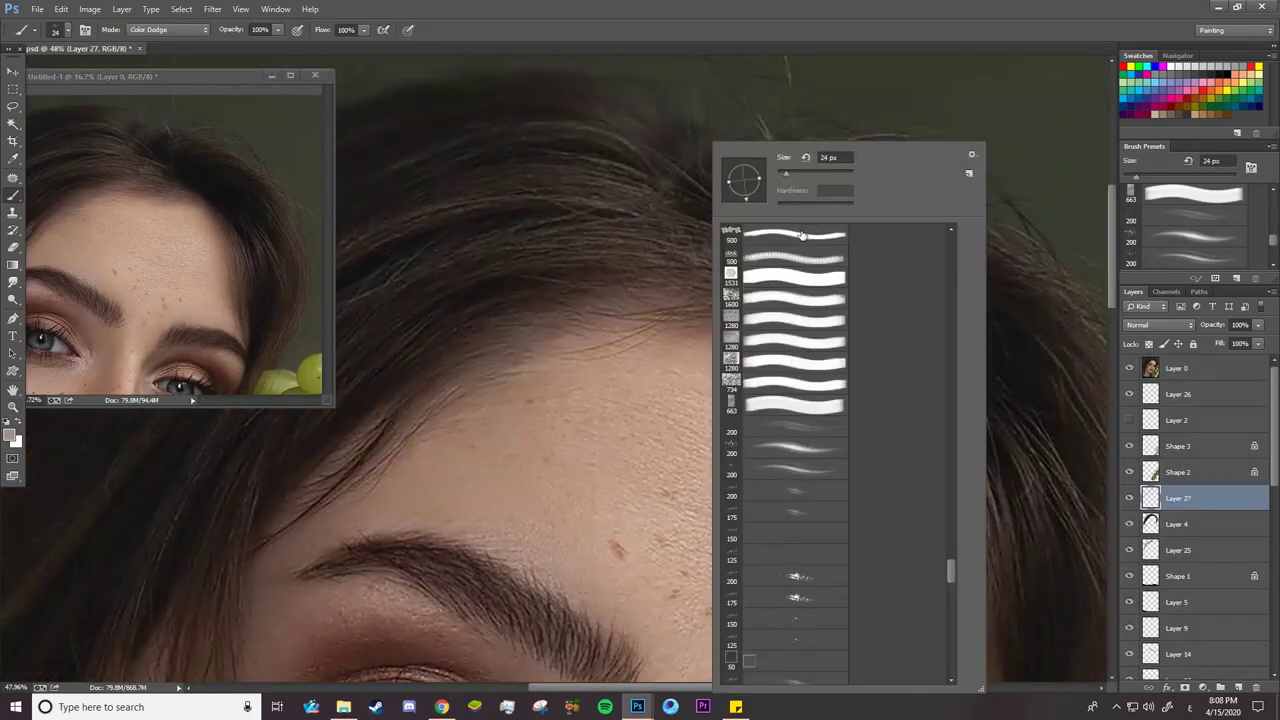
pyautogui.click(974, 156)
pyautogui.click(1030, 244)
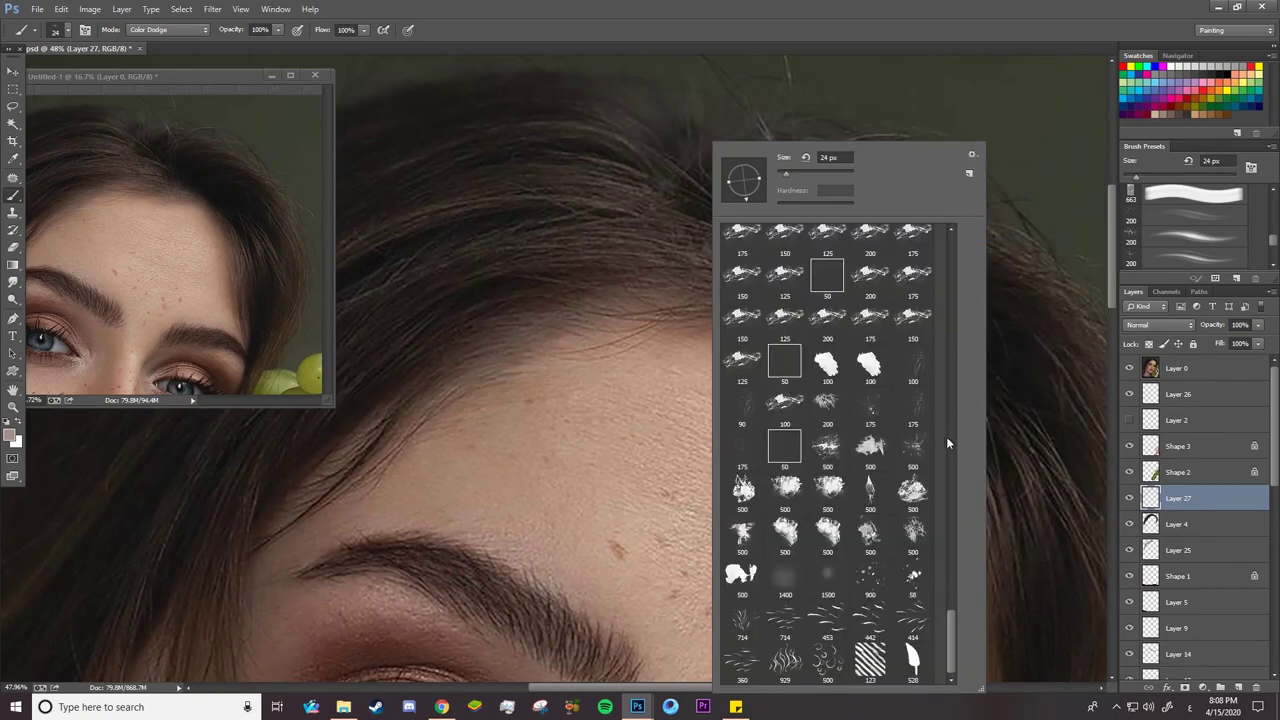
pyautogui.click(949, 424)
pyautogui.moveTo(951, 560); pyautogui.dragTo(952, 492)
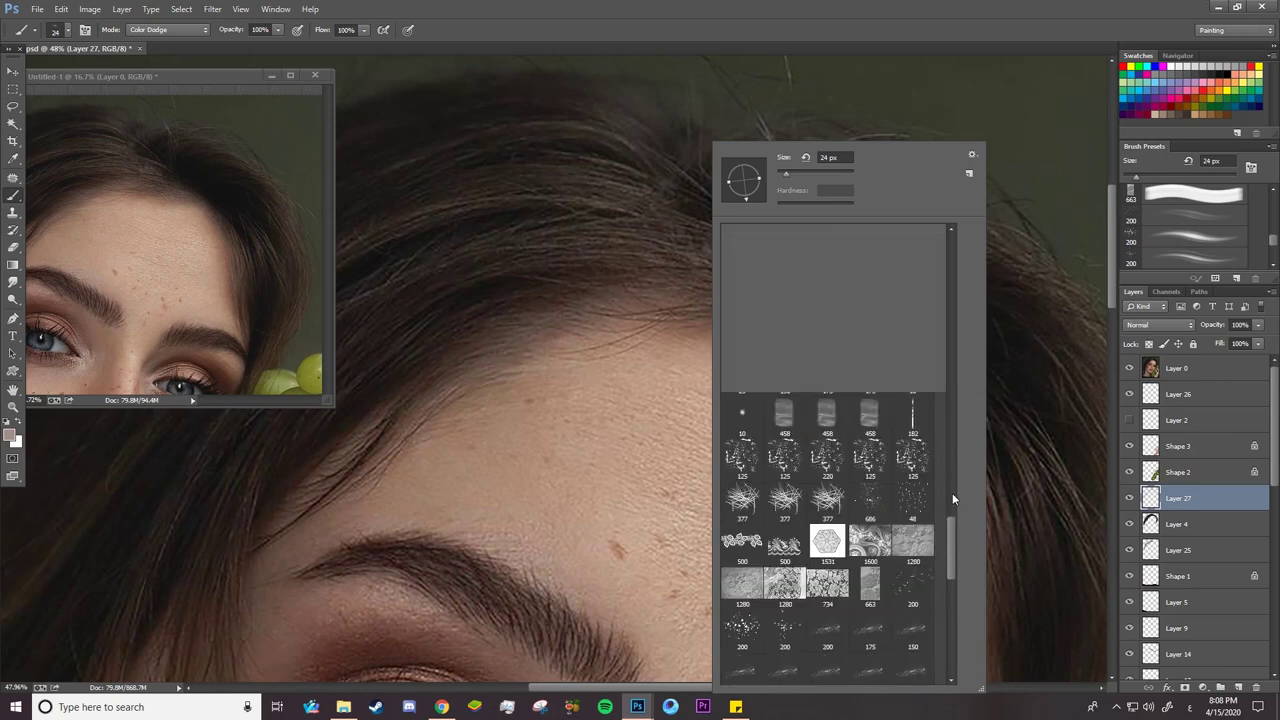
pyautogui.click(785, 560)
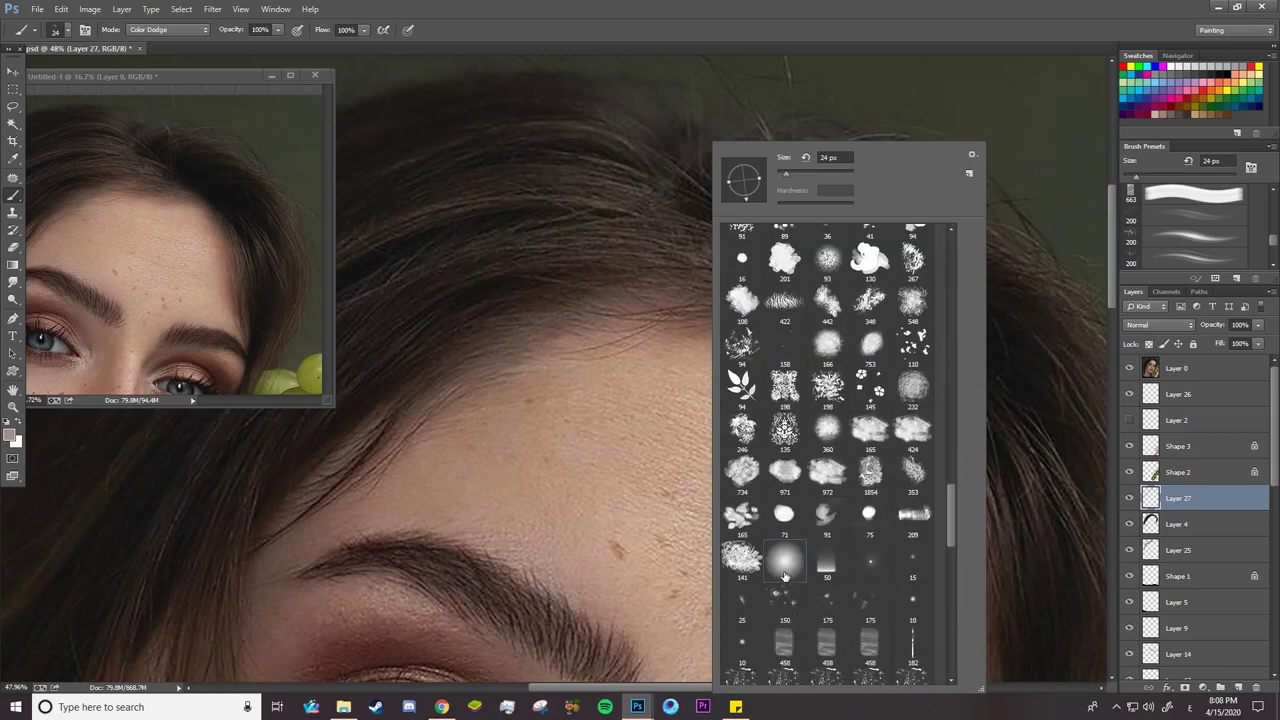
pyautogui.moveTo(786, 175); pyautogui.dragTo(782, 177)
pyautogui.click(689, 178)
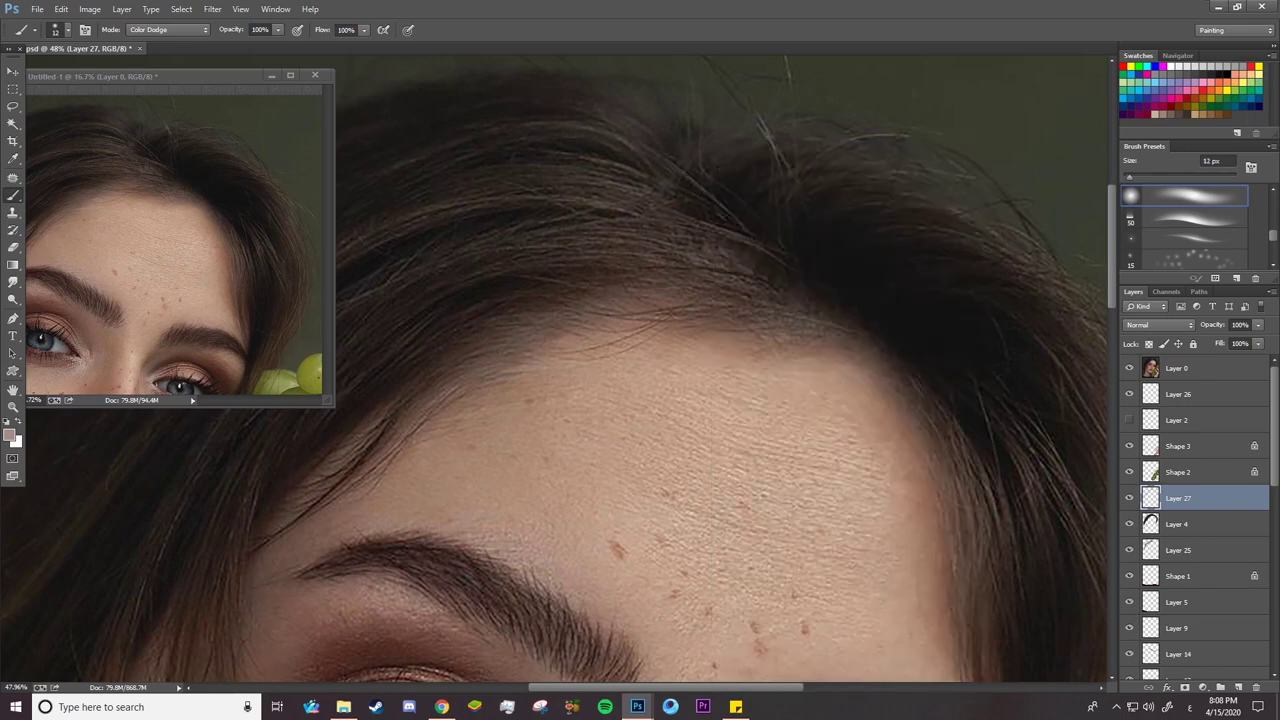
# Add a new layer above Layer 27, trace the light flyaway strands from Layer 0 with a 9 px Color Dodge brush, and hide Layer 0
pyautogui.hotkey('ctrl', 'shift', 'alt', 'n')
pyautogui.moveTo(885, 418); pyautogui.dragTo(485, 288)
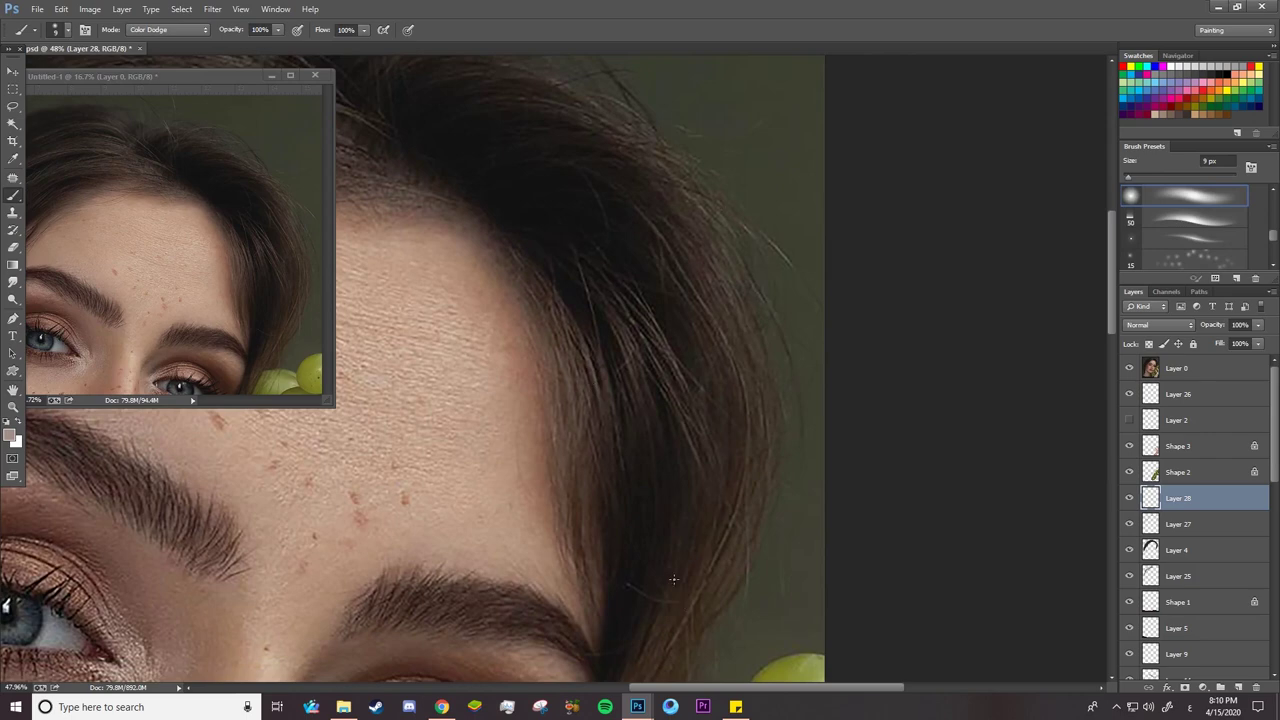
pyautogui.moveTo(673, 579); pyautogui.dragTo(827, 106)
pyautogui.click(1129, 368)
# Select Layer 25 and set the Brush to Normal mode with a dark hair colour sampled from the reference photo
pyautogui.press('z')
pyautogui.moveTo(774, 371); pyautogui.dragTo(760, 195)
pyautogui.click(1194, 575)
pyautogui.click(271, 218)
pyautogui.moveTo(259, 335); pyautogui.dragTo(296, 335)
pyautogui.click(13, 195)
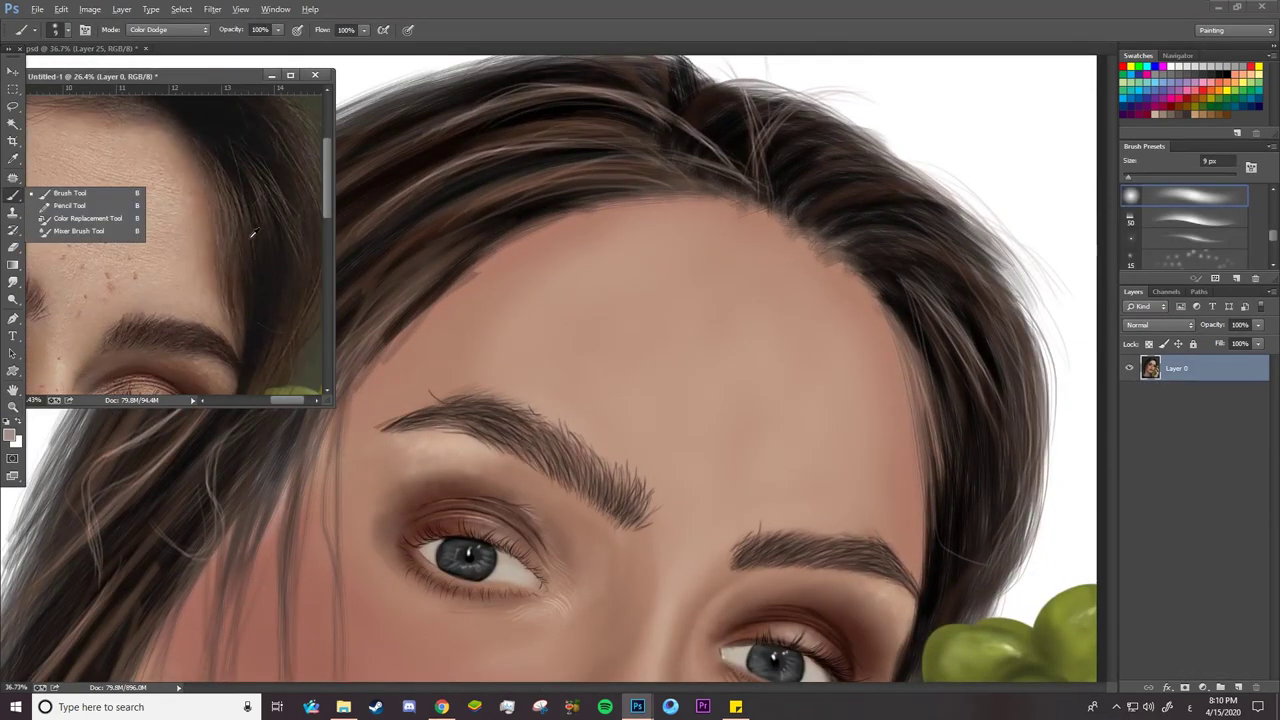
pyautogui.keyDown('alt'); pyautogui.click(252, 236); pyautogui.keyUp('alt')
pyautogui.click(168, 30)
pyautogui.click(166, 45)
pyautogui.click(1031, 397)
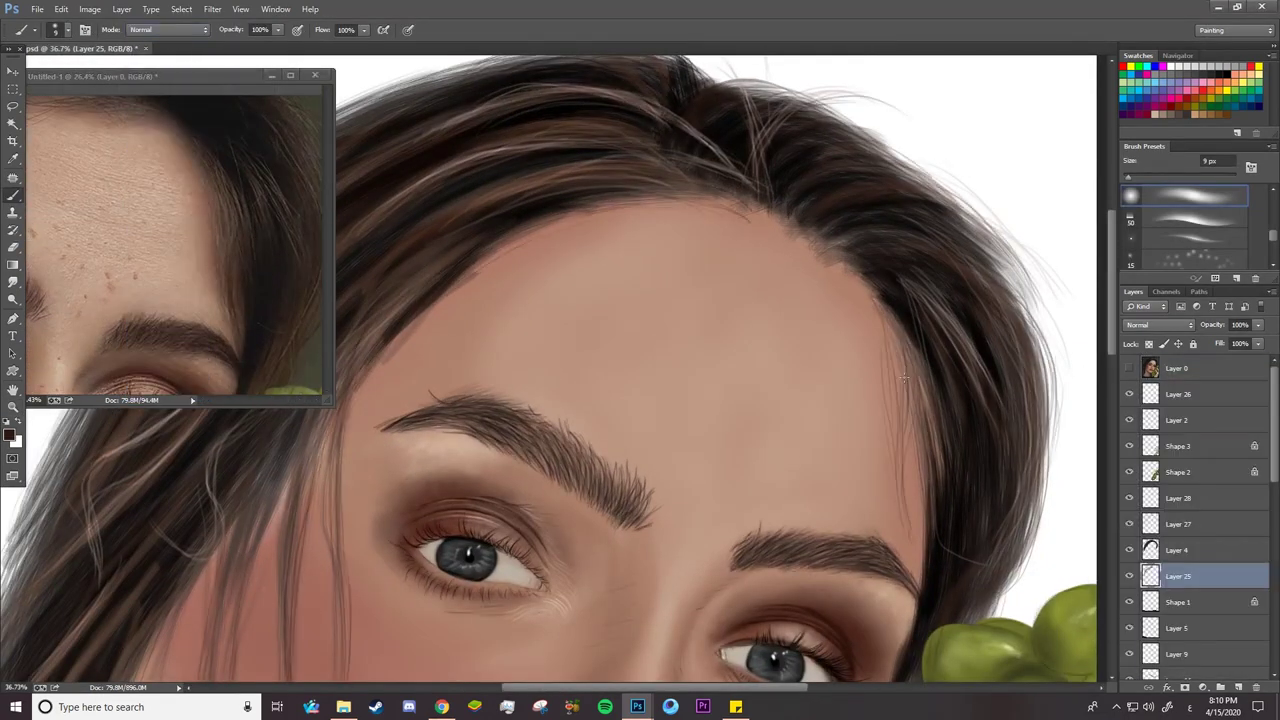
# Paint fine dark strands down the temple hairline on the grape side of the forehead with the 9 px brush on Layer 25
pyautogui.moveTo(884, 338)
pyautogui.mouseDown()
pyautogui.moveTo(900, 450)
pyautogui.moveTo(886, 426)
pyautogui.mouseUp()
pyautogui.moveTo(868, 298)
pyautogui.mouseDown()
pyautogui.moveTo(905, 393)
pyautogui.moveTo(887, 329)
pyautogui.moveTo(915, 385)
pyautogui.moveTo(878, 314)
pyautogui.moveTo(909, 405)
pyautogui.moveTo(862, 304)
pyautogui.mouseUp()
pyautogui.moveTo(915, 415); pyautogui.dragTo(925, 495)
pyautogui.moveTo(887, 400); pyautogui.dragTo(922, 556)
pyautogui.moveTo(897, 426); pyautogui.dragTo(922, 544)
pyautogui.moveTo(897, 482); pyautogui.dragTo(922, 570)
pyautogui.moveTo(898, 512); pyautogui.dragTo(919, 574)
pyautogui.moveTo(890, 467); pyautogui.dragTo(917, 558)
pyautogui.moveTo(920, 458); pyautogui.dragTo(906, 522)
pyautogui.moveTo(910, 432)
pyautogui.mouseDown()
pyautogui.moveTo(920, 526)
pyautogui.moveTo(902, 494)
pyautogui.mouseUp()
pyautogui.moveTo(893, 398); pyautogui.dragTo(918, 544)
pyautogui.moveTo(852, 274); pyautogui.dragTo(876, 316)
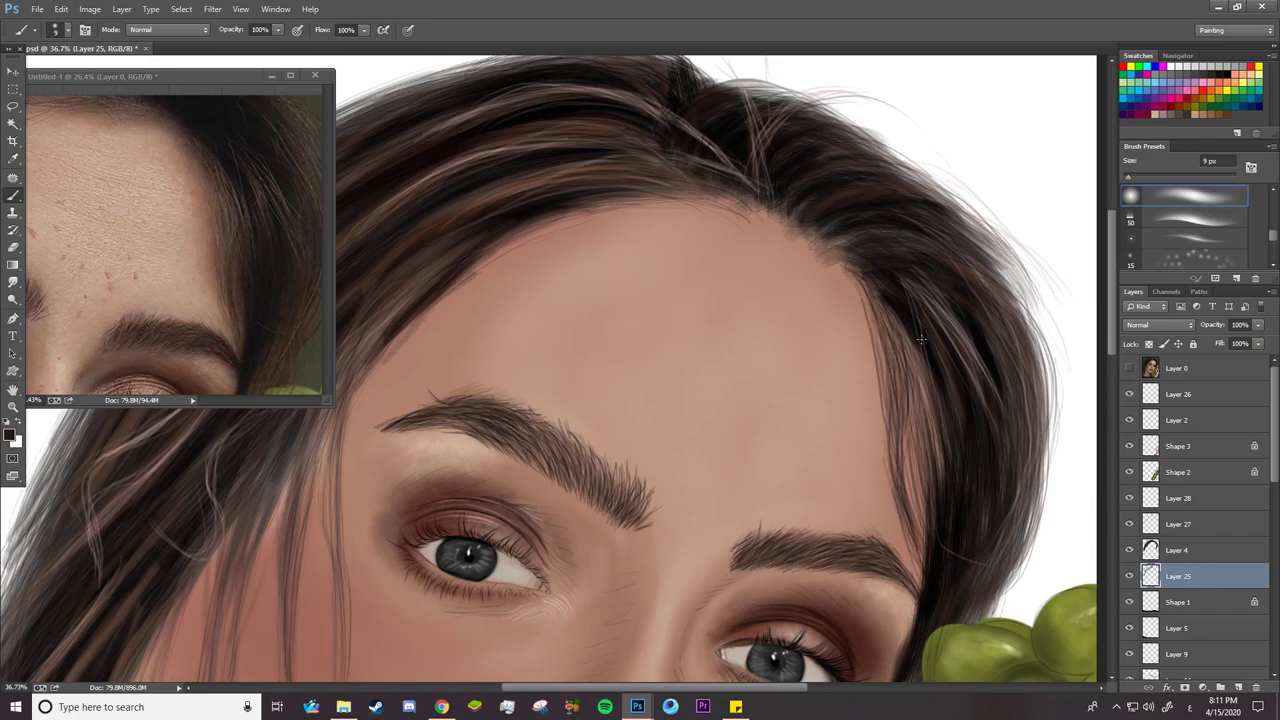
# Compare the upper forehead hairline with Layer 0 and add fine dark strands below the parting on Layer 25
pyautogui.press('space')
pyautogui.moveTo(633, 268); pyautogui.dragTo(743, 377)
pyautogui.moveTo(172, 213); pyautogui.dragTo(263, 331)
pyautogui.click(857, 325)
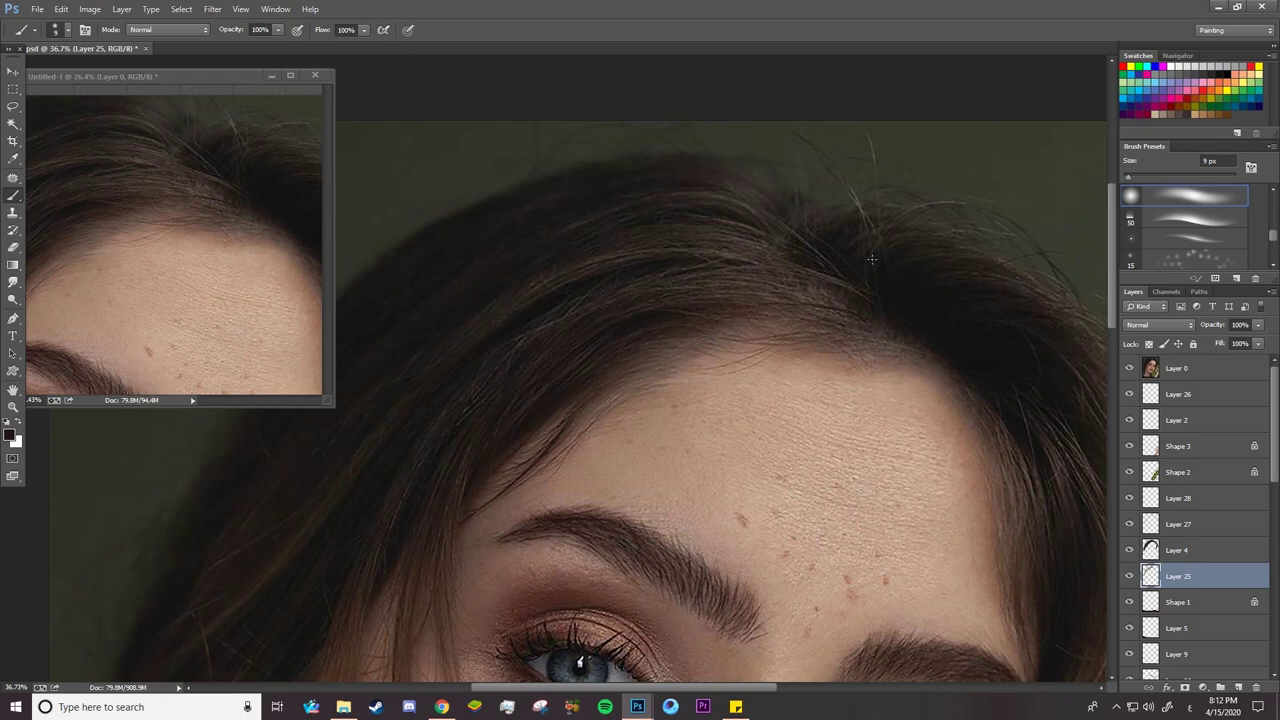
pyautogui.click(1129, 368)
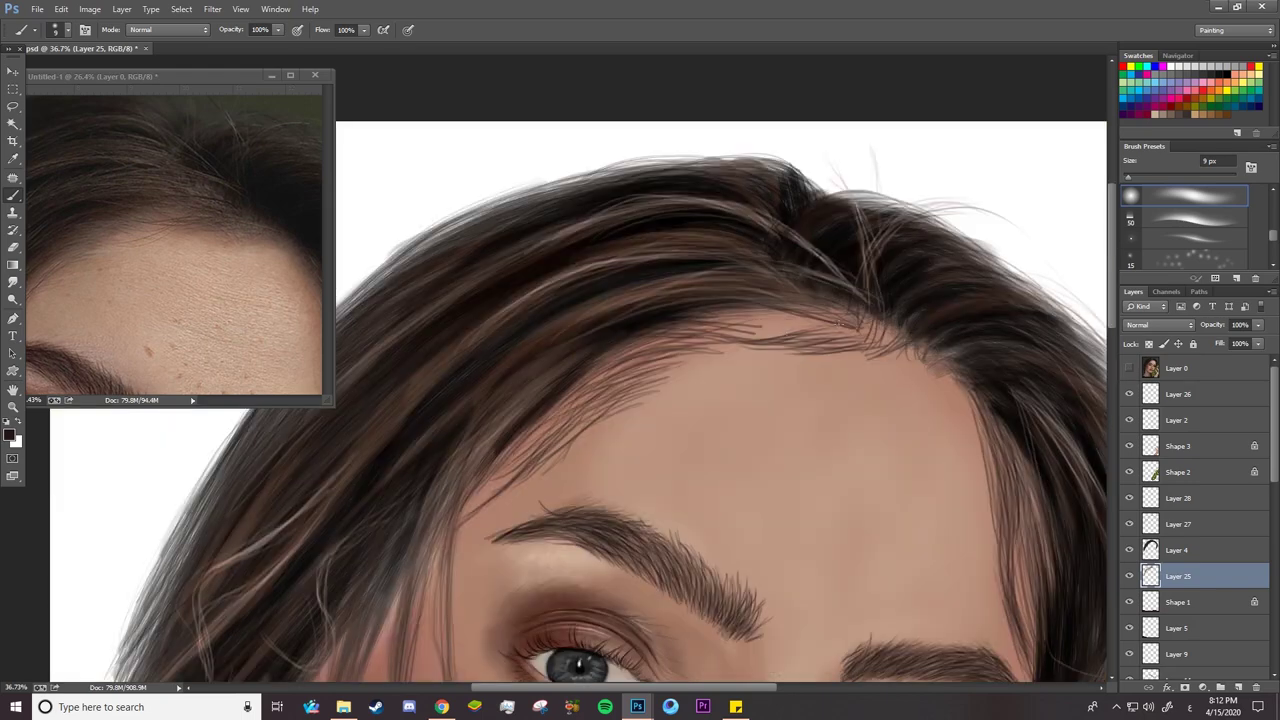
pyautogui.moveTo(841, 322); pyautogui.dragTo(798, 339)
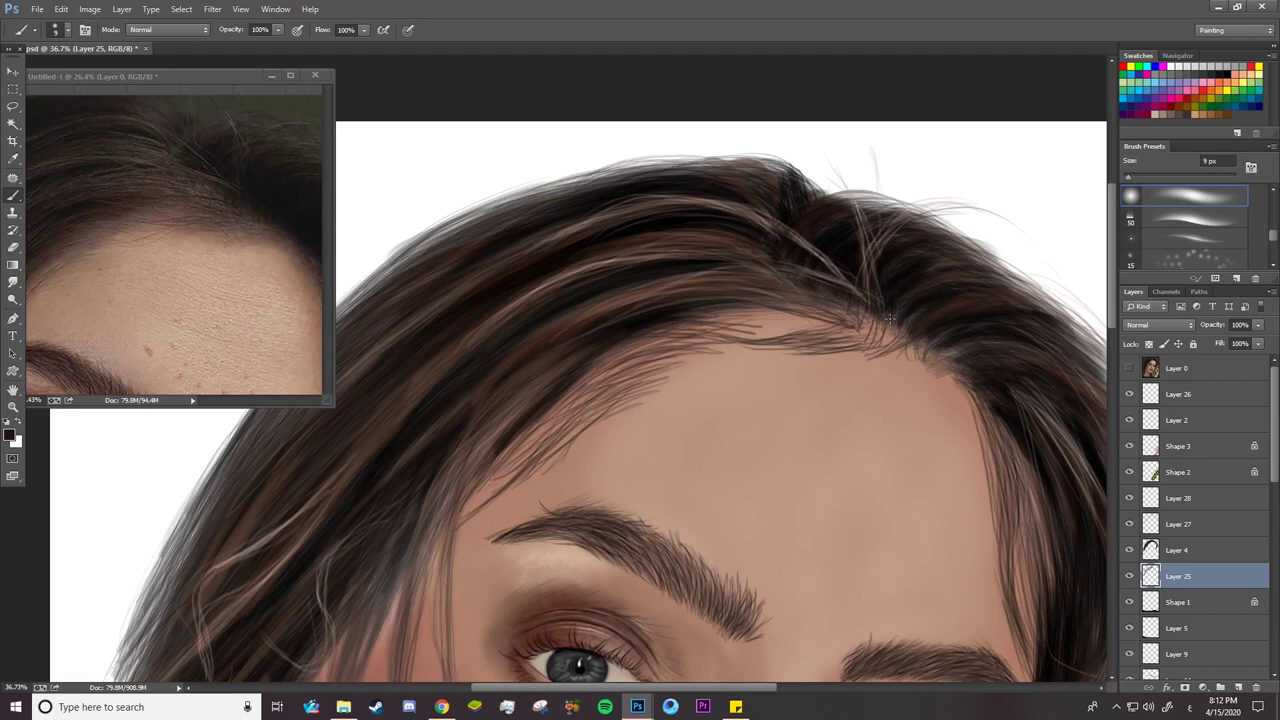
# Enlarge the Brush to 41 px and thicken the dark hair roots across the upper forehead hairline on Layer 25
pyautogui.rightClick(897, 301)
pyautogui.moveTo(960, 174); pyautogui.dragTo(977, 174)
pyautogui.moveTo(877, 320)
pyautogui.mouseDown()
pyautogui.moveTo(893, 344)
pyautogui.moveTo(868, 345)
pyautogui.mouseUp()
pyautogui.moveTo(884, 282)
pyautogui.mouseDown()
pyautogui.moveTo(880, 352)
pyautogui.moveTo(956, 361)
pyautogui.moveTo(973, 390)
pyautogui.mouseUp()
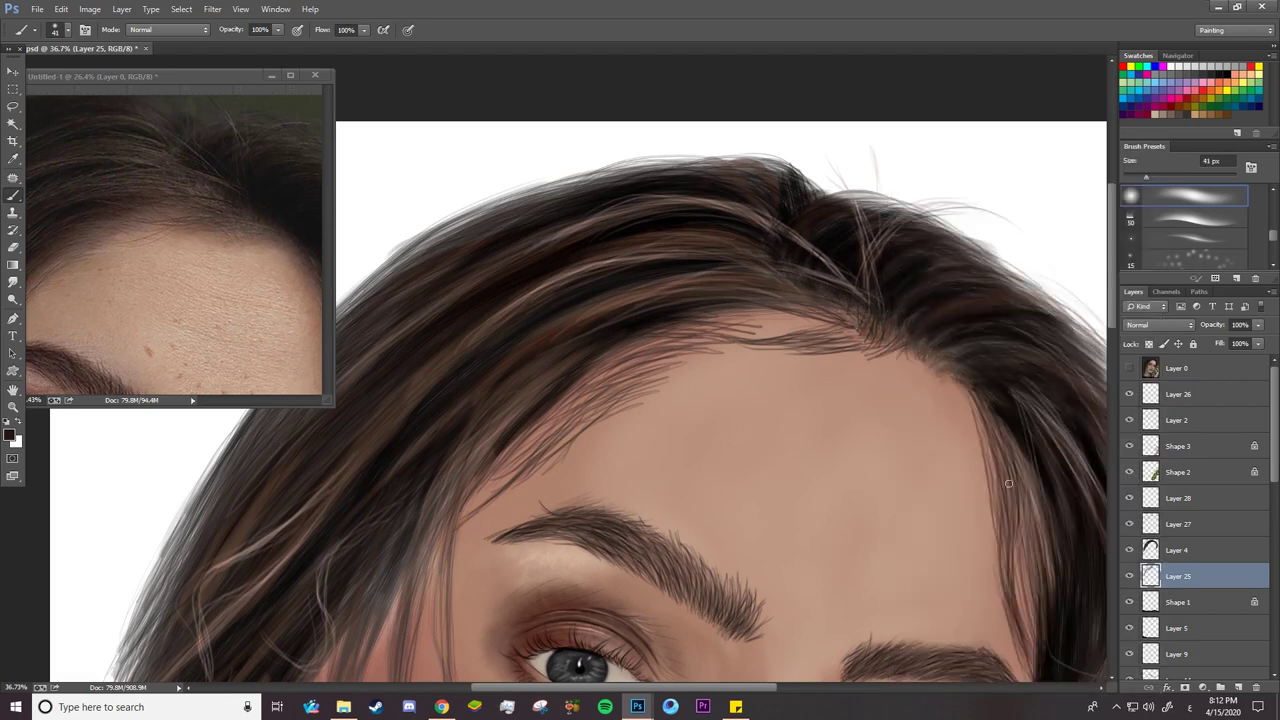
pyautogui.moveTo(790, 322)
pyautogui.mouseDown()
pyautogui.moveTo(749, 325)
pyautogui.moveTo(810, 316)
pyautogui.moveTo(845, 338)
pyautogui.moveTo(860, 318)
pyautogui.moveTo(890, 344)
pyautogui.moveTo(822, 346)
pyautogui.moveTo(745, 322)
pyautogui.mouseUp()
pyautogui.moveTo(826, 328); pyautogui.dragTo(704, 316)
pyautogui.moveTo(601, 400); pyautogui.dragTo(749, 320)
# Fill in the hairline above the ear-side eyebrow with 41 px dark strokes and smudge the strands at 22% strength
pyautogui.moveTo(143, 276); pyautogui.dragTo(234, 249)
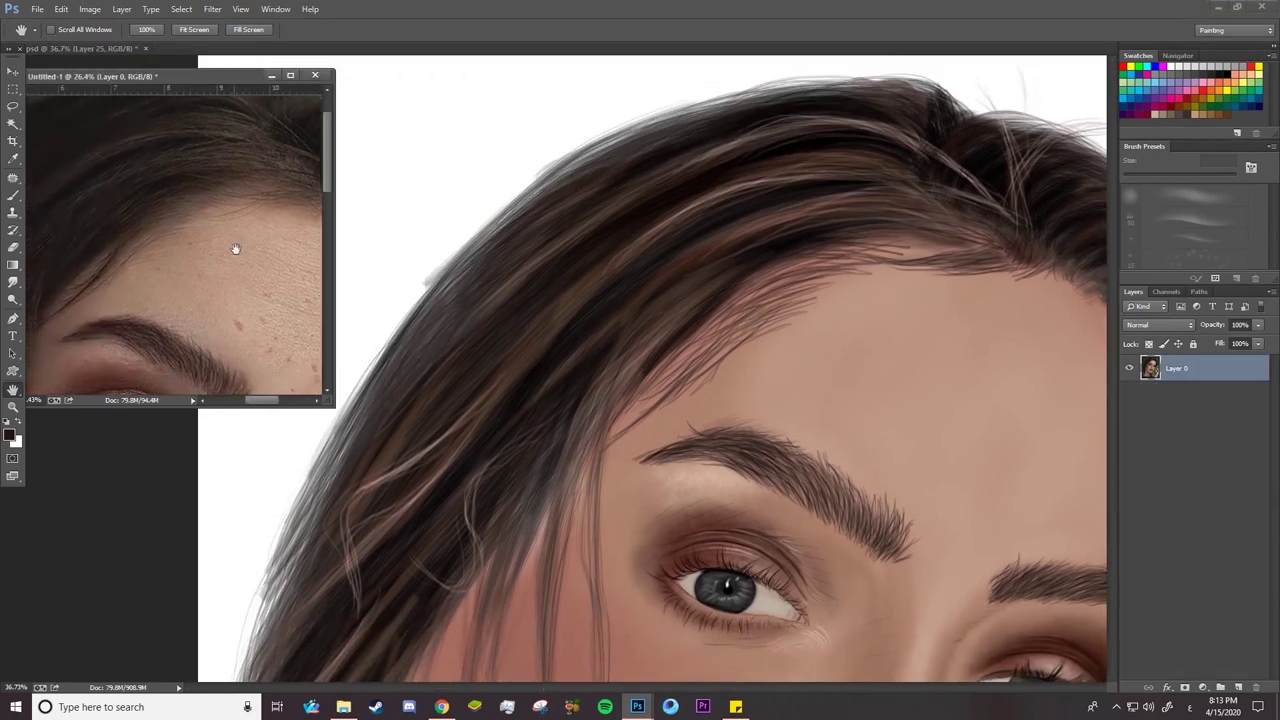
pyautogui.click(790, 282)
pyautogui.moveTo(716, 303); pyautogui.dragTo(920, 243)
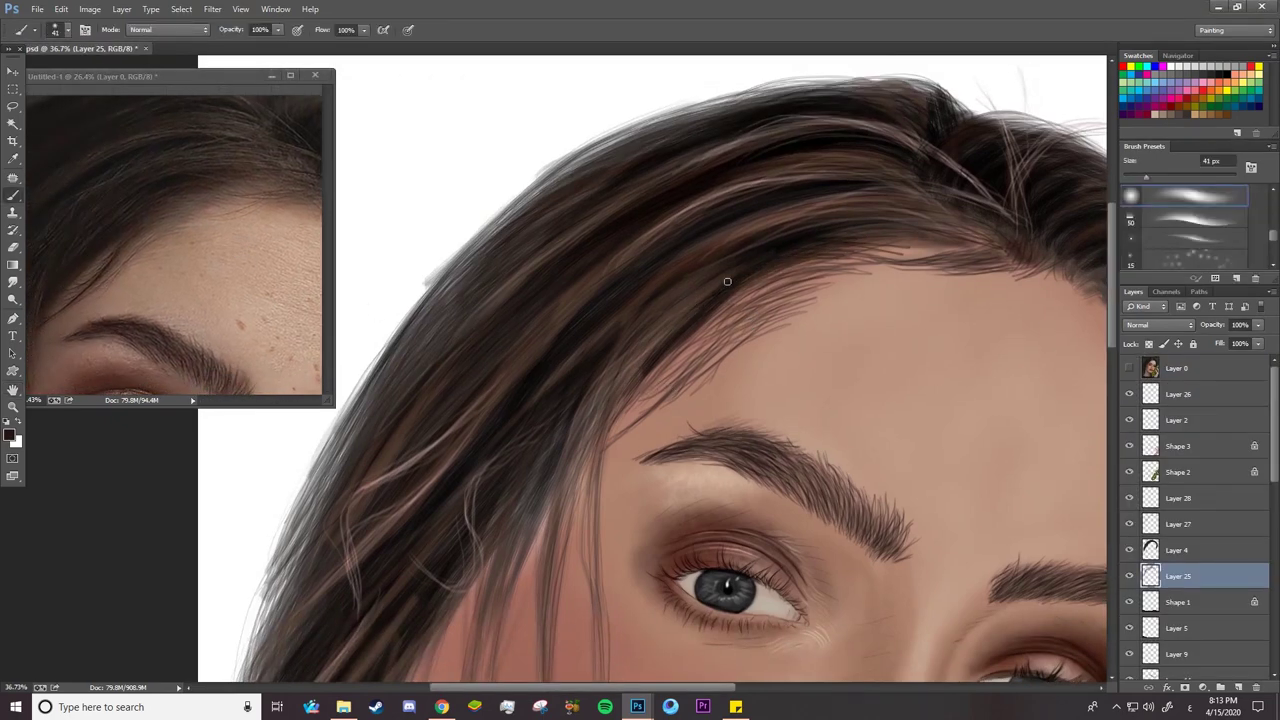
pyautogui.moveTo(784, 279); pyautogui.dragTo(696, 330)
pyautogui.moveTo(776, 306); pyautogui.dragTo(724, 343)
pyautogui.moveTo(826, 272); pyautogui.dragTo(732, 326)
pyautogui.moveTo(782, 321); pyautogui.dragTo(608, 426)
pyautogui.press('r')
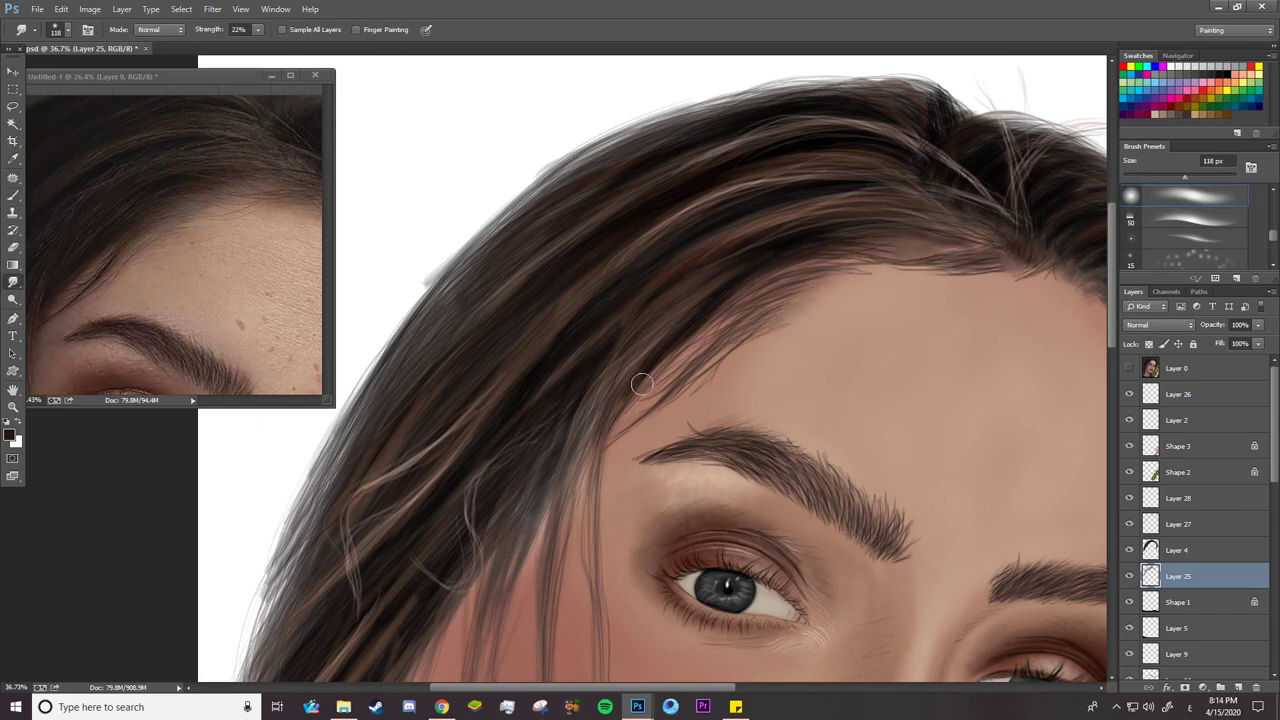
pyautogui.moveTo(643, 384); pyautogui.dragTo(728, 315)
# Paint dark strands from the ear-side temple beside the eyebrow up along the forehead hairline with the 41 px brush
pyautogui.click(204, 292)
pyautogui.moveTo(203, 291); pyautogui.dragTo(293, 236)
pyautogui.press('b')
pyautogui.moveTo(684, 376)
pyautogui.mouseDown()
pyautogui.moveTo(675, 484)
pyautogui.moveTo(643, 486)
pyautogui.mouseUp()
pyautogui.moveTo(636, 450); pyautogui.dragTo(618, 512)
pyautogui.moveTo(641, 410); pyautogui.dragTo(625, 489)
pyautogui.moveTo(664, 410); pyautogui.dragTo(632, 498)
pyautogui.moveTo(679, 375); pyautogui.dragTo(657, 421)
pyautogui.moveTo(804, 248); pyautogui.dragTo(706, 349)
pyautogui.moveTo(912, 196); pyautogui.dragTo(824, 237)
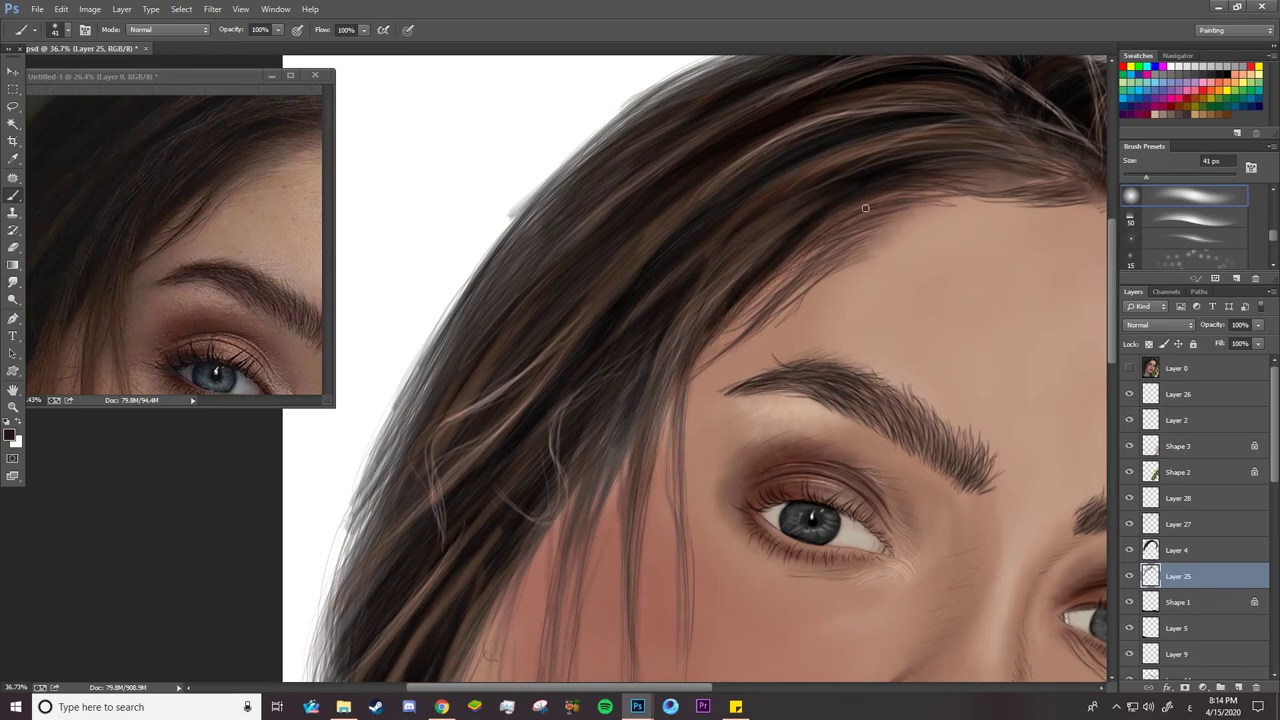
pyautogui.moveTo(950, 190); pyautogui.dragTo(852, 211)
pyautogui.moveTo(1004, 163); pyautogui.dragTo(957, 170)
# Enlarge the Brush to 62 px and darken the hair along the temple and upper forehead hairline on Layer 4
pyautogui.press('z')
pyautogui.moveTo(590, 331)
pyautogui.mouseDown()
pyautogui.moveTo(546, 337)
pyautogui.moveTo(443, 289)
pyautogui.mouseUp()
pyautogui.moveTo(295, 180); pyautogui.dragTo(263, 171)
pyautogui.moveTo(760, 262); pyautogui.dragTo(791, 265)
pyautogui.press('b')
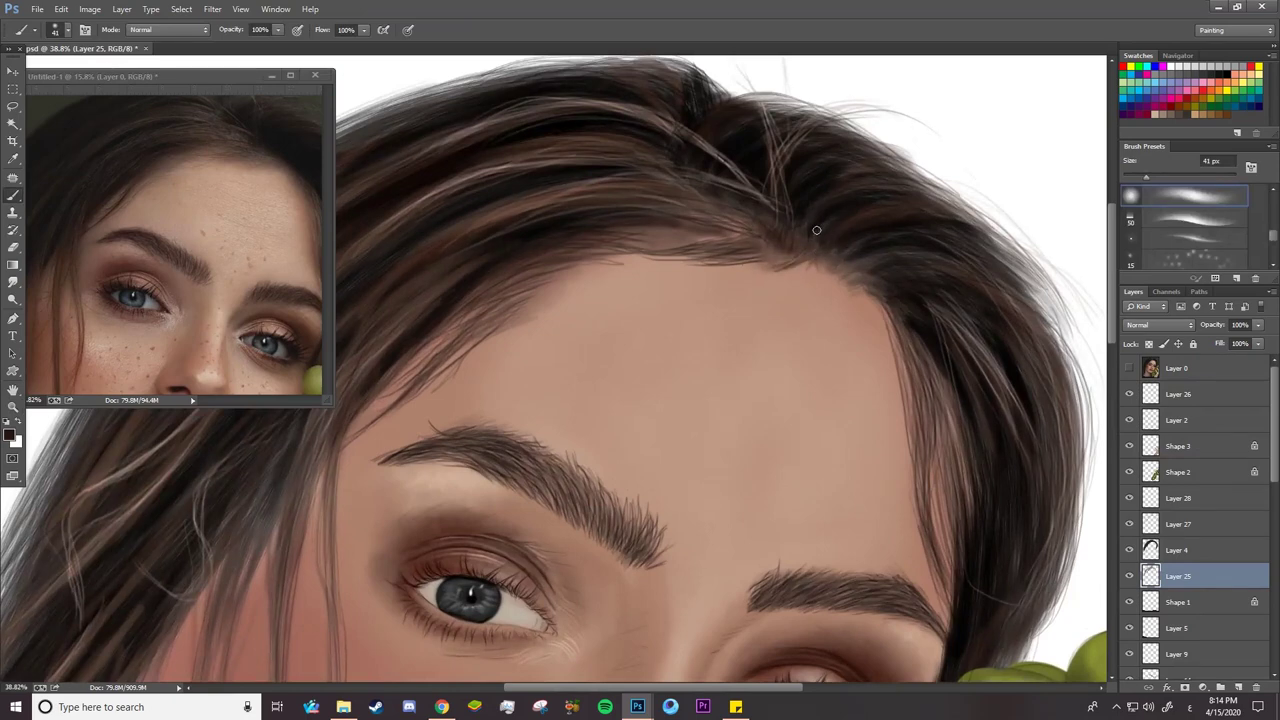
pyautogui.rightClick(819, 195)
pyautogui.moveTo(911, 174); pyautogui.dragTo(919, 174)
pyautogui.click(1172, 550)
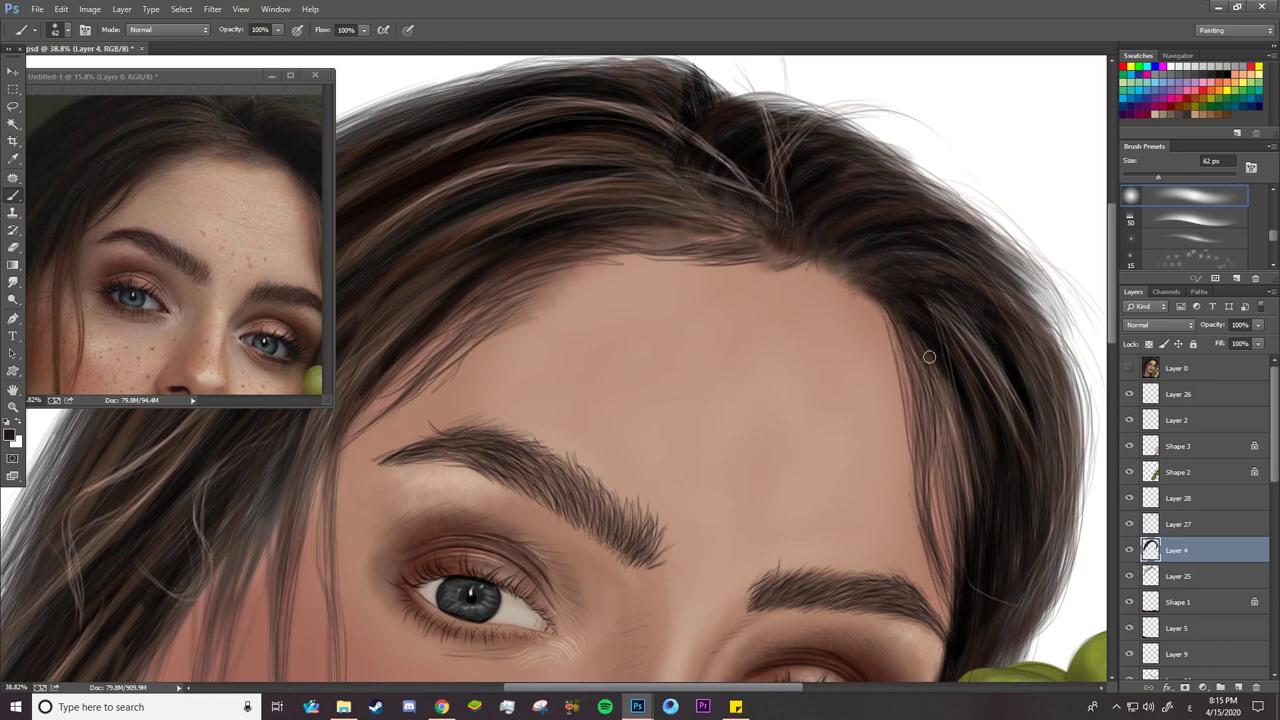
pyautogui.moveTo(936, 370); pyautogui.dragTo(953, 418)
pyautogui.moveTo(706, 212); pyautogui.dragTo(760, 230)
pyautogui.moveTo(658, 233)
pyautogui.mouseDown()
pyautogui.moveTo(731, 241)
pyautogui.moveTo(744, 227)
pyautogui.moveTo(789, 260)
pyautogui.mouseUp()
# Select Layer 3, set the Brush to 121 px, and paint a soft dark shadow on the skin along the grape-side hairline
pyautogui.moveTo(1274, 420); pyautogui.dragTo(1274, 597)
pyautogui.click(1190, 611)
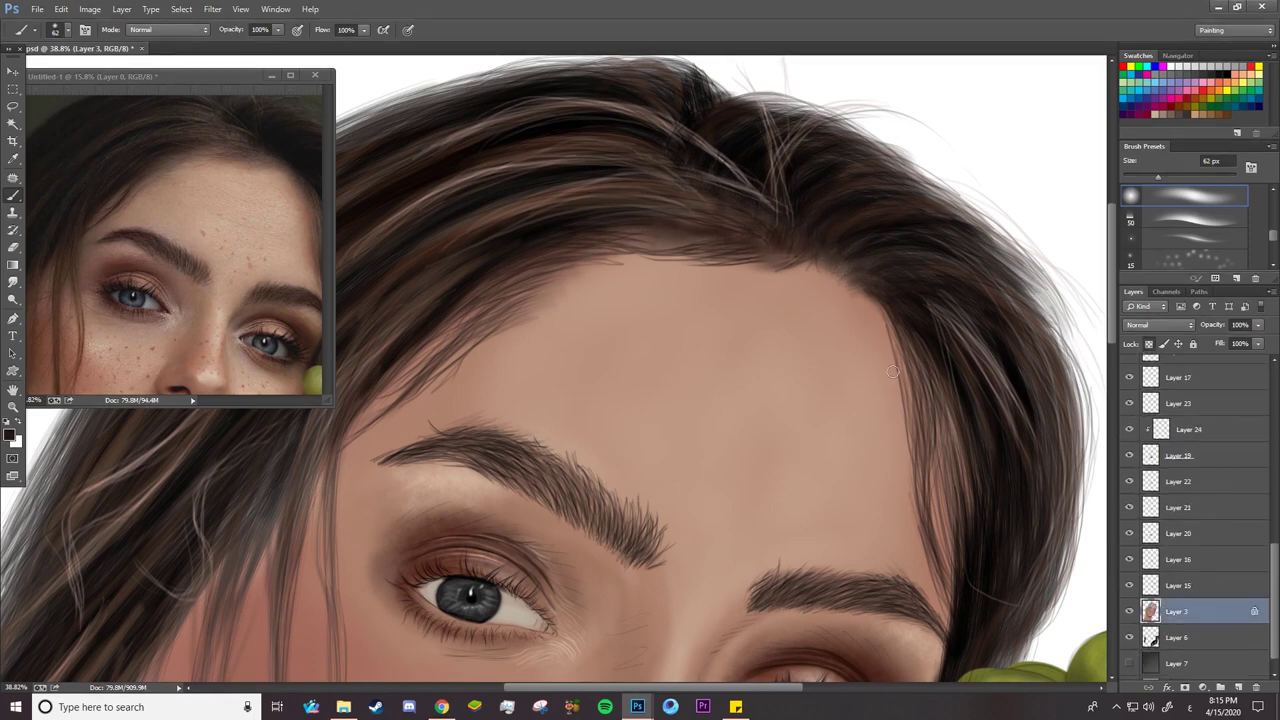
pyautogui.rightClick(893, 372)
pyautogui.moveTo(1000, 168); pyautogui.dragTo(1033, 168)
pyautogui.click(859, 293)
pyautogui.moveTo(833, 282); pyautogui.dragTo(915, 437)
pyautogui.moveTo(797, 272); pyautogui.dragTo(900, 368)
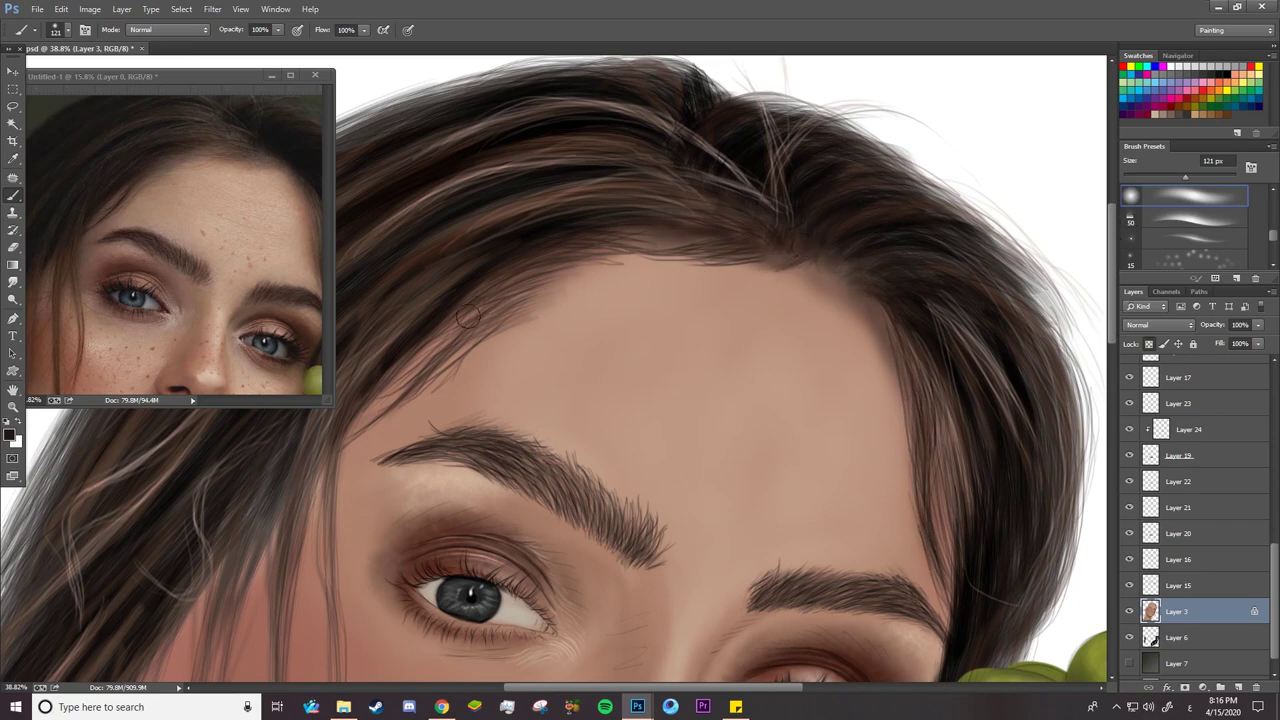
pyautogui.moveTo(890, 322); pyautogui.dragTo(930, 590)
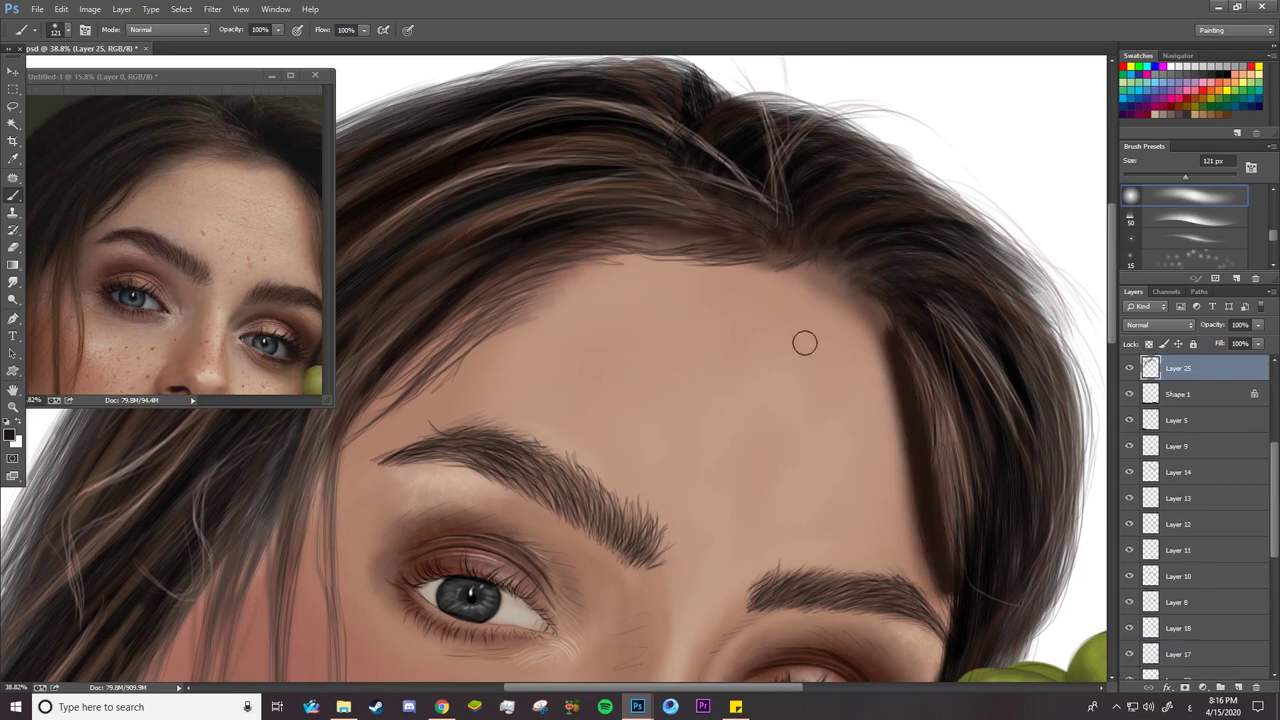
# Shade the skin directly under the upper forehead hairline on Layer 3 with the 121 px brush
pyautogui.press('z')
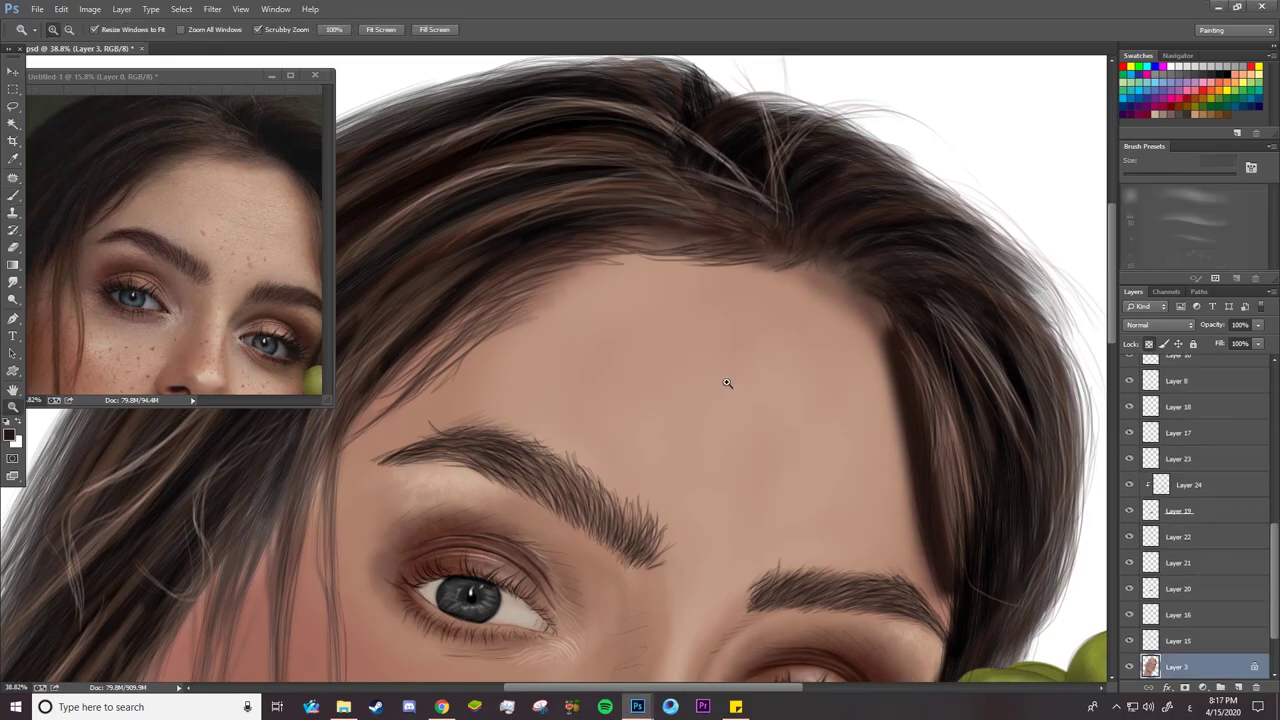
pyautogui.click(729, 381)
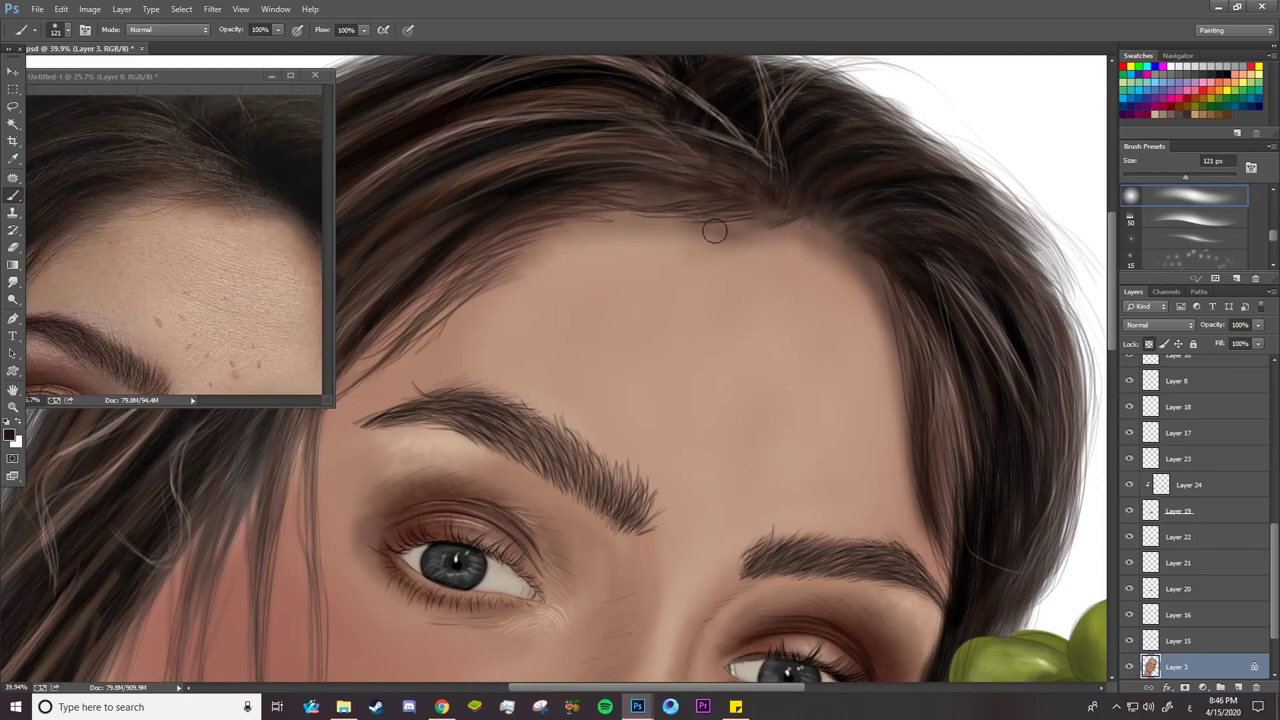
pyautogui.moveTo(715, 231)
pyautogui.mouseDown()
pyautogui.moveTo(807, 230)
pyautogui.moveTo(822, 250)
pyautogui.mouseUp()
pyautogui.moveTo(630, 224)
pyautogui.mouseDown()
pyautogui.moveTo(518, 262)
pyautogui.moveTo(664, 234)
pyautogui.mouseUp()
# Enlarge the Brush to 384 px and softly shade the grape-side edge of the forehead on Layer 3
pyautogui.press('z')
pyautogui.rightClick(791, 243)
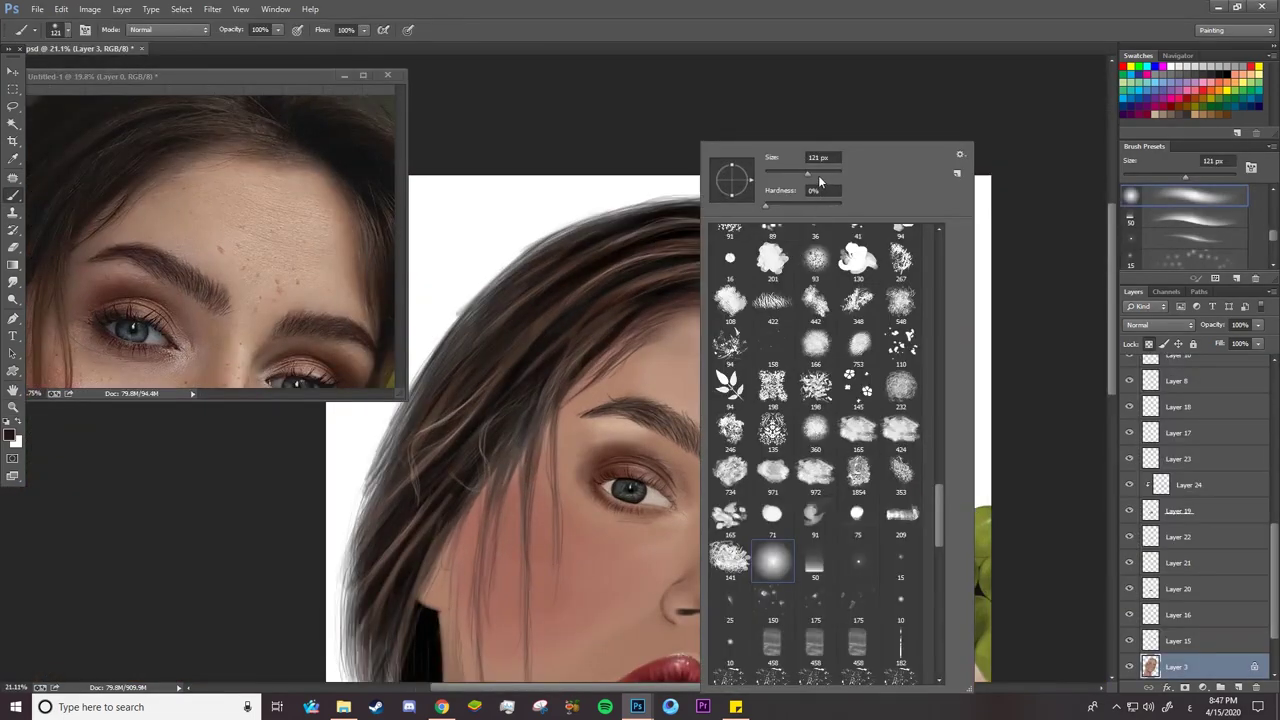
pyautogui.click(818, 174)
pyautogui.press('Return')
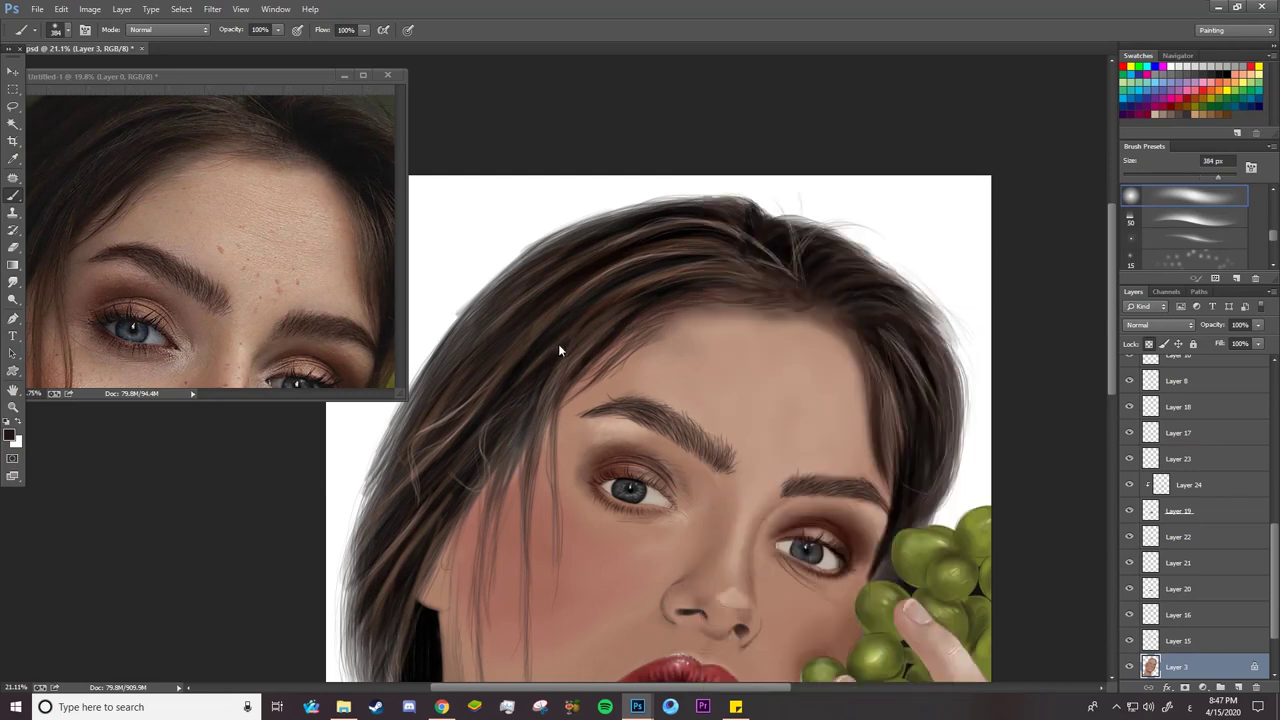
pyautogui.moveTo(856, 362)
pyautogui.mouseDown()
pyautogui.moveTo(856, 444)
pyautogui.moveTo(853, 428)
pyautogui.mouseUp()
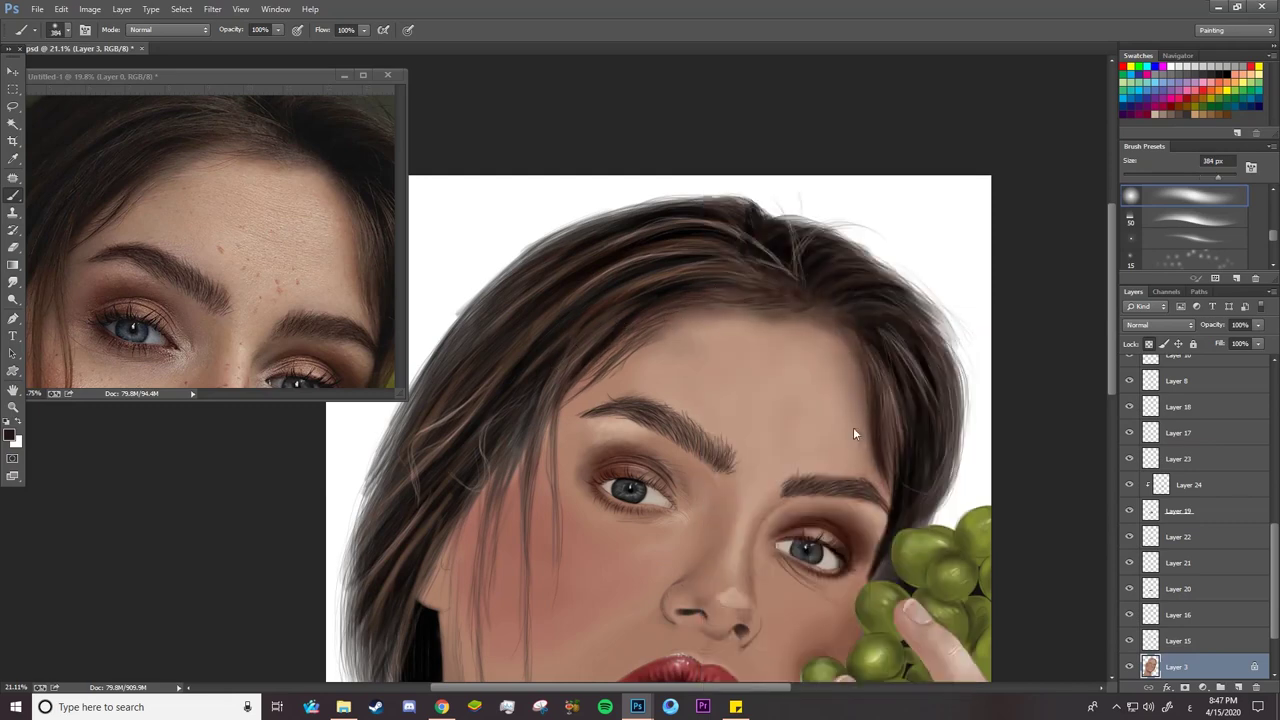
# Set the Brush to 89 px and shade the skin beside the ear and under the loose side strands on Layer 3
pyautogui.press('z')
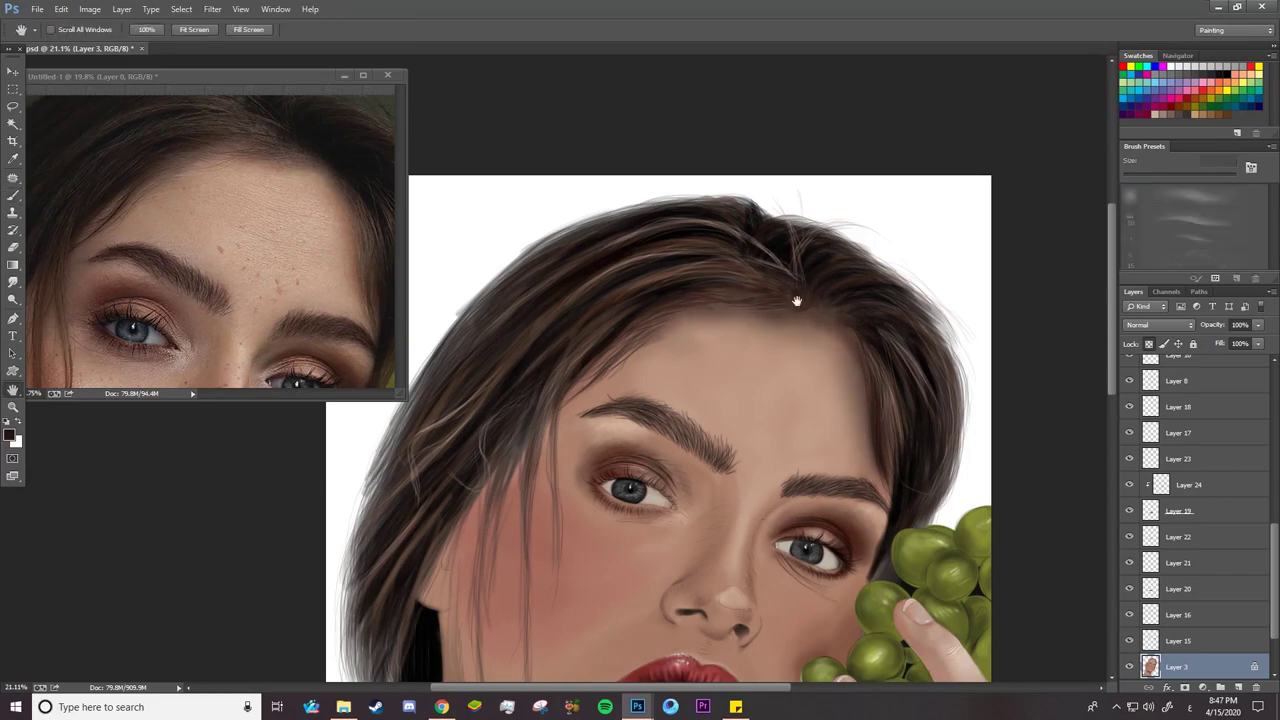
pyautogui.moveTo(740, 418)
pyautogui.mouseDown()
pyautogui.moveTo(713, 399)
pyautogui.moveTo(745, 402)
pyautogui.mouseUp()
pyautogui.click(215, 300)
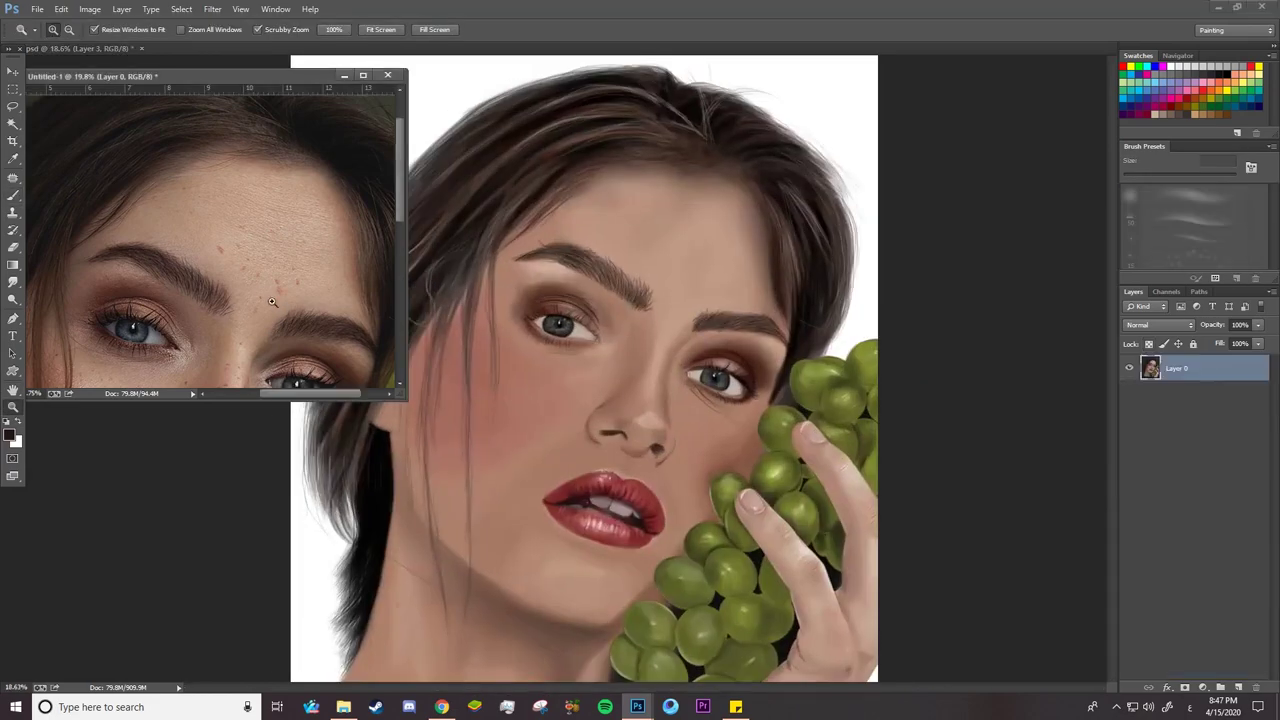
pyautogui.moveTo(215, 300); pyautogui.dragTo(225, 325)
pyautogui.moveTo(474, 354)
pyautogui.mouseDown()
pyautogui.moveTo(425, 444)
pyautogui.moveTo(496, 230)
pyautogui.moveTo(570, 200)
pyautogui.mouseUp()
pyautogui.press('b')
pyautogui.rightClick(576, 143)
pyautogui.click(650, 166)
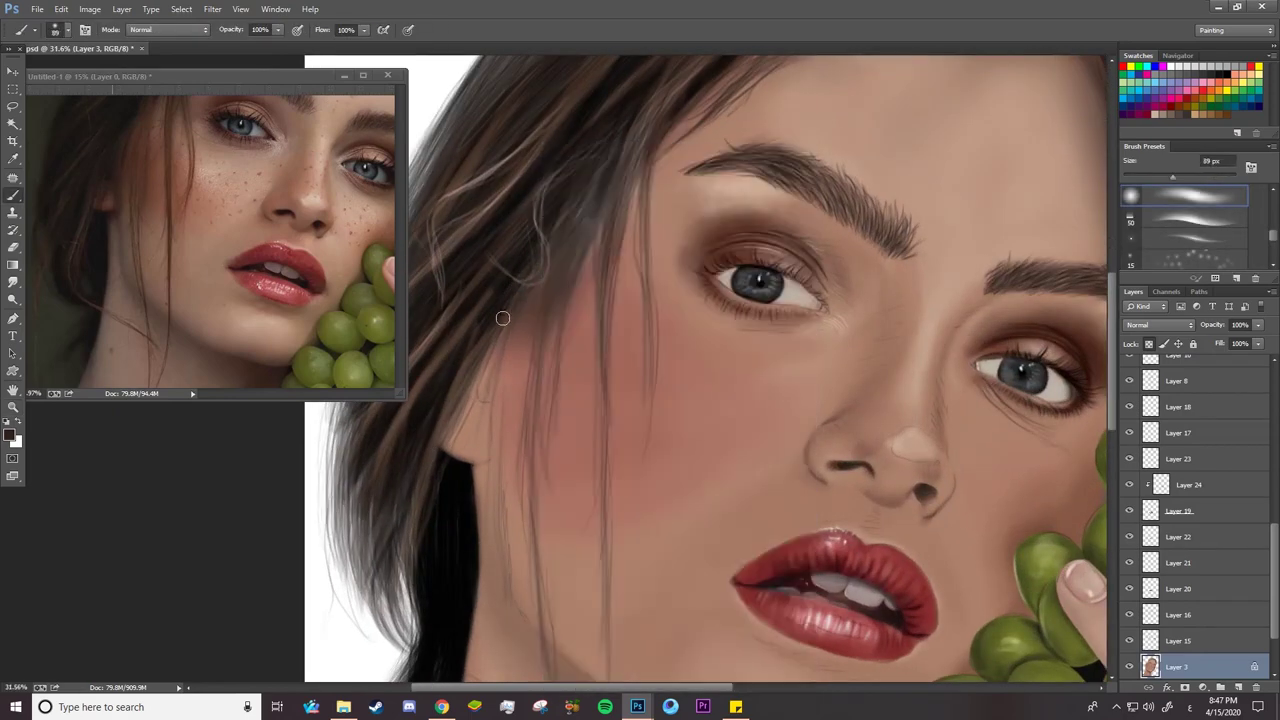
pyautogui.moveTo(502, 317); pyautogui.dragTo(490, 445)
pyautogui.moveTo(536, 274); pyautogui.dragTo(503, 410)
# Show Layer 0 to check the hair shadows around the ear and reduce the Brush to 57 px
pyautogui.scroll(10, 1153, 388)
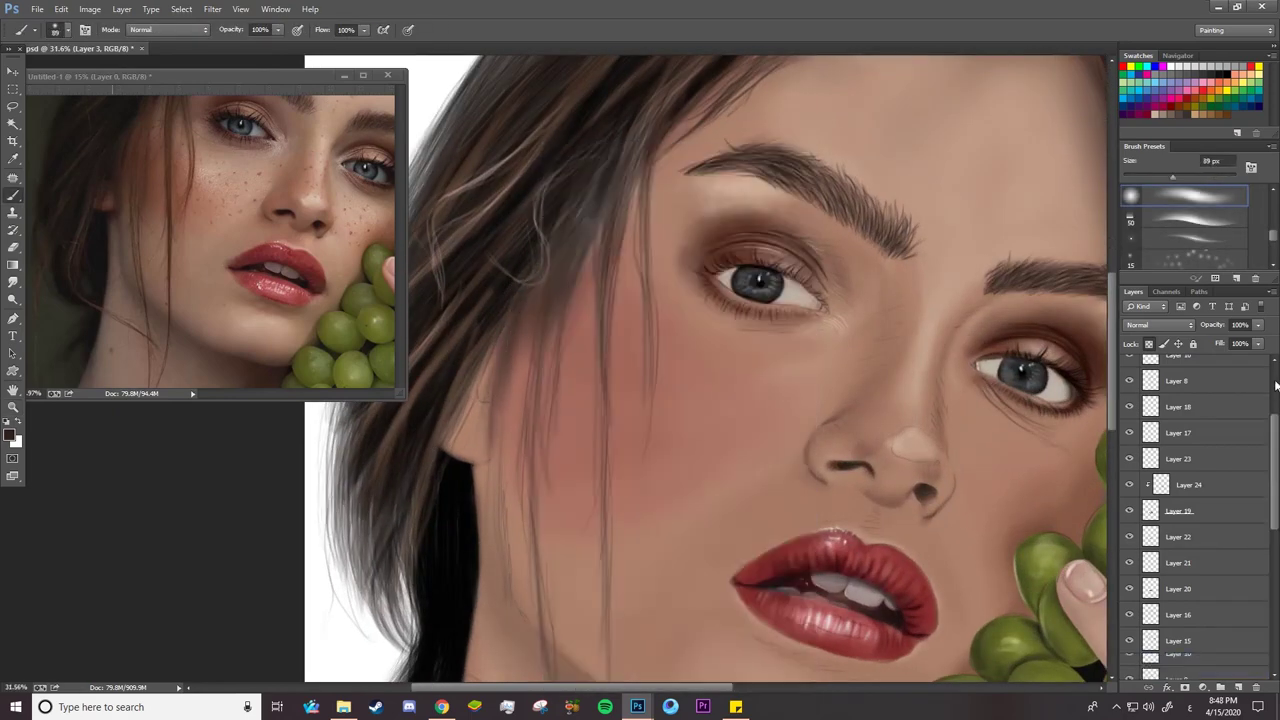
pyautogui.click(1129, 369)
pyautogui.rightClick(518, 432)
pyautogui.moveTo(612, 172); pyautogui.dragTo(606, 172)
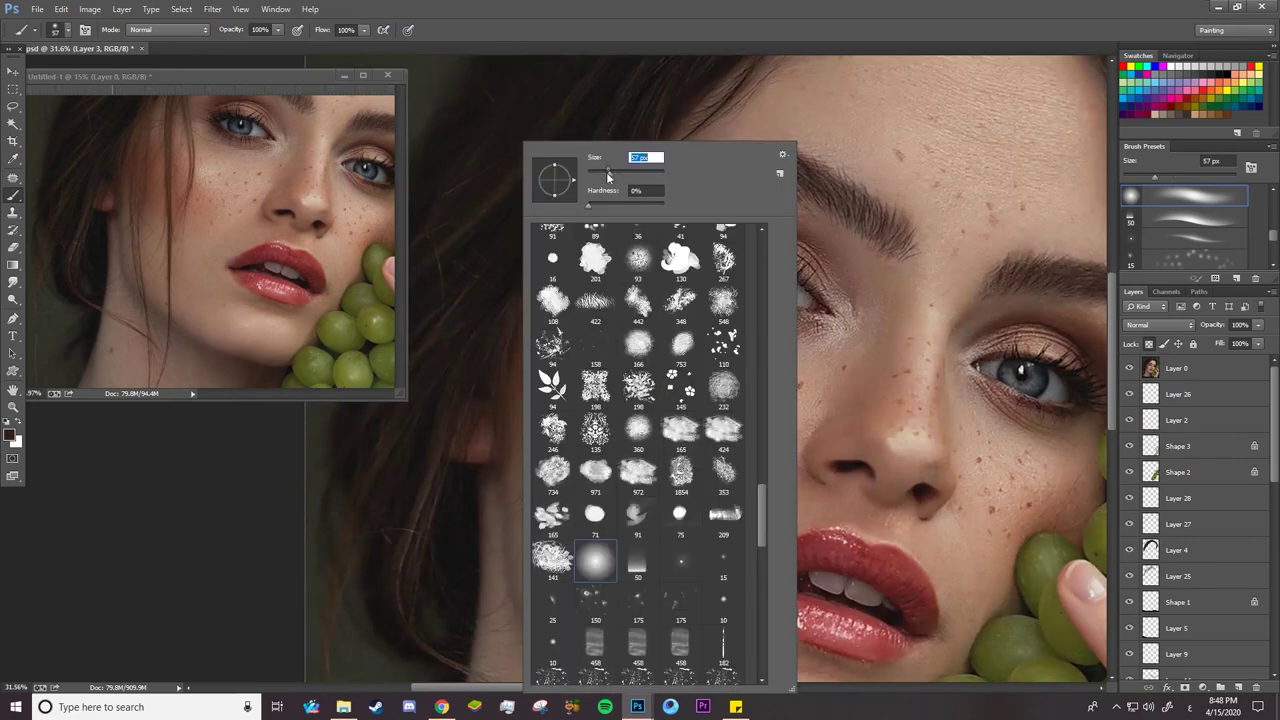
pyautogui.click(500, 479)
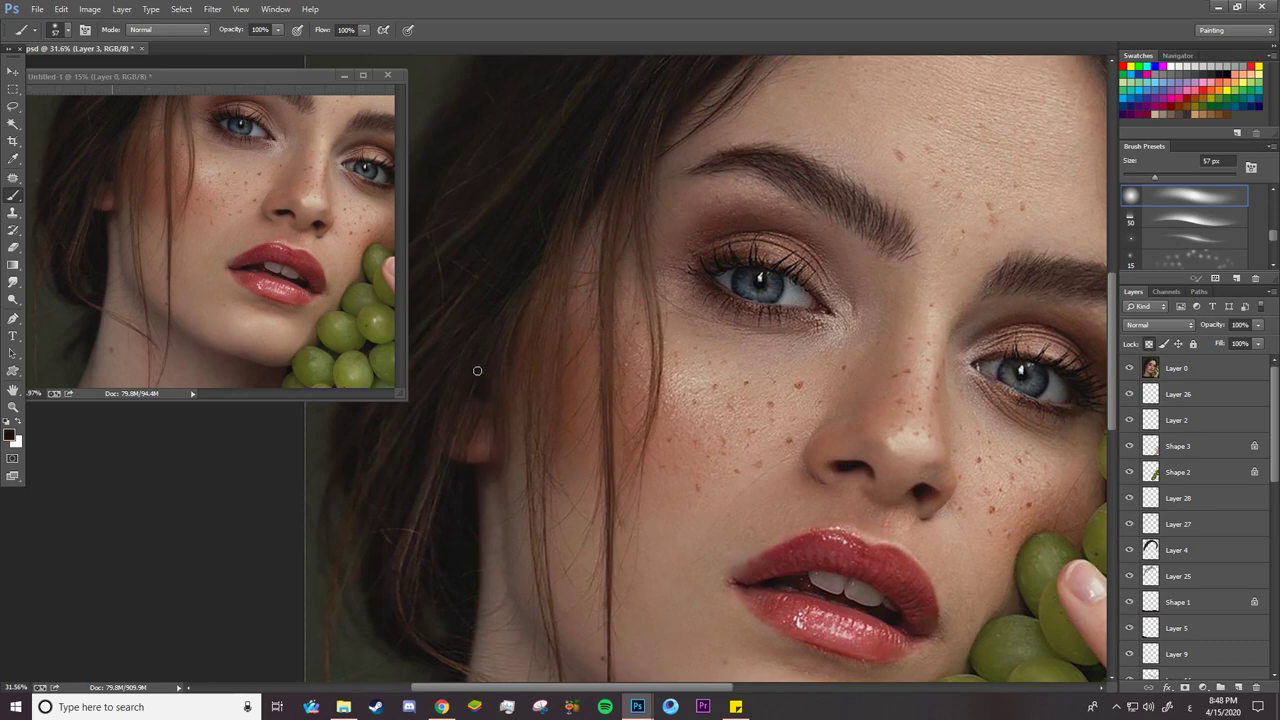
pyautogui.rightClick(566, 240)
pyautogui.click(553, 321)
# Set the Brush to 111 px and sample a brown tone from the loose hair strands on Layer 0
pyautogui.rightClick(547, 316)
pyautogui.moveTo(662, 171); pyautogui.dragTo(707, 171)
pyautogui.click(538, 230)
pyautogui.keyDown('alt'); pyautogui.click(606, 212); pyautogui.keyUp('alt')
pyautogui.scroll(-5, 517, 366)
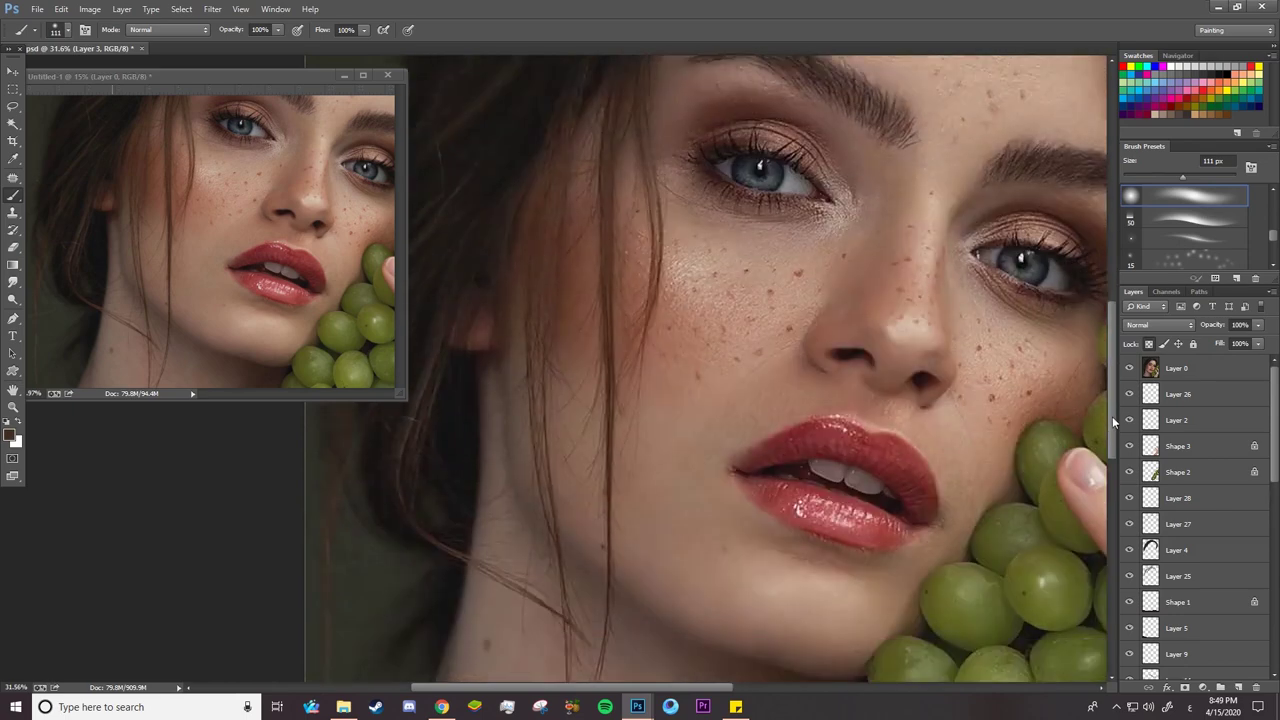
# Reduce the Brush to 29 px, sample the dark shadow under the jaw from Layer 0, and hide that layer
pyautogui.rightClick(507, 371)
pyautogui.moveTo(668, 171); pyautogui.dragTo(608, 171)
pyautogui.click(512, 368)
pyautogui.keyDown('alt'); pyautogui.click(513, 375); pyautogui.keyUp('alt')
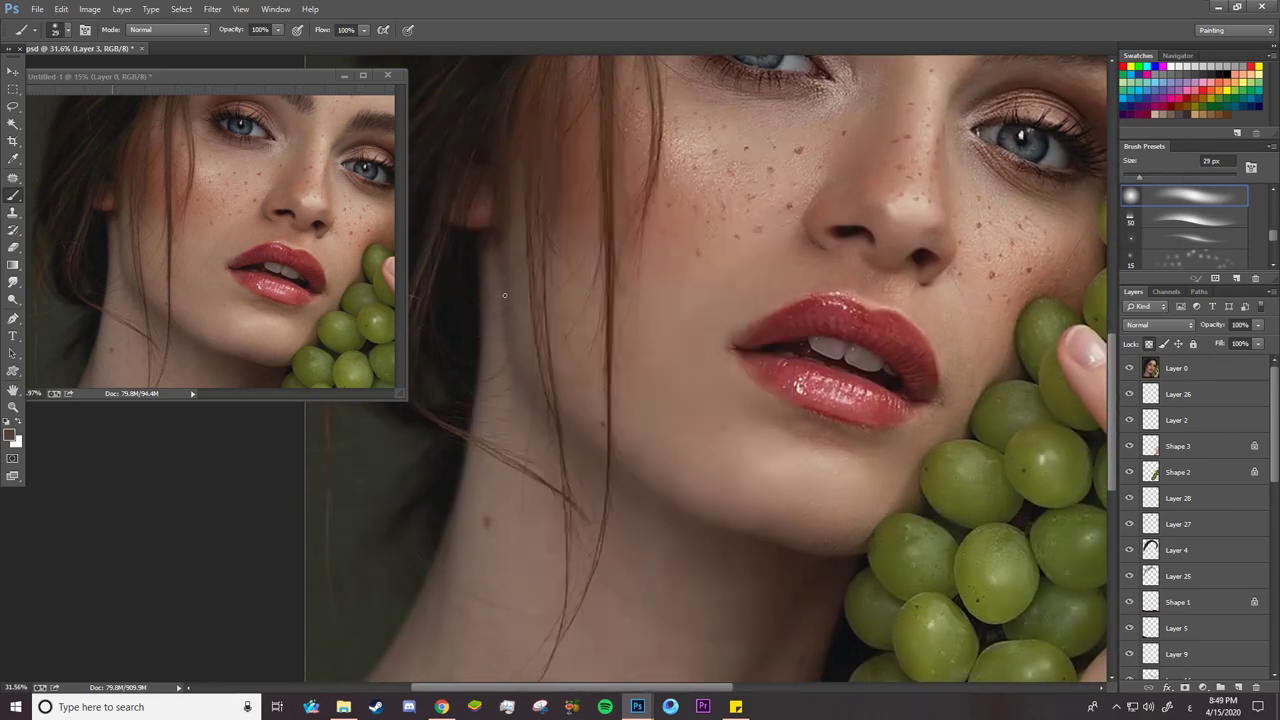
pyautogui.keyDown('alt'); pyautogui.click(841, 601); pyautogui.keyUp('alt')
pyautogui.click(1129, 368)
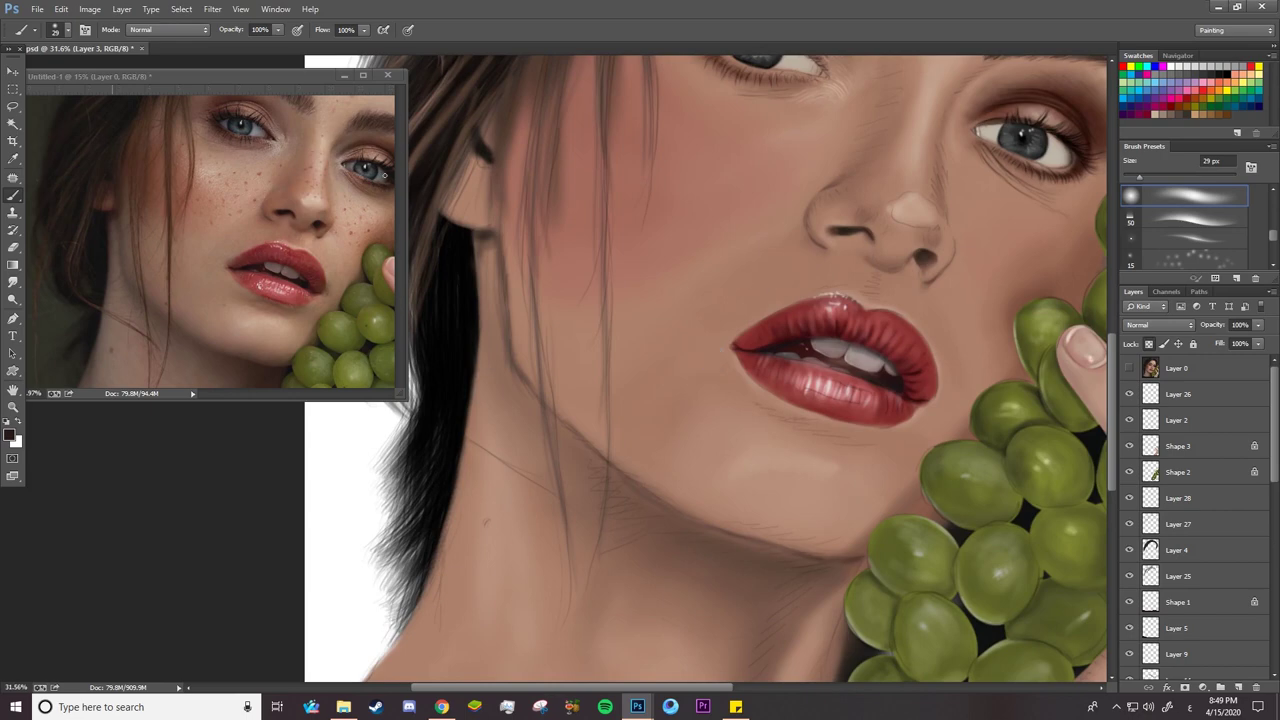
# Shade the jawline edge and the skin under the earlobe on Layer 3 with the Brush at 55 px
pyautogui.rightClick(547, 531)
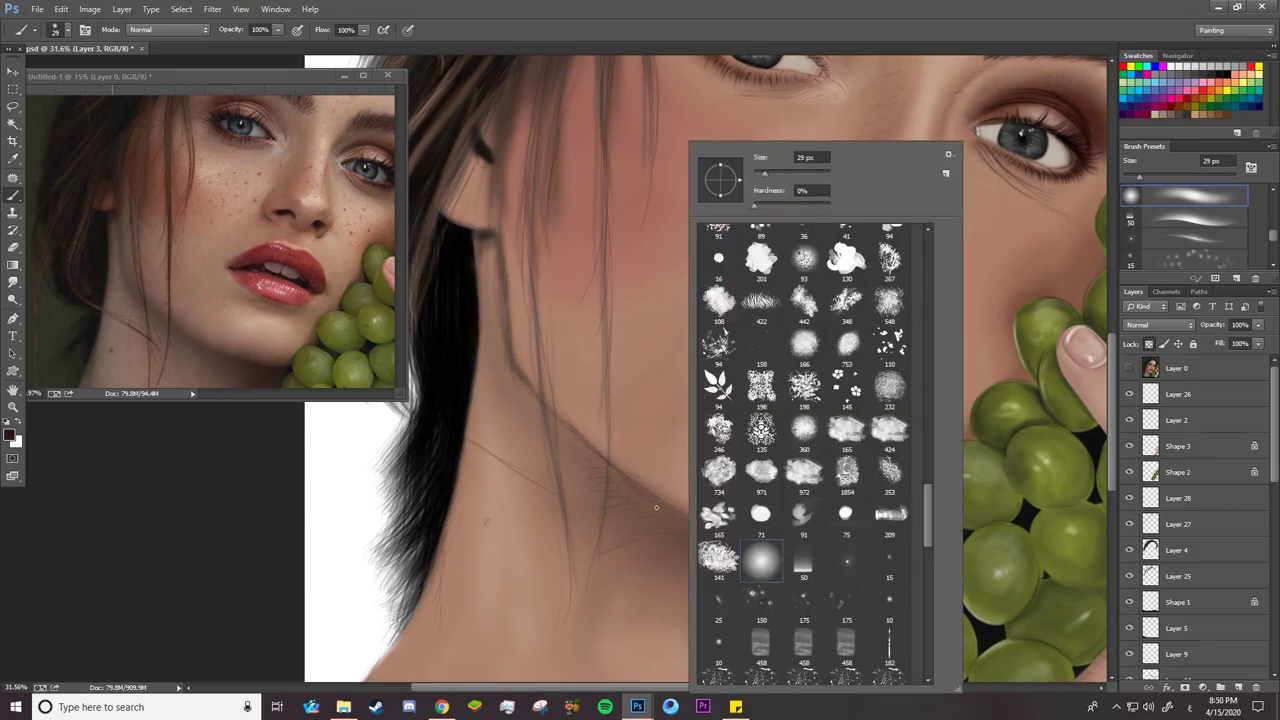
pyautogui.moveTo(765, 173); pyautogui.dragTo(775, 178)
pyautogui.click(643, 503)
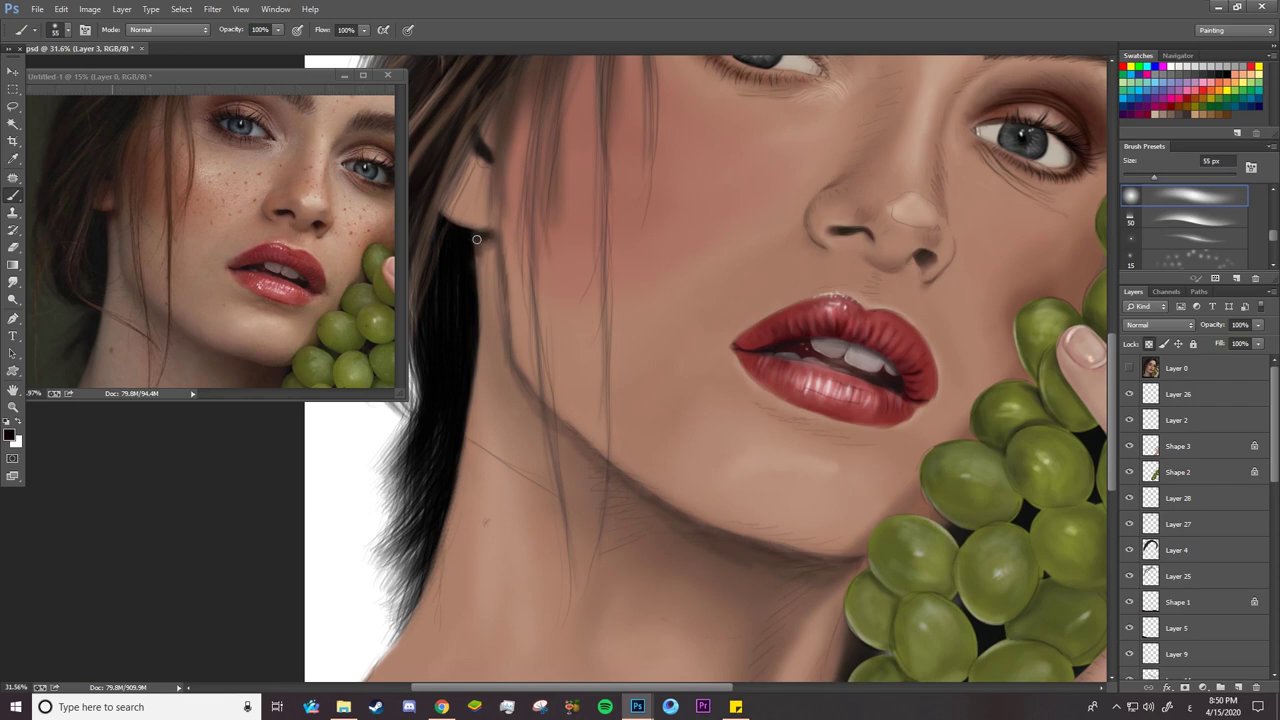
pyautogui.press('r')
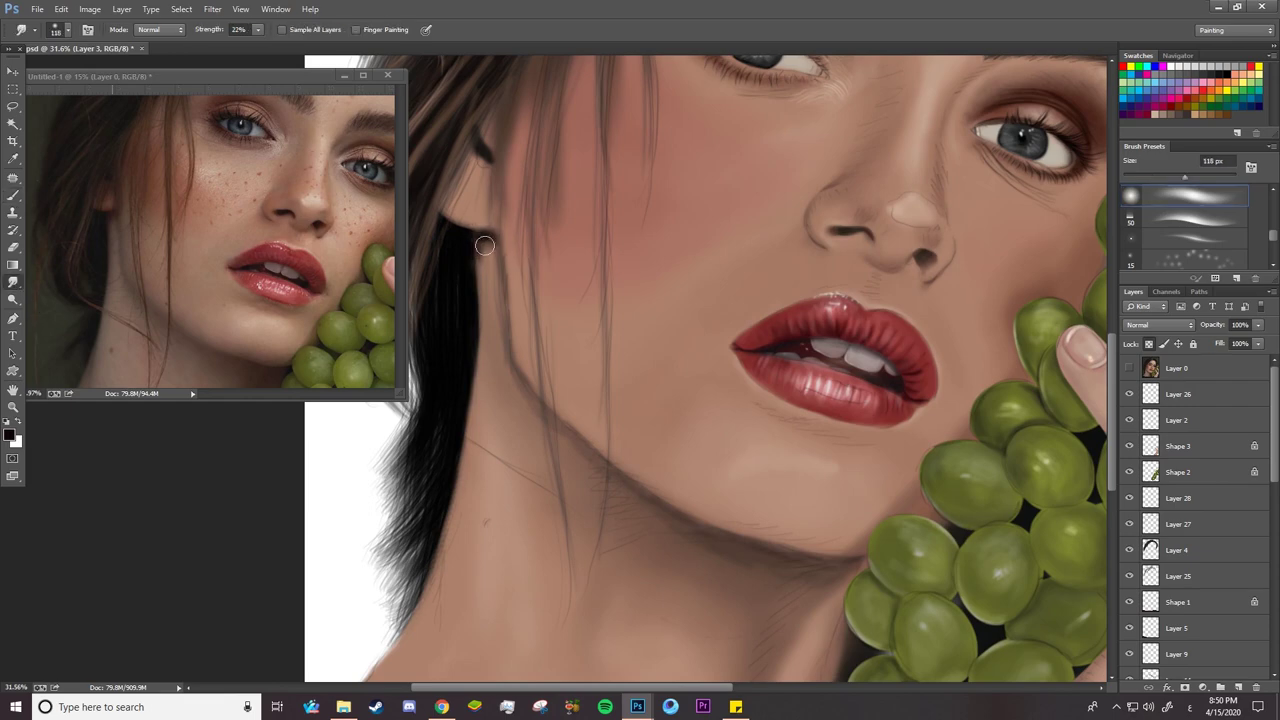
# Paint a soft brown shadow directly under the lower lip on Layer 3 with a 78 px Brush
pyautogui.click(13, 195)
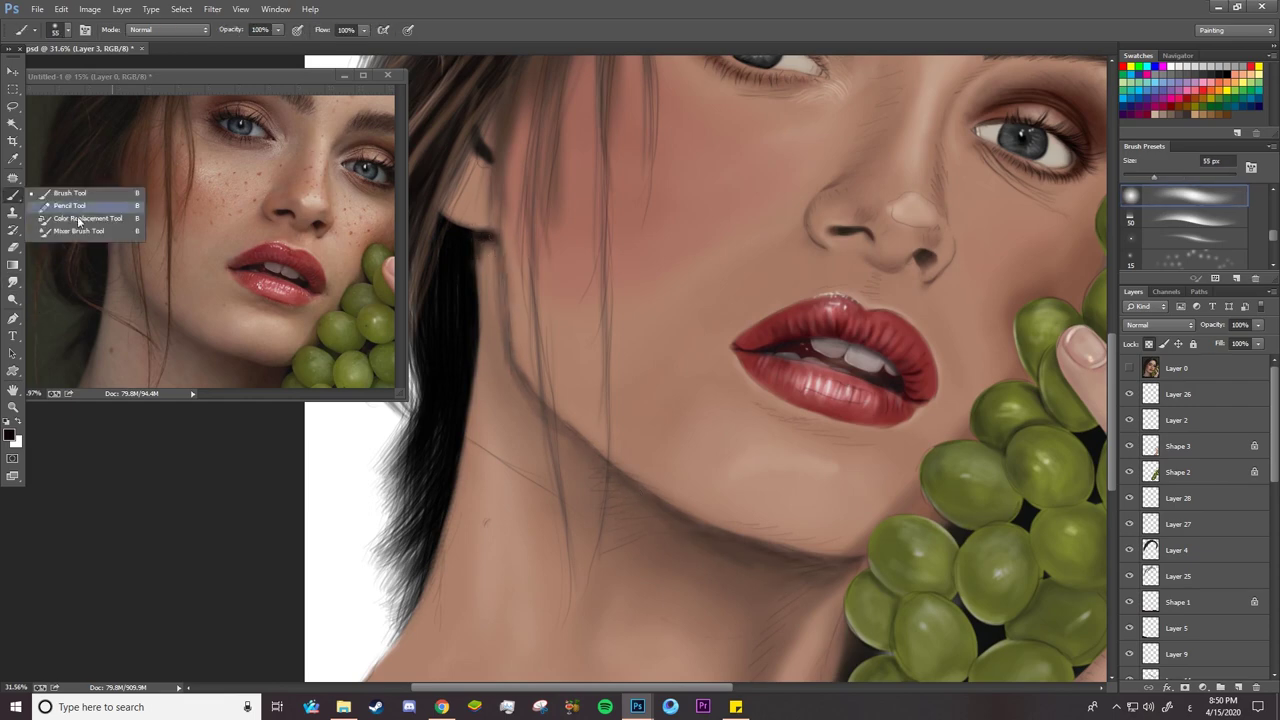
pyautogui.keyDown('alt'); pyautogui.click(850, 431); pyautogui.keyUp('alt')
pyautogui.rightClick(848, 432)
pyautogui.moveTo(782, 410); pyautogui.dragTo(840, 424)
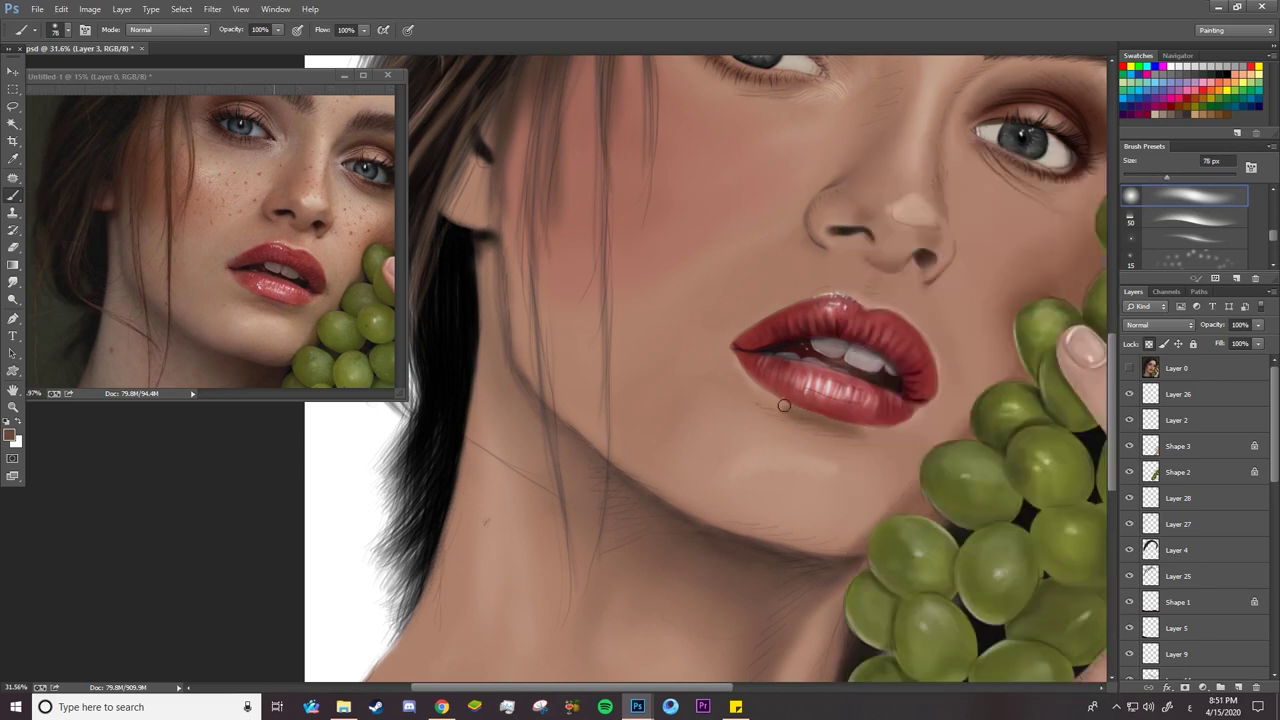
# Enlarge the Brush to 118 px and paint a shadow patch across the lower chin
pyautogui.rightClick(720, 417)
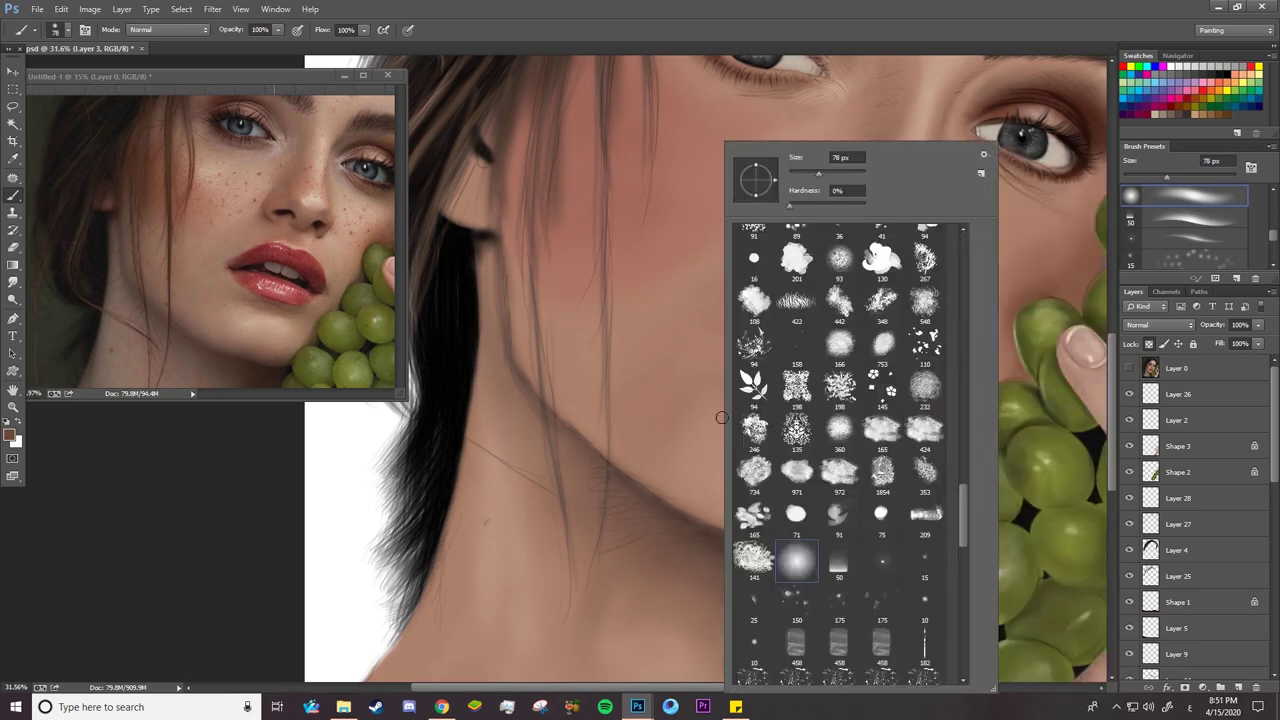
pyautogui.click(843, 175)
pyautogui.moveTo(750, 521)
pyautogui.mouseDown()
pyautogui.moveTo(845, 529)
pyautogui.moveTo(724, 502)
pyautogui.moveTo(822, 510)
pyautogui.moveTo(771, 536)
pyautogui.moveTo(735, 485)
pyautogui.moveTo(809, 508)
pyautogui.mouseUp()
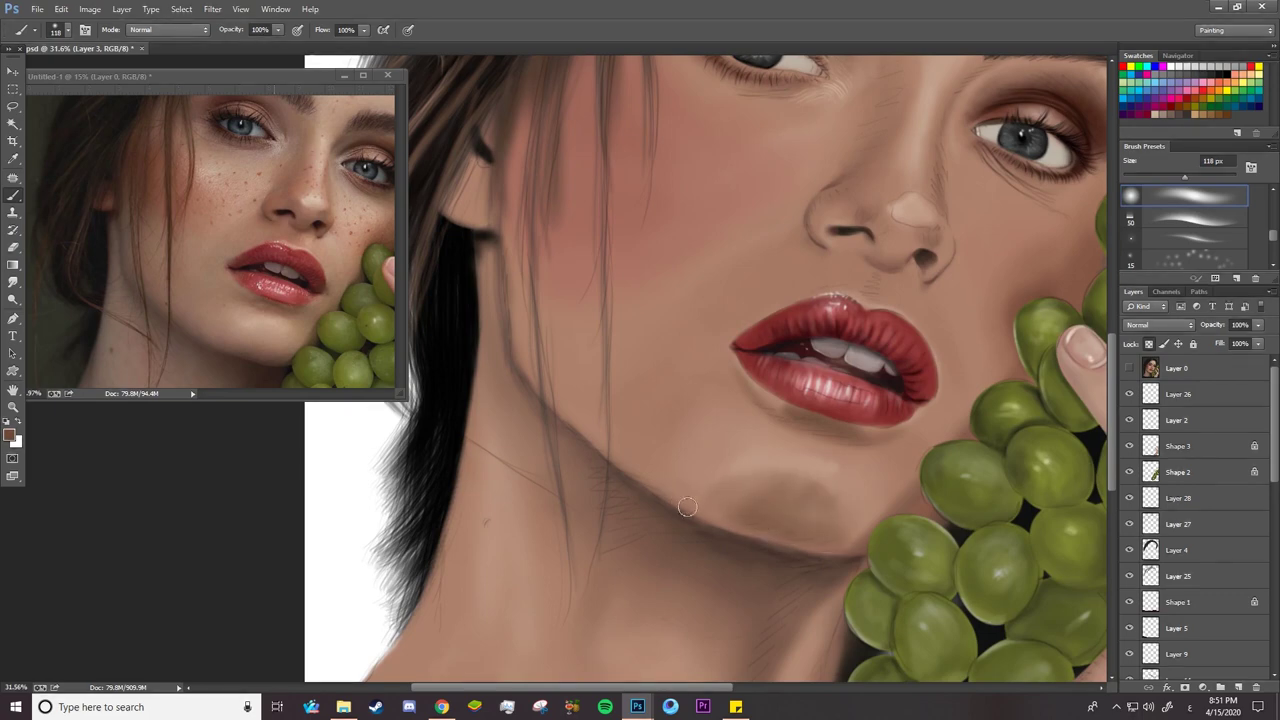
# Hide Layer 26 and Layer 2 to clear the sketch lines, keeping Shape 3 visible
pyautogui.click(1130, 395)
pyautogui.click(1130, 420)
pyautogui.click(1130, 447)
pyautogui.click(1129, 446)
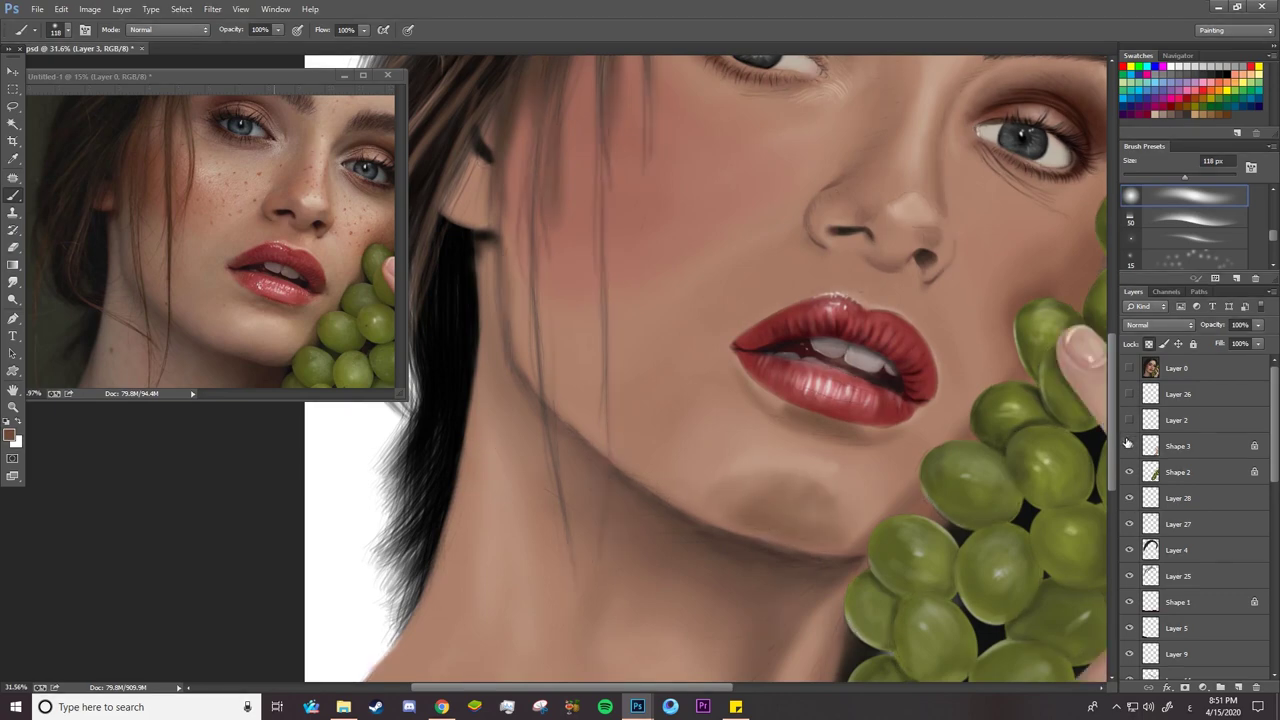
pyautogui.click(1129, 446)
pyautogui.click(1129, 446)
# Set the Brush to 244 px and softly shade the skin between the mouth corner and the jaw
pyautogui.rightClick(689, 430)
pyautogui.click(829, 173)
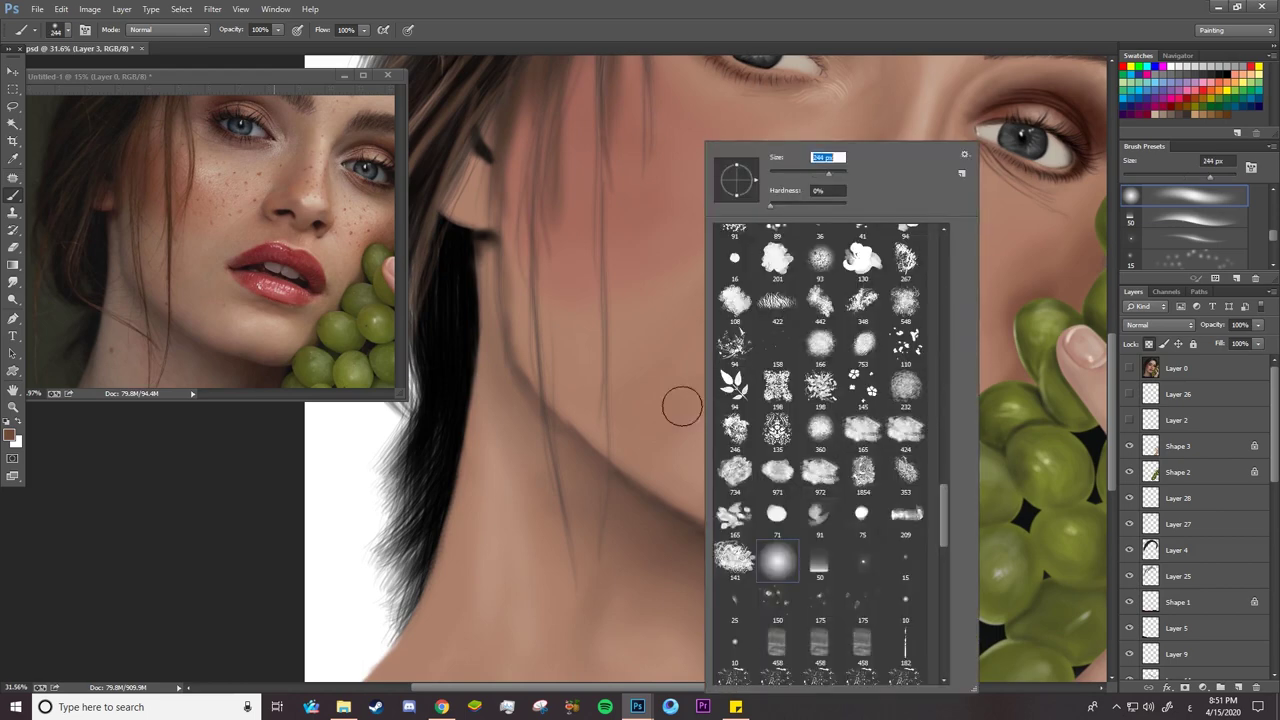
pyautogui.moveTo(680, 406)
pyautogui.mouseDown()
pyautogui.moveTo(655, 407)
pyautogui.moveTo(664, 446)
pyautogui.mouseUp()
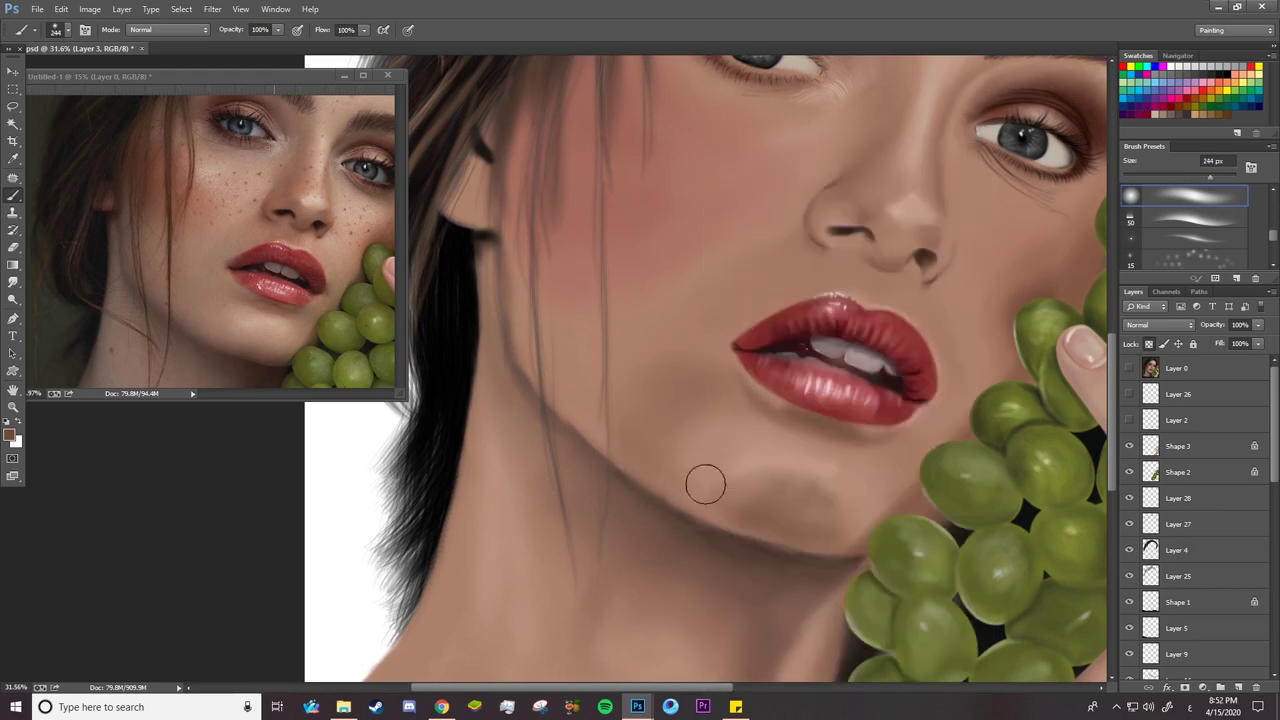
# Blend the chin shadow into the surrounding skin with the Smudge tool at 367 px
pyautogui.click(14, 283)
pyautogui.rightClick(794, 461)
pyautogui.click(944, 173)
pyautogui.moveTo(775, 486); pyautogui.dragTo(809, 497)
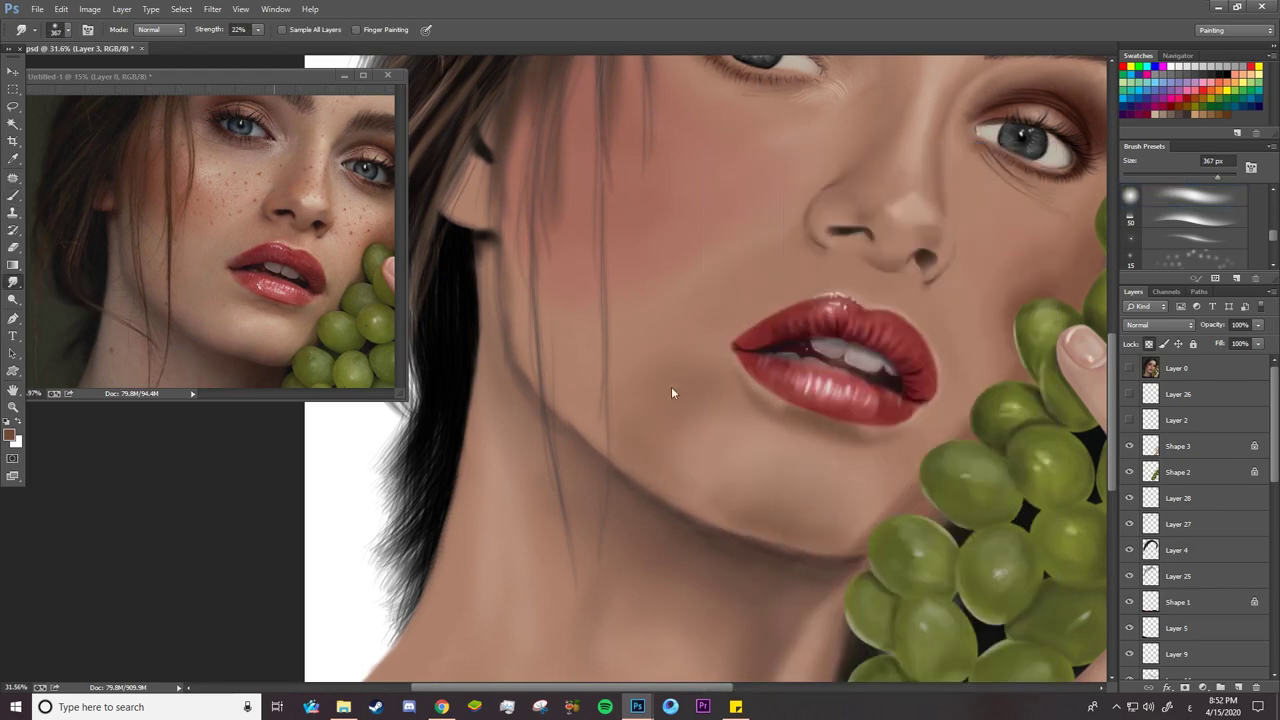
# Reduce the Smudge tool to 101 px and blend the shading along the jawline below the ear
pyautogui.rightClick(601, 311)
pyautogui.click(723, 174)
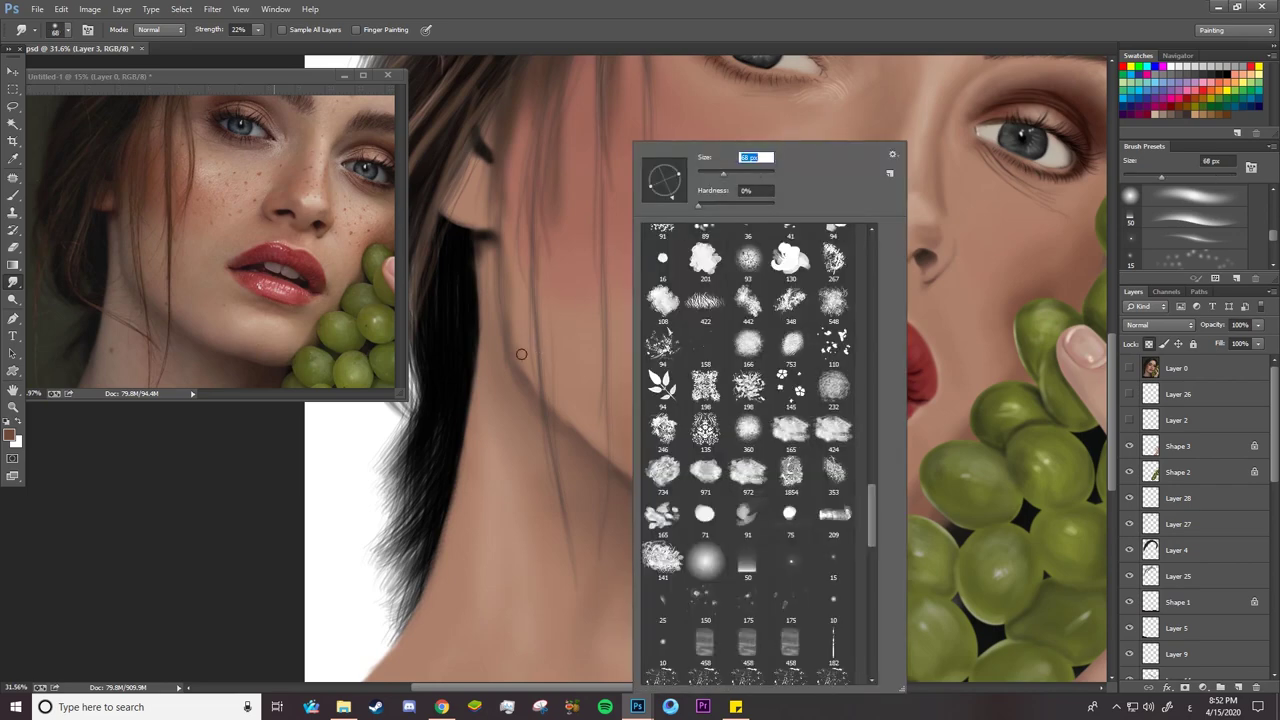
pyautogui.click(736, 173)
pyautogui.click(509, 266)
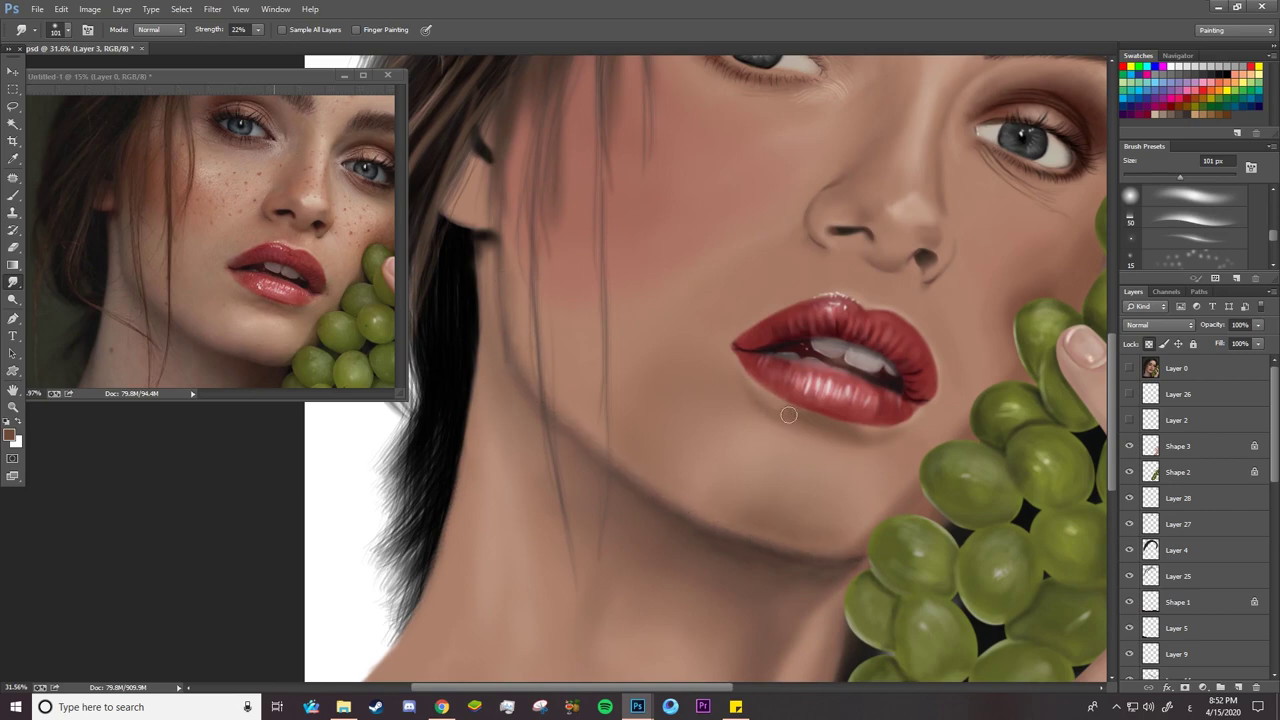
# Shade the philtrum between the nose and upper lip with a 57 px Brush, undoing an unwanted stroke
pyautogui.press('z')
pyautogui.moveTo(786, 337); pyautogui.dragTo(829, 337)
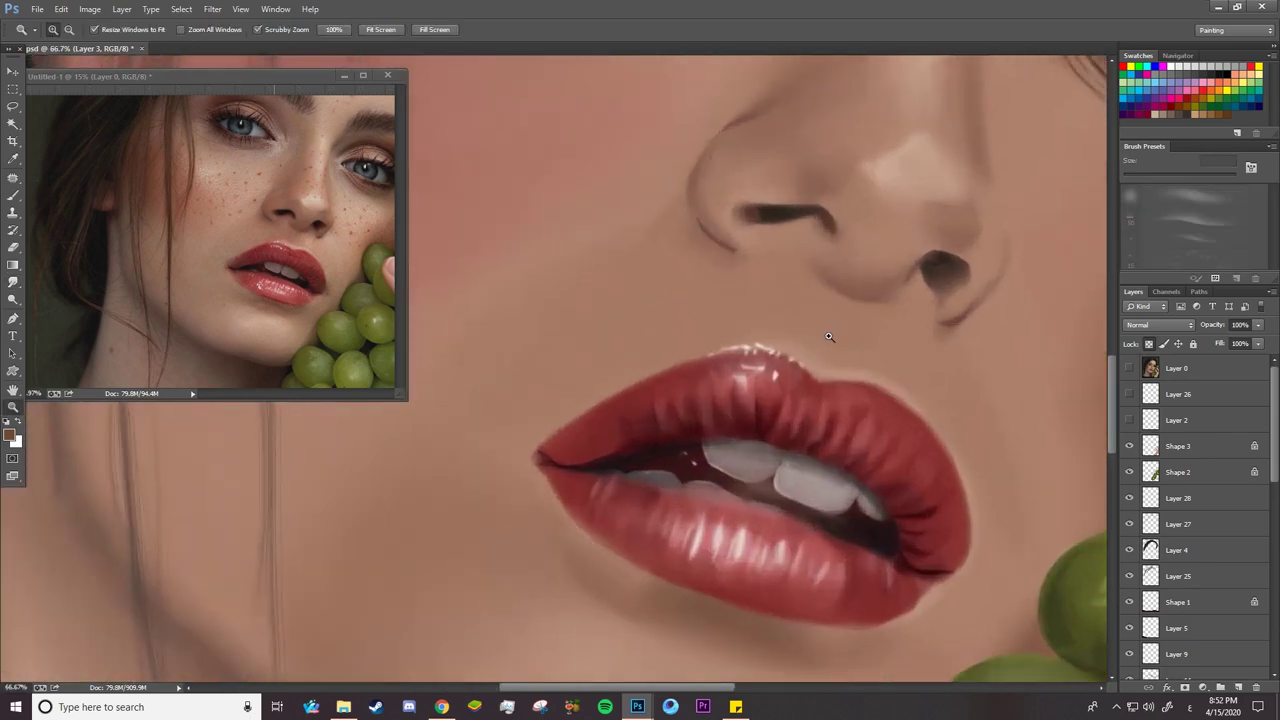
pyautogui.press('b')
pyautogui.rightClick(834, 298)
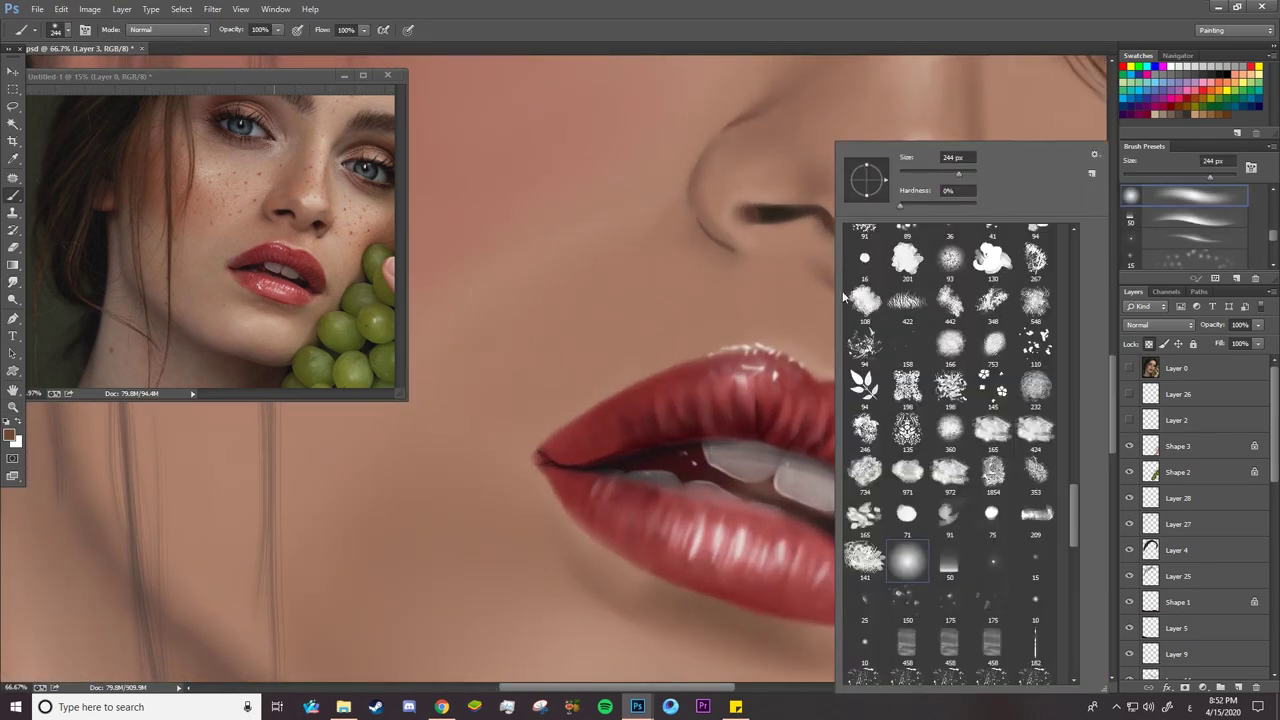
pyautogui.click(934, 174)
pyautogui.click(819, 313)
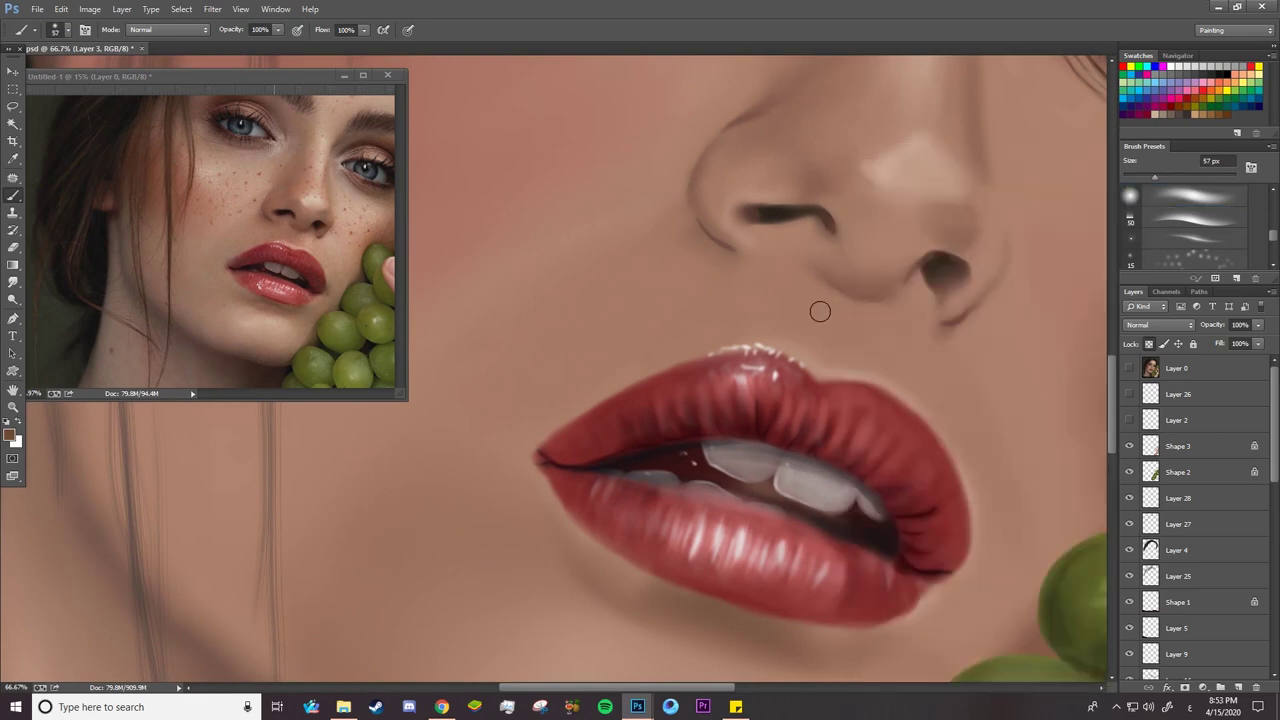
pyautogui.hotkey('ctrl', 'z')
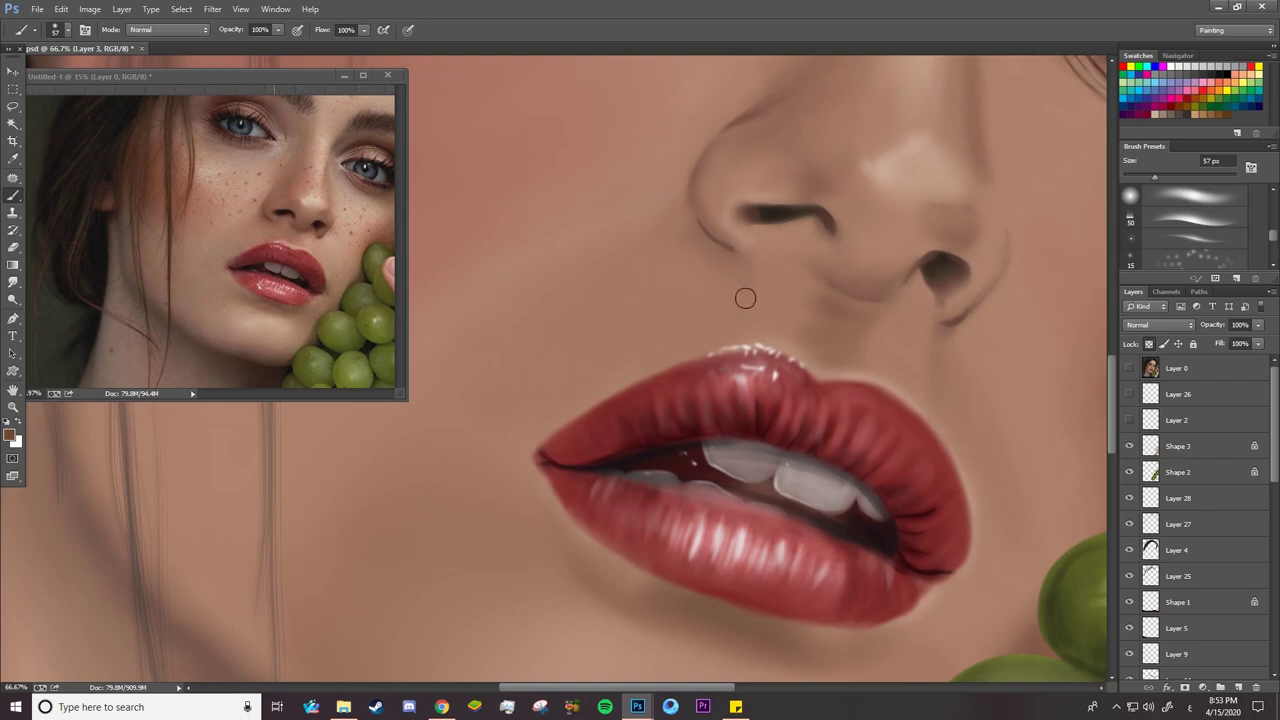
# Extend the shading above the upper lip with a 107 px Brush and blend it with the Smudge tool
pyautogui.rightClick(688, 334)
pyautogui.click(845, 174)
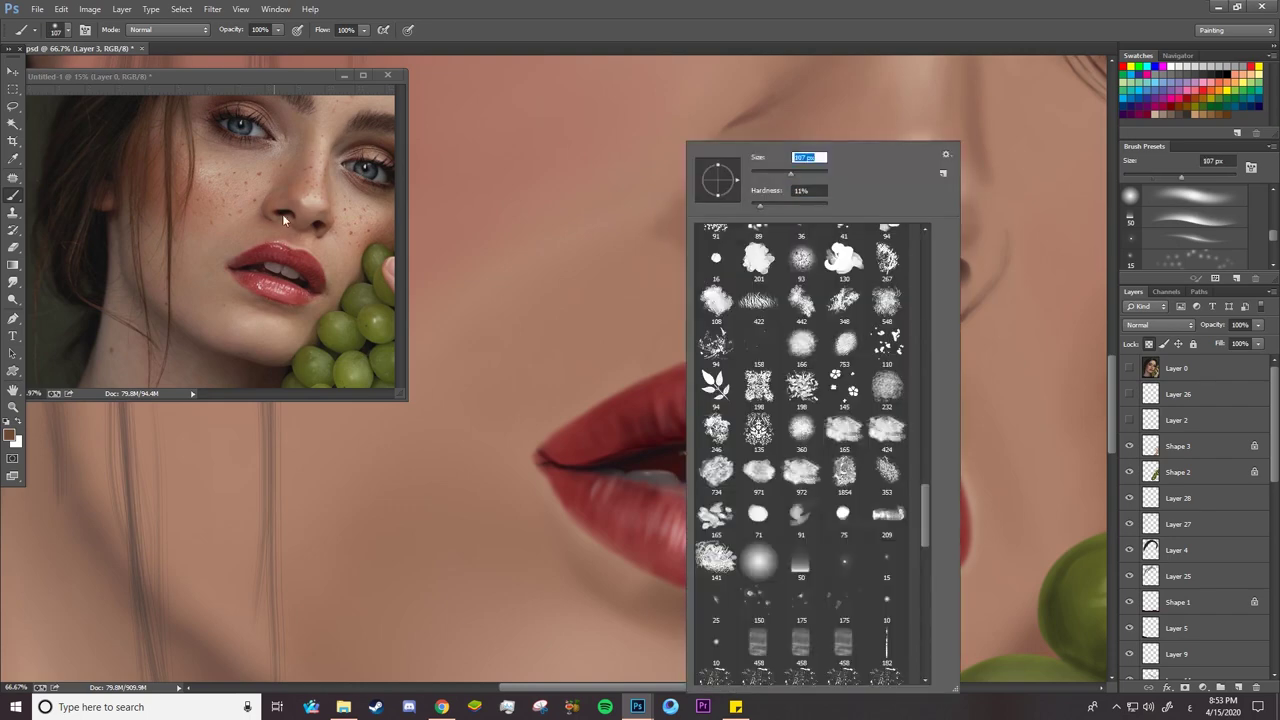
pyautogui.click(415, 250)
pyautogui.press('r')
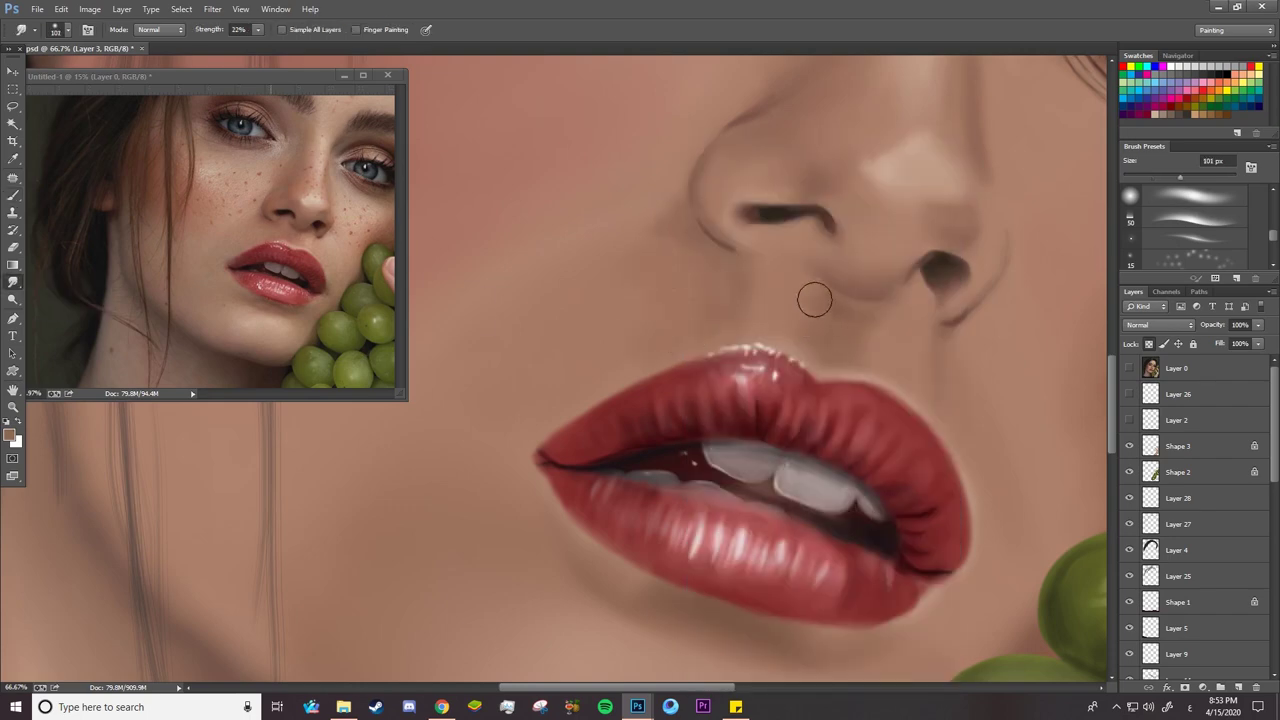
# Sample a light skin tone from the reference photo and brighten the chin below the lips with a 261 px Brush
pyautogui.press('z')
pyautogui.moveTo(520, 445)
pyautogui.mouseDown()
pyautogui.moveTo(425, 450)
pyautogui.moveTo(488, 537)
pyautogui.moveTo(574, 529)
pyautogui.mouseUp()
pyautogui.press('b')
pyautogui.keyDown('alt'); pyautogui.click(285, 338); pyautogui.keyUp('alt')
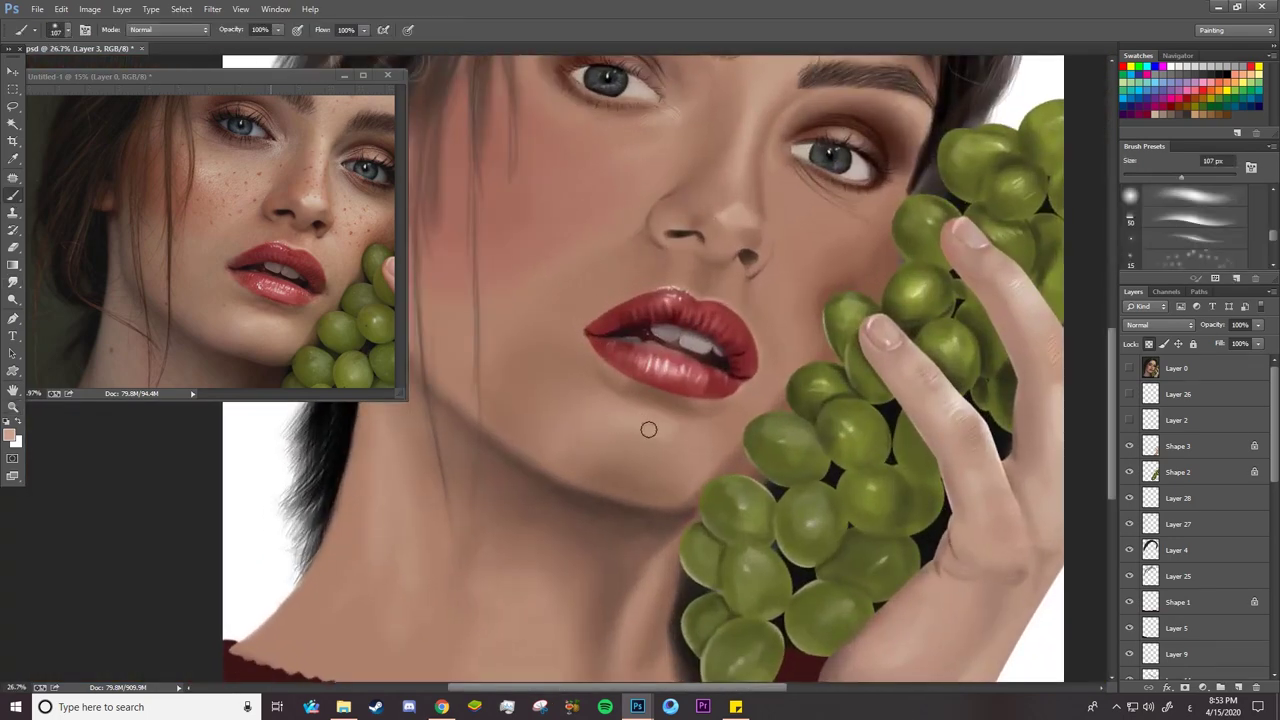
pyautogui.rightClick(648, 428)
pyautogui.click(860, 174)
pyautogui.click(622, 430)
pyautogui.moveTo(660, 443); pyautogui.dragTo(682, 458)
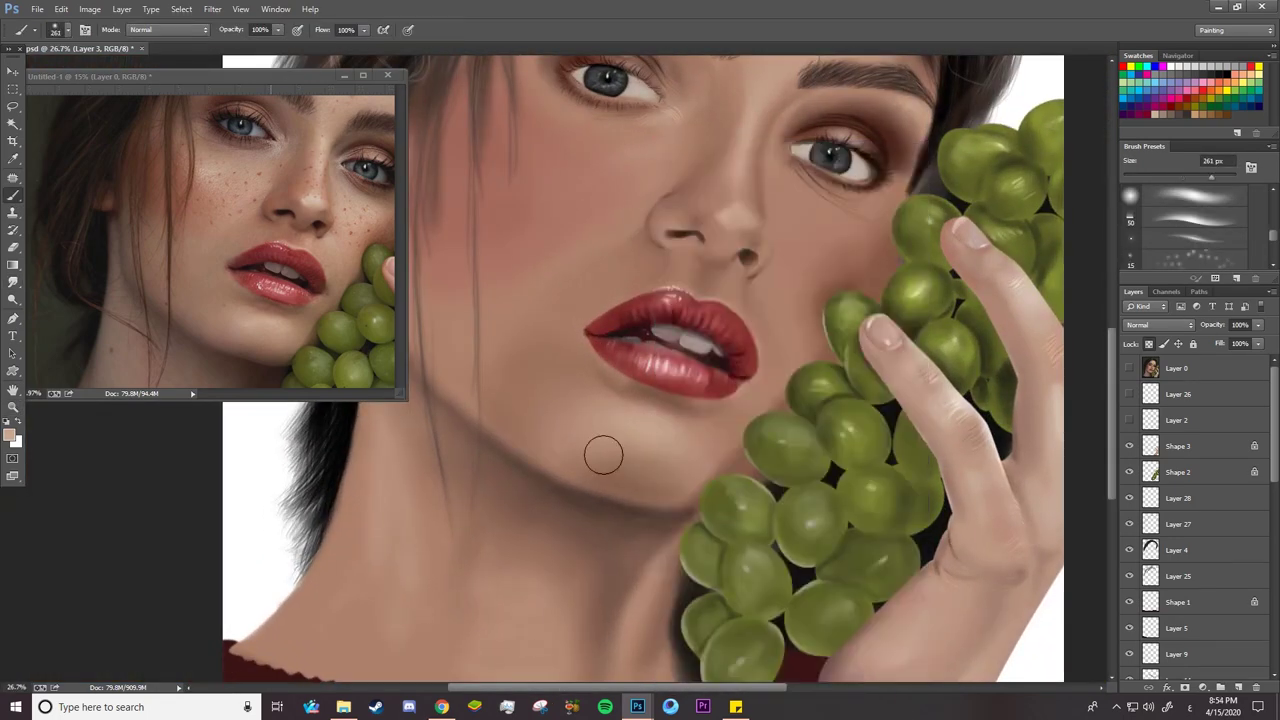
# Show Layer 0 to examine the skin texture and freckles on the cheek up close
pyautogui.click(1129, 368)
pyautogui.press('z')
pyautogui.moveTo(555, 155); pyautogui.dragTo(620, 155)
# Display the brush presets as stroke thumbnails and choose a speckled 500 px texture brush sized to 367 px
pyautogui.click(13, 195)
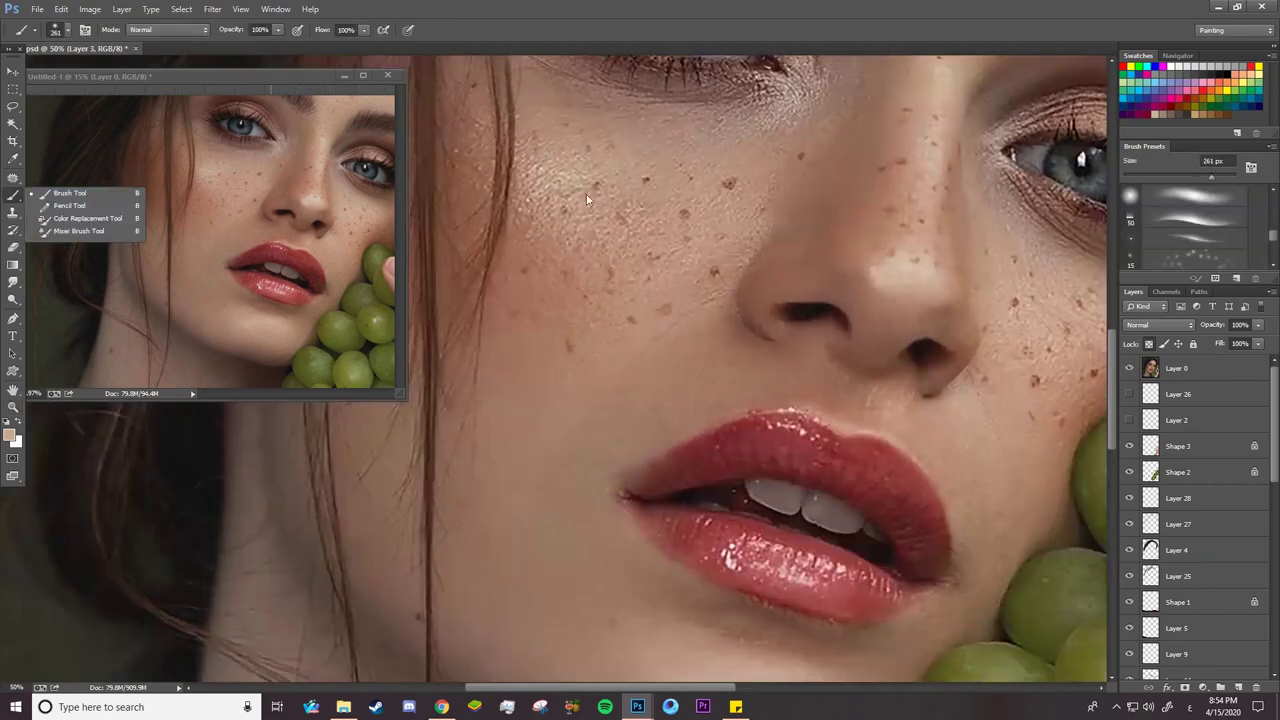
pyautogui.rightClick(607, 400)
pyautogui.click(867, 156)
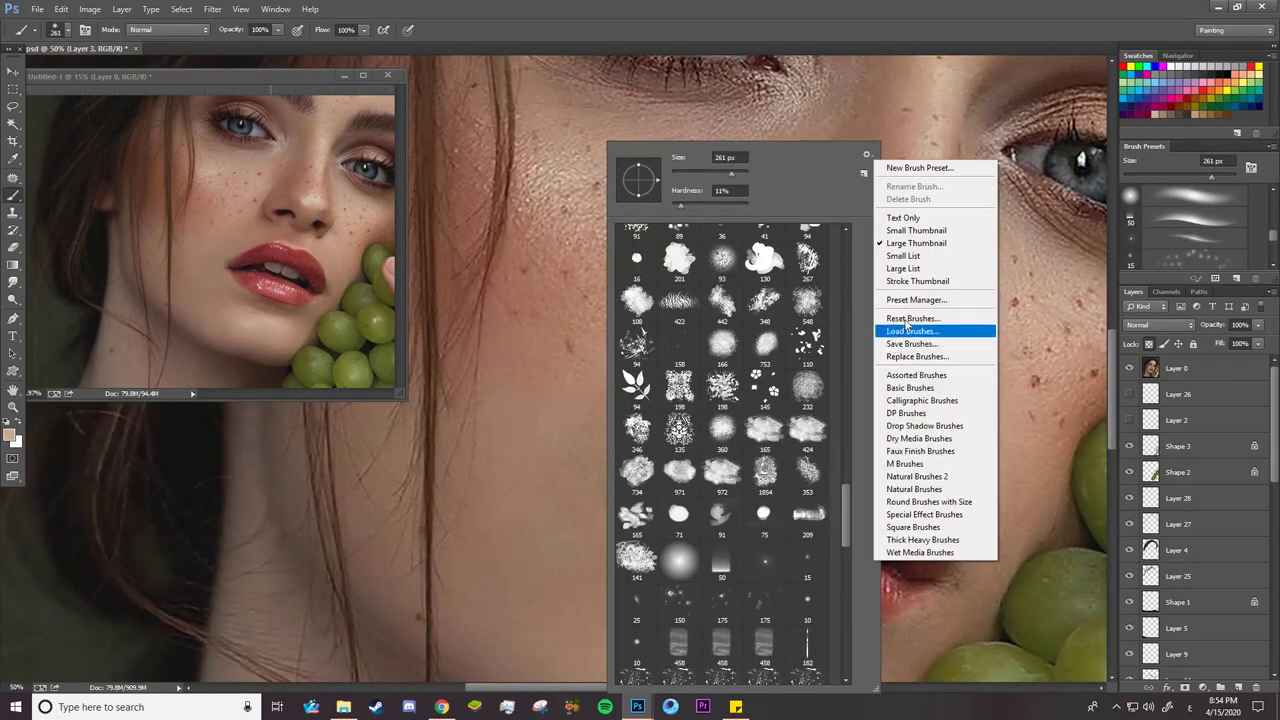
pyautogui.click(917, 281)
pyautogui.moveTo(844, 346); pyautogui.dragTo(837, 647)
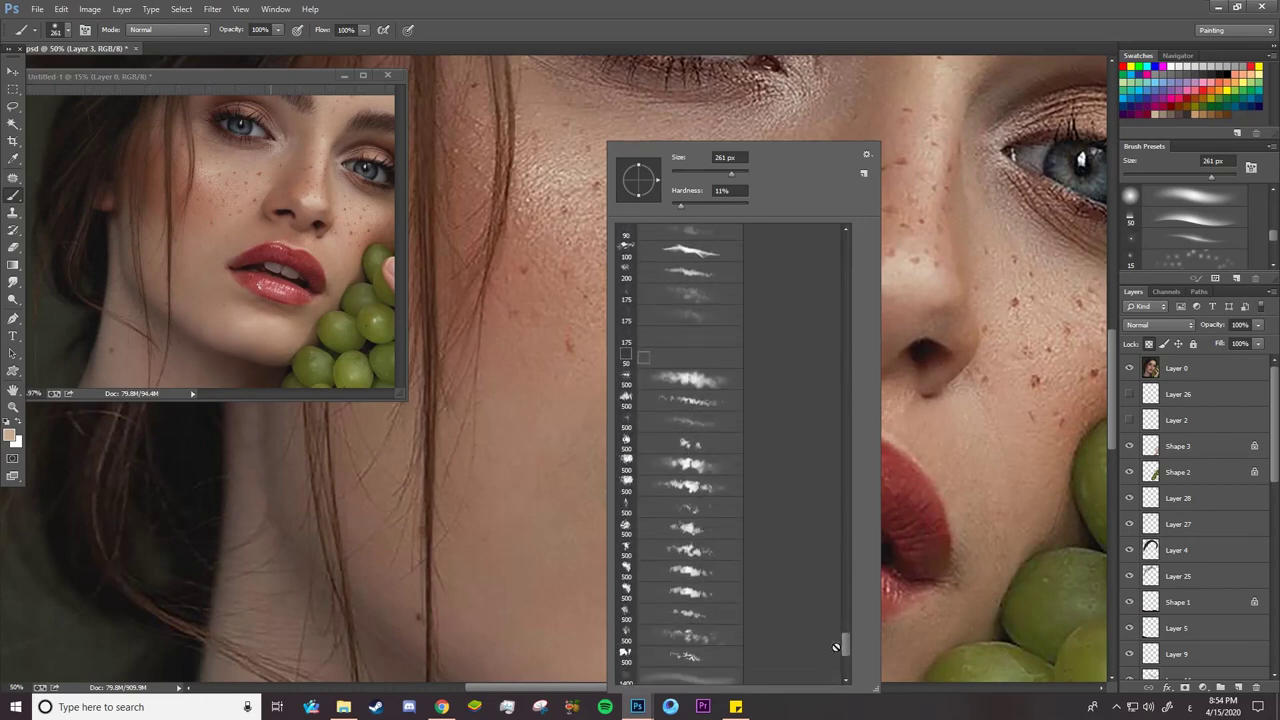
pyautogui.click(688, 380)
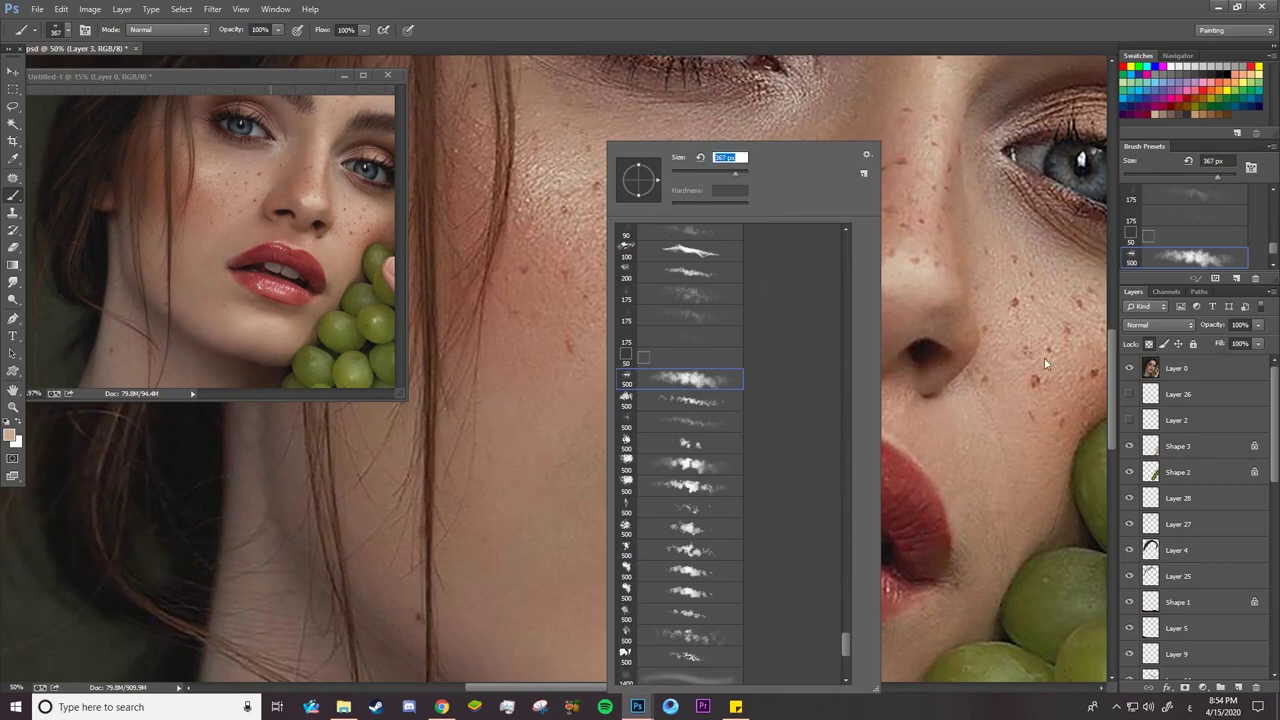
# Hide Layer 0 and enlarge the freckled cheek in the separate reference document to 39.5%
pyautogui.click(1129, 368)
pyautogui.click(244, 164)
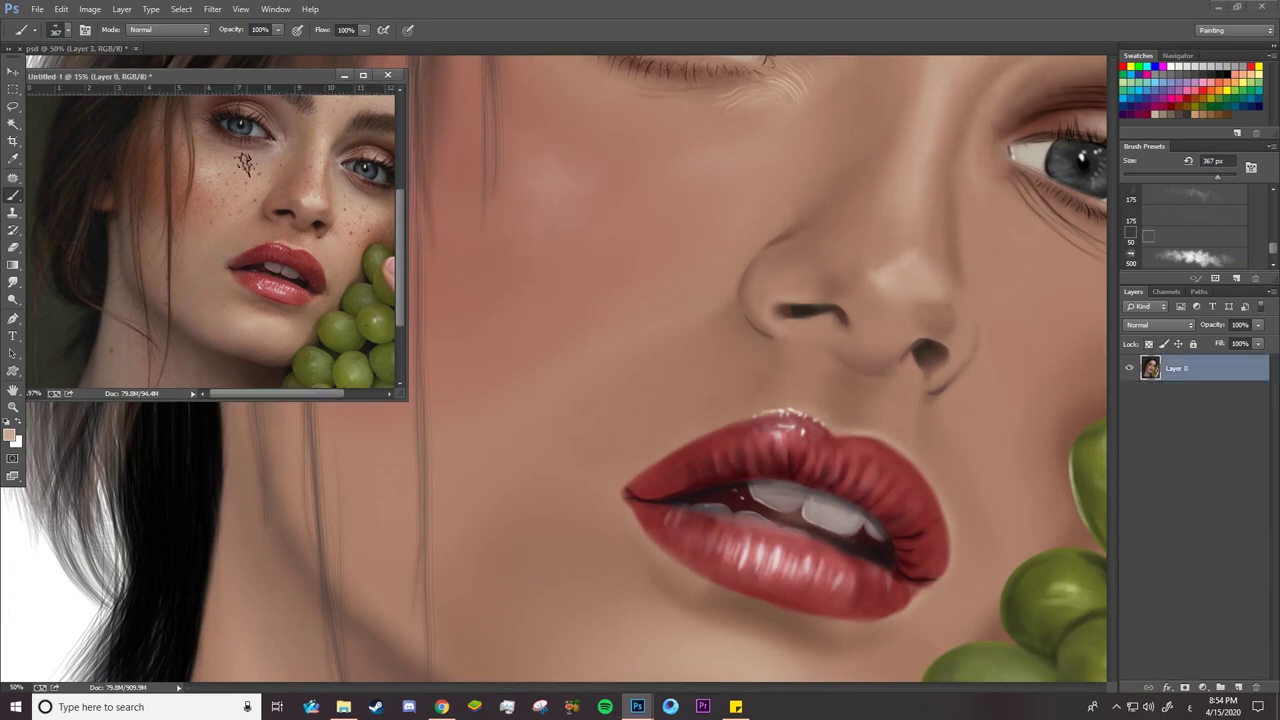
pyautogui.moveTo(244, 164); pyautogui.dragTo(330, 168)
# Paint pale textured highlights on the upper cheek of Layer 3 with the 367 px speckled brush
pyautogui.click(520, 98)
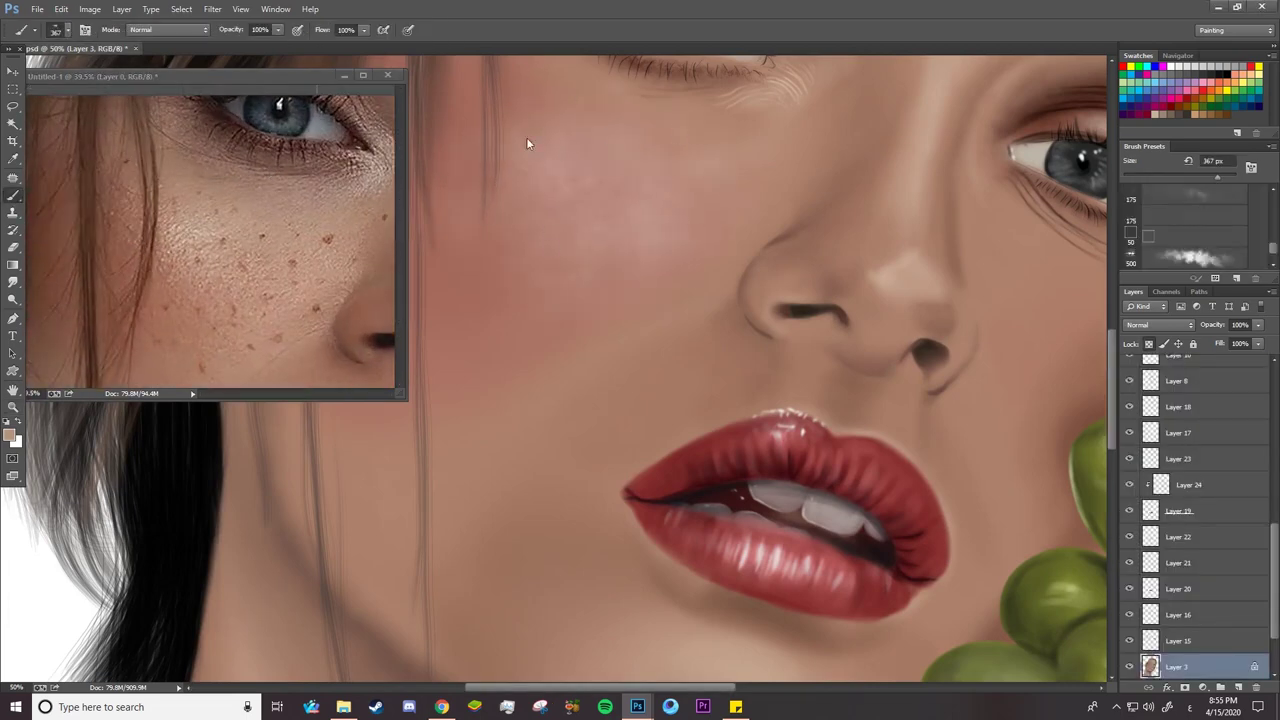
pyautogui.moveTo(528, 201); pyautogui.dragTo(566, 215)
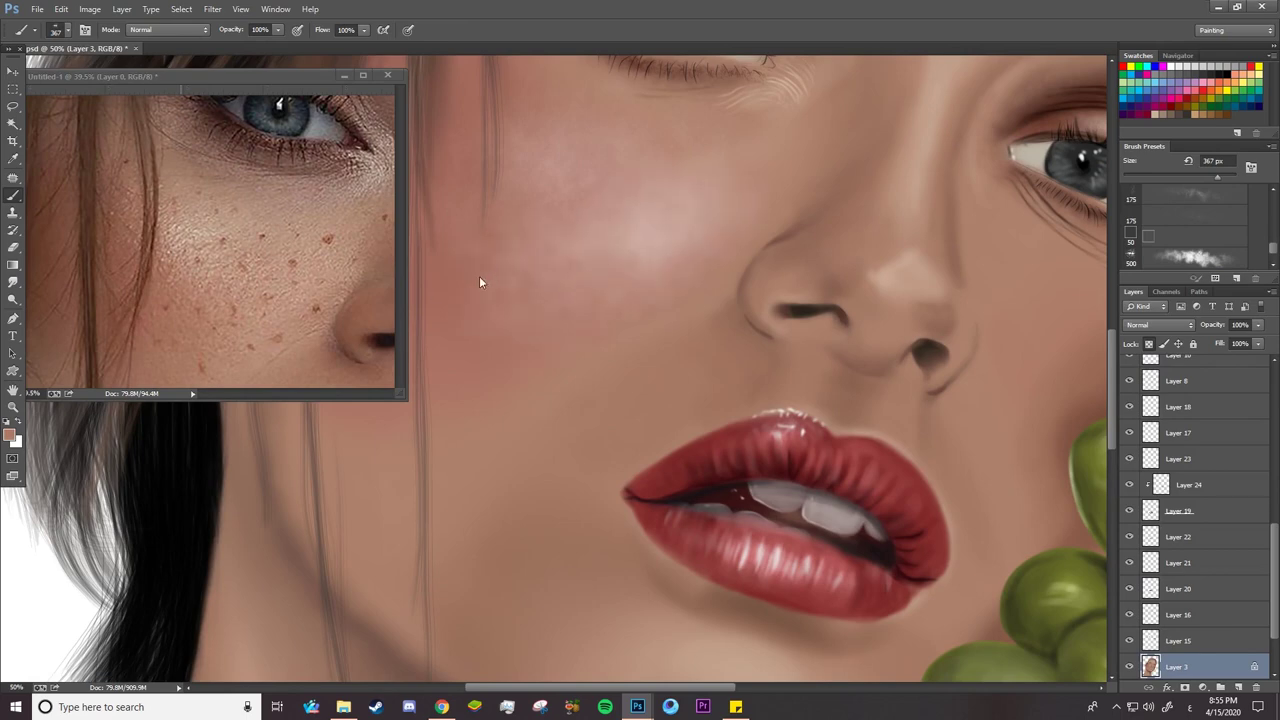
# Set the background color to #a26e5b from the reference cheek and tone down the cheek highlight with the texture brush
pyautogui.click(18, 442)
pyautogui.click(168, 297)
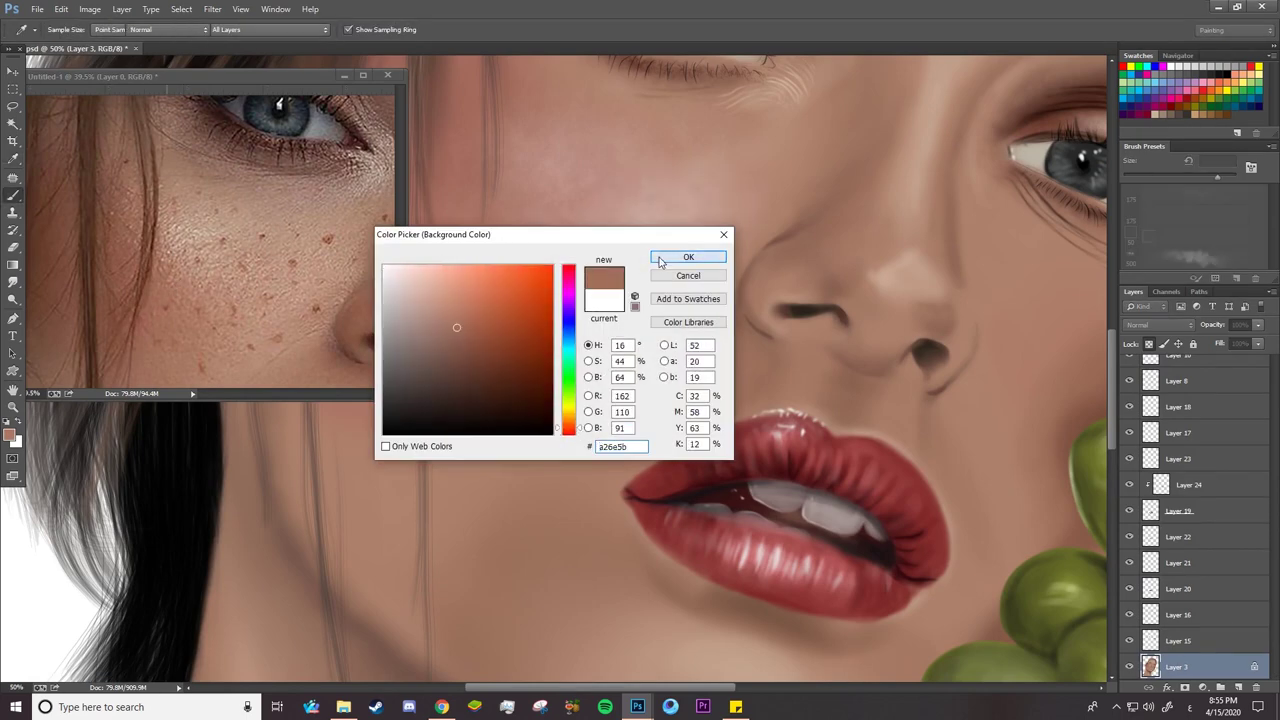
pyautogui.click(672, 258)
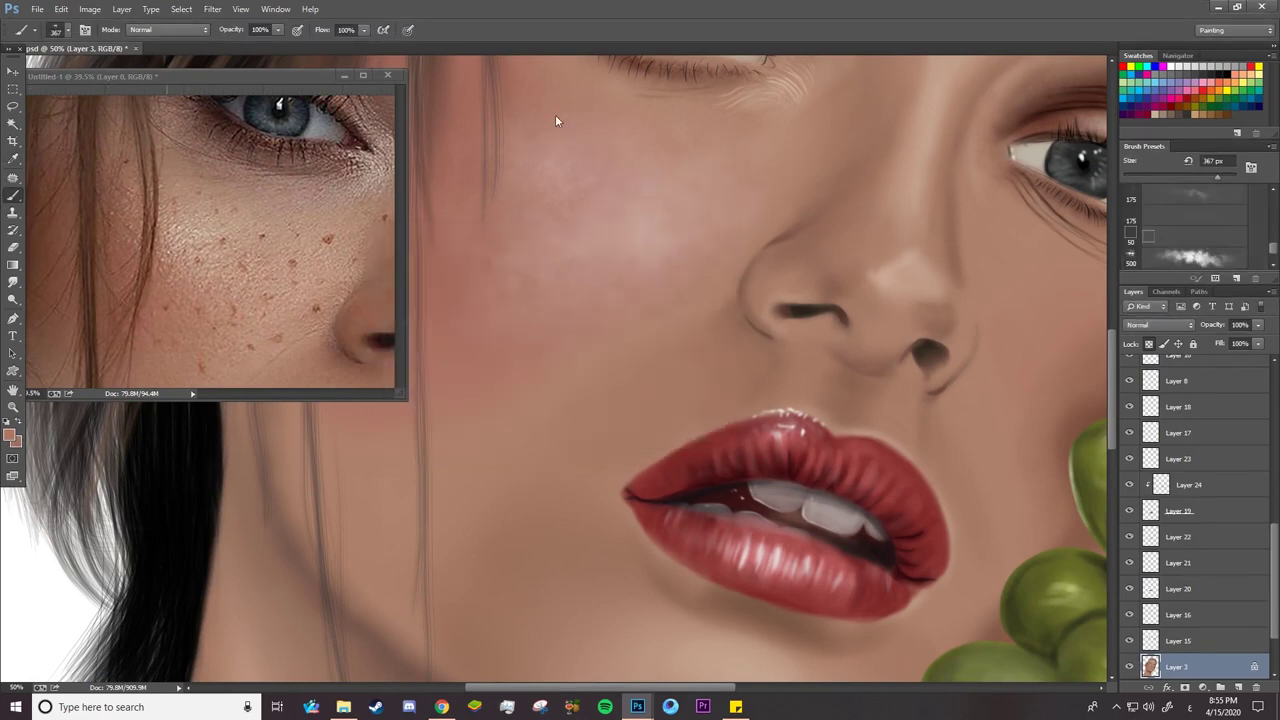
pyautogui.moveTo(486, 258)
pyautogui.mouseDown()
pyautogui.moveTo(603, 162)
pyautogui.moveTo(601, 194)
pyautogui.mouseUp()
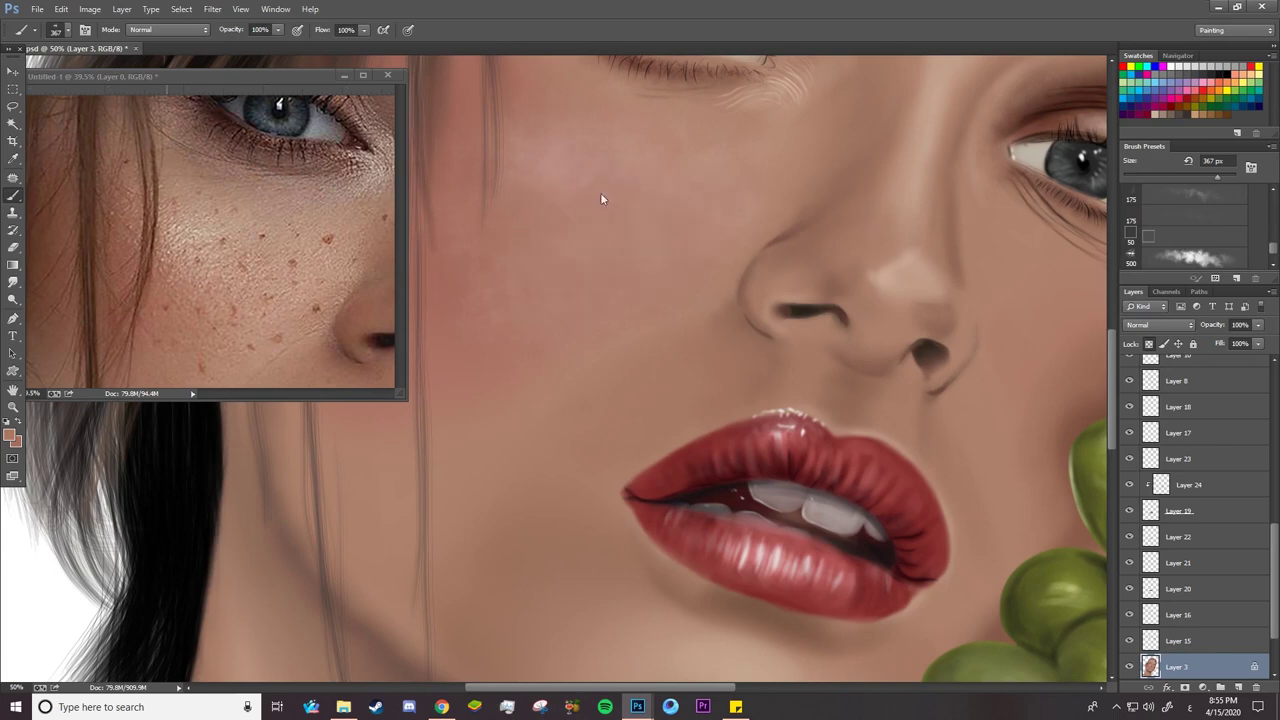
# Give the Dodge tool the speckled 500 px brush tip, sized to 146 px, flattened and tilted diagonally
pyautogui.click(13, 299)
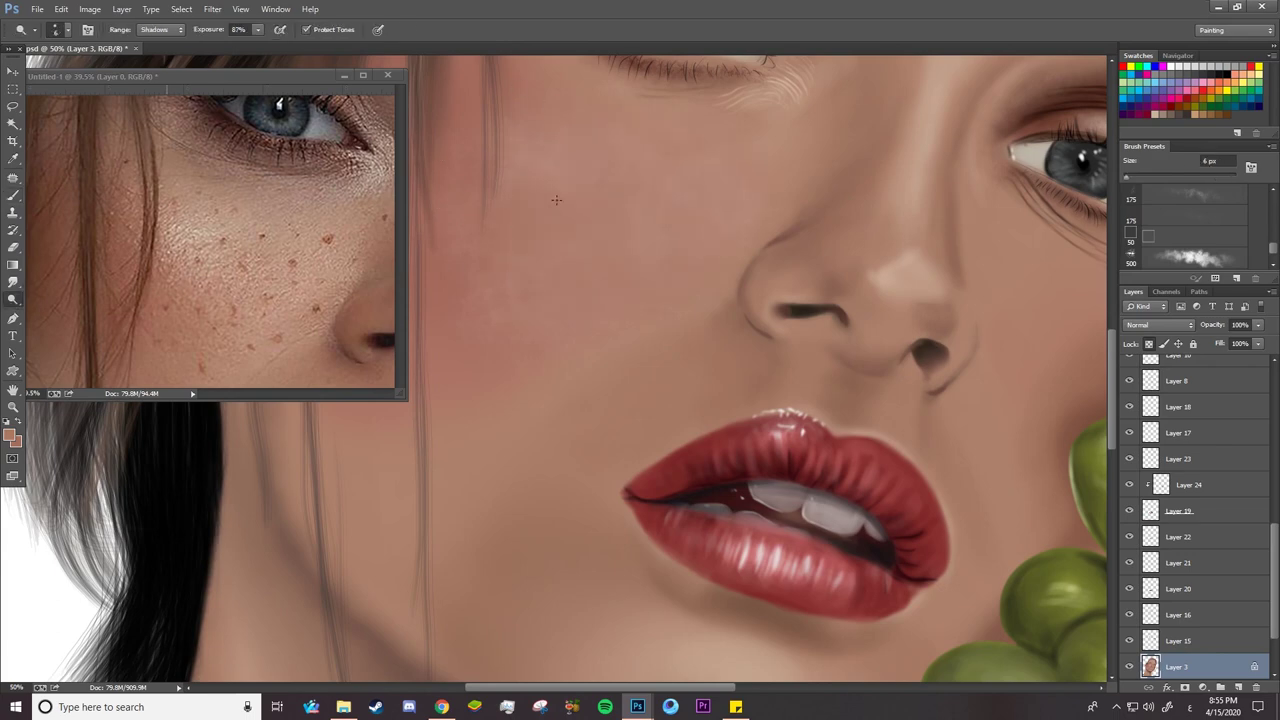
pyautogui.rightClick(550, 230)
pyautogui.click(628, 380)
pyautogui.click(431, 144)
pyautogui.rightClick(534, 178)
pyautogui.moveTo(667, 174); pyautogui.dragTo(645, 174)
pyautogui.moveTo(565, 164)
pyautogui.mouseDown()
pyautogui.moveTo(566, 175)
pyautogui.moveTo(578, 164)
pyautogui.mouseUp()
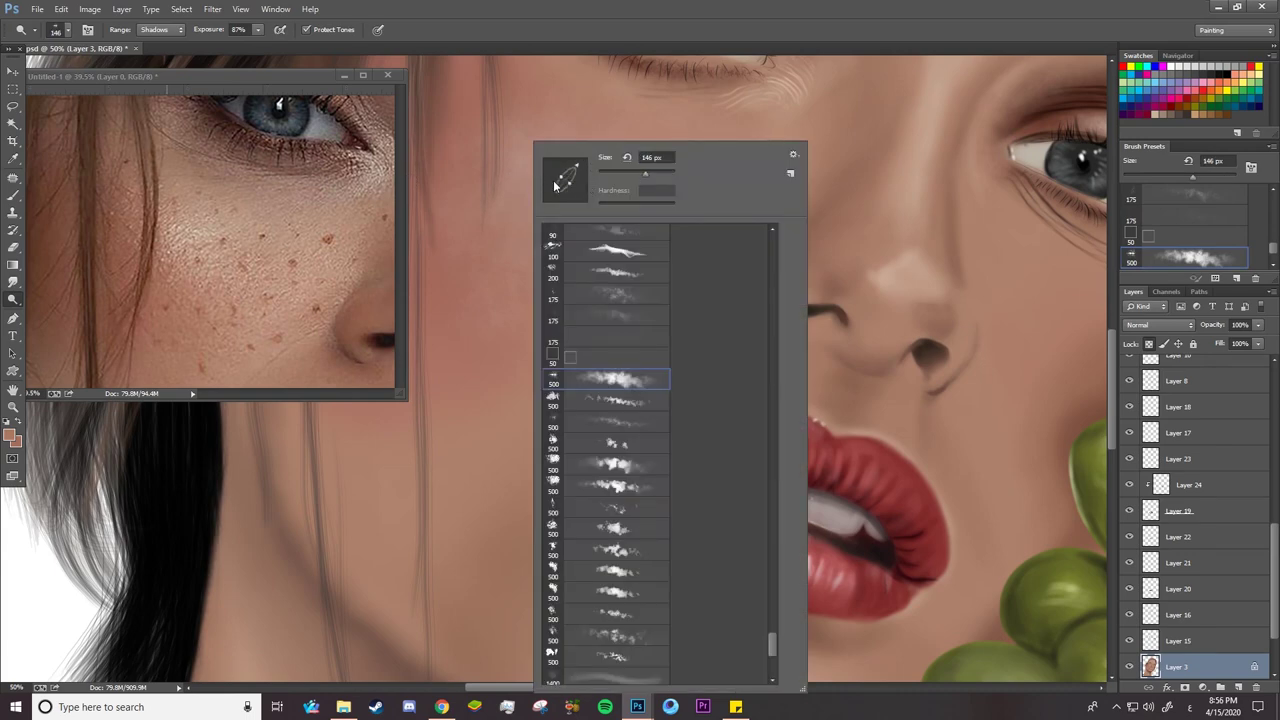
pyautogui.press('Escape')
# Set the dodge range to Midtones and try to brighten the upper cheek with speckled highlights
pyautogui.click(153, 29)
pyautogui.click(152, 46)
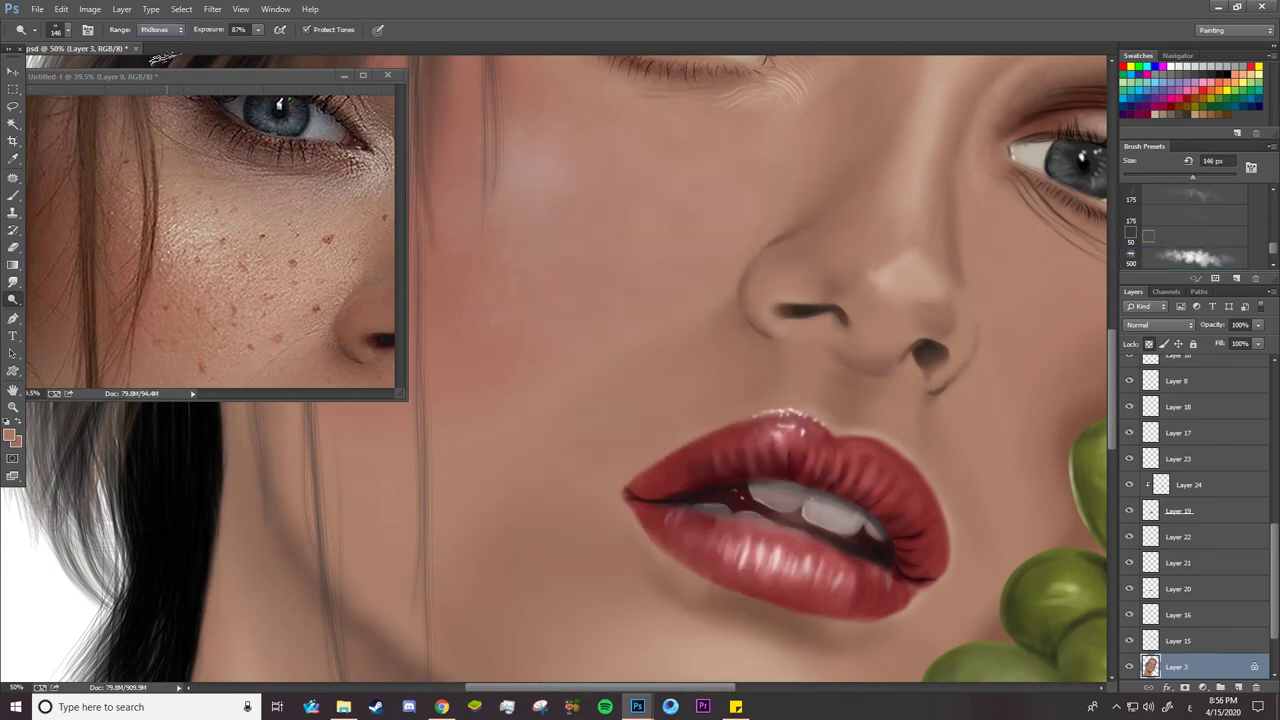
pyautogui.moveTo(577, 192)
pyautogui.mouseDown()
pyautogui.moveTo(429, 202)
pyautogui.moveTo(437, 267)
pyautogui.moveTo(556, 112)
pyautogui.moveTo(626, 157)
pyautogui.moveTo(489, 268)
pyautogui.moveTo(630, 199)
pyautogui.mouseUp()
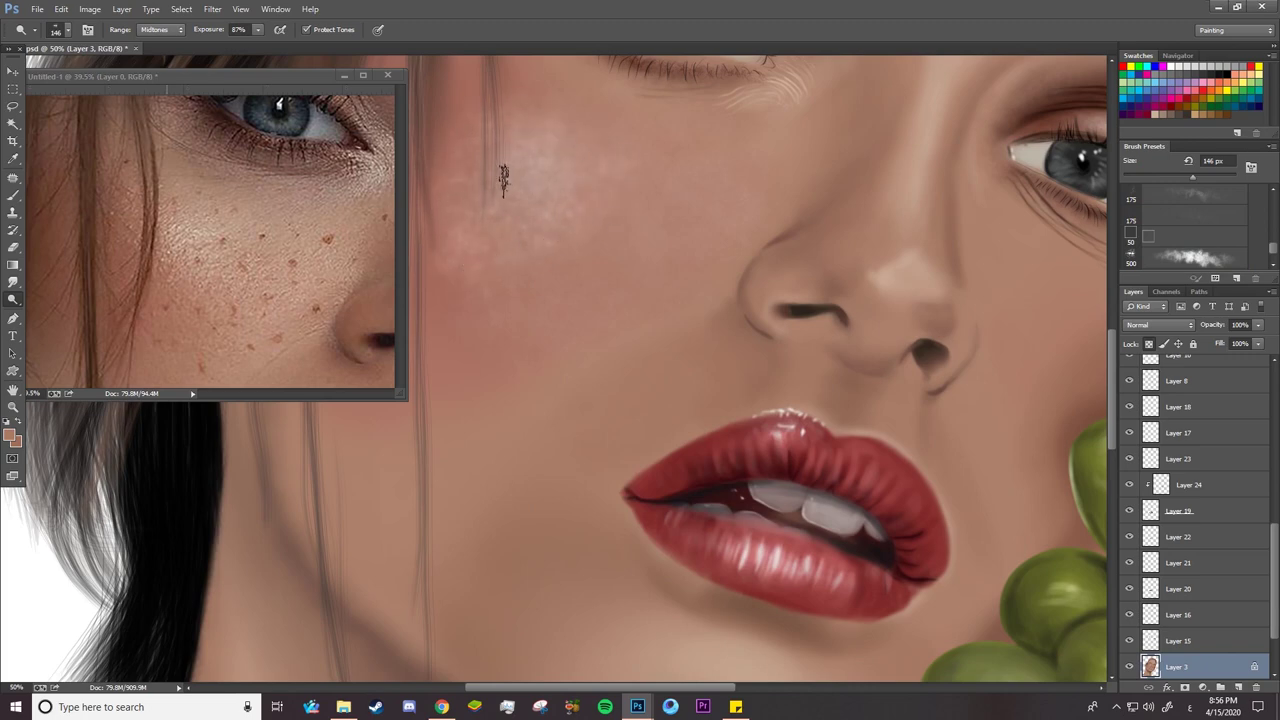
# Set the dodge range to Highlights and the tip to 29 px, then try brighter fine texture on the upper cheek
pyautogui.click(153, 29)
pyautogui.click(152, 58)
pyautogui.rightClick(507, 201)
pyautogui.click(591, 167)
pyautogui.moveTo(524, 194); pyautogui.dragTo(520, 178)
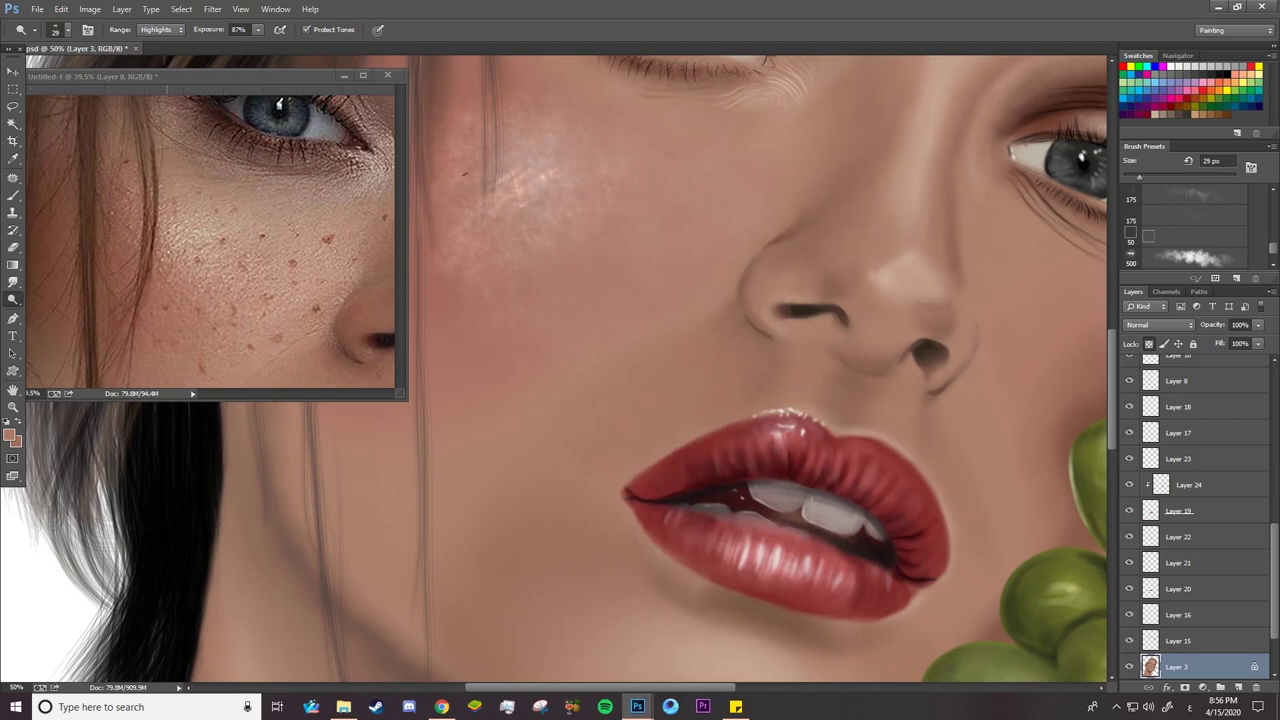
pyautogui.moveTo(523, 146); pyautogui.dragTo(510, 156)
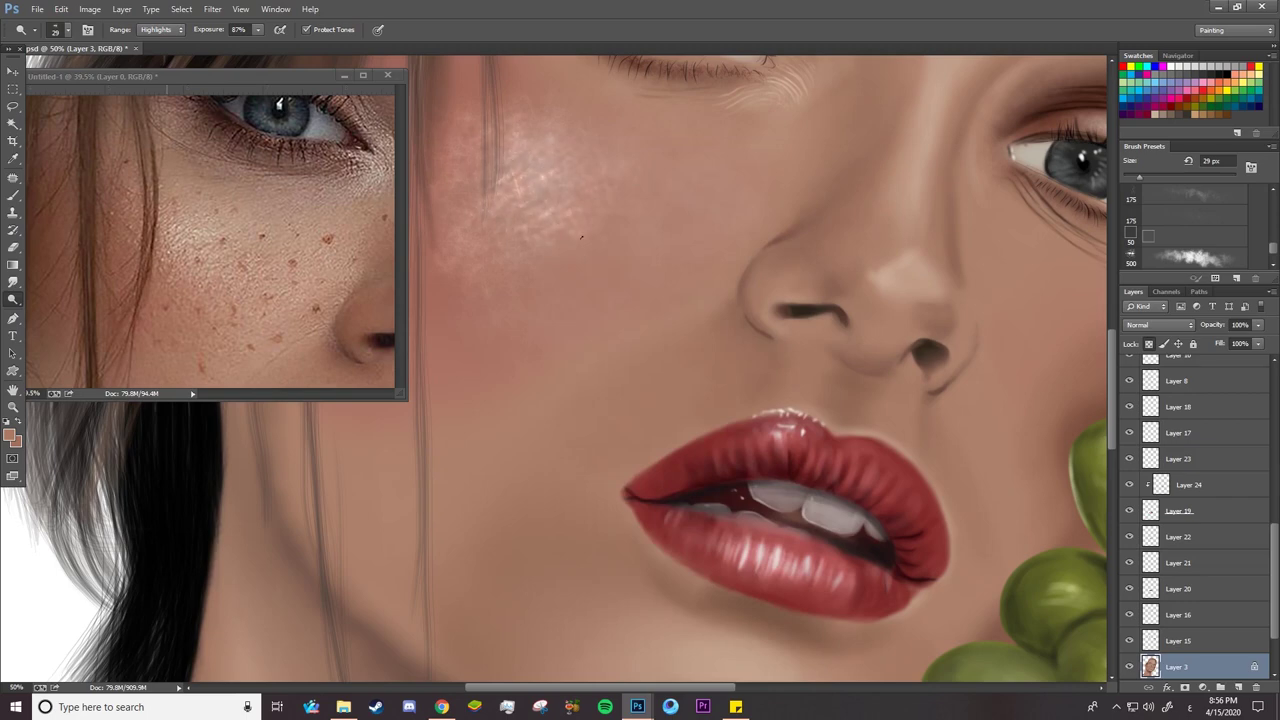
# Undo the dodged highlights on the upper cheek
pyautogui.press('z')
pyautogui.moveTo(557, 234); pyautogui.dragTo(480, 230)
pyautogui.moveTo(545, 190); pyautogui.dragTo(600, 197)
pyautogui.press('b')
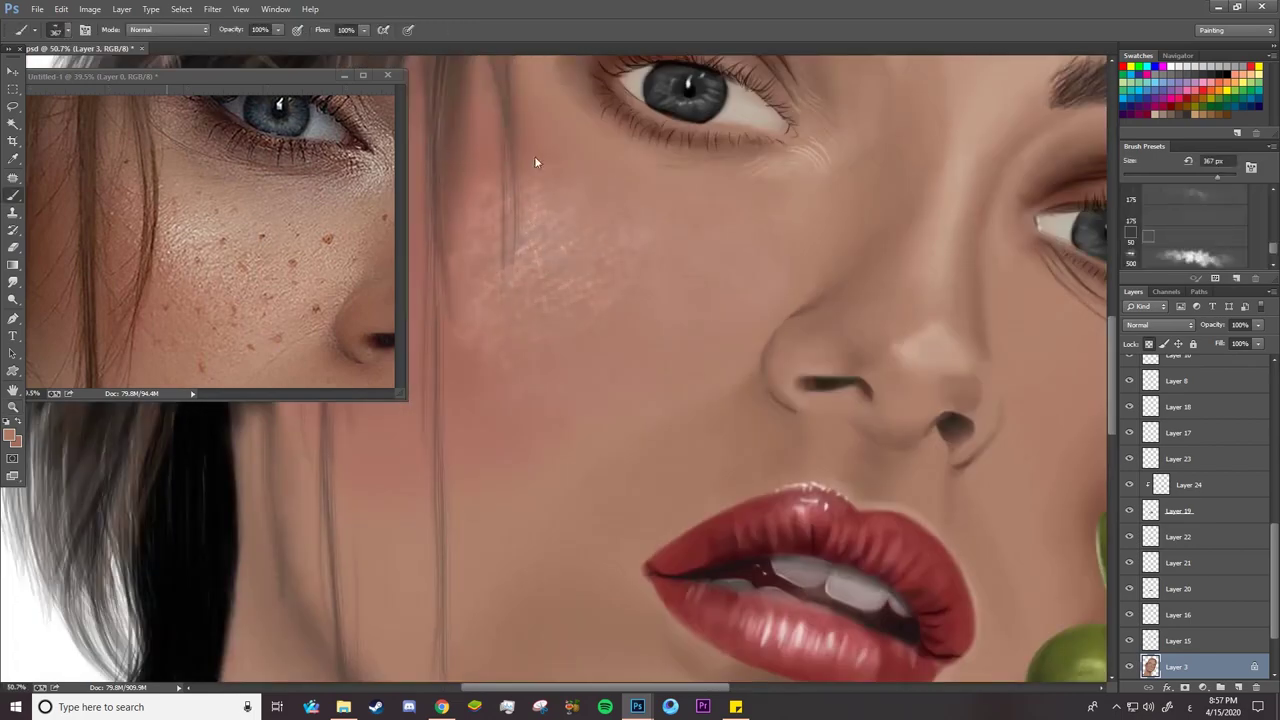
pyautogui.hotkey('ctrl', '0')
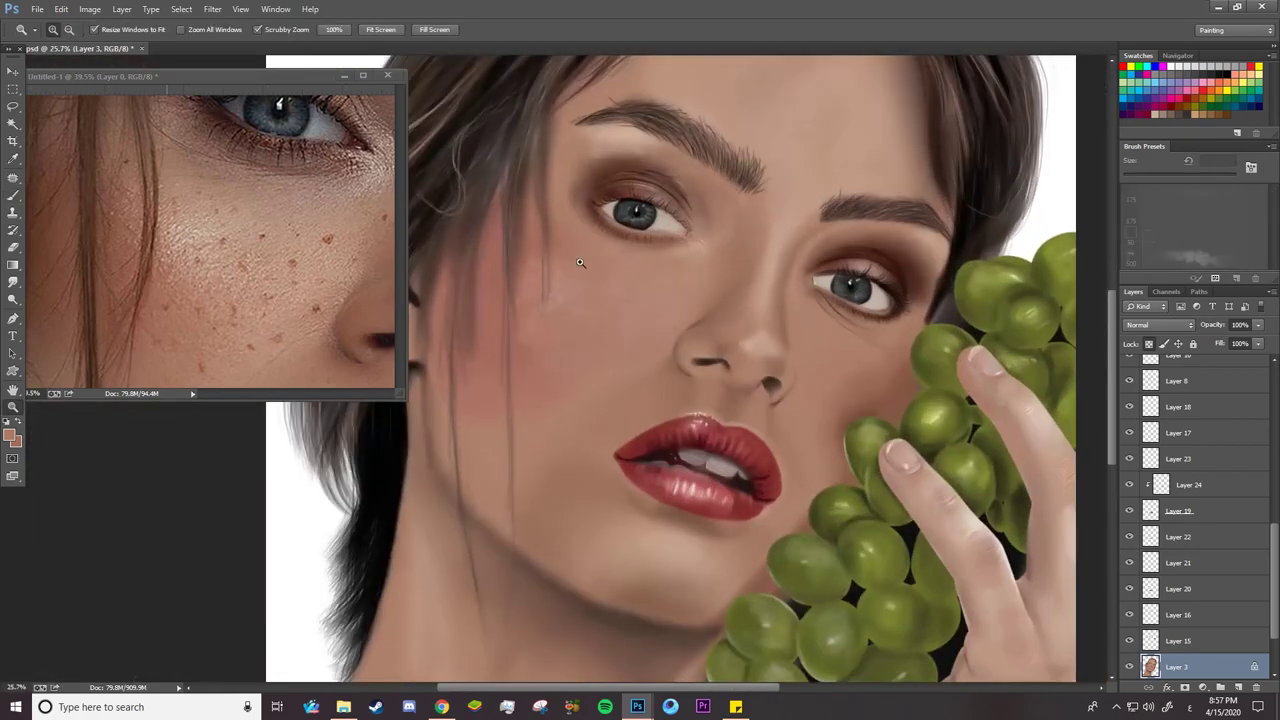
pyautogui.scroll(3, 584, 273)
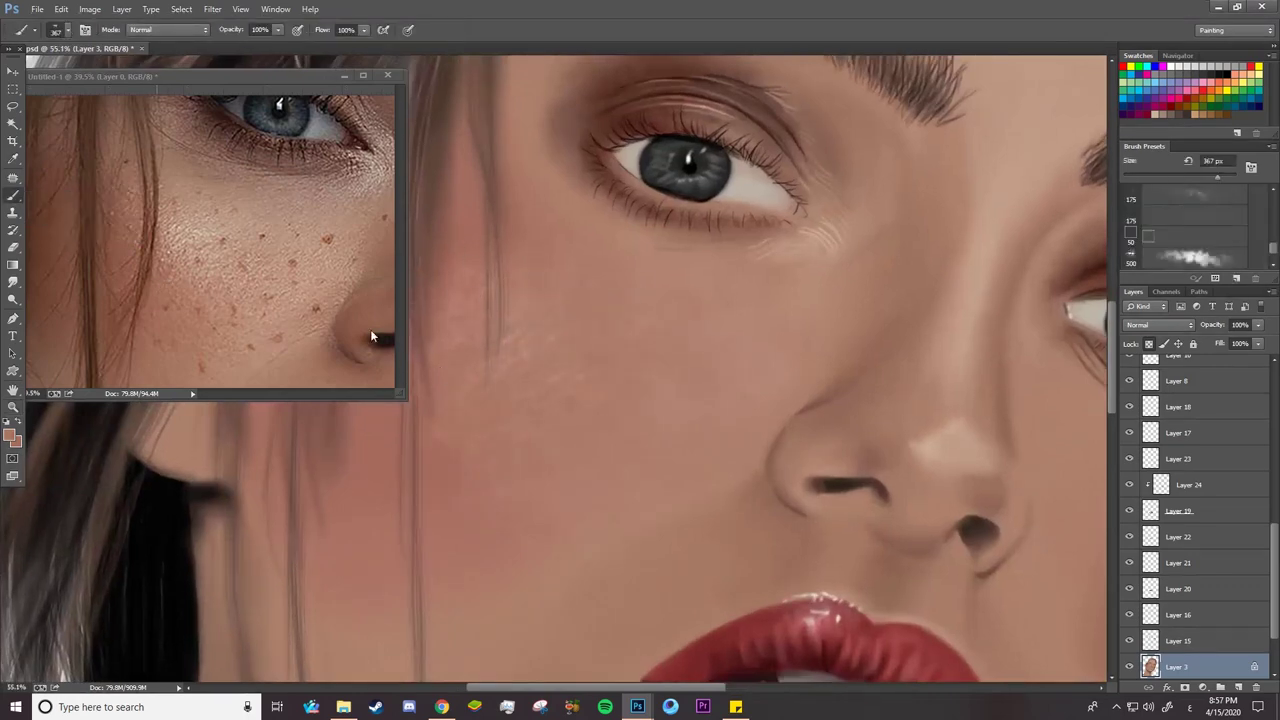
# Show Layer 0 and examine the reference cheek's skin texture at 100% with the Dodge tool ready
pyautogui.click(13, 299)
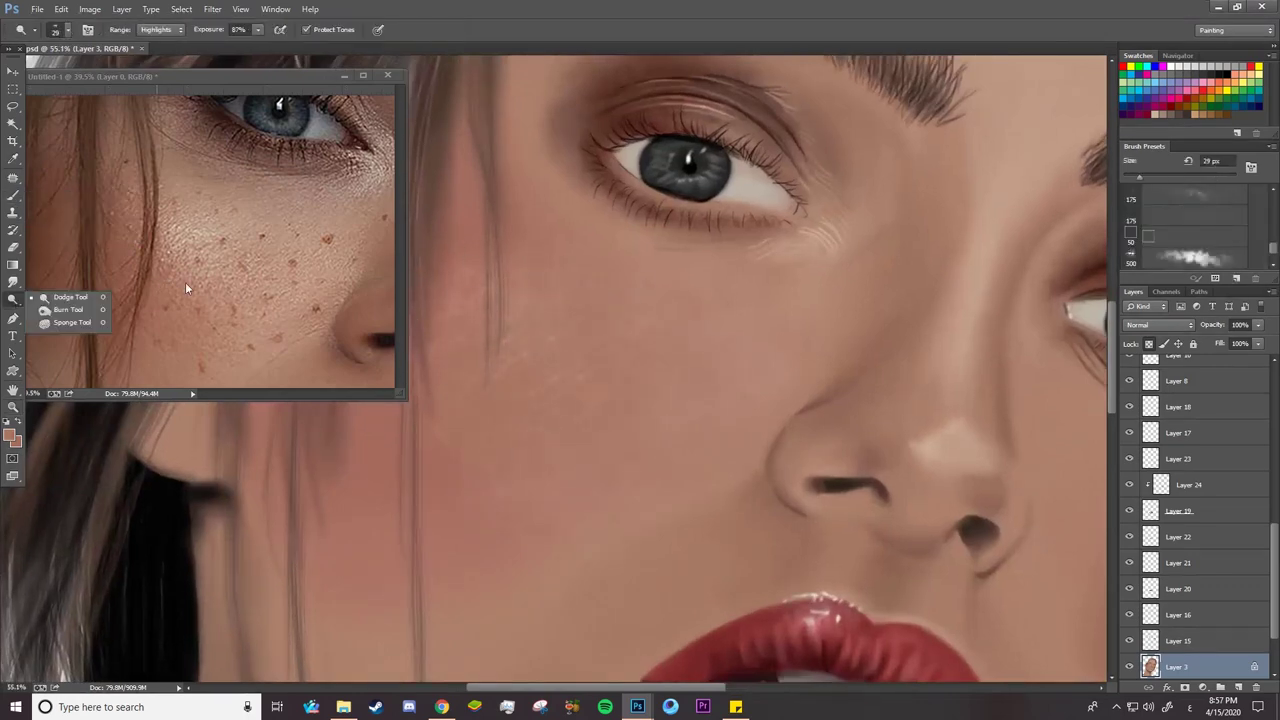
pyautogui.moveTo(1274, 560); pyautogui.dragTo(1274, 400)
pyautogui.click(1129, 368)
pyautogui.hotkey('ctrl', 'space')
pyautogui.moveTo(523, 363); pyautogui.dragTo(540, 362)
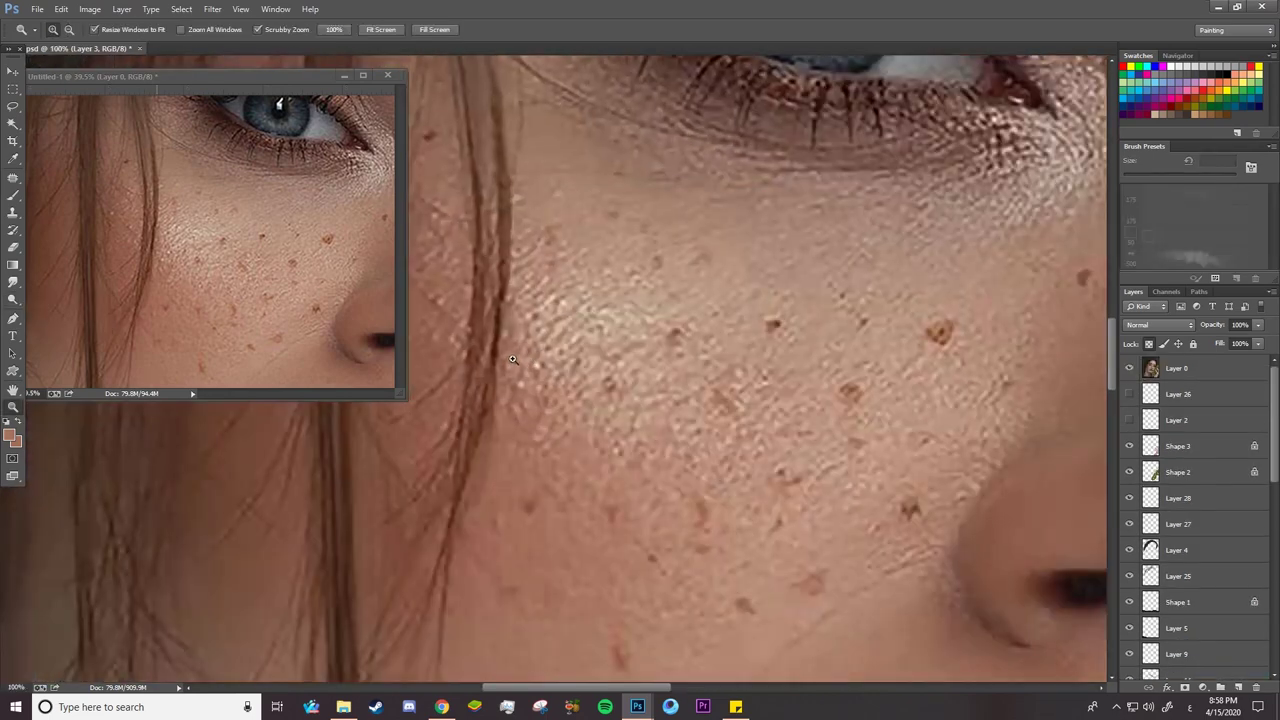
pyautogui.press('b')
pyautogui.click(13, 298)
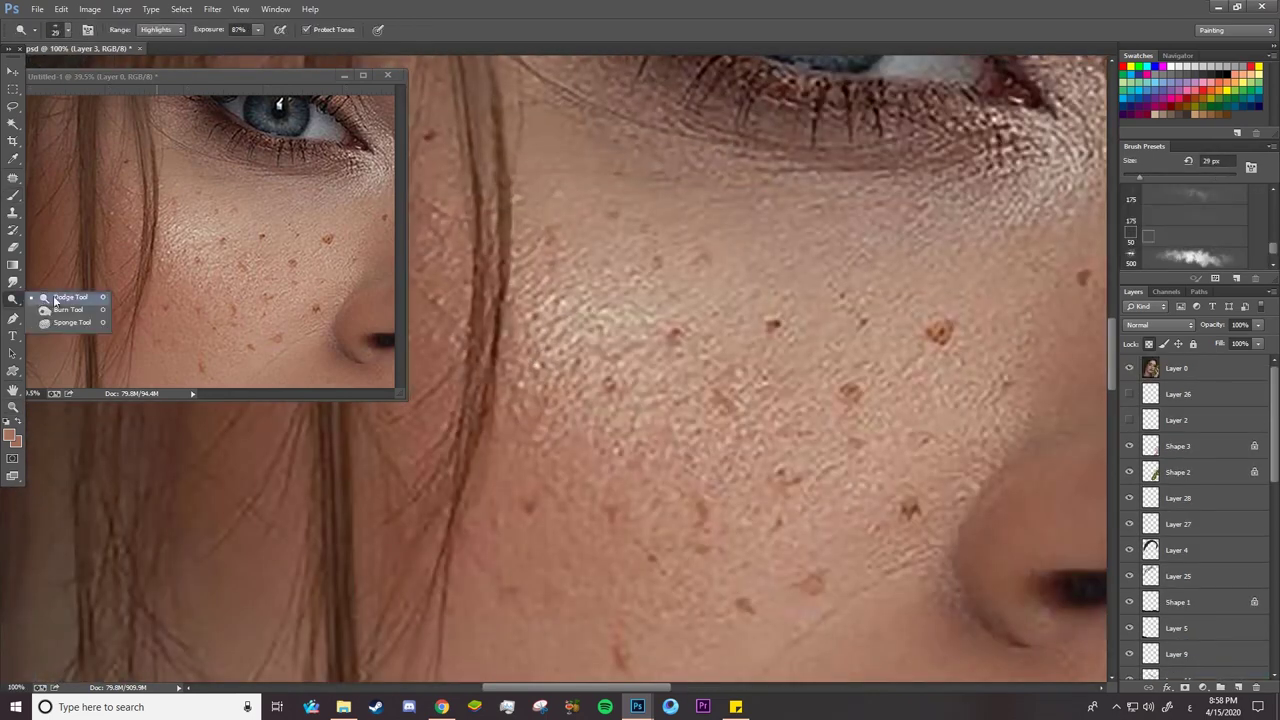
# Adjust the angle of the 29 px dodge tip, hide Layer 0 and try dodging speckled highlights onto the upper cheek
pyautogui.rightClick(589, 310)
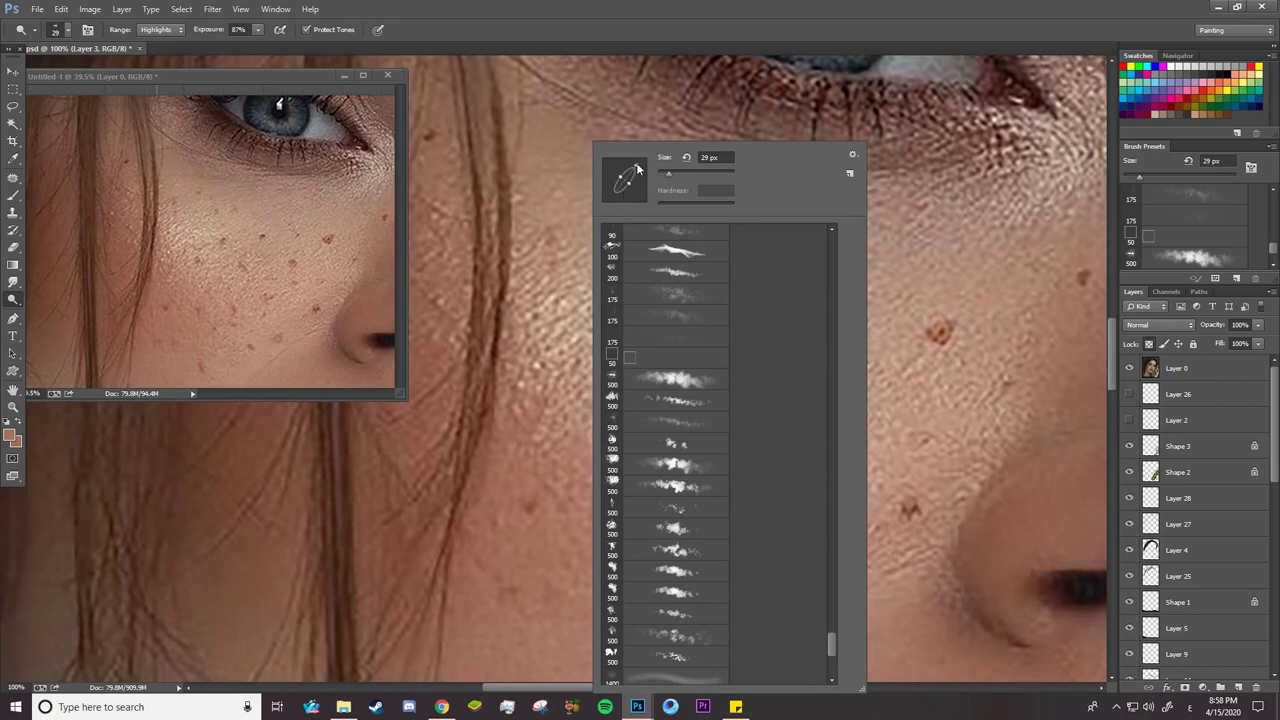
pyautogui.moveTo(637, 170); pyautogui.dragTo(648, 179)
pyautogui.click(543, 307)
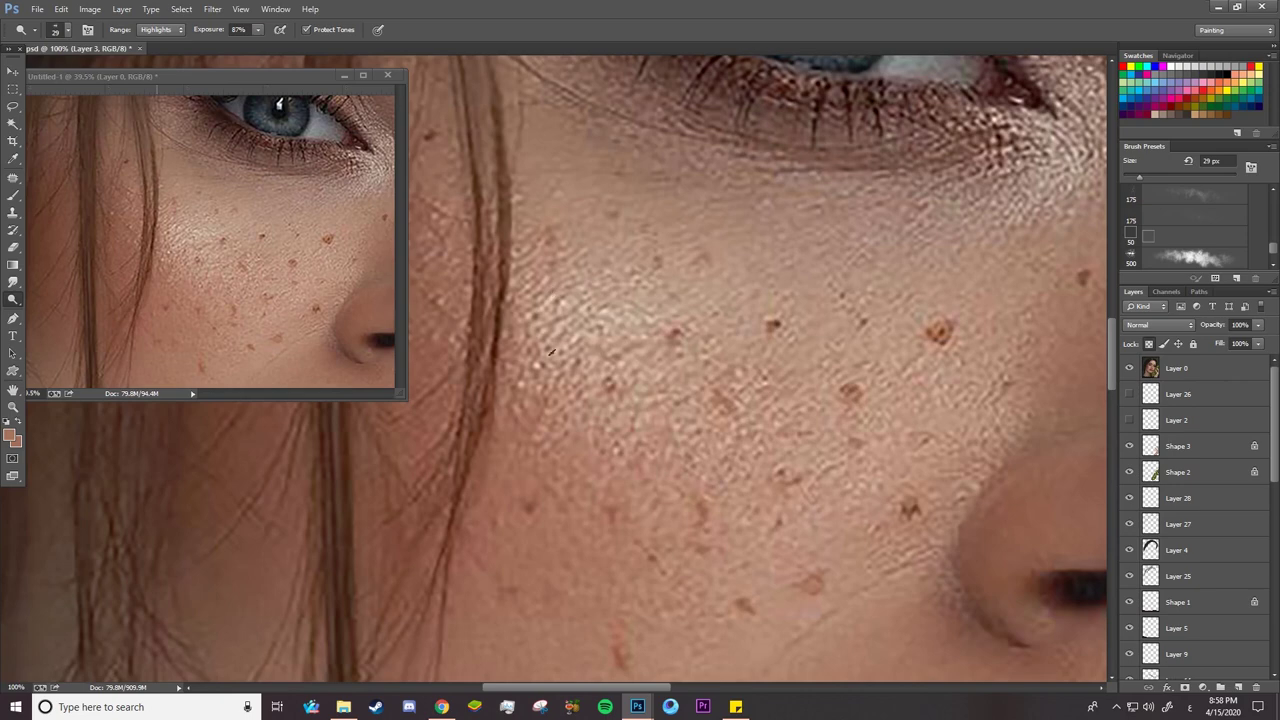
pyautogui.click(1128, 369)
pyautogui.moveTo(559, 293); pyautogui.dragTo(588, 256)
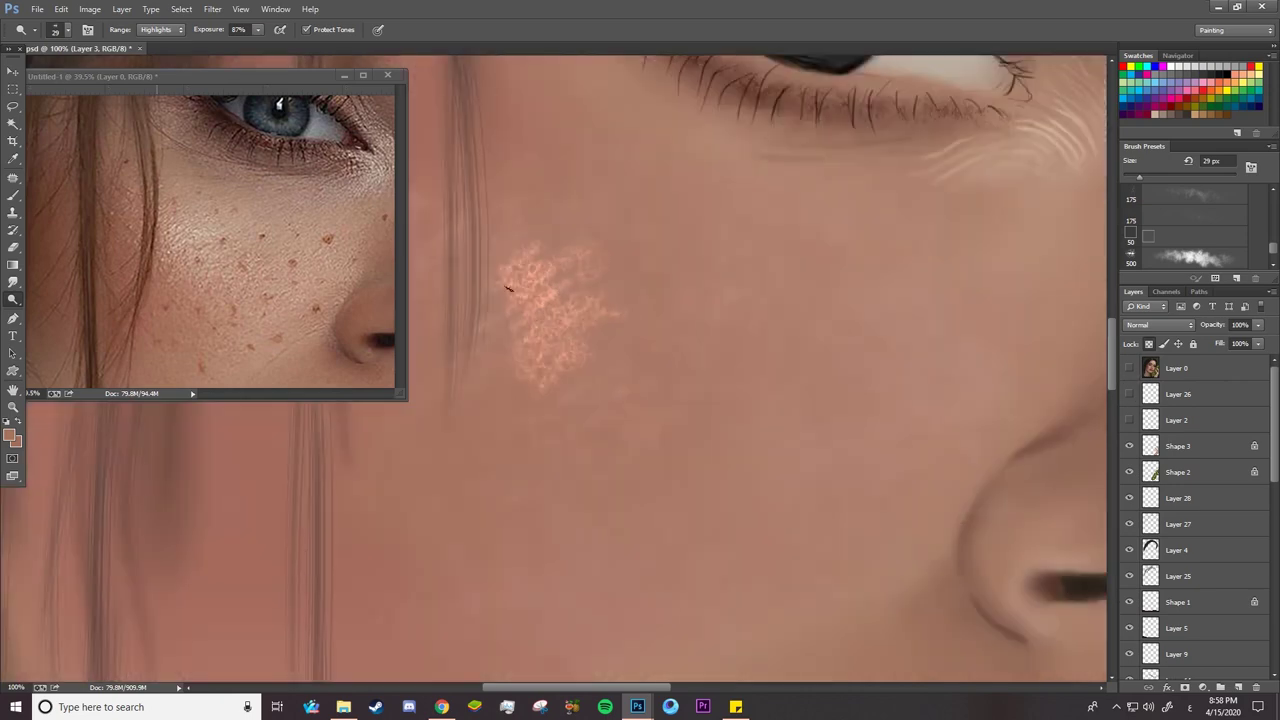
# Undo the speckled dodge strokes on the upper cheek and return to the Brush tool
pyautogui.press('z')
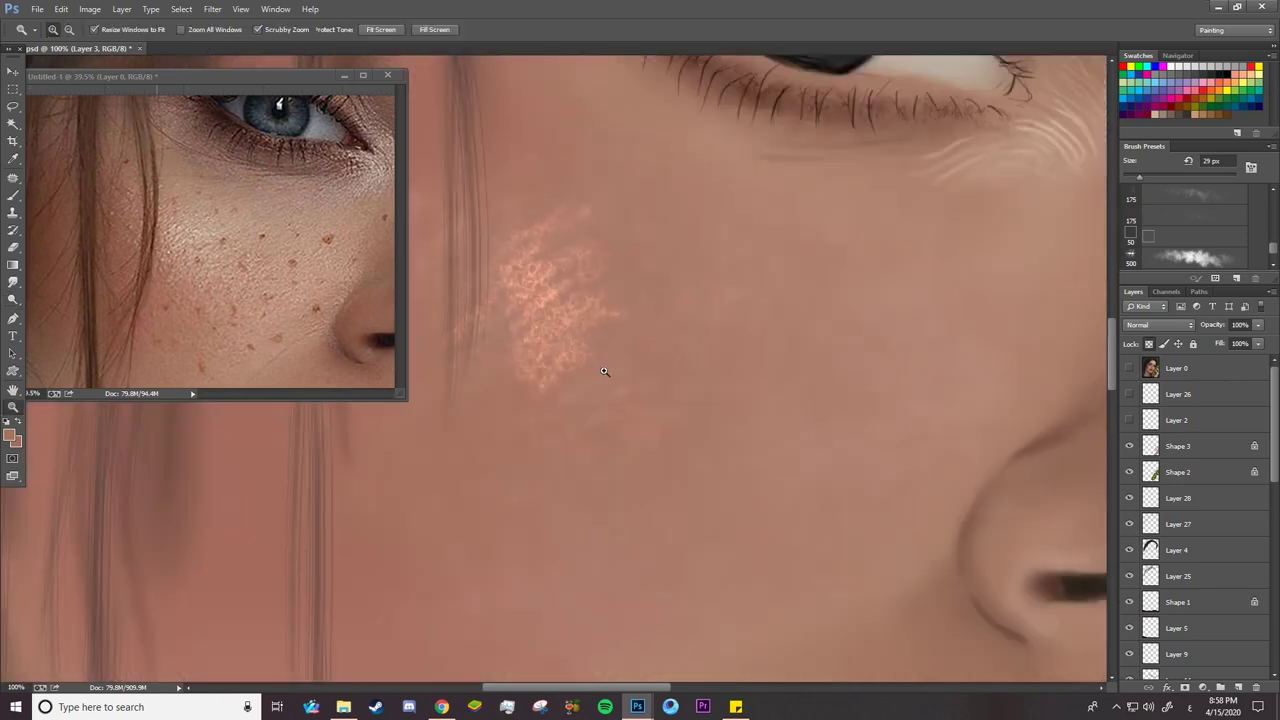
pyautogui.moveTo(608, 373); pyautogui.dragTo(585, 370)
pyautogui.press('b')
pyautogui.hotkey('ctrl', 'alt', 'z')
pyautogui.hotkey('ctrl', 'alt', 'z')
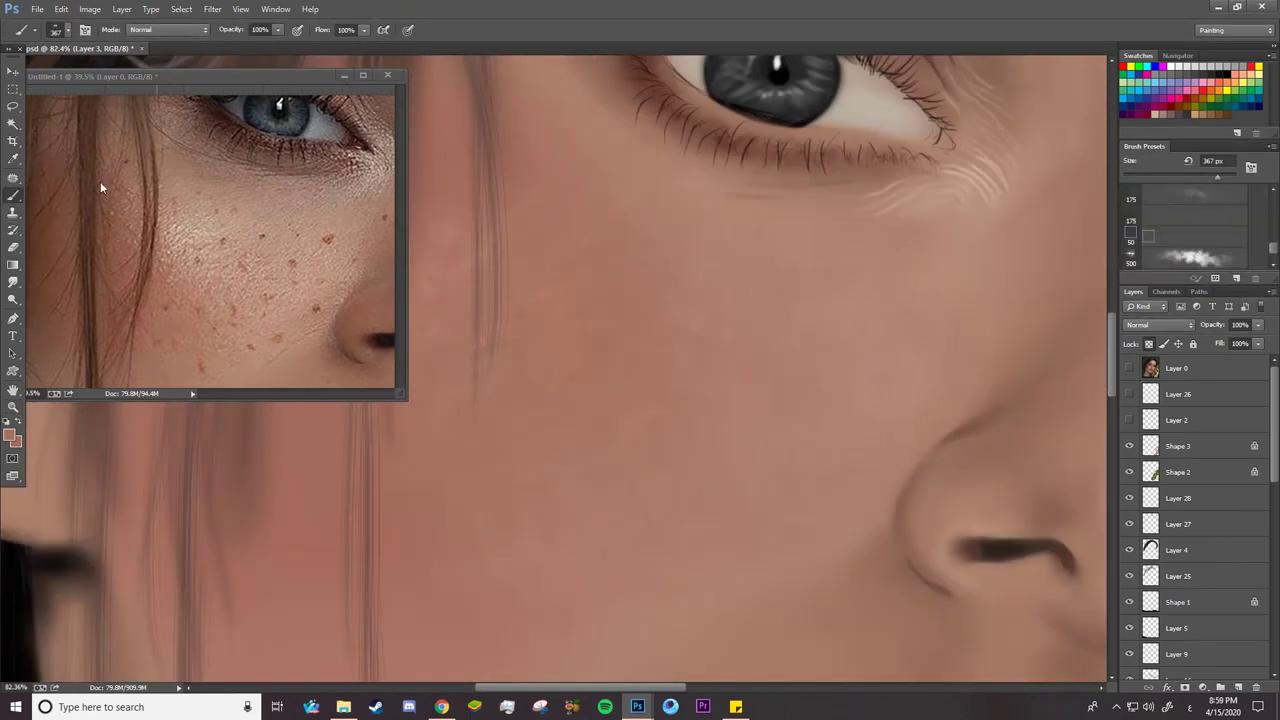
# Set the foreground color to a pale peach pink and the brush mode to Screen
pyautogui.click(9, 435)
pyautogui.click(417, 277)
pyautogui.click(662, 259)
pyautogui.click(165, 30)
pyautogui.click(155, 168)
# Reduce the textured brush to 15 px and flatten its tip into a narrow horizontal ellipse
pyautogui.rightClick(568, 228)
pyautogui.click(642, 175)
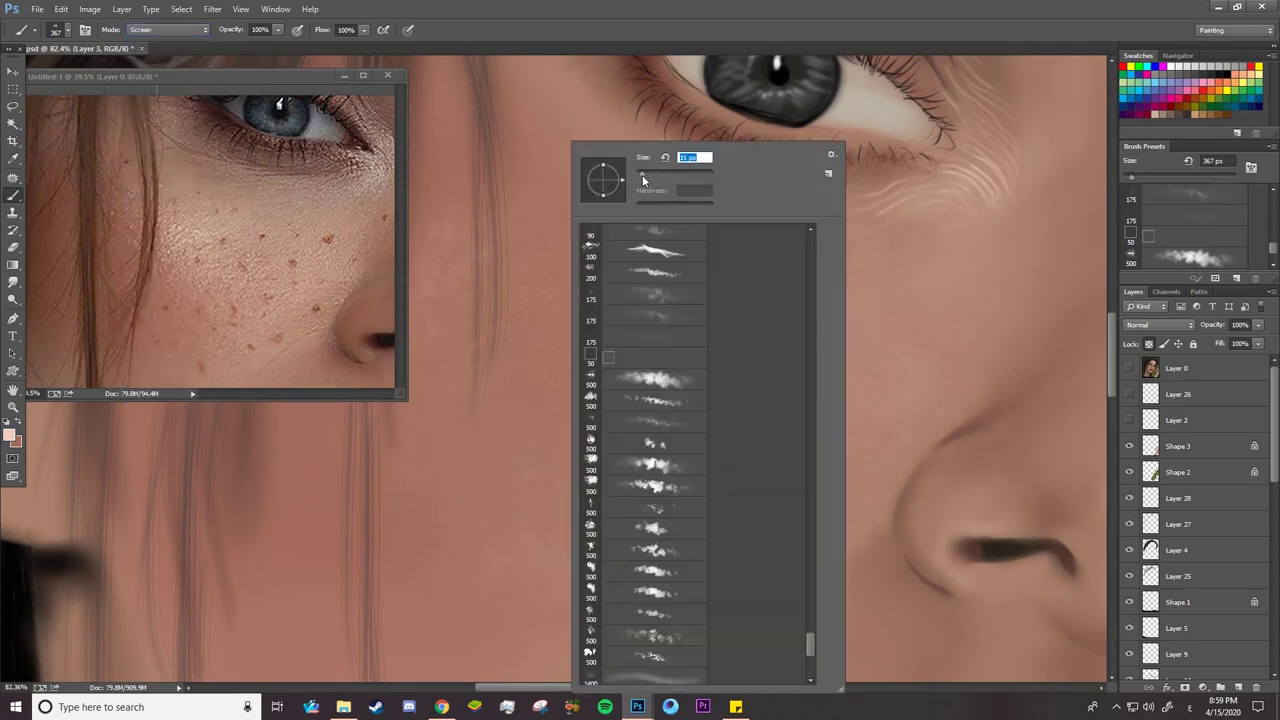
pyautogui.moveTo(602, 170); pyautogui.dragTo(604, 183)
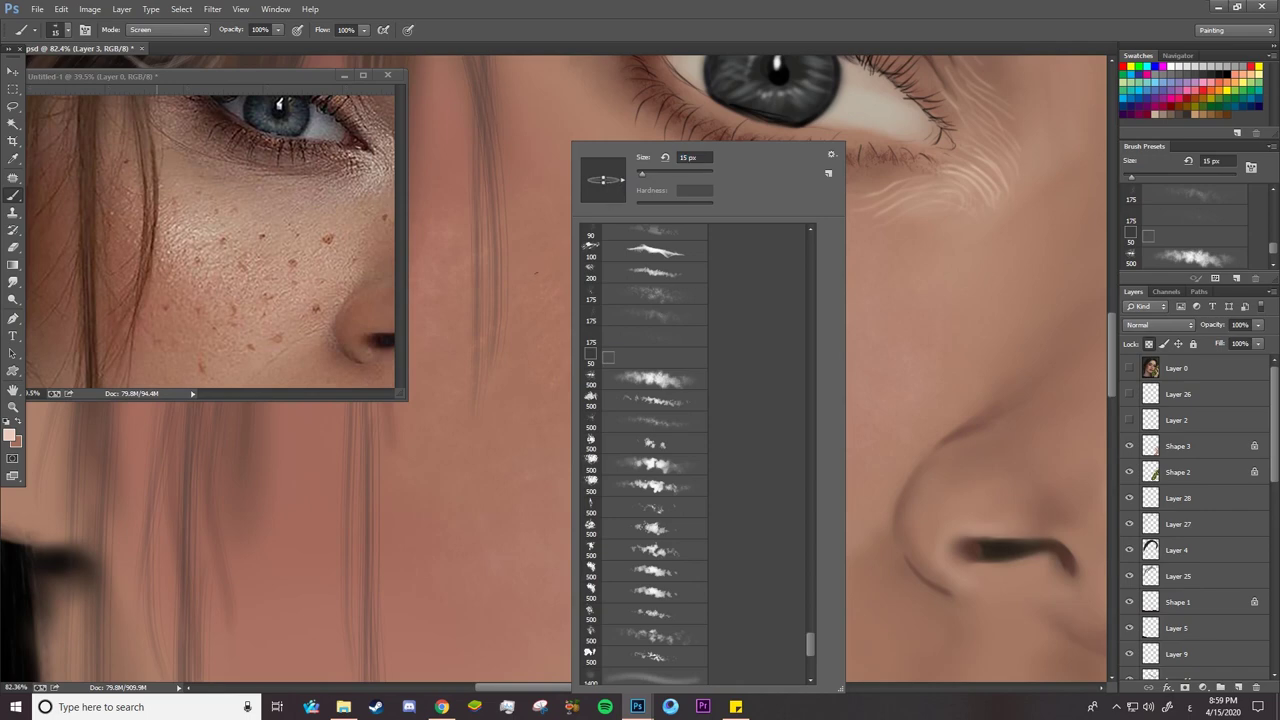
pyautogui.click(537, 273)
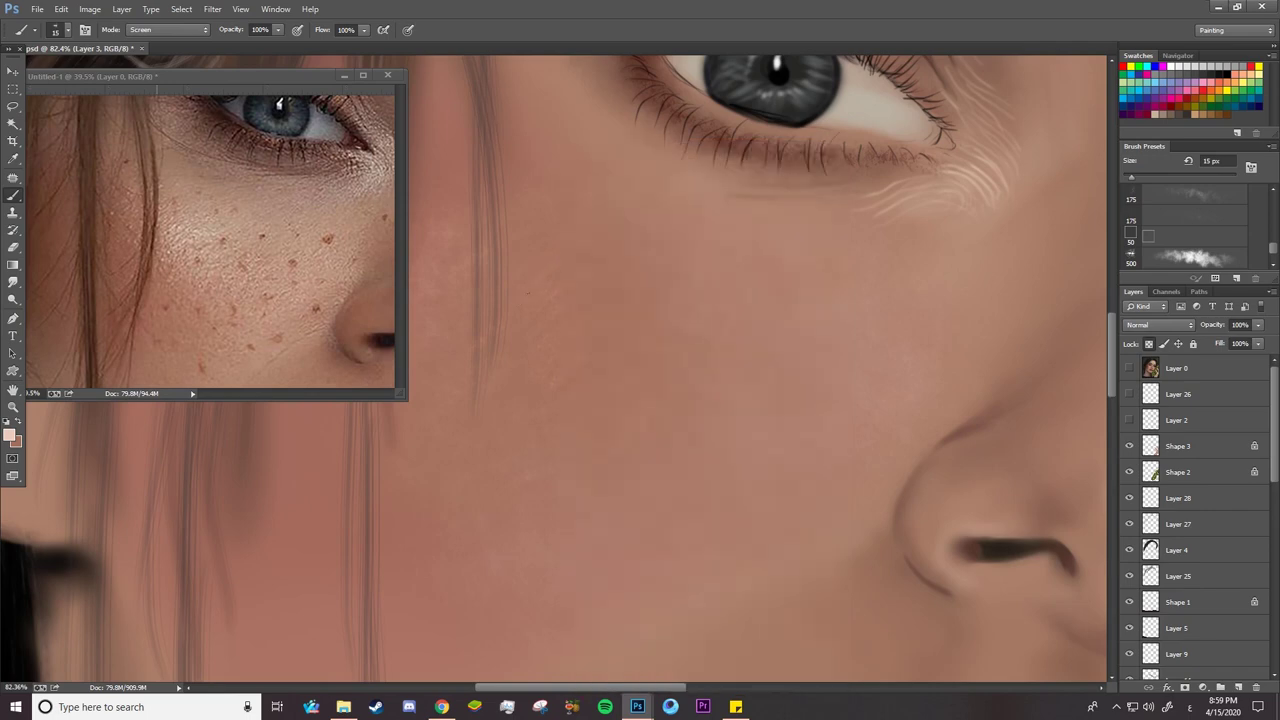
pyautogui.rightClick(560, 270)
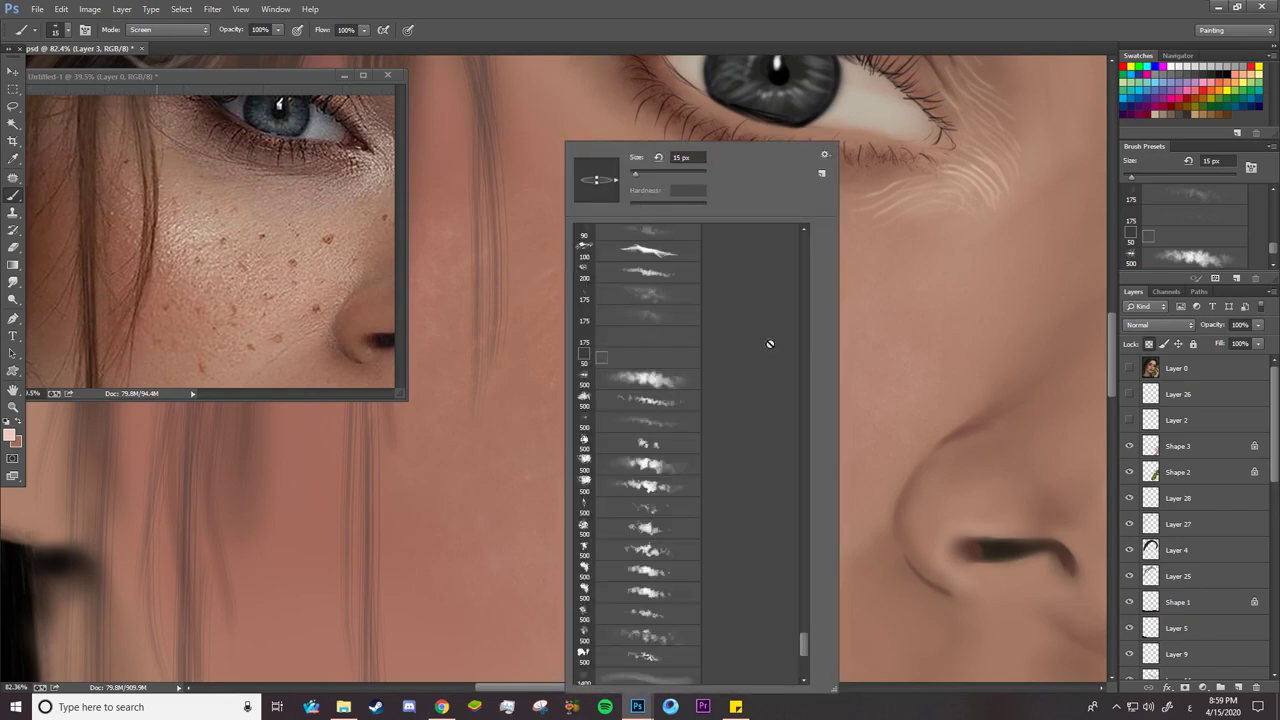
# Add a new layer above Layer 3, adjust the 15 px tip and paint a short pale highlight on the upper cheek
pyautogui.click(1238, 688)
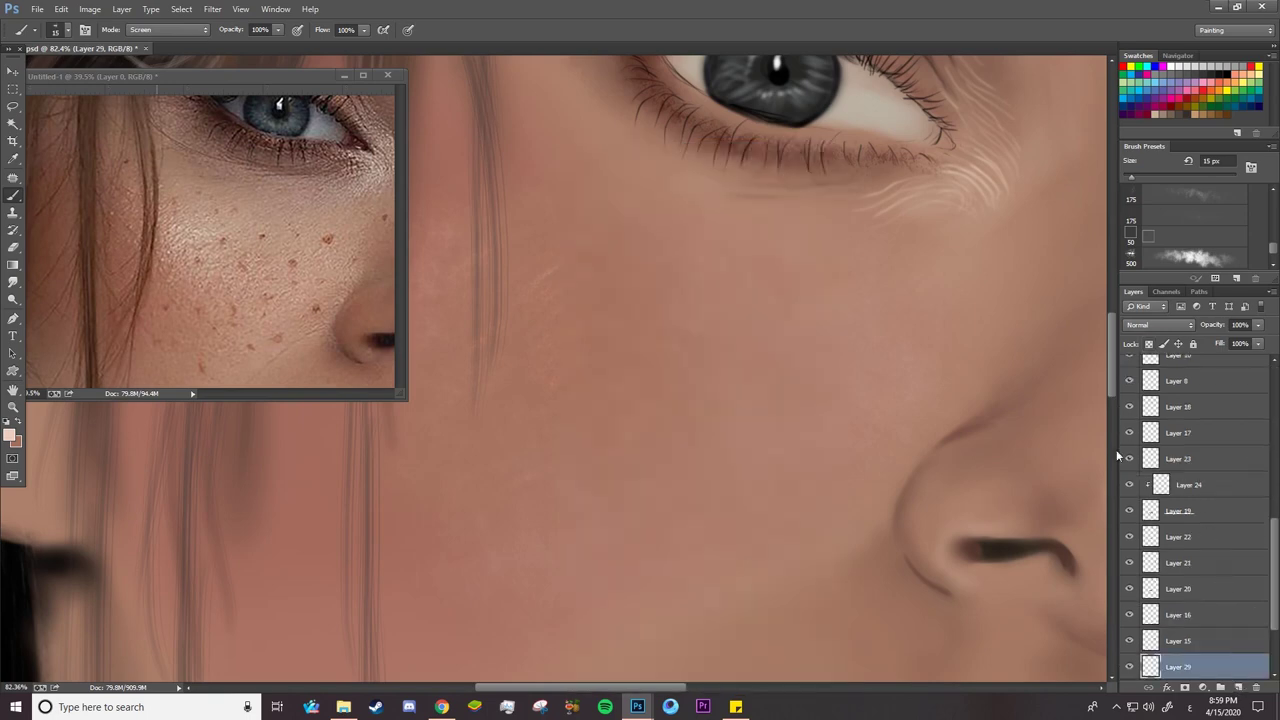
pyautogui.rightClick(599, 281)
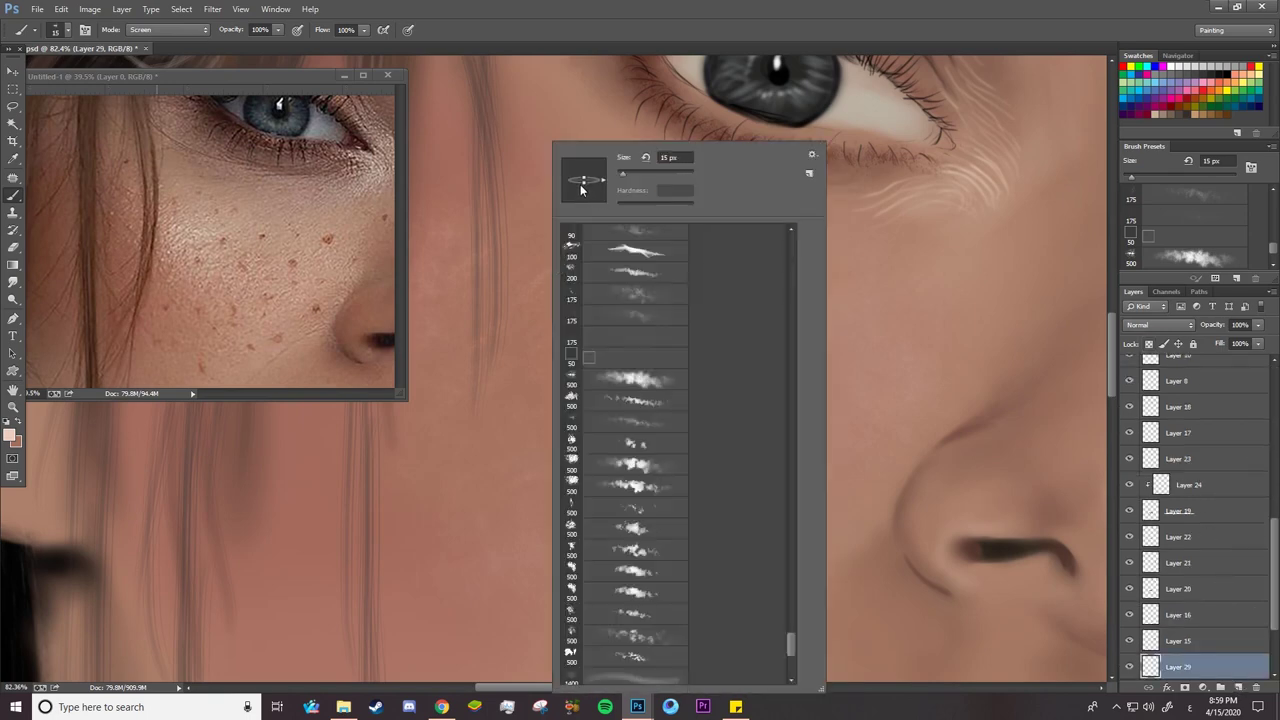
pyautogui.moveTo(582, 190); pyautogui.dragTo(602, 190)
pyautogui.click(521, 270)
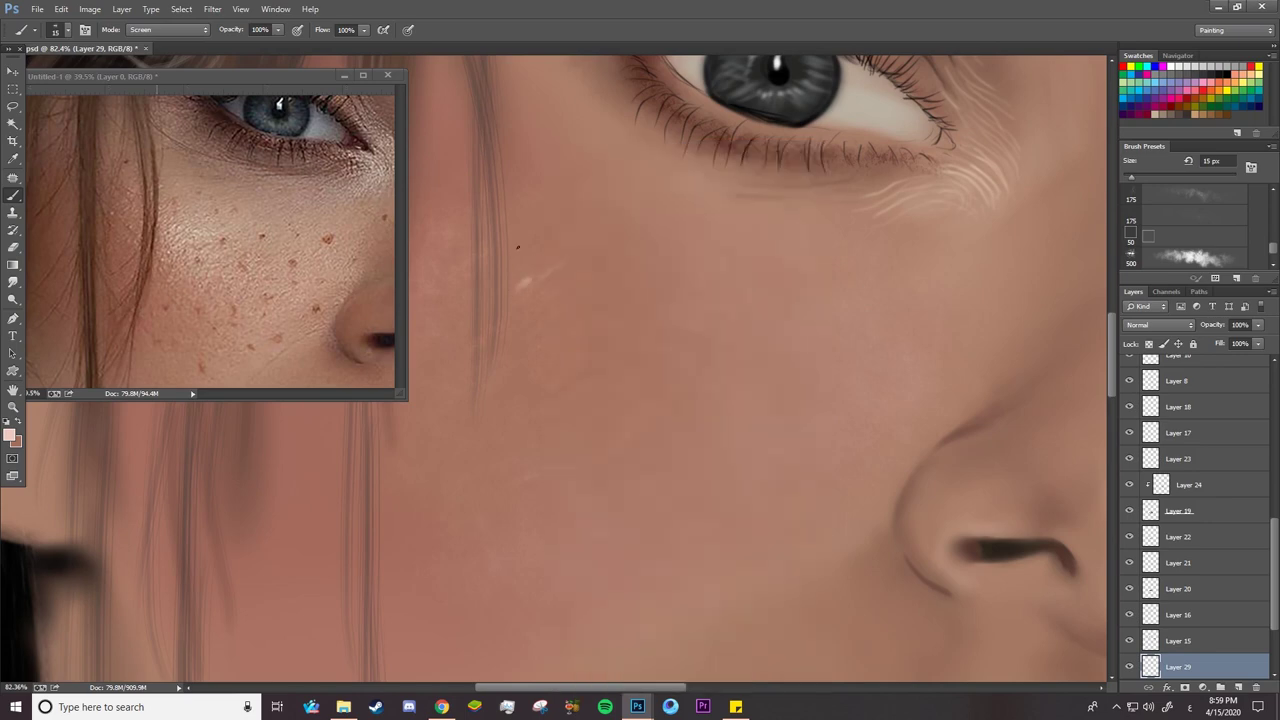
# Set the brush mode to Color Dodge and, after checking Layer 0, paint fine diagonal highlight strokes across the upper cheek
pyautogui.click(168, 29)
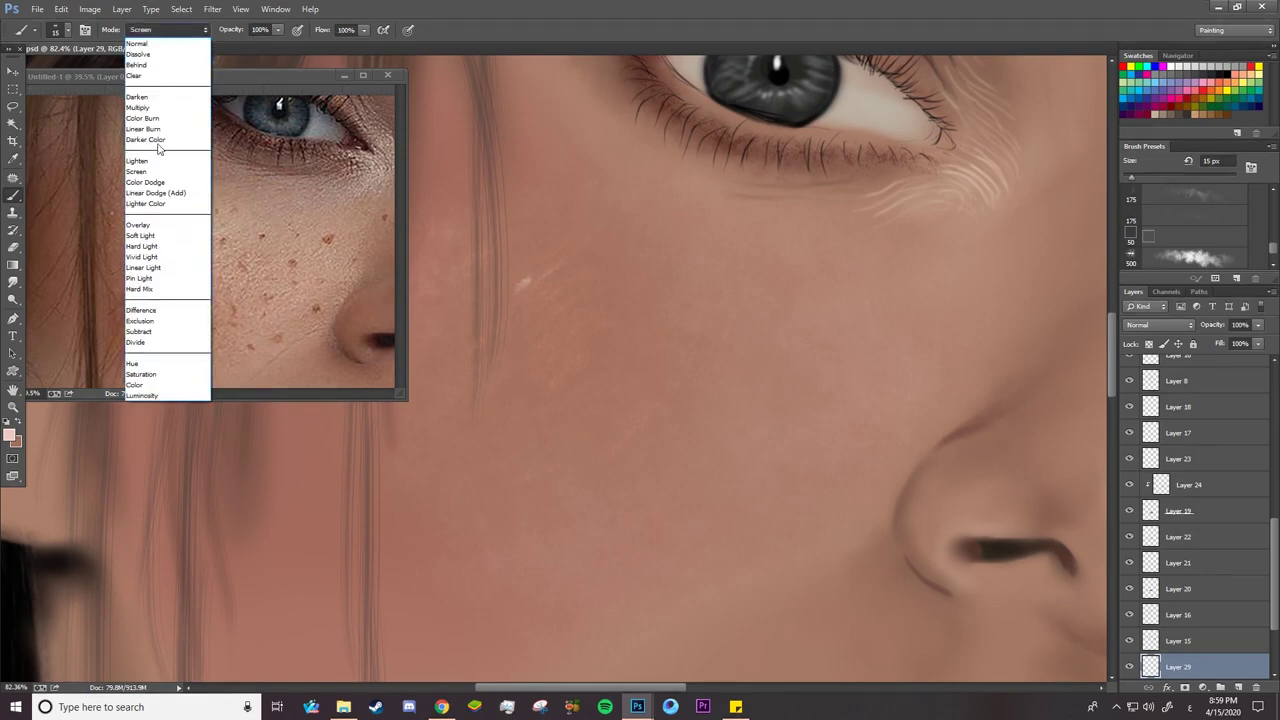
pyautogui.click(160, 187)
pyautogui.moveTo(1273, 575); pyautogui.dragTo(1268, 374)
pyautogui.click(1129, 368)
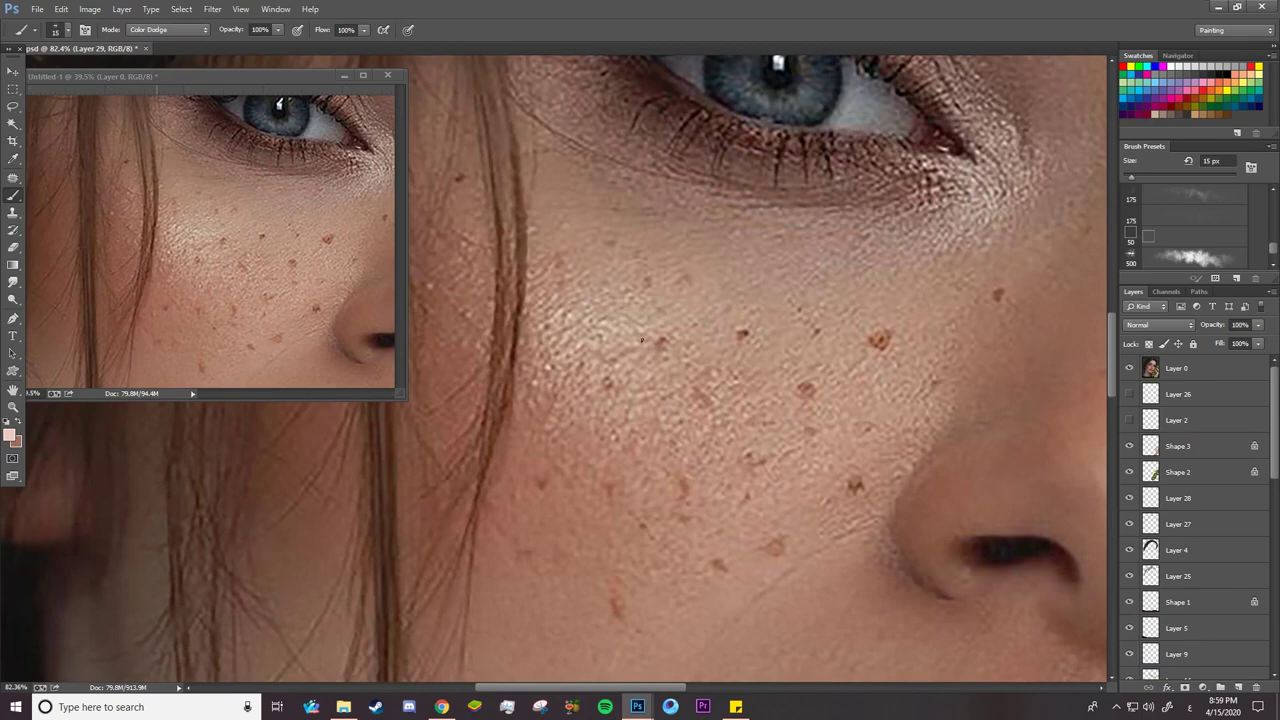
pyautogui.click(1129, 368)
pyautogui.moveTo(552, 400)
pyautogui.mouseDown()
pyautogui.moveTo(522, 420)
pyautogui.moveTo(632, 328)
pyautogui.mouseUp()
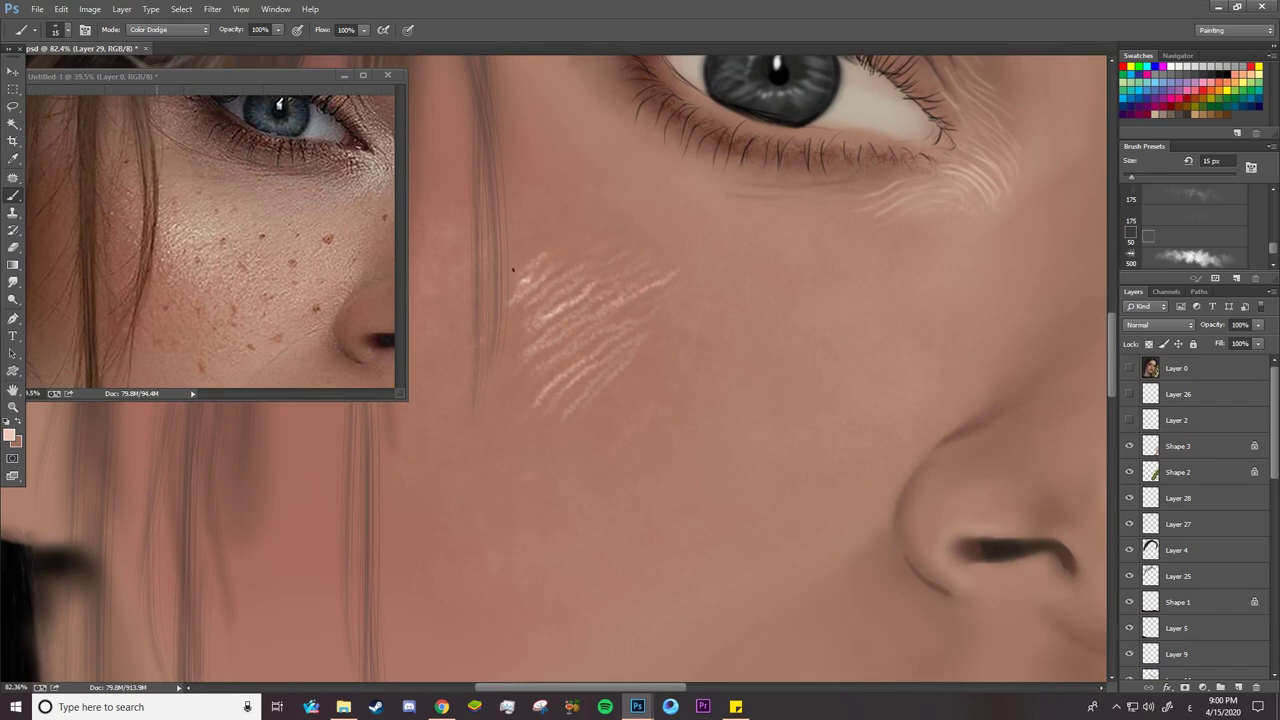
pyautogui.moveTo(648, 314); pyautogui.dragTo(602, 336)
pyautogui.moveTo(632, 355); pyautogui.dragTo(612, 374)
# Compare with the Layer 0 reference and paint pale highlight strokes beneath the eye and beside the nostril
pyautogui.click(1129, 369)
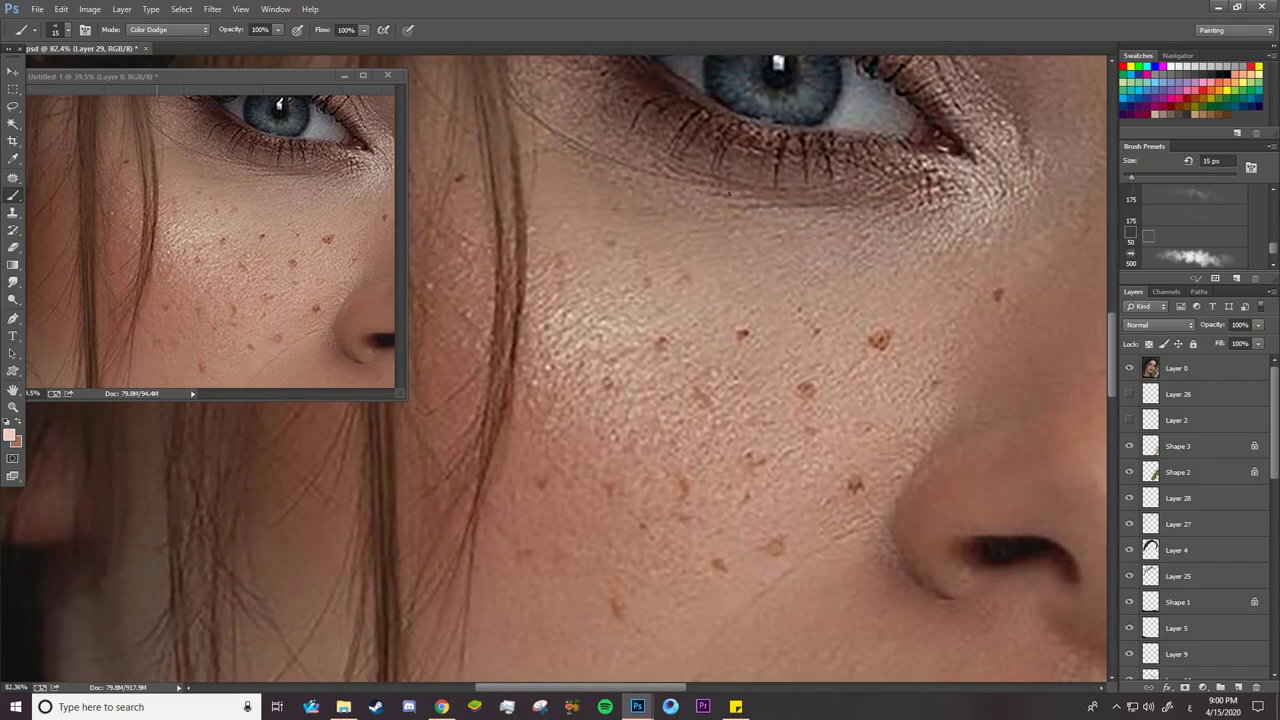
pyautogui.click(1131, 372)
pyautogui.click(1131, 372)
pyautogui.click(1129, 369)
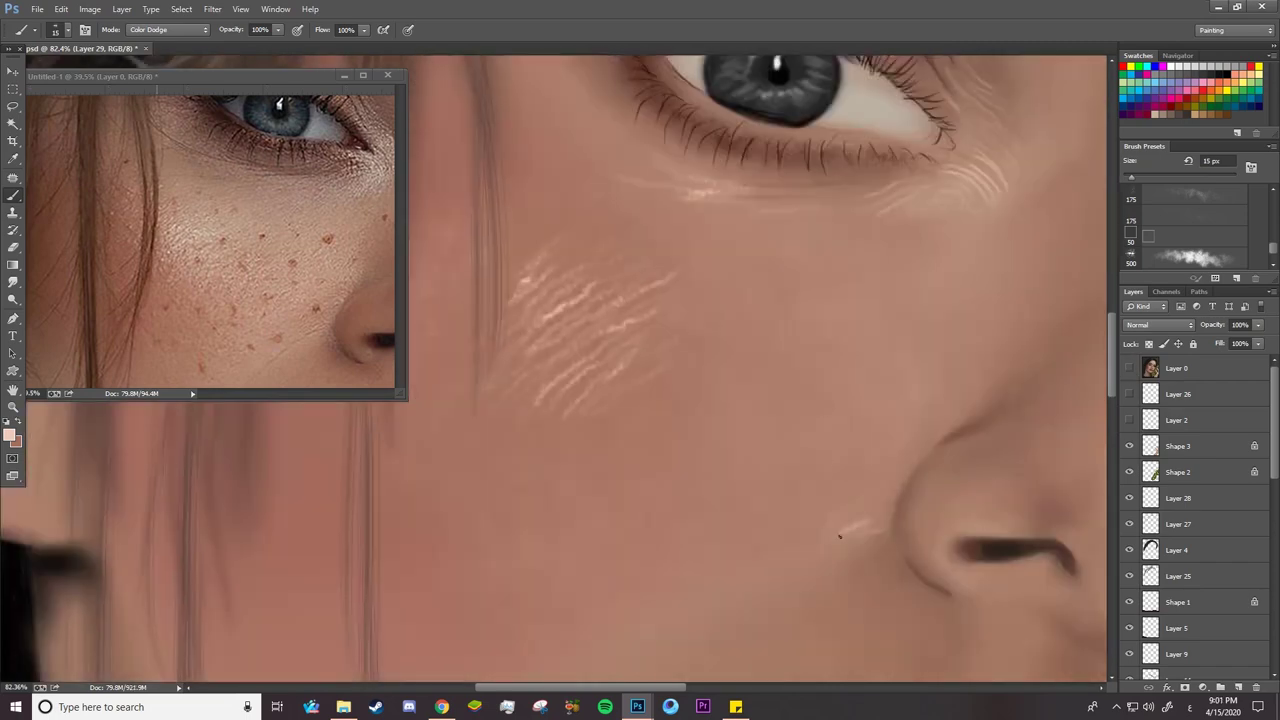
# Set Layer 29's blend mode to Soft Light and extend the fine diagonal skin texture strokes over the upper cheek
pyautogui.click(1158, 325)
pyautogui.click(1151, 388)
pyautogui.press('z')
pyautogui.keyDown('alt'); pyautogui.click(591, 371); pyautogui.keyUp('alt')
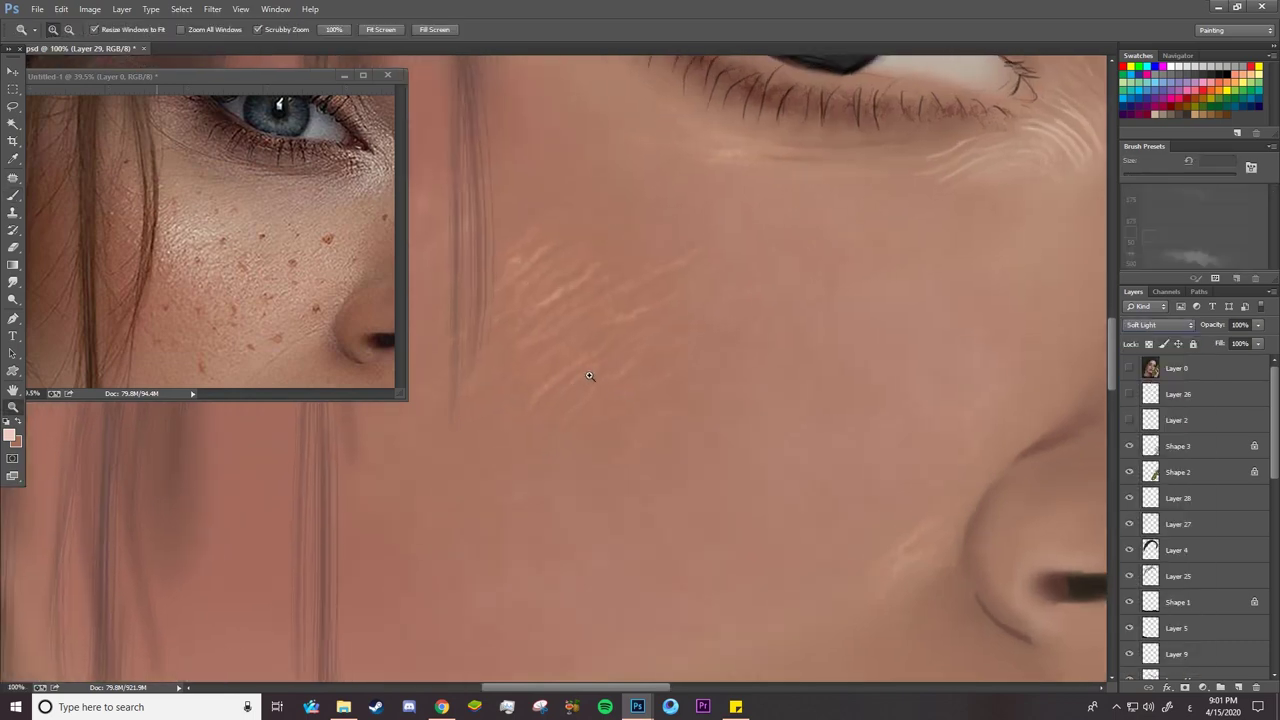
pyautogui.click(607, 348)
pyautogui.press('b')
pyautogui.moveTo(664, 297); pyautogui.dragTo(603, 330)
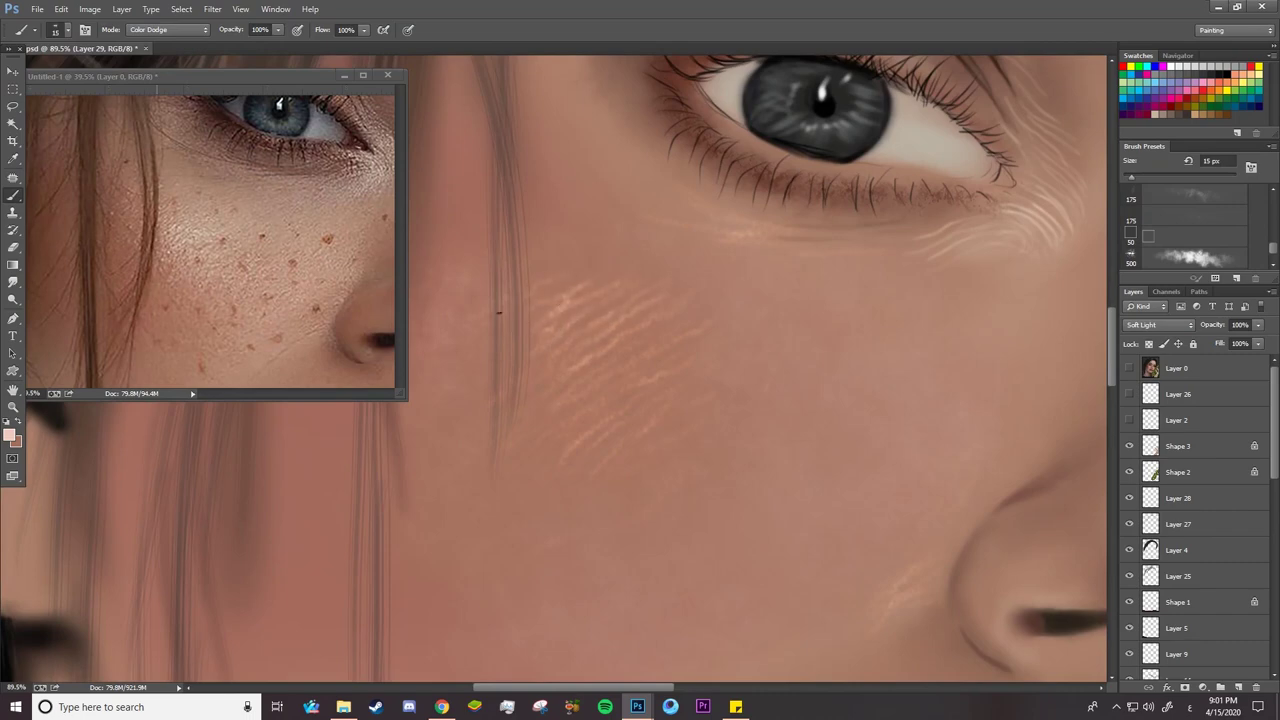
pyautogui.moveTo(566, 279); pyautogui.dragTo(526, 295)
pyautogui.moveTo(708, 365); pyautogui.dragTo(676, 396)
# Soften the skin texture strokes on the upper cheek with the 160 px eraser
pyautogui.press('e')
pyautogui.rightClick(682, 332)
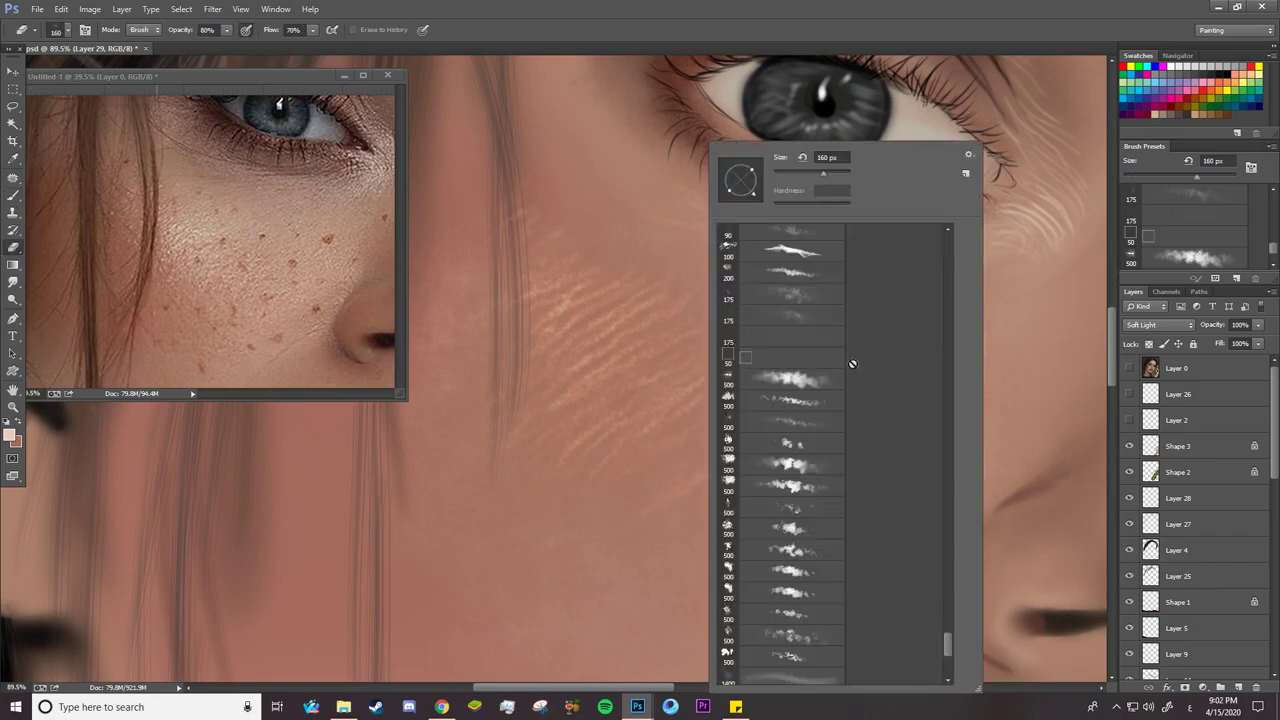
pyautogui.click(851, 363)
pyautogui.moveTo(655, 321)
pyautogui.mouseDown()
pyautogui.moveTo(668, 268)
pyautogui.moveTo(483, 320)
pyautogui.moveTo(548, 275)
pyautogui.mouseUp()
# Compare both faces, sample a skin tone from the reference cheek and lighten the foreground color to pale peach
pyautogui.press('z')
pyautogui.moveTo(659, 450); pyautogui.dragTo(560, 465)
pyautogui.moveTo(618, 484)
pyautogui.mouseDown()
pyautogui.moveTo(663, 480)
pyautogui.moveTo(618, 484)
pyautogui.mouseUp()
pyautogui.moveTo(768, 472)
pyautogui.mouseDown()
pyautogui.moveTo(815, 470)
pyautogui.moveTo(774, 472)
pyautogui.mouseUp()
pyautogui.moveTo(217, 275); pyautogui.dragTo(150, 280)
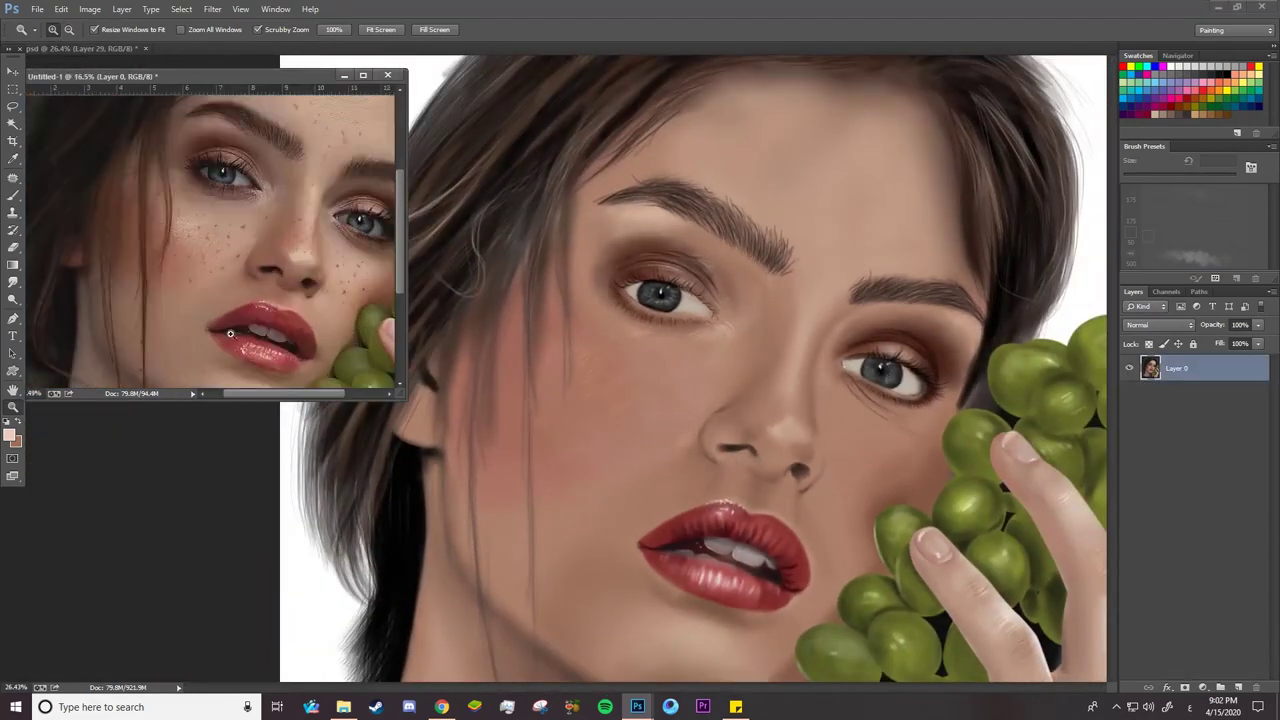
pyautogui.moveTo(562, 417); pyautogui.dragTo(602, 415)
pyautogui.click(13, 195)
pyautogui.keyDown('alt'); pyautogui.click(356, 271); pyautogui.keyUp('alt')
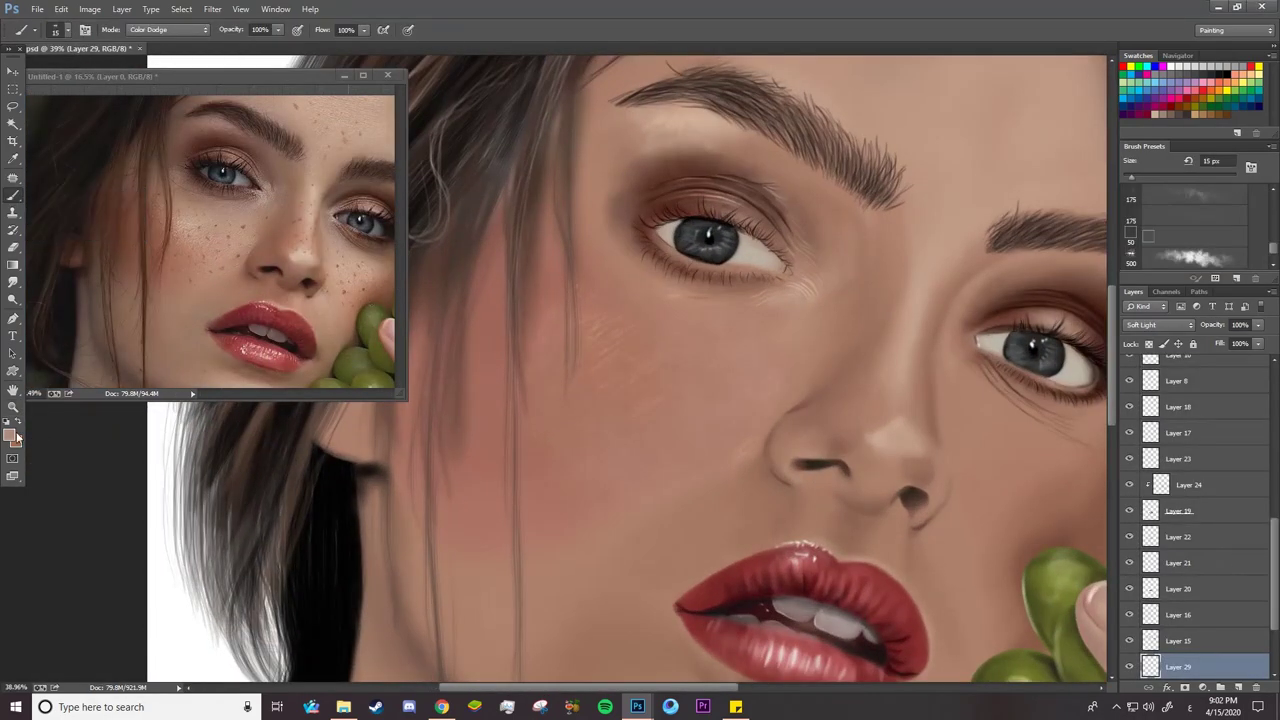
pyautogui.click(10, 434)
pyautogui.click(424, 296)
pyautogui.click(686, 257)
# Set the brush mode to Normal and choose the speckled 500 px texture brush
pyautogui.click(168, 30)
pyautogui.click(181, 46)
pyautogui.rightClick(674, 411)
pyautogui.click(764, 376)
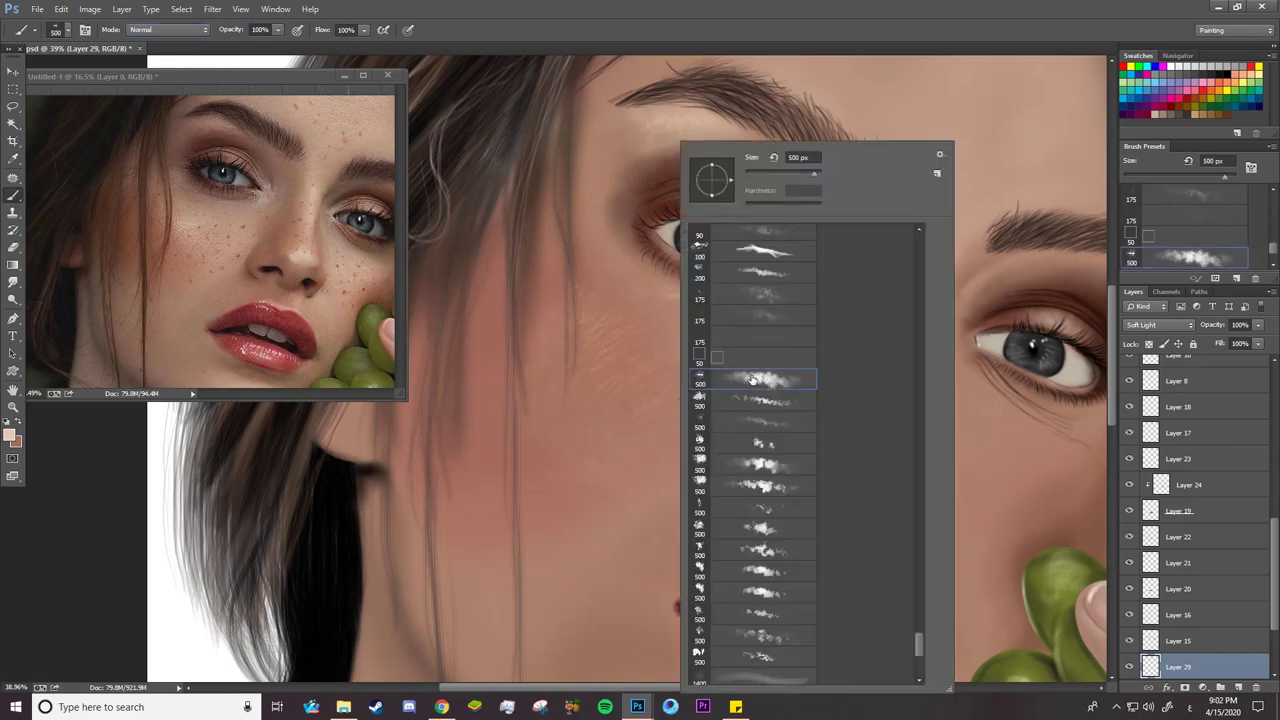
# Add a new layer above Layer 29 and brush pale speckled texture over both cheeks at 500 px
pyautogui.press('Return')
pyautogui.click(1238, 687)
pyautogui.moveTo(618, 373); pyautogui.dragTo(610, 295)
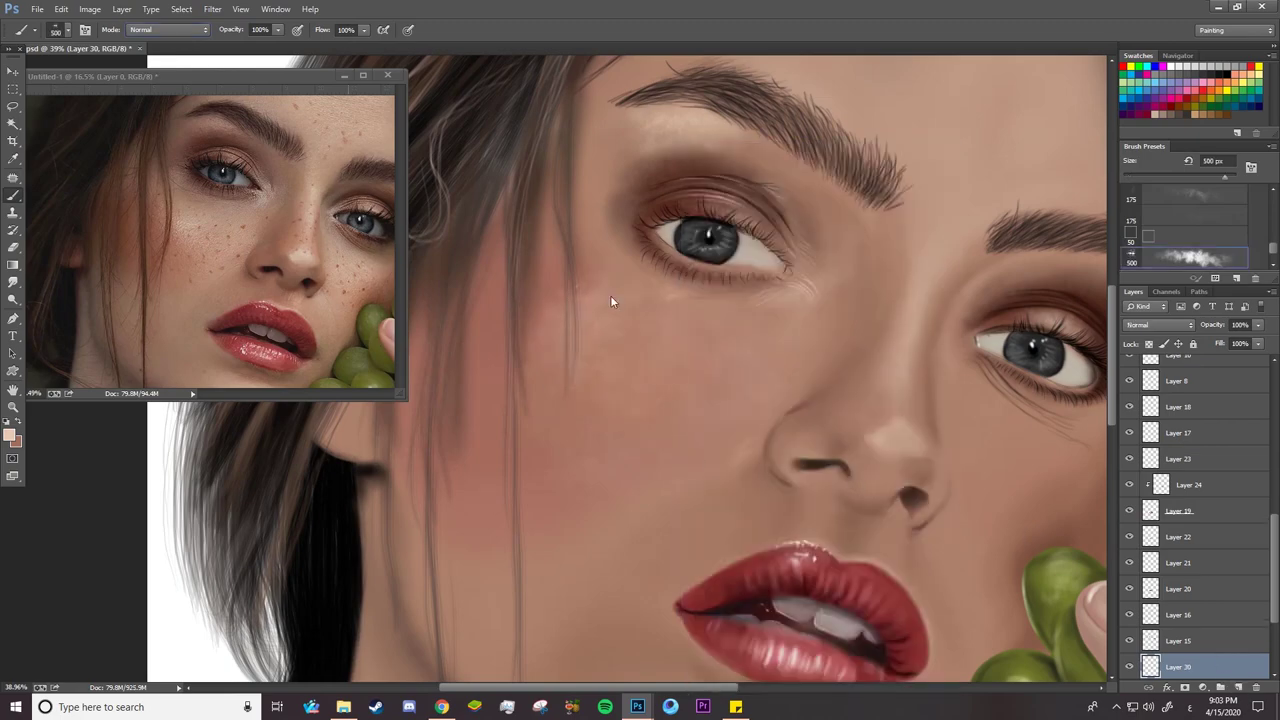
pyautogui.moveTo(1005, 460)
pyautogui.mouseDown()
pyautogui.moveTo(1030, 478)
pyautogui.moveTo(995, 482)
pyautogui.mouseUp()
# Brush speckled highlight texture on the cheek beneath the grape-side eye with the brush at 188 px
pyautogui.hotkey('ctrl', 'space')
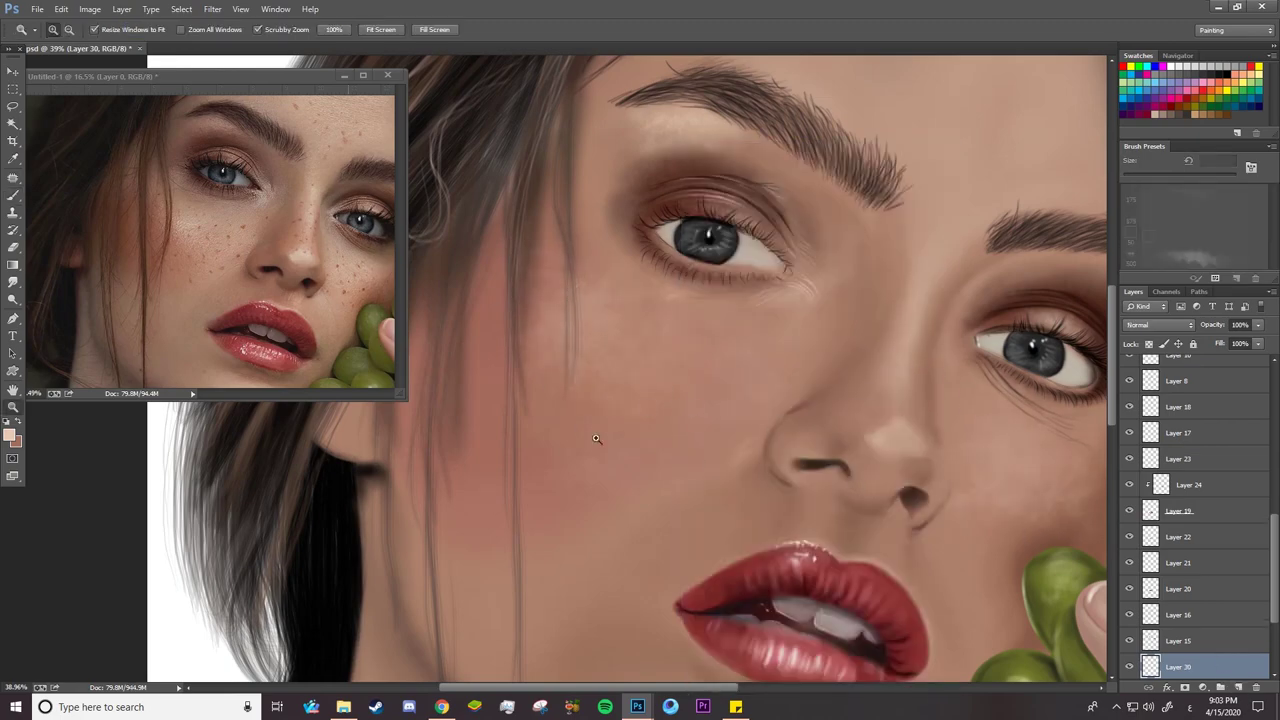
pyautogui.moveTo(590, 440); pyautogui.dragTo(540, 441)
pyautogui.moveTo(910, 463); pyautogui.dragTo(1010, 463)
pyautogui.moveTo(812, 397); pyautogui.dragTo(808, 411)
pyautogui.rightClick(808, 409)
pyautogui.moveTo(978, 170); pyautogui.dragTo(954, 170)
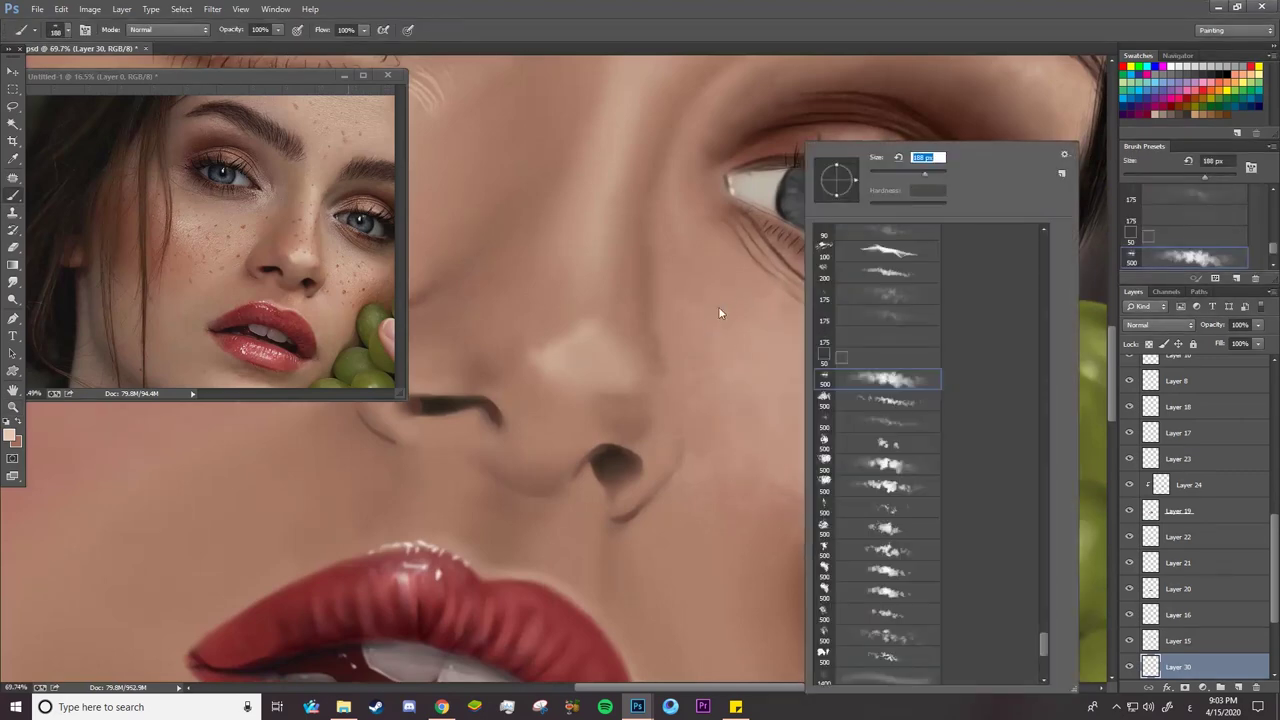
pyautogui.moveTo(718, 306)
pyautogui.mouseDown()
pyautogui.moveTo(704, 284)
pyautogui.moveTo(769, 502)
pyautogui.mouseUp()
# Reduce the texture brush to 128 px and brush subtle texture beside the nostril and above the upper lip
pyautogui.rightClick(663, 546)
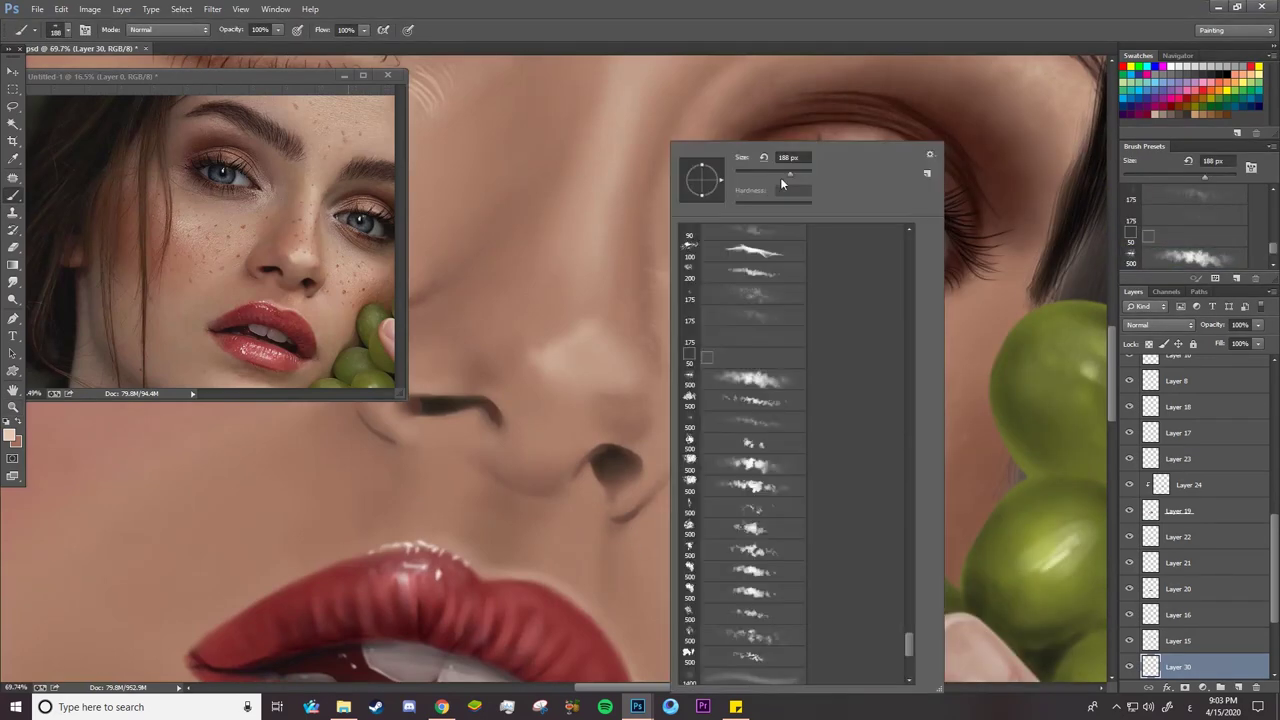
pyautogui.moveTo(782, 179); pyautogui.dragTo(771, 179)
pyautogui.moveTo(652, 542); pyautogui.dragTo(703, 598)
pyautogui.moveTo(594, 511); pyautogui.dragTo(583, 568)
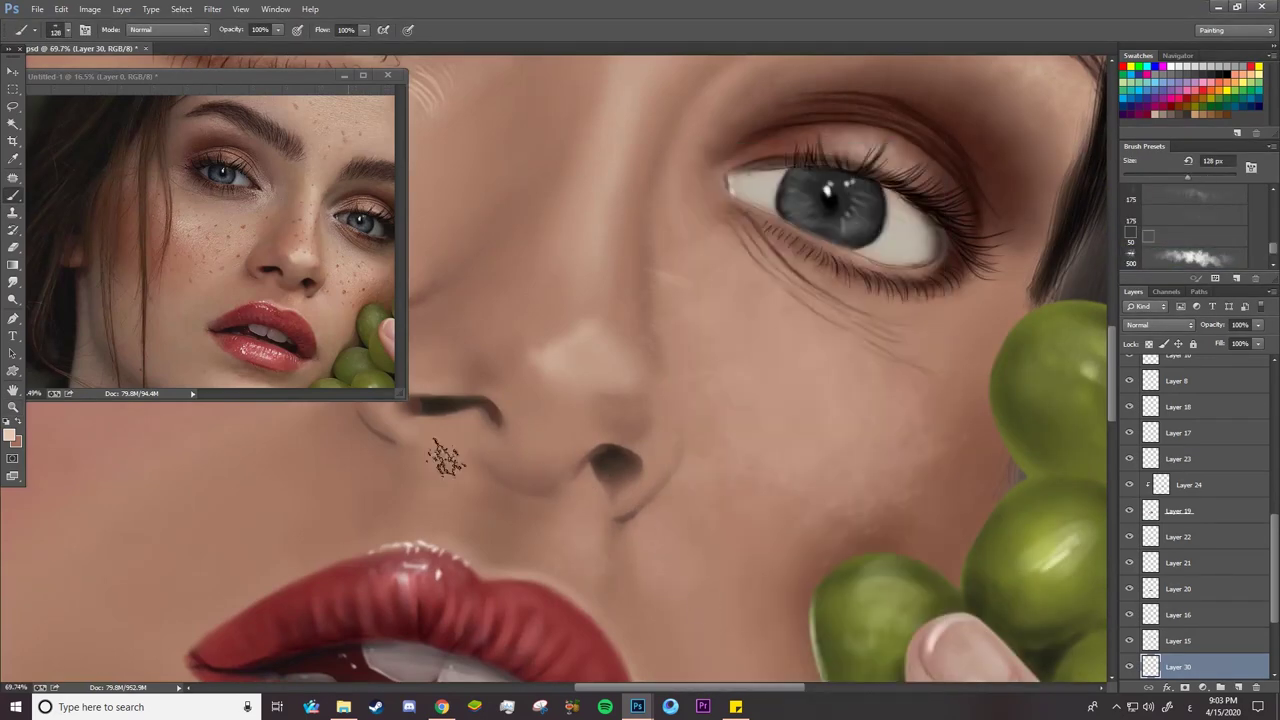
# Switch the eraser to a soft round 66 px tip and clean up texture along the side of the nose
pyautogui.press('e')
pyautogui.rightClick(695, 380)
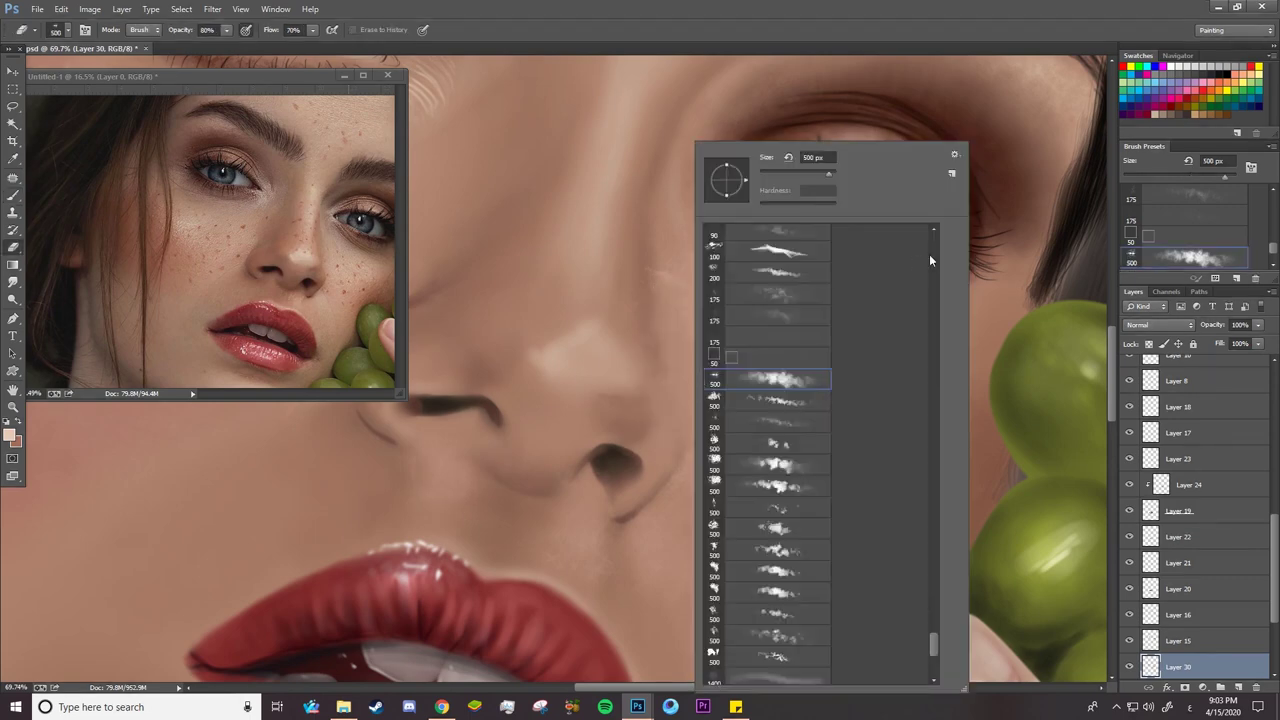
pyautogui.moveTo(931, 643); pyautogui.dragTo(948, 240)
pyautogui.click(768, 238)
pyautogui.click(85, 30)
pyautogui.click(799, 96)
pyautogui.rightClick(650, 230)
pyautogui.click(742, 178)
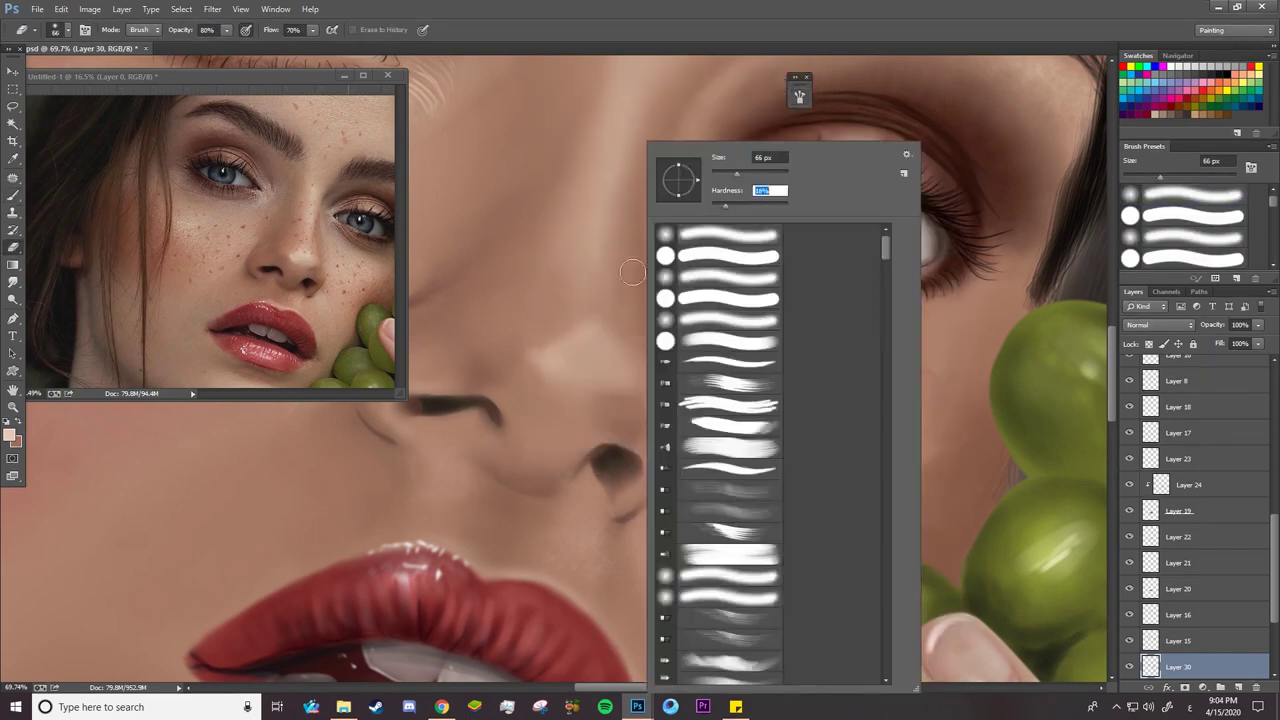
pyautogui.click(640, 273)
# Enlarge the texture brush to 332 px, set its mode to Screen and dab light texture on the hair-side cheek
pyautogui.press('z')
pyautogui.moveTo(761, 406)
pyautogui.mouseDown()
pyautogui.moveTo(531, 372)
pyautogui.moveTo(570, 350)
pyautogui.mouseUp()
pyautogui.press('b')
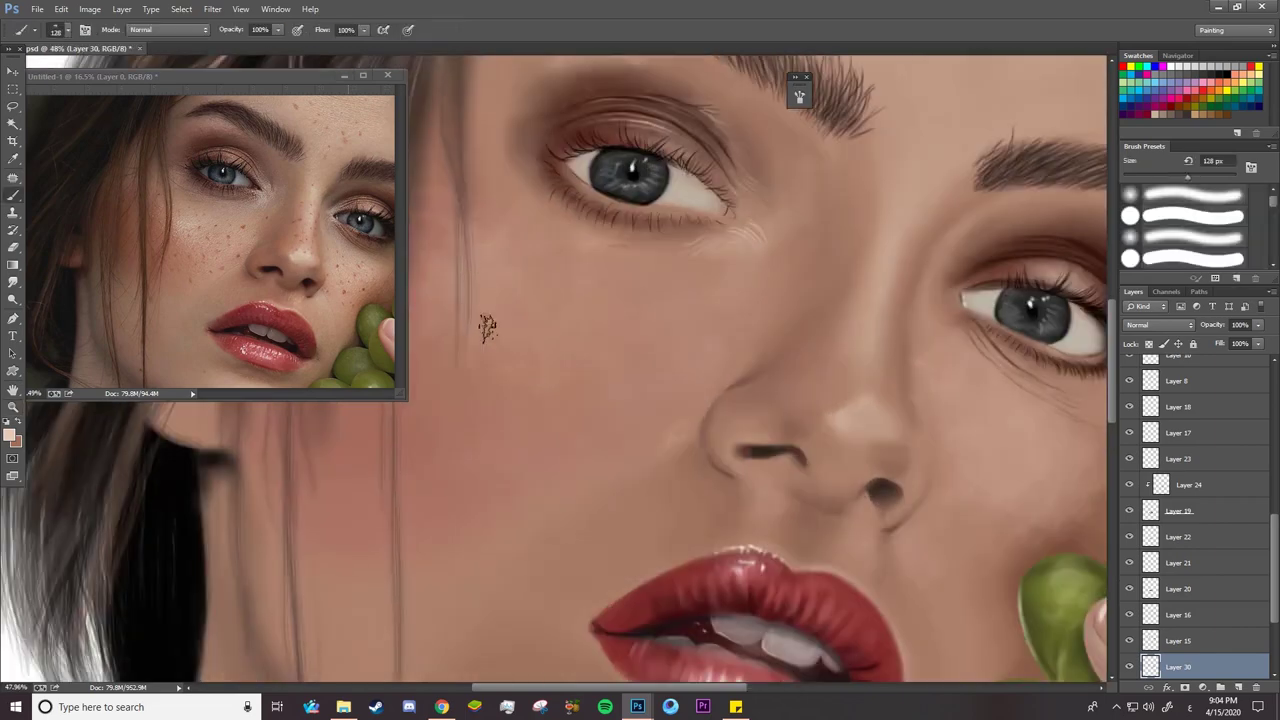
pyautogui.rightClick(541, 362)
pyautogui.click(696, 175)
pyautogui.click(533, 345)
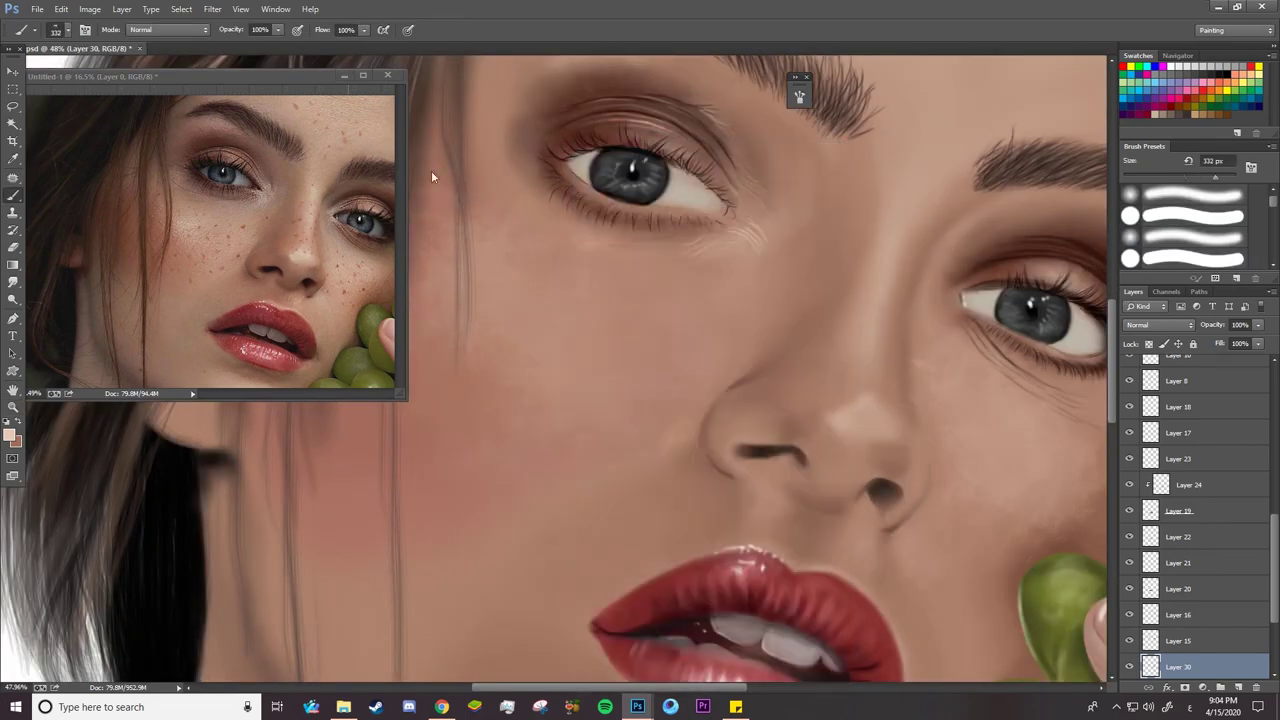
pyautogui.click(142, 29)
pyautogui.click(160, 170)
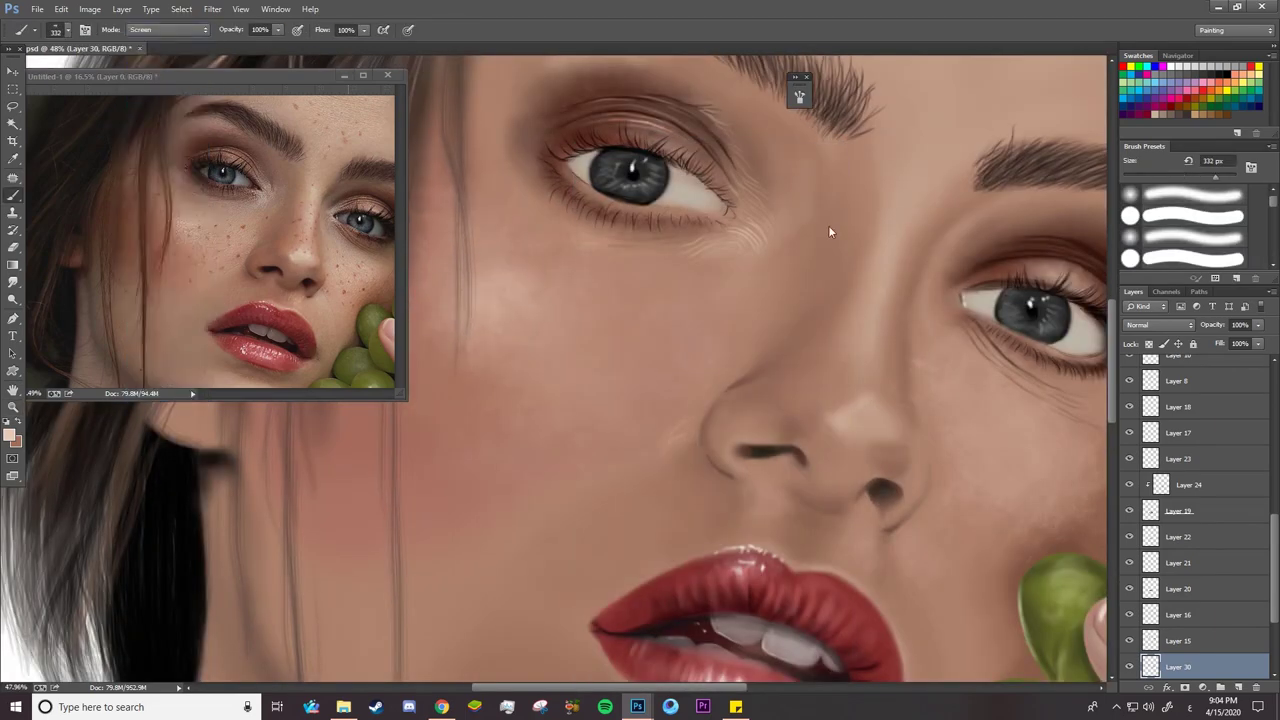
# Sample a skin tone from the nose bridge and paint 59 px highlights on the bridge, nose tip and cheek
pyautogui.rightClick(893, 232)
pyautogui.click(893, 233)
pyautogui.keyDown('alt'); pyautogui.click(889, 266); pyautogui.keyUp('alt')
pyautogui.click(18, 443)
pyautogui.click(424, 284)
pyautogui.click(686, 257)
pyautogui.moveTo(866, 421); pyautogui.dragTo(853, 411)
# Compare with the reference on Layer 0 and soften the upper nose bridge highlight with the eraser at 83 px
pyautogui.scroll(5, 1190, 450)
pyautogui.click(1129, 368)
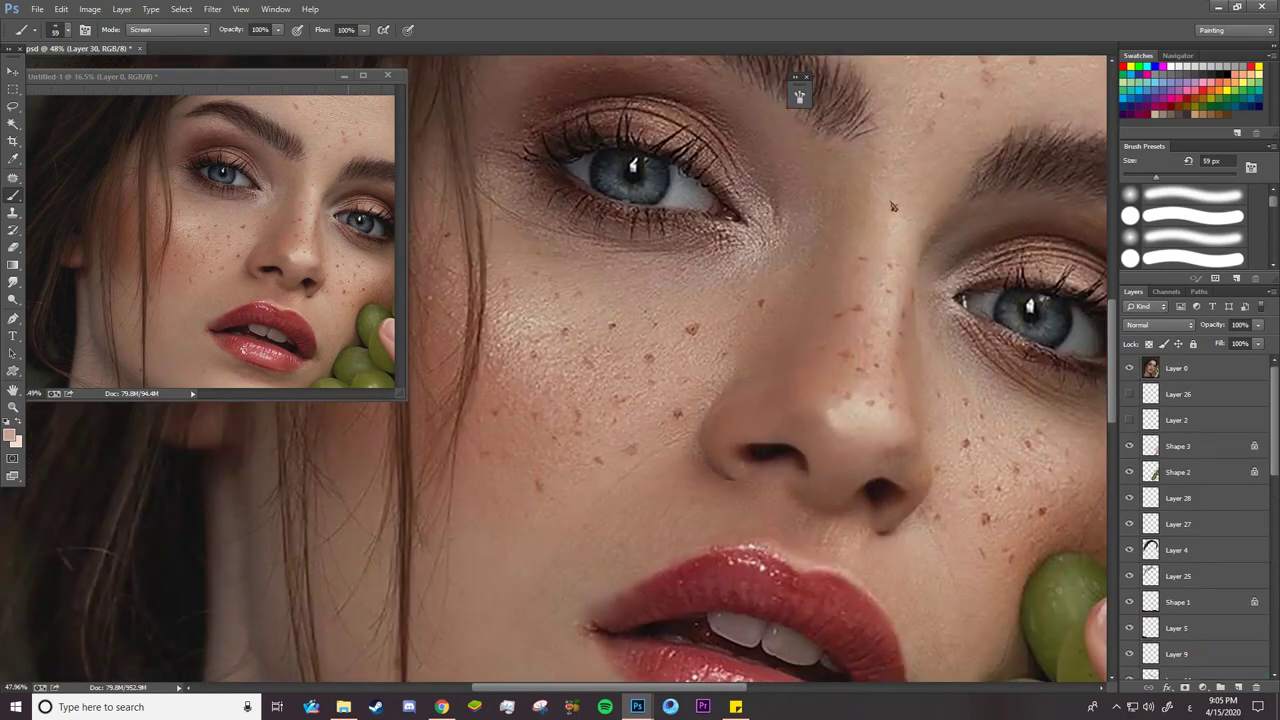
pyautogui.click(1129, 368)
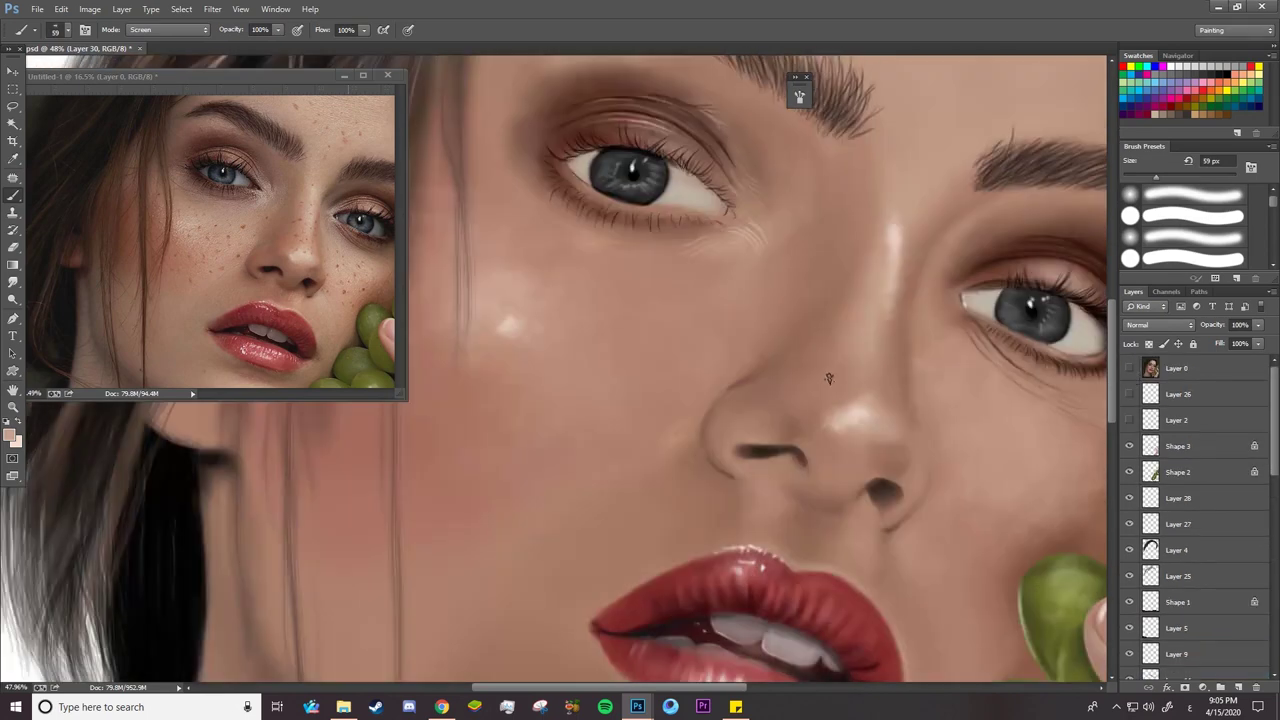
pyautogui.press('e')
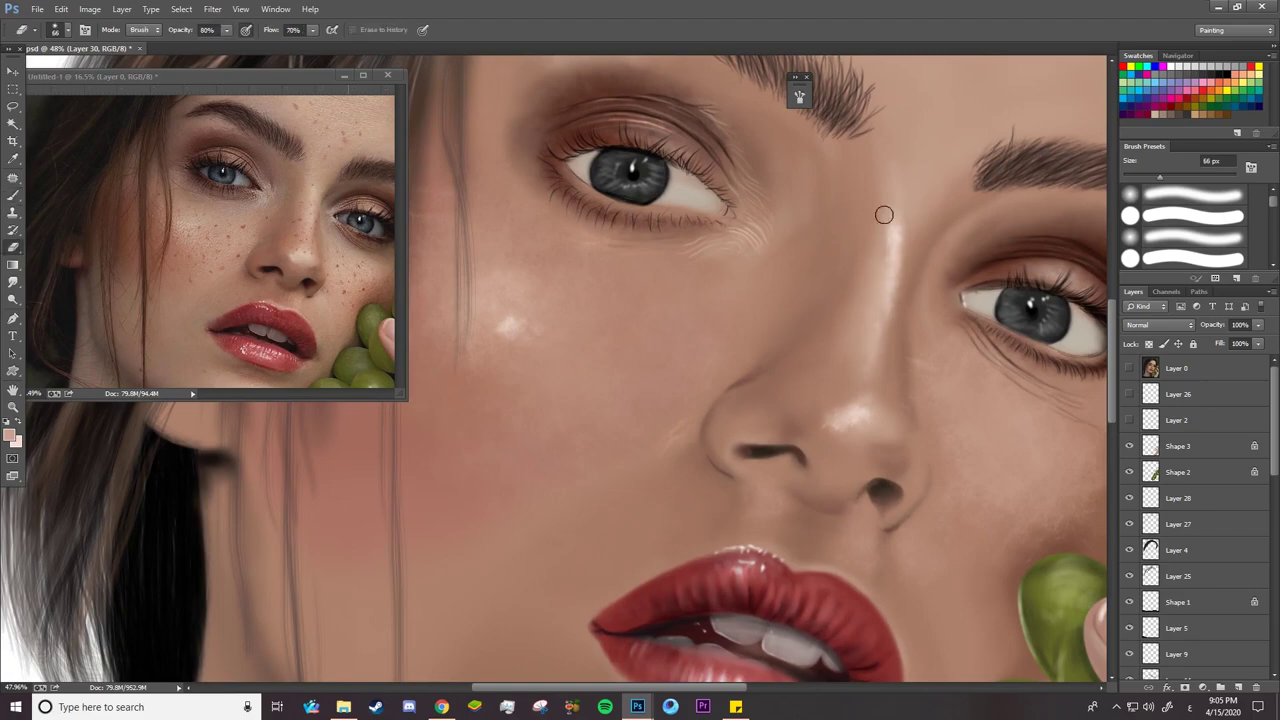
pyautogui.rightClick(880, 200)
pyautogui.press('Escape')
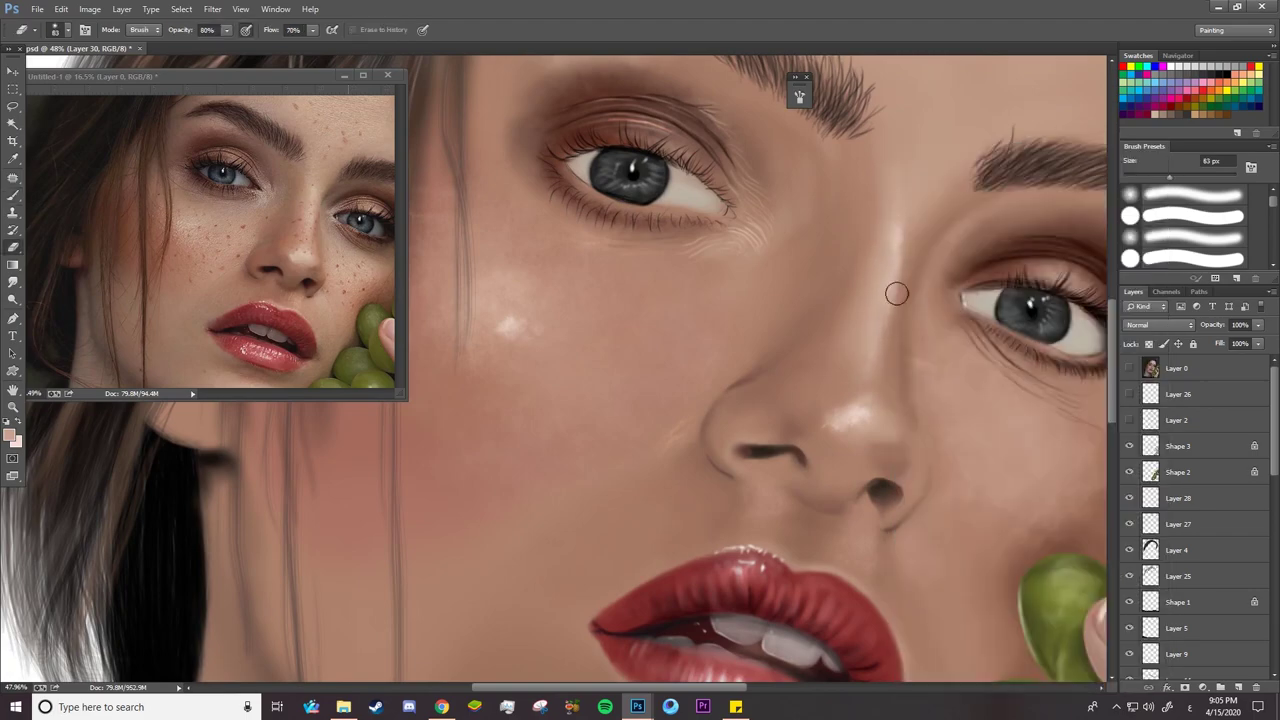
# Dab highlight texture around the upper cheek with the Screen-mode brush at 156 px and step back the last dabs
pyautogui.press('z')
pyautogui.moveTo(588, 360)
pyautogui.mouseDown()
pyautogui.moveTo(500, 359)
pyautogui.moveTo(594, 374)
pyautogui.mouseUp()
pyautogui.press('b')
pyautogui.click(577, 351)
pyautogui.rightClick(580, 353)
pyautogui.press('Escape')
pyautogui.click(580, 355)
pyautogui.hotkey('ctrl', 'alt', 'z')
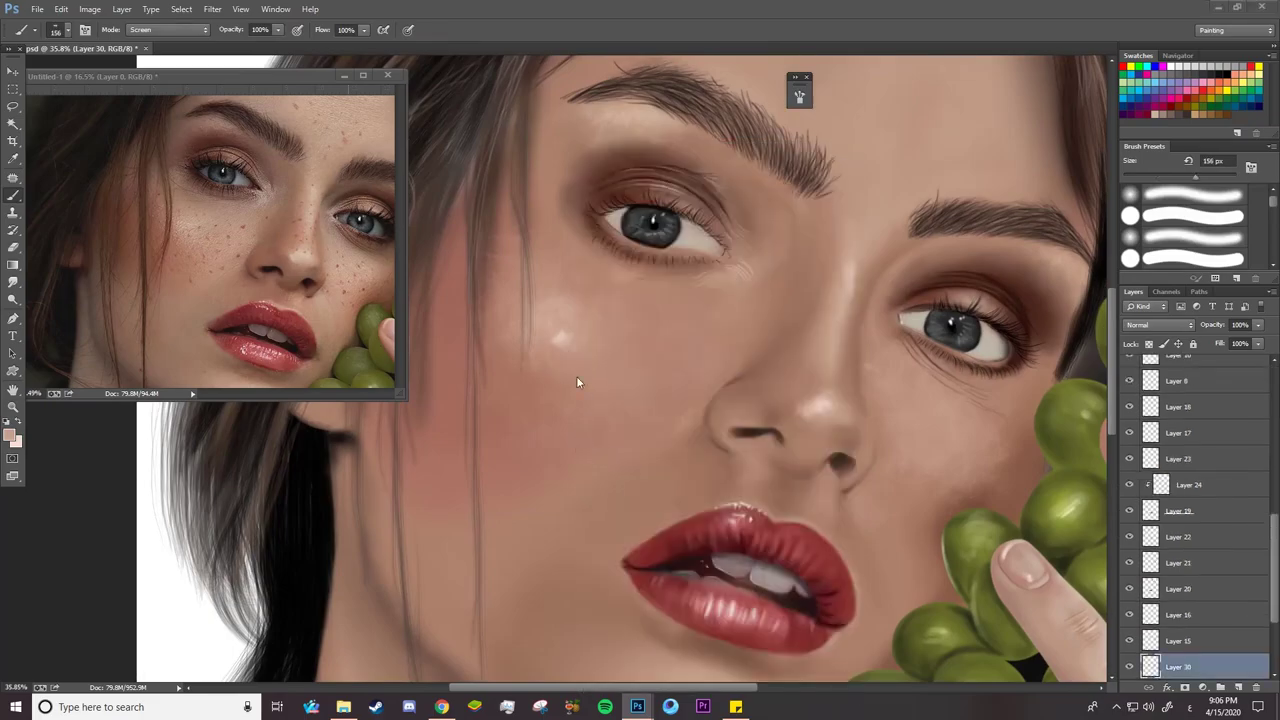
# Set the brush mode to Normal and brush broader texture around the cheek highlight at 437 px
pyautogui.hotkey('alt', 'z')
pyautogui.click(1252, 30)
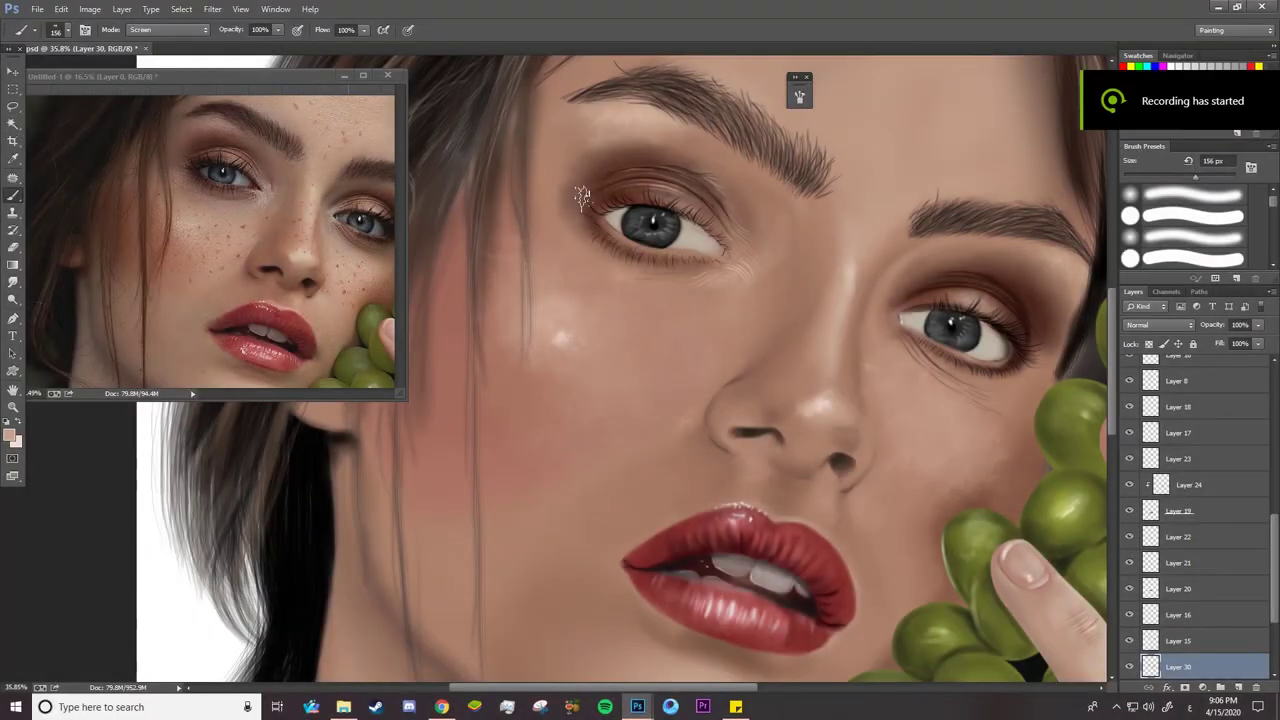
pyautogui.hotkey('shift', 'alt', 'n')
pyautogui.rightClick(632, 373)
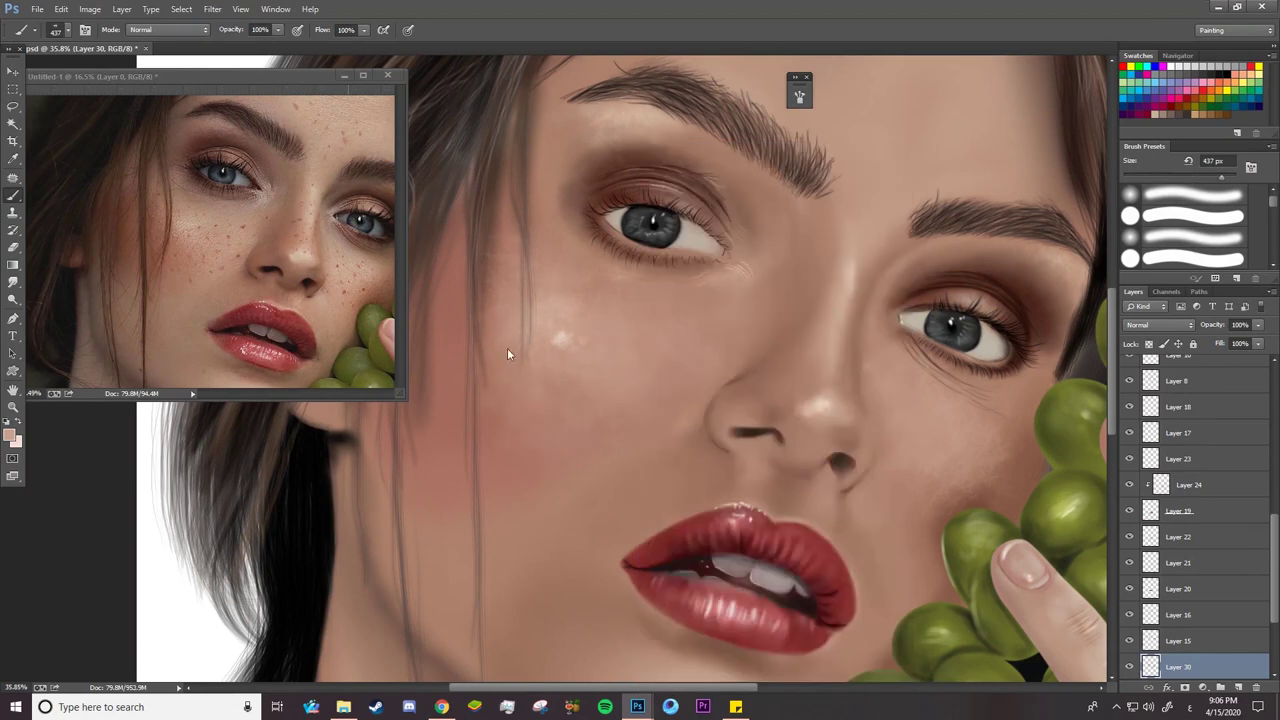
# Choose the Burn tool at 202 px and darken the side of the face near the hair on Layer 3
pyautogui.rightClick(13, 299)
pyautogui.click(55, 313)
pyautogui.scroll(-5, 1160, 582)
pyautogui.click(1157, 585)
pyautogui.rightClick(465, 287)
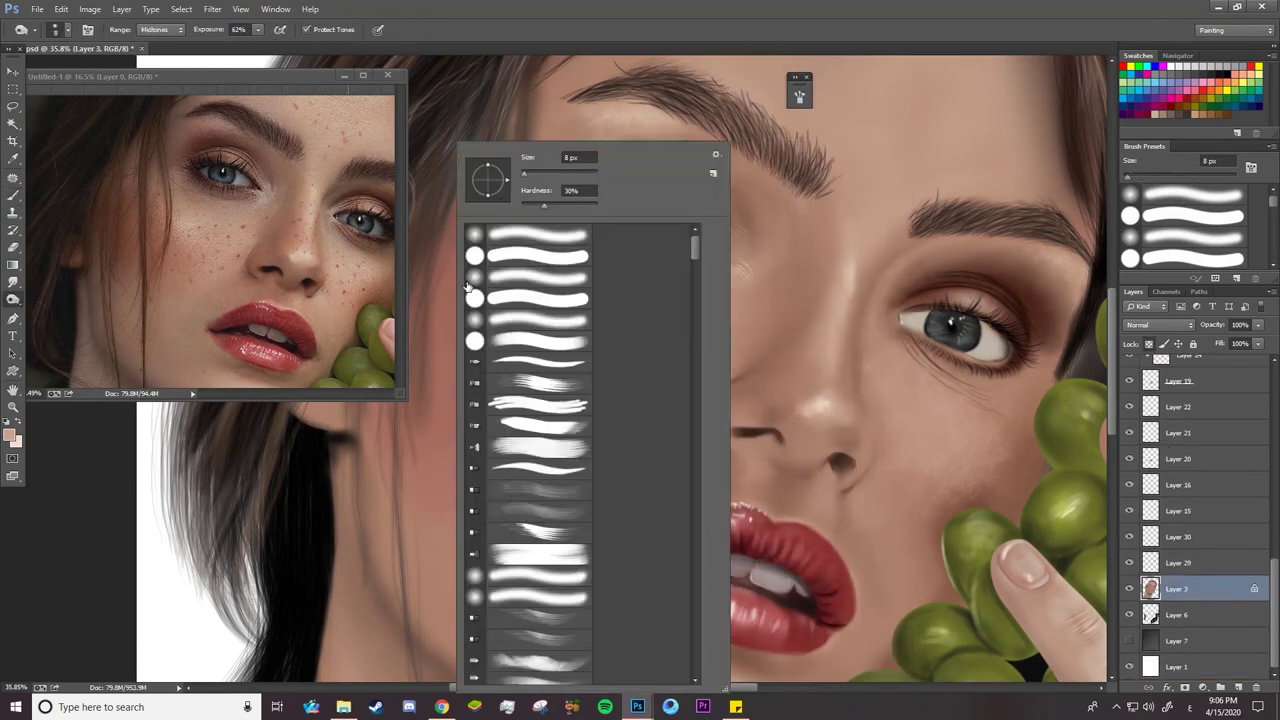
pyautogui.moveTo(694, 250); pyautogui.dragTo(697, 309)
pyautogui.click(430, 290)
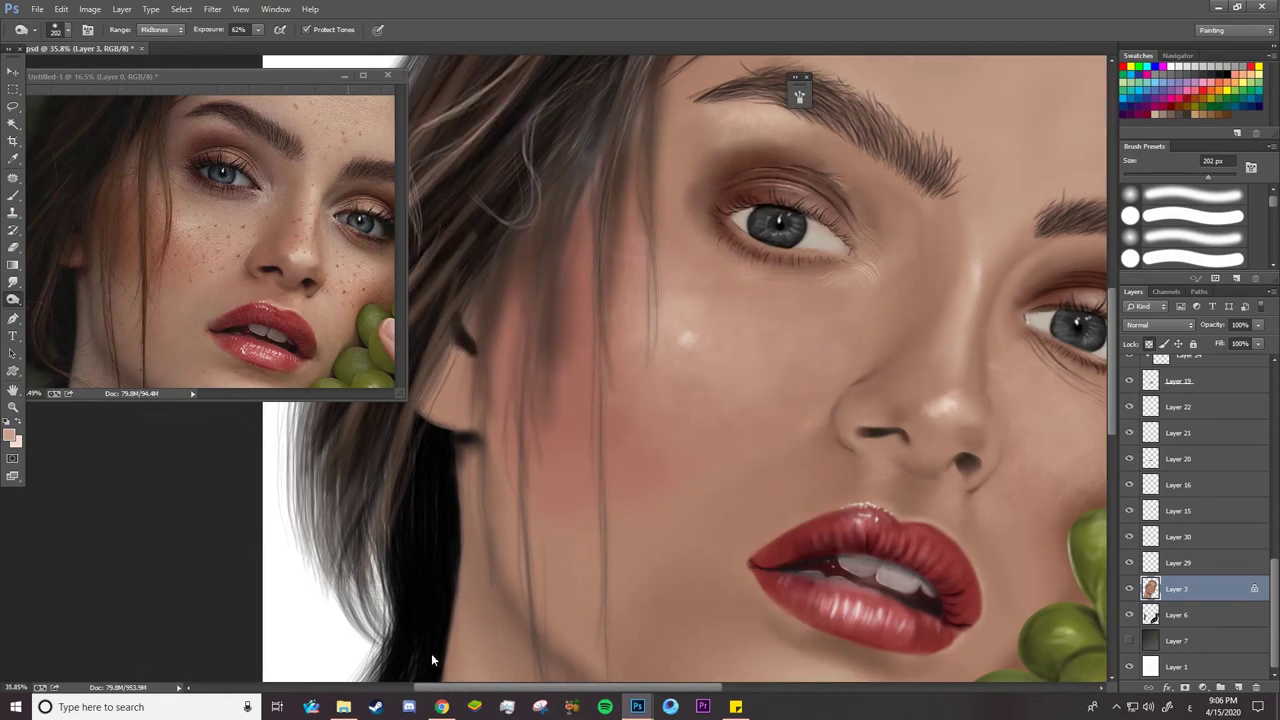
# Reduce the Burn tool to 99 px and deepen the shadow under the loose hair from temple to blush
pyautogui.rightClick(573, 251)
pyautogui.moveTo(772, 166); pyautogui.dragTo(716, 166)
pyautogui.click(595, 159)
pyautogui.moveTo(590, 308); pyautogui.dragTo(584, 422)
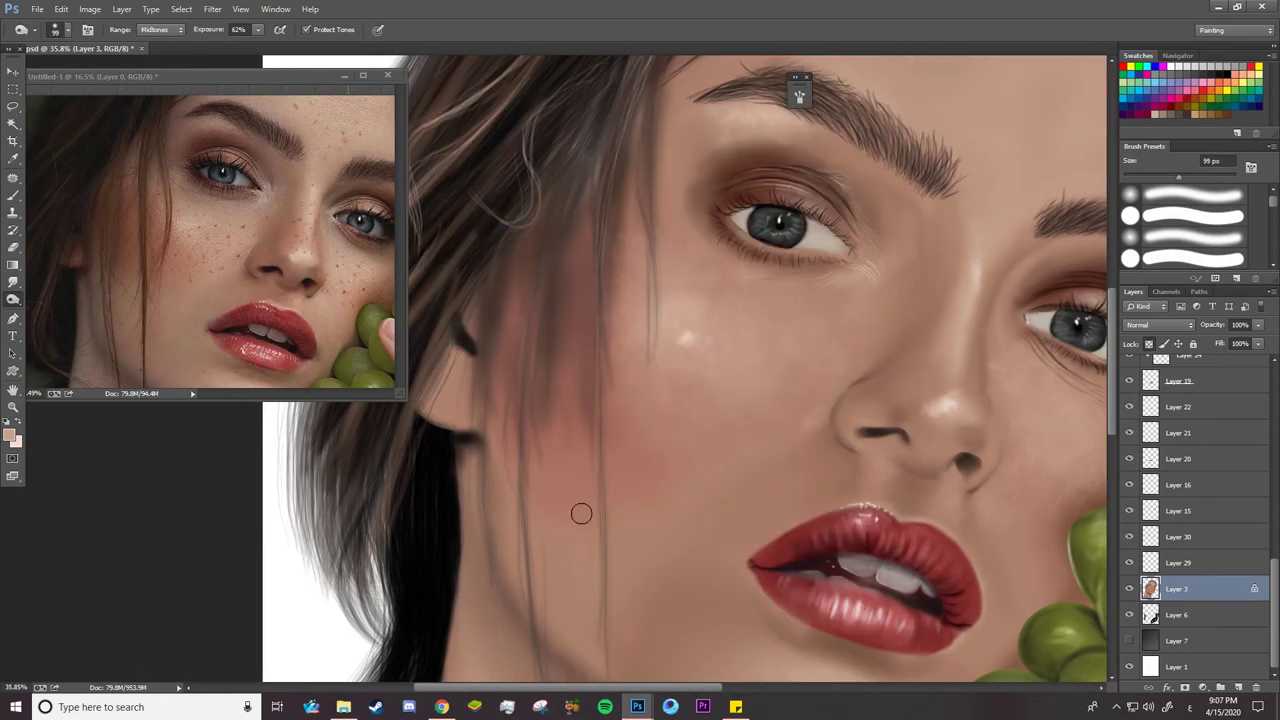
pyautogui.hotkey('alt', 'z')
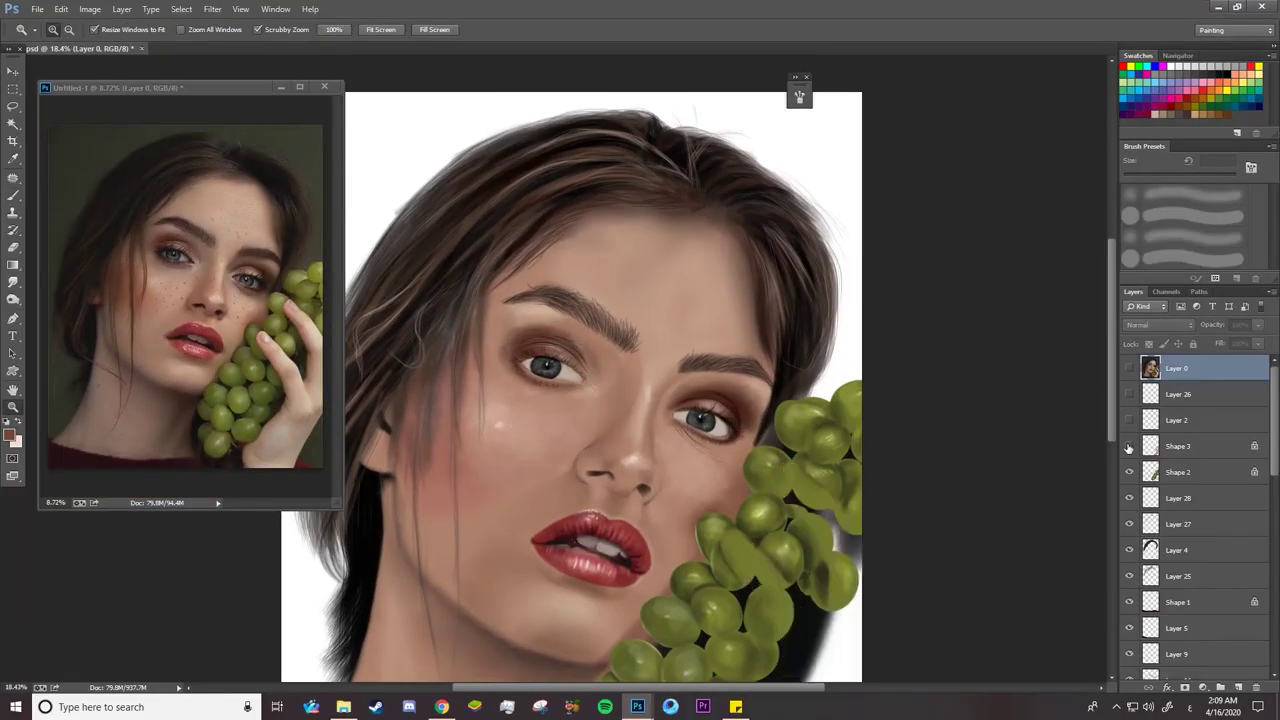
# Toggle the visibility of Shape 3, Layer 27 and Layer 28 to check what each contains, selecting Layer 27
pyautogui.click(1128, 447)
pyautogui.click(1129, 527)
pyautogui.click(1129, 527)
pyautogui.click(1142, 525)
pyautogui.click(1131, 527)
pyautogui.click(1131, 527)
pyautogui.click(1132, 501)
pyautogui.click(1132, 501)
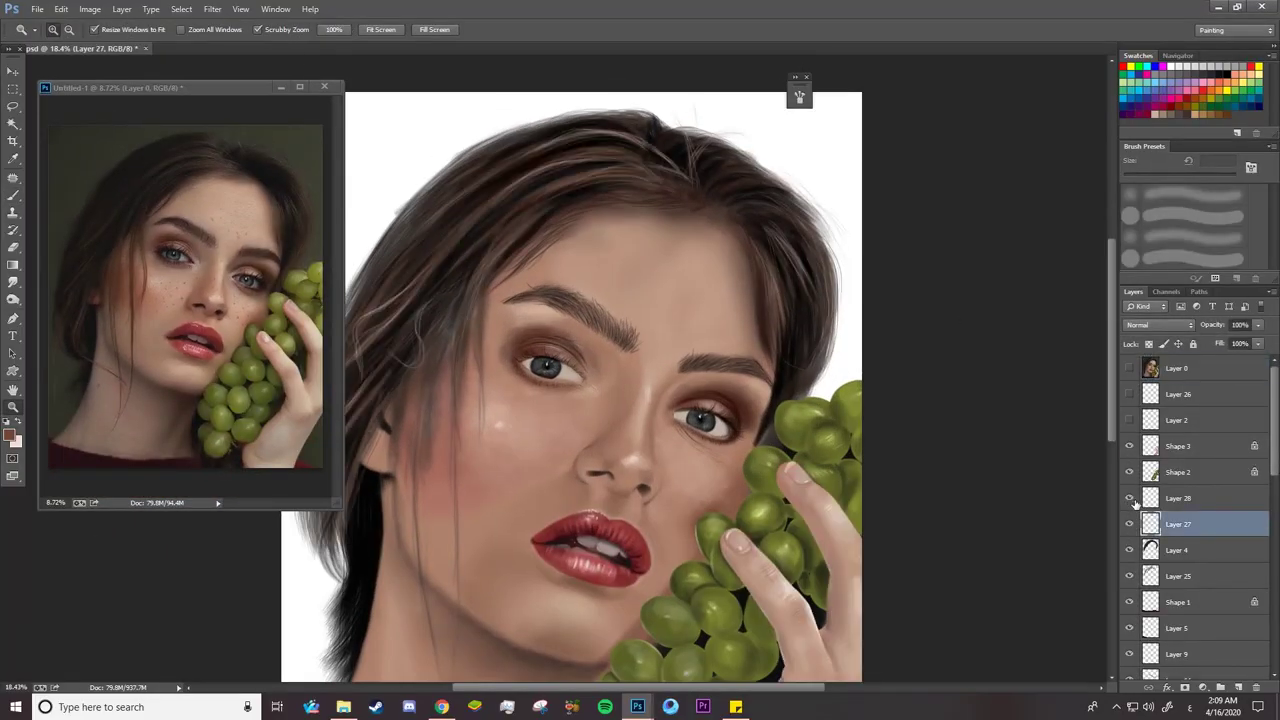
# Try the Screen blend mode on Layer 27 and cycle through the following modes as far as Difference
pyautogui.click(1158, 325)
pyautogui.click(1150, 437)
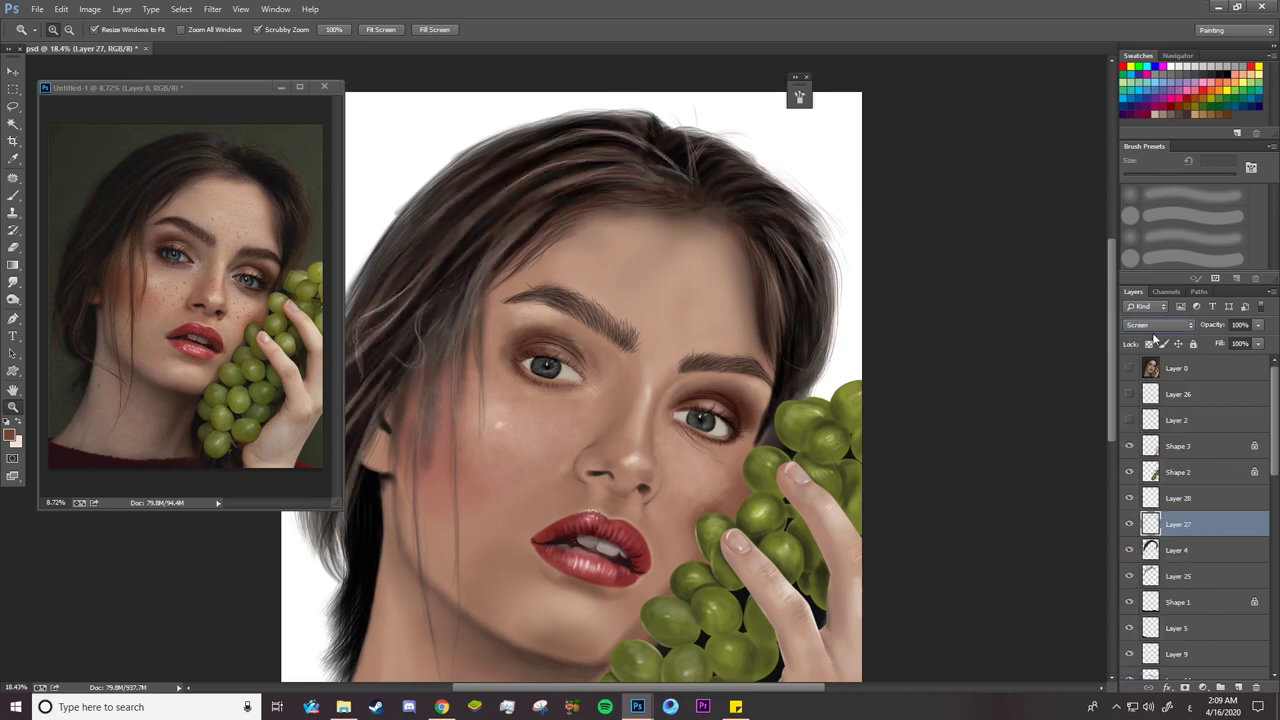
pyautogui.press('Down')
pyautogui.press('Down')
pyautogui.press('Down')
pyautogui.press('Down')
pyautogui.press('Down')
pyautogui.press('Down')
pyautogui.press('Down')
pyautogui.press('Down')
pyautogui.press('Down')
pyautogui.press('Down')
pyautogui.press('Down')
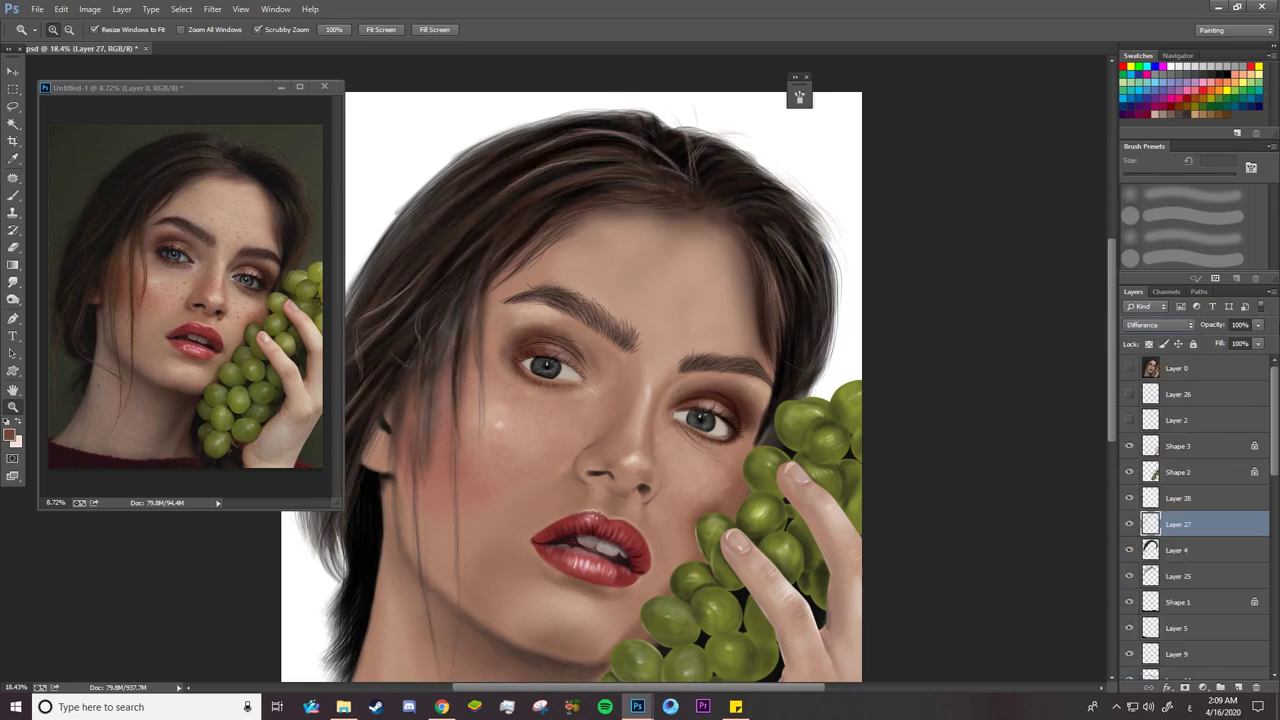
pyautogui.moveTo(1208, 335); pyautogui.dragTo(1200, 333)
# Frame the hair beside the ear in both the painting and the reference, and select Layer 4 for brushing
pyautogui.moveTo(664, 277); pyautogui.dragTo(502, 250)
pyautogui.moveTo(400, 407); pyautogui.dragTo(428, 407)
pyautogui.moveTo(425, 407); pyautogui.dragTo(600, 404)
pyautogui.moveTo(200, 88); pyautogui.dragTo(200, 37)
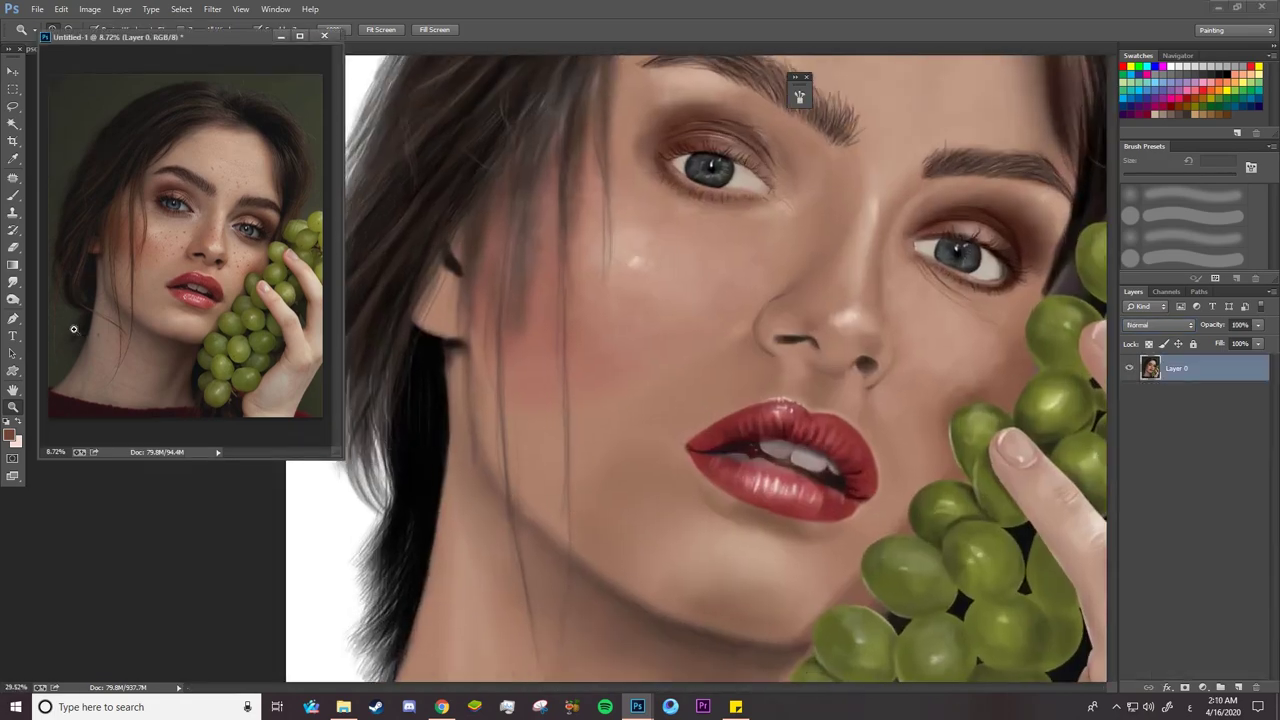
pyautogui.moveTo(73, 300); pyautogui.dragTo(105, 300)
pyautogui.click(471, 606)
pyautogui.moveTo(430, 465); pyautogui.dragTo(563, 471)
pyautogui.press('b')
pyautogui.click(1180, 550)
# Pick a dark brown foreground color and a soft round brush at 132 px, reducing it to 6 px
pyautogui.rightClick(578, 402)
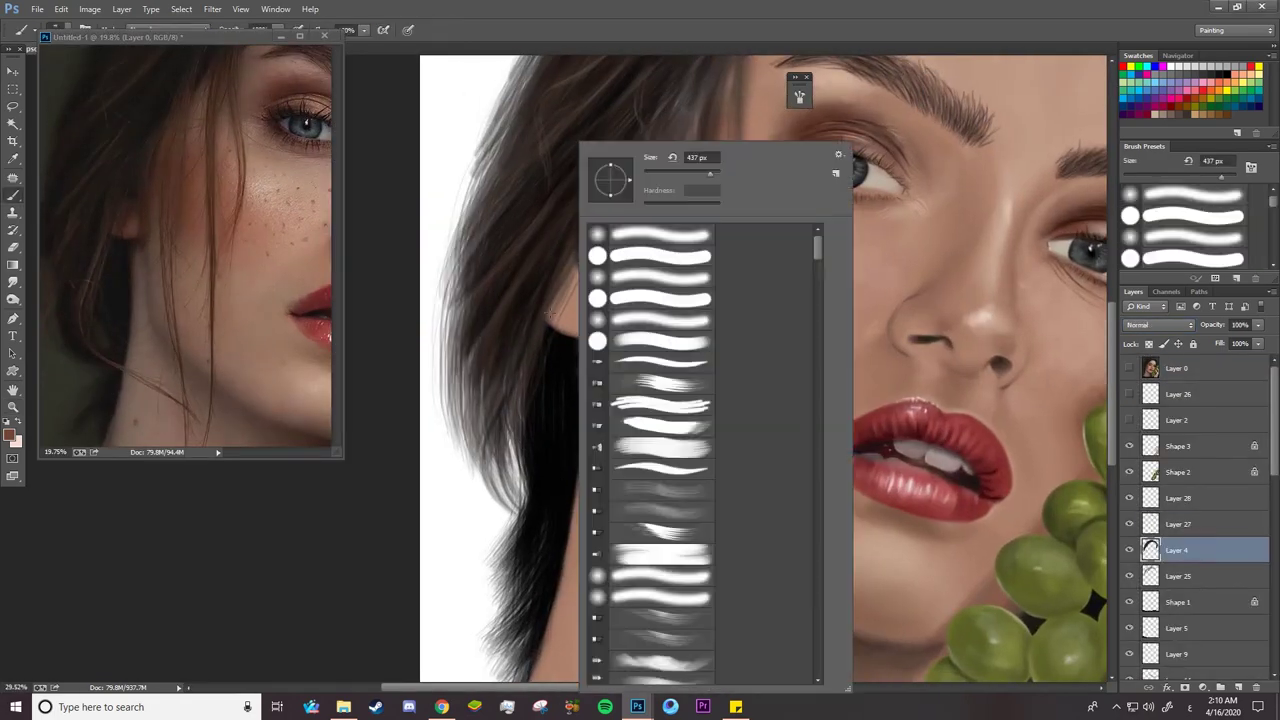
pyautogui.rightClick(16, 196)
pyautogui.click(42, 196)
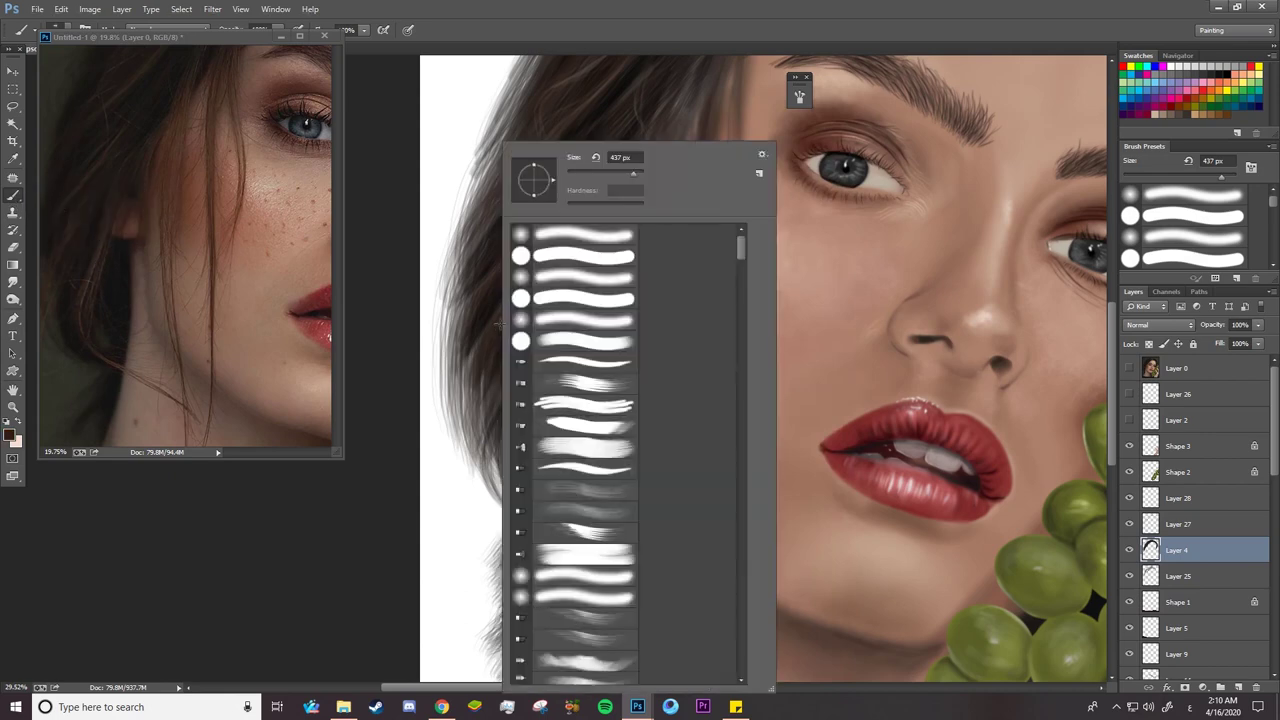
pyautogui.rightClick(486, 335)
pyautogui.press('Return')
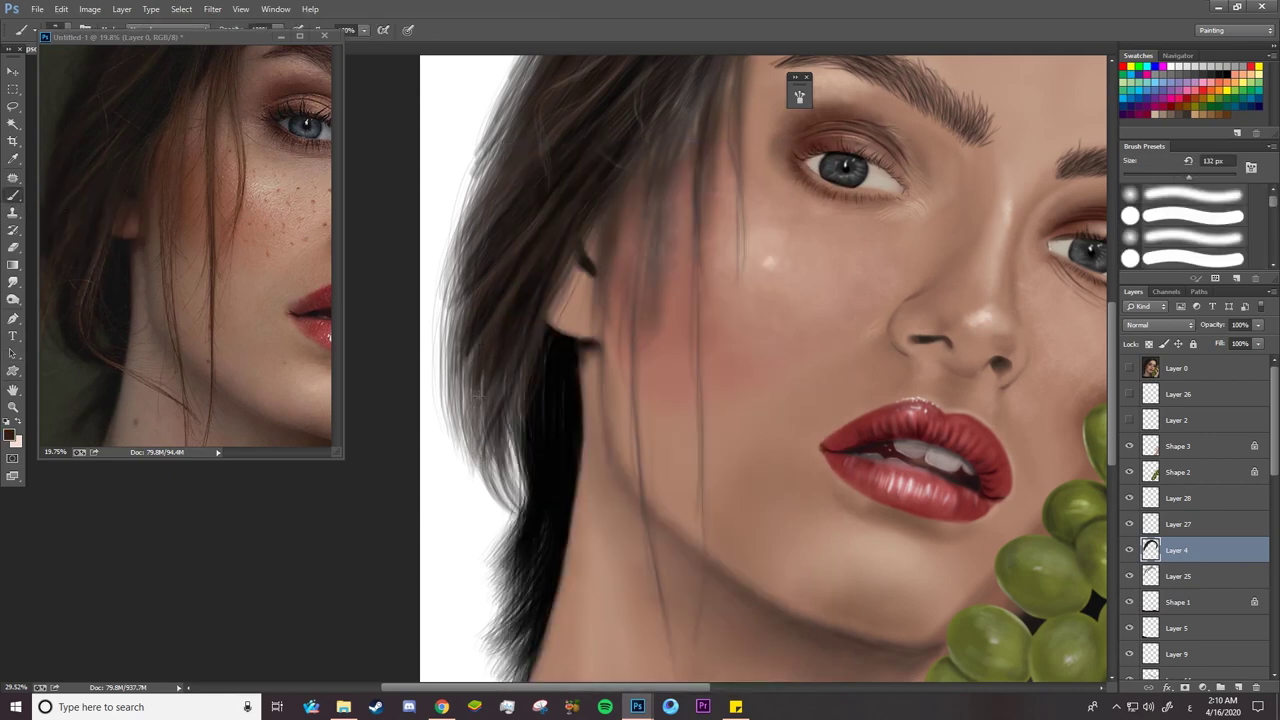
pyautogui.rightClick(512, 290)
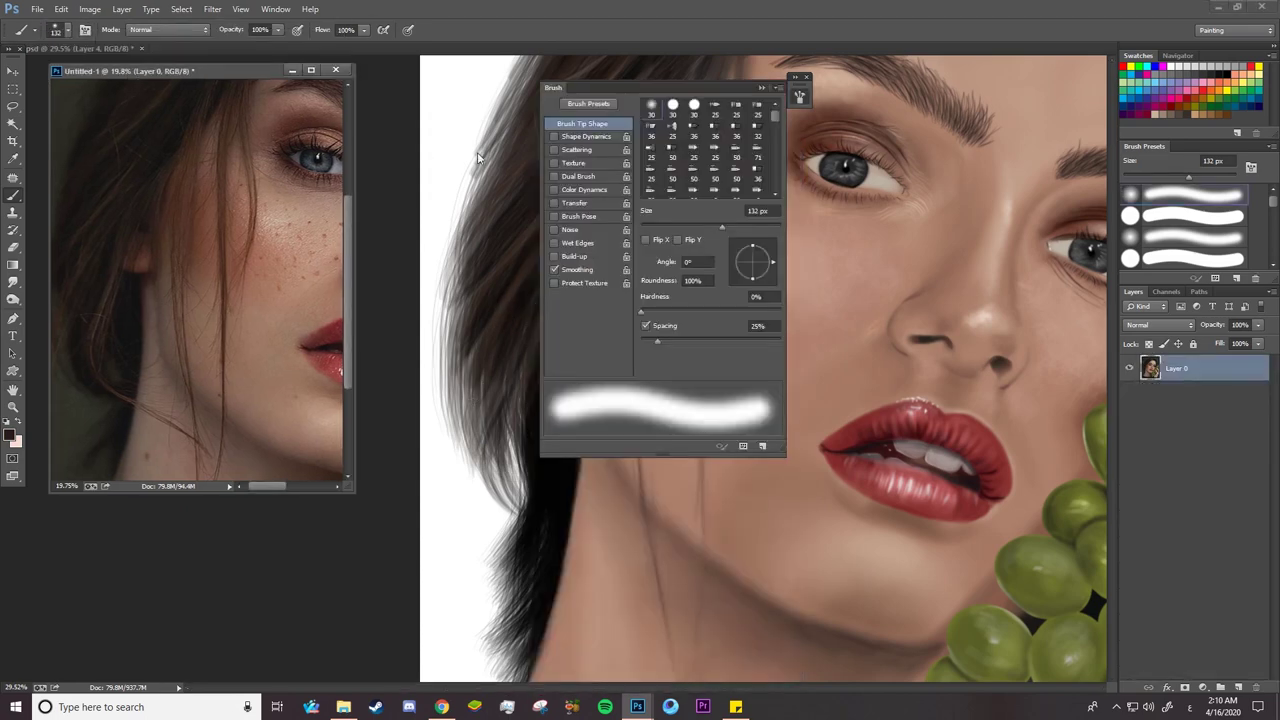
pyautogui.click(799, 94)
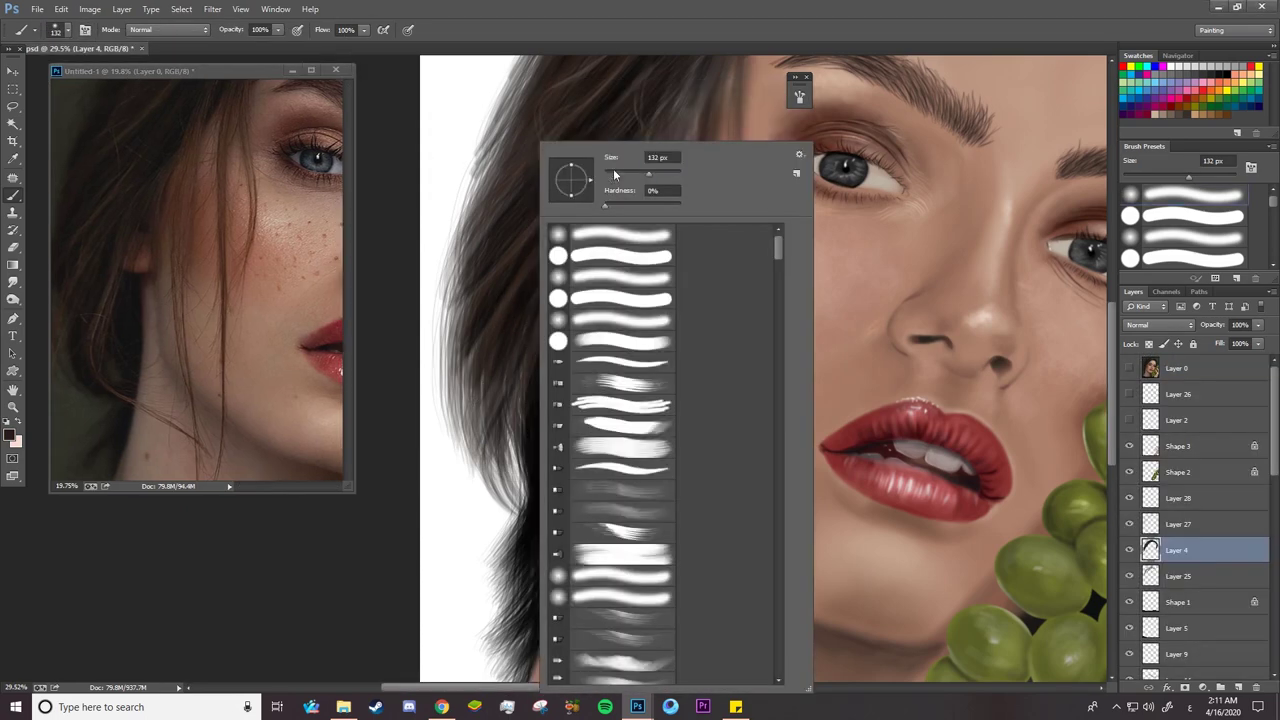
pyautogui.press('Return')
# Choose the tapered 200 px hair brush tip and set its size to 64 px
pyautogui.rightClick(566, 345)
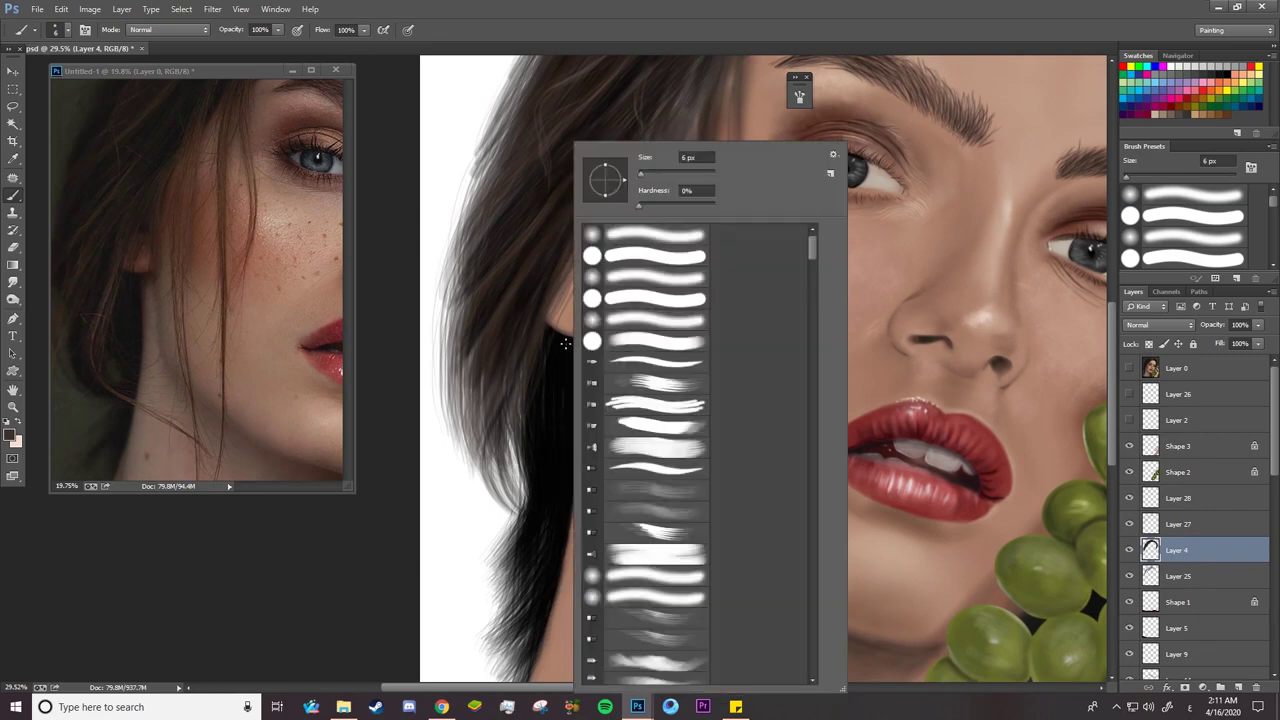
pyautogui.moveTo(814, 247)
pyautogui.mouseDown()
pyautogui.moveTo(828, 318)
pyautogui.moveTo(807, 449)
pyautogui.moveTo(828, 583)
pyautogui.moveTo(826, 566)
pyautogui.mouseUp()
pyautogui.click(657, 484)
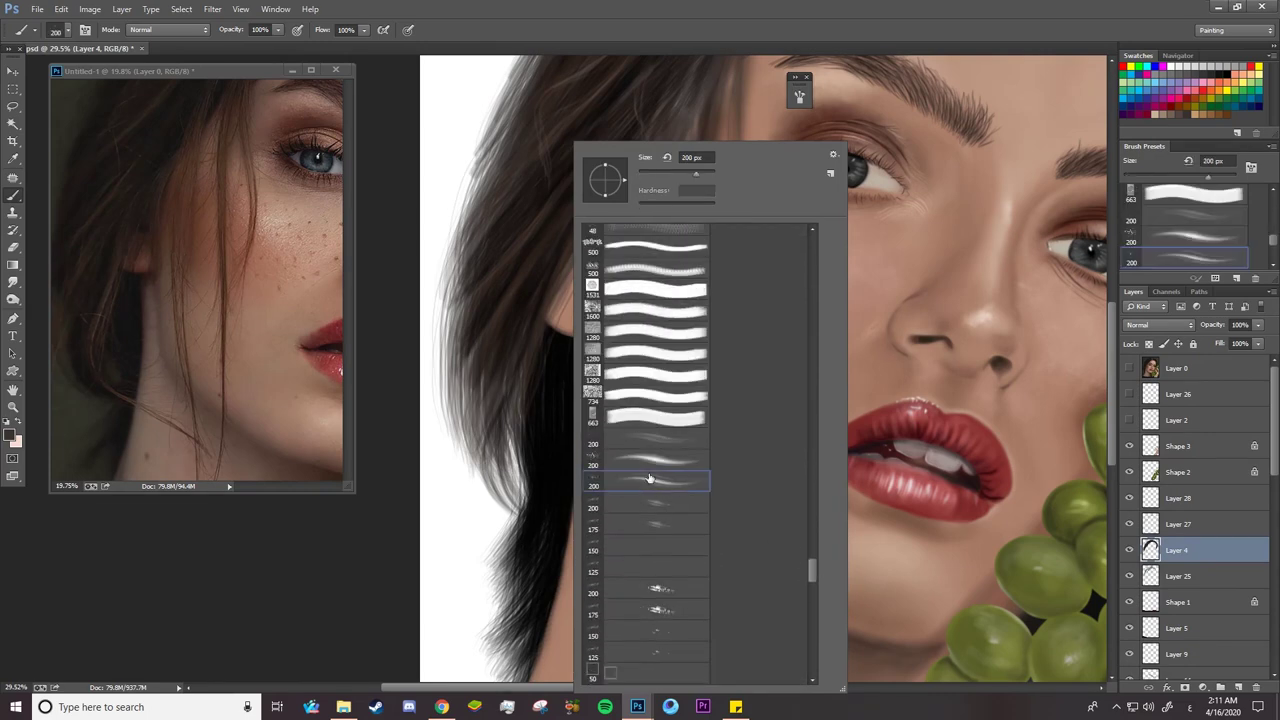
pyautogui.click(662, 176)
pyautogui.click(562, 208)
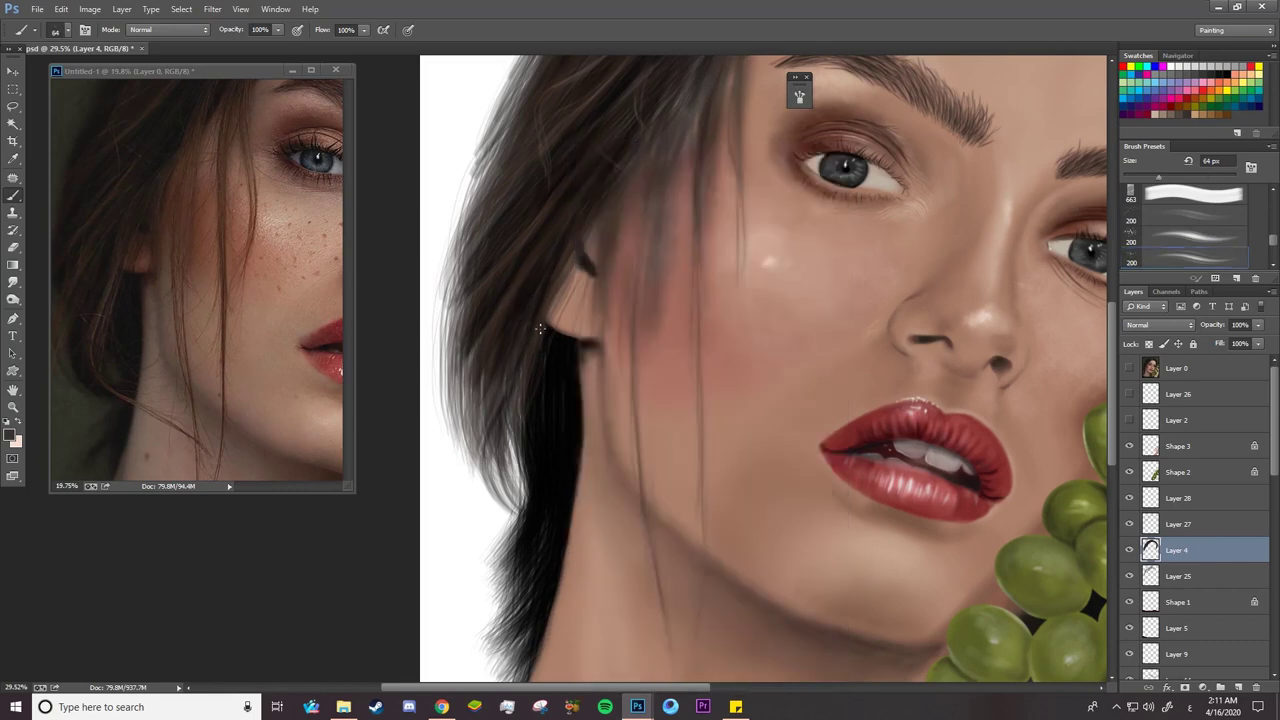
# Paint soft dark brown strands over the ear and temple with the 64 px hair brush on Layer 4
pyautogui.moveTo(603, 222); pyautogui.dragTo(557, 330)
pyautogui.moveTo(648, 314); pyautogui.dragTo(642, 222)
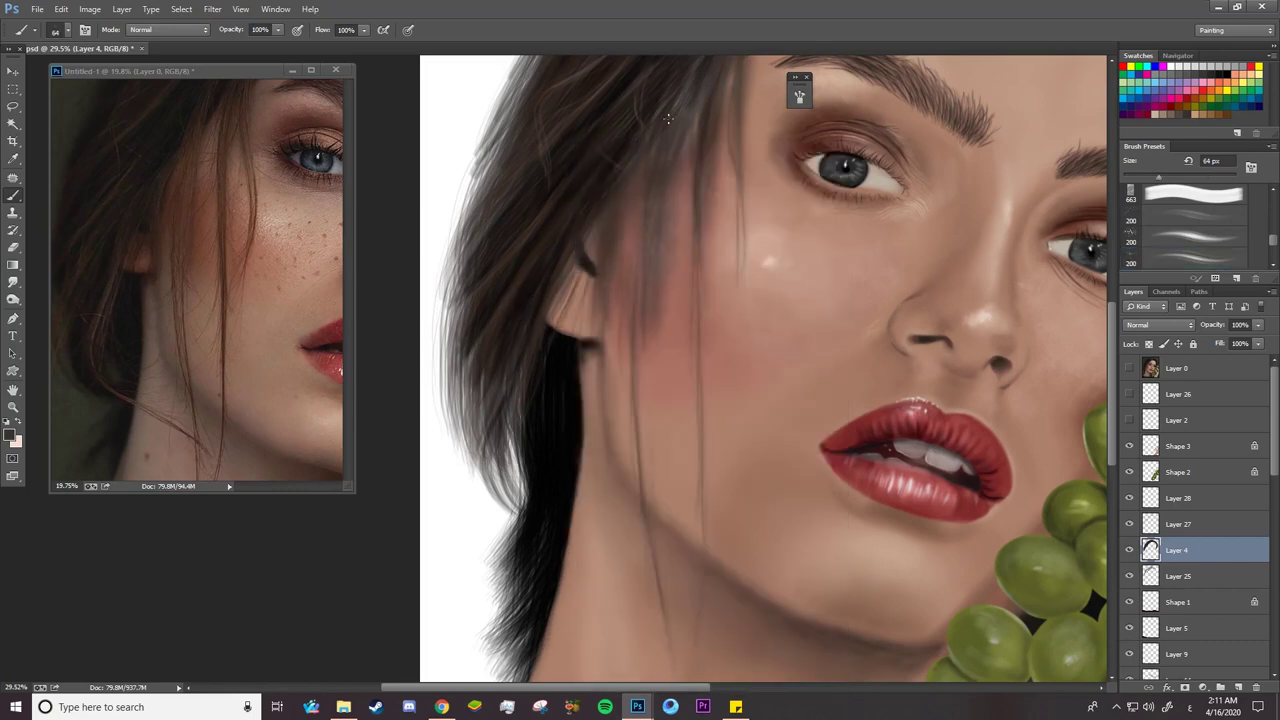
pyautogui.moveTo(588, 260); pyautogui.dragTo(533, 379)
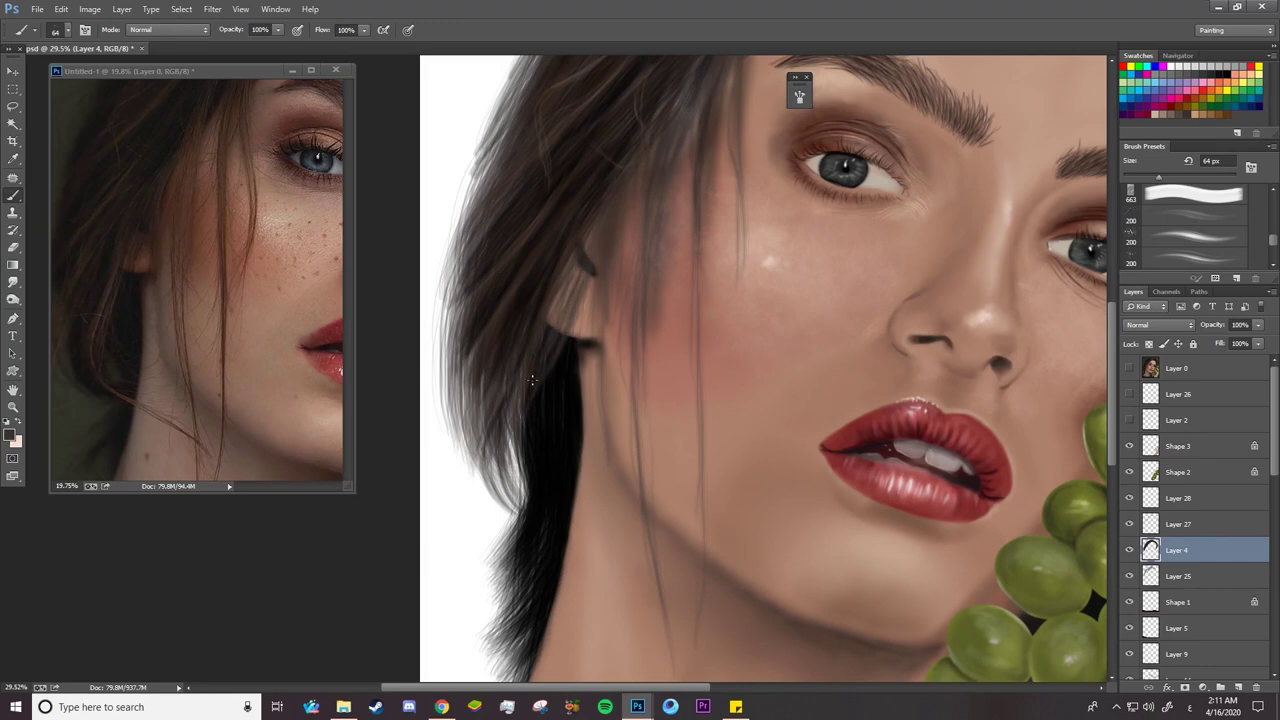
pyautogui.moveTo(572, 250); pyautogui.dragTo(597, 212)
# Trace loose strands across the neck against the Layer 0 reference, and darken the hair below the ear with sampled black at 50 px
pyautogui.click(1129, 368)
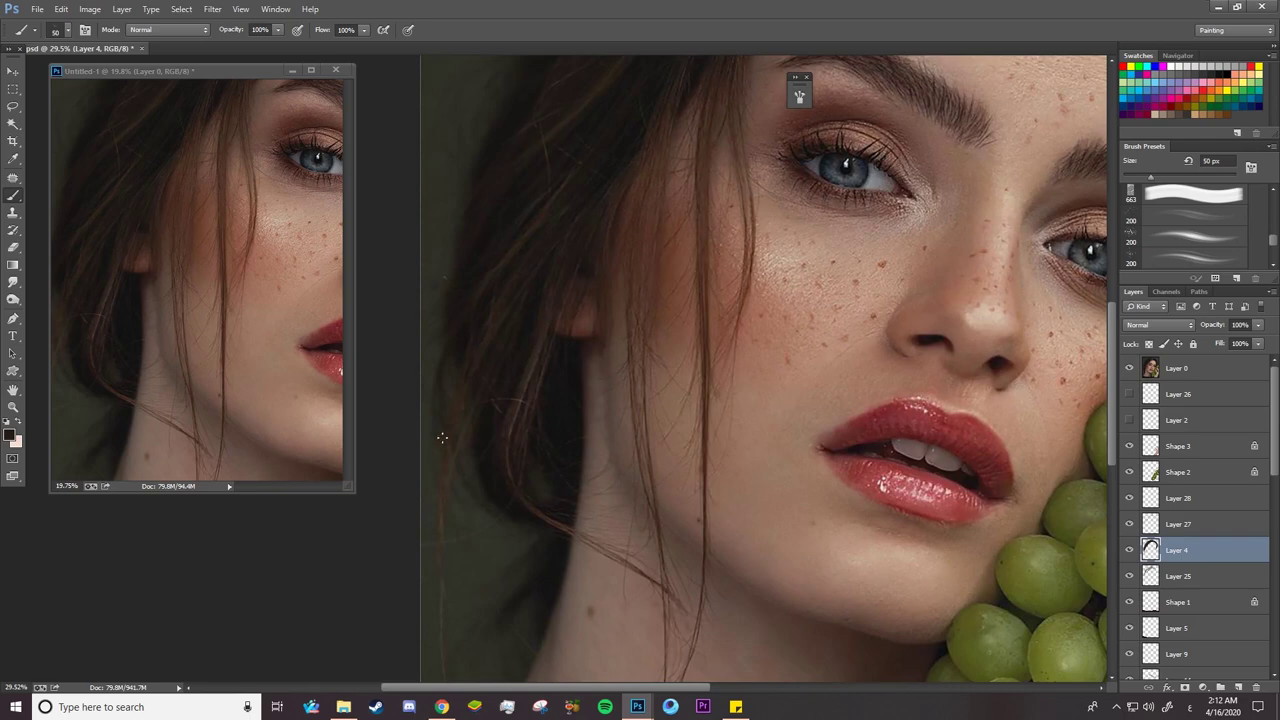
pyautogui.click(1129, 368)
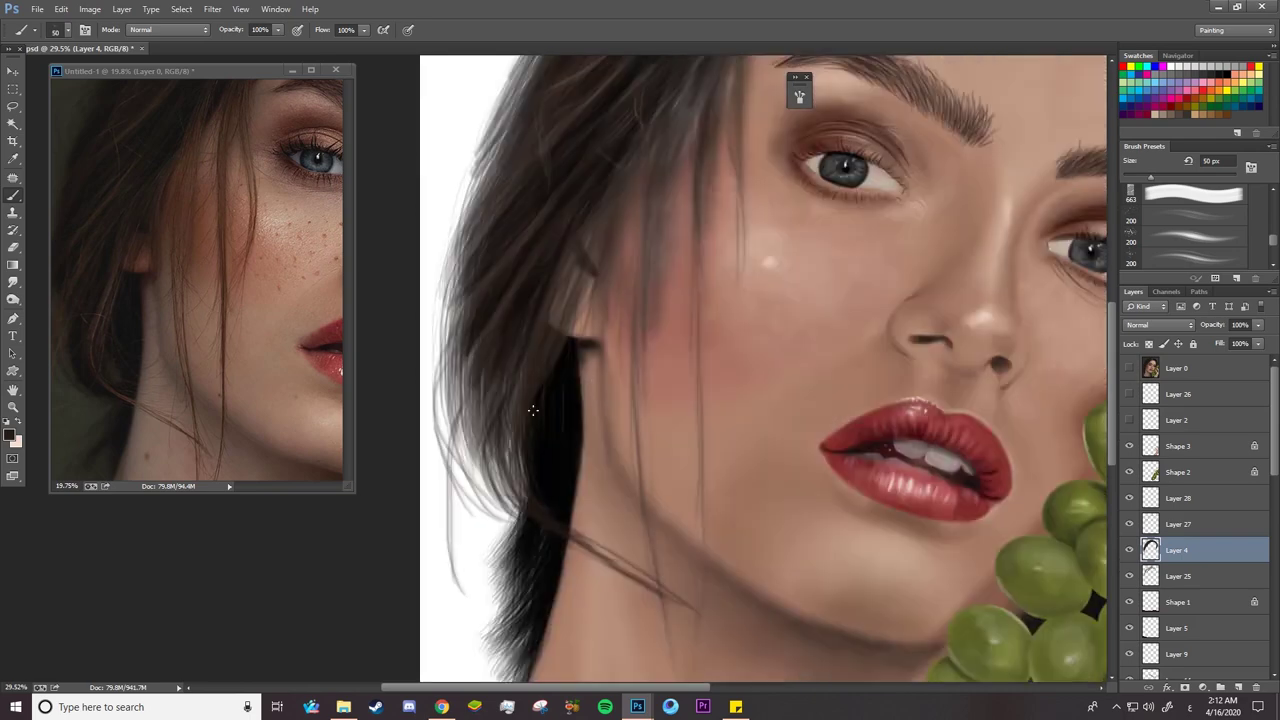
pyautogui.keyDown('alt'); pyautogui.click(565, 458); pyautogui.keyUp('alt')
pyautogui.moveTo(516, 376); pyautogui.dragTo(526, 488)
pyautogui.moveTo(576, 270); pyautogui.dragTo(549, 326)
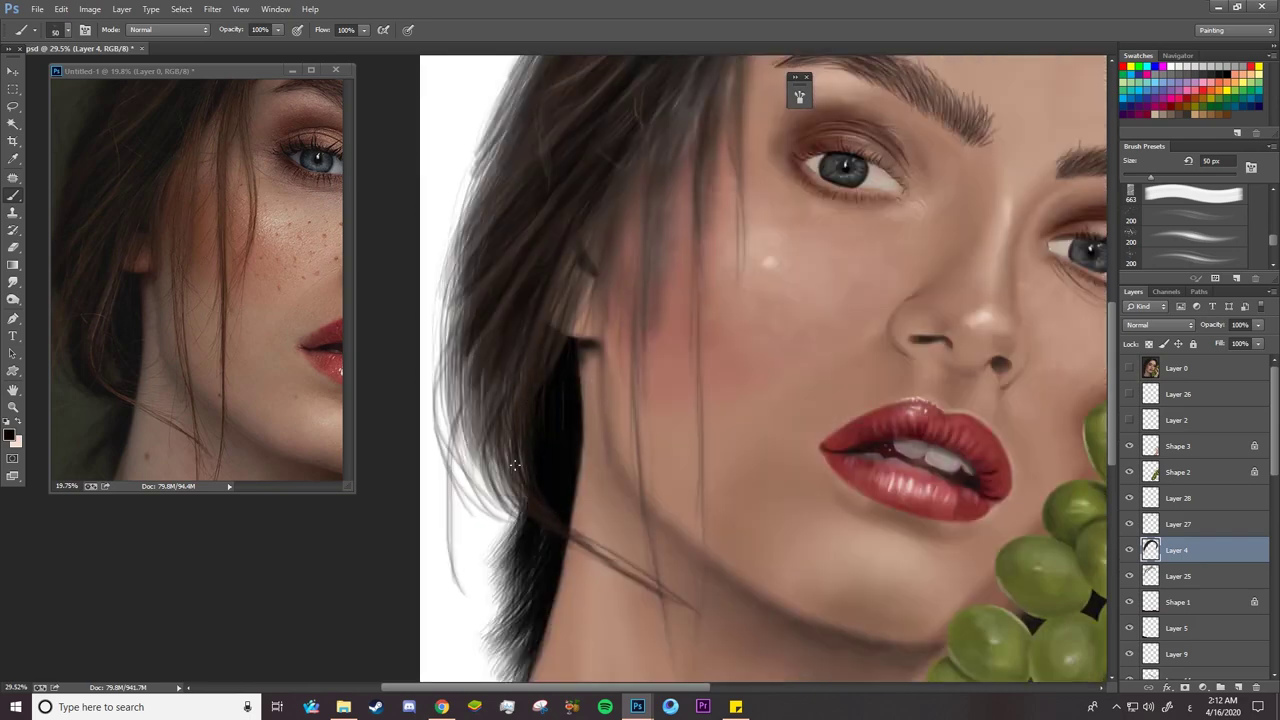
pyautogui.moveTo(511, 444); pyautogui.dragTo(637, 549)
pyautogui.moveTo(484, 390); pyautogui.dragTo(522, 504)
# Enlarge the hair brush to 128 px and fill the lower hair beside the neck with dark downward-curving strokes
pyautogui.rightClick(524, 504)
pyautogui.click(618, 174)
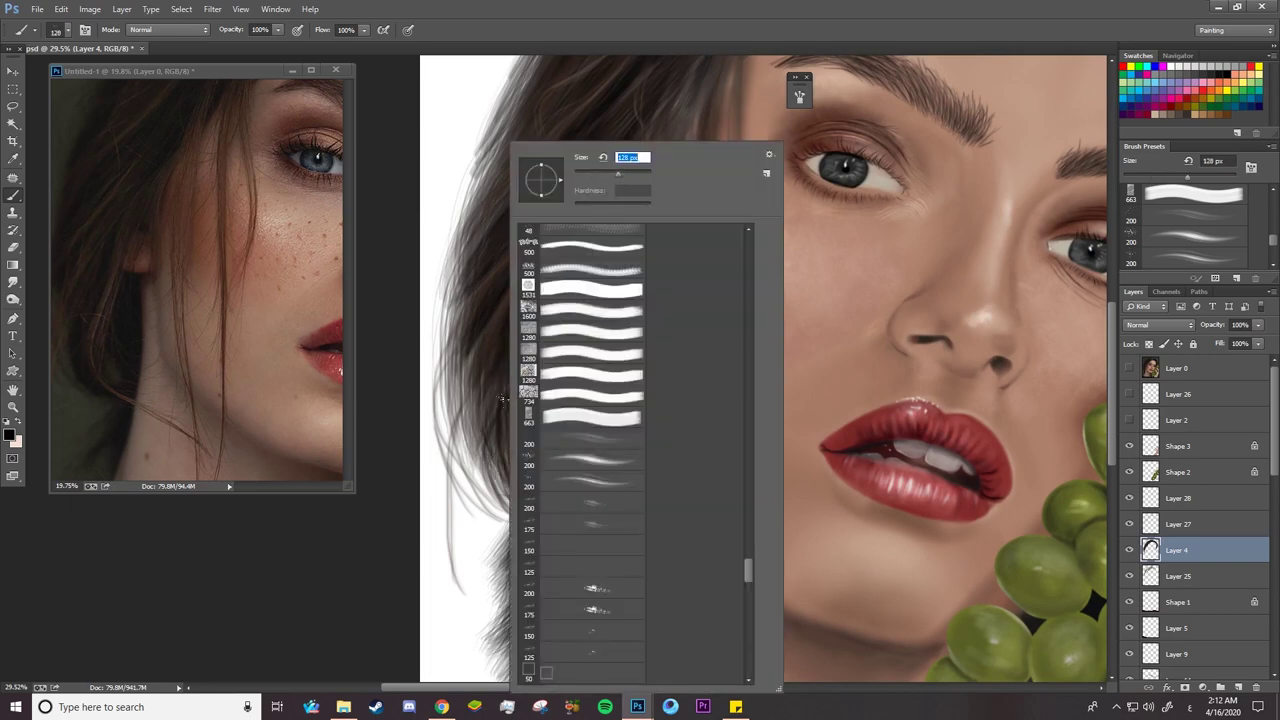
pyautogui.moveTo(494, 410); pyautogui.dragTo(517, 491)
pyautogui.moveTo(506, 378); pyautogui.dragTo(510, 492)
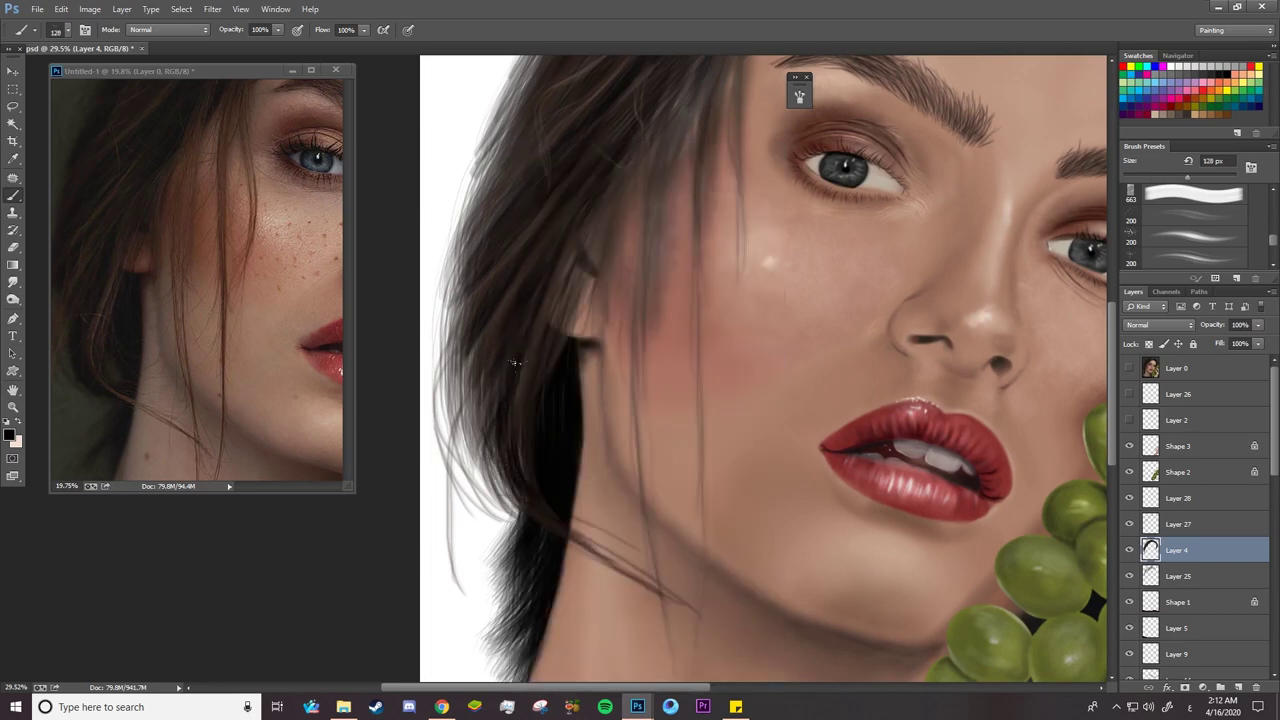
pyautogui.moveTo(510, 360); pyautogui.dragTo(518, 504)
pyautogui.moveTo(500, 432); pyautogui.dragTo(524, 518)
# Sample dark brown from the hair and paint long curved strands to fill out the outer edge of the lower hair
pyautogui.keyDown('alt'); pyautogui.click(541, 367); pyautogui.keyUp('alt')
pyautogui.moveTo(470, 418); pyautogui.dragTo(491, 494)
pyautogui.moveTo(469, 380); pyautogui.dragTo(500, 500)
pyautogui.moveTo(453, 390); pyautogui.dragTo(498, 508)
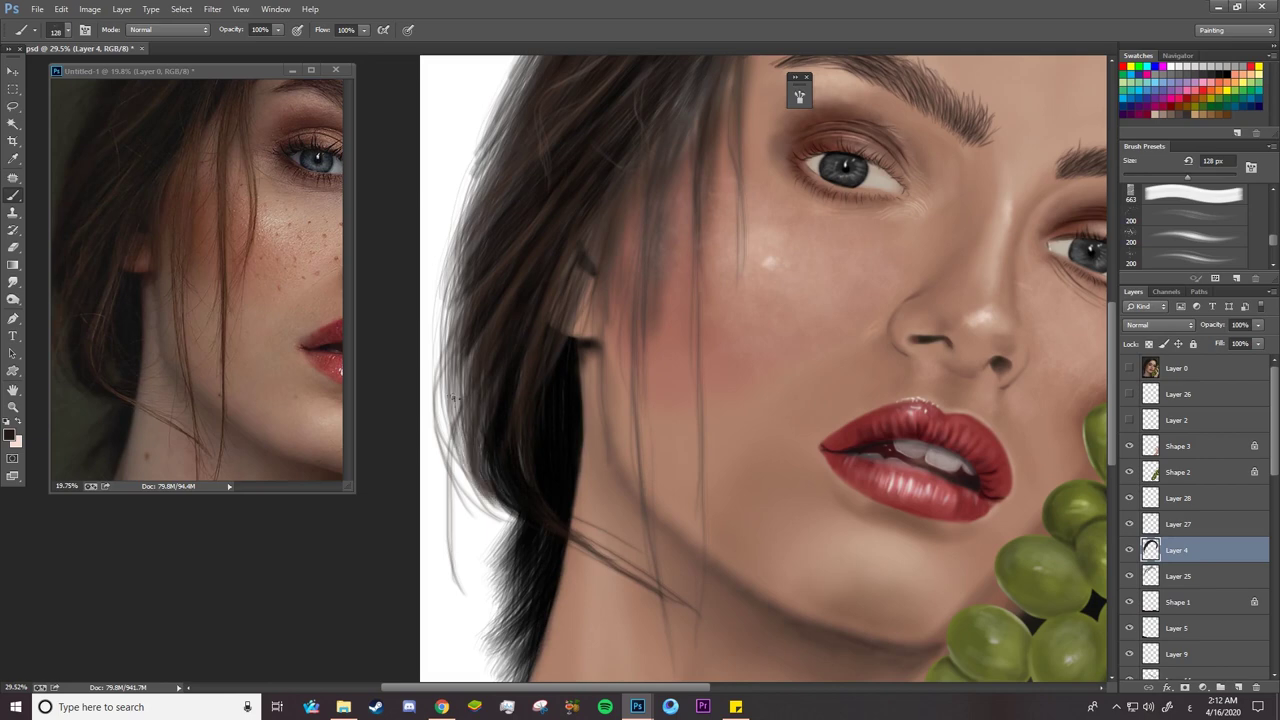
pyautogui.moveTo(454, 358); pyautogui.dragTo(484, 476)
pyautogui.moveTo(443, 346)
pyautogui.mouseDown()
pyautogui.moveTo(487, 490)
pyautogui.moveTo(462, 460)
pyautogui.mouseUp()
pyautogui.moveTo(462, 388); pyautogui.dragTo(484, 474)
pyautogui.moveTo(462, 242); pyautogui.dragTo(440, 450)
pyautogui.moveTo(468, 298)
pyautogui.mouseDown()
pyautogui.moveTo(490, 478)
pyautogui.moveTo(446, 404)
pyautogui.mouseUp()
# Set the brush to 41 px in Overlay mode and deepen the strands along the outer hair edge, ear and temple
pyautogui.rightClick(487, 436)
pyautogui.moveTo(628, 172); pyautogui.dragTo(545, 172)
pyautogui.click(472, 374)
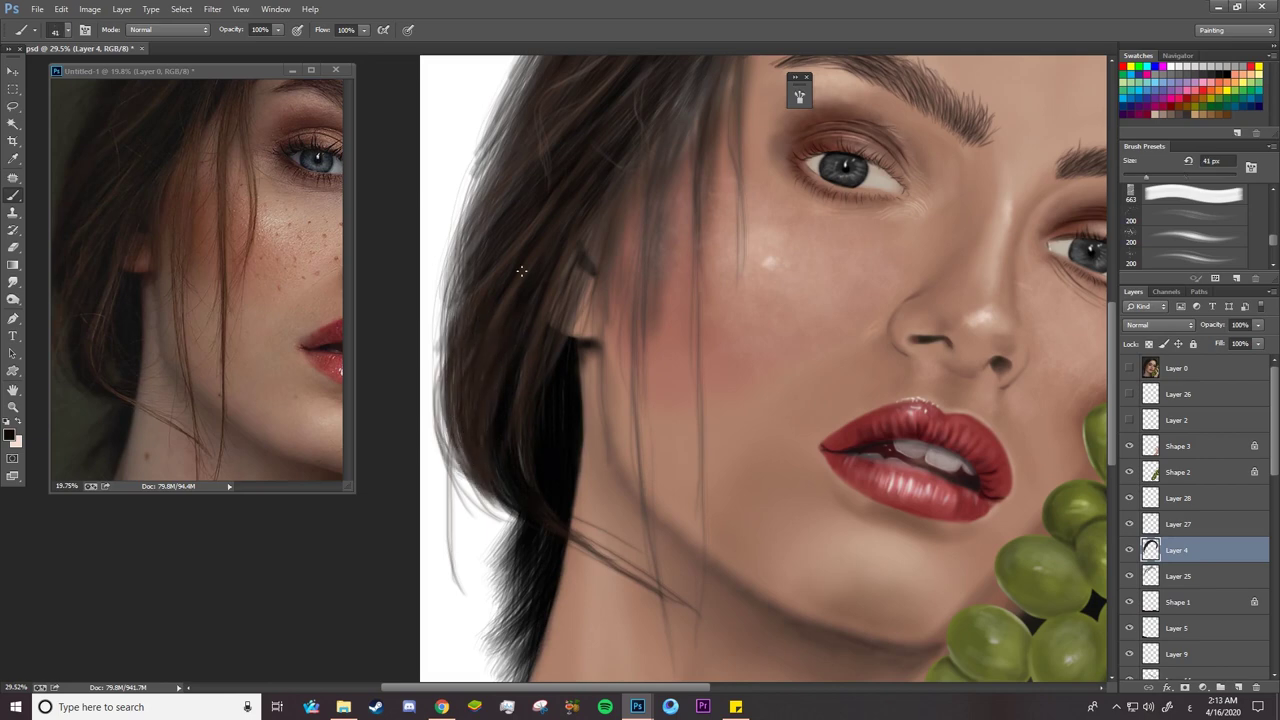
pyautogui.click(176, 31)
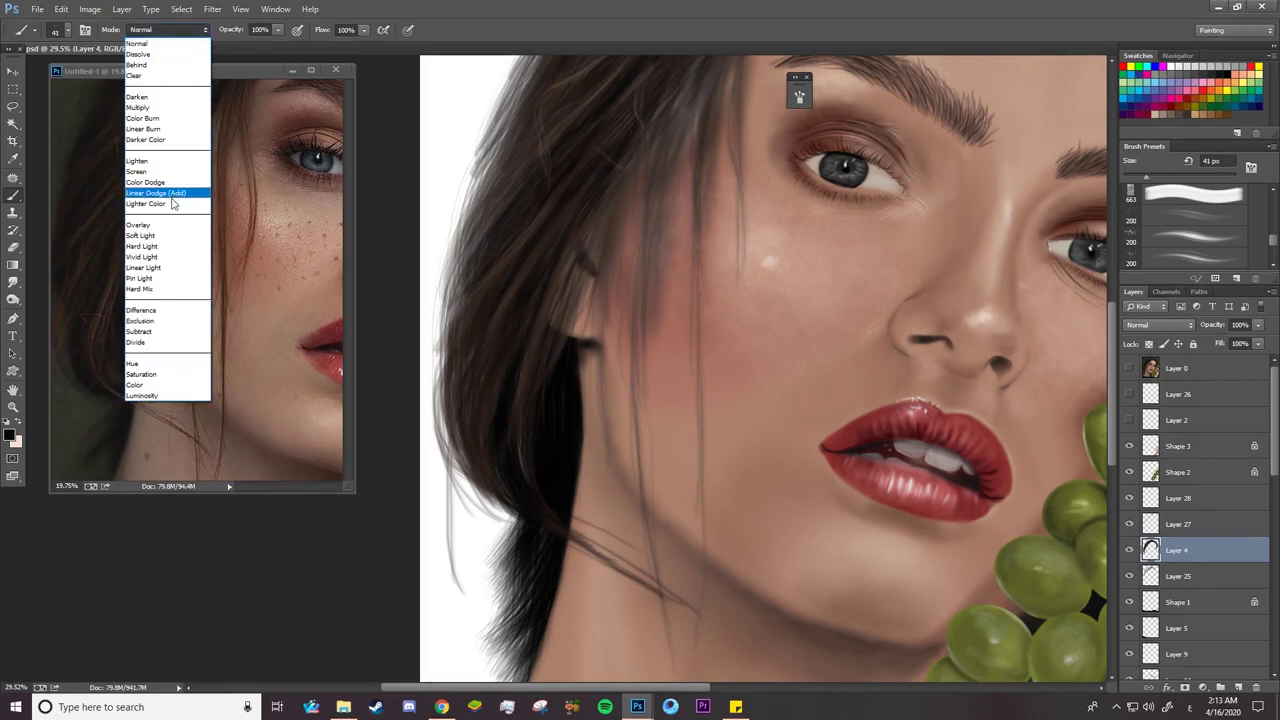
pyautogui.click(140, 225)
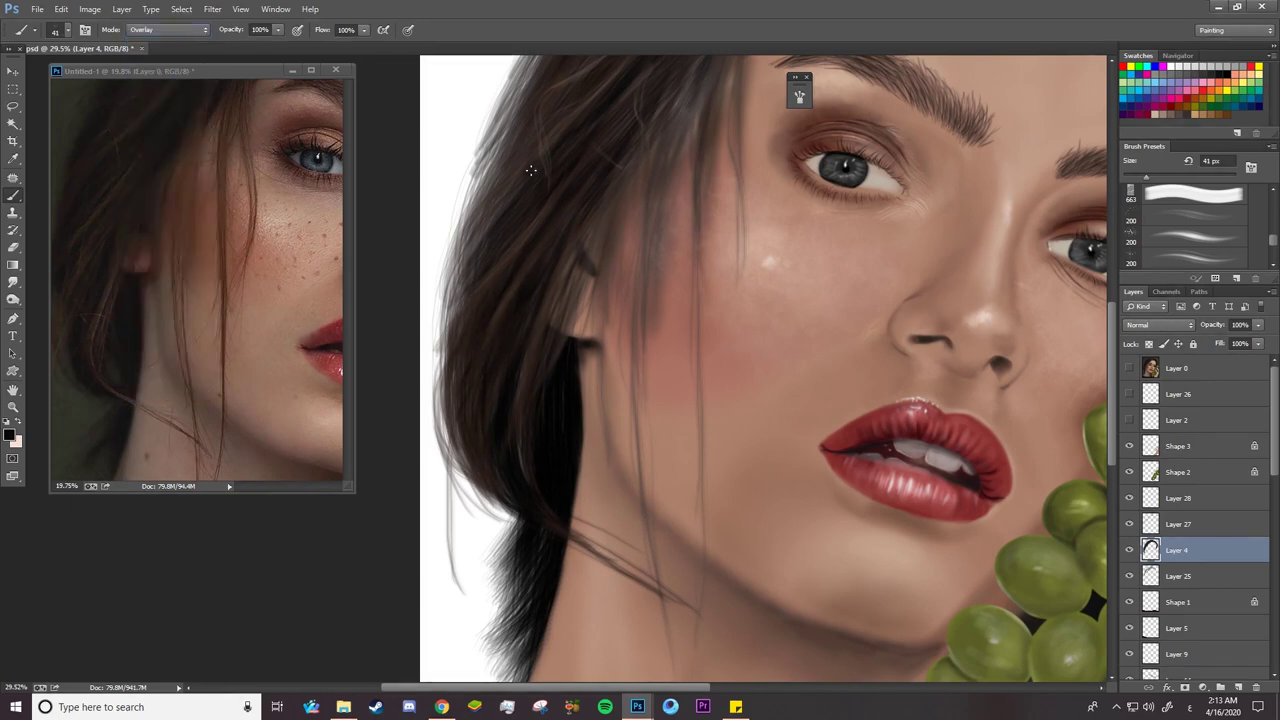
pyautogui.moveTo(514, 138)
pyautogui.mouseDown()
pyautogui.moveTo(462, 260)
pyautogui.moveTo(457, 316)
pyautogui.mouseUp()
pyautogui.moveTo(595, 230); pyautogui.dragTo(568, 306)
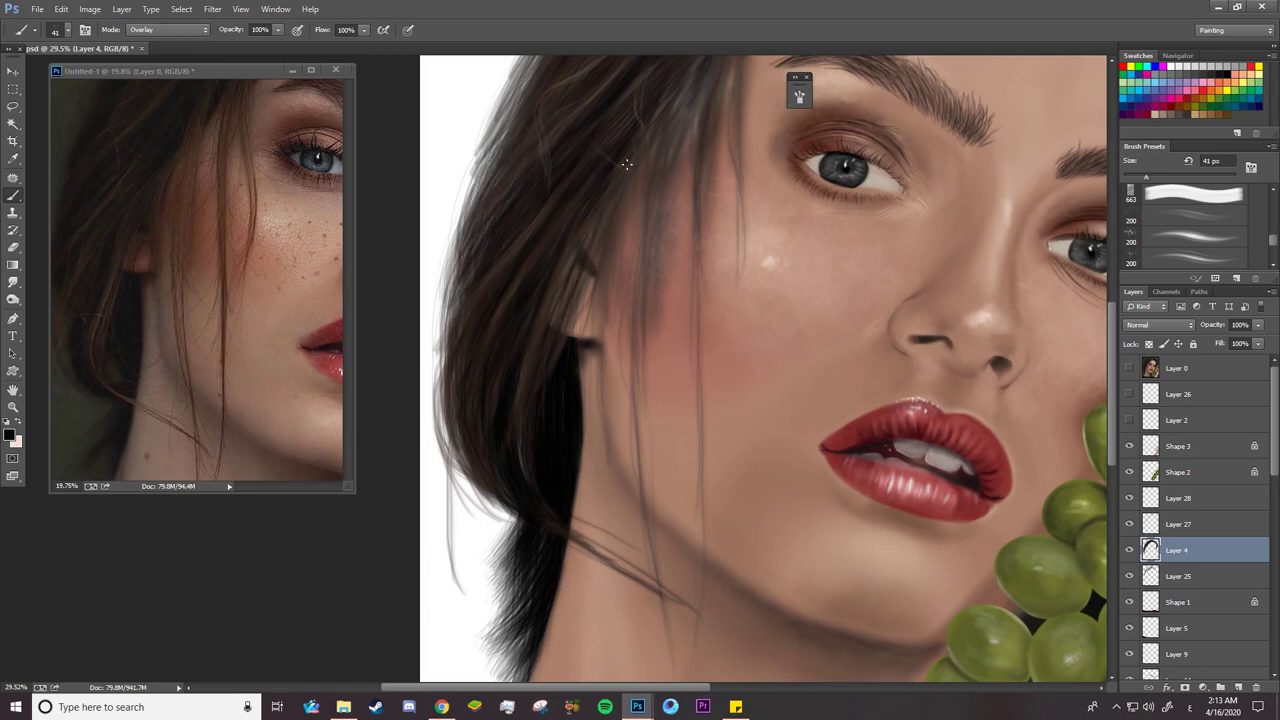
pyautogui.moveTo(634, 198); pyautogui.dragTo(610, 348)
pyautogui.moveTo(505, 640); pyautogui.dragTo(498, 590)
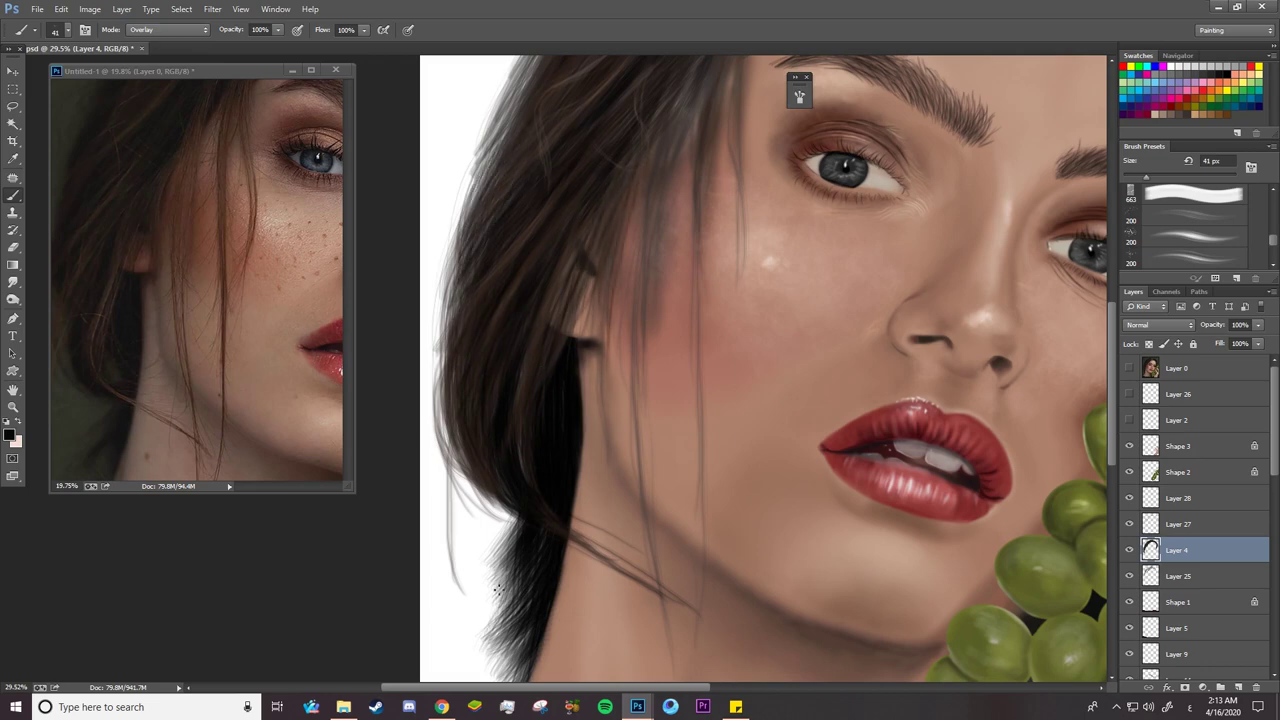
# Reduce the brush to 22 px and darken the thin strands hanging over the cheek beside the ear
pyautogui.rightClick(657, 182)
pyautogui.moveTo(743, 179); pyautogui.dragTo(698, 182)
pyautogui.click(677, 125)
pyautogui.moveTo(643, 446); pyautogui.dragTo(634, 255)
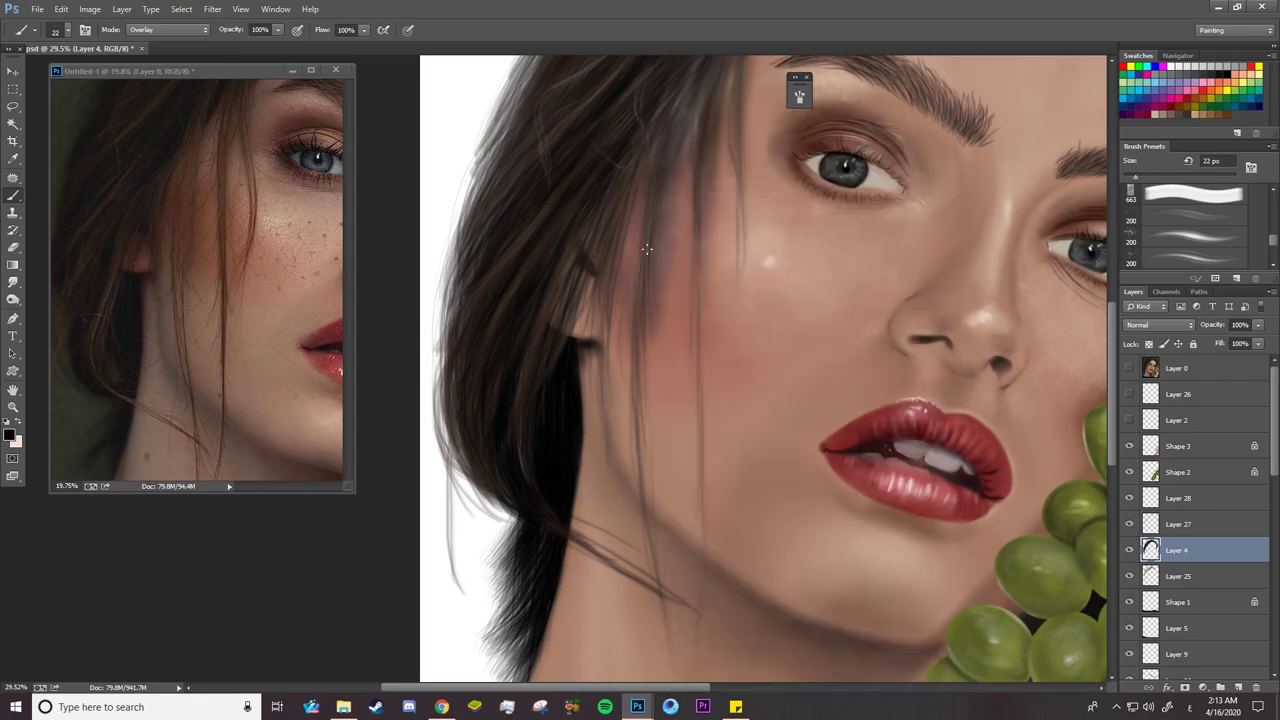
# Set the foreground to a saturated dark brown based on a reference strand, and return the brush to Normal mode
pyautogui.click(10, 433)
pyautogui.click(230, 288)
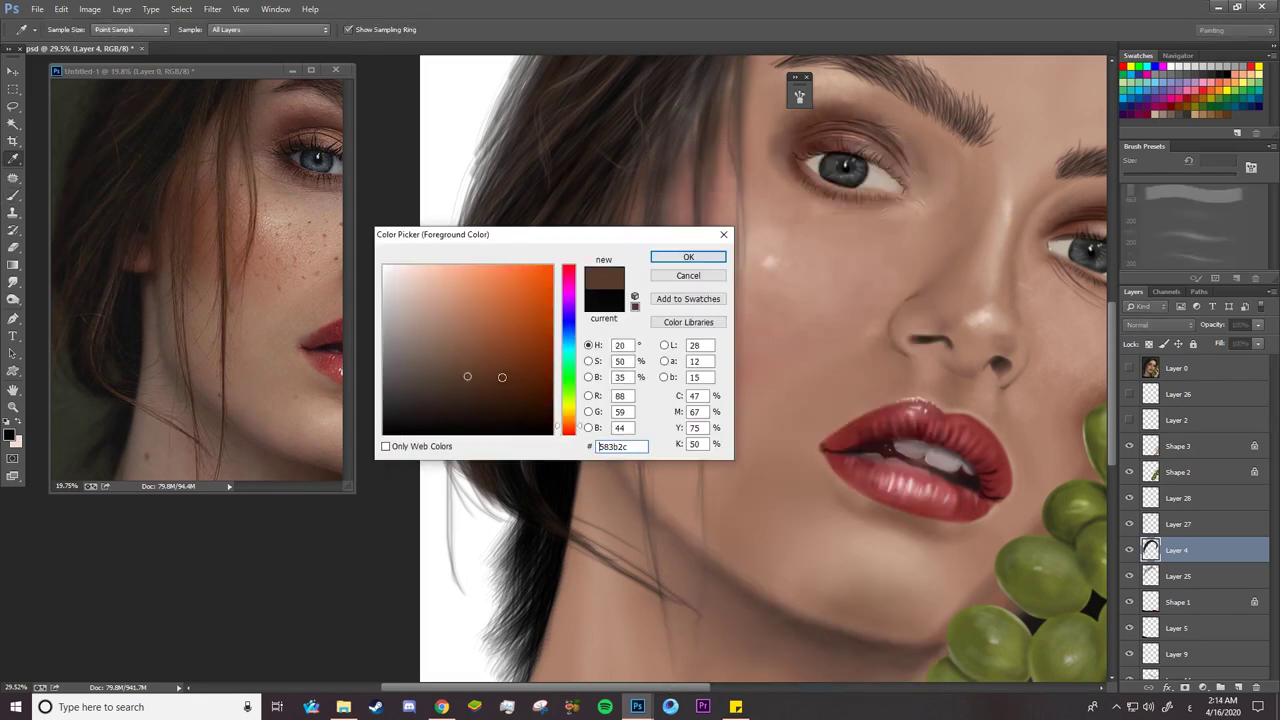
pyautogui.click(504, 381)
pyautogui.click(682, 258)
pyautogui.press('b')
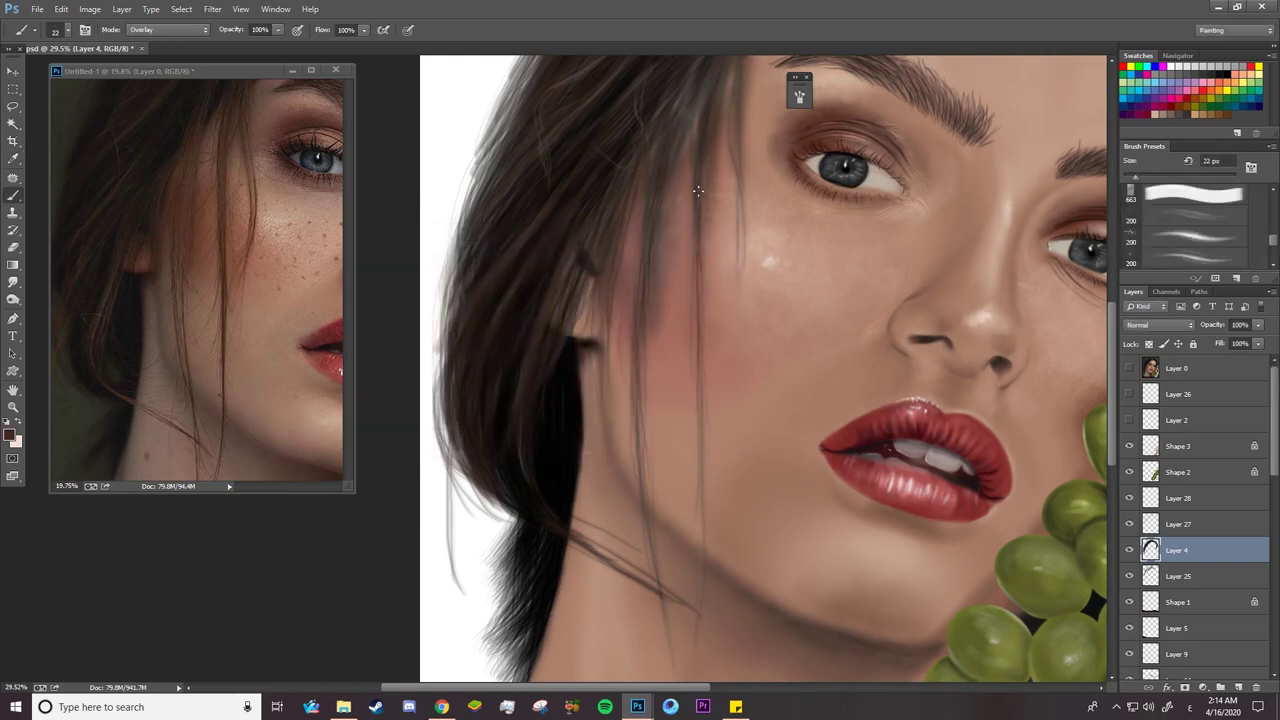
pyautogui.click(167, 29)
pyautogui.click(150, 45)
# Show the Layer 0 reference over the painting and rotate the canvas at 50% zoom around the temple strands
pyautogui.scroll(3, 751, 176)
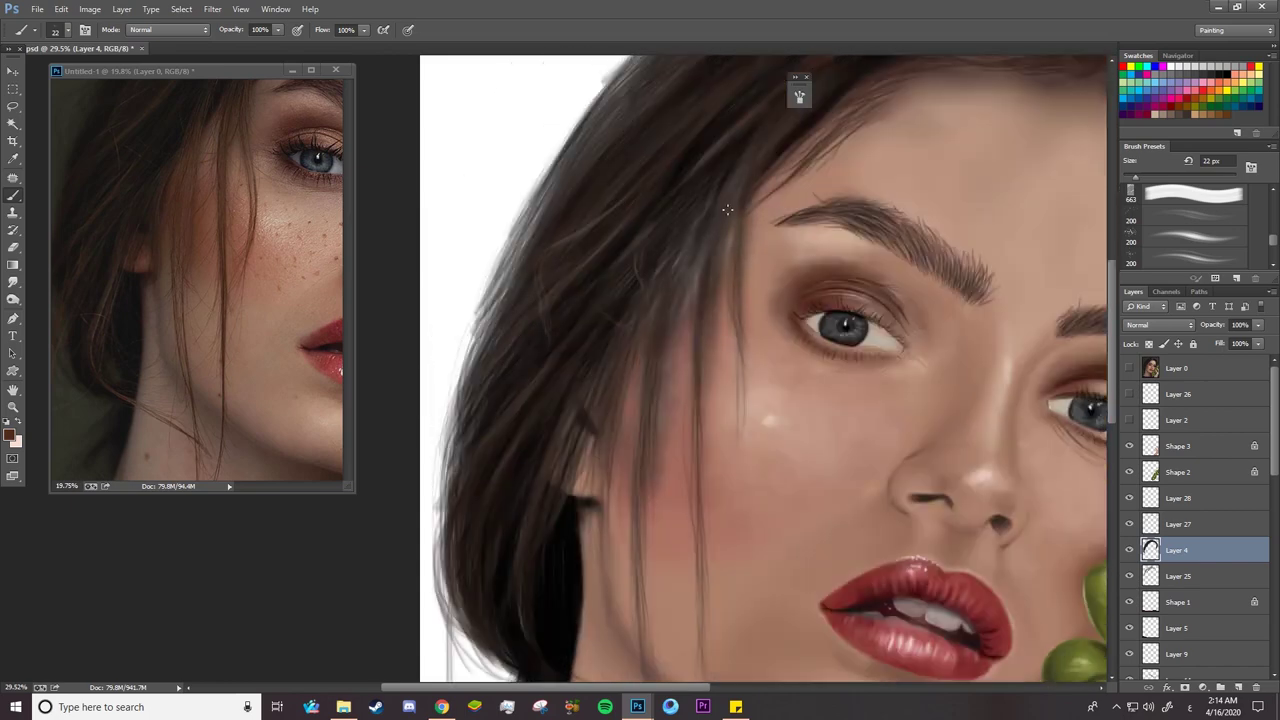
pyautogui.click(1131, 369)
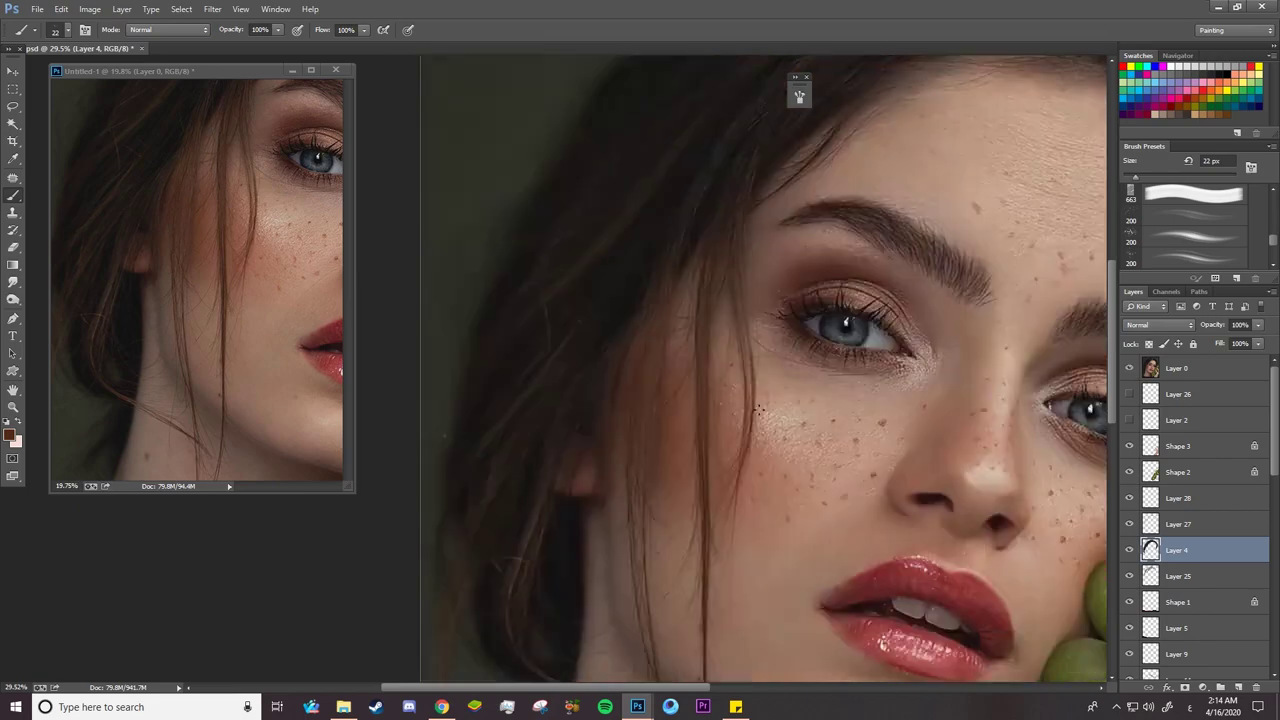
pyautogui.press('z')
pyautogui.click(788, 423)
pyautogui.click(790, 423)
pyautogui.moveTo(413, 597); pyautogui.dragTo(312, 612)
# Choose the soft round brush tip and enable Transfer with its flow controlled by Pen Pressure
pyautogui.press('b')
pyautogui.rightClick(498, 390)
pyautogui.scroll(10, 735, 240)
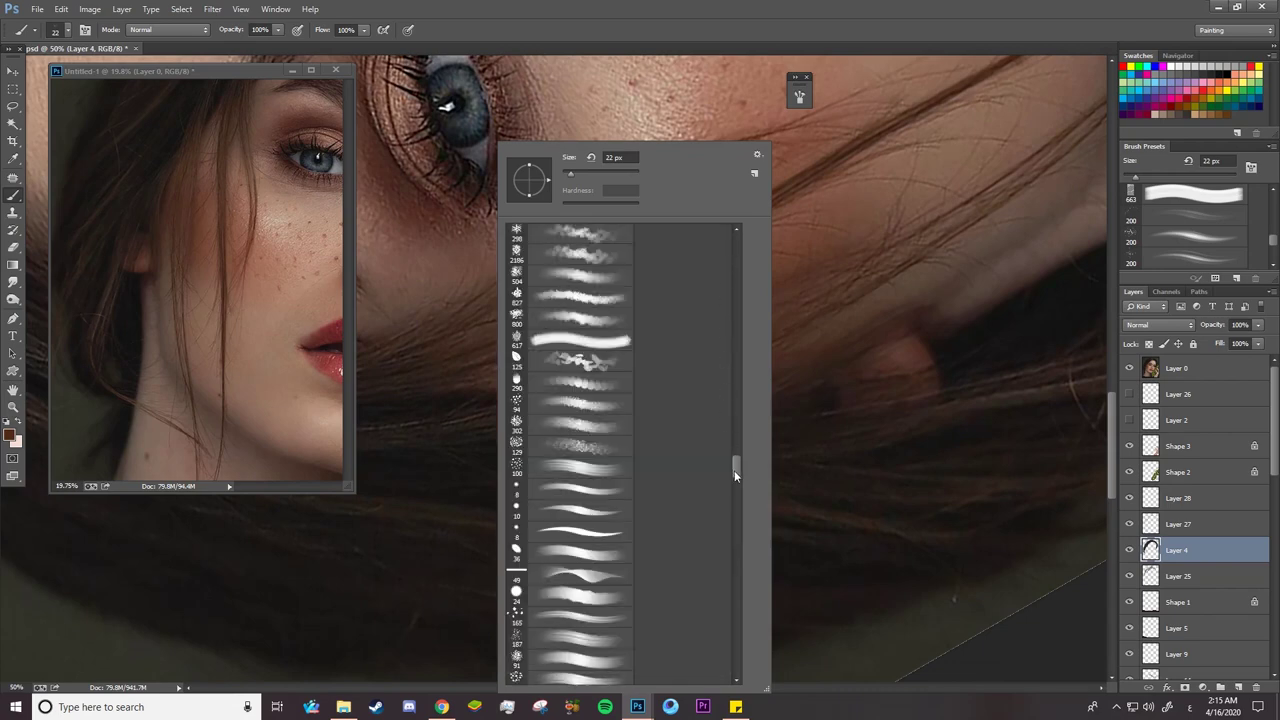
pyautogui.moveTo(734, 470); pyautogui.dragTo(733, 221)
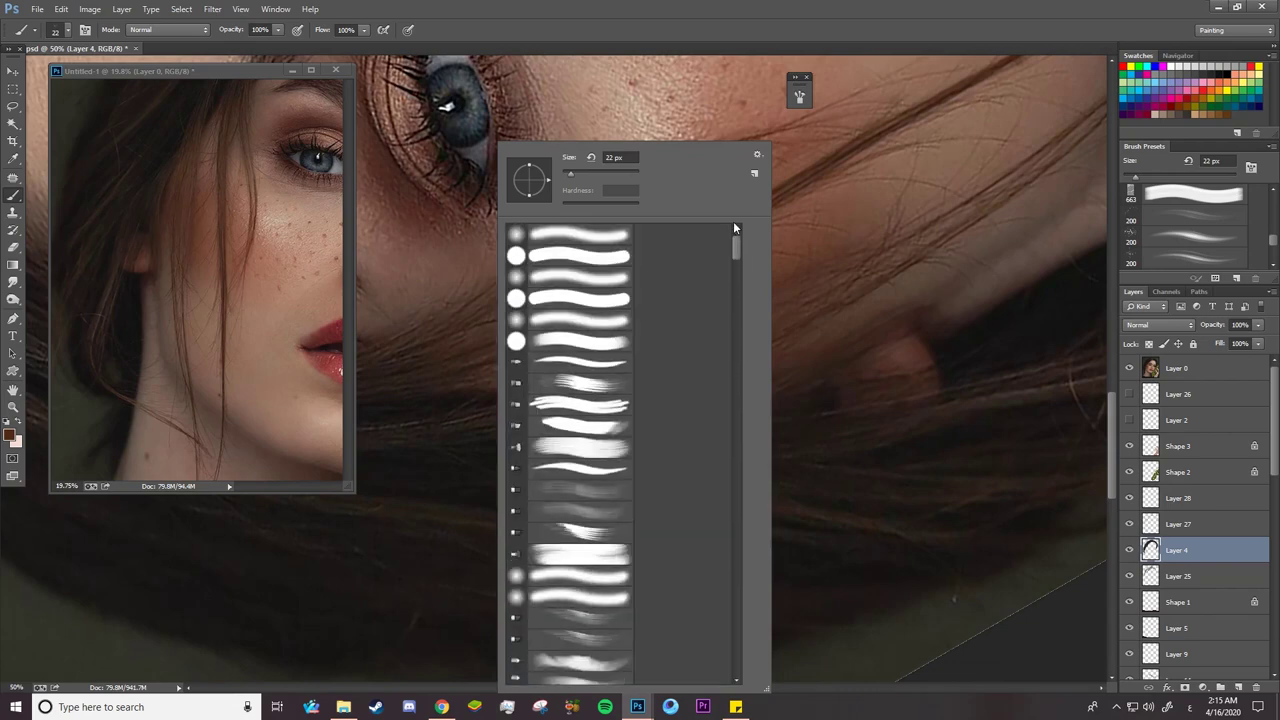
pyautogui.click(606, 240)
pyautogui.click(85, 29)
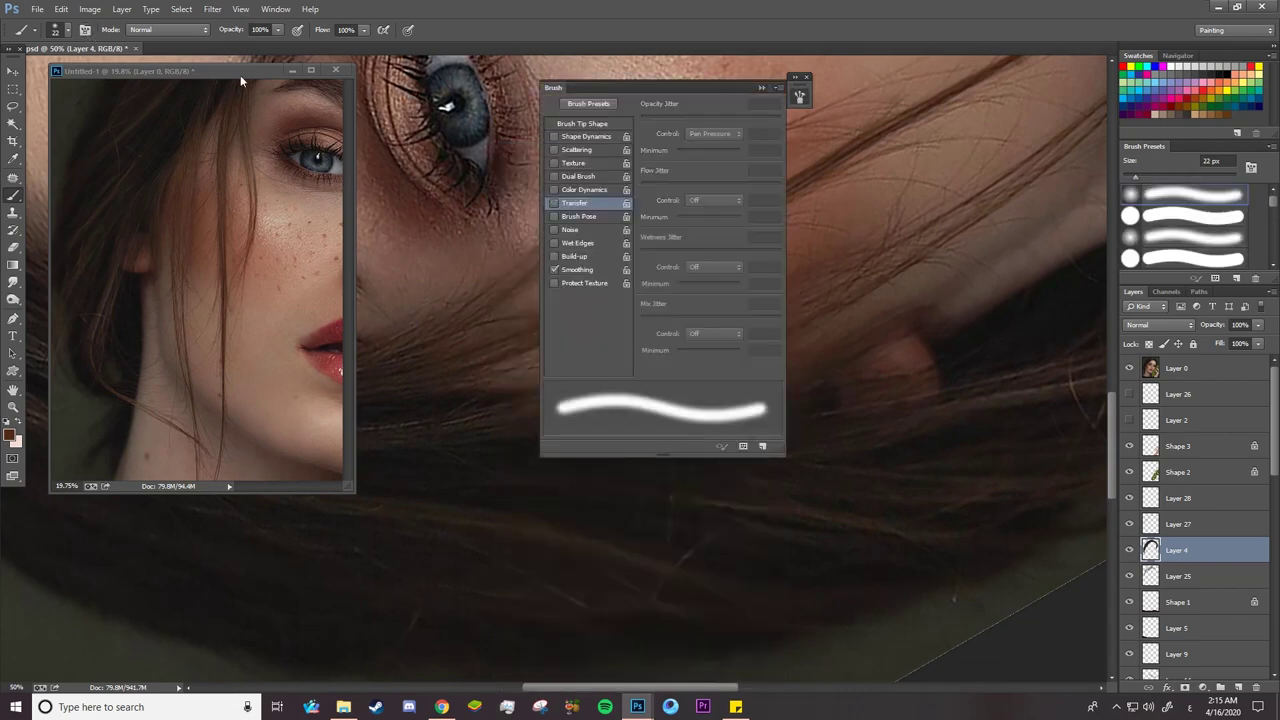
pyautogui.click(555, 204)
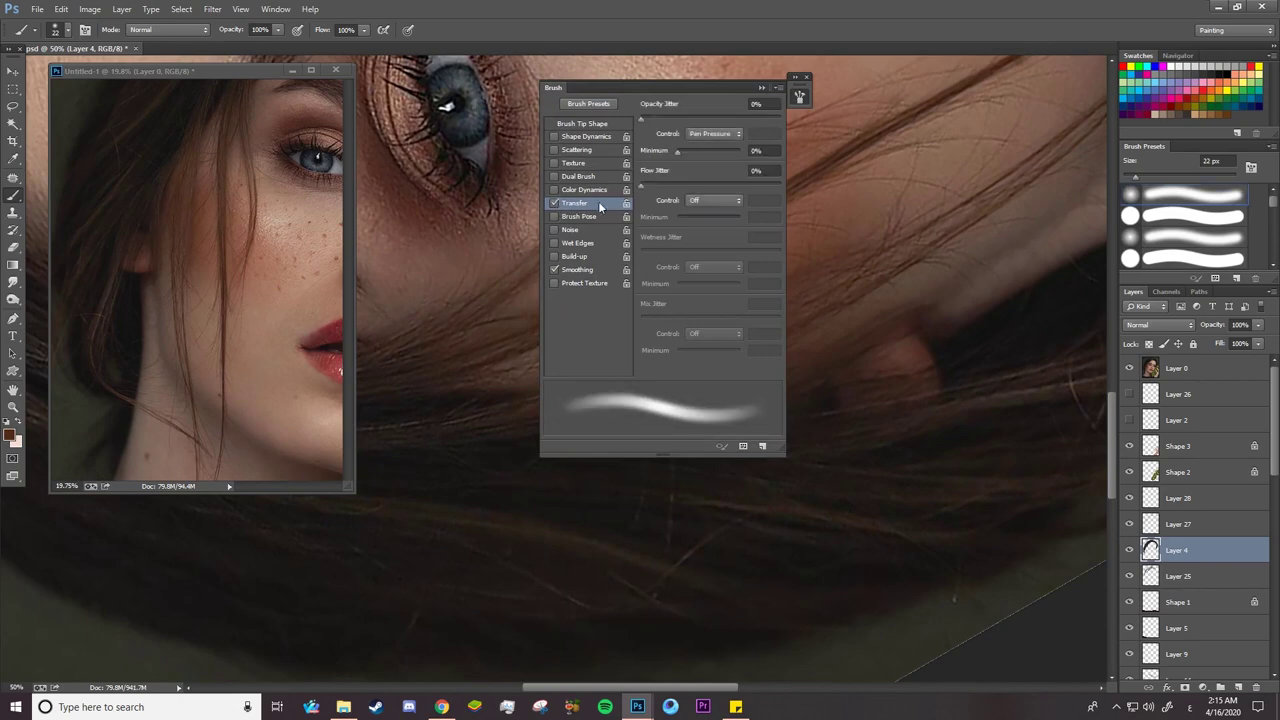
pyautogui.click(697, 201)
pyautogui.click(700, 228)
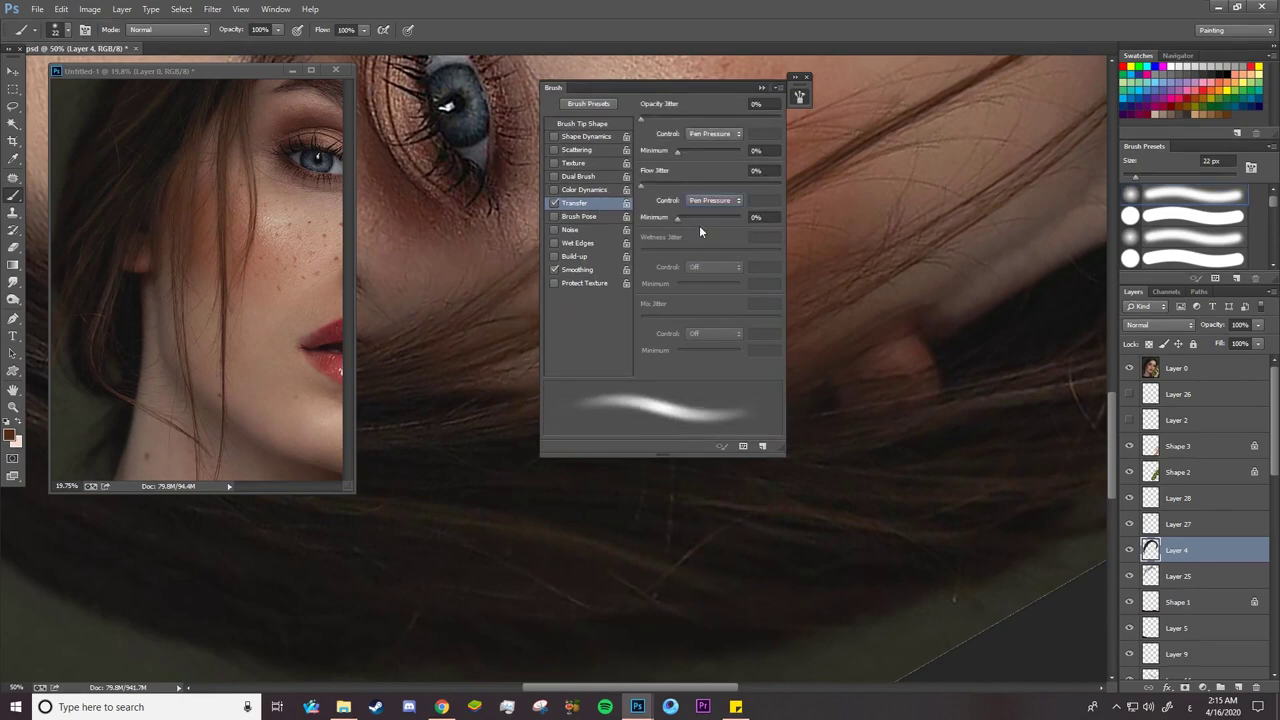
pyautogui.click(761, 88)
# Reduce the brush to 10 px and trace the loose reference strands from the cheek down across the neck
pyautogui.press('[')
pyautogui.press('[')
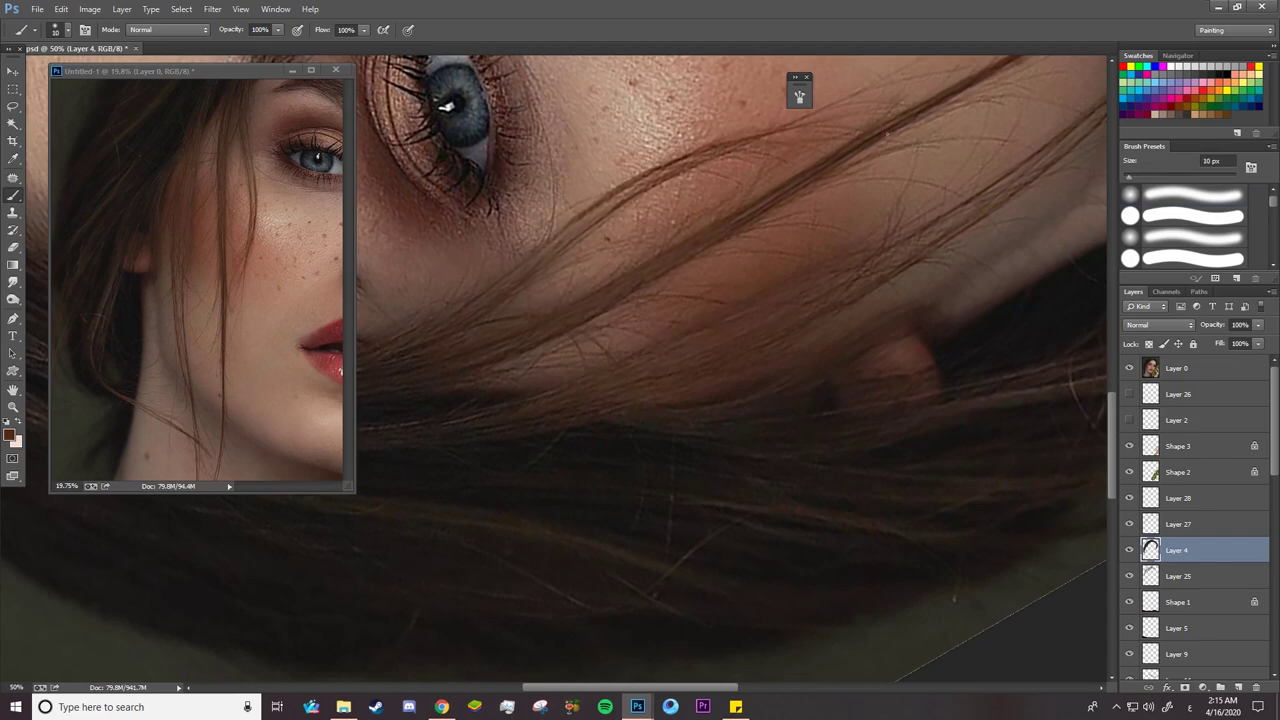
pyautogui.moveTo(985, 75); pyautogui.dragTo(940, 162)
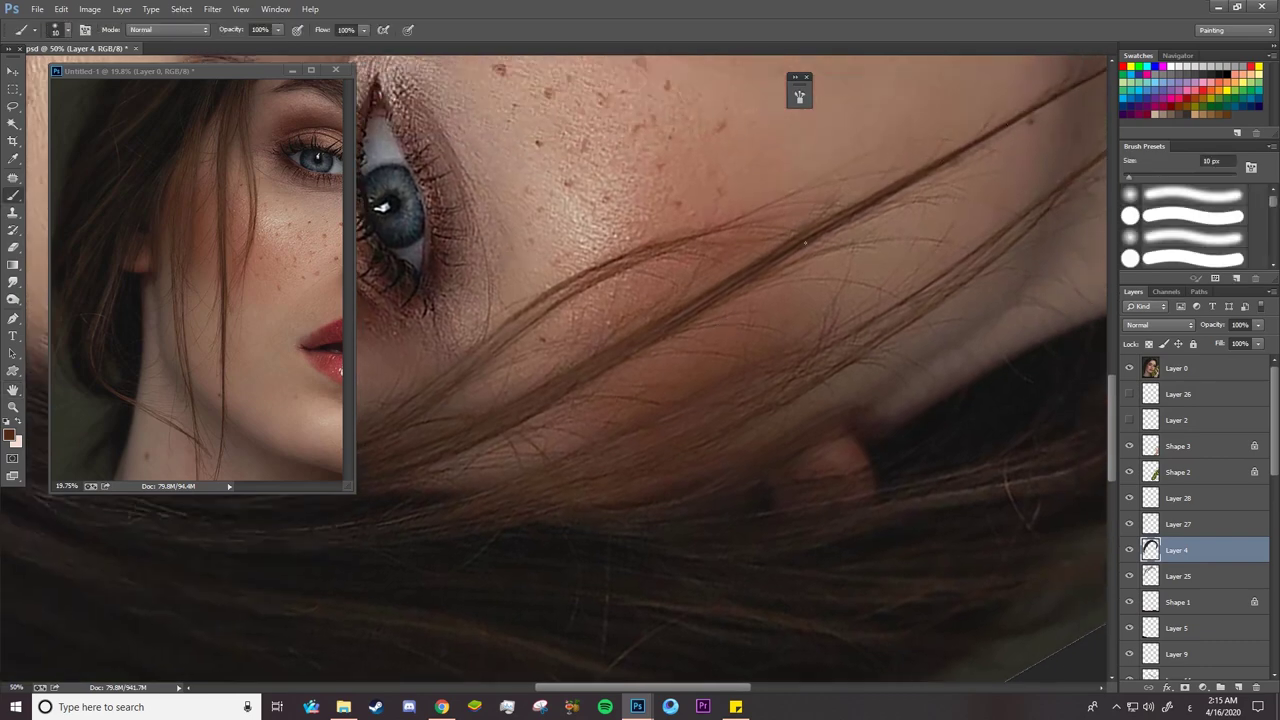
pyautogui.moveTo(805, 242); pyautogui.dragTo(617, 345)
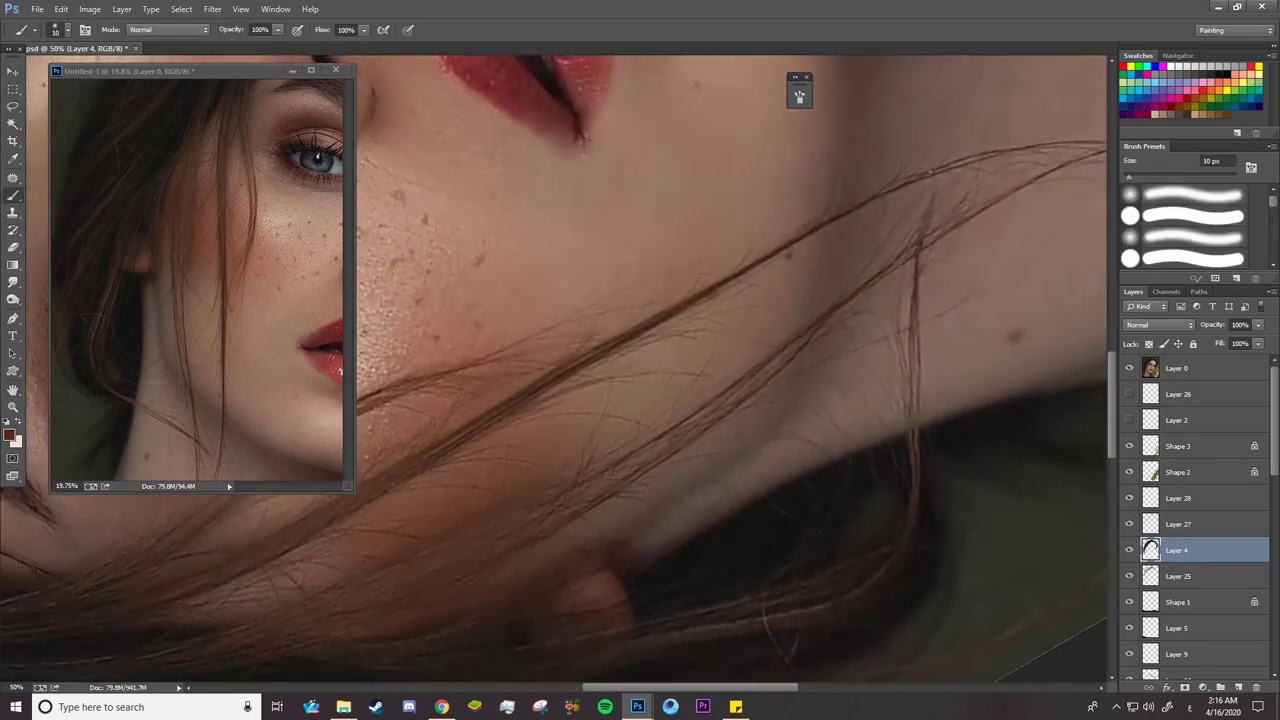
pyautogui.moveTo(930, 172)
pyautogui.mouseDown()
pyautogui.moveTo(925, 113)
pyautogui.moveTo(537, 350)
pyautogui.moveTo(432, 373)
pyautogui.mouseUp()
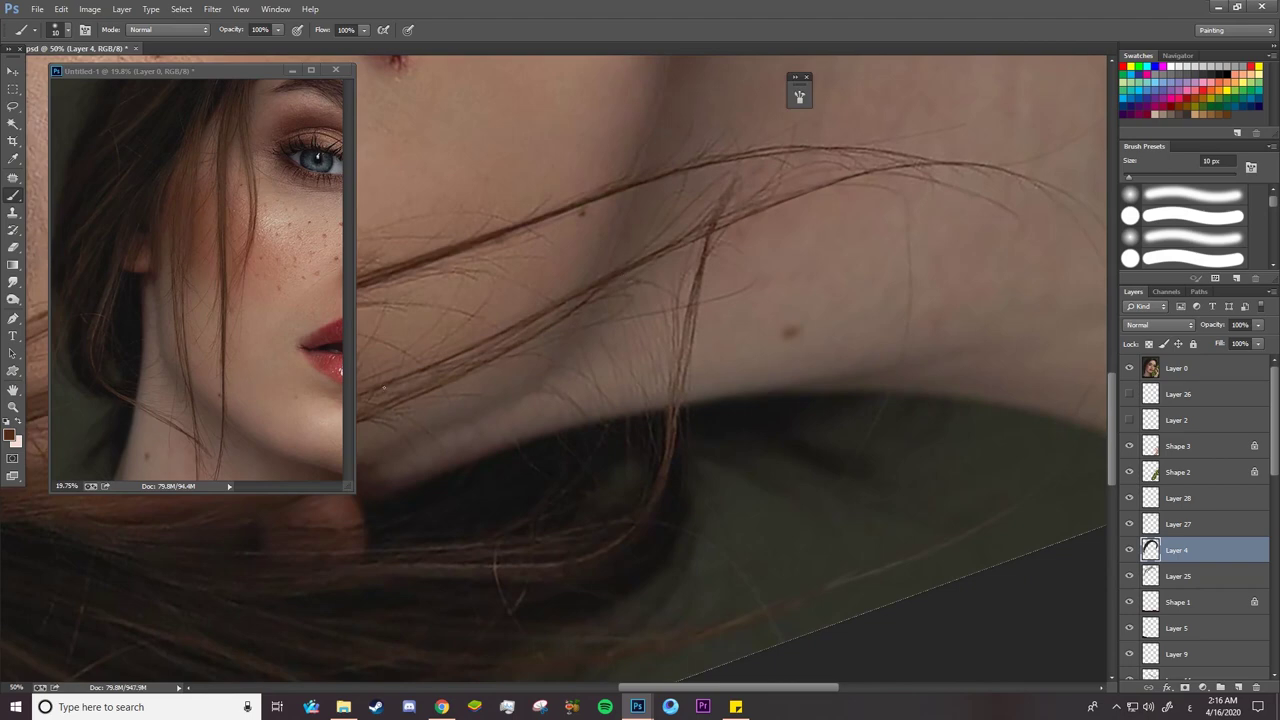
# Examine the loose hair strands over the neck in the reference photo layer, then hide Layer 0 and review the whole portrait
pyautogui.moveTo(825, 215); pyautogui.dragTo(597, 267)
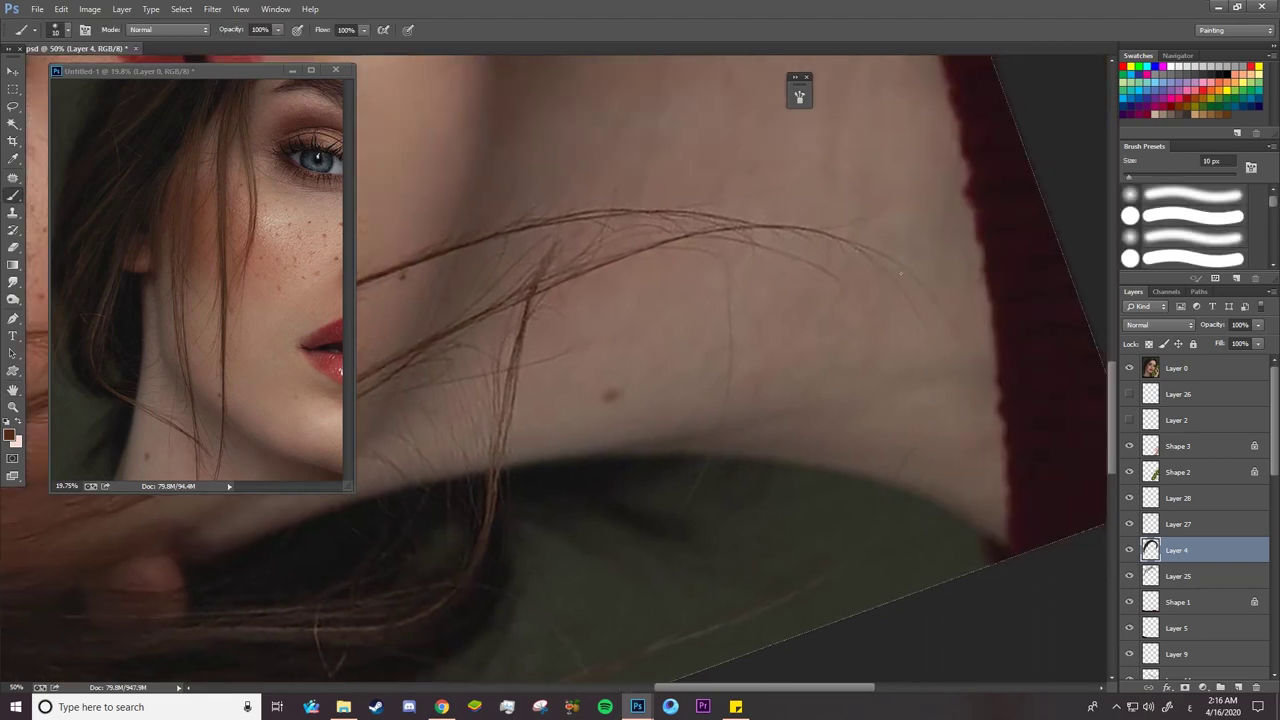
pyautogui.moveTo(573, 397); pyautogui.dragTo(863, 334)
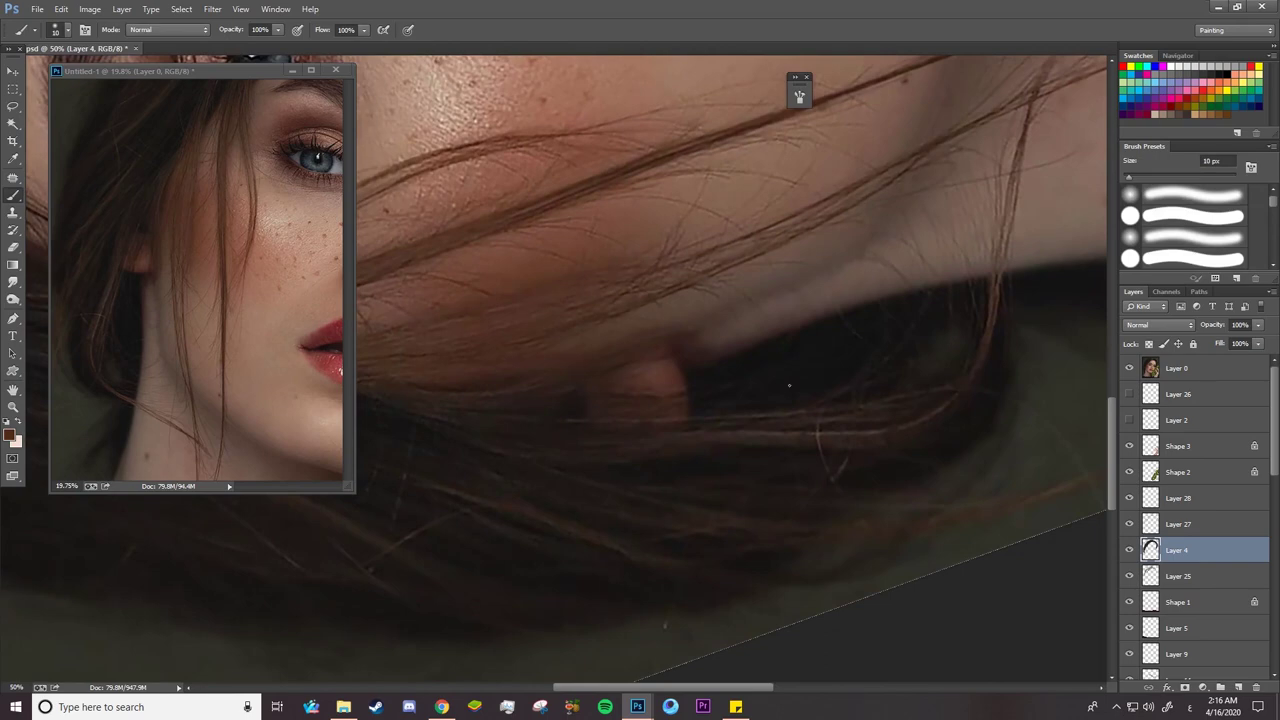
pyautogui.moveTo(789, 385); pyautogui.dragTo(477, 449)
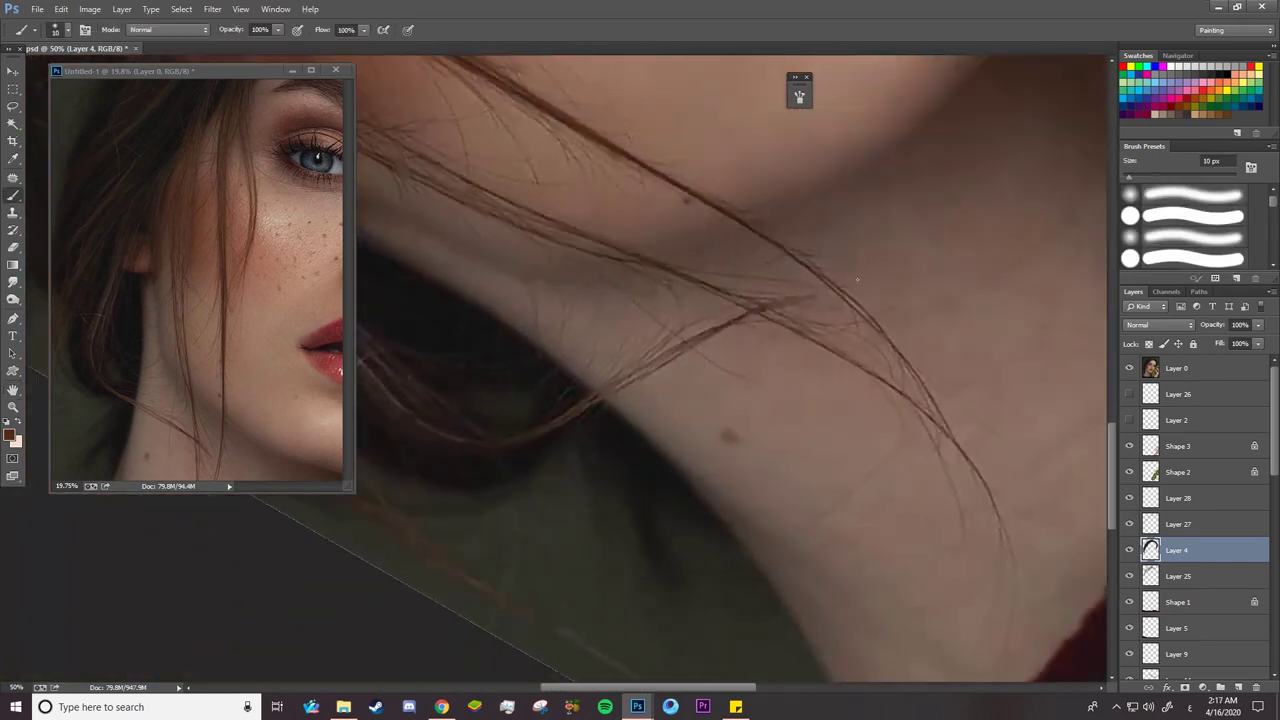
pyautogui.click(1129, 368)
pyautogui.click(13, 142)
pyautogui.press('z')
pyautogui.moveTo(606, 346); pyautogui.dragTo(574, 322)
pyautogui.moveTo(238, 300); pyautogui.dragTo(194, 308)
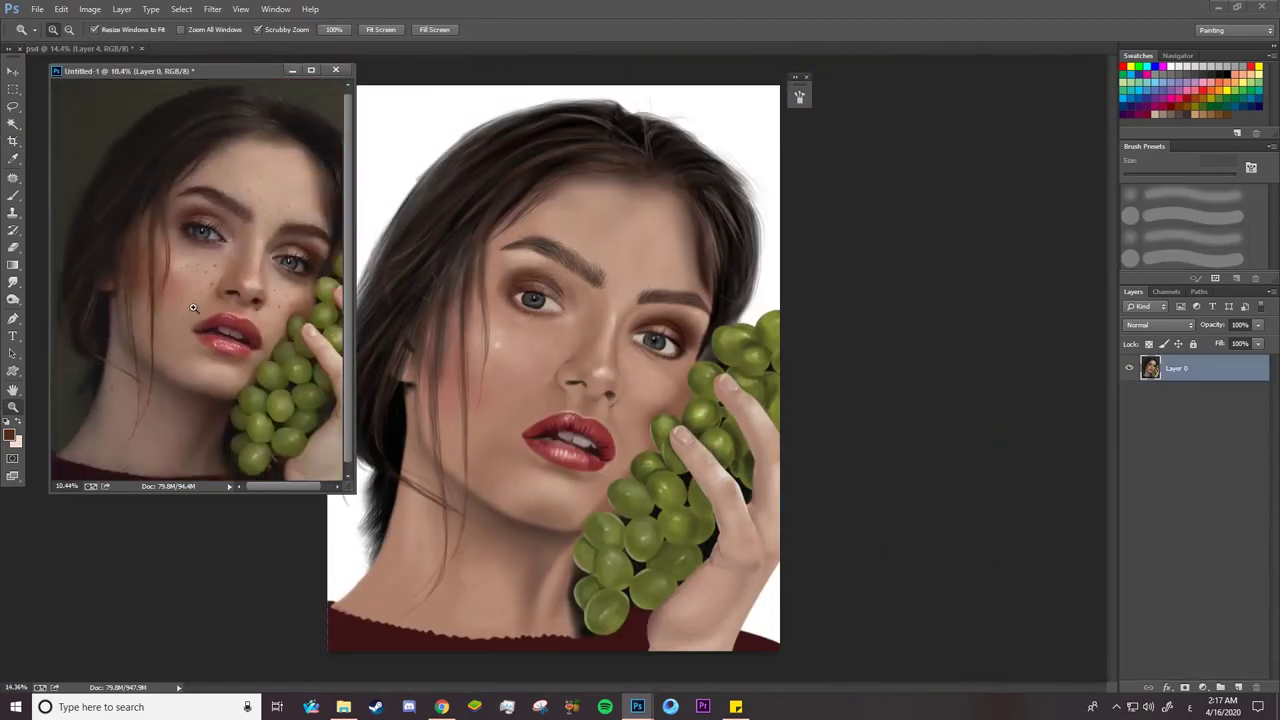
# Compare the painted hair at the crown and temple with the reference photo by showing and hiding Layer 0
pyautogui.moveTo(224, 172)
pyautogui.mouseDown()
pyautogui.moveTo(257, 226)
pyautogui.moveTo(443, 240)
pyautogui.mouseUp()
pyautogui.moveTo(664, 104); pyautogui.dragTo(752, 142)
pyautogui.press('b')
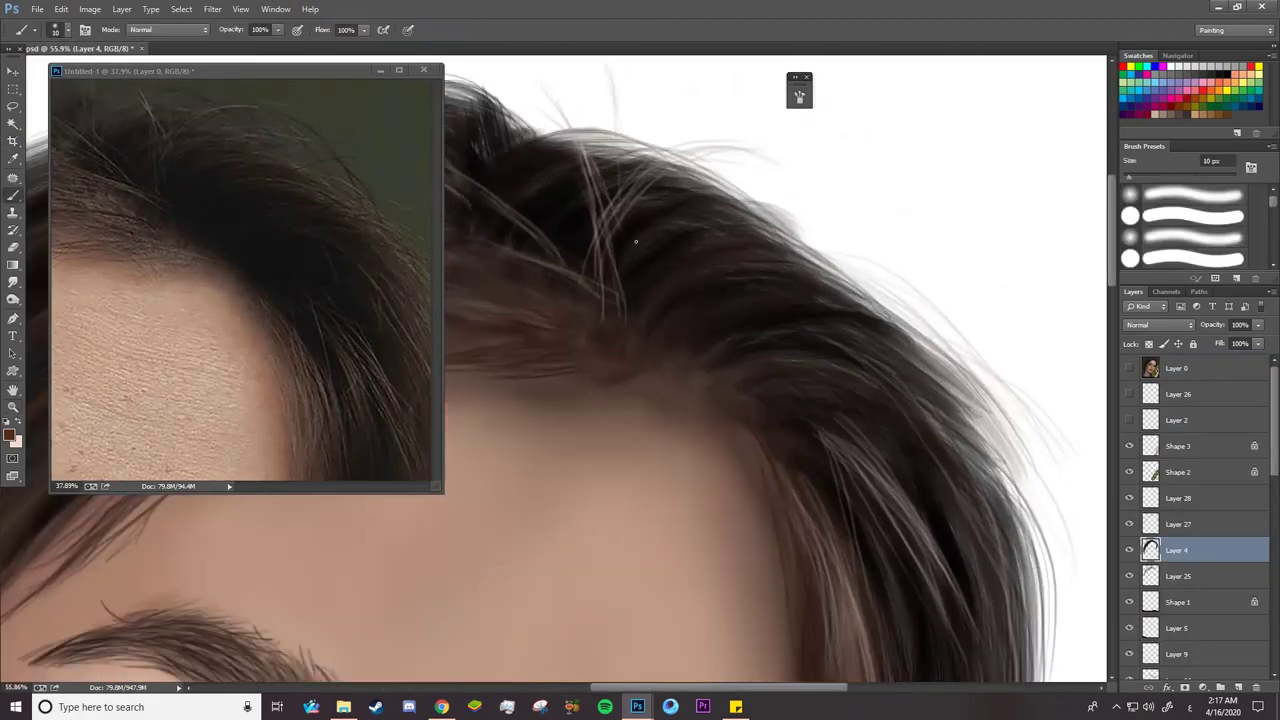
pyautogui.click(1129, 369)
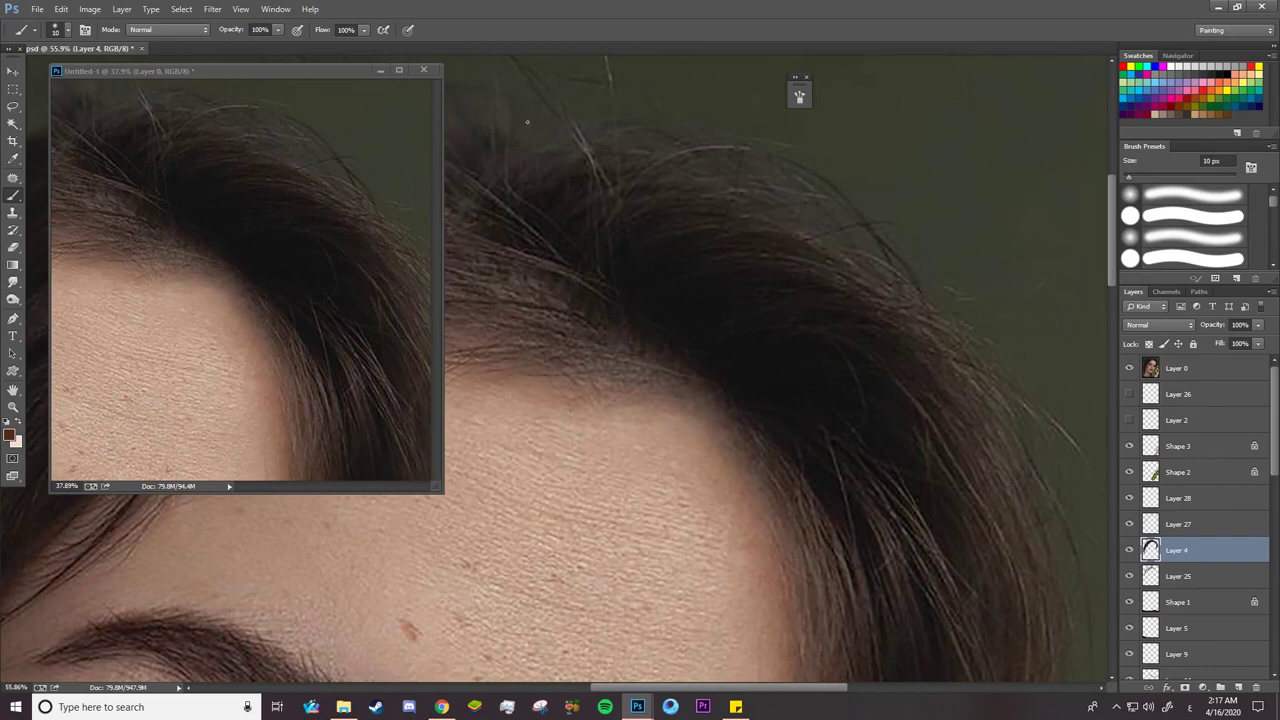
pyautogui.moveTo(785, 357)
pyautogui.mouseDown()
pyautogui.moveTo(500, 189)
pyautogui.moveTo(510, 73)
pyautogui.mouseUp()
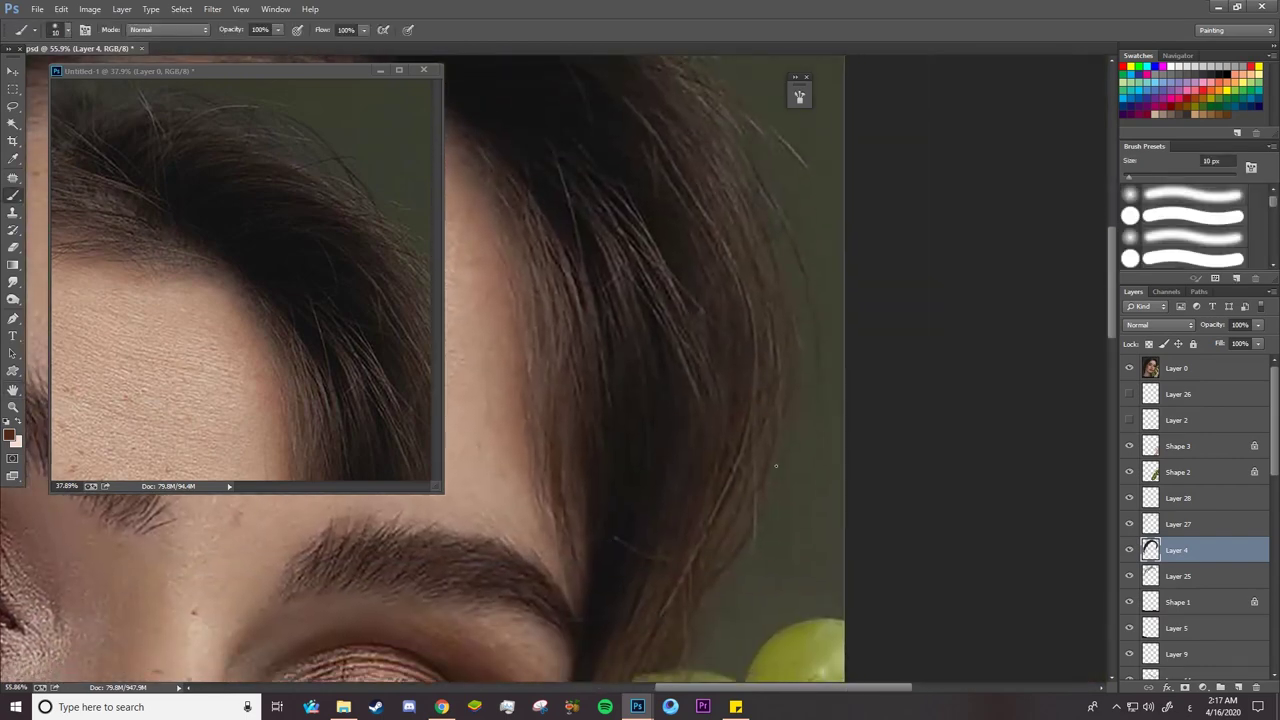
pyautogui.press('z')
pyautogui.click(1129, 369)
# Show the dark backdrop layer (Layer 7) behind the painted portrait
pyautogui.moveTo(712, 373); pyautogui.dragTo(660, 373)
pyautogui.moveTo(394, 249); pyautogui.dragTo(325, 252)
pyautogui.click(677, 302)
pyautogui.moveTo(1274, 440); pyautogui.dragTo(1274, 660)
pyautogui.click(1129, 641)
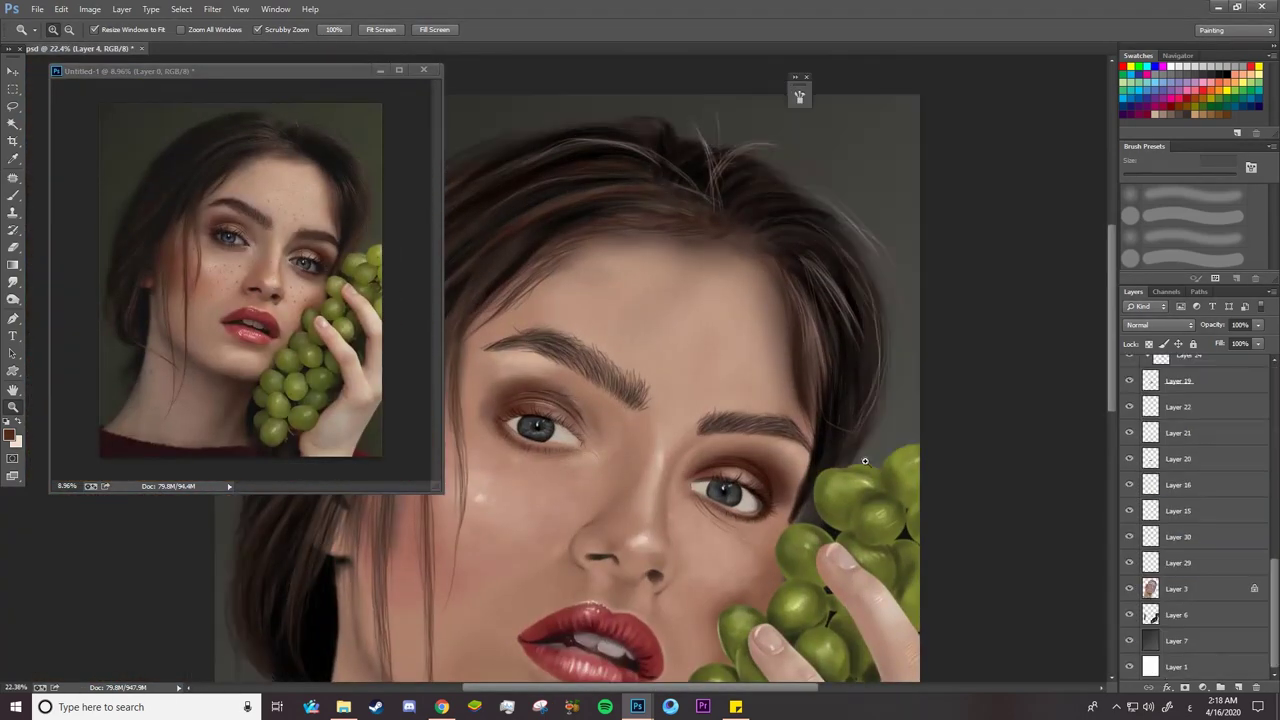
pyautogui.moveTo(592, 354)
pyautogui.mouseDown()
pyautogui.moveTo(523, 313)
pyautogui.moveTo(588, 197)
pyautogui.moveTo(651, 289)
pyautogui.moveTo(580, 289)
pyautogui.mouseUp()
pyautogui.moveTo(1274, 600); pyautogui.dragTo(1274, 388)
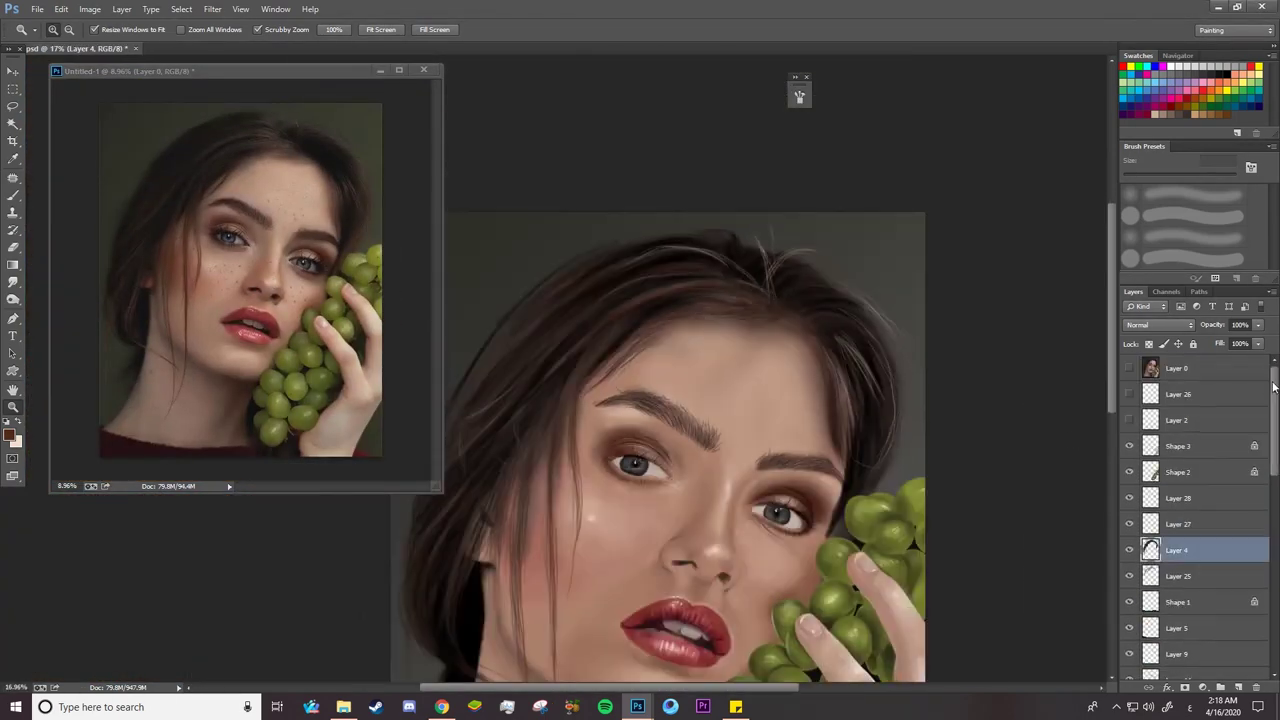
# Add a new layer above Layer 28 and darken the hair with a soft 367 px brush at 0% hardness
pyautogui.click(1172, 525)
pyautogui.click(1129, 525)
pyautogui.click(1129, 525)
pyautogui.click(1155, 506)
pyautogui.press('b')
pyautogui.rightClick(632, 288)
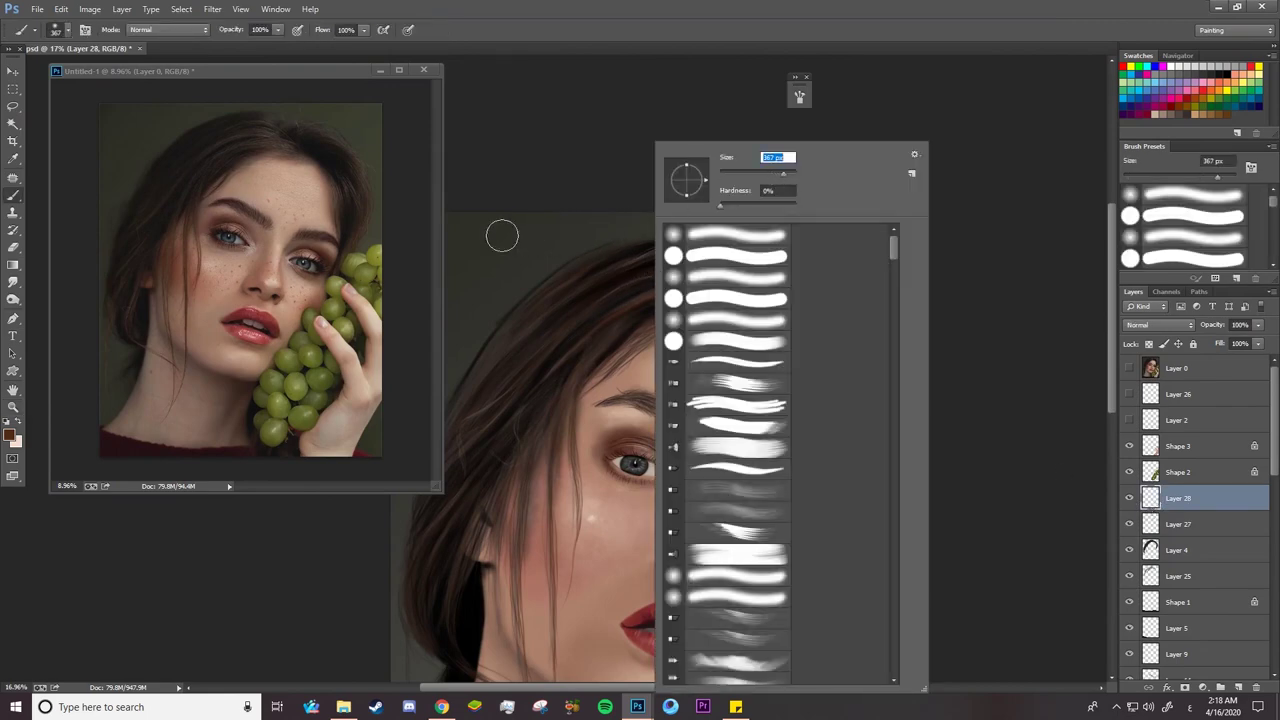
pyautogui.press('Escape')
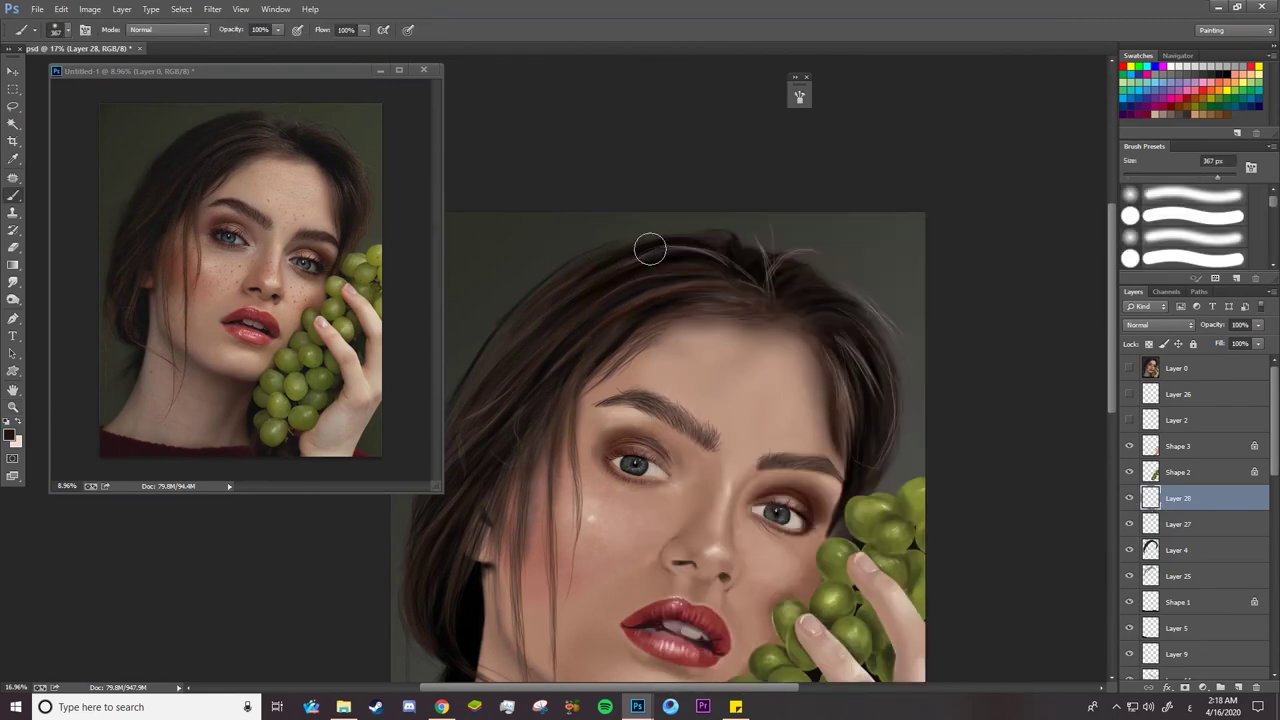
pyautogui.click(1238, 688)
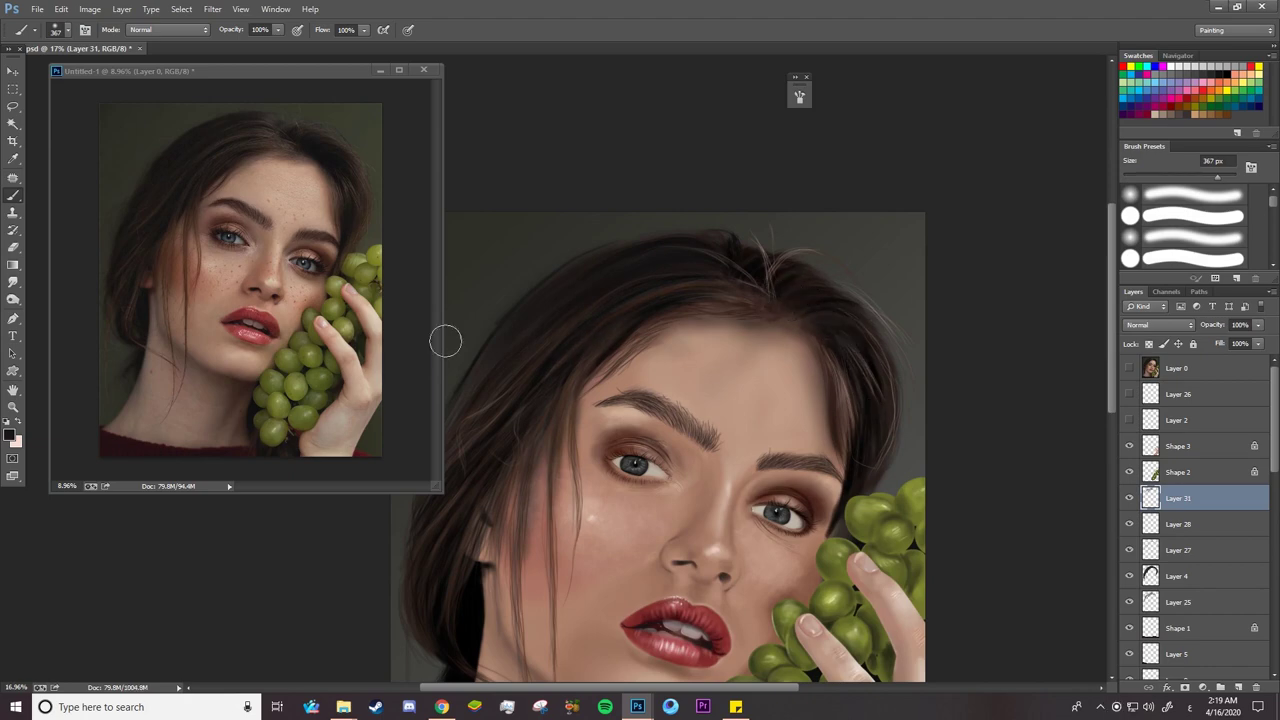
# Set the foreground colour to a near-black warm brown for the hair shadows
pyautogui.click(12, 435)
pyautogui.press('Return')
pyautogui.moveTo(571, 401); pyautogui.dragTo(680, 320)
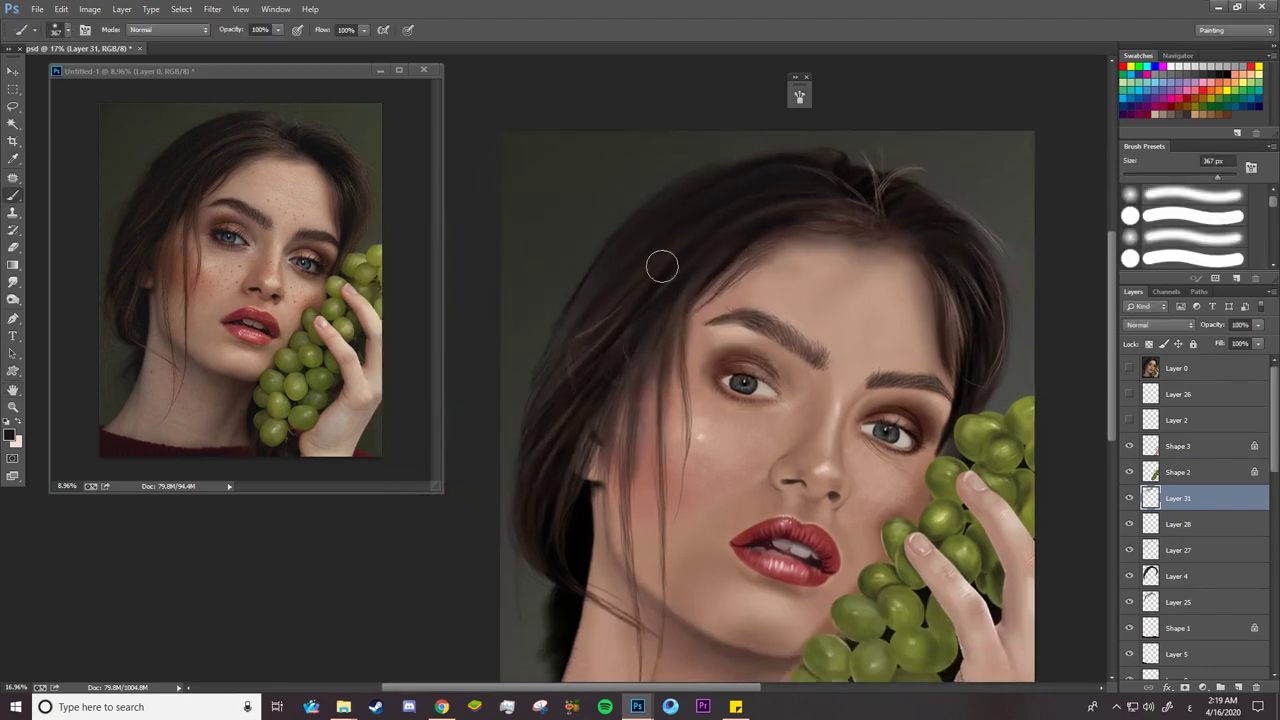
pyautogui.click(10, 435)
pyautogui.click(569, 425)
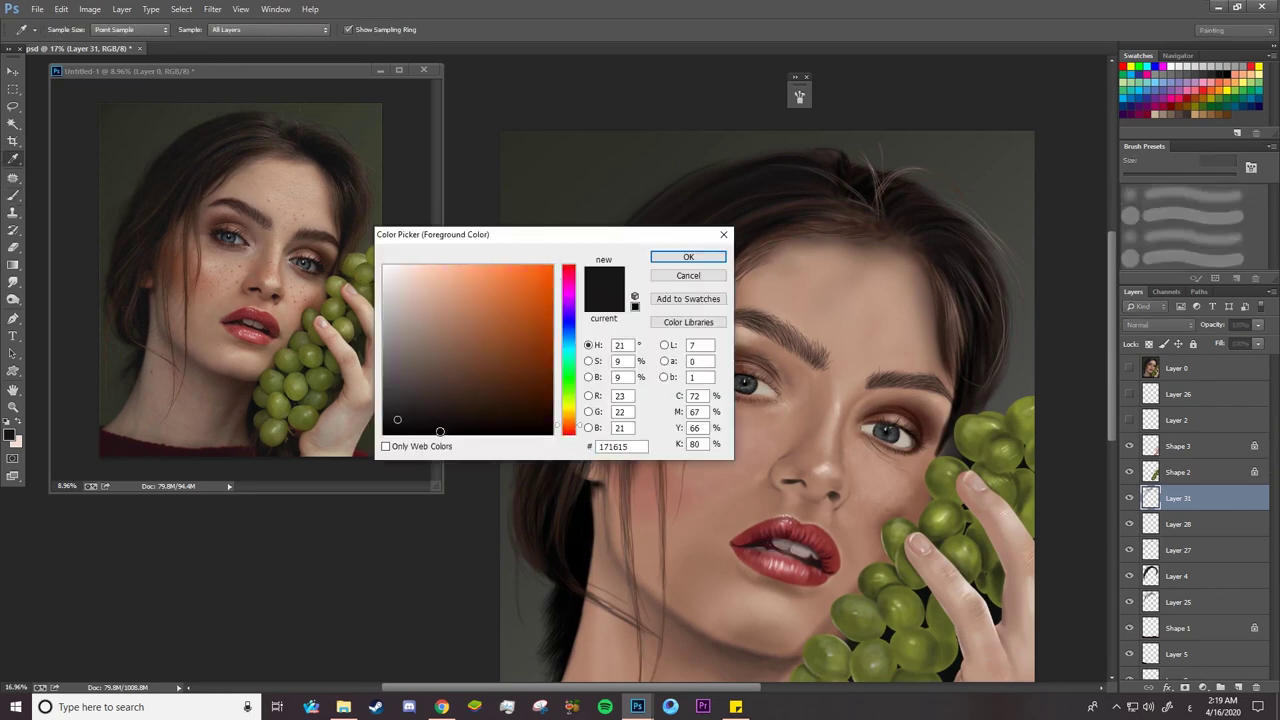
pyautogui.click(430, 424)
pyautogui.click(688, 257)
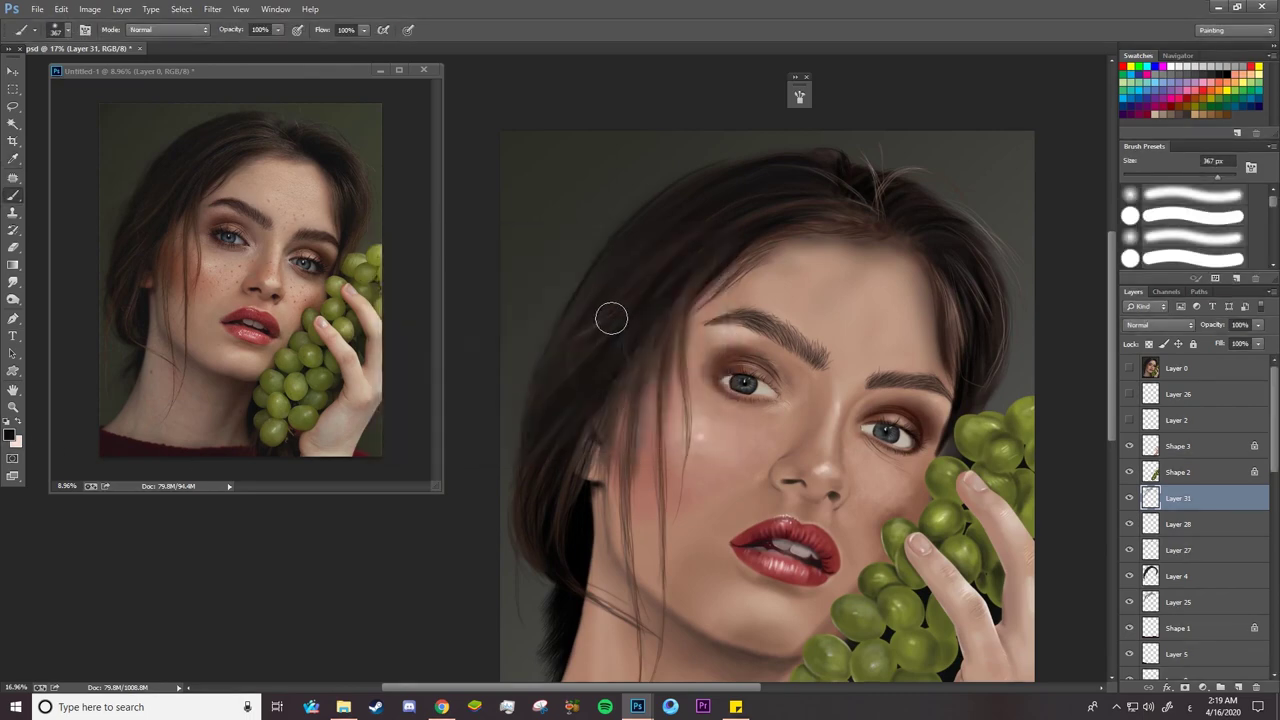
# Darken the hair along the left side of the head on Layer 31 with a soft 314 px brush
pyautogui.rightClick(652, 260)
pyautogui.moveTo(702, 173); pyautogui.dragTo(716, 173)
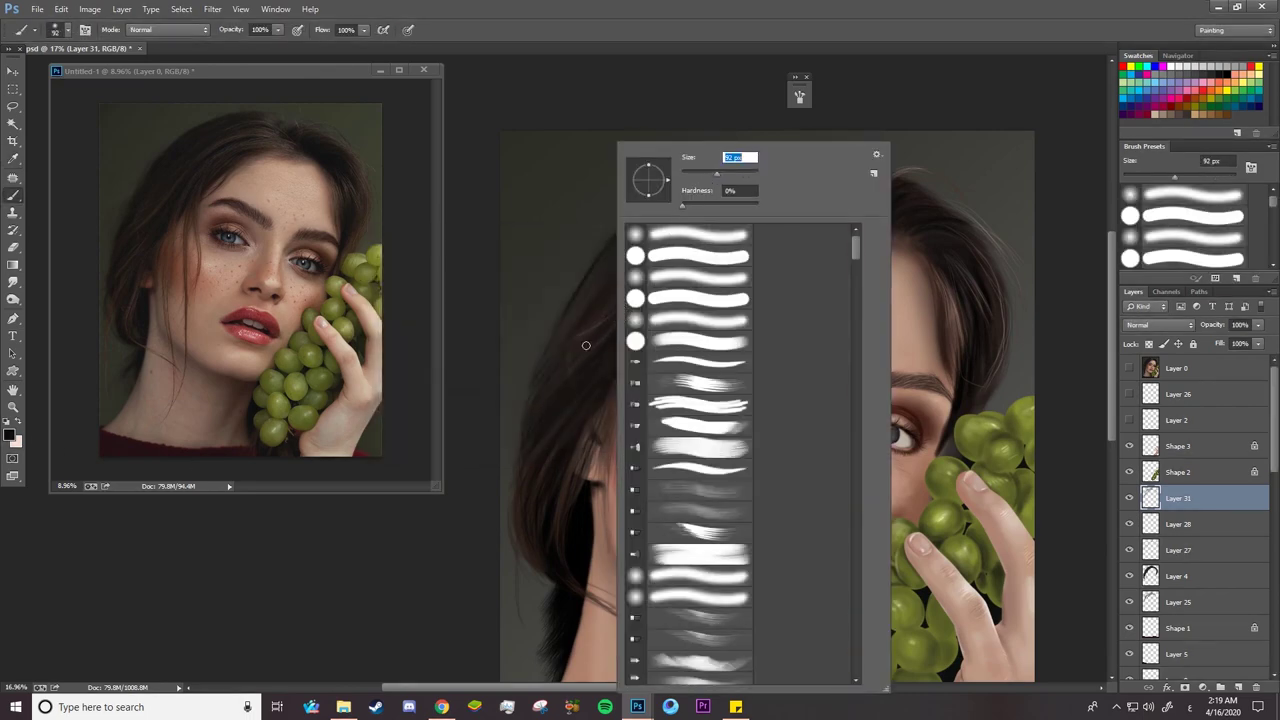
pyautogui.click(543, 430)
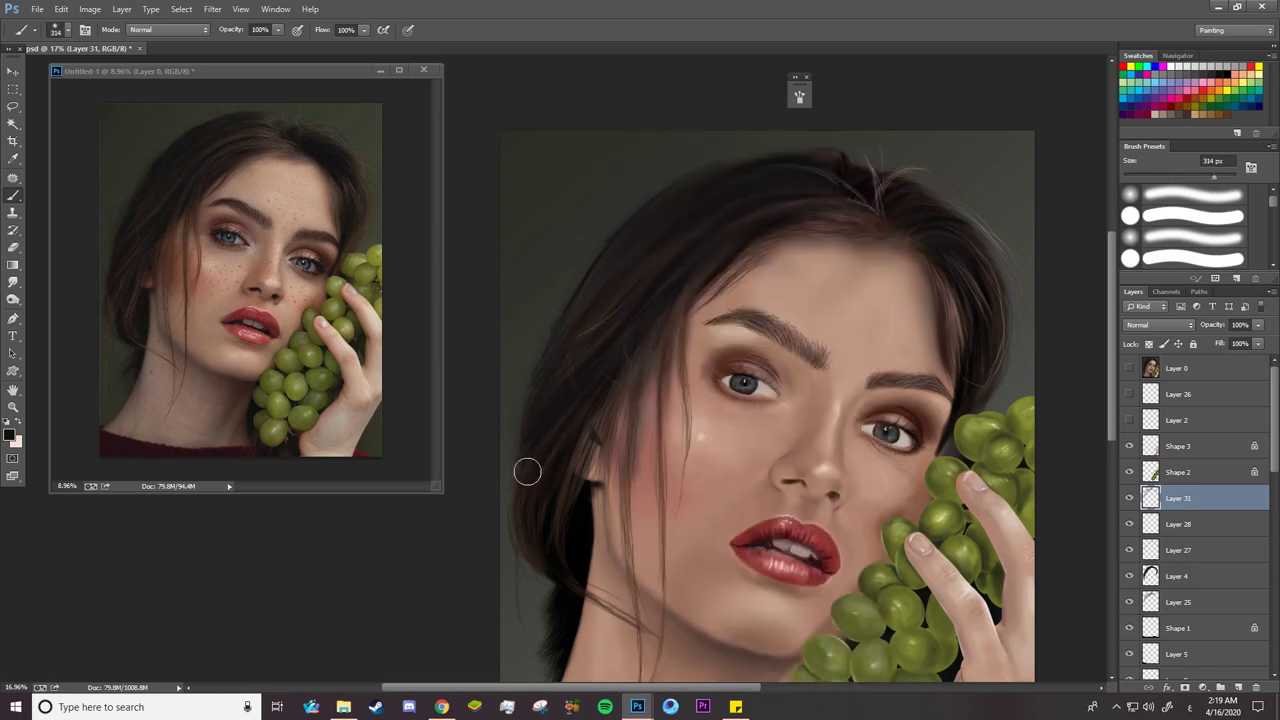
pyautogui.moveTo(648, 330); pyautogui.dragTo(568, 441)
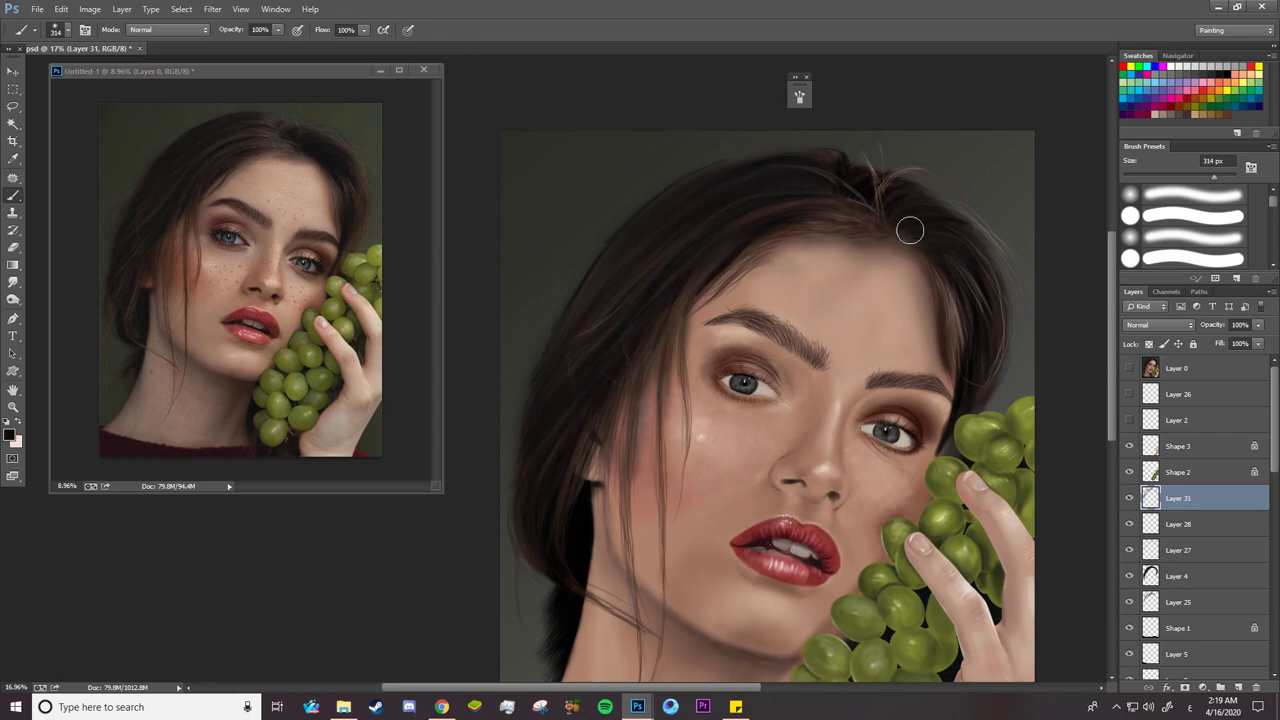
# Deepen the hair shadows beside the right temple on Layer 31 with a 153 px brush
pyautogui.click(345, 132)
pyautogui.press('z')
pyautogui.moveTo(345, 132); pyautogui.dragTo(397, 140)
pyautogui.click(1020, 259)
pyautogui.moveTo(1026, 259); pyautogui.dragTo(1069, 262)
pyautogui.press('b')
pyautogui.rightClick(838, 200)
pyautogui.moveTo(965, 173); pyautogui.dragTo(952, 173)
pyautogui.click(822, 169)
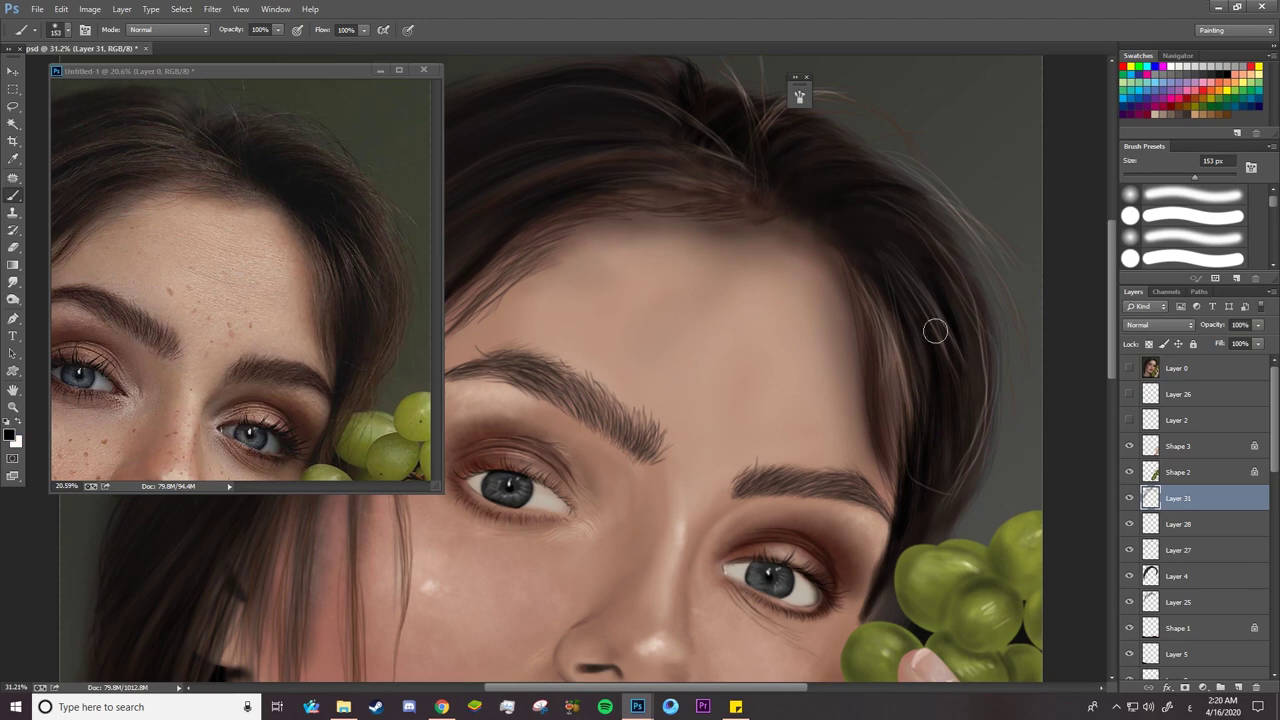
pyautogui.moveTo(923, 287)
pyautogui.mouseDown()
pyautogui.moveTo(942, 488)
pyautogui.moveTo(869, 303)
pyautogui.moveTo(927, 483)
pyautogui.mouseUp()
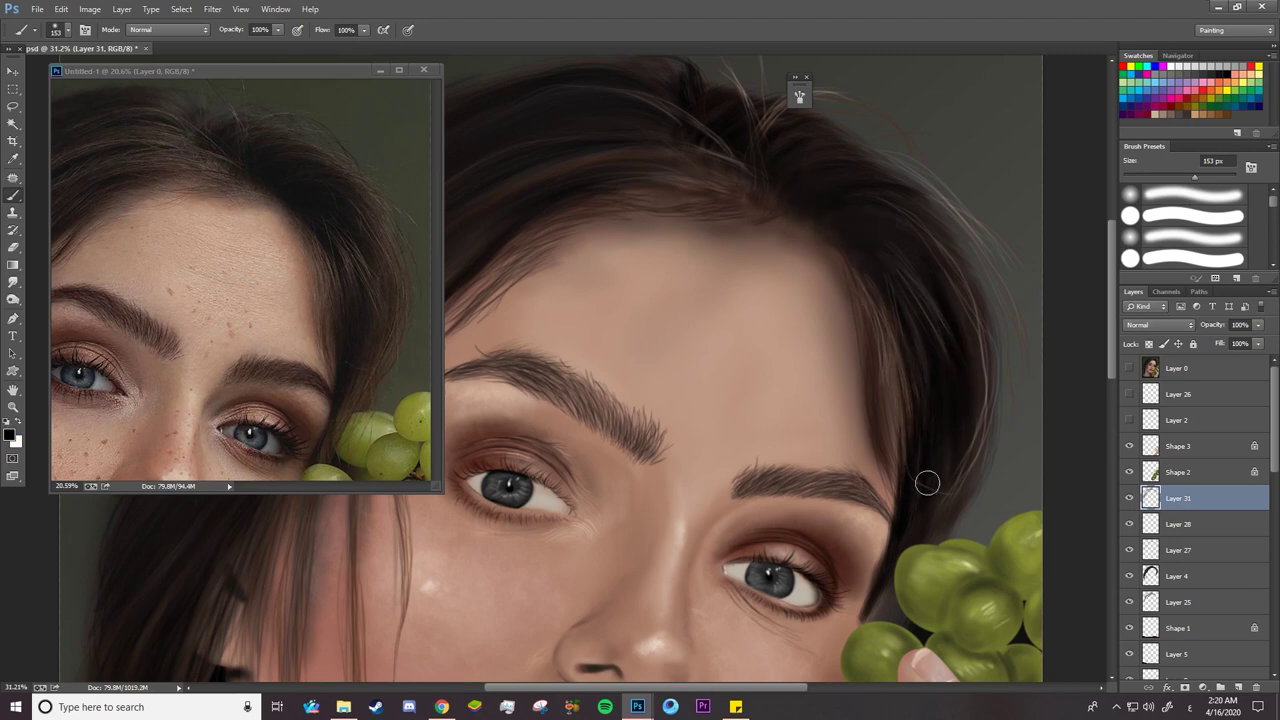
# Select Layer 6 for shading the gap between the eye and the grapes, with both the painting and reference enlarged there
pyautogui.press('z')
pyautogui.moveTo(650, 205)
pyautogui.mouseDown()
pyautogui.moveTo(589, 209)
pyautogui.moveTo(608, 211)
pyautogui.mouseUp()
pyautogui.click(300, 240)
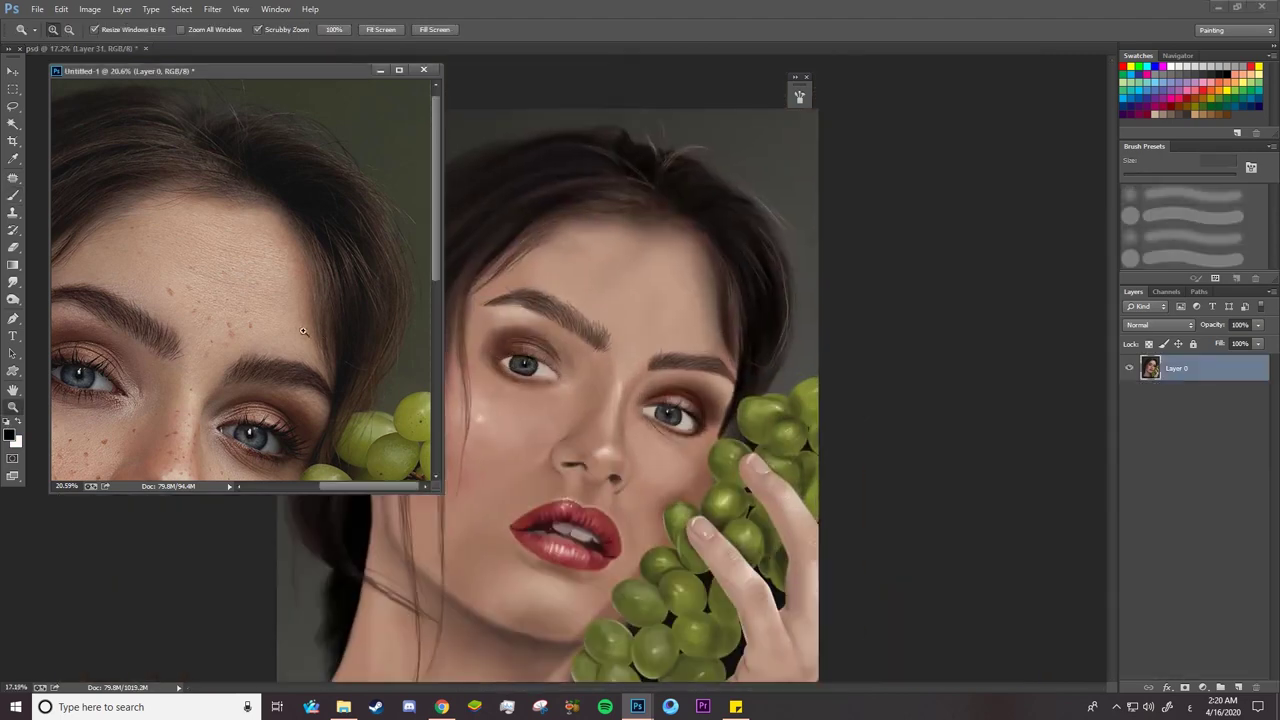
pyautogui.moveTo(300, 240); pyautogui.dragTo(240, 245)
pyautogui.click(625, 426)
pyautogui.moveTo(724, 465); pyautogui.dragTo(800, 465)
pyautogui.click(370, 359)
pyautogui.moveTo(370, 359); pyautogui.dragTo(425, 361)
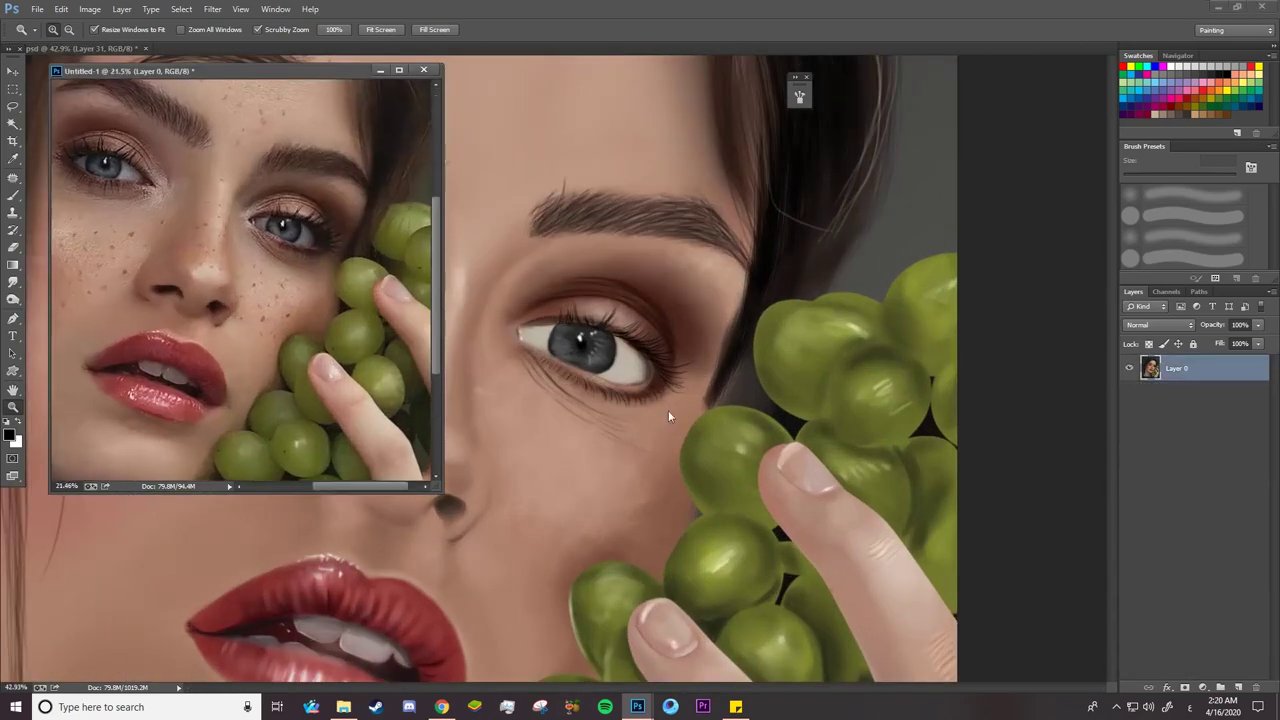
pyautogui.click(668, 411)
pyautogui.press('b')
pyautogui.rightClick(722, 416)
pyautogui.scroll(-8, 1200, 450)
pyautogui.click(1212, 596)
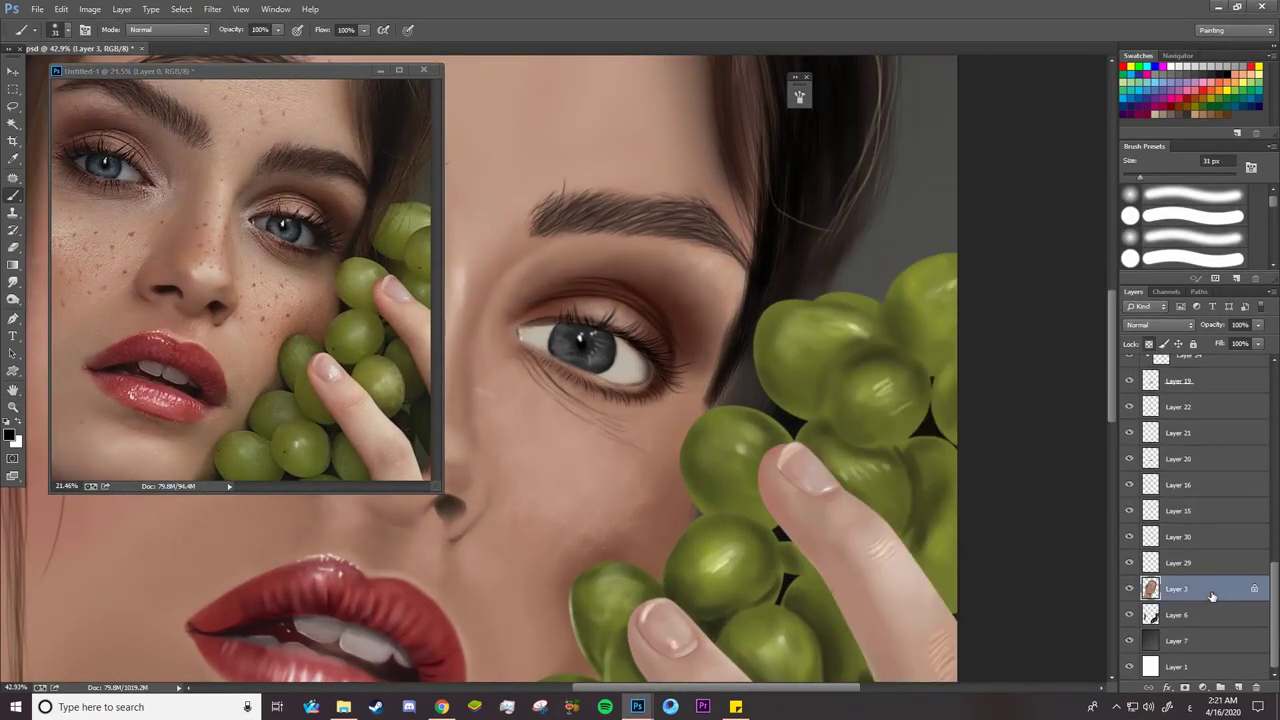
pyautogui.click(1215, 614)
# Switch the brush to a soft round 85 px tip with 0% hardness and enable its Transfer dynamics
pyautogui.rightClick(765, 380)
pyautogui.click(765, 383)
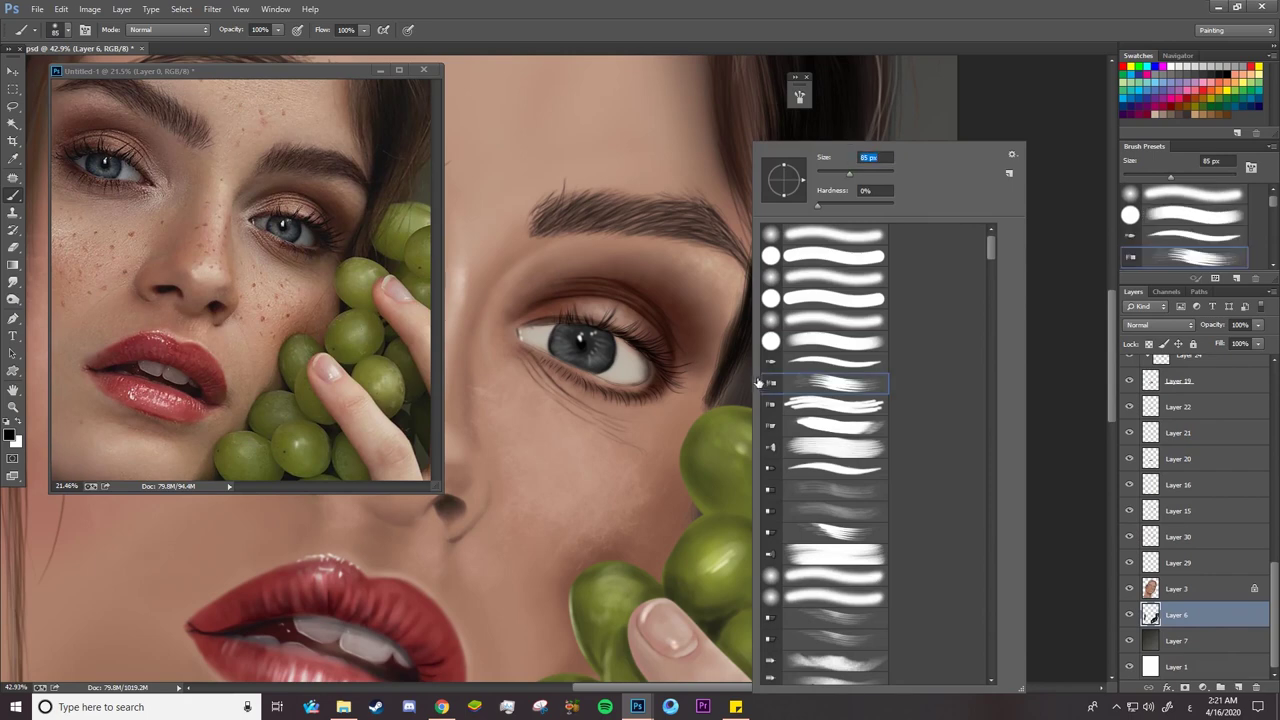
pyautogui.click(735, 381)
pyautogui.rightClick(749, 377)
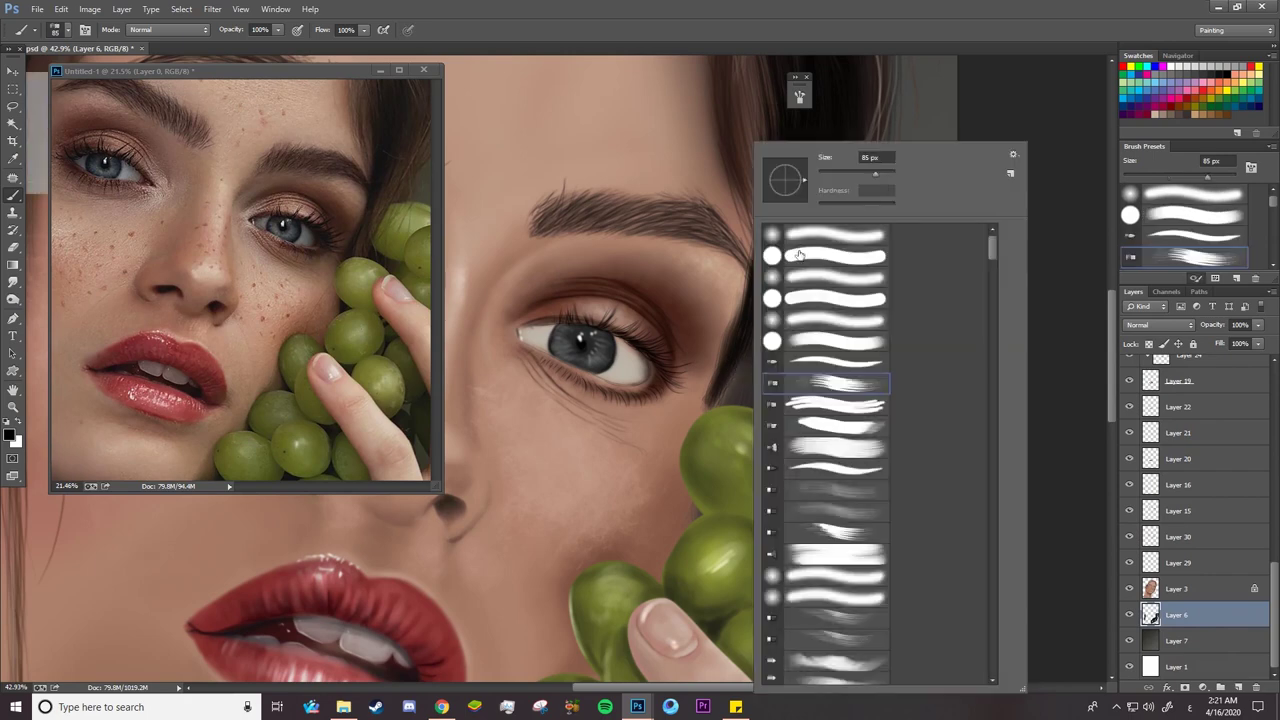
pyautogui.click(803, 233)
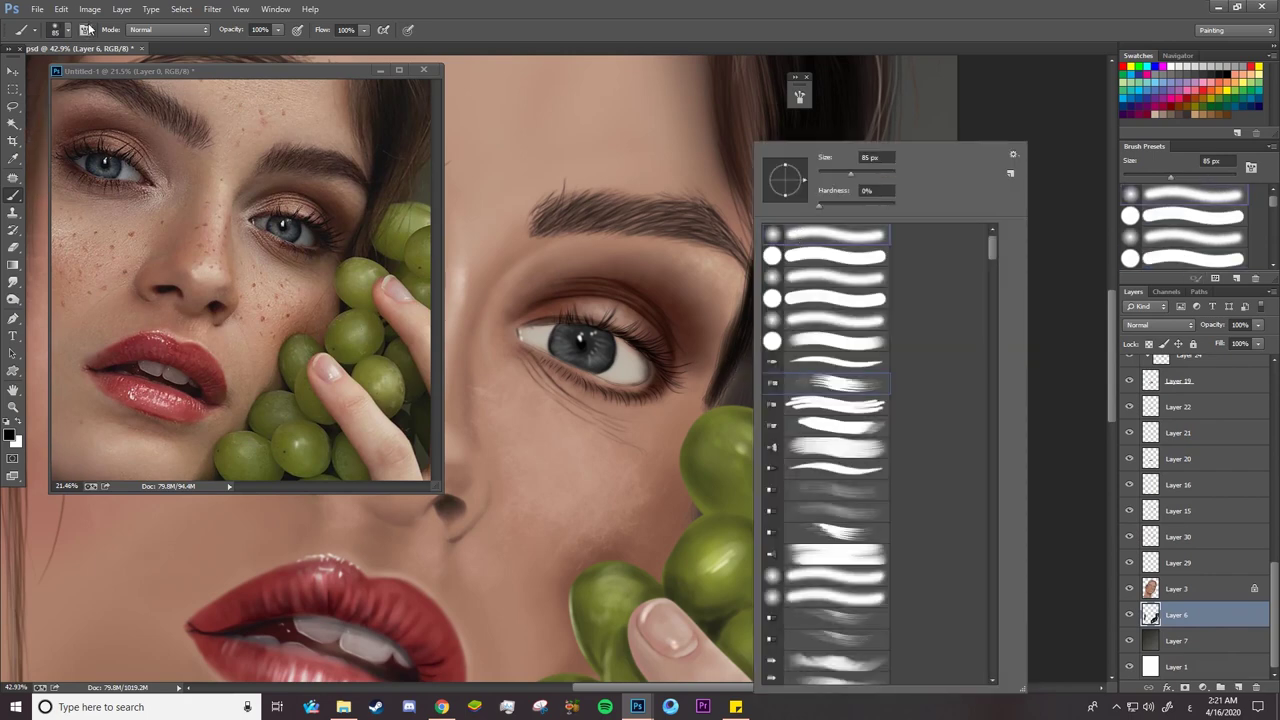
pyautogui.click(86, 29)
pyautogui.click(555, 203)
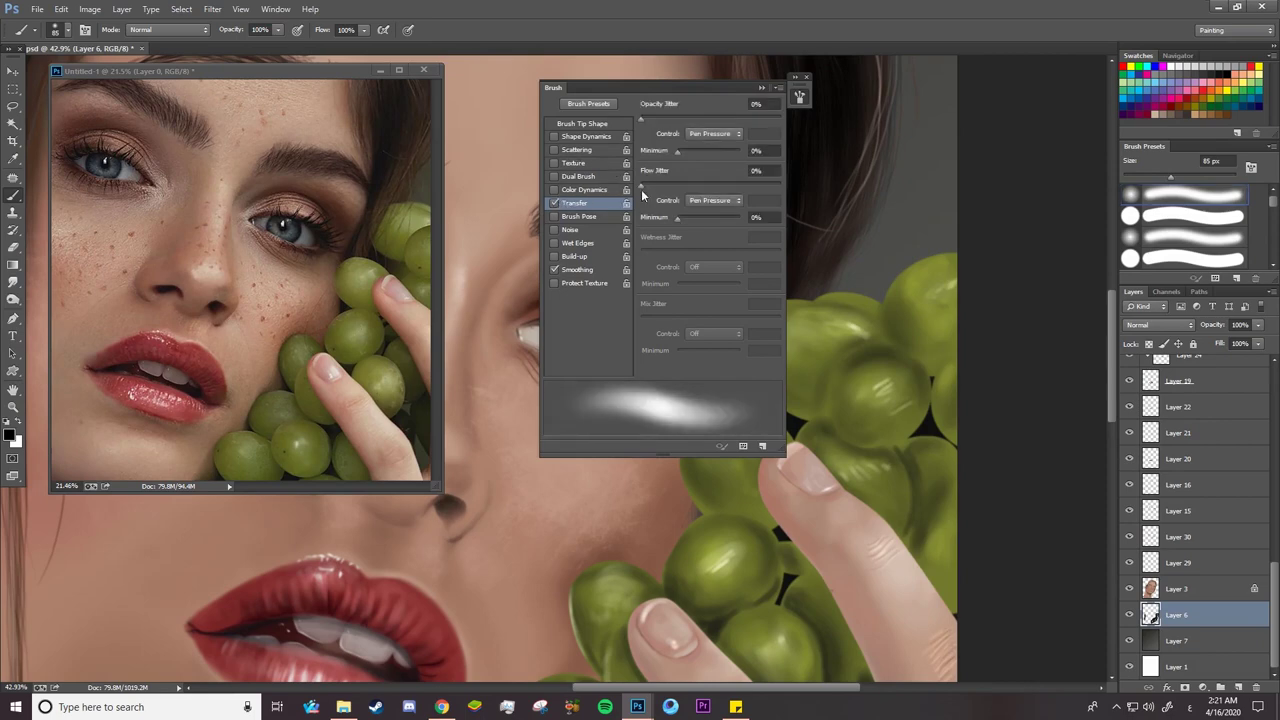
pyautogui.click(761, 89)
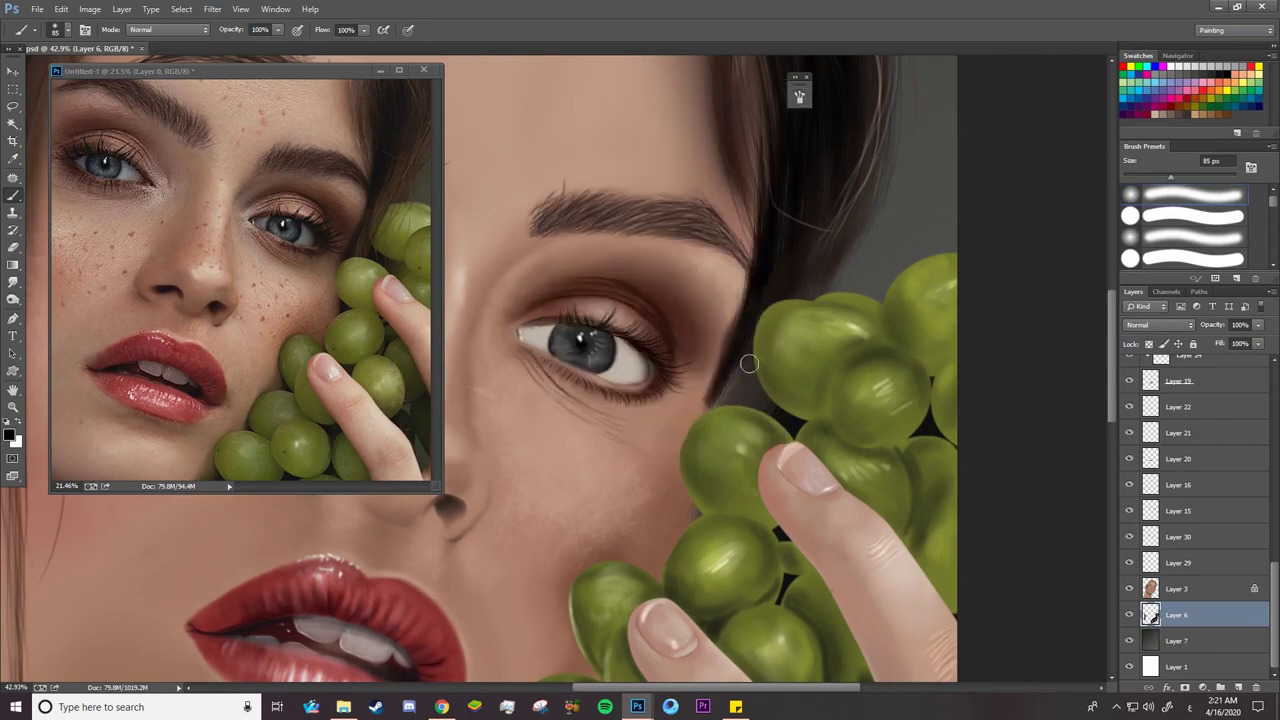
# Identify the layer holding the hair beside the grapes by toggling Layers 3 and 4, and select Layer 4
pyautogui.click(1130, 589)
pyautogui.click(1130, 589)
pyautogui.scroll(5, 1140, 588)
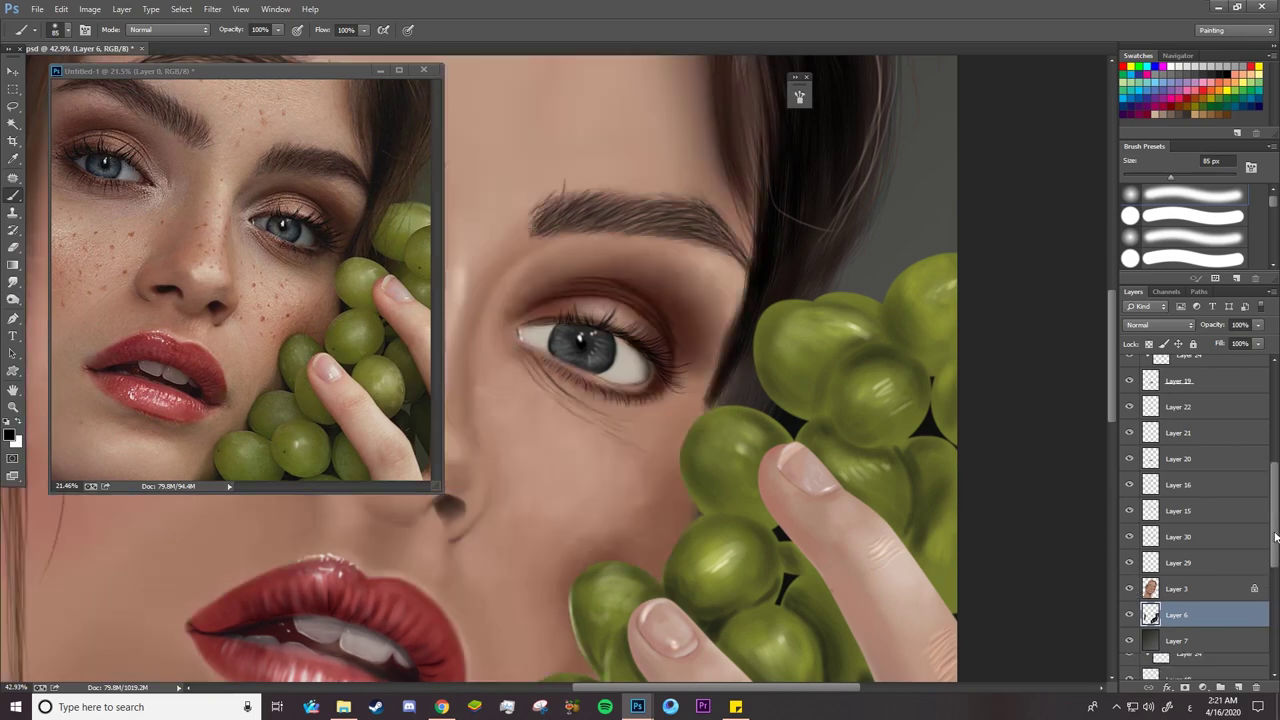
pyautogui.click(1178, 529)
pyautogui.click(1129, 500)
pyautogui.click(1129, 500)
pyautogui.click(1177, 500)
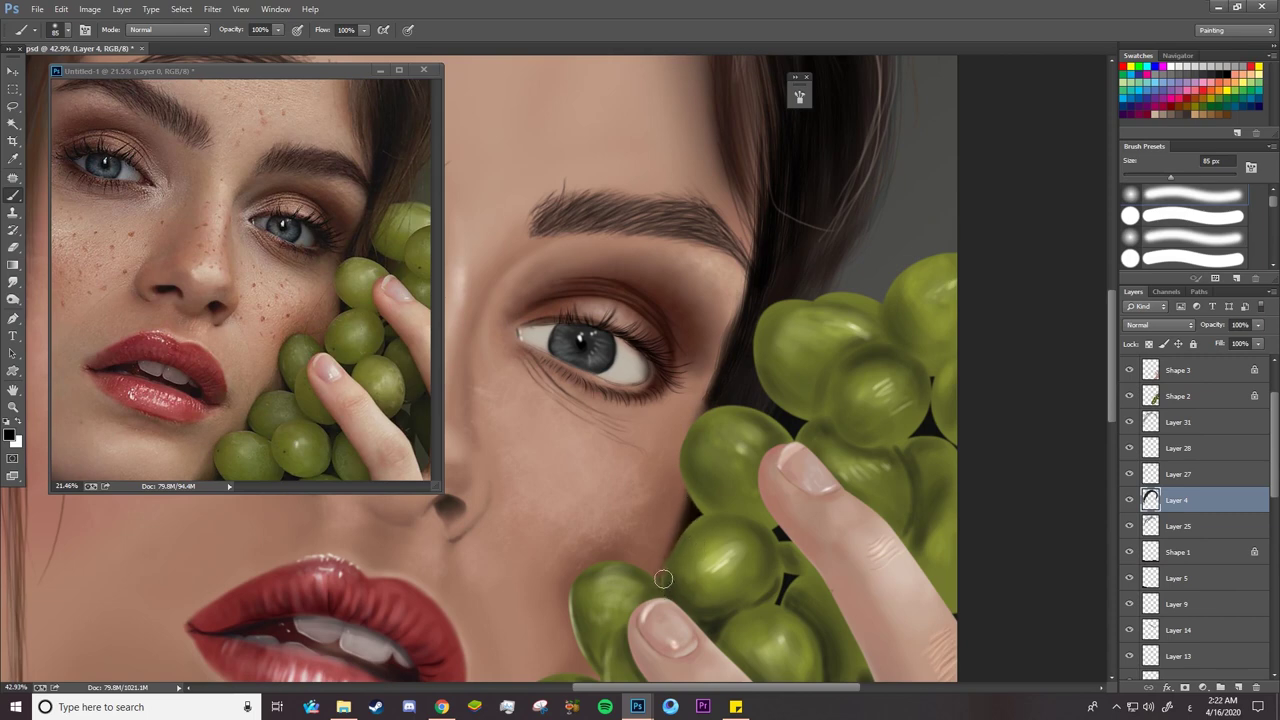
# Unlock the face layer (Layer 3) and ready an 83 px Eraser for the face edge beside the eye
pyautogui.moveTo(1274, 470); pyautogui.dragTo(1274, 645)
pyautogui.click(1254, 589)
pyautogui.press('z')
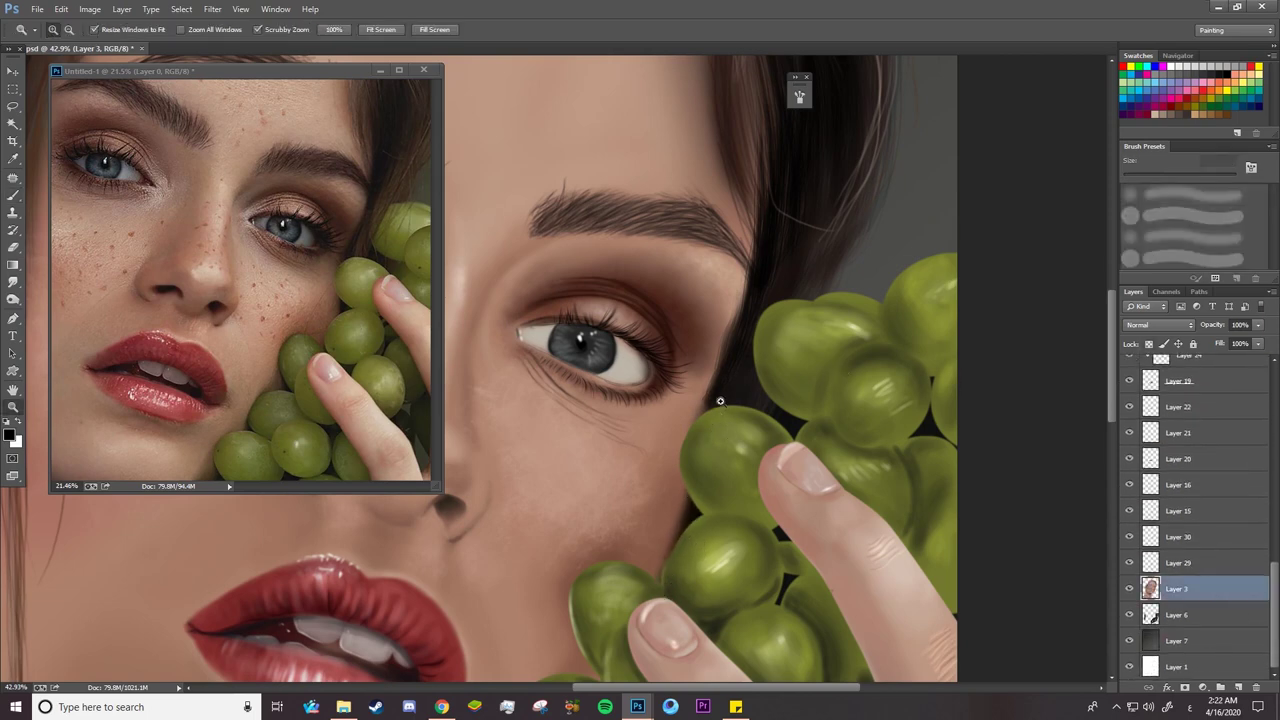
pyautogui.click(725, 370)
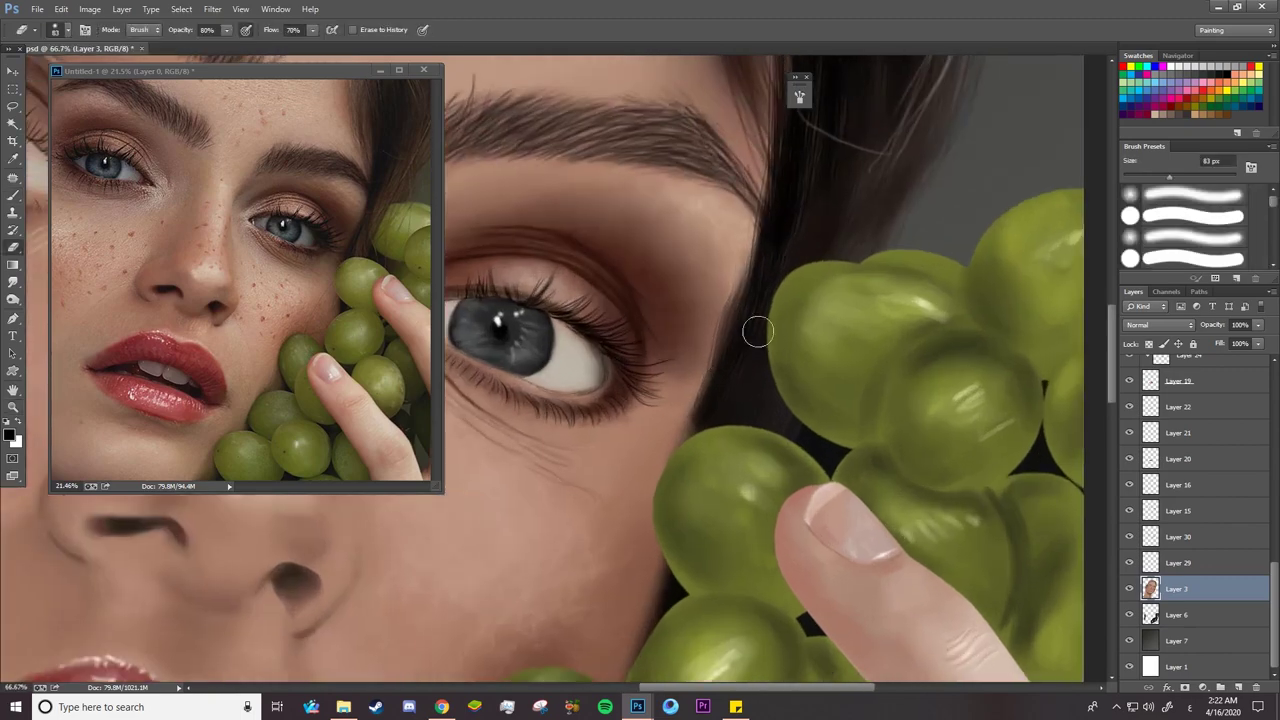
# Compare the face edge beside the eye with the reference photo on Layer 0, and select the hair layer (Layer 4)
pyautogui.scroll(5, 1147, 373)
pyautogui.click(1130, 368)
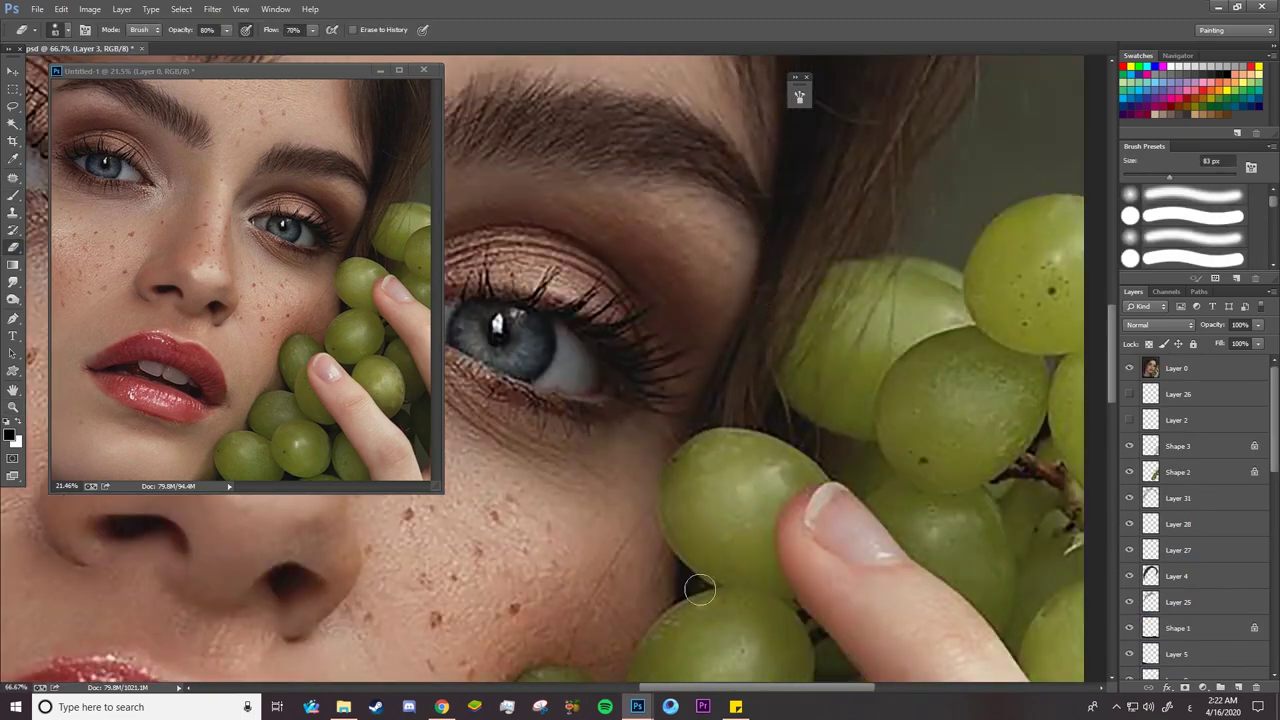
pyautogui.click(1130, 368)
pyautogui.click(1178, 576)
pyautogui.click(1130, 576)
pyautogui.click(1130, 576)
pyautogui.click(1130, 368)
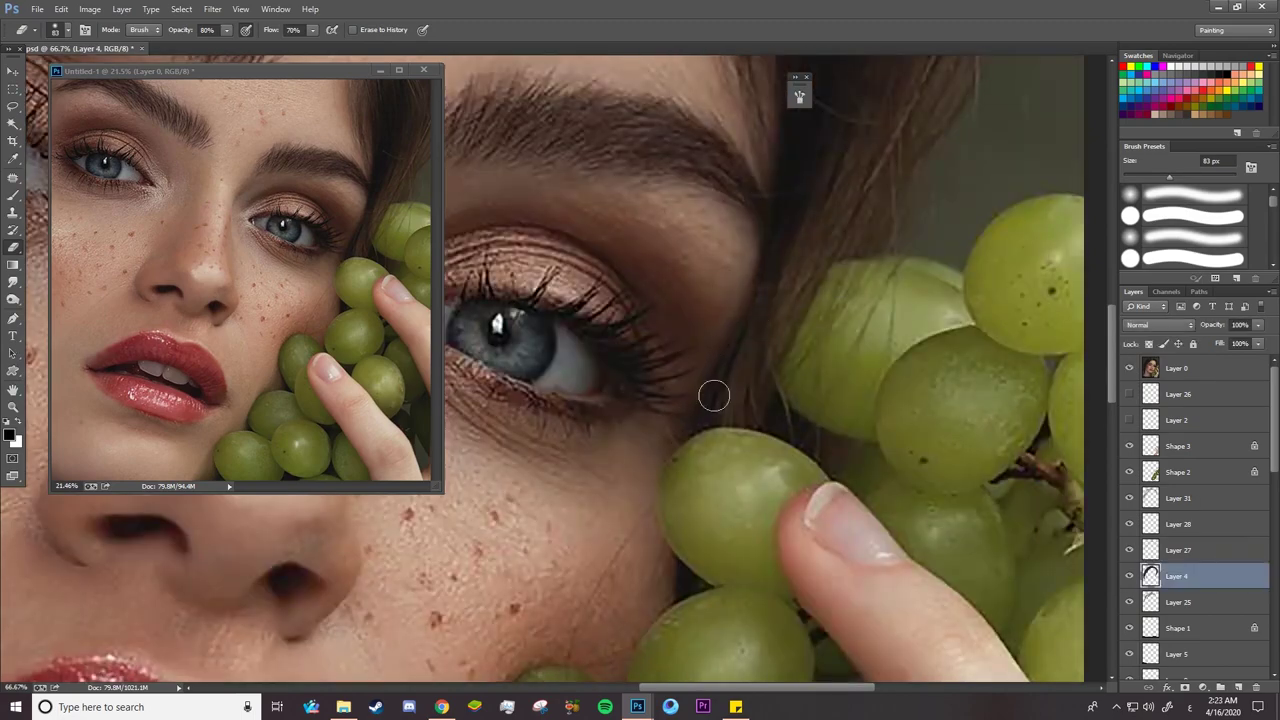
pyautogui.click(1129, 368)
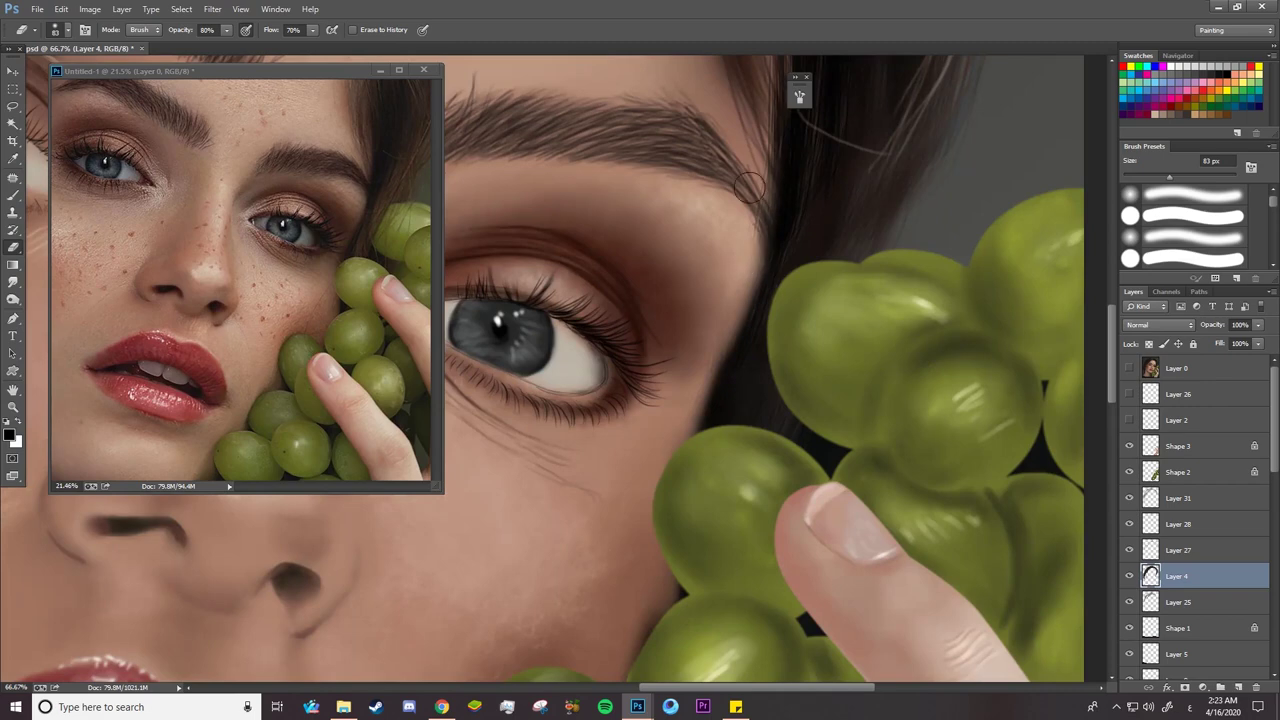
# Select the face layer (Layer 3) and start darkening the eyeshadow beside the outer eye corner with a soft 41 px Brush
pyautogui.scroll(-6, 1275, 578)
pyautogui.click(1230, 589)
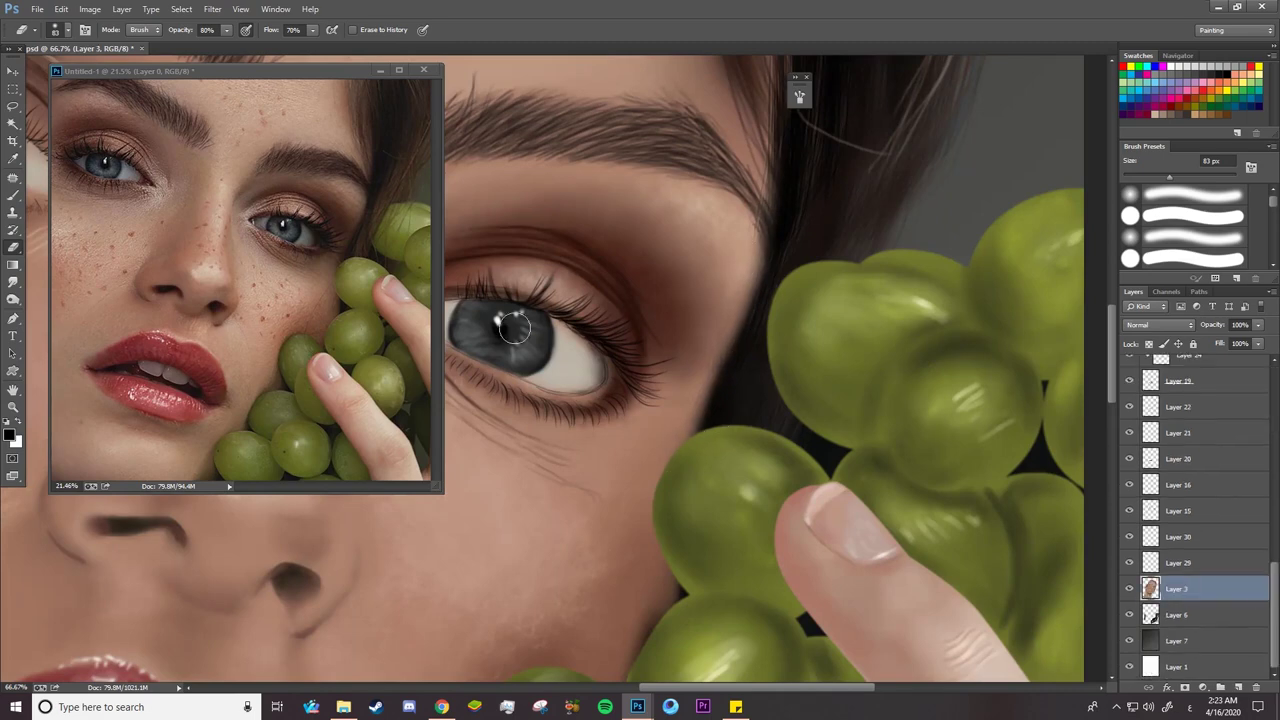
pyautogui.press('b')
pyautogui.rightClick(650, 273)
pyautogui.moveTo(699, 167); pyautogui.dragTo(699, 173)
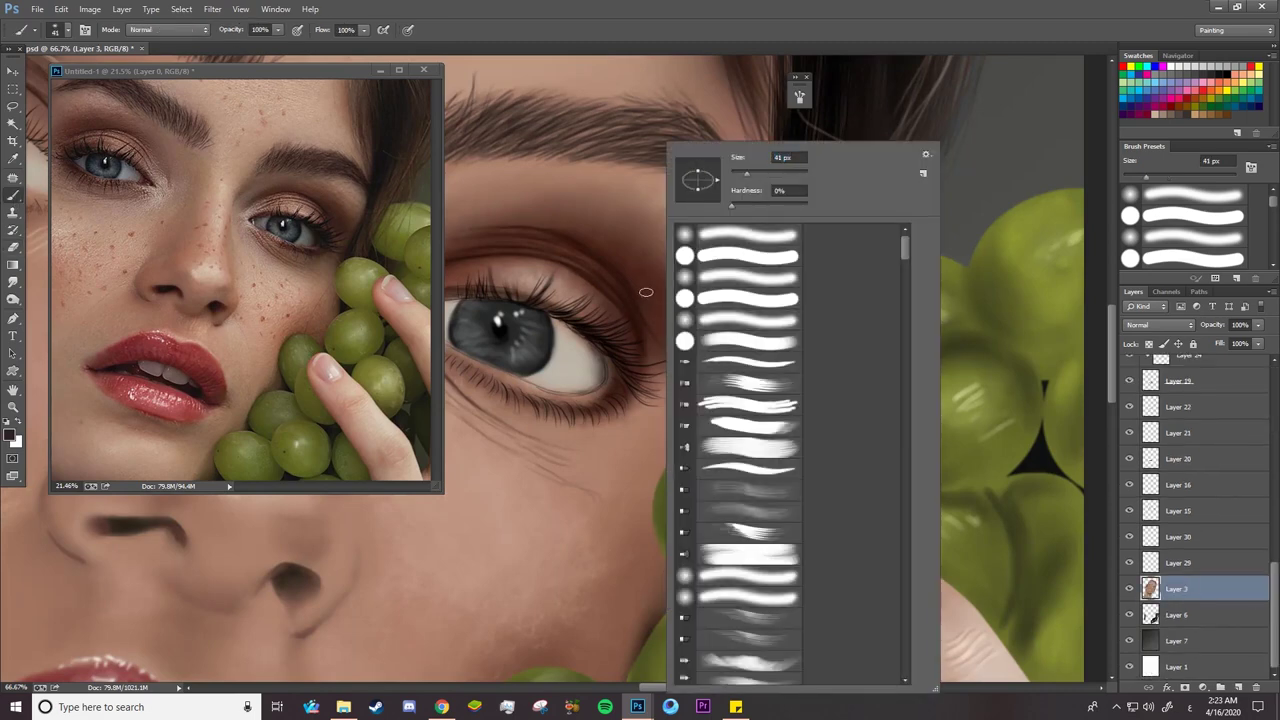
pyautogui.click(648, 295)
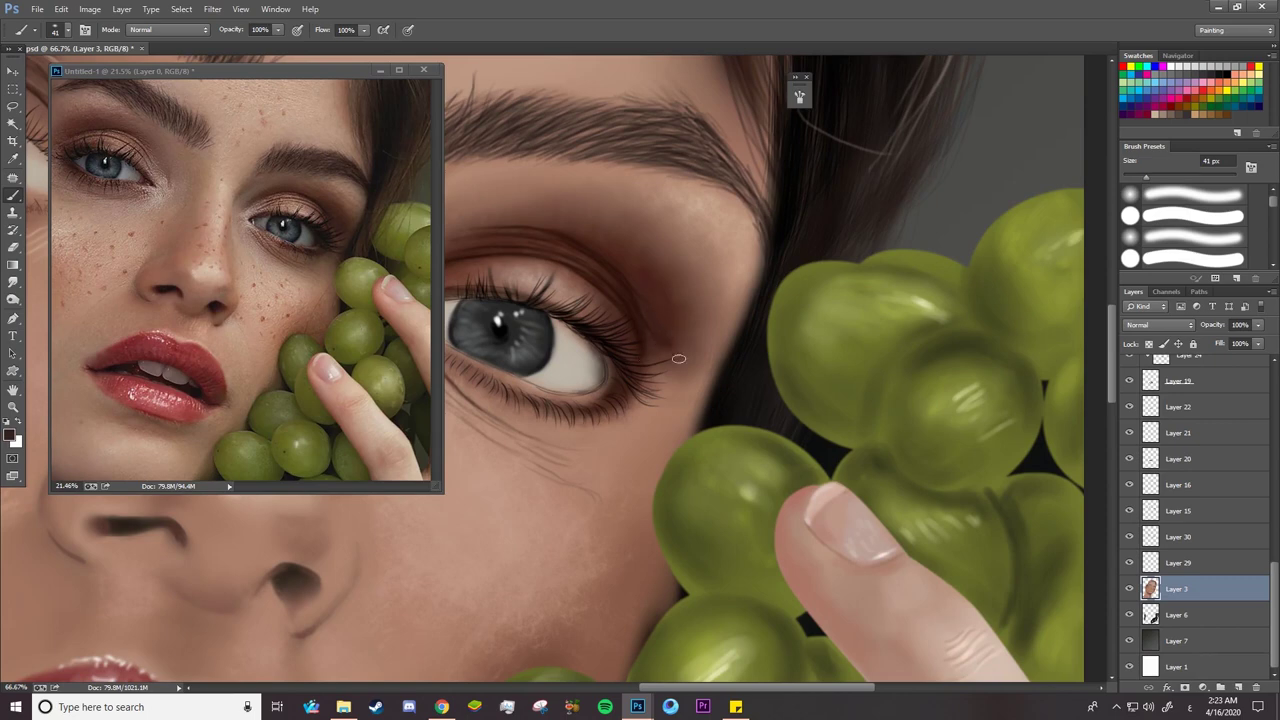
# Enlarge the brush to 83 px and paint dark brown shadow outward from the eye's outer corner
pyautogui.rightClick(692, 348)
pyautogui.moveTo(790, 170); pyautogui.dragTo(825, 170)
pyautogui.click(683, 346)
pyautogui.moveTo(683, 346); pyautogui.dragTo(684, 372)
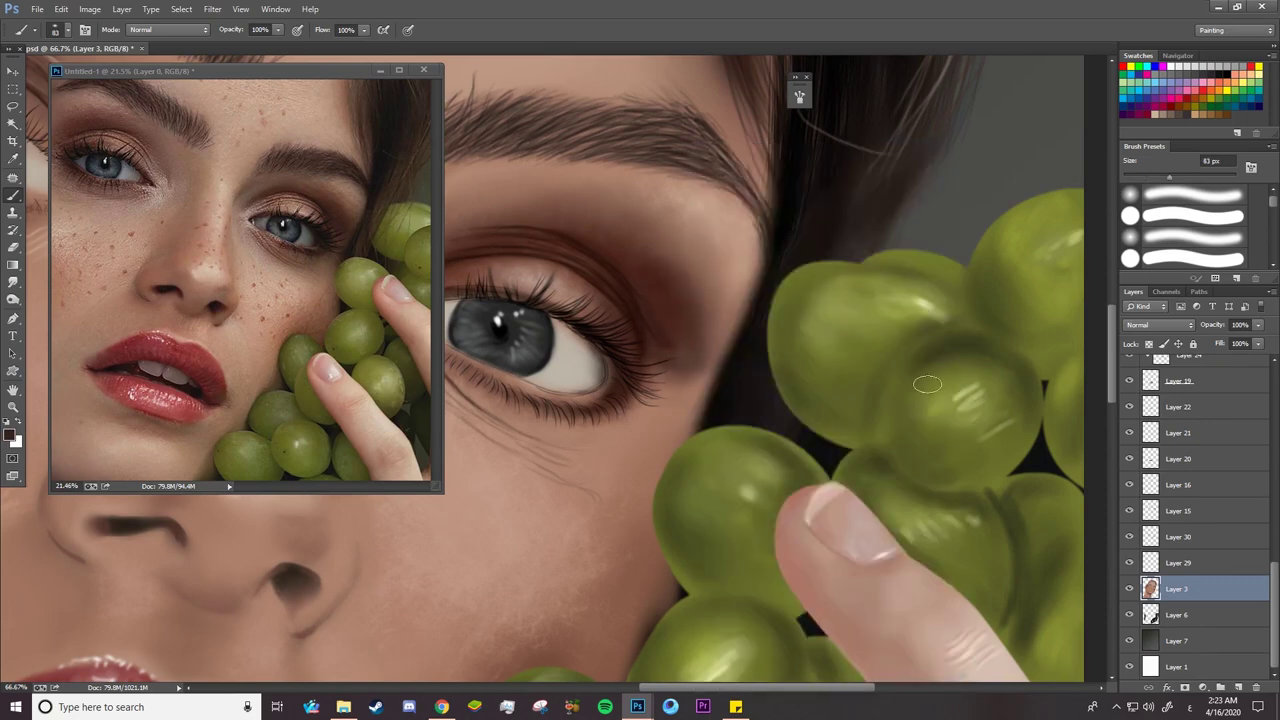
# Show the Layer 0 reference photo to compare the eyeshadow around the eye, and reduce the brush to 34 px
pyautogui.moveTo(1275, 600); pyautogui.dragTo(1275, 400)
pyautogui.click(1129, 368)
pyautogui.rightClick(693, 378)
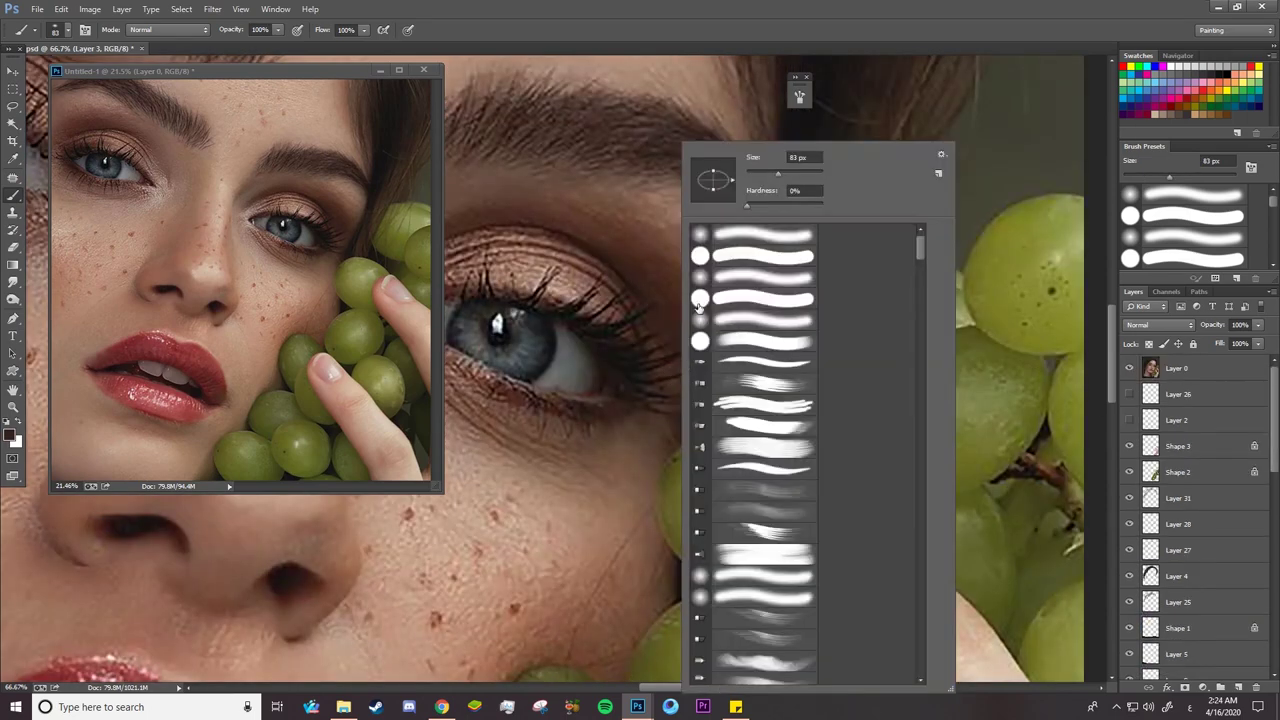
pyautogui.press('Return')
pyautogui.rightClick(581, 228)
pyautogui.moveTo(713, 170); pyautogui.dragTo(674, 170)
pyautogui.click(465, 230)
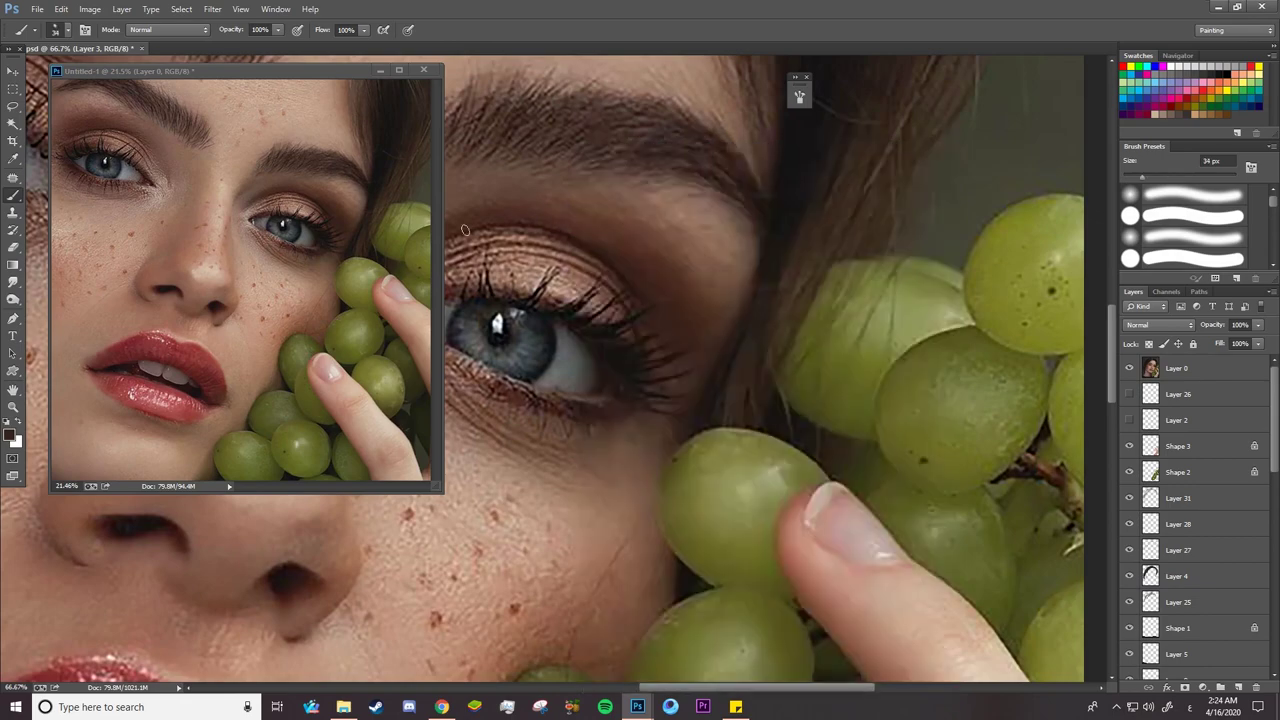
# Hide the Layer 0 reference photo and deepen and smudge the eyeshadow around the outer corner
pyautogui.click(1130, 372)
pyautogui.rightClick(684, 352)
pyautogui.press('Return')
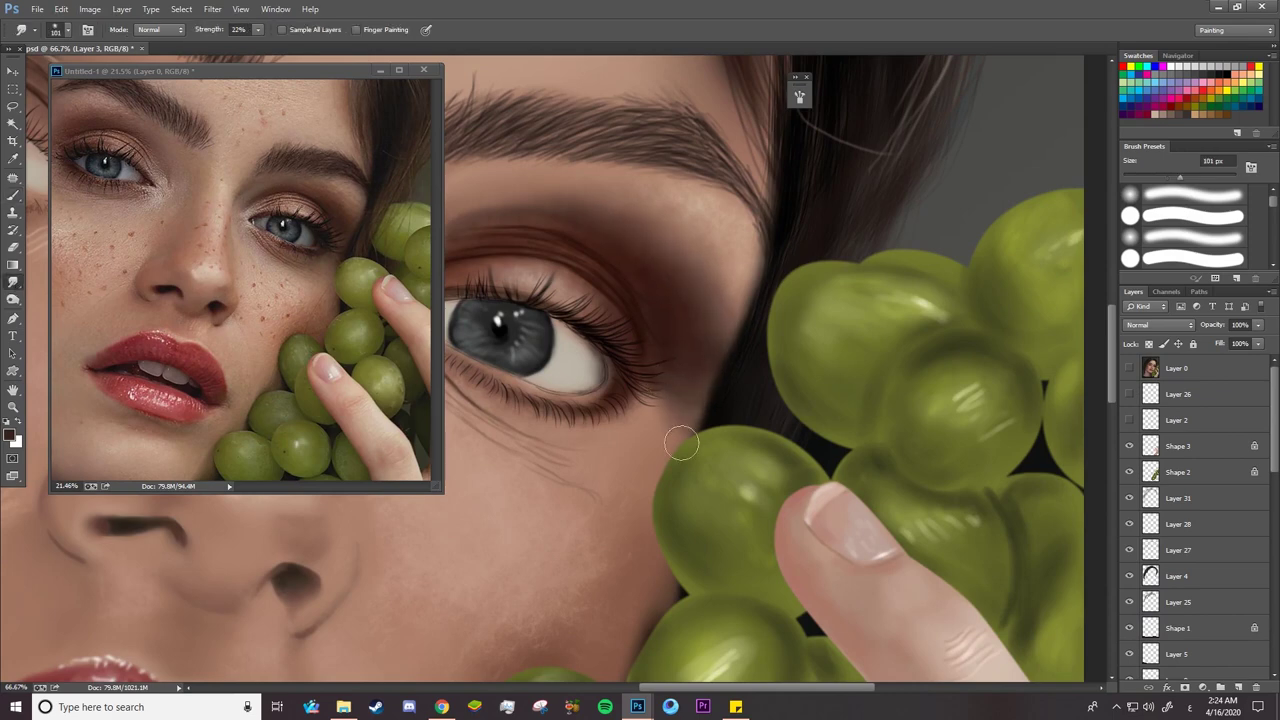
# Paint soft brown shading between the nose bridge and the eye beside the grapes, using brush sizes of 27 px and 52 px
pyautogui.press('z')
pyautogui.moveTo(677, 364)
pyautogui.mouseDown()
pyautogui.moveTo(618, 366)
pyautogui.moveTo(672, 363)
pyautogui.mouseUp()
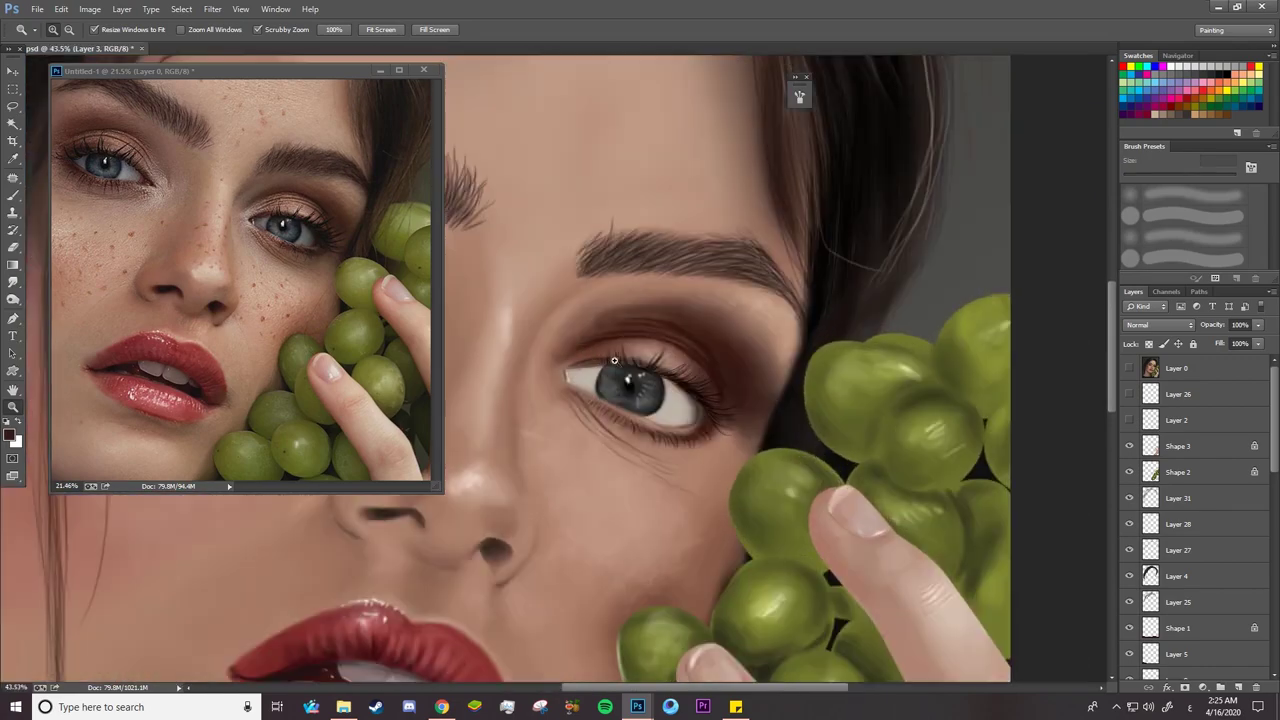
pyautogui.press('b')
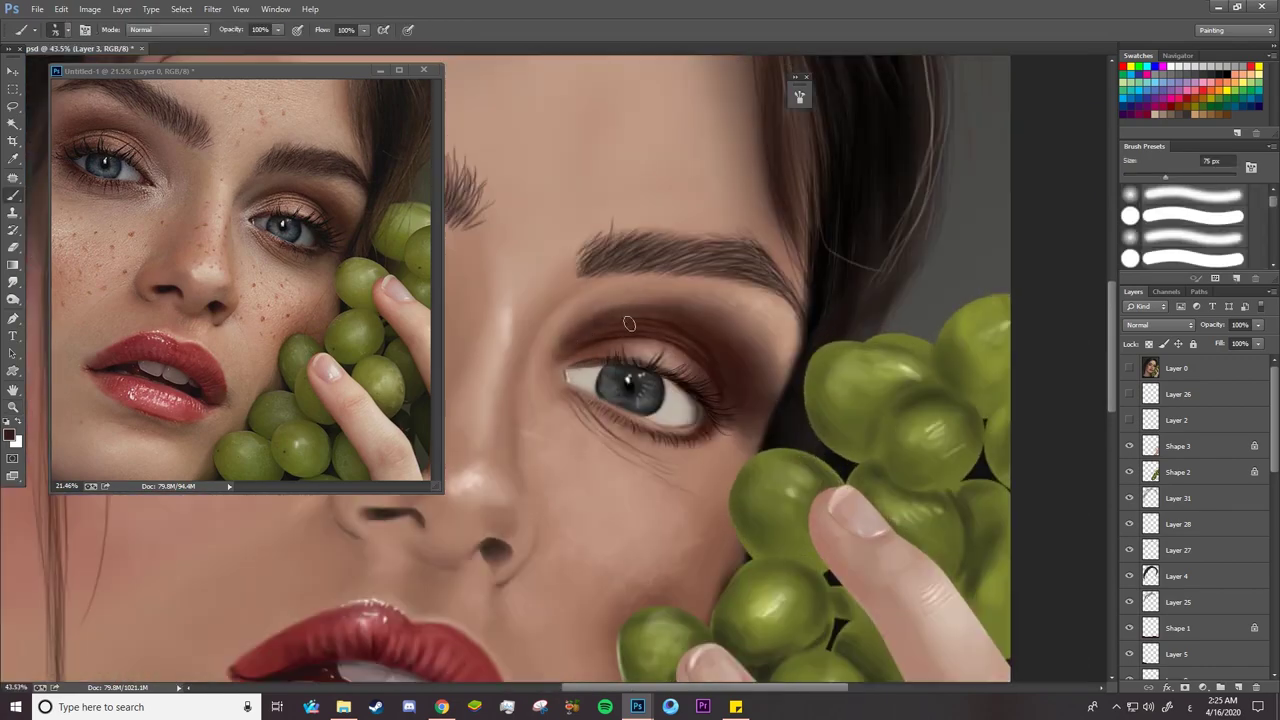
pyautogui.rightClick(562, 356)
pyautogui.click(648, 175)
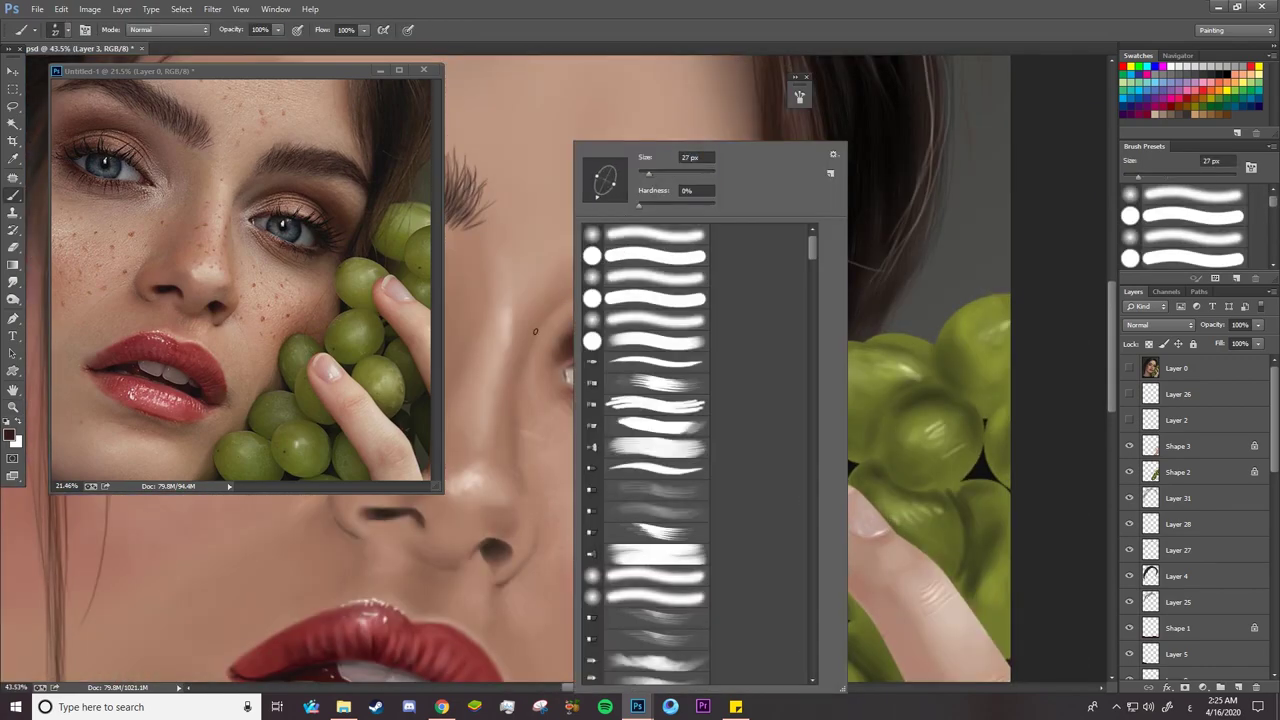
pyautogui.press('Return')
pyautogui.rightClick(542, 350)
pyautogui.click(630, 175)
pyautogui.press('Return')
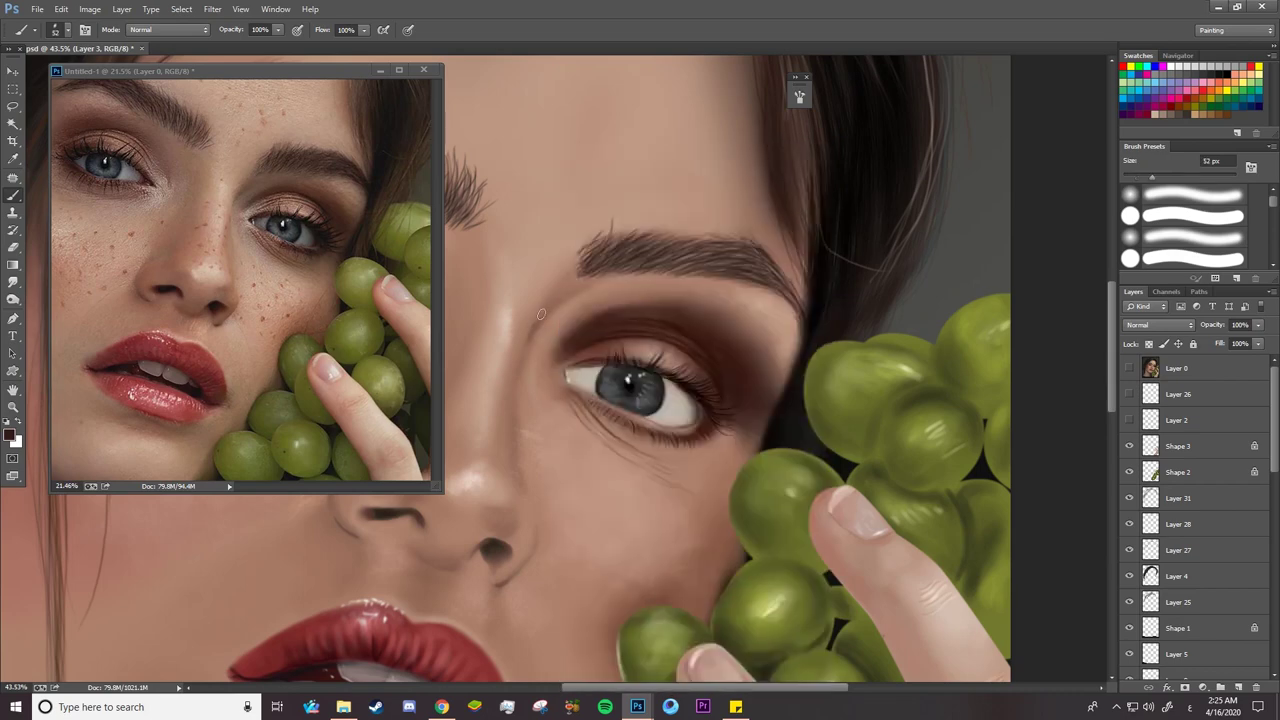
# Set the brush to 103 px and darken the eyeshadow along the crease above the eyelid
pyautogui.rightClick(649, 303)
pyautogui.click(774, 175)
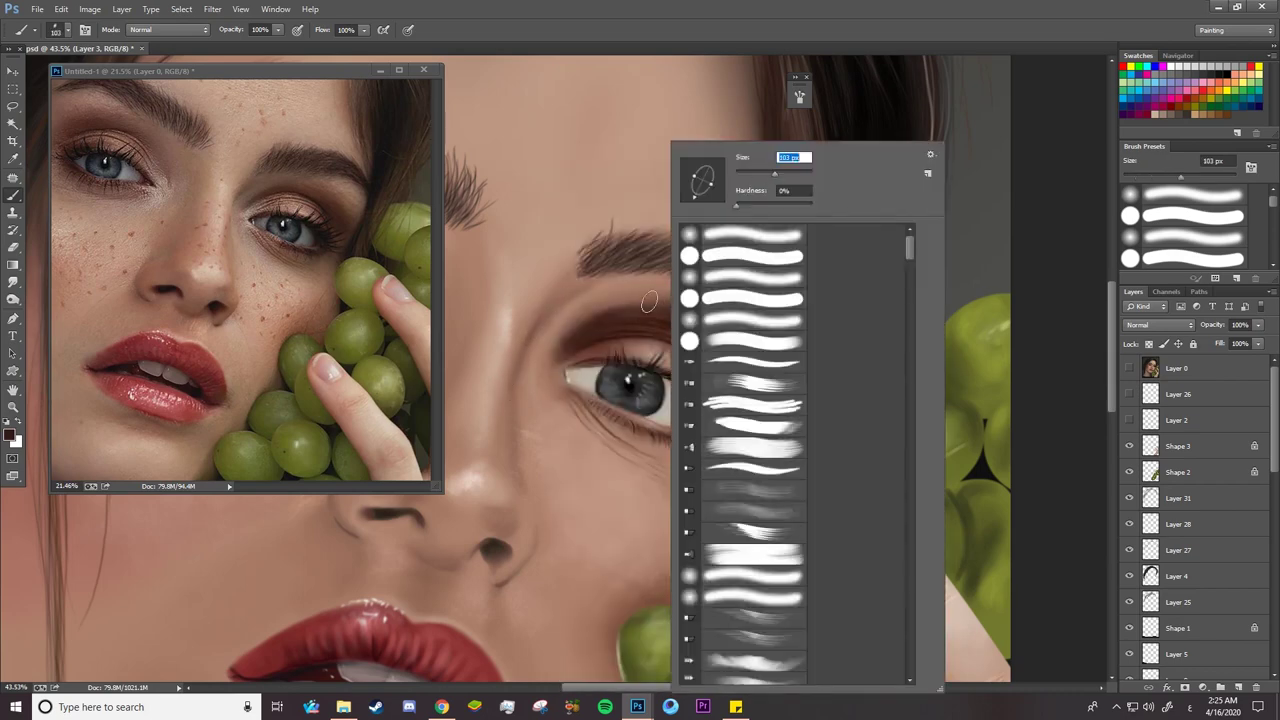
pyautogui.press('Return')
pyautogui.moveTo(592, 325); pyautogui.dragTo(670, 293)
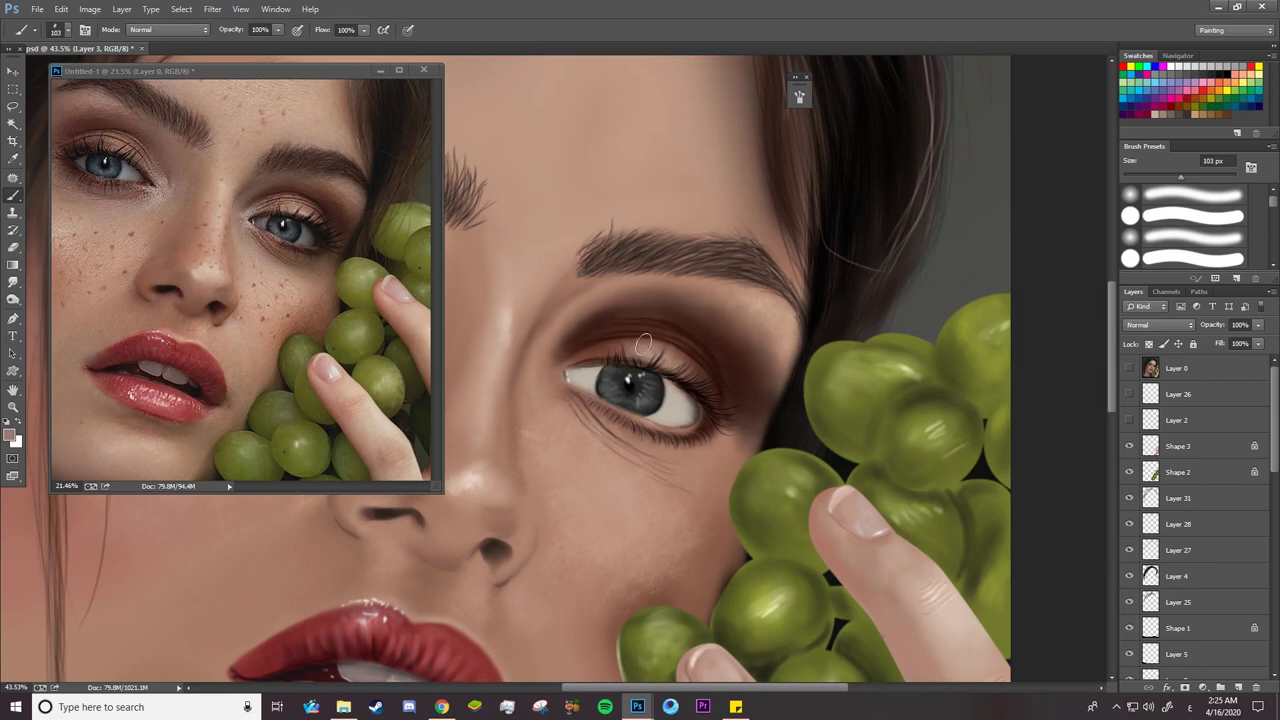
# Reduce the brush to 62 px and work a lighter skin tone into the upper eyelid
pyautogui.rightClick(676, 344)
pyautogui.moveTo(760, 157); pyautogui.dragTo(694, 157)
pyautogui.press('Return')
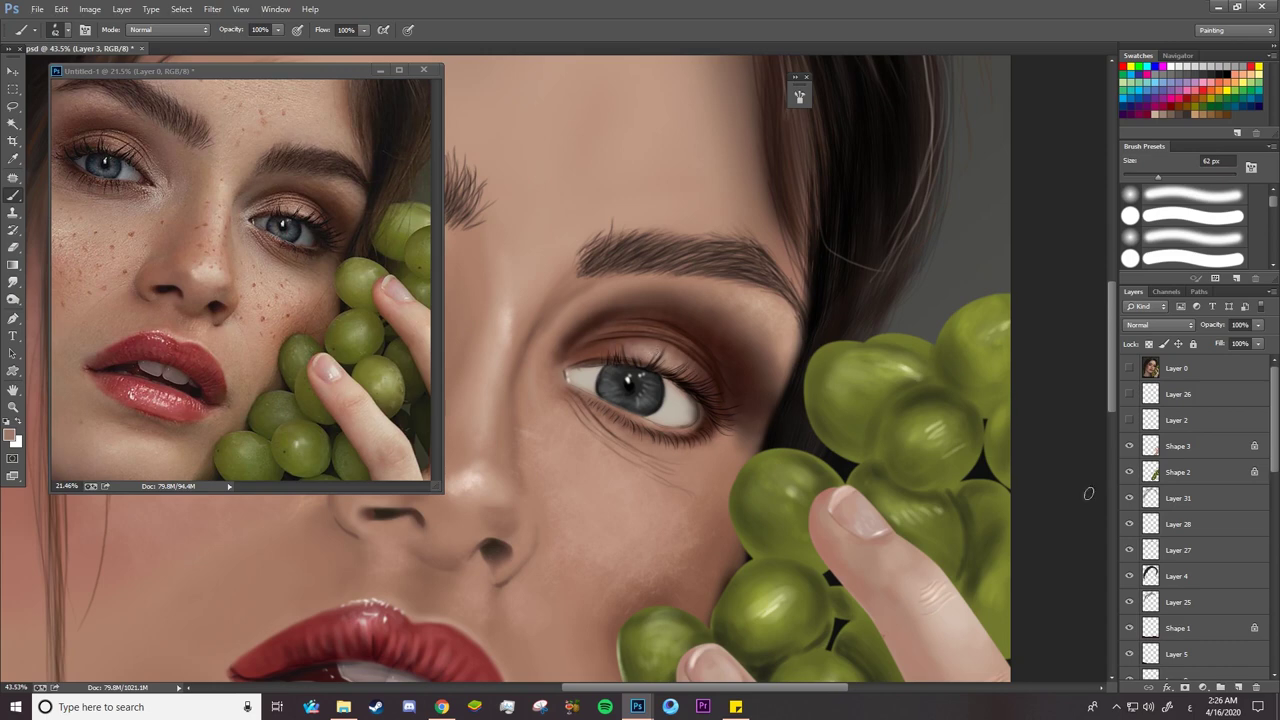
# Identify the eyelid color layer by toggling layer visibility, and select the Hard Light layer (Layer 15)
pyautogui.moveTo(1274, 438); pyautogui.dragTo(1274, 640)
pyautogui.moveTo(1131, 550); pyautogui.dragTo(1129, 484)
pyautogui.click(1165, 511)
pyautogui.click(1129, 511)
pyautogui.click(1129, 511)
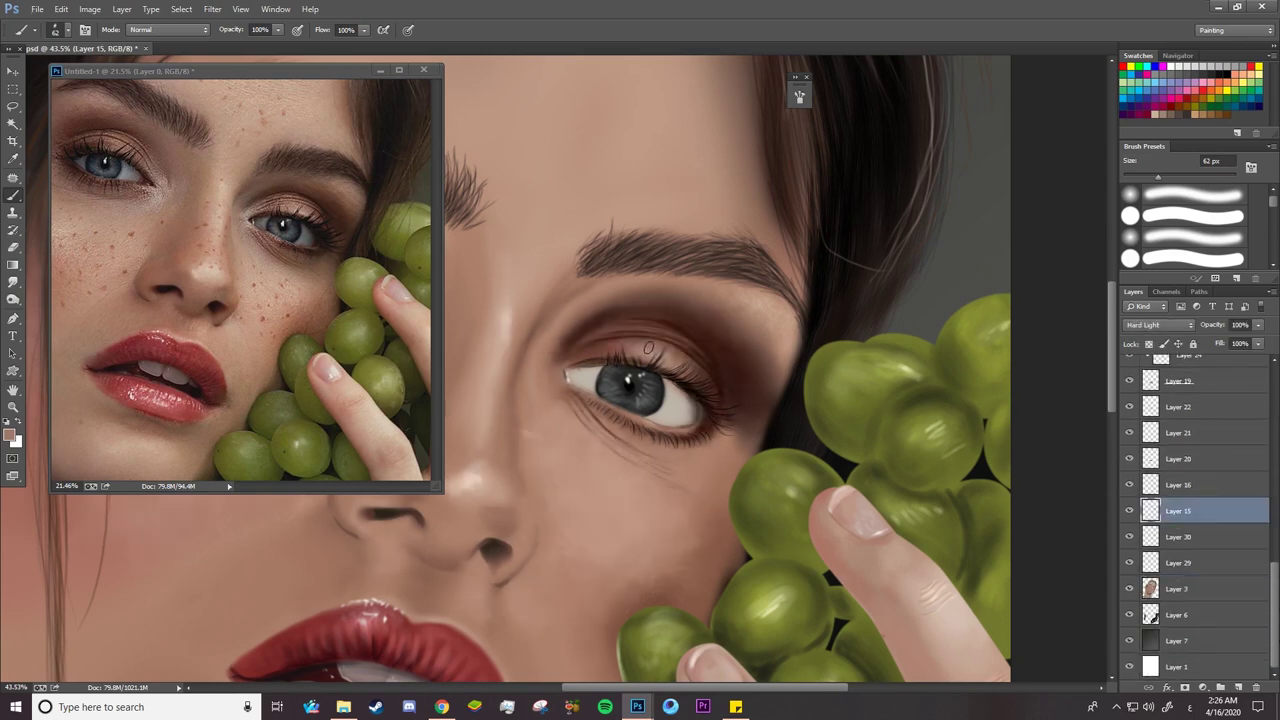
# Paint a warm peach tint across the eyelid and toward the inner corner on Layer 15, adjusting the brush size
pyautogui.moveTo(648, 348)
pyautogui.mouseDown()
pyautogui.moveTo(598, 349)
pyautogui.moveTo(699, 378)
pyautogui.moveTo(669, 351)
pyautogui.moveTo(606, 341)
pyautogui.mouseUp()
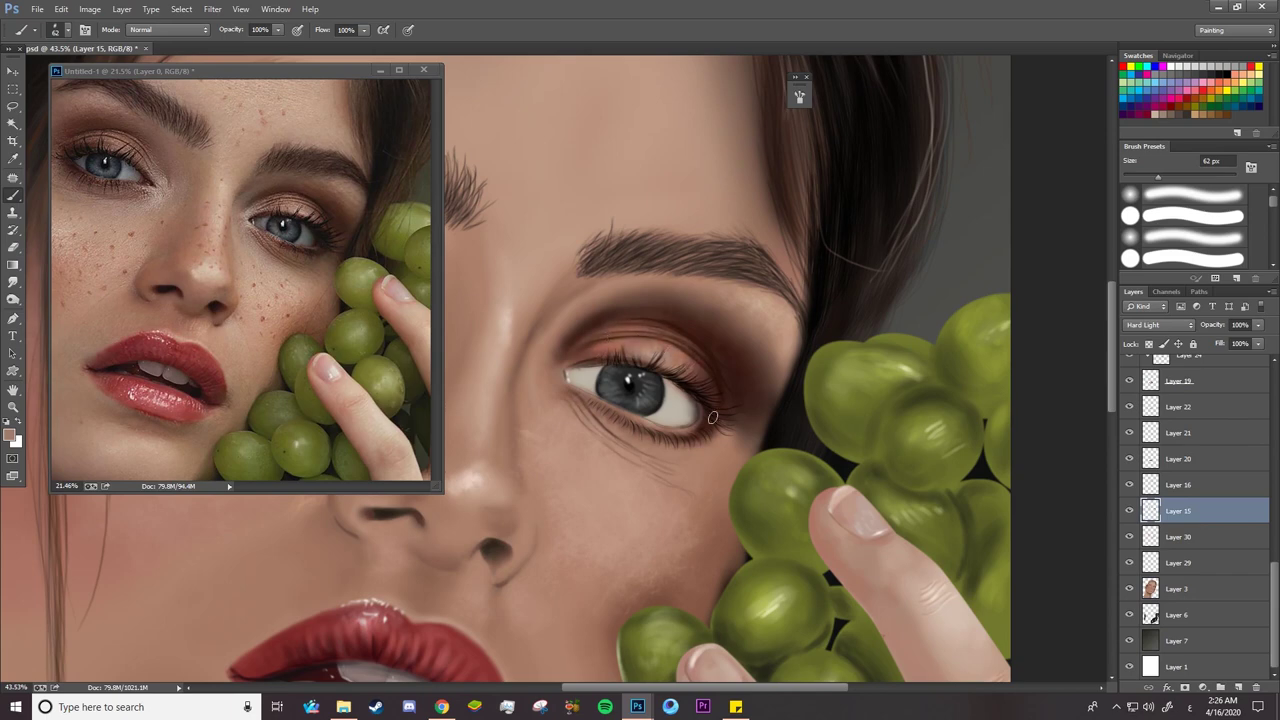
pyautogui.rightClick(569, 361)
pyautogui.click(687, 175)
pyautogui.moveTo(577, 363); pyautogui.dragTo(587, 354)
# Try to merge Layers 15, 30 and 29 with the face layer (Layer 3), and undo the merge
pyautogui.press('z')
pyautogui.moveTo(650, 385); pyautogui.dragTo(520, 375)
pyautogui.moveTo(527, 305); pyautogui.dragTo(600, 310)
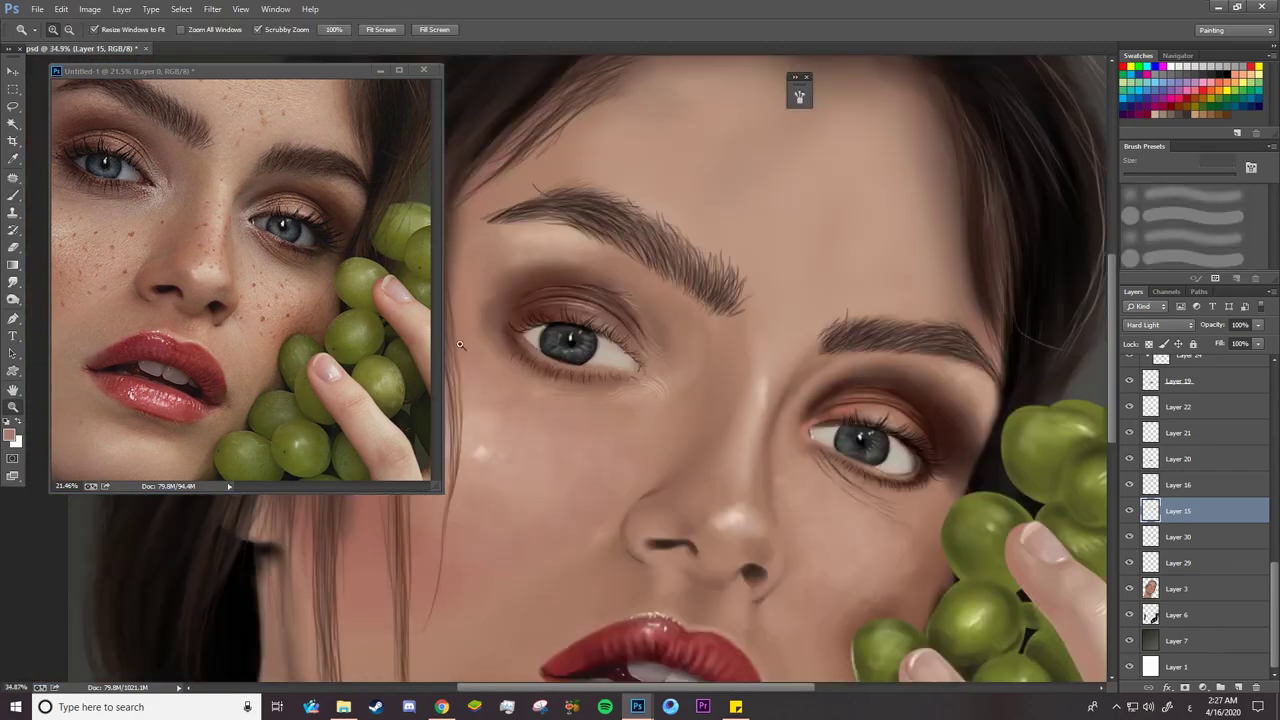
pyautogui.rightClick(1199, 589)
pyautogui.click(1182, 371)
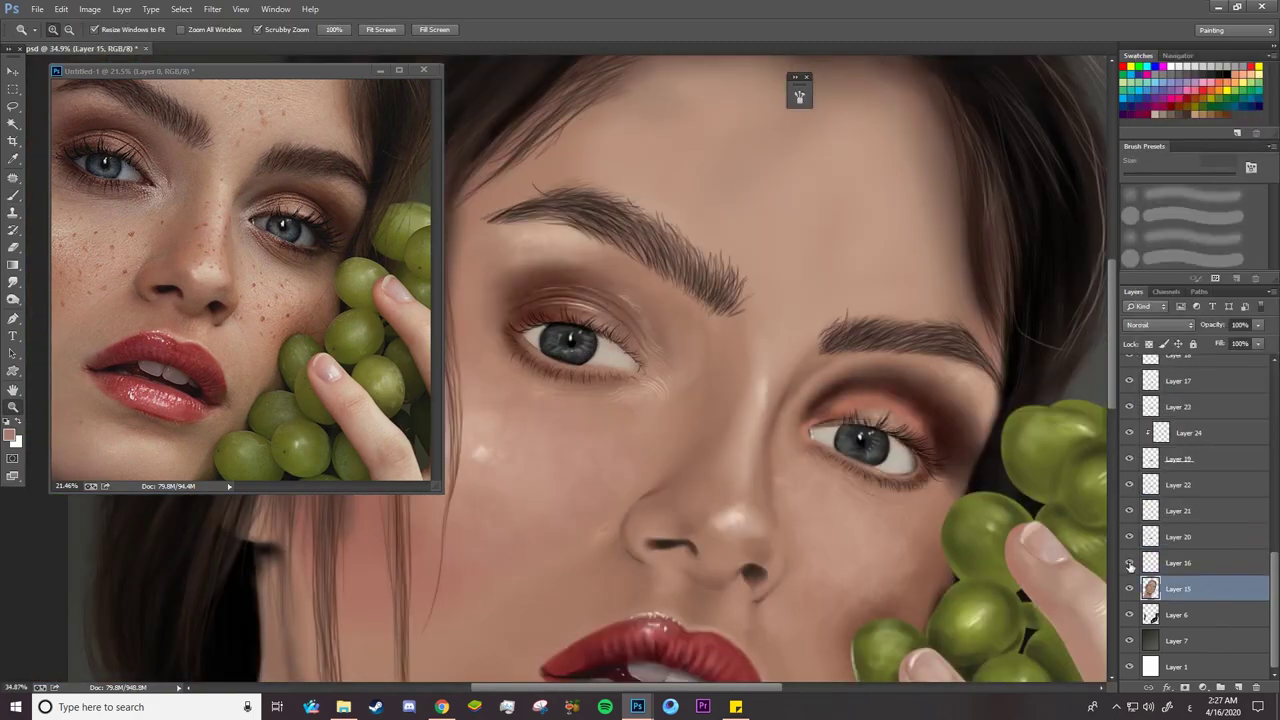
pyautogui.click(1130, 542)
pyautogui.moveTo(561, 304); pyautogui.dragTo(597, 307)
pyautogui.hotkey('ctrl', 'z')
# Reselect Layer 15 and brush the warm peach tint over the other eye's upper lid at 57 px
pyautogui.click(1176, 589)
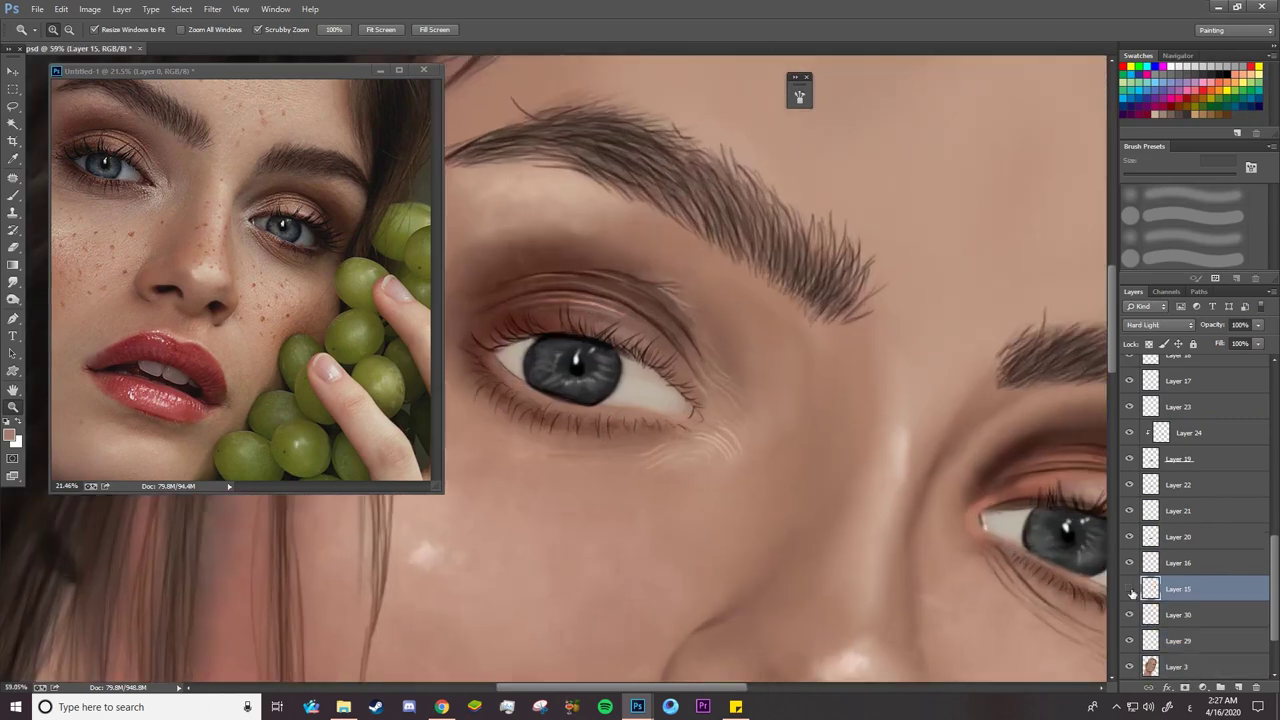
pyautogui.click(1172, 615)
pyautogui.click(1175, 589)
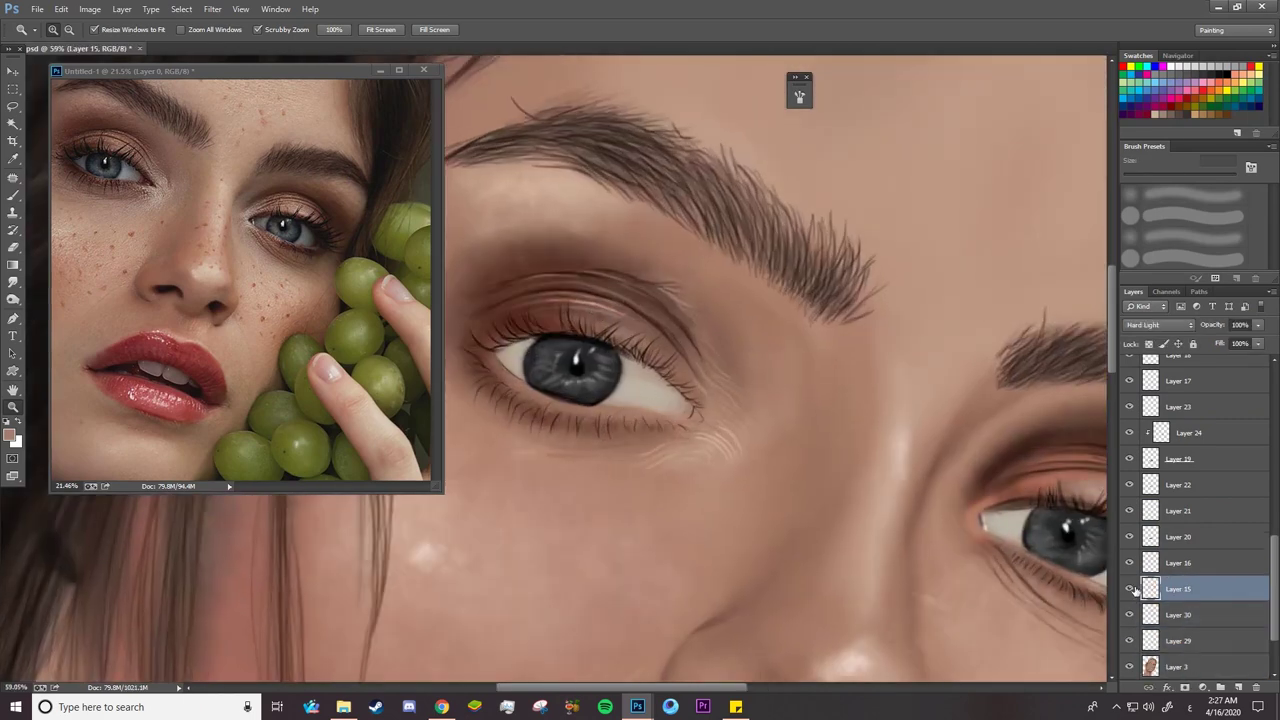
pyautogui.press('b')
pyautogui.rightClick(602, 315)
pyautogui.moveTo(677, 175); pyautogui.dragTo(692, 175)
pyautogui.moveTo(583, 318)
pyautogui.mouseDown()
pyautogui.moveTo(556, 314)
pyautogui.moveTo(584, 298)
pyautogui.moveTo(545, 291)
pyautogui.moveTo(506, 308)
pyautogui.mouseUp()
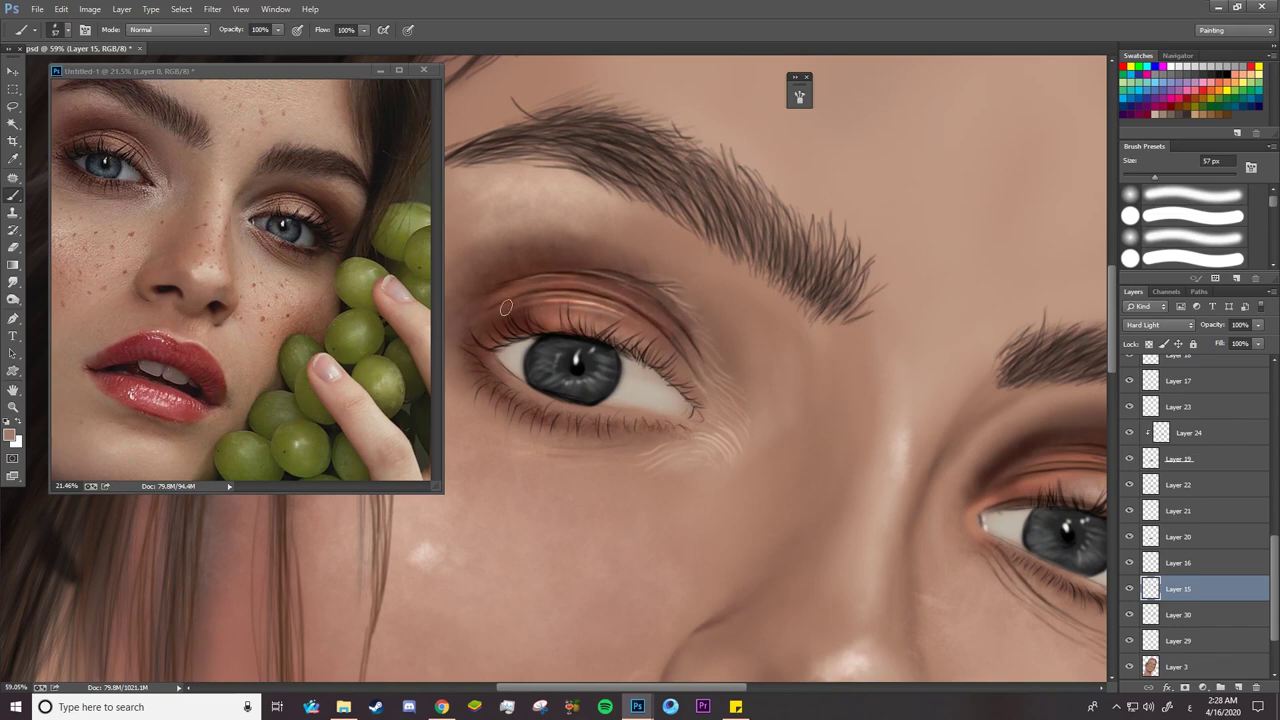
# Sample the pale nose-bridge tone and lighten the inner eye corner on Layer 29, and touch up the eyelid on Layer 30
pyautogui.hotkey('alt', '[')
pyautogui.hotkey('alt', '[')
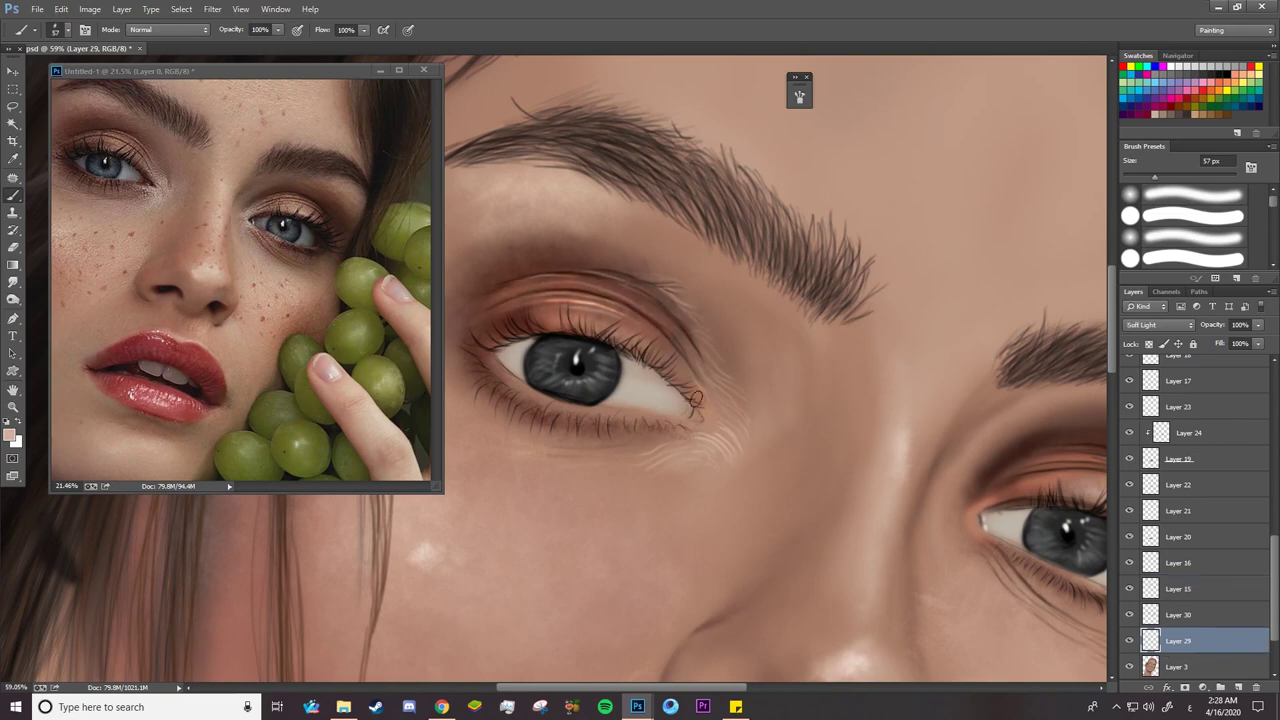
pyautogui.keyDown('alt'); pyautogui.click(906, 448); pyautogui.keyUp('alt')
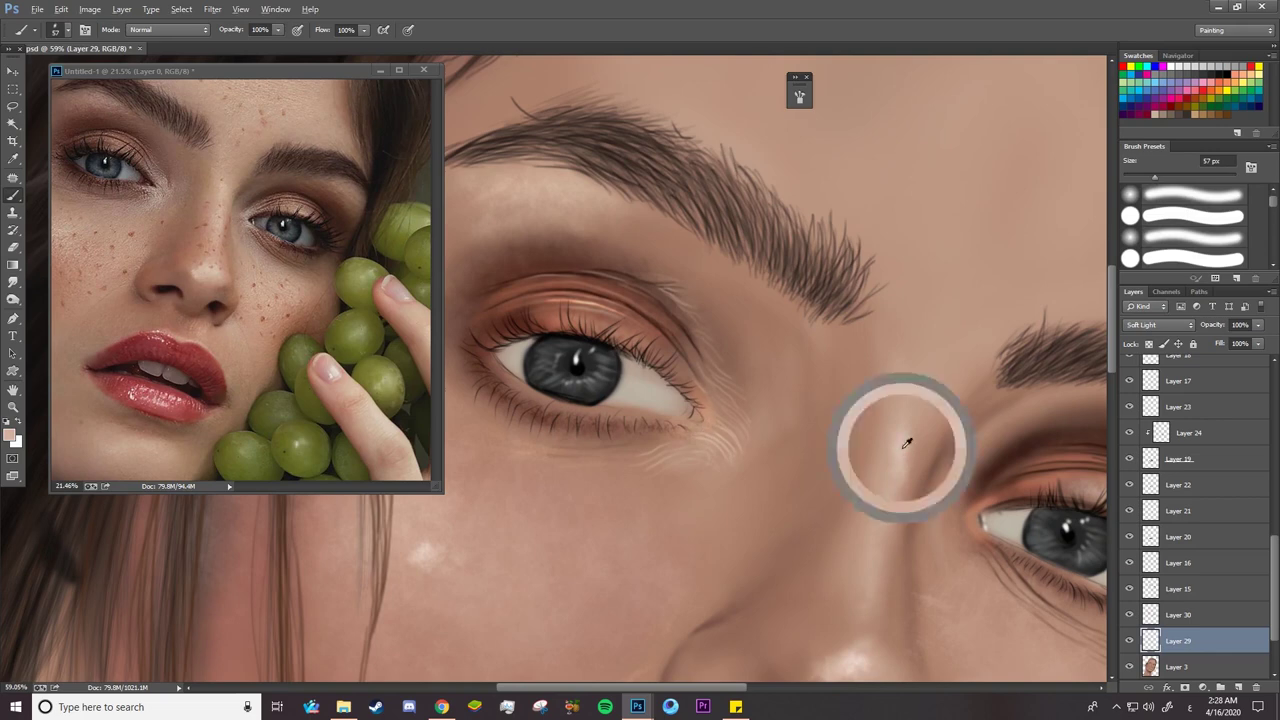
pyautogui.rightClick(712, 420)
pyautogui.click(761, 190)
pyautogui.click(709, 414)
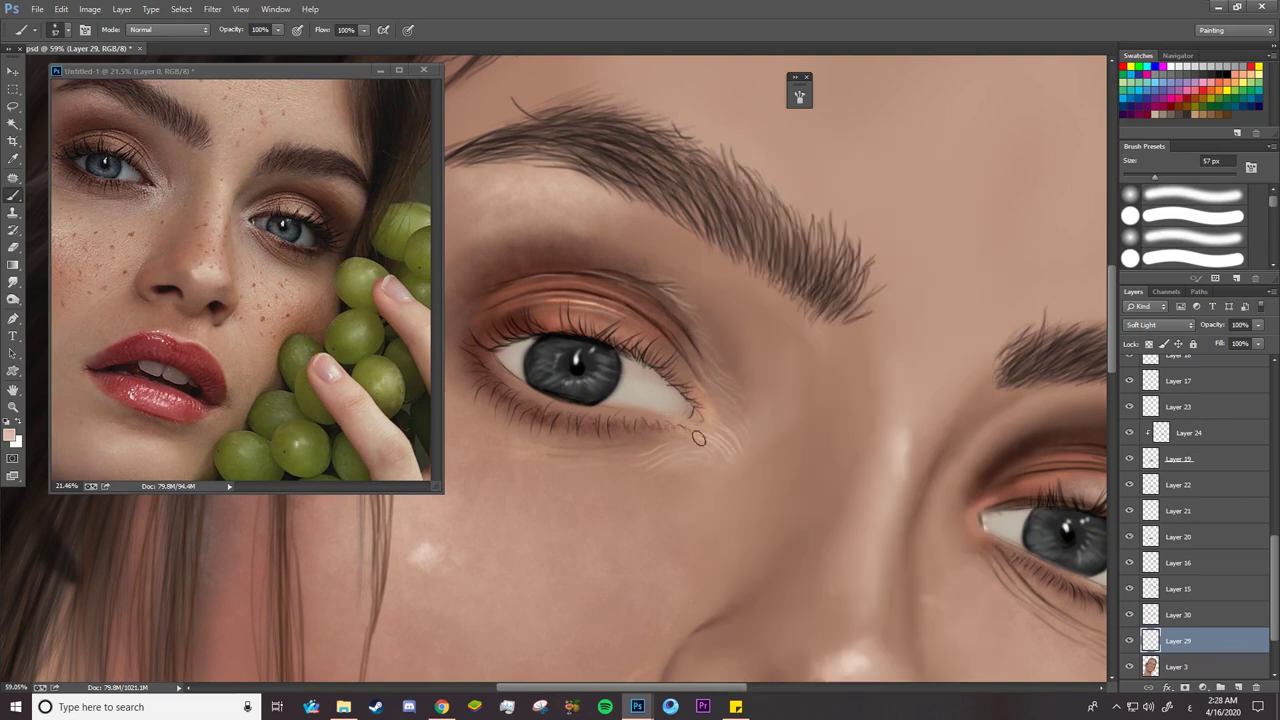
pyautogui.click(1176, 616)
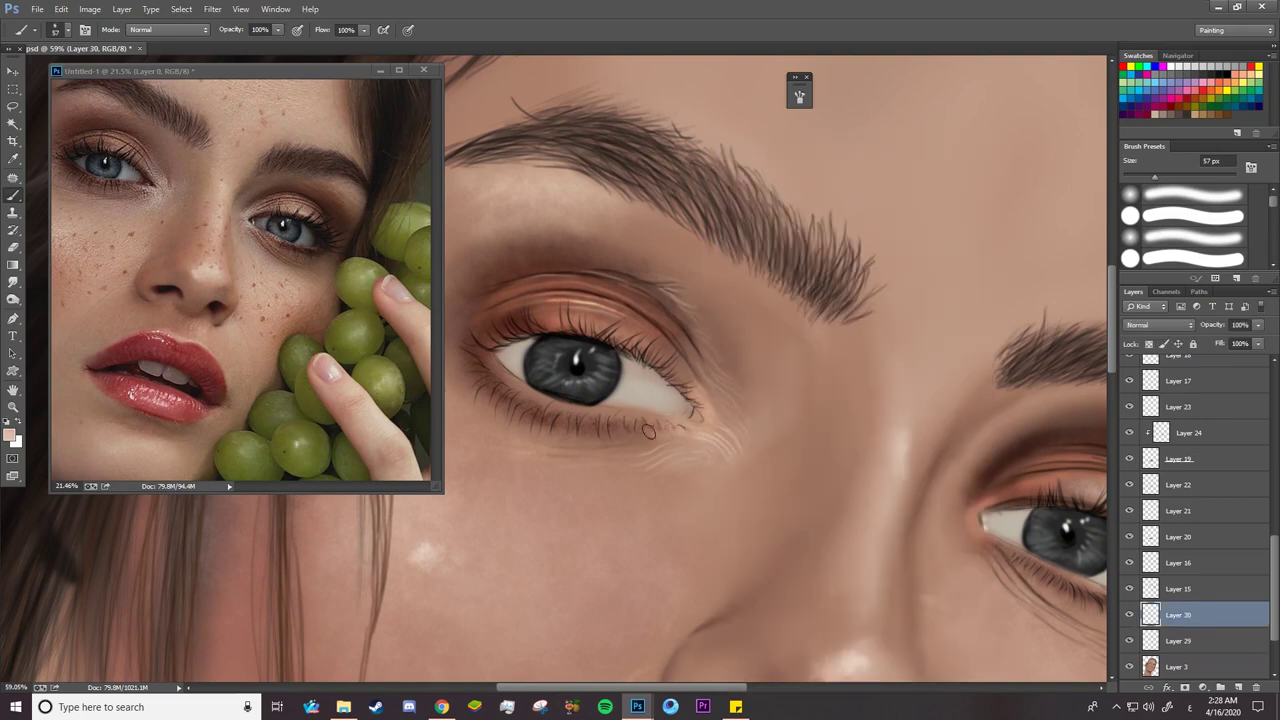
pyautogui.moveTo(619, 323)
pyautogui.mouseDown()
pyautogui.moveTo(606, 338)
pyautogui.moveTo(545, 340)
pyautogui.mouseUp()
# Merge Layers 15, 30 and 29 with the face layer (Layer 3) and check the neighbouring layers by toggling their visibility
pyautogui.press('z')
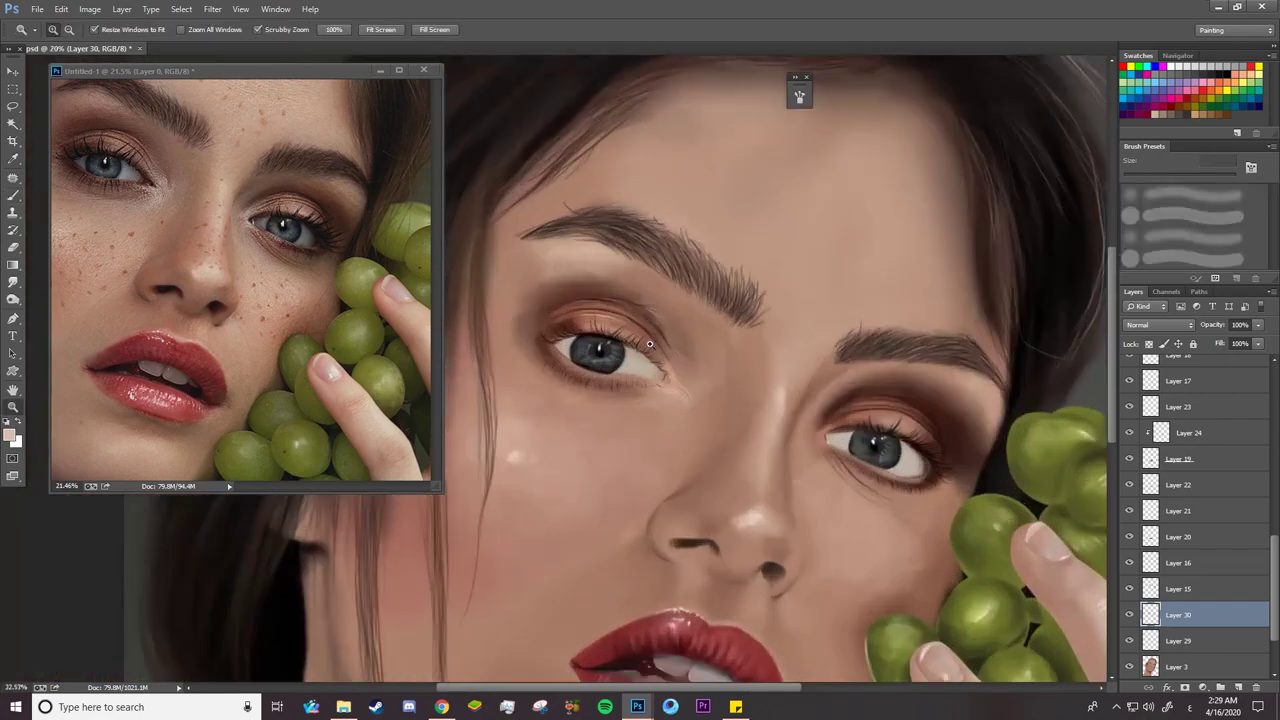
pyautogui.click(1177, 667)
pyautogui.click(1130, 540)
pyautogui.click(1130, 540)
pyautogui.click(1131, 563)
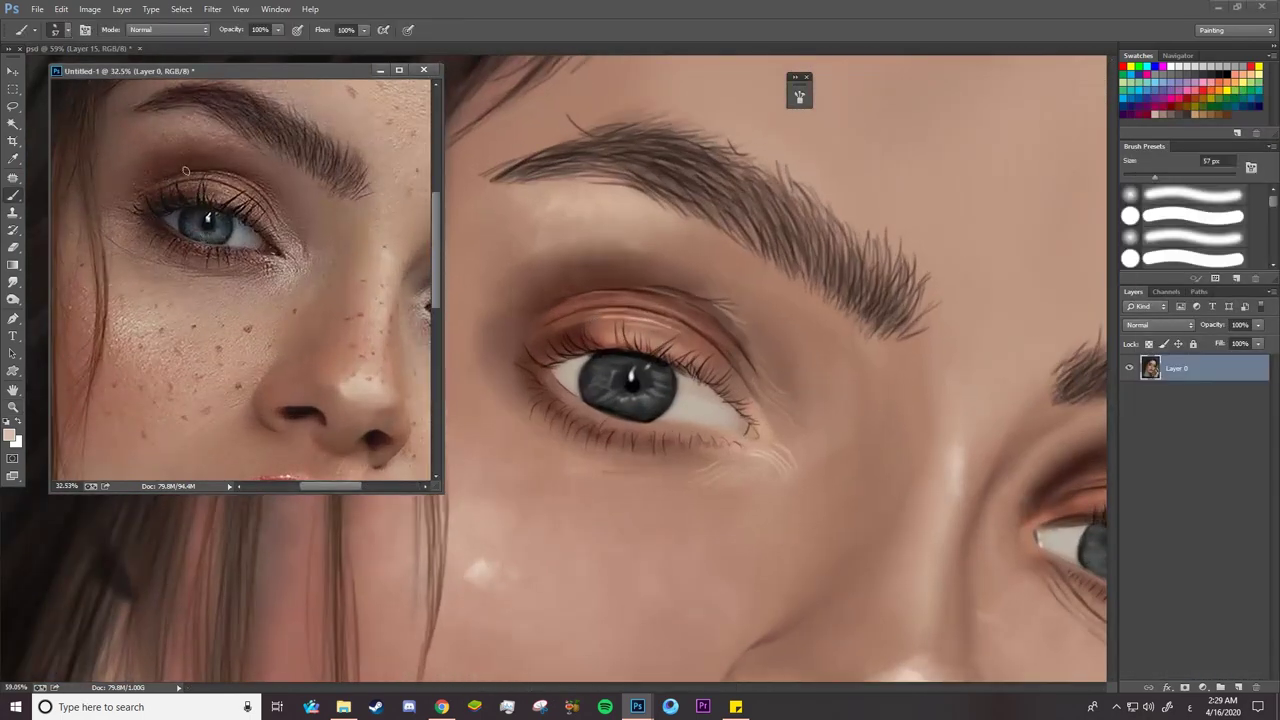
# Sample the dark brown eyeshadow from the reference photo and stroke it over the upper lid near the lashes
pyautogui.keyDown('alt'); pyautogui.click(186, 171); pyautogui.keyUp('alt')
pyautogui.click(636, 319)
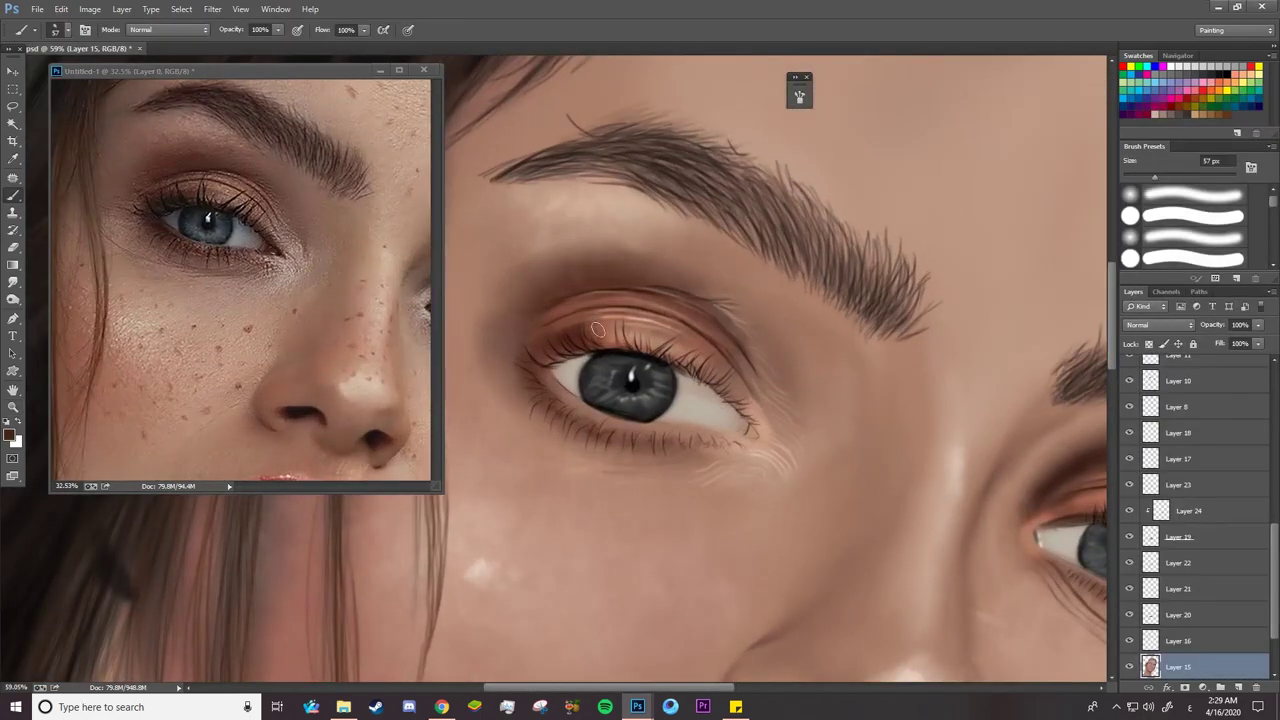
pyautogui.moveTo(597, 329); pyautogui.dragTo(559, 339)
# Choose a 500 px speckled texture brush, reduce it to 107 px and dab it on the eyeshadow below the brow
pyautogui.rightClick(601, 275)
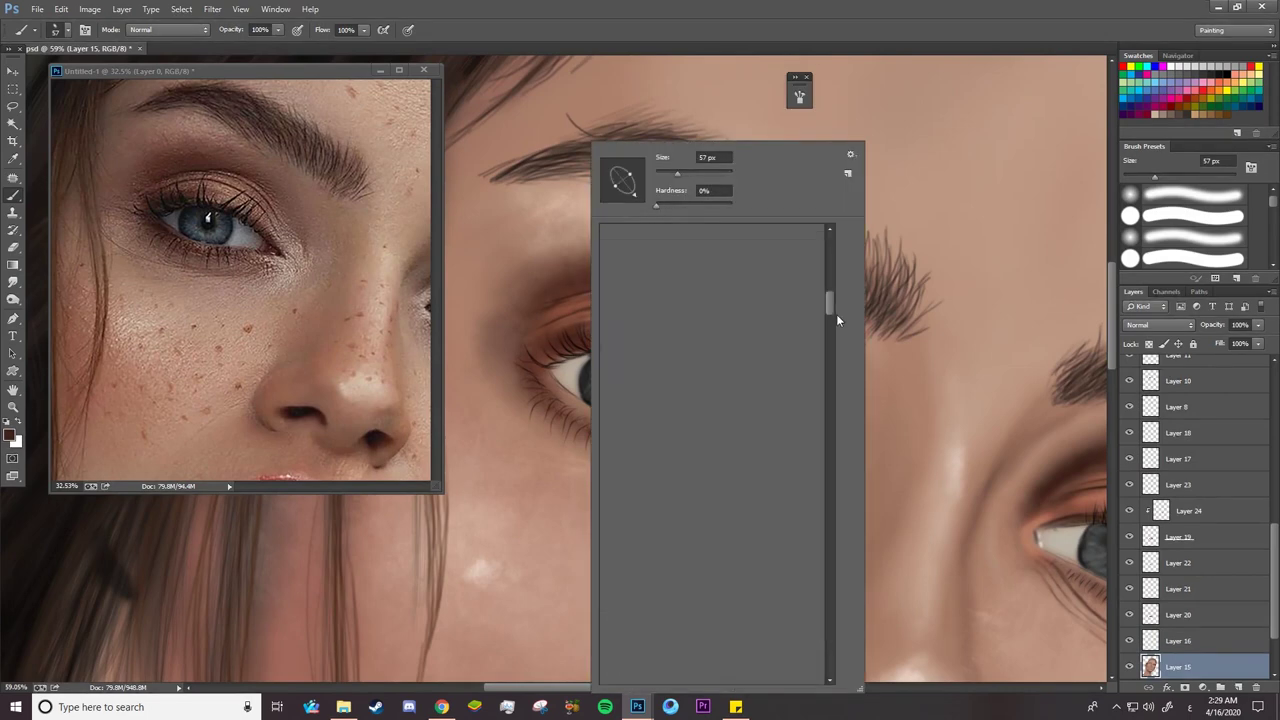
pyautogui.moveTo(836, 314); pyautogui.dragTo(830, 640)
pyautogui.click(712, 531)
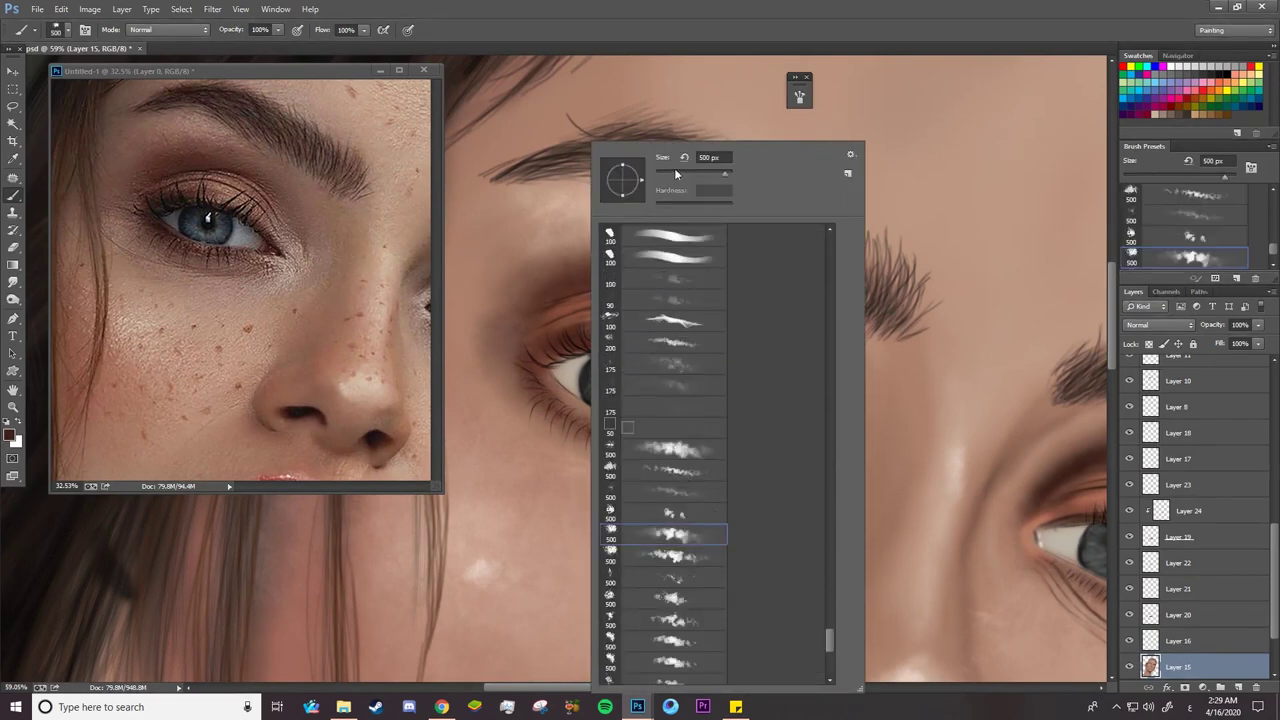
pyautogui.click(675, 173)
pyautogui.click(545, 263)
# Set the background color to 6d4944 and the foreground color to 261411, and stipple textured shadow above the eyelid
pyautogui.click(16, 441)
pyautogui.click(9, 435)
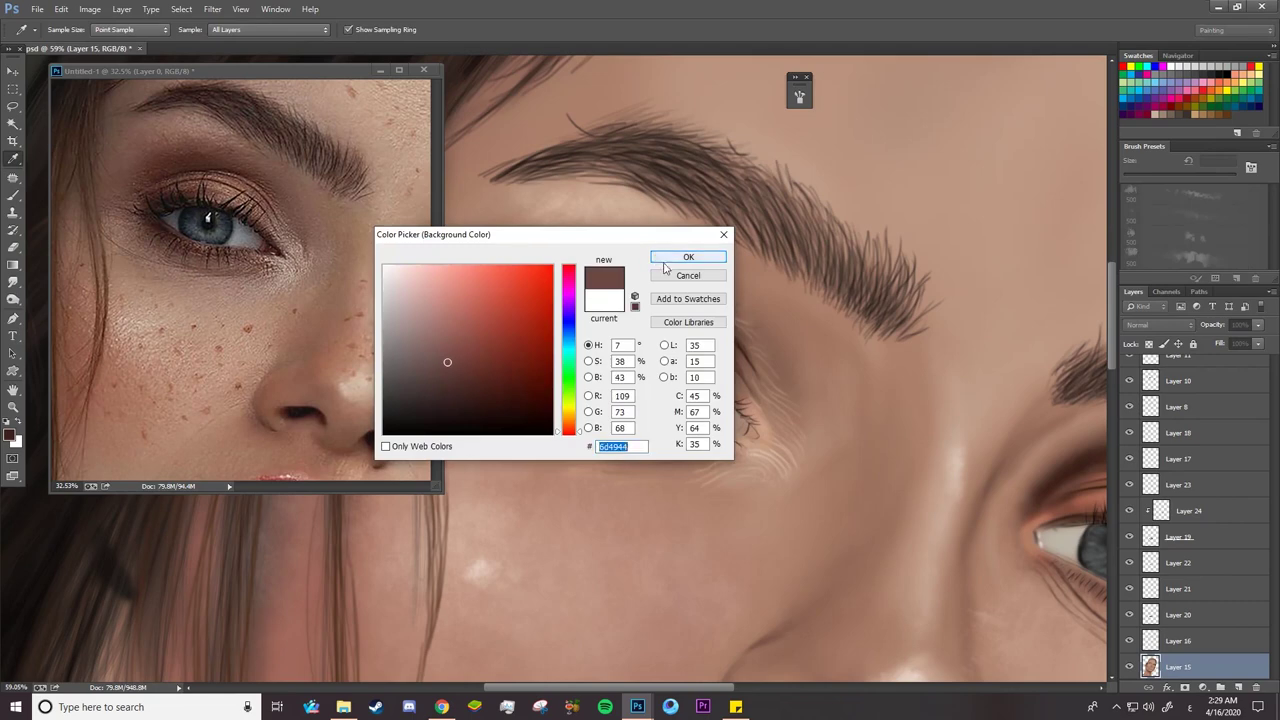
pyautogui.click(688, 257)
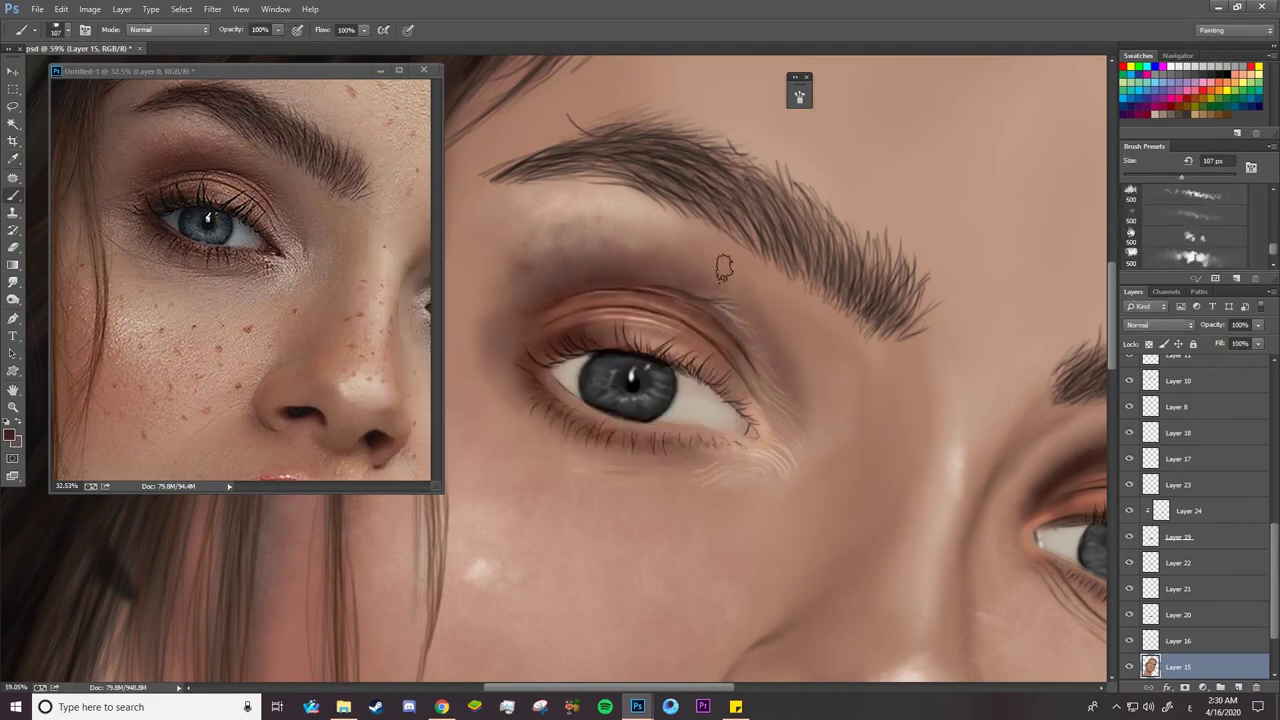
pyautogui.click(16, 440)
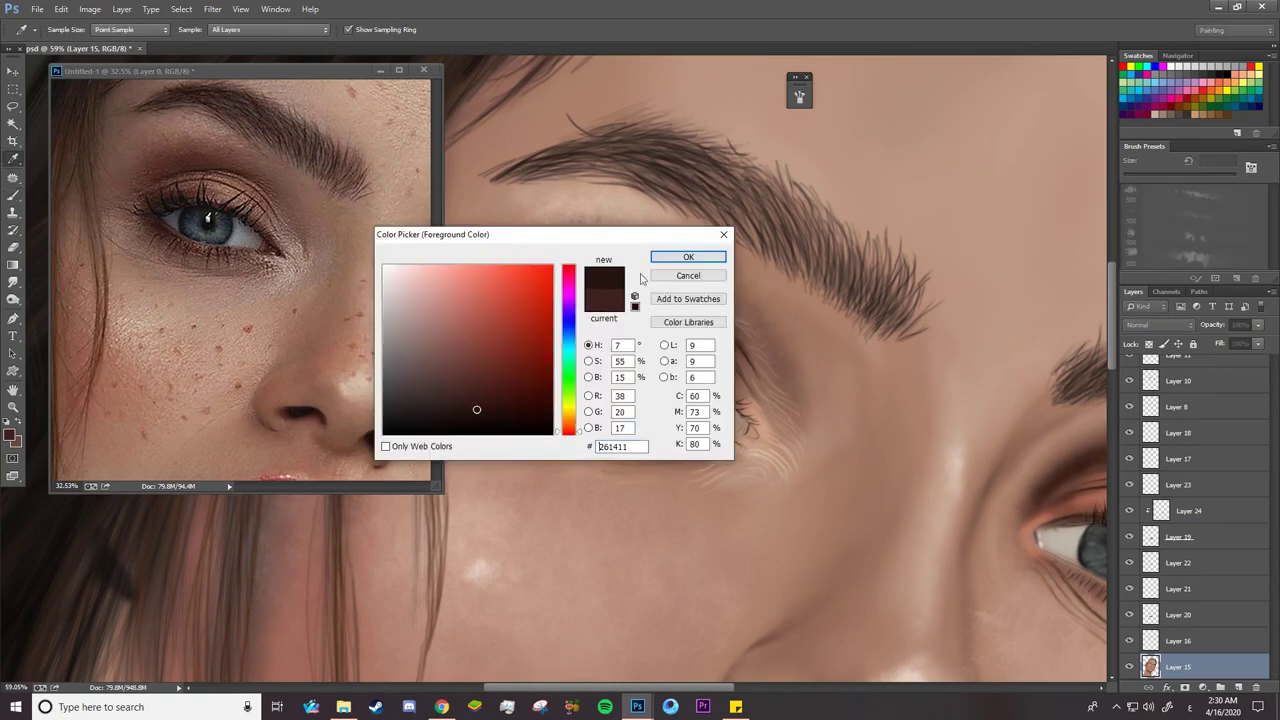
pyautogui.click(674, 257)
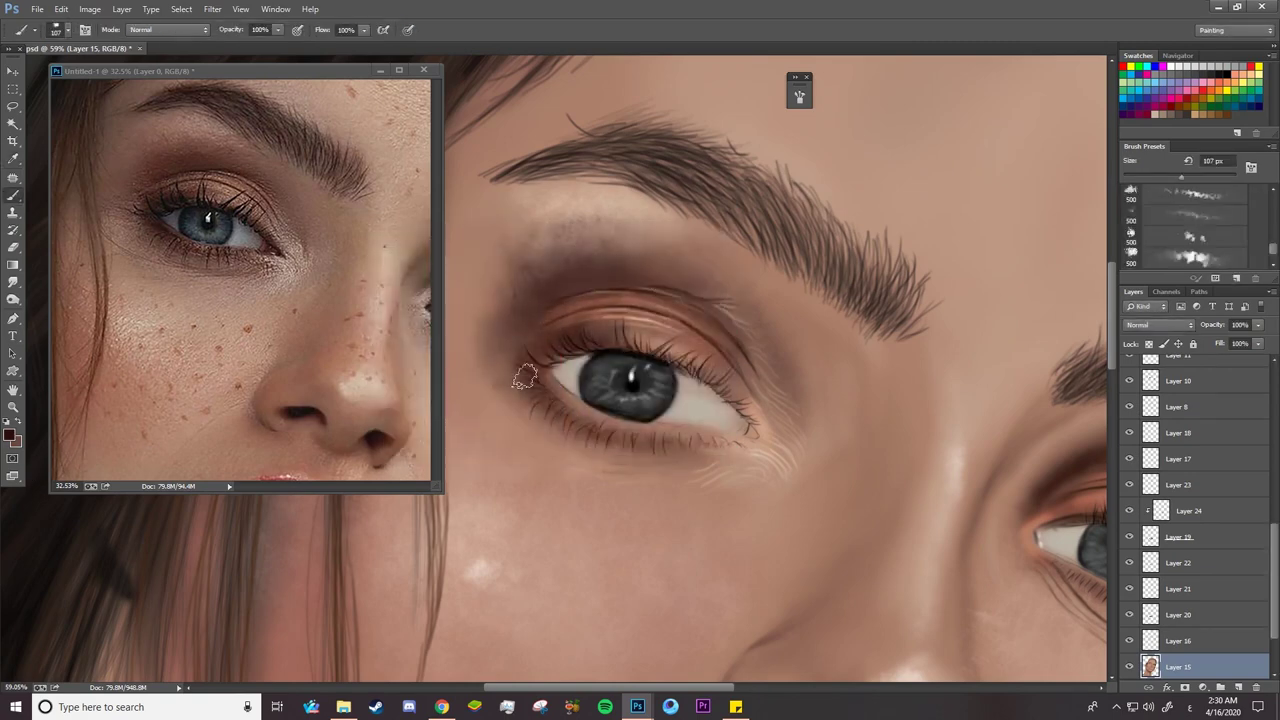
# Enlarge the texture brush to 198 px and stipple dark eyeshadow between the eyelid crease and the brow
pyautogui.press('z')
pyautogui.moveTo(620, 336); pyautogui.dragTo(558, 375)
pyautogui.moveTo(580, 318)
pyautogui.mouseDown()
pyautogui.moveTo(624, 327)
pyautogui.moveTo(690, 282)
pyautogui.moveTo(665, 284)
pyautogui.mouseUp()
pyautogui.press('b')
pyautogui.rightClick(618, 326)
pyautogui.click(744, 184)
pyautogui.click(585, 318)
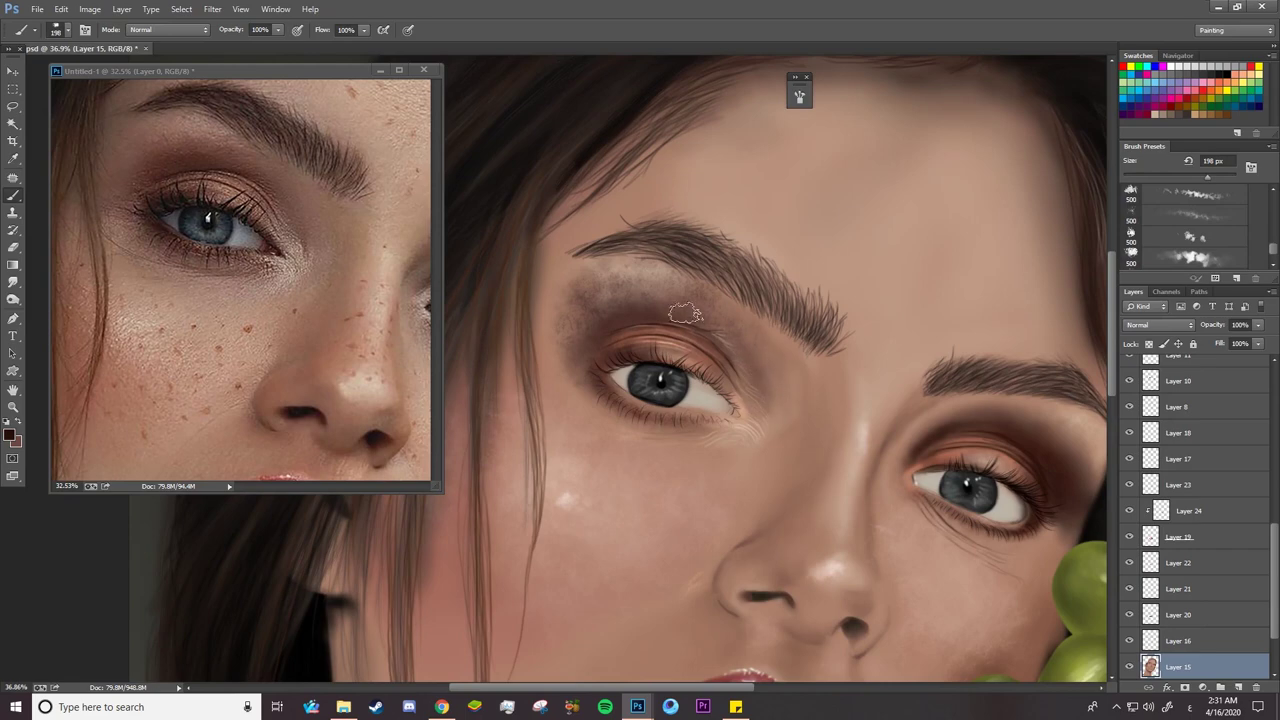
# Sample a skin tone from the painting and stipple texture between the inner brow and the nose bridge
pyautogui.click(371, 358)
pyautogui.moveTo(371, 358); pyautogui.dragTo(248, 360)
pyautogui.click(930, 424)
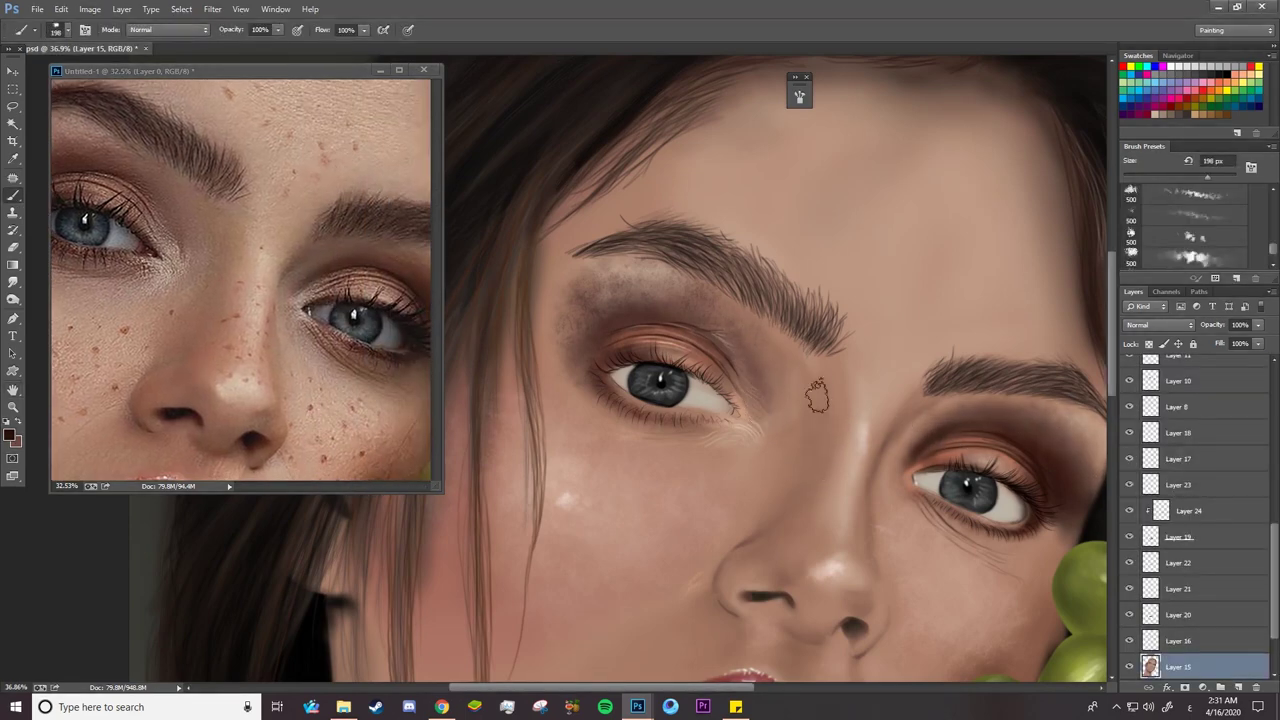
pyautogui.keyDown('alt'); pyautogui.click(580, 366); pyautogui.keyUp('alt')
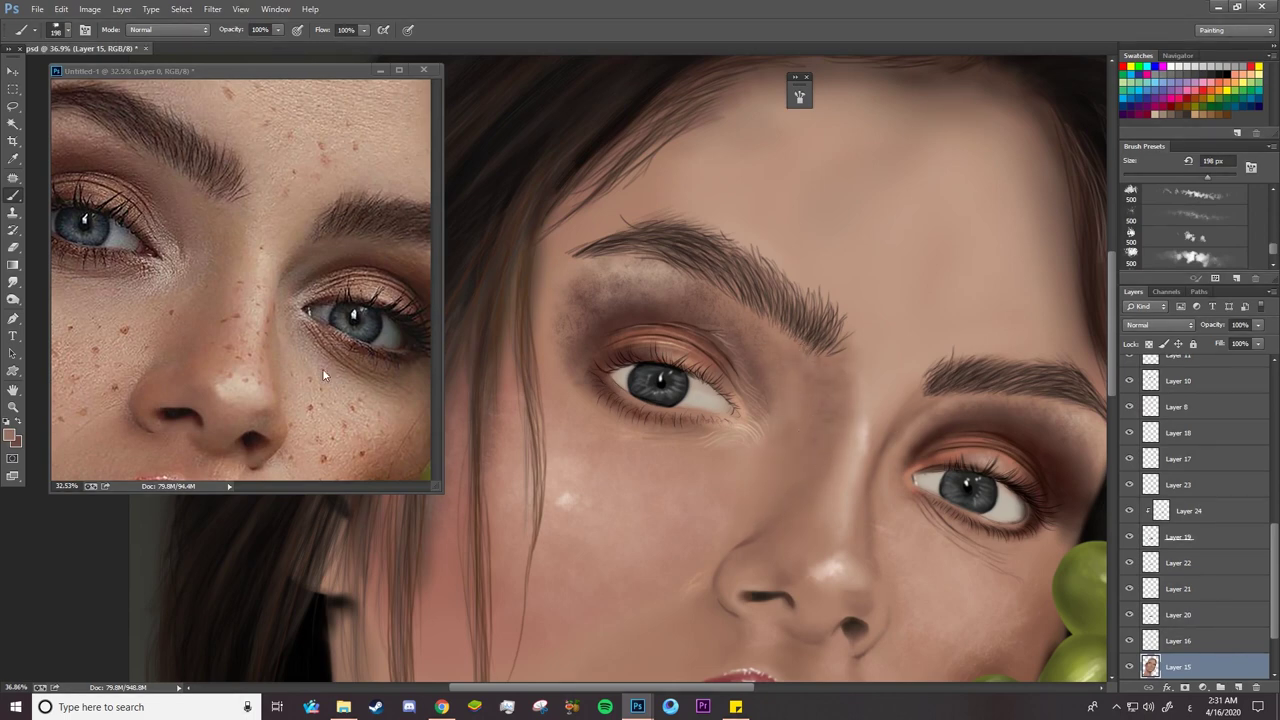
# With the Mixer Brush, a 500 px speckled tip reduced to 139 px, Mix 100% and Flow 61%, blend the stippled eyeshadow below the brow
pyautogui.press('z')
pyautogui.click(630, 316)
pyautogui.moveTo(628, 295); pyautogui.dragTo(659, 300)
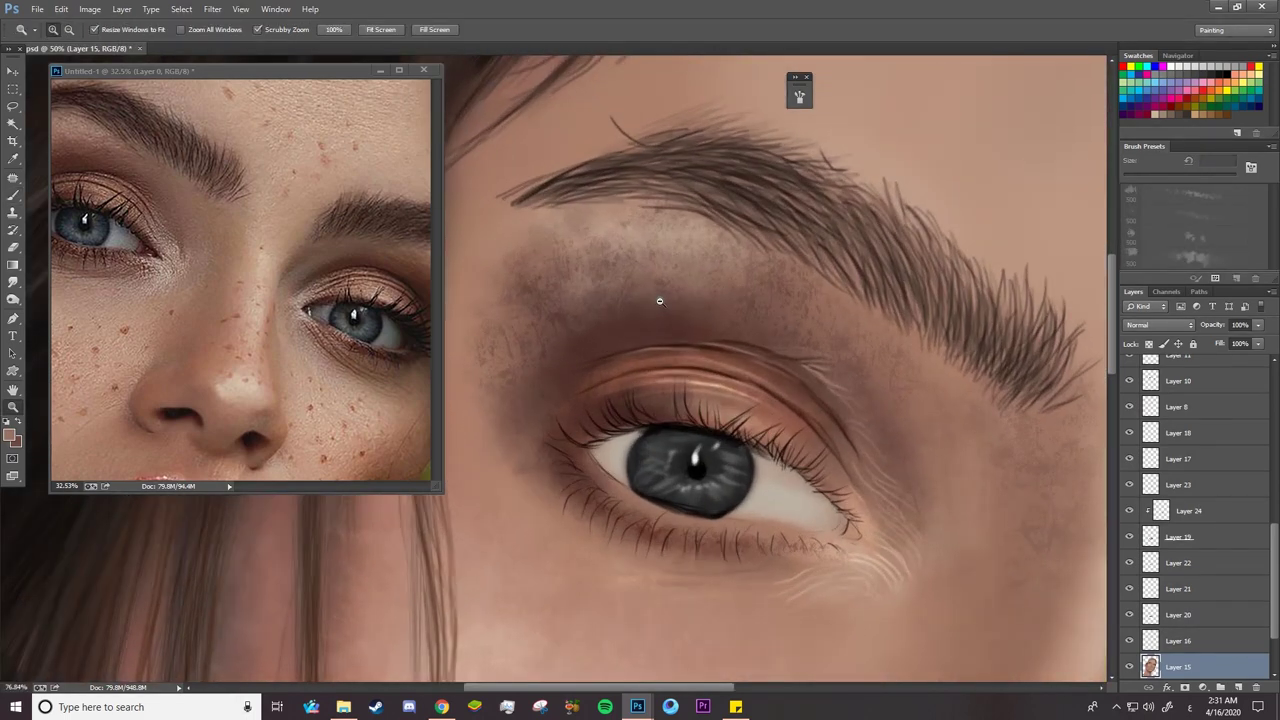
pyautogui.click(14, 198)
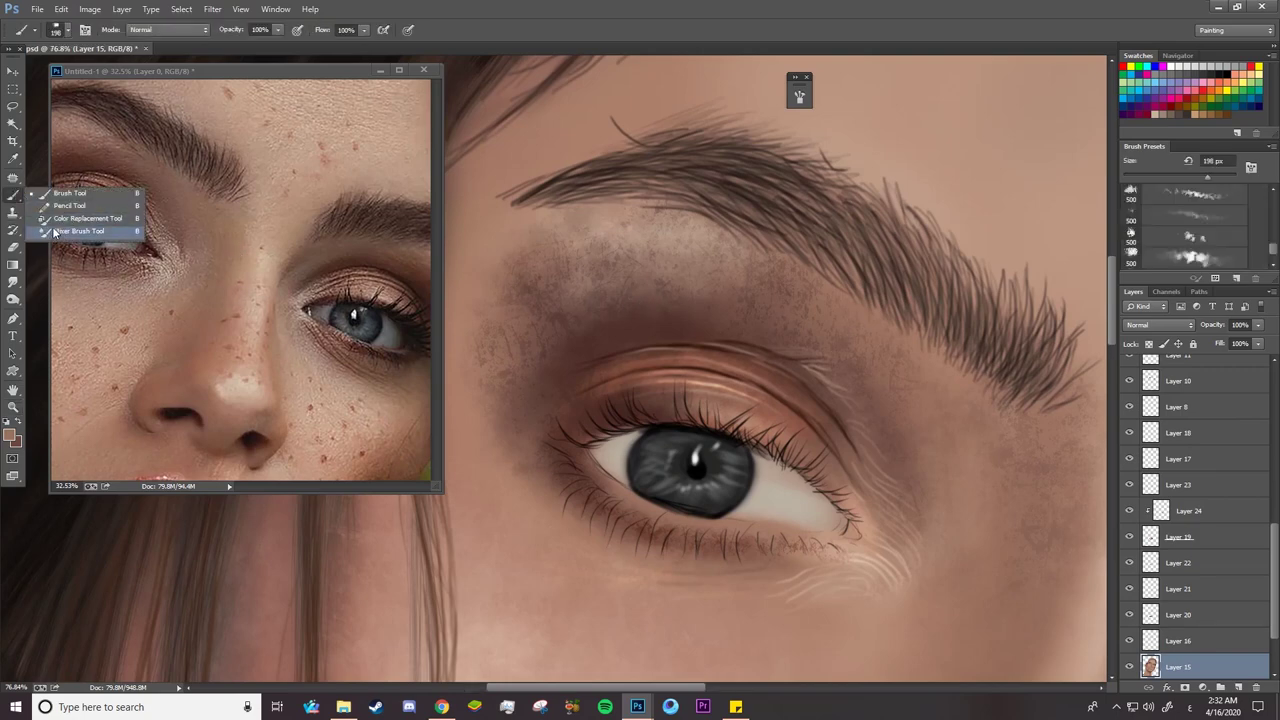
pyautogui.moveTo(55, 232); pyautogui.dragTo(55, 232)
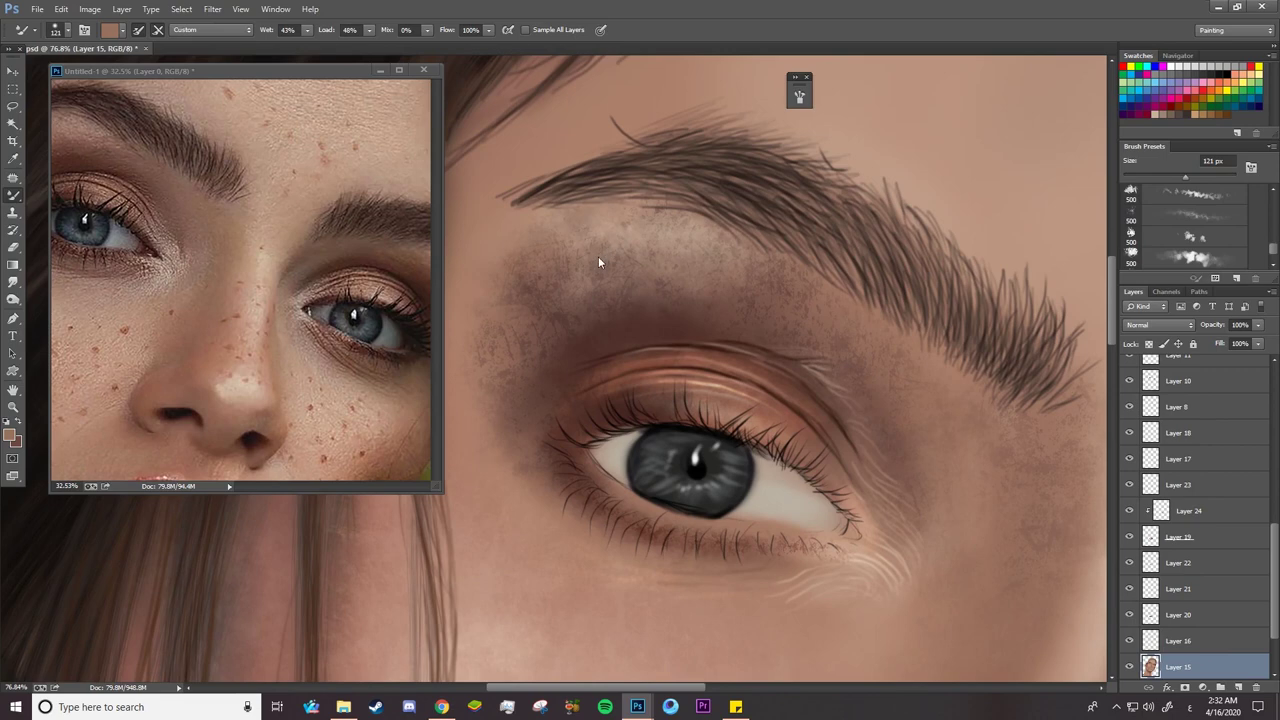
pyautogui.rightClick(599, 258)
pyautogui.click(710, 450)
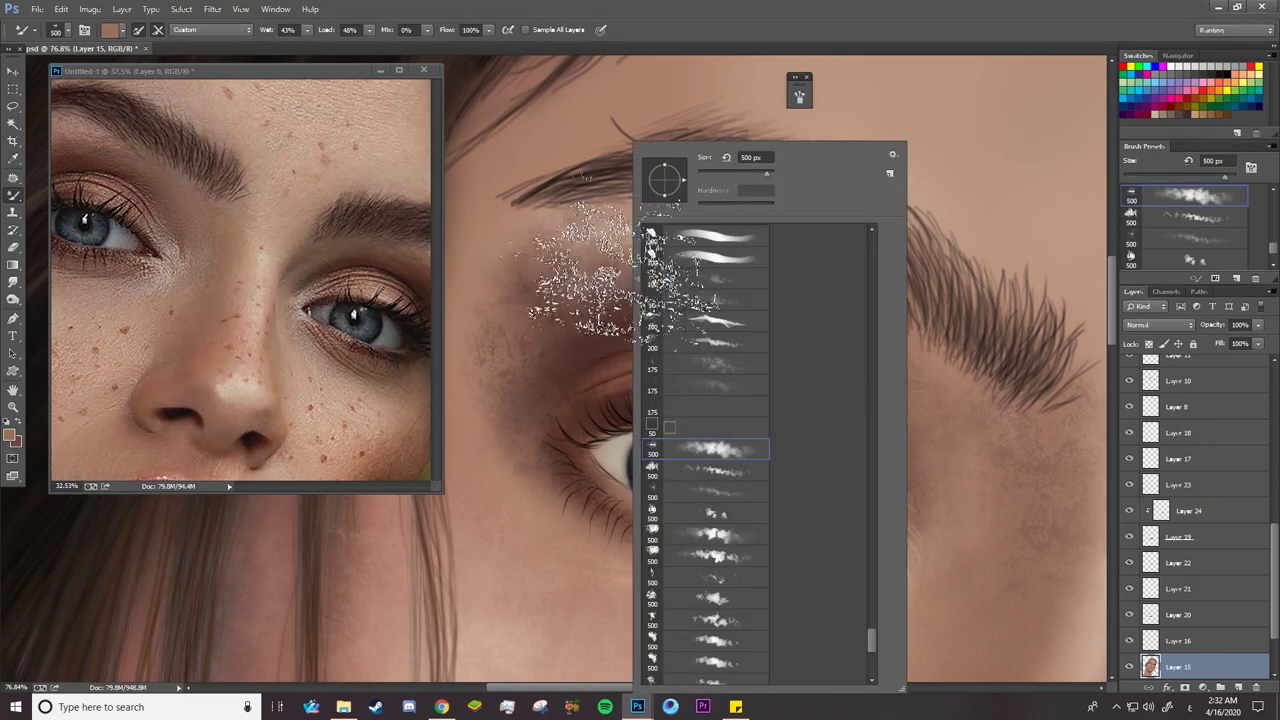
pyautogui.moveTo(767, 173); pyautogui.dragTo(743, 173)
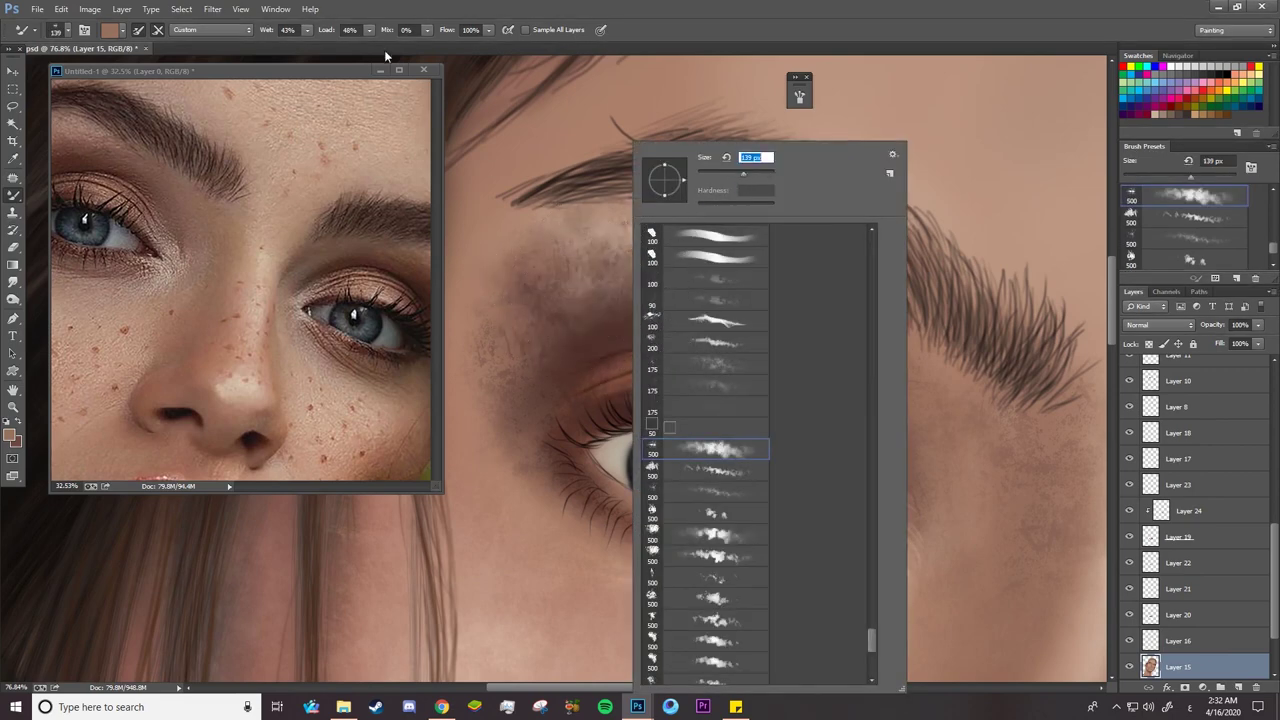
pyautogui.moveTo(383, 33)
pyautogui.mouseDown()
pyautogui.moveTo(450, 35)
pyautogui.moveTo(424, 35)
pyautogui.mouseUp()
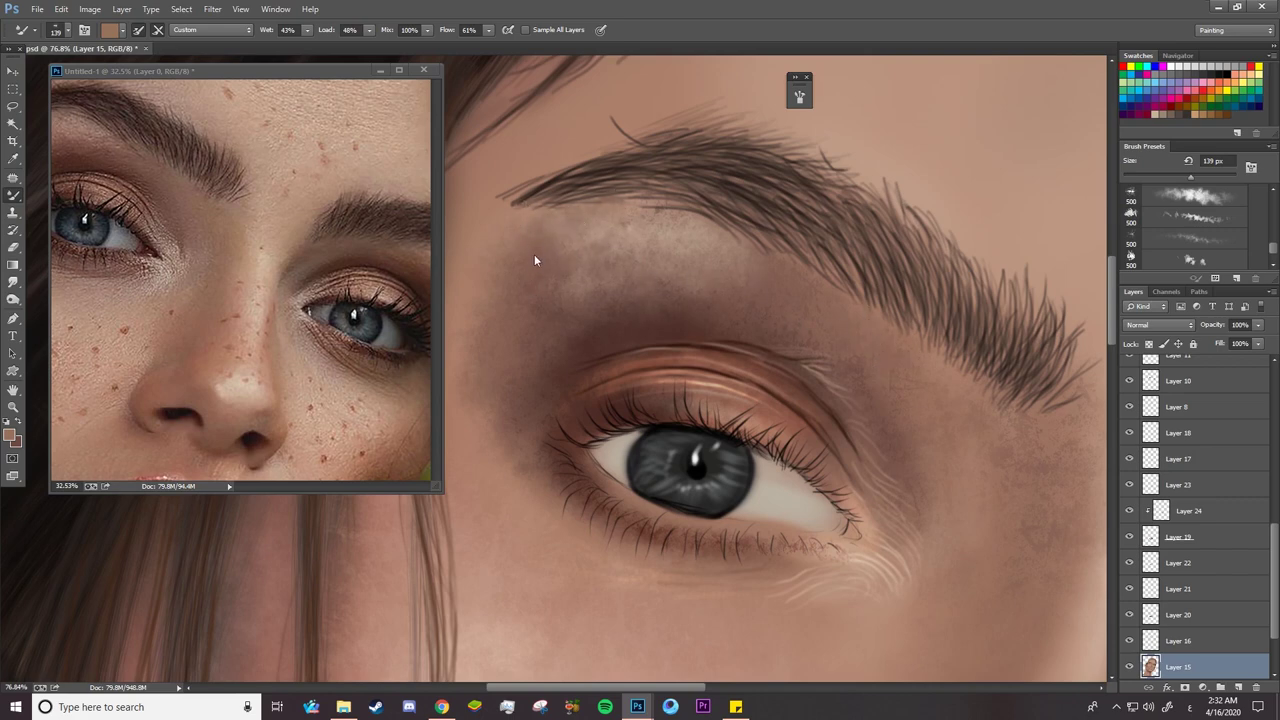
# Change the Mixer Brush tip to the soft round preset at 139 px with 0% hardness
pyautogui.press('z')
pyautogui.moveTo(826, 378)
pyautogui.mouseDown()
pyautogui.moveTo(617, 309)
pyautogui.moveTo(621, 322)
pyautogui.mouseUp()
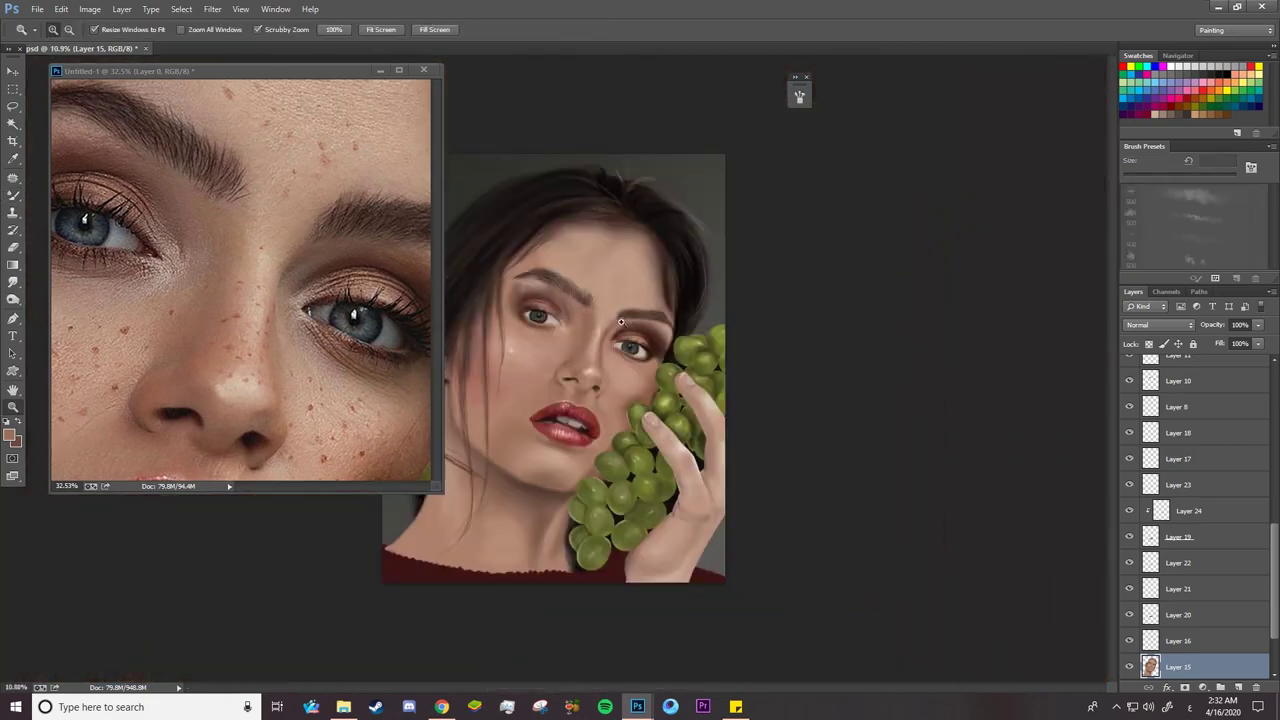
pyautogui.moveTo(509, 300); pyautogui.dragTo(565, 313)
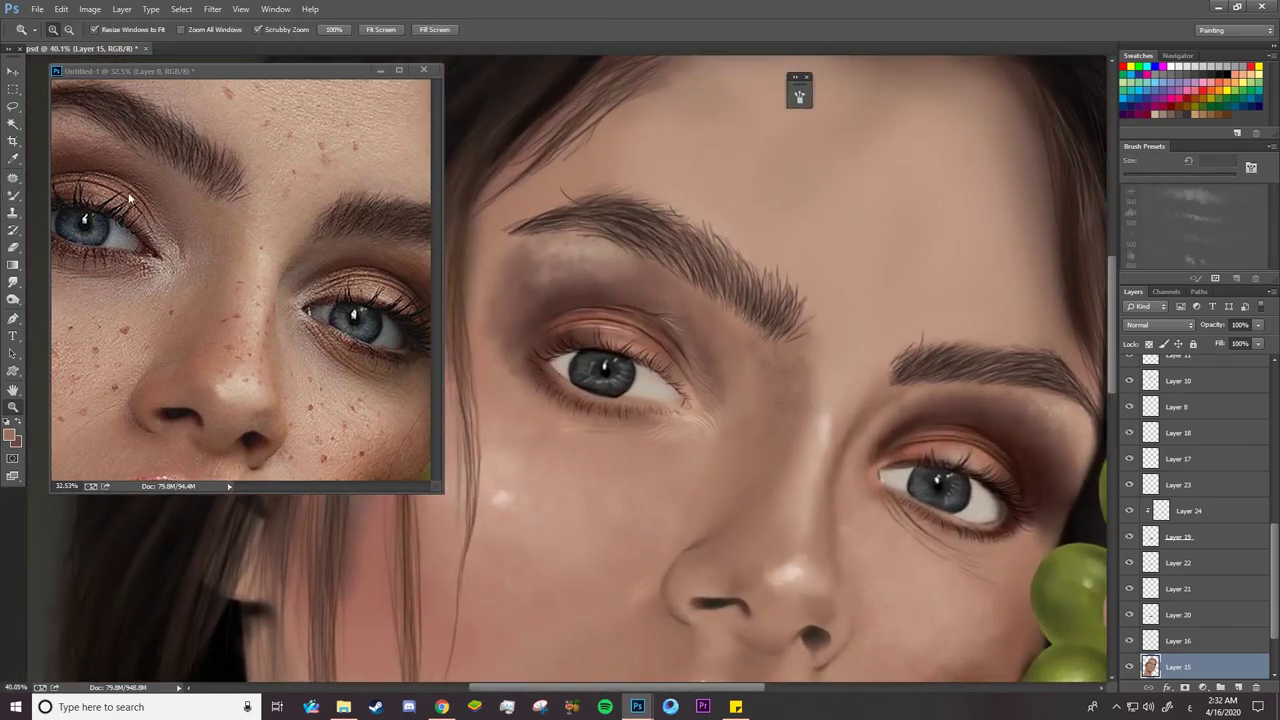
pyautogui.moveTo(549, 268); pyautogui.dragTo(573, 268)
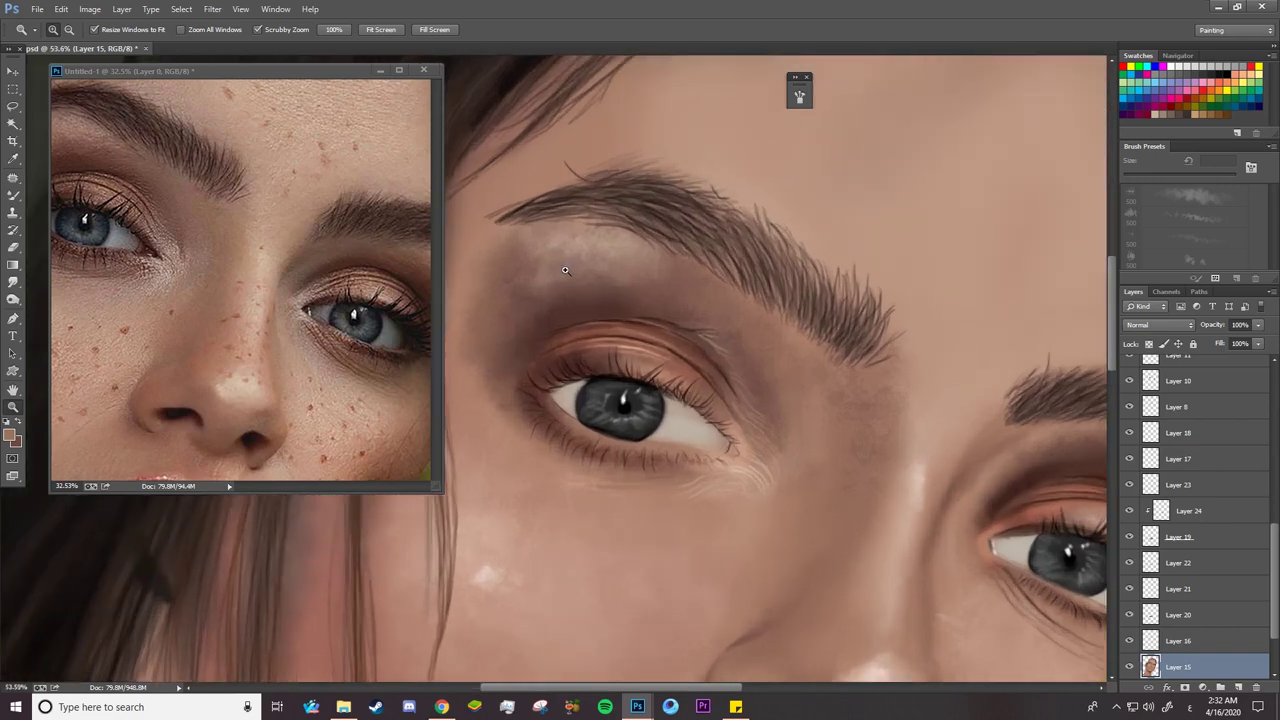
pyautogui.press('b')
pyautogui.rightClick(548, 272)
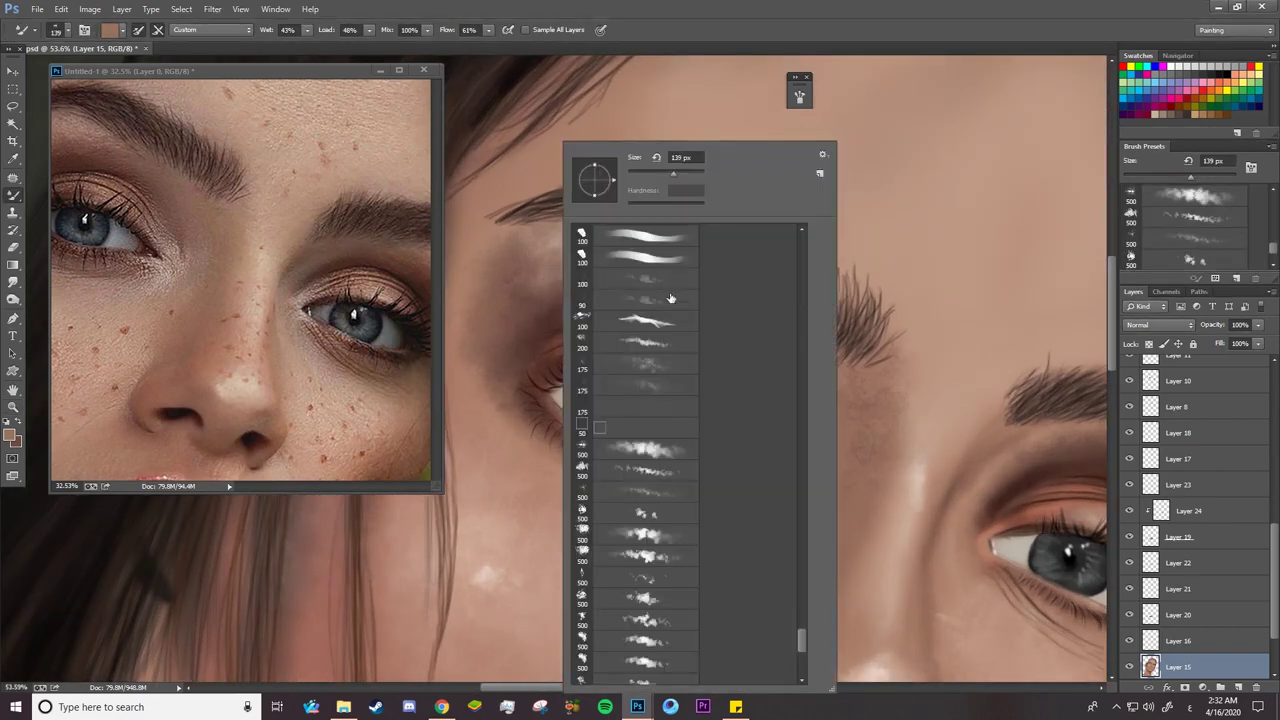
pyautogui.click(672, 457)
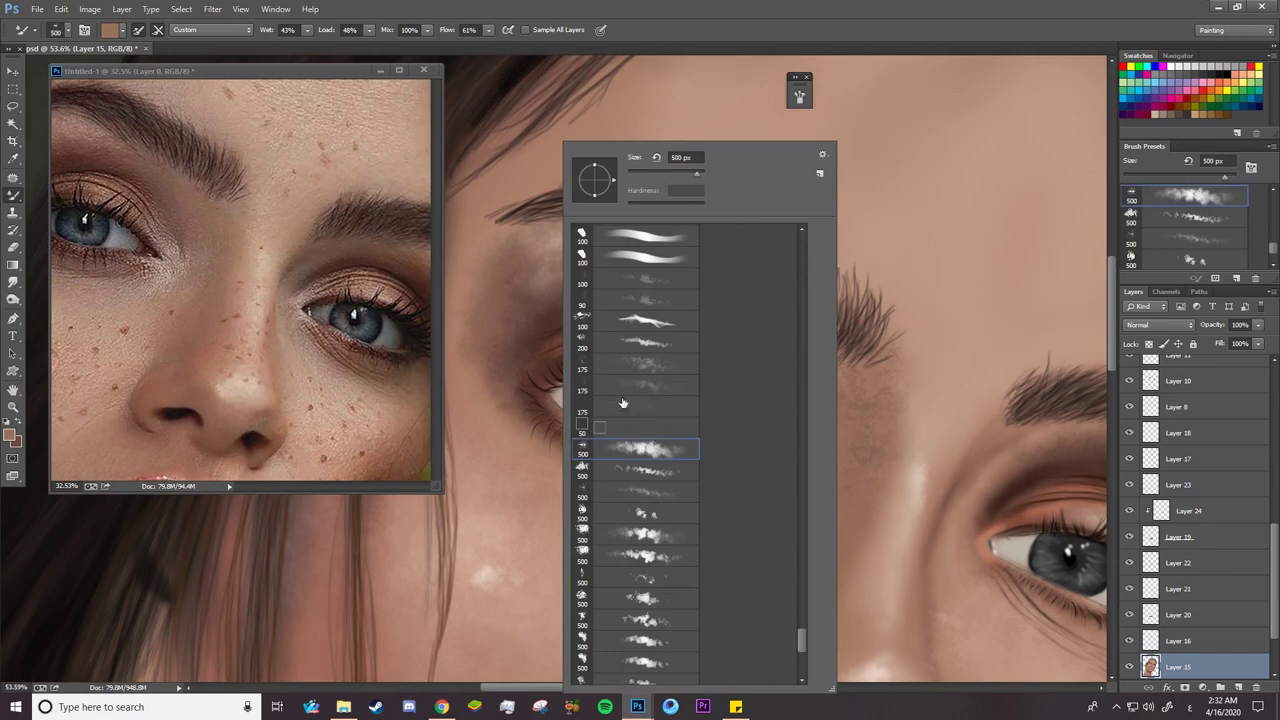
pyautogui.scroll(15, 802, 238)
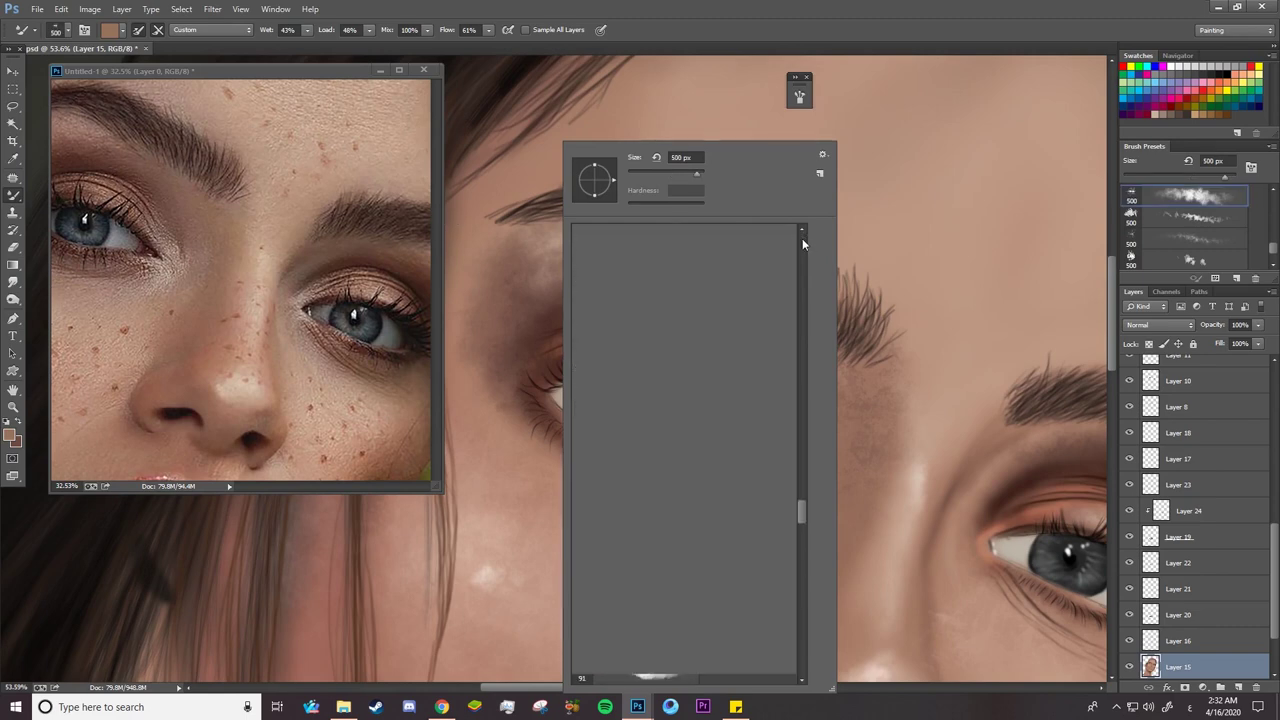
pyautogui.scroll(5, 800, 236)
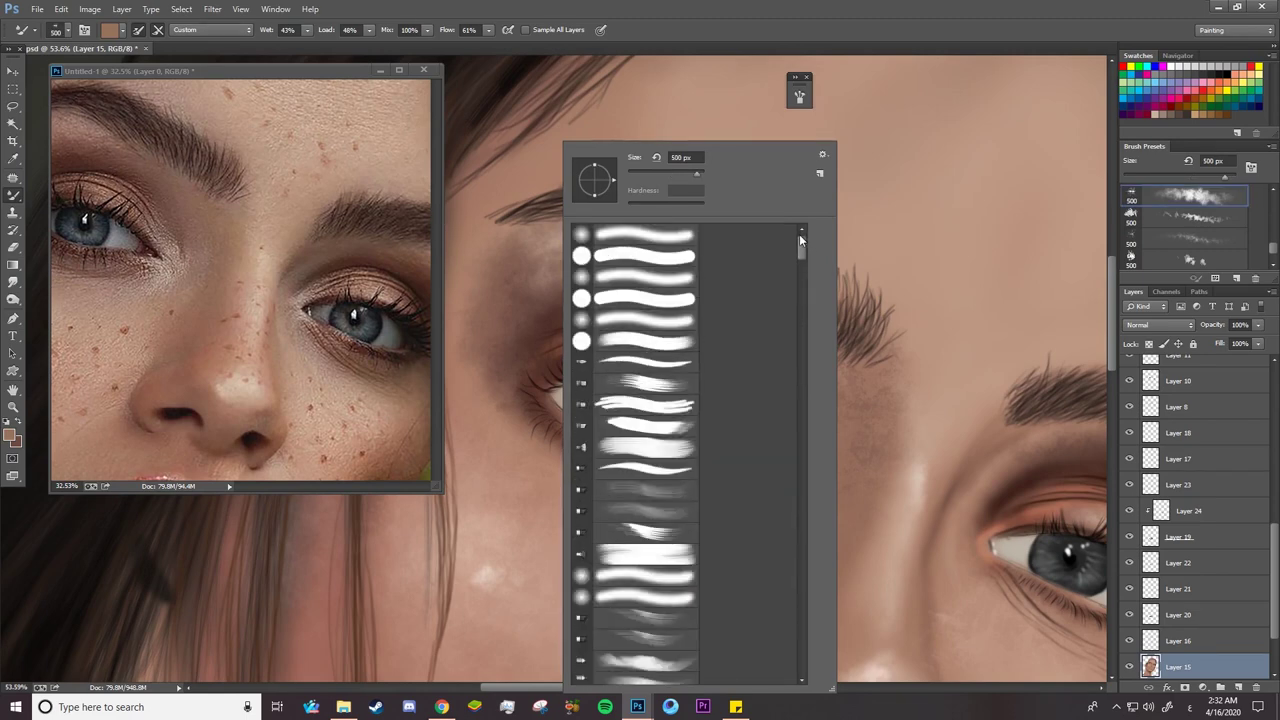
pyautogui.click(660, 236)
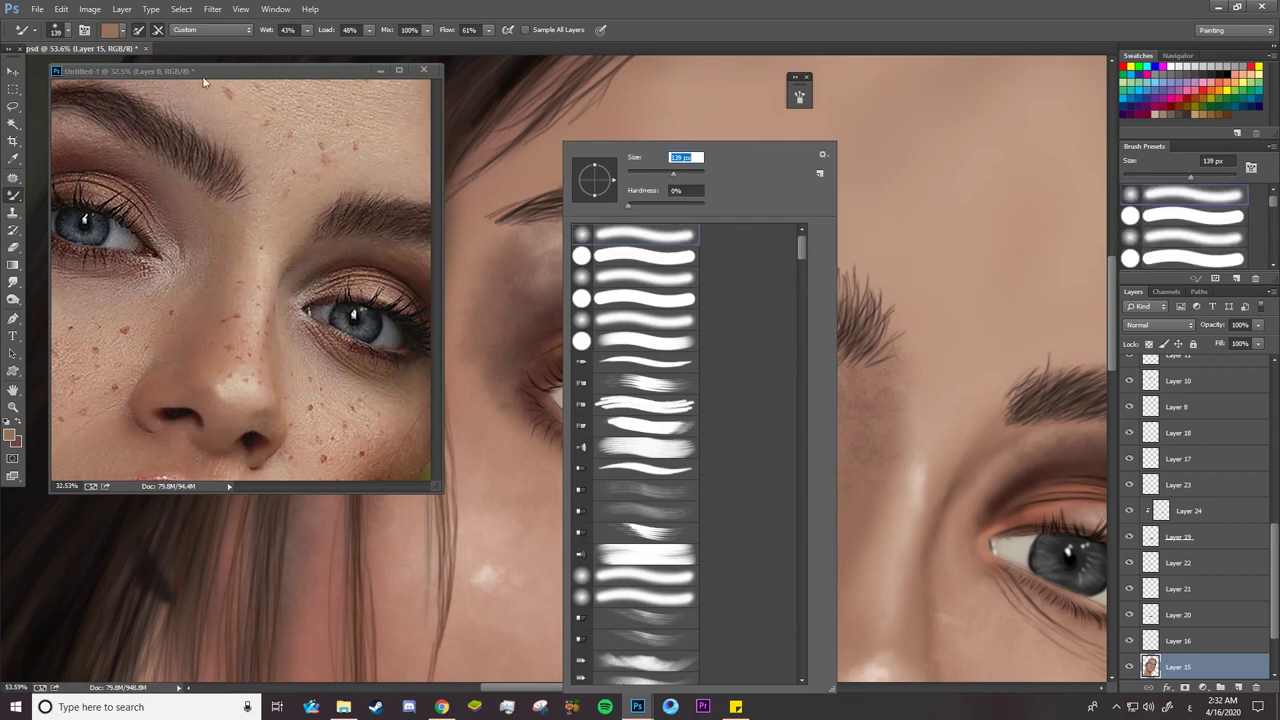
# Enable Transfer for the soft round brush in the brush settings
pyautogui.click(85, 29)
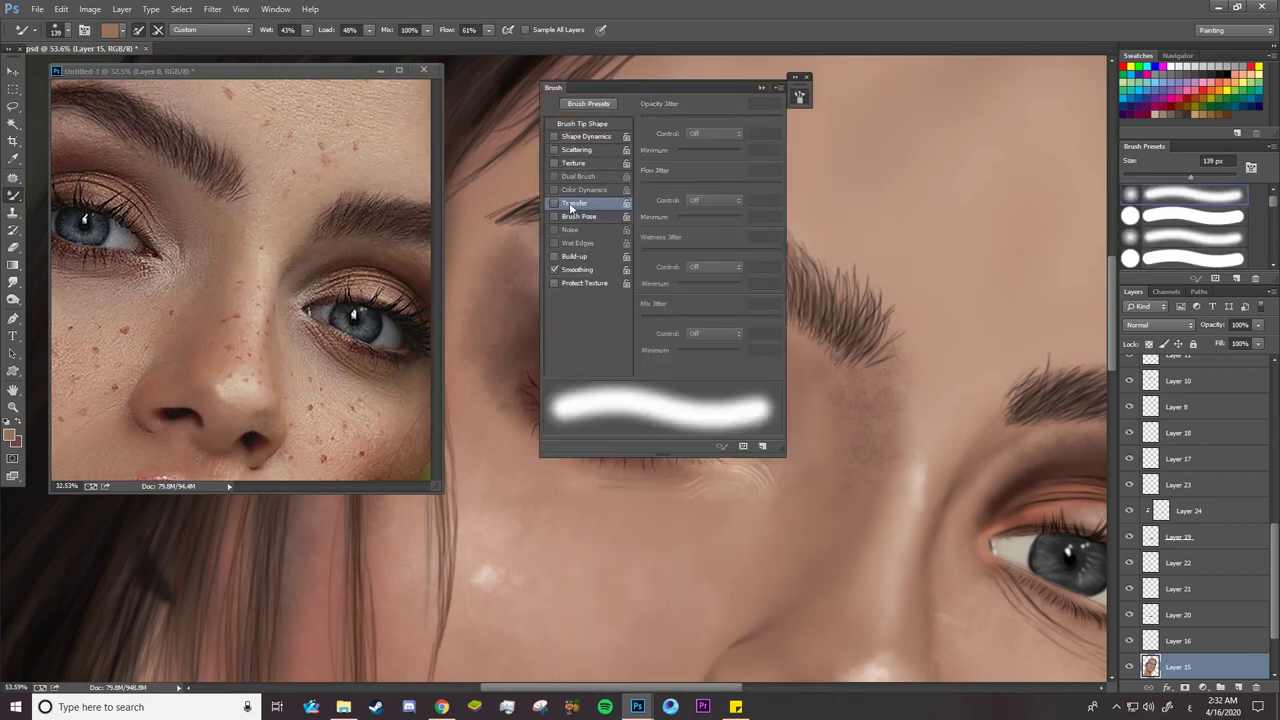
pyautogui.click(572, 207)
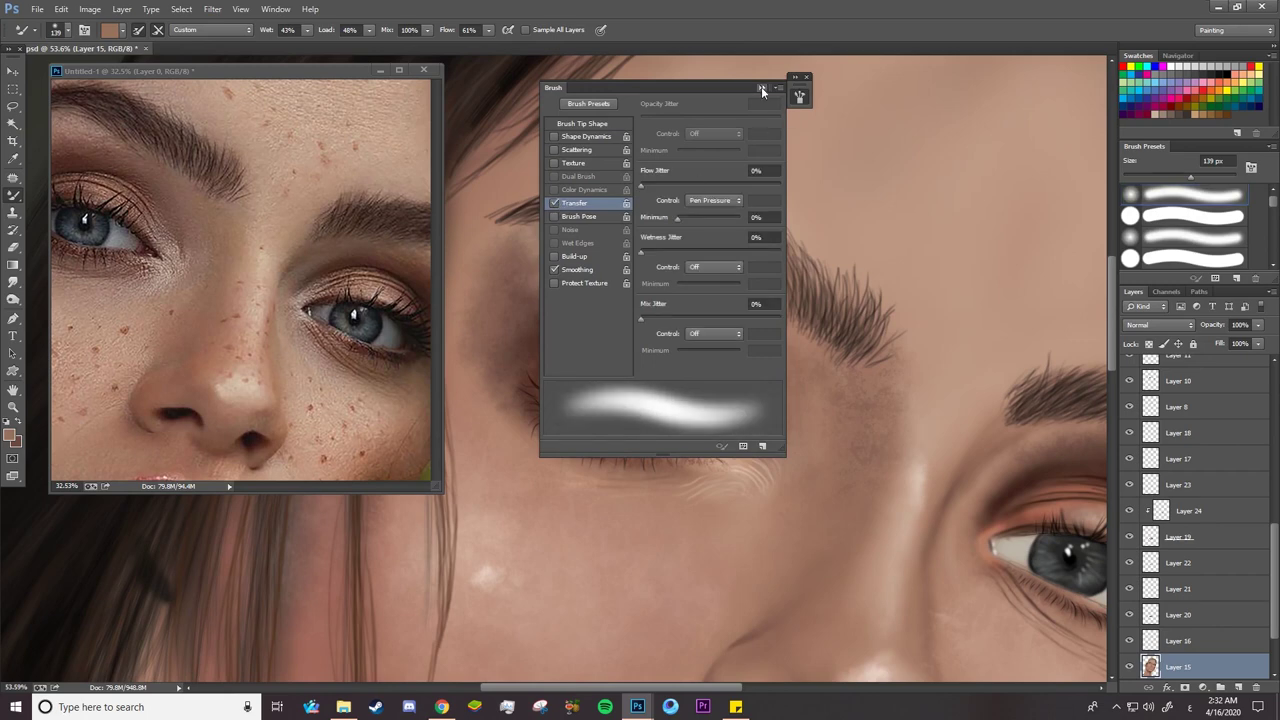
pyautogui.click(761, 88)
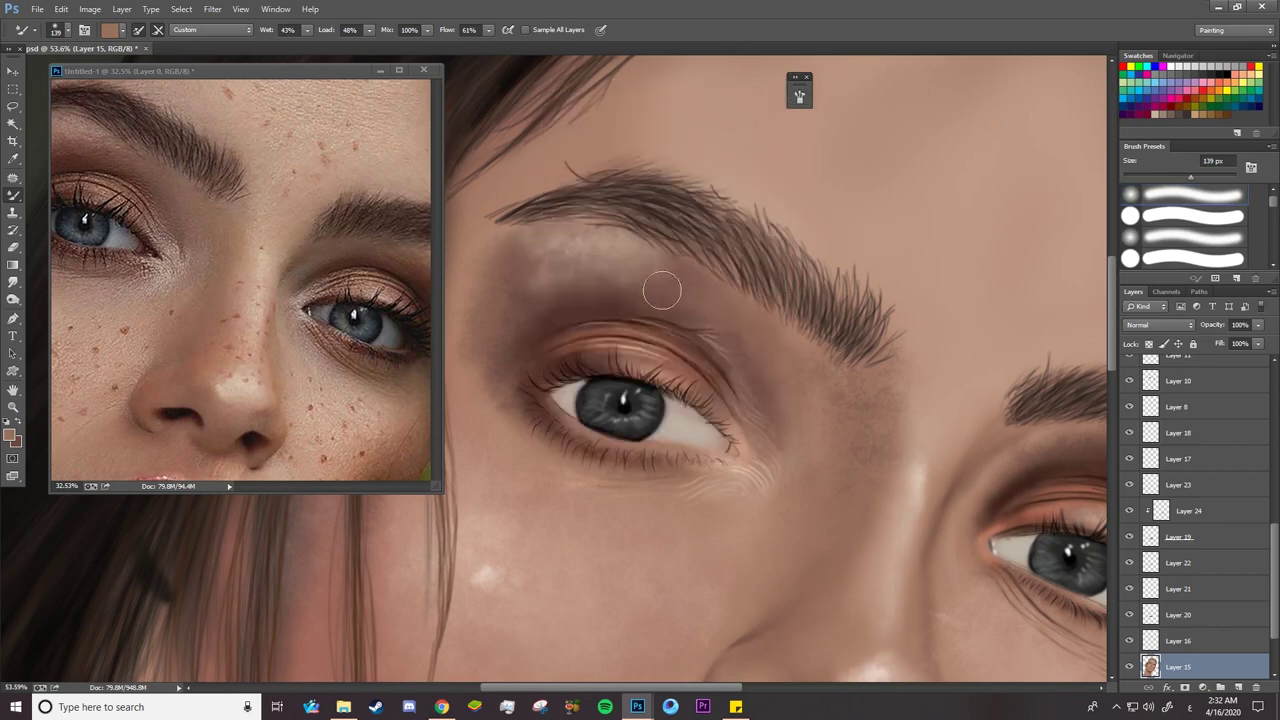
# Sample tones near the brow bone, set the Mixer Brush flow to 100%, and blend the highlight into the surrounding eyeshadow
pyautogui.keyDown('alt'); pyautogui.click(588, 243); pyautogui.keyUp('alt')
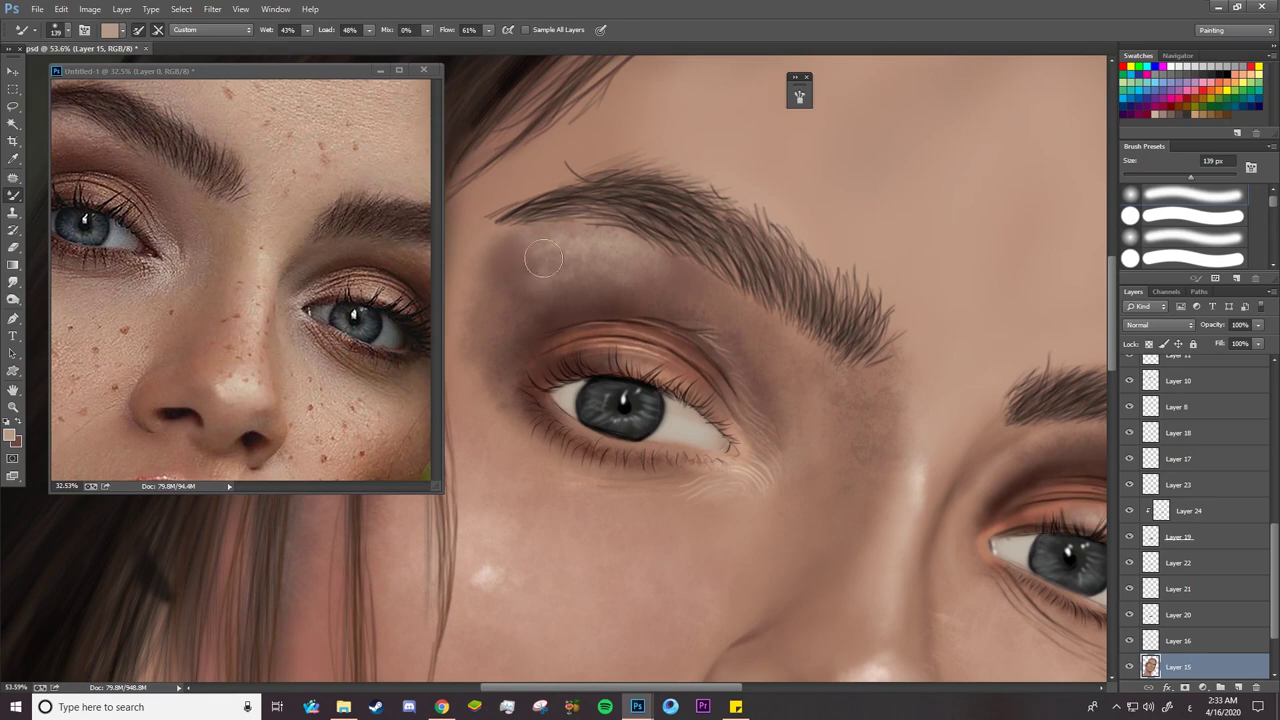
pyautogui.click(358, 482)
pyautogui.moveTo(358, 484); pyautogui.dragTo(342, 484)
pyautogui.click(556, 236)
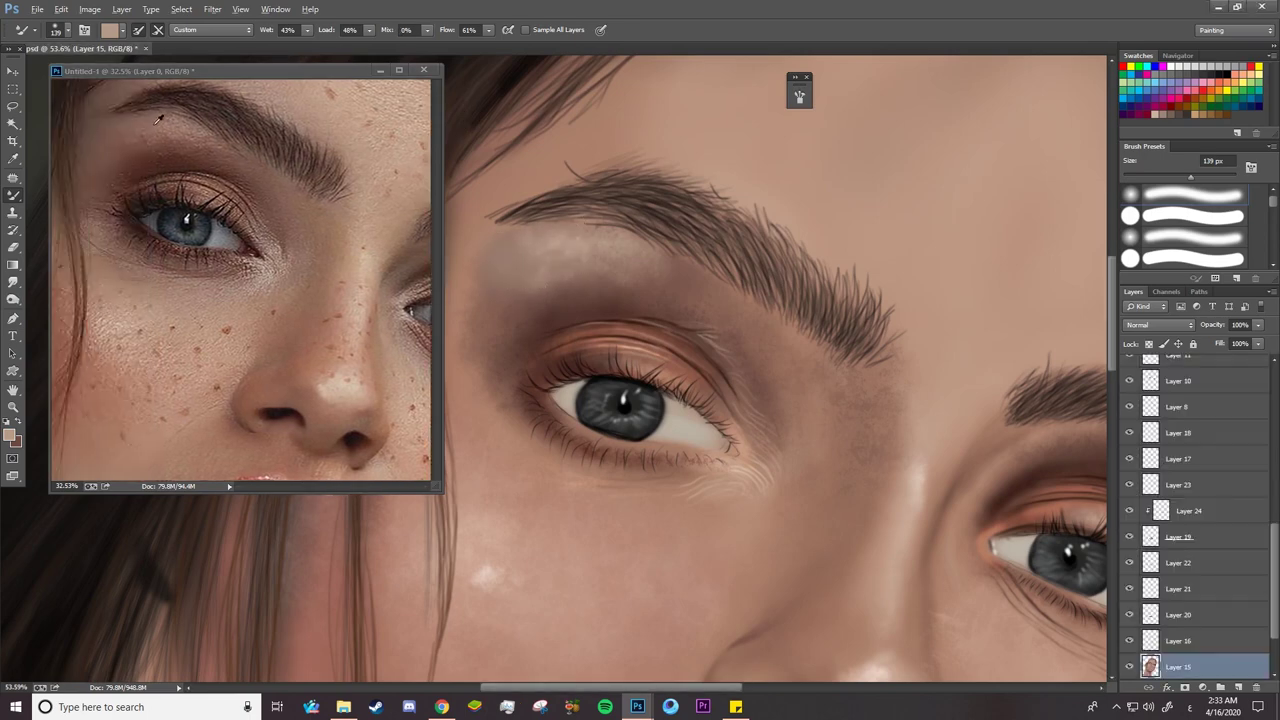
pyautogui.keyDown('alt'); pyautogui.click(556, 236); pyautogui.keyUp('alt')
pyautogui.moveTo(566, 259); pyautogui.dragTo(703, 286)
pyautogui.moveTo(447, 30); pyautogui.dragTo(488, 30)
pyautogui.moveTo(696, 292); pyautogui.dragTo(562, 276)
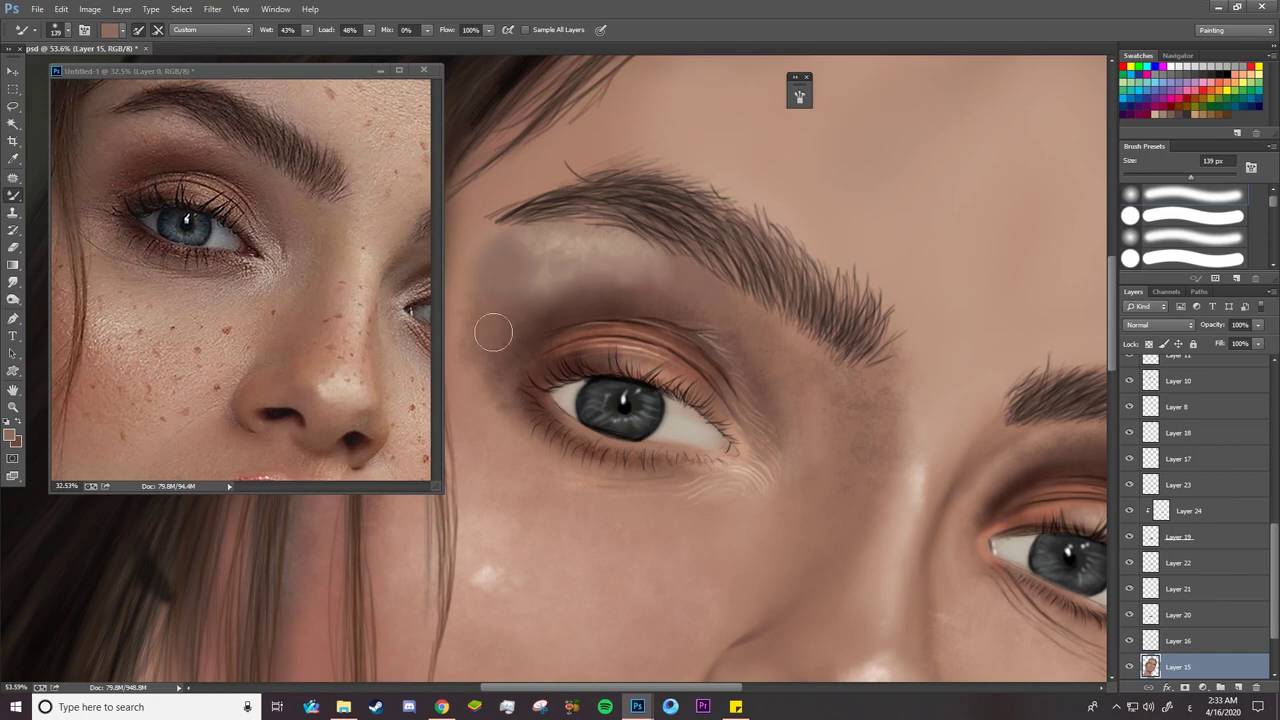
# Hide and restore the layers around the face to find the one holding the brow-bone highlight, and select Layer 17
pyautogui.click(1128, 641)
pyautogui.click(1128, 641)
pyautogui.hotkey('shift', 'b')
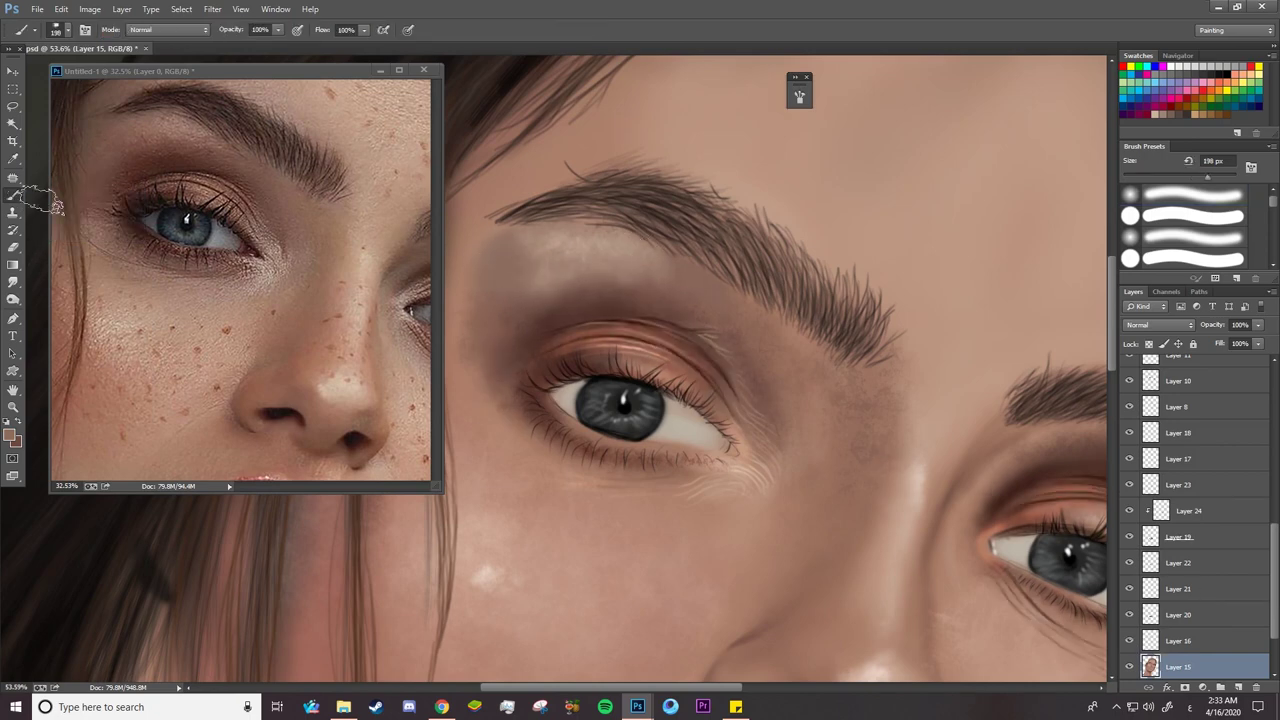
pyautogui.keyDown('alt'); pyautogui.click(553, 243); pyautogui.keyUp('alt')
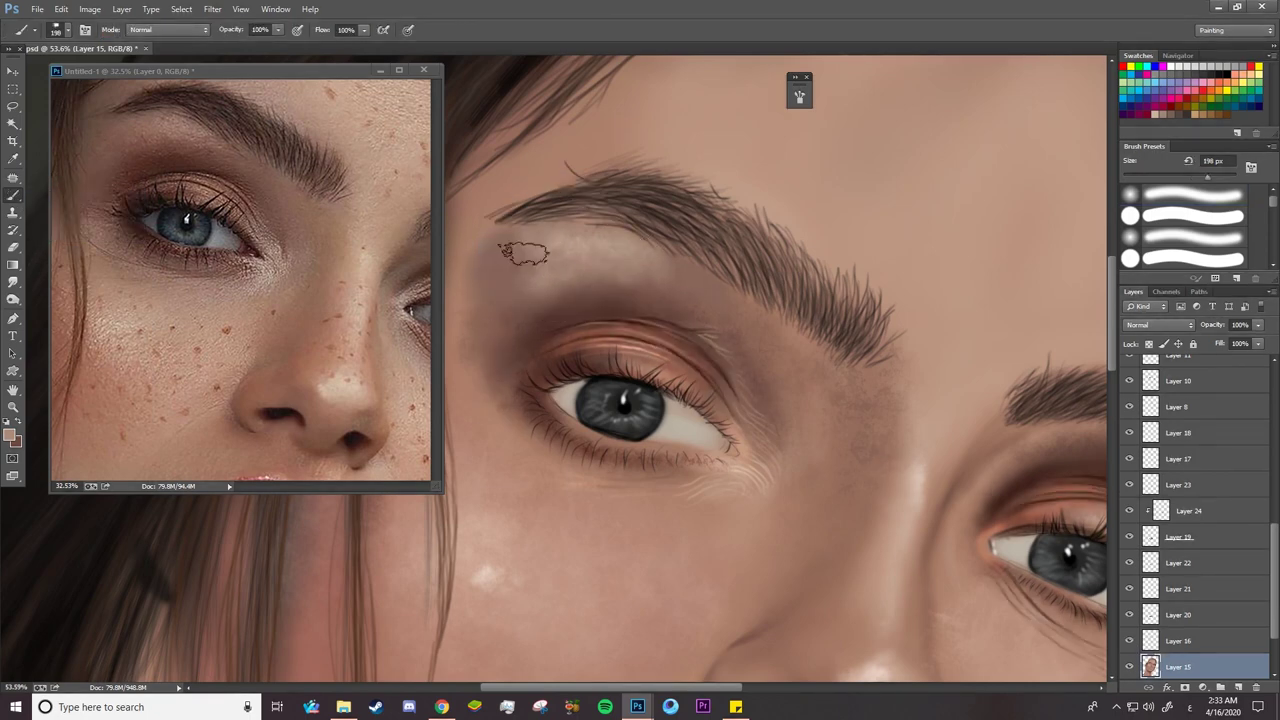
pyautogui.click(1129, 640)
pyautogui.click(1126, 616)
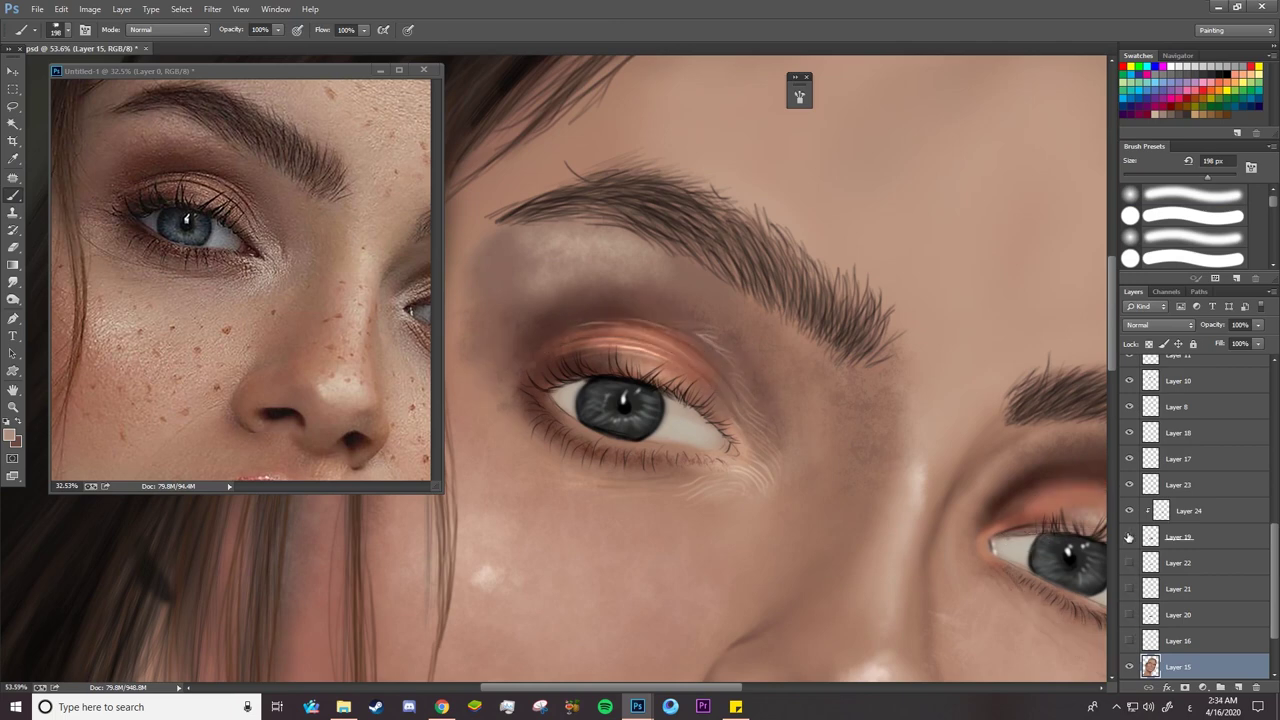
pyautogui.moveTo(1129, 615); pyautogui.dragTo(1129, 642)
pyautogui.click(1130, 667)
pyautogui.click(1130, 667)
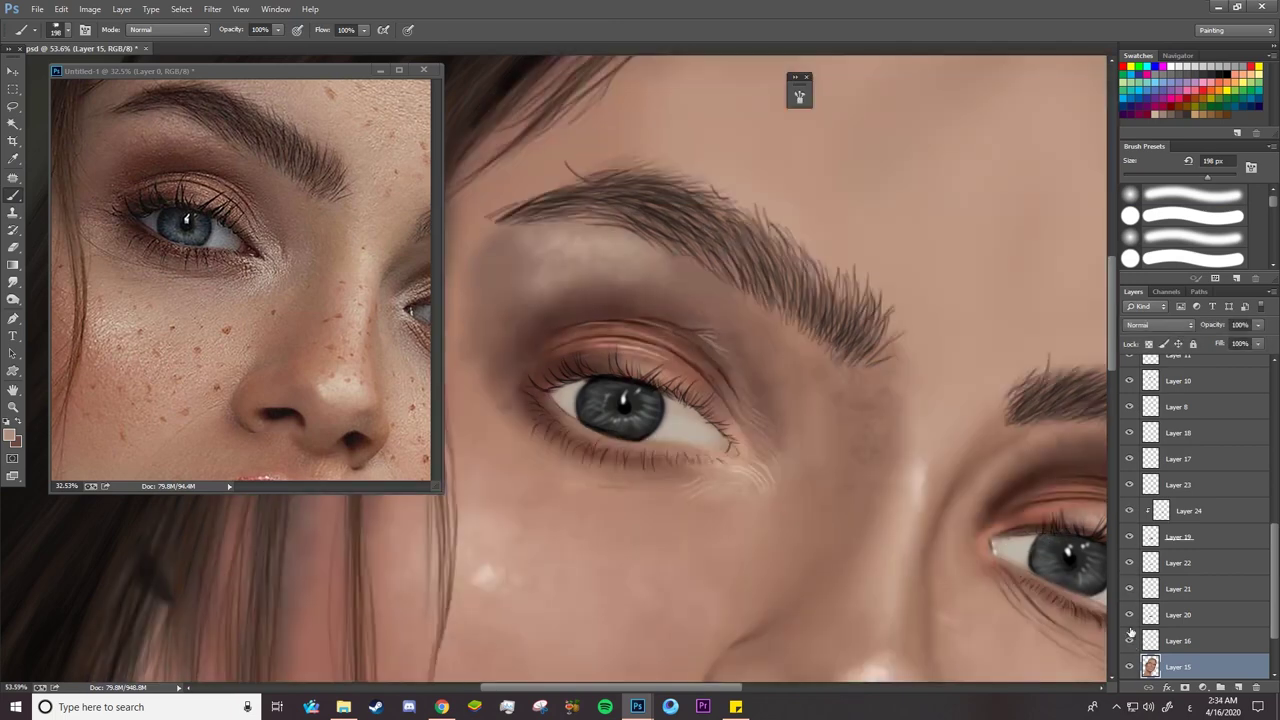
pyautogui.moveTo(1130, 486); pyautogui.dragTo(1131, 667)
pyautogui.press('v')
pyautogui.click(645, 267)
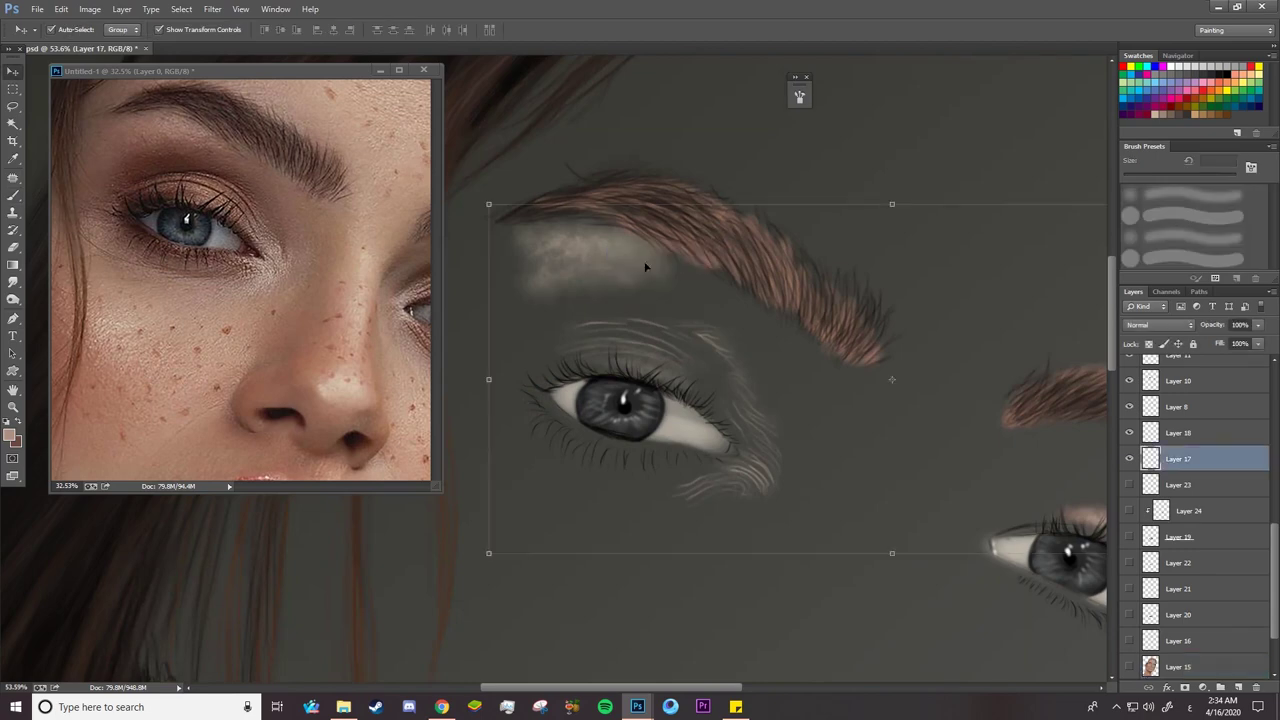
pyautogui.moveTo(1132, 494); pyautogui.dragTo(1130, 667)
# Move Layer 17 directly above Layer 15 and merge the two layers
pyautogui.moveTo(1195, 460); pyautogui.dragTo(1197, 651)
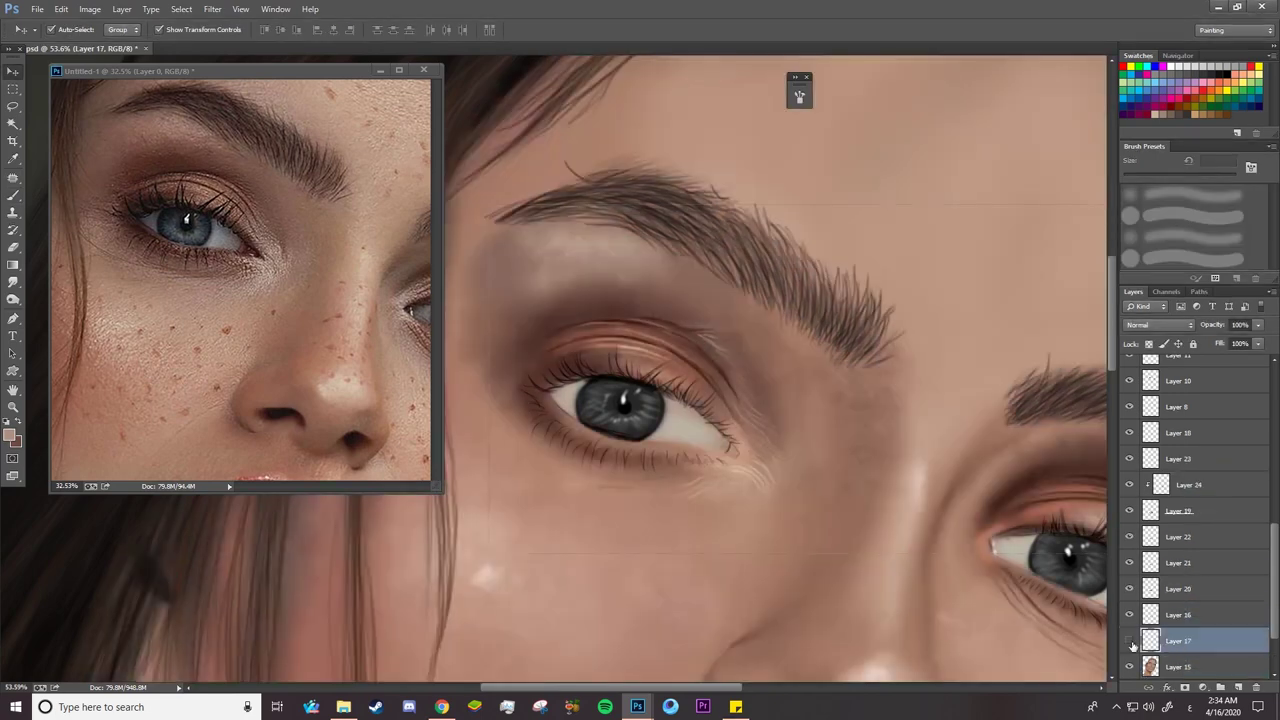
pyautogui.keyDown('ctrl'); pyautogui.click(1216, 660); pyautogui.keyUp('ctrl')
pyautogui.rightClick(1221, 657)
pyautogui.click(1195, 452)
# Stipple dark eyeshadow over the brow-bone highlight and outer lid, reducing the texture brush to 160 px, and set its mode to Darken
pyautogui.click(13, 195)
pyautogui.click(551, 304)
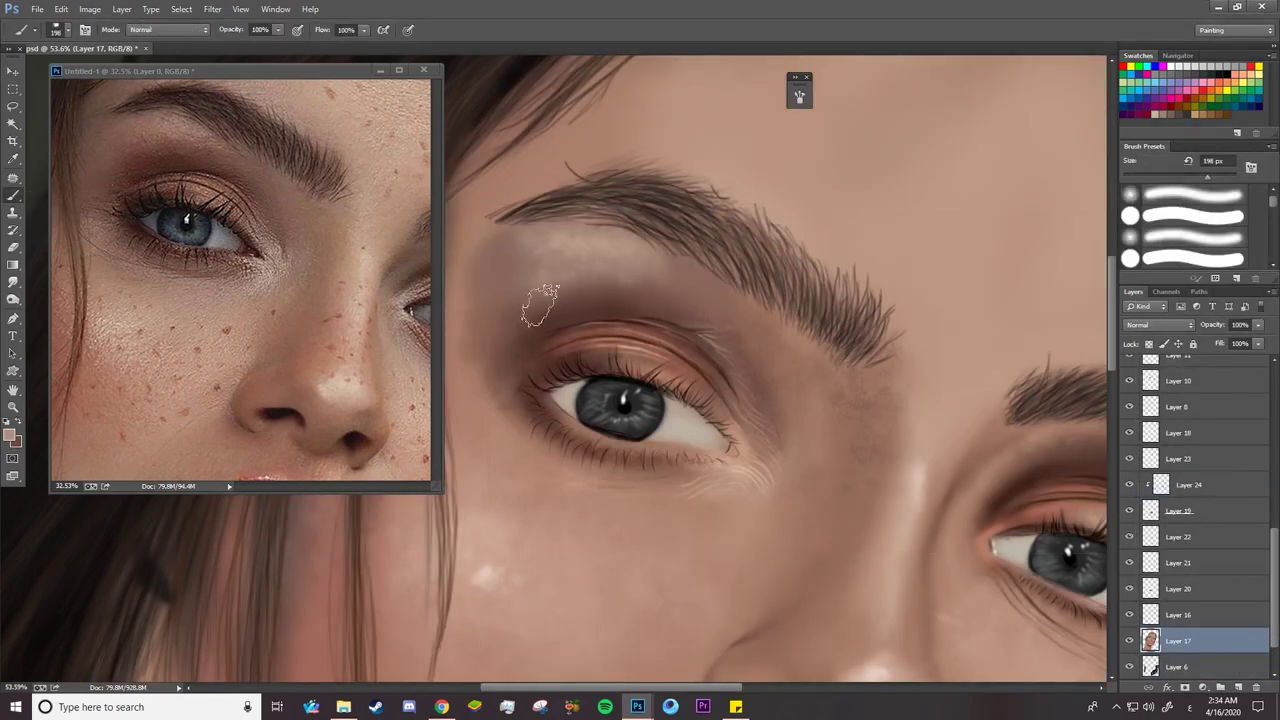
pyautogui.moveTo(550, 228)
pyautogui.mouseDown()
pyautogui.moveTo(506, 246)
pyautogui.moveTo(550, 265)
pyautogui.moveTo(496, 298)
pyautogui.moveTo(570, 357)
pyautogui.moveTo(593, 262)
pyautogui.moveTo(594, 276)
pyautogui.moveTo(684, 300)
pyautogui.moveTo(640, 262)
pyautogui.moveTo(721, 341)
pyautogui.moveTo(780, 452)
pyautogui.moveTo(529, 316)
pyautogui.moveTo(552, 285)
pyautogui.moveTo(581, 305)
pyautogui.moveTo(600, 292)
pyautogui.moveTo(568, 338)
pyautogui.moveTo(524, 338)
pyautogui.mouseUp()
pyautogui.keyDown('alt'); pyautogui.click(605, 247); pyautogui.keyUp('alt')
pyautogui.keyDown('alt'); pyautogui.click(553, 337); pyautogui.keyUp('alt')
pyautogui.rightClick(582, 308)
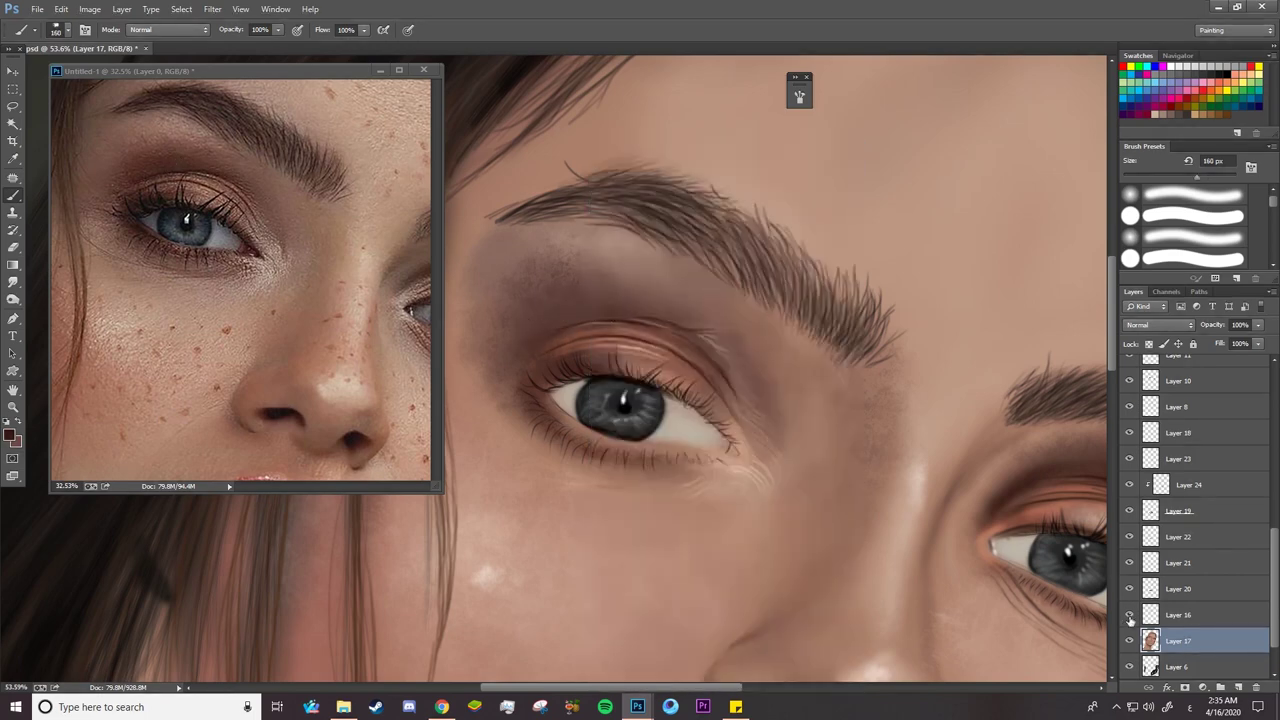
pyautogui.click(1130, 615)
pyautogui.click(1130, 615)
pyautogui.click(167, 30)
pyautogui.click(145, 95)
# Darken the eyeshadow along the eyelid crease with the Burn tool, using a speckled 121 px tip, Midtones range and 62% exposure
pyautogui.rightClick(13, 299)
pyautogui.click(58, 312)
pyautogui.rightClick(585, 305)
pyautogui.moveTo(833, 277); pyautogui.dragTo(855, 647)
pyautogui.click(680, 448)
pyautogui.click(704, 174)
pyautogui.click(540, 328)
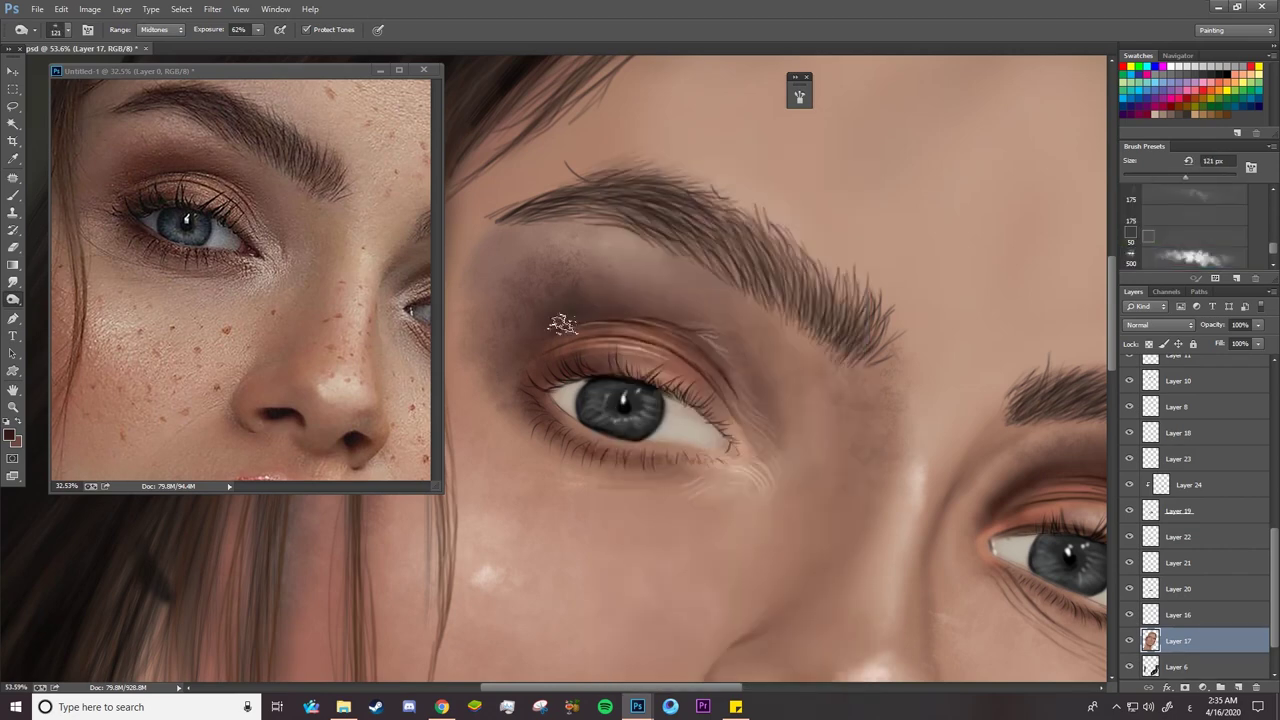
pyautogui.click(150, 64)
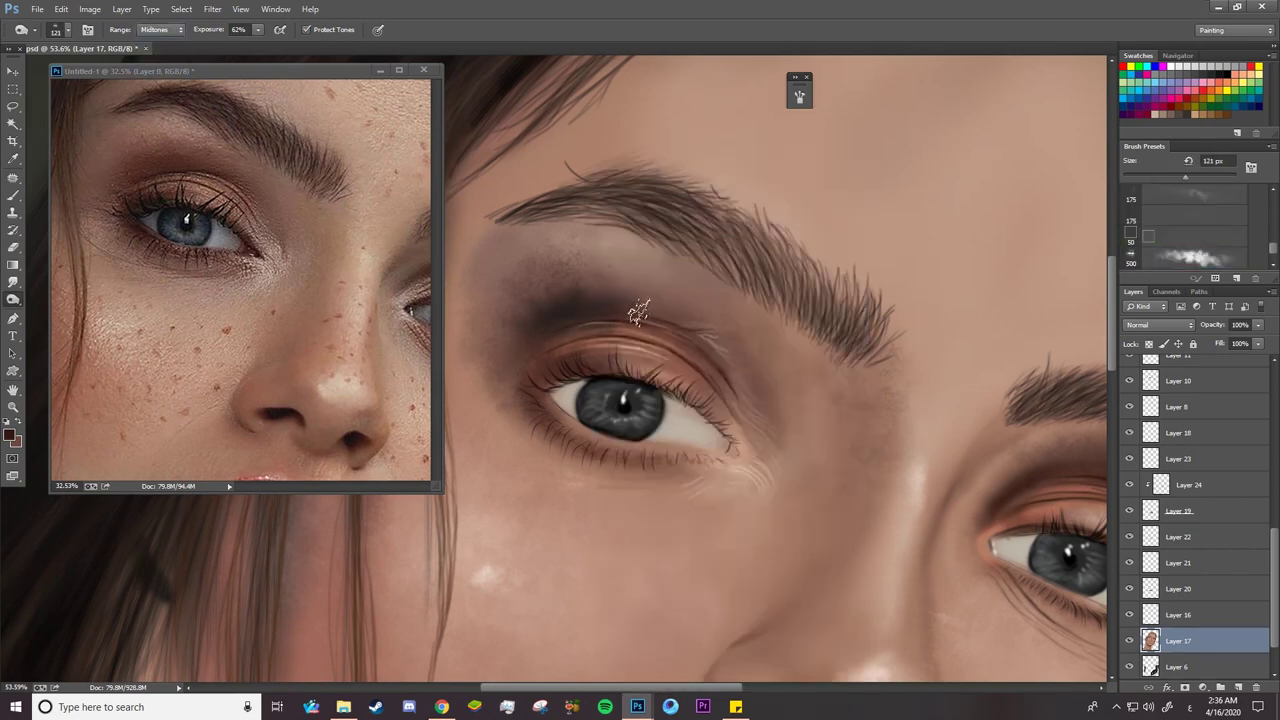
# Pick a lighter brown foreground color and set the Brush tool to a soft round 57 px tip for the eyelid crease
pyautogui.press('b')
pyautogui.click(11, 432)
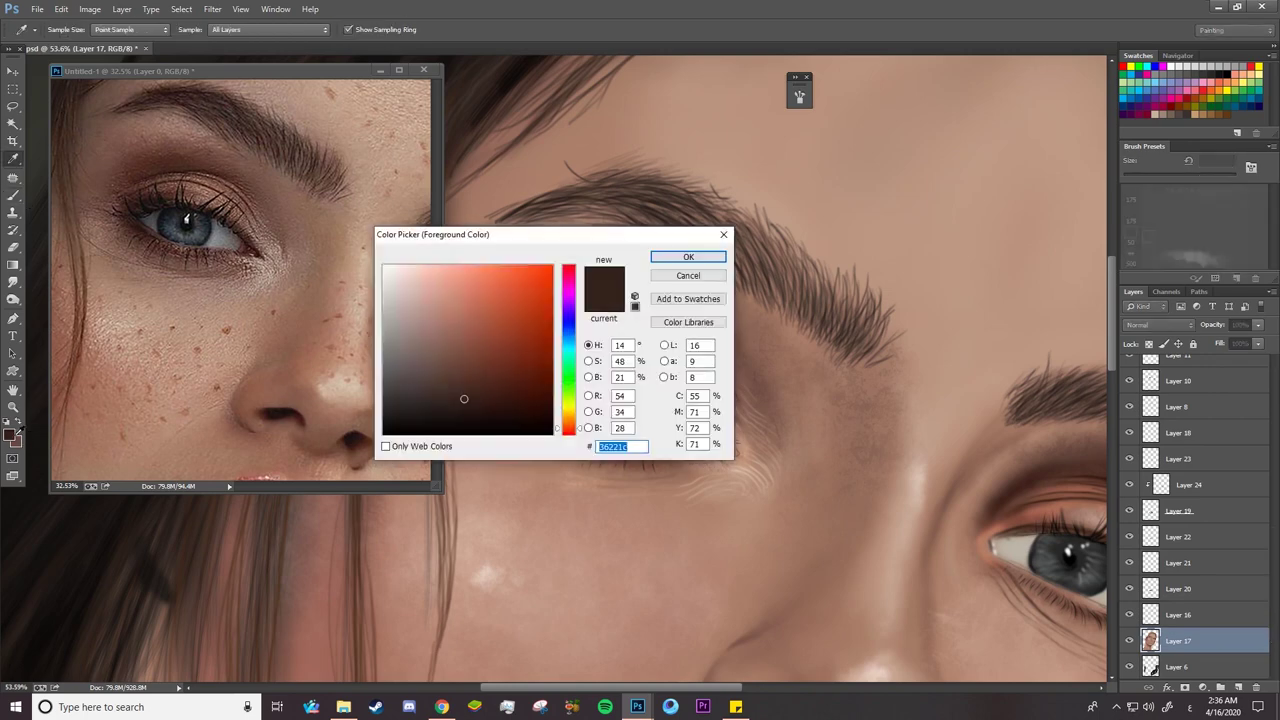
pyautogui.click(469, 372)
pyautogui.click(686, 251)
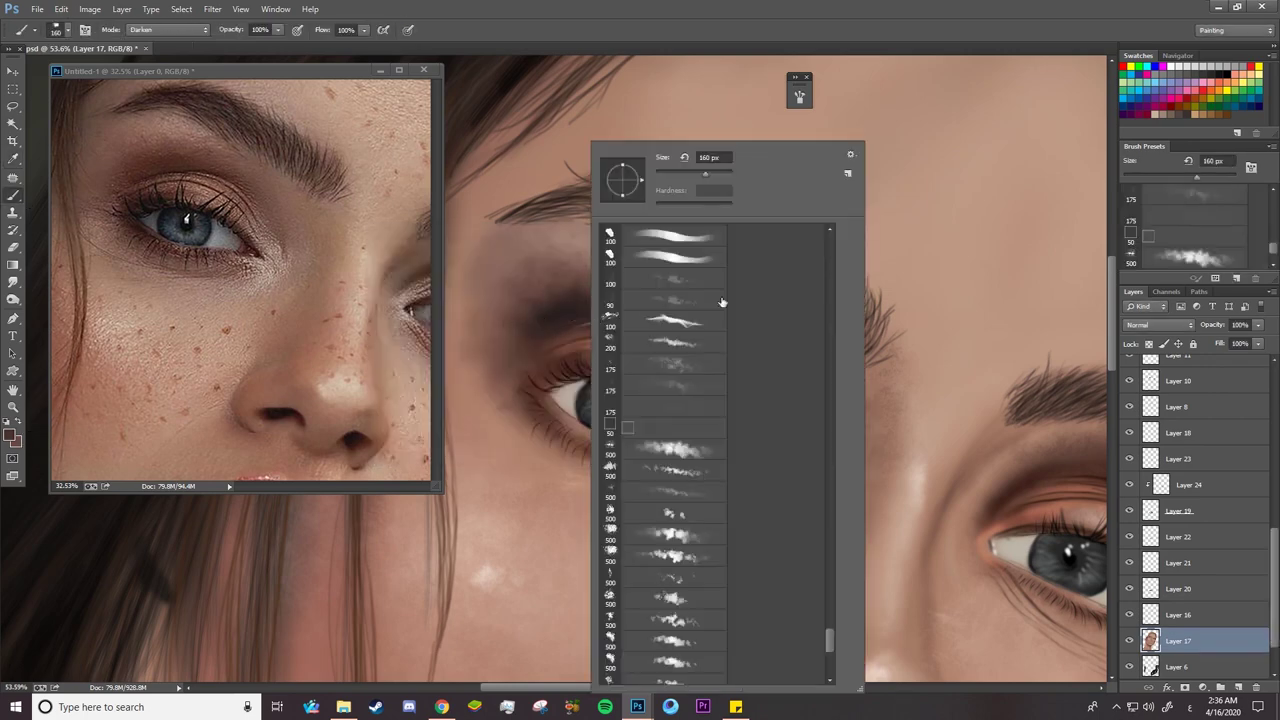
pyautogui.rightClick(545, 320)
pyautogui.write('57')
pyautogui.press('Return')
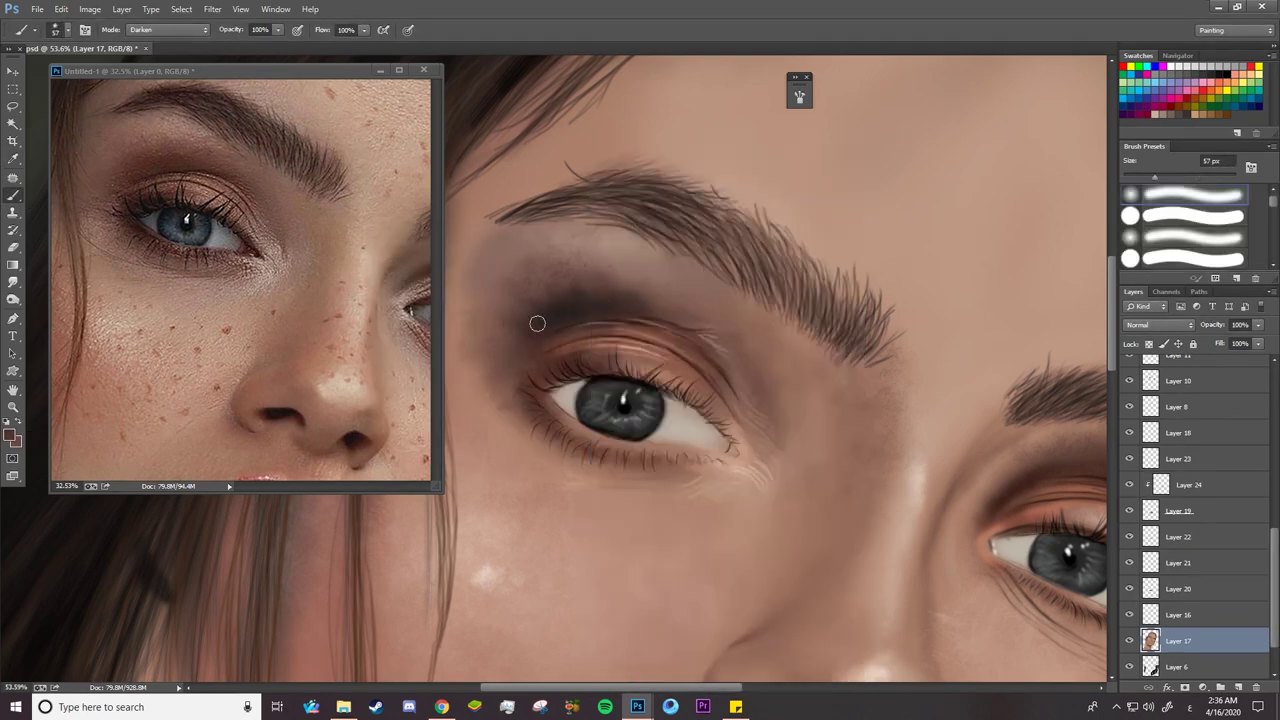
# Paint dark reddish brown over the eyelid crease in Normal mode with the 57 px soft brush, and smudge the shadow's outer end
pyautogui.keyDown('alt'); pyautogui.click(610, 296); pyautogui.keyUp('alt')
pyautogui.hotkey('ctrl', 'z')
pyautogui.moveTo(545, 303)
pyautogui.mouseDown()
pyautogui.moveTo(622, 325)
pyautogui.moveTo(556, 301)
pyautogui.mouseUp()
pyautogui.keyDown('alt'); pyautogui.click(650, 319); pyautogui.keyUp('alt')
pyautogui.rightClick(568, 305)
pyautogui.click(799, 97)
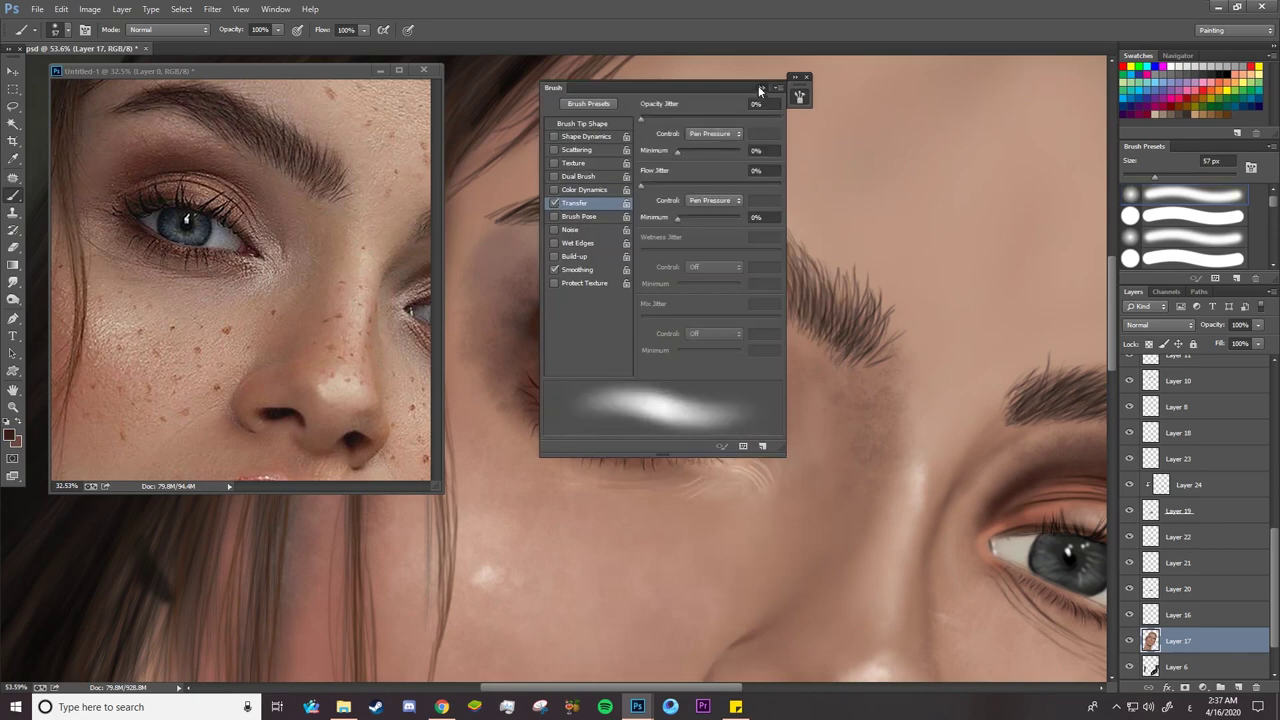
pyautogui.press('F5')
pyautogui.moveTo(15, 284); pyautogui.dragTo(60, 312)
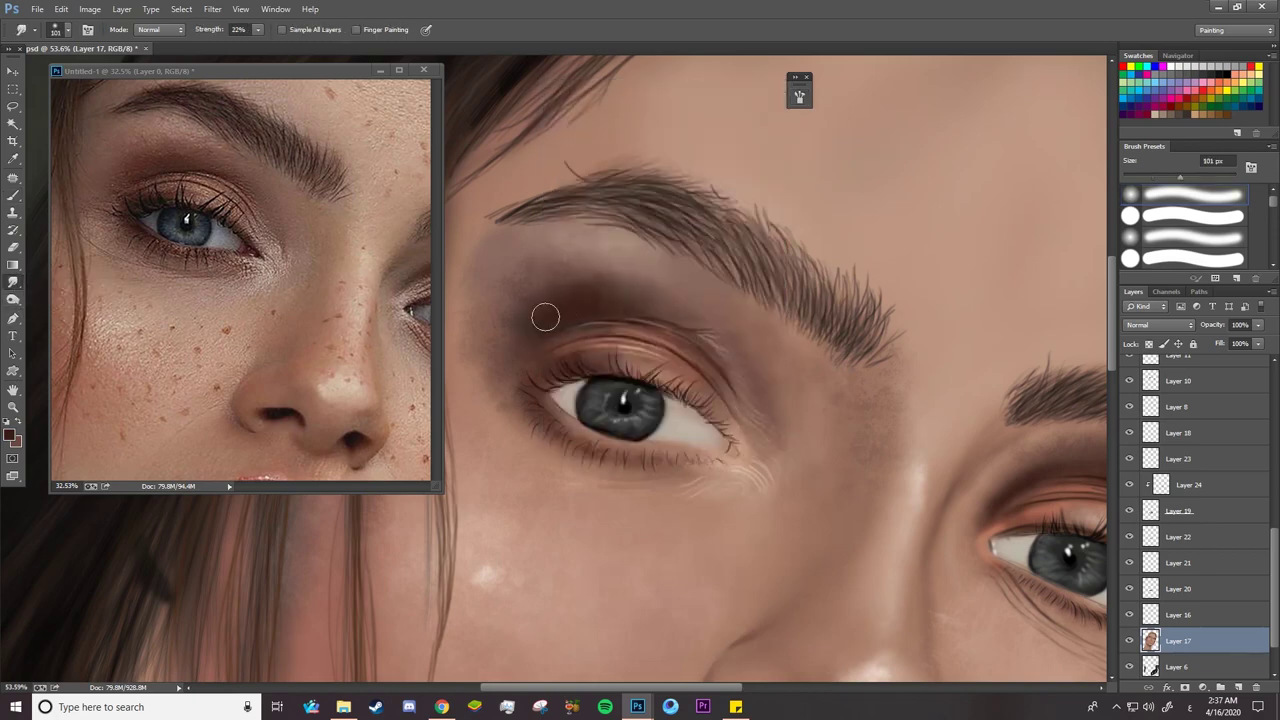
# Choose a speckled texture brush tip, reduce it to 99 px, and stipple dark eyeshadow above the eyelid crease
pyautogui.press('b')
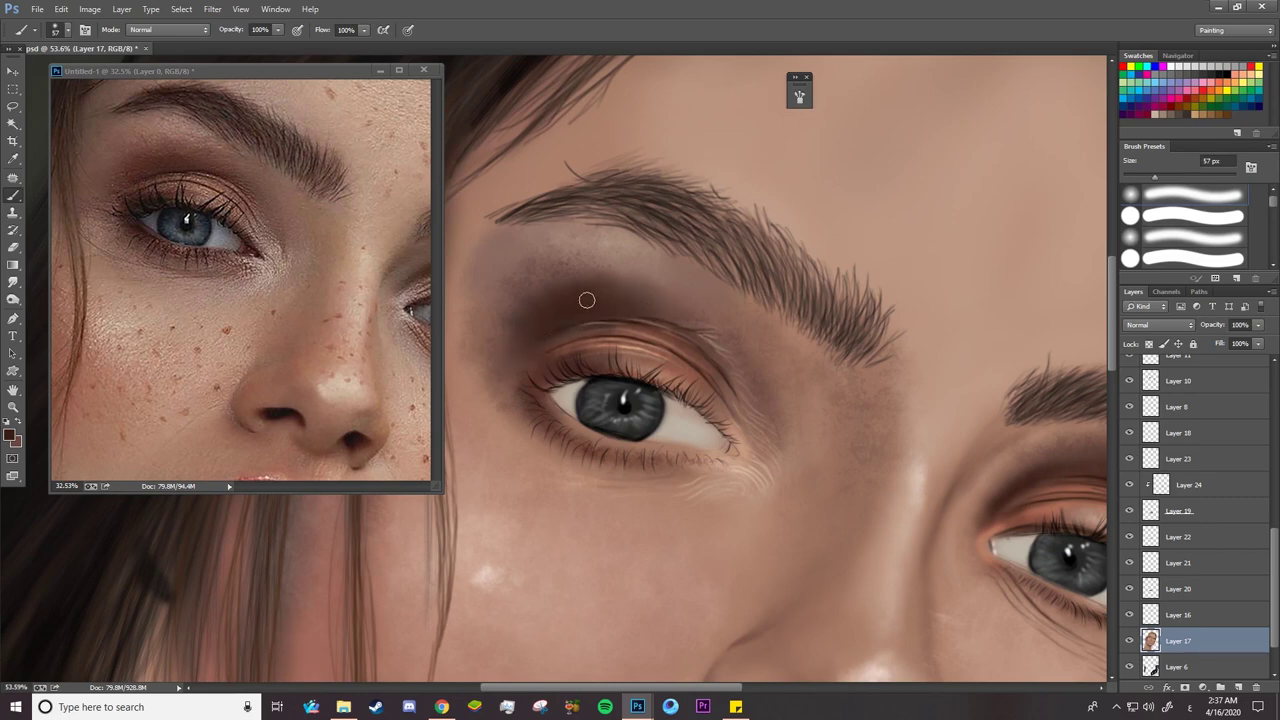
pyautogui.rightClick(590, 298)
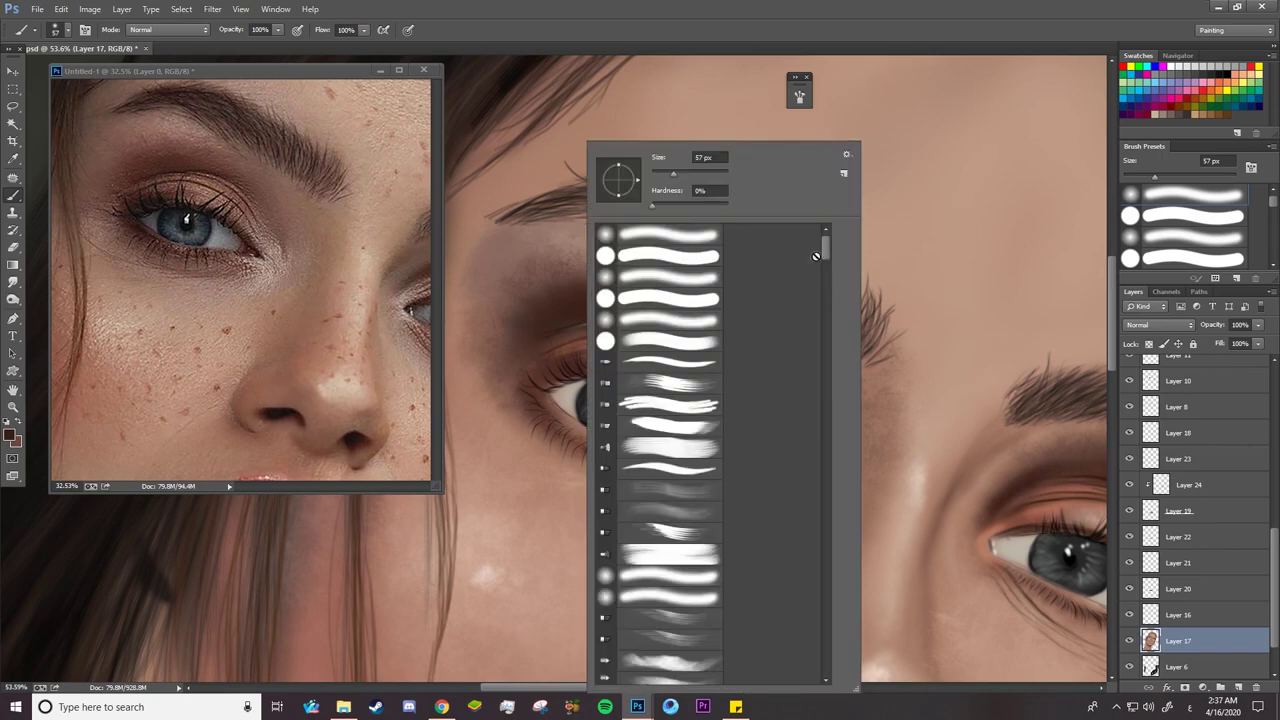
pyautogui.moveTo(816, 256)
pyautogui.mouseDown()
pyautogui.moveTo(838, 552)
pyautogui.moveTo(828, 647)
pyautogui.mouseUp()
pyautogui.click(675, 425)
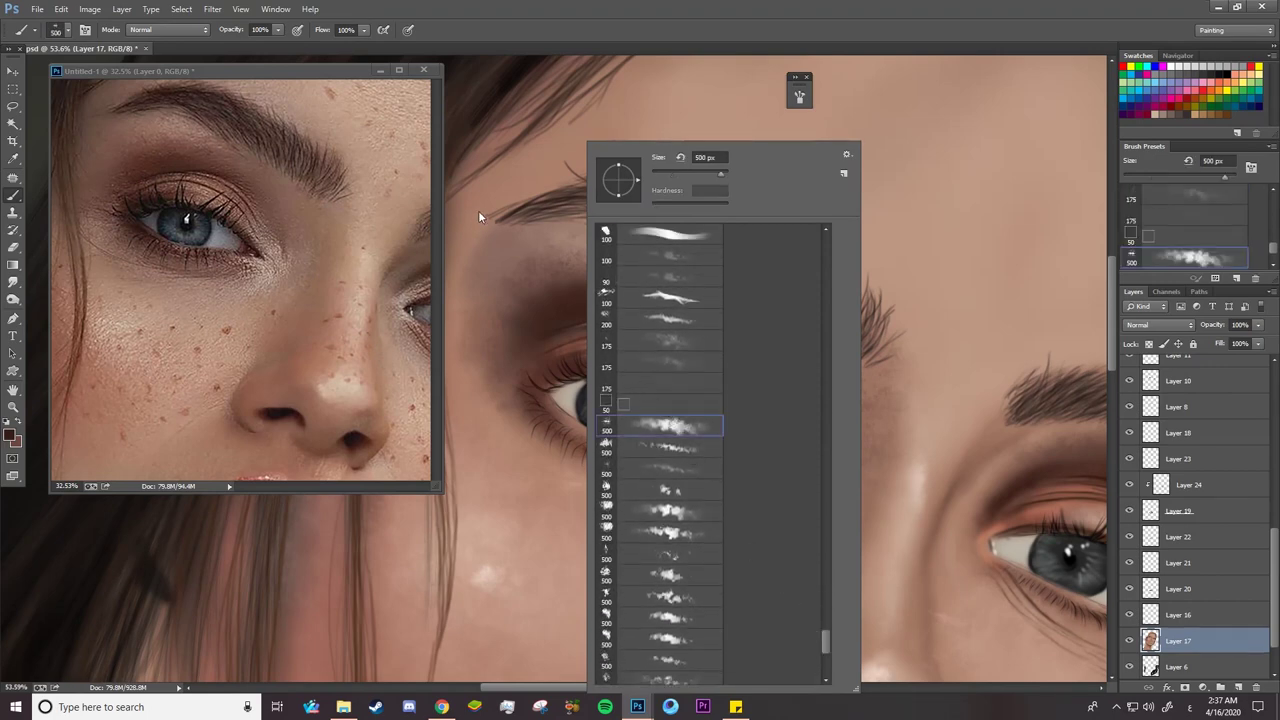
pyautogui.click(678, 174)
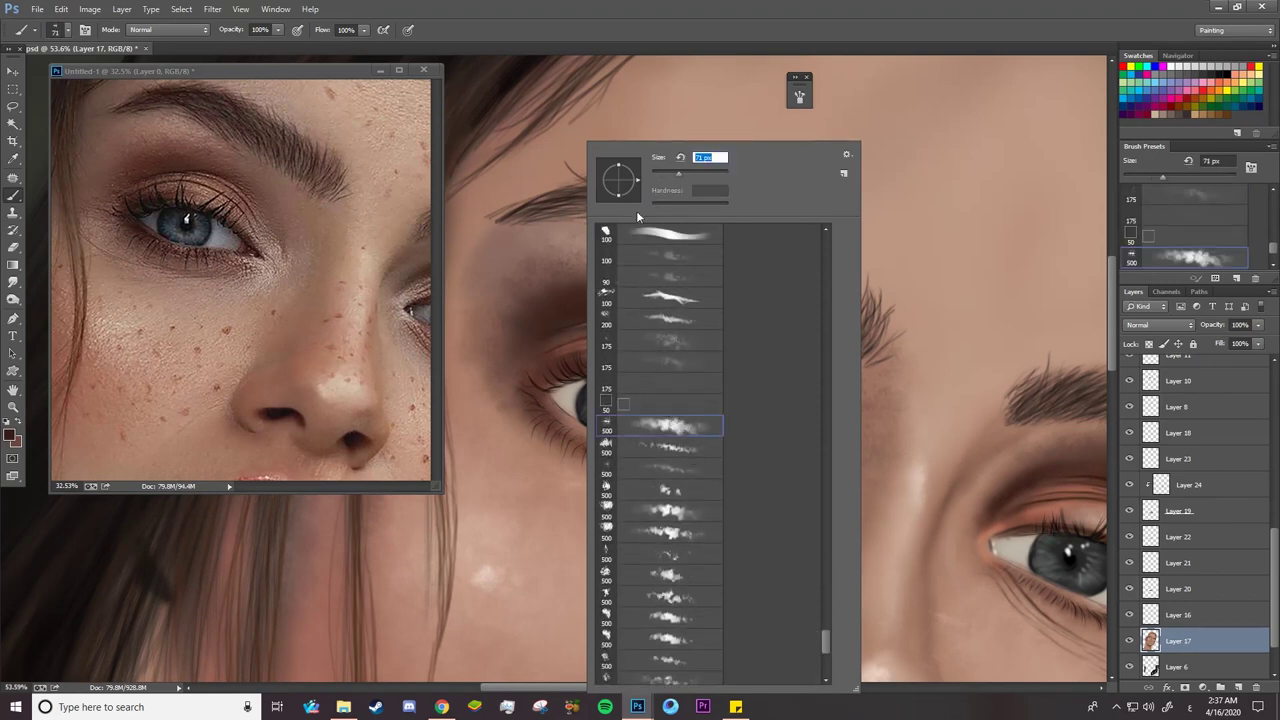
pyautogui.click(688, 173)
pyautogui.click(545, 306)
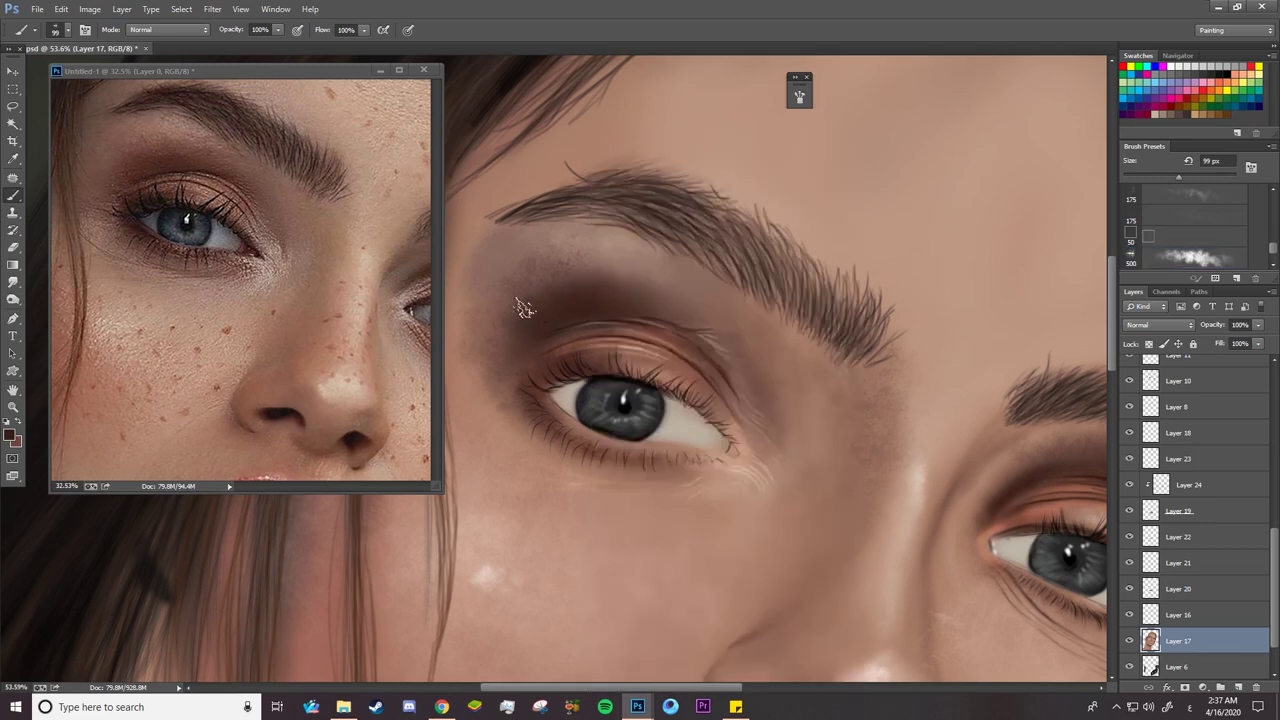
pyautogui.moveTo(652, 277); pyautogui.dragTo(646, 297)
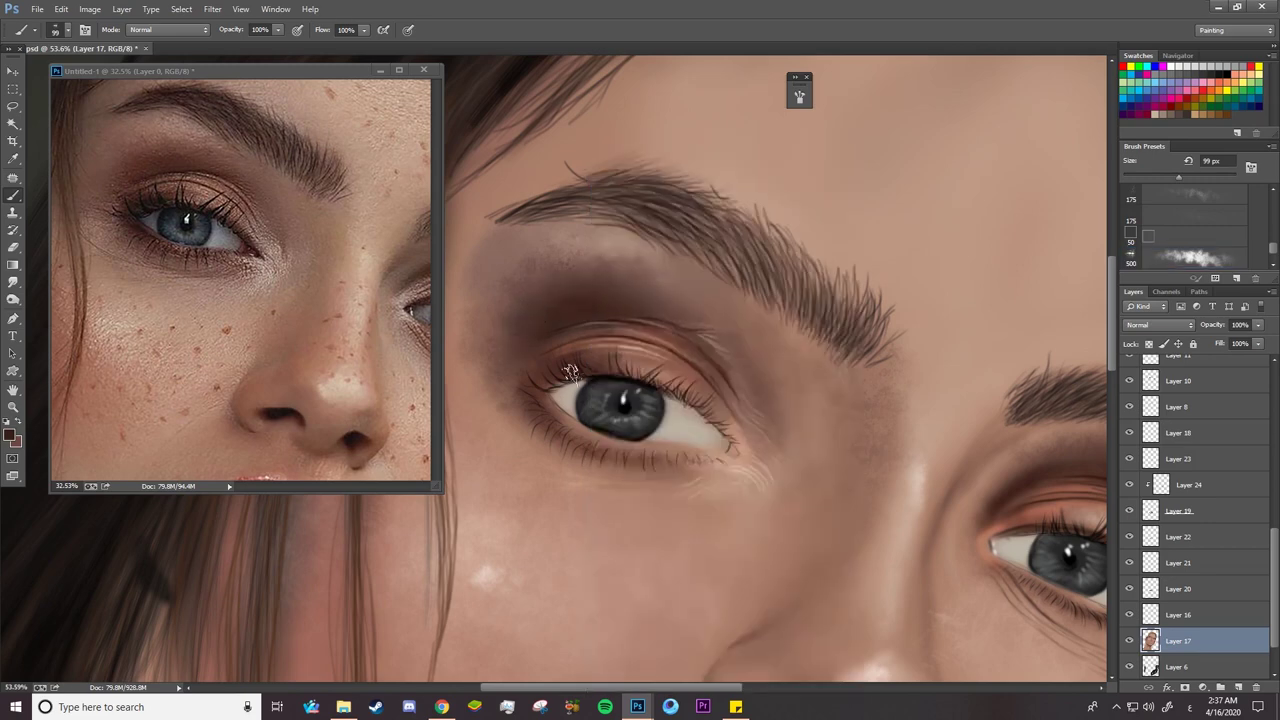
# Compare the whole portrait with the full reference photo, looking from the face down to the neck
pyautogui.press('z')
pyautogui.moveTo(550, 325); pyautogui.dragTo(475, 338)
pyautogui.moveTo(612, 364)
pyautogui.mouseDown()
pyautogui.moveTo(500, 364)
pyautogui.moveTo(610, 362)
pyautogui.mouseUp()
pyautogui.click(296, 378)
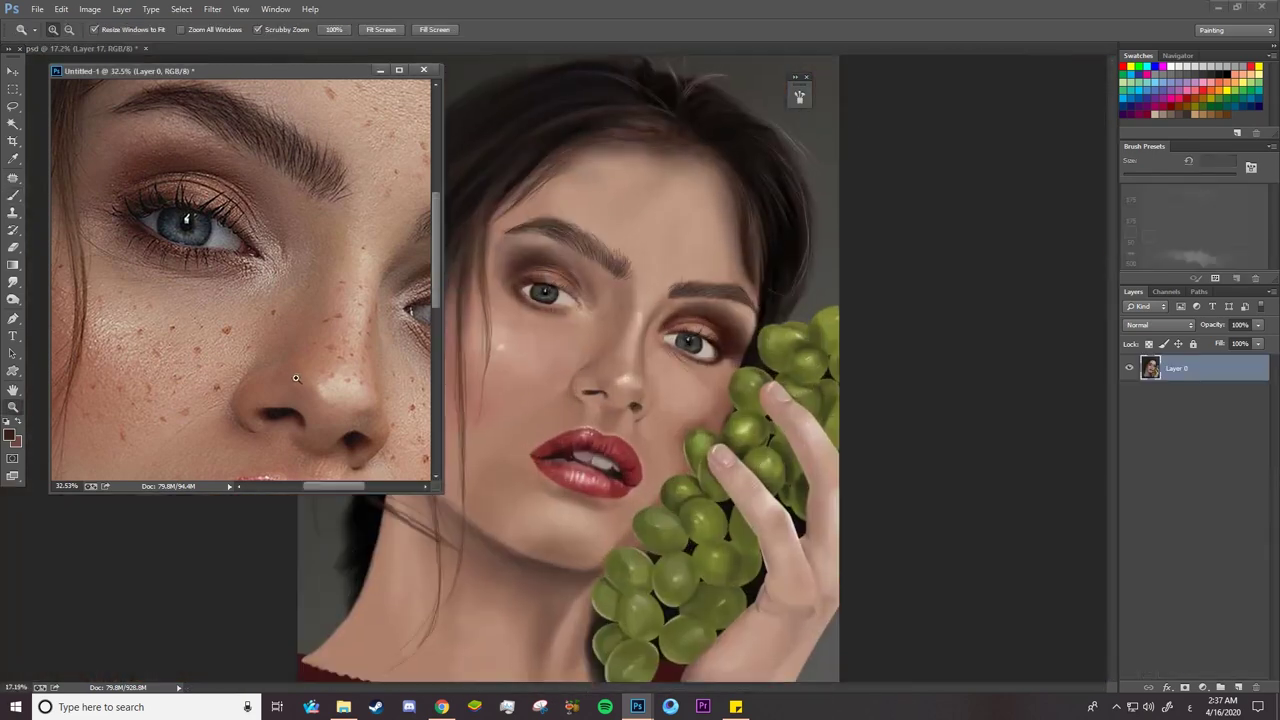
pyautogui.moveTo(296, 378); pyautogui.dragTo(190, 378)
pyautogui.click(560, 480)
pyautogui.moveTo(560, 480); pyautogui.dragTo(495, 486)
pyautogui.moveTo(502, 490); pyautogui.dragTo(534, 490)
# Blend the neck shadow below the jaw using the Mixer Brush with Mix set to 100%
pyautogui.click(13, 195)
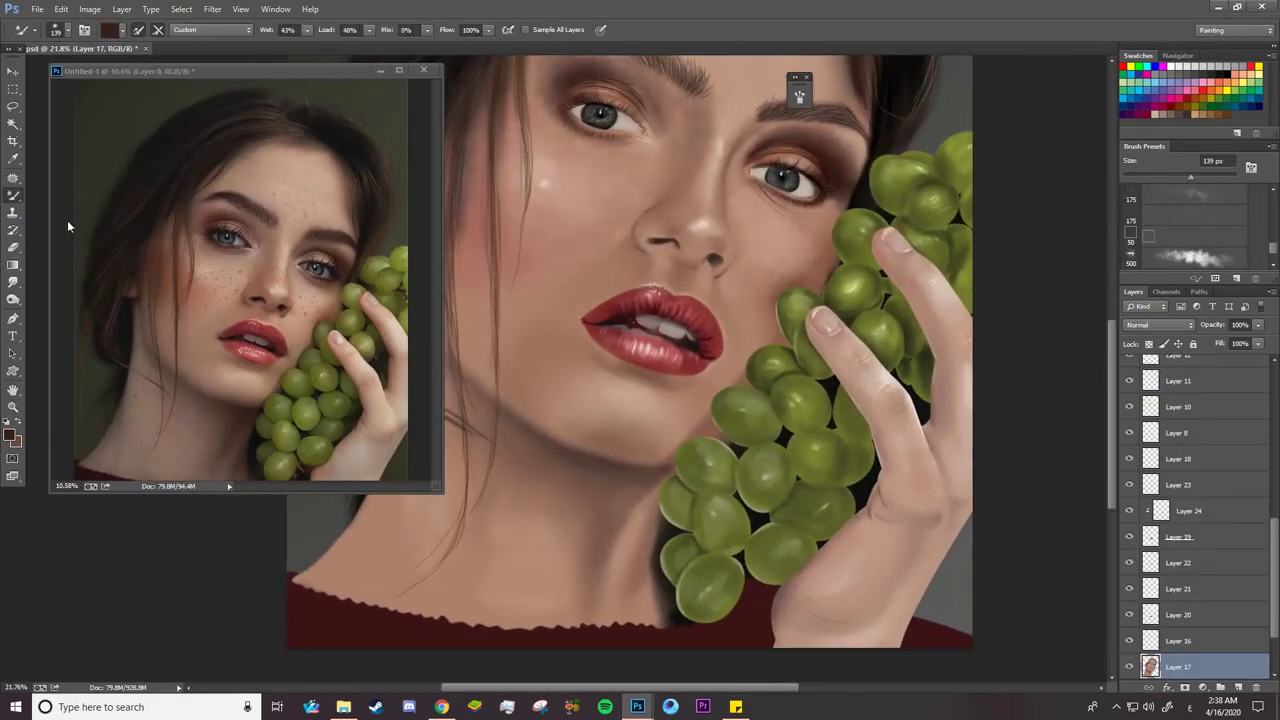
pyautogui.moveTo(387, 30); pyautogui.dragTo(449, 22)
pyautogui.press('z')
pyautogui.moveTo(529, 454); pyautogui.dragTo(585, 456)
pyautogui.click(214, 430)
pyautogui.moveTo(214, 430); pyautogui.dragTo(268, 430)
pyautogui.click(600, 465)
pyautogui.press('b')
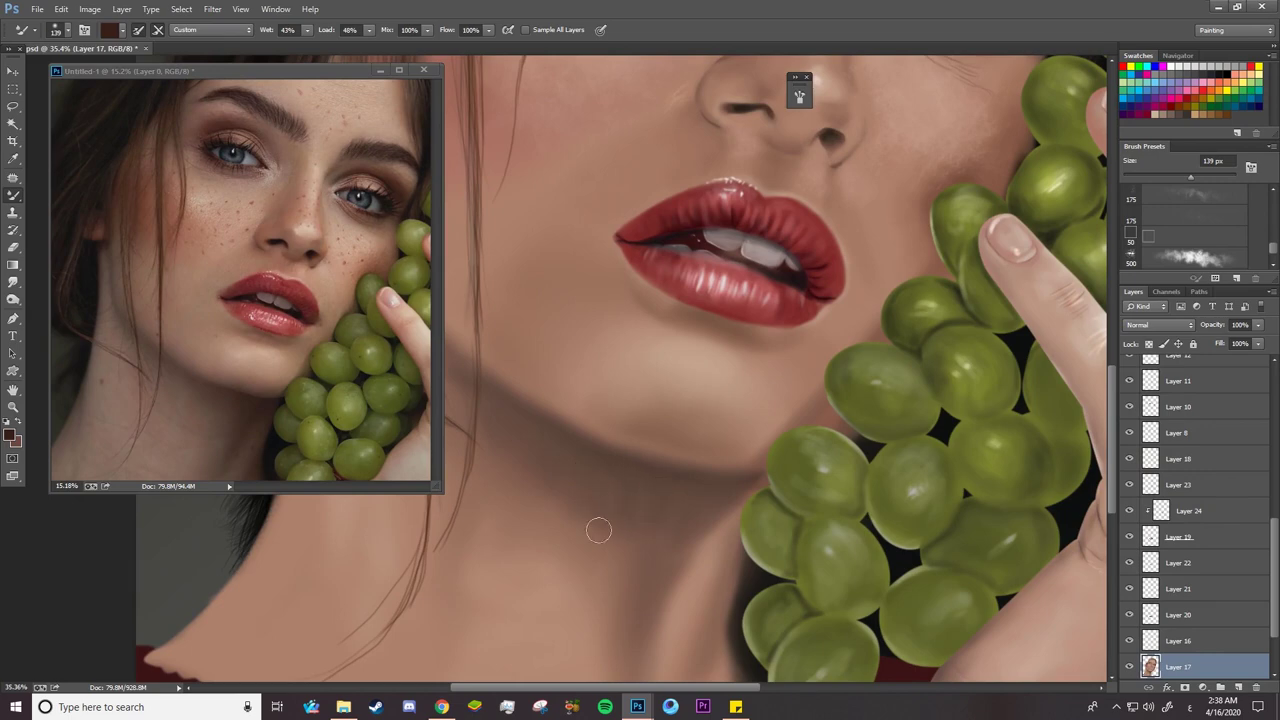
# Smudge the shadow under the jaw and down the neck with a soft 279 px tip at 22% strength
pyautogui.press('z')
pyautogui.moveTo(660, 500); pyautogui.dragTo(552, 495)
pyautogui.click(15, 283)
pyautogui.rightClick(687, 240)
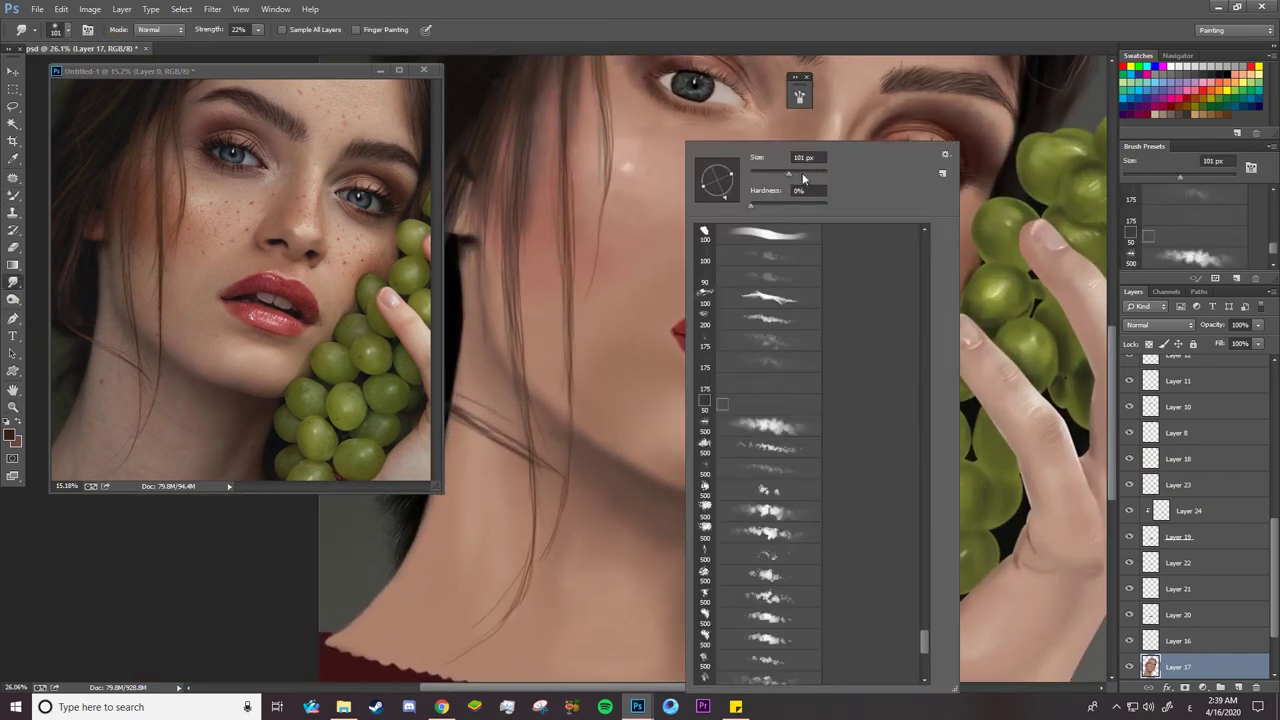
pyautogui.click(803, 175)
pyautogui.click(574, 446)
pyautogui.rightClick(670, 519)
pyautogui.click(793, 174)
pyautogui.click(656, 497)
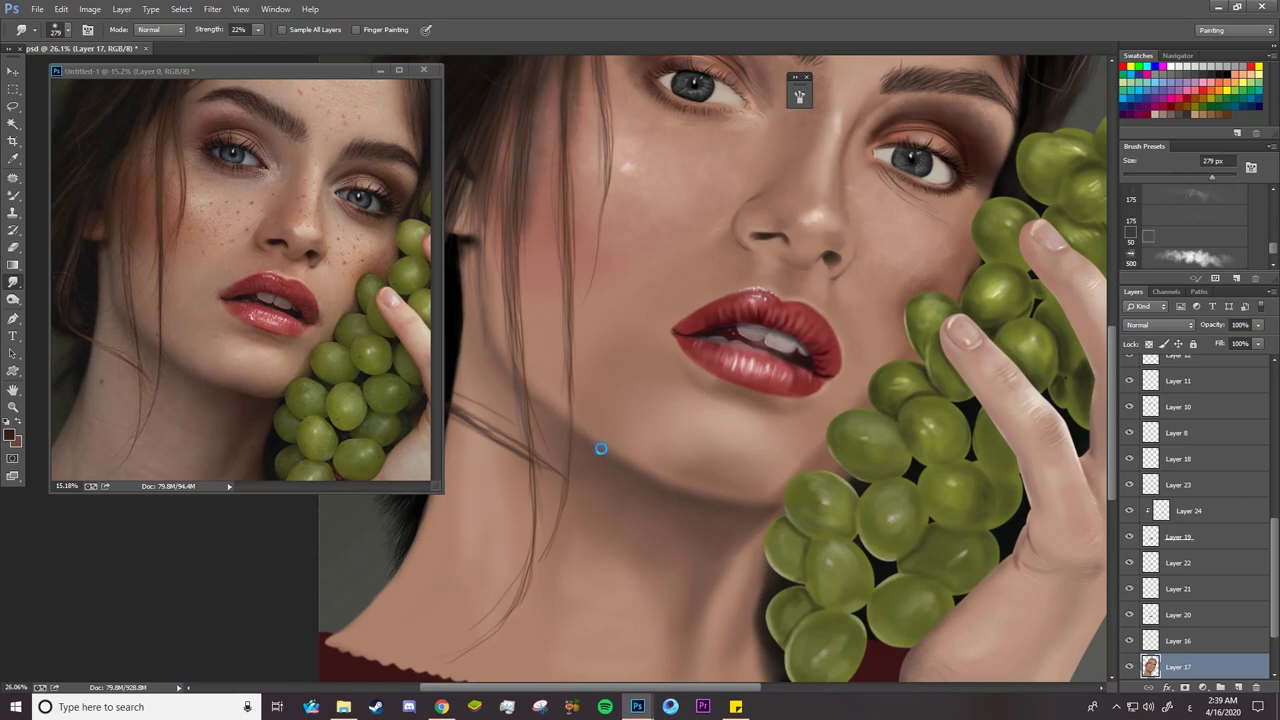
pyautogui.moveTo(611, 451)
pyautogui.mouseDown()
pyautogui.moveTo(768, 491)
pyautogui.moveTo(646, 497)
pyautogui.moveTo(451, 543)
pyautogui.moveTo(603, 517)
pyautogui.mouseUp()
# Lower the Smudge strength to 7%, change the tip size, and soften the shadow along the jawline
pyautogui.press('z')
pyautogui.press('r')
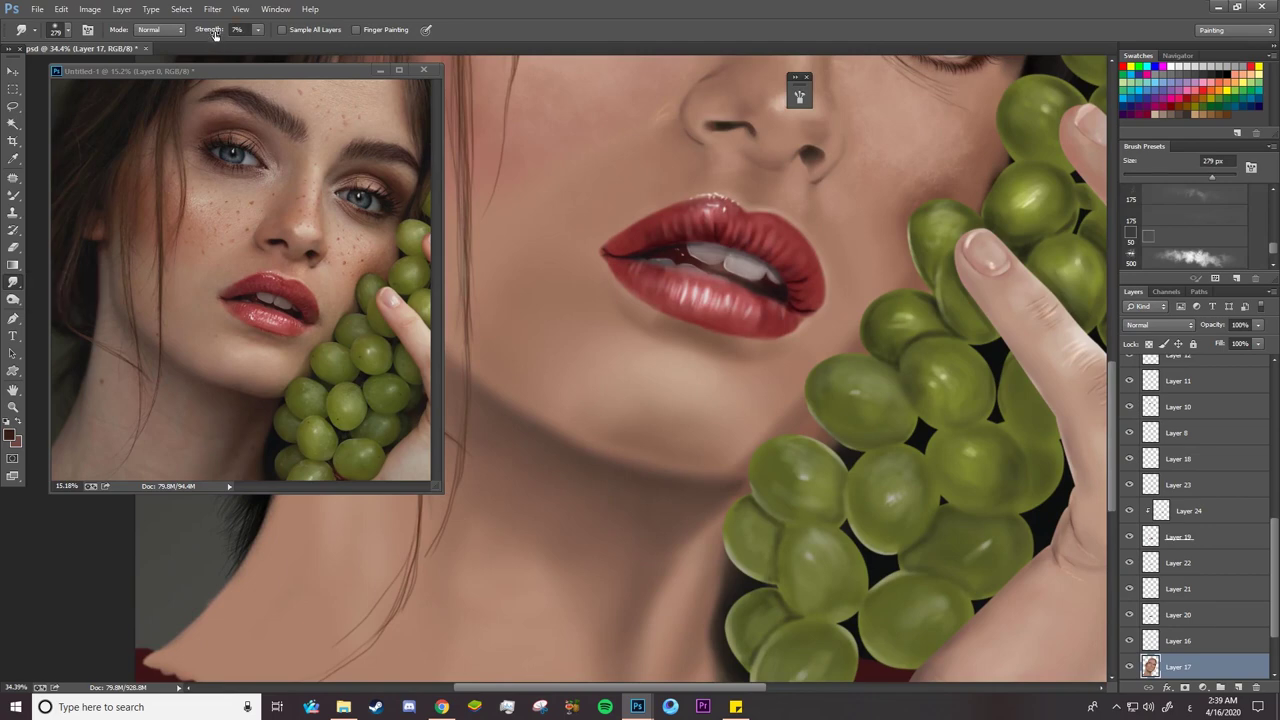
pyautogui.rightClick(552, 407)
pyautogui.click(669, 174)
pyautogui.moveTo(511, 407); pyautogui.dragTo(601, 451)
# Pick Layer 13 from the eye area, check its content by toggling its visibility, and switch to the regular Brush tool
pyautogui.press('z')
pyautogui.scroll(-3, 629, 474)
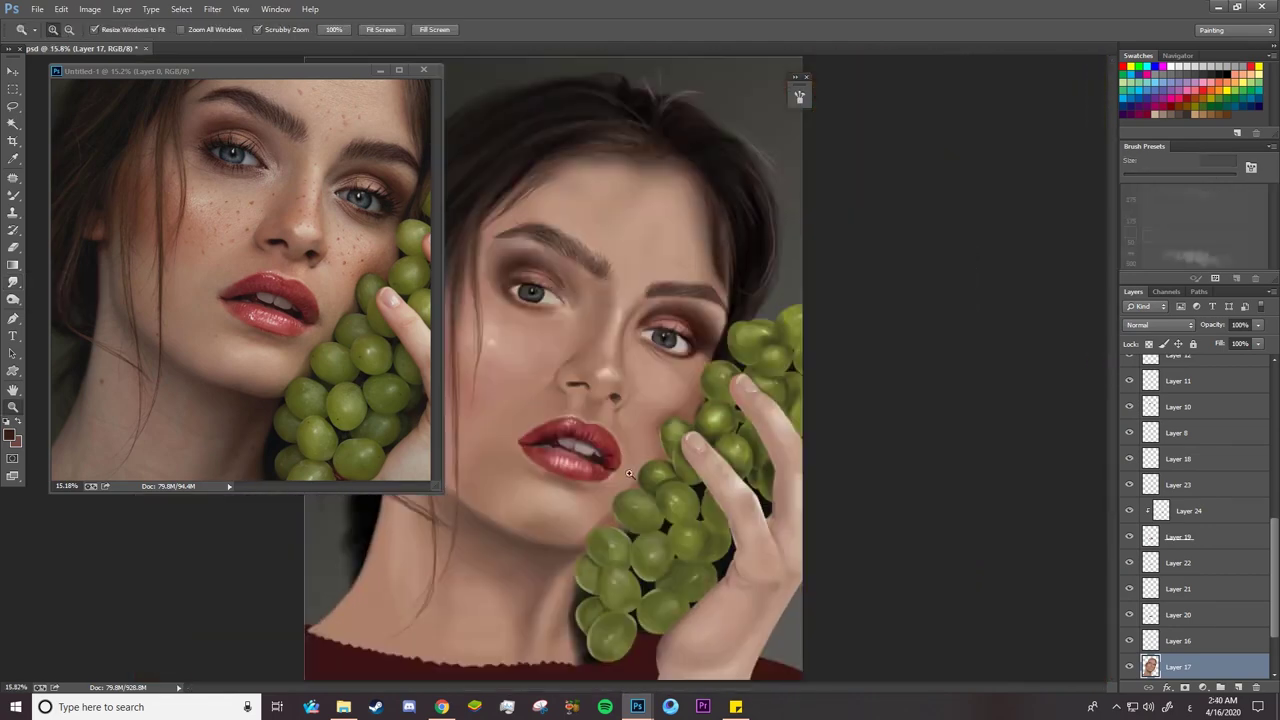
pyautogui.moveTo(503, 284); pyautogui.dragTo(605, 343)
pyautogui.press('v')
pyautogui.rightClick(582, 276)
pyautogui.click(604, 285)
pyautogui.click(1130, 368)
pyautogui.click(1130, 368)
pyautogui.rightClick(13, 196)
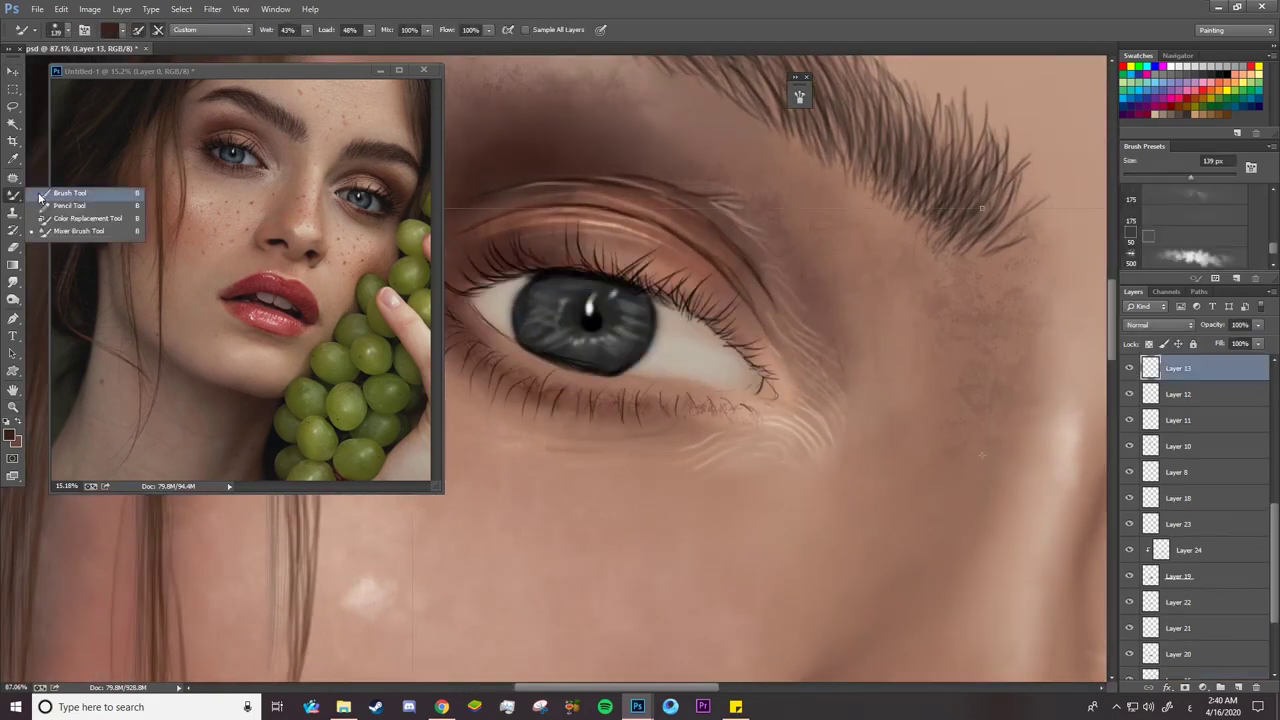
pyautogui.click(54, 195)
pyautogui.click(240, 185)
# Set up a soft round 13 px brush tip in black with pen pressure controlling size for eyelash strokes
pyautogui.press('z')
pyautogui.moveTo(233, 130); pyautogui.dragTo(340, 150)
pyautogui.click(728, 282)
pyautogui.moveTo(728, 282); pyautogui.dragTo(696, 282)
pyautogui.press('b')
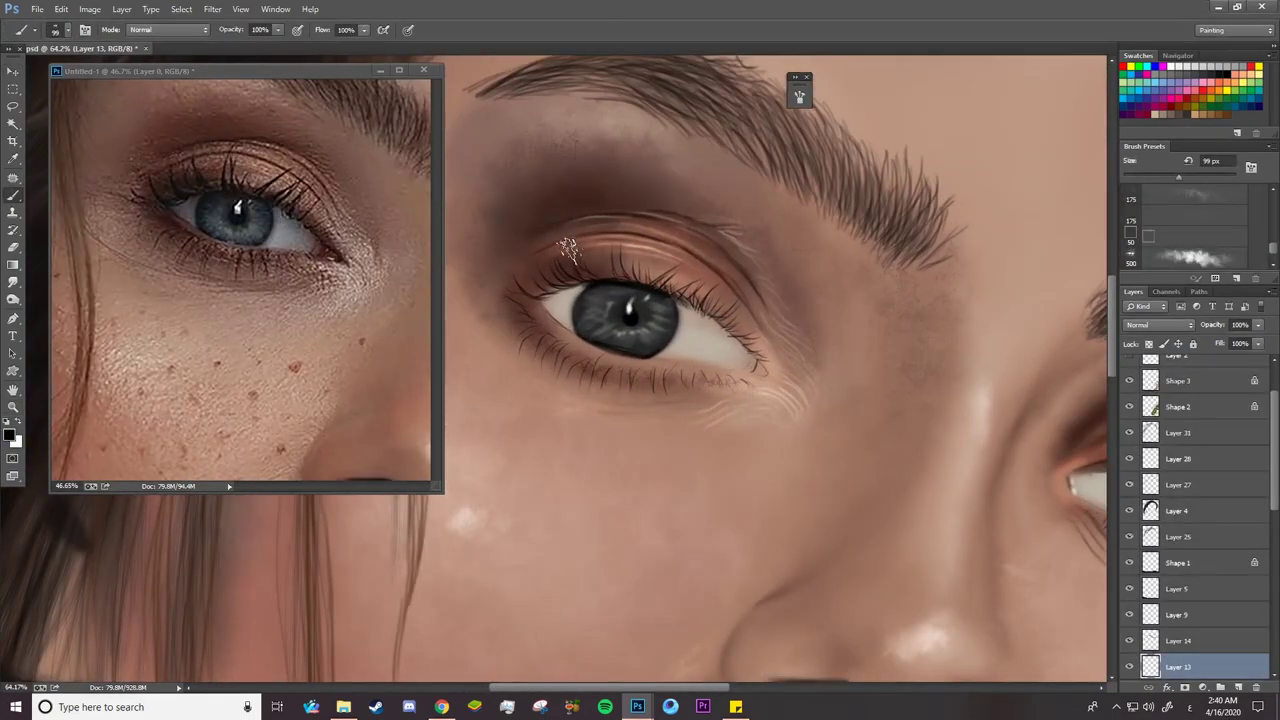
pyautogui.rightClick(577, 300)
pyautogui.click(836, 155)
pyautogui.click(880, 243)
pyautogui.moveTo(814, 600); pyautogui.dragTo(814, 490)
pyautogui.click(650, 612)
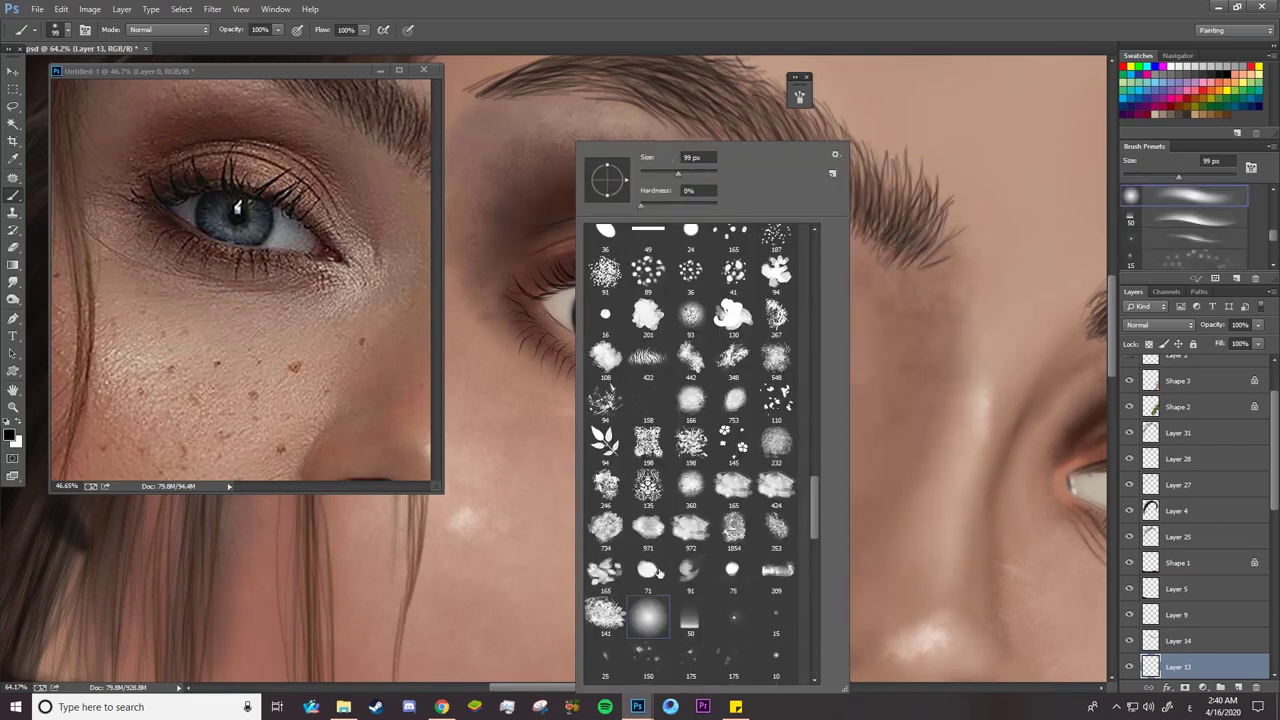
pyautogui.click(644, 174)
pyautogui.click(551, 316)
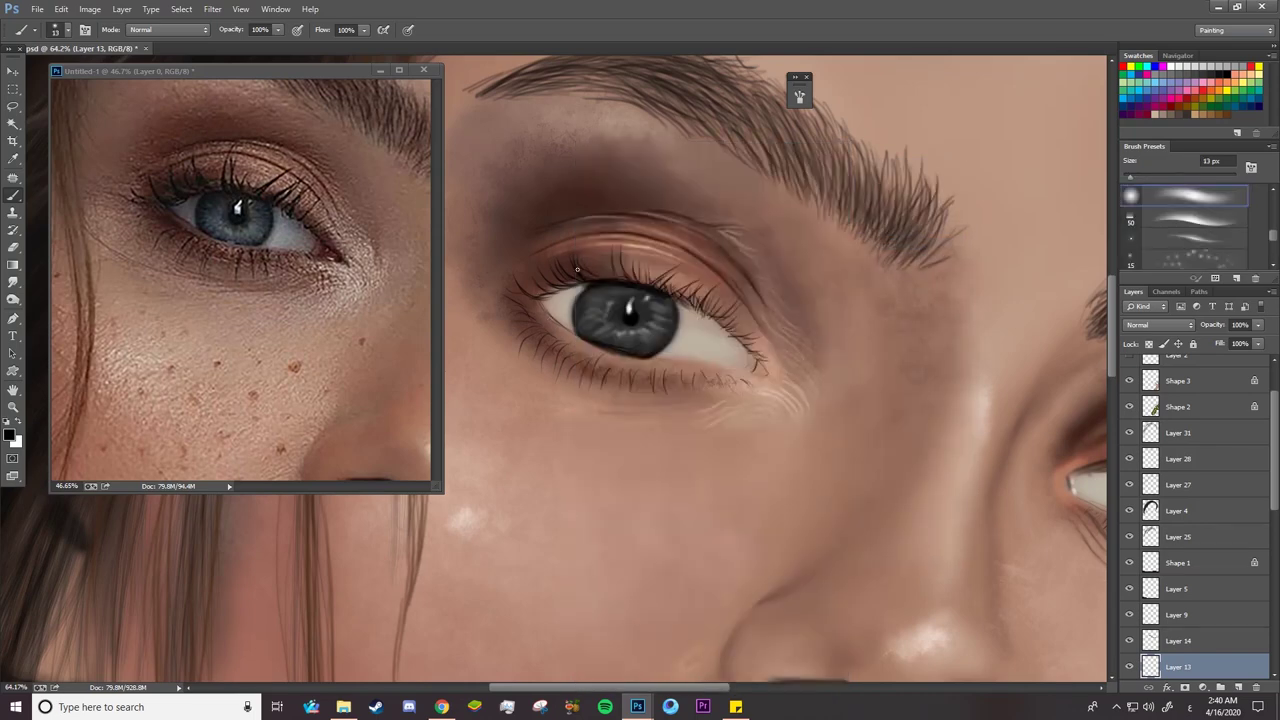
pyautogui.click(384, 30)
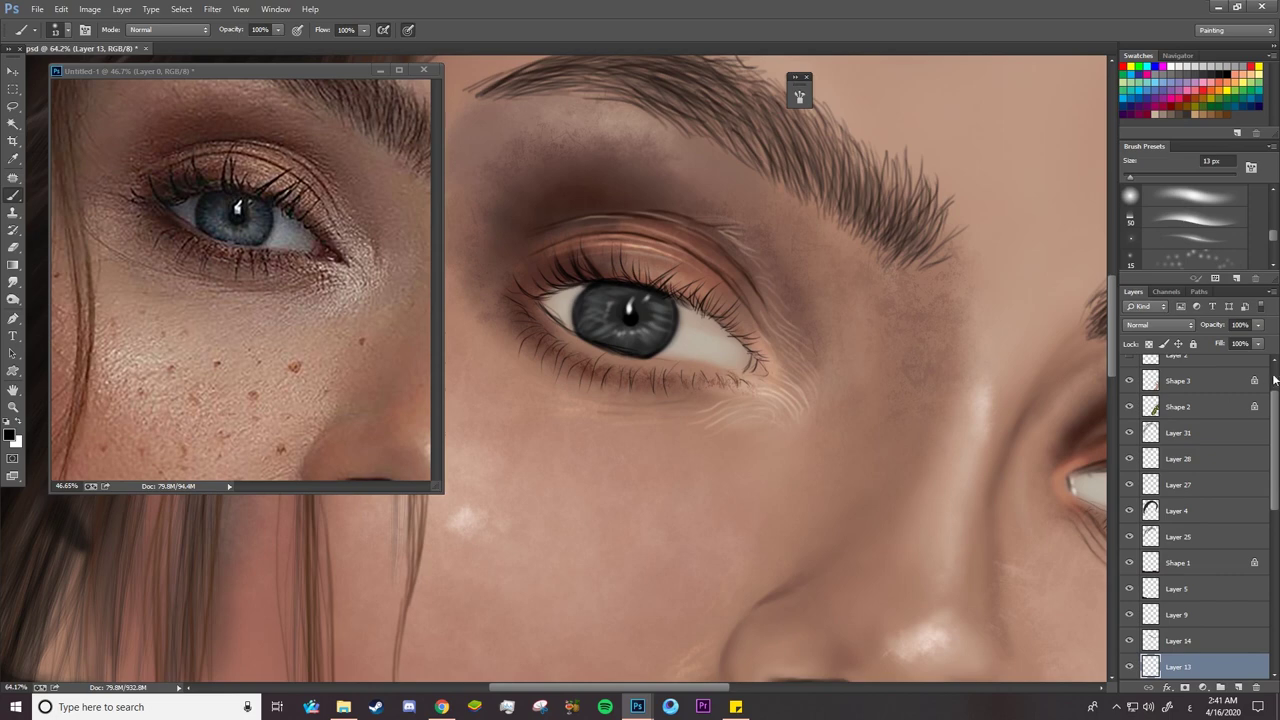
# Show the Layer 0 reference, trace dark eyelashes and the tear duct on the eye farther from the grapes, and hide Layer 0
pyautogui.moveTo(1275, 380); pyautogui.dragTo(1275, 357)
pyautogui.click(1129, 368)
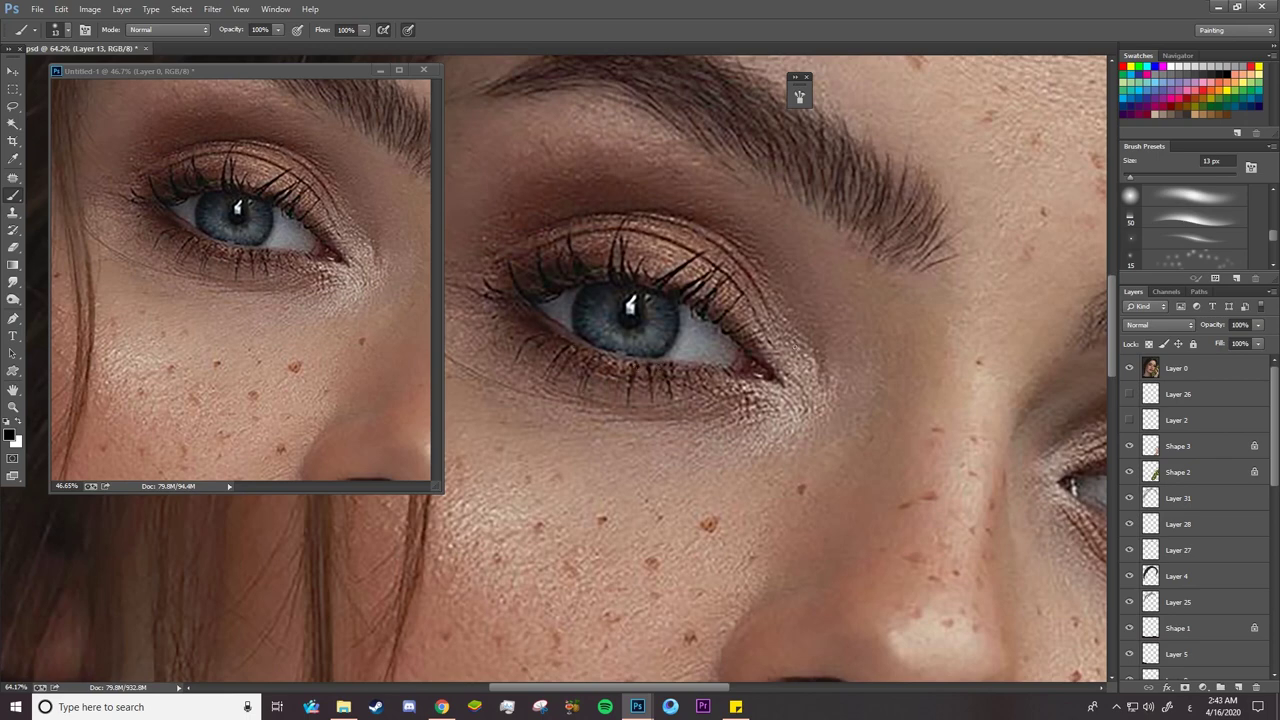
pyautogui.keyDown('alt'); pyautogui.click(755, 358); pyautogui.keyUp('alt')
pyautogui.click(1129, 368)
# Trace dark upper and lower eyelashes on the eye beside the grapes over the Layer 0 reference, and hide that layer again
pyautogui.press('z')
pyautogui.moveTo(650, 383); pyautogui.dragTo(520, 383)
pyautogui.click(330, 280)
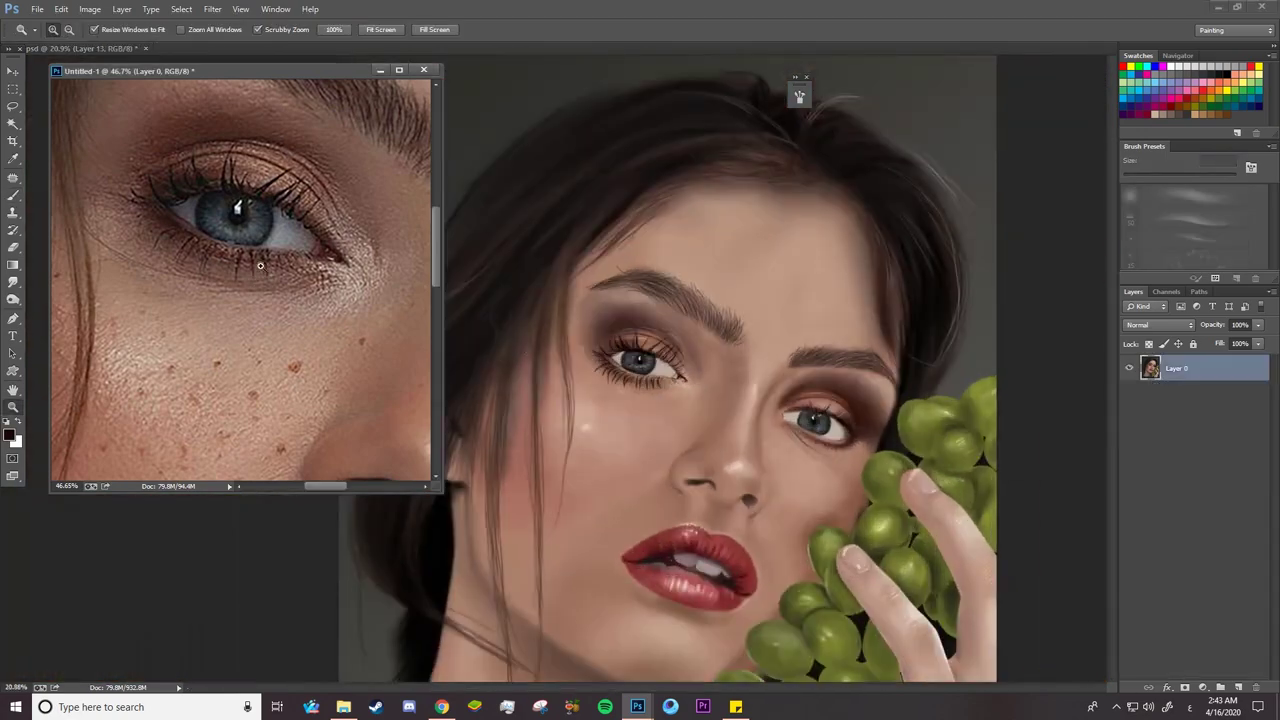
pyautogui.moveTo(400, 330); pyautogui.dragTo(90, 230)
pyautogui.moveTo(380, 300); pyautogui.dragTo(330, 316)
pyautogui.click(890, 429)
pyautogui.moveTo(876, 434); pyautogui.dragTo(1006, 434)
pyautogui.scroll(3, 1211, 363)
pyautogui.click(1129, 368)
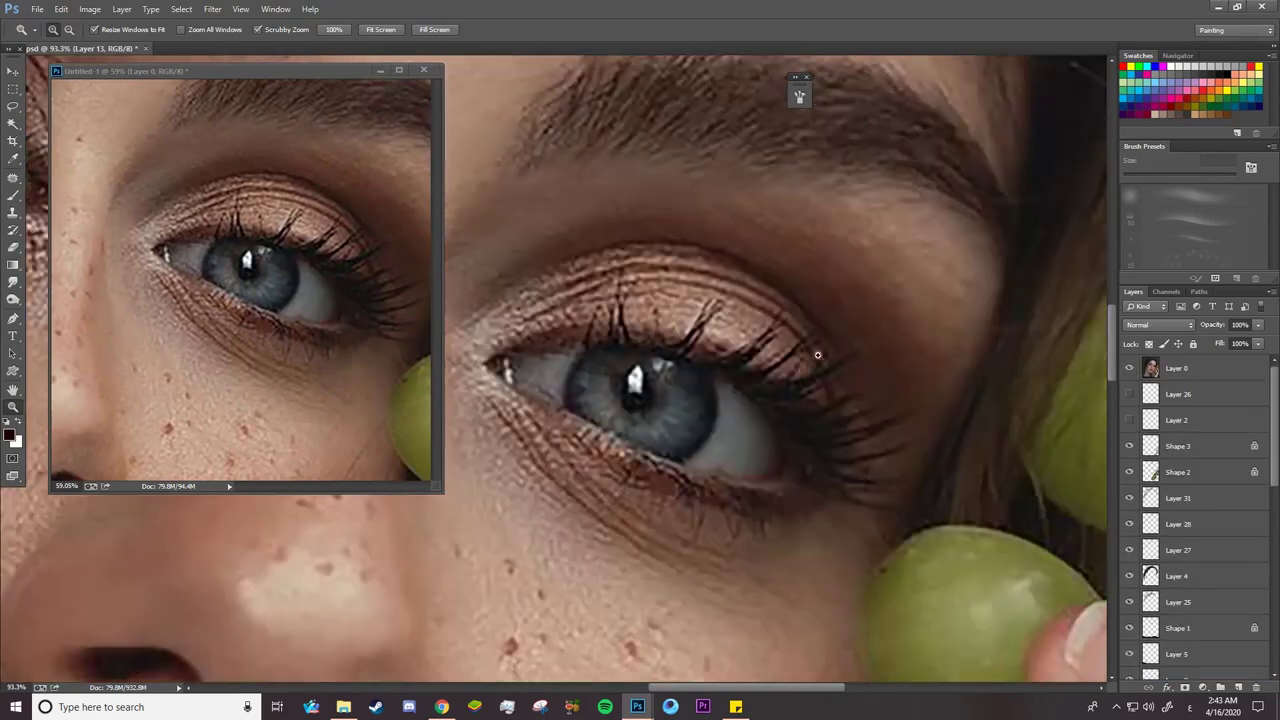
pyautogui.press('b')
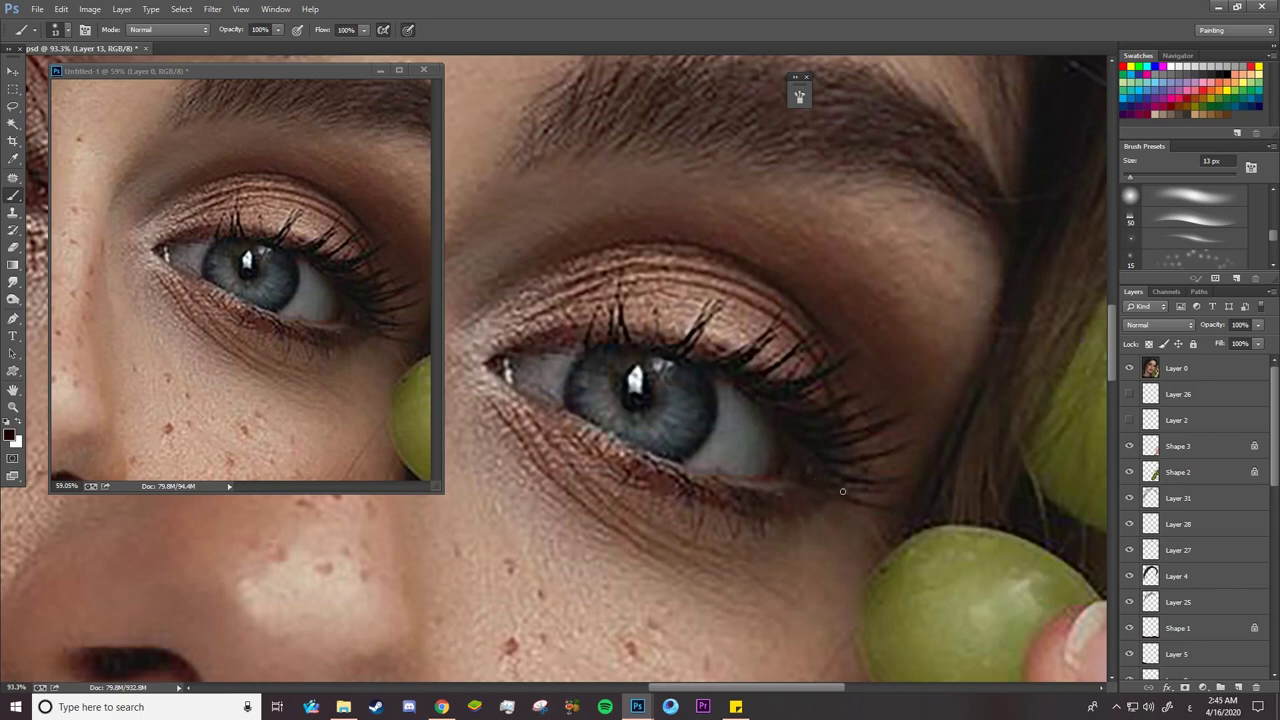
pyautogui.click(1129, 368)
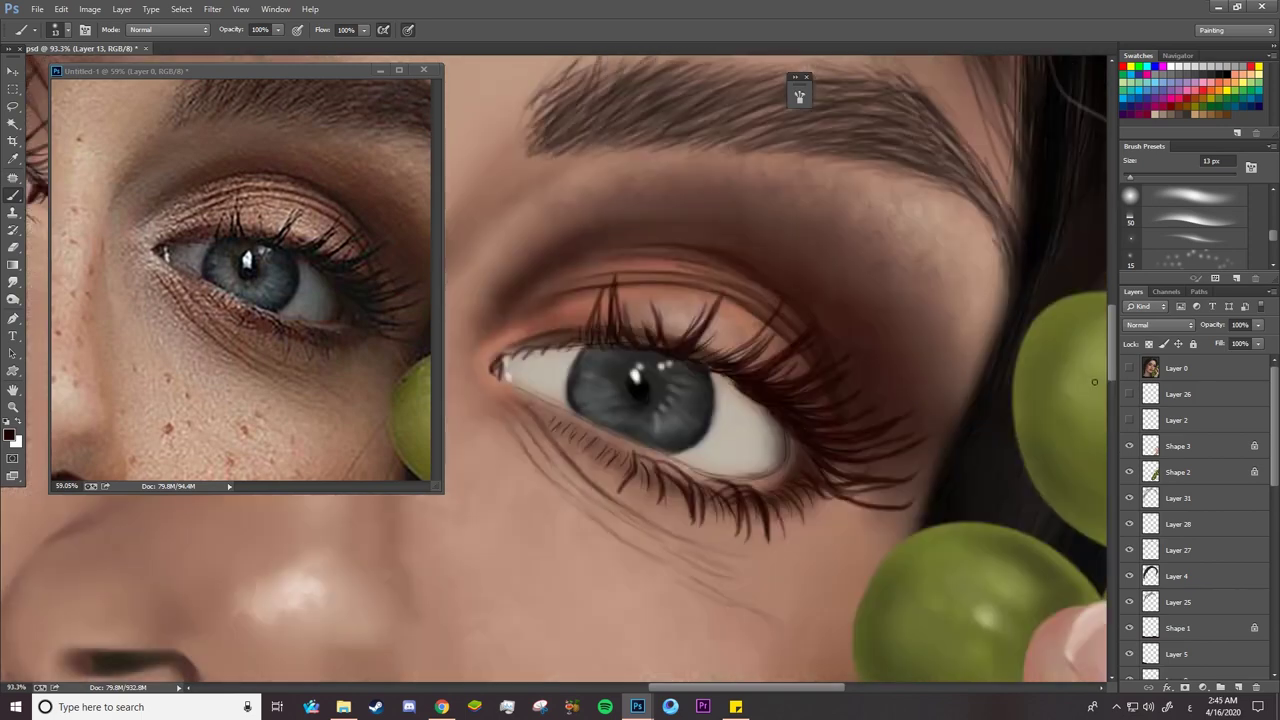
pyautogui.click(1129, 368)
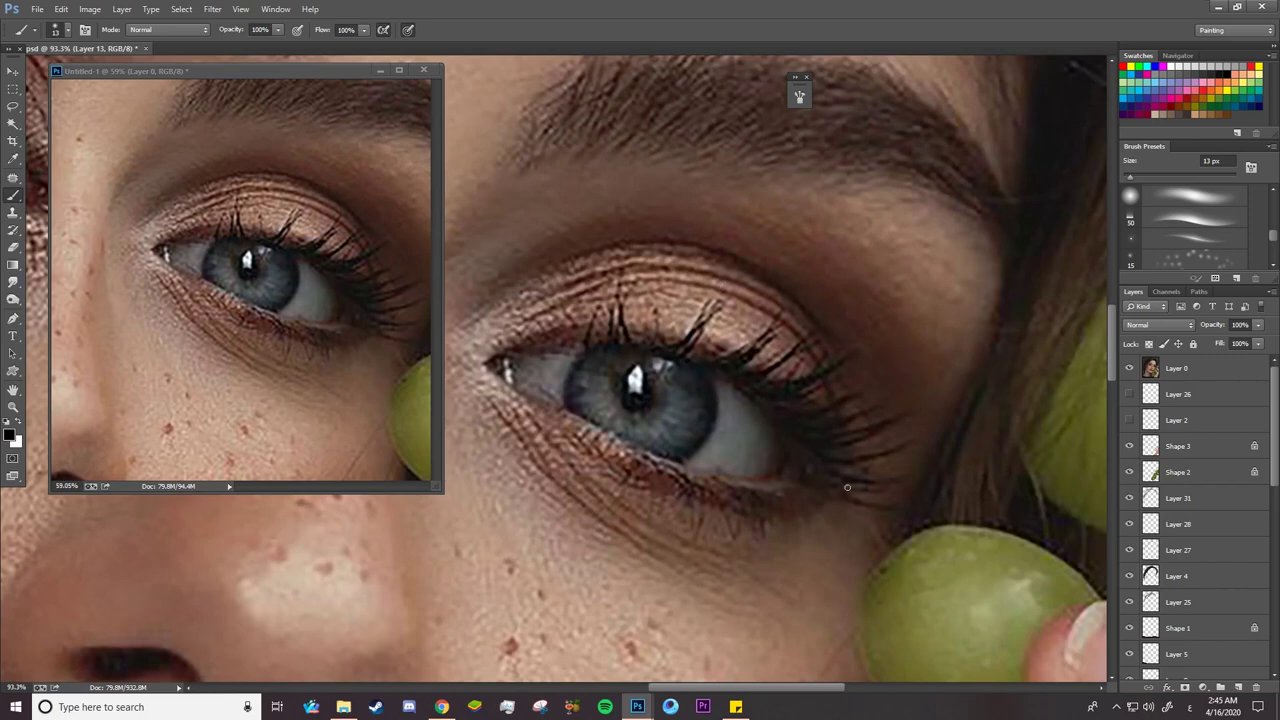
pyautogui.click(1129, 368)
# Add fine strokes at the inner corner of the eye beside the grapes and darken its outer lash line with size pressure off
pyautogui.press('z')
pyautogui.moveTo(730, 419)
pyautogui.mouseDown()
pyautogui.moveTo(682, 436)
pyautogui.moveTo(730, 450)
pyautogui.moveTo(668, 410)
pyautogui.mouseUp()
pyautogui.press('b')
pyautogui.moveTo(685, 404)
pyautogui.mouseDown()
pyautogui.moveTo(671, 396)
pyautogui.moveTo(680, 403)
pyautogui.mouseUp()
pyautogui.moveTo(665, 397)
pyautogui.mouseDown()
pyautogui.moveTo(622, 372)
pyautogui.moveTo(676, 347)
pyautogui.mouseUp()
pyautogui.click(408, 30)
pyautogui.click(384, 30)
pyautogui.moveTo(820, 456)
pyautogui.mouseDown()
pyautogui.moveTo(850, 460)
pyautogui.moveTo(880, 426)
pyautogui.mouseUp()
pyautogui.moveTo(880, 426)
pyautogui.mouseDown()
pyautogui.moveTo(854, 457)
pyautogui.moveTo(820, 457)
pyautogui.mouseUp()
pyautogui.moveTo(722, 417)
pyautogui.mouseDown()
pyautogui.moveTo(693, 403)
pyautogui.moveTo(828, 460)
pyautogui.mouseUp()
# Shade both corners of the eye white with colors sampled from the reference, using soft 26 px and 45 px tips
pyautogui.keyDown('alt'); pyautogui.click(227, 270); pyautogui.keyUp('alt')
pyautogui.rightClick(660, 370)
pyautogui.moveTo(684, 172); pyautogui.dragTo(698, 172)
pyautogui.moveTo(644, 370)
pyautogui.mouseDown()
pyautogui.moveTo(650, 380)
pyautogui.moveTo(664, 360)
pyautogui.moveTo(639, 363)
pyautogui.moveTo(673, 360)
pyautogui.mouseUp()
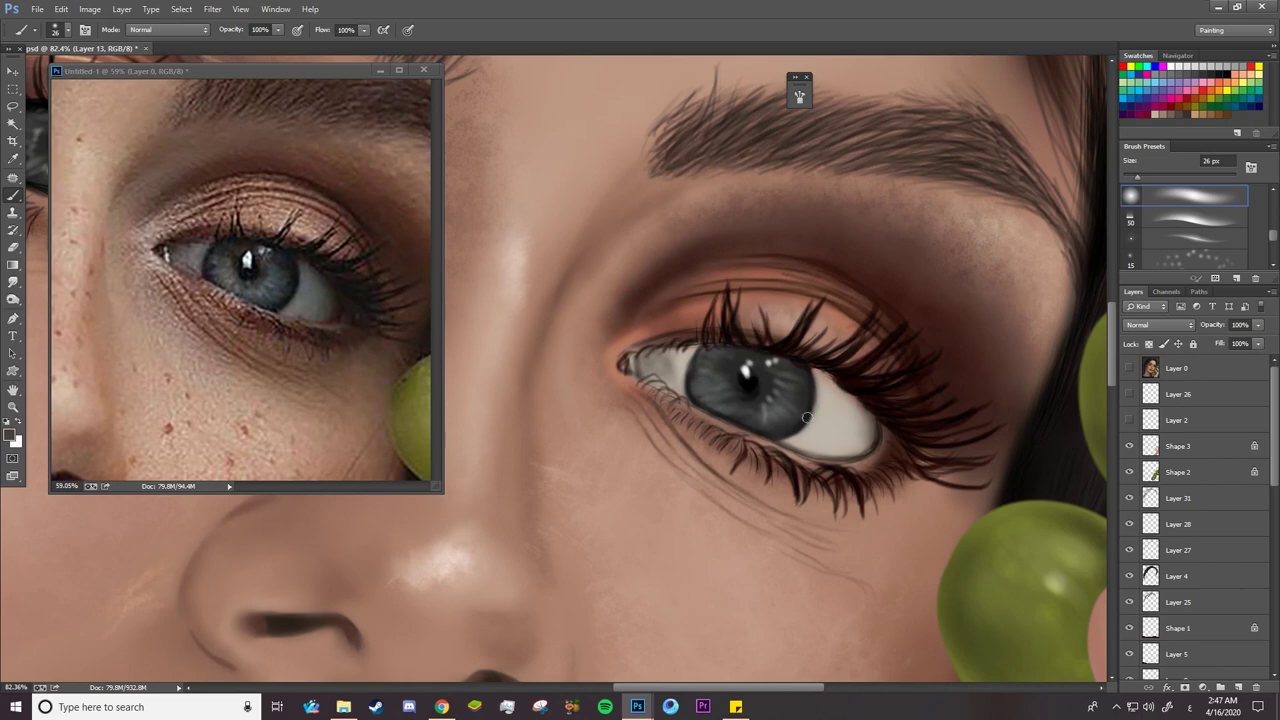
pyautogui.rightClick(808, 418)
pyautogui.moveTo(844, 172); pyautogui.dragTo(864, 172)
pyautogui.moveTo(862, 442)
pyautogui.mouseDown()
pyautogui.moveTo(628, 394)
pyautogui.moveTo(834, 396)
pyautogui.moveTo(800, 439)
pyautogui.moveTo(845, 445)
pyautogui.mouseUp()
pyautogui.keyDown('alt'); pyautogui.click(314, 278); pyautogui.keyUp('alt')
# Smudge the gray shading at the outer corner of the eye white with a 52 px tip at 7% strength
pyautogui.click(13, 282)
pyautogui.rightClick(850, 440)
pyautogui.moveTo(925, 172); pyautogui.dragTo(948, 172)
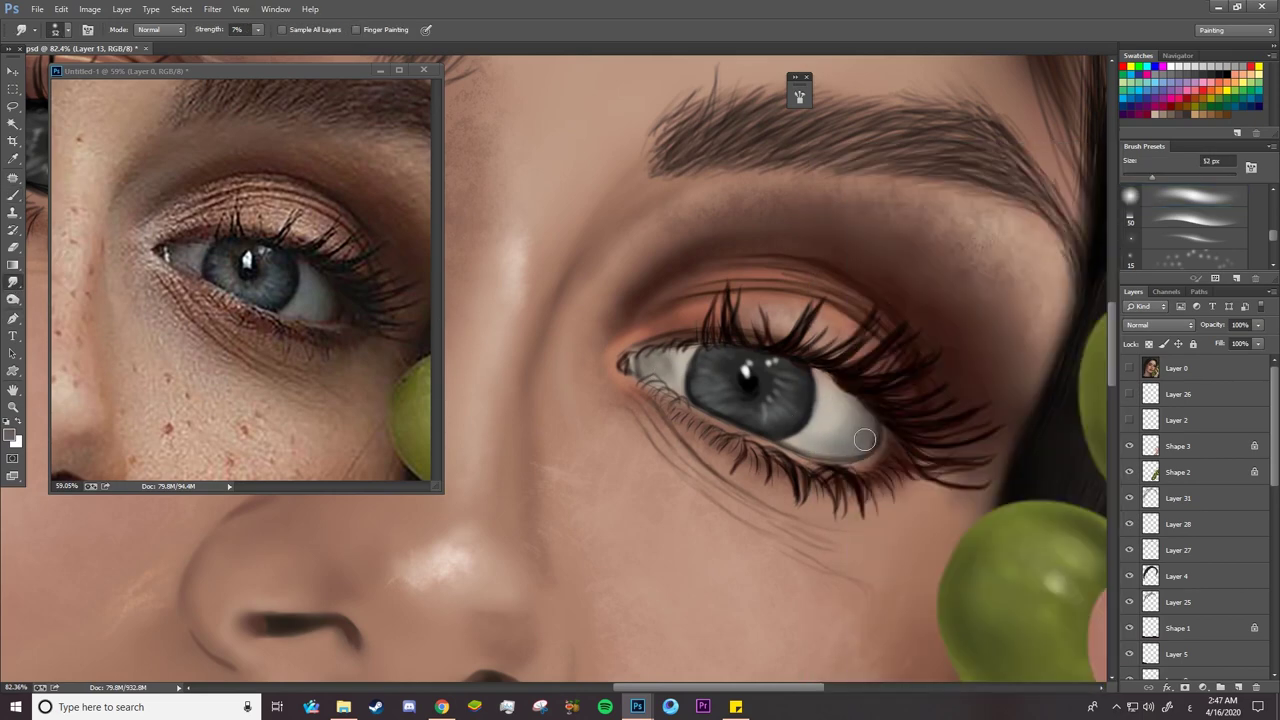
pyautogui.moveTo(868, 436); pyautogui.dragTo(856, 449)
# Find the iris layer by toggling Layers 11 and 10, select Layer 10, and reset the Brush colors to black and white
pyautogui.click(13, 195)
pyautogui.moveTo(1274, 474); pyautogui.dragTo(1274, 561)
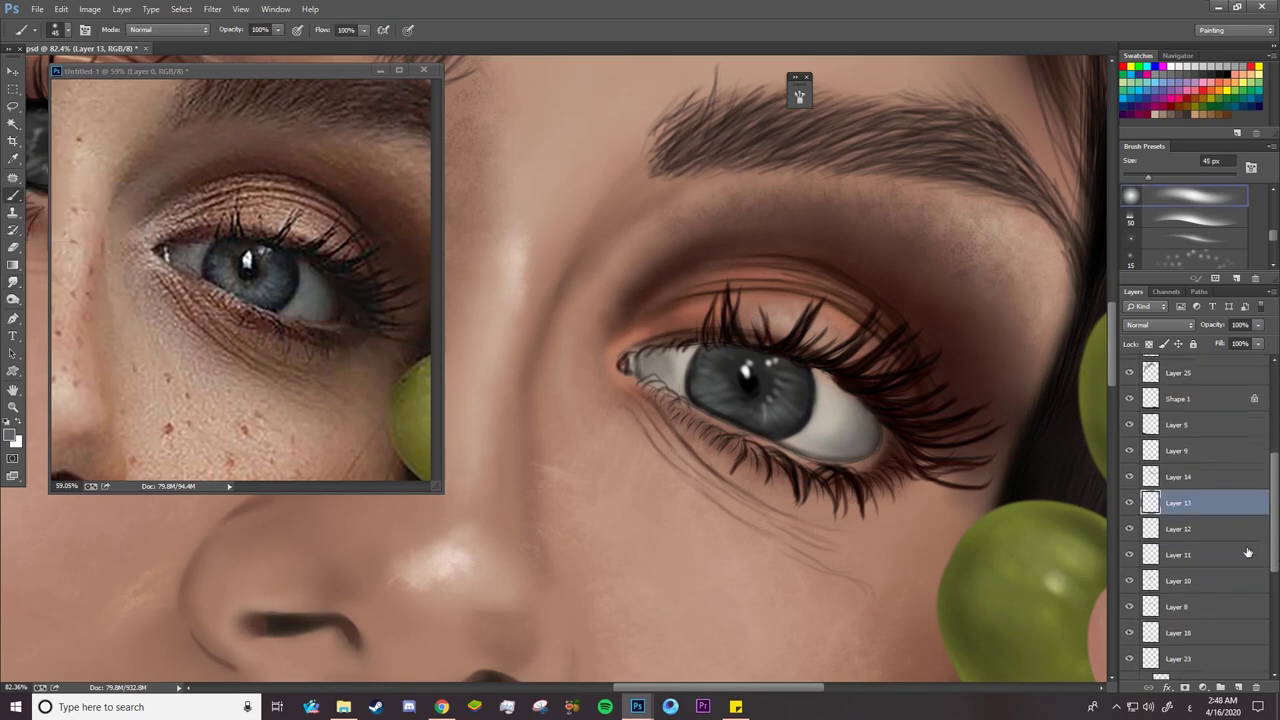
pyautogui.click(1129, 555)
pyautogui.click(1129, 555)
pyautogui.click(1178, 581)
pyautogui.click(1129, 581)
pyautogui.click(1129, 581)
pyautogui.click(7, 424)
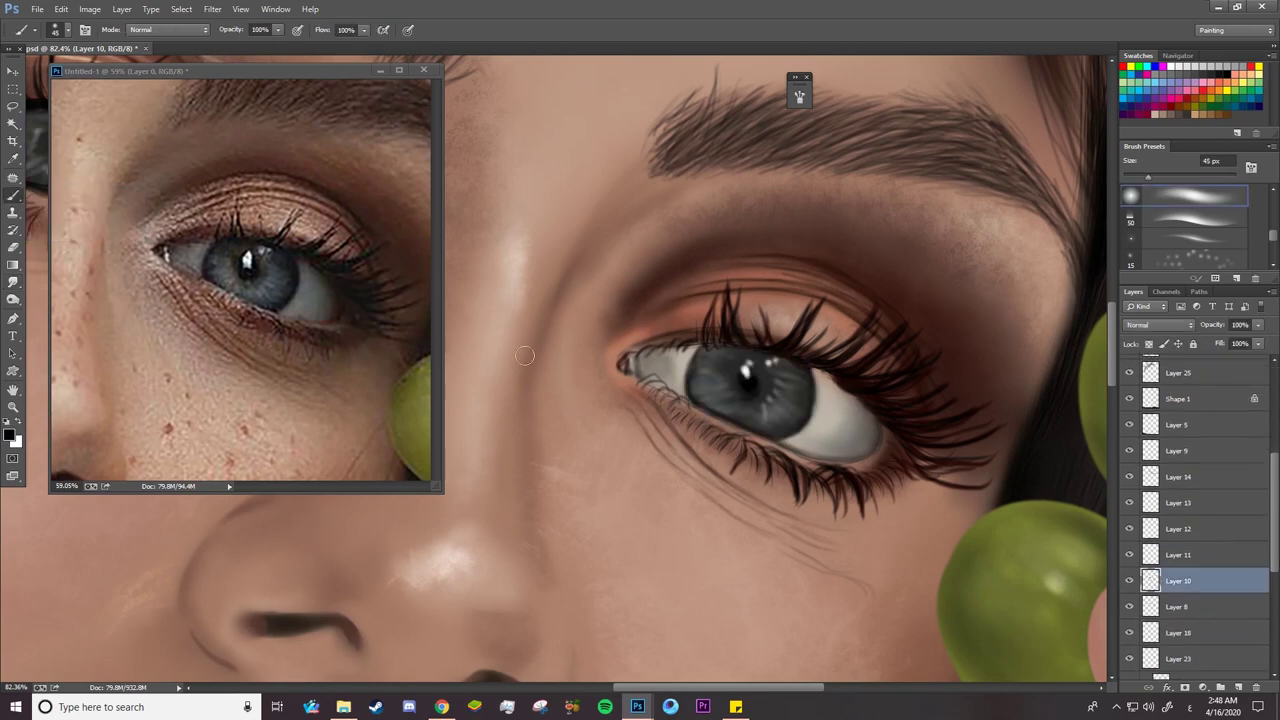
# Darken the rim of the iris in the eye beside the grapes with a soft black 13 px brush
pyautogui.rightClick(718, 352)
pyautogui.moveTo(812, 172); pyautogui.dragTo(790, 172)
pyautogui.click(705, 347)
pyautogui.moveTo(705, 347)
pyautogui.mouseDown()
pyautogui.moveTo(693, 395)
pyautogui.moveTo(690, 385)
pyautogui.moveTo(705, 412)
pyautogui.mouseUp()
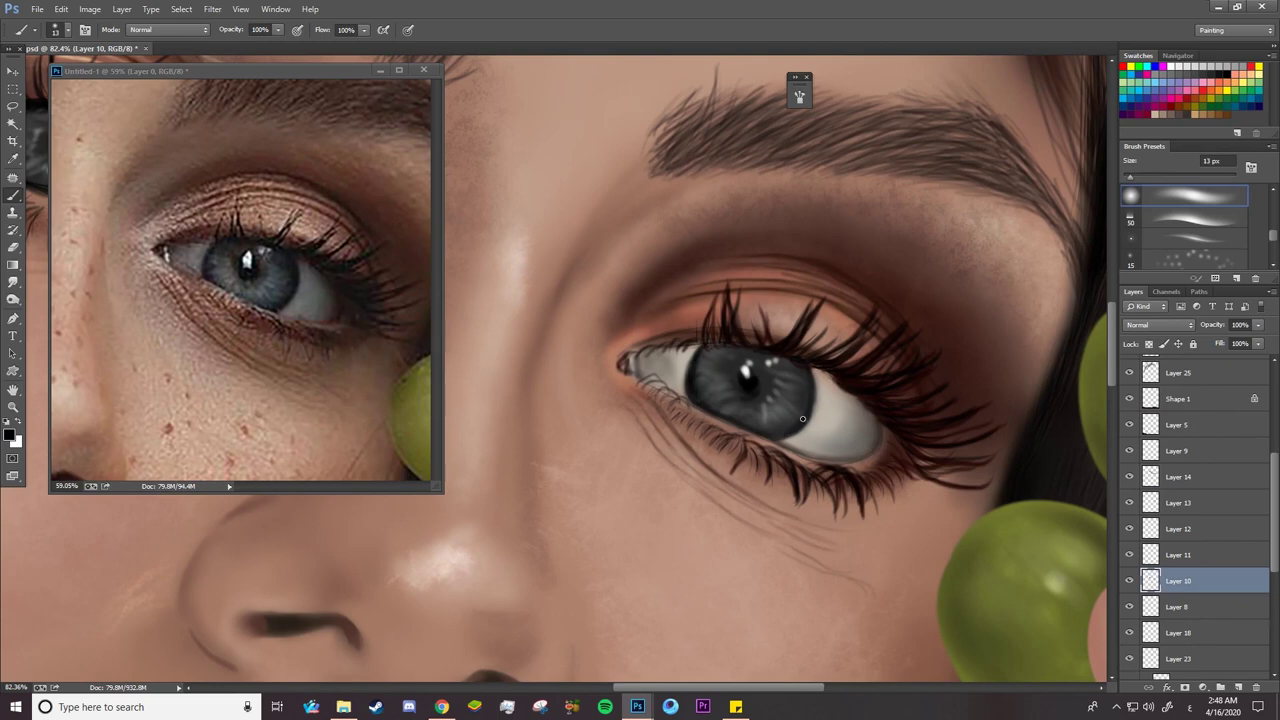
pyautogui.moveTo(803, 419); pyautogui.dragTo(783, 436)
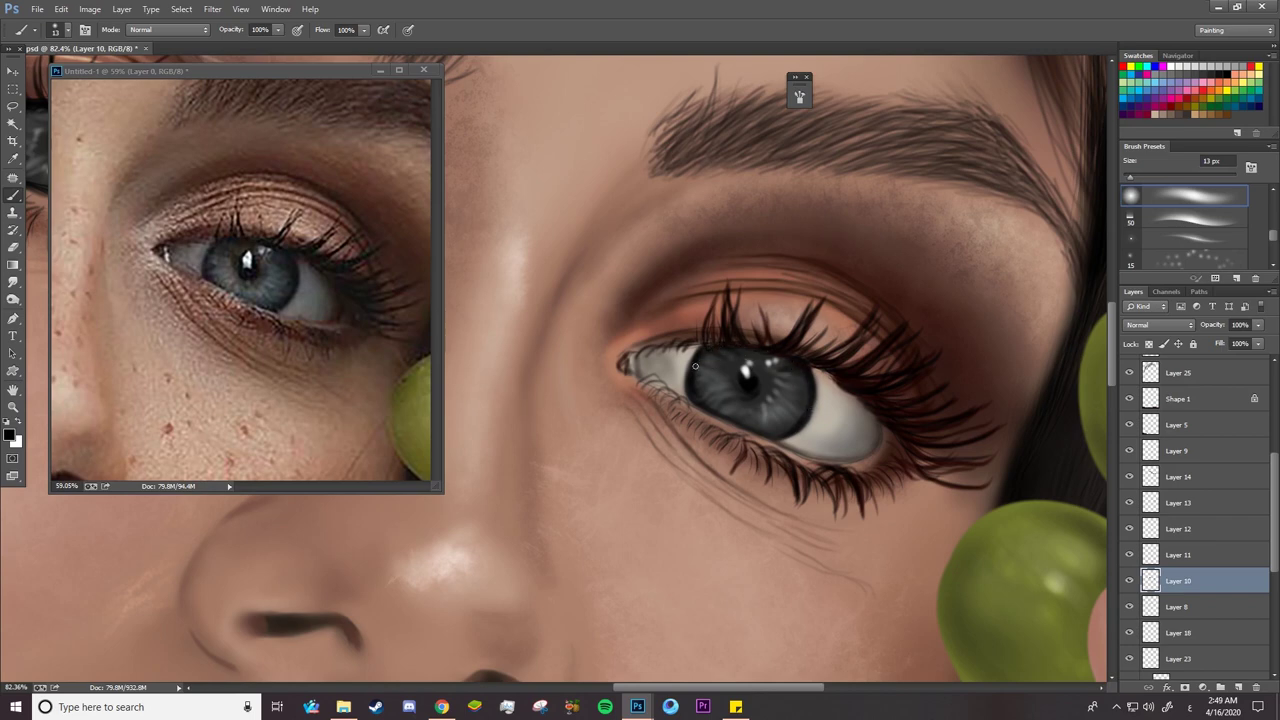
pyautogui.moveTo(812, 378); pyautogui.dragTo(785, 433)
# Darken the iris rim of the eye farther from the grapes with black strokes and check both eyes in the portrait
pyautogui.hotkey('ctrl', 'space')
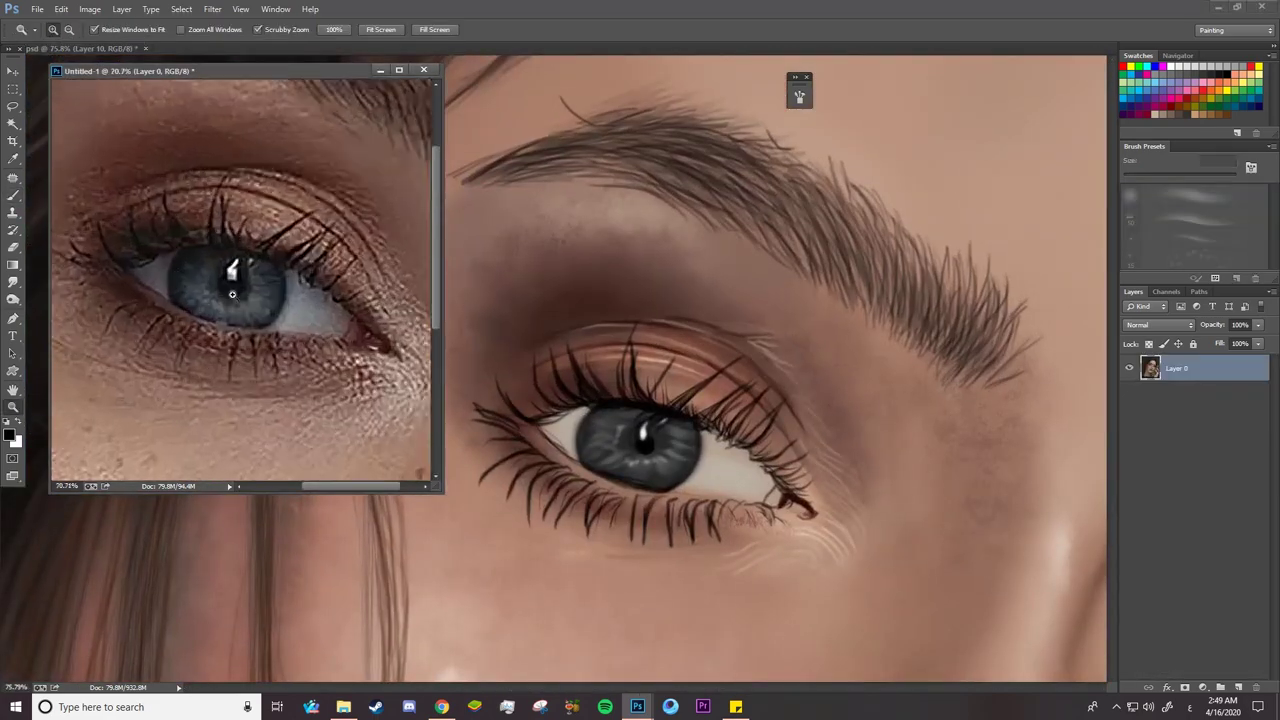
pyautogui.moveTo(599, 407)
pyautogui.mouseDown()
pyautogui.moveTo(582, 426)
pyautogui.moveTo(584, 448)
pyautogui.moveTo(614, 416)
pyautogui.moveTo(596, 457)
pyautogui.mouseUp()
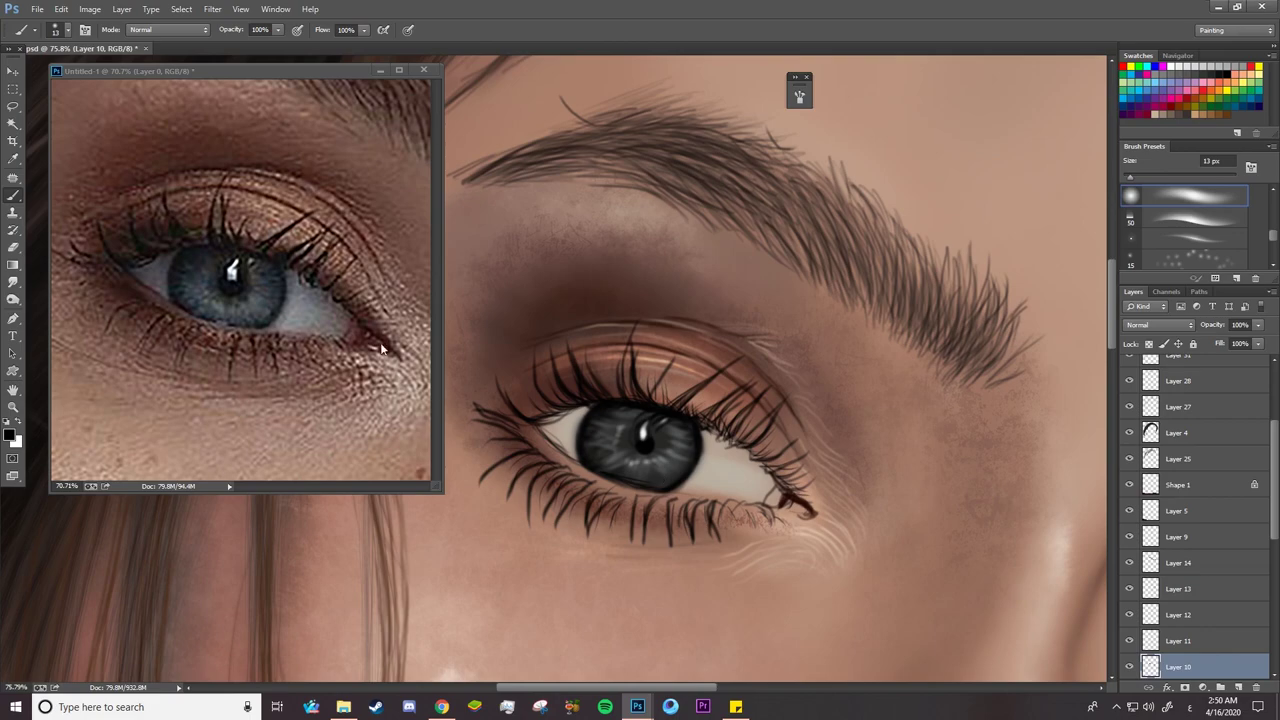
pyautogui.press('z')
pyautogui.moveTo(615, 443); pyautogui.dragTo(568, 465)
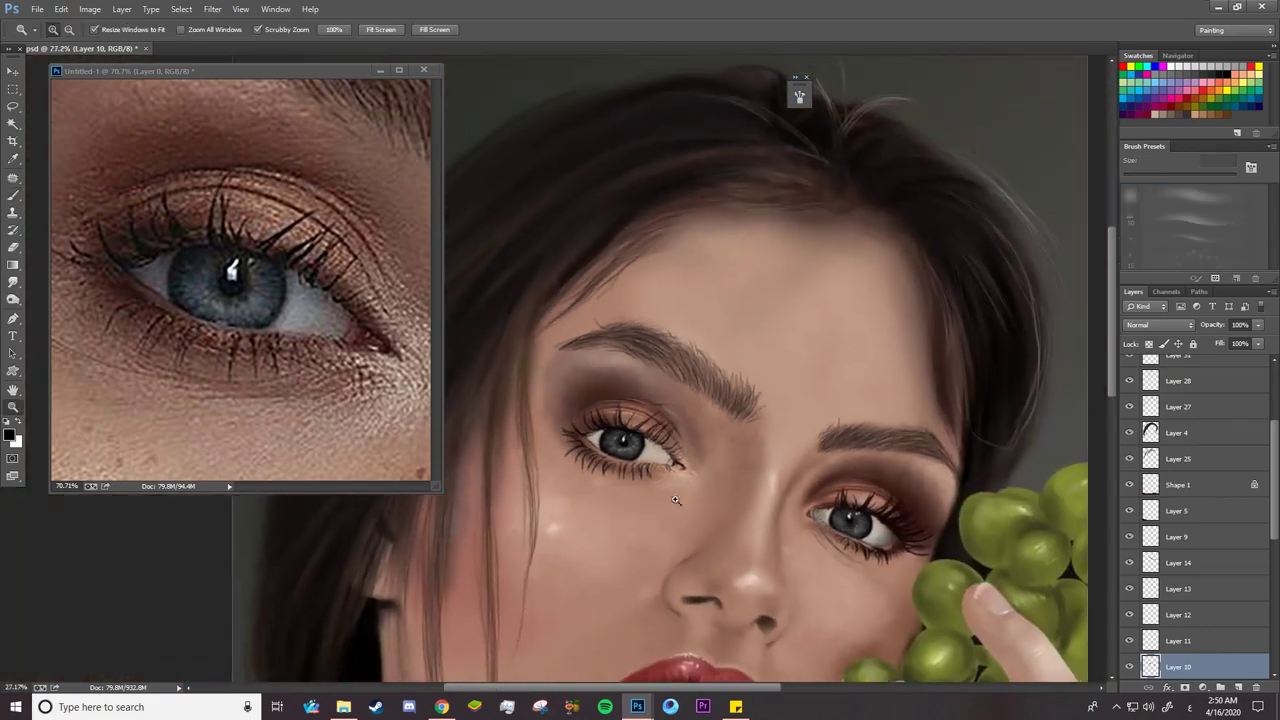
# Apply Color Balance to Layer 10, shifting the irises' midtones toward cyan and blue
pyautogui.moveTo(741, 529); pyautogui.dragTo(767, 527)
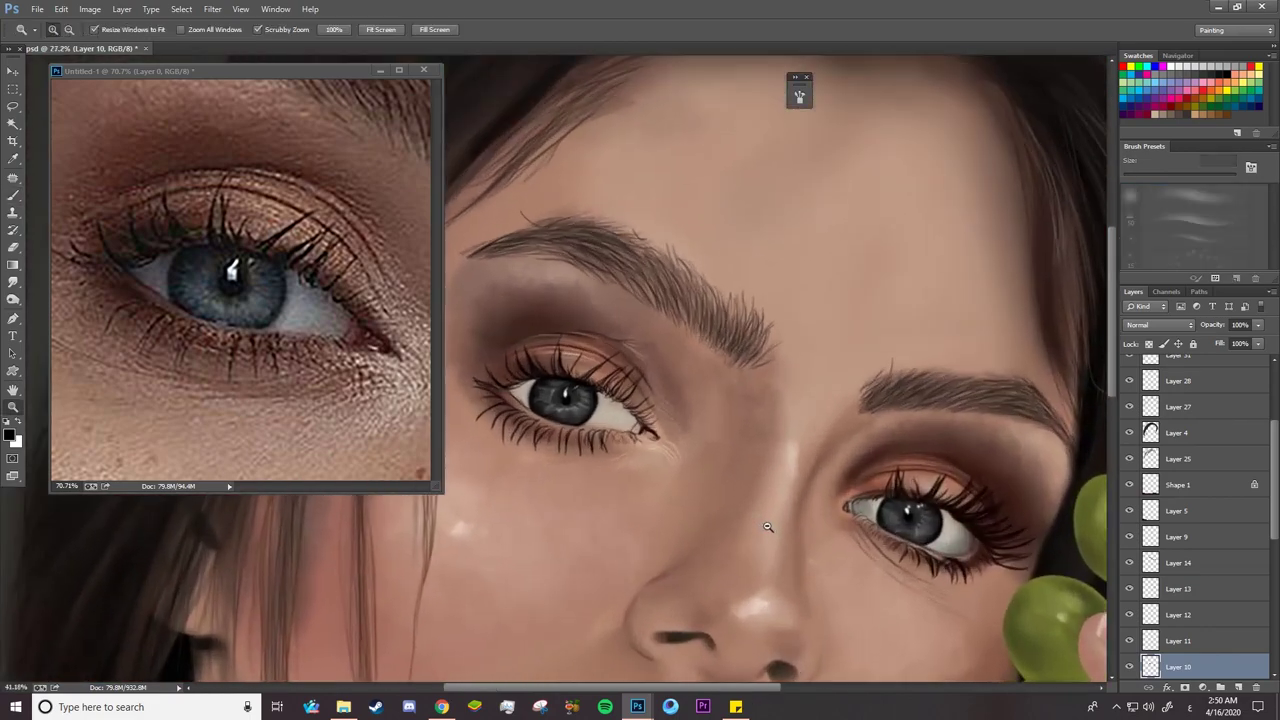
pyautogui.click(89, 9)
pyautogui.moveTo(120, 44)
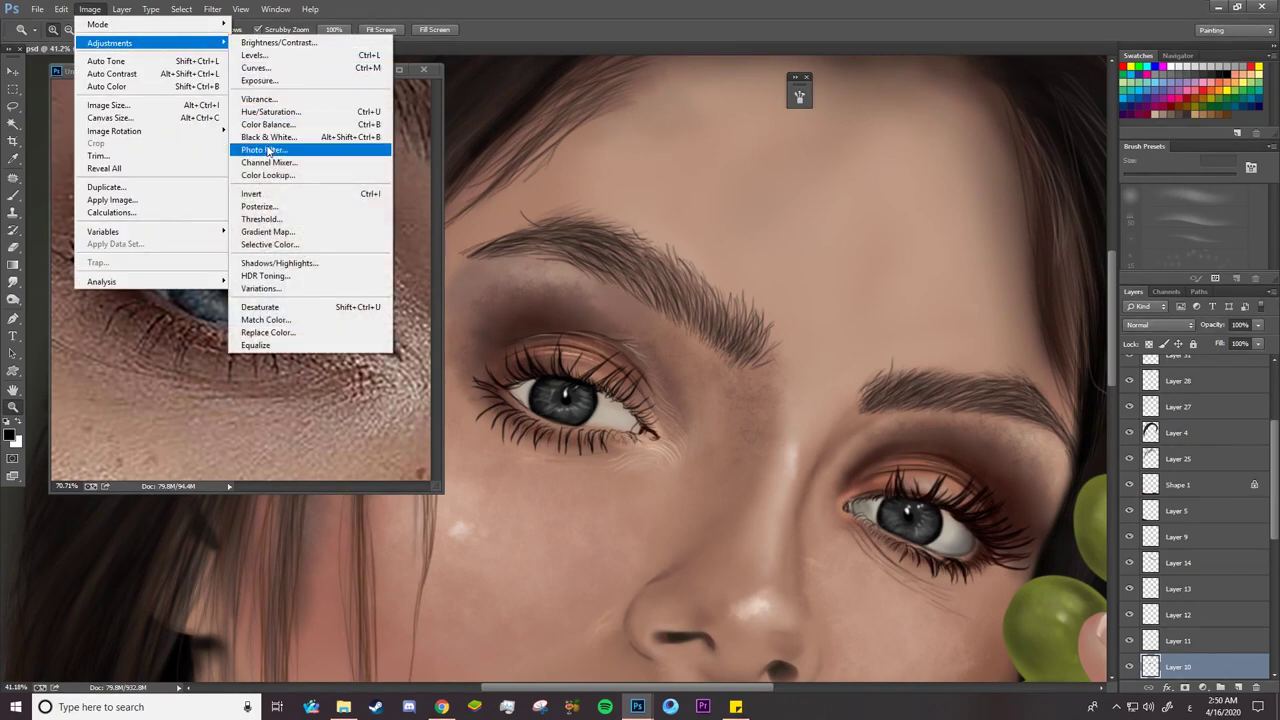
pyautogui.click(270, 124)
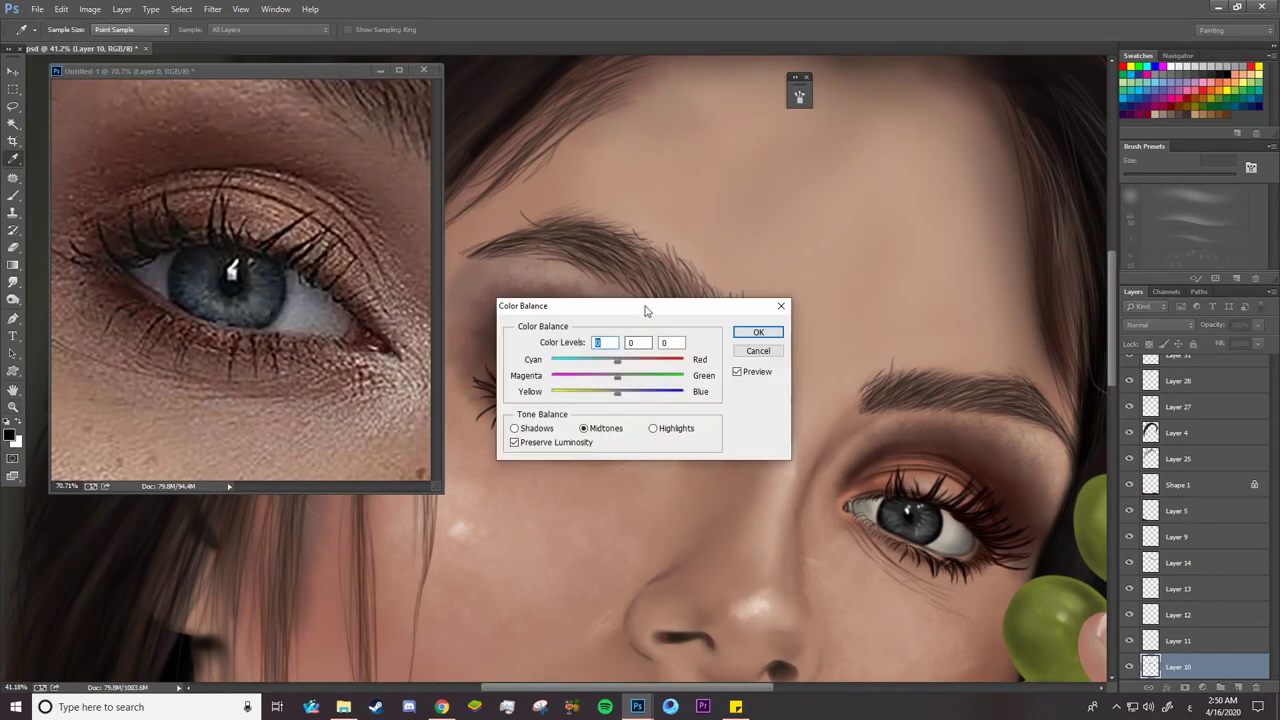
pyautogui.moveTo(640, 307); pyautogui.dragTo(848, 197)
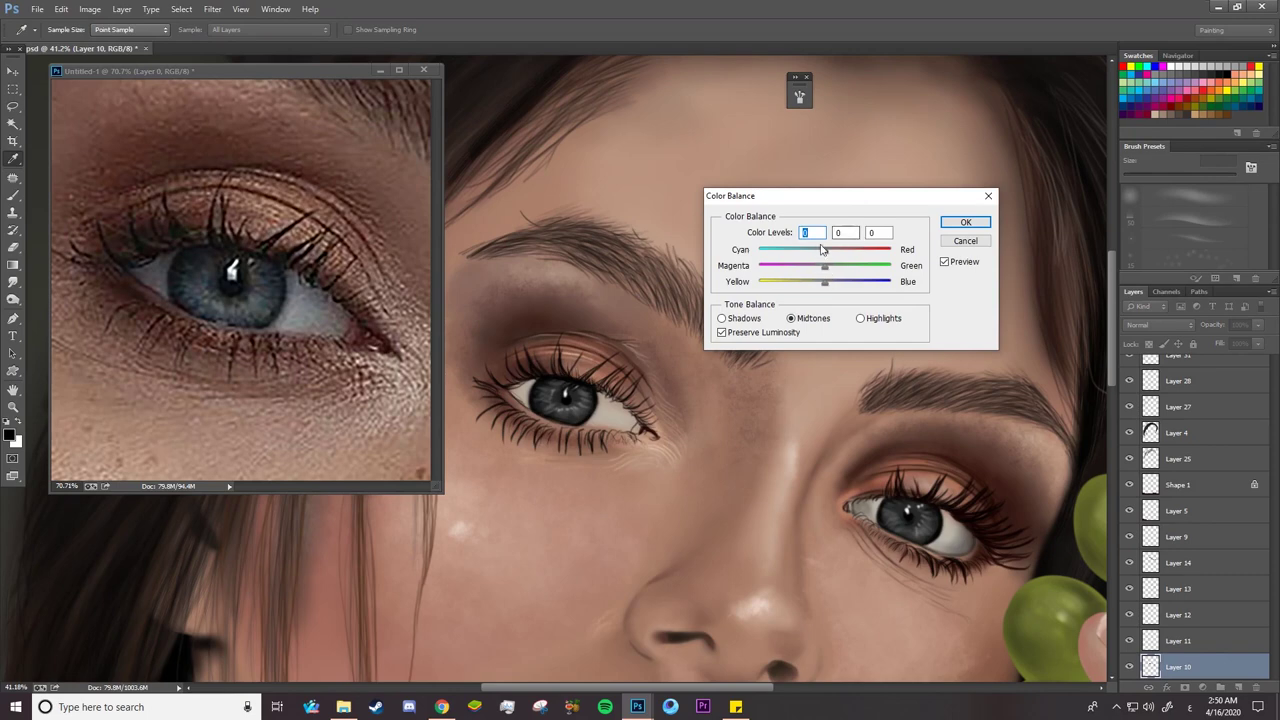
pyautogui.moveTo(824, 250); pyautogui.dragTo(811, 257)
pyautogui.click(944, 263)
pyautogui.click(945, 263)
pyautogui.moveTo(828, 287); pyautogui.dragTo(832, 285)
pyautogui.click(958, 223)
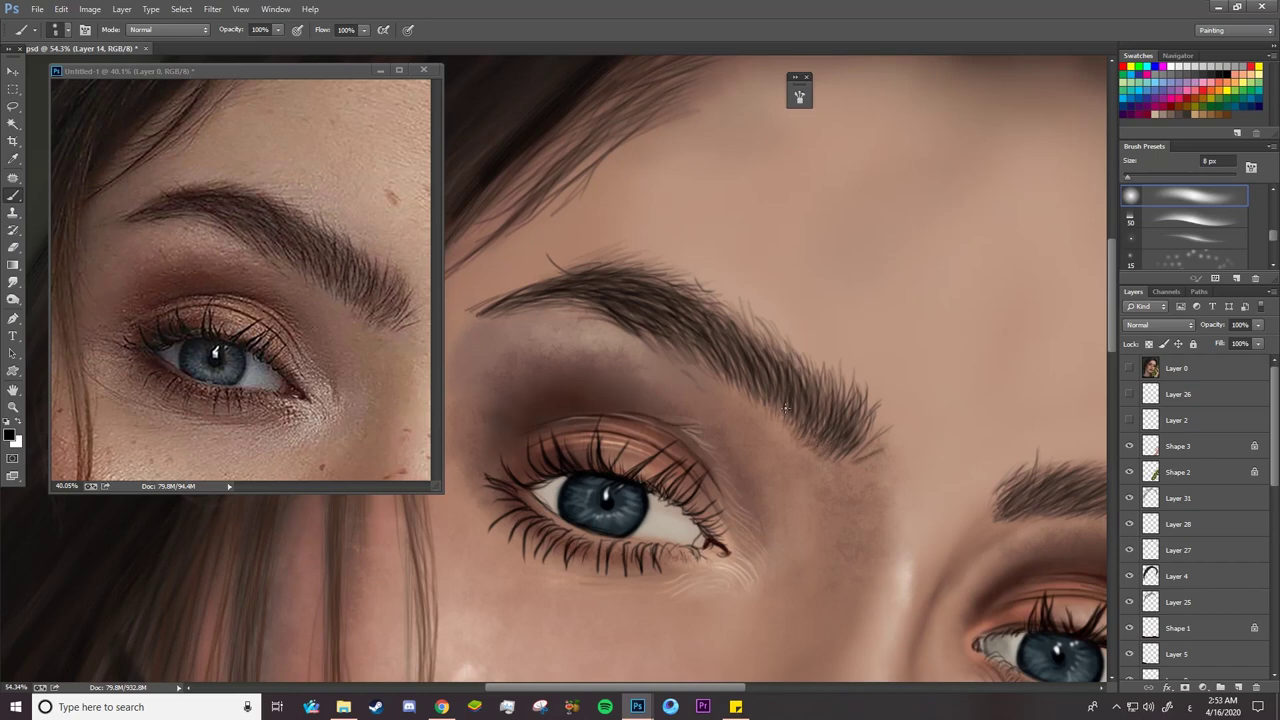
# Compare the brow farther from the grapes with Layer 0 and fade its stray upper hairs with a 149 px eraser
pyautogui.click(1129, 368)
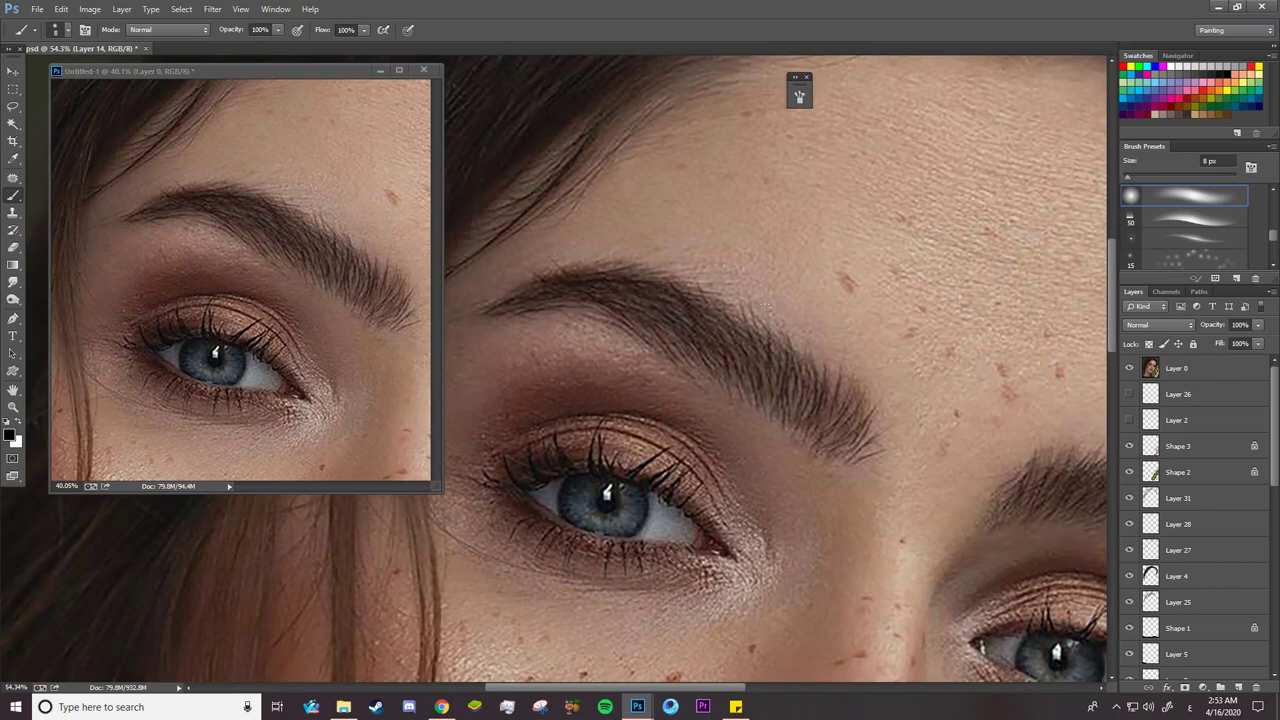
pyautogui.click(1129, 368)
pyautogui.press('e')
pyautogui.rightClick(752, 246)
pyautogui.click(839, 175)
pyautogui.click(676, 230)
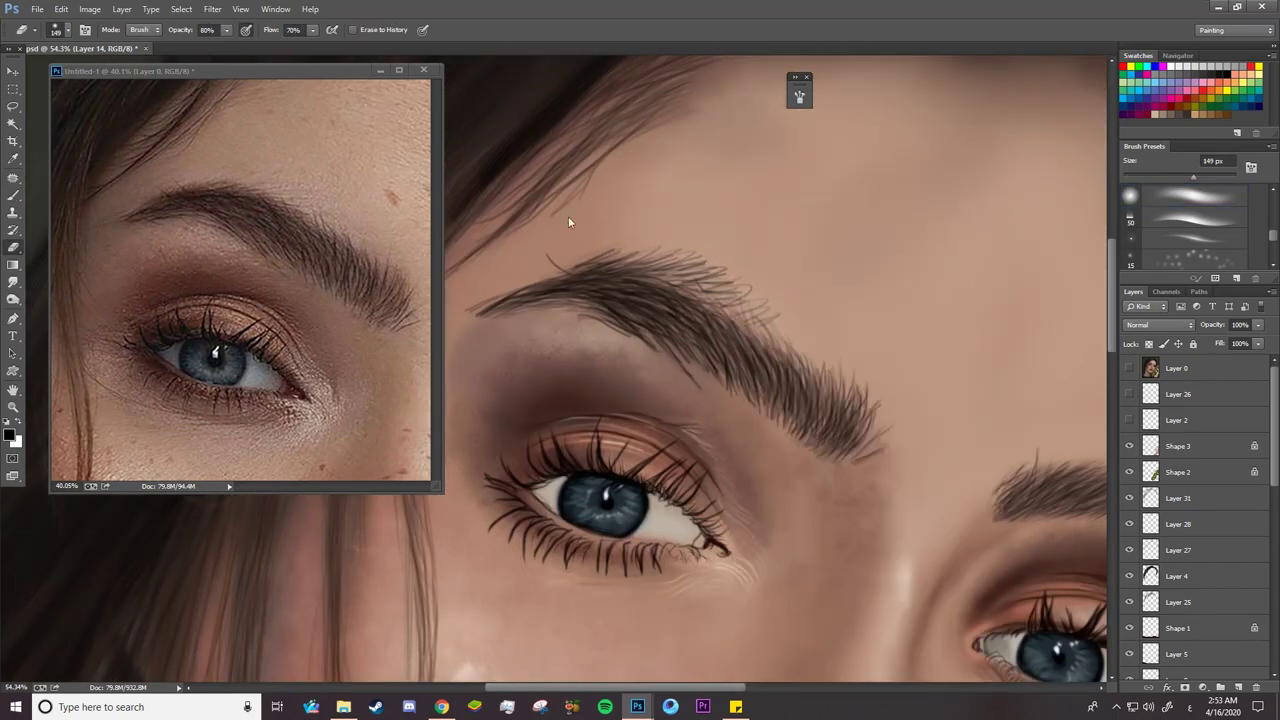
pyautogui.moveTo(605, 222)
pyautogui.mouseDown()
pyautogui.moveTo(597, 211)
pyautogui.moveTo(625, 218)
pyautogui.mouseUp()
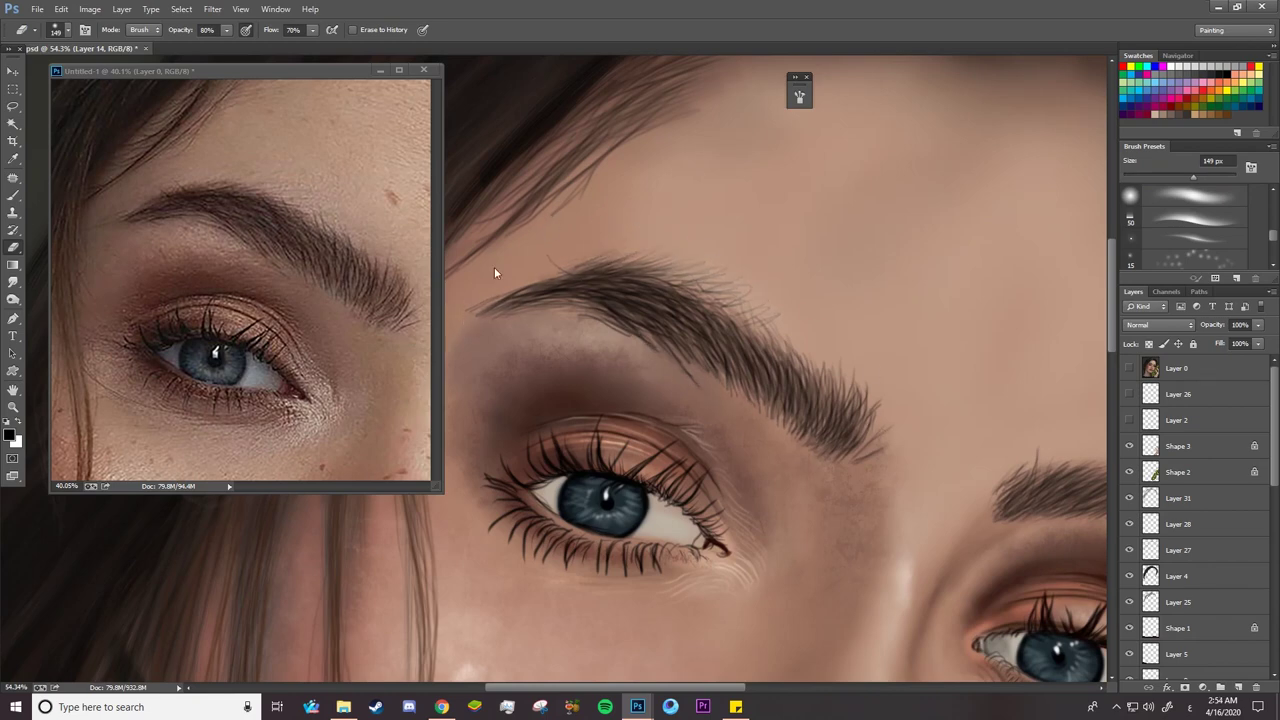
# Darken the body and tail of the brow beside the grapes with black 8 px hair strokes, matching the reference photo
pyautogui.press('z')
pyautogui.moveTo(645, 353)
pyautogui.mouseDown()
pyautogui.moveTo(577, 414)
pyautogui.moveTo(520, 418)
pyautogui.mouseUp()
pyautogui.moveTo(770, 410); pyautogui.dragTo(800, 440)
pyautogui.click(230, 270)
pyautogui.moveTo(195, 266); pyautogui.dragTo(125, 275)
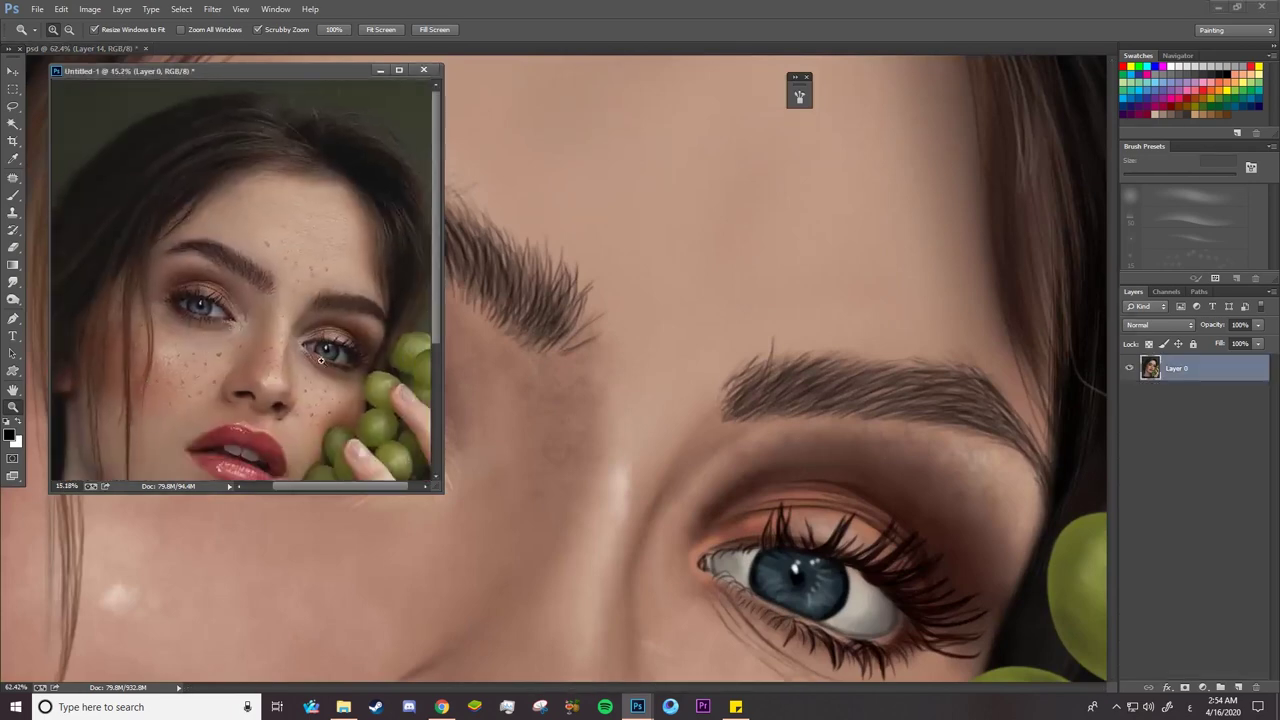
pyautogui.moveTo(350, 342); pyautogui.dragTo(410, 345)
pyautogui.click(1089, 470)
pyautogui.hotkey('ctrl', '1')
pyautogui.press('b')
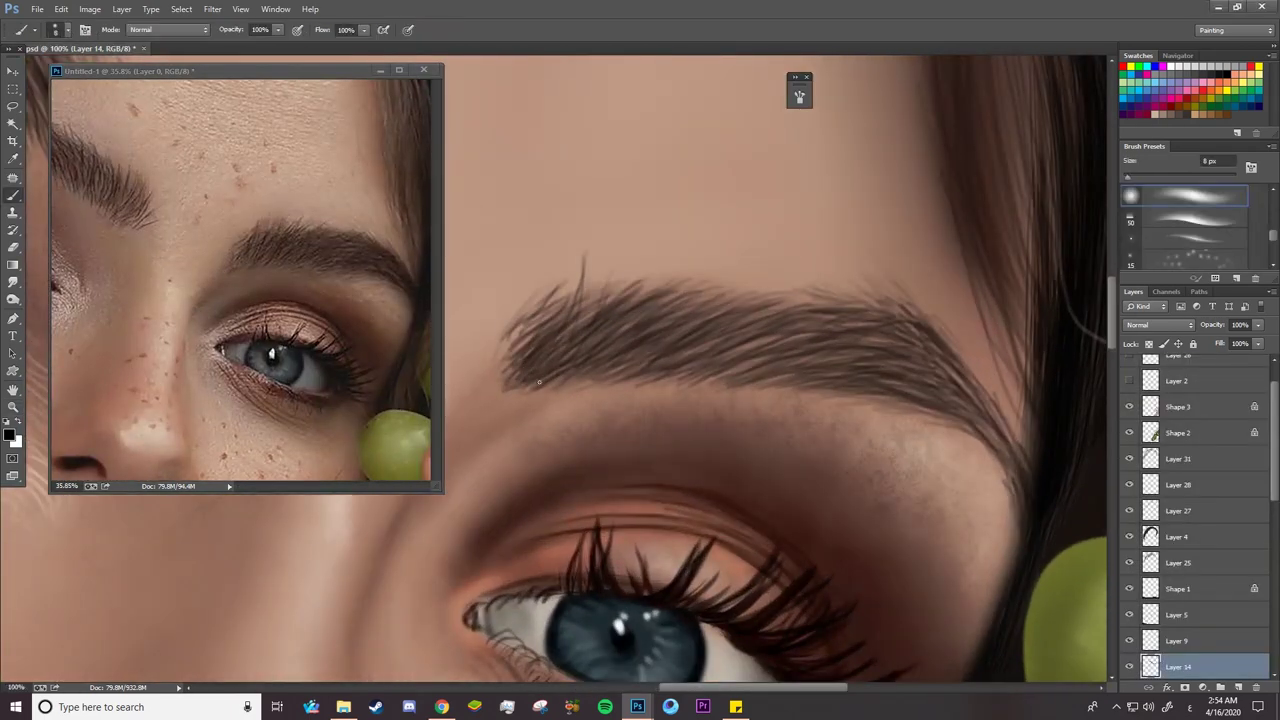
pyautogui.moveTo(727, 374); pyautogui.dragTo(784, 352)
pyautogui.moveTo(666, 370)
pyautogui.mouseDown()
pyautogui.moveTo(805, 334)
pyautogui.moveTo(915, 334)
pyautogui.mouseUp()
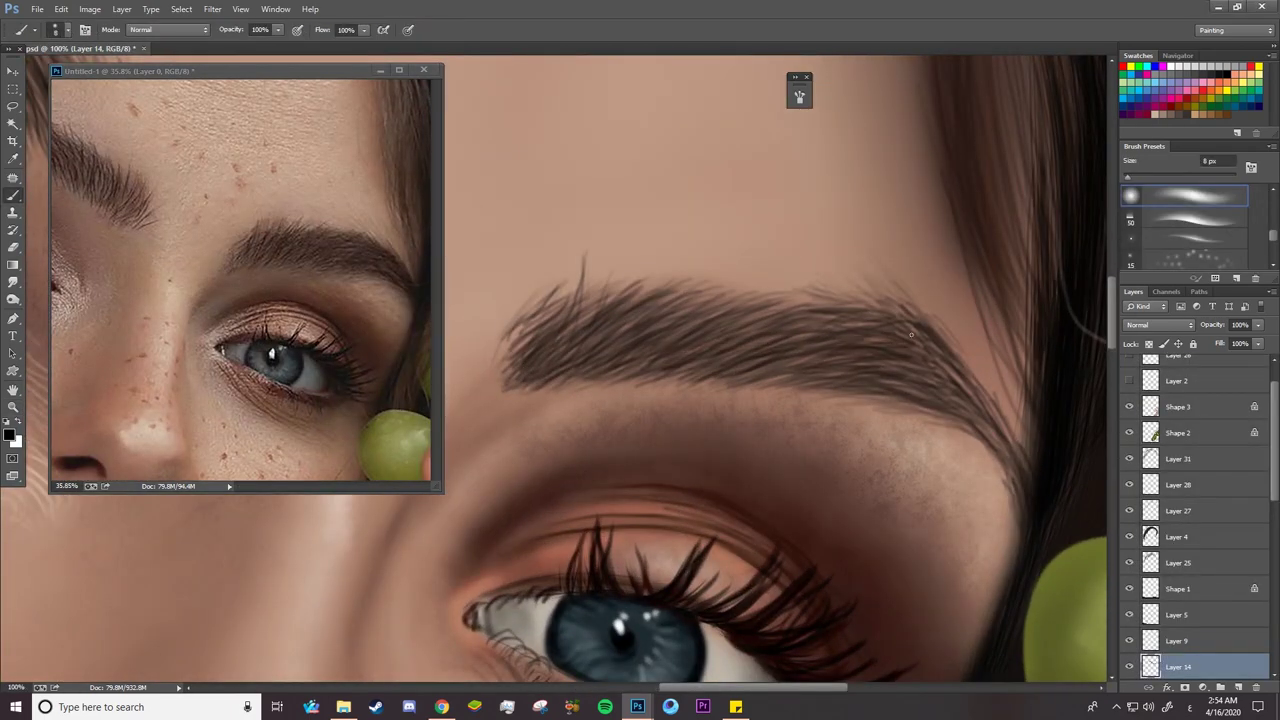
pyautogui.moveTo(834, 384)
pyautogui.mouseDown()
pyautogui.moveTo(960, 372)
pyautogui.moveTo(996, 444)
pyautogui.moveTo(1016, 454)
pyautogui.moveTo(995, 409)
pyautogui.mouseUp()
# Check the brow shape against the photo on Layer 0 and add fine hairs beneath the brow's outer half
pyautogui.click(1274, 374)
pyautogui.click(1129, 369)
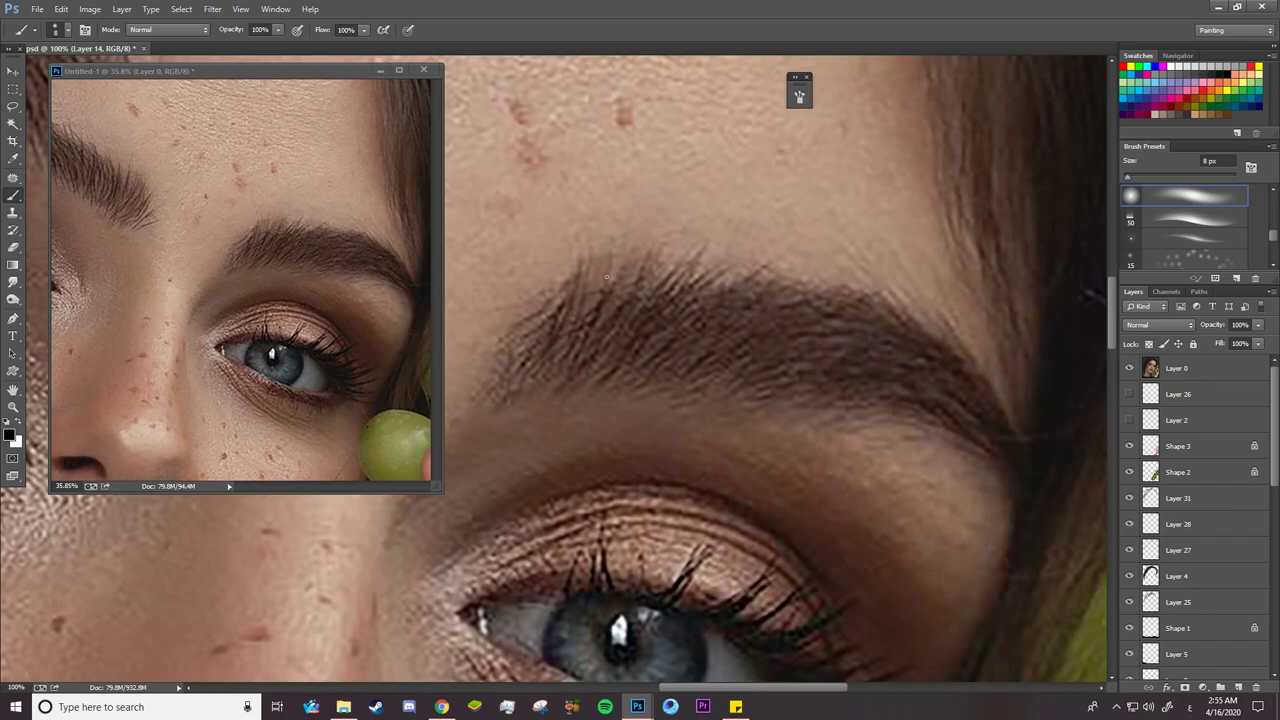
pyautogui.click(1129, 369)
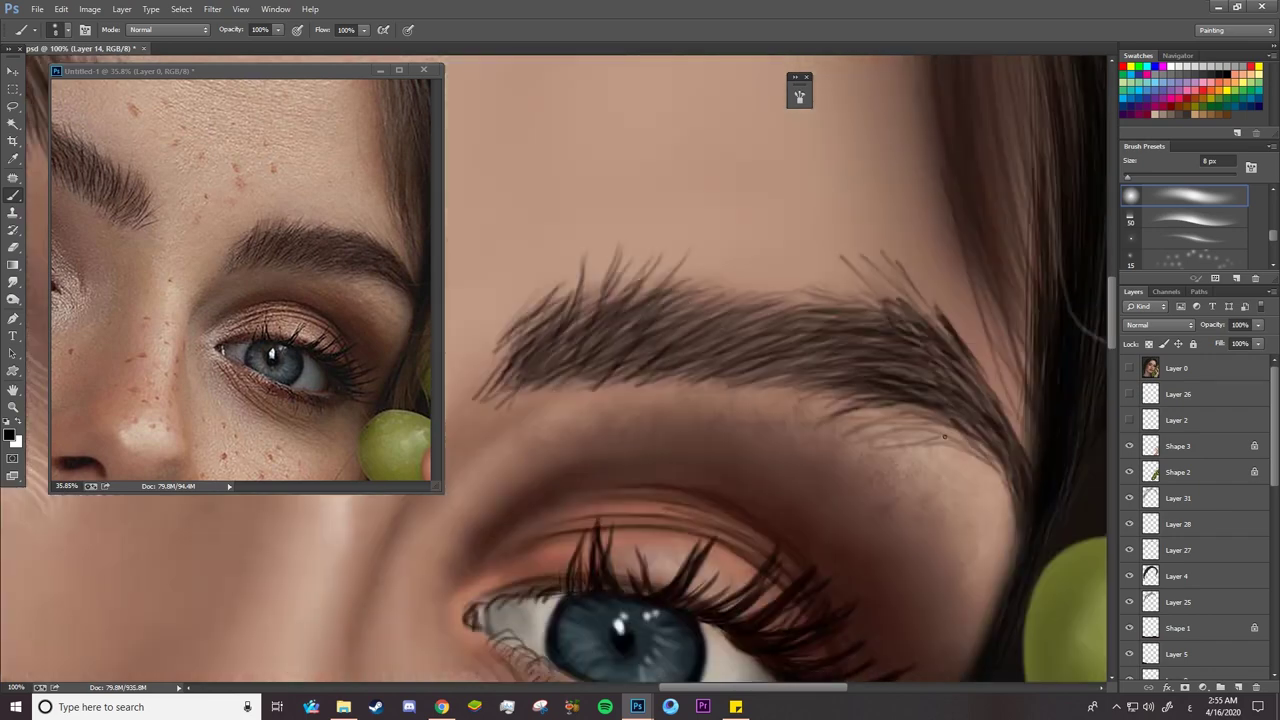
pyautogui.moveTo(868, 431); pyautogui.dragTo(928, 441)
pyautogui.moveTo(838, 409); pyautogui.dragTo(898, 431)
# Recheck the brow against Layer 0 and thicken its upper arch and lower edge with black hair strokes
pyautogui.click(1129, 369)
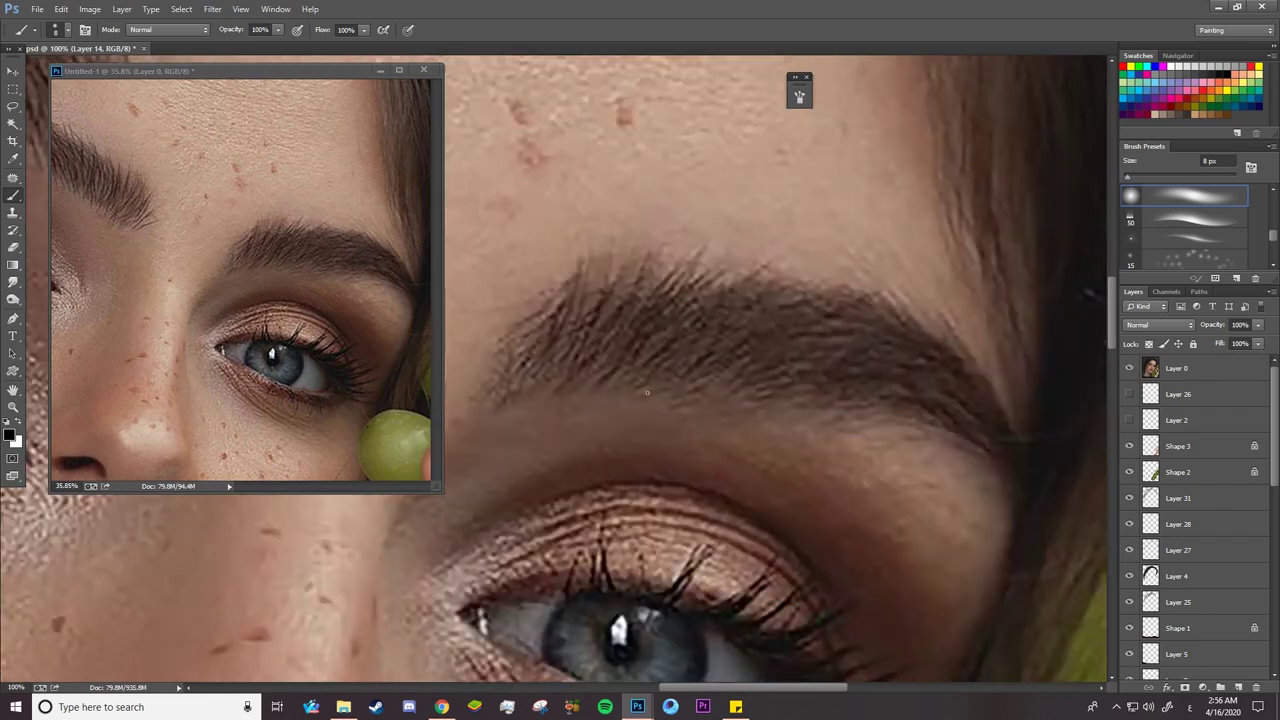
pyautogui.hotkey('ctrl', ',')
pyautogui.hotkey('ctrl', ',')
pyautogui.hotkey('ctrl', ',')
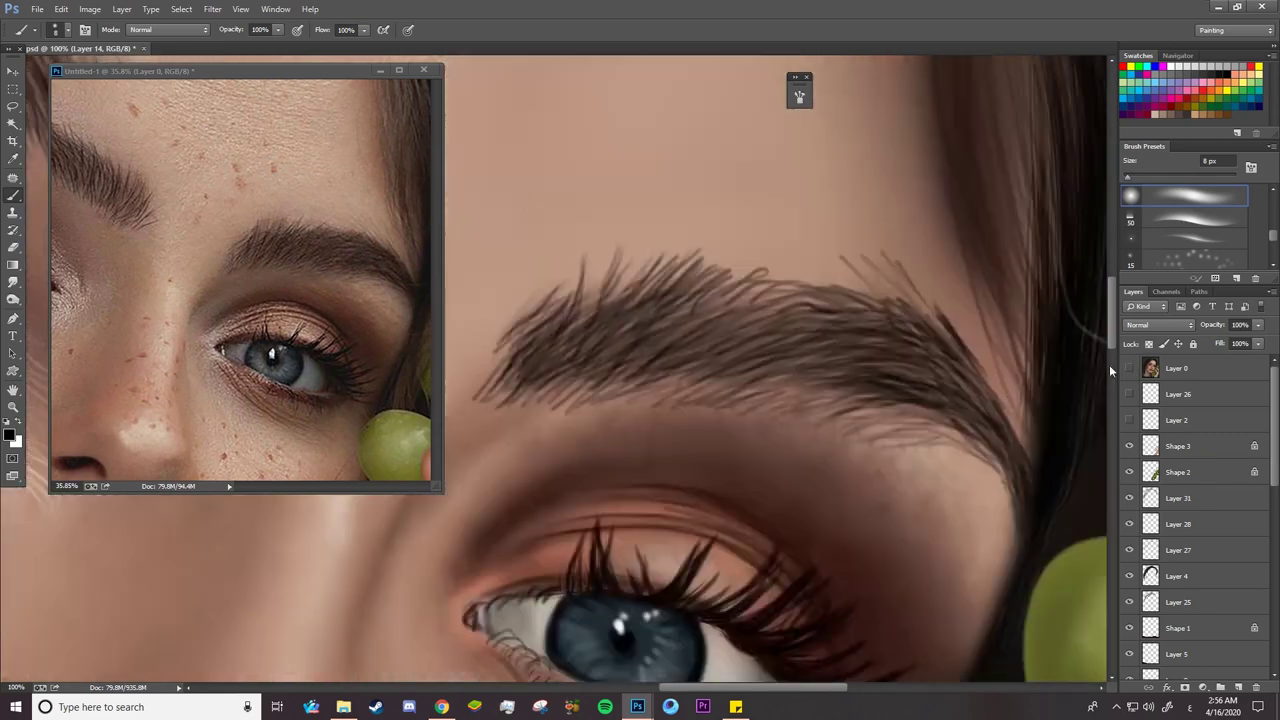
pyautogui.moveTo(792, 297); pyautogui.dragTo(862, 307)
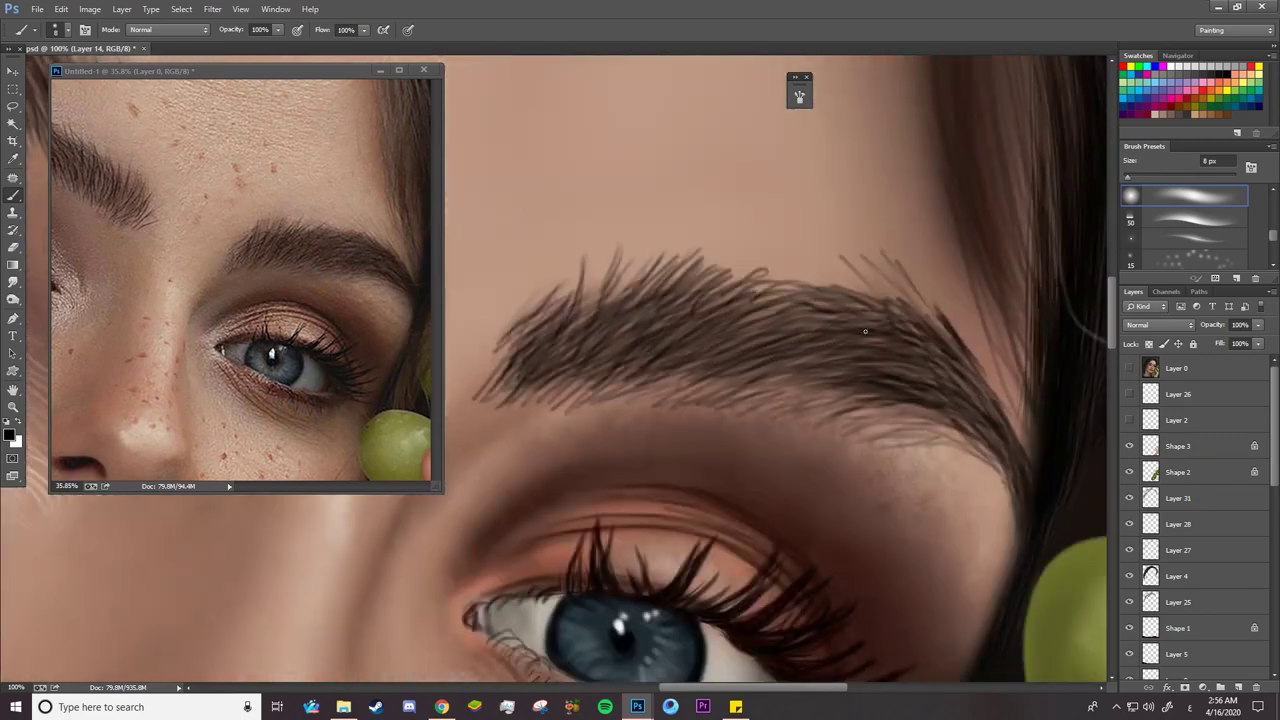
pyautogui.moveTo(750, 370); pyautogui.dragTo(844, 384)
pyautogui.moveTo(770, 380); pyautogui.dragTo(846, 408)
pyautogui.moveTo(726, 358); pyautogui.dragTo(842, 396)
pyautogui.moveTo(802, 388); pyautogui.dragTo(858, 408)
pyautogui.moveTo(660, 402); pyautogui.dragTo(734, 358)
pyautogui.moveTo(640, 364); pyautogui.dragTo(552, 402)
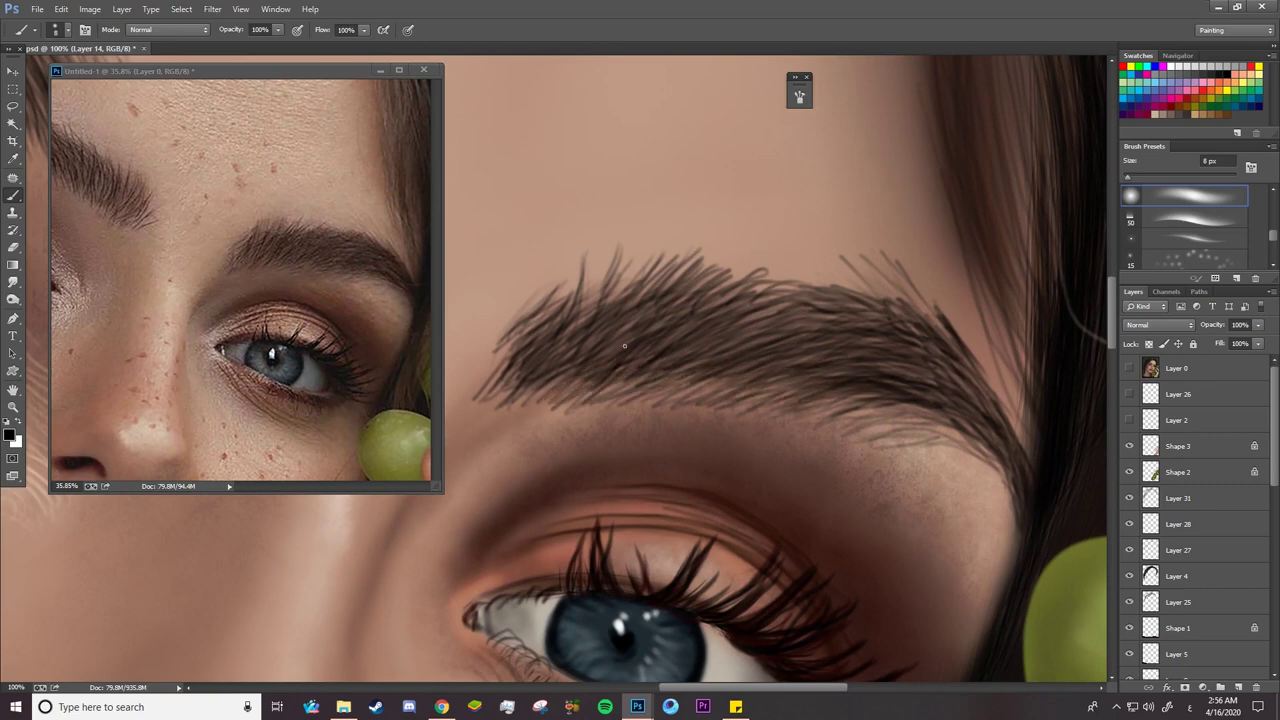
# Fill the brow from its inner end to the tail with denser black hair strokes
pyautogui.moveTo(586, 356); pyautogui.dragTo(500, 398)
pyautogui.moveTo(660, 370); pyautogui.dragTo(538, 400)
pyautogui.moveTo(778, 366); pyautogui.dragTo(668, 404)
pyautogui.moveTo(700, 354); pyautogui.dragTo(812, 318)
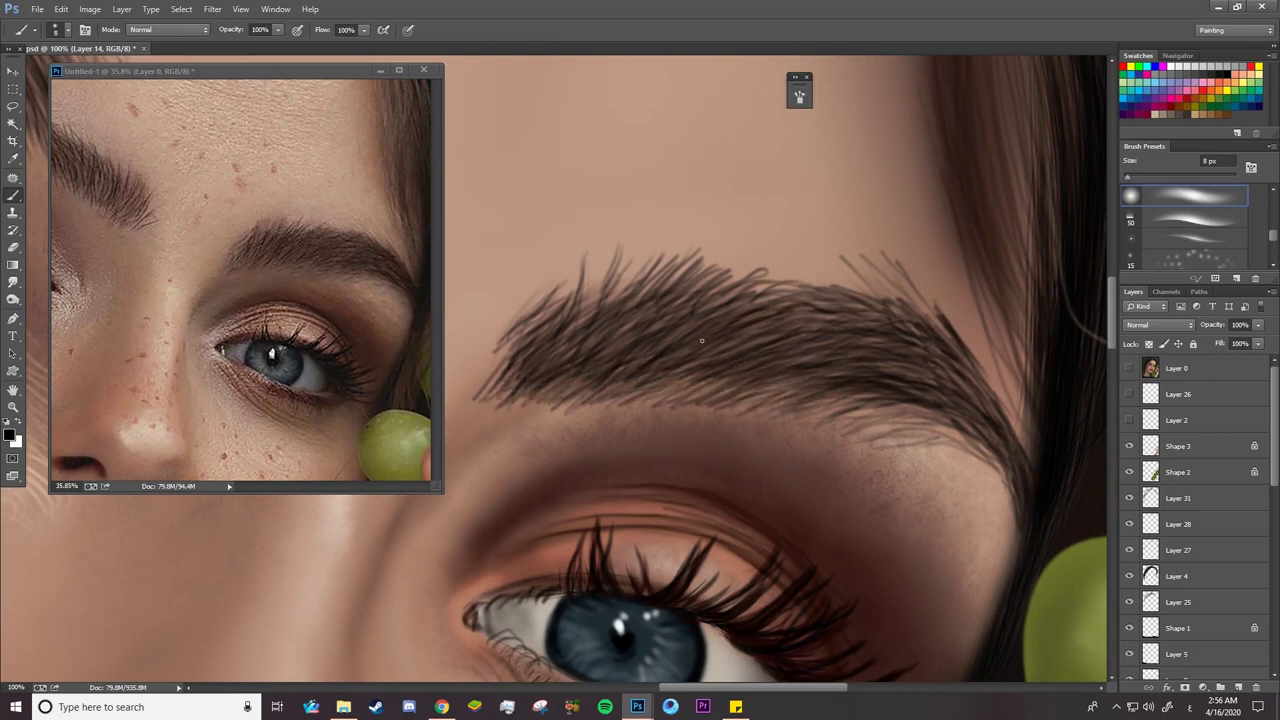
pyautogui.moveTo(714, 310); pyautogui.dragTo(800, 286)
pyautogui.moveTo(794, 382); pyautogui.dragTo(936, 346)
pyautogui.moveTo(836, 334)
pyautogui.mouseDown()
pyautogui.moveTo(927, 351)
pyautogui.moveTo(996, 416)
pyautogui.mouseUp()
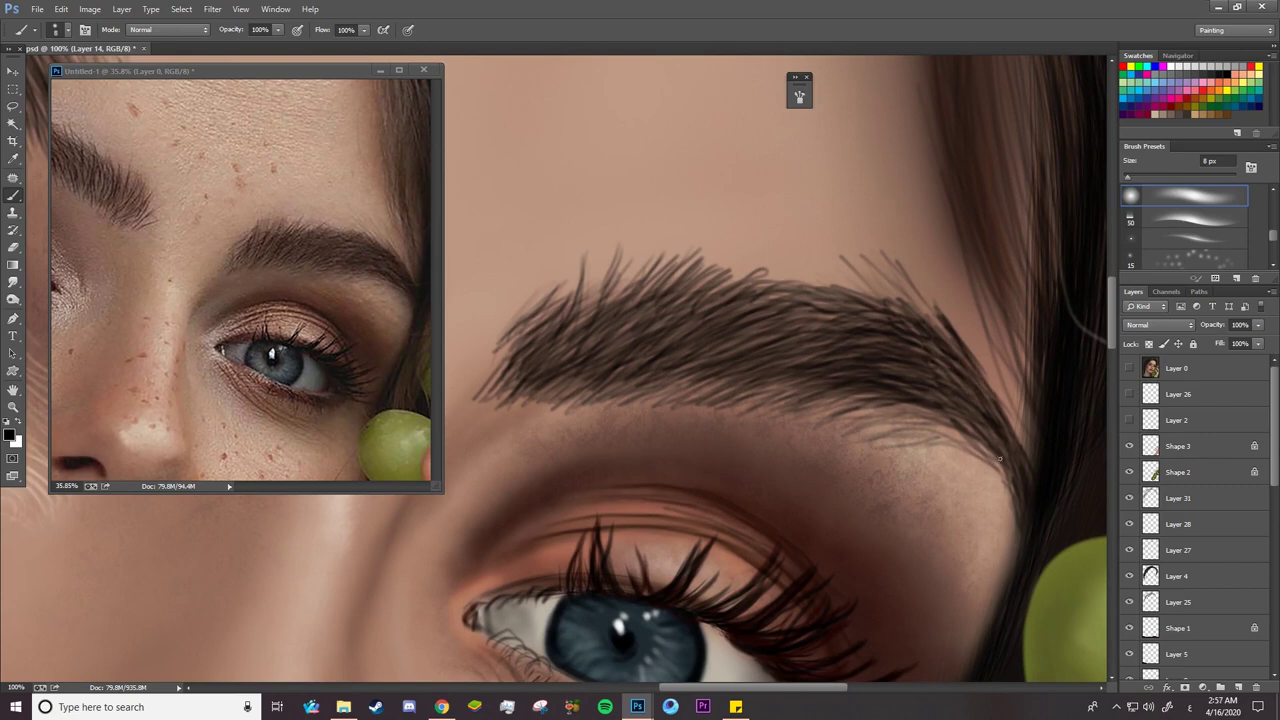
# Thicken the underside of the brow's tail and the upper part of its outer half with dark hairs
pyautogui.moveTo(898, 424); pyautogui.dragTo(992, 453)
pyautogui.moveTo(916, 418); pyautogui.dragTo(992, 462)
pyautogui.moveTo(858, 402)
pyautogui.mouseDown()
pyautogui.moveTo(974, 432)
pyautogui.moveTo(960, 422)
pyautogui.mouseUp()
pyautogui.moveTo(906, 388)
pyautogui.mouseDown()
pyautogui.moveTo(982, 431)
pyautogui.moveTo(944, 390)
pyautogui.mouseUp()
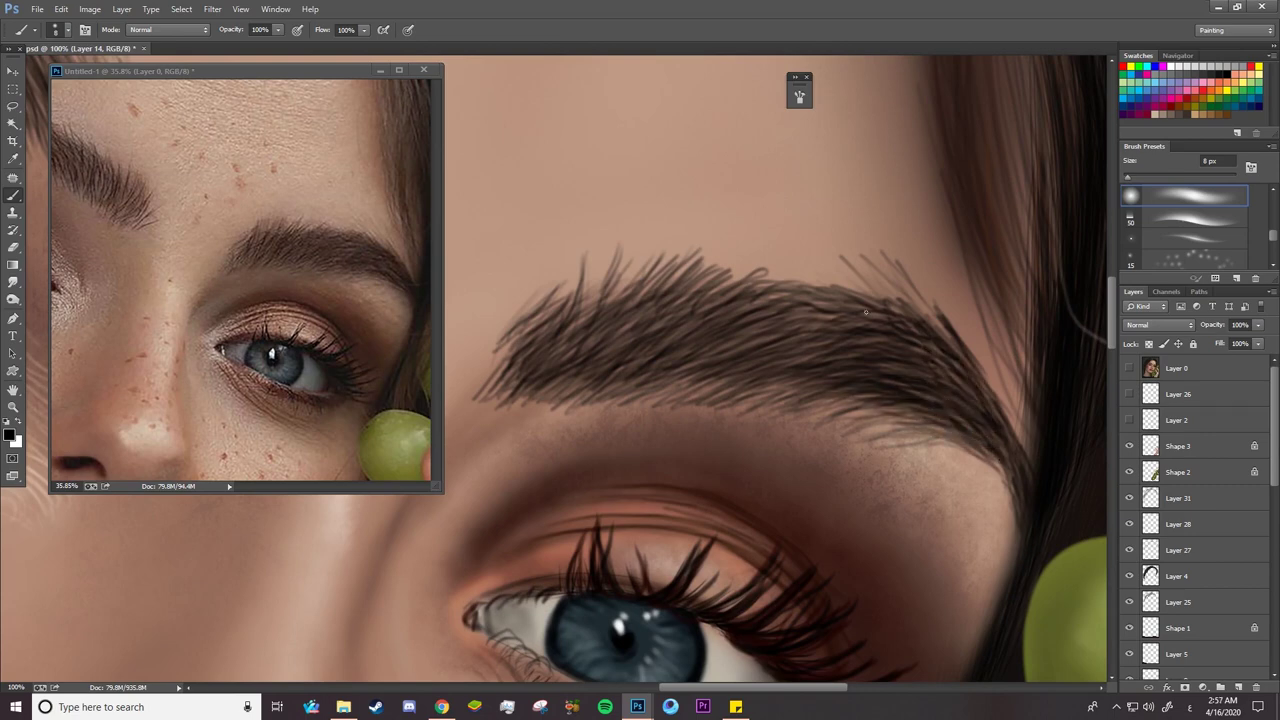
pyautogui.moveTo(800, 326); pyautogui.dragTo(888, 310)
# Reduce the brush to 4 px and draw fine stray hairs above the brow's outer arch
pyautogui.press('[')
pyautogui.moveTo(838, 262); pyautogui.dragTo(886, 286)
pyautogui.moveTo(897, 268); pyautogui.dragTo(946, 324)
pyautogui.moveTo(822, 274)
pyautogui.mouseDown()
pyautogui.moveTo(863, 288)
pyautogui.moveTo(832, 285)
pyautogui.mouseUp()
pyautogui.moveTo(868, 265); pyautogui.dragTo(908, 298)
# Fade the hair tips along the brow's lower and upper edges with a 149 px eraser and compare with Layer 0
pyautogui.press('e')
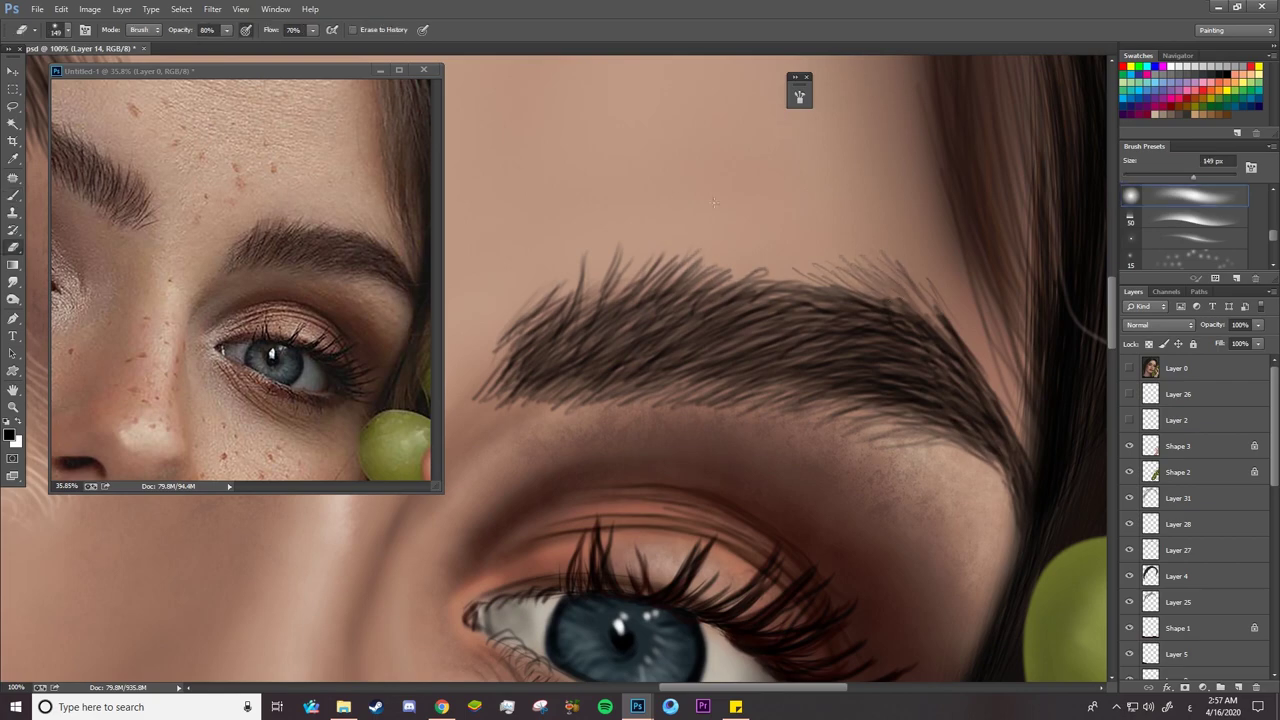
pyautogui.moveTo(519, 404)
pyautogui.mouseDown()
pyautogui.moveTo(502, 404)
pyautogui.moveTo(772, 411)
pyautogui.mouseUp()
pyautogui.moveTo(950, 314); pyautogui.dragTo(939, 326)
pyautogui.moveTo(682, 264); pyautogui.dragTo(641, 274)
pyautogui.press('z')
pyautogui.moveTo(822, 380)
pyautogui.mouseDown()
pyautogui.moveTo(752, 380)
pyautogui.moveTo(812, 385)
pyautogui.mouseUp()
pyautogui.press('b')
pyautogui.click(1130, 368)
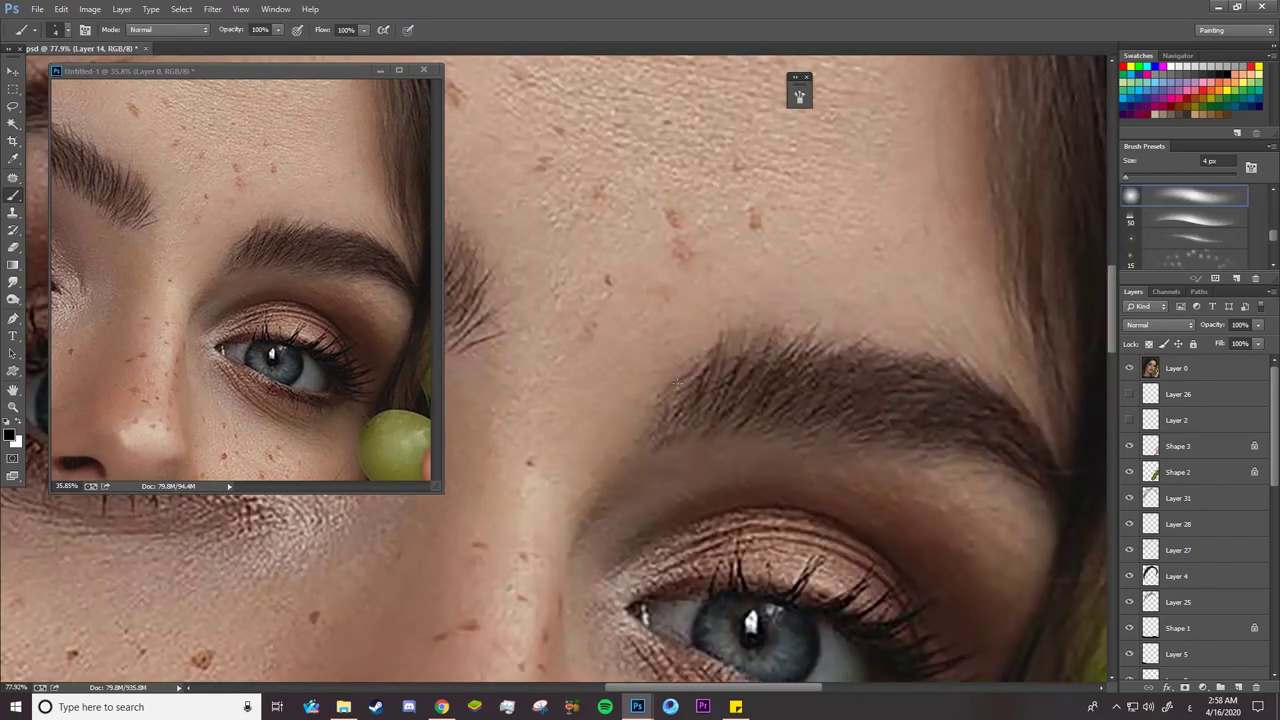
pyautogui.click(1129, 368)
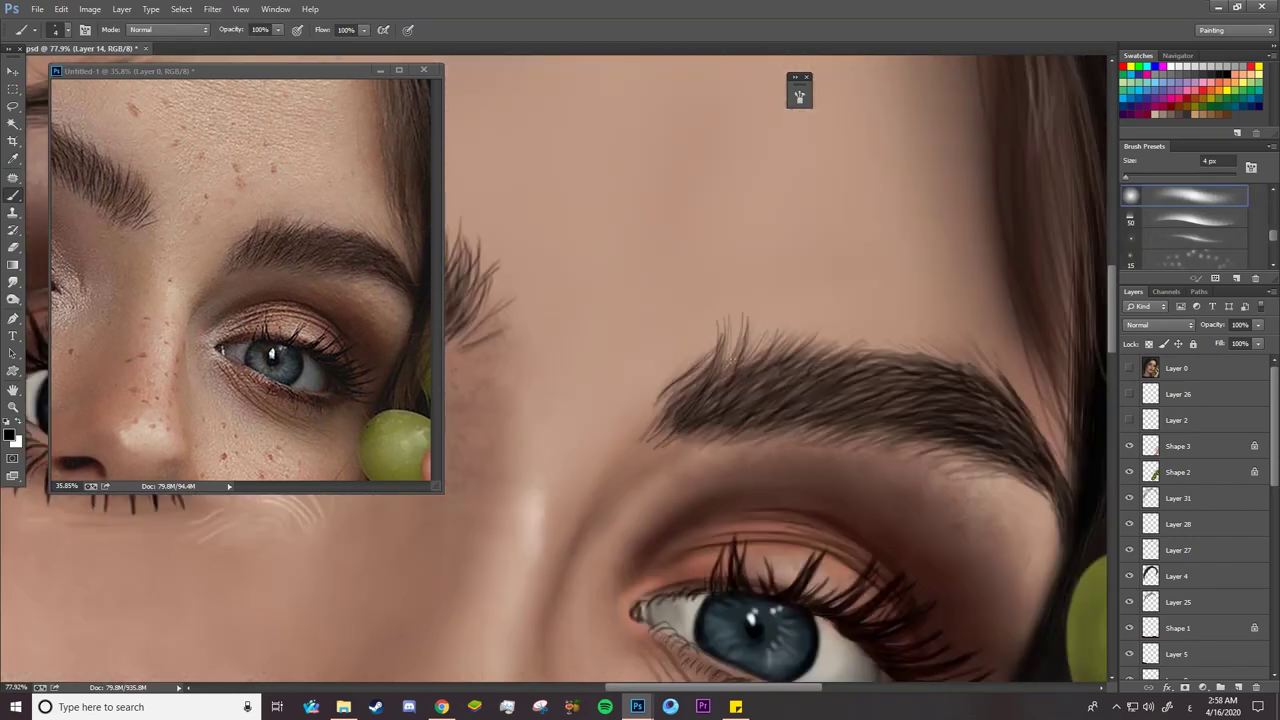
pyautogui.press('e')
# Save the portrait and frame the eye beside the grapes in both the painting and the reference photo
pyautogui.press('z')
pyautogui.moveTo(642, 350)
pyautogui.mouseDown()
pyautogui.moveTo(546, 350)
pyautogui.moveTo(568, 346)
pyautogui.mouseUp()
pyautogui.hotkey('ctrl', 's')
pyautogui.click(326, 350)
pyautogui.moveTo(326, 350); pyautogui.dragTo(278, 368)
pyautogui.moveTo(698, 341); pyautogui.dragTo(766, 341)
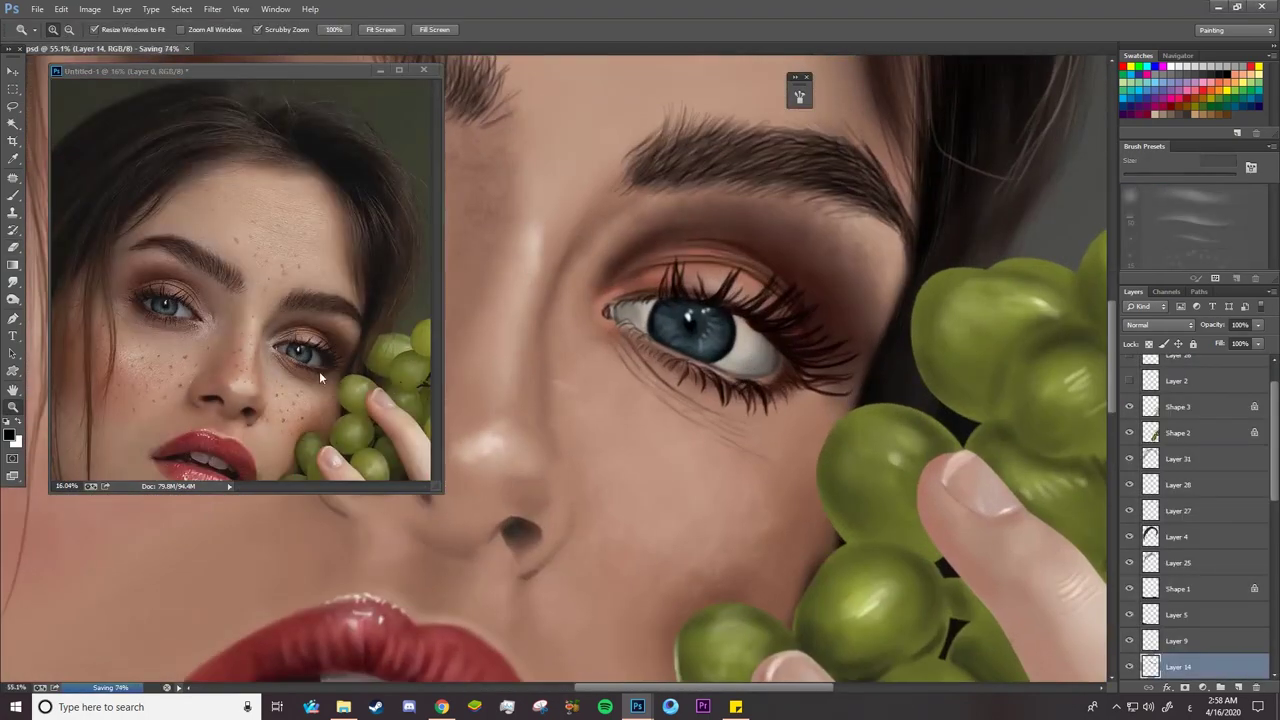
pyautogui.click(319, 370)
pyautogui.moveTo(319, 368); pyautogui.dragTo(376, 368)
# Identify the iris layer by toggling Layer 10's visibility, then select Layer 11 above it
pyautogui.click(712, 338)
pyautogui.press('v')
pyautogui.rightClick(717, 337)
pyautogui.click(752, 382)
pyautogui.click(1130, 590)
pyautogui.click(1130, 592)
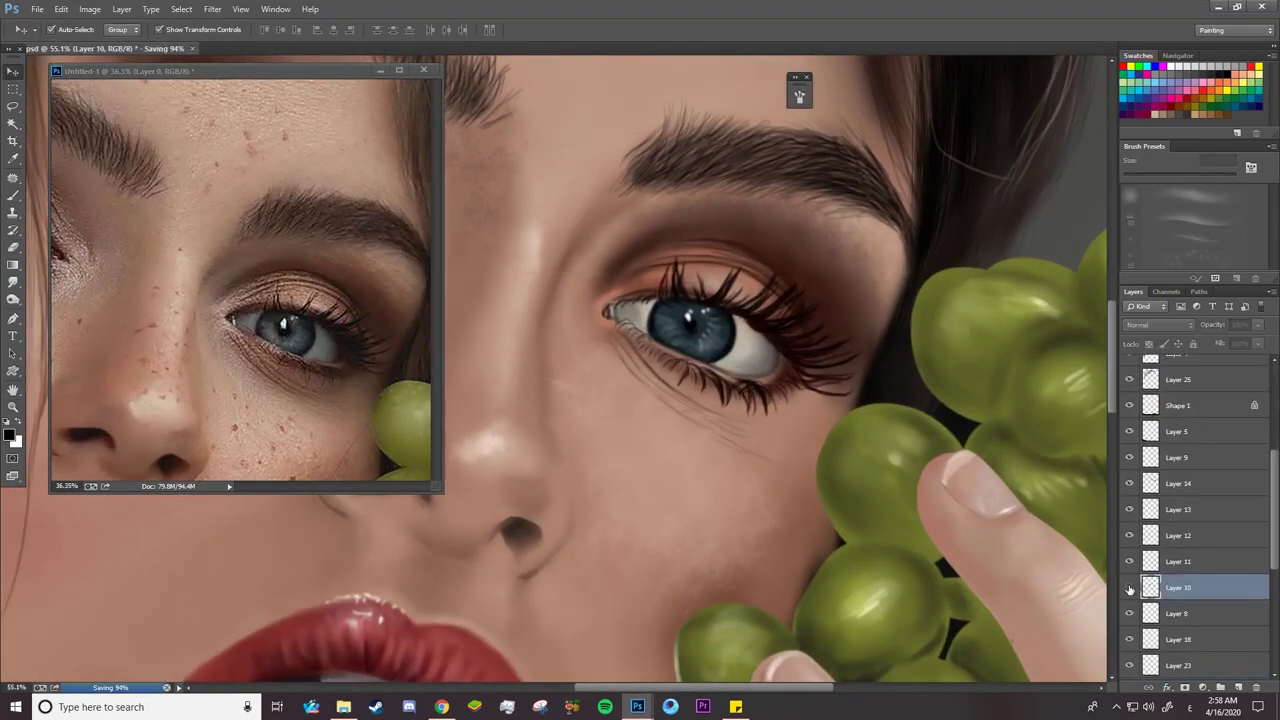
pyautogui.rightClick(722, 332)
pyautogui.click(742, 342)
pyautogui.click(1130, 588)
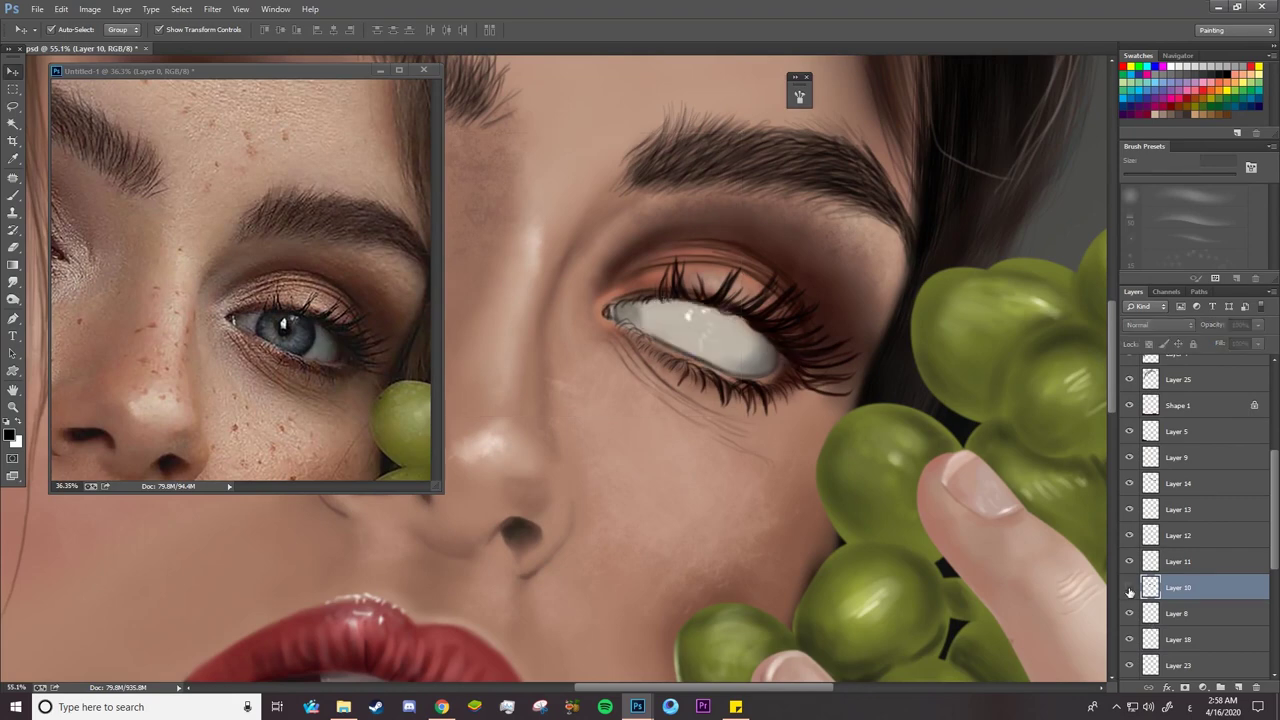
pyautogui.click(1130, 588)
pyautogui.click(1163, 565)
# Sample the reference iris color for the Brush, set its blending mode to Screen, and enlarge the tip
pyautogui.click(13, 196)
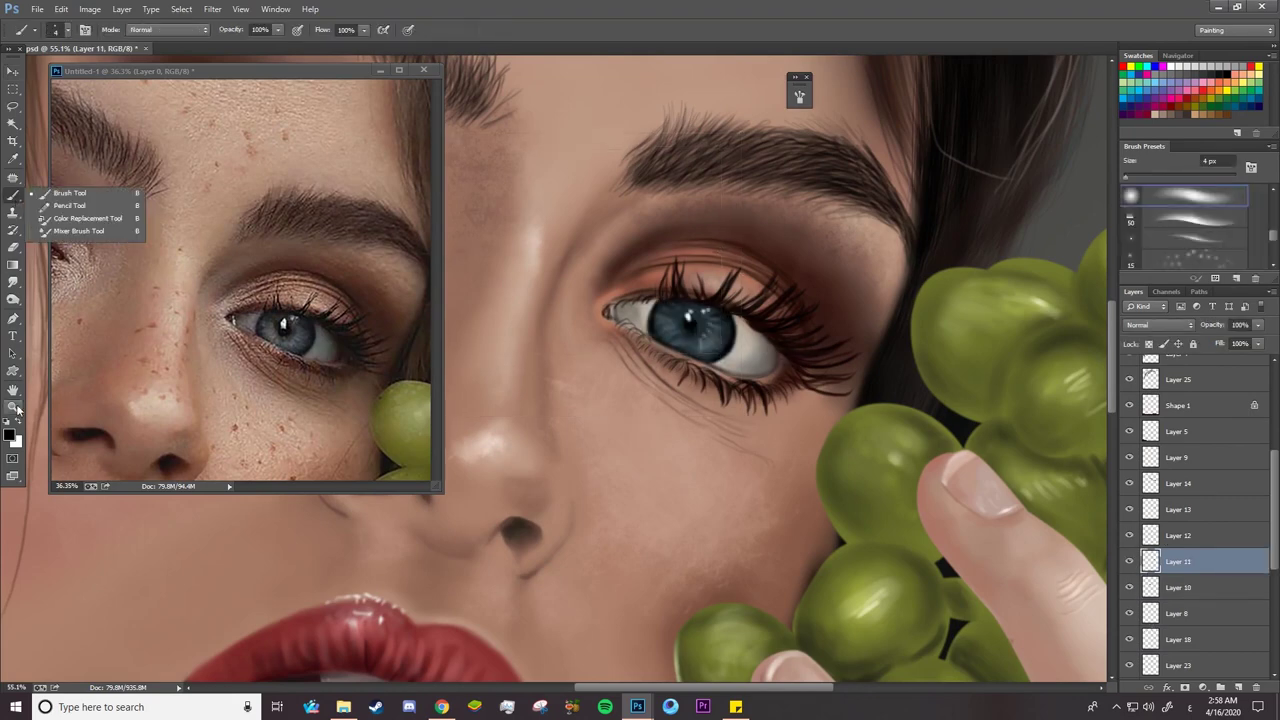
pyautogui.keyDown('alt'); pyautogui.click(301, 338); pyautogui.keyUp('alt')
pyautogui.click(169, 30)
pyautogui.click(173, 169)
pyautogui.scroll(2, 690, 338)
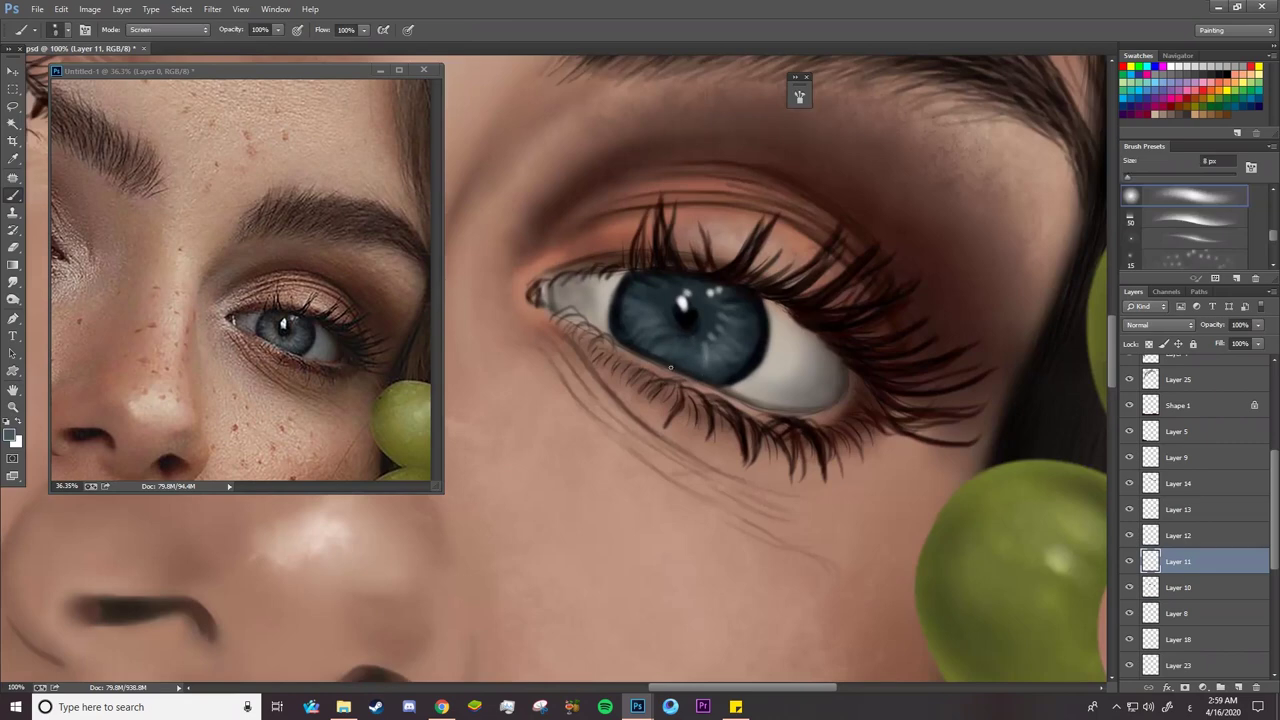
pyautogui.press(']')
pyautogui.press(']')
pyautogui.press(']')
# On Layer 10, set the Dodge tool to the 94 px textured tip, flattened to an upright ellipse and reduced to 15 px
pyautogui.hotkey('alt', '[')
pyautogui.moveTo(13, 299); pyautogui.dragTo(44, 307)
pyautogui.rightClick(711, 317)
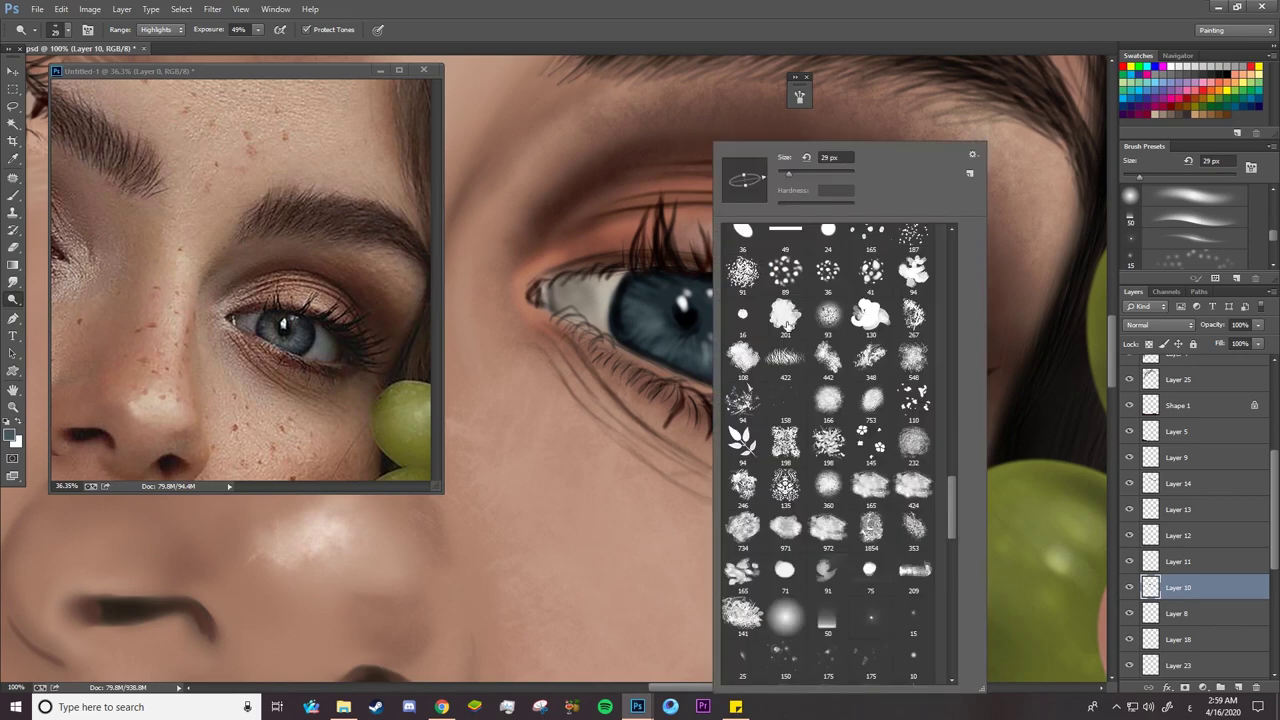
pyautogui.click(786, 316)
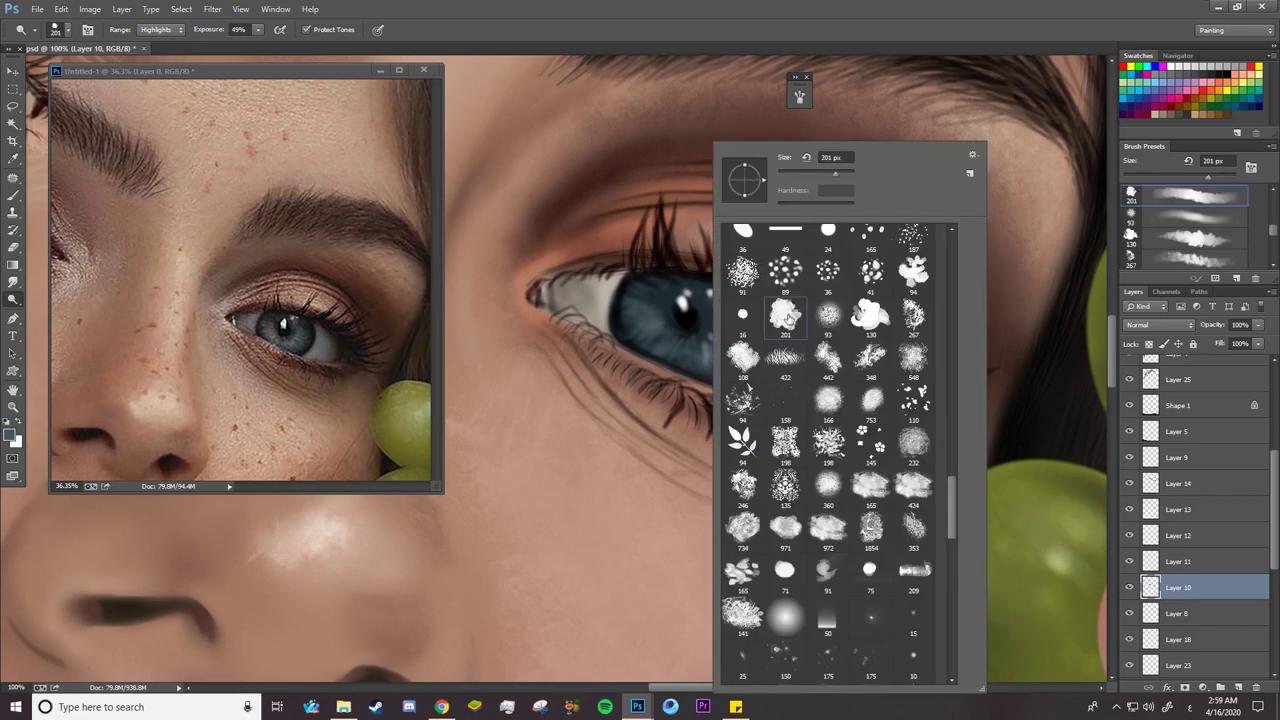
pyautogui.click(898, 270)
pyautogui.moveTo(741, 168)
pyautogui.mouseDown()
pyautogui.moveTo(750, 181)
pyautogui.moveTo(746, 165)
pyautogui.mouseUp()
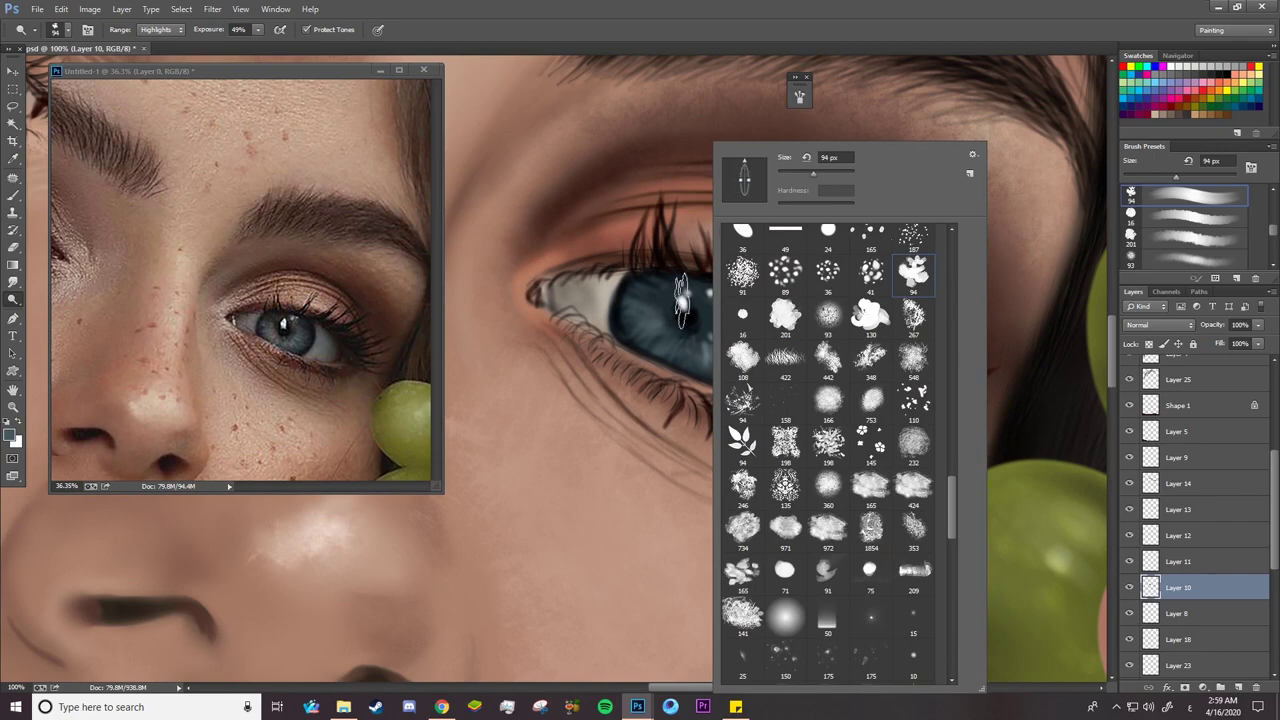
pyautogui.click(784, 174)
# Dodge thin light streaks into the lower iris of the eye beside the grapes, adjusting the tip size
pyautogui.click(688, 330)
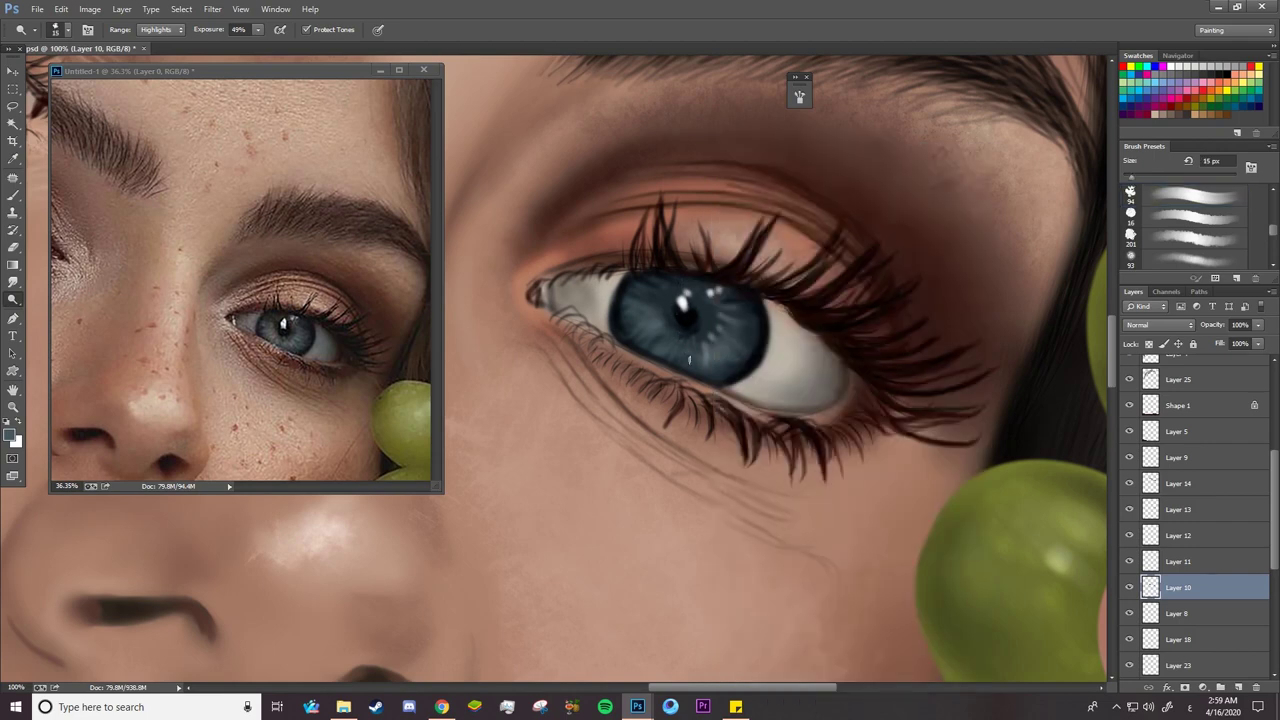
pyautogui.rightClick(697, 351)
pyautogui.click(787, 174)
pyautogui.click(679, 348)
pyautogui.moveTo(711, 347); pyautogui.dragTo(715, 359)
# Switch to the Brush, flatten and tilt its tip for the iris streaks, and select Layer 11
pyautogui.press('b')
pyautogui.rightClick(680, 351)
pyautogui.moveTo(732, 167); pyautogui.dragTo(733, 175)
pyautogui.moveTo(745, 179)
pyautogui.mouseDown()
pyautogui.moveTo(738, 168)
pyautogui.moveTo(782, 168)
pyautogui.moveTo(728, 176)
pyautogui.moveTo(749, 190)
pyautogui.mouseUp()
pyautogui.click(679, 348)
pyautogui.hotkey('alt', ']')
# Paint white streaks radiating from the pupil beside the grapes with a tilted 15 px tip at 0% hardness
pyautogui.rightClick(696, 340)
pyautogui.press('Return')
pyautogui.rightClick(711, 346)
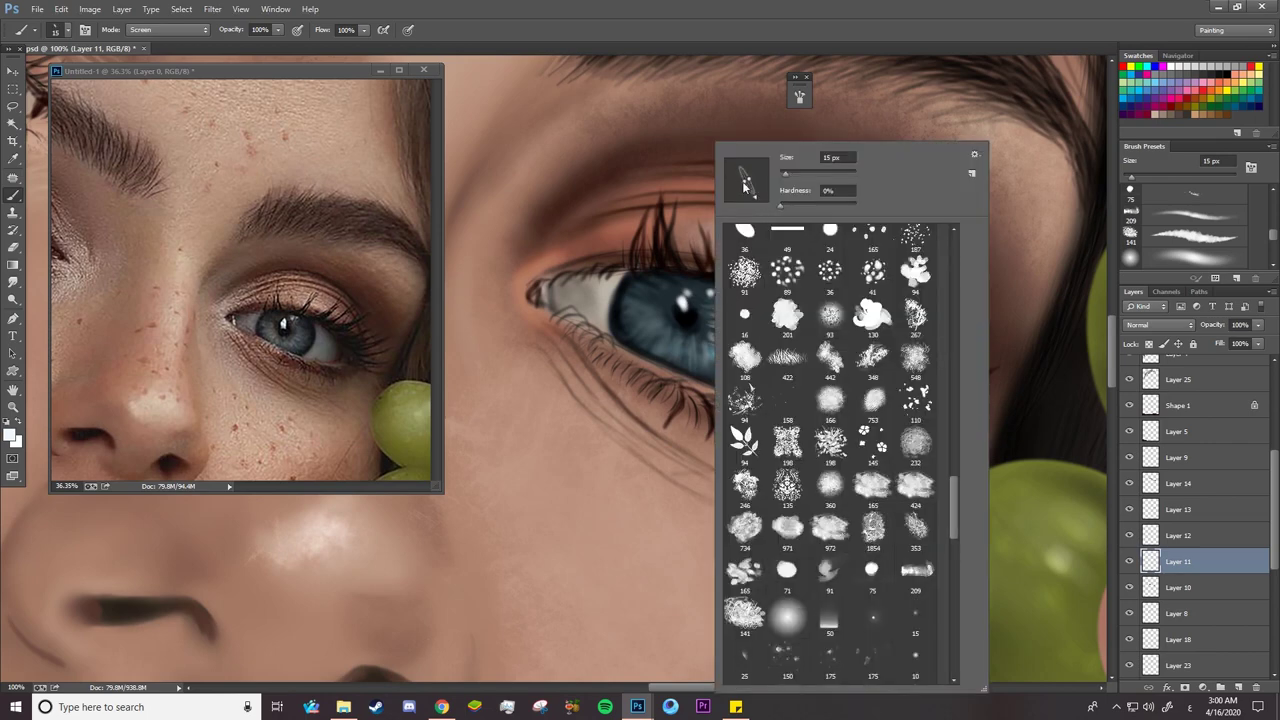
pyautogui.moveTo(702, 333)
pyautogui.mouseDown()
pyautogui.moveTo(700, 310)
pyautogui.moveTo(652, 322)
pyautogui.moveTo(656, 342)
pyautogui.moveTo(733, 340)
pyautogui.mouseUp()
pyautogui.moveTo(667, 311)
pyautogui.mouseDown()
pyautogui.moveTo(652, 300)
pyautogui.moveTo(663, 290)
pyautogui.moveTo(712, 339)
pyautogui.moveTo(610, 325)
pyautogui.mouseUp()
# Paint matching white radial streaks in the iris farther from the grapes, using the enlarged reference eye
pyautogui.press('z')
pyautogui.moveTo(475, 283); pyautogui.dragTo(560, 283)
pyautogui.moveTo(350, 350); pyautogui.dragTo(290, 350)
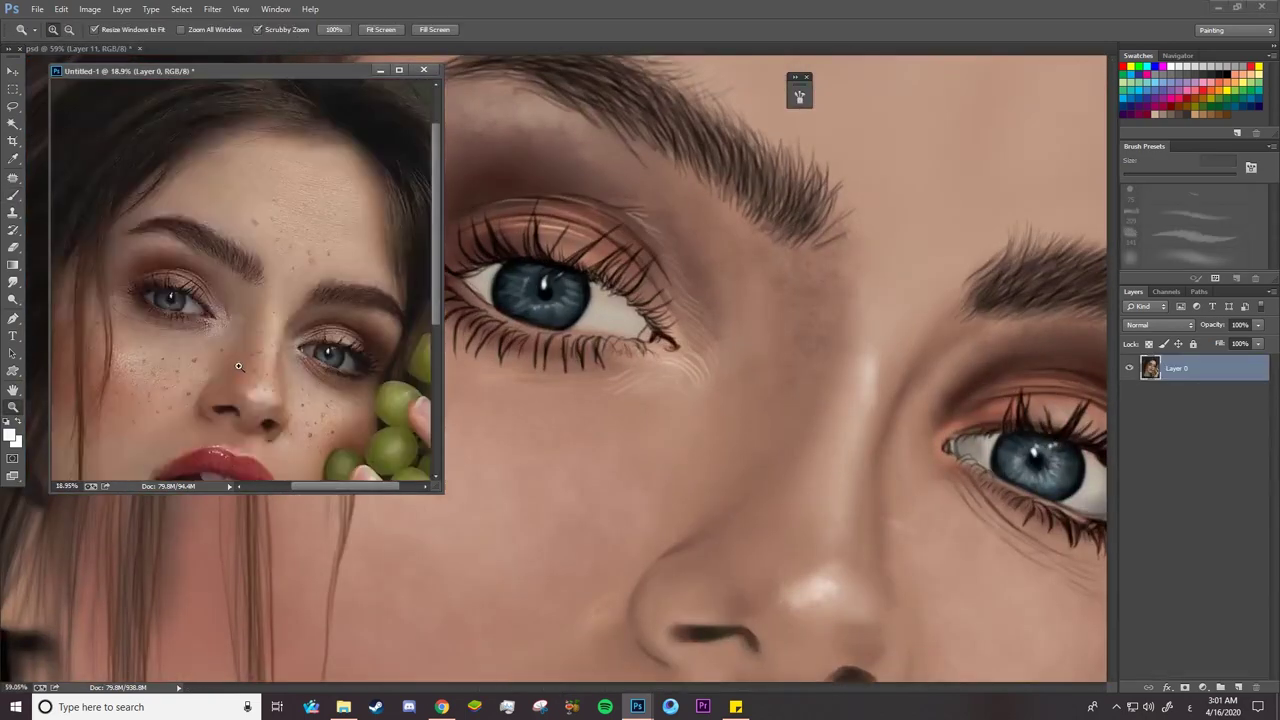
pyautogui.moveTo(115, 293); pyautogui.dragTo(205, 293)
pyautogui.moveTo(500, 297)
pyautogui.mouseDown()
pyautogui.moveTo(530, 297)
pyautogui.moveTo(537, 316)
pyautogui.moveTo(515, 295)
pyautogui.moveTo(581, 271)
pyautogui.mouseUp()
pyautogui.press('b')
pyautogui.moveTo(562, 323)
pyautogui.mouseDown()
pyautogui.moveTo(521, 298)
pyautogui.moveTo(545, 277)
pyautogui.mouseUp()
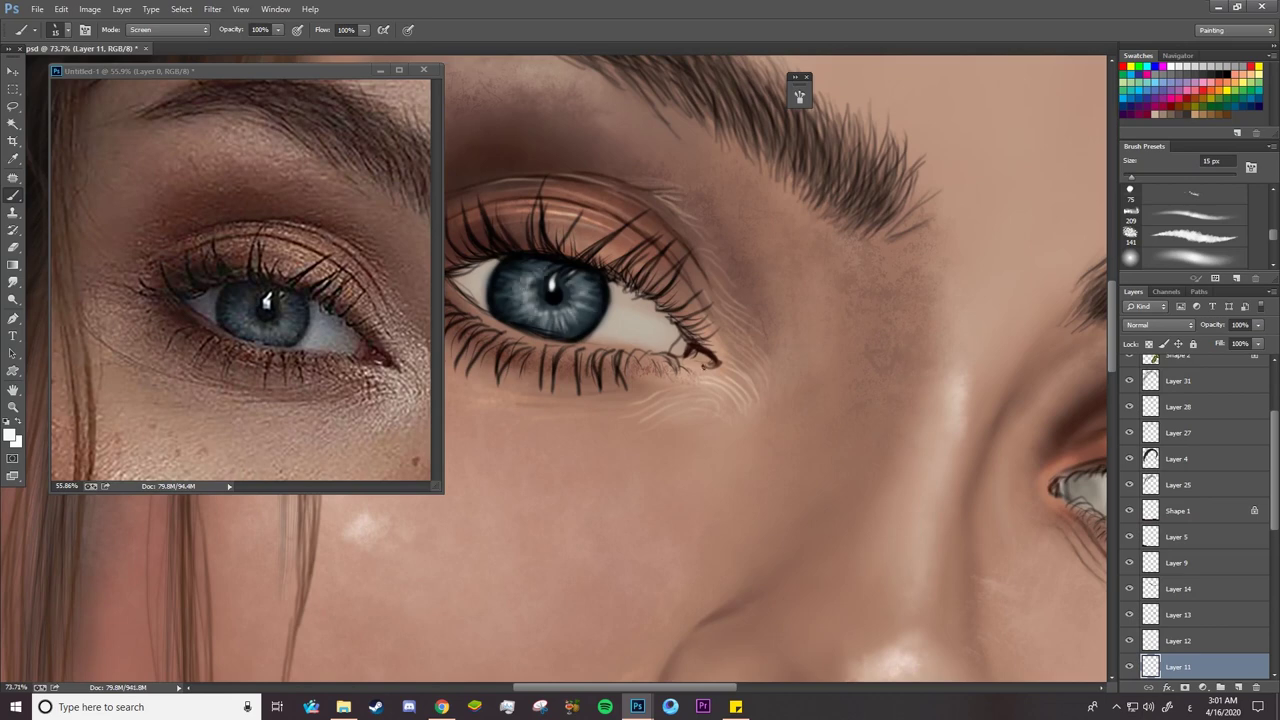
# Bring the eye beside the grapes into view in portrait and reference, and set the Brush blend mode to Color Dodge
pyautogui.press('z')
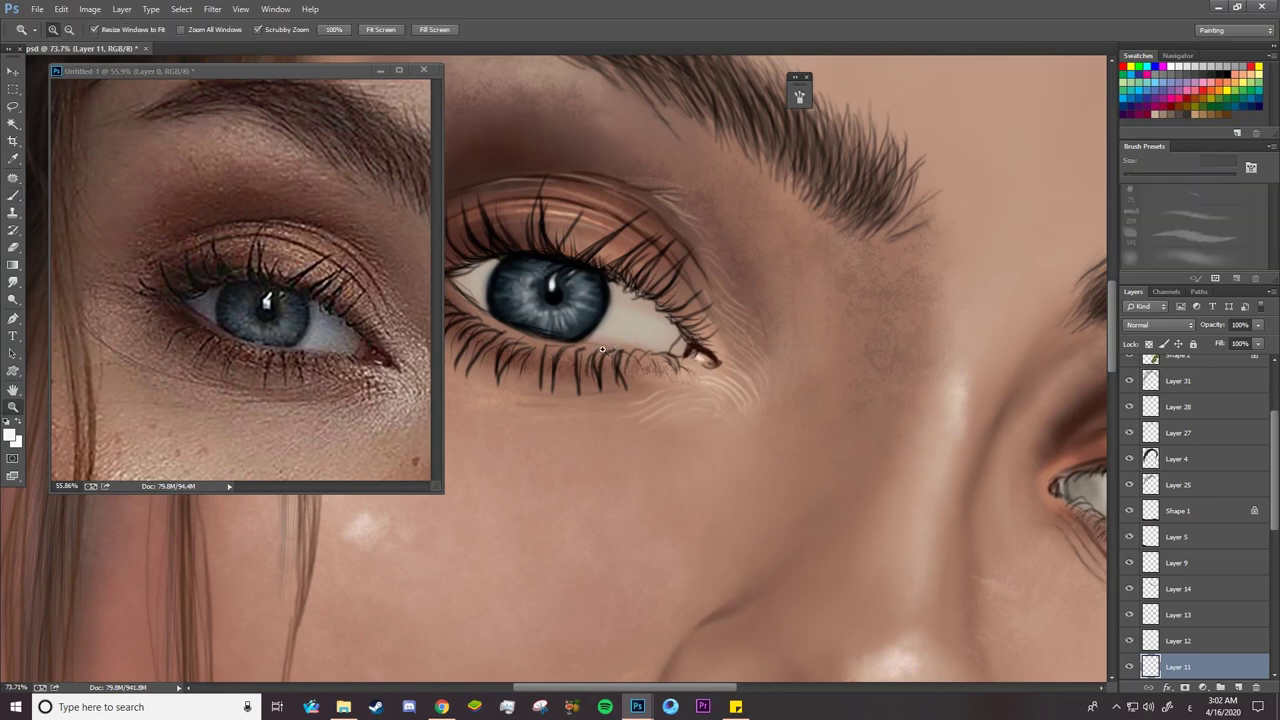
pyautogui.moveTo(690, 350); pyautogui.dragTo(640, 352)
pyautogui.moveTo(375, 370); pyautogui.dragTo(135, 225)
pyautogui.moveTo(780, 408); pyautogui.dragTo(831, 397)
pyautogui.press('b')
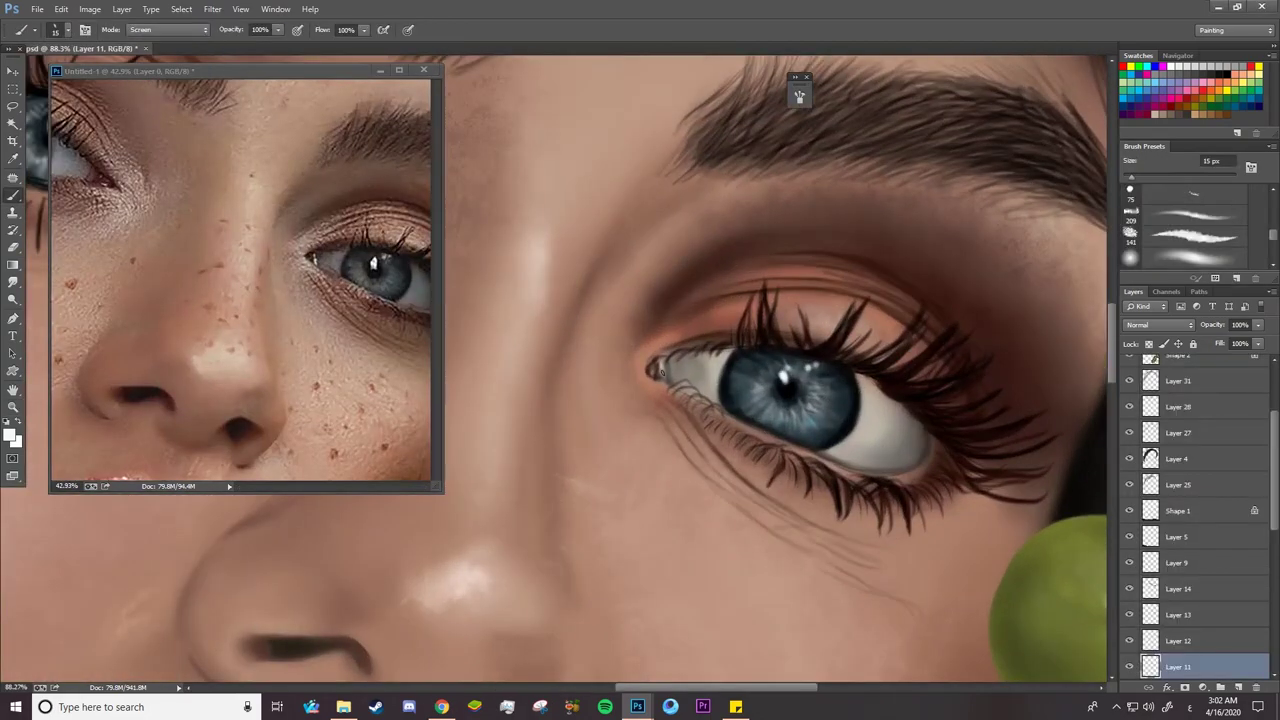
pyautogui.click(165, 29)
pyautogui.click(181, 58)
# Save the painting and select the face skin layer, Layer 17, at the cheek
pyautogui.press('z')
pyautogui.moveTo(748, 408)
pyautogui.mouseDown()
pyautogui.moveTo(602, 410)
pyautogui.moveTo(624, 410)
pyautogui.mouseUp()
pyautogui.hotkey('ctrl', 's')
pyautogui.moveTo(349, 377)
pyautogui.mouseDown()
pyautogui.moveTo(293, 384)
pyautogui.moveTo(312, 384)
pyautogui.mouseUp()
pyautogui.moveTo(200, 340); pyautogui.dragTo(395, 297)
pyautogui.moveTo(430, 531); pyautogui.dragTo(608, 531)
pyautogui.press('v')
pyautogui.rightClick(683, 381)
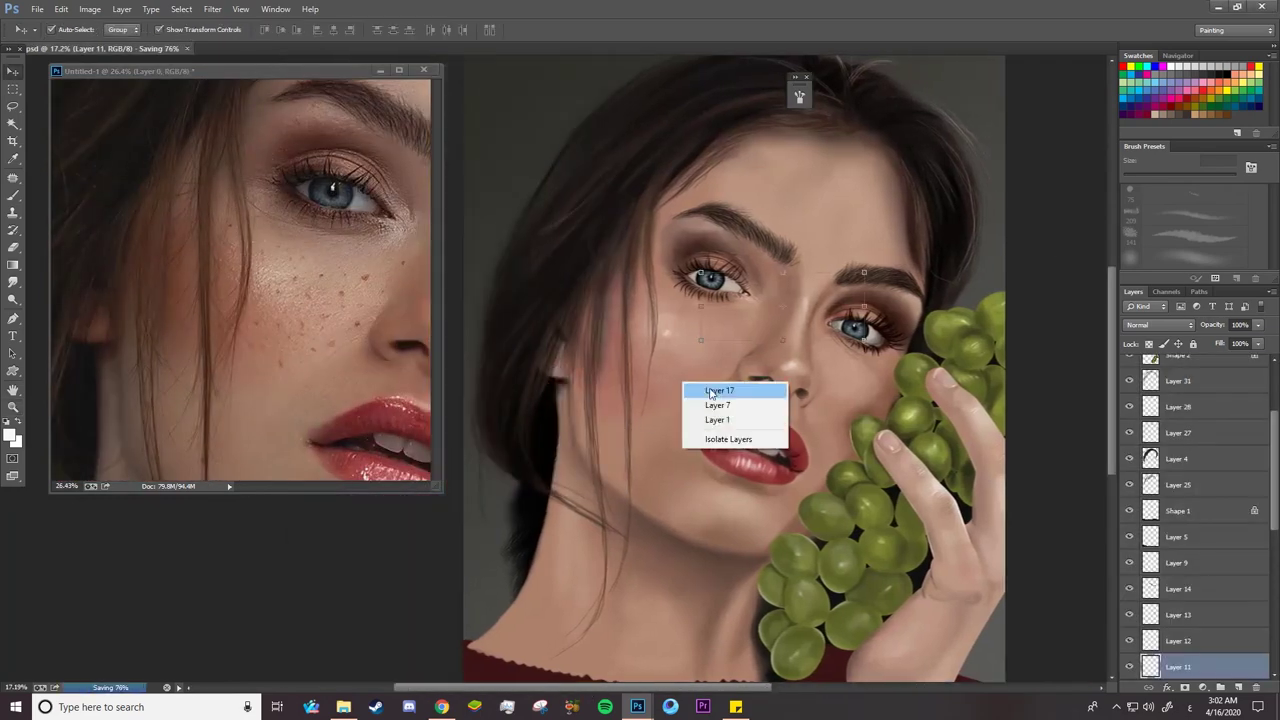
pyautogui.click(713, 391)
# Choose the 94 px textured Brush tip, enlarge it to 184 px and set its blend mode to Normal
pyautogui.press('b')
pyautogui.scroll(2, 640, 330)
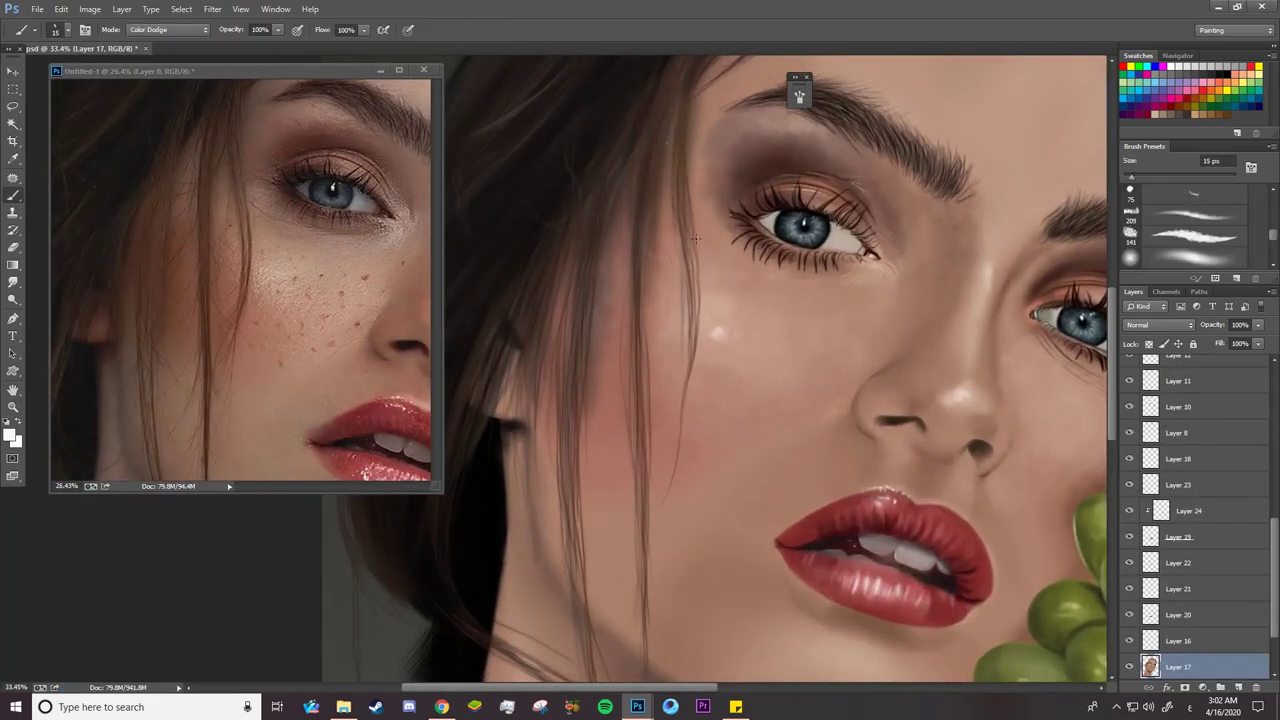
pyautogui.rightClick(630, 318)
pyautogui.moveTo(691, 184); pyautogui.dragTo(678, 192)
pyautogui.click(869, 275)
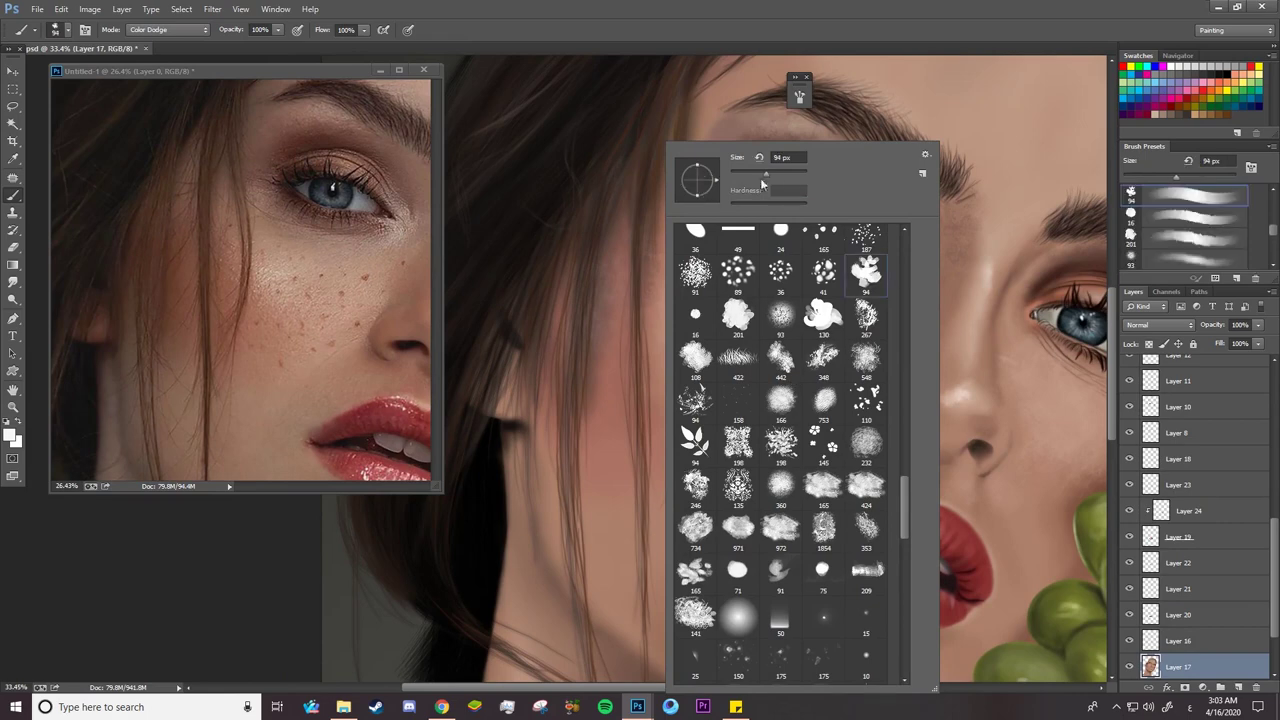
pyautogui.moveTo(764, 176); pyautogui.dragTo(785, 177)
pyautogui.click(170, 32)
pyautogui.click(165, 43)
# Sample warm cheek tones and blend them into the cheek beside the hair strands with a 349 px textured tip
pyautogui.keyDown('alt'); pyautogui.click(230, 263); pyautogui.keyUp('alt')
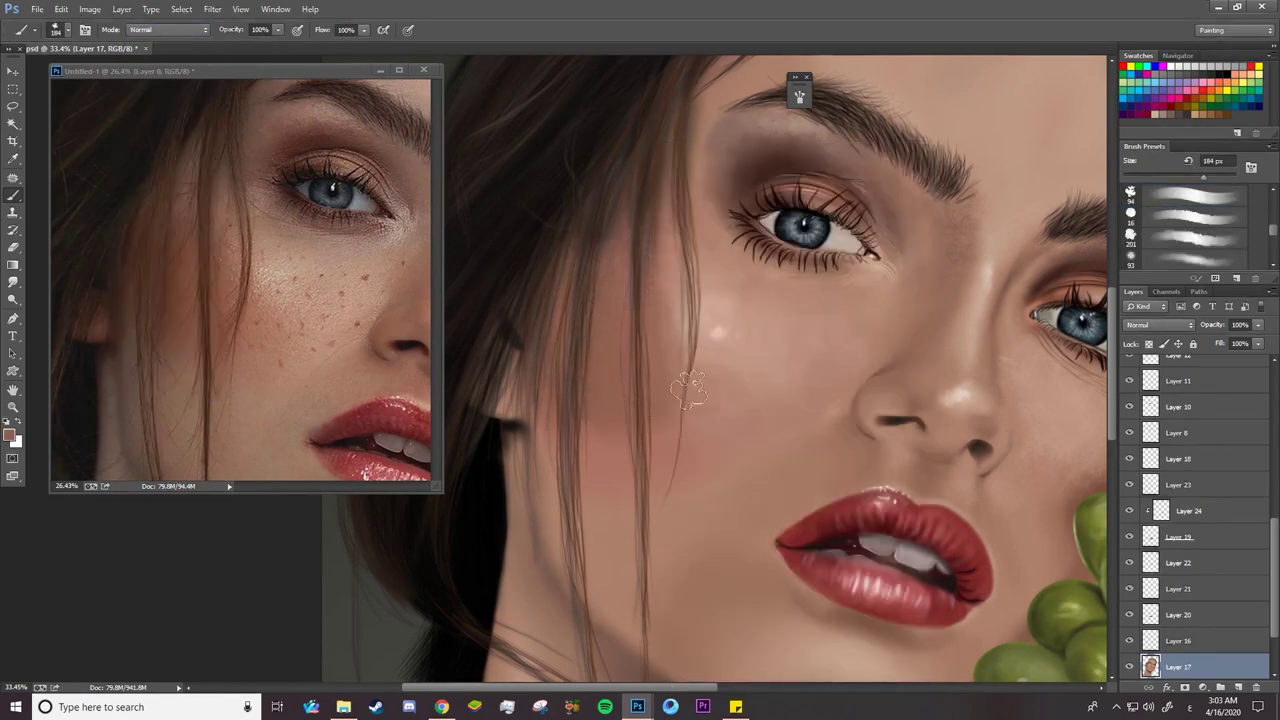
pyautogui.rightClick(628, 428)
pyautogui.click(824, 444)
pyautogui.moveTo(747, 174); pyautogui.dragTo(754, 174)
pyautogui.click(586, 271)
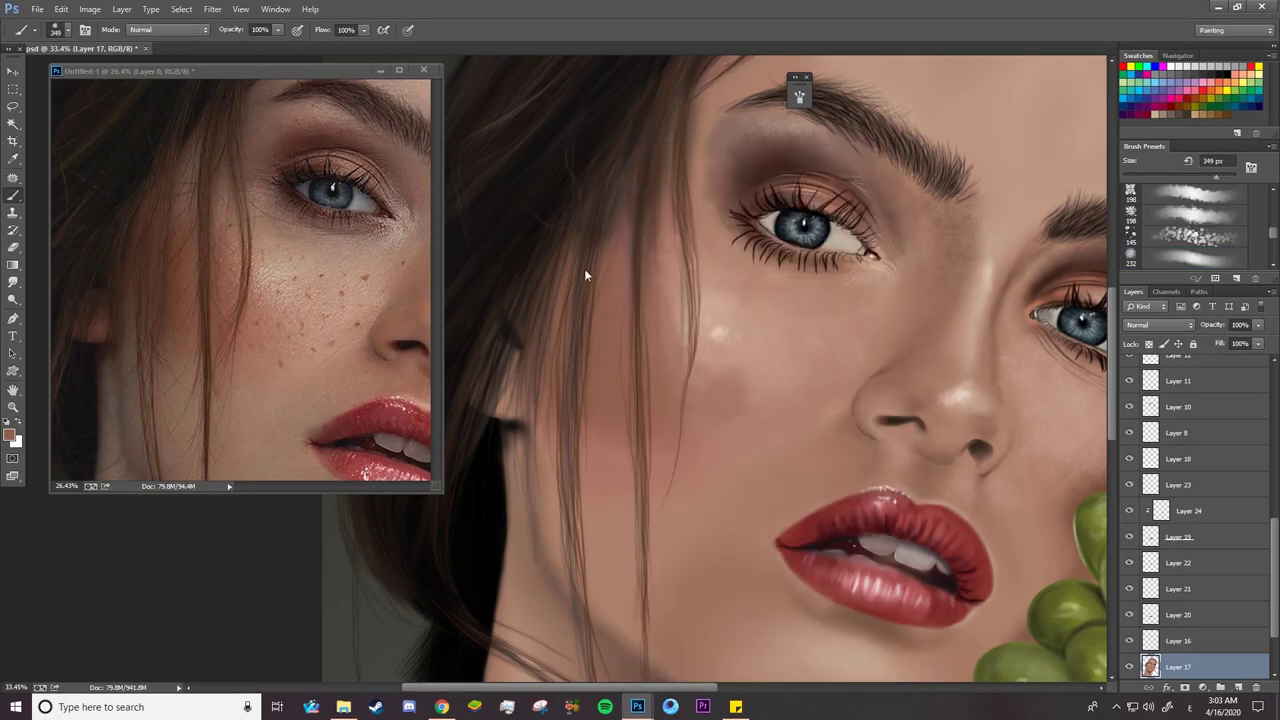
pyautogui.keyDown('ctrl'); pyautogui.click(713, 398); pyautogui.keyUp('ctrl')
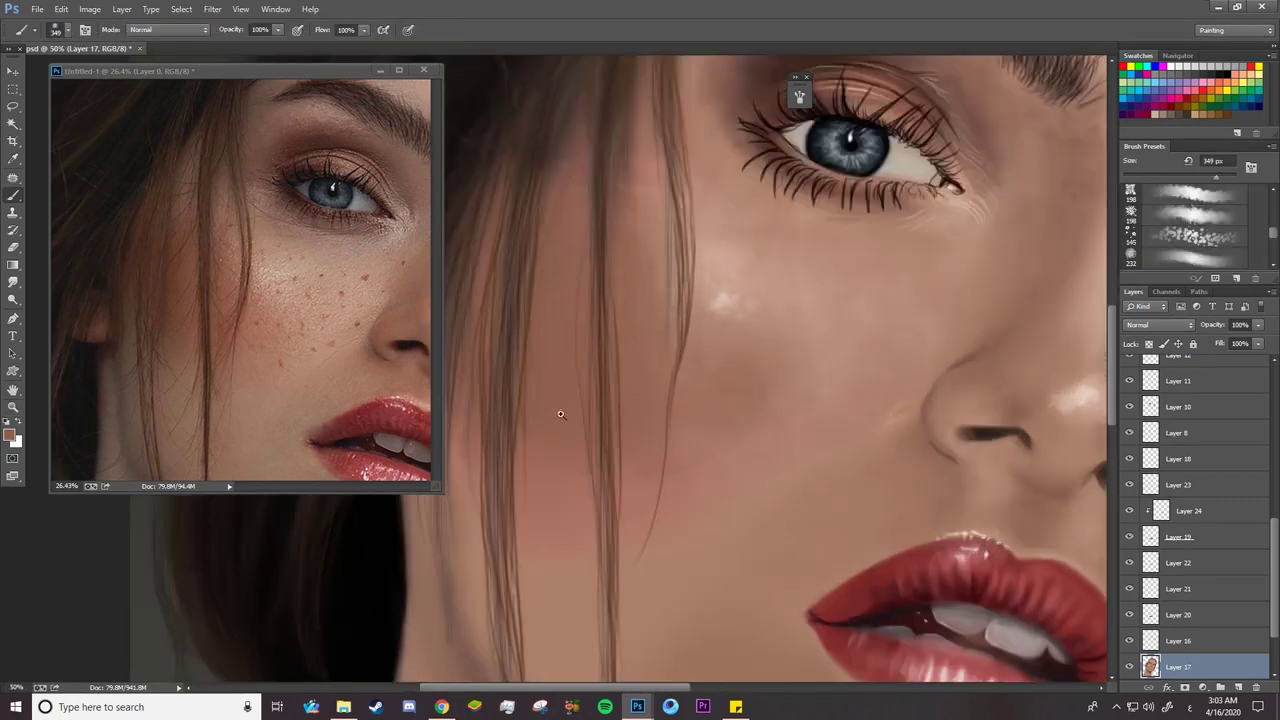
pyautogui.keyDown('alt'); pyautogui.click(665, 457); pyautogui.keyUp('alt')
pyautogui.keyDown('ctrl'); pyautogui.click(678, 479); pyautogui.keyUp('ctrl')
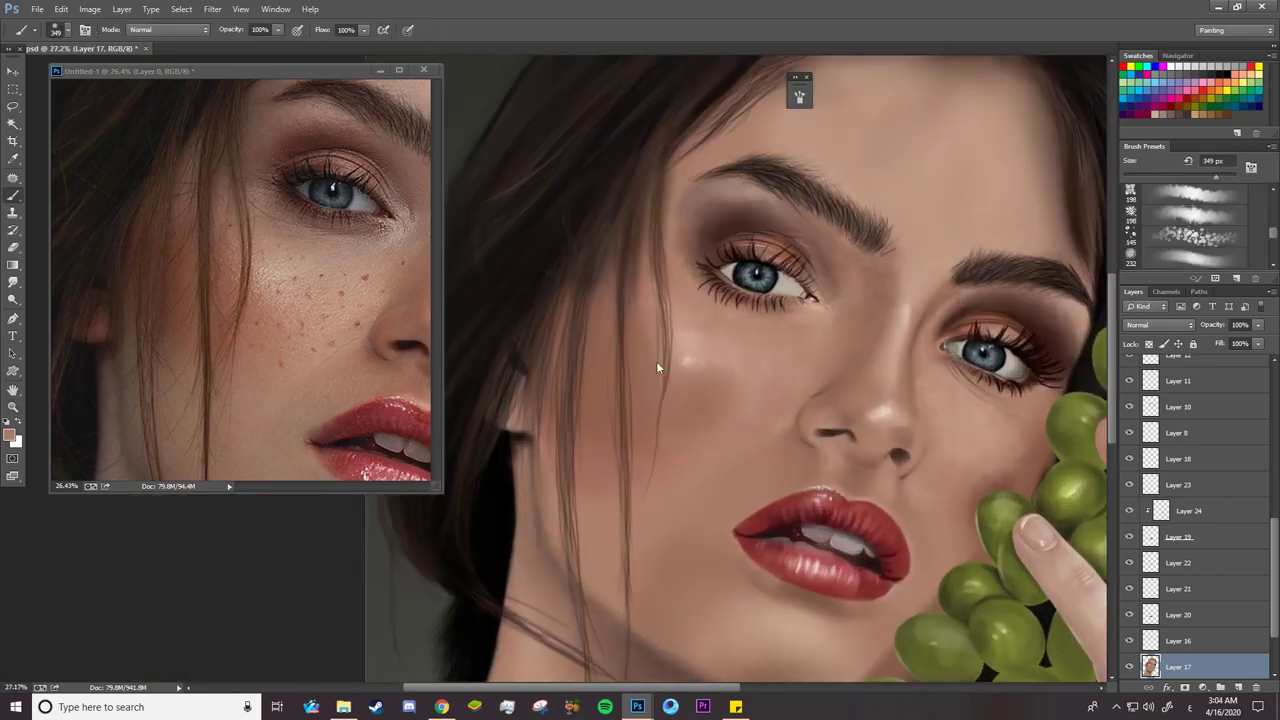
pyautogui.keyDown('alt'); pyautogui.click(704, 356); pyautogui.keyUp('alt')
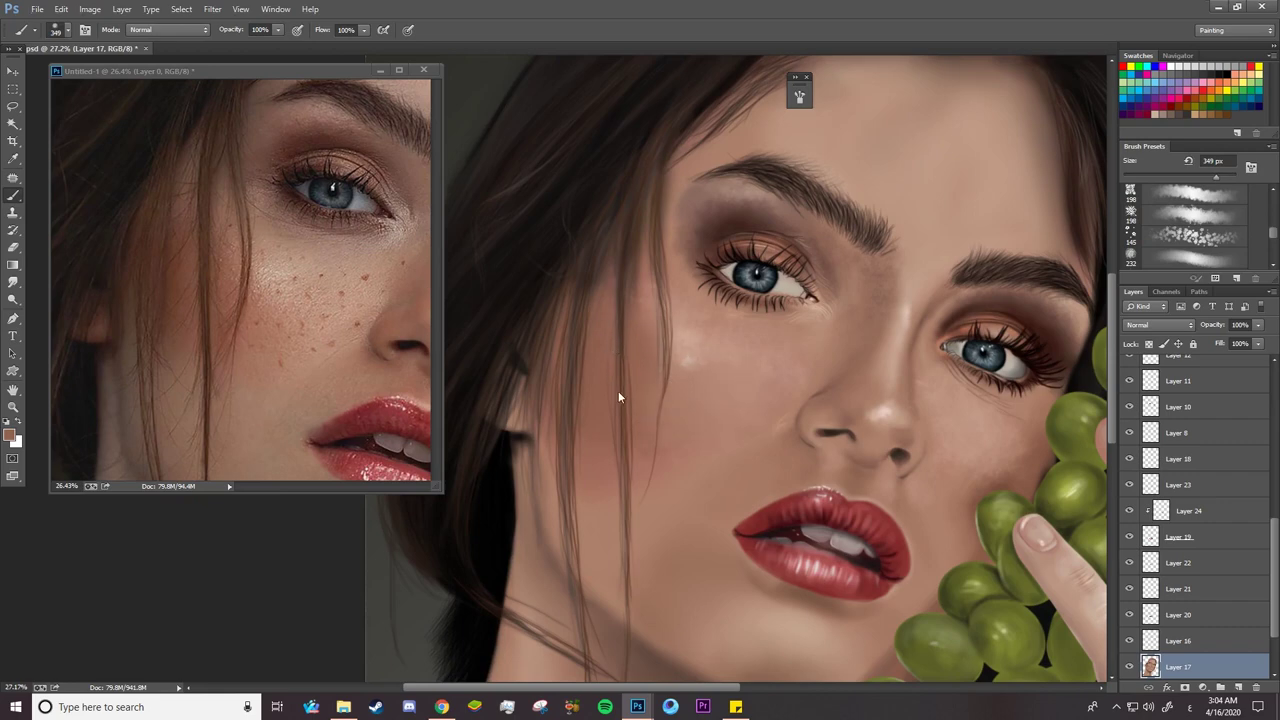
# Blend skin tones over the cheek beside the grapes and across the forehead with the 349 px textured tip
pyautogui.moveTo(286, 393); pyautogui.dragTo(68, 376)
pyautogui.click(951, 486)
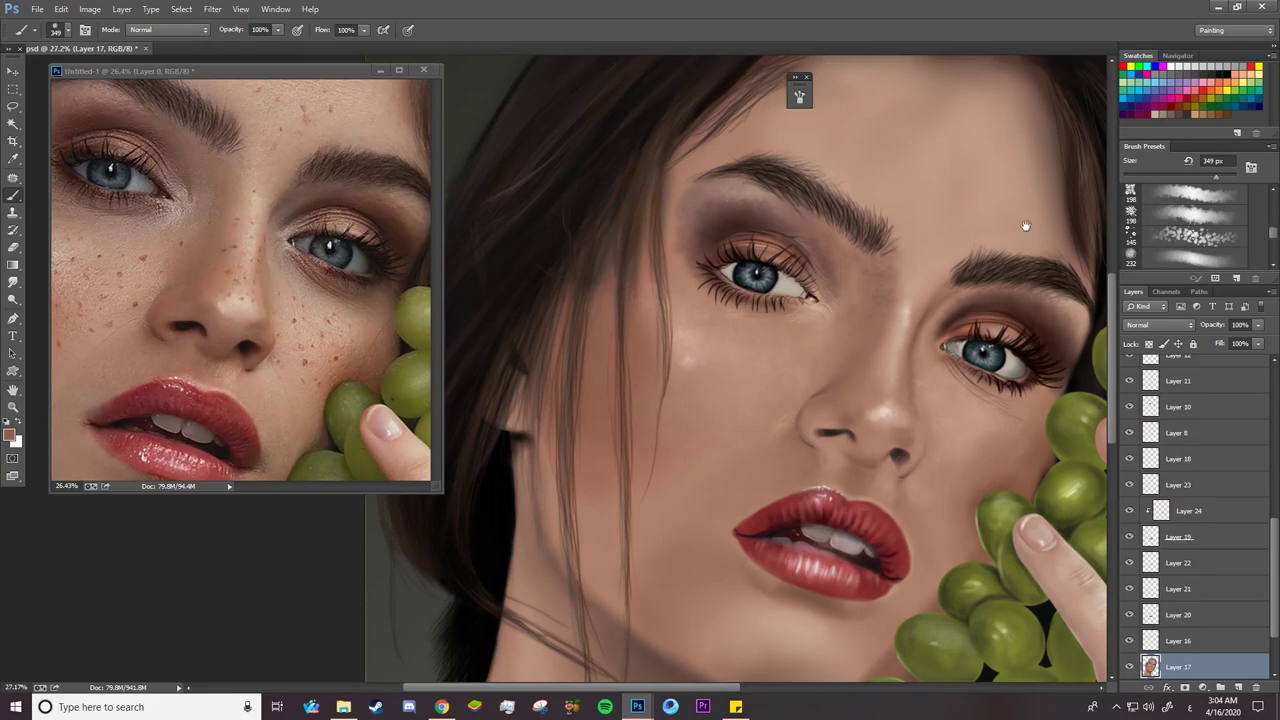
pyautogui.moveTo(1082, 165); pyautogui.dragTo(998, 277)
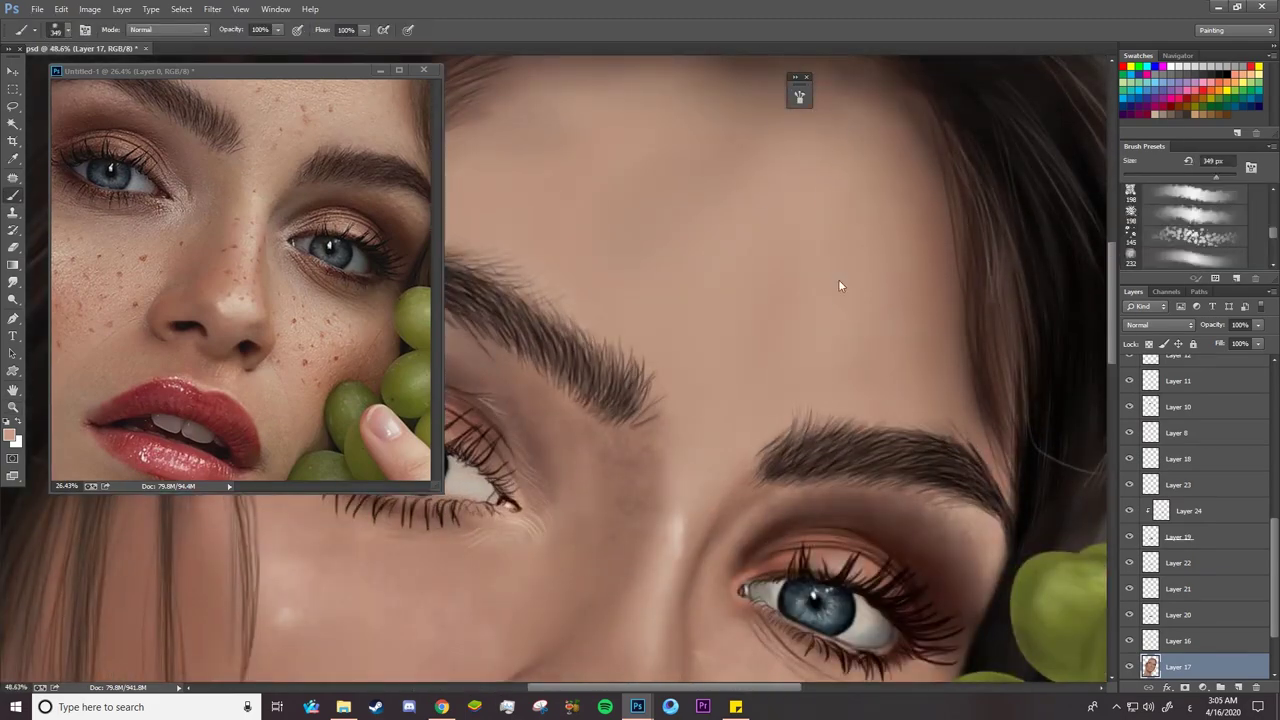
pyautogui.moveTo(528, 151); pyautogui.dragTo(720, 286)
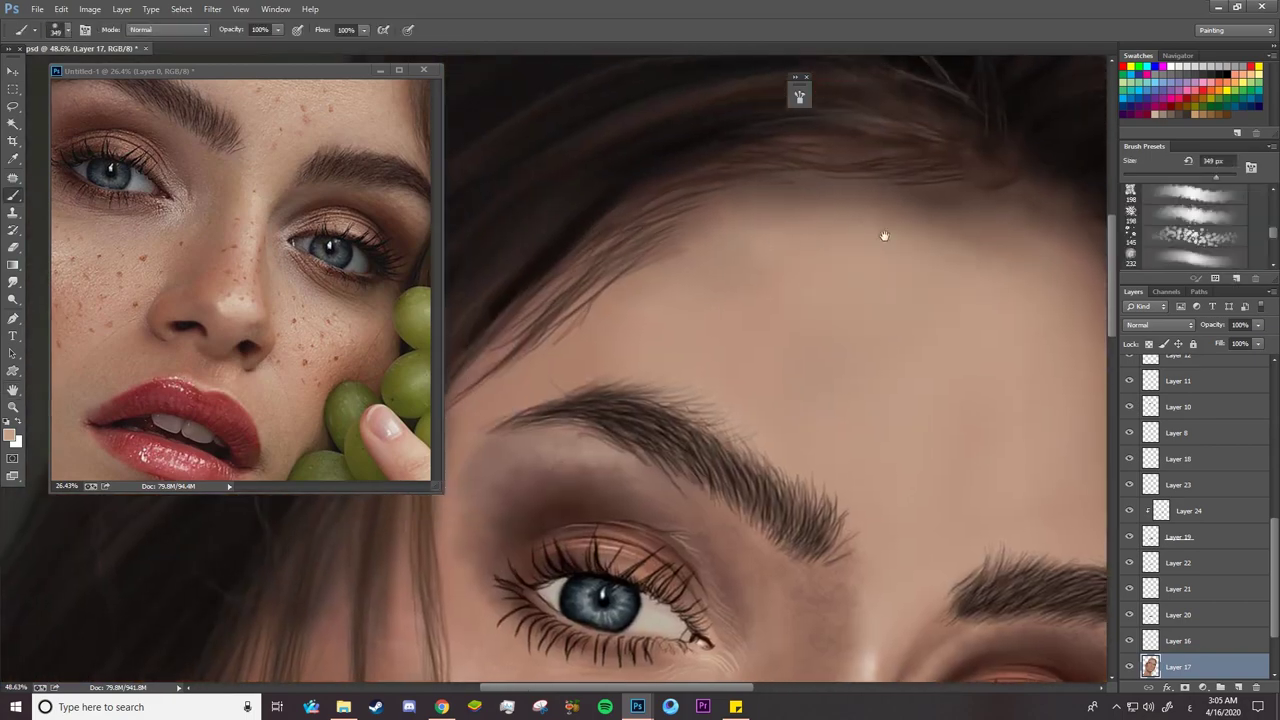
pyautogui.moveTo(697, 357); pyautogui.dragTo(554, 371)
pyautogui.keyDown('ctrl'); pyautogui.click(650, 272); pyautogui.keyUp('ctrl')
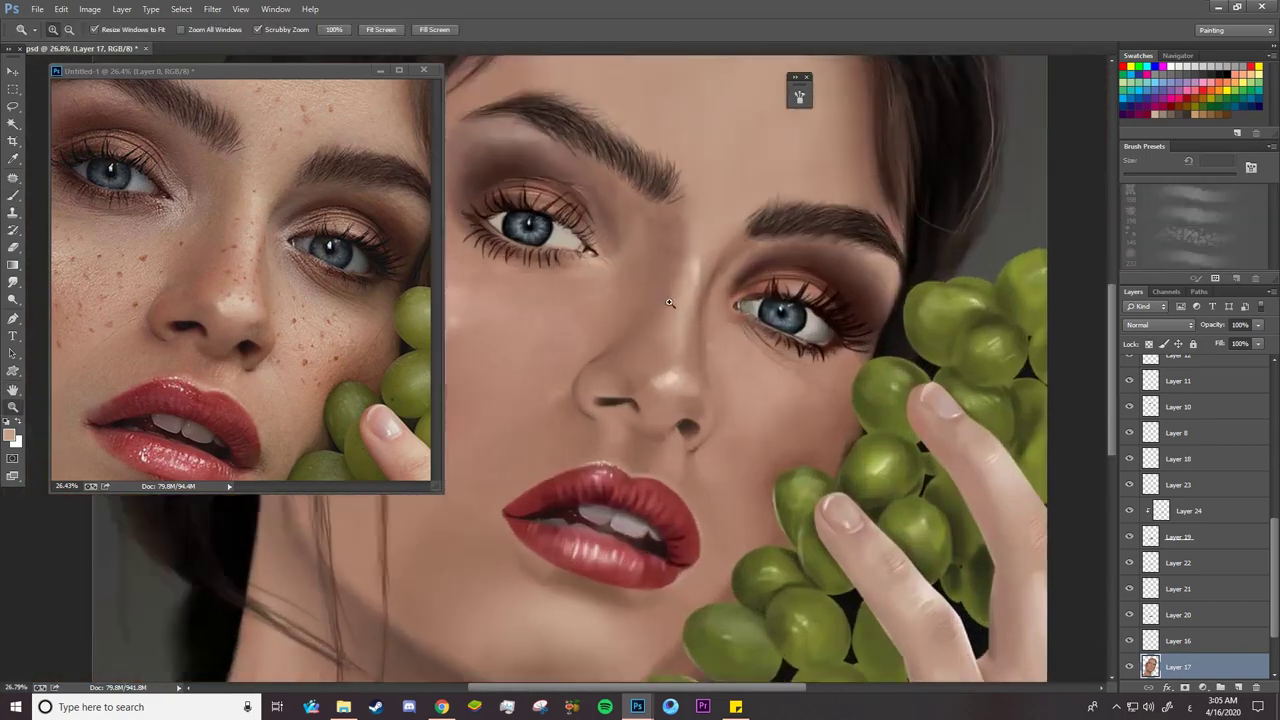
# Reduce the tip to 85 px and shade the nose bridge with a brown sampled from the reference nose
pyautogui.rightClick(650, 272)
pyautogui.moveTo(817, 184); pyautogui.dragTo(789, 184)
pyautogui.click(684, 276)
pyautogui.scroll(5, 700, 275)
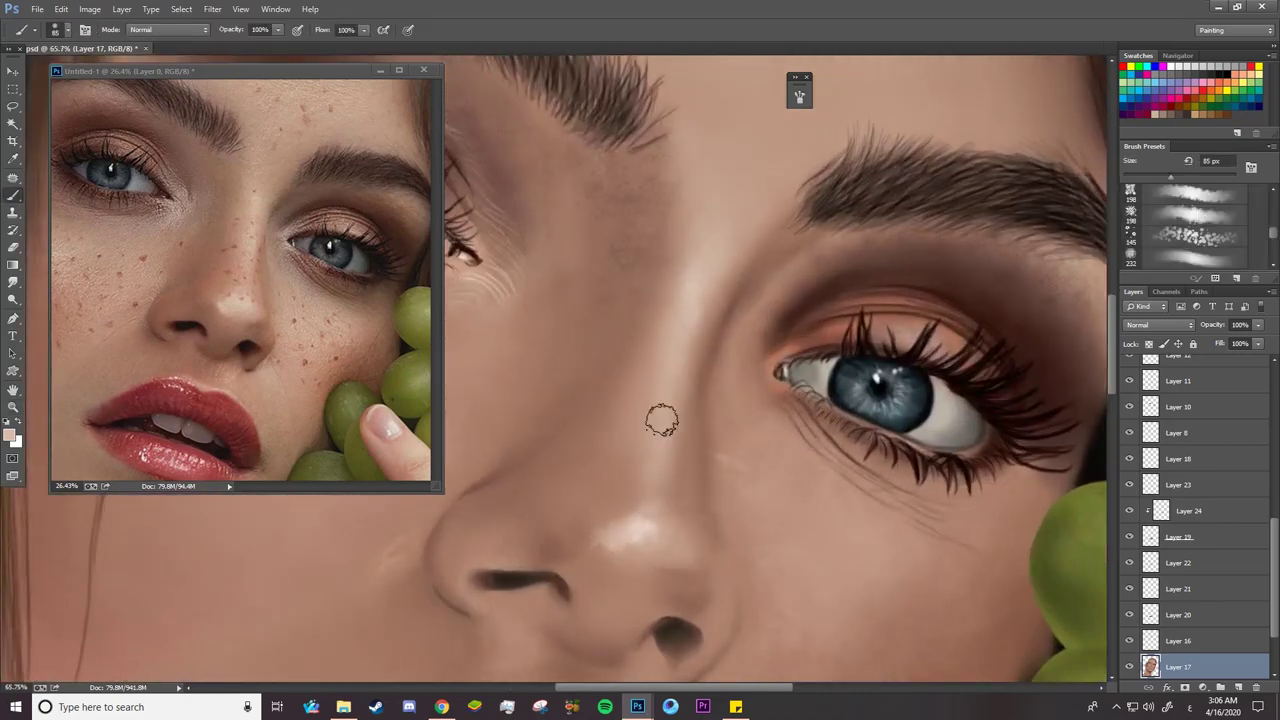
pyautogui.keyDown('alt'); pyautogui.click(219, 258); pyautogui.keyUp('alt')
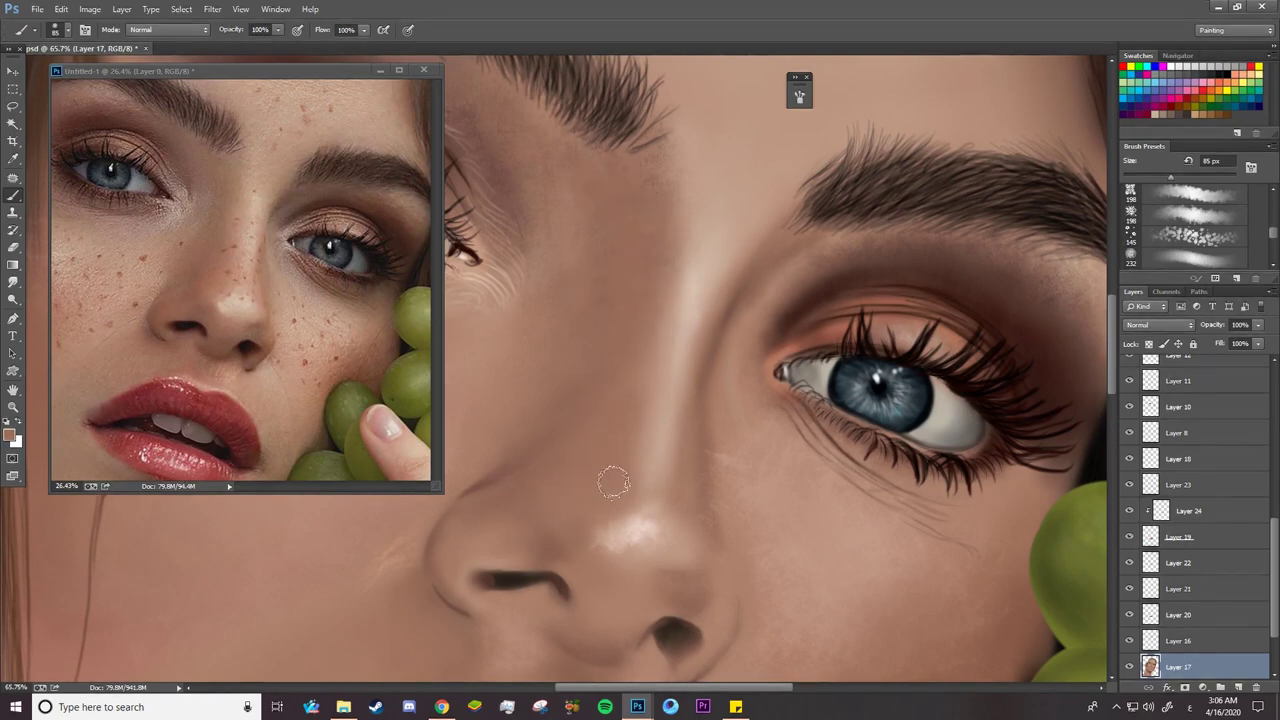
# Shade the side of the nose and the nostril edge with a 55 px tip, setting the brown to #8c5a46
pyautogui.rightClick(588, 514)
pyautogui.click(299, 295)
pyautogui.click(9, 435)
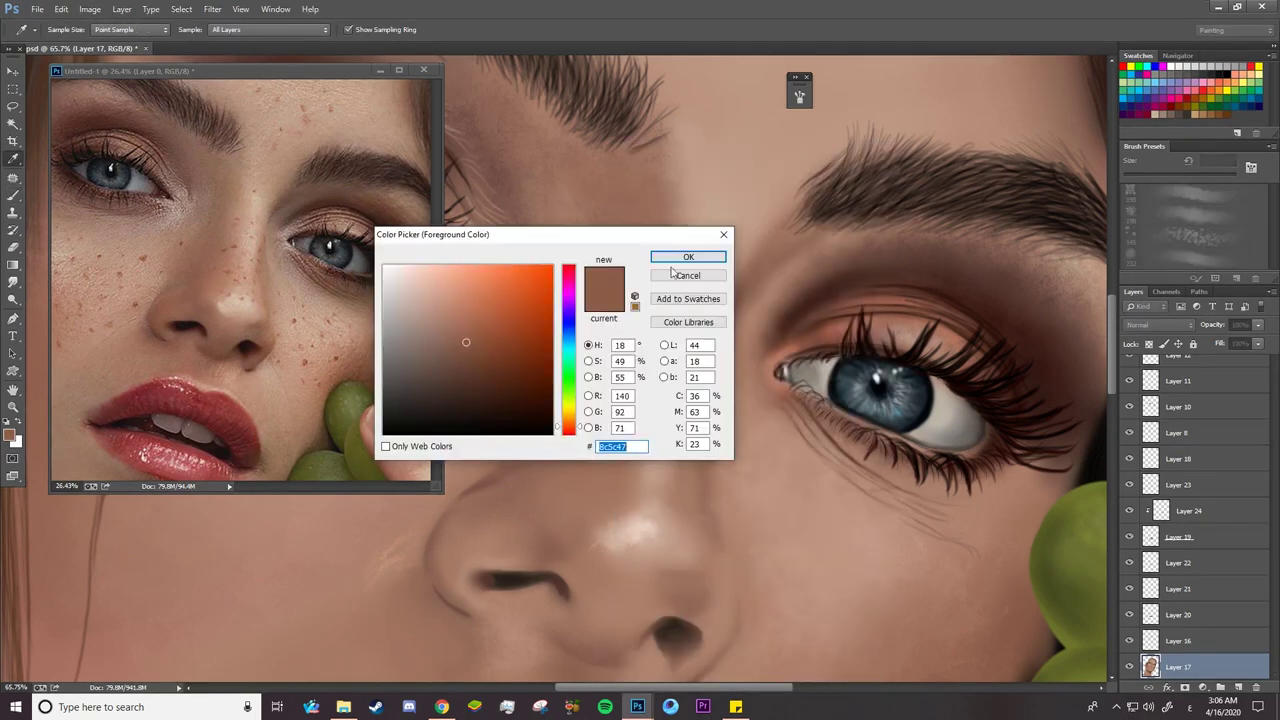
pyautogui.click(677, 262)
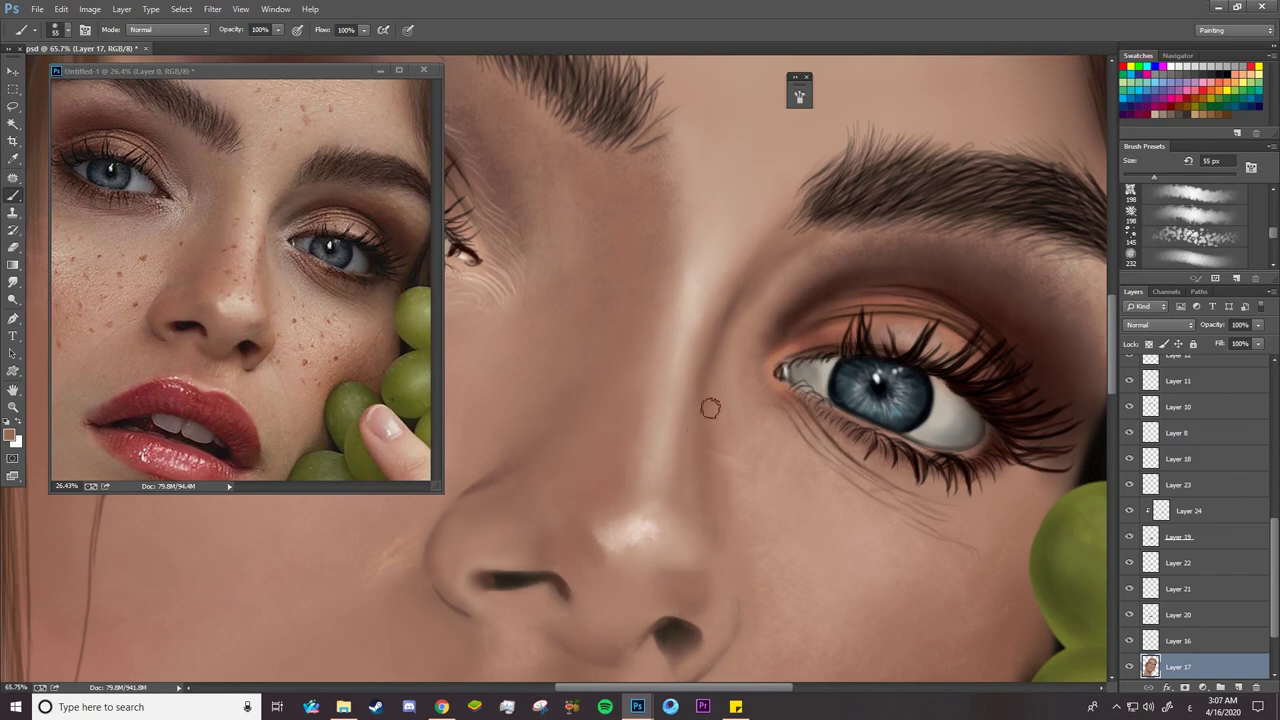
pyautogui.scroll(-3, 730, 500)
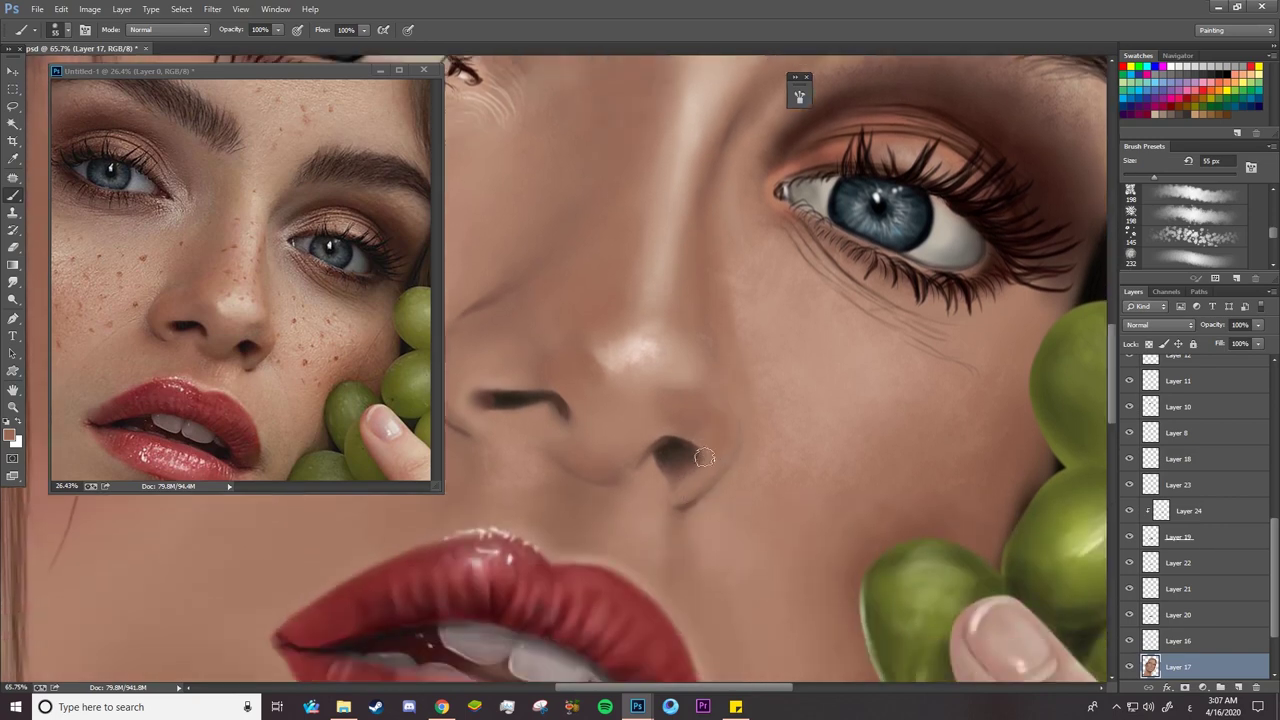
pyautogui.click(10, 436)
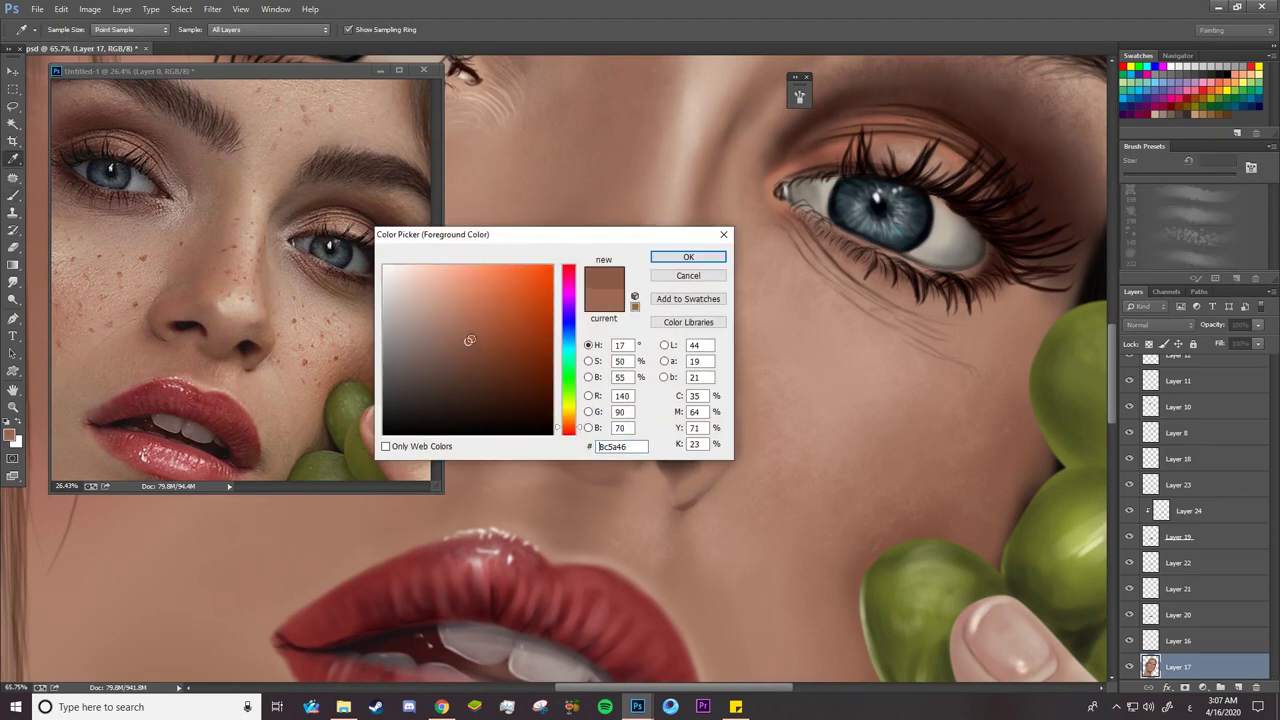
pyautogui.click(688, 257)
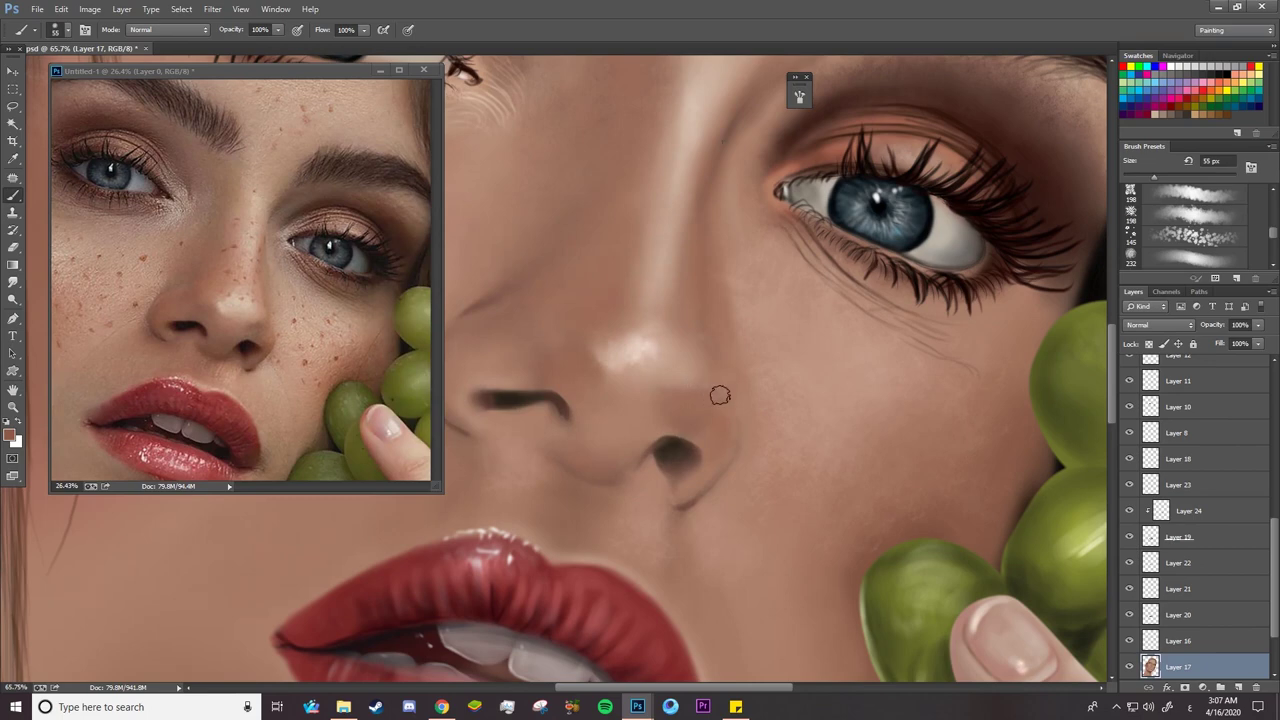
# Show the sketch lines of Layer 2 and shade the nostril wing nearer the grapes with a 29 px tip
pyautogui.rightClick(722, 395)
pyautogui.doubleClick(754, 351)
pyautogui.scroll(10, 1132, 398)
pyautogui.click(1131, 421)
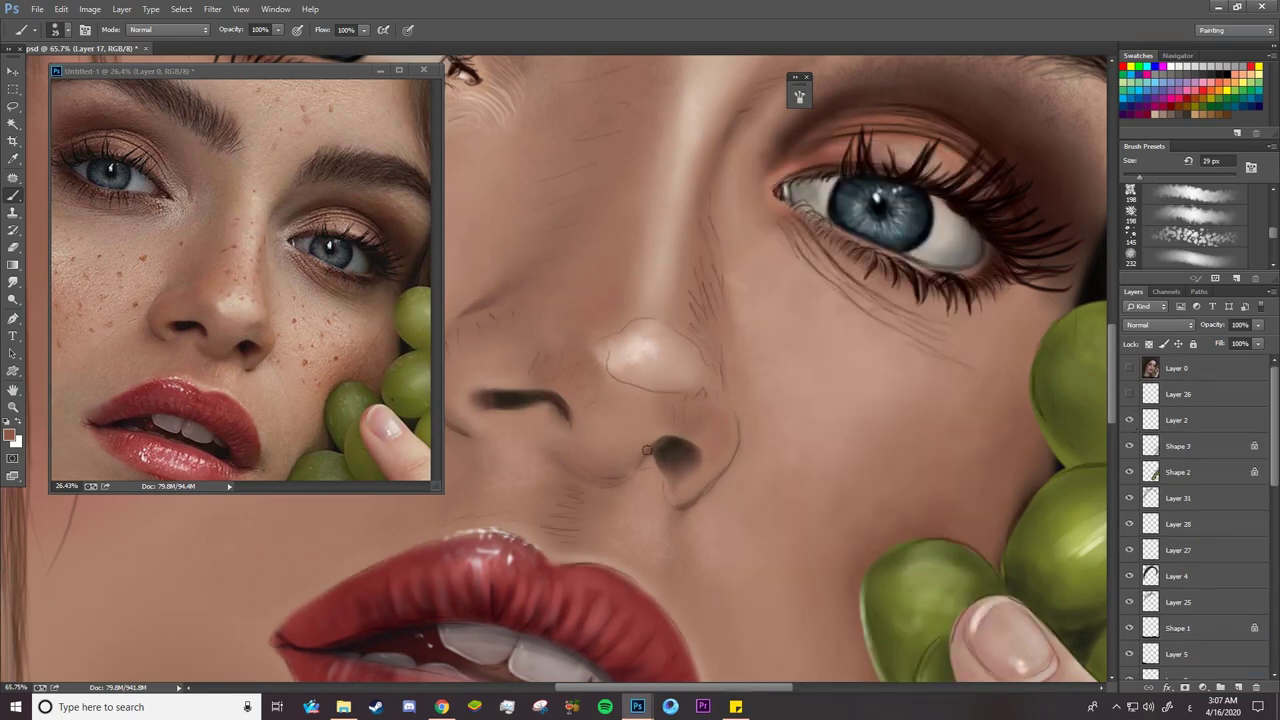
pyautogui.scroll(3, 647, 450)
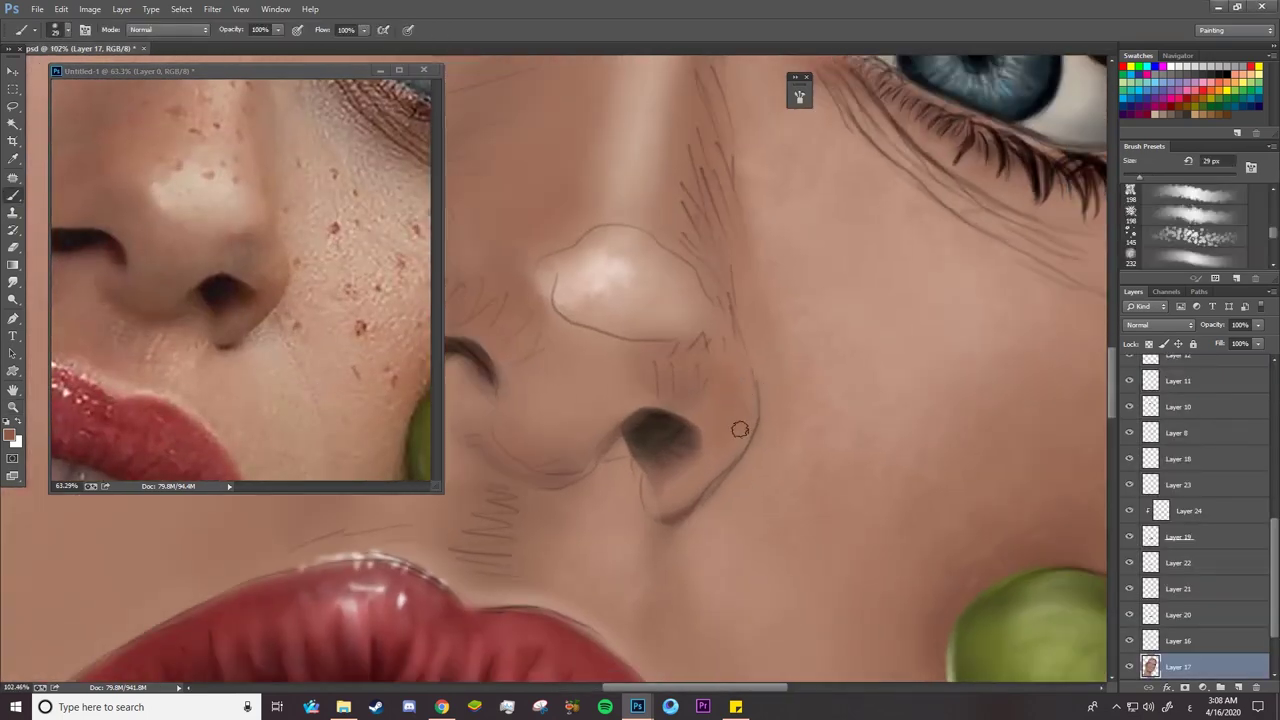
pyautogui.moveTo(740, 429)
pyautogui.mouseDown()
pyautogui.moveTo(751, 394)
pyautogui.moveTo(746, 431)
pyautogui.moveTo(709, 433)
pyautogui.moveTo(742, 412)
pyautogui.mouseUp()
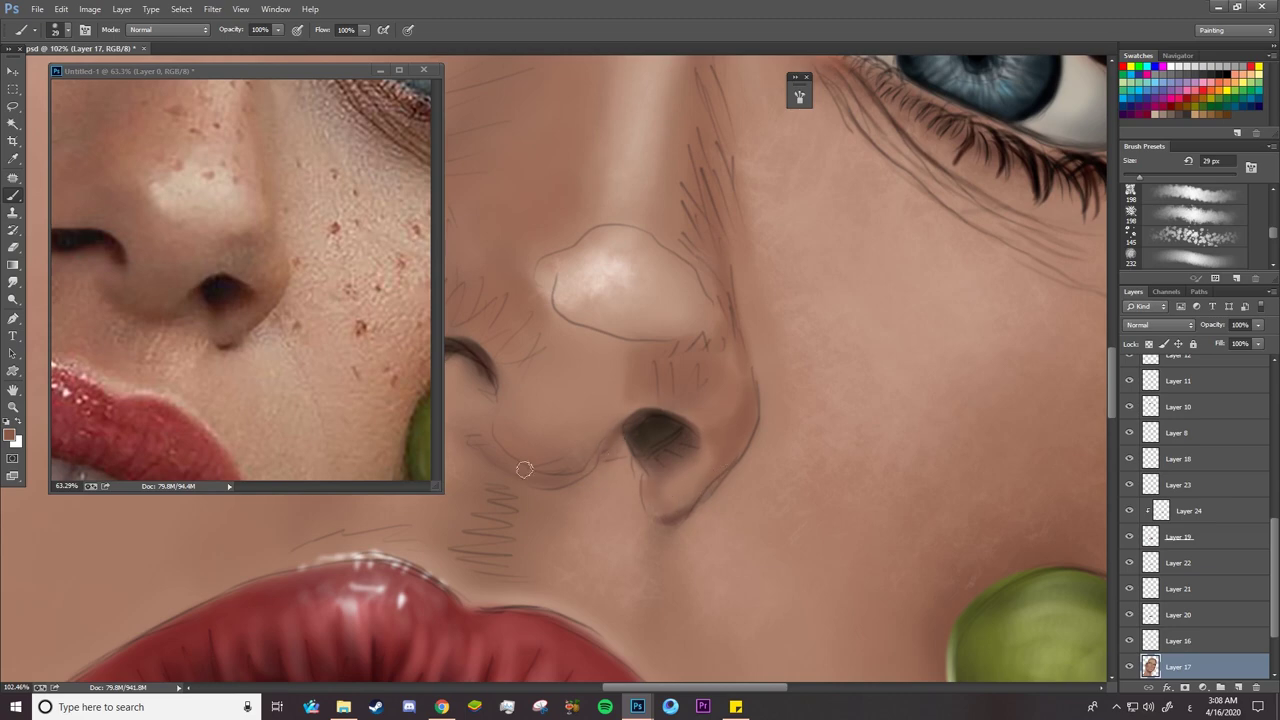
# Enlarge the tip to 57 px and soften the shading beneath the tip of the nose
pyautogui.rightClick(567, 393)
pyautogui.moveTo(648, 175); pyautogui.dragTo(663, 175)
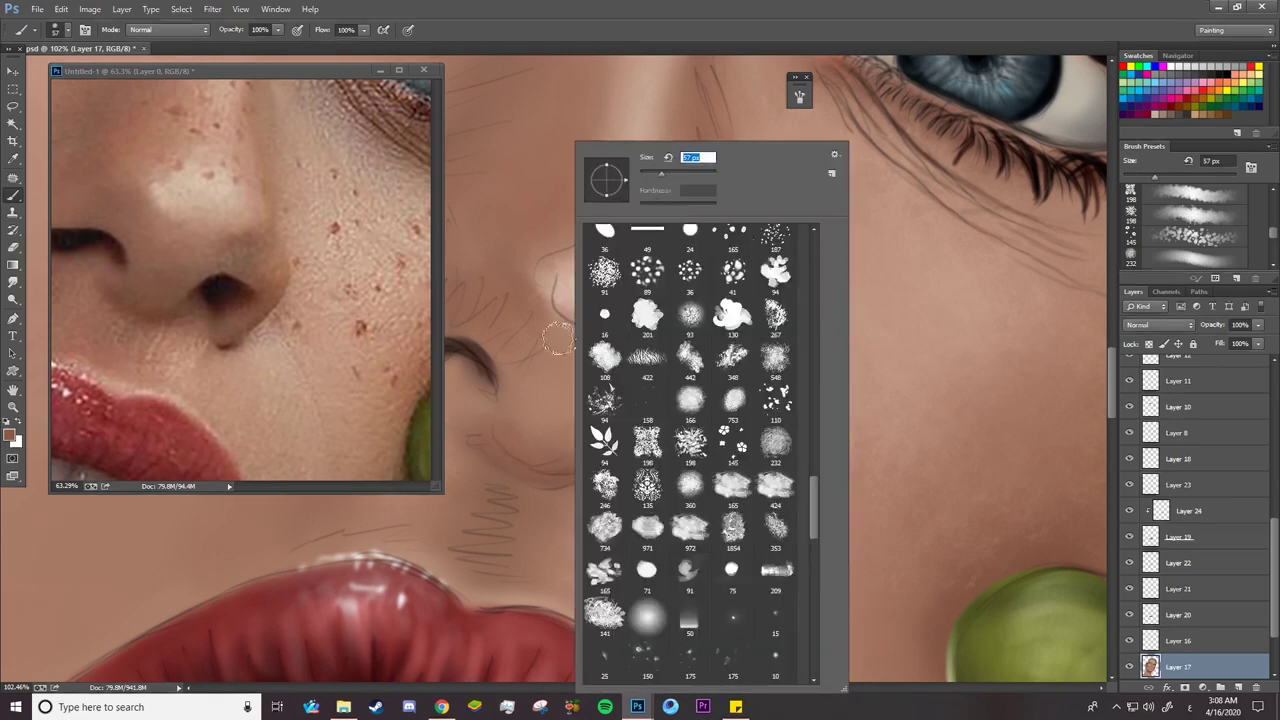
pyautogui.click(555, 350)
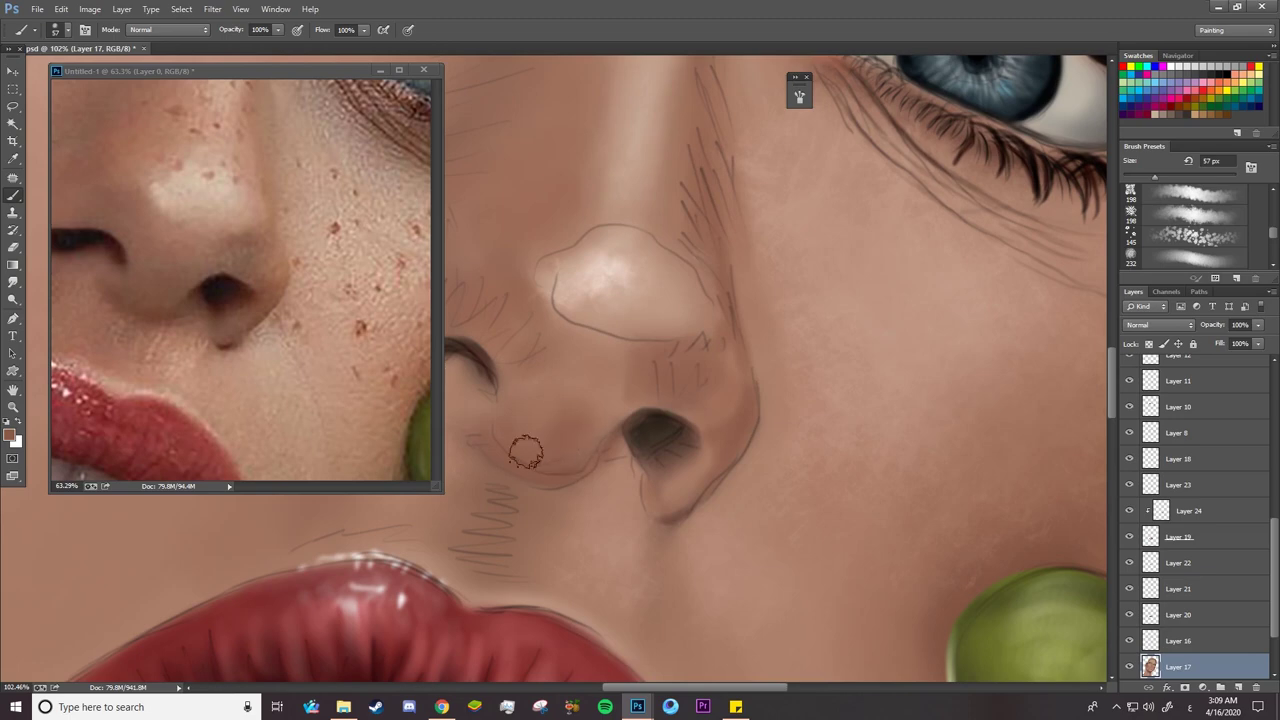
# Darken both nostrils and the lower crease of the farther nostril wing with a near-black 17 px tip
pyautogui.rightClick(657, 528)
pyautogui.doubleClick(708, 203)
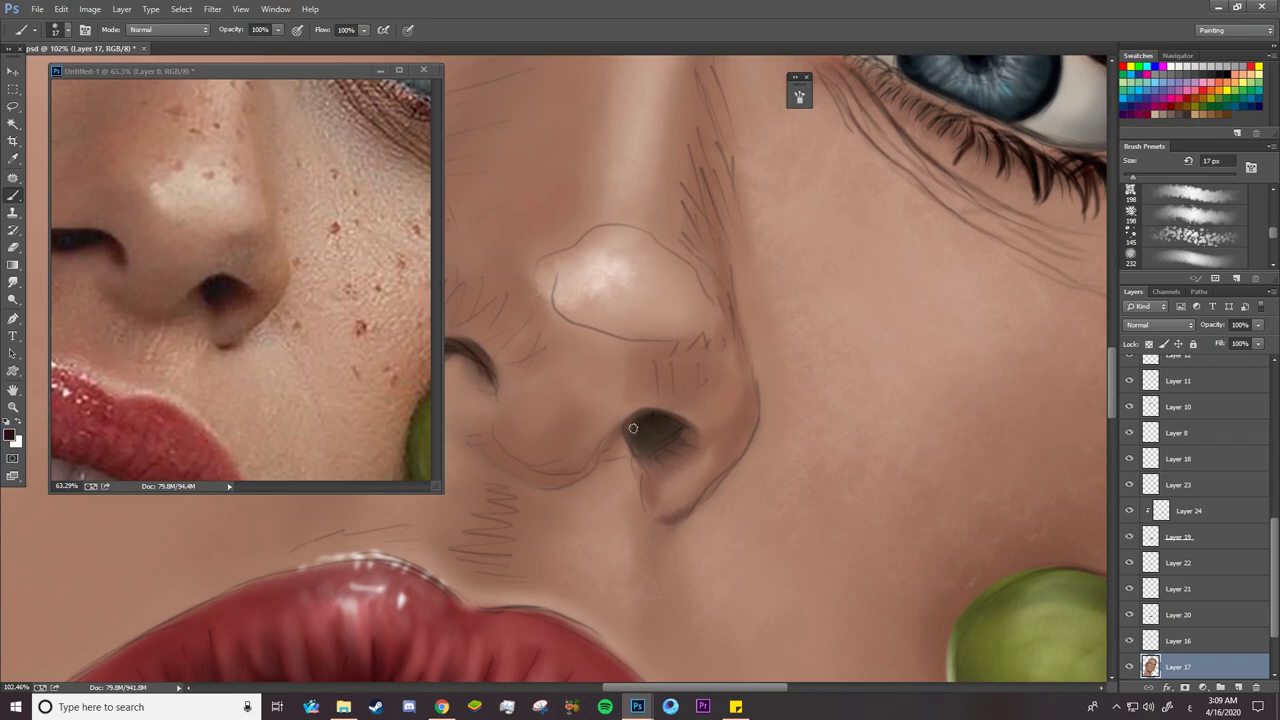
pyautogui.moveTo(632, 428); pyautogui.dragTo(671, 423)
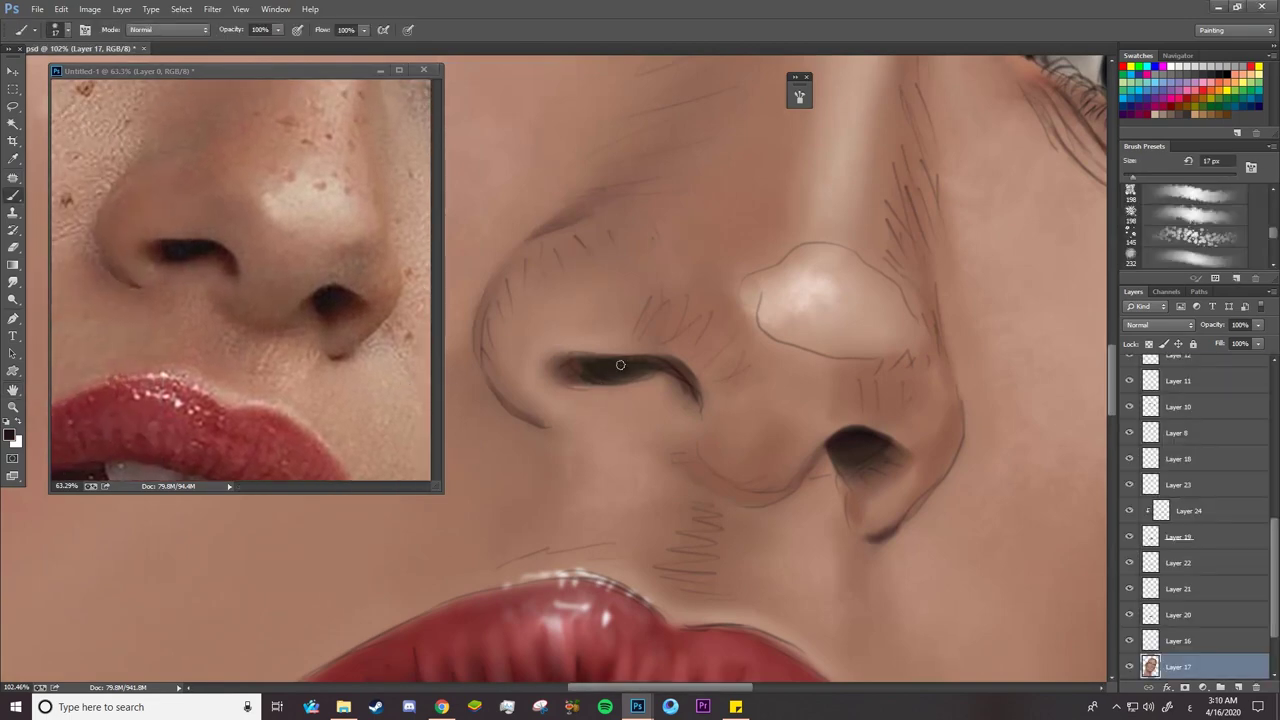
pyautogui.moveTo(620, 365)
pyautogui.mouseDown()
pyautogui.moveTo(672, 362)
pyautogui.moveTo(692, 386)
pyautogui.mouseUp()
pyautogui.moveTo(522, 419); pyautogui.dragTo(504, 401)
# Shade the nostril wing farther from the grapes in reddish brown with 43 px and 19 px tips
pyautogui.rightClick(502, 323)
pyautogui.click(494, 325)
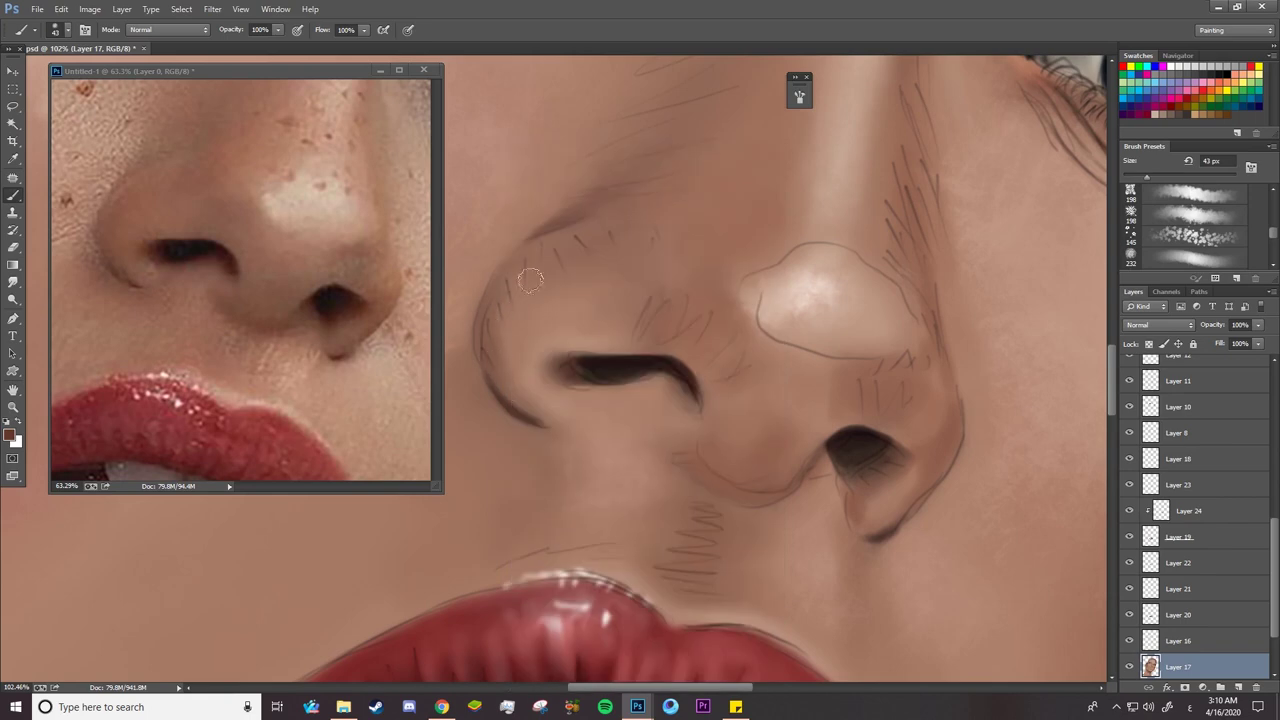
pyautogui.moveTo(527, 282); pyautogui.dragTo(496, 310)
pyautogui.moveTo(514, 362); pyautogui.dragTo(562, 404)
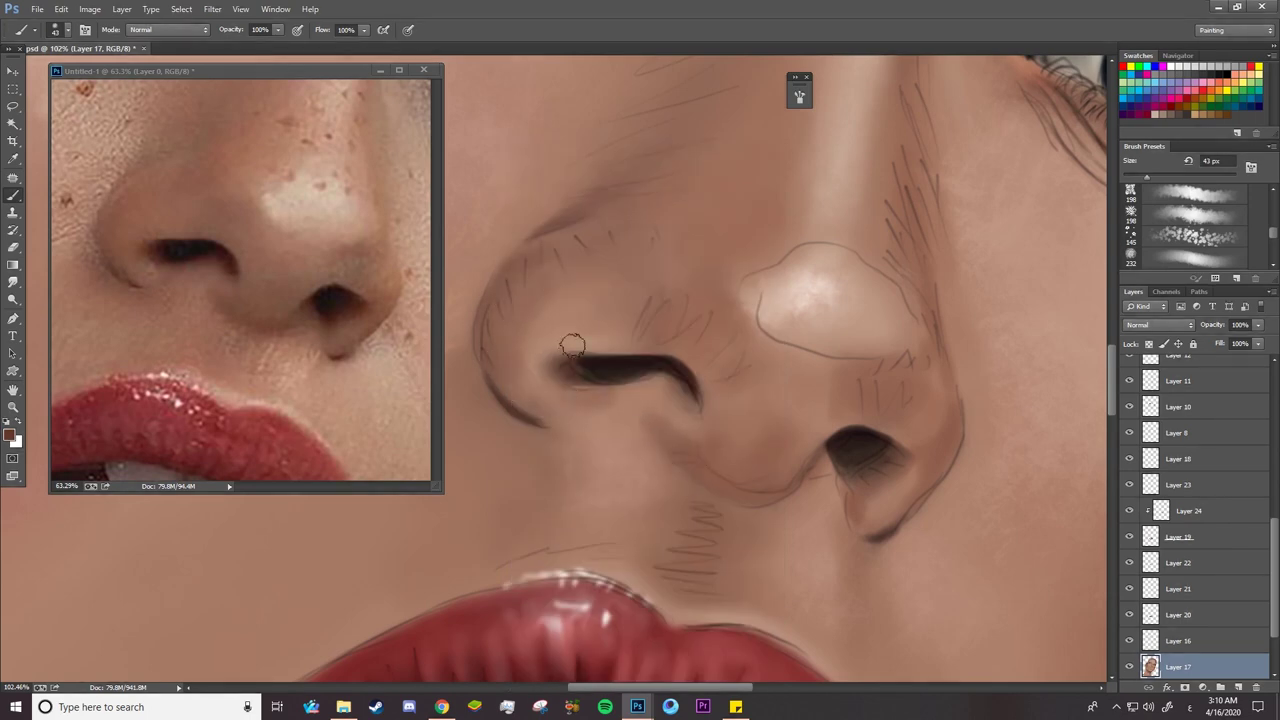
pyautogui.rightClick(562, 346)
pyautogui.write('19')
pyautogui.press('Return')
pyautogui.rightClick(602, 188)
pyautogui.click(598, 174)
# Hide the sketch lines of Layer 2 and compare the whole portrait with the full reference photo
pyautogui.click(1273, 380)
pyautogui.click(1129, 420)
pyautogui.press('z')
pyautogui.moveTo(587, 402); pyautogui.dragTo(455, 420)
pyautogui.moveTo(305, 365); pyautogui.dragTo(211, 378)
pyautogui.click(520, 345)
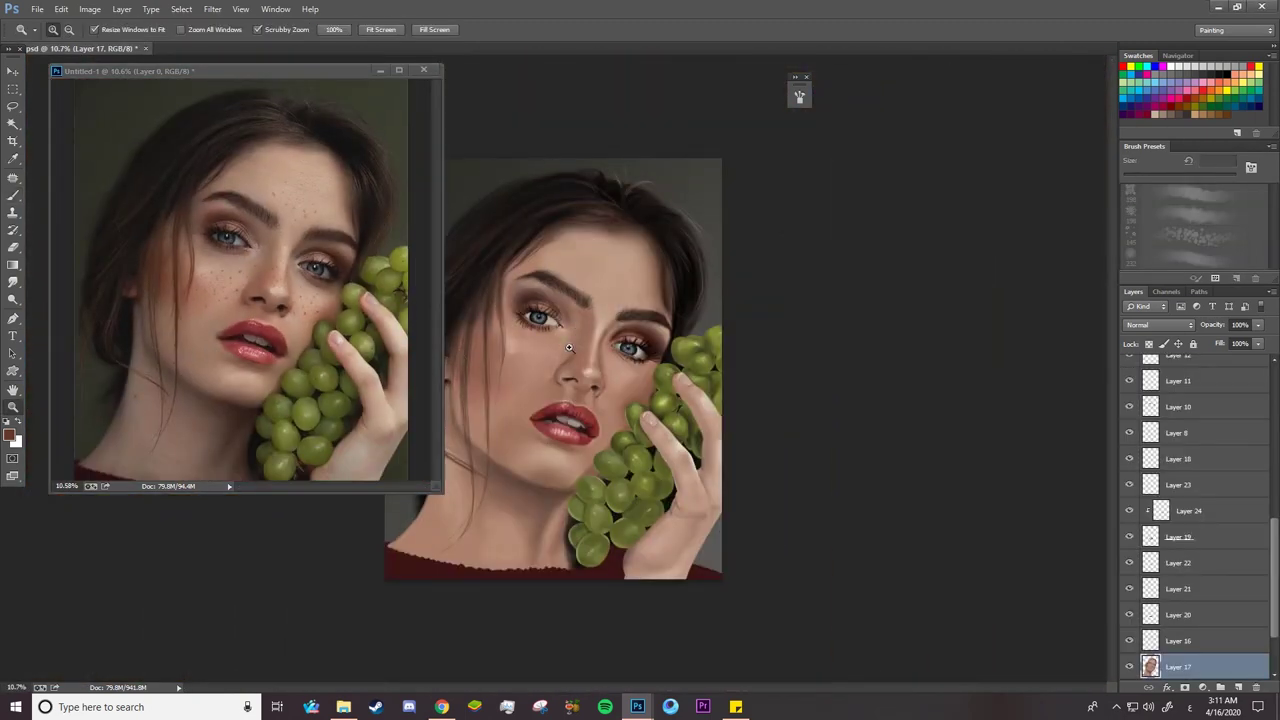
pyautogui.moveTo(513, 347); pyautogui.dragTo(585, 347)
pyautogui.moveTo(591, 518); pyautogui.dragTo(635, 518)
pyautogui.moveTo(511, 688); pyautogui.dragTo(464, 688)
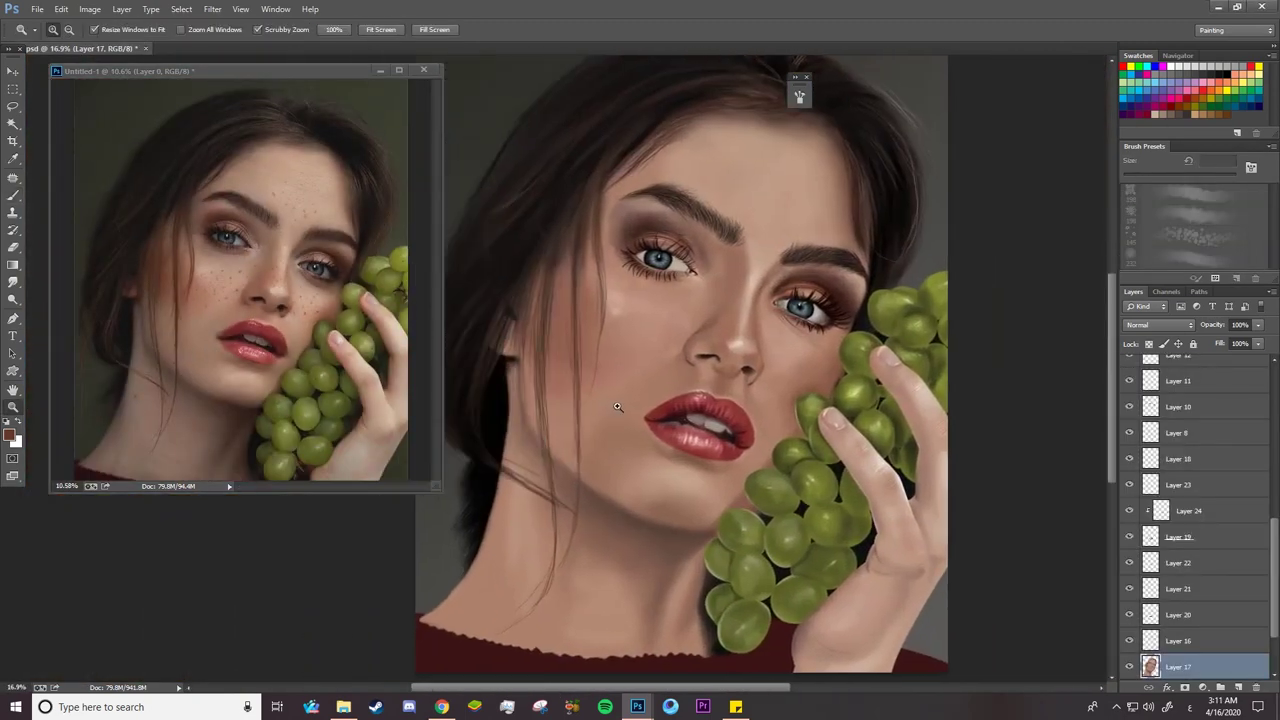
# Select Layer 8 for the eye farther from the grapes and enlarge the same eye in the reference
pyautogui.moveTo(653, 251); pyautogui.dragTo(765, 254)
pyautogui.moveTo(241, 230); pyautogui.dragTo(352, 234)
pyautogui.moveTo(686, 243); pyautogui.dragTo(785, 248)
pyautogui.press('v')
pyautogui.click(834, 348)
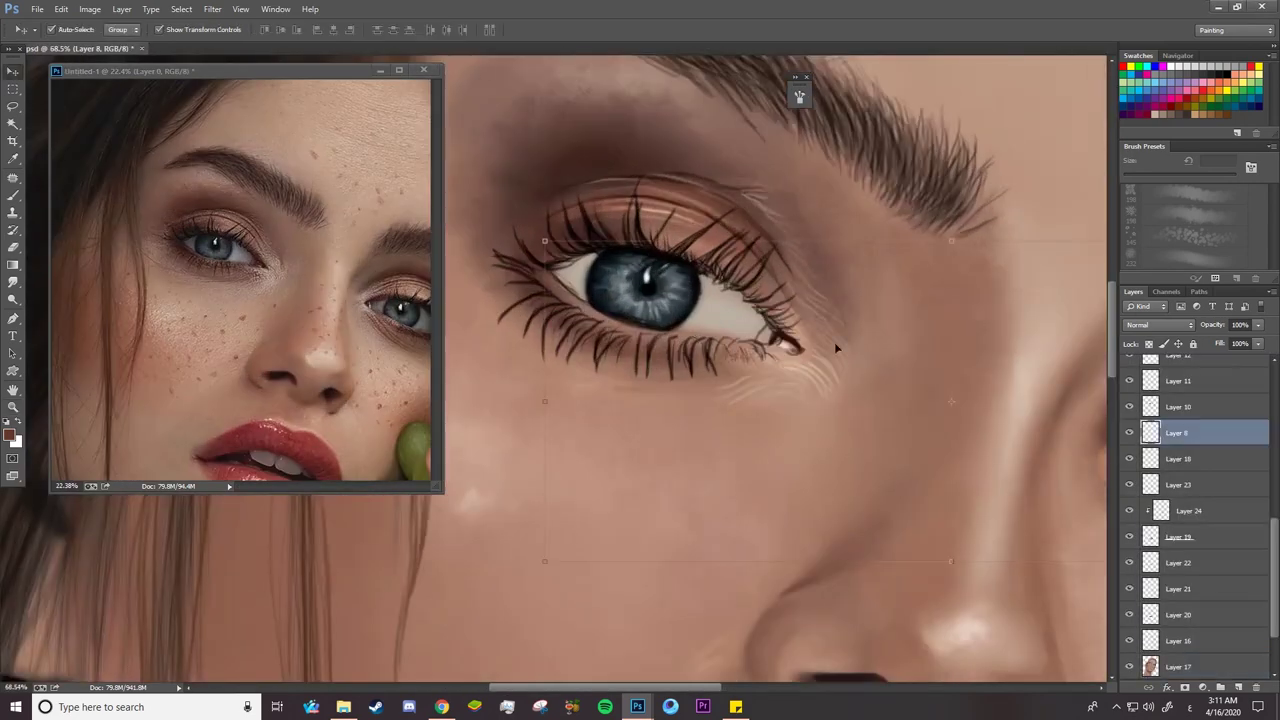
pyautogui.click(232, 255)
pyautogui.press('z')
pyautogui.moveTo(228, 253); pyautogui.dragTo(343, 256)
# Shade both corners of that eye's white with grey sampled from the reference, using a 54 px tip
pyautogui.press('b')
pyautogui.keyDown('alt'); pyautogui.click(150, 243); pyautogui.keyUp('alt')
pyautogui.click(722, 308)
pyautogui.moveTo(718, 306)
pyautogui.mouseDown()
pyautogui.moveTo(690, 325)
pyautogui.moveTo(750, 321)
pyautogui.moveTo(736, 298)
pyautogui.moveTo(748, 329)
pyautogui.mouseUp()
pyautogui.keyDown('alt'); pyautogui.click(736, 299); pyautogui.keyUp('alt')
pyautogui.moveTo(564, 273)
pyautogui.mouseDown()
pyautogui.moveTo(578, 268)
pyautogui.moveTo(577, 290)
pyautogui.mouseUp()
# Set the Brush to Screen mode at 20 px and lighten the eye white next to the iris
pyautogui.click(188, 30)
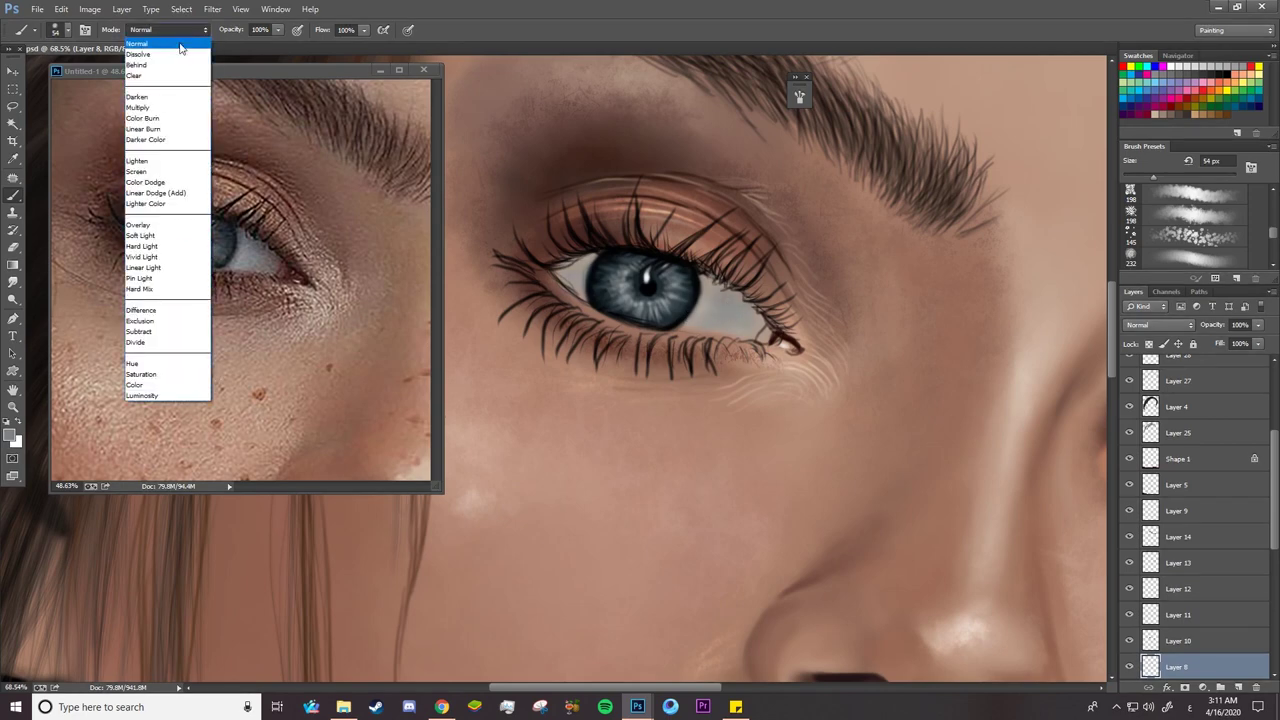
pyautogui.click(152, 174)
pyautogui.rightClick(724, 310)
pyautogui.moveTo(822, 174); pyautogui.dragTo(808, 174)
pyautogui.click(711, 295)
pyautogui.moveTo(707, 304); pyautogui.dragTo(695, 326)
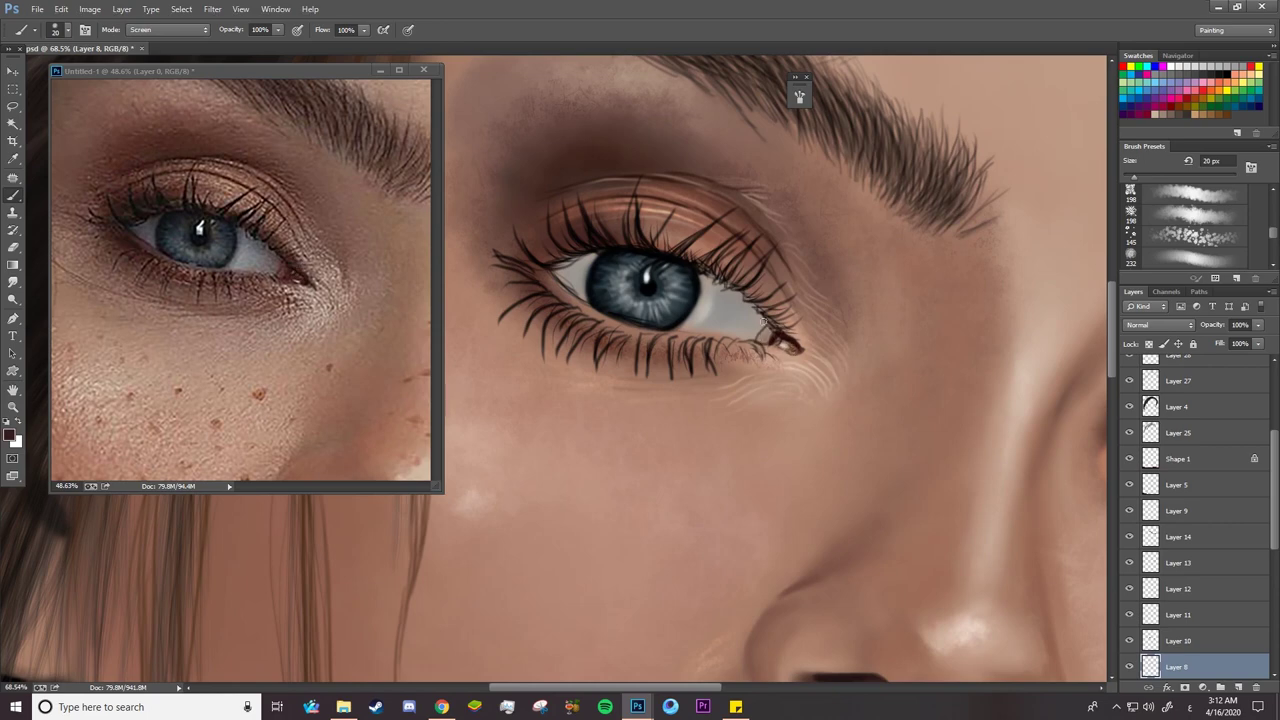
# Return the Brush to Normal mode and touch up the outer part of the eye white beneath the upper lashes
pyautogui.click(168, 30)
pyautogui.click(150, 34)
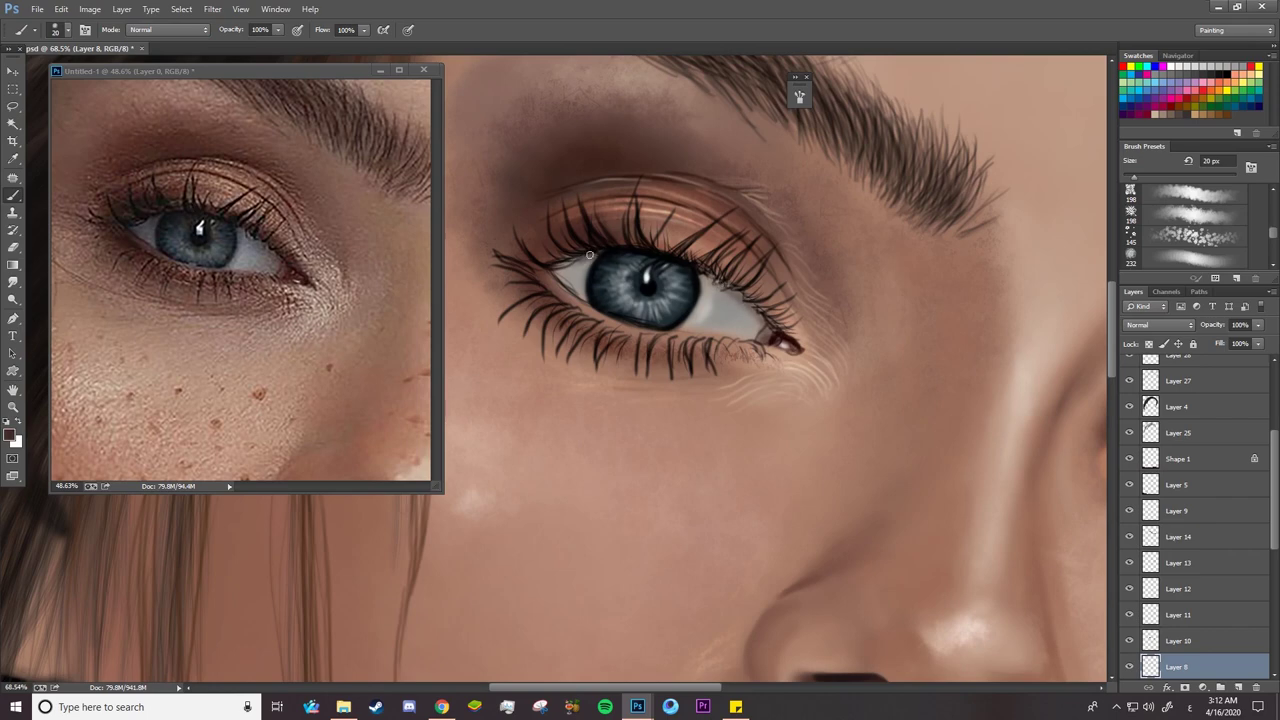
pyautogui.moveTo(580, 260); pyautogui.dragTo(547, 272)
# Group the eye layers from Layer 8 to Layer 14 and make Layer 14 active inside the group
pyautogui.click(1130, 537)
pyautogui.click(1130, 537)
pyautogui.keyDown('shift'); pyautogui.click(1180, 538); pyautogui.keyUp('shift')
pyautogui.hotkey('ctrl', 'g')
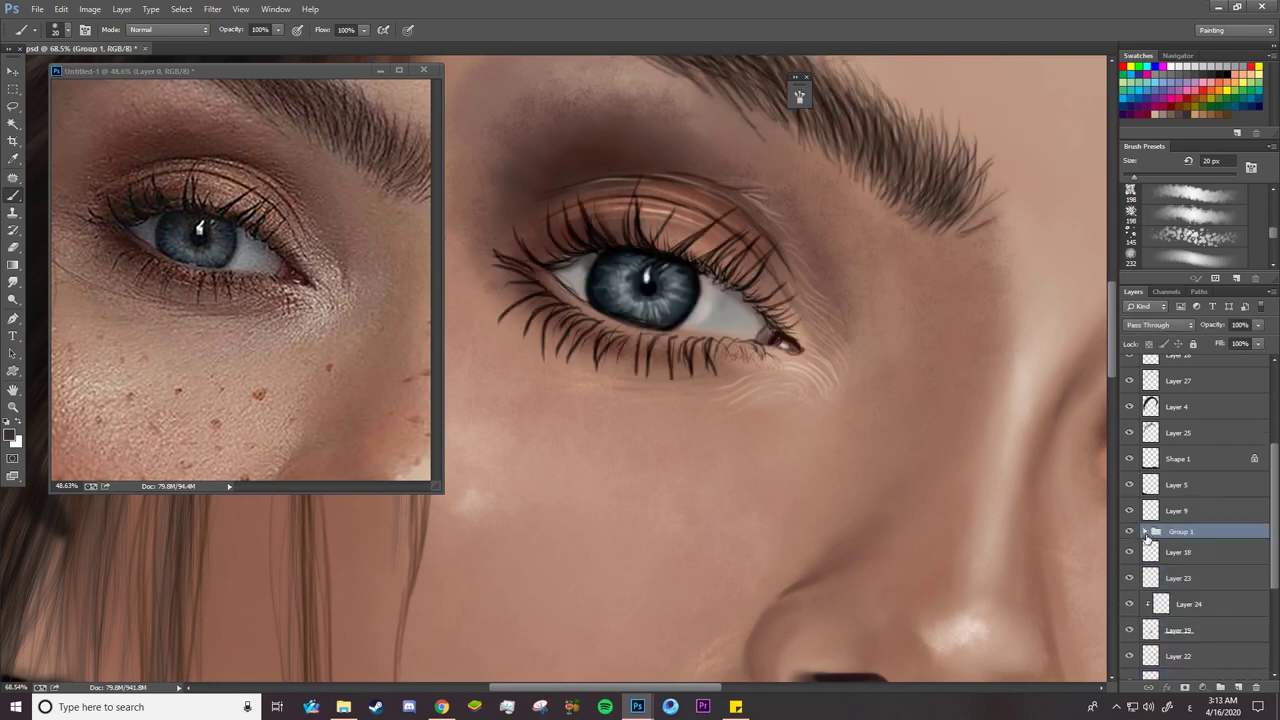
pyautogui.click(1145, 532)
pyautogui.click(1188, 552)
pyautogui.click(1130, 553)
pyautogui.click(1129, 553)
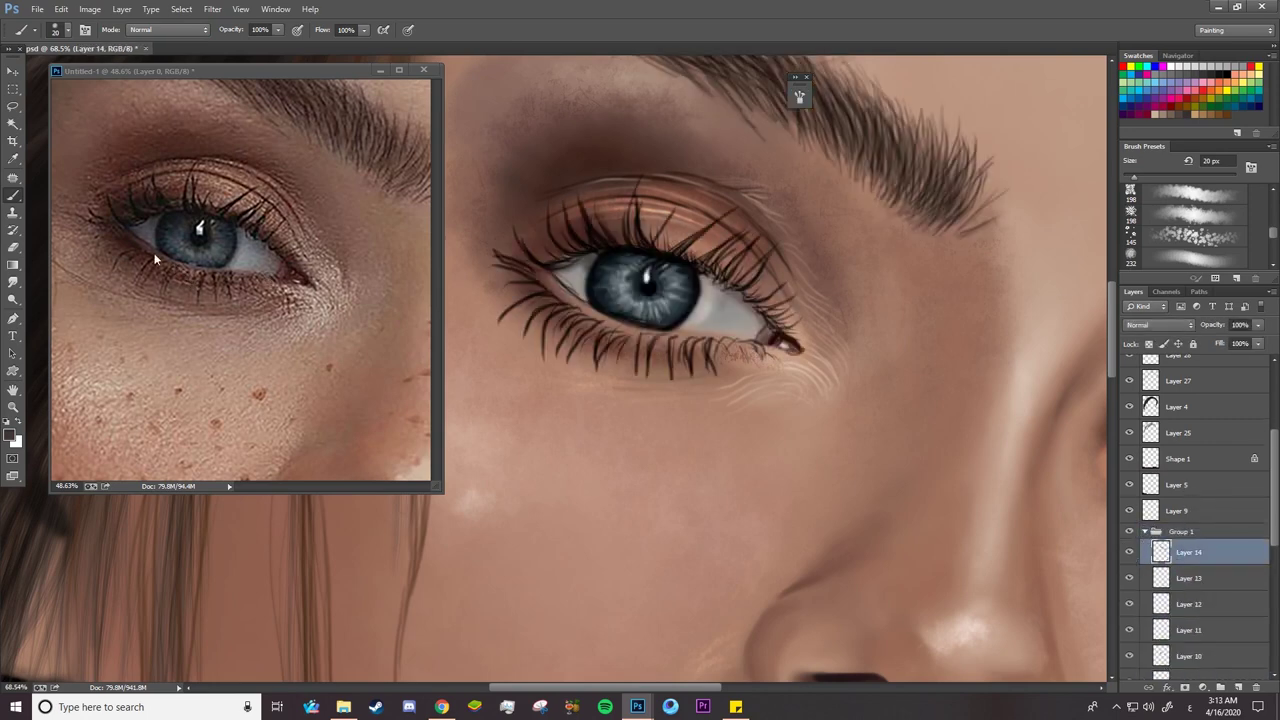
# Highlight the lower waterlines of both eyes with light greyish beige (#b29d95), using the Brush in Screen mode at 10 px
pyautogui.click(9, 435)
pyautogui.click(406, 314)
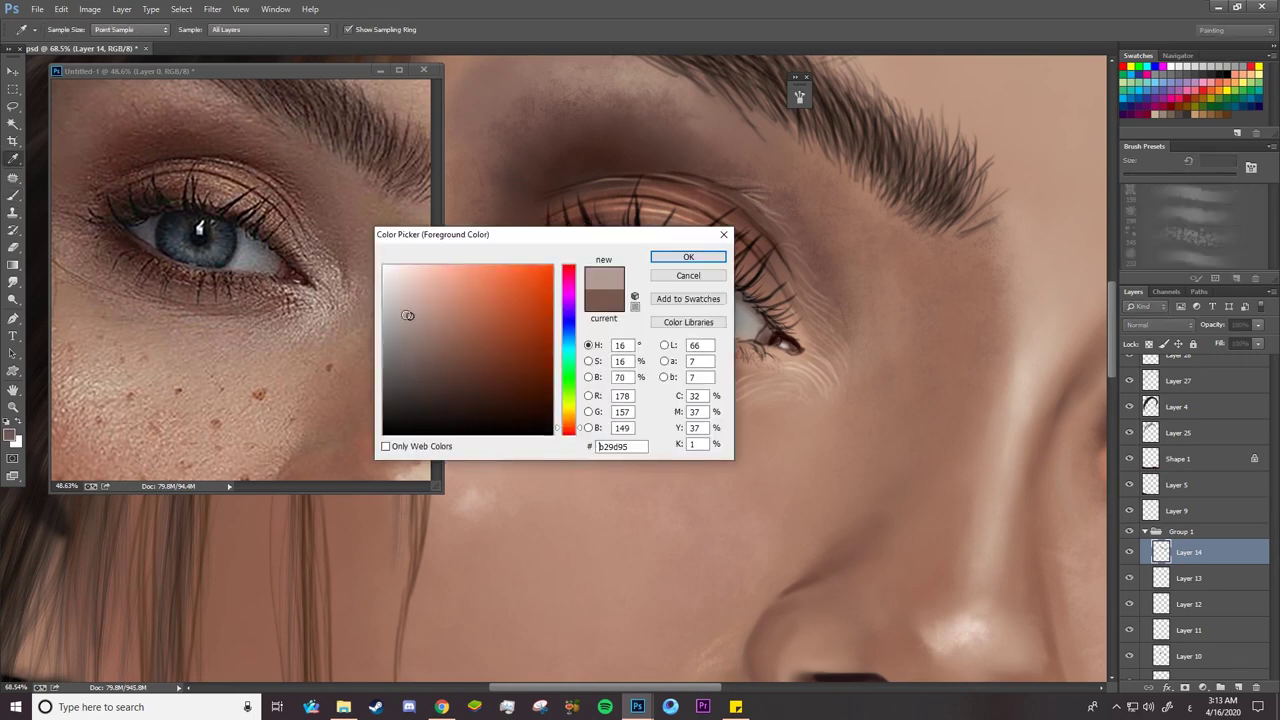
pyautogui.click(686, 257)
pyautogui.click(165, 29)
pyautogui.click(150, 160)
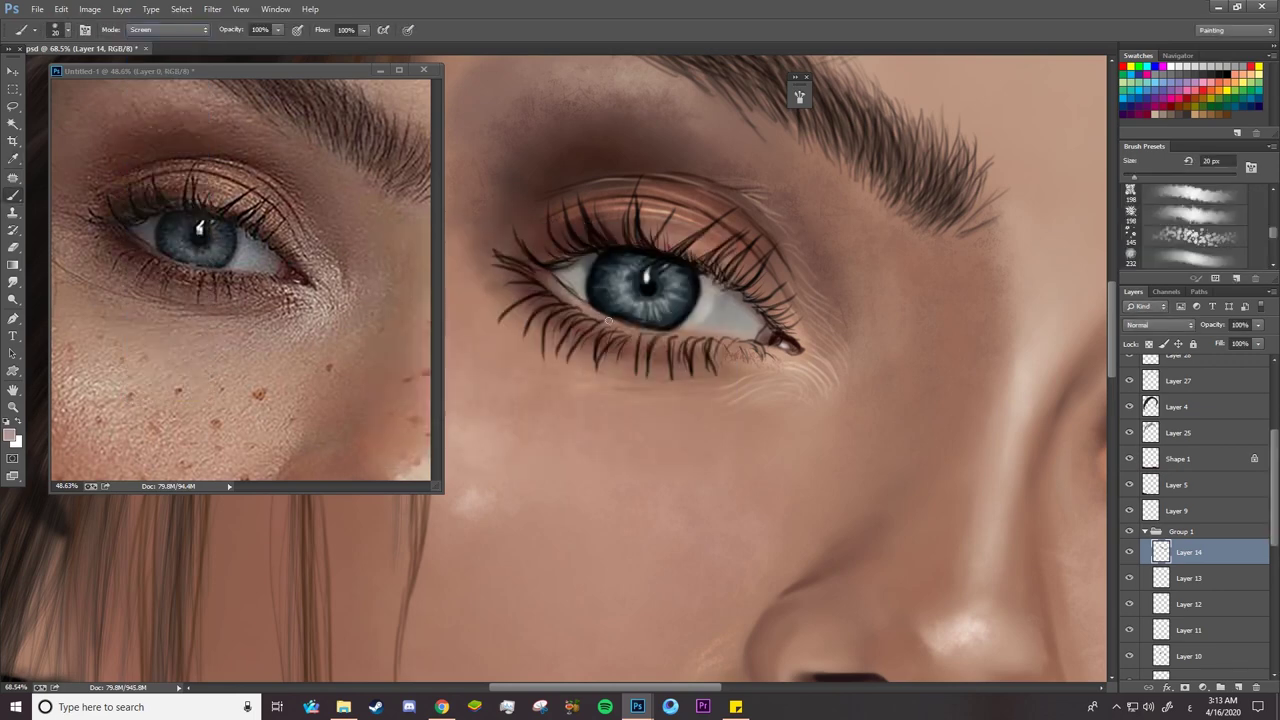
pyautogui.scroll(2, 641, 327)
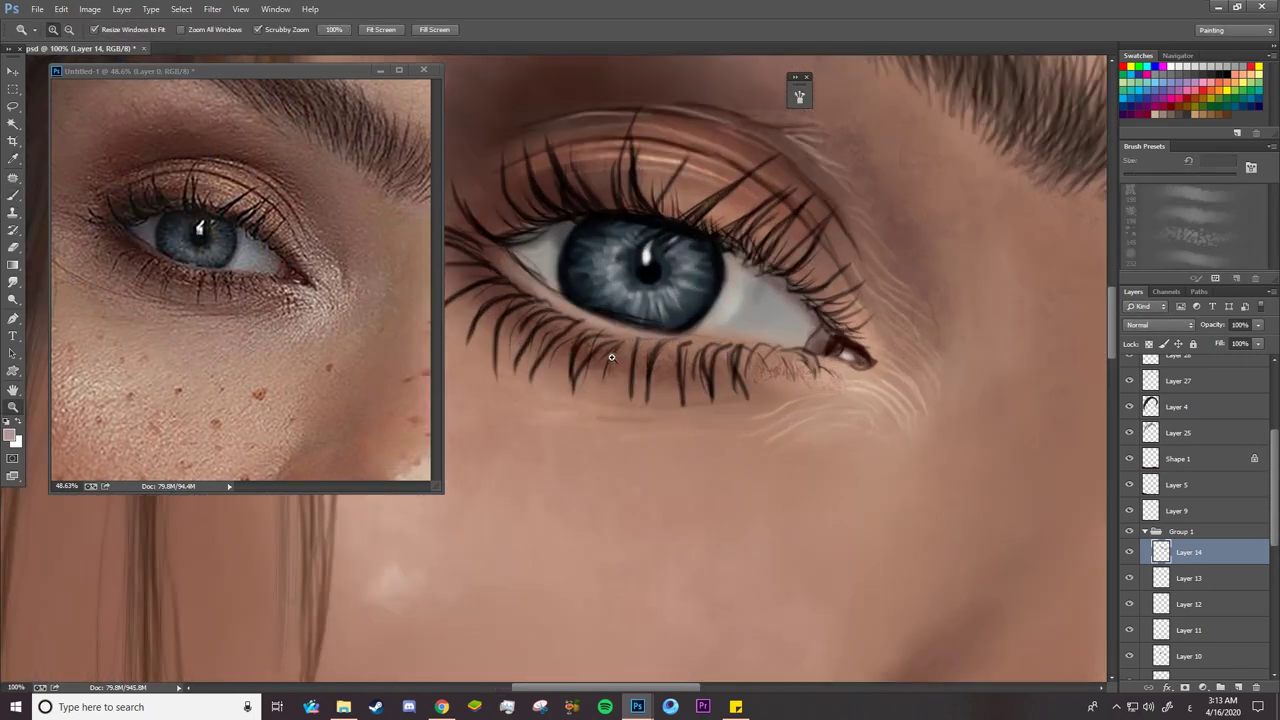
pyautogui.press('[')
pyautogui.moveTo(636, 307); pyautogui.dragTo(611, 284)
pyautogui.rightClick(522, 310)
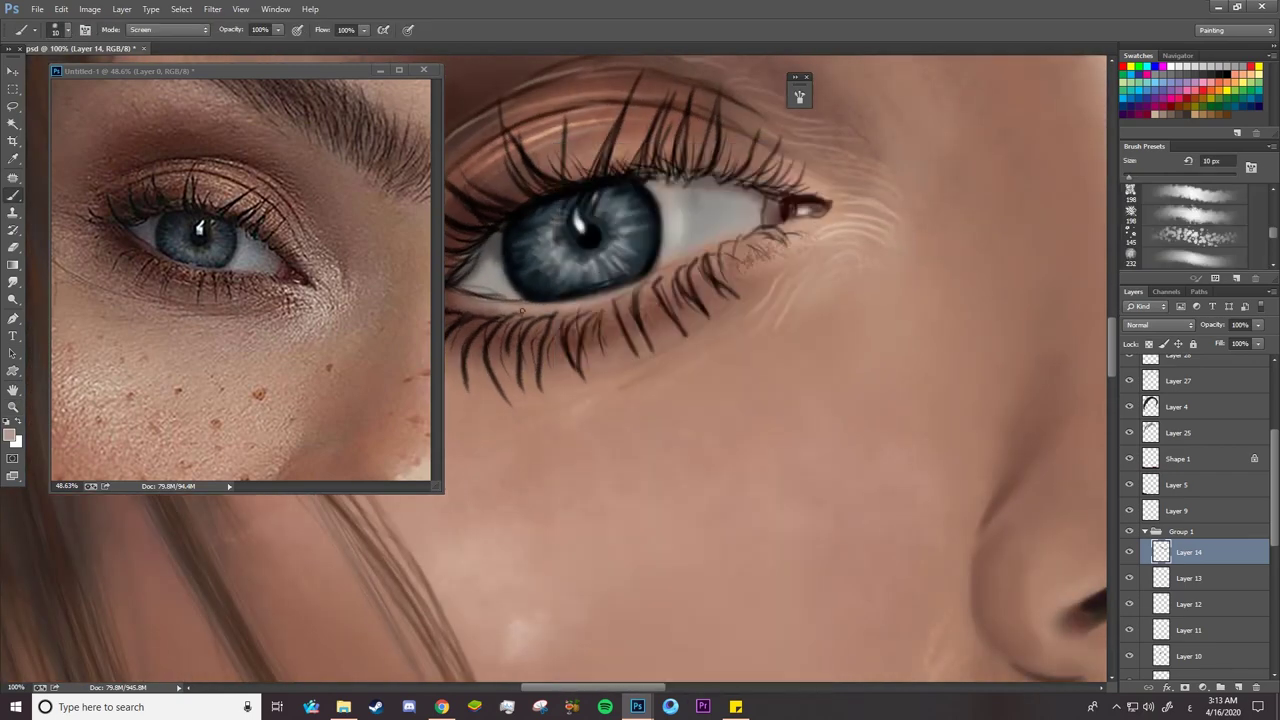
pyautogui.moveTo(515, 308)
pyautogui.mouseDown()
pyautogui.moveTo(612, 292)
pyautogui.moveTo(726, 233)
pyautogui.mouseUp()
pyautogui.moveTo(462, 300)
pyautogui.mouseDown()
pyautogui.moveTo(532, 302)
pyautogui.moveTo(712, 240)
pyautogui.mouseUp()
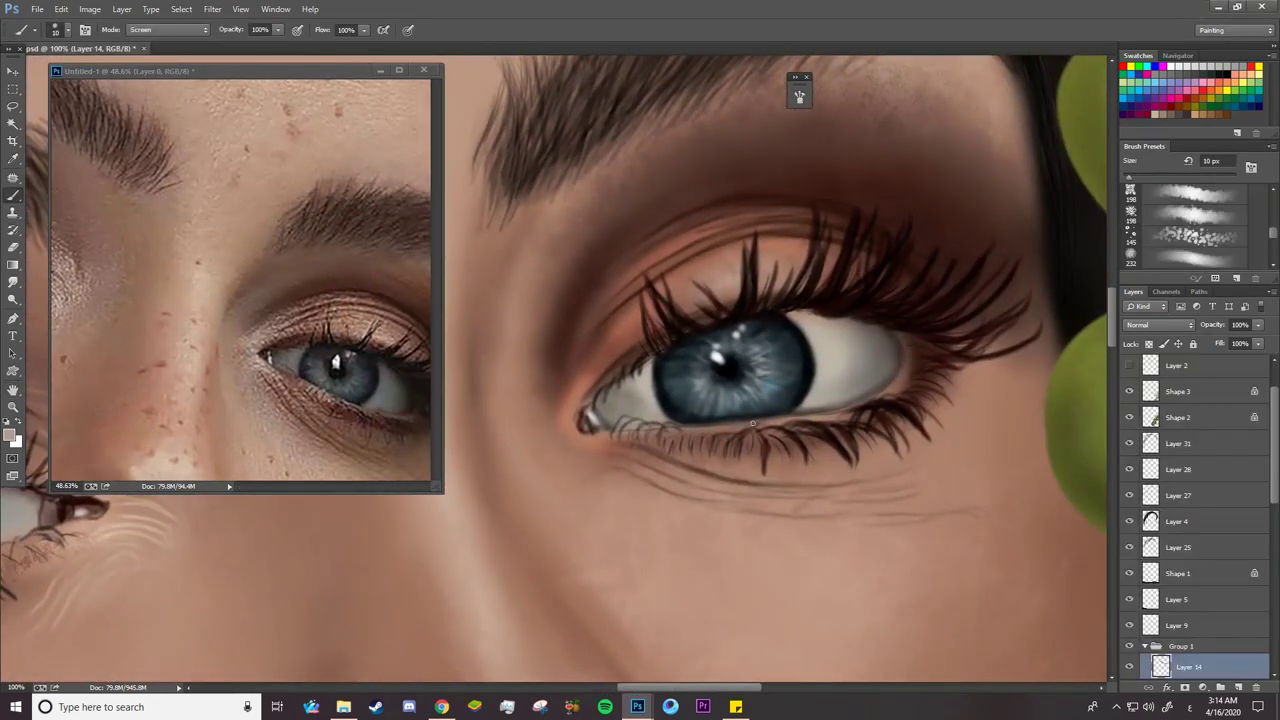
pyautogui.moveTo(752, 423); pyautogui.dragTo(869, 396)
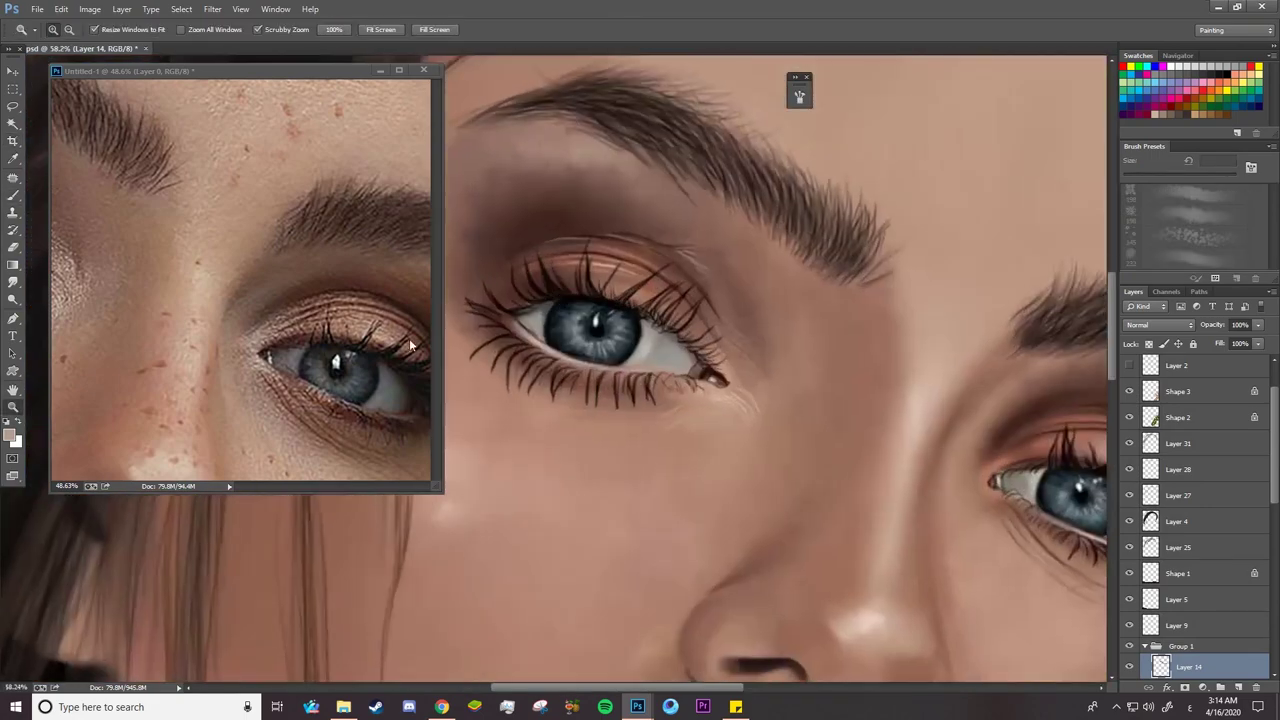
# Select Layer 13 and soften the dark inner corner of the eye farther from the grapes with a 52 px Eraser
pyautogui.moveTo(195, 300); pyautogui.dragTo(410, 345)
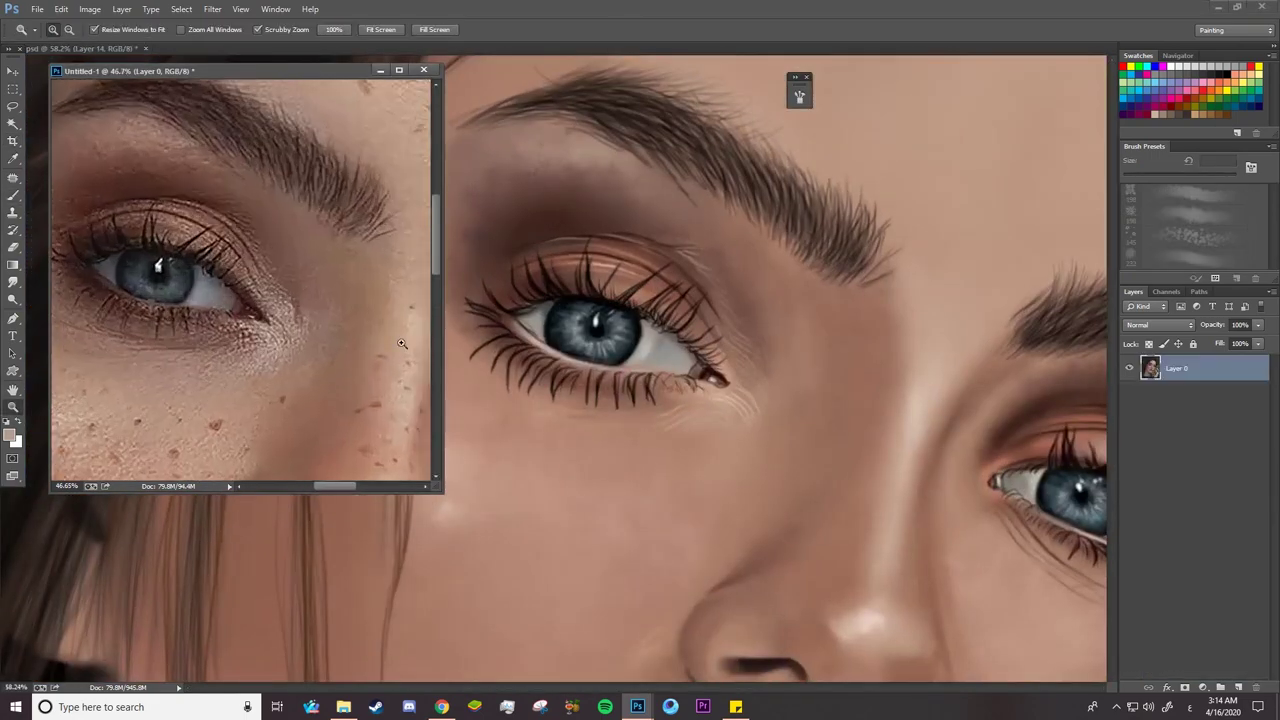
pyautogui.click(800, 400)
pyautogui.scroll(-3, 1189, 520)
pyautogui.click(1189, 485)
pyautogui.click(1130, 485)
pyautogui.click(1130, 485)
pyautogui.press('e')
pyautogui.rightClick(714, 379)
pyautogui.click(840, 174)
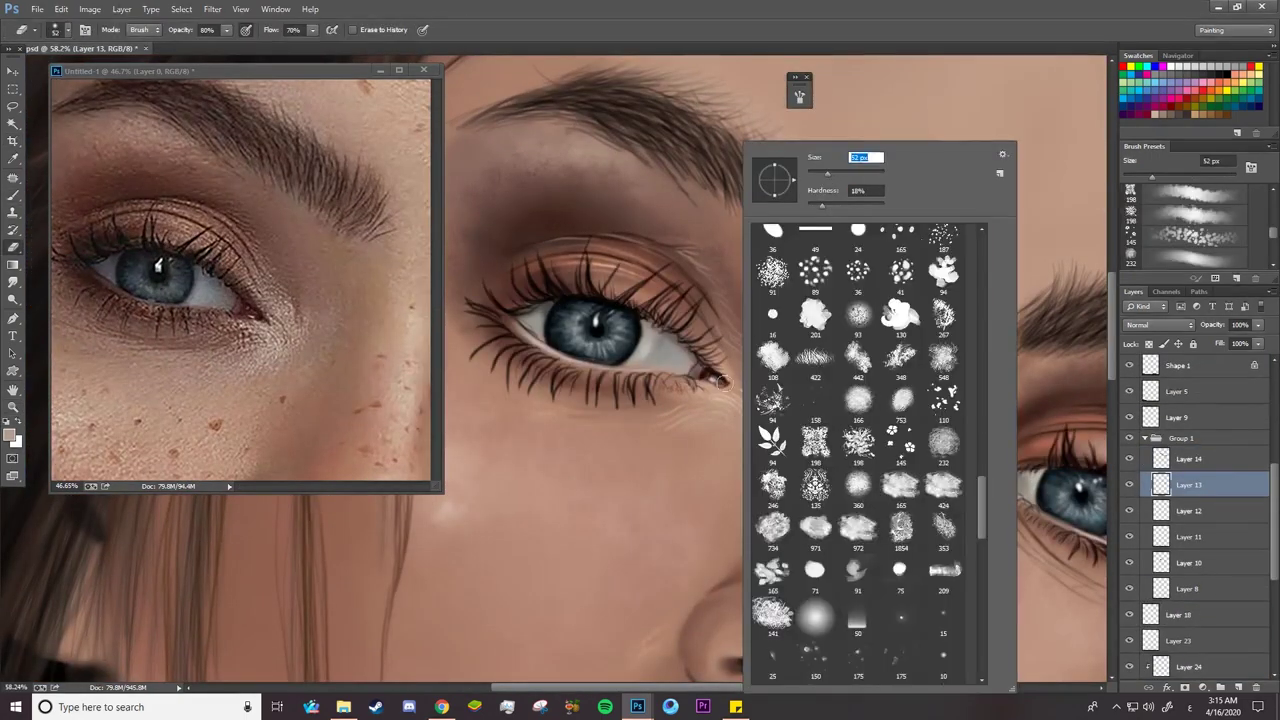
pyautogui.moveTo(718, 381); pyautogui.dragTo(701, 374)
# Burn the skin around that eye's lash lines on Layer 17 with a 48 px tip, using Midtones at 62% exposure
pyautogui.click(14, 195)
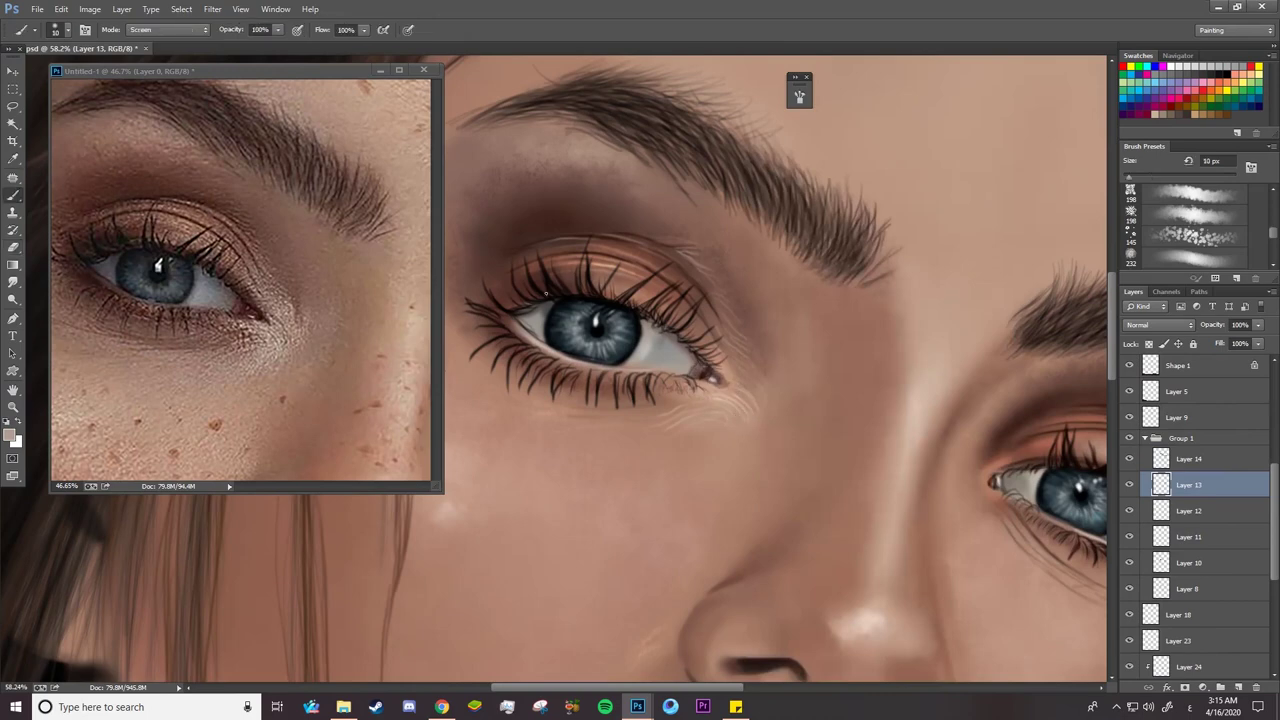
pyautogui.click(14, 299)
pyautogui.moveTo(1275, 522); pyautogui.dragTo(1275, 612)
pyautogui.click(1180, 589)
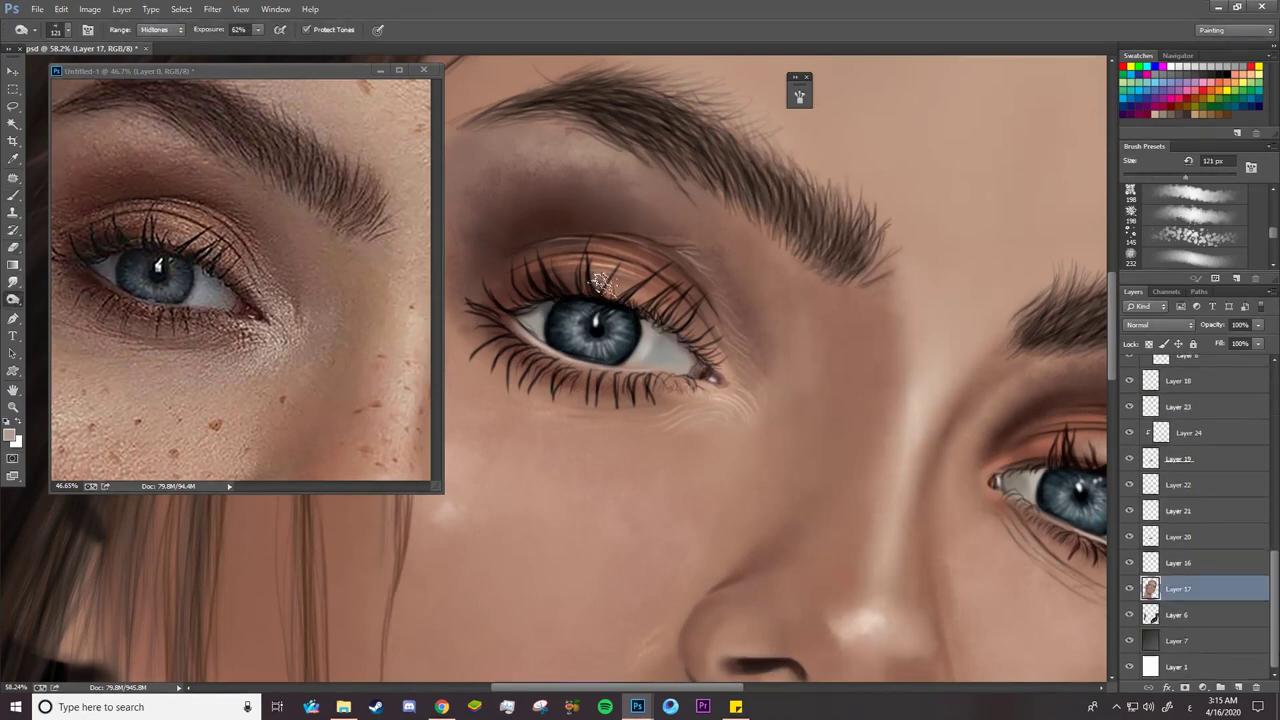
pyautogui.rightClick(600, 282)
pyautogui.write('48')
pyautogui.press('Return')
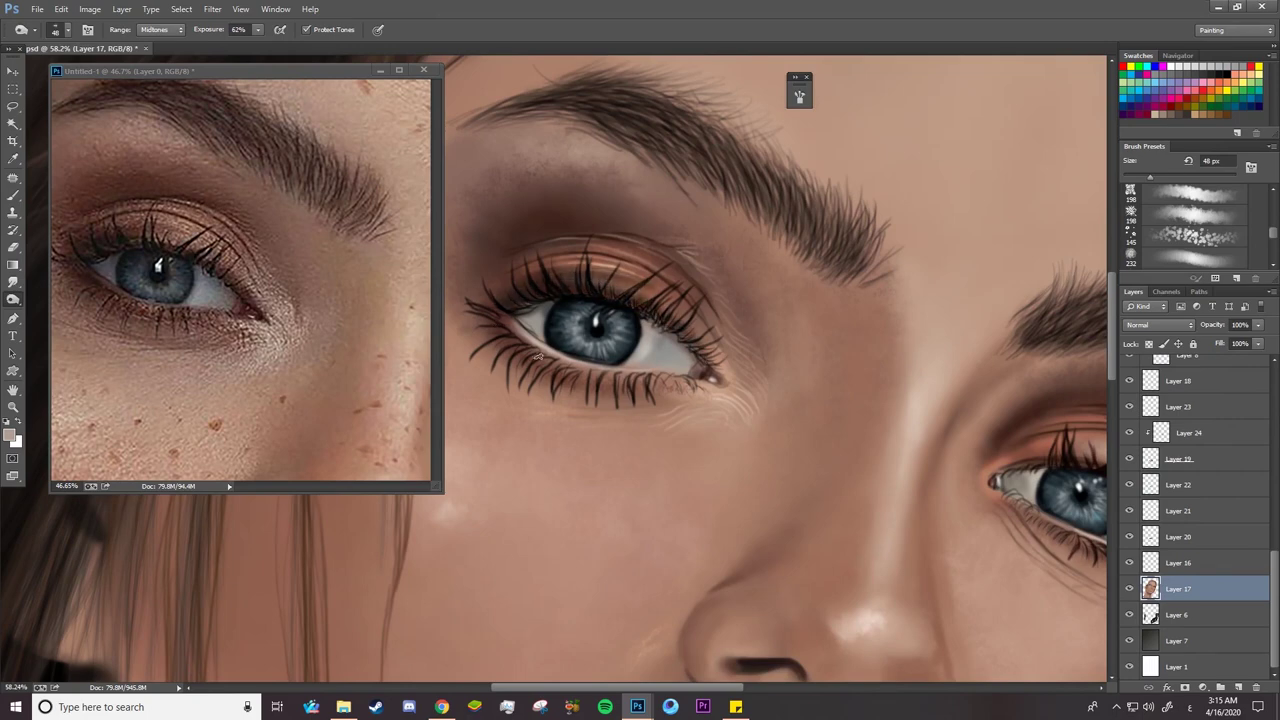
pyautogui.moveTo(538, 358)
pyautogui.mouseDown()
pyautogui.moveTo(578, 376)
pyautogui.moveTo(658, 382)
pyautogui.mouseUp()
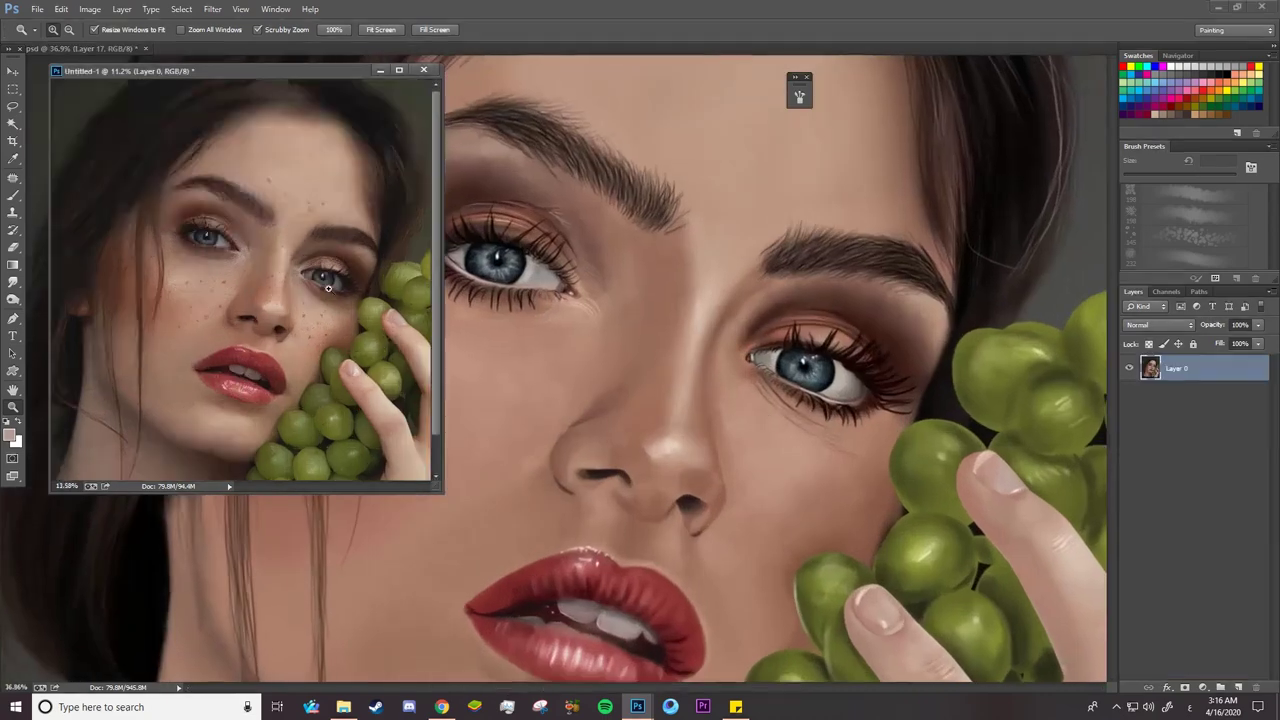
# Set up the Brush with the irregular 94 px tip, Normal mode and 54% flow for painting skin
pyautogui.rightClick(696, 319)
pyautogui.click(764, 318)
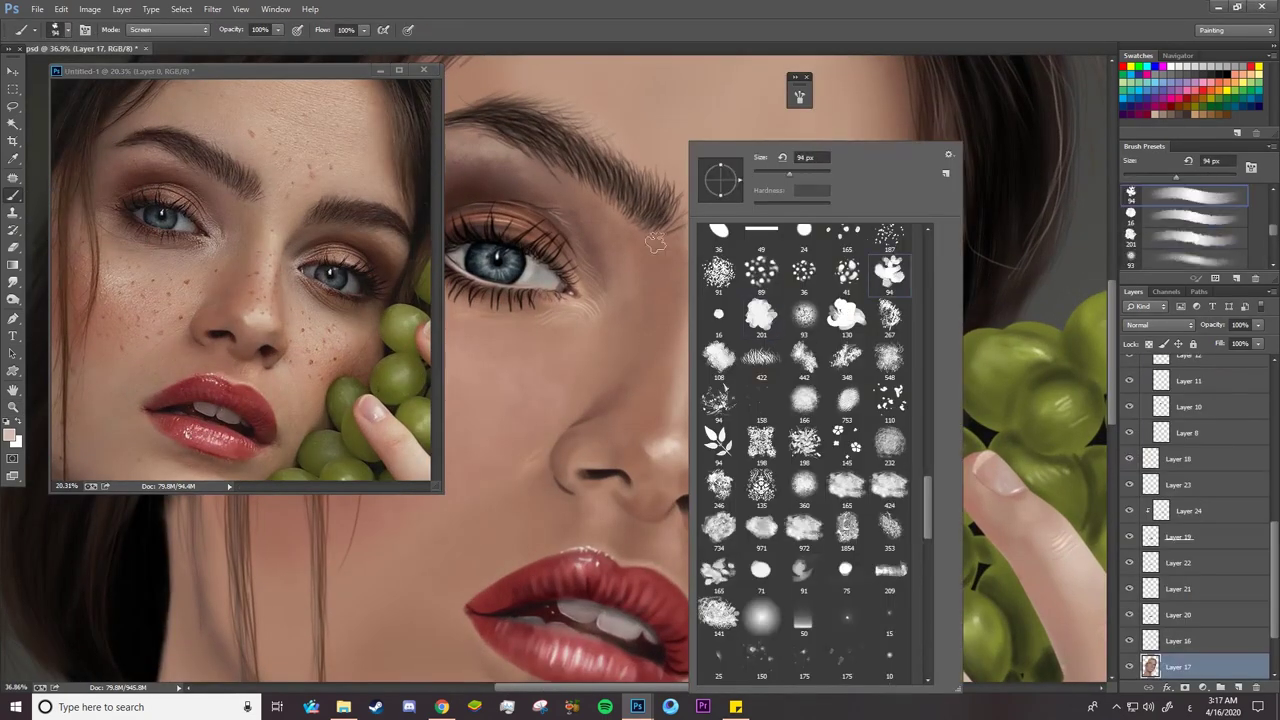
pyautogui.click(669, 315)
pyautogui.click(168, 30)
pyautogui.click(150, 32)
pyautogui.hotkey('shift', '5')
pyautogui.hotkey('shift', '4')
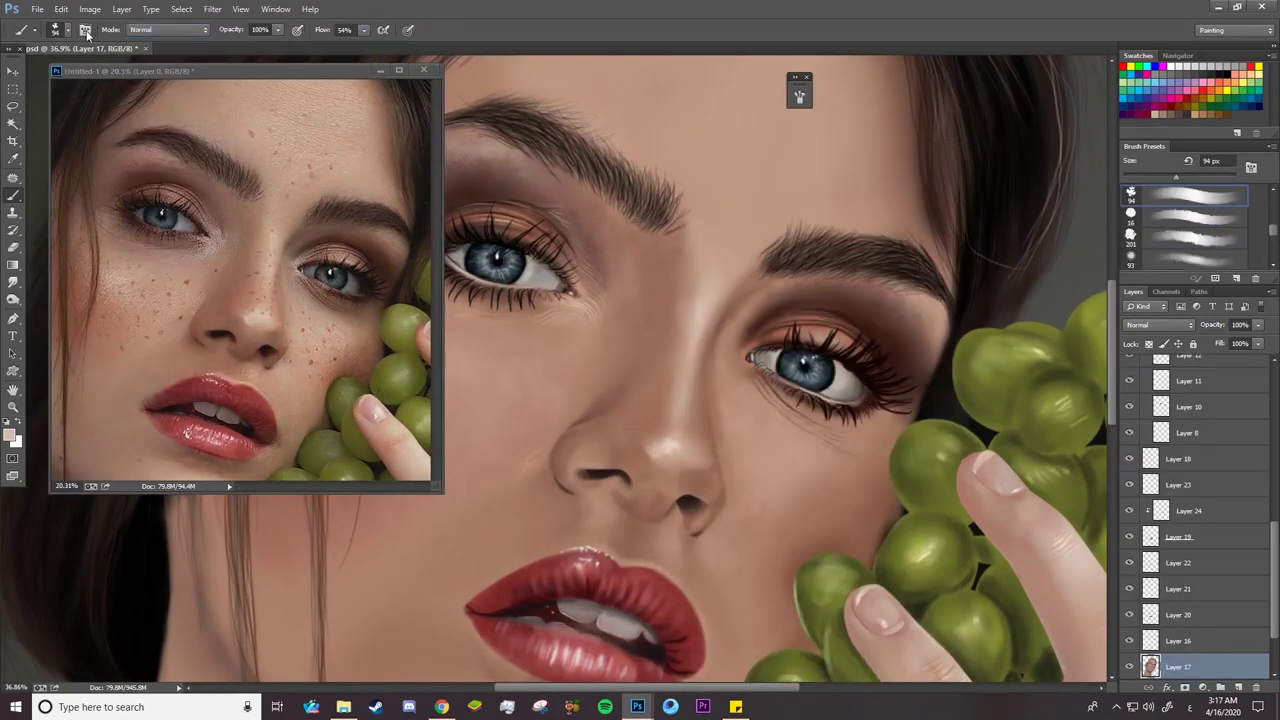
pyautogui.press('F5')
pyautogui.press('F5')
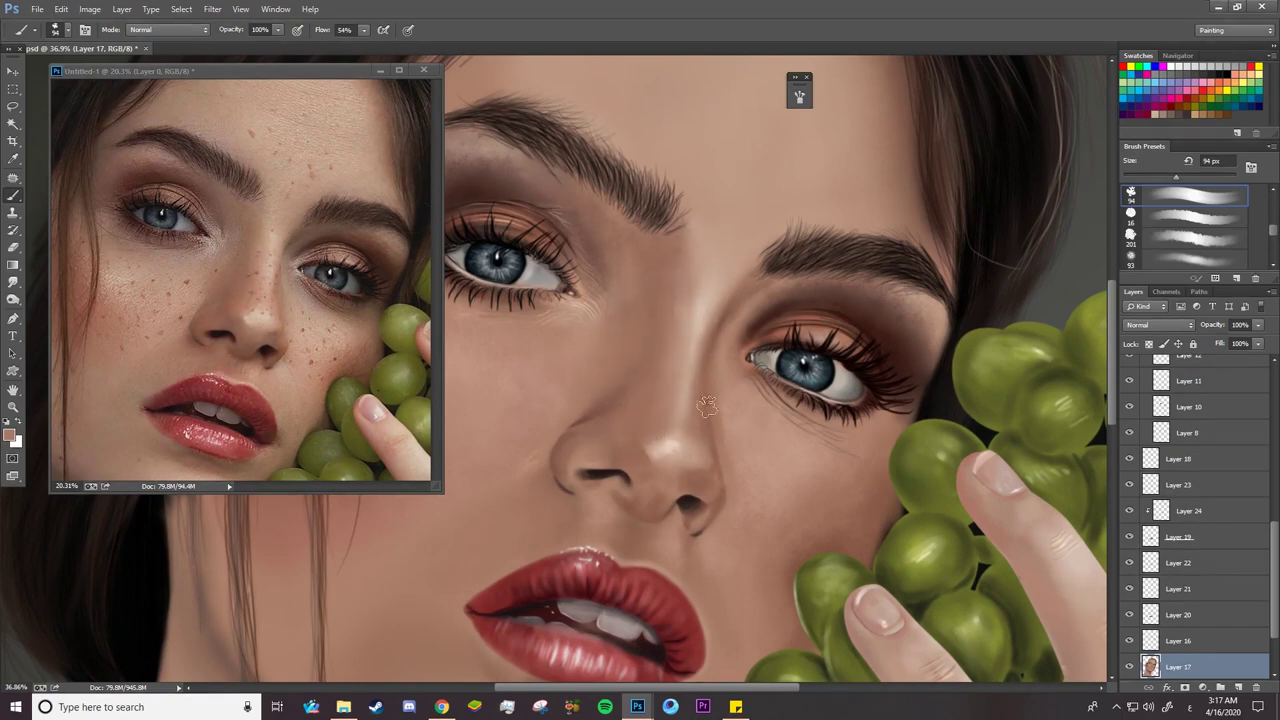
# Shade the chin with brown sampled from the lower chin edge in the reference photo
pyautogui.press('z')
pyautogui.moveTo(698, 408); pyautogui.dragTo(542, 384)
pyautogui.moveTo(632, 490); pyautogui.dragTo(590, 470)
pyautogui.moveTo(390, 396)
pyautogui.mouseDown()
pyautogui.moveTo(293, 393)
pyautogui.moveTo(350, 425)
pyautogui.mouseUp()
pyautogui.click(512, 522)
pyautogui.moveTo(508, 524); pyautogui.dragTo(600, 554)
pyautogui.click(13, 196)
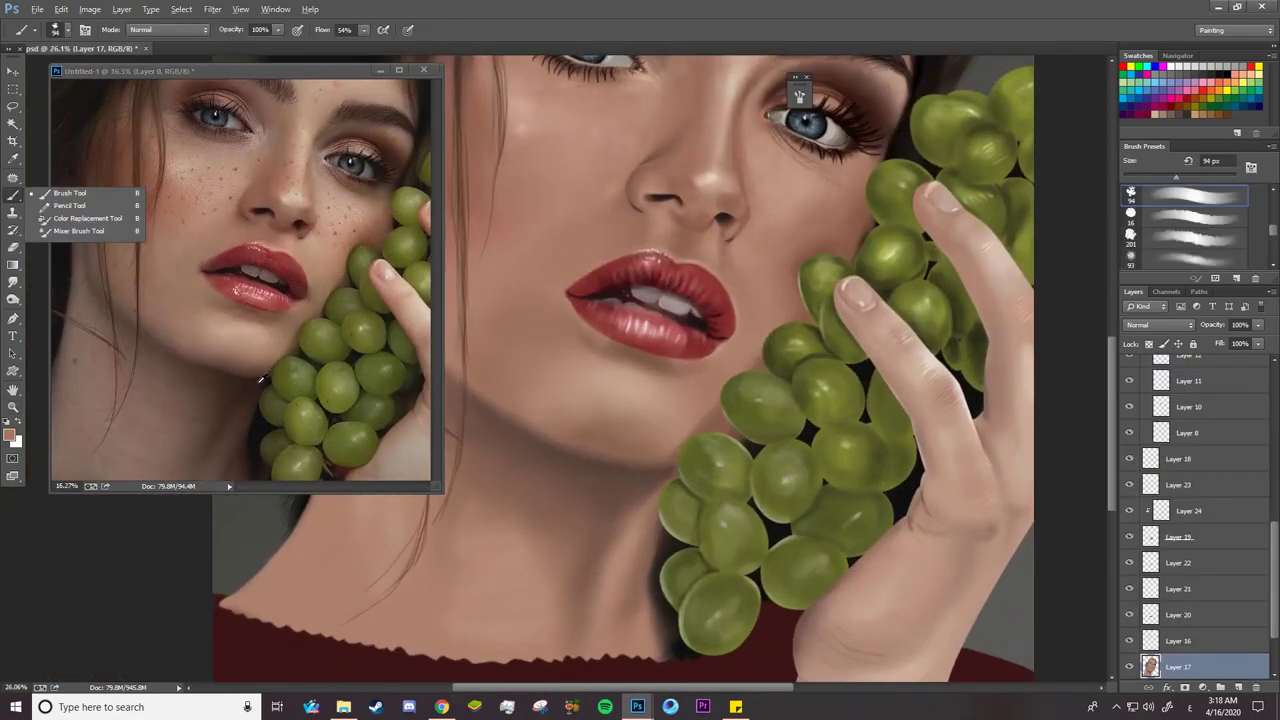
pyautogui.keyDown('alt'); pyautogui.click(261, 381); pyautogui.keyUp('alt')
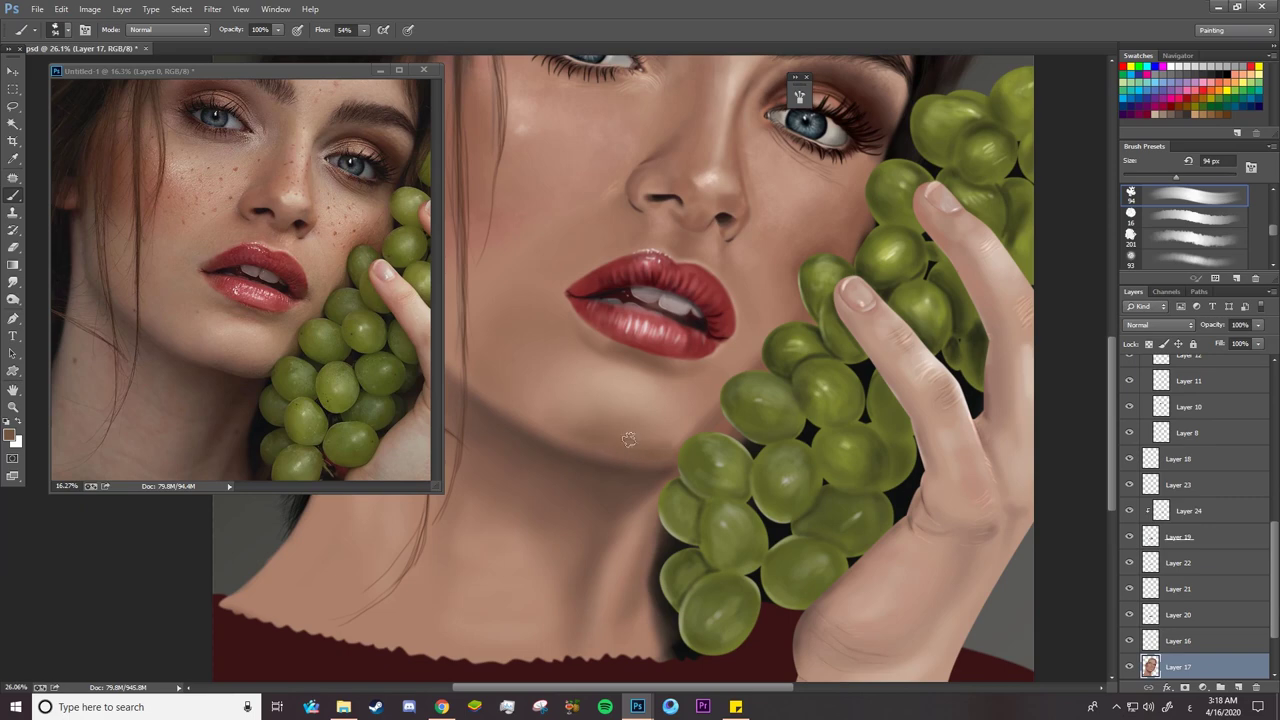
# Blend the chin shading with the Smudge tool at 384 px and 7% strength
pyautogui.press('r')
pyautogui.rightClick(652, 420)
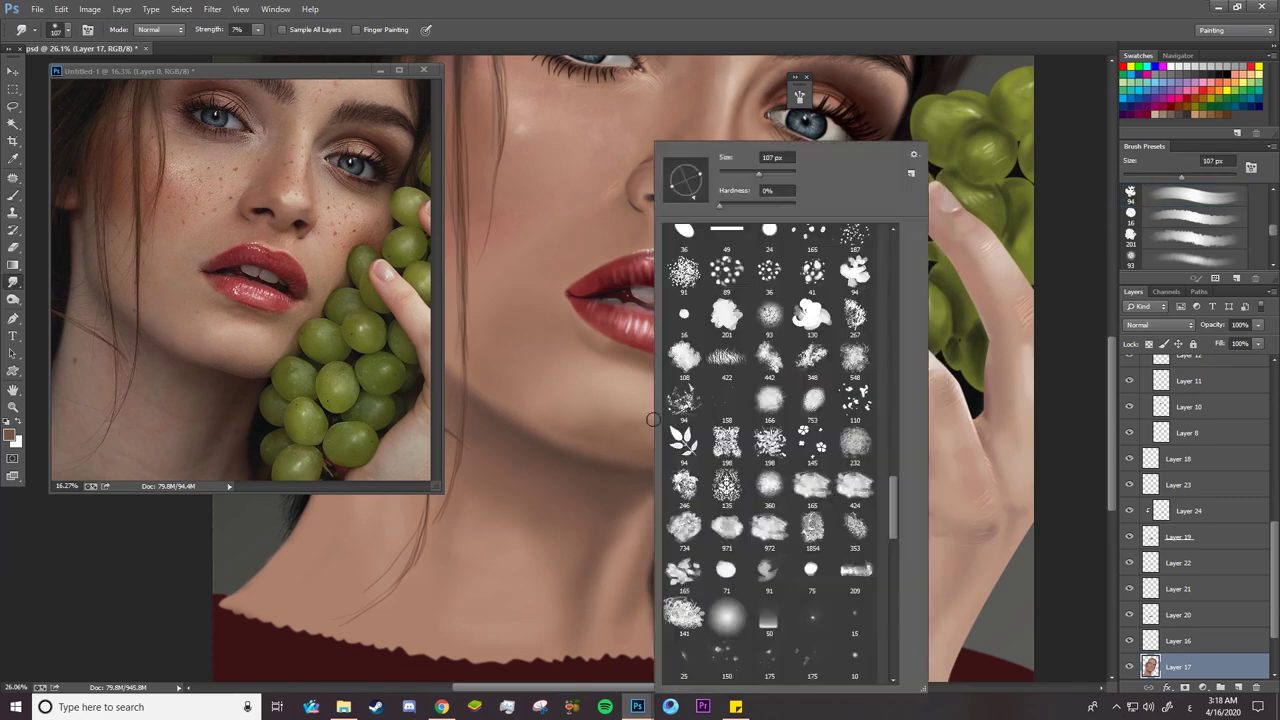
pyautogui.write('384')
pyautogui.press('Return')
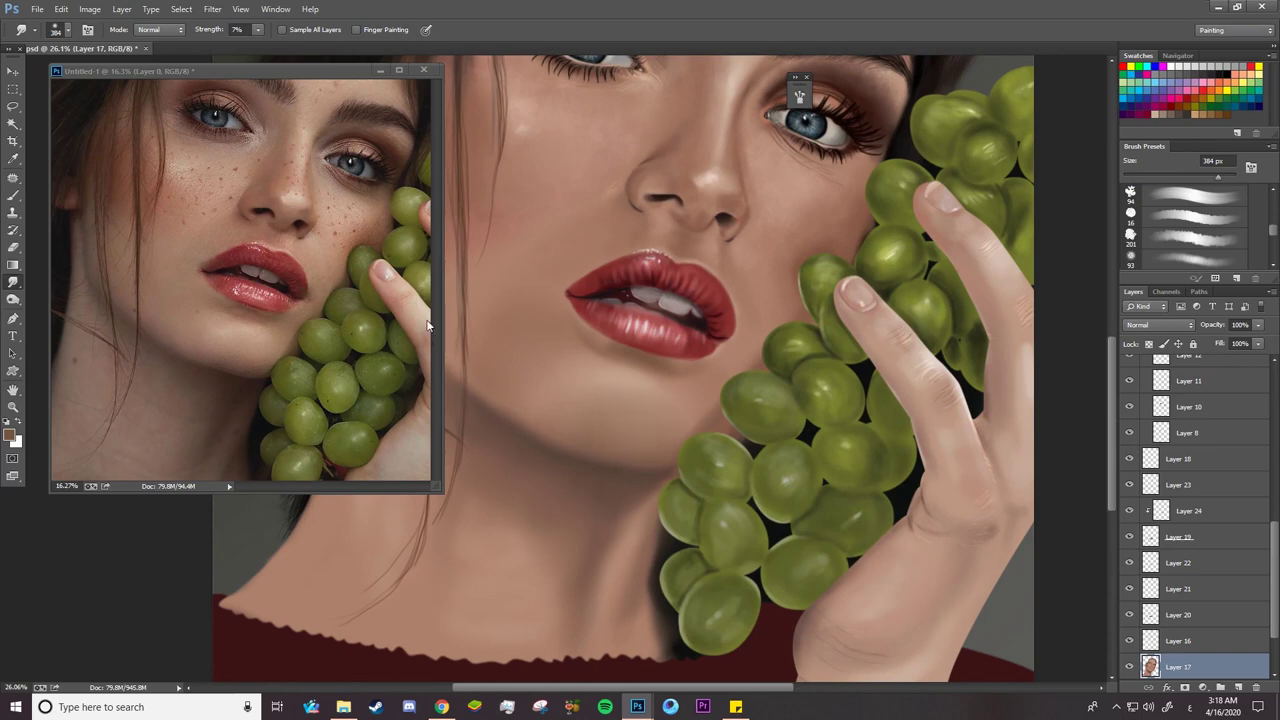
# Dodge the chin highlight below the lower lip with a textured 191 px tip, using Highlights at 49% exposure, and smudge it
pyautogui.rightClick(12, 300)
pyautogui.click(55, 287)
pyautogui.rightClick(605, 376)
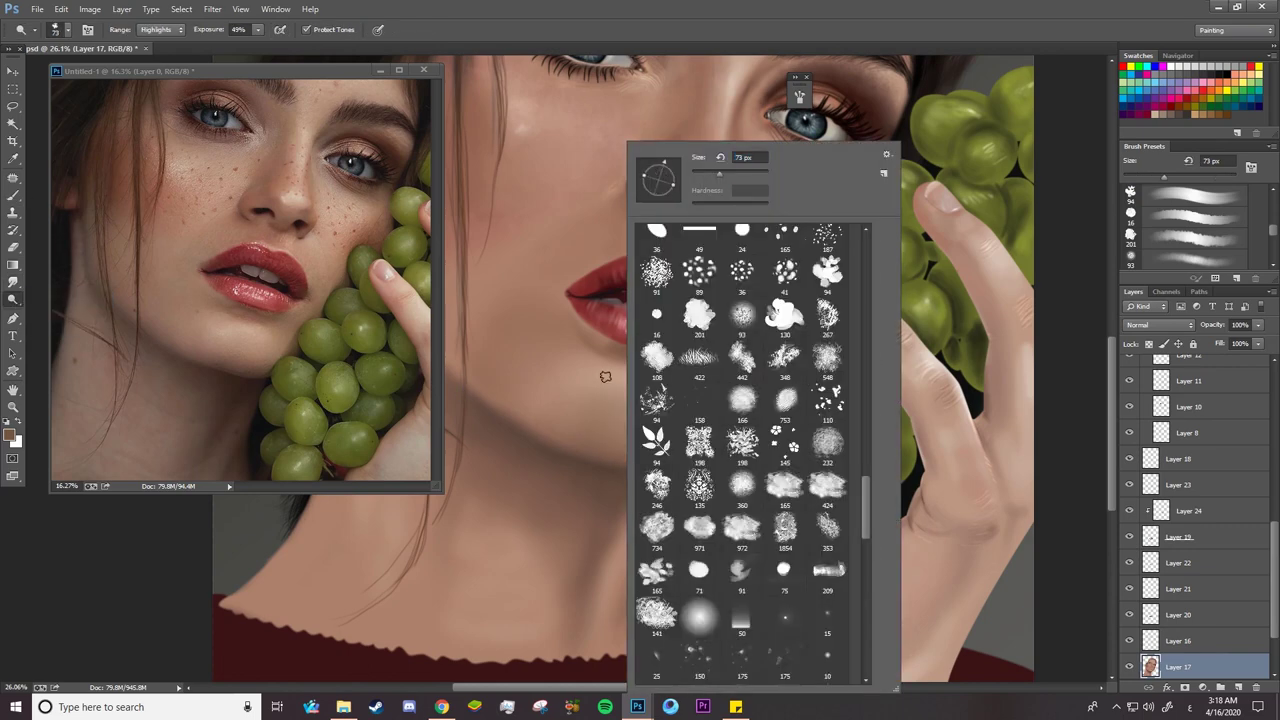
pyautogui.click(827, 447)
pyautogui.press('Return')
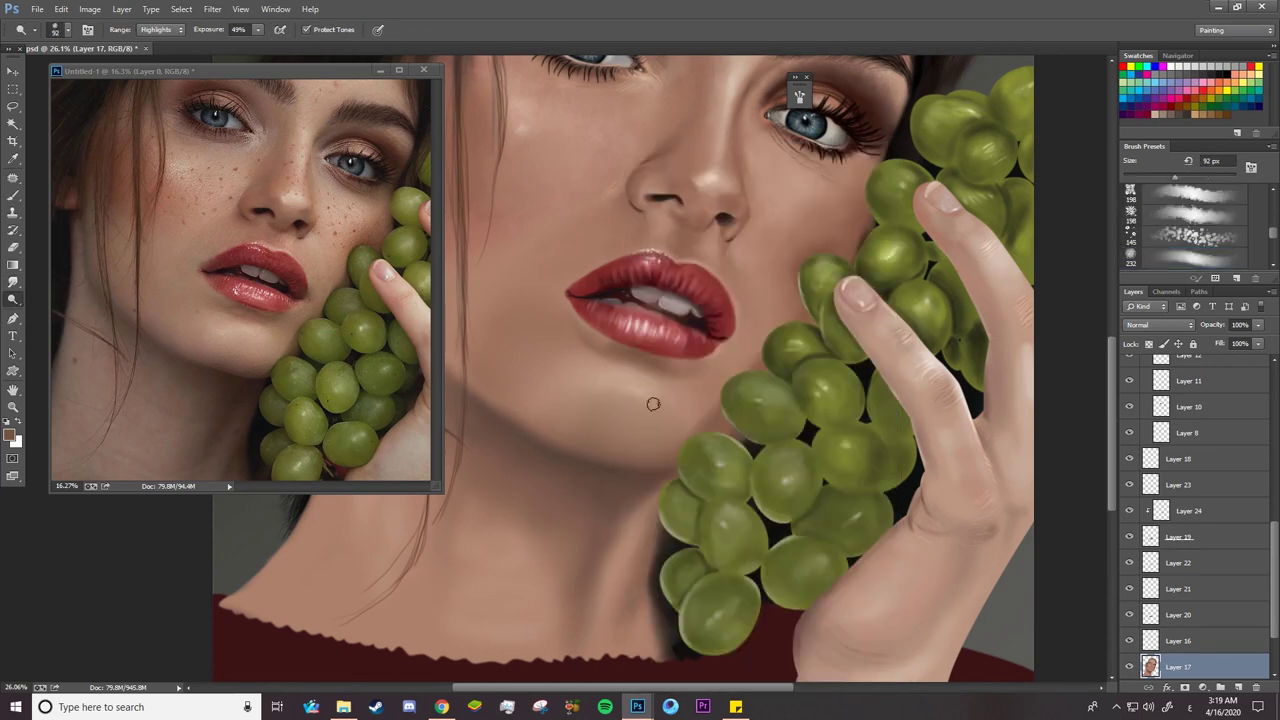
pyautogui.rightClick(600, 398)
pyautogui.click(726, 177)
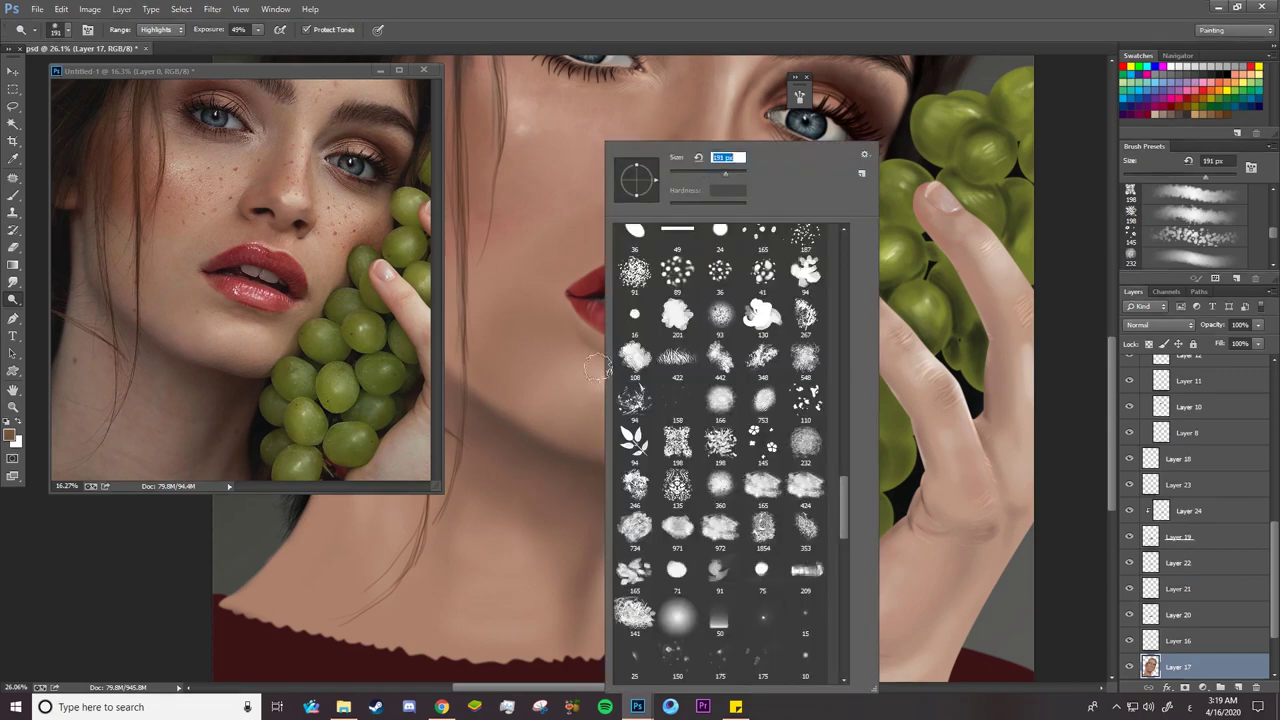
pyautogui.click(584, 381)
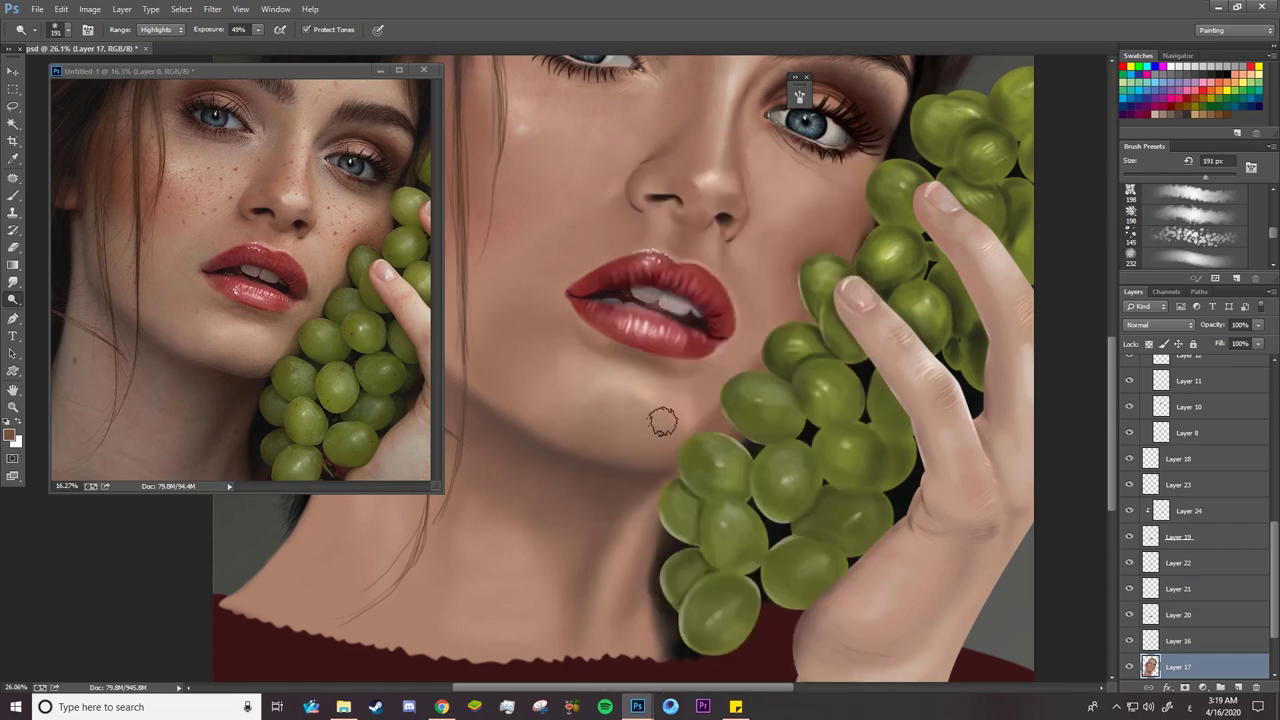
pyautogui.moveTo(592, 421); pyautogui.dragTo(652, 402)
pyautogui.hotkey('shift', 'r')
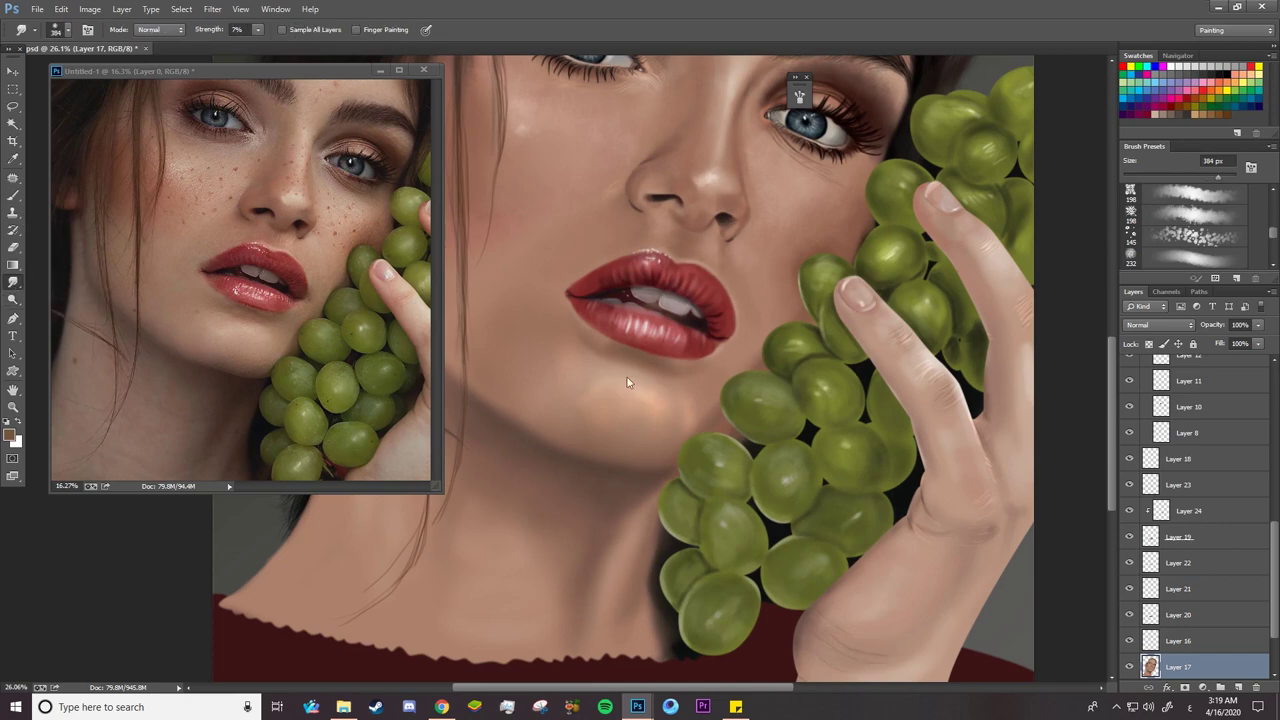
# Darken the neck shadow directly beneath the chin with the Burn tool at 166 px
pyautogui.press('o')
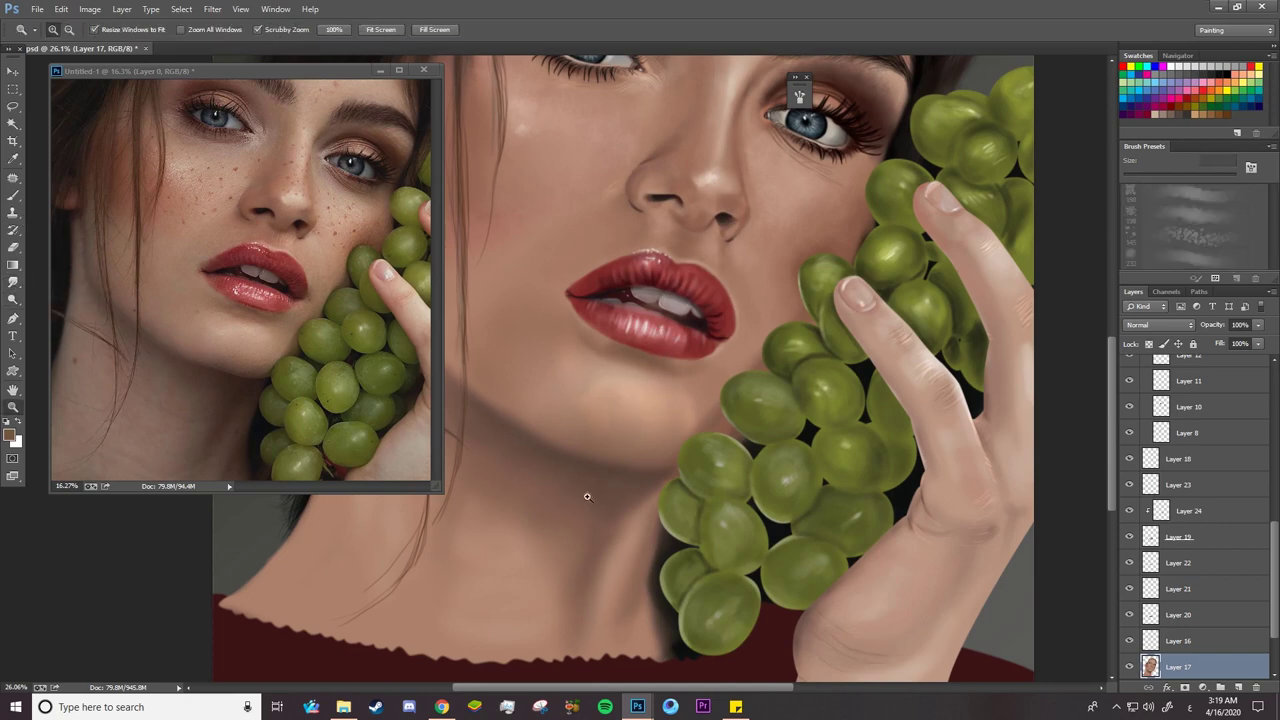
pyautogui.rightClick(630, 490)
pyautogui.press('Escape')
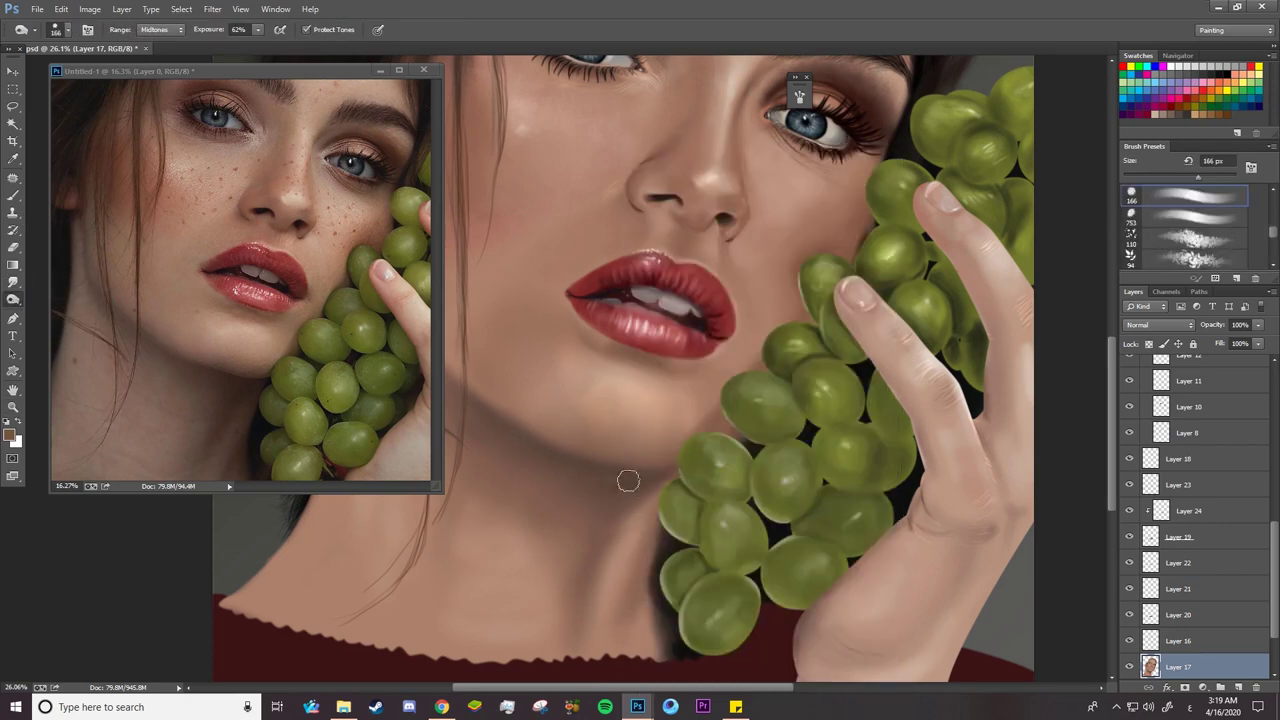
pyautogui.click(164, 30)
pyautogui.moveTo(221, 30); pyautogui.dragTo(201, 30)
pyautogui.rightClick(635, 592)
pyautogui.doubleClick(619, 478)
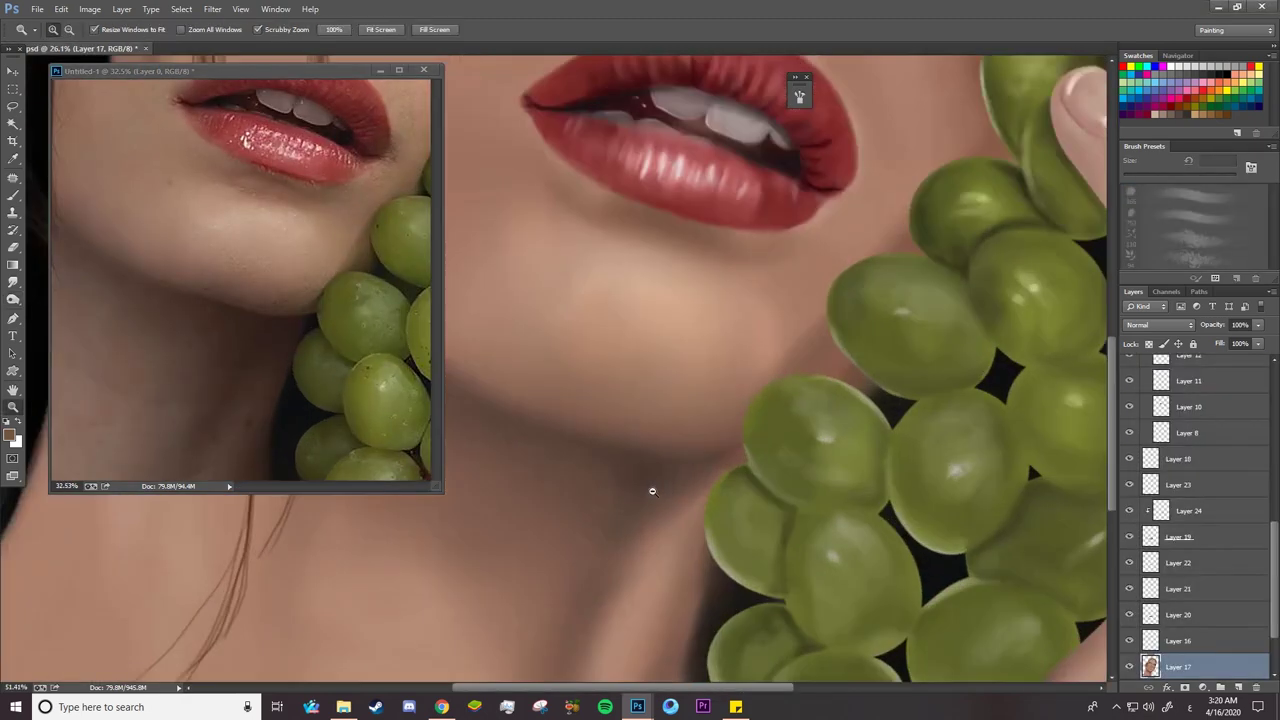
# Paint a dark shadow along the underside of the jaw up to the grapes, using 20 px and 61 px brush tips
pyautogui.press('b')
pyautogui.rightClick(650, 490)
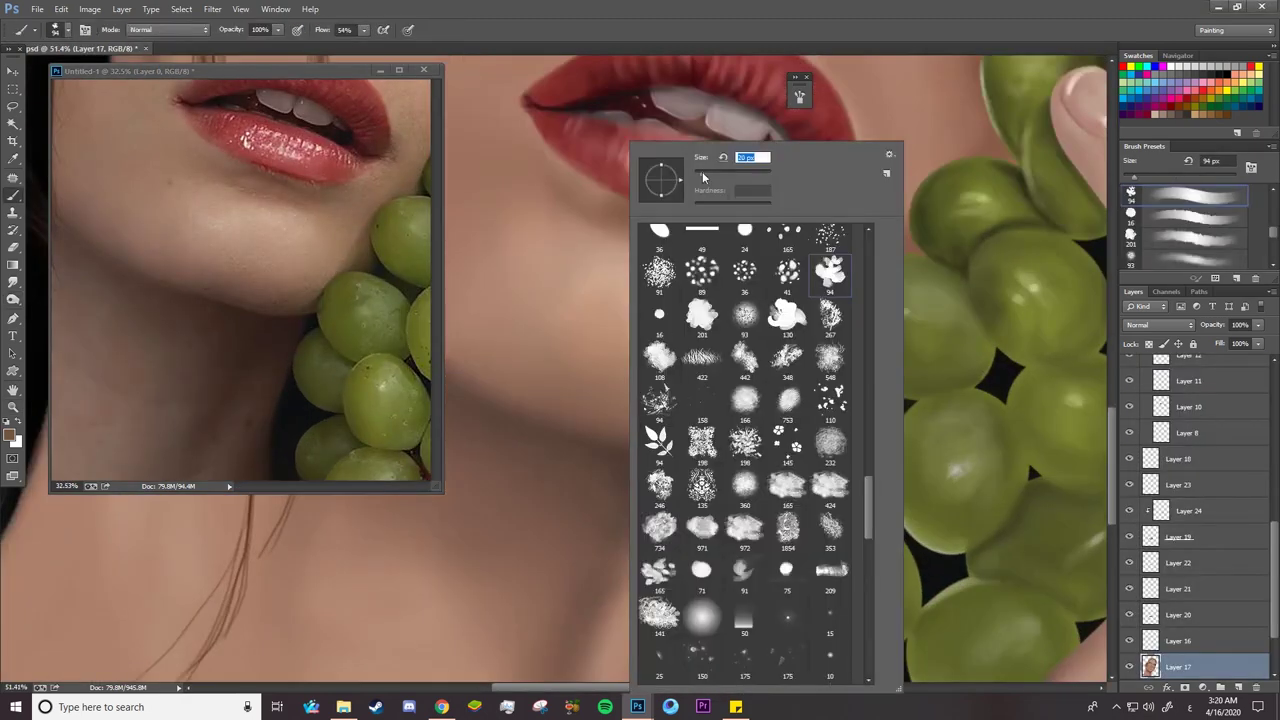
pyautogui.press('Return')
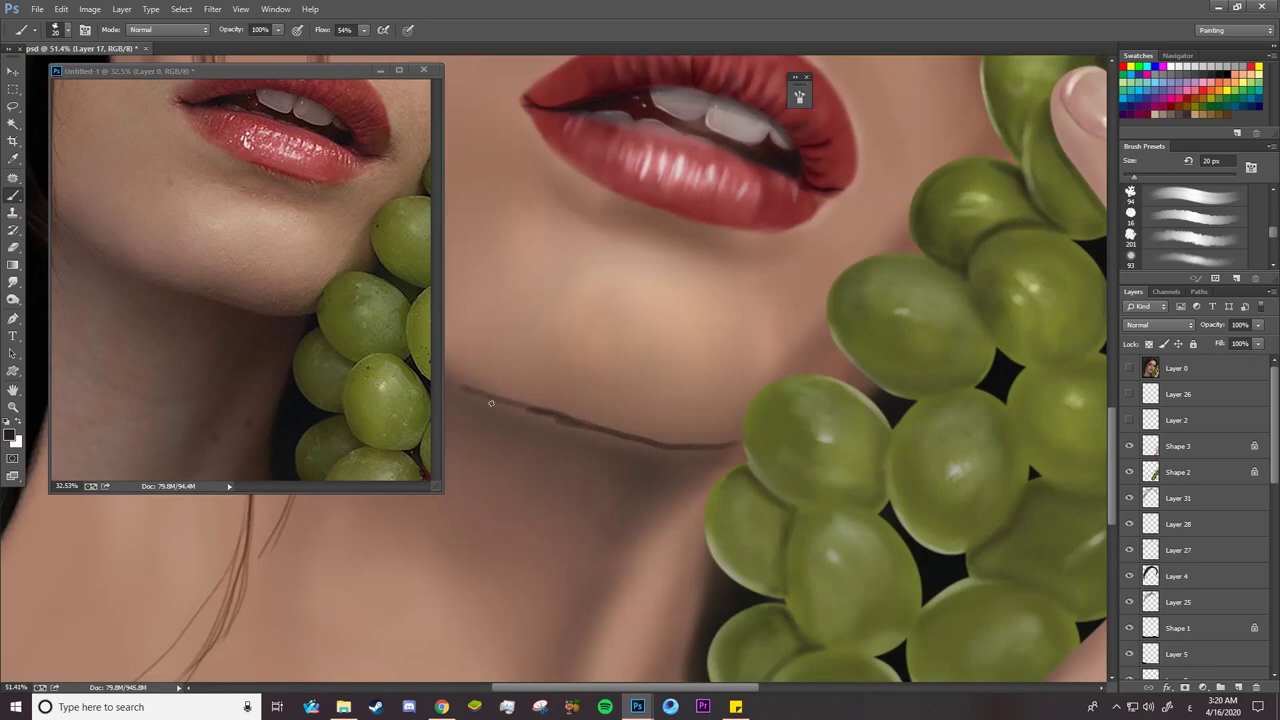
pyautogui.rightClick(698, 444)
pyautogui.click(820, 170)
pyautogui.moveTo(578, 433)
pyautogui.mouseDown()
pyautogui.moveTo(687, 458)
pyautogui.moveTo(732, 450)
pyautogui.moveTo(489, 411)
pyautogui.mouseUp()
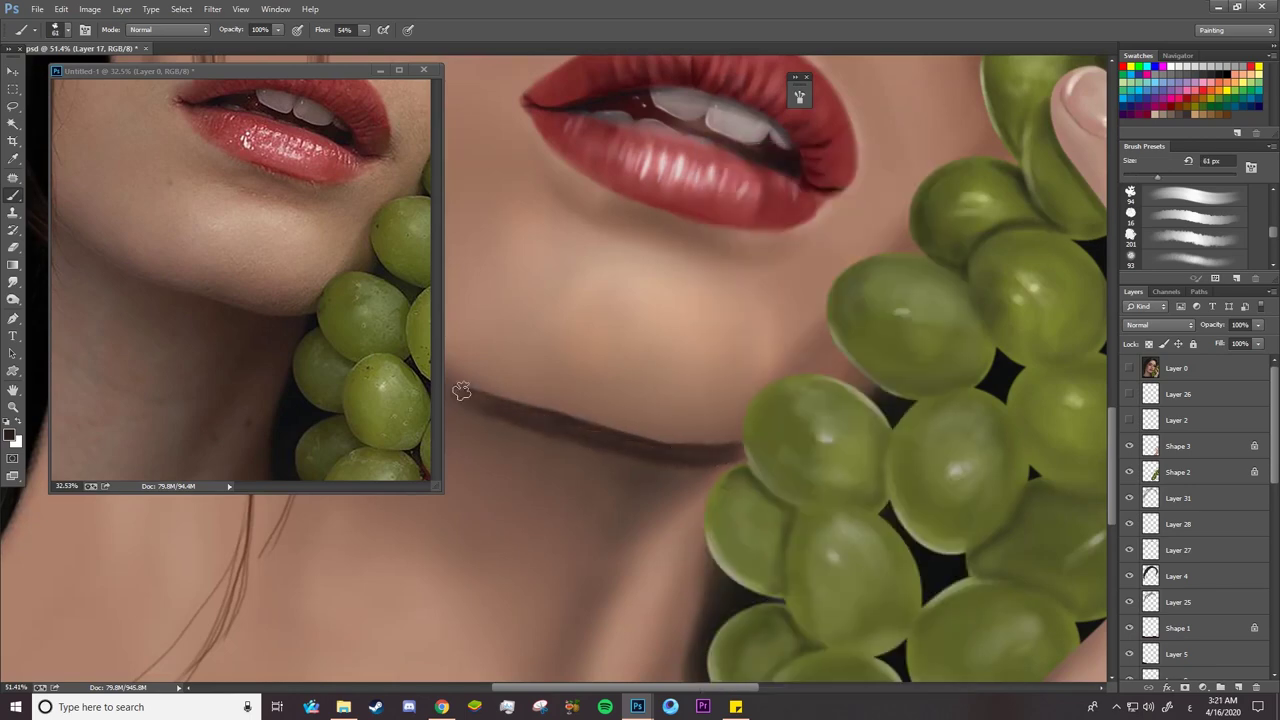
# Smudge the dark jawline shadow into the neck with 76 px and 46 px tips at 7% strength
pyautogui.click(13, 283)
pyautogui.rightClick(681, 456)
pyautogui.click(786, 180)
pyautogui.moveTo(639, 465)
pyautogui.mouseDown()
pyautogui.moveTo(683, 470)
pyautogui.moveTo(583, 446)
pyautogui.mouseUp()
pyautogui.rightClick(598, 438)
pyautogui.write('46')
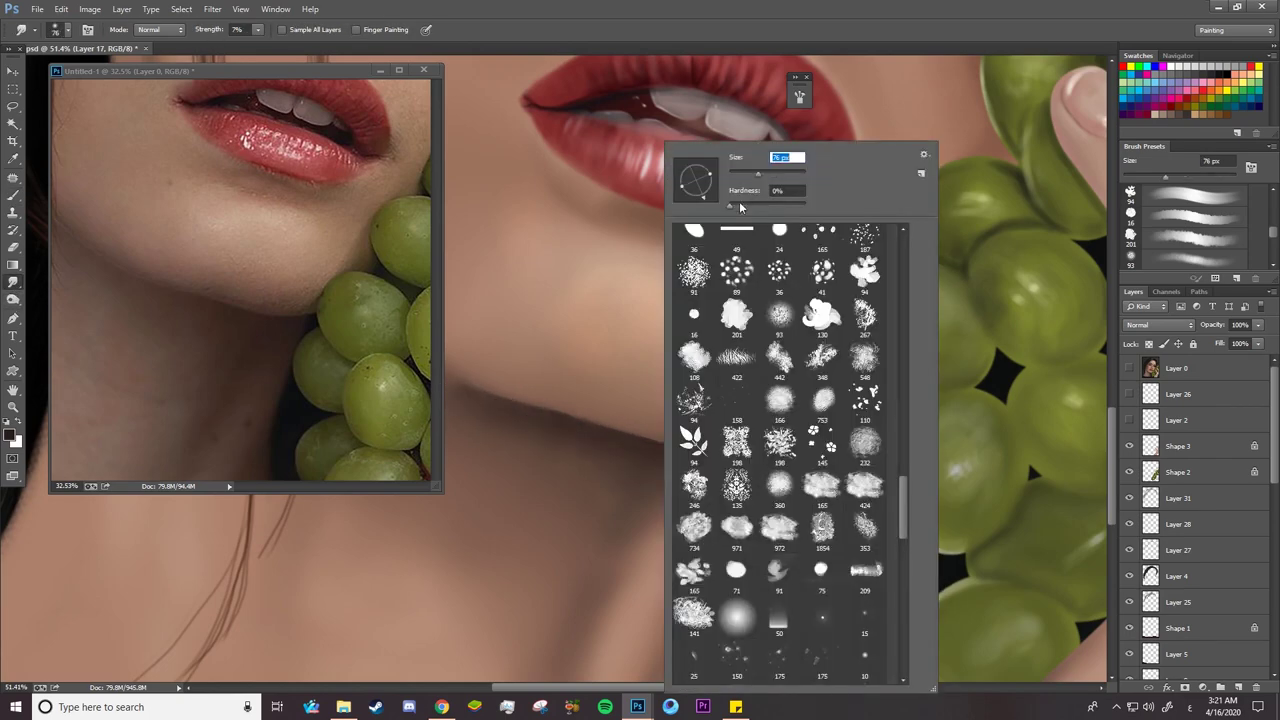
pyautogui.press('Return')
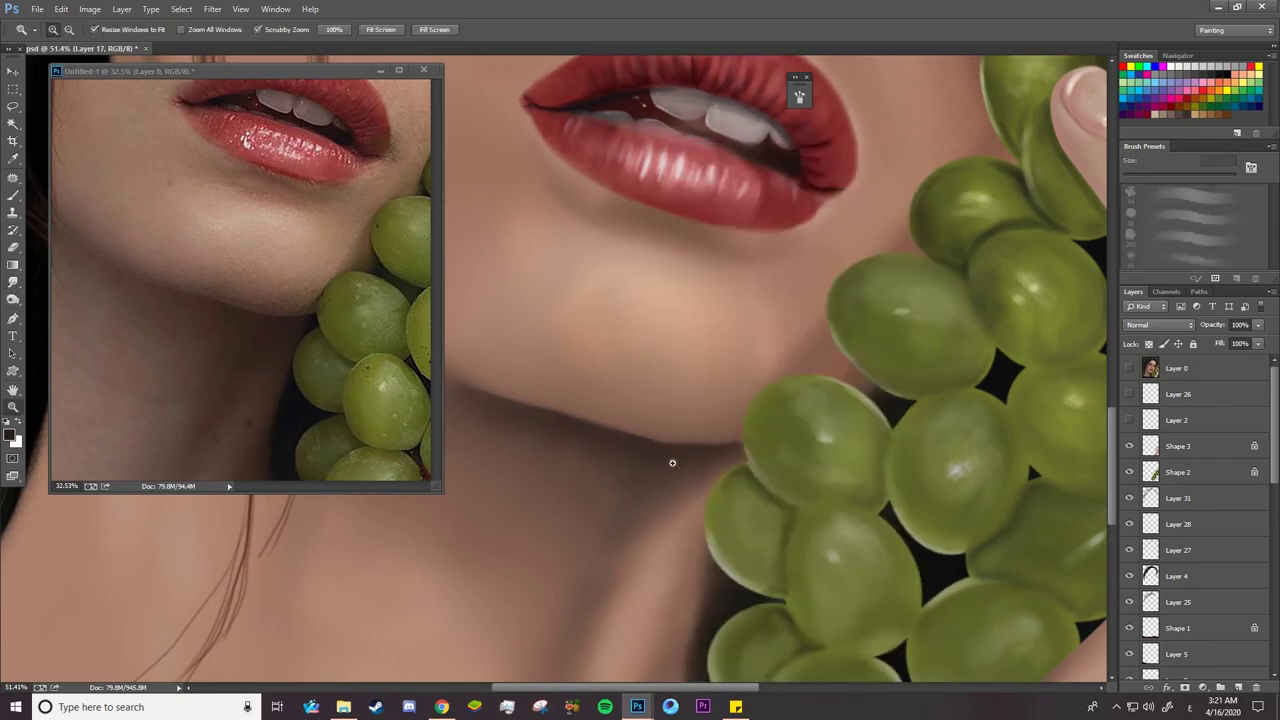
# Paint a soft dark shadow on the neck just below the jawline with a 121 px brush tip
pyautogui.press('z')
pyautogui.moveTo(680, 463)
pyautogui.mouseDown()
pyautogui.moveTo(560, 488)
pyautogui.moveTo(600, 494)
pyautogui.mouseUp()
pyautogui.press('b')
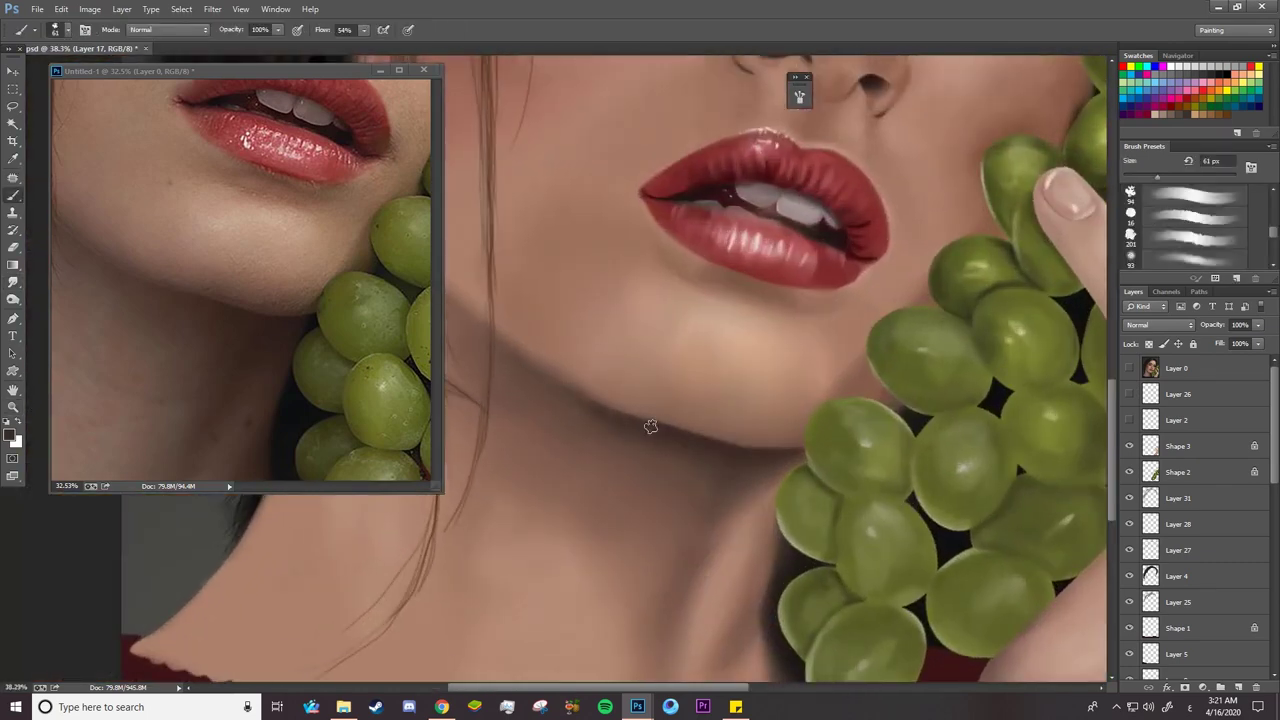
pyautogui.rightClick(586, 382)
pyautogui.write('121')
pyautogui.press('Return')
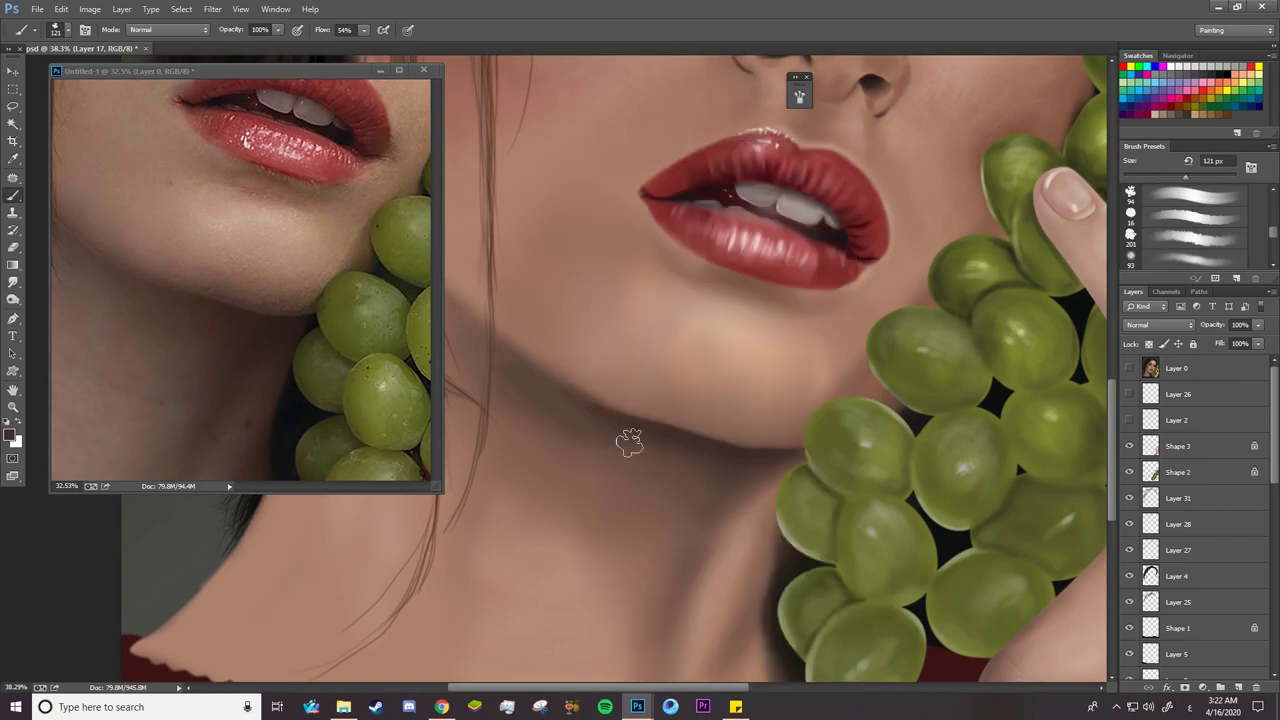
# Smudge the new jaw shadow into the neck with a 125 px tip at 7% strength
pyautogui.click(13, 282)
pyautogui.rightClick(548, 393)
pyautogui.click(506, 397)
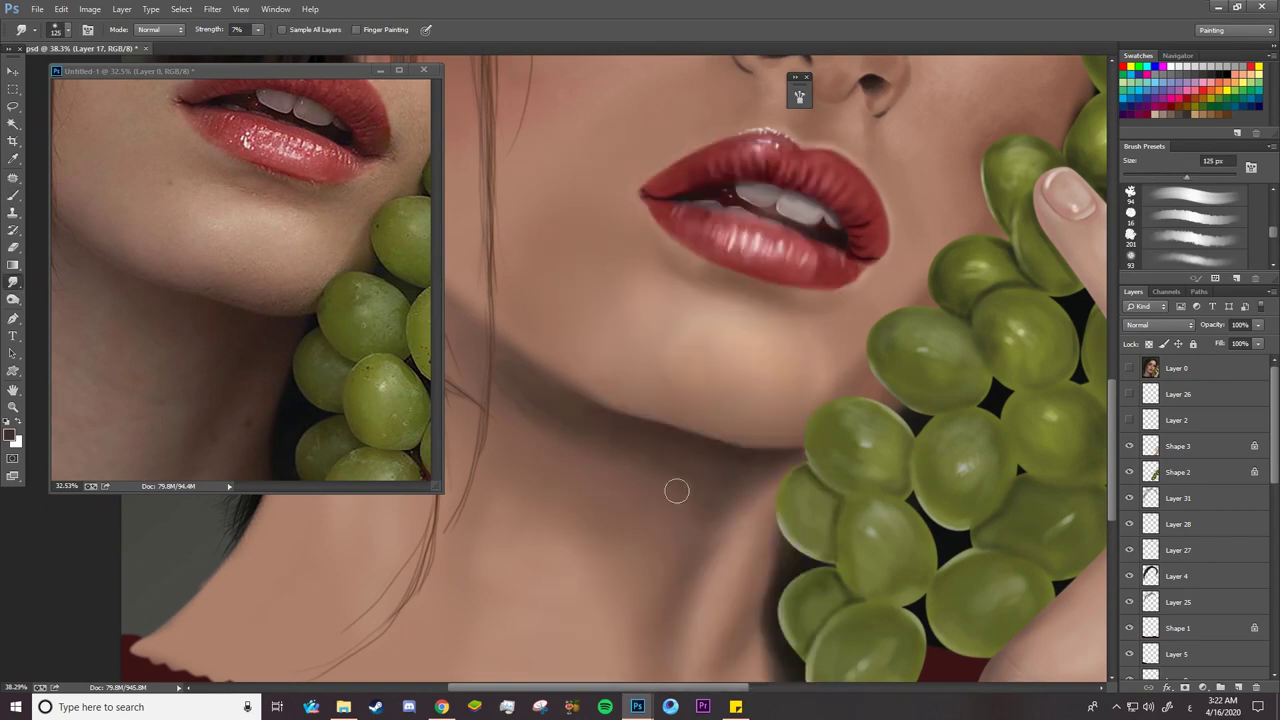
# Blend the neck shadow below the jaw and chin with the Mixer Brush, adjusting its Mix value and tip size
pyautogui.rightClick(14, 196)
pyautogui.click(46, 232)
pyautogui.click(428, 31)
pyautogui.moveTo(442, 36); pyautogui.dragTo(404, 36)
pyautogui.rightClick(608, 460)
pyautogui.click(484, 367)
pyautogui.moveTo(772, 168)
pyautogui.mouseDown()
pyautogui.moveTo(812, 168)
pyautogui.moveTo(758, 168)
pyautogui.moveTo(800, 168)
pyautogui.mouseUp()
pyautogui.rightClick(622, 436)
pyautogui.click(587, 402)
pyautogui.rightClick(634, 483)
pyautogui.click(582, 464)
# Paint a soft shadow along the outer side of the neck above the collar with a 170 px Mixer Brush at 23% Mix
pyautogui.press('z')
pyautogui.moveTo(683, 562)
pyautogui.mouseDown()
pyautogui.moveTo(560, 530)
pyautogui.moveTo(581, 522)
pyautogui.mouseUp()
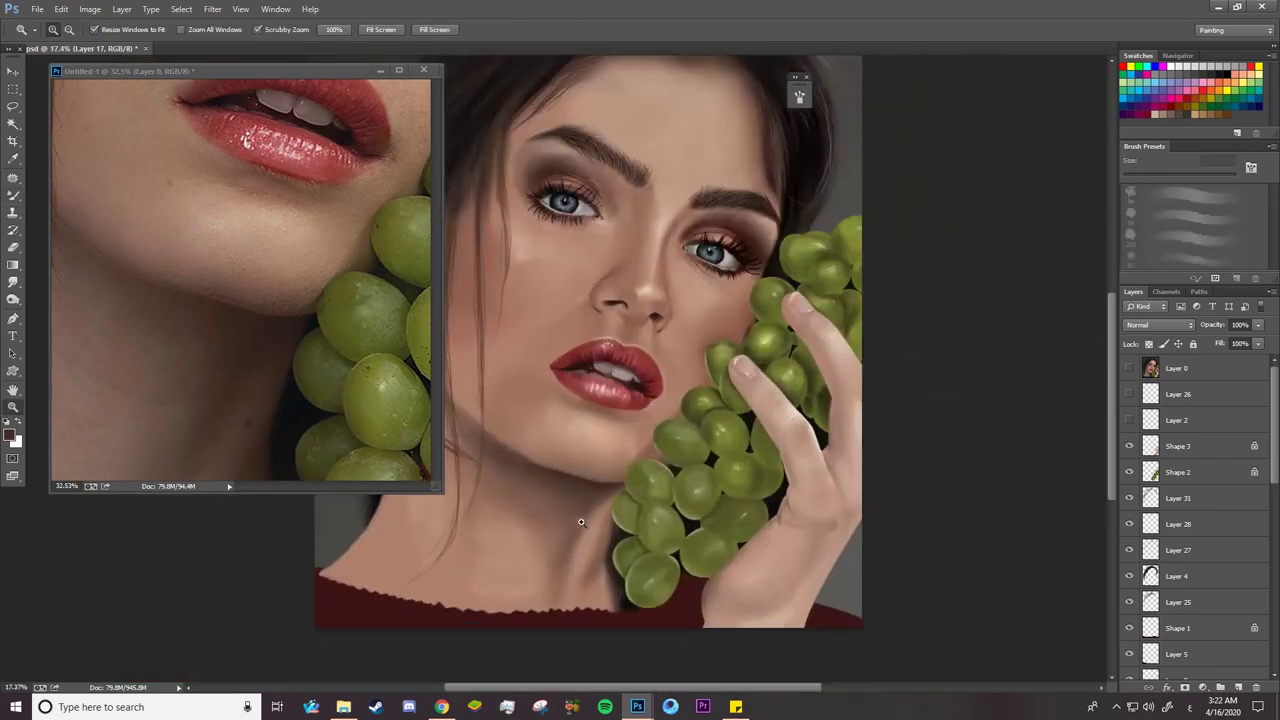
pyautogui.moveTo(322, 409); pyautogui.dragTo(251, 429)
pyautogui.moveTo(458, 575); pyautogui.dragTo(530, 590)
pyautogui.moveTo(531, 686); pyautogui.dragTo(473, 687)
pyautogui.click(13, 195)
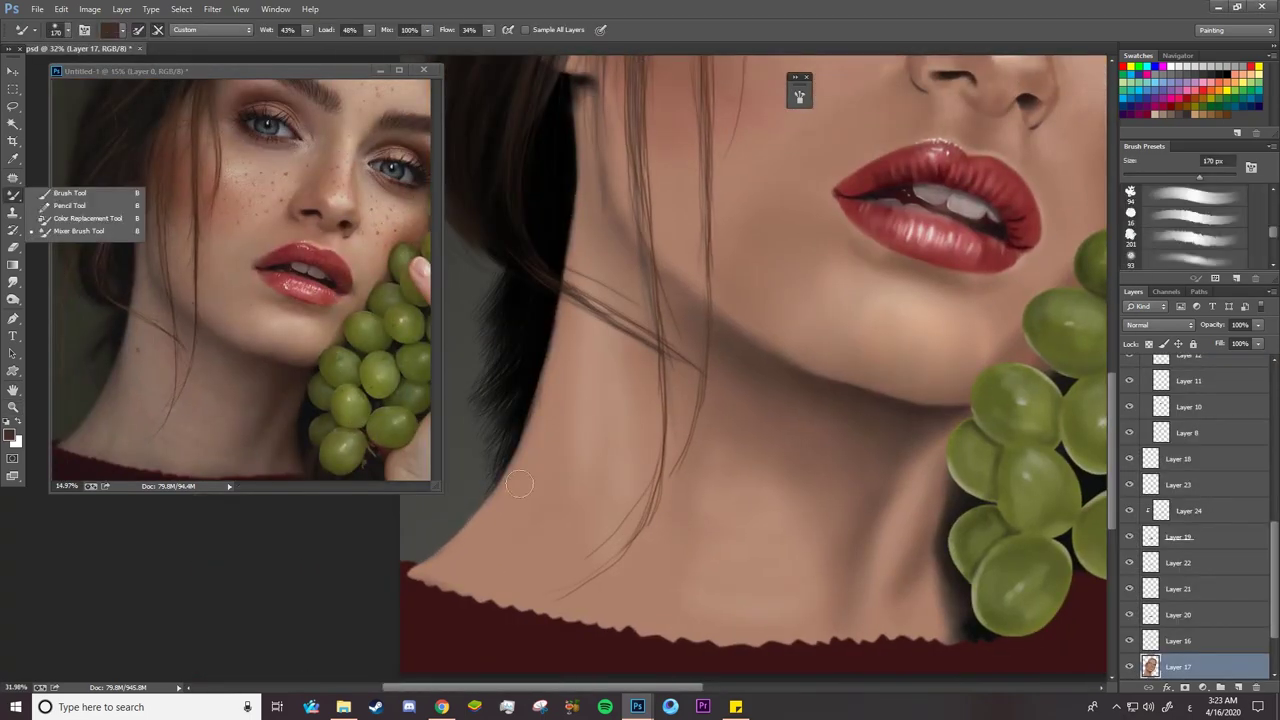
pyautogui.moveTo(519, 484); pyautogui.dragTo(501, 531)
pyautogui.moveTo(387, 32); pyautogui.dragTo(336, 32)
pyautogui.moveTo(534, 497); pyautogui.dragTo(514, 531)
# Show Layer 26 and Layer 2, and shade the jawline near the ear with a 34 px Mixer Brush
pyautogui.scroll(10, 1205, 388)
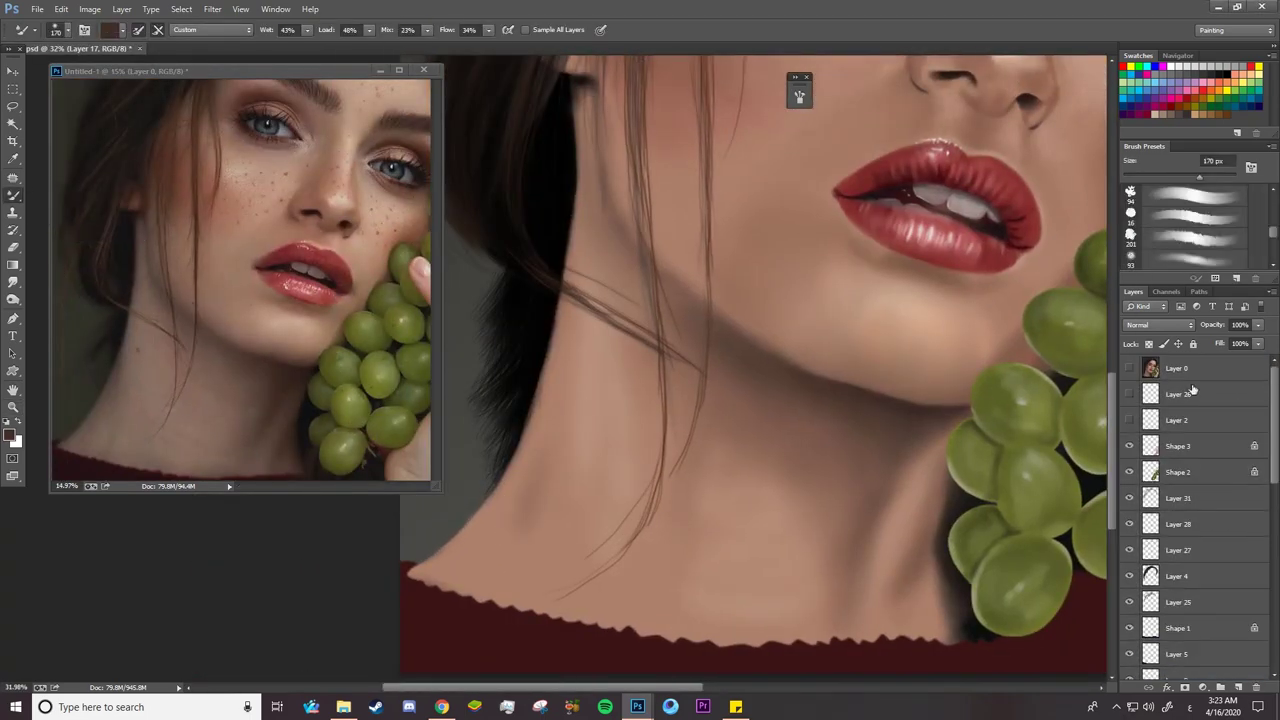
pyautogui.click(1130, 396)
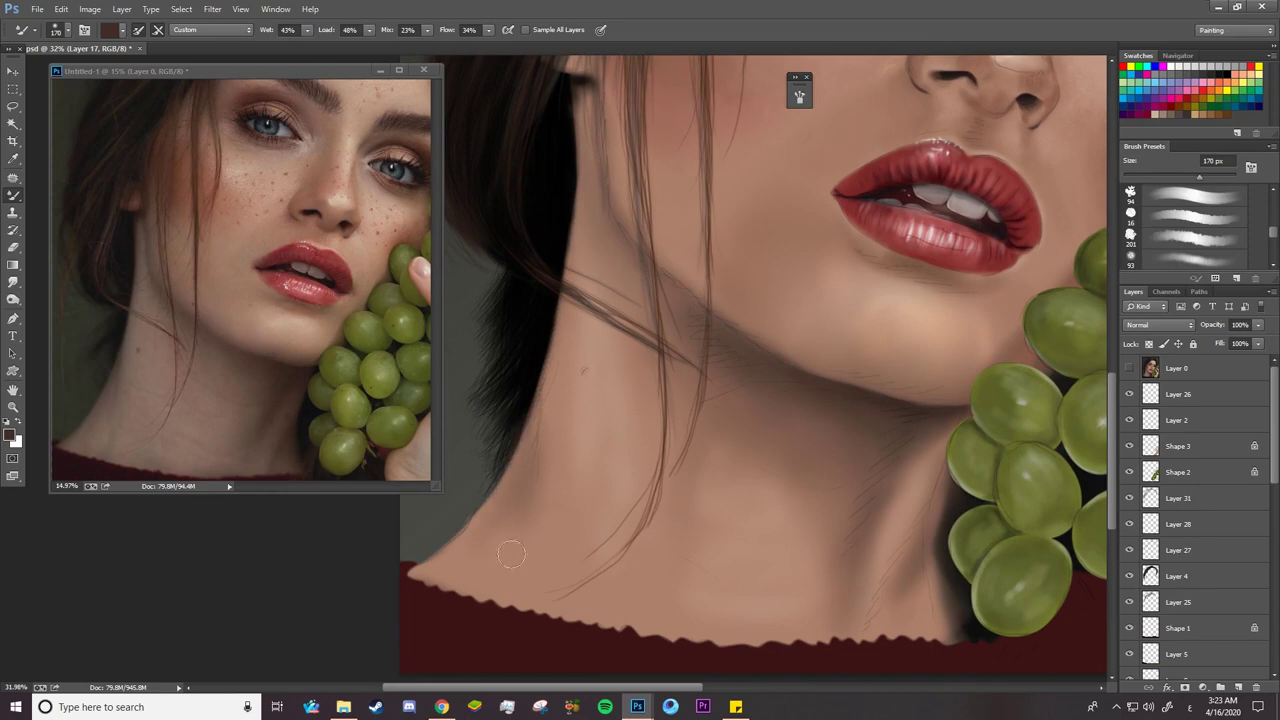
pyautogui.rightClick(665, 400)
pyautogui.moveTo(830, 176); pyautogui.dragTo(742, 176)
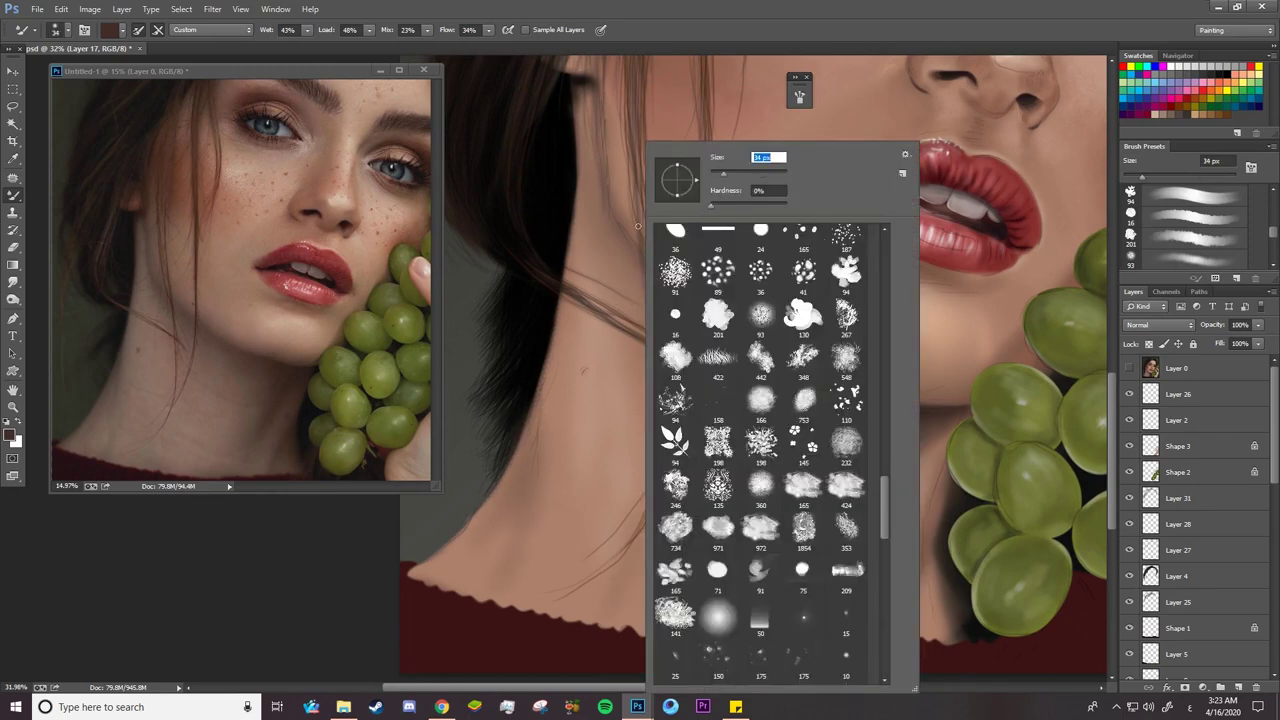
pyautogui.click(619, 228)
# Paint the horizontal neck creases with 61 px and 43 px Mixer Brush tips, temporarily showing the Layer 0 photo as a guide
pyautogui.click(1130, 368)
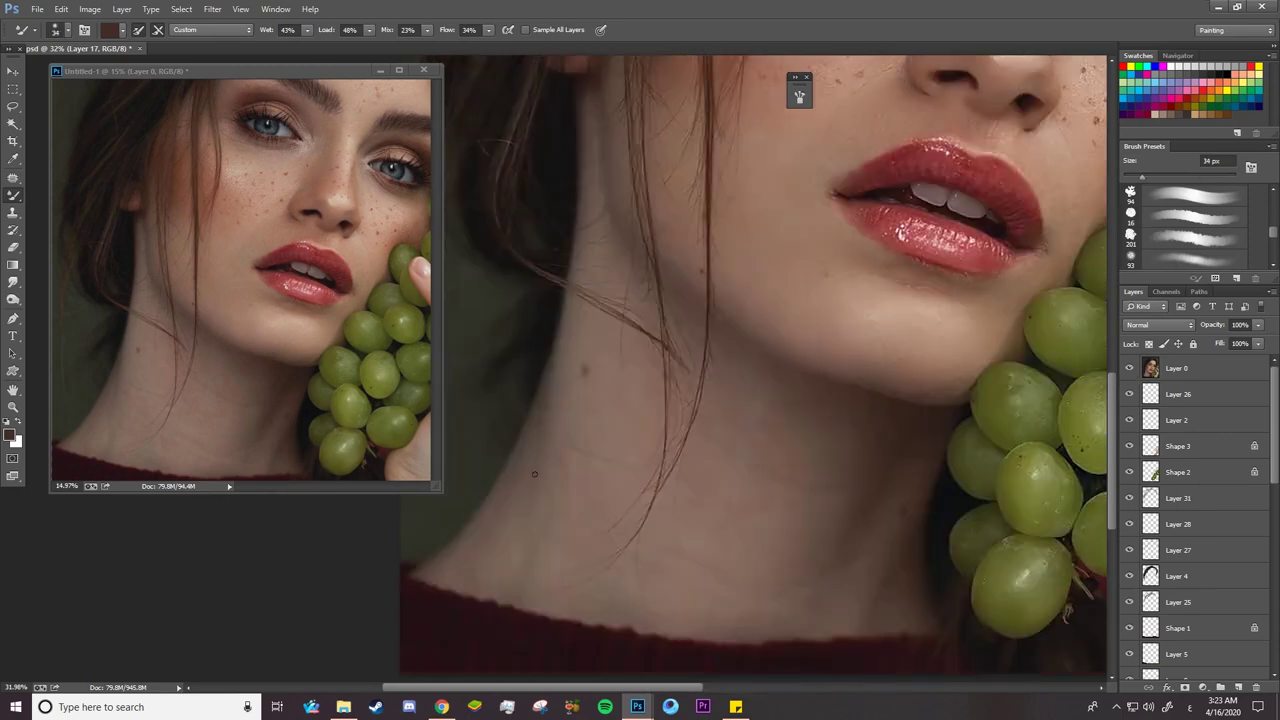
pyautogui.rightClick(714, 590)
pyautogui.moveTo(797, 176); pyautogui.dragTo(820, 176)
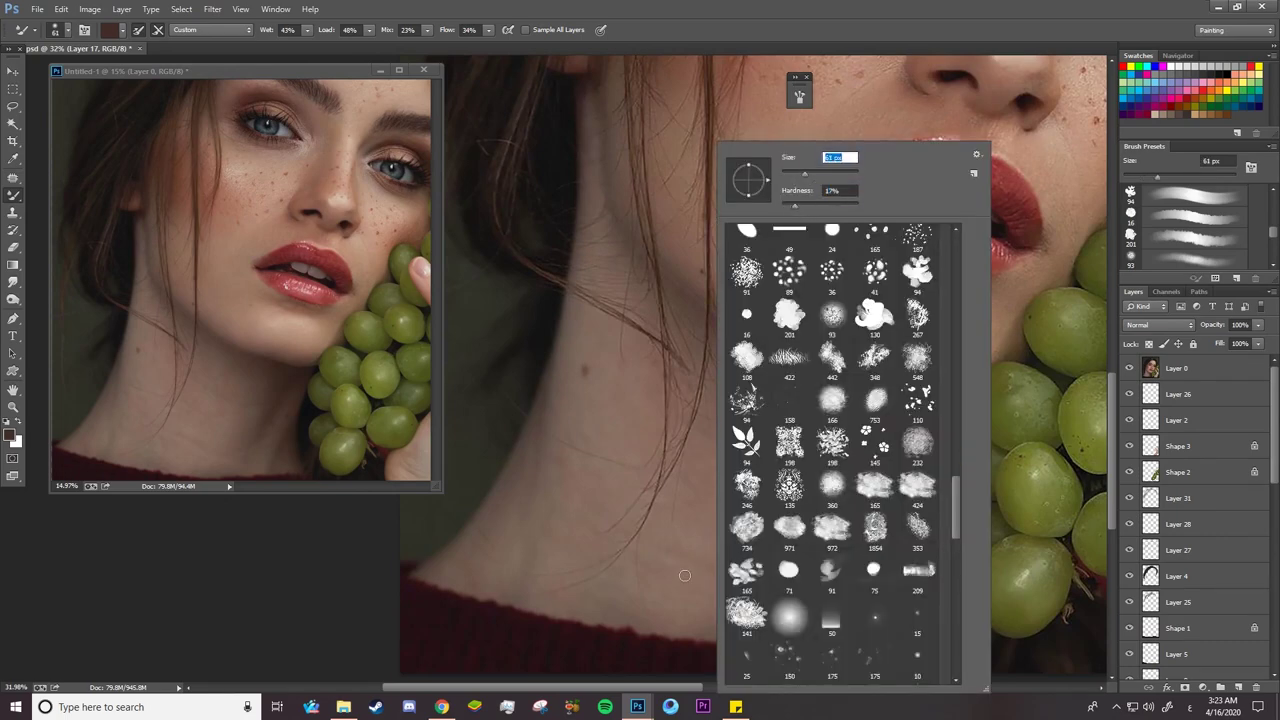
pyautogui.click(688, 556)
pyautogui.rightClick(846, 486)
pyautogui.moveTo(944, 174); pyautogui.dragTo(929, 174)
pyautogui.click(824, 440)
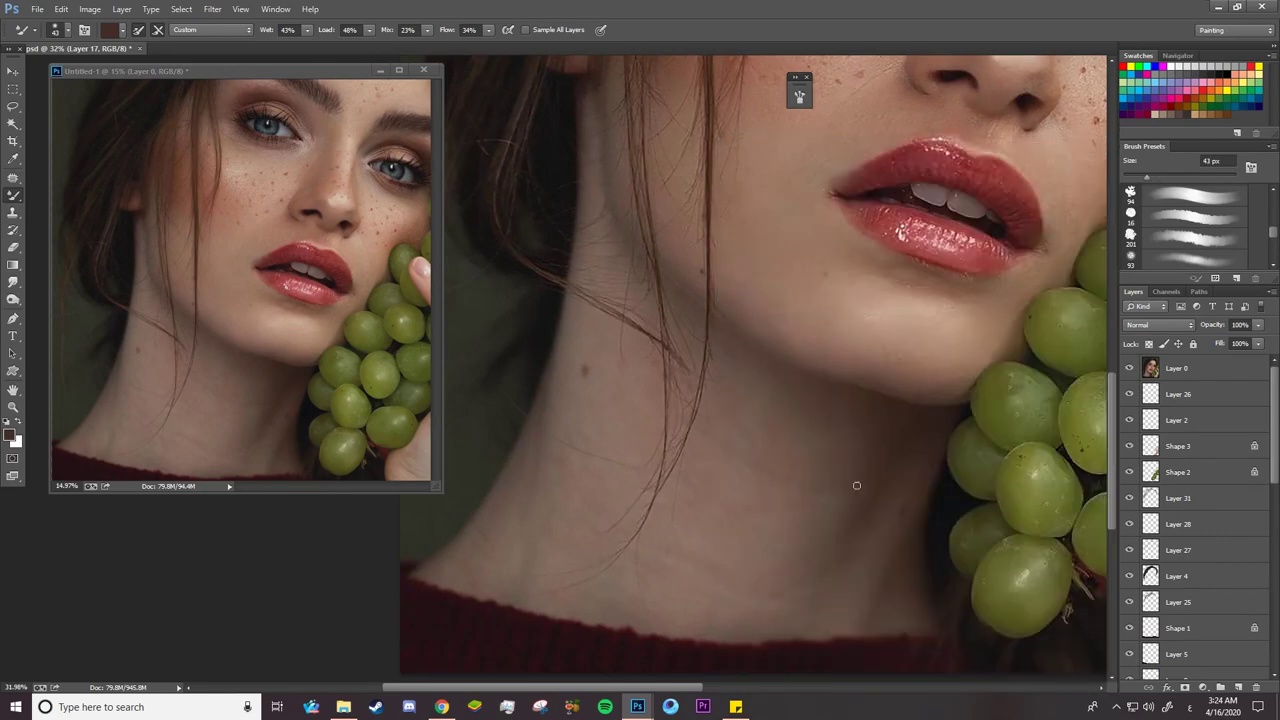
pyautogui.click(1129, 368)
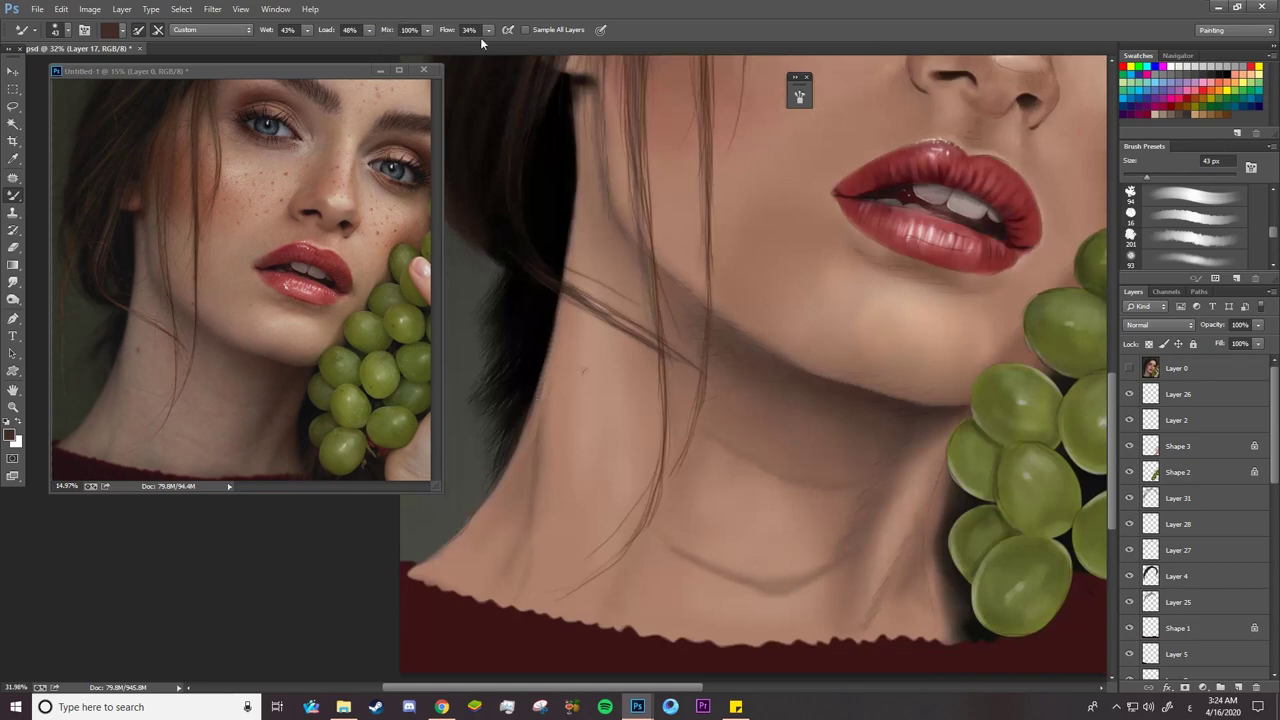
# Change the Mixer Brush color from dark brown to a light peach and reduce the tip to 24 px
pyautogui.rightClick(728, 140)
pyautogui.press('Return')
pyautogui.click(110, 30)
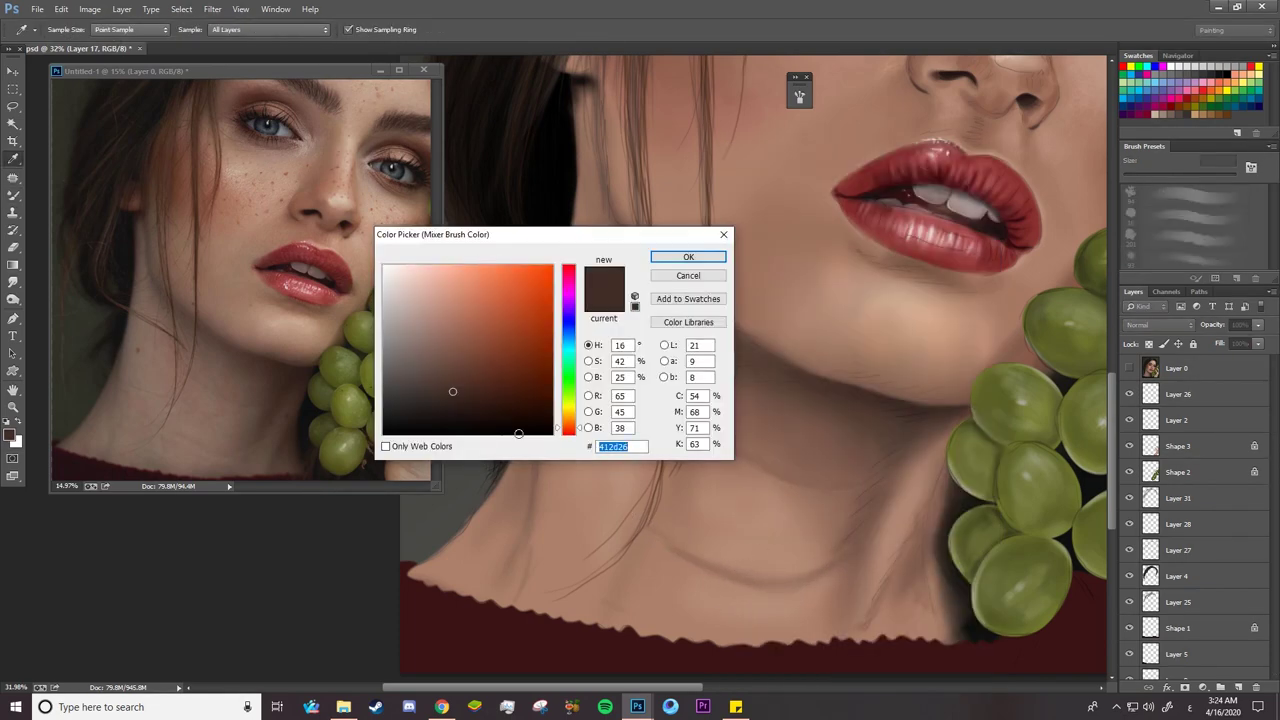
pyautogui.click(420, 286)
pyautogui.click(688, 257)
pyautogui.rightClick(730, 385)
pyautogui.click(812, 175)
pyautogui.click(382, 31)
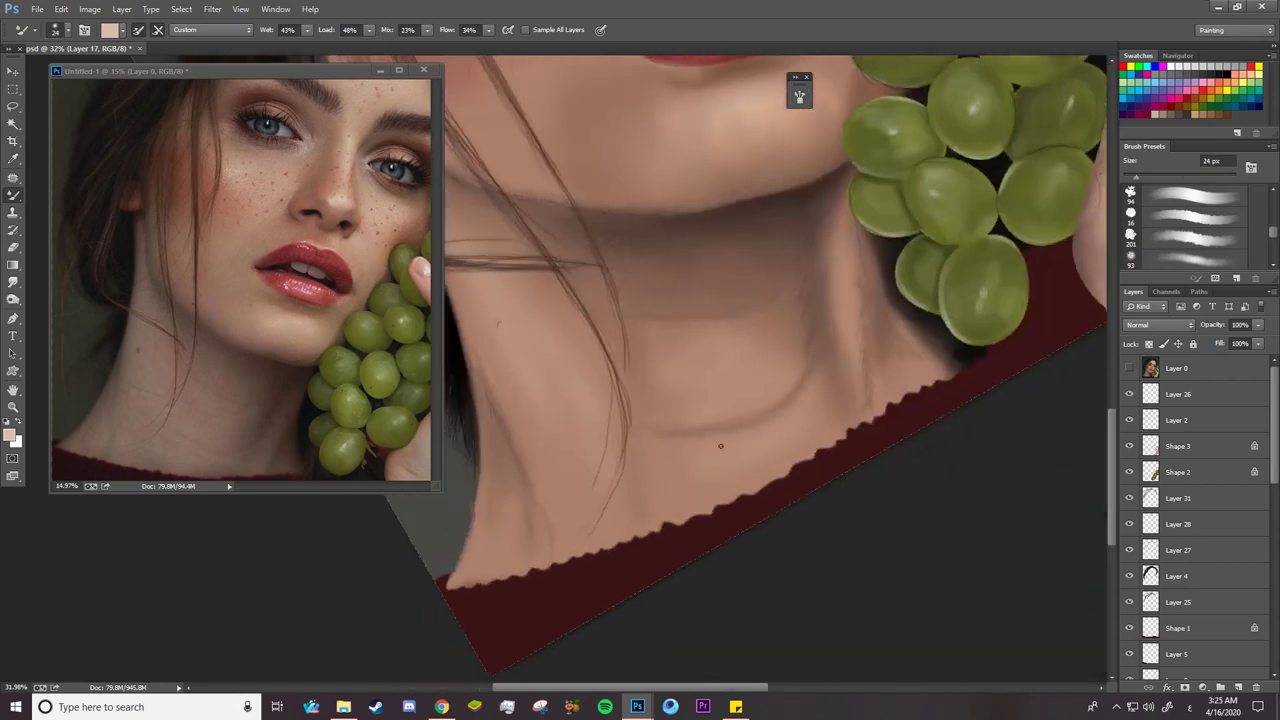
# Paint thin light peach highlights along the neck creases with small Mixer Brush tips
pyautogui.rightClick(720, 446)
pyautogui.click(792, 175)
pyautogui.click(656, 437)
pyautogui.rightClick(581, 328)
pyautogui.press('Escape')
pyautogui.press('Escape')
pyautogui.press('z')
pyautogui.press('b')
# Soften the neck creases and their highlights into the skin with the textured 232 px Mixer Brush tip
pyautogui.rightClick(566, 368)
pyautogui.click(787, 488)
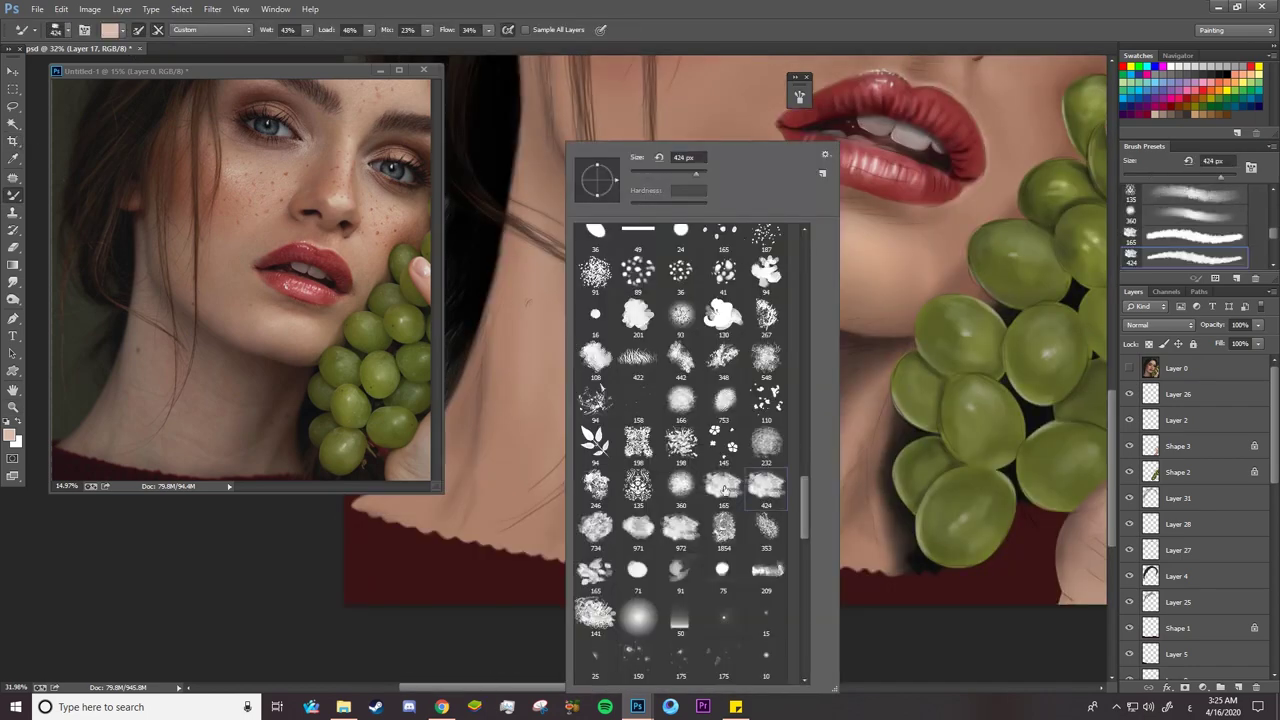
pyautogui.click(521, 366)
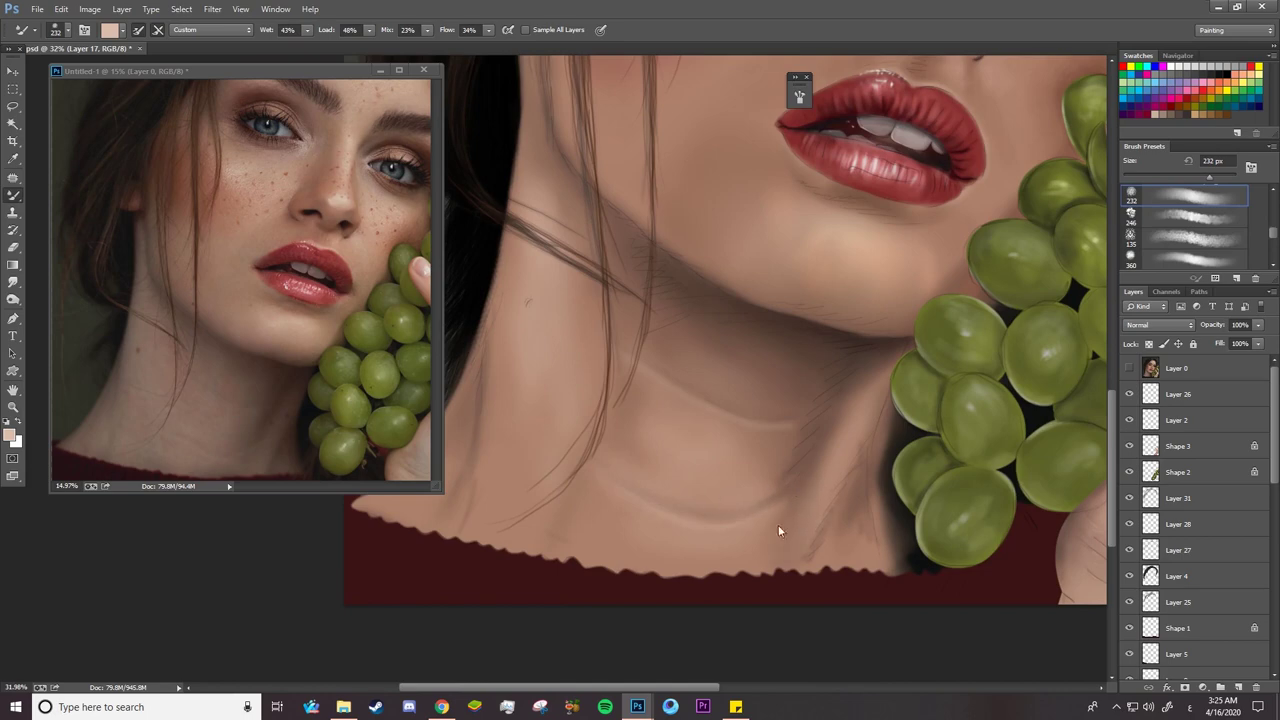
pyautogui.moveTo(778, 525)
pyautogui.mouseDown()
pyautogui.moveTo(720, 451)
pyautogui.moveTo(684, 354)
pyautogui.mouseUp()
pyautogui.hotkey('shift', '0')
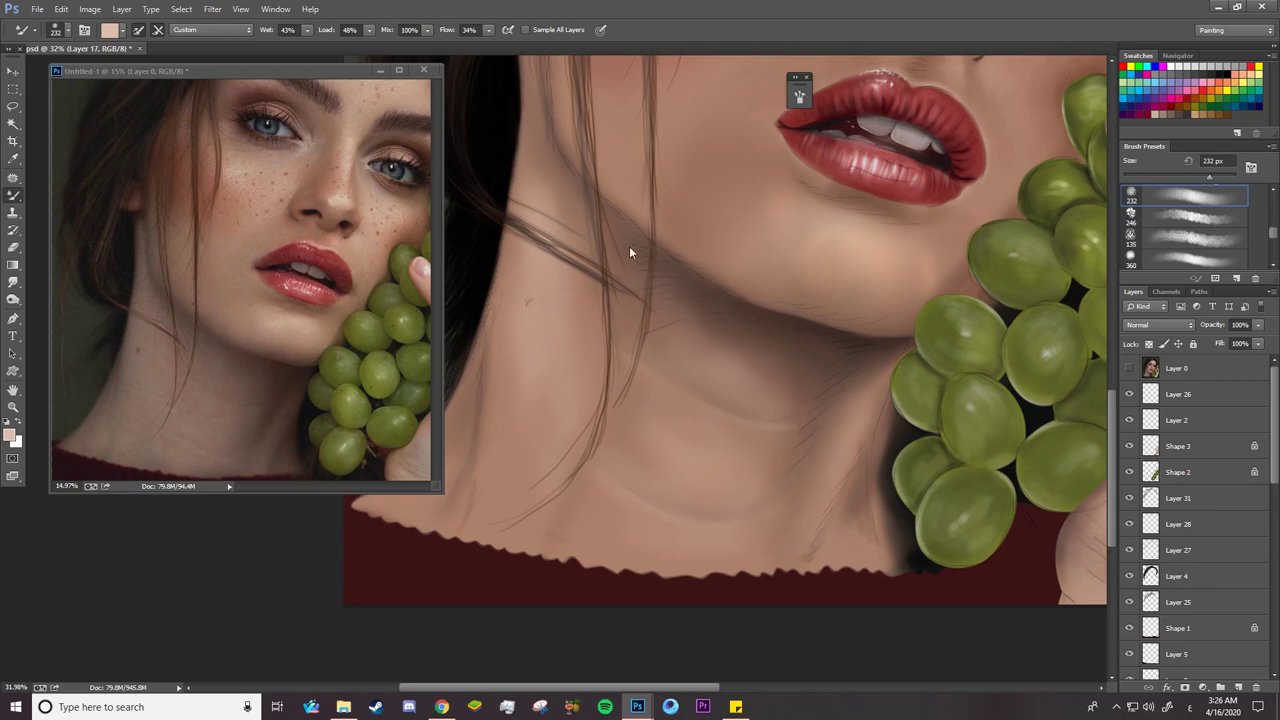
# Hide Layer 26 and Layer 2, view the whole portrait, and save the document
pyautogui.moveTo(1129, 420); pyautogui.dragTo(1129, 397)
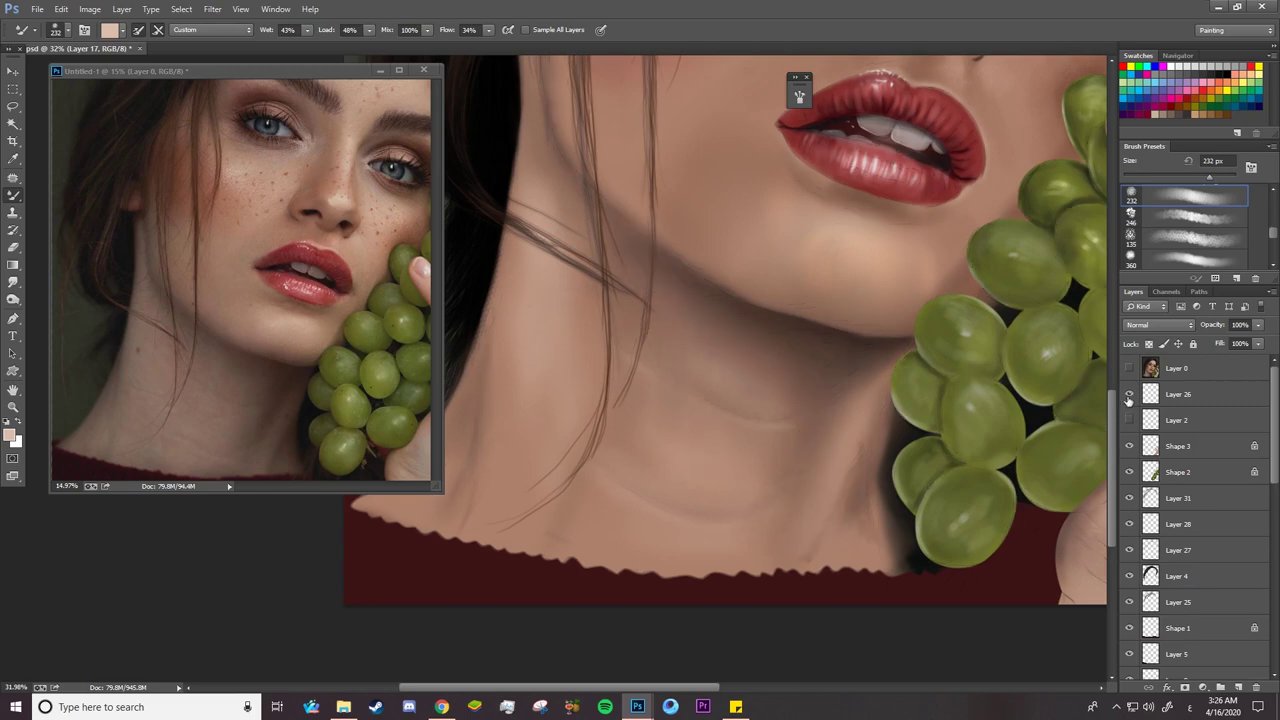
pyautogui.press('z')
pyautogui.moveTo(692, 411); pyautogui.dragTo(646, 479)
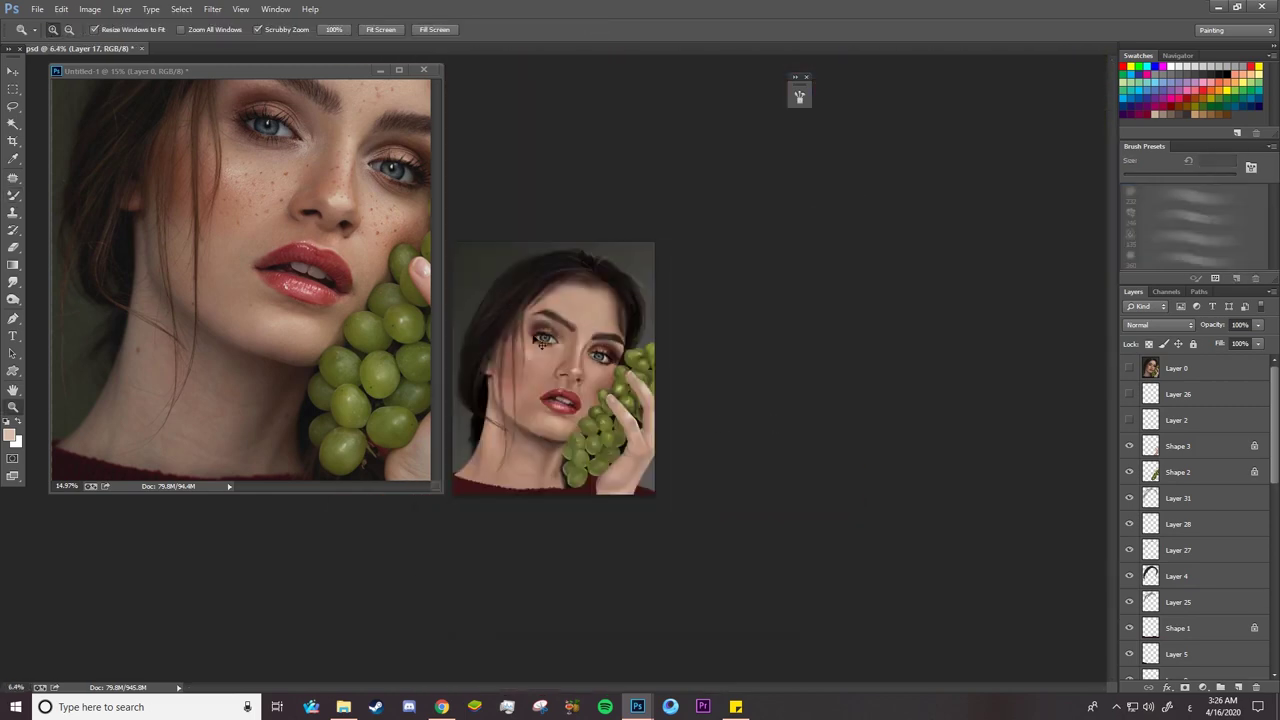
pyautogui.hotkey('ctrl', 's')
# Select Layer 16 and work on the cheek highlight below the eye with the 232 px Mixer Brush, closely following the reference
pyautogui.moveTo(529, 348); pyautogui.dragTo(568, 335)
pyautogui.moveTo(275, 215)
pyautogui.mouseDown()
pyautogui.moveTo(248, 208)
pyautogui.moveTo(323, 193)
pyautogui.moveTo(300, 196)
pyautogui.mouseUp()
pyautogui.click(548, 240)
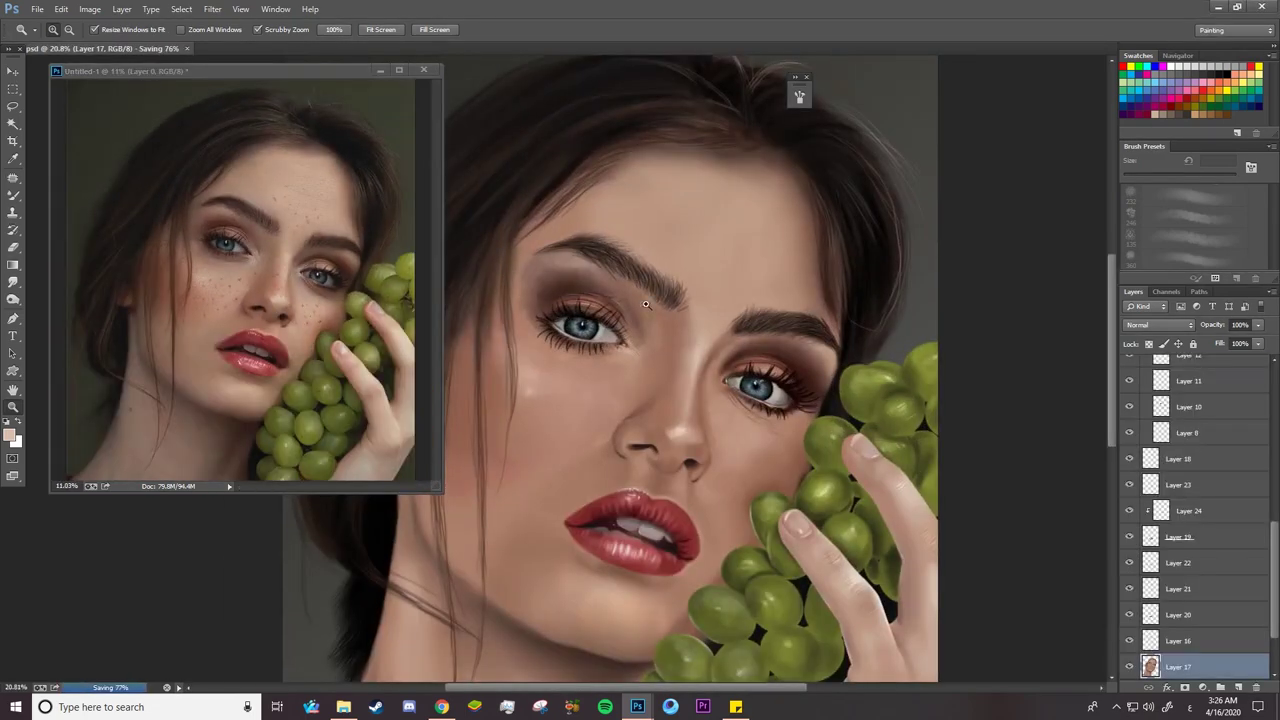
pyautogui.moveTo(548, 240); pyautogui.dragTo(508, 243)
pyautogui.click(511, 300)
pyautogui.moveTo(515, 395); pyautogui.dragTo(550, 381)
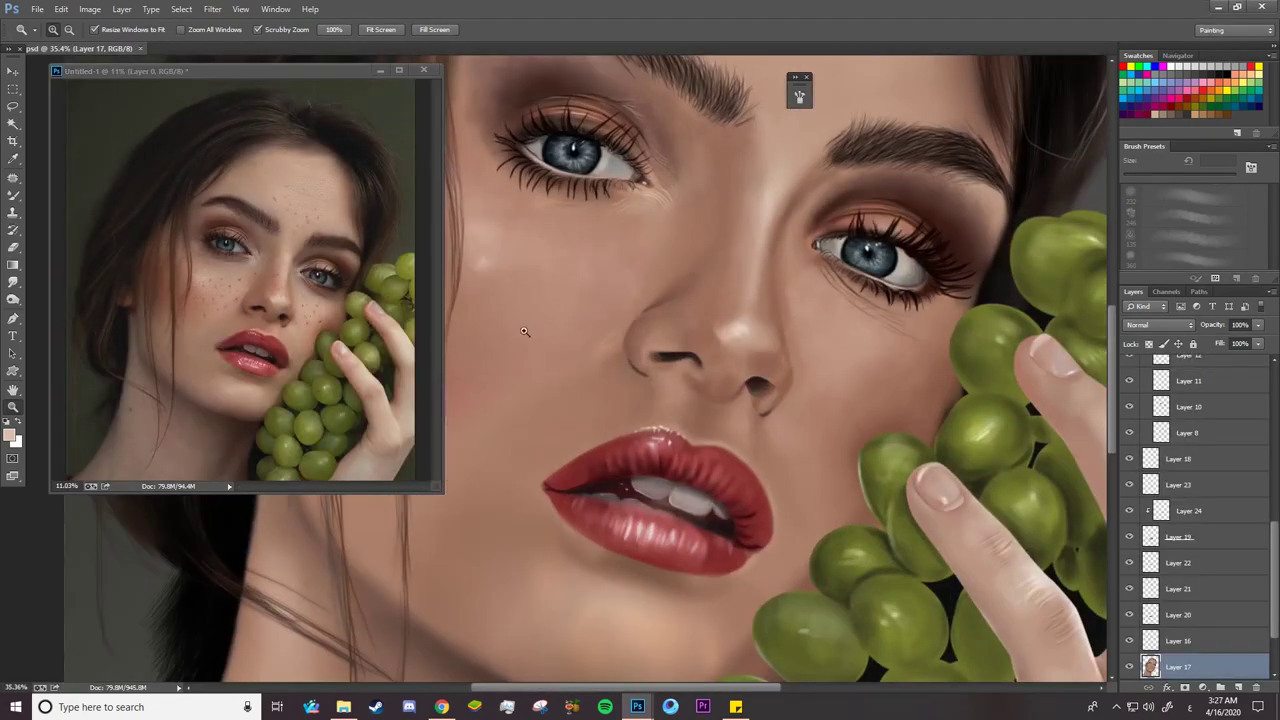
pyautogui.press('v')
pyautogui.rightClick(532, 301)
pyautogui.press('z')
pyautogui.moveTo(197, 306); pyautogui.dragTo(232, 302)
pyautogui.click(13, 195)
pyautogui.click(490, 260)
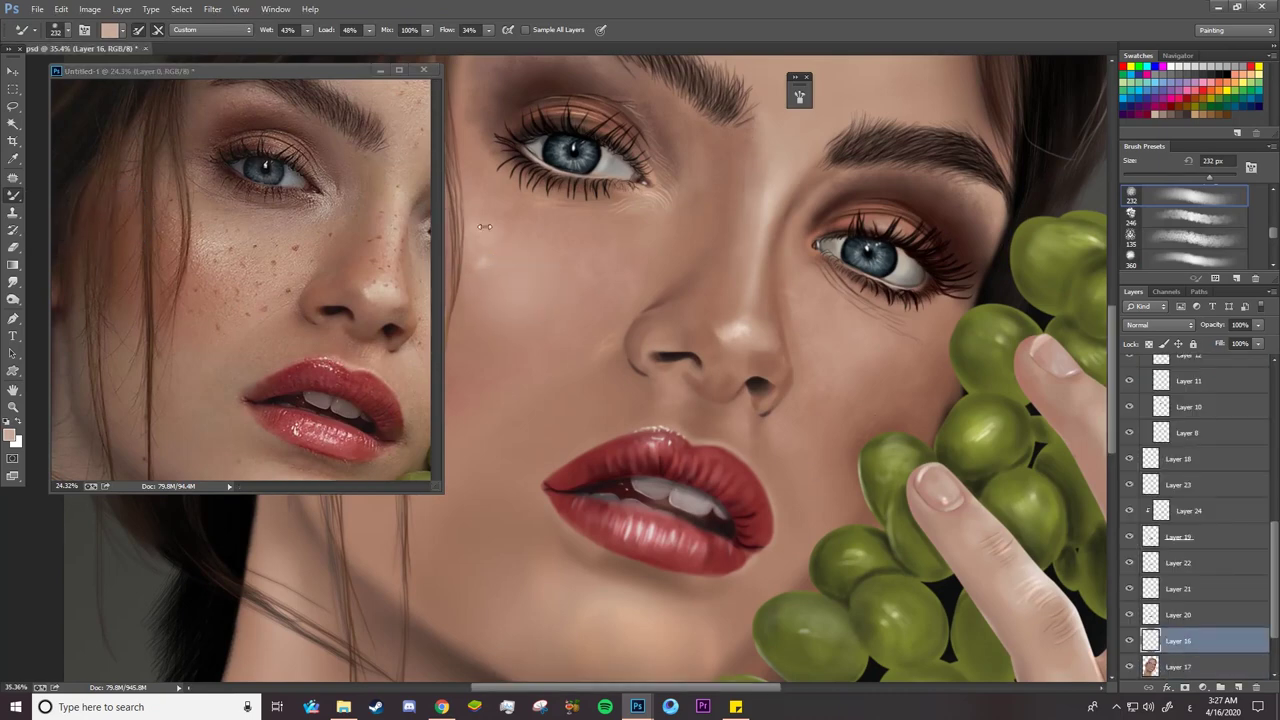
# Soften the cheek paint on Layer 16 with the Eraser, using the textured 232 px tip
pyautogui.press('z')
pyautogui.moveTo(610, 316)
pyautogui.mouseDown()
pyautogui.moveTo(557, 306)
pyautogui.moveTo(625, 322)
pyautogui.mouseUp()
pyautogui.press('e')
pyautogui.rightClick(691, 412)
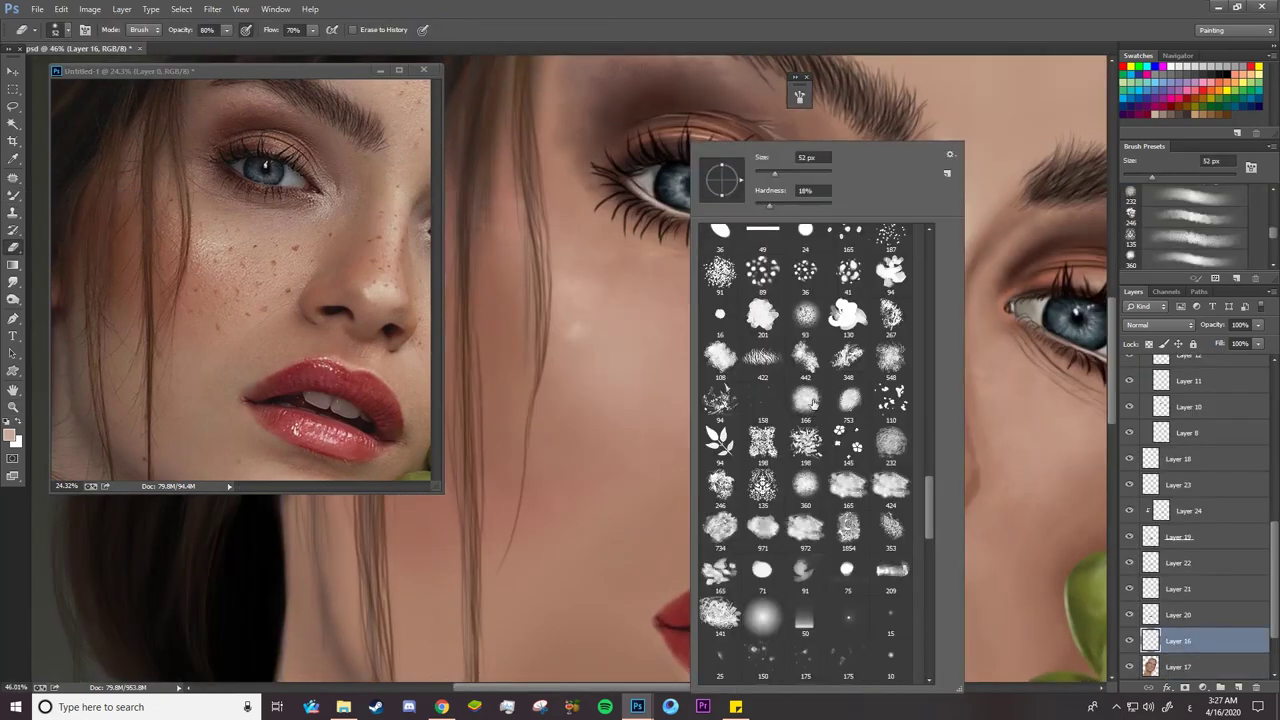
pyautogui.click(890, 444)
pyautogui.click(665, 317)
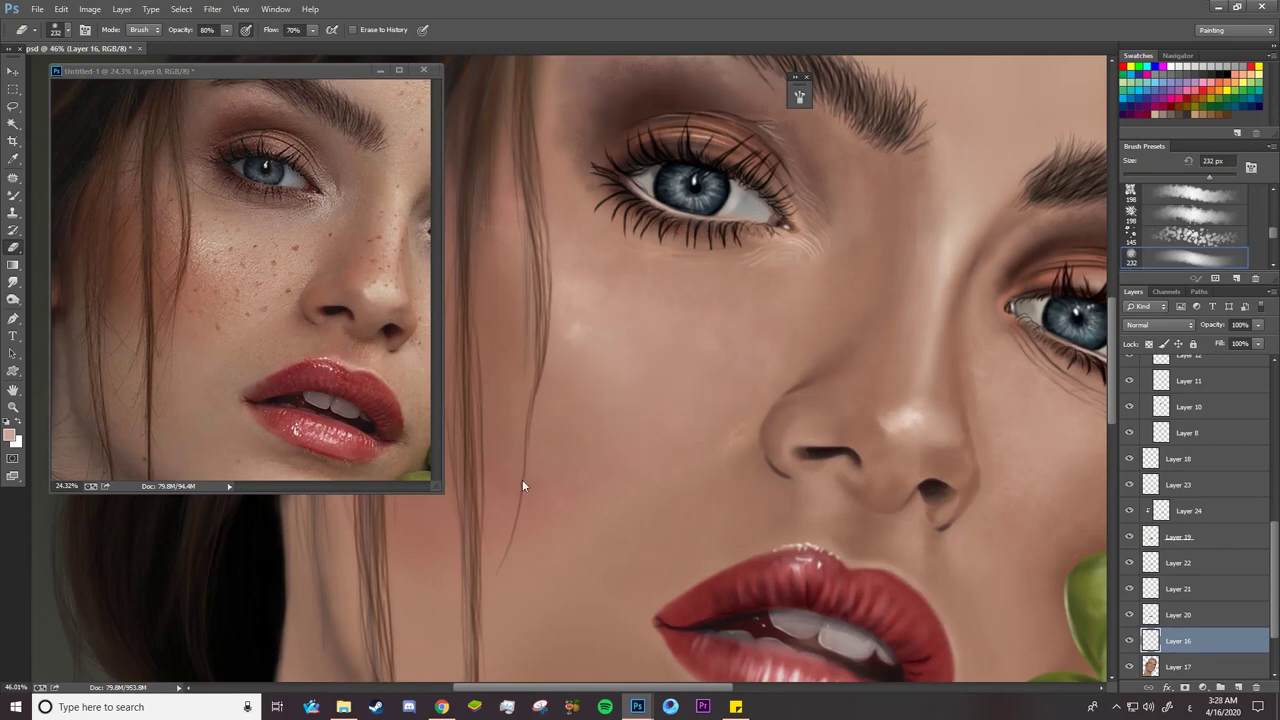
# Blend the cheek with a sampled skin tone using the 232 px Mixer Brush at Wet 81%, Mix 0% and Flow 100%
pyautogui.press('b')
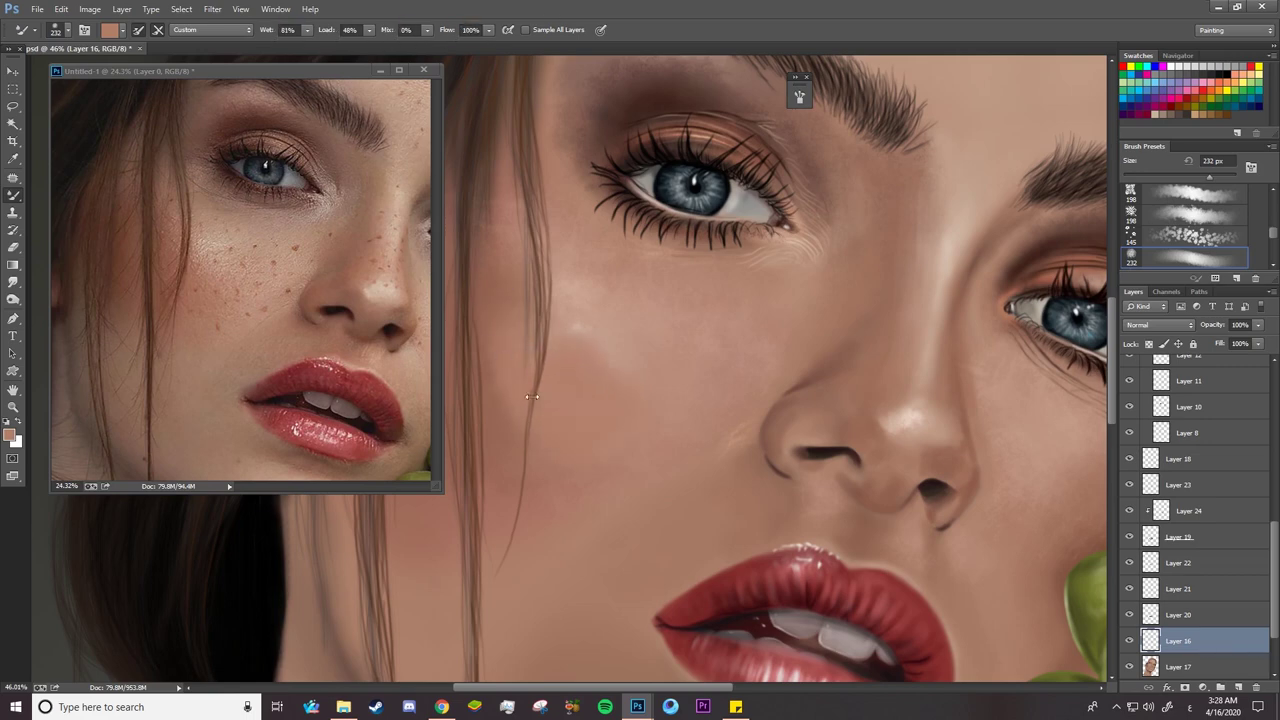
pyautogui.keyDown('alt'); pyautogui.click(498, 355); pyautogui.keyUp('alt')
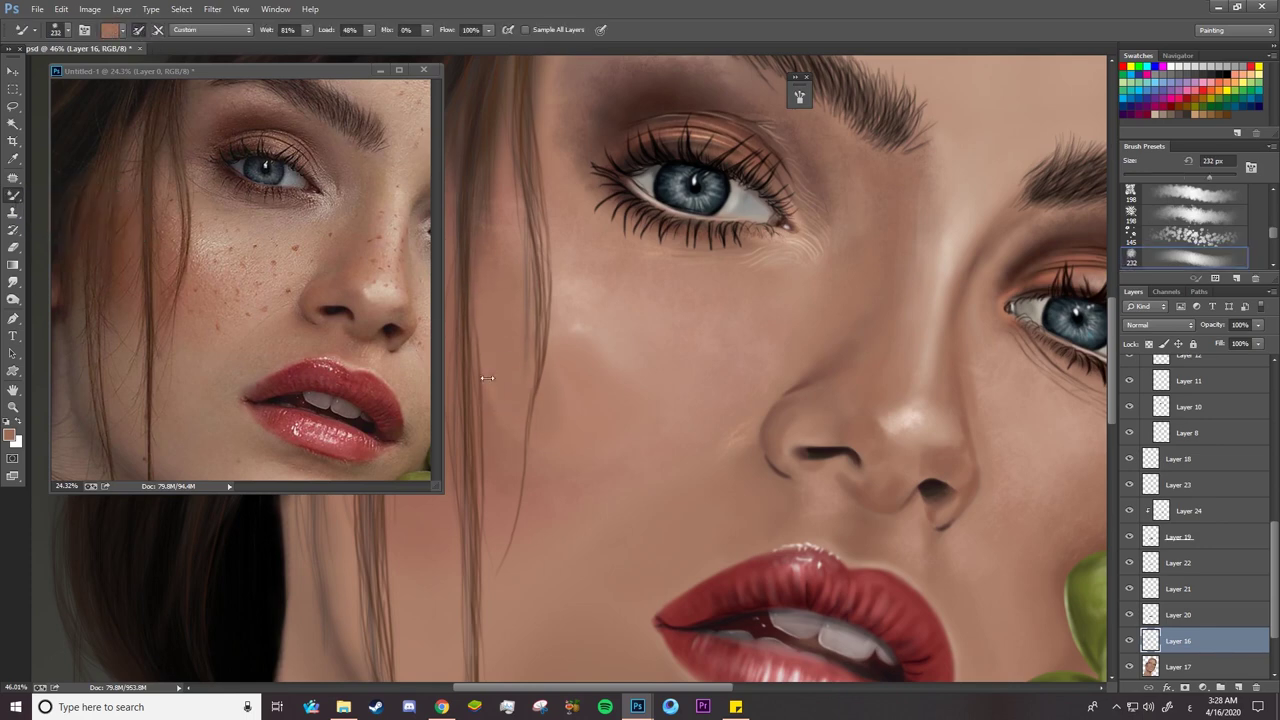
pyautogui.moveTo(553, 411); pyautogui.dragTo(576, 421)
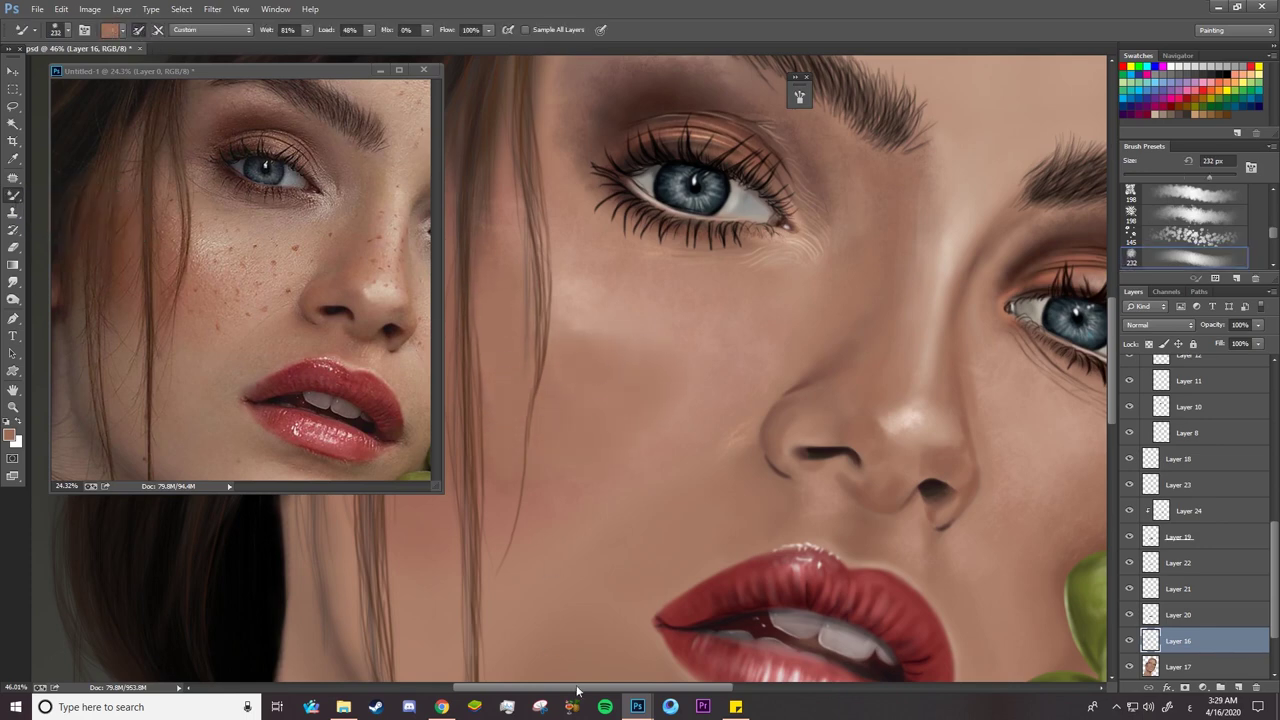
# Sample a reddish brown from the reference cheek and paint it along the loose hair strands with a 71 px Mixer Brush
pyautogui.moveTo(577, 690); pyautogui.dragTo(554, 690)
pyautogui.keyDown('alt'); pyautogui.click(218, 253); pyautogui.keyUp('alt')
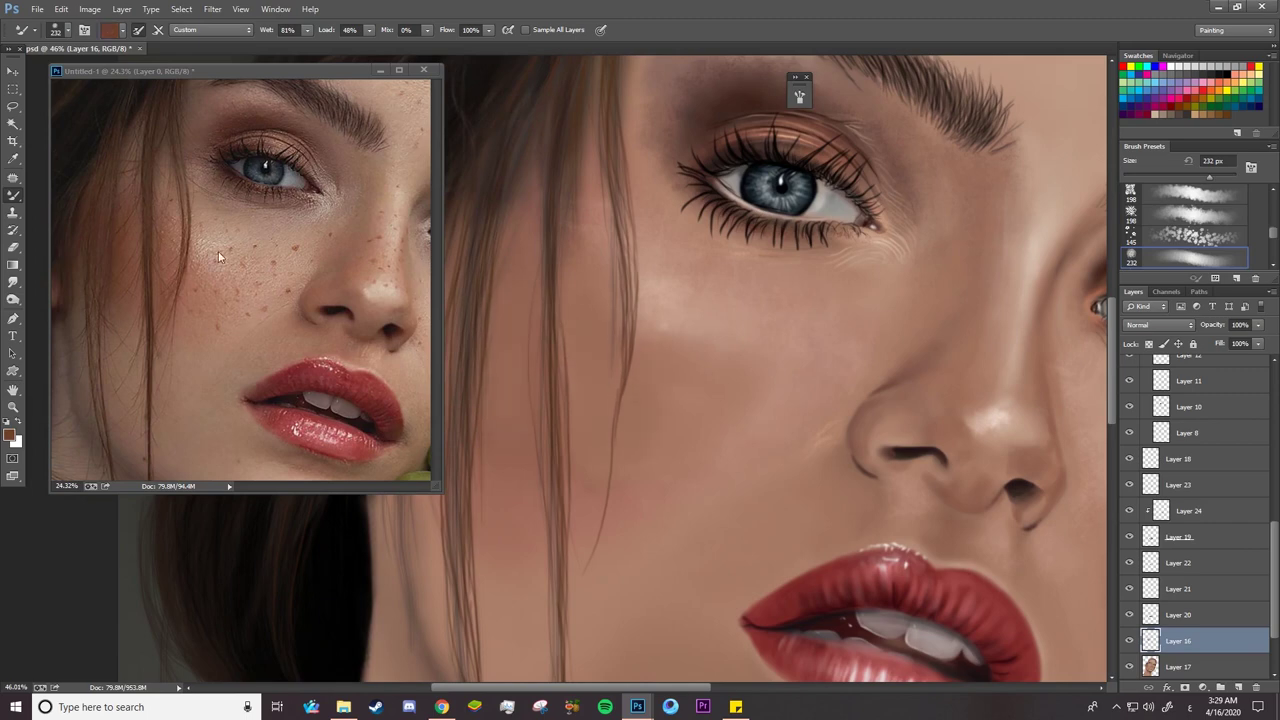
pyautogui.rightClick(509, 252)
pyautogui.click(603, 187)
pyautogui.moveTo(505, 252); pyautogui.dragTo(478, 412)
pyautogui.moveTo(564, 288); pyautogui.dragTo(571, 390)
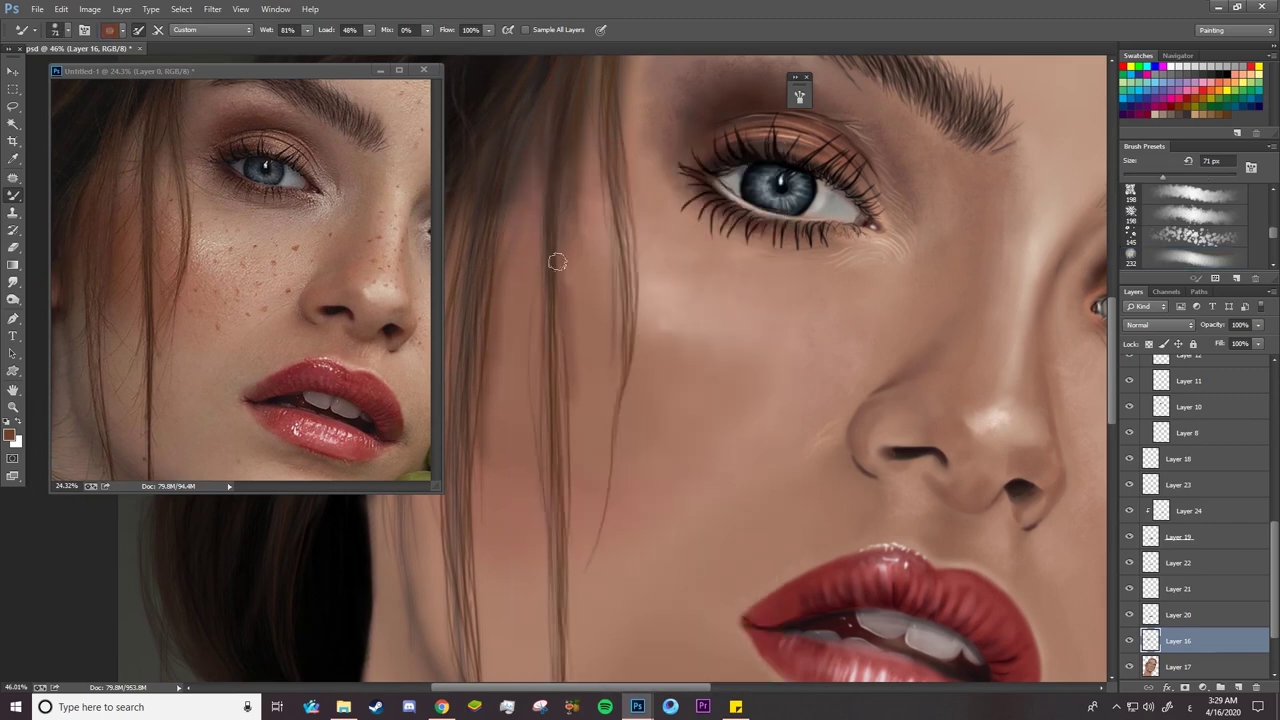
pyautogui.moveTo(557, 260); pyautogui.dragTo(570, 474)
pyautogui.moveTo(477, 474); pyautogui.dragTo(474, 538)
pyautogui.moveTo(612, 200)
pyautogui.mouseDown()
pyautogui.moveTo(620, 383)
pyautogui.moveTo(603, 487)
pyautogui.mouseUp()
# Refine the cheek color beside the hair strands with 20 px and 174 px Mixer Brush tips, ending at Mix 100% and Flow 66%
pyautogui.rightClick(621, 385)
pyautogui.click(678, 187)
pyautogui.rightClick(626, 390)
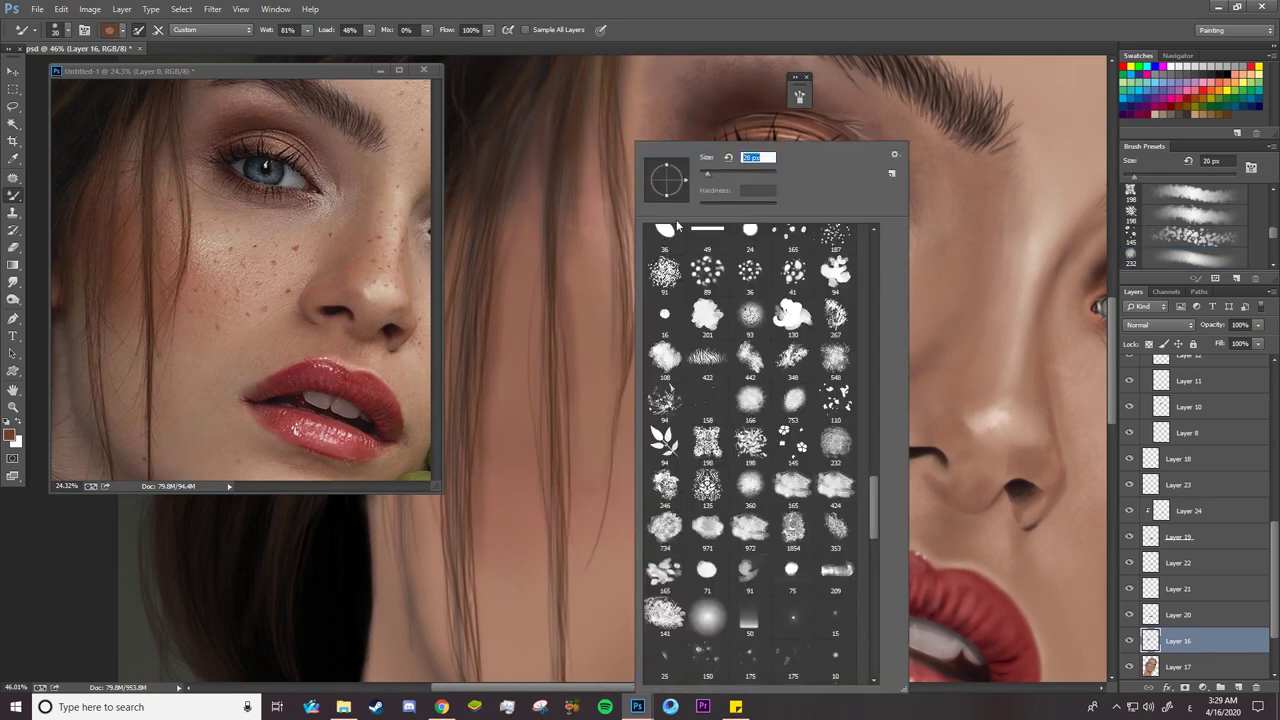
pyautogui.click(702, 176)
pyautogui.moveTo(636, 302); pyautogui.dragTo(632, 343)
pyautogui.rightClick(690, 357)
pyautogui.click(792, 175)
pyautogui.rightClick(710, 386)
pyautogui.click(790, 400)
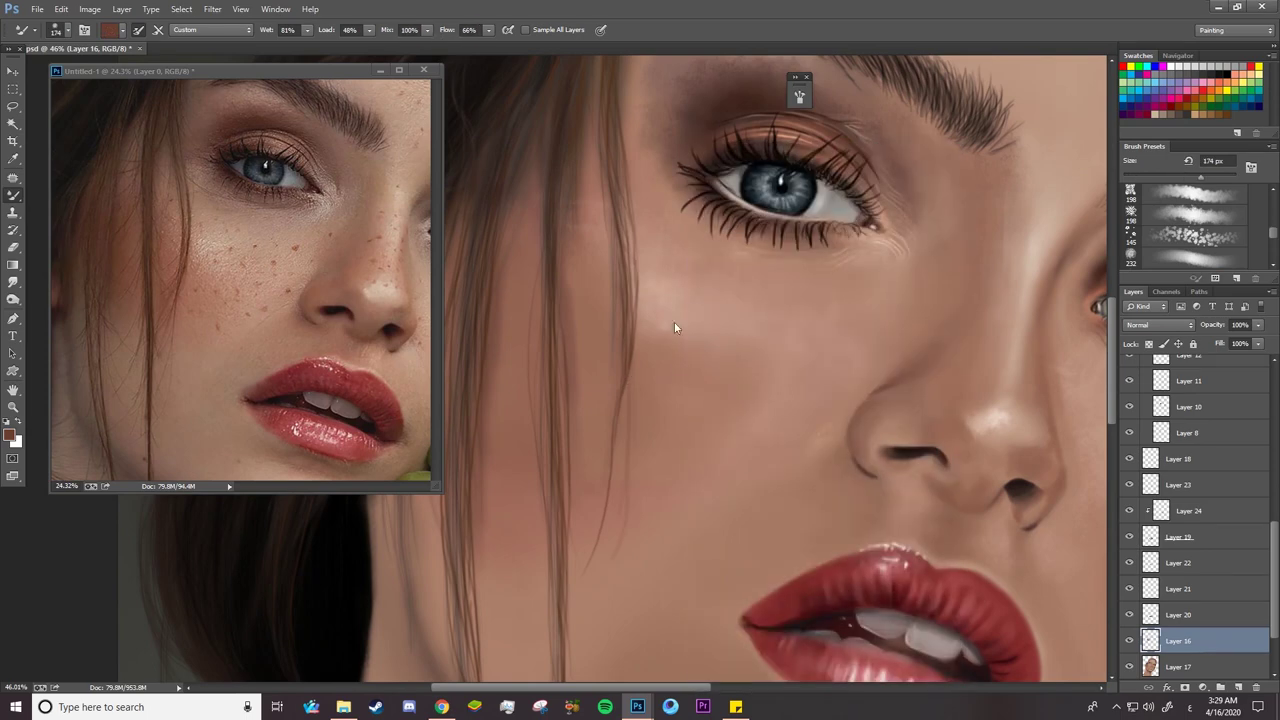
# Sample a light pinkish peach from the reference cheek and brighten the painted cheek with the 174 px Mixer Brush
pyautogui.press('z')
pyautogui.moveTo(704, 394)
pyautogui.mouseDown()
pyautogui.moveTo(560, 390)
pyautogui.moveTo(560, 375)
pyautogui.mouseUp()
pyautogui.click(13, 196)
pyautogui.click(9, 434)
pyautogui.click(240, 257)
pyautogui.click(205, 246)
pyautogui.click(210, 240)
pyautogui.press('Return')
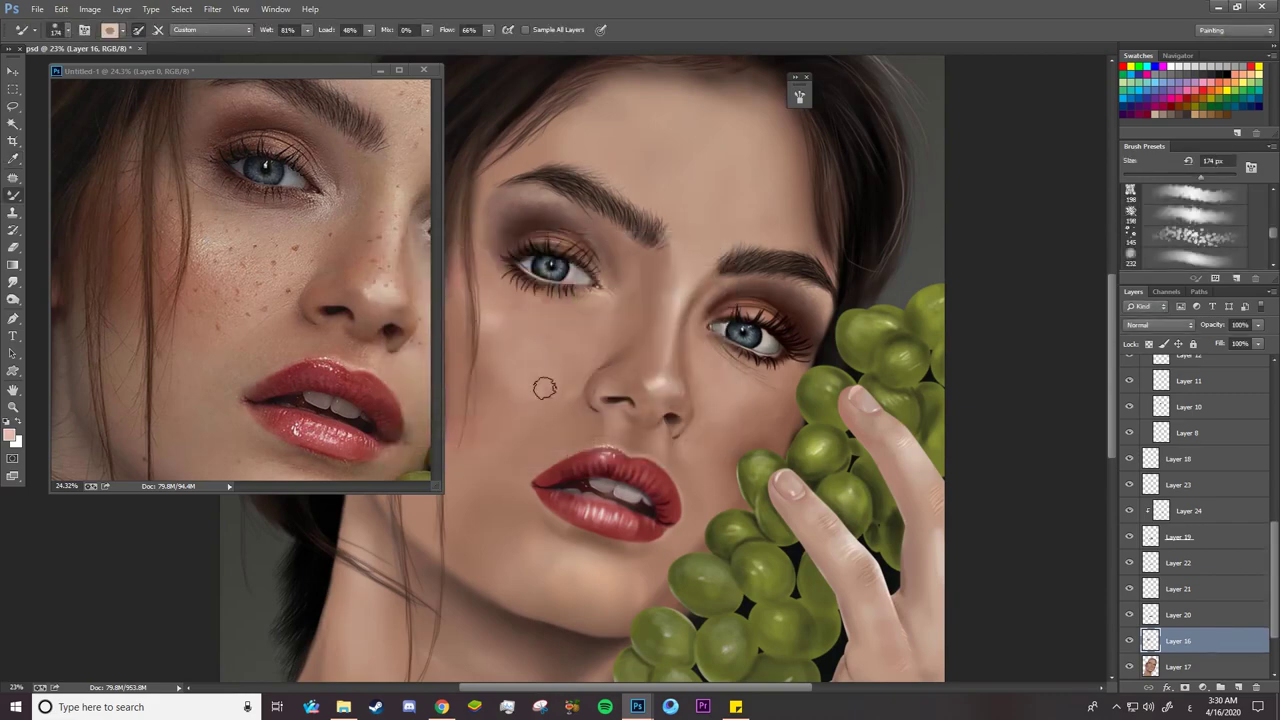
# Select Layer 4 for the hair, show the Layer 0 reference photo over the painting, and activate the 121 px Brush
pyautogui.press('z')
pyautogui.moveTo(615, 405); pyautogui.dragTo(545, 405)
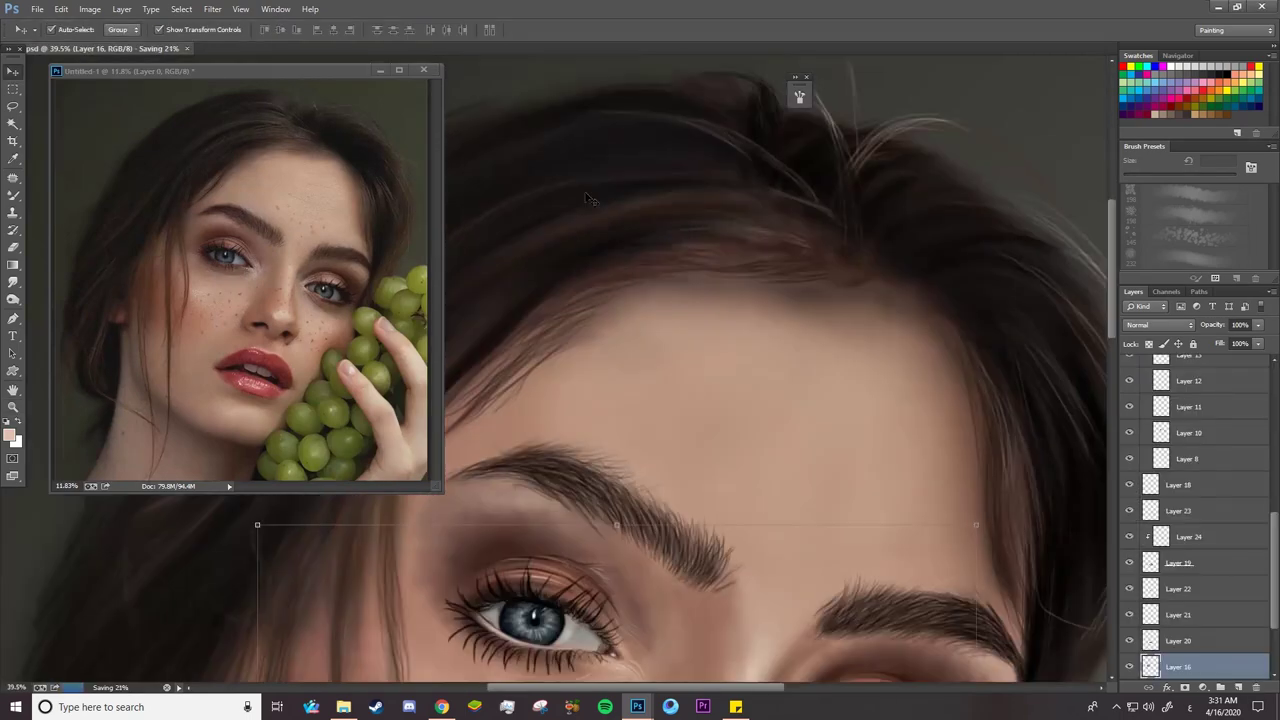
pyautogui.click(587, 198)
pyautogui.click(1130, 367)
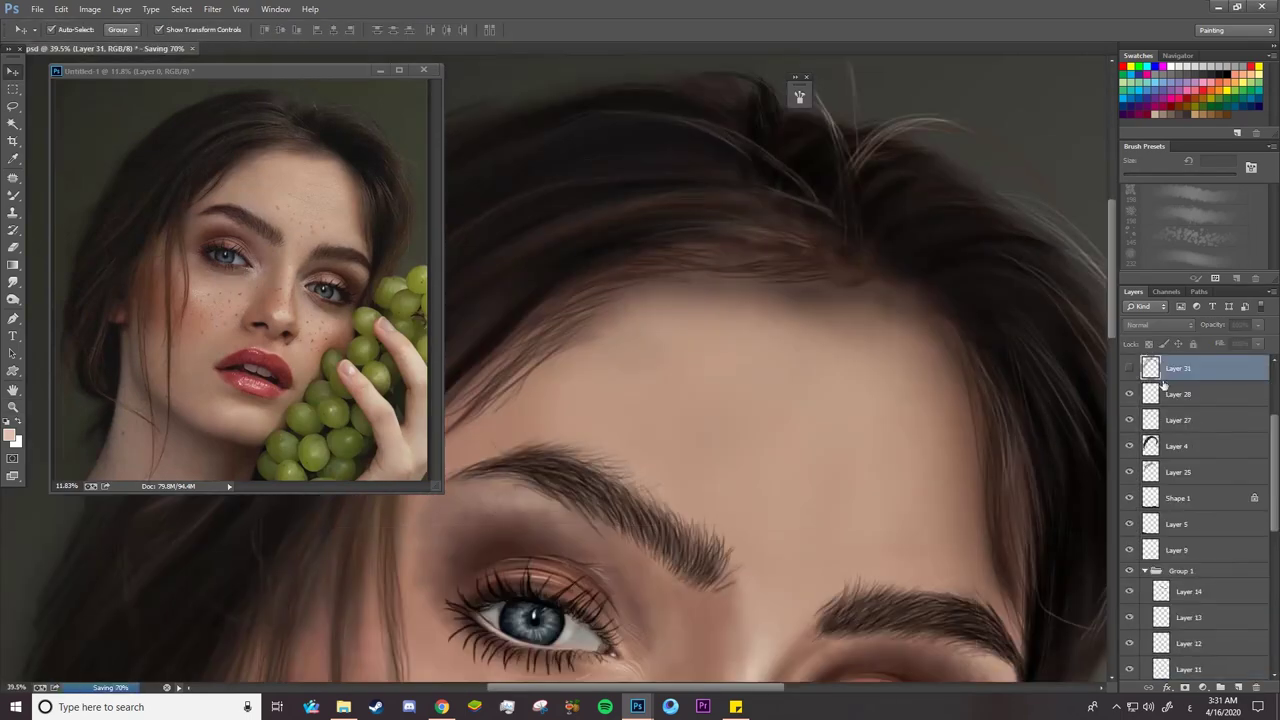
pyautogui.scroll(3, 1160, 390)
pyautogui.click(1130, 498)
pyautogui.click(1178, 576)
pyautogui.click(1130, 369)
pyautogui.press('b')
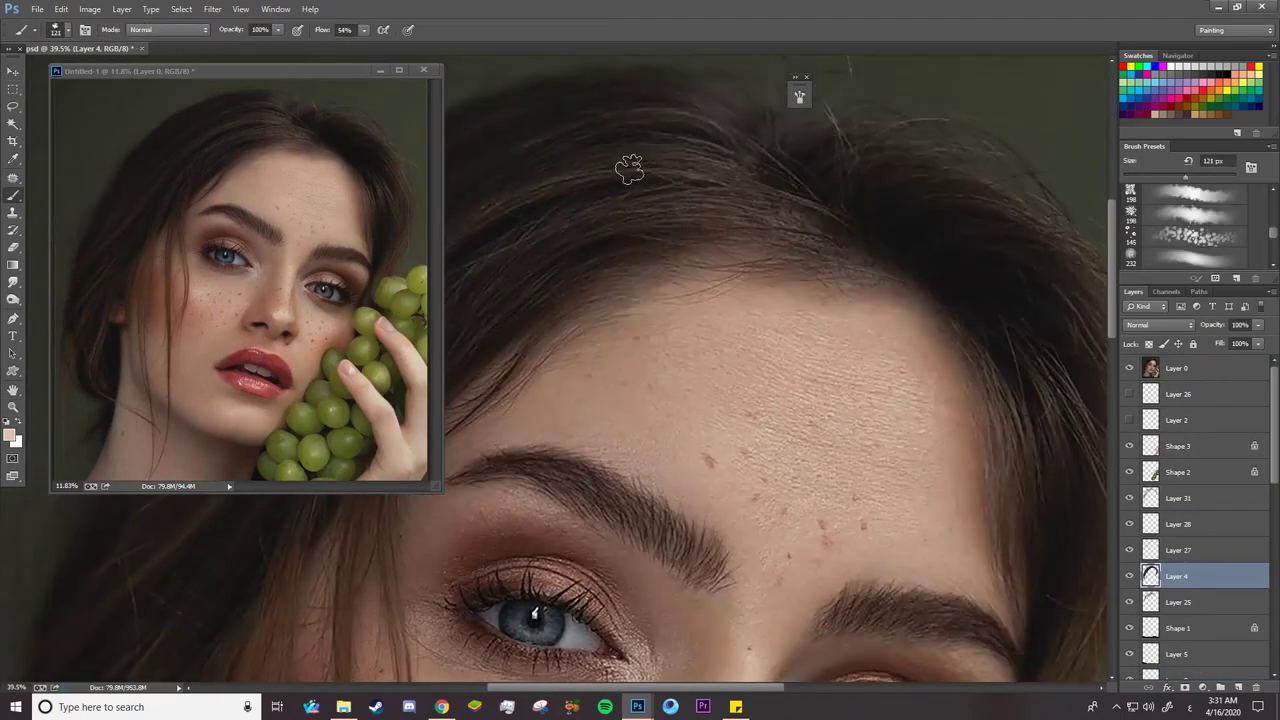
# Choose a textured multi-strand brush preset for the hair on Layer 4 and set its size to 66 px
pyautogui.rightClick(632, 166)
pyautogui.click(897, 155)
pyautogui.click(948, 281)
pyautogui.moveTo(877, 545); pyautogui.dragTo(881, 570)
pyautogui.click(720, 491)
pyautogui.press('Escape')
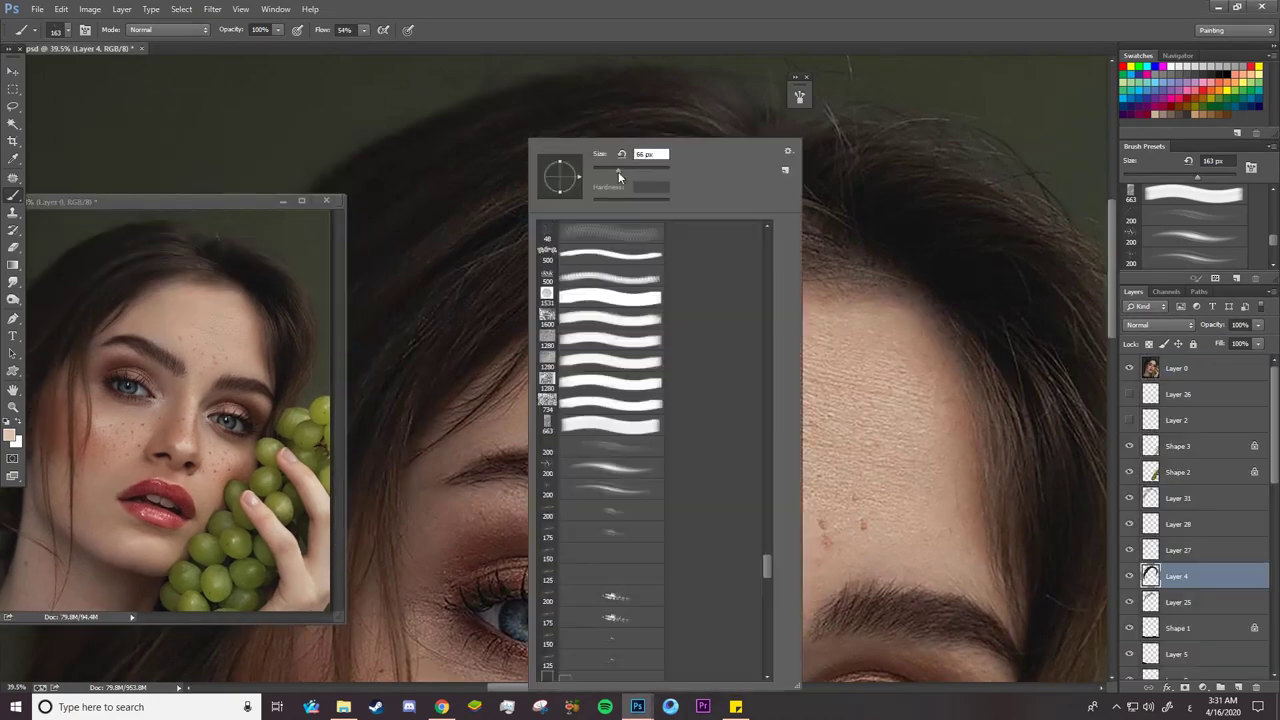
pyautogui.press('Escape')
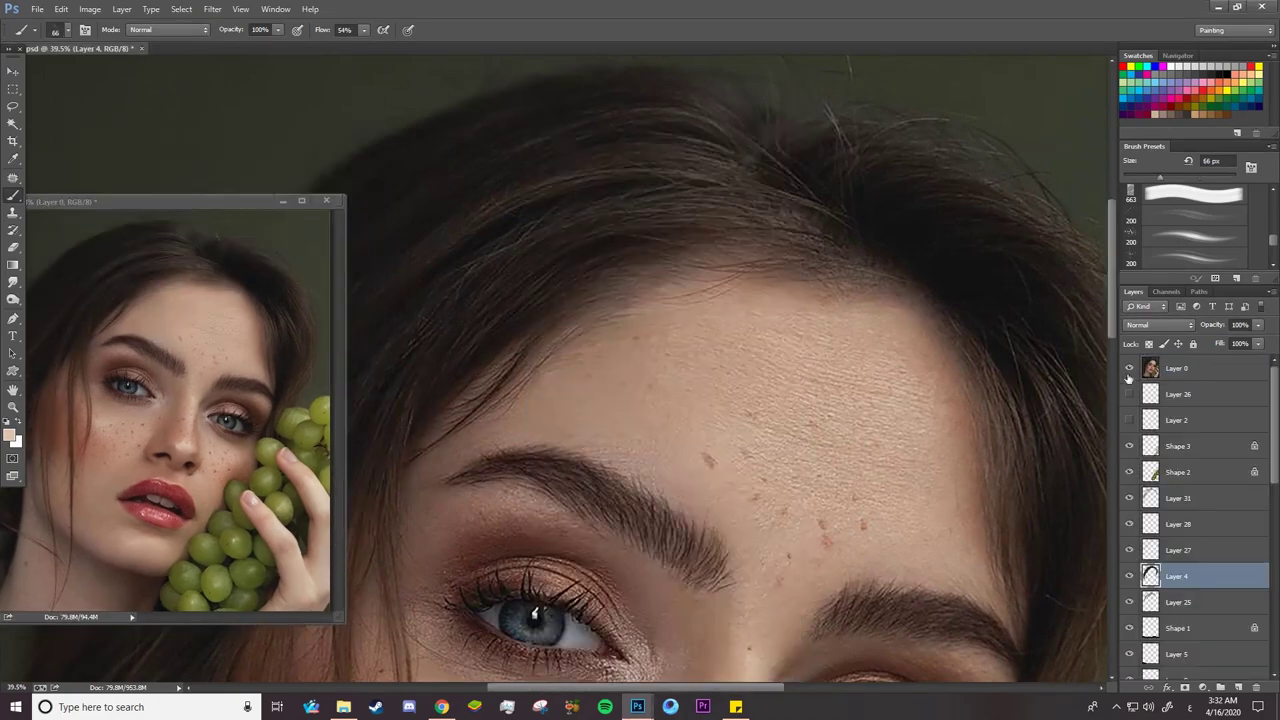
# Hide the Layer 0 reference photo and soften the painted hair's upper edge with a soft round 232 px Eraser
pyautogui.click(1129, 371)
pyautogui.press('e')
pyautogui.rightClick(496, 166)
pyautogui.moveTo(736, 391); pyautogui.dragTo(736, 237)
pyautogui.click(585, 240)
pyautogui.click(596, 41)
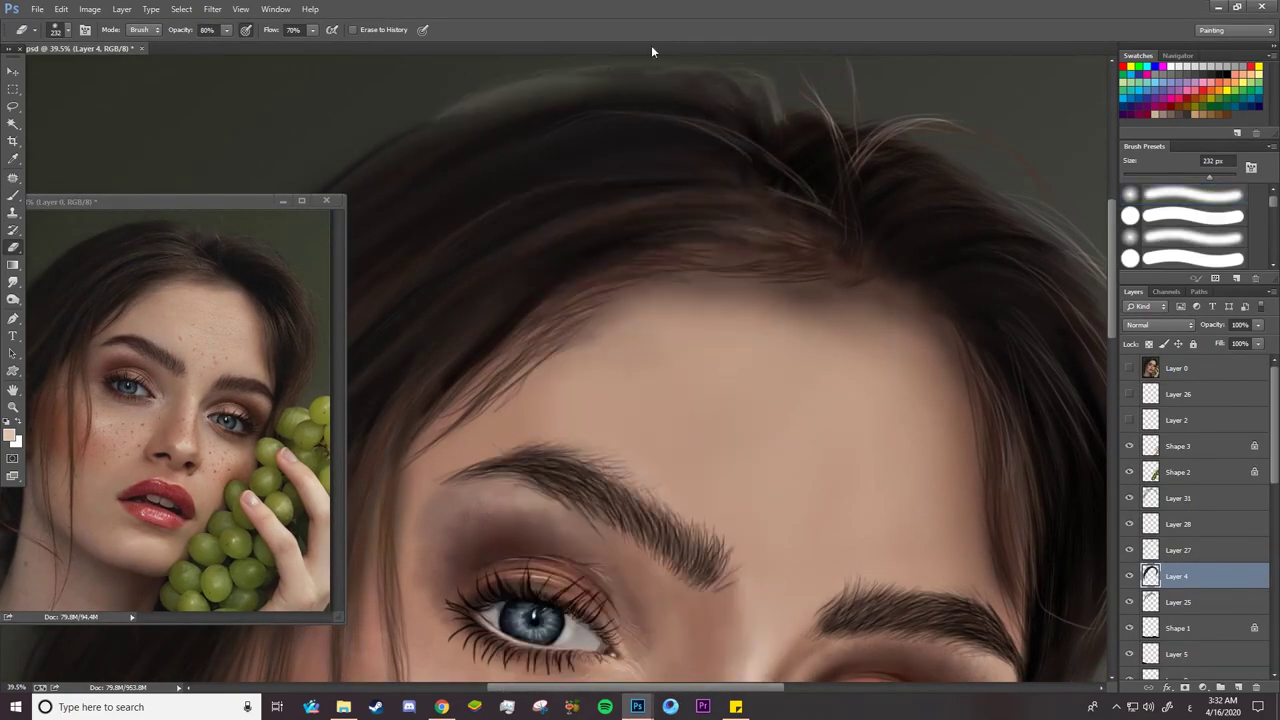
# Reset the colors to default and paint dark strands along the hair's outer edge with the 132 px Brush, checking against Layer 0
pyautogui.press('d')
pyautogui.press('b')
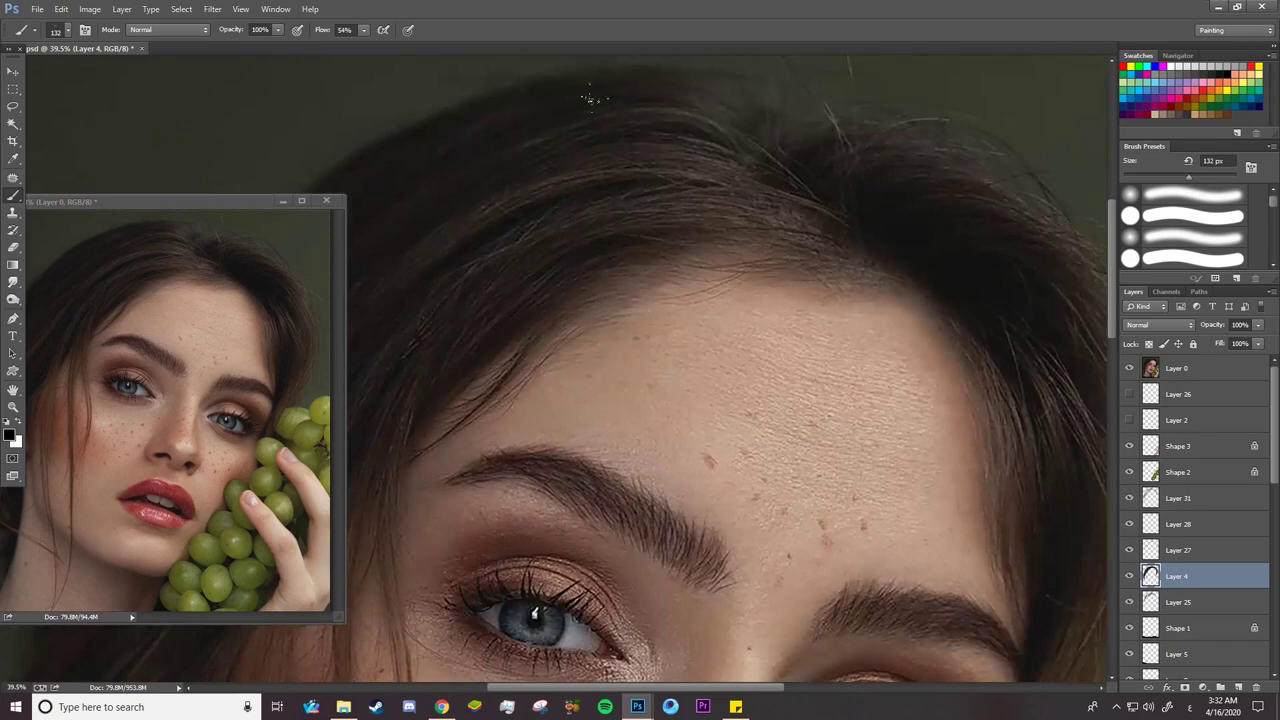
pyautogui.click(283, 201)
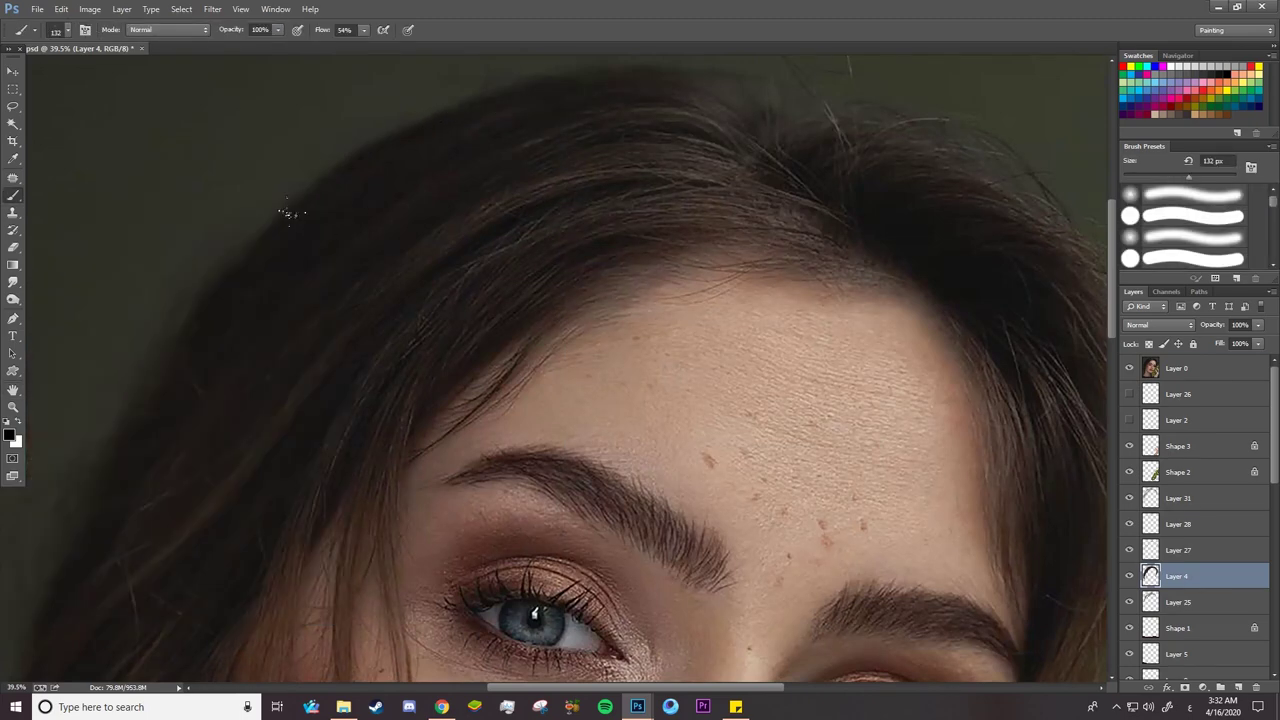
pyautogui.click(1129, 368)
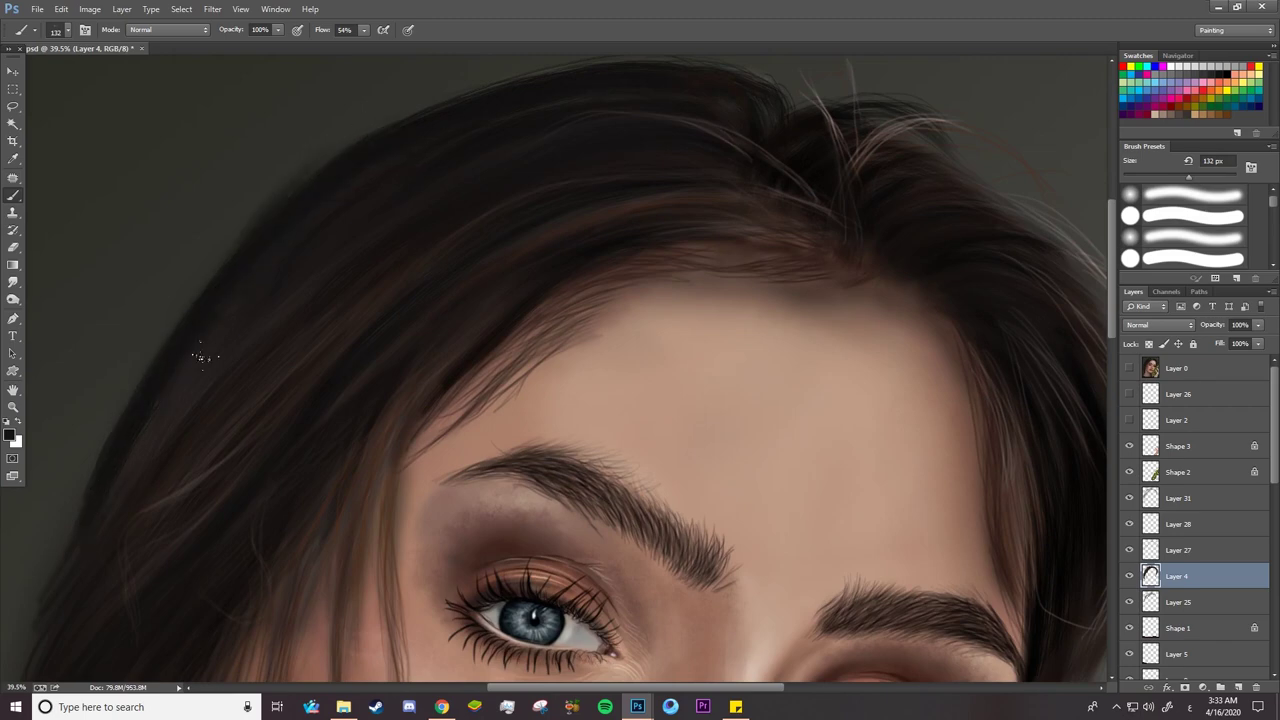
# Compare the crown with the floating reference photo and refine the strands around the parting and hairline with the 132 px Brush on Layer 28
pyautogui.press('z')
pyautogui.moveTo(650, 265)
pyautogui.mouseDown()
pyautogui.moveTo(546, 263)
pyautogui.moveTo(592, 265)
pyautogui.mouseUp()
pyautogui.click(638, 707)
pyautogui.moveTo(230, 198); pyautogui.dragTo(298, 101)
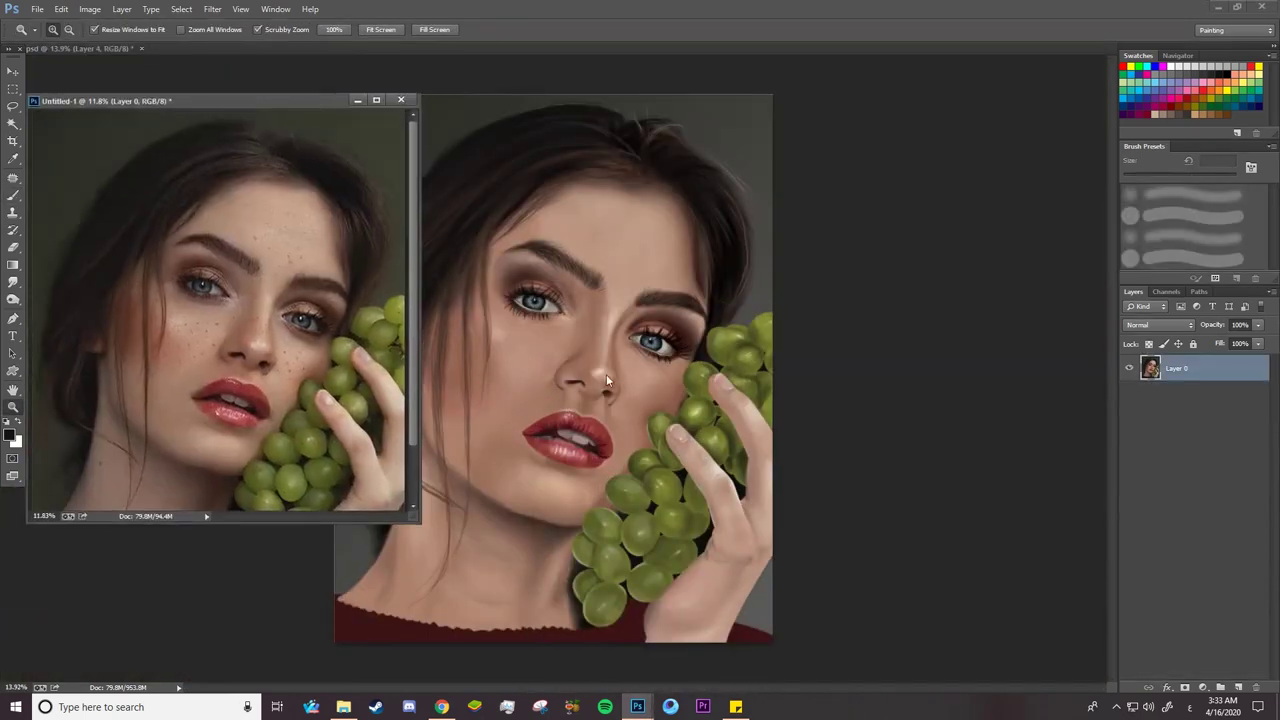
pyautogui.moveTo(600, 170); pyautogui.dragTo(657, 183)
pyautogui.moveTo(250, 190); pyautogui.dragTo(290, 192)
pyautogui.moveTo(640, 163); pyautogui.dragTo(664, 165)
pyautogui.click(1178, 551)
pyautogui.press('b')
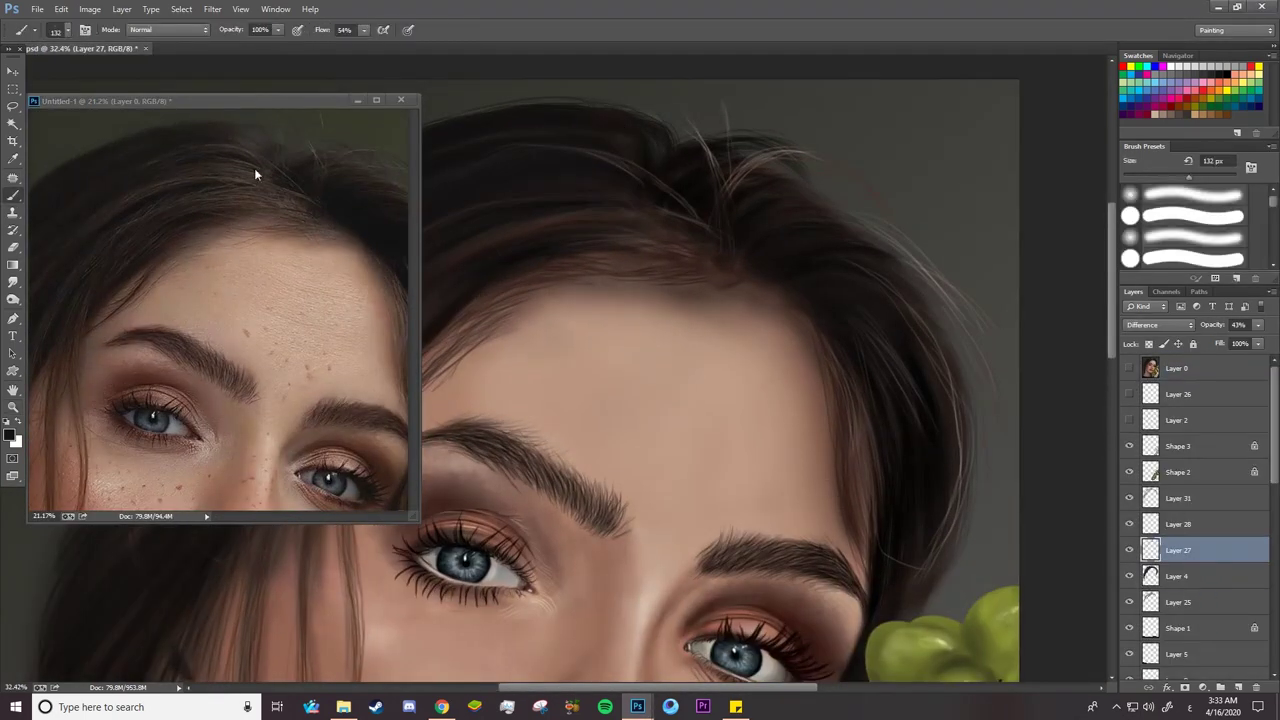
pyautogui.hotkey('alt', ']')
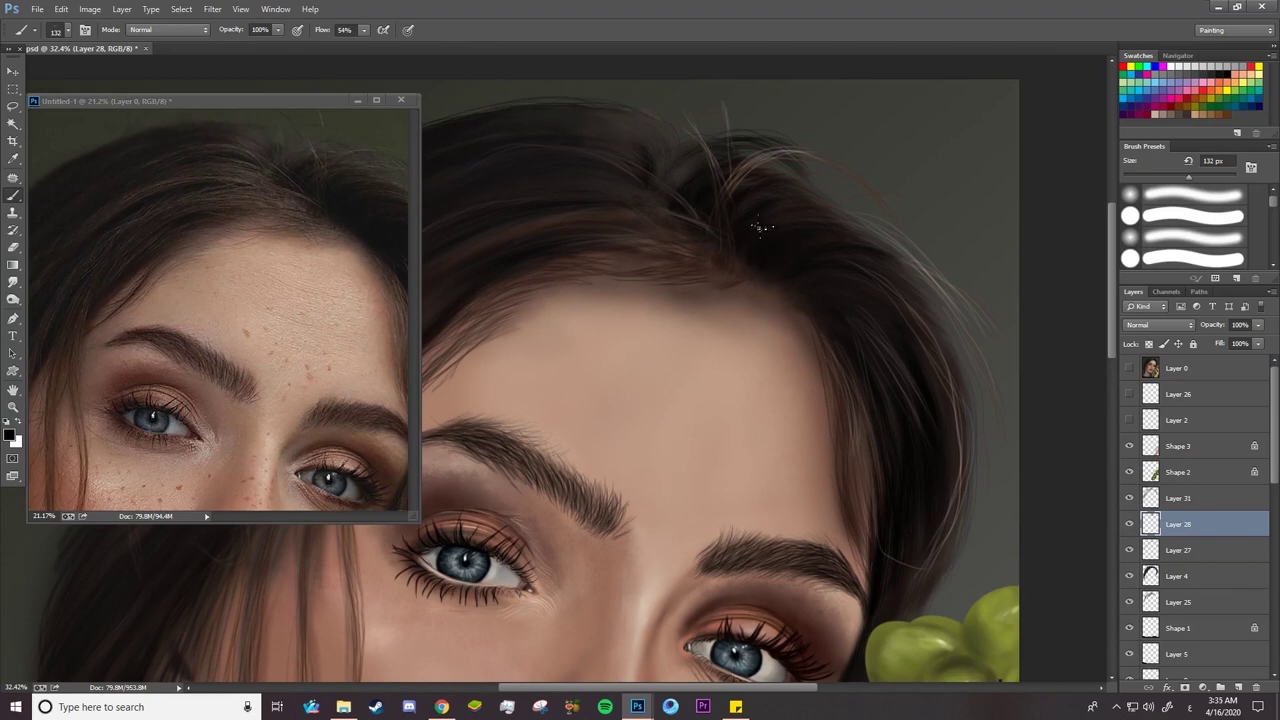
pyautogui.scroll(3, 525, 179)
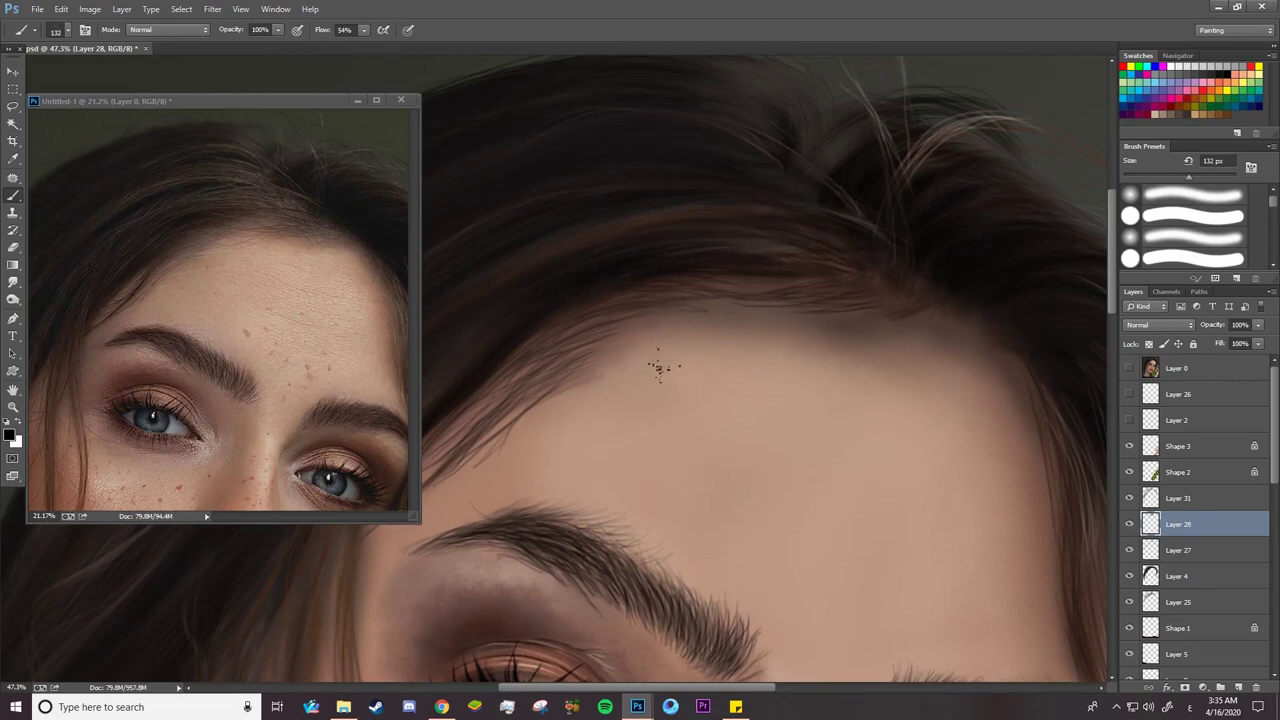
# Bring the sweater neckline into view in both the painting and the reference, and select the sweater's Shape 1 layer
pyautogui.moveTo(660, 368); pyautogui.dragTo(569, 370)
pyautogui.moveTo(250, 330); pyautogui.dragTo(192, 332)
pyautogui.moveTo(525, 590)
pyautogui.mouseDown()
pyautogui.moveTo(457, 606)
pyautogui.moveTo(538, 606)
pyautogui.mouseUp()
pyautogui.moveTo(228, 435); pyautogui.dragTo(259, 448)
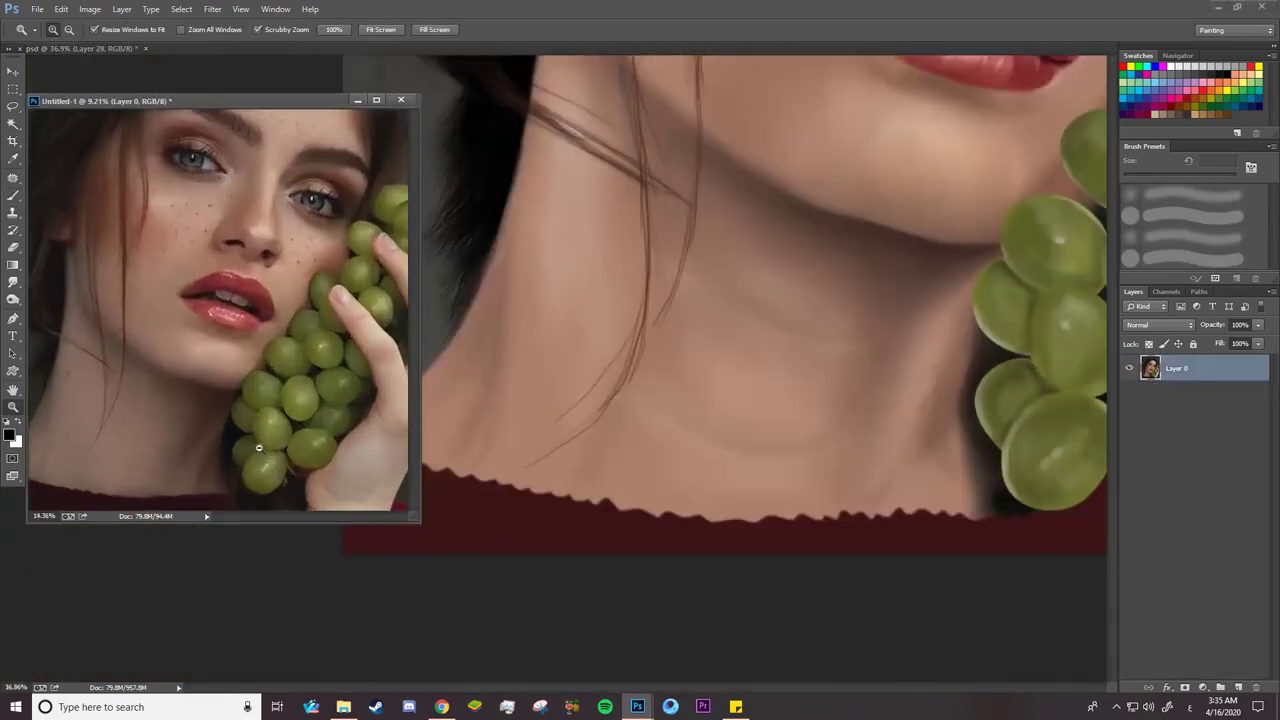
pyautogui.moveTo(100, 470); pyautogui.dragTo(170, 470)
pyautogui.moveTo(547, 529); pyautogui.dragTo(560, 531)
pyautogui.press('v')
pyautogui.click(562, 532)
pyautogui.scroll(-4, 1180, 520)
pyautogui.doubleClick(1129, 479)
pyautogui.rightClick(1015, 529)
pyautogui.click(1048, 538)
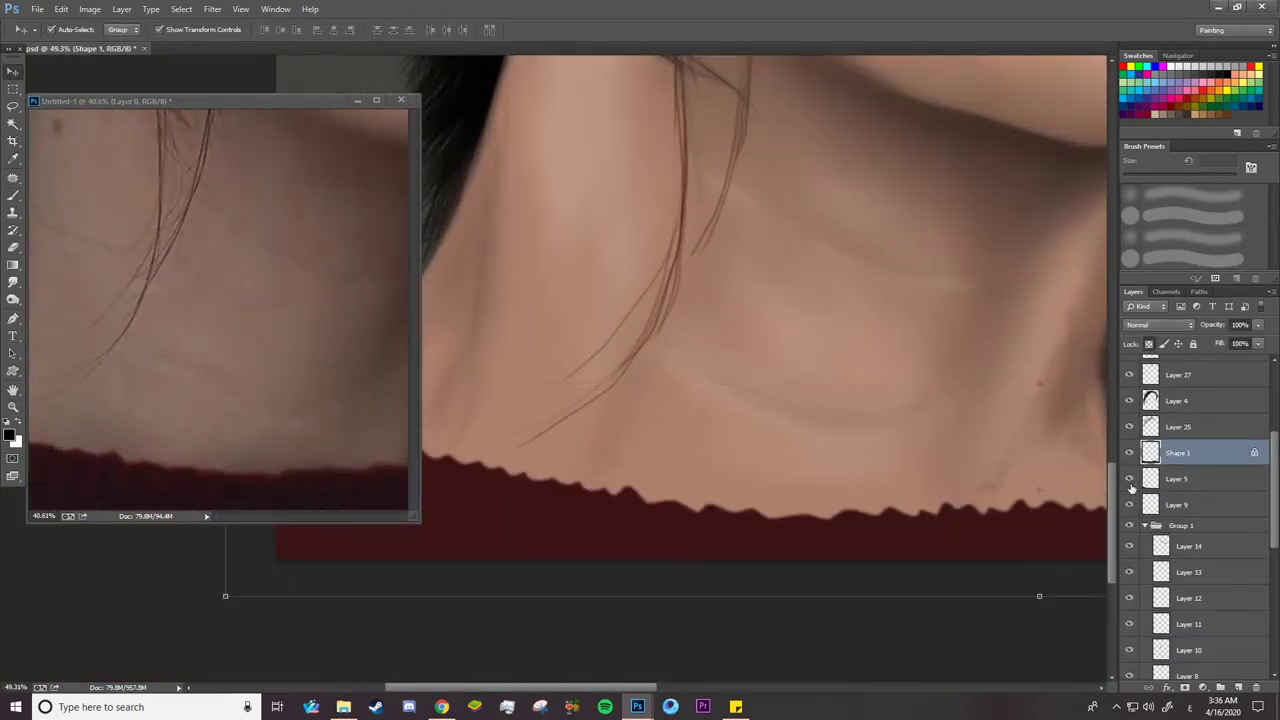
# Delete Layer 5 beneath the sweater shape, and reselect Shape 1 for painting with the Brush
pyautogui.click(1129, 453)
pyautogui.click(1178, 479)
pyautogui.press('Delete')
pyautogui.click(1129, 454)
pyautogui.click(1178, 453)
pyautogui.click(13, 195)
# Show the Layer 0 reference over the sweater and give a soft round brush Pen Pressure control for its opacity transfer
pyautogui.scroll(4, 1160, 430)
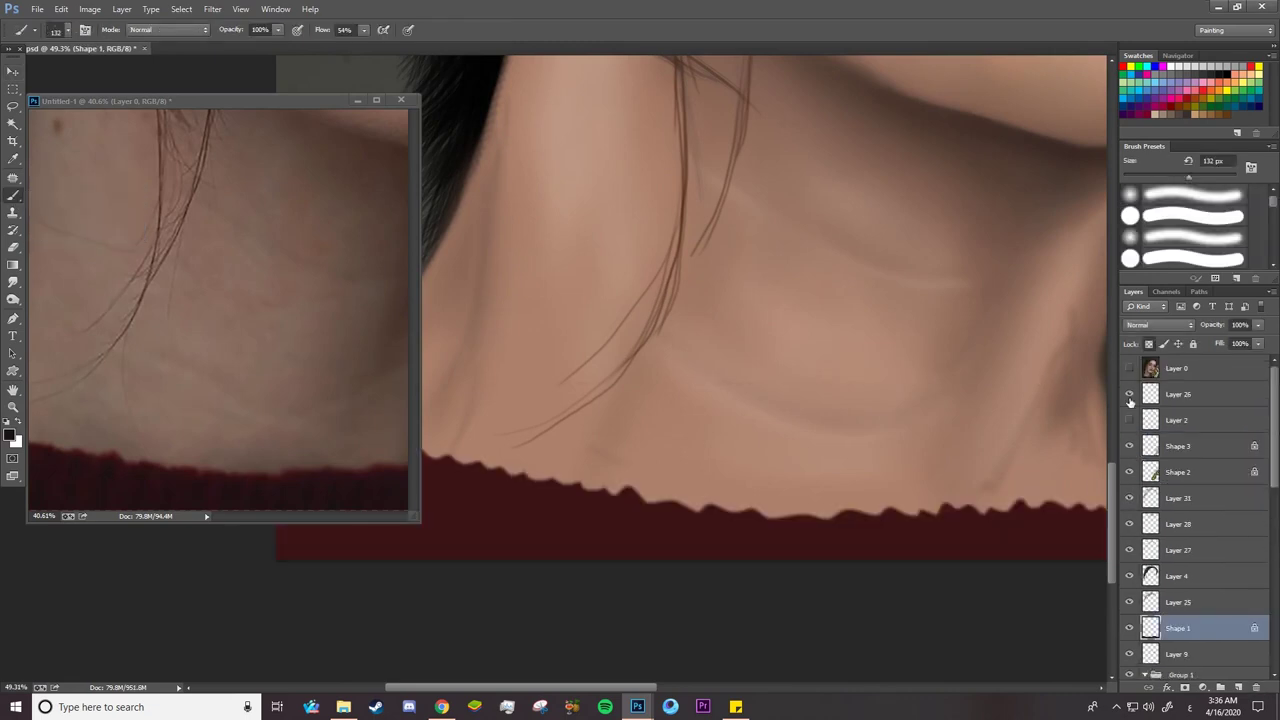
pyautogui.click(1129, 368)
pyautogui.rightClick(844, 330)
pyautogui.click(920, 235)
pyautogui.click(85, 30)
pyautogui.click(714, 134)
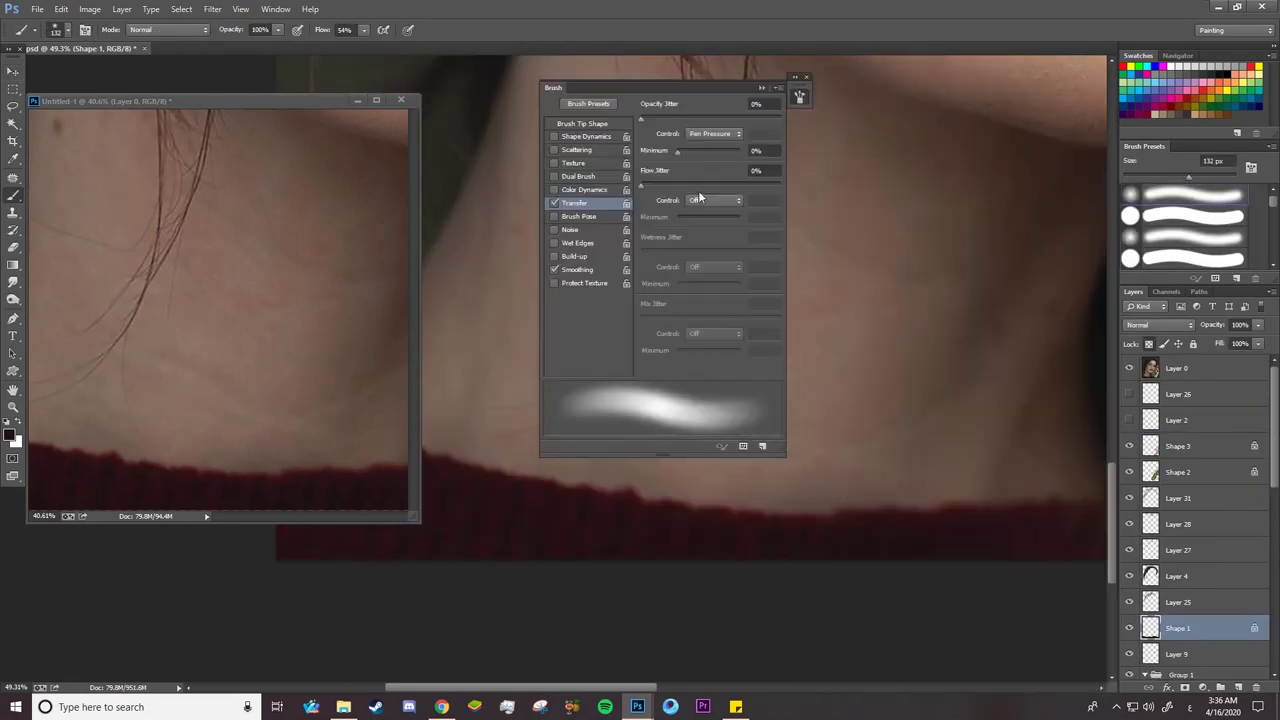
# Set the brush to 50 px, sample a dark red from the reference sweater, and try the first rib lines on Shape 1
pyautogui.rightClick(712, 250)
pyautogui.moveTo(814, 176); pyautogui.dragTo(796, 176)
pyautogui.keyDown('alt'); pyautogui.click(625, 499); pyautogui.keyUp('alt')
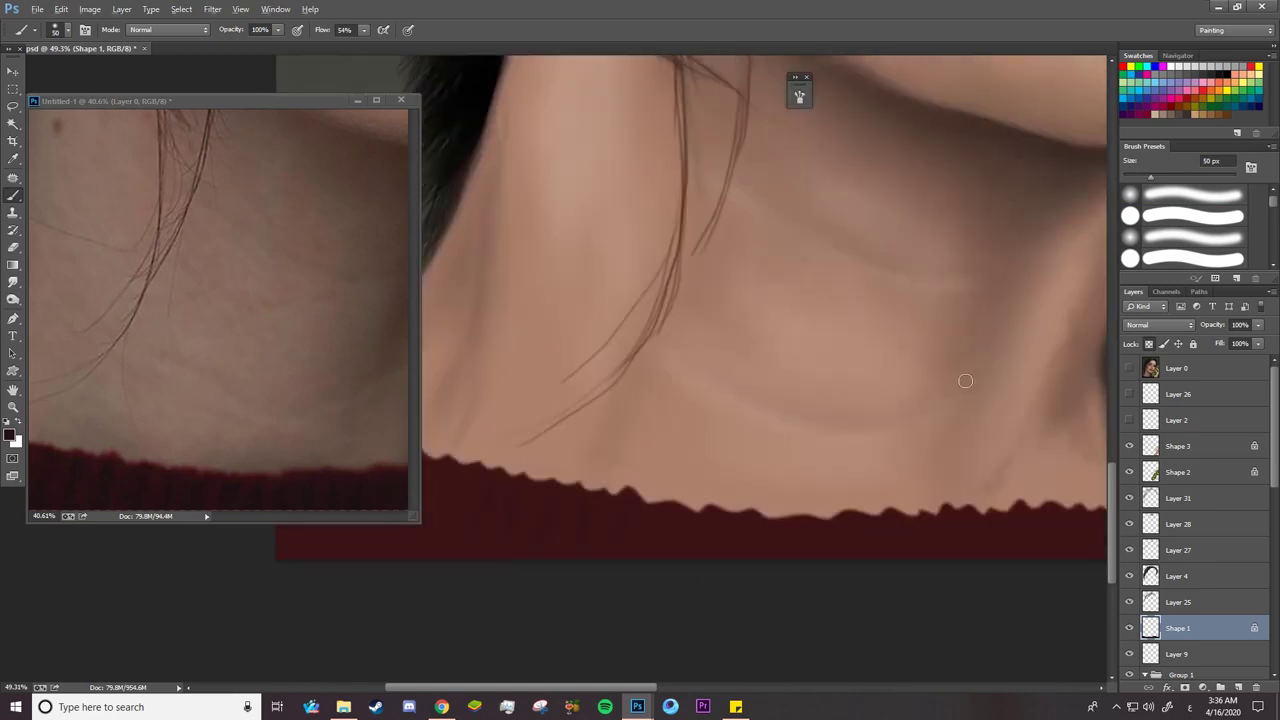
pyautogui.hotkey('ctrl', 'z')
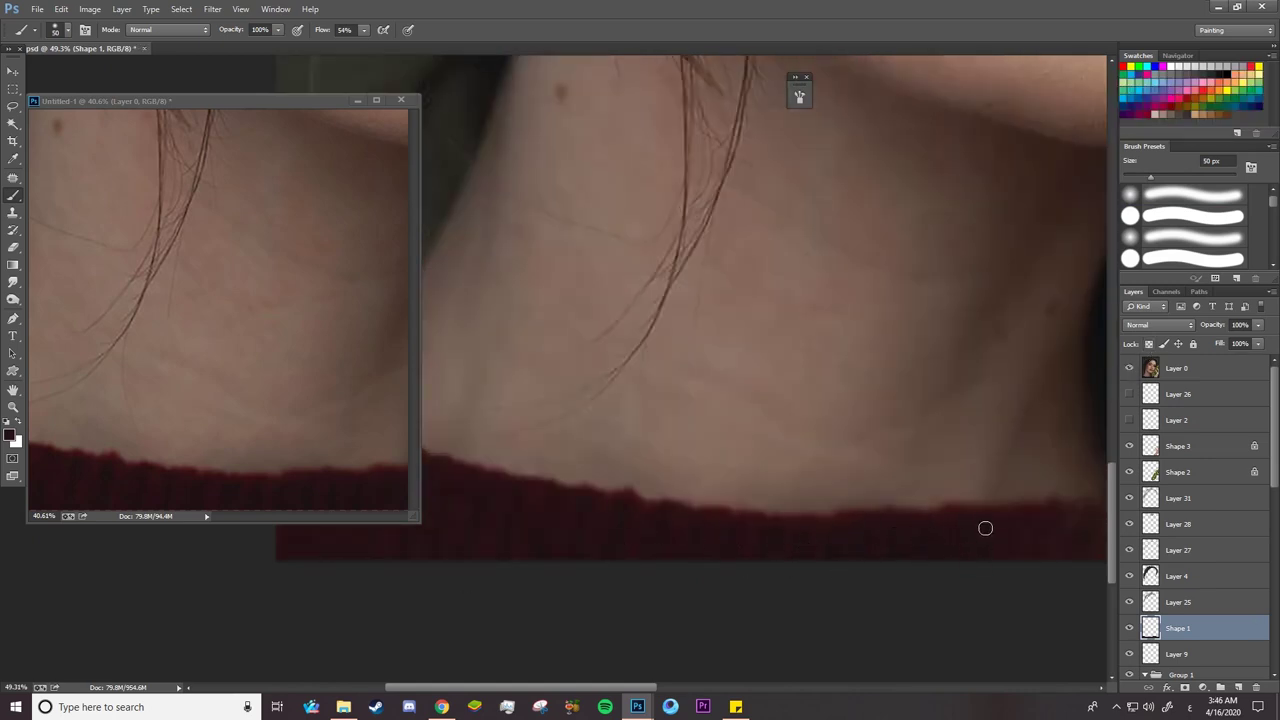
# Paint dark vertical knit ribs across the sweater on Shape 1, toggling the Layer 0 reference to compare
pyautogui.moveTo(641, 691); pyautogui.dragTo(582, 690)
pyautogui.click(1129, 368)
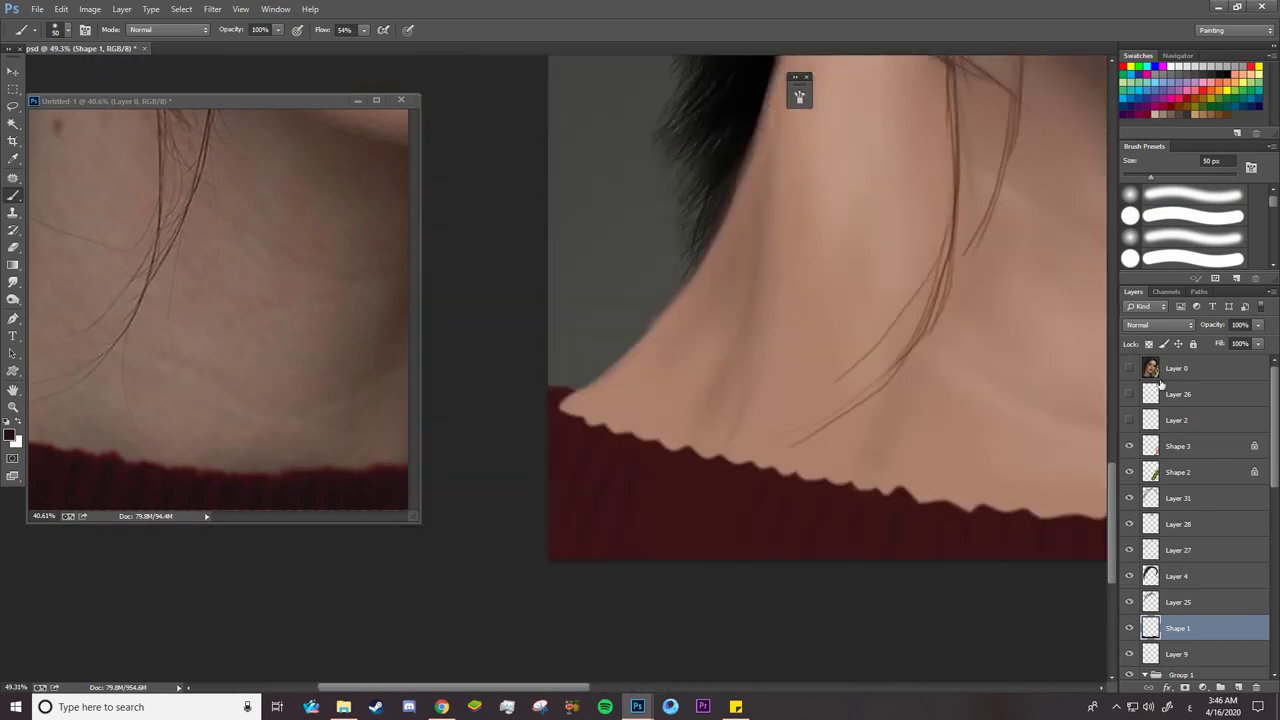
pyautogui.click(1129, 368)
pyautogui.click(1129, 369)
pyautogui.click(1129, 369)
pyautogui.click(1129, 368)
# Reduce the brush to 20 px with Flow at 100%, strengthen the sweater's ribs and touch up the neckline's outer corner
pyautogui.rightClick(537, 497)
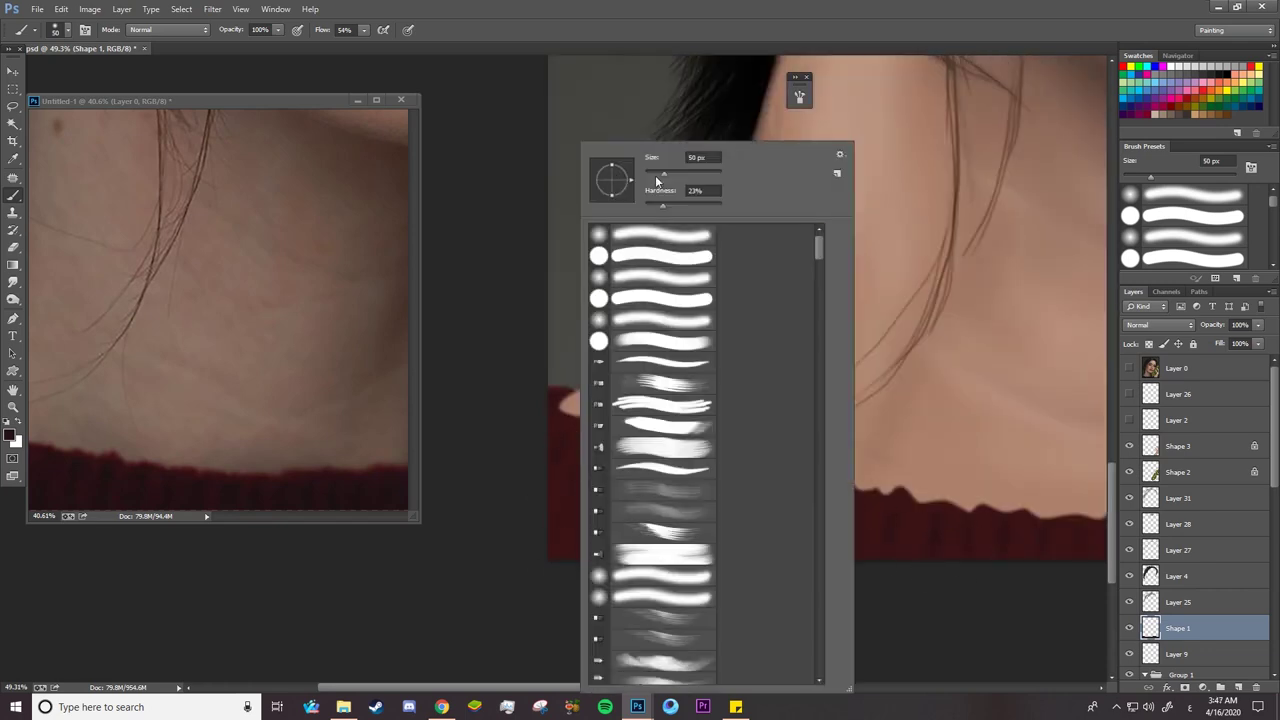
pyautogui.moveTo(661, 176); pyautogui.dragTo(653, 178)
pyautogui.click(564, 398)
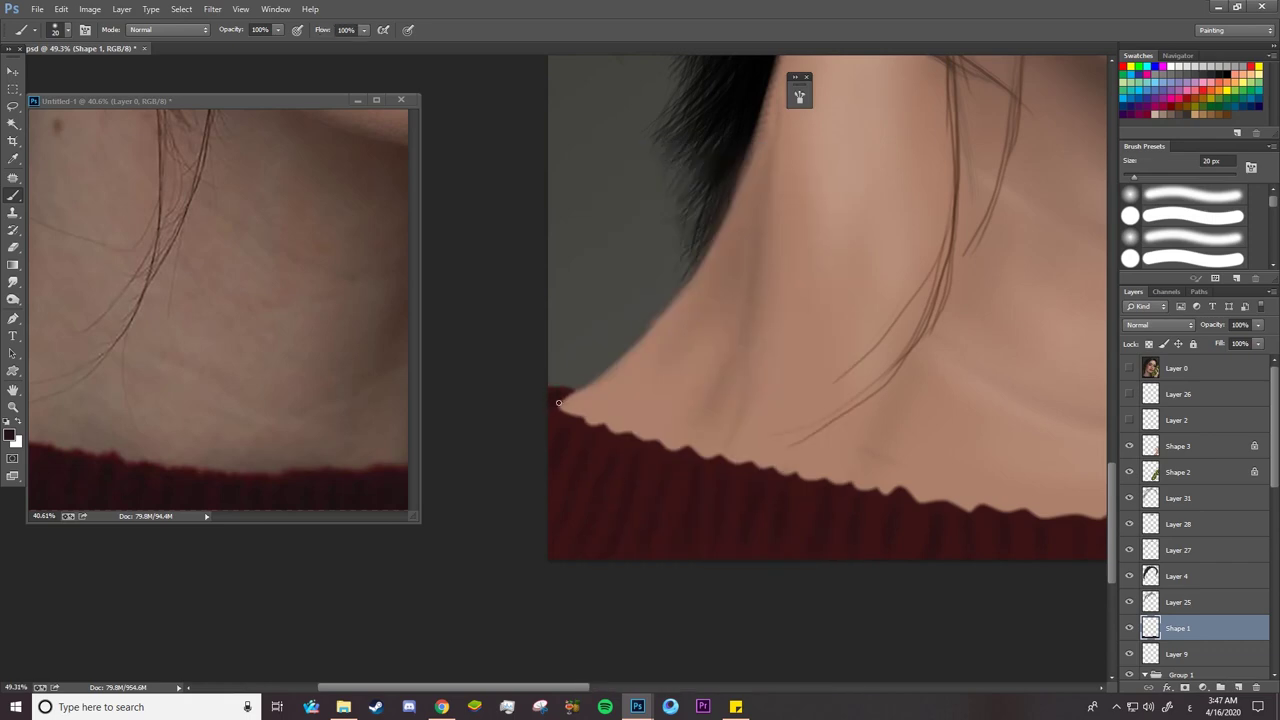
# Set the brush size to 43 px and paint dark vertical rib shading along the red sweater collar on the Shape 1 layer
pyautogui.rightClick(770, 463)
pyautogui.moveTo(841, 172); pyautogui.dragTo(850, 183)
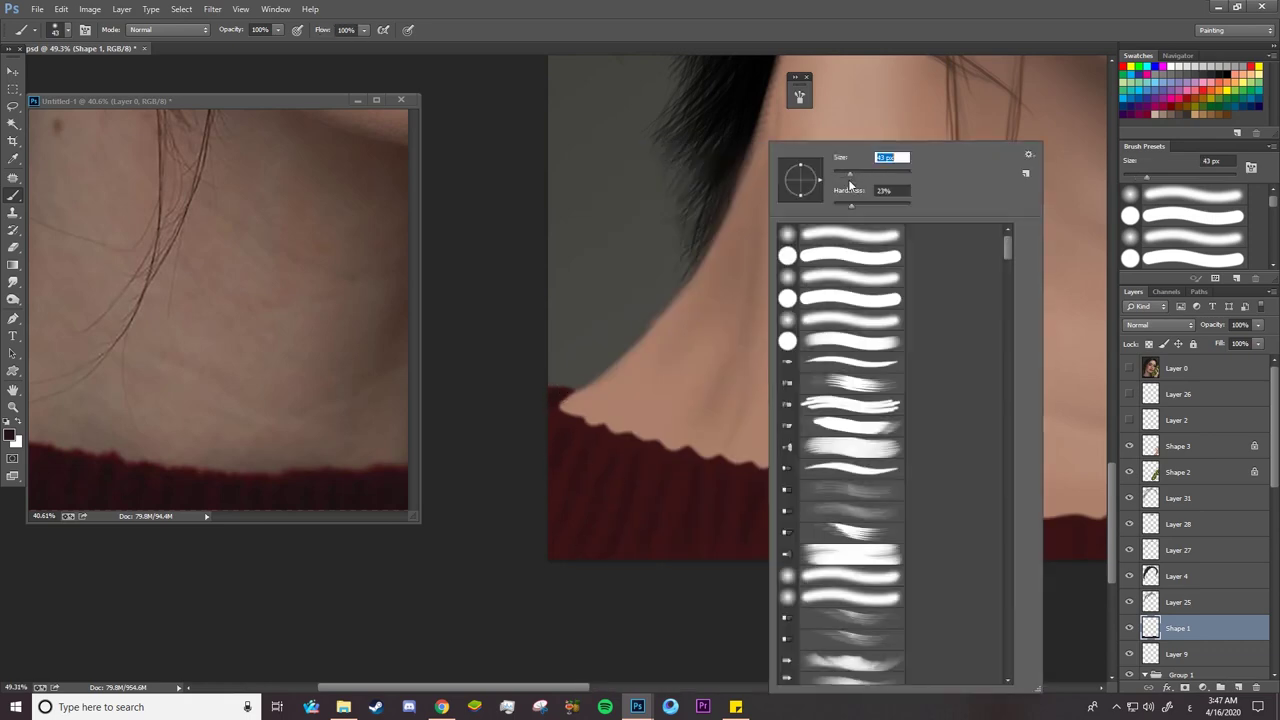
pyautogui.click(671, 459)
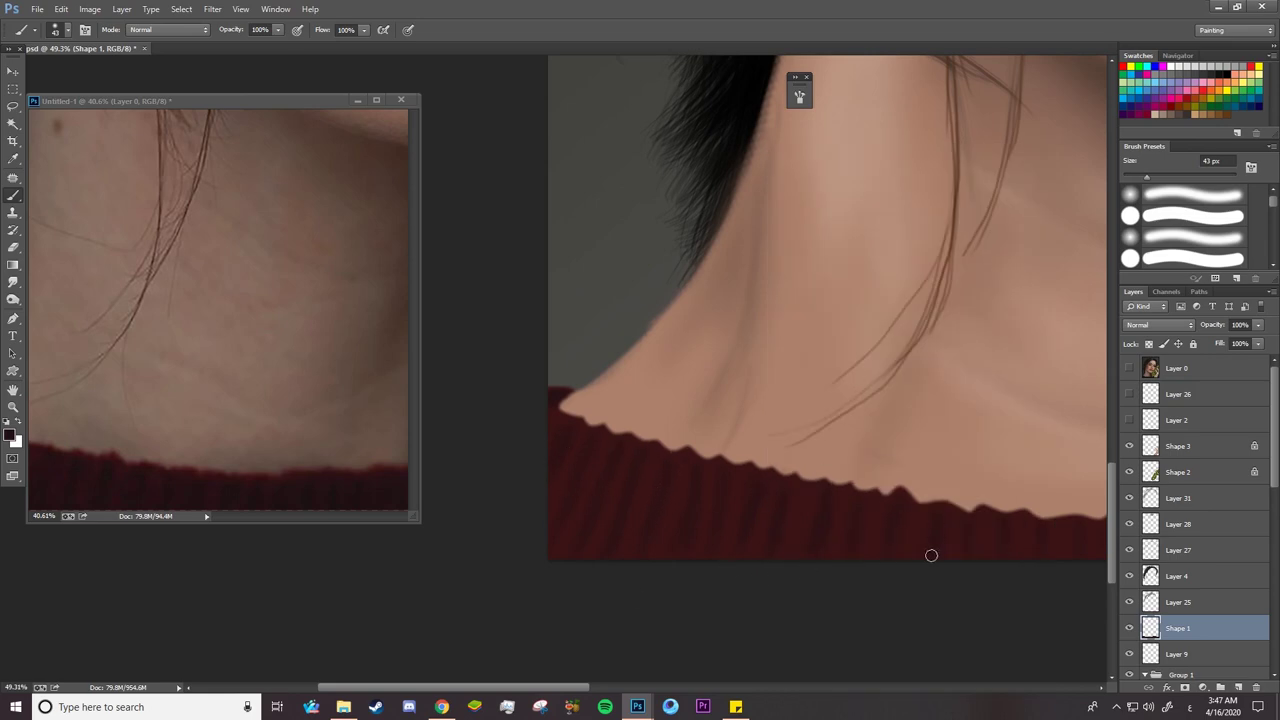
pyautogui.moveTo(786, 480); pyautogui.dragTo(506, 449)
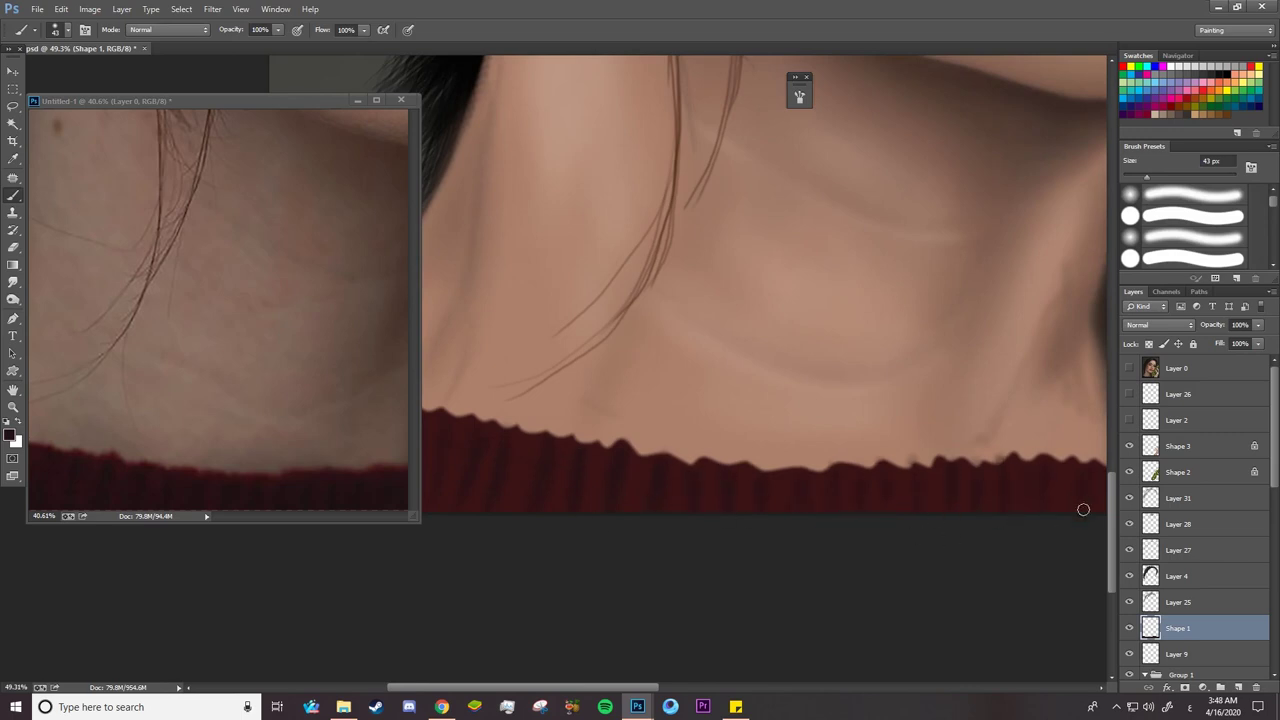
pyautogui.moveTo(674, 494); pyautogui.dragTo(423, 481)
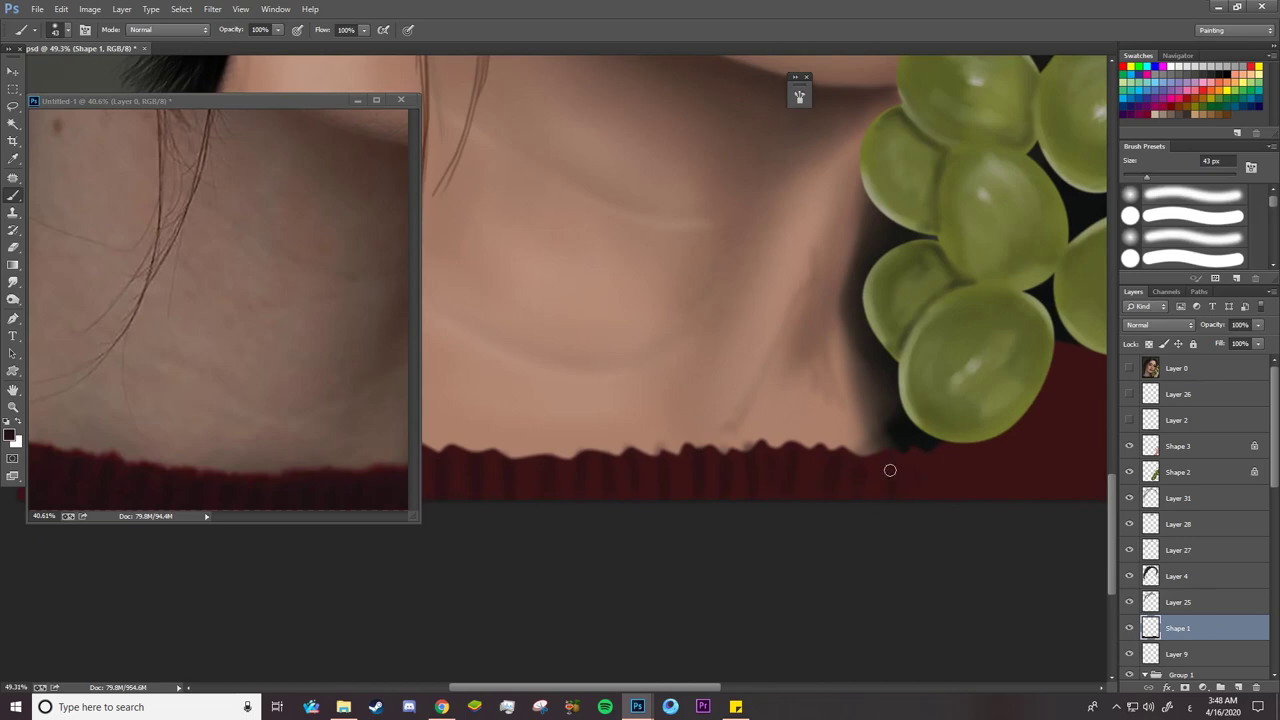
pyautogui.moveTo(345, 480)
pyautogui.mouseDown()
pyautogui.moveTo(251, 491)
pyautogui.moveTo(325, 487)
pyautogui.mouseUp()
pyautogui.moveTo(965, 488); pyautogui.dragTo(1030, 511)
pyautogui.moveTo(380, 465); pyautogui.dragTo(402, 460)
pyautogui.click(871, 457)
# Apply a Motion Blur to the Shape 1 sweater layer with an angle of 66° and a distance of 24 pixels
pyautogui.scroll(2, 871, 457)
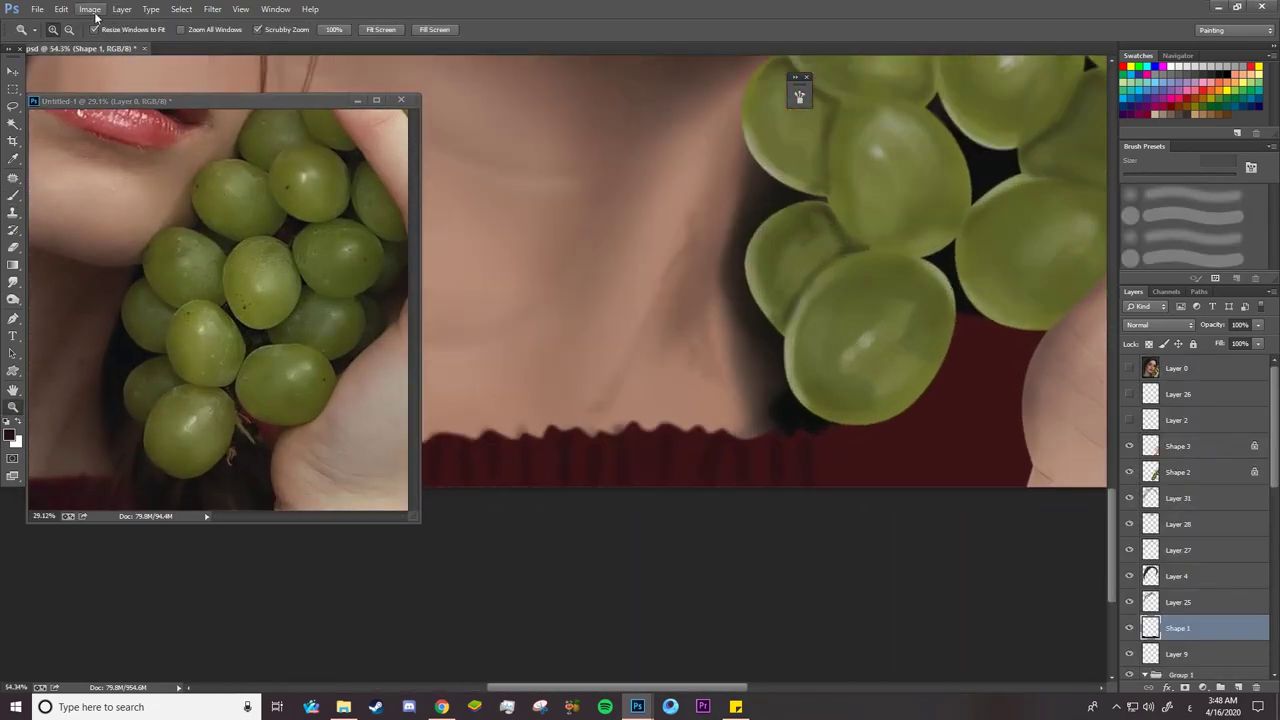
pyautogui.click(180, 10)
pyautogui.moveTo(212, 9)
pyautogui.moveTo(250, 157)
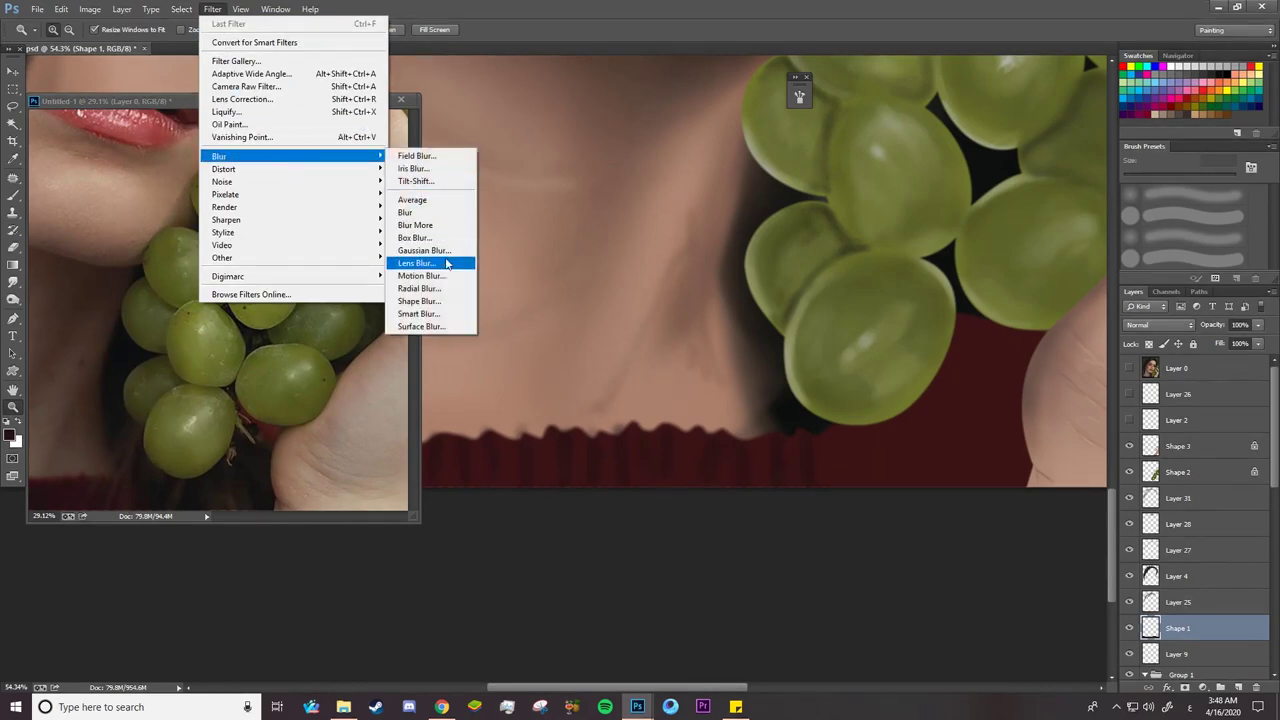
pyautogui.click(449, 279)
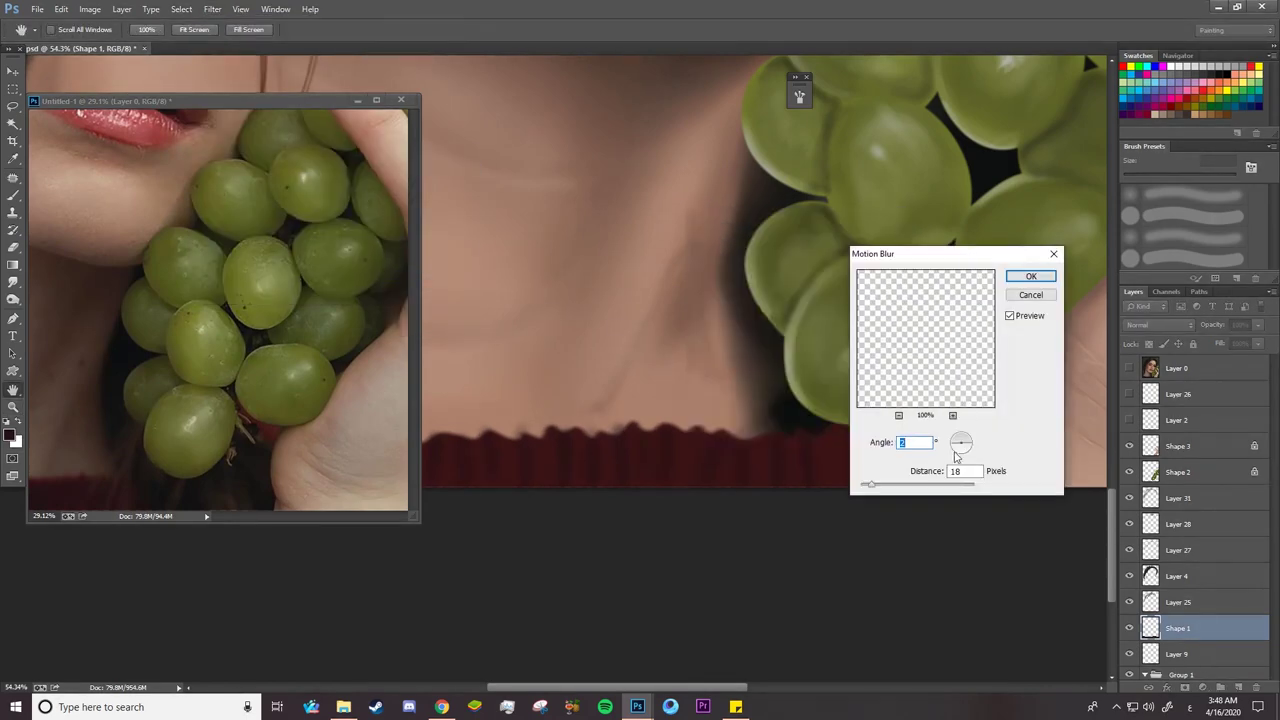
pyautogui.moveTo(881, 491); pyautogui.dragTo(890, 491)
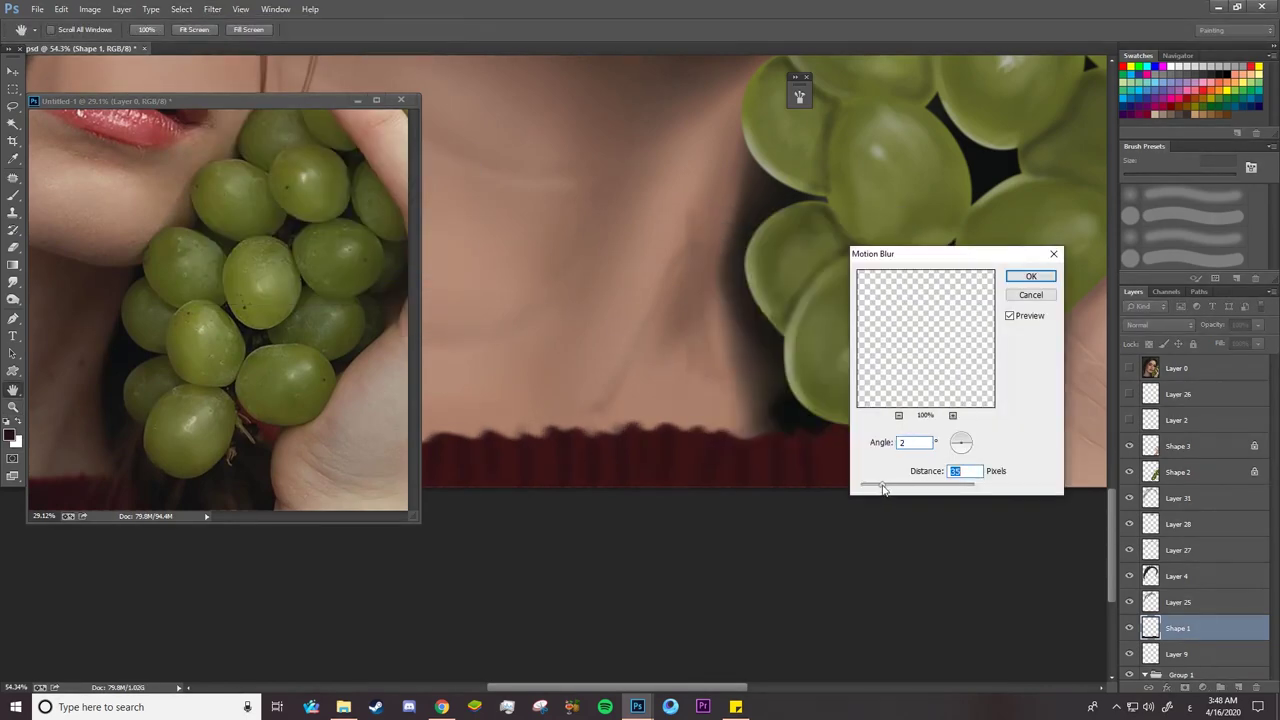
pyautogui.click(952, 463)
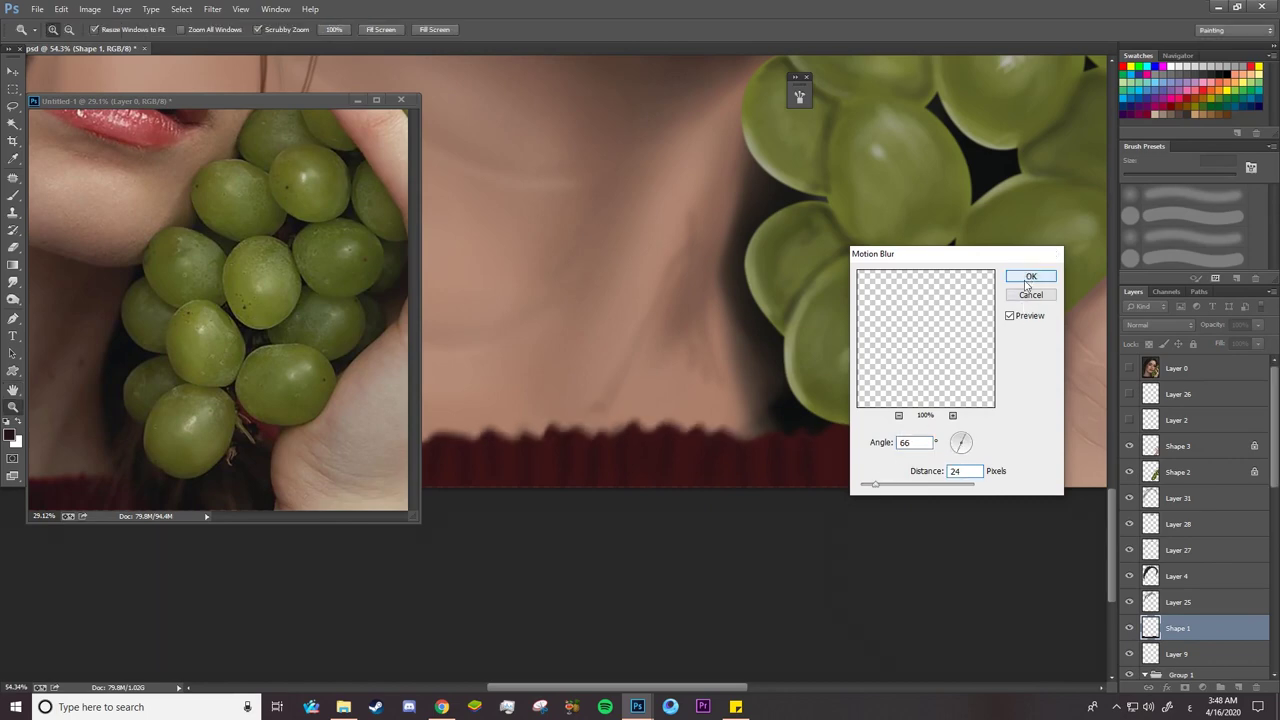
pyautogui.press('Return')
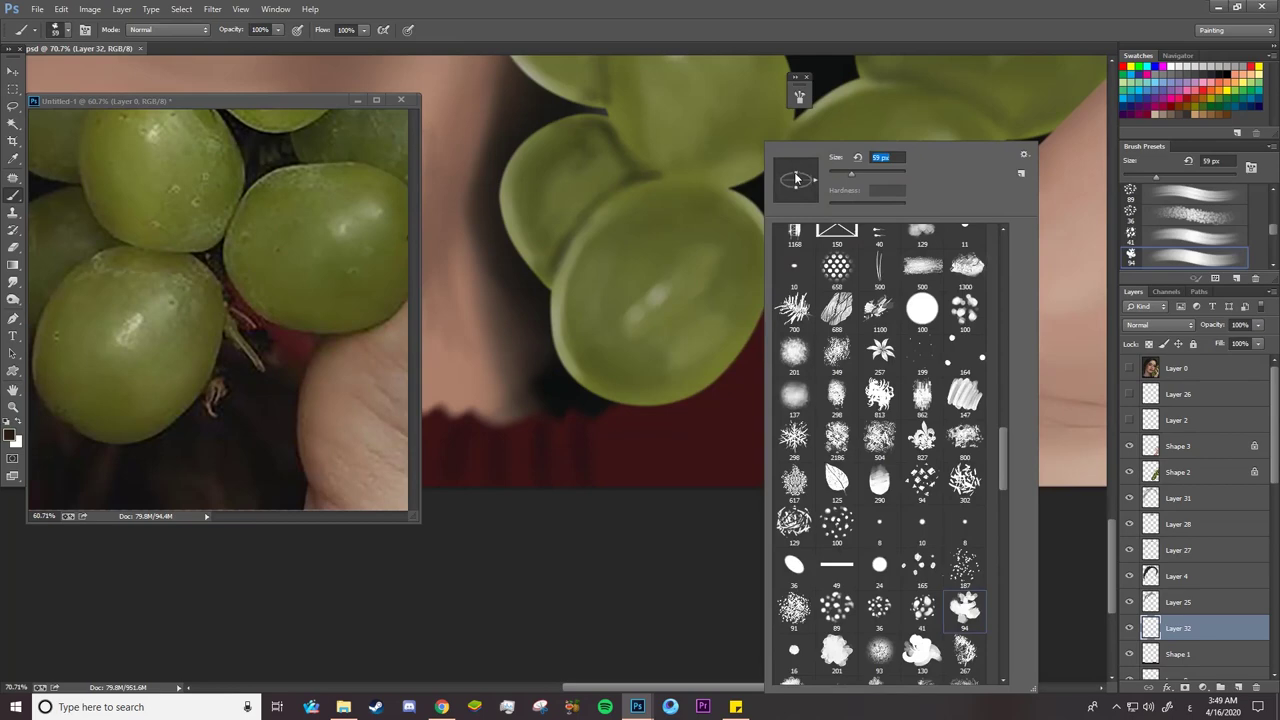
# Paint dark brown over the red sweater area beneath the lowest grapes on Layer 32 with the textured brush at 99 px
pyautogui.click(753, 361)
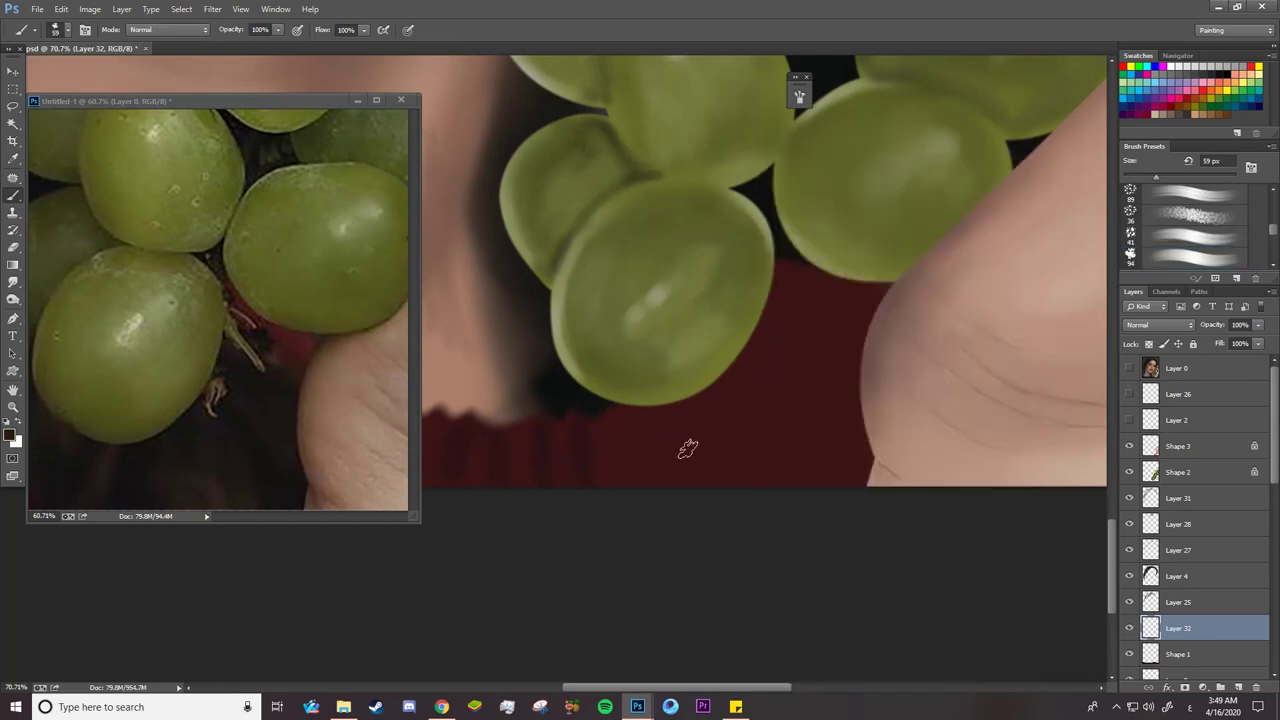
pyautogui.rightClick(686, 449)
pyautogui.click(683, 423)
pyautogui.click(350, 470)
pyautogui.press('z')
pyautogui.moveTo(350, 470); pyautogui.dragTo(312, 468)
pyautogui.click(577, 451)
pyautogui.press('b')
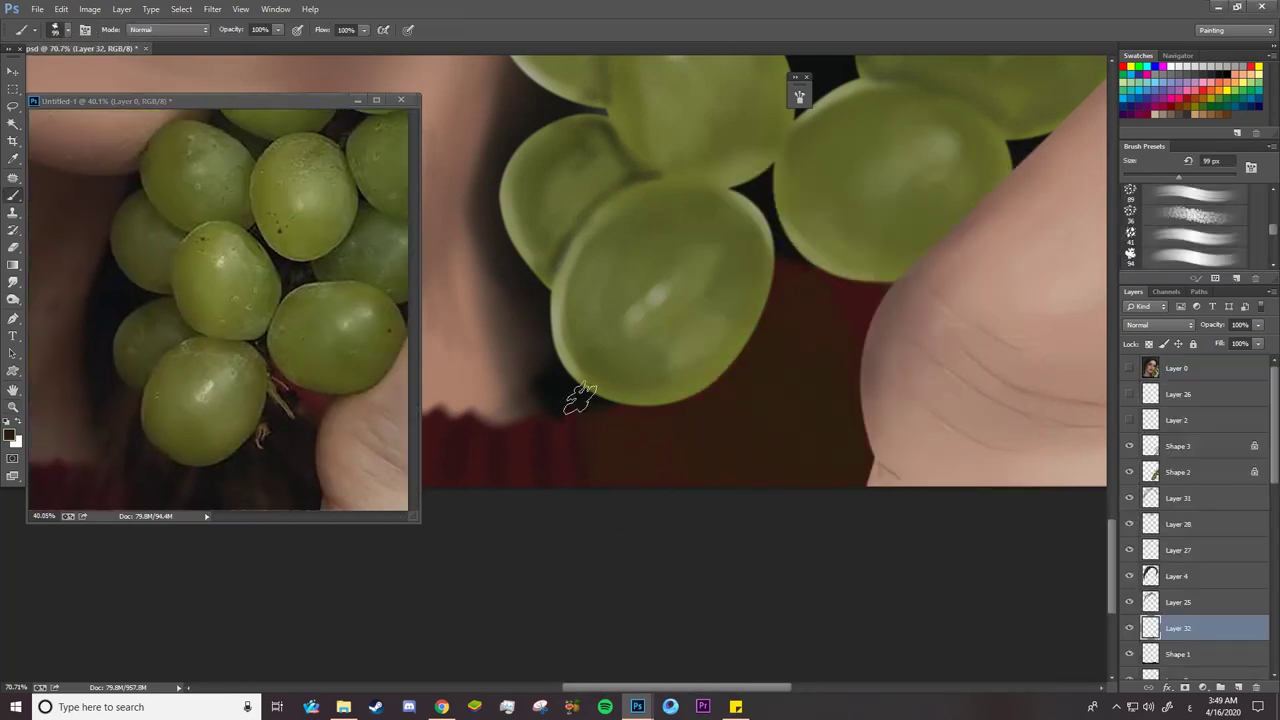
pyautogui.moveTo(577, 400)
pyautogui.mouseDown()
pyautogui.moveTo(627, 443)
pyautogui.moveTo(782, 335)
pyautogui.moveTo(818, 357)
pyautogui.moveTo(751, 367)
pyautogui.moveTo(837, 504)
pyautogui.mouseUp()
# Burn dark streaks into the brown area between the lowest grapes and the hand, with the range set to Midtones
pyautogui.click(13, 299)
pyautogui.click(62, 313)
pyautogui.moveTo(785, 399)
pyautogui.mouseDown()
pyautogui.moveTo(847, 465)
pyautogui.moveTo(865, 448)
pyautogui.mouseUp()
pyautogui.moveTo(646, 429); pyautogui.dragTo(697, 490)
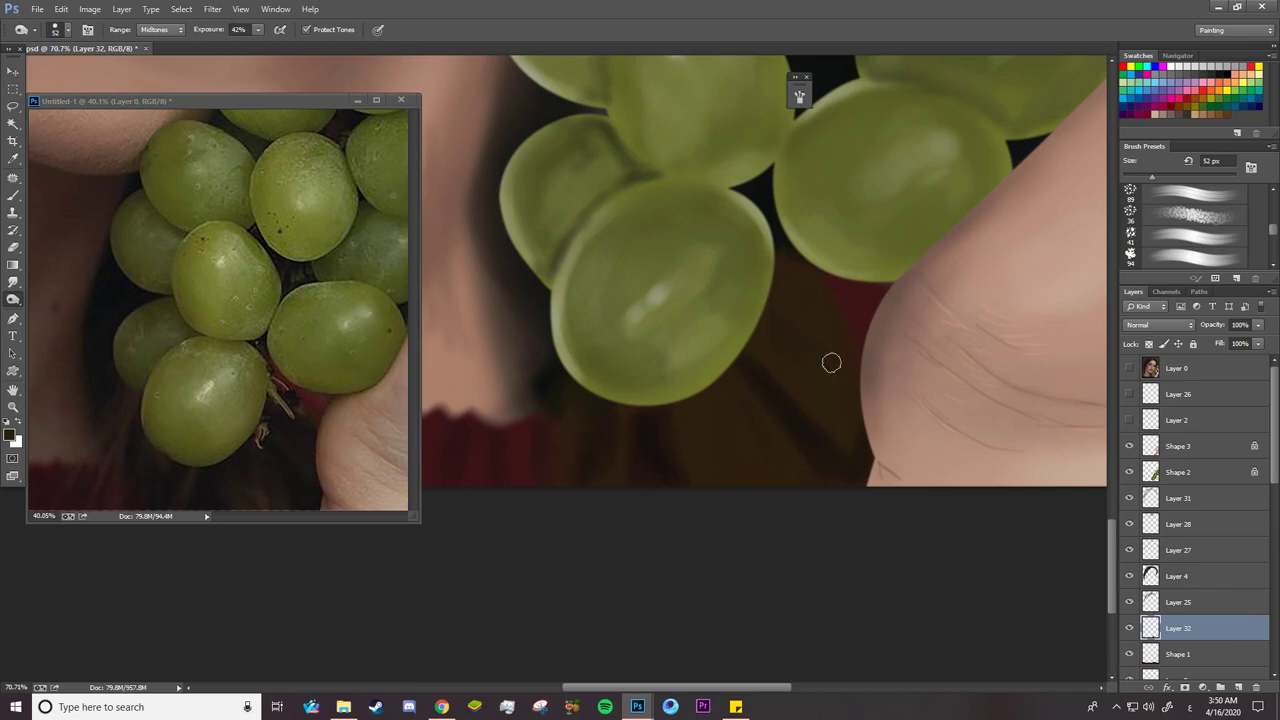
pyautogui.moveTo(765, 319); pyautogui.dragTo(848, 375)
pyautogui.moveTo(793, 295); pyautogui.dragTo(855, 335)
# Dodge lighter strands into the brown area beneath the grapes with the range set to Shadows, at brush sizes 45 px and 20 px
pyautogui.rightClick(13, 299)
pyautogui.click(66, 297)
pyautogui.rightClick(728, 390)
pyautogui.moveTo(826, 170); pyautogui.dragTo(820, 170)
pyautogui.click(700, 403)
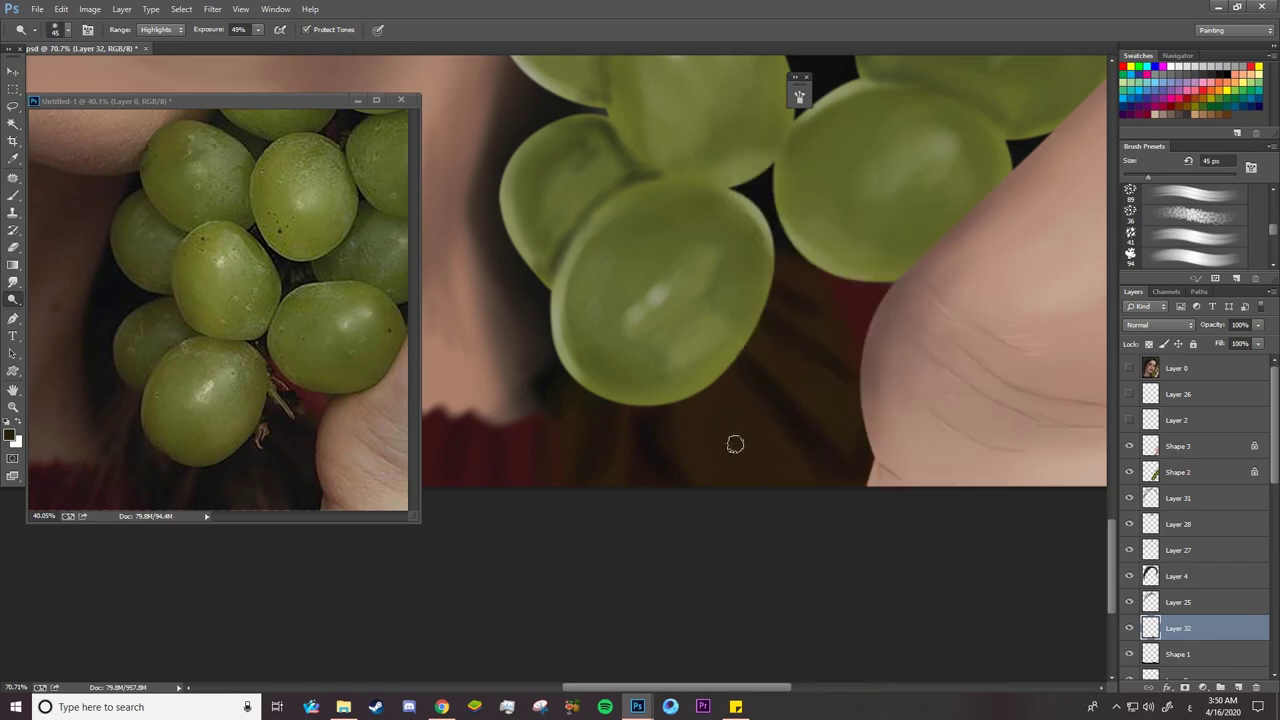
pyautogui.click(156, 31)
pyautogui.click(156, 42)
pyautogui.moveTo(718, 404)
pyautogui.mouseDown()
pyautogui.moveTo(705, 372)
pyautogui.moveTo(767, 490)
pyautogui.mouseUp()
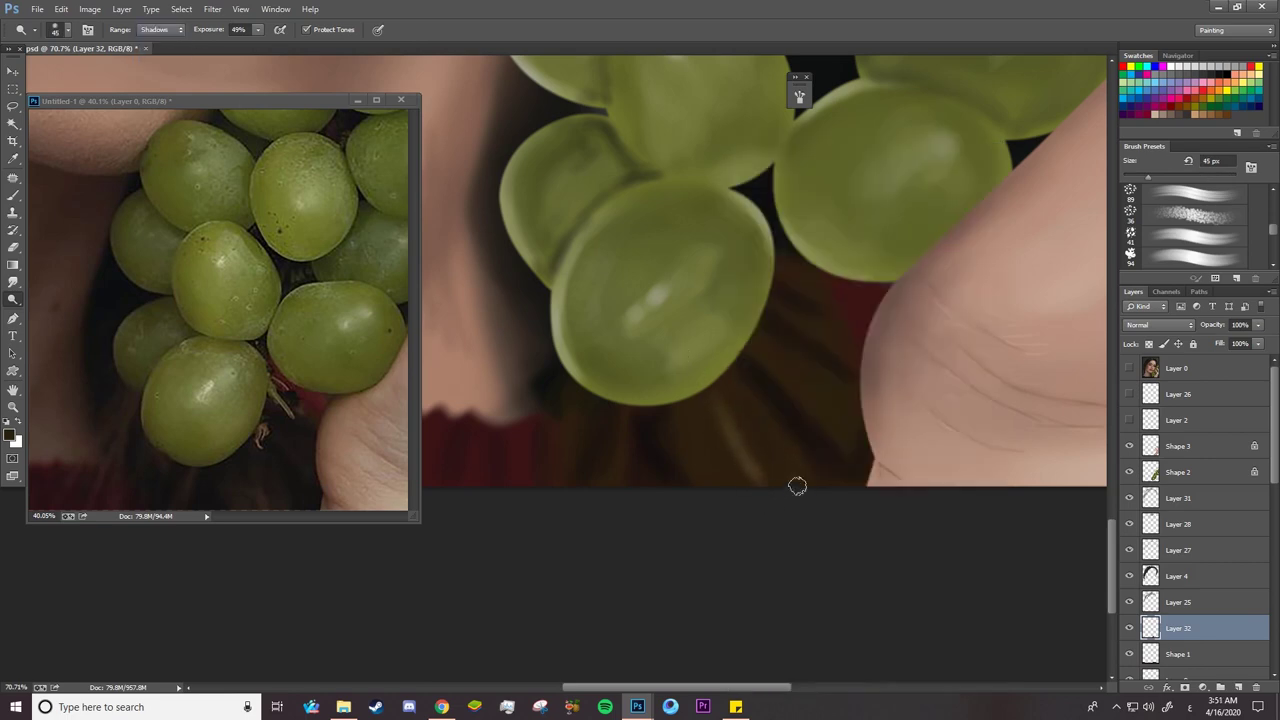
pyautogui.rightClick(722, 431)
pyautogui.moveTo(797, 170); pyautogui.dragTo(768, 170)
pyautogui.click(684, 449)
# Switch to the Brush tool and set the foreground colour to dark brown 271c18
pyautogui.rightClick(13, 195)
pyautogui.click(66, 194)
pyautogui.click(9, 434)
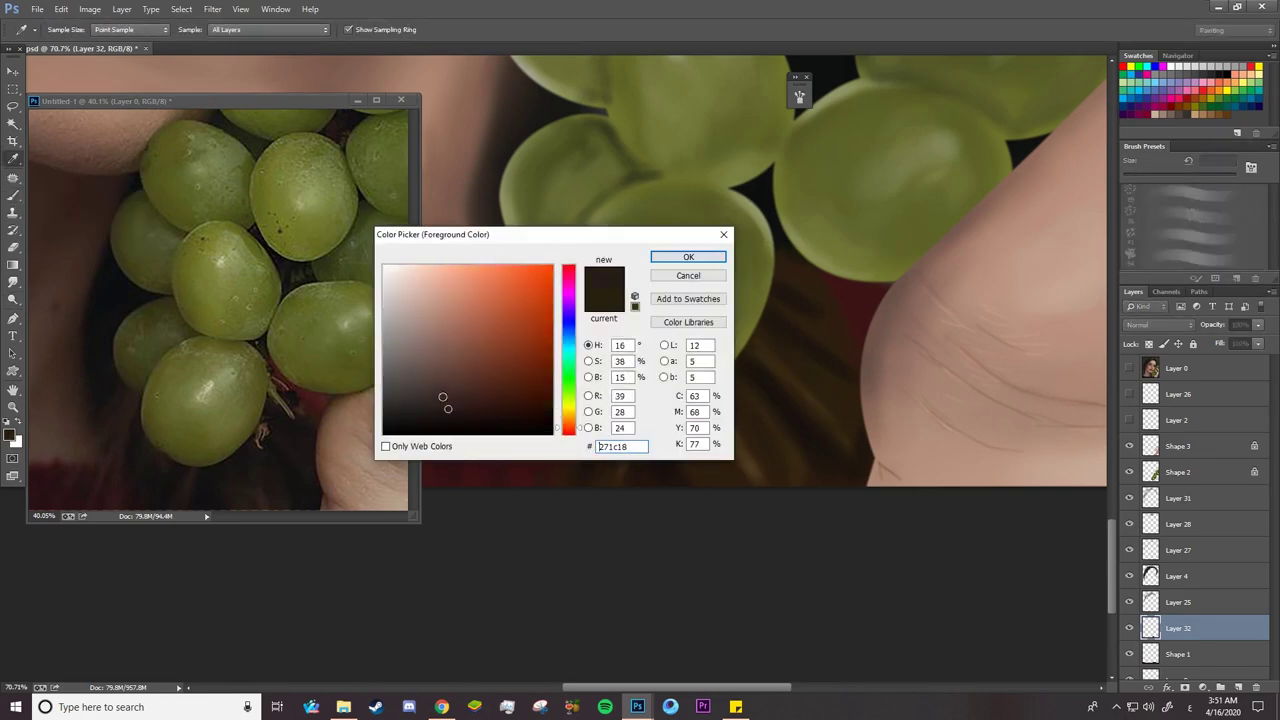
pyautogui.click(443, 397)
pyautogui.click(688, 258)
# Choose a 200 px hair-strand brush preset, reduce it to 90 px, and paint fine dark strands between the neck and the lowest grape
pyautogui.rightClick(597, 360)
pyautogui.click(854, 156)
pyautogui.click(880, 297)
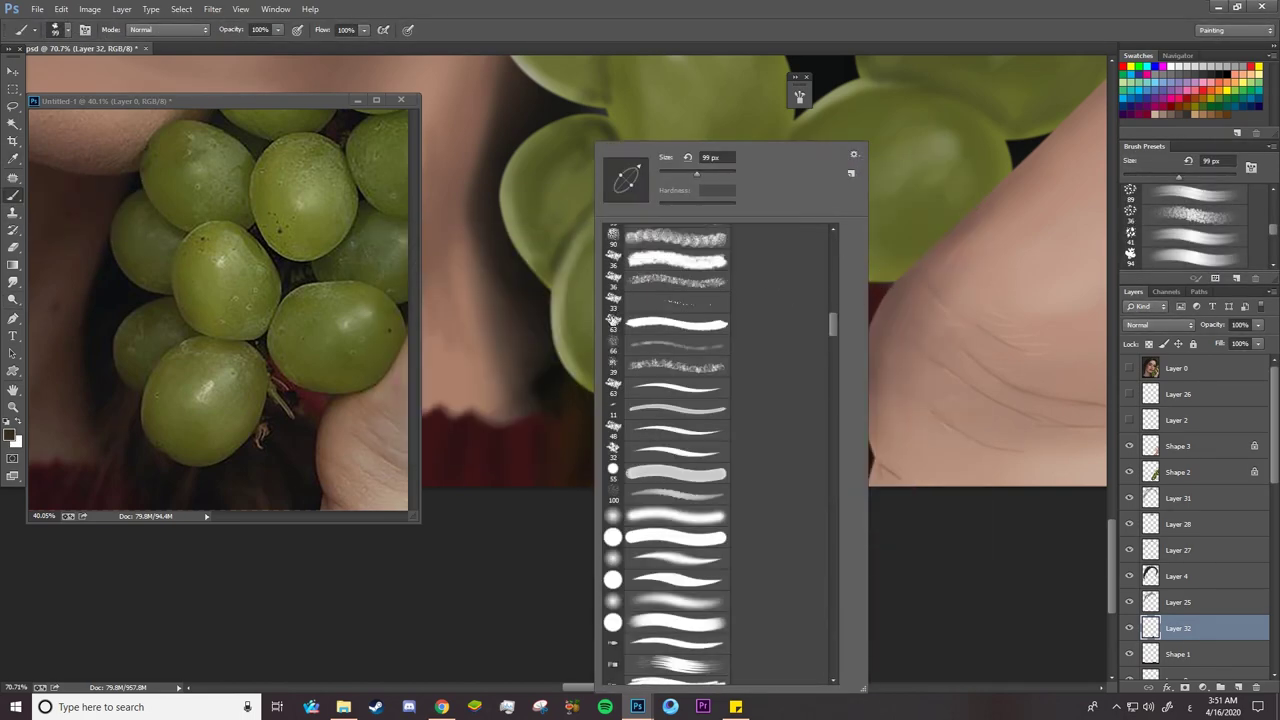
pyautogui.moveTo(832, 322)
pyautogui.mouseDown()
pyautogui.moveTo(853, 554)
pyautogui.moveTo(836, 591)
pyautogui.moveTo(834, 569)
pyautogui.mouseUp()
pyautogui.click(690, 483)
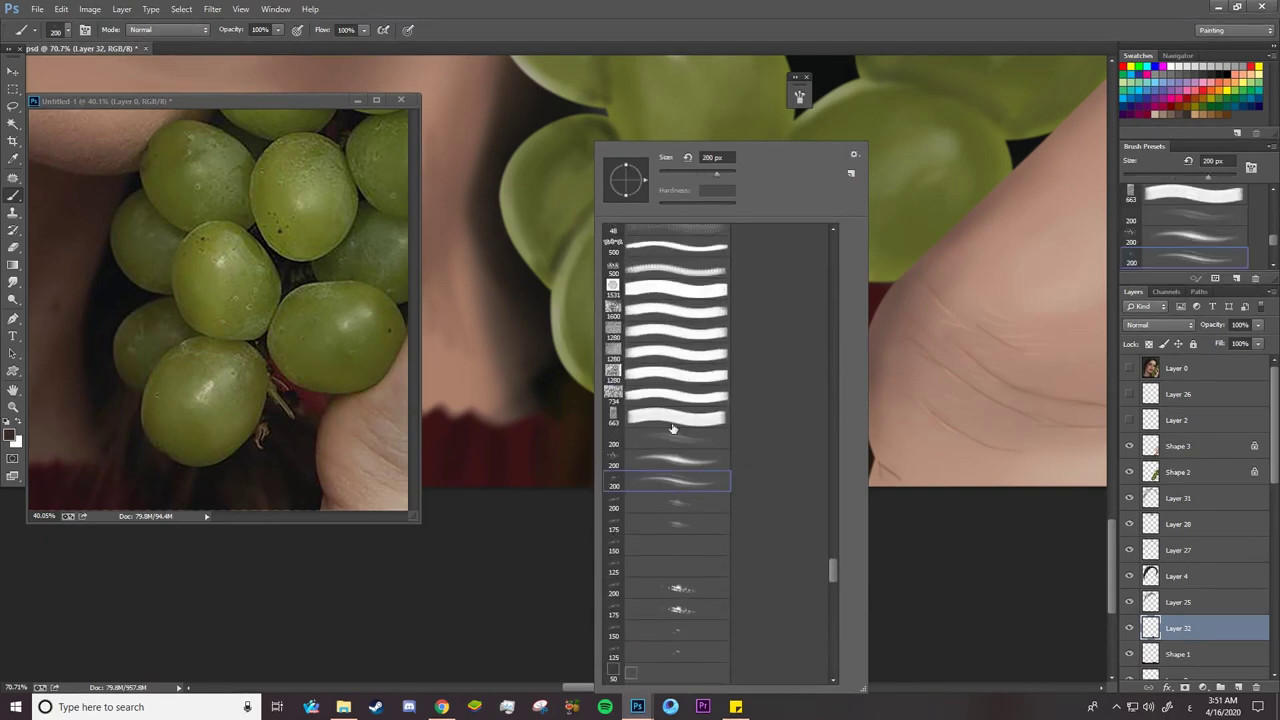
pyautogui.click(692, 175)
pyautogui.click(556, 408)
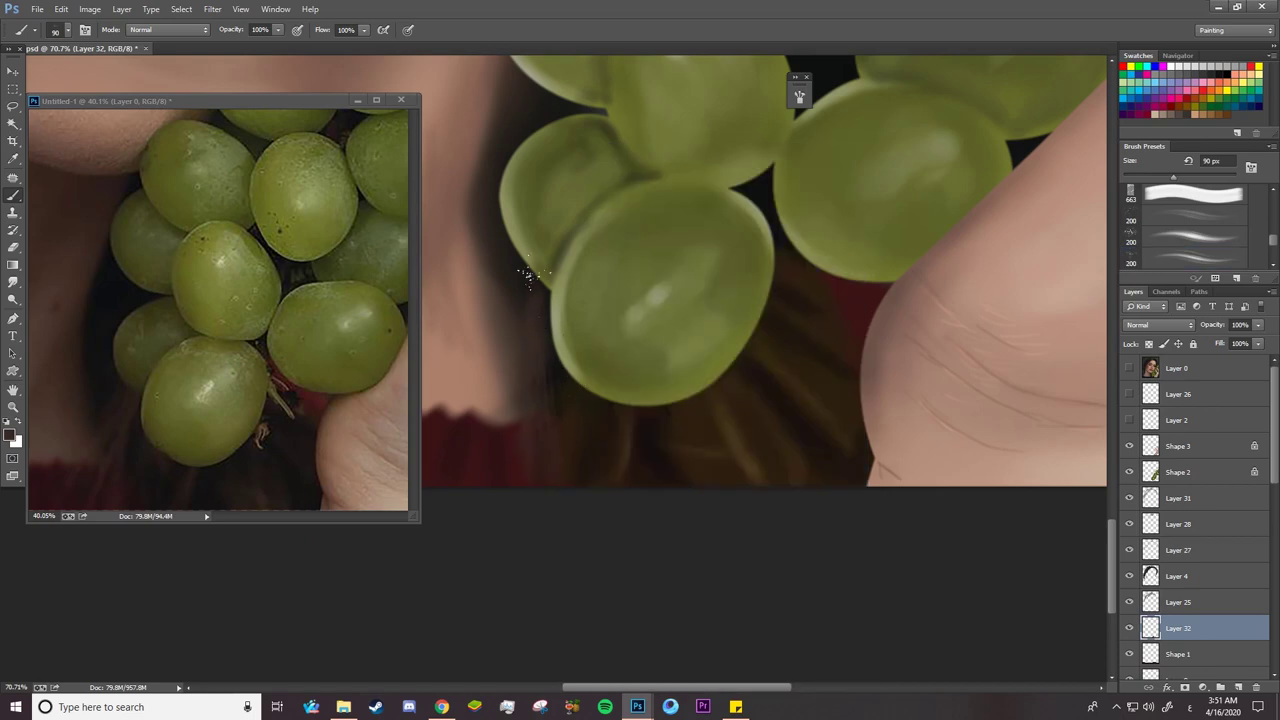
pyautogui.moveTo(498, 358); pyautogui.dragTo(503, 424)
pyautogui.rightClick(552, 387)
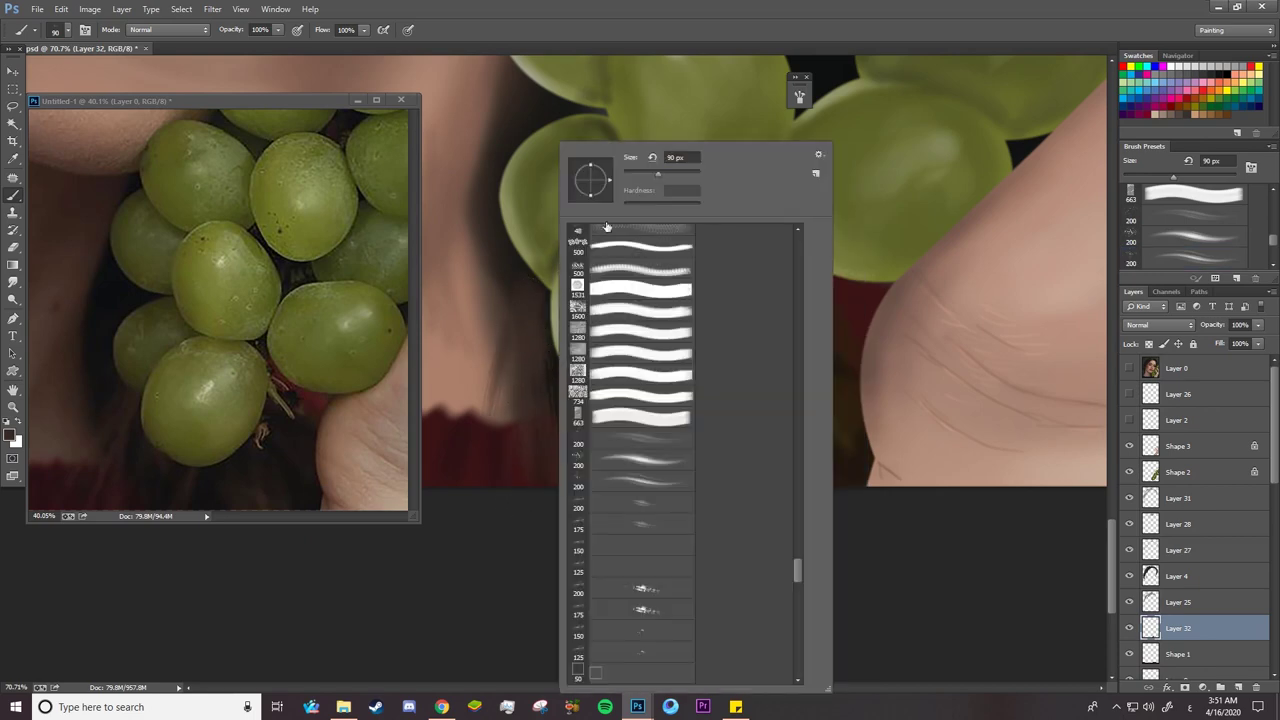
pyautogui.click(12, 288)
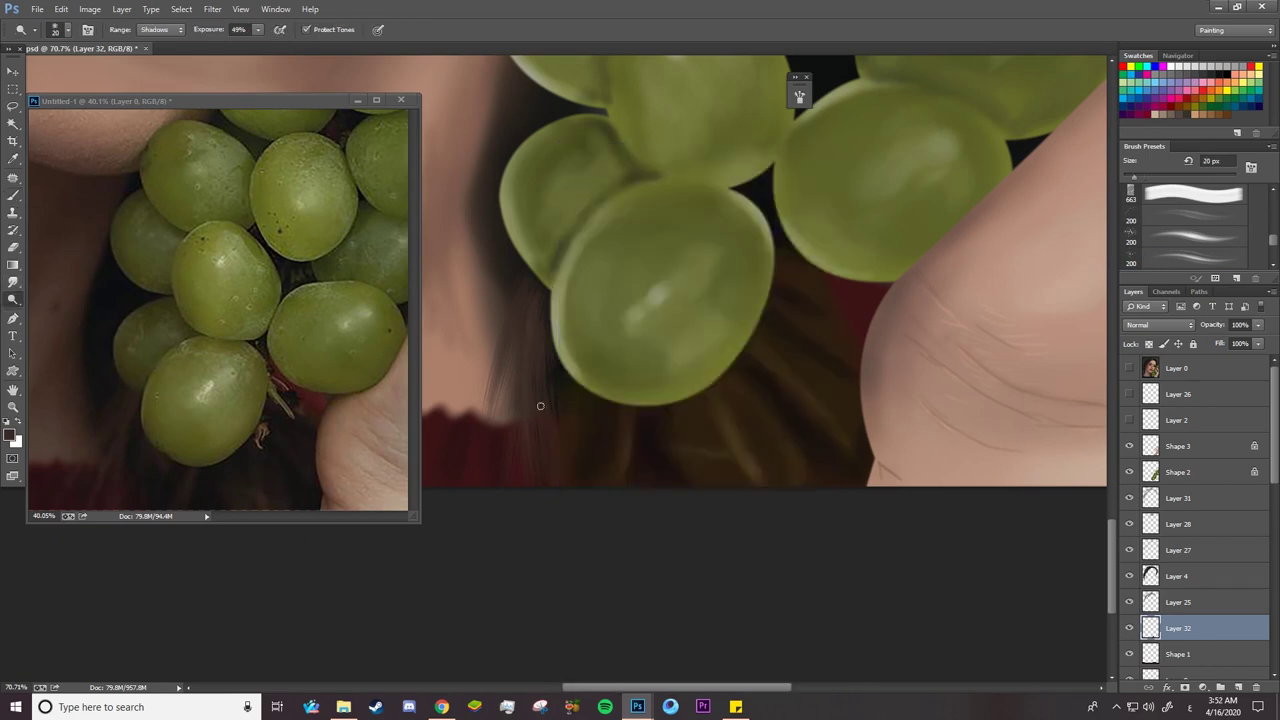
# Pick the soft round brush at 43 px, enable its Transfer option and set the flow jitter control
pyautogui.press('z')
pyautogui.moveTo(655, 411); pyautogui.dragTo(530, 411)
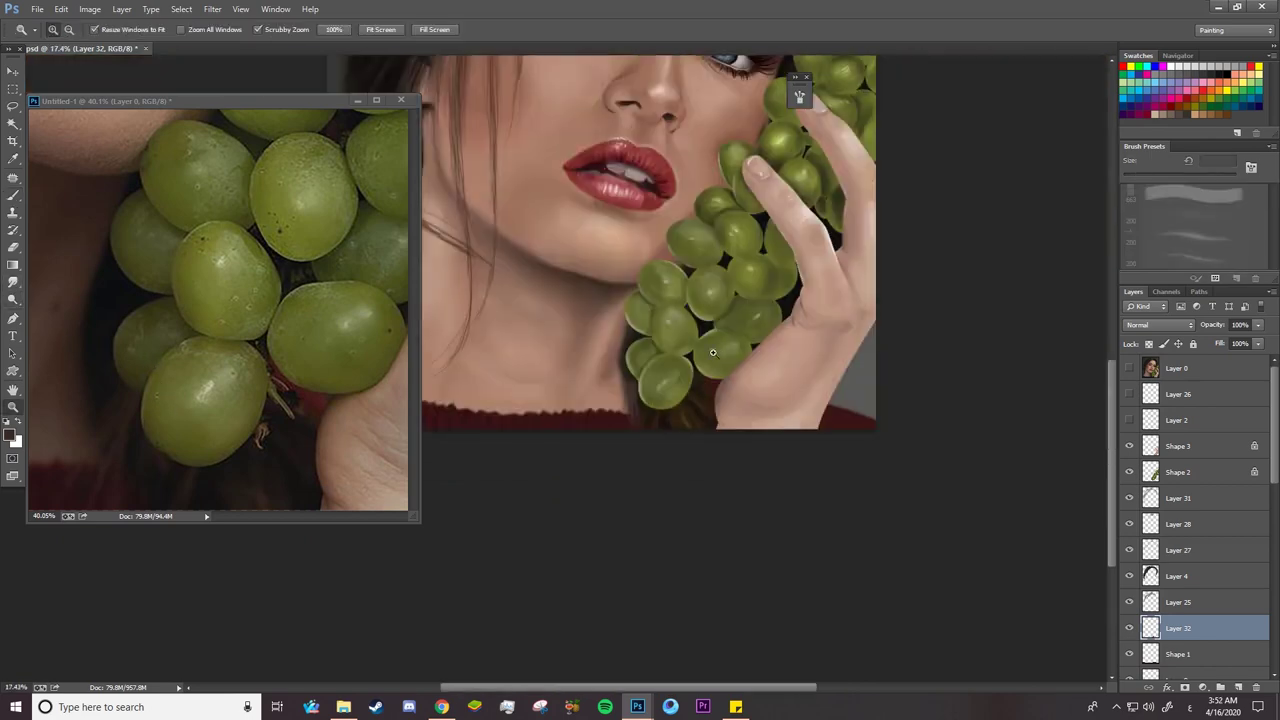
pyautogui.moveTo(683, 367); pyautogui.dragTo(755, 356)
pyautogui.moveTo(606, 408); pyautogui.dragTo(741, 409)
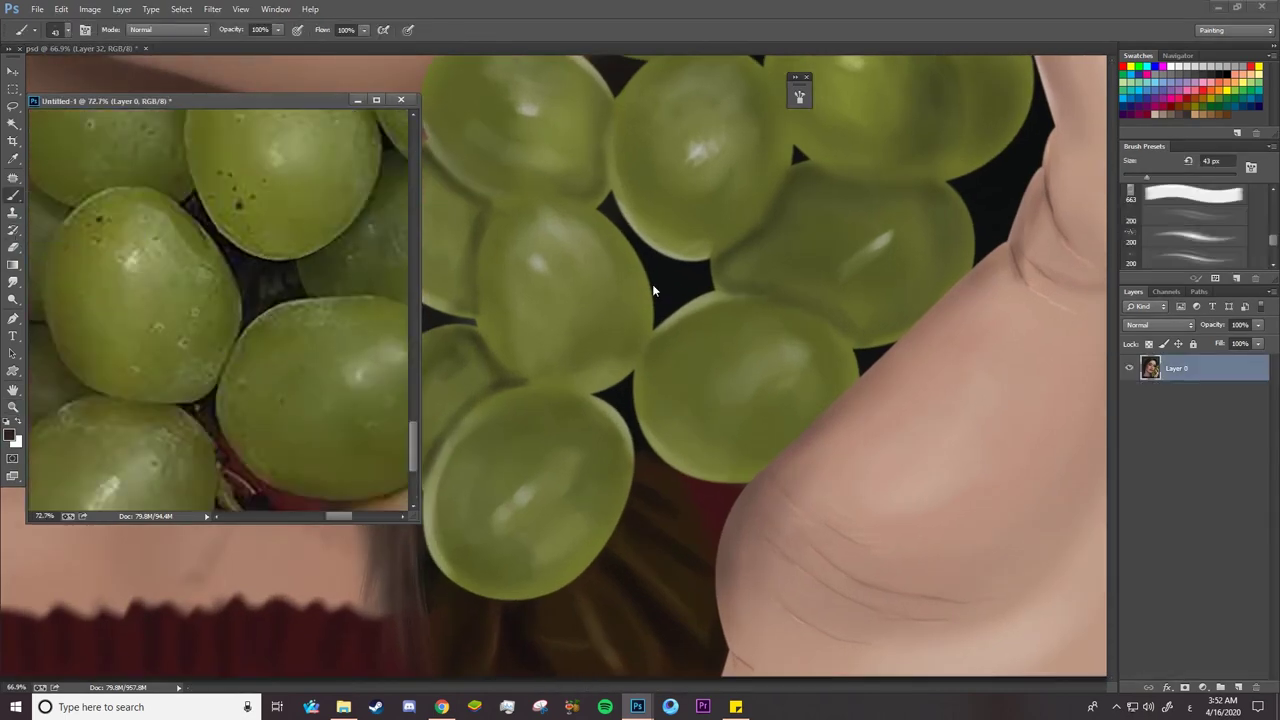
pyautogui.rightClick(653, 290)
pyautogui.click(911, 238)
pyautogui.click(752, 237)
pyautogui.click(799, 97)
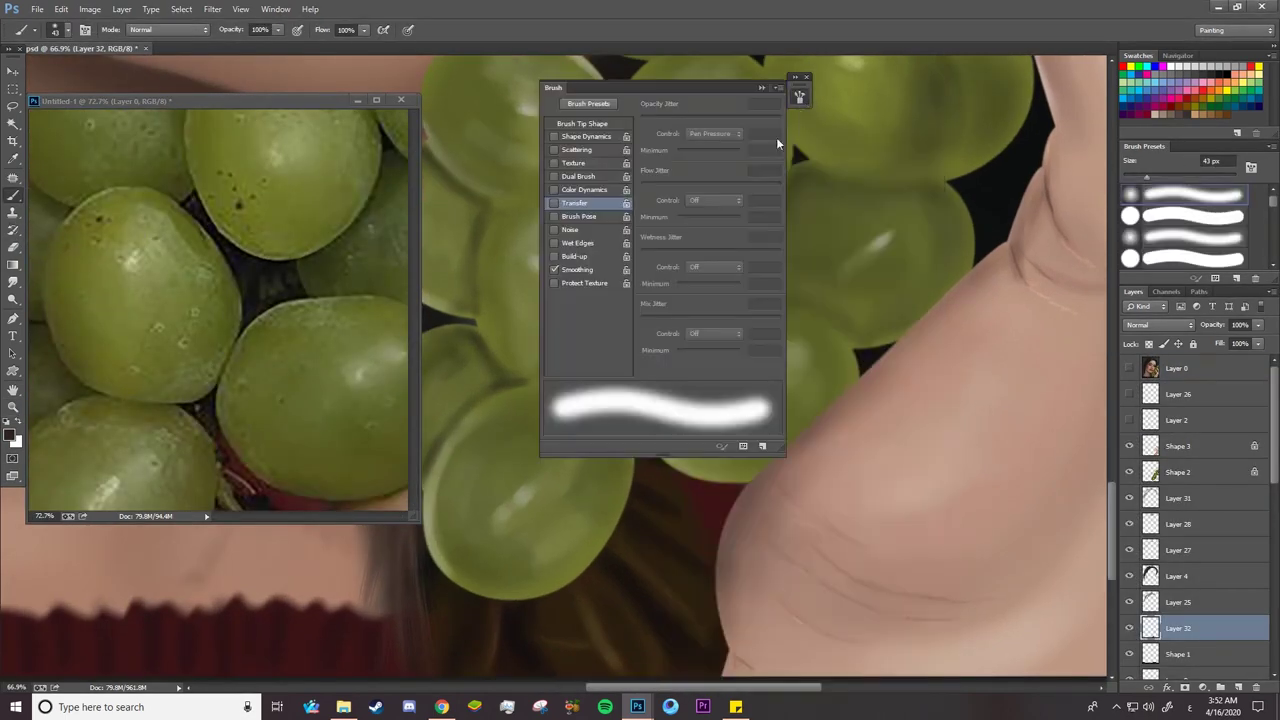
pyautogui.click(555, 204)
pyautogui.click(706, 201)
pyautogui.click(708, 226)
pyautogui.click(762, 88)
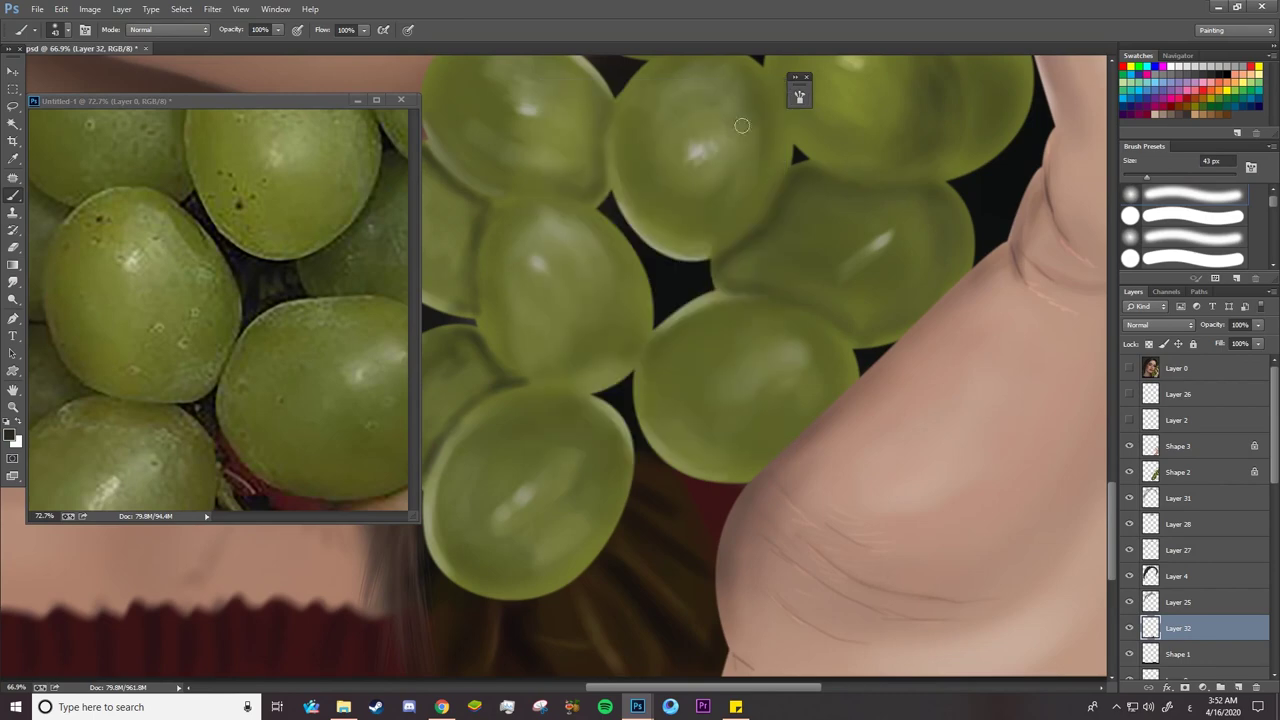
# Set the brush size to 24 px and paint a thin green stem beside the lowest grape
pyautogui.rightClick(673, 270)
pyautogui.write('24')
pyautogui.press('Return')
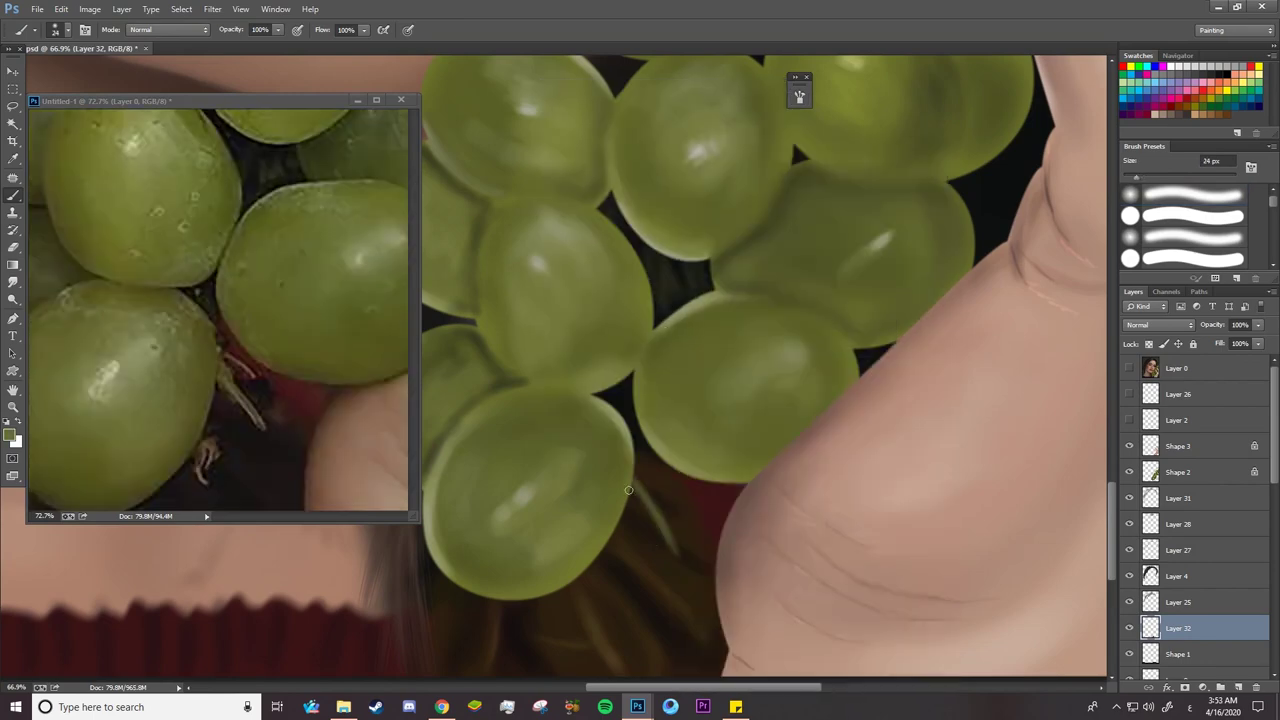
pyautogui.moveTo(634, 487); pyautogui.dragTo(654, 530)
# Set the brush size to 68 px and paint muted green into the gap between the grapes below the chin
pyautogui.click(328, 377)
pyautogui.press('z')
pyautogui.moveTo(328, 377)
pyautogui.mouseDown()
pyautogui.moveTo(282, 294)
pyautogui.moveTo(311, 294)
pyautogui.mouseUp()
pyautogui.click(618, 362)
pyautogui.moveTo(618, 362); pyautogui.dragTo(575, 362)
pyautogui.moveTo(591, 207); pyautogui.dragTo(640, 207)
pyautogui.press('b')
pyautogui.rightClick(674, 350)
pyautogui.write('68')
pyautogui.press('Return')
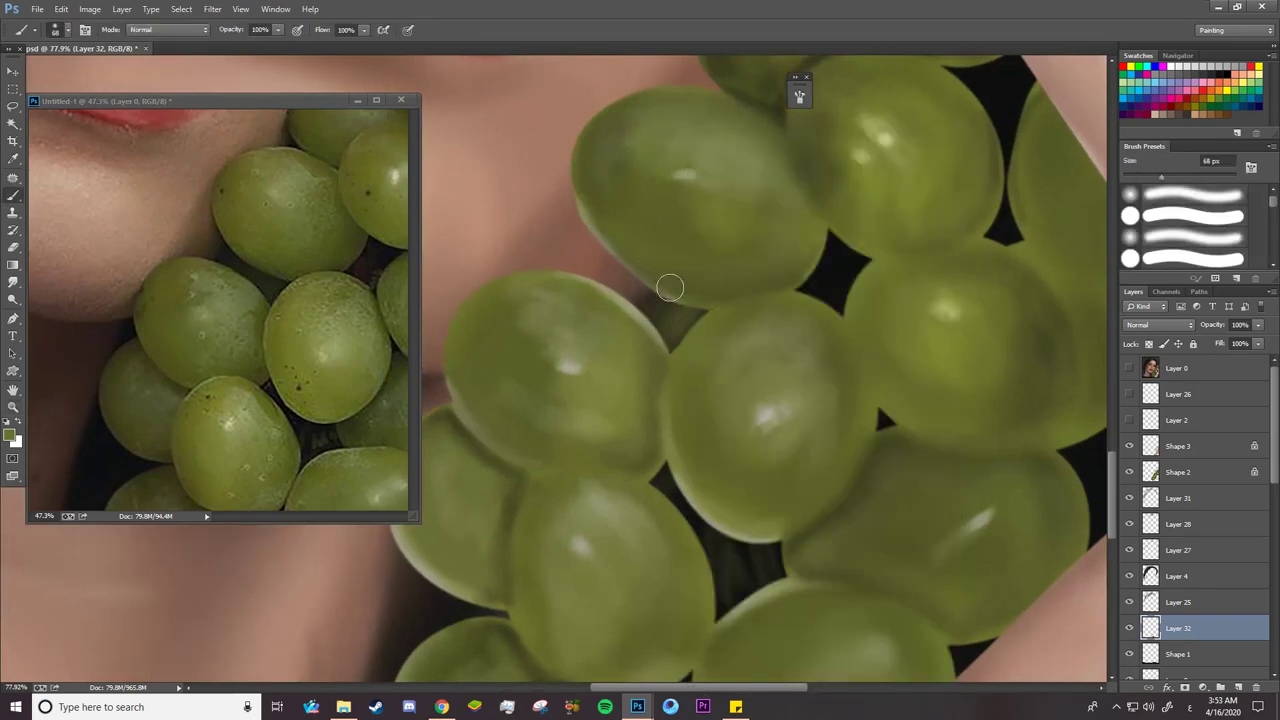
pyautogui.moveTo(638, 292); pyautogui.dragTo(658, 321)
# Show the sketch layers Layer 26 and Layer 2, and paint faint green grapes in the dark gap beside the palm
pyautogui.press('z')
pyautogui.moveTo(630, 428); pyautogui.dragTo(588, 428)
pyautogui.click(290, 340)
pyautogui.moveTo(290, 340); pyautogui.dragTo(262, 340)
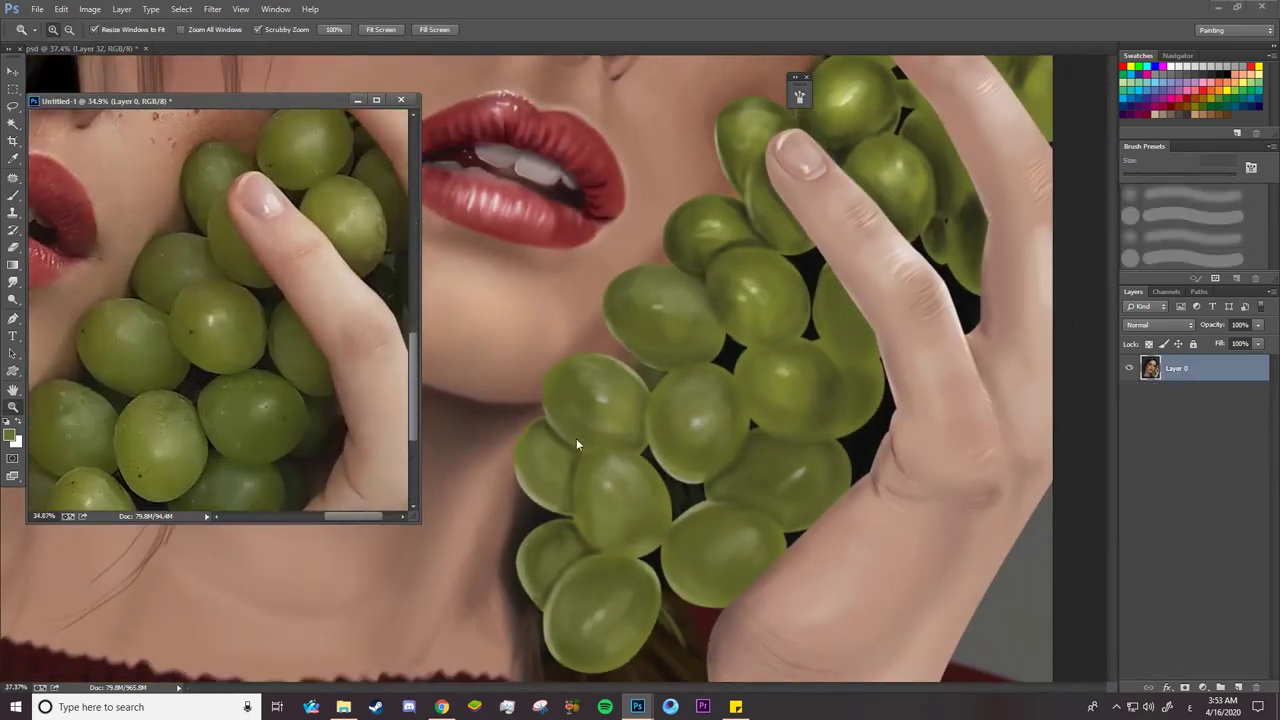
pyautogui.moveTo(576, 438); pyautogui.dragTo(680, 438)
pyautogui.press('b')
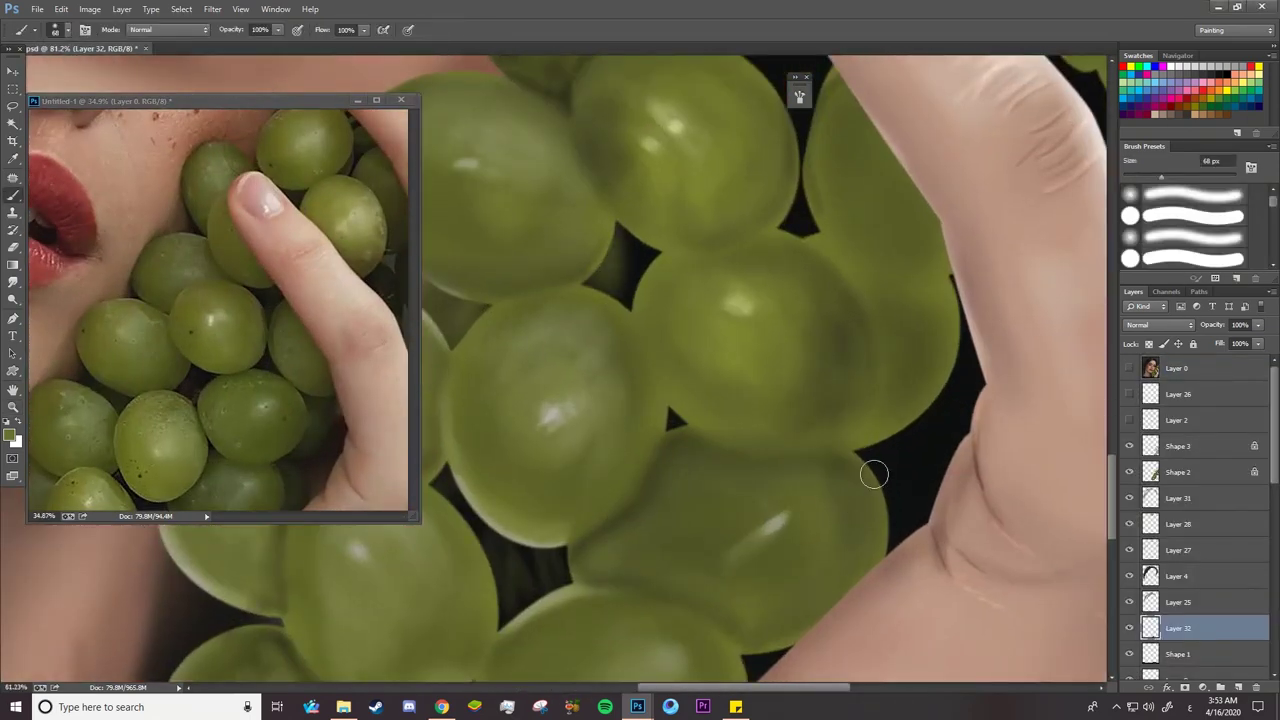
pyautogui.click(1129, 420)
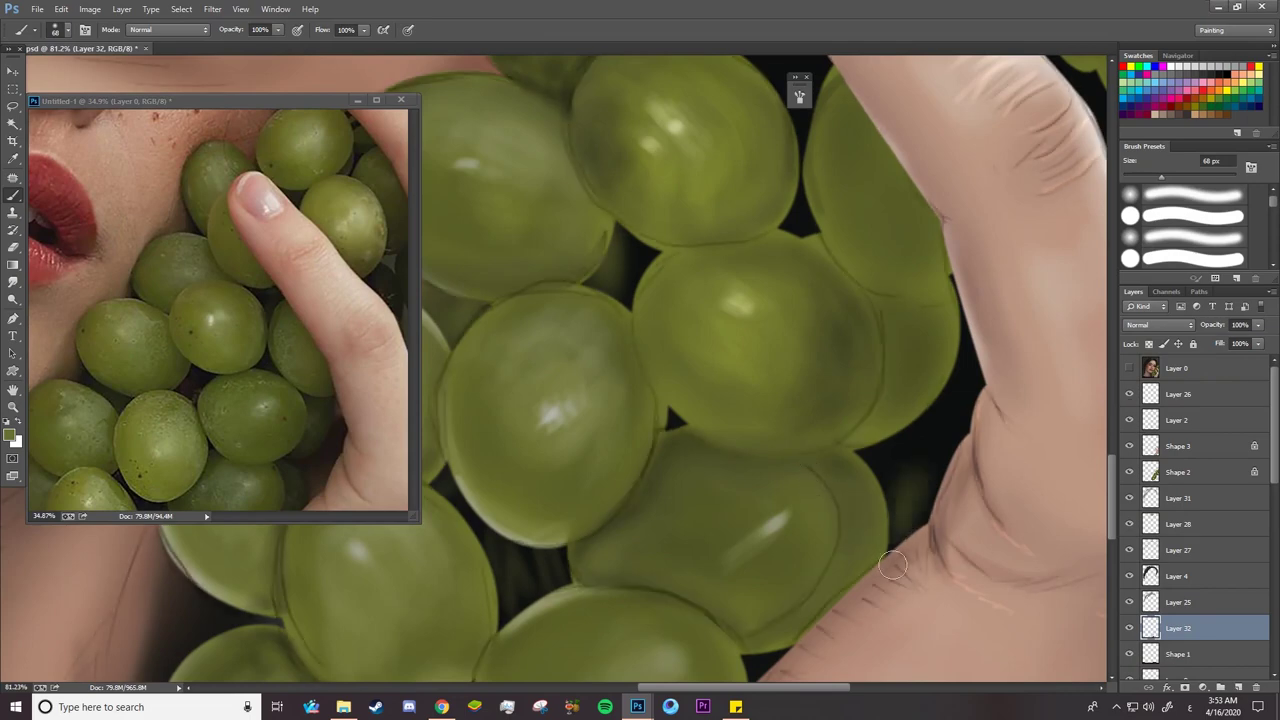
pyautogui.moveTo(928, 470)
pyautogui.mouseDown()
pyautogui.moveTo(937, 406)
pyautogui.moveTo(960, 398)
pyautogui.moveTo(923, 445)
pyautogui.moveTo(946, 349)
pyautogui.mouseUp()
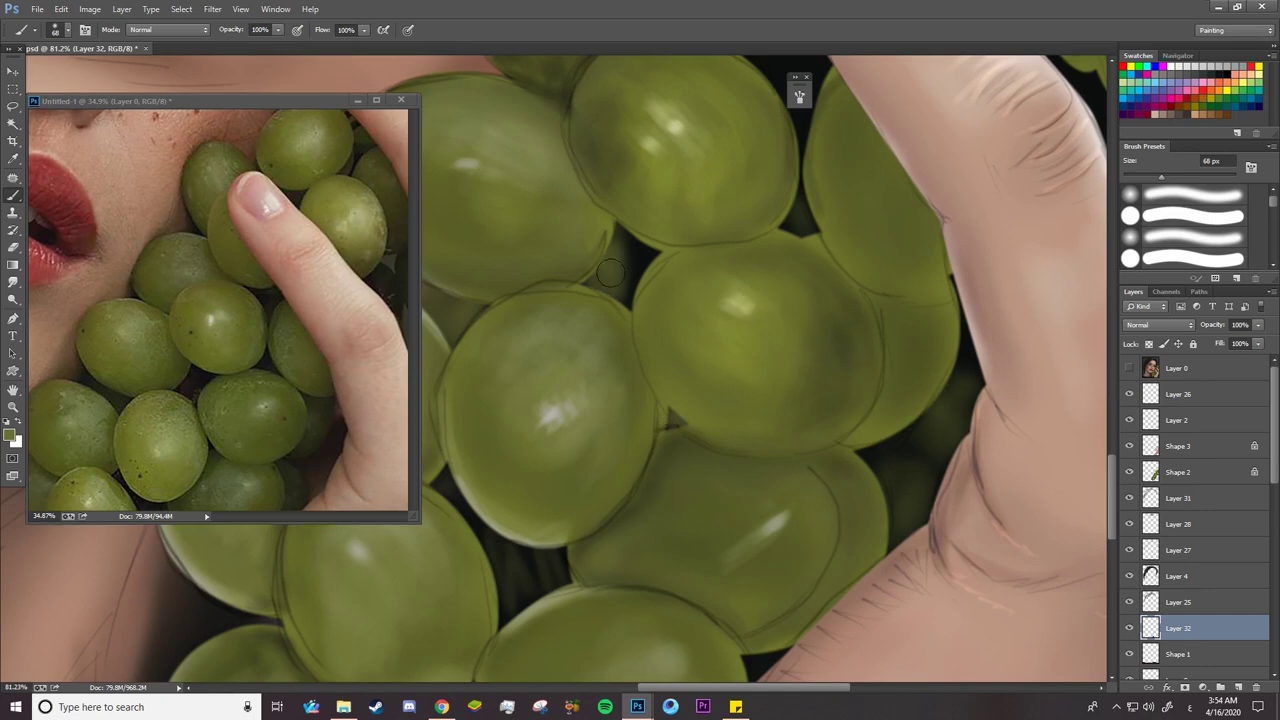
# Sample a colour from the painting and fill the dark gaps around the lower finger with muted green
pyautogui.press('z')
pyautogui.moveTo(642, 423); pyautogui.dragTo(600, 423)
pyautogui.moveTo(695, 335); pyautogui.dragTo(745, 335)
pyautogui.moveTo(280, 330); pyautogui.dragTo(235, 332)
pyautogui.moveTo(320, 325); pyautogui.dragTo(355, 325)
pyautogui.moveTo(880, 390); pyautogui.dragTo(910, 391)
pyautogui.press('b')
pyautogui.moveTo(864, 345)
pyautogui.mouseDown()
pyautogui.moveTo(804, 225)
pyautogui.moveTo(912, 376)
pyautogui.moveTo(886, 303)
pyautogui.moveTo(915, 362)
pyautogui.moveTo(900, 343)
pyautogui.mouseUp()
pyautogui.keyDown('alt'); pyautogui.click(557, 301); pyautogui.keyUp('alt')
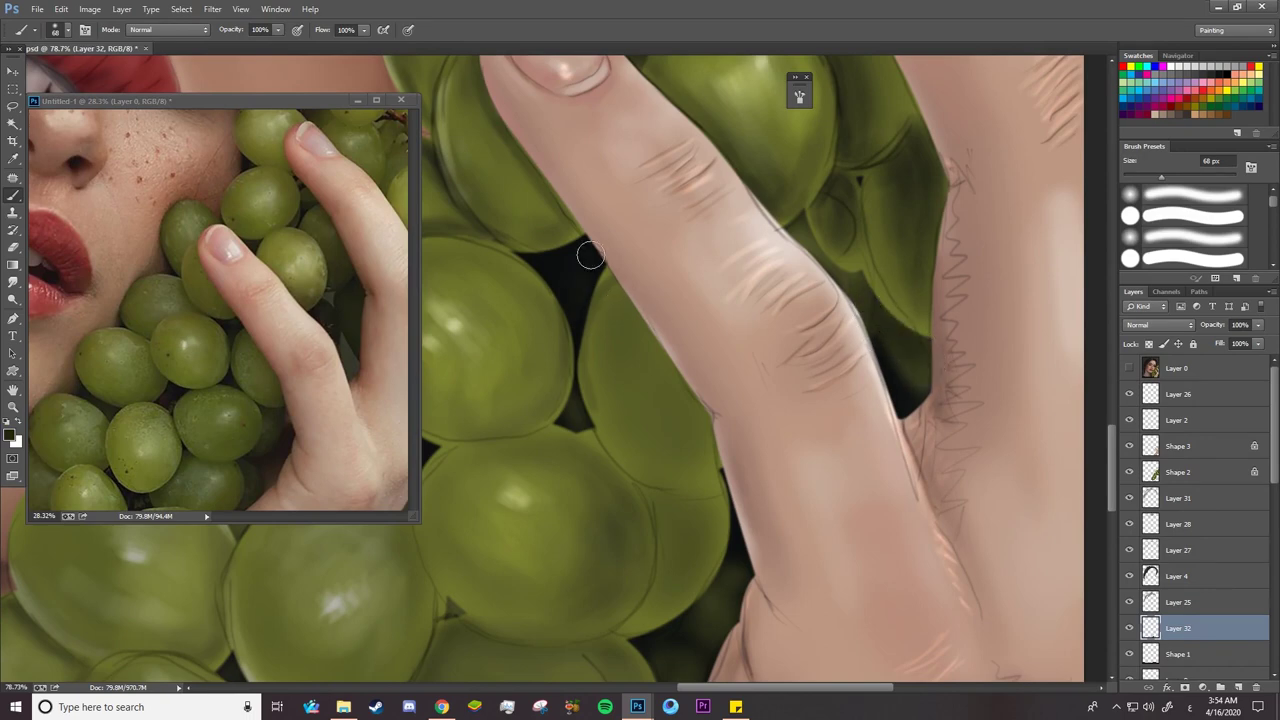
pyautogui.rightClick(571, 280)
pyautogui.press('Escape')
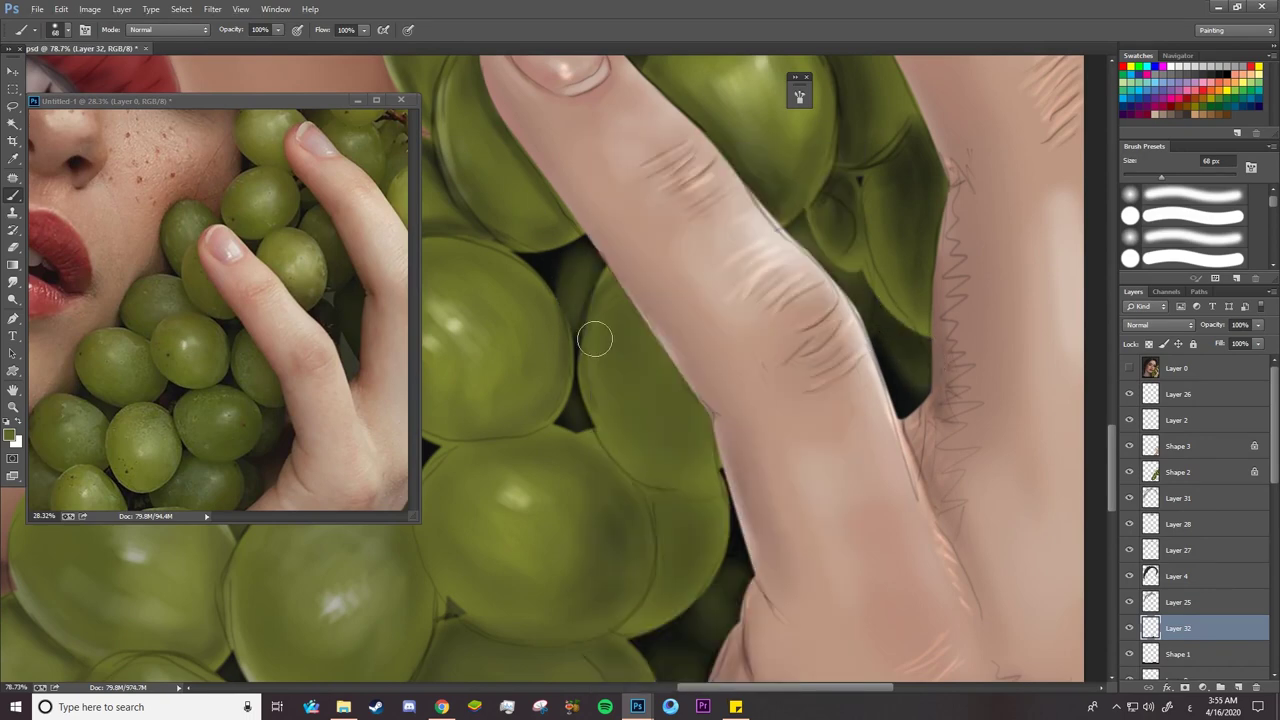
# Examine the painted fingers, grapes and overall portrait against the reference photo
pyautogui.press('z')
pyautogui.moveTo(668, 432); pyautogui.dragTo(610, 440)
pyautogui.moveTo(742, 190); pyautogui.dragTo(804, 184)
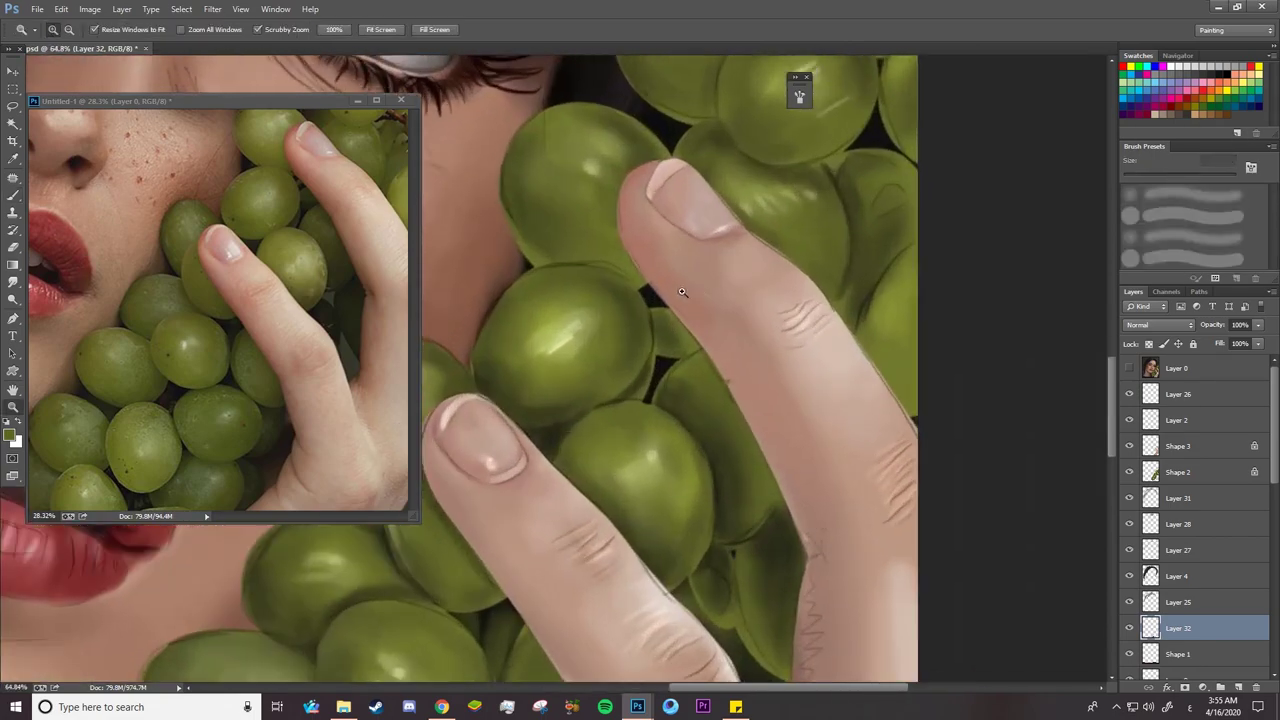
pyautogui.moveTo(683, 292); pyautogui.dragTo(647, 311)
pyautogui.scroll(4, 647, 311)
pyautogui.press('b')
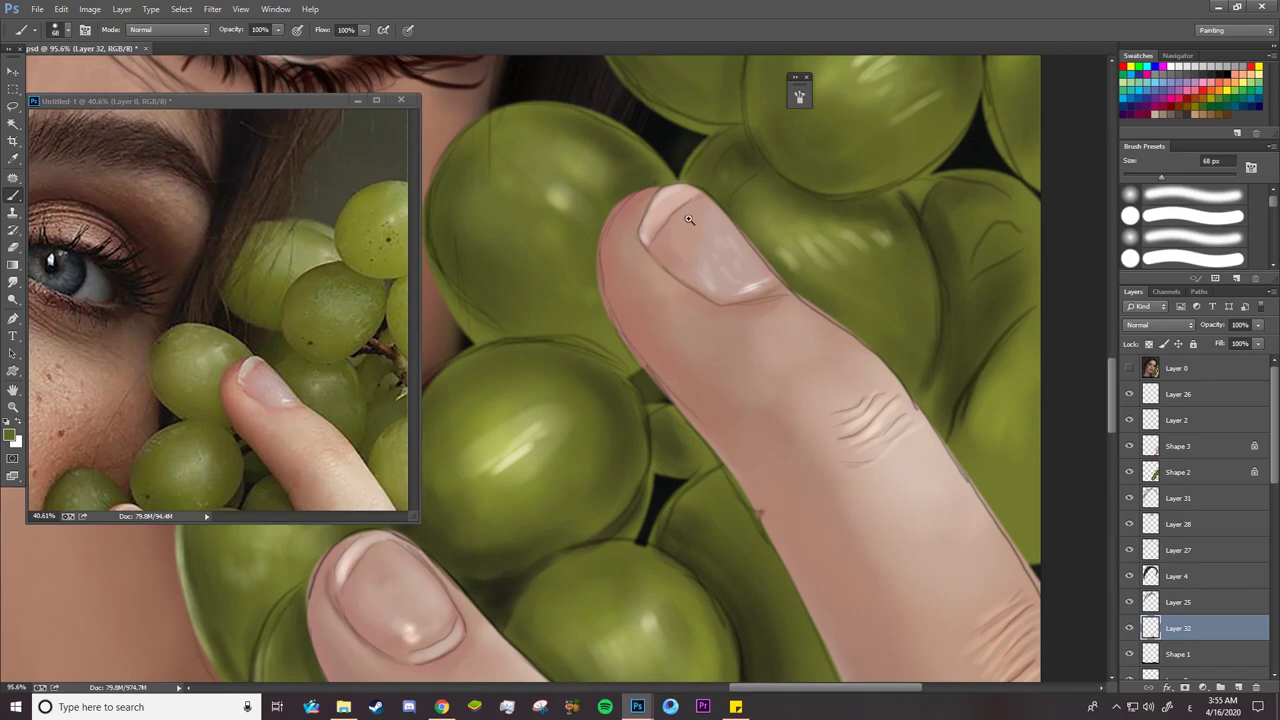
pyautogui.press('z')
pyautogui.scroll(-4, 675, 295)
pyautogui.scroll(-3, 675, 295)
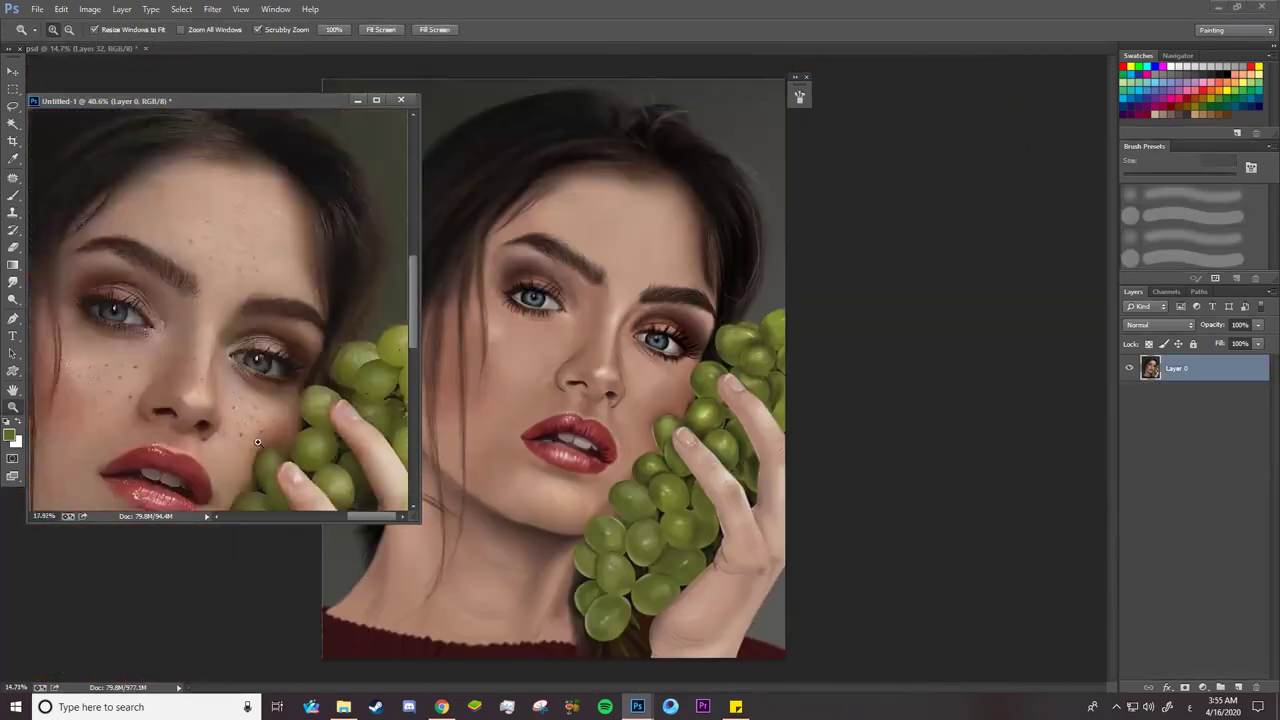
# Check what Layer 31 contributes and add a new layer directly above it for the shadows beside the grapes
pyautogui.scroll(4, 977, 463)
pyautogui.press('v')
pyautogui.rightClick(679, 406)
pyautogui.click(711, 417)
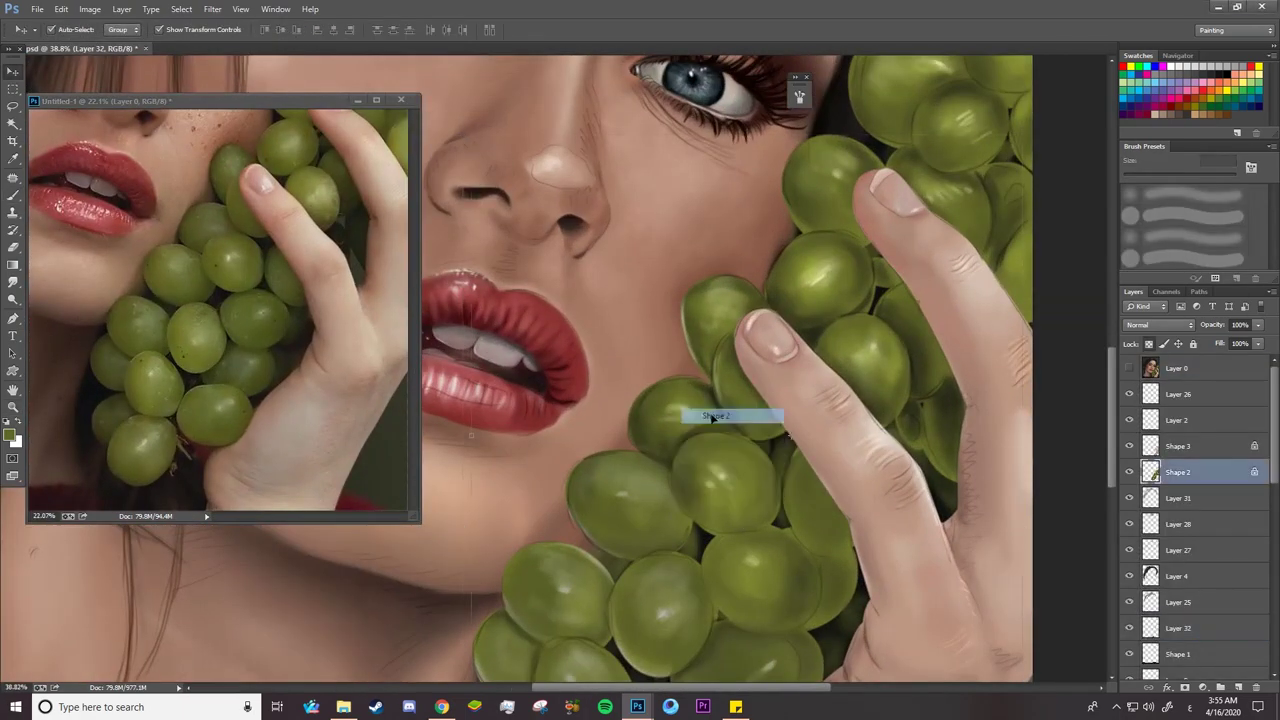
pyautogui.click(1180, 498)
pyautogui.click(1130, 499)
pyautogui.click(1130, 499)
pyautogui.click(1238, 687)
# Choose brown for the brush and check the skin shadow beside the grapes by briefly showing the reference Layer 0
pyautogui.click(215, 340)
pyautogui.press('z')
pyautogui.moveTo(215, 340); pyautogui.dragTo(285, 345)
pyautogui.click(13, 196)
pyautogui.click(640, 400)
pyautogui.click(1130, 368)
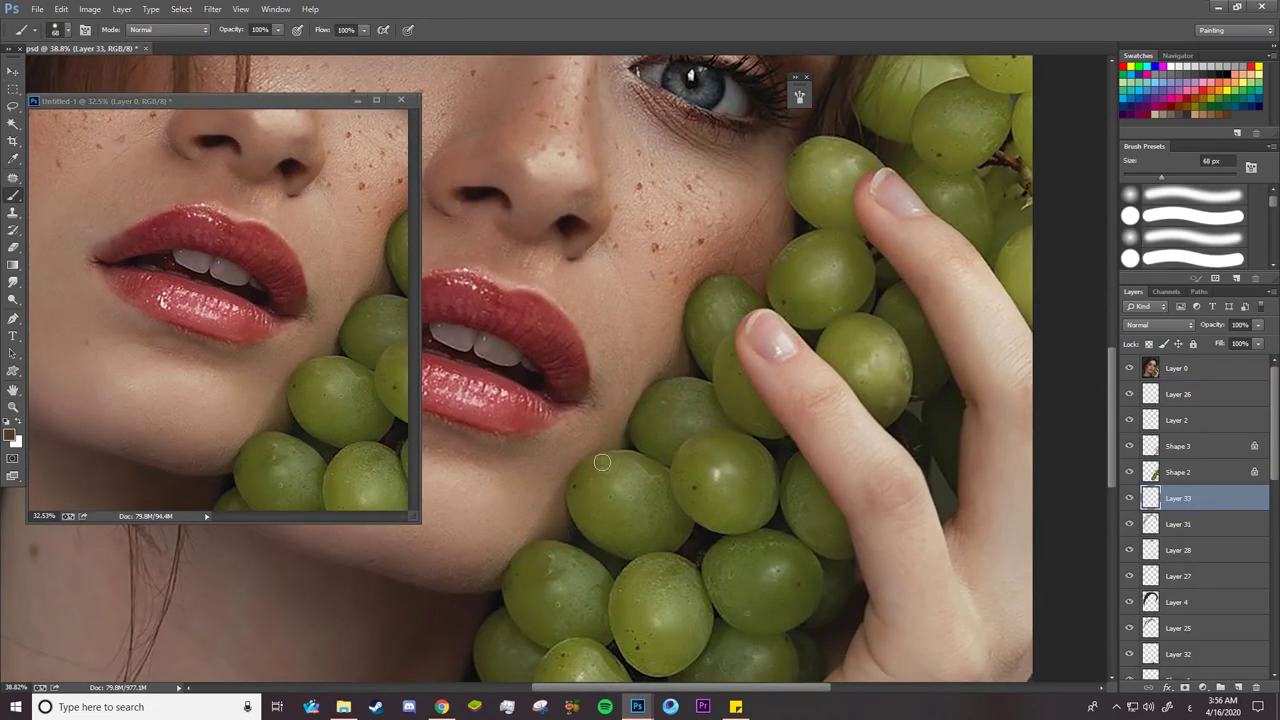
pyautogui.rightClick(674, 365)
pyautogui.click(1130, 368)
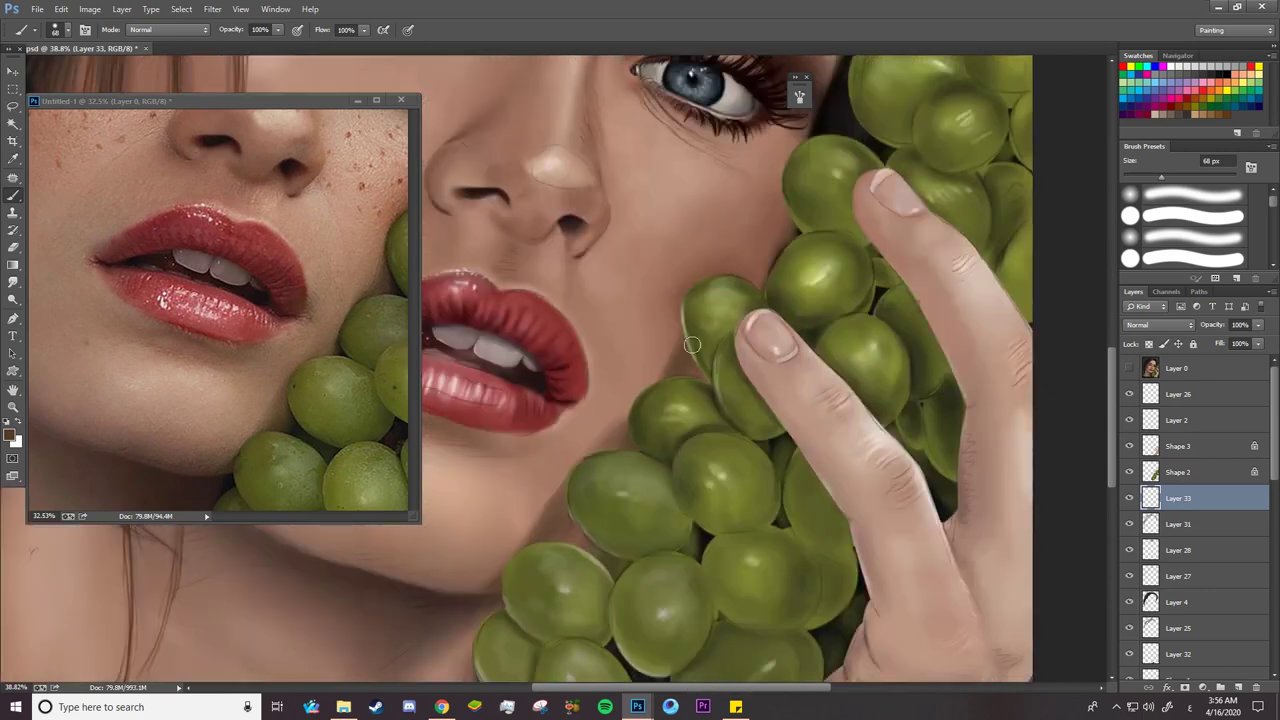
# Set Layer 33's blend mode to Pin Light and paint dark brown shadows on the skin along the grapes
pyautogui.click(1158, 325)
pyautogui.click(1160, 556)
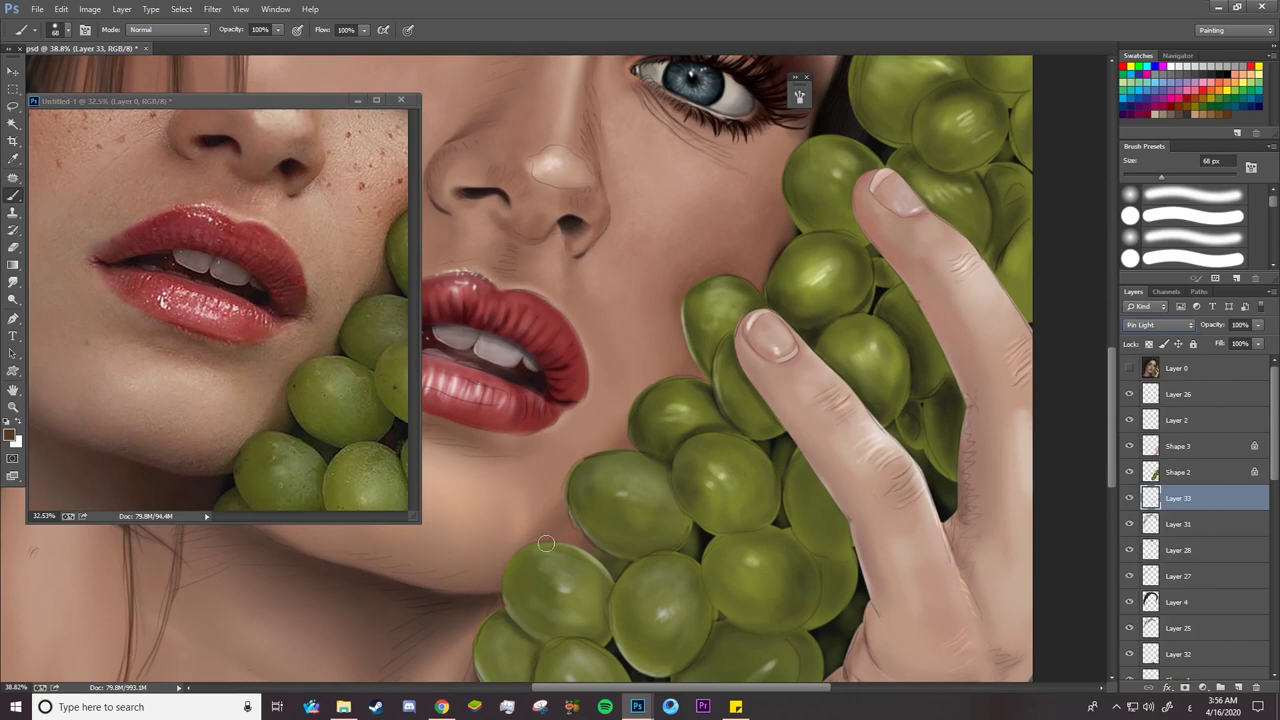
pyautogui.rightClick(627, 447)
pyautogui.click(766, 207)
pyautogui.click(556, 544)
pyautogui.click(9, 436)
pyautogui.click(677, 254)
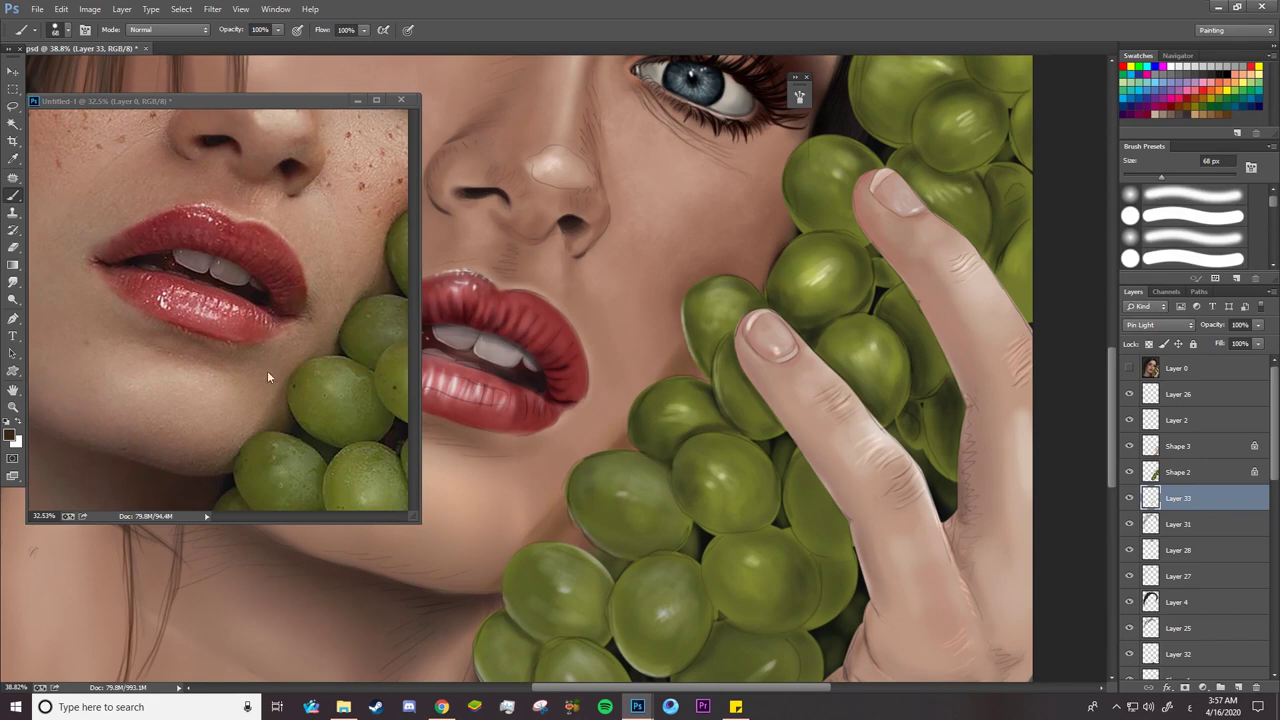
# Blend the skin shadows beside the grapes with the Smudge tool and deepen them with the Burn tool
pyautogui.click(15, 286)
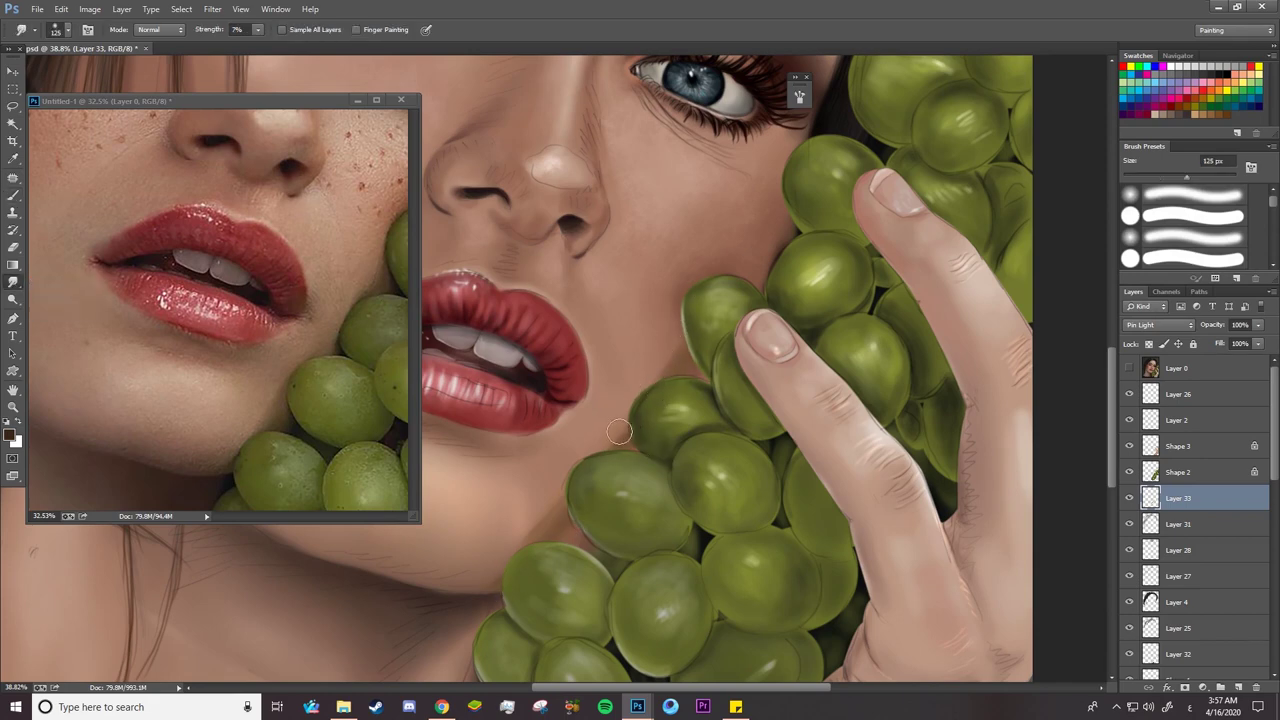
pyautogui.press('b')
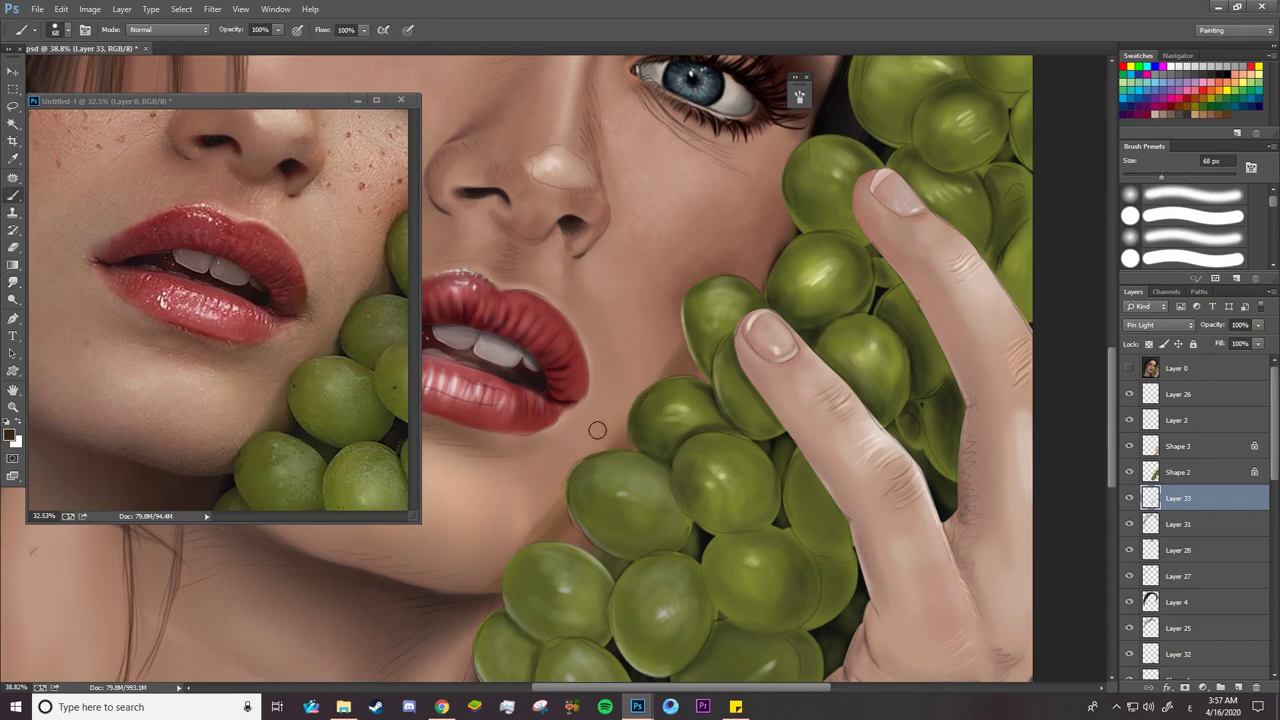
pyautogui.rightClick(13, 299)
pyautogui.click(60, 300)
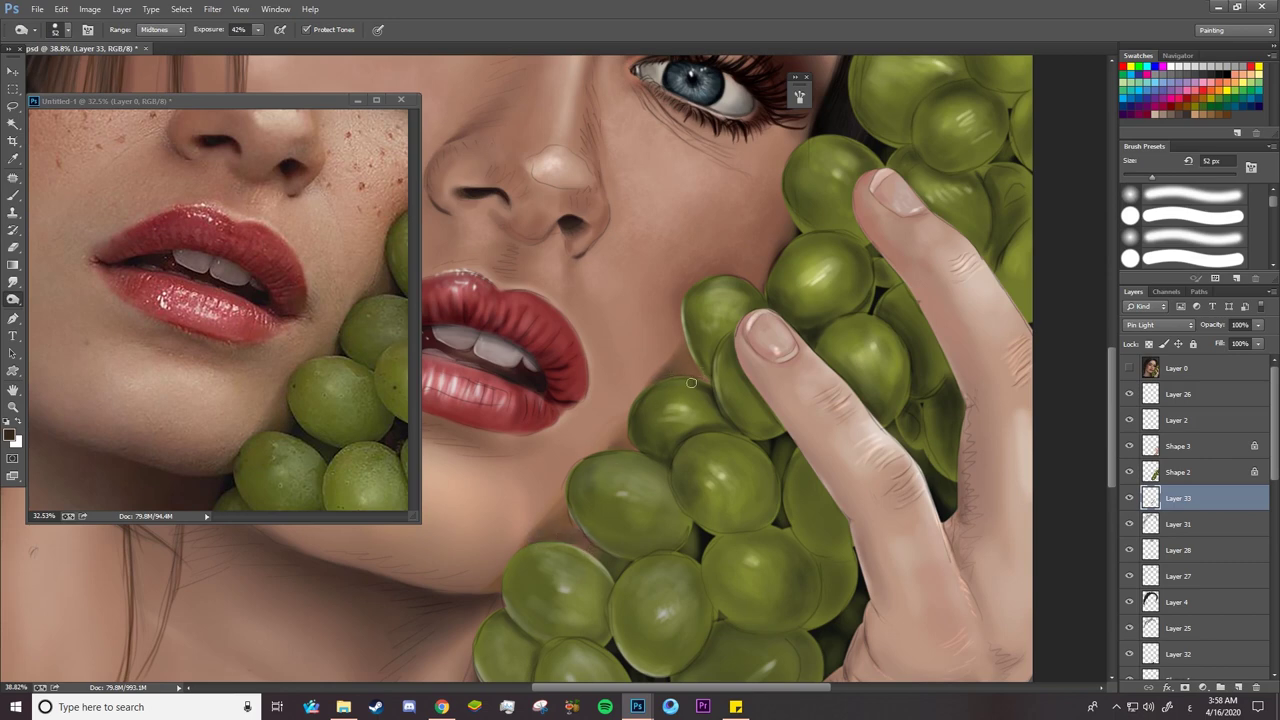
# Compare the portrait with the reference photo and select Layer 23 on the upper lip
pyautogui.press('z')
pyautogui.moveTo(722, 410)
pyautogui.mouseDown()
pyautogui.moveTo(638, 396)
pyautogui.moveTo(650, 394)
pyautogui.mouseUp()
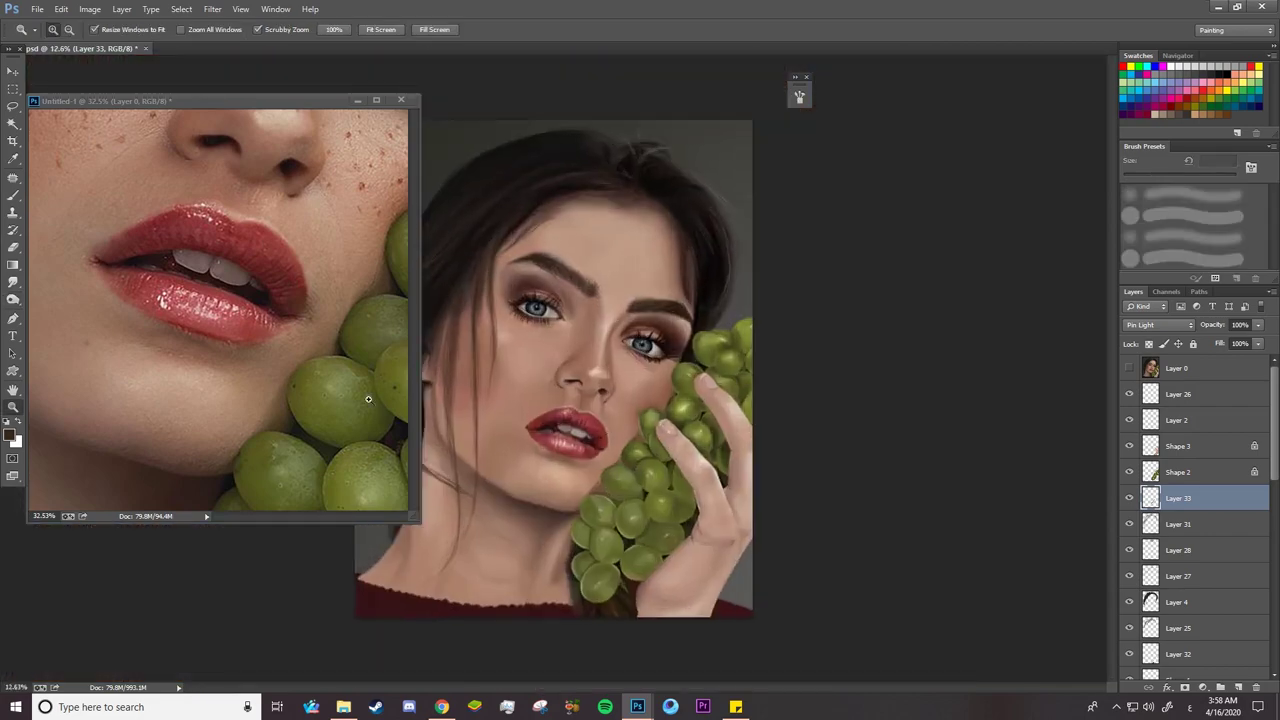
pyautogui.moveTo(260, 281); pyautogui.dragTo(241, 225)
pyautogui.moveTo(342, 340); pyautogui.dragTo(312, 338)
pyautogui.moveTo(584, 439); pyautogui.dragTo(668, 438)
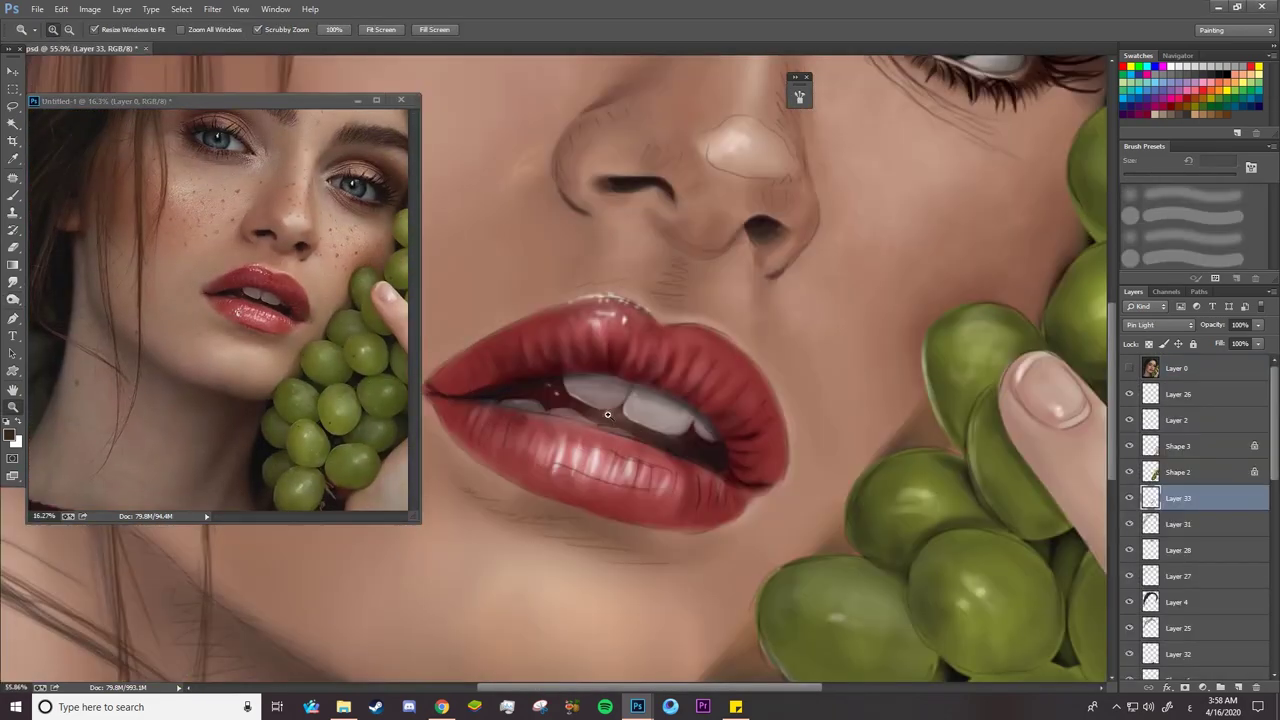
pyautogui.press('v')
pyautogui.rightClick(545, 329)
pyautogui.click(588, 354)
# Examine the shape of the painted lips against an enlarged view of the reference mouth
pyautogui.click(302, 327)
pyautogui.press('z')
pyautogui.moveTo(302, 327); pyautogui.dragTo(458, 384)
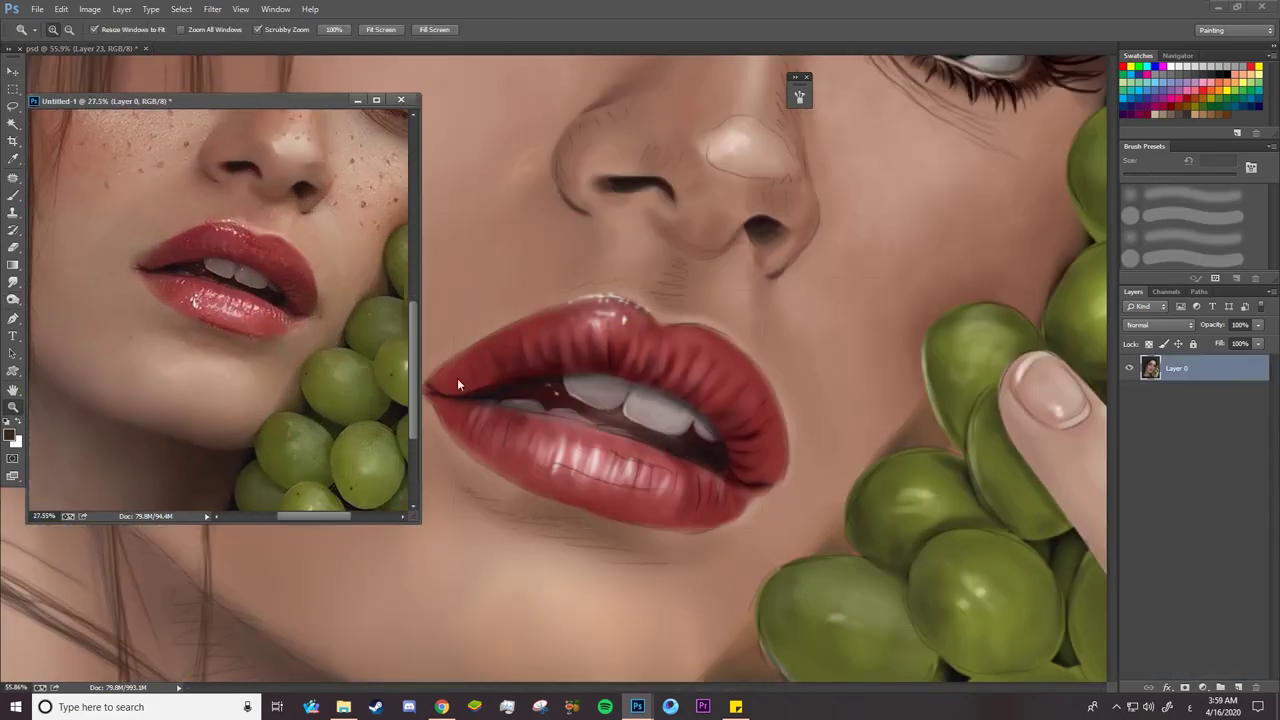
pyautogui.click(644, 417)
pyautogui.moveTo(621, 436); pyautogui.dragTo(596, 424)
pyautogui.click(212, 9)
pyautogui.click(214, 9)
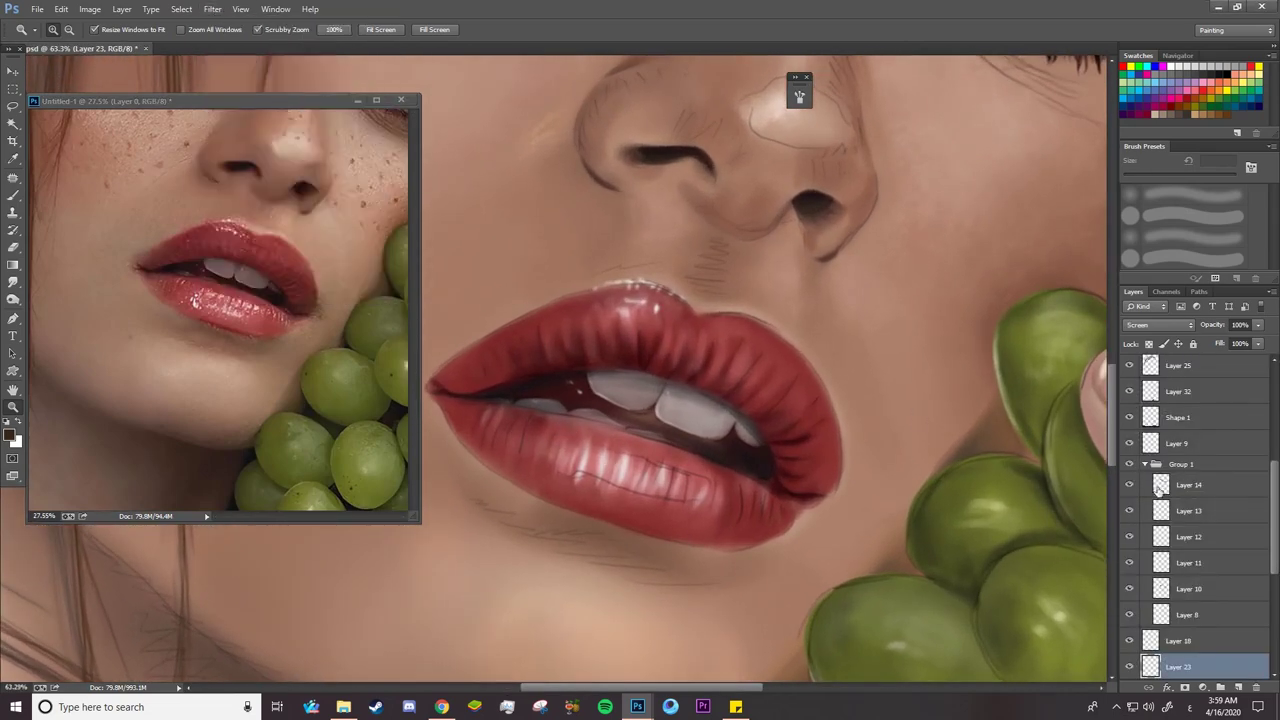
# Toggle the visibility of individual layers to check which parts of the painting they hold
pyautogui.moveTo(1275, 496); pyautogui.dragTo(1275, 378)
pyautogui.click(1128, 537)
pyautogui.click(1128, 539)
pyautogui.click(1129, 589)
pyautogui.click(1129, 589)
pyautogui.click(1180, 587)
# Show the reference photo Layer 0 and adjust its opacity to overlay it semi-transparently on the painted lips
pyautogui.click(1128, 368)
pyautogui.click(1188, 370)
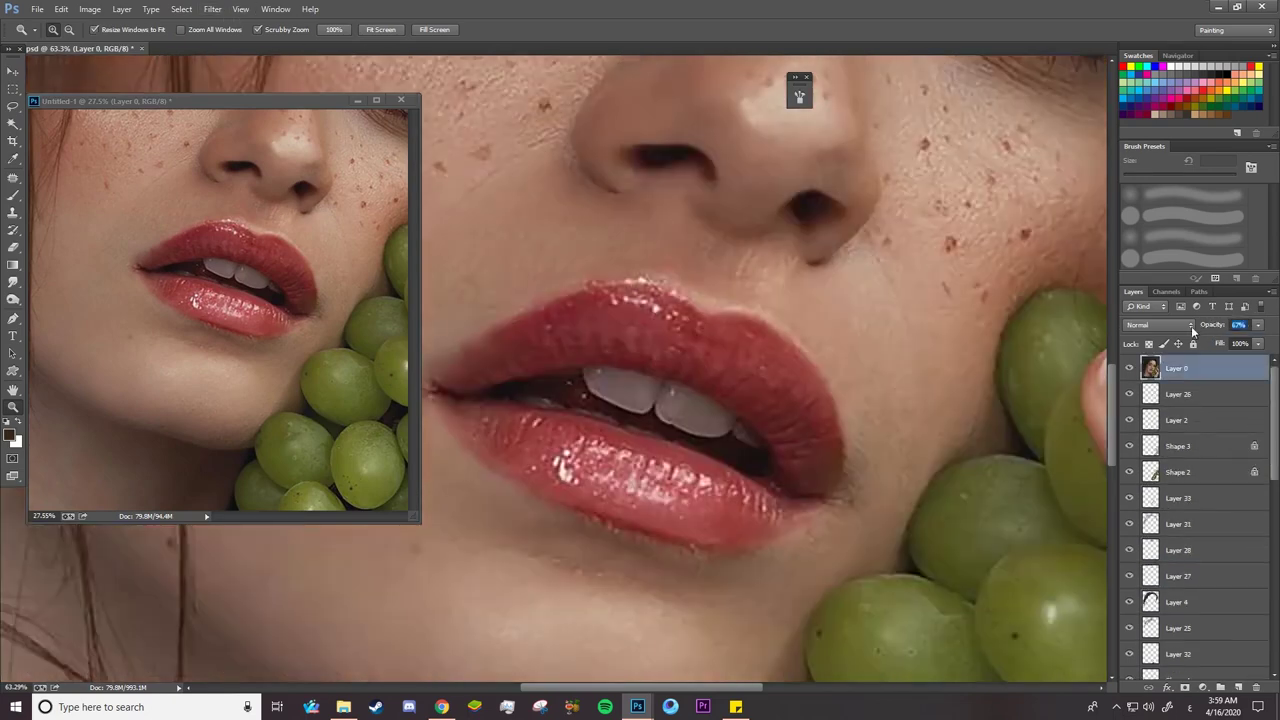
pyautogui.press('4')
pyautogui.press('3')
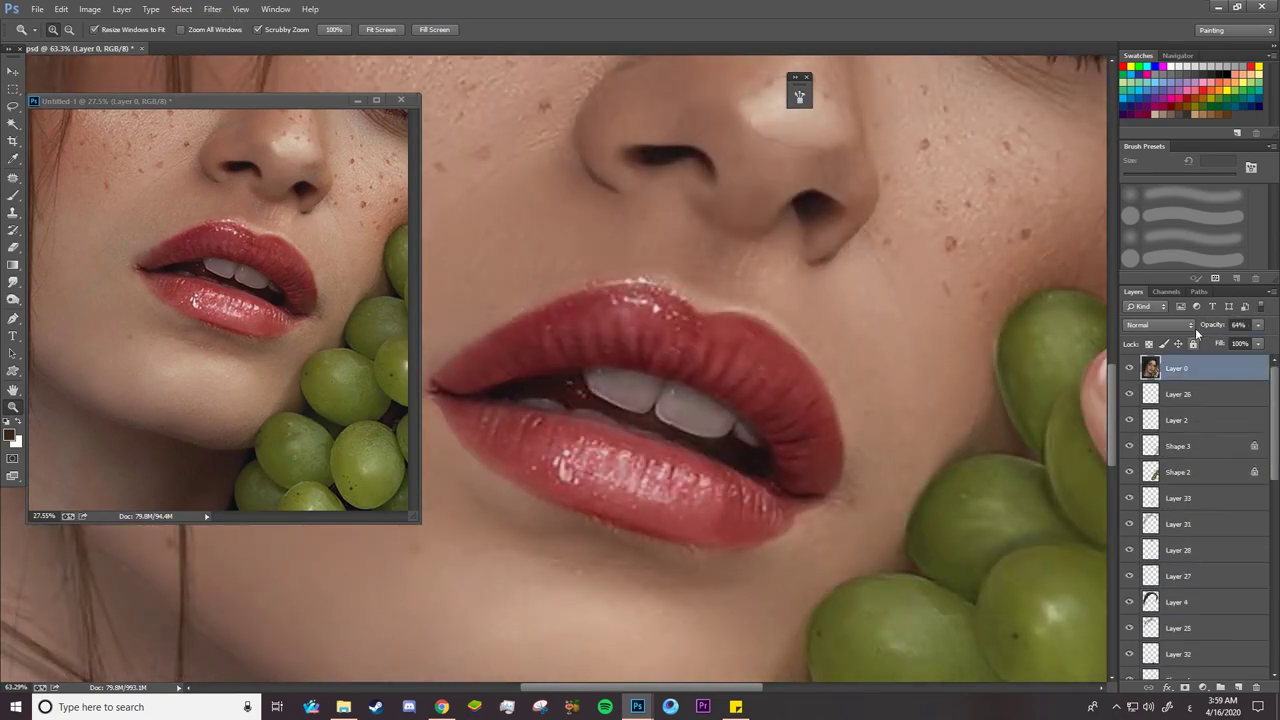
pyautogui.press('4')
pyautogui.press('4')
pyautogui.moveTo(1200, 333); pyautogui.dragTo(1201, 331)
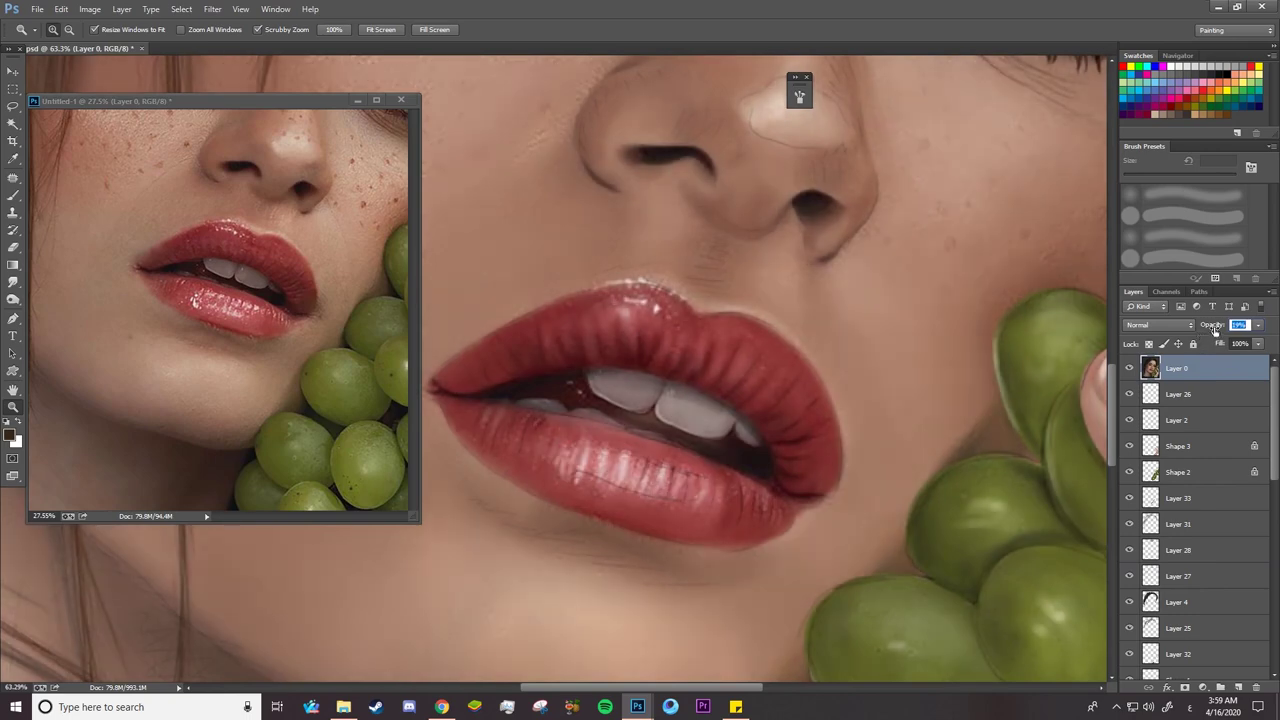
pyautogui.moveTo(1209, 328); pyautogui.dragTo(1223, 329)
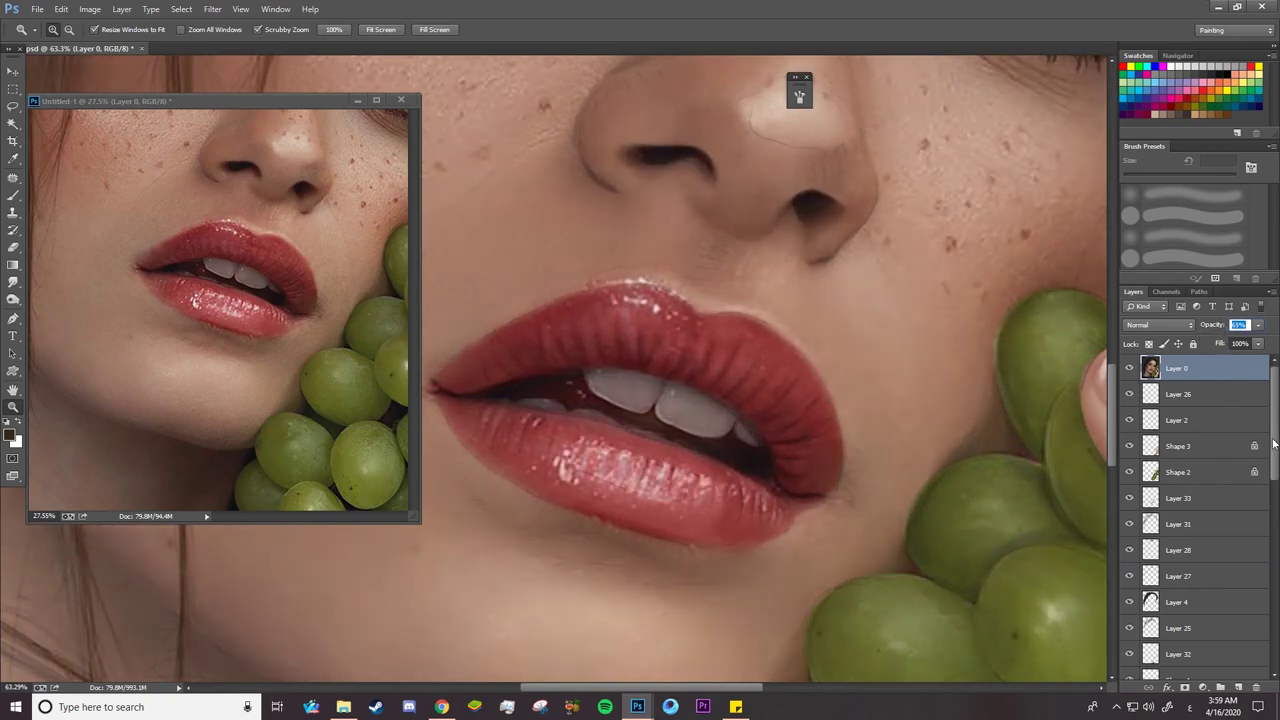
# Hide the reference Layer 0 and select Layer 19, which holds the lips' base shape
pyautogui.scroll(-5, 1273, 443)
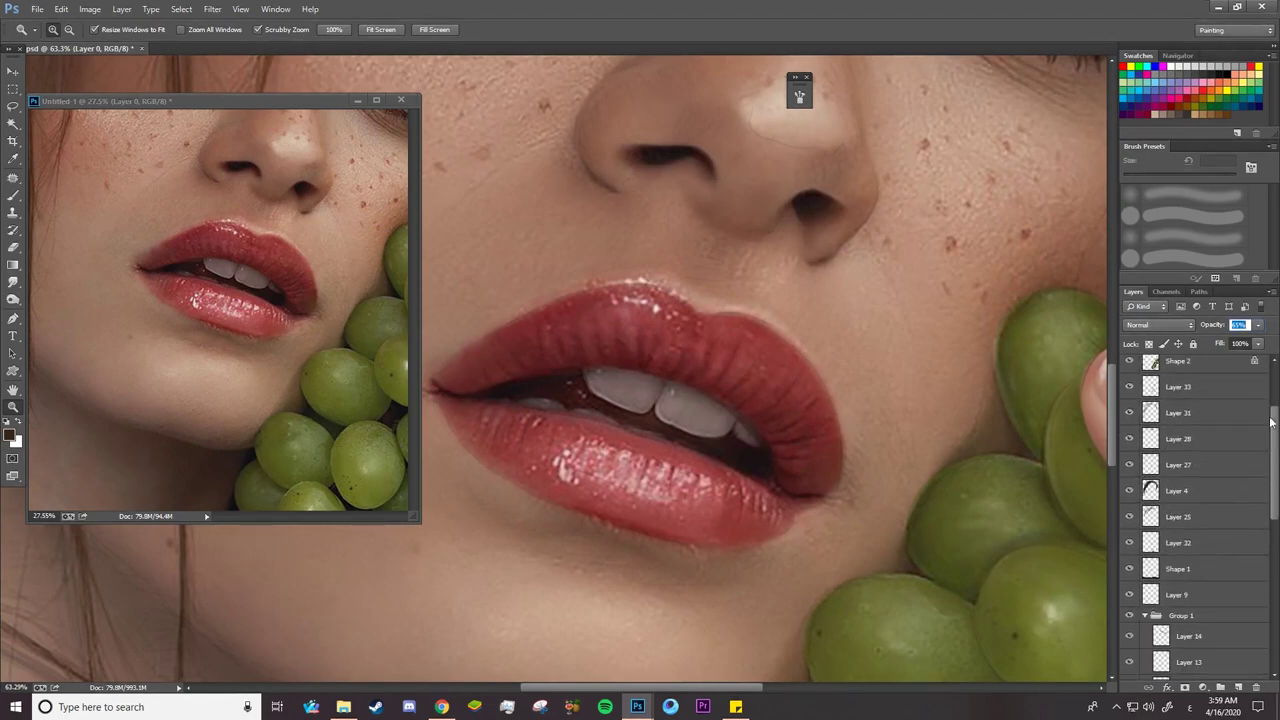
pyautogui.scroll(5, 1272, 422)
pyautogui.click(1129, 368)
pyautogui.press('v')
pyautogui.rightClick(741, 331)
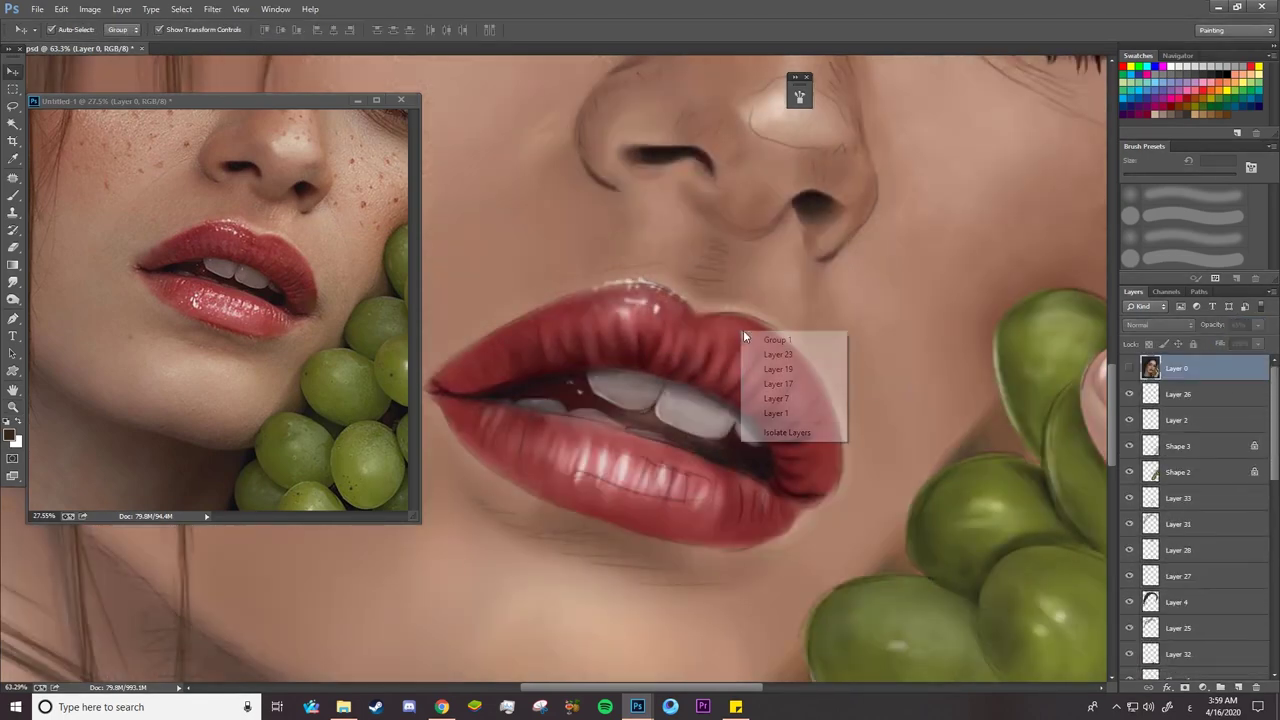
pyautogui.click(770, 351)
pyautogui.click(1230, 563)
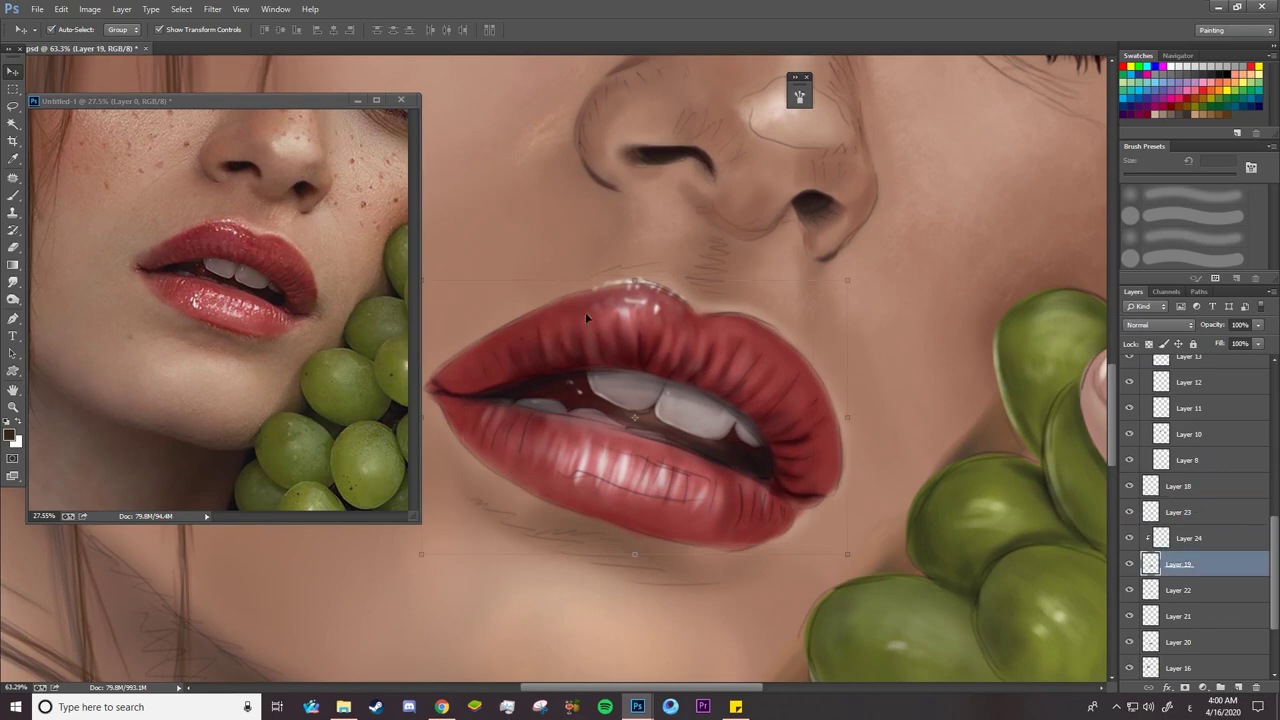
# Show the reference Layer 0 again and open the Liquify filter on the lips layer
pyautogui.click(212, 9)
pyautogui.click(1276, 381)
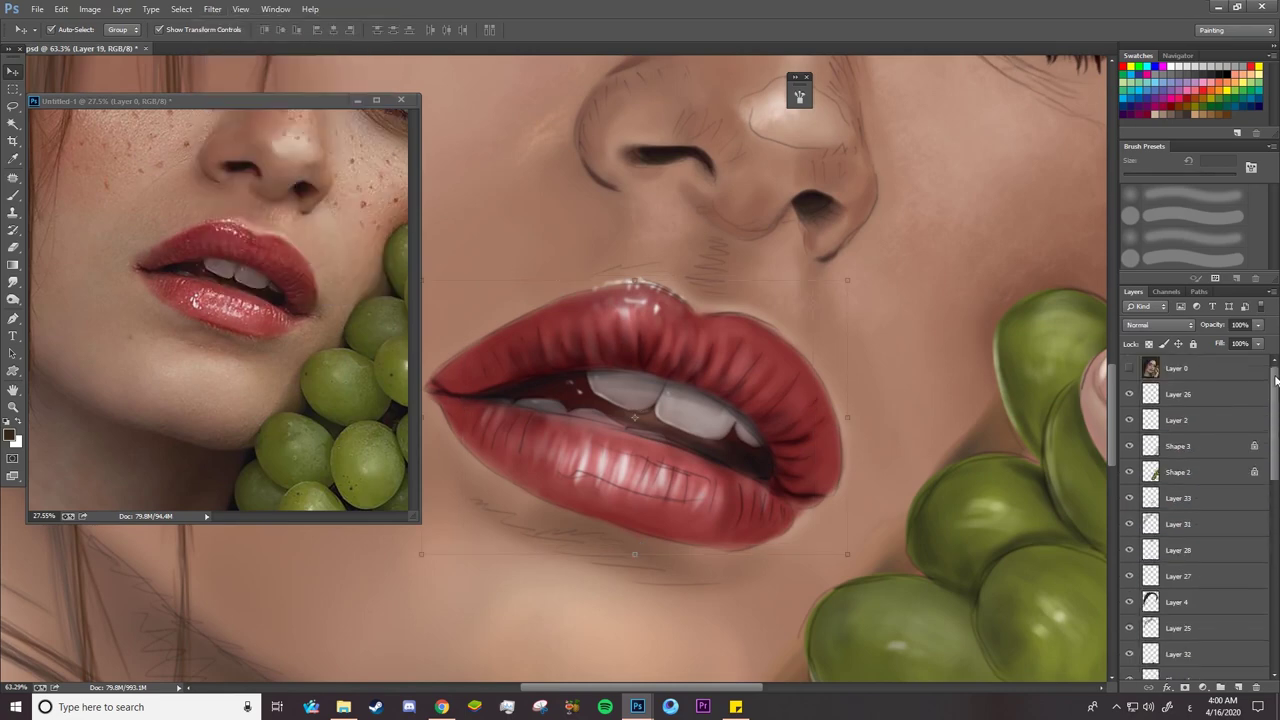
pyautogui.click(1128, 372)
pyautogui.click(212, 9)
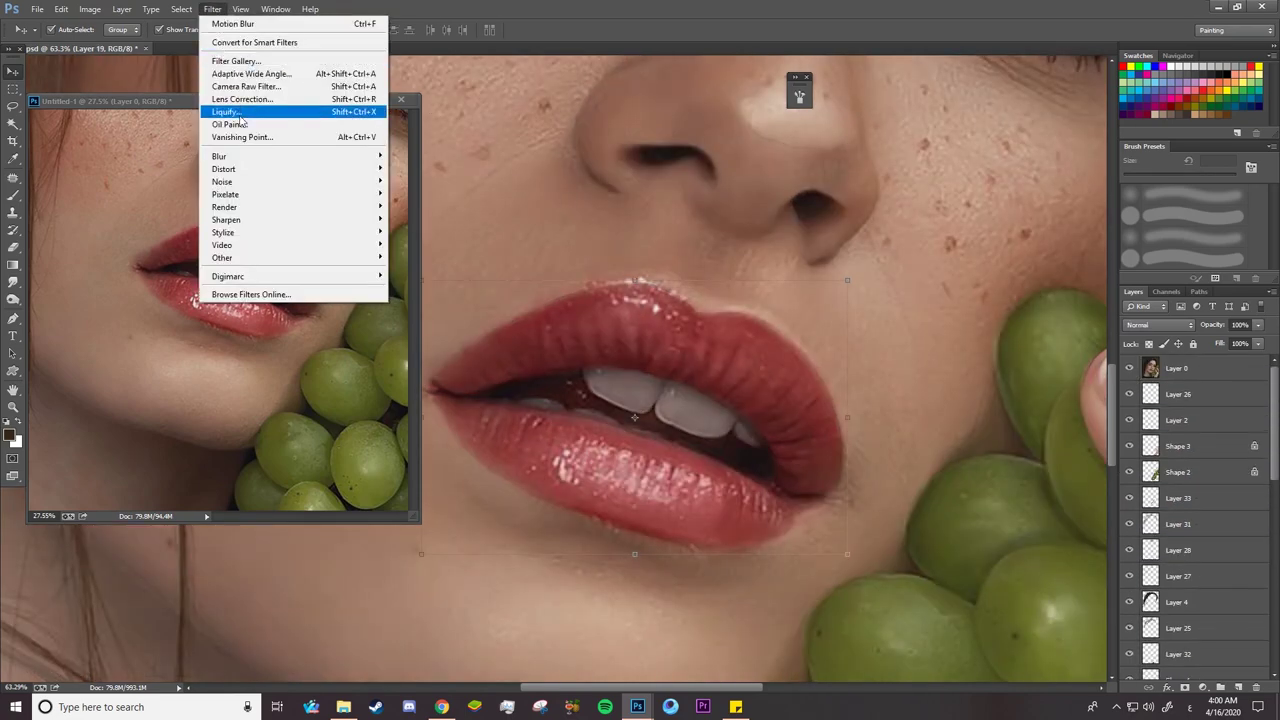
pyautogui.click(232, 112)
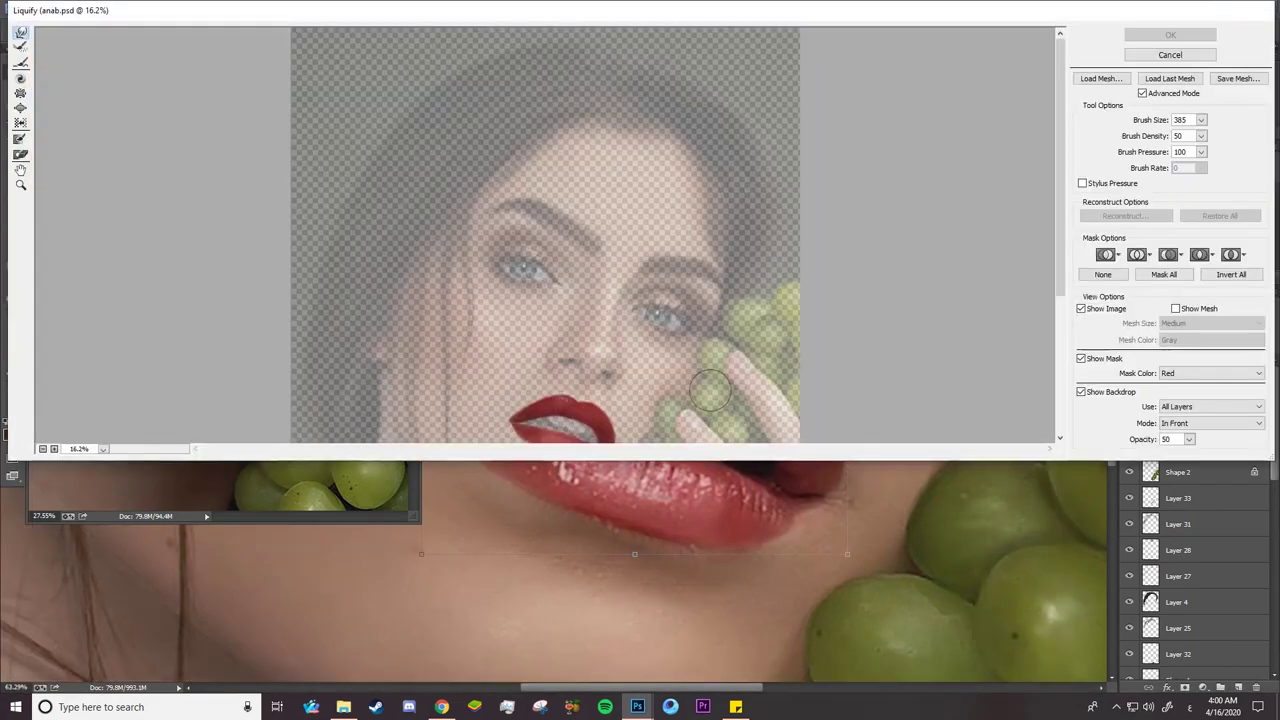
# Nudge the lower lip's edge near the left mouth corner inward with Forward Warp at brush size 385 and apply Liquify
pyautogui.scroll(-3, 1063, 262)
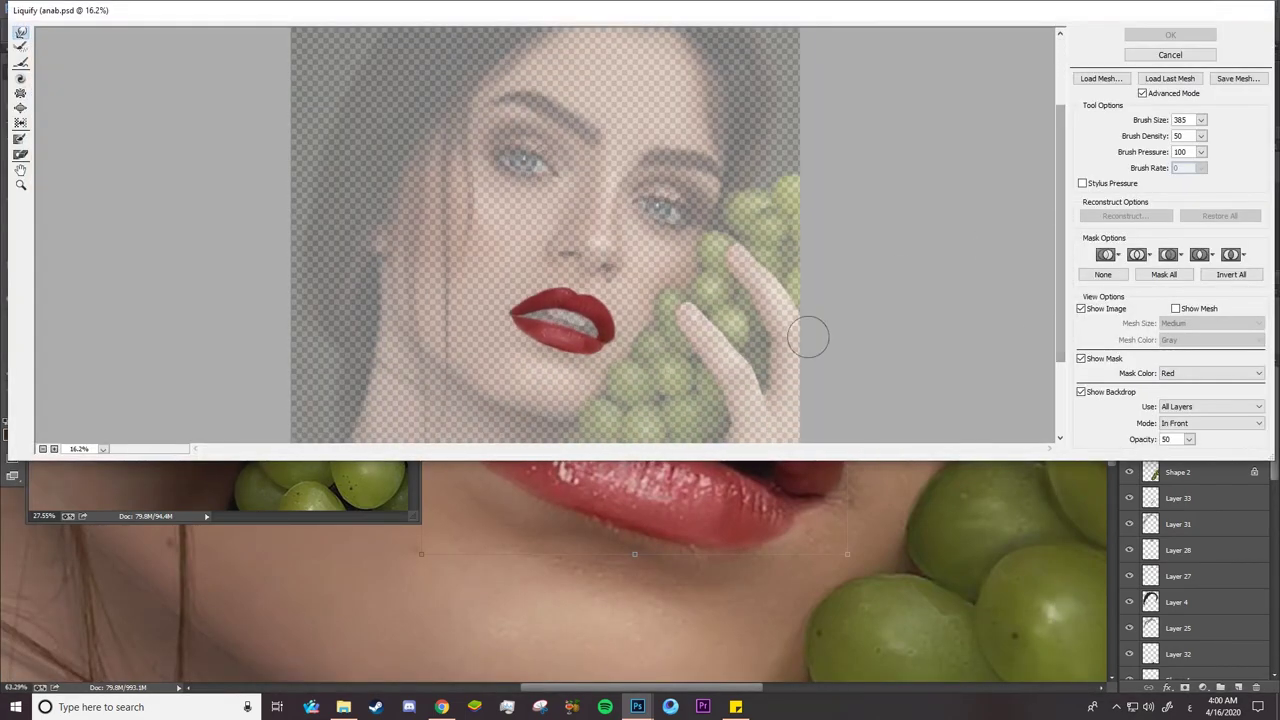
pyautogui.press('z')
pyautogui.click(579, 366)
pyautogui.click(588, 360)
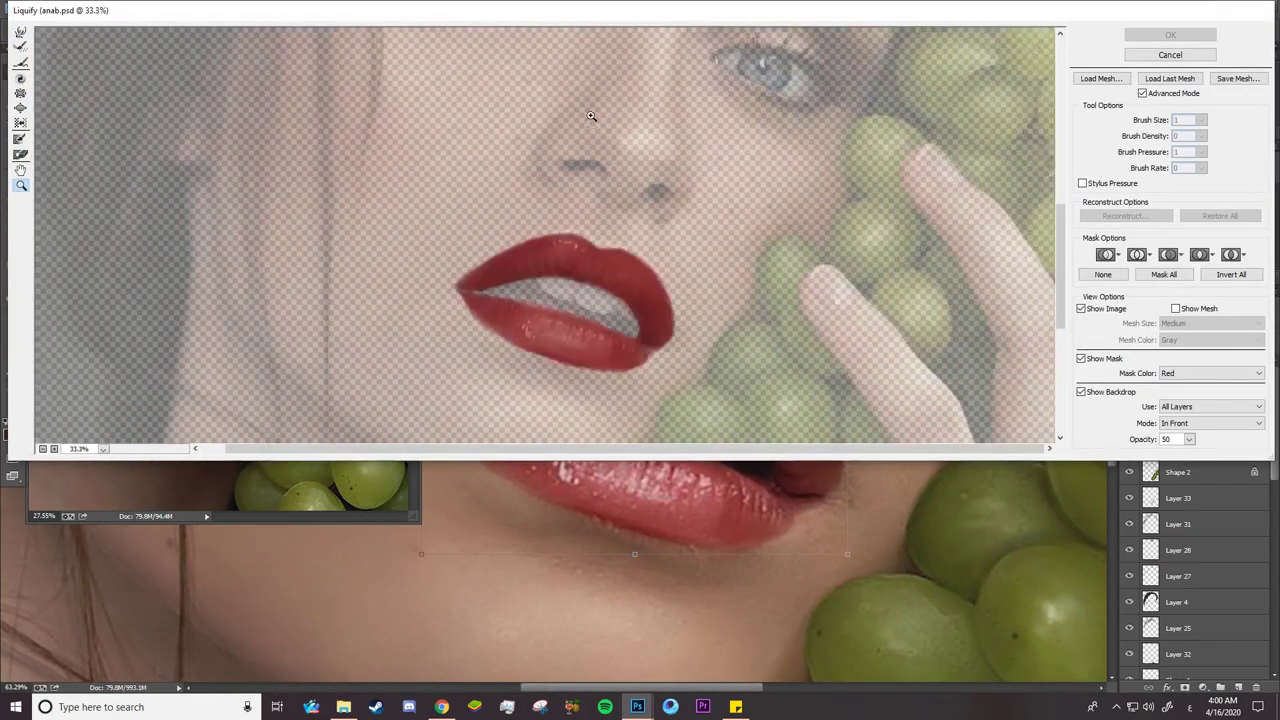
pyautogui.click(596, 355)
pyautogui.scroll(3, 1036, 252)
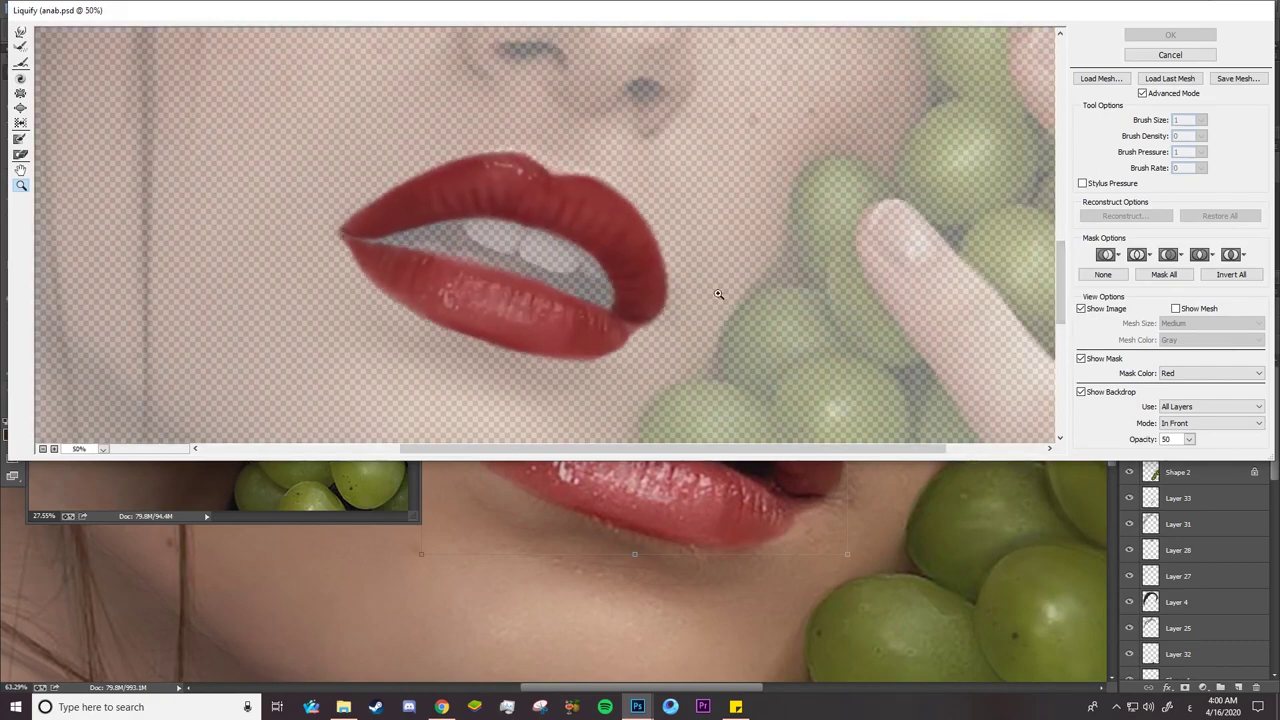
pyautogui.click(512, 275)
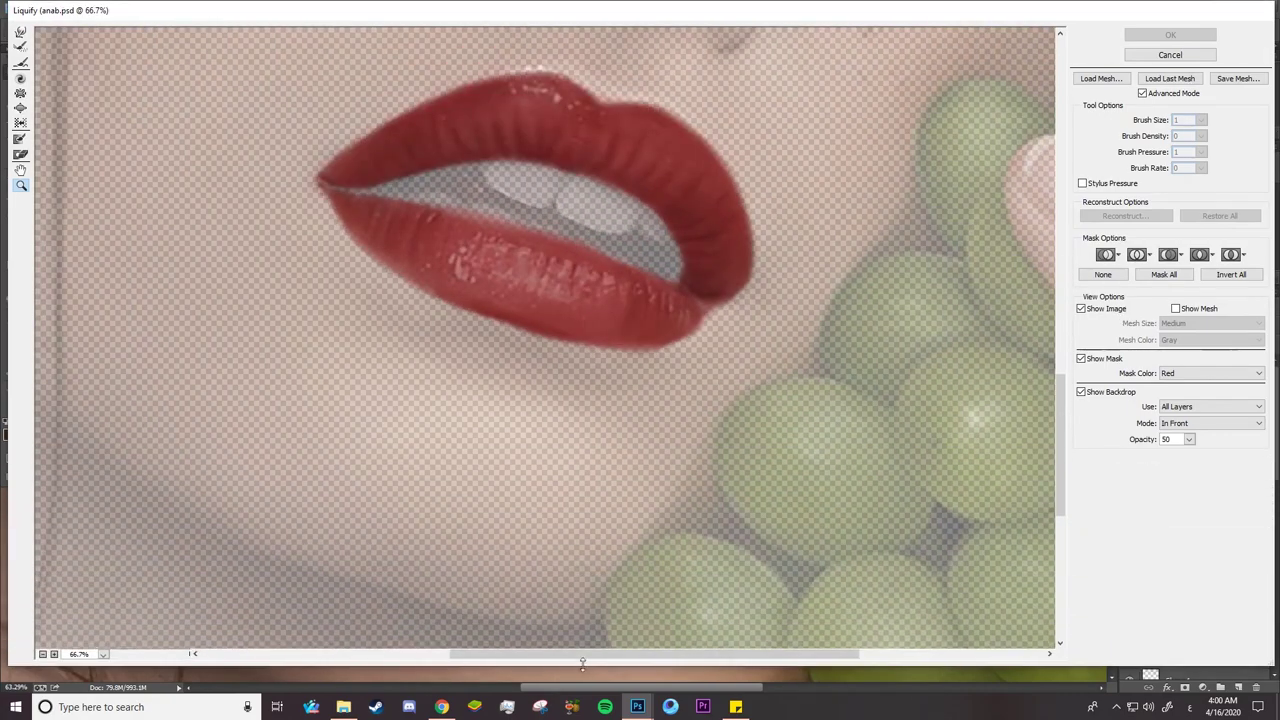
pyautogui.scroll(4, 1056, 362)
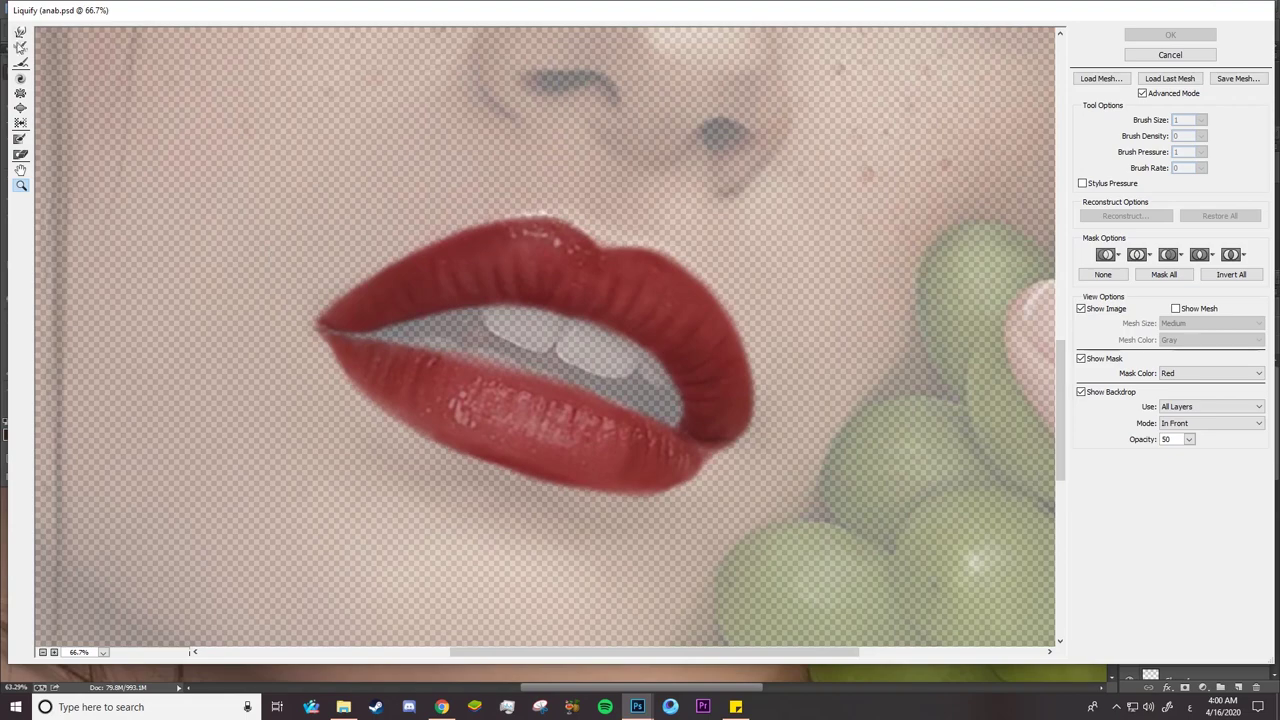
pyautogui.click(20, 33)
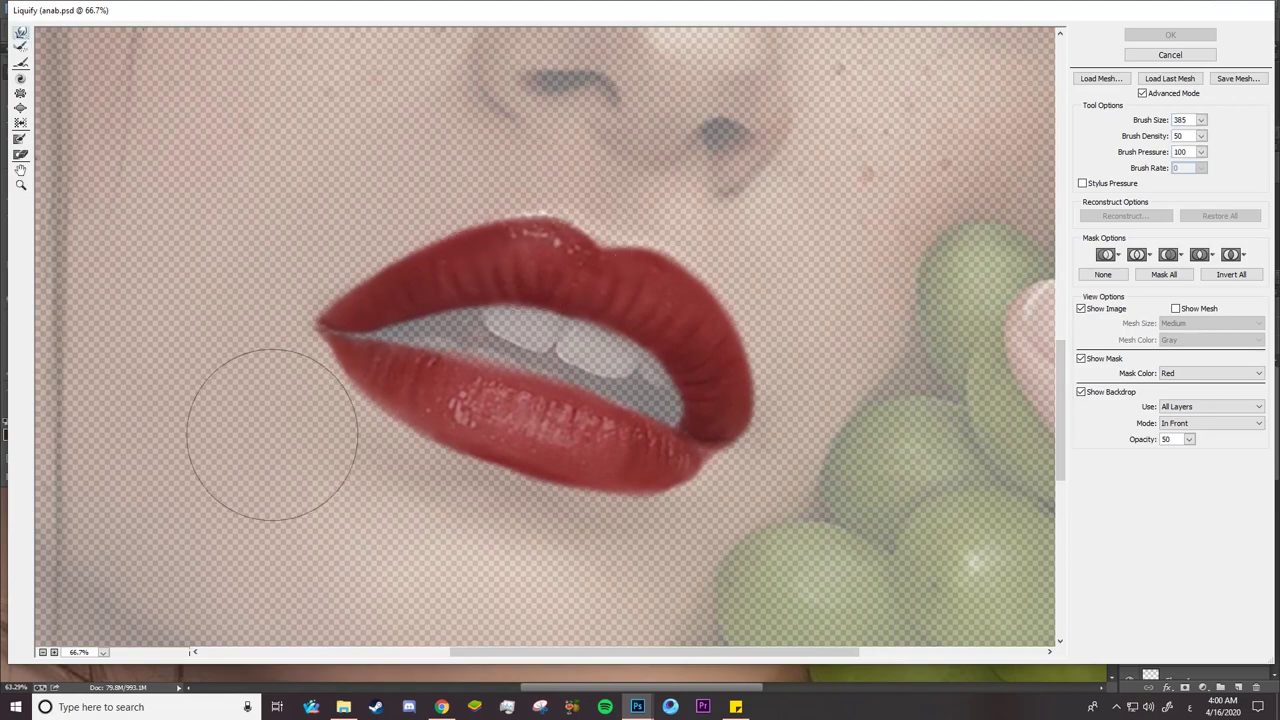
pyautogui.moveTo(284, 424); pyautogui.dragTo(292, 420)
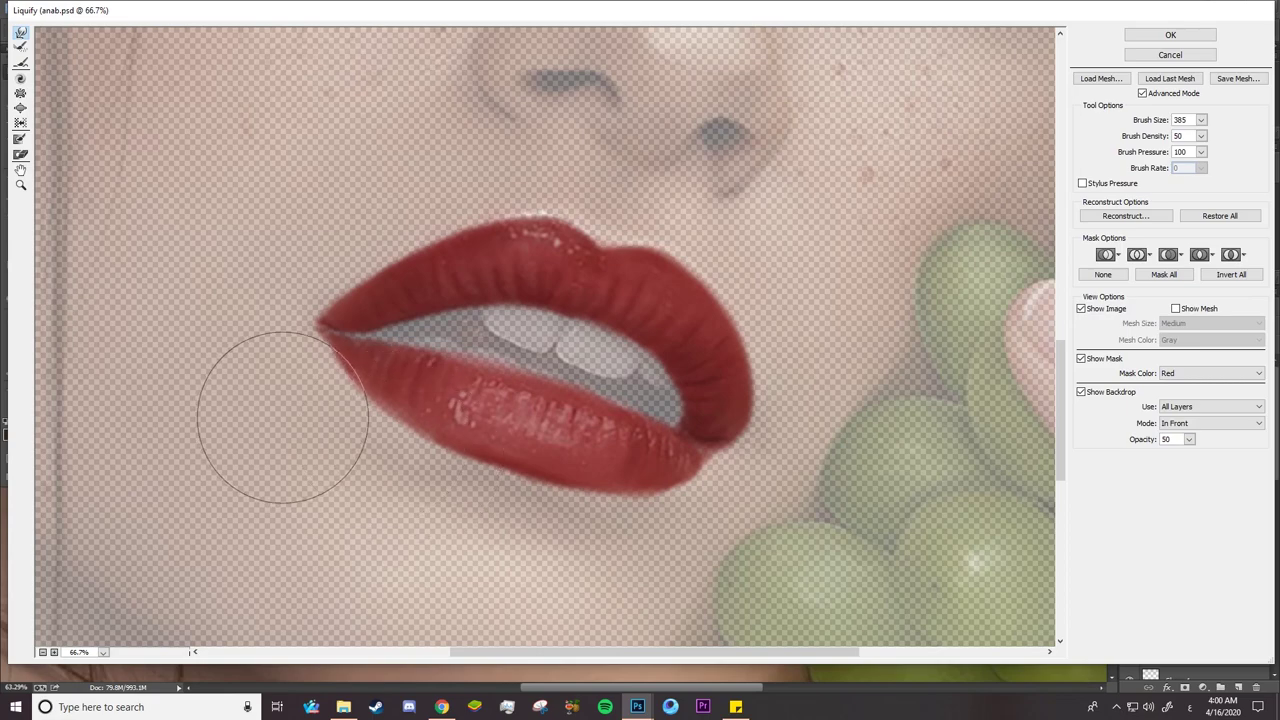
pyautogui.click(1170, 35)
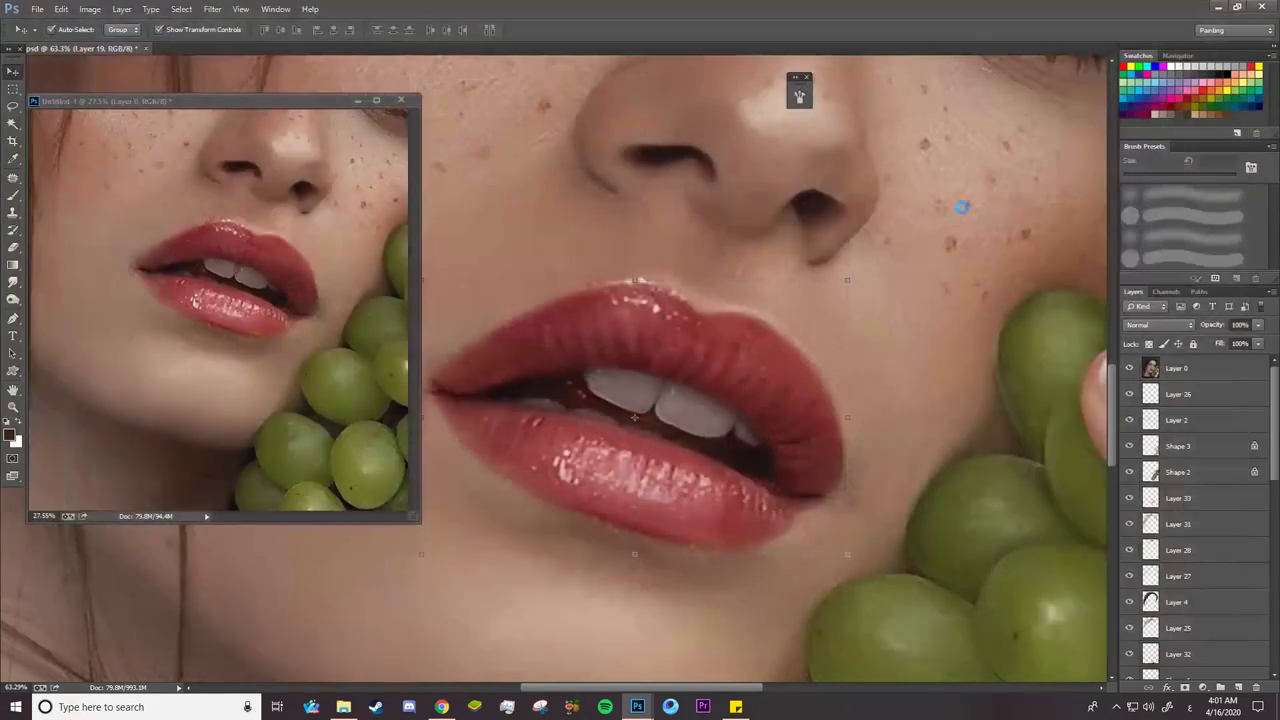
# Hide the reference Layer 0 and the sketch layers Layer 26 and Layer 2, and move Layer 2 above Layer 26
pyautogui.click(1131, 371)
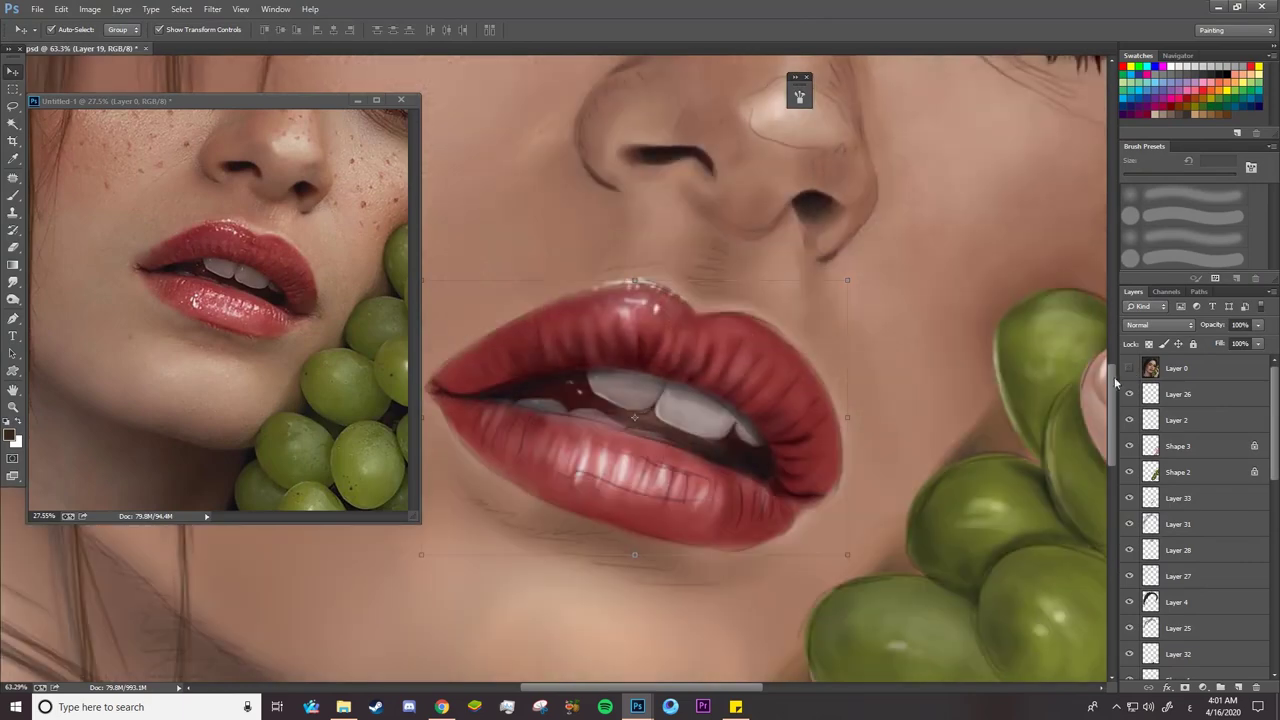
pyautogui.moveTo(1129, 394); pyautogui.dragTo(1129, 420)
pyautogui.moveTo(1176, 423); pyautogui.dragTo(1177, 385)
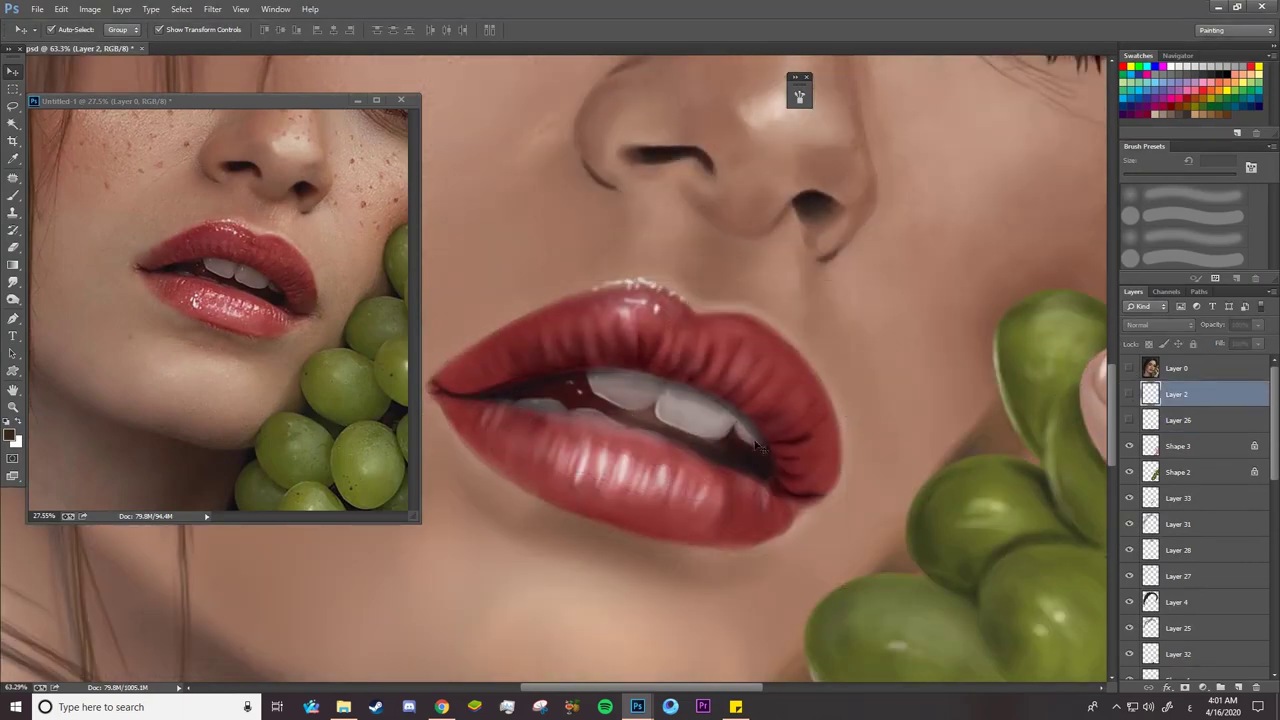
# Find the lower lip's layers from the canvas and select Layer 19, the lips' base shape
pyautogui.click(18, 300)
pyautogui.press('z')
pyautogui.press('v')
pyautogui.rightClick(640, 488)
pyautogui.click(668, 498)
pyautogui.rightClick(668, 496)
pyautogui.click(692, 522)
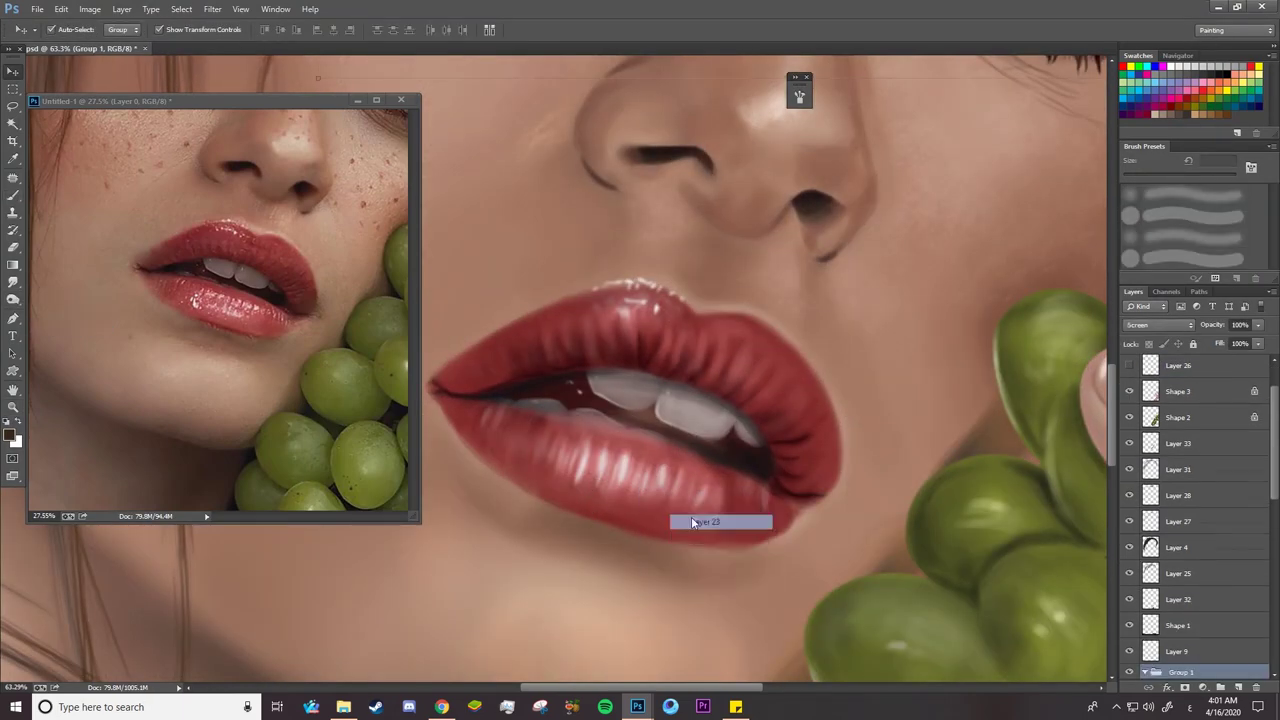
pyautogui.scroll(-3, 1206, 546)
pyautogui.click(1198, 510)
# Darken the lower lip's bottom edge on Layer 19 with the Burn tool at 24 px, Midtones range and 42% exposure
pyautogui.click(13, 299)
pyautogui.rightClick(628, 440)
pyautogui.click(706, 182)
pyautogui.click(581, 509)
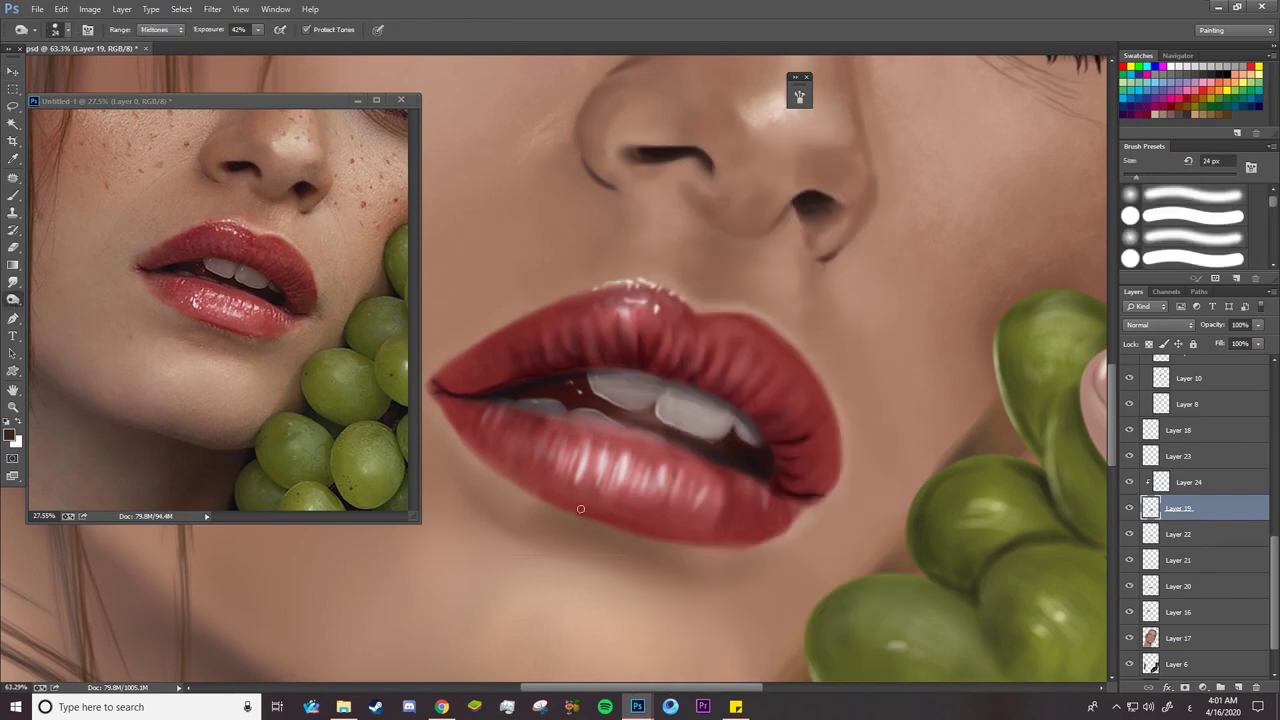
# Compare with the reference Layer 0, burn the left mouth corner at brush size 15 px, and hide the reference again
pyautogui.scroll(6, 1260, 371)
pyautogui.click(1130, 370)
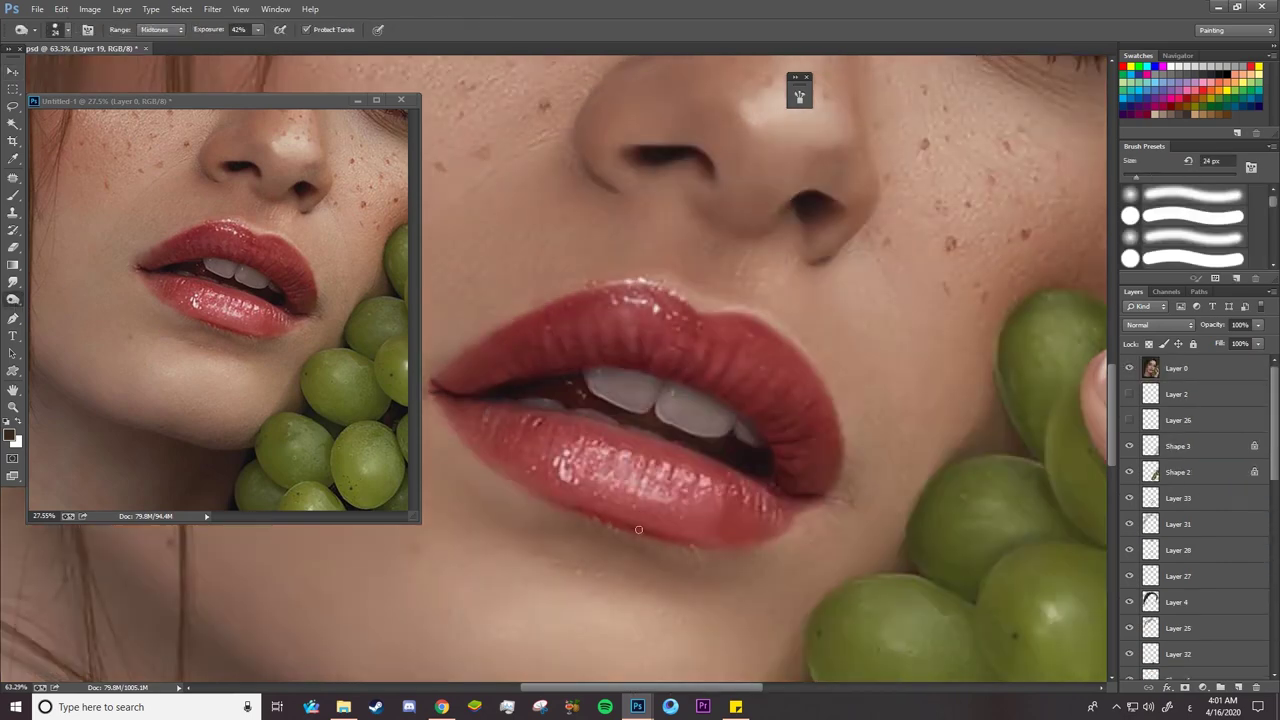
pyautogui.rightClick(691, 364)
pyautogui.click(764, 176)
pyautogui.click(437, 390)
pyautogui.click(1130, 368)
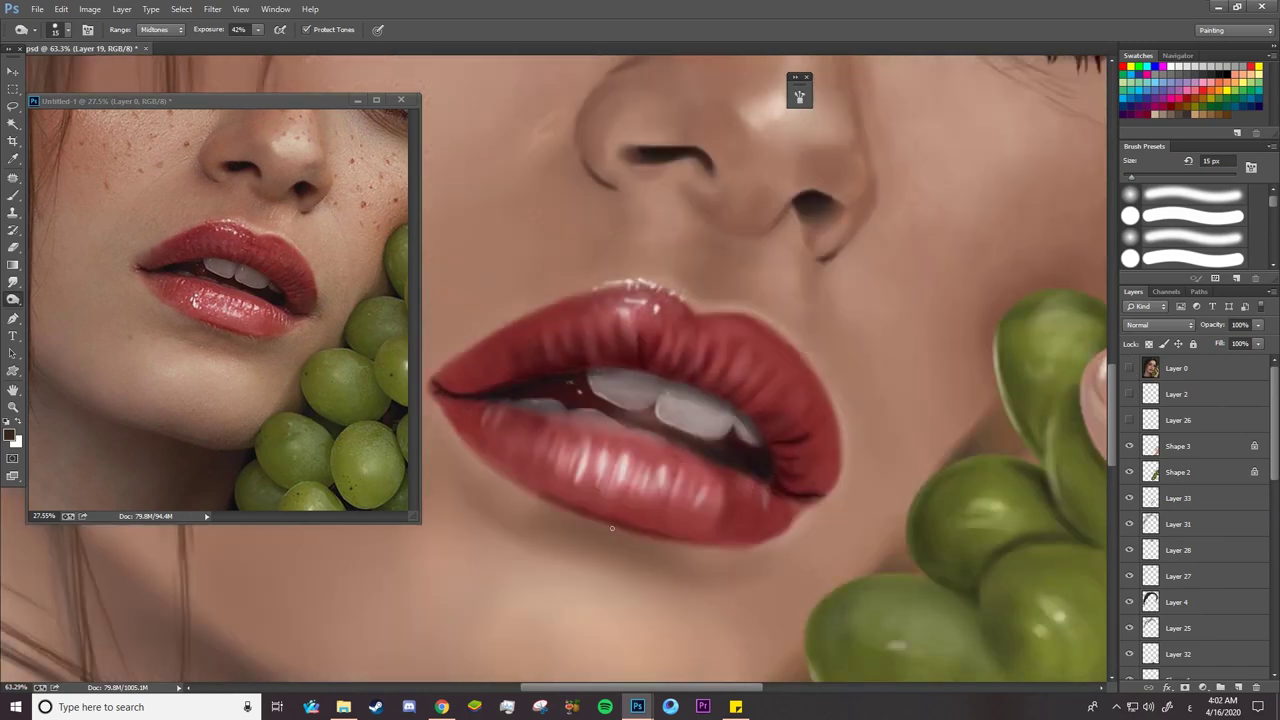
# Soften the burned lower edge of the lower lip with the Smudge tool at 59 px and 7% strength
pyautogui.click(13, 282)
pyautogui.rightClick(537, 480)
pyautogui.click(664, 173)
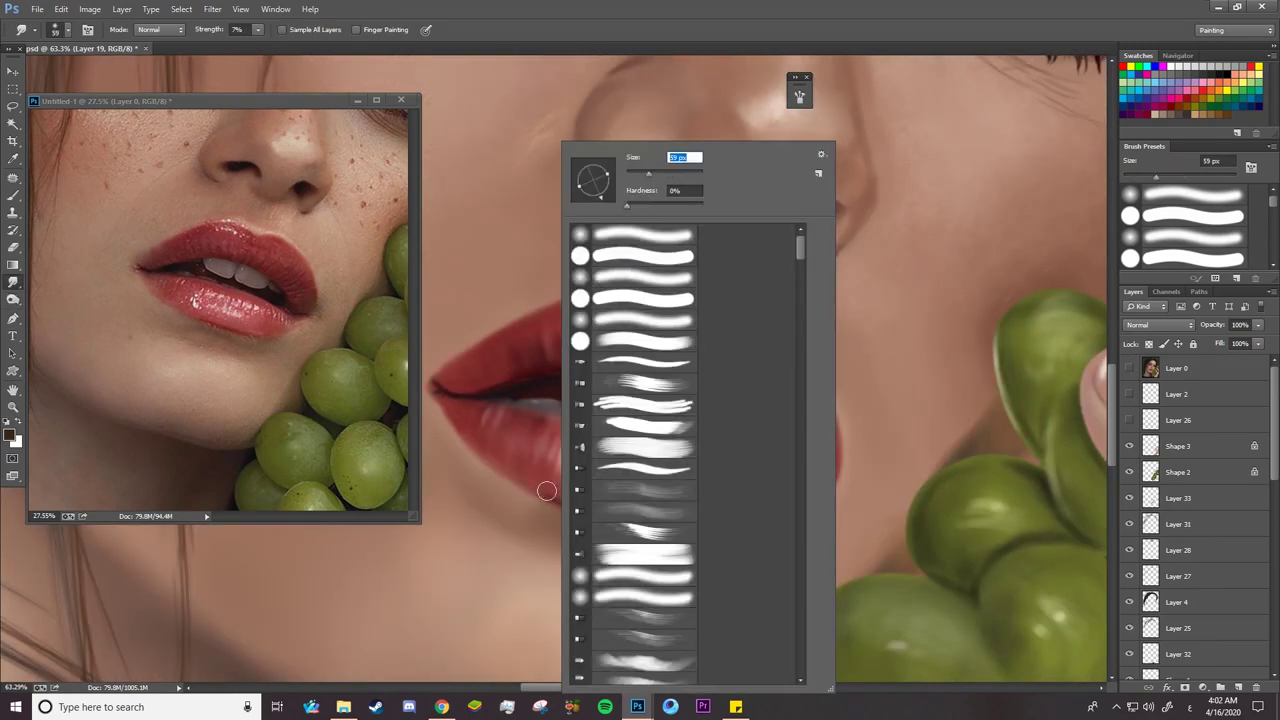
pyautogui.click(547, 491)
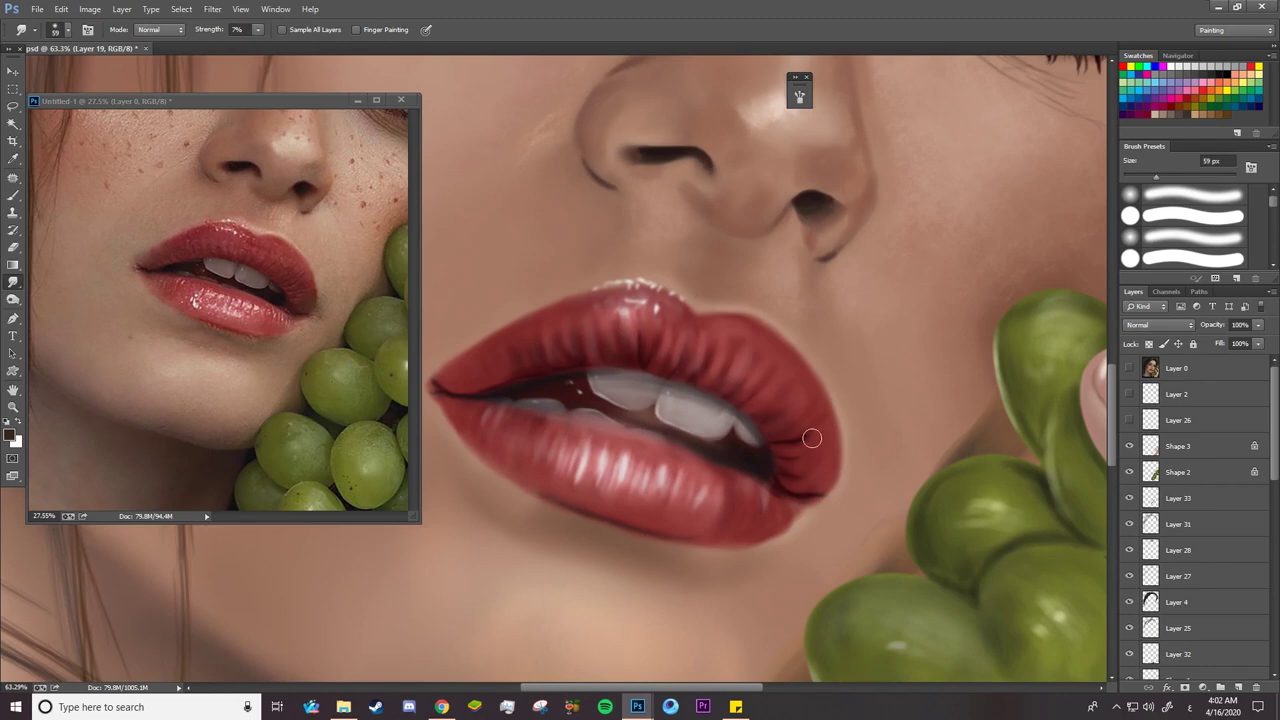
# Darken the mouth interior near the right corner on Layer 20, with the reference photo enlarged on the lips
pyautogui.scroll(-5, 1254, 443)
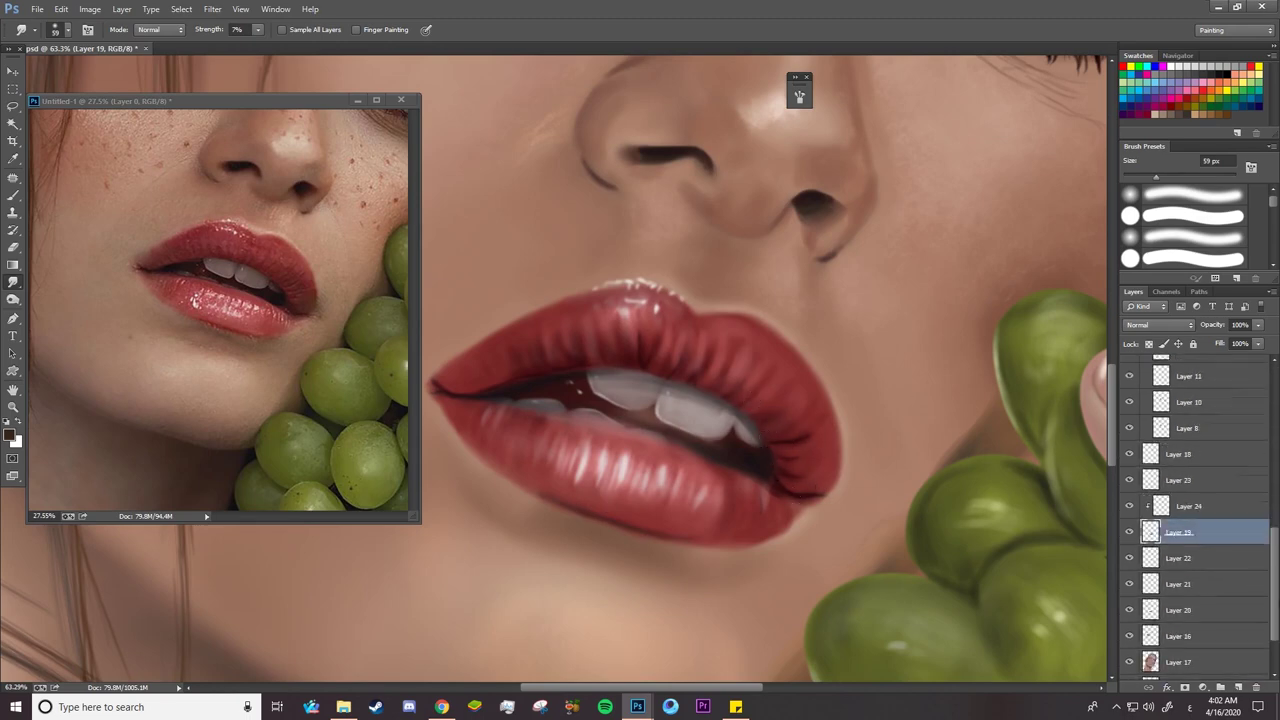
pyautogui.click(1180, 610)
pyautogui.click(1129, 610)
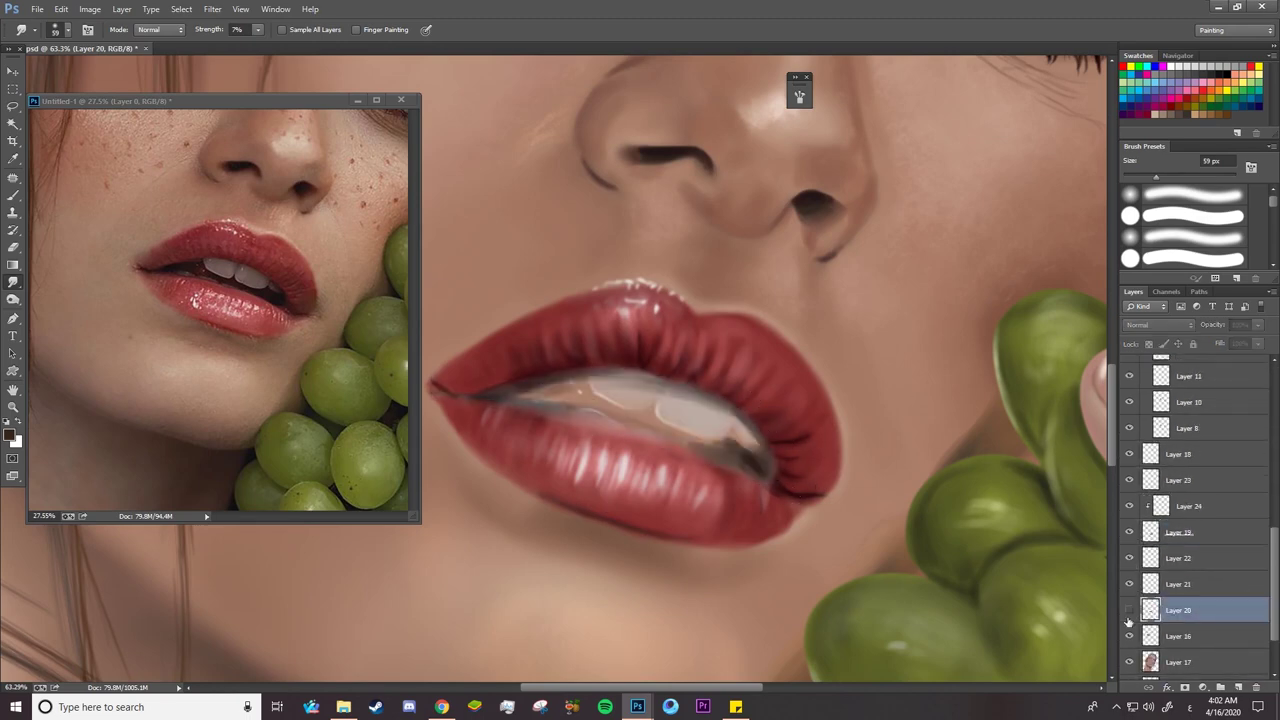
pyautogui.click(1129, 610)
pyautogui.press('b')
pyautogui.moveTo(731, 459)
pyautogui.mouseDown()
pyautogui.moveTo(669, 421)
pyautogui.moveTo(719, 430)
pyautogui.moveTo(622, 409)
pyautogui.moveTo(722, 437)
pyautogui.mouseUp()
pyautogui.press('z')
pyautogui.moveTo(262, 322); pyautogui.dragTo(340, 322)
pyautogui.click(692, 461)
# Toggle Layers 21, 19 and 23 to check what each one holds, and select the lip highlights on Layer 23
pyautogui.scroll(-2, 1274, 583)
pyautogui.click(1180, 540)
pyautogui.click(1129, 540)
pyautogui.click(1129, 540)
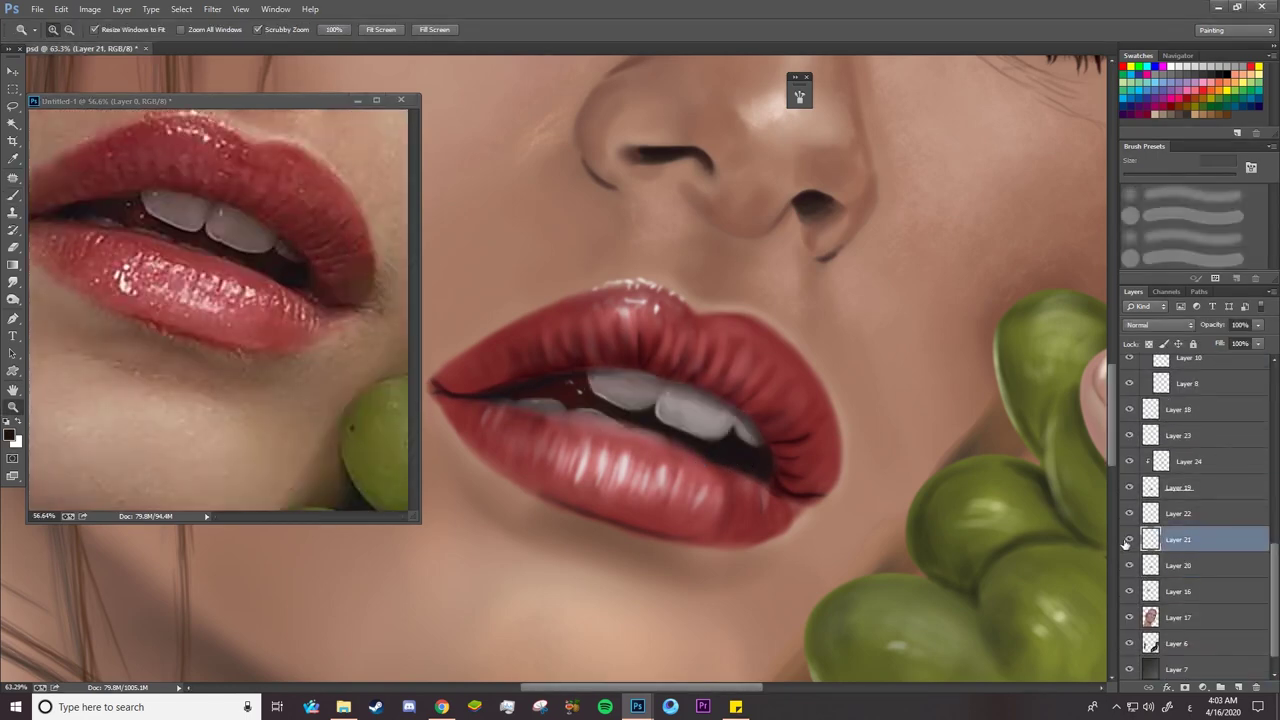
pyautogui.click(1188, 489)
pyautogui.click(1129, 488)
pyautogui.click(1129, 488)
pyautogui.click(1129, 436)
pyautogui.click(1129, 436)
pyautogui.click(1176, 436)
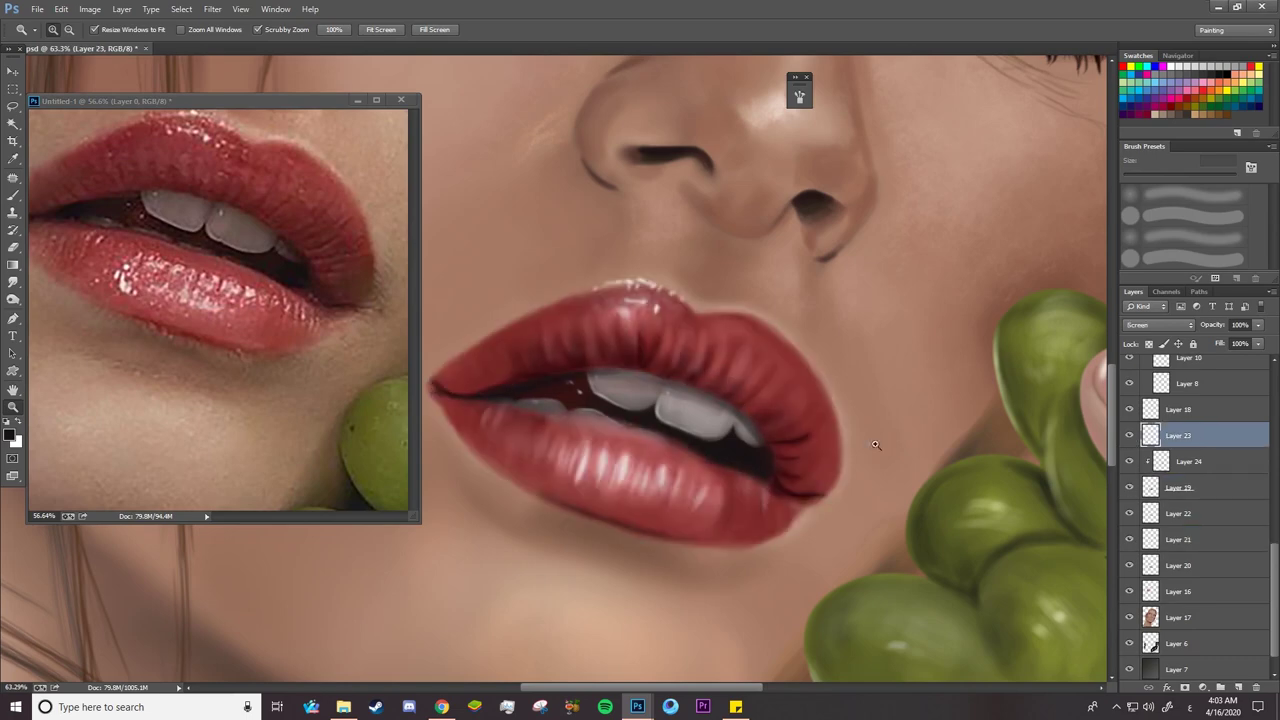
# Clean up the highlights along the lower lip's inner edge on Layer 23 using a 50 px Eraser with a flattened, tilted tip
pyautogui.click(596, 430)
pyautogui.press('e')
pyautogui.press('0')
pyautogui.rightClick(646, 408)
pyautogui.click(736, 174)
pyautogui.click(626, 402)
pyautogui.rightClick(626, 402)
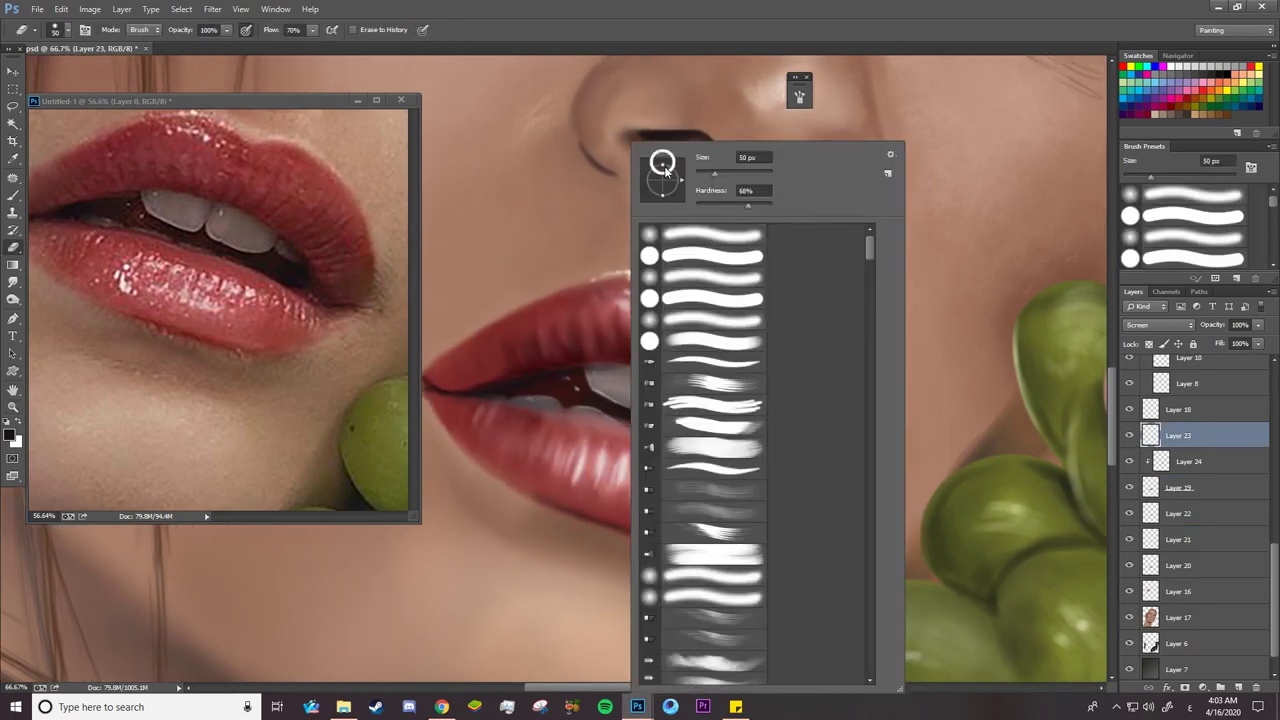
pyautogui.click(668, 199)
pyautogui.press('Return')
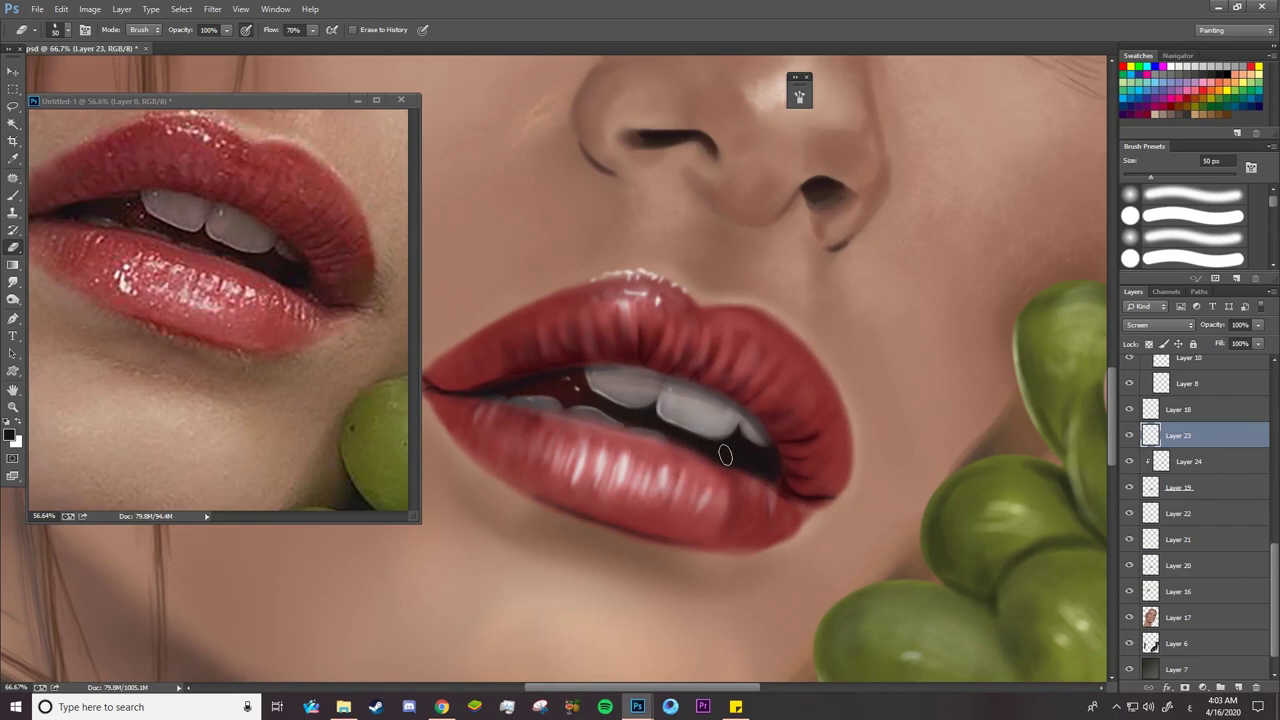
pyautogui.moveTo(734, 404); pyautogui.dragTo(604, 408)
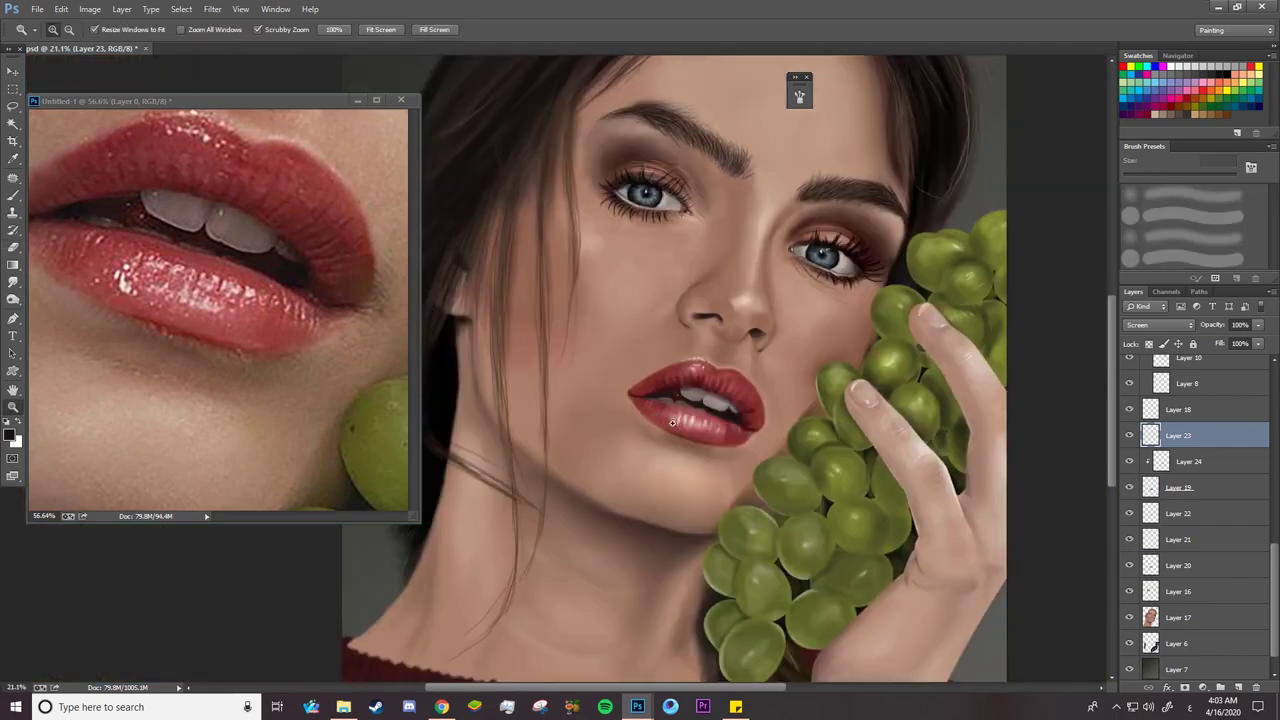
# Fade the lower lip's highlight streaks on Layer 23 with the Eraser at 97 px and 0% hardness
pyautogui.moveTo(712, 427)
pyautogui.mouseDown()
pyautogui.moveTo(813, 448)
pyautogui.moveTo(717, 437)
pyautogui.mouseUp()
pyautogui.rightClick(628, 366)
pyautogui.click(722, 168)
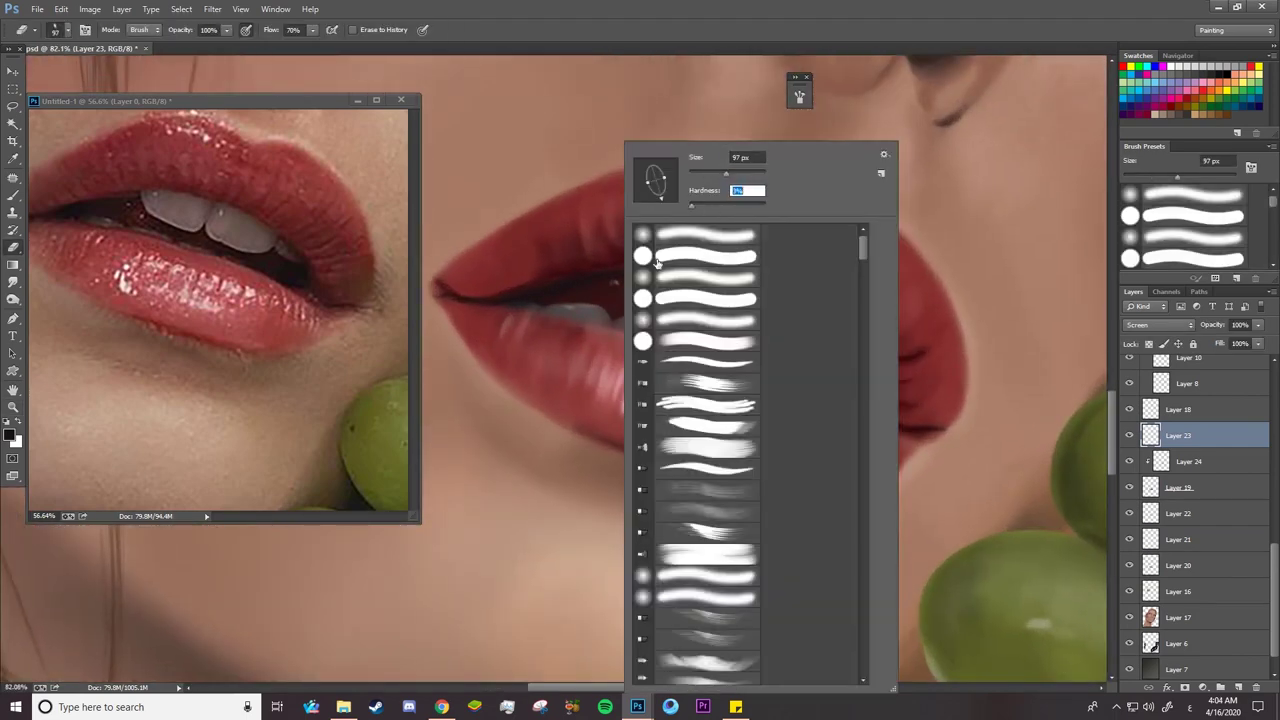
pyautogui.press('Return')
pyautogui.moveTo(640, 374)
pyautogui.mouseDown()
pyautogui.moveTo(686, 403)
pyautogui.moveTo(642, 388)
pyautogui.moveTo(777, 430)
pyautogui.moveTo(716, 393)
pyautogui.mouseUp()
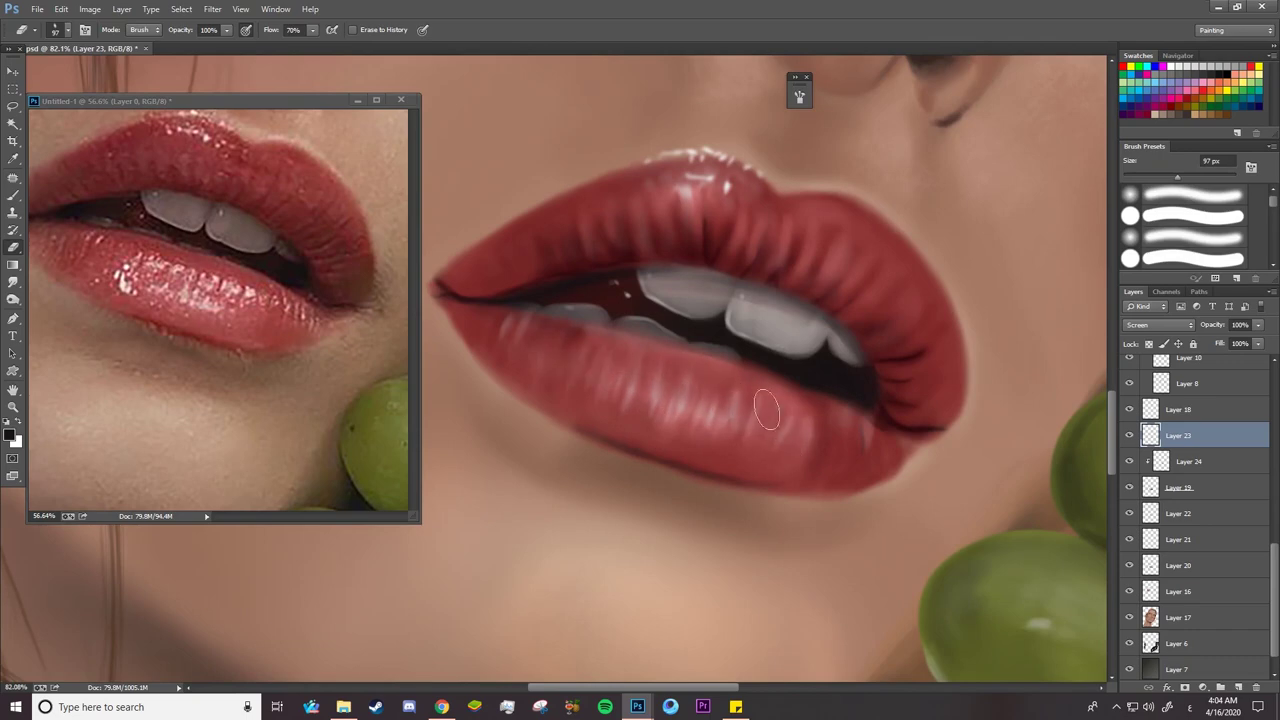
# Set the Brush to Color Dodge mode with white as foreground, and display the brush presets as large thumbnails
pyautogui.click(13, 195)
pyautogui.click(150, 31)
pyautogui.click(152, 176)
pyautogui.click(17, 422)
pyautogui.rightClick(718, 374)
pyautogui.moveTo(956, 245); pyautogui.dragTo(966, 497)
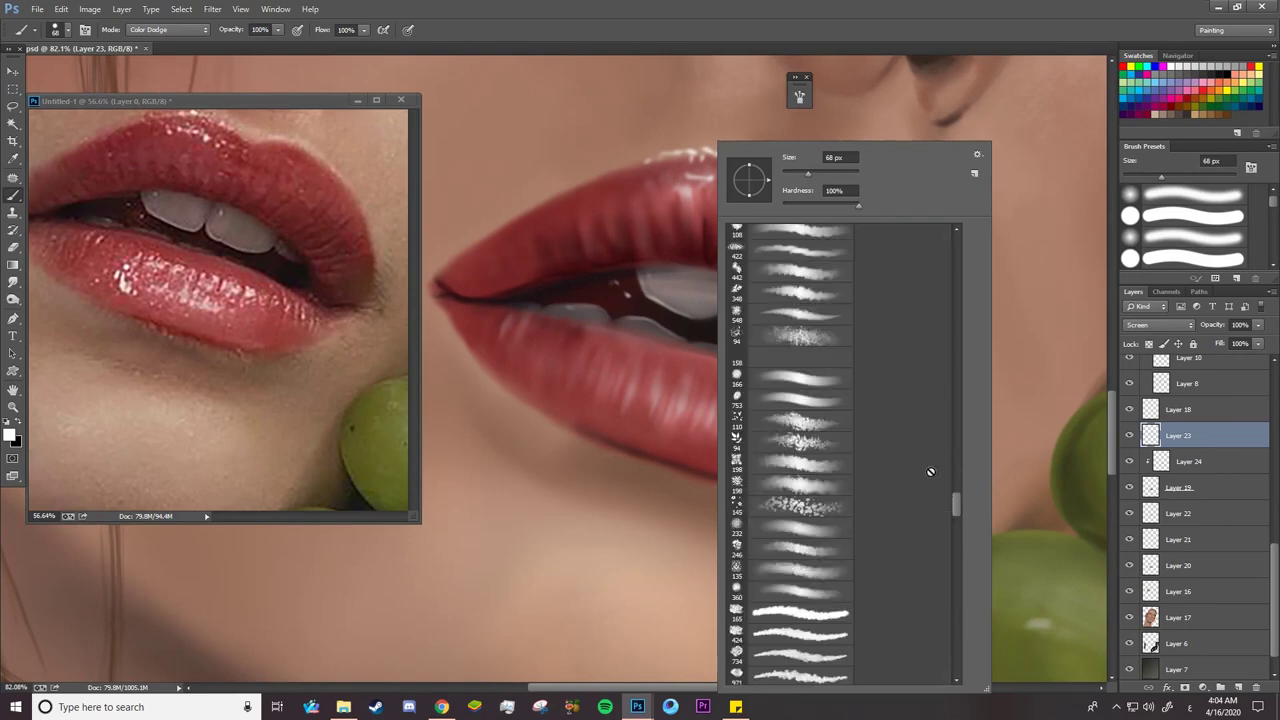
pyautogui.click(977, 155)
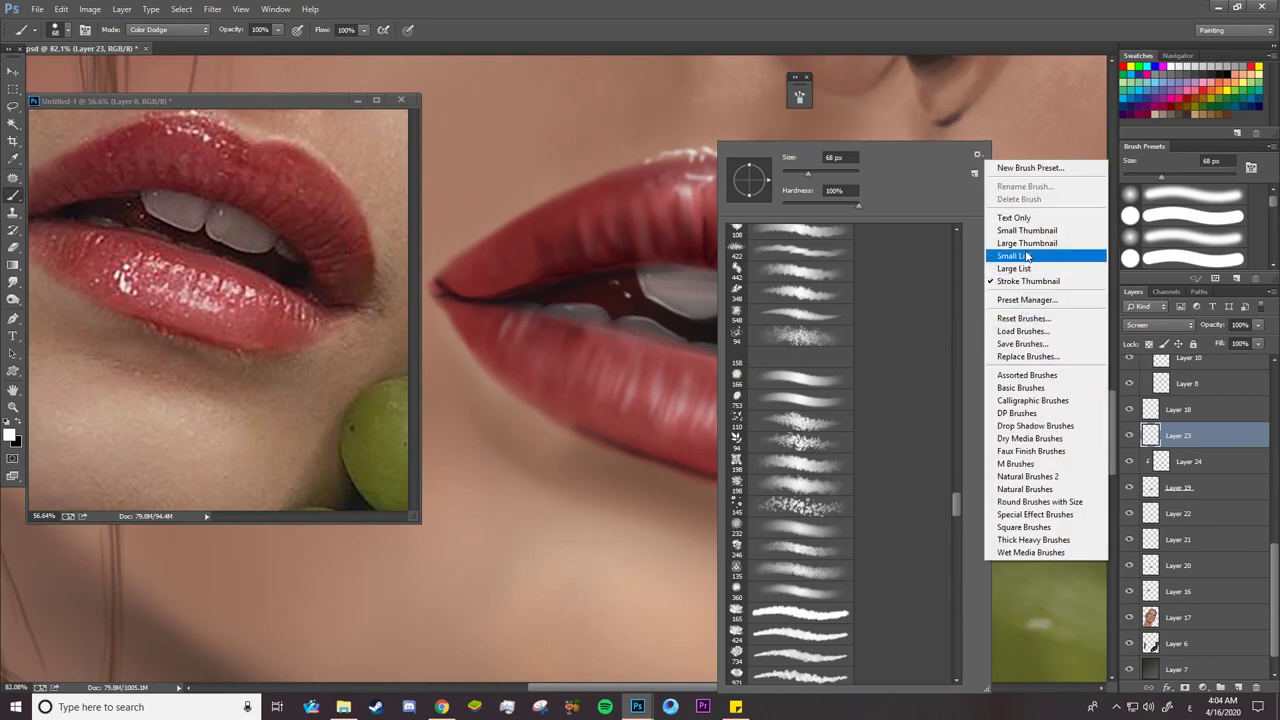
pyautogui.click(1027, 243)
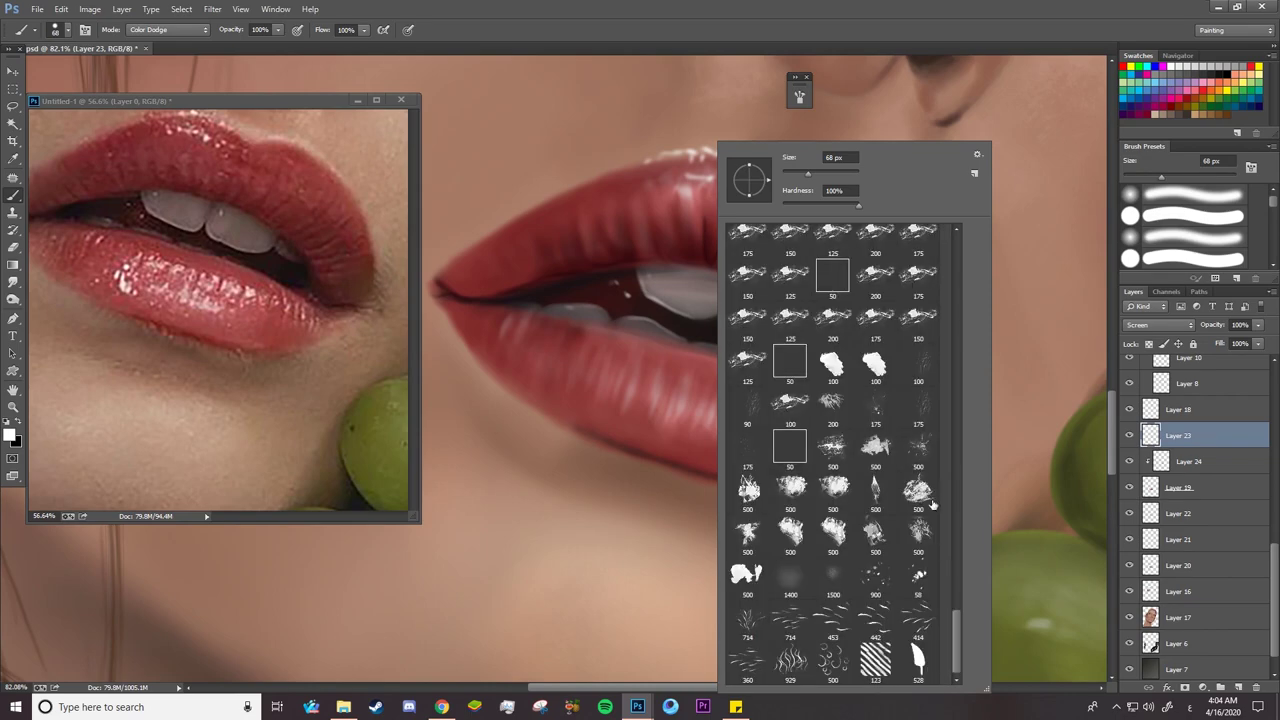
# Choose the textured round 232 px brush preset and reduce its size to 22 px
pyautogui.click(955, 475)
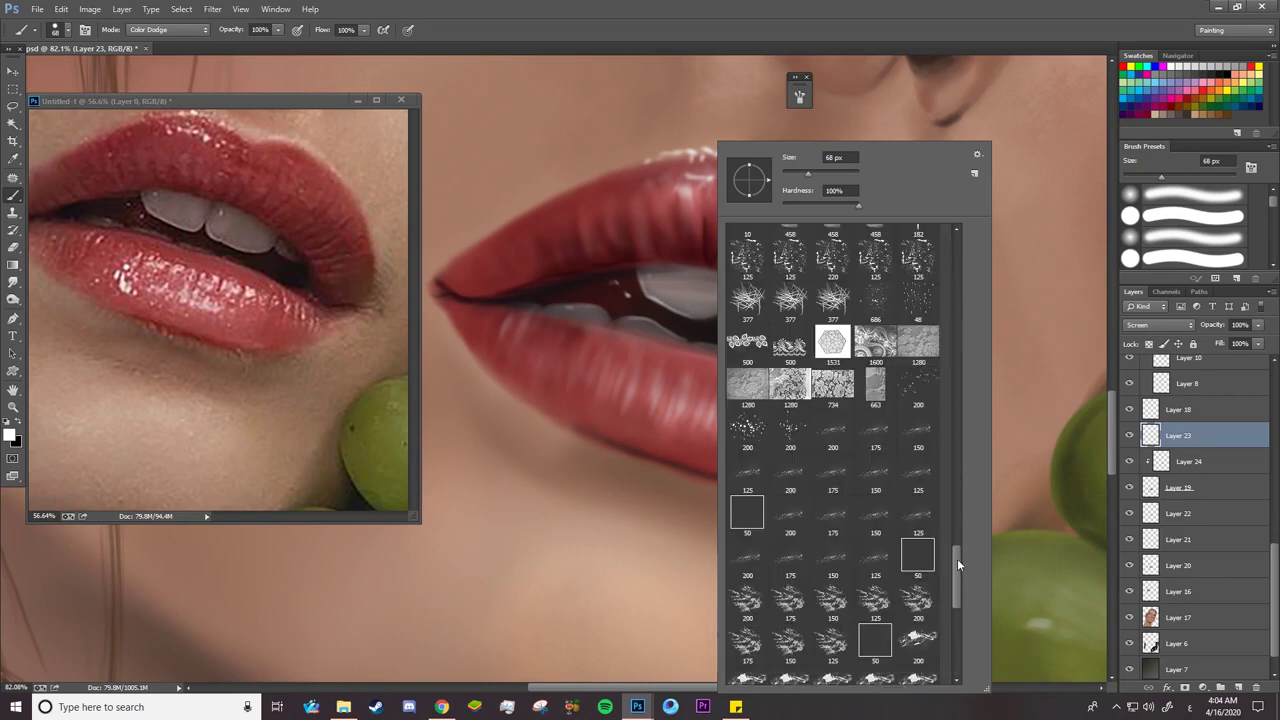
pyautogui.moveTo(957, 558); pyautogui.dragTo(956, 489)
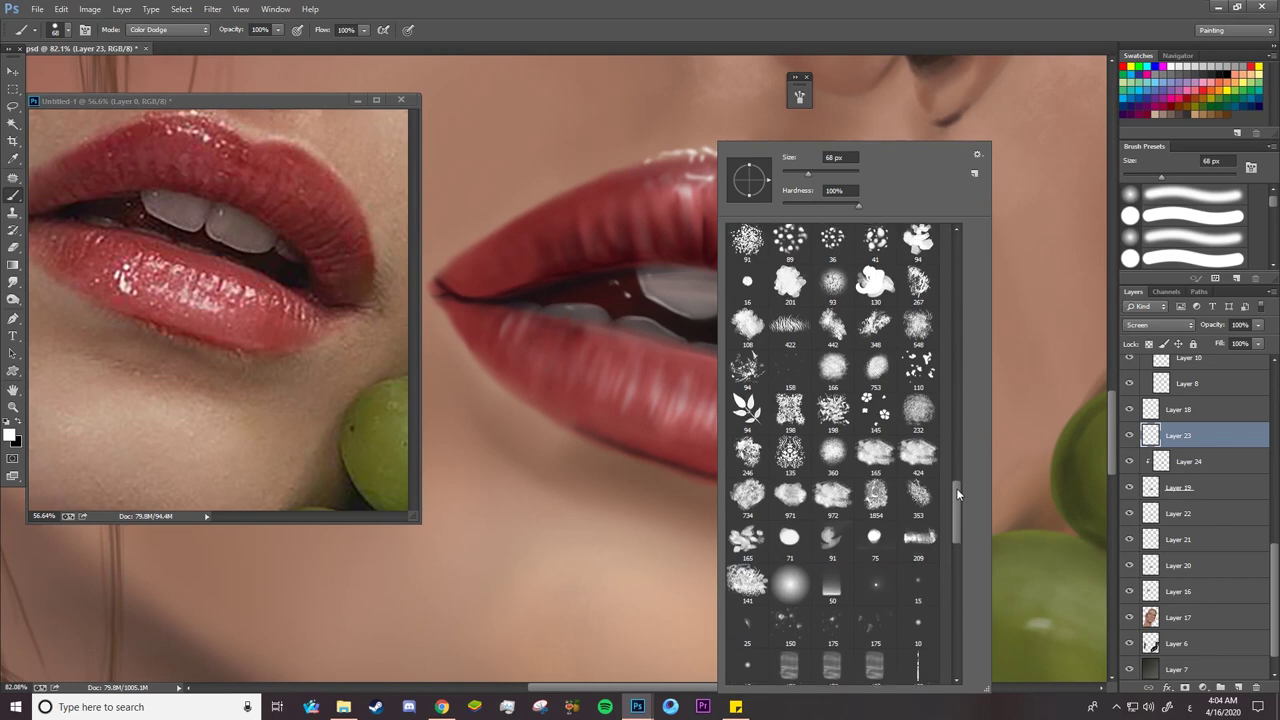
pyautogui.moveTo(957, 489); pyautogui.dragTo(956, 487)
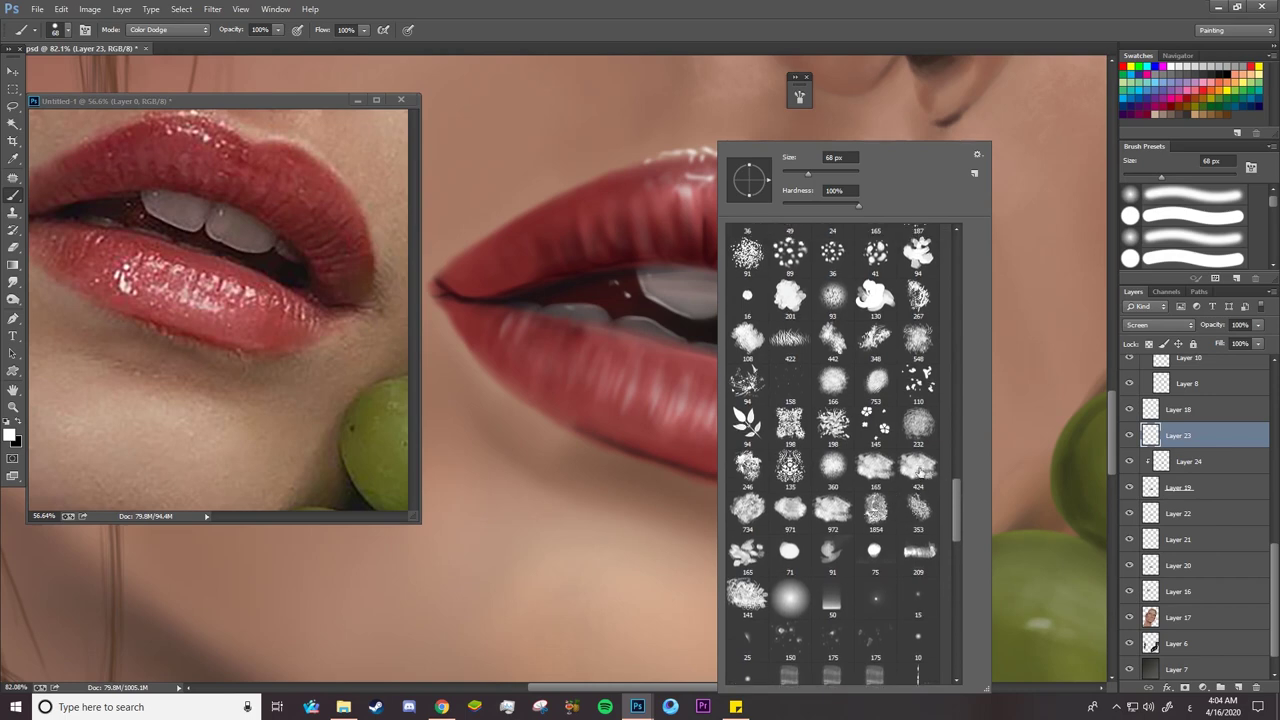
pyautogui.click(915, 427)
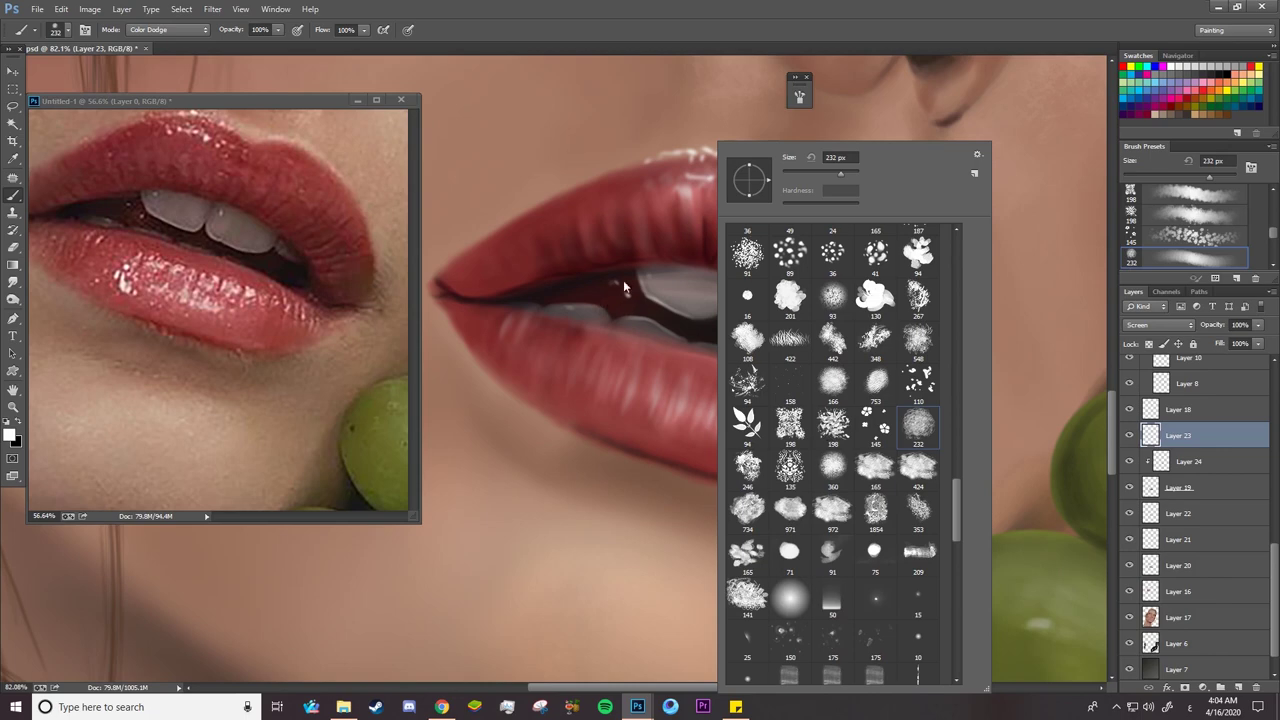
pyautogui.moveTo(797, 178); pyautogui.dragTo(791, 176)
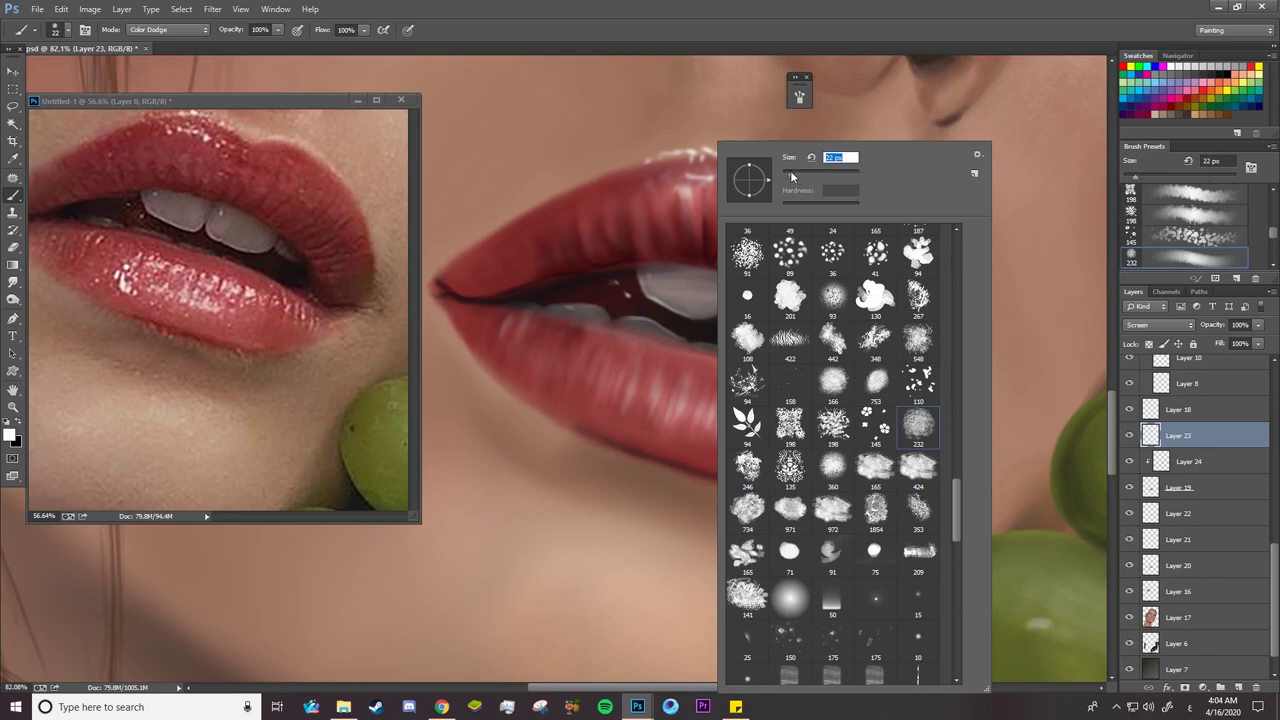
# Paint fine glossy white highlights on both lips on Layer 23, reducing the brush to 9 px, and hide the reference Layer 0
pyautogui.click(687, 378)
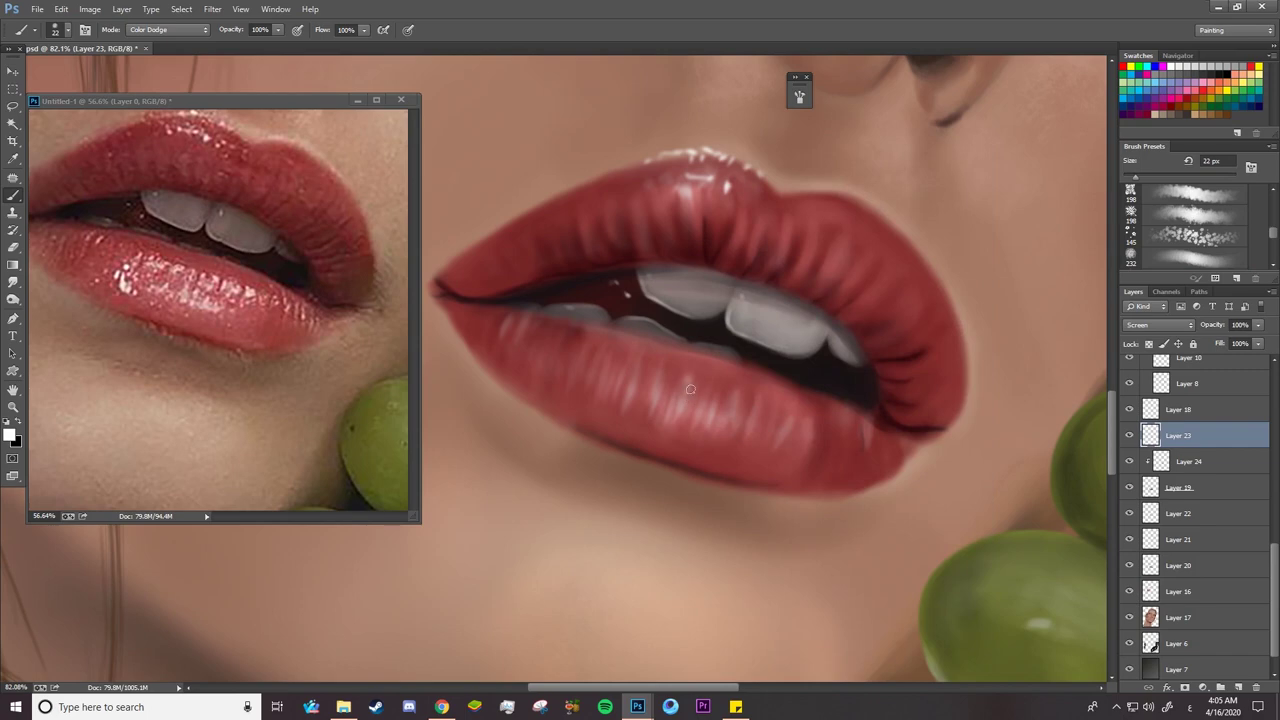
pyautogui.rightClick(686, 400)
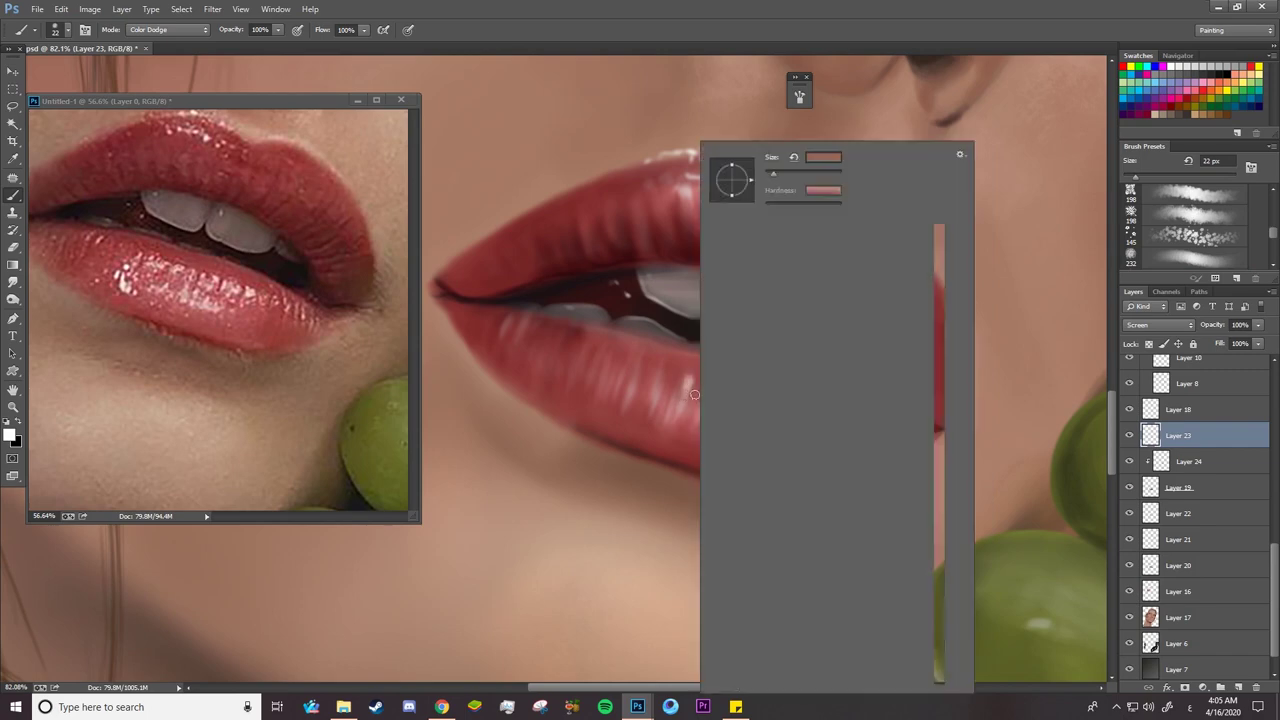
pyautogui.moveTo(774, 176); pyautogui.dragTo(770, 180)
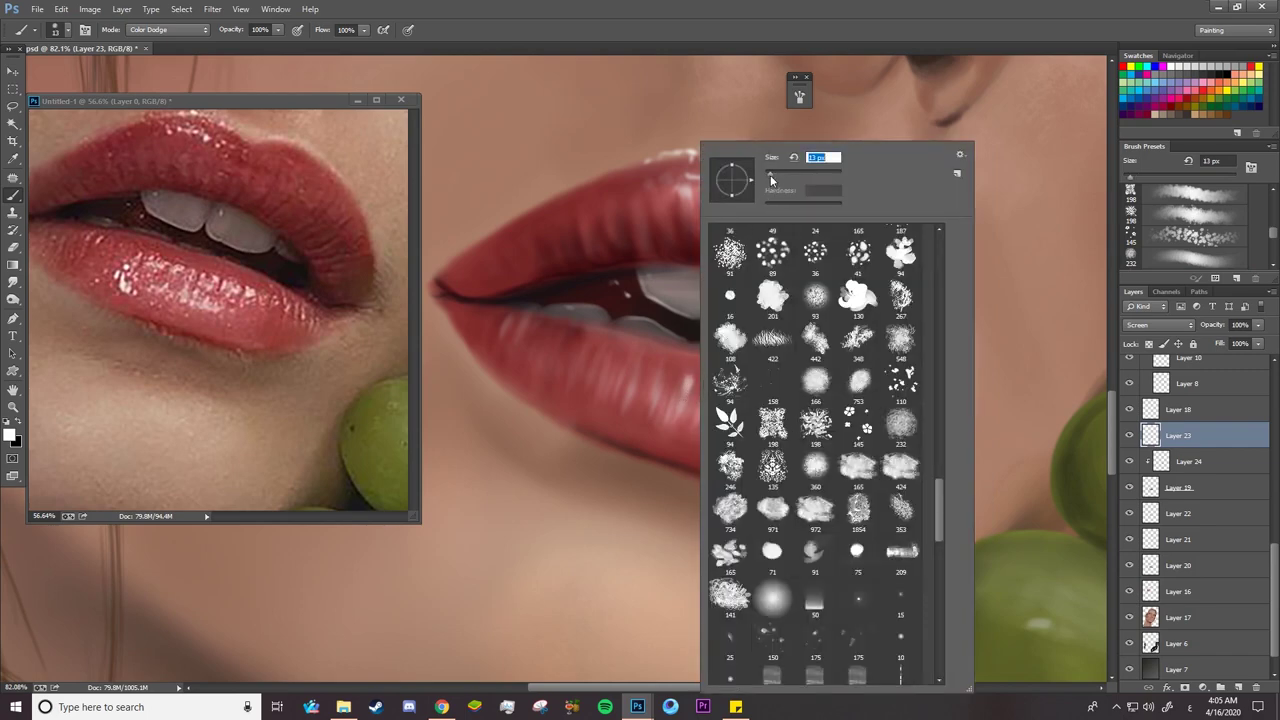
pyautogui.click(679, 389)
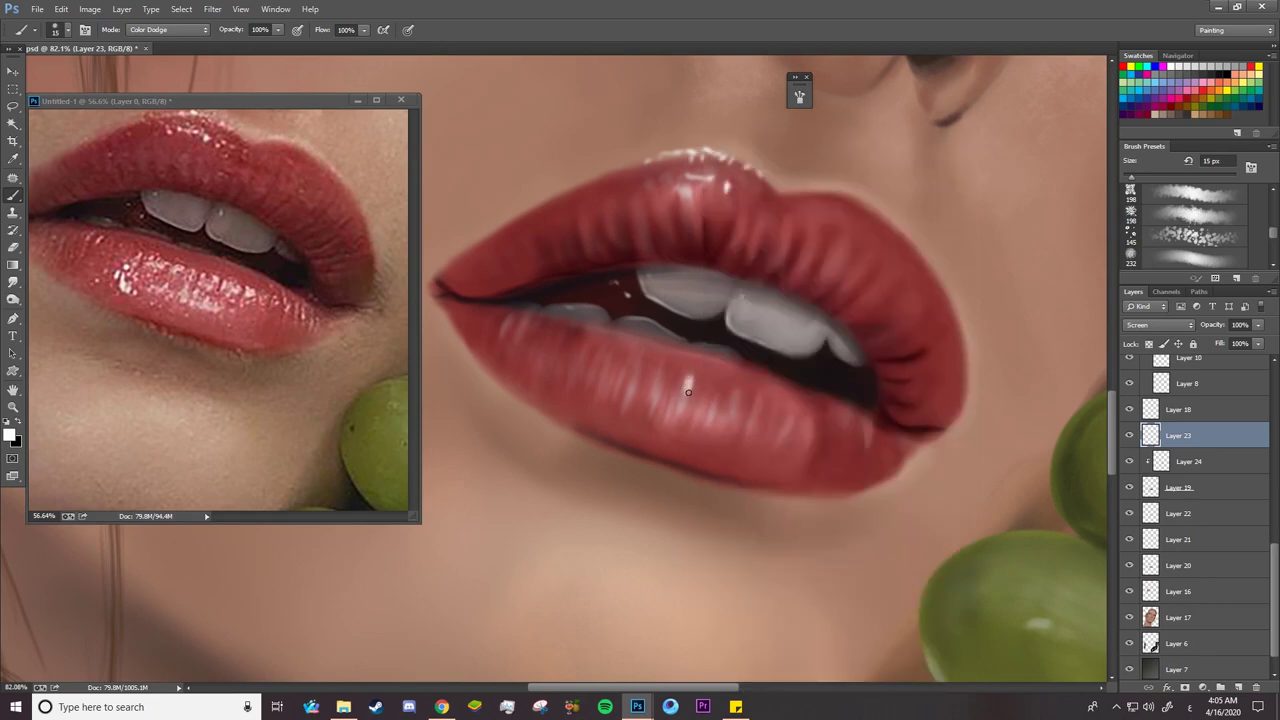
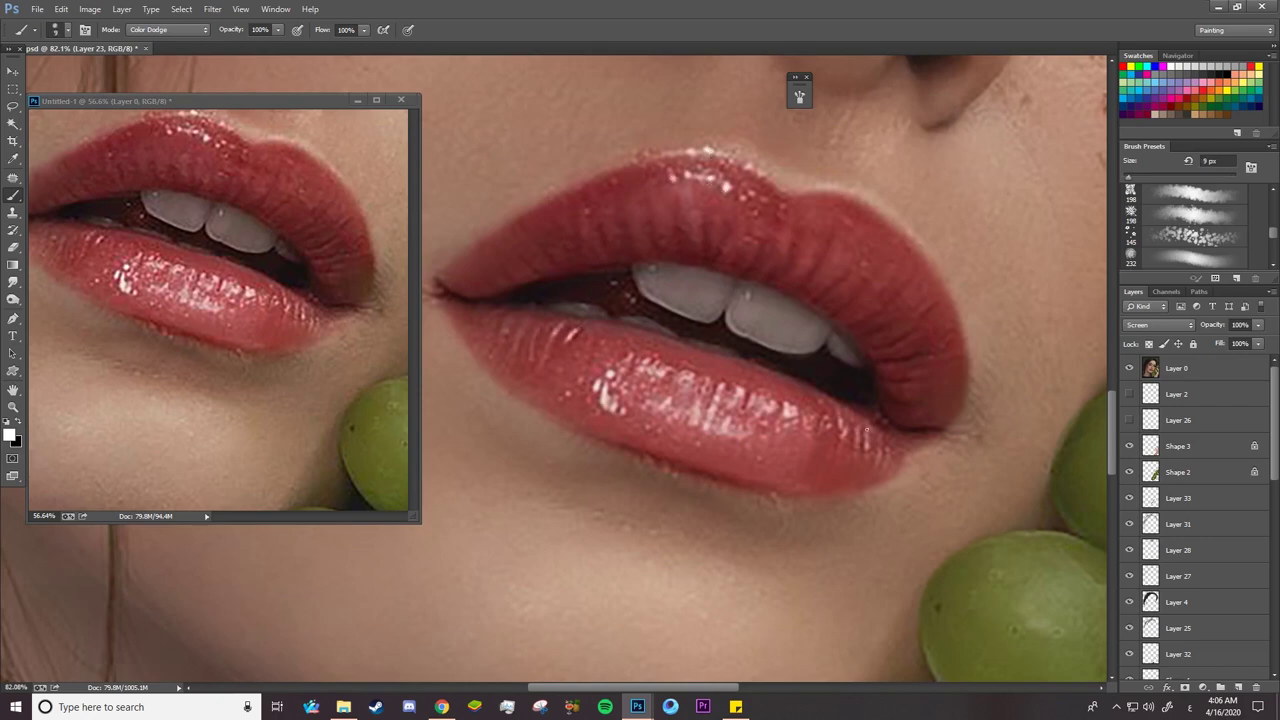
pyautogui.click(1129, 369)
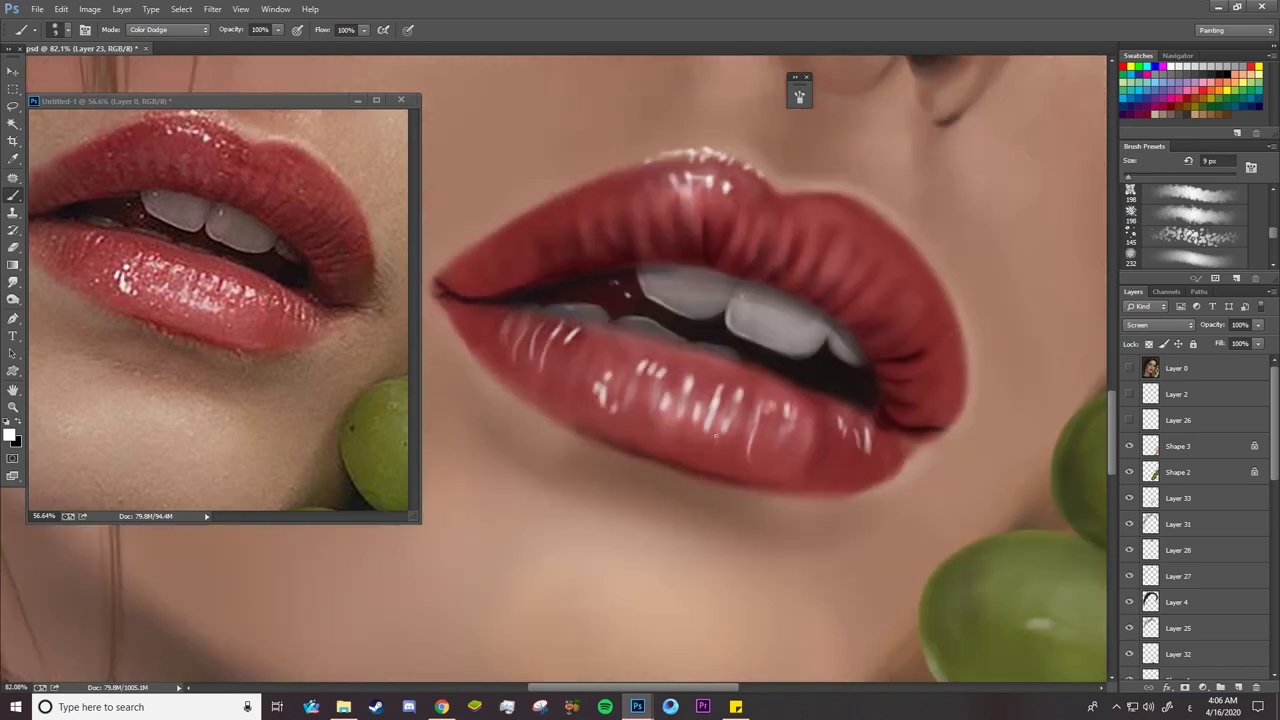
# Soften the new highlights at the lower lip's left end with a 121 px Smudge at 7% strength and a 97 px Eraser
pyautogui.click(13, 283)
pyautogui.rightClick(615, 335)
pyautogui.moveTo(707, 170); pyautogui.dragTo(703, 170)
pyautogui.click(531, 334)
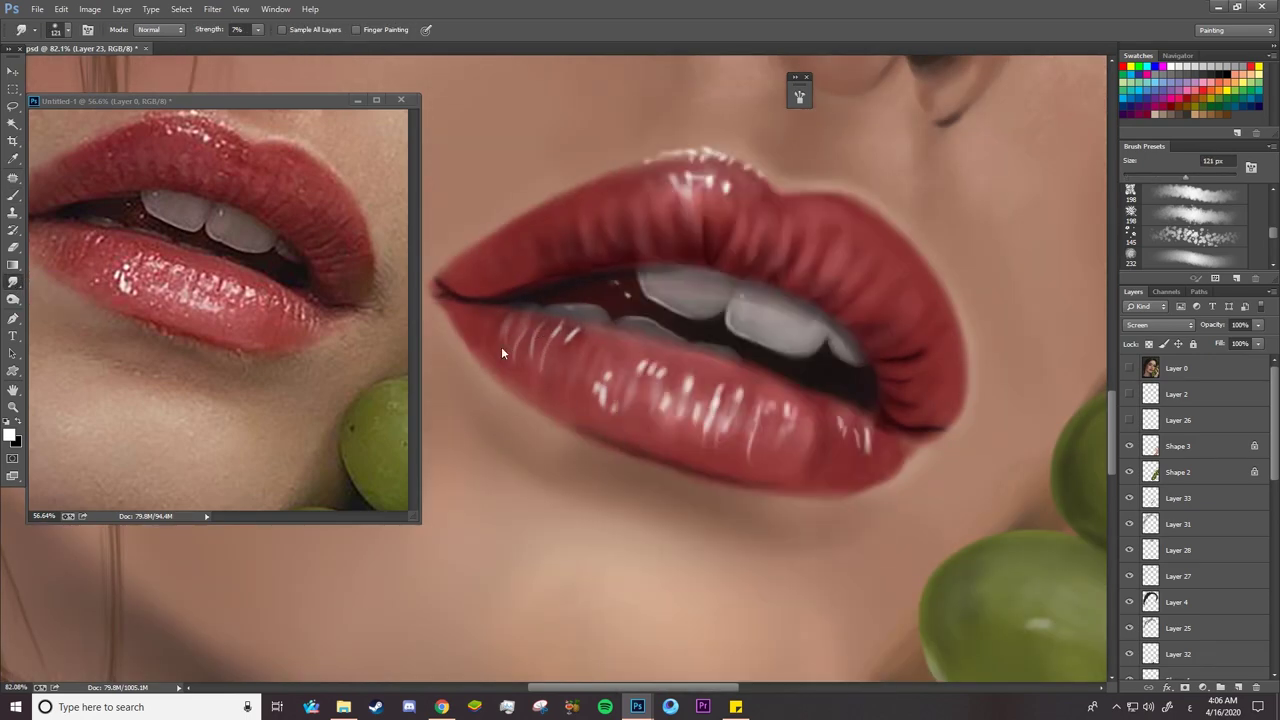
pyautogui.press('e')
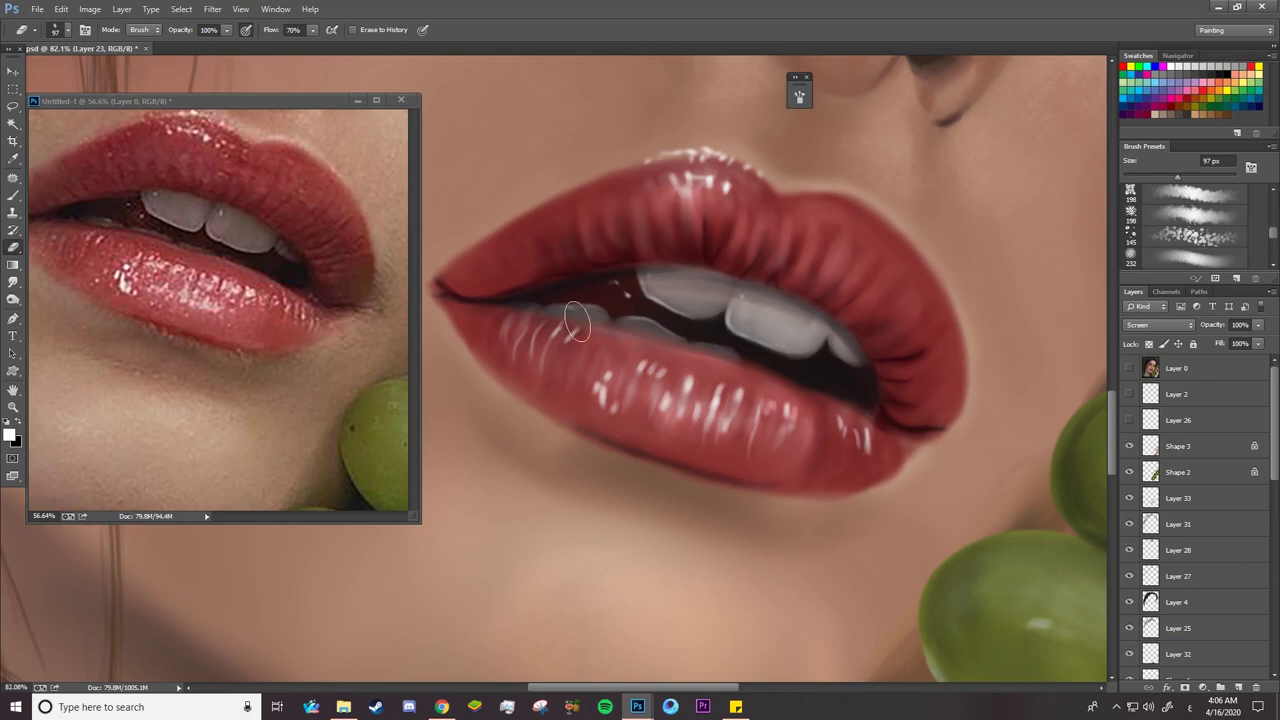
# Show the whole face in both the painting and the reference, and add a new layer directly above Layer 17
pyautogui.press('z')
pyautogui.moveTo(746, 434); pyautogui.dragTo(656, 401)
pyautogui.moveTo(270, 400); pyautogui.dragTo(208, 380)
pyautogui.click(617, 282)
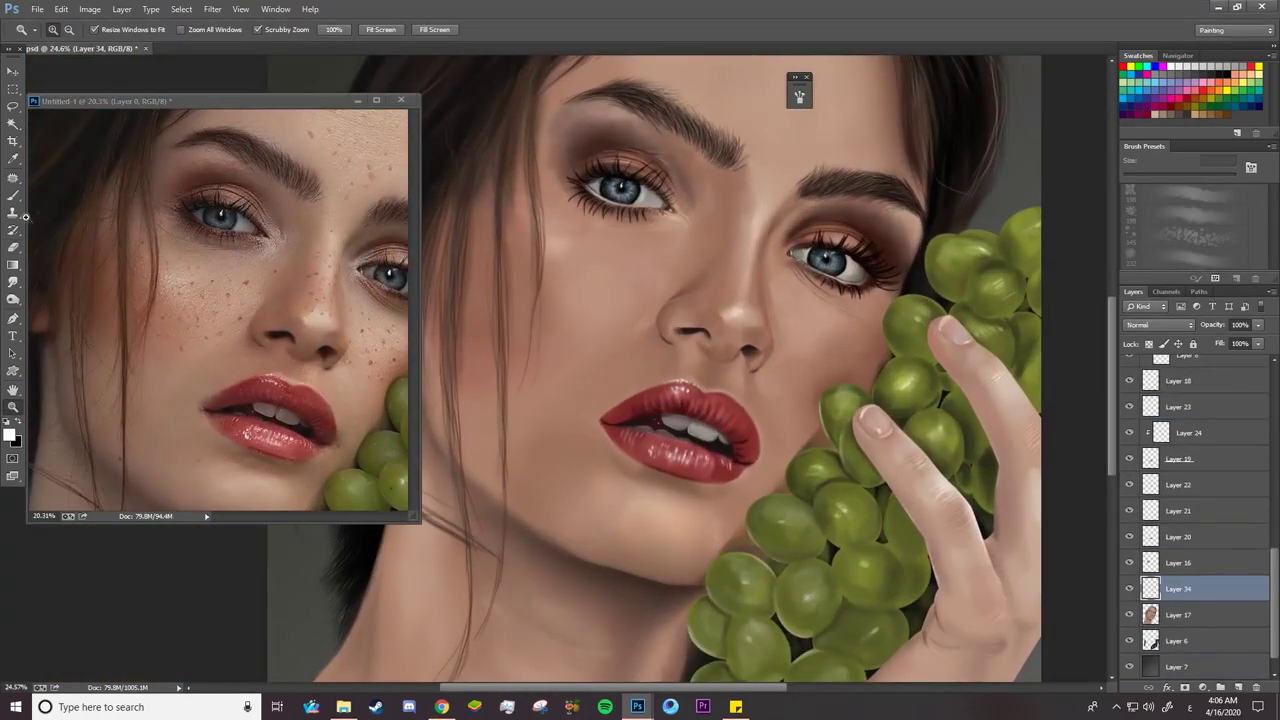
# Sample the brown of a cheek freckle in the reference photo and shift the foreground colour to a more saturated brown
pyautogui.press('b')
pyautogui.click(333, 335)
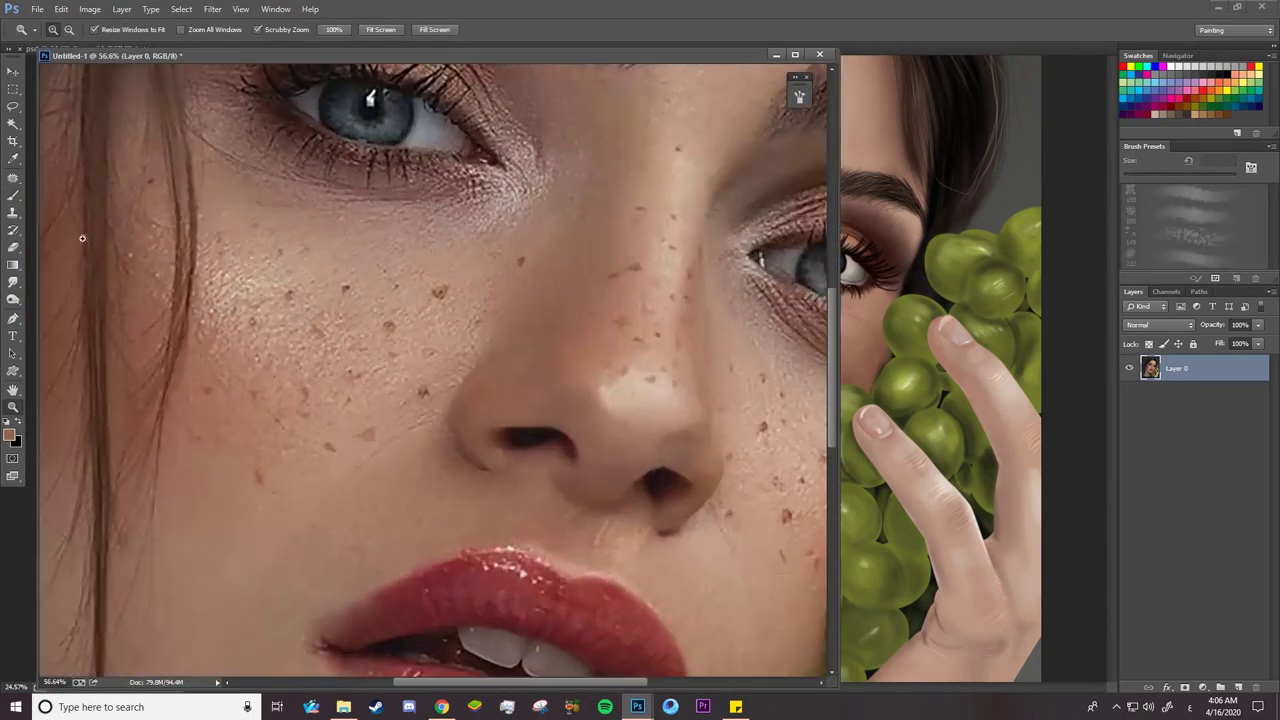
pyautogui.keyDown('alt'); pyautogui.click(443, 289); pyautogui.keyUp('alt')
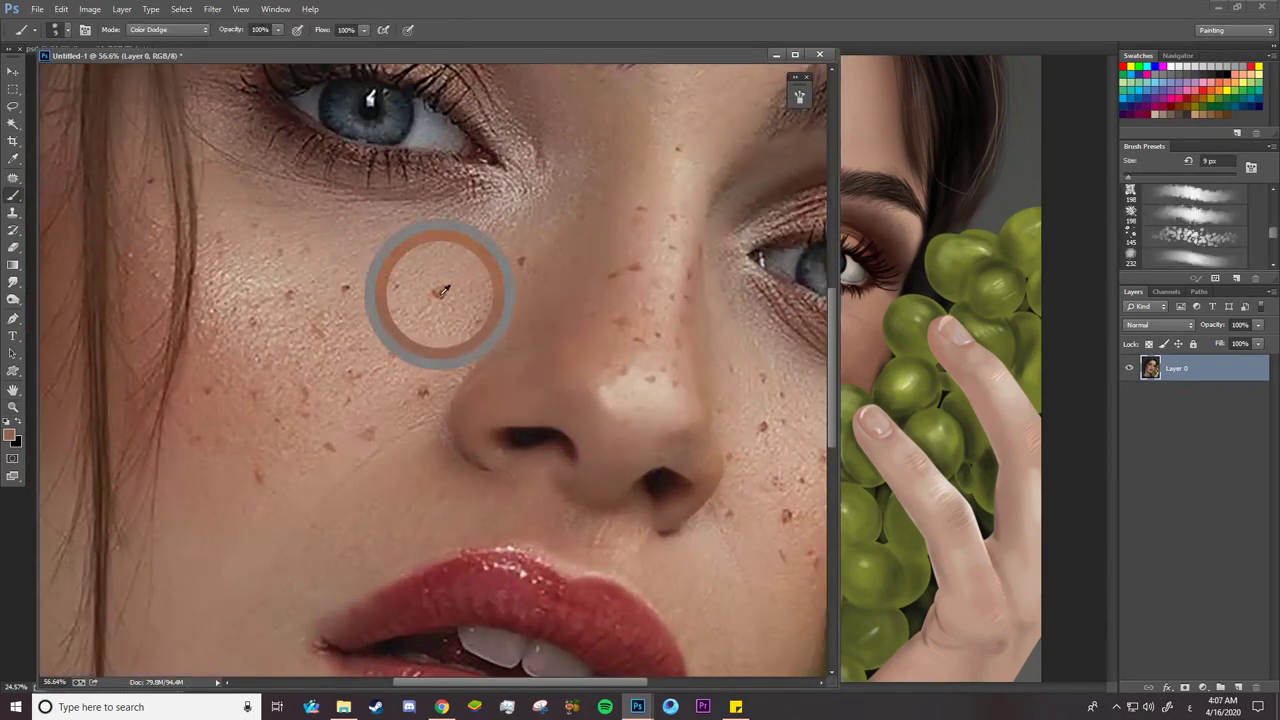
pyautogui.keyDown('alt'); pyautogui.click(440, 296); pyautogui.keyUp('alt')
pyautogui.click(9, 434)
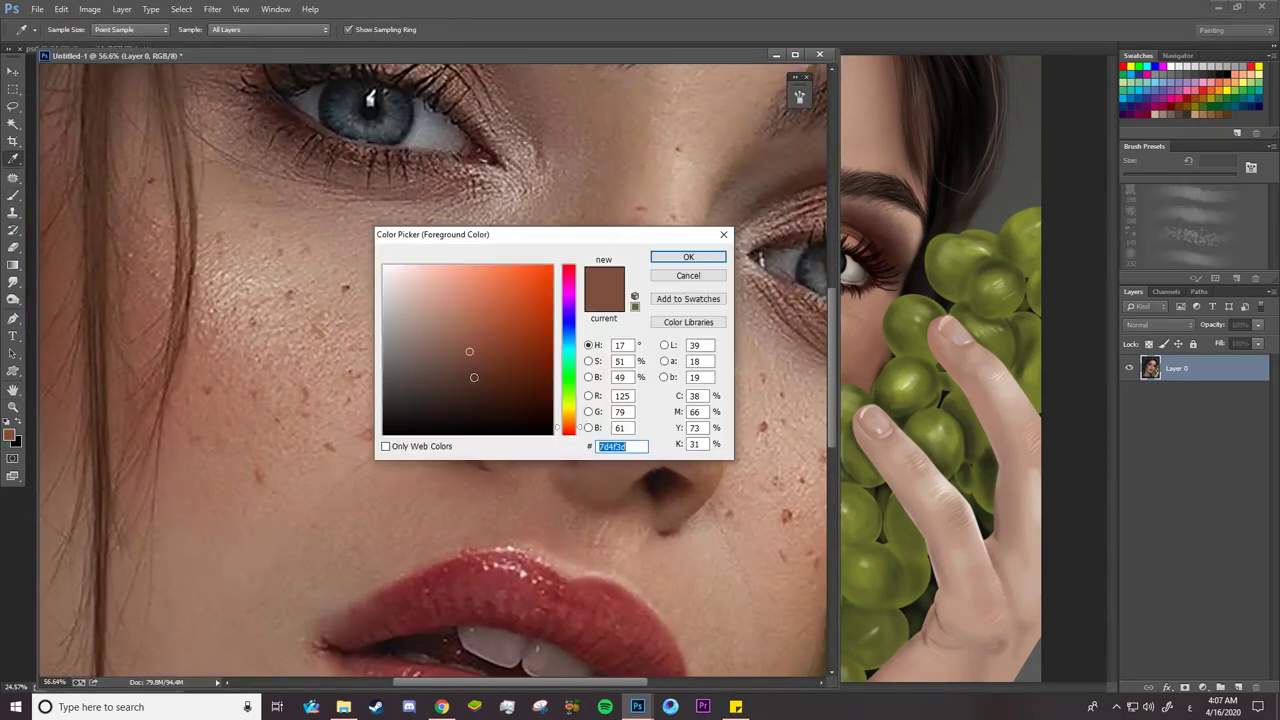
pyautogui.click(492, 356)
pyautogui.click(688, 257)
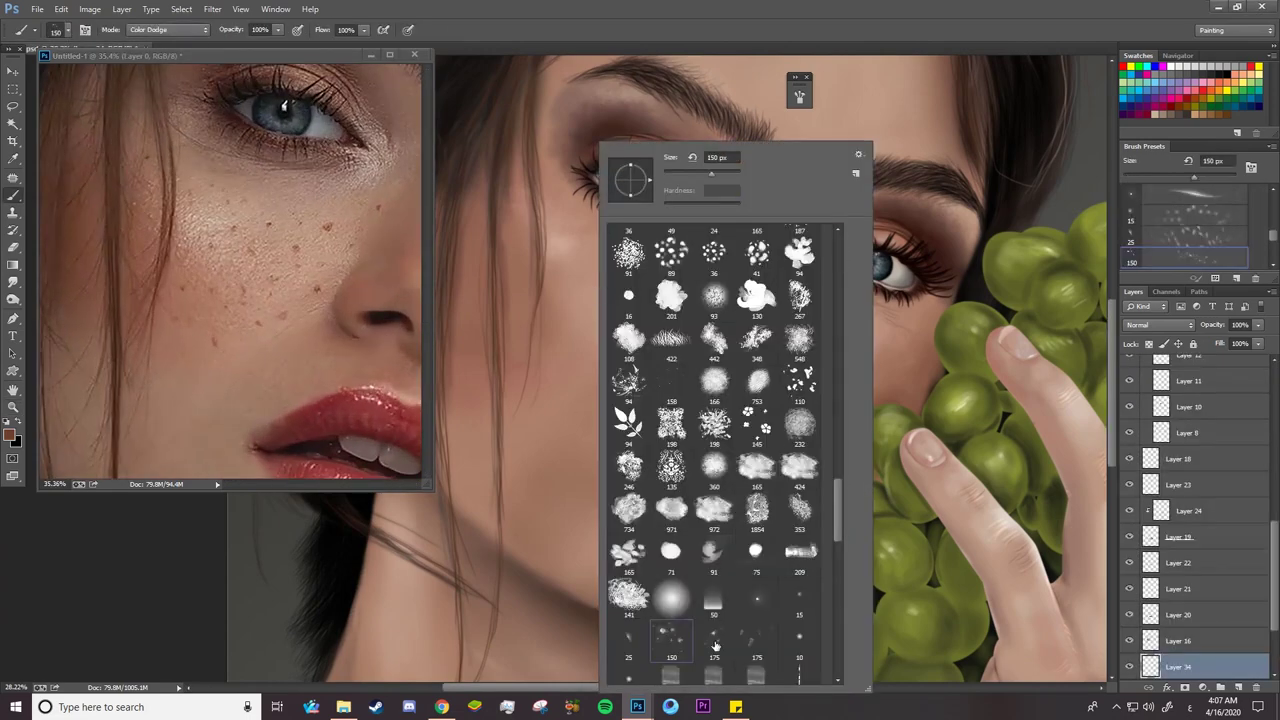
# Choose the 175 px scattered speckle brush preset, set its mode to Normal and its size to 244 px
pyautogui.press('Return')
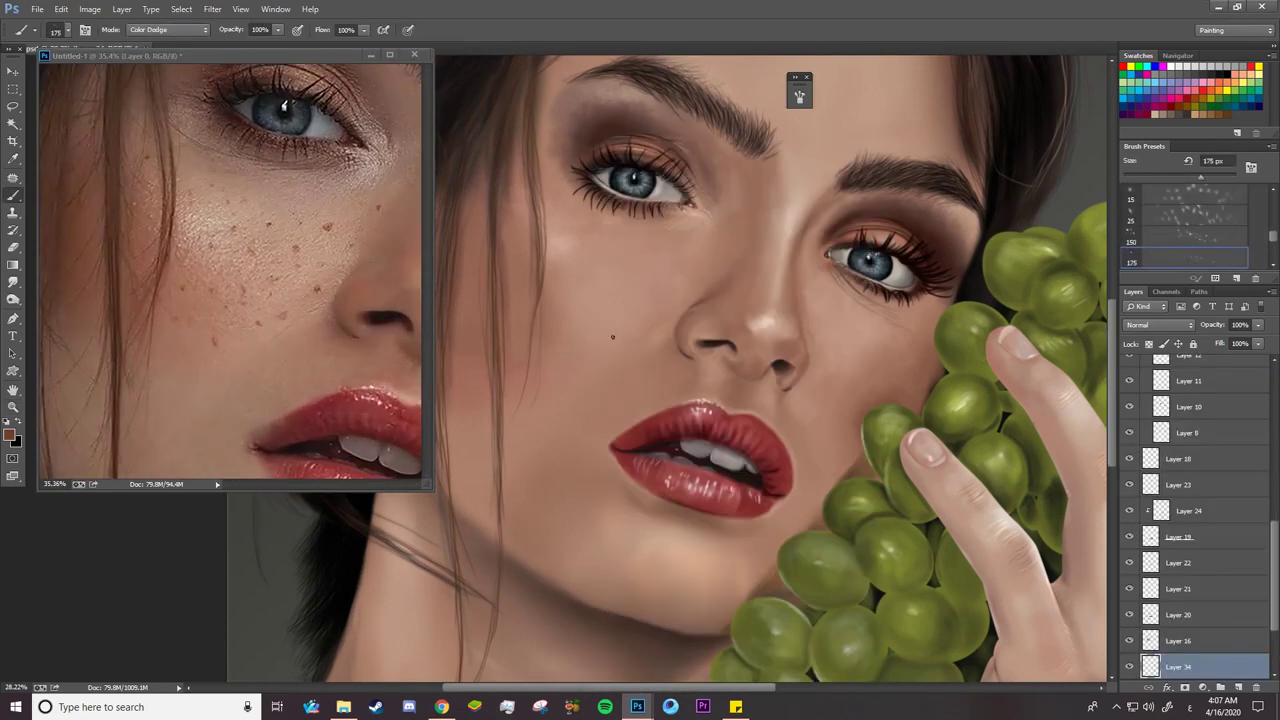
pyautogui.click(168, 30)
pyautogui.click(163, 45)
pyautogui.rightClick(597, 277)
pyautogui.moveTo(711, 180); pyautogui.dragTo(722, 180)
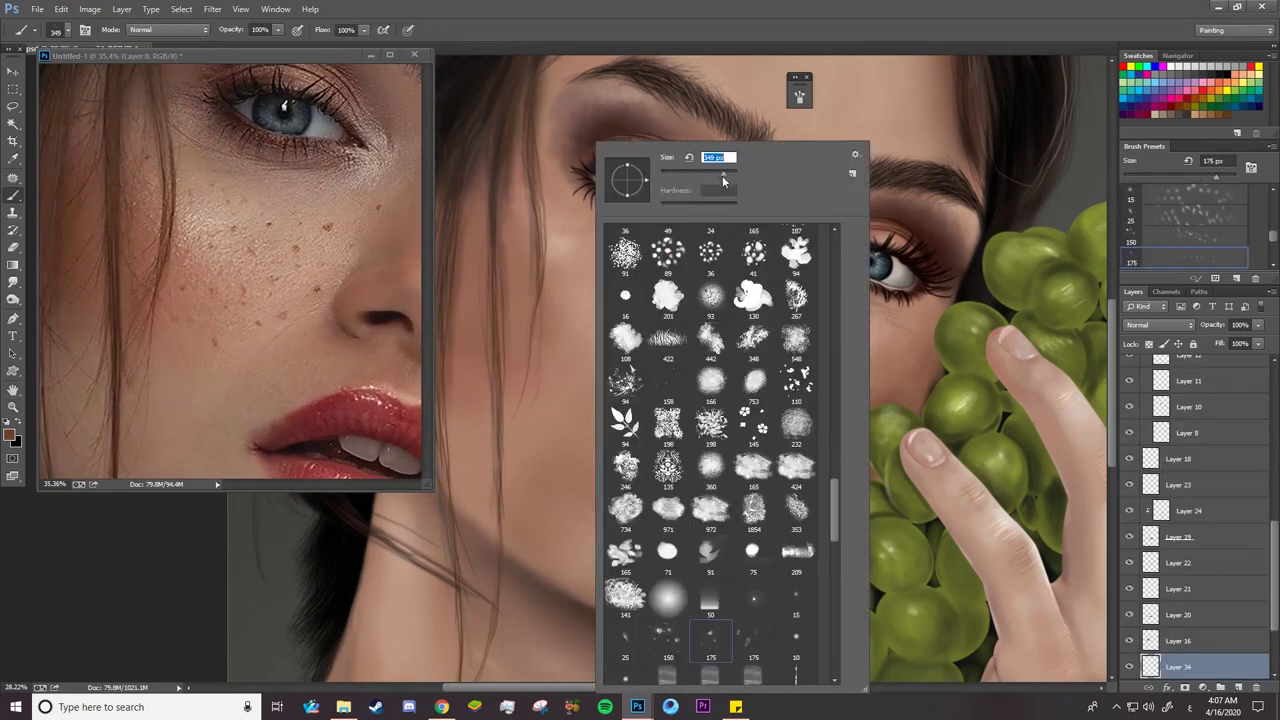
pyautogui.press('Return')
pyautogui.rightClick(588, 278)
pyautogui.write('244')
pyautogui.press('Return')
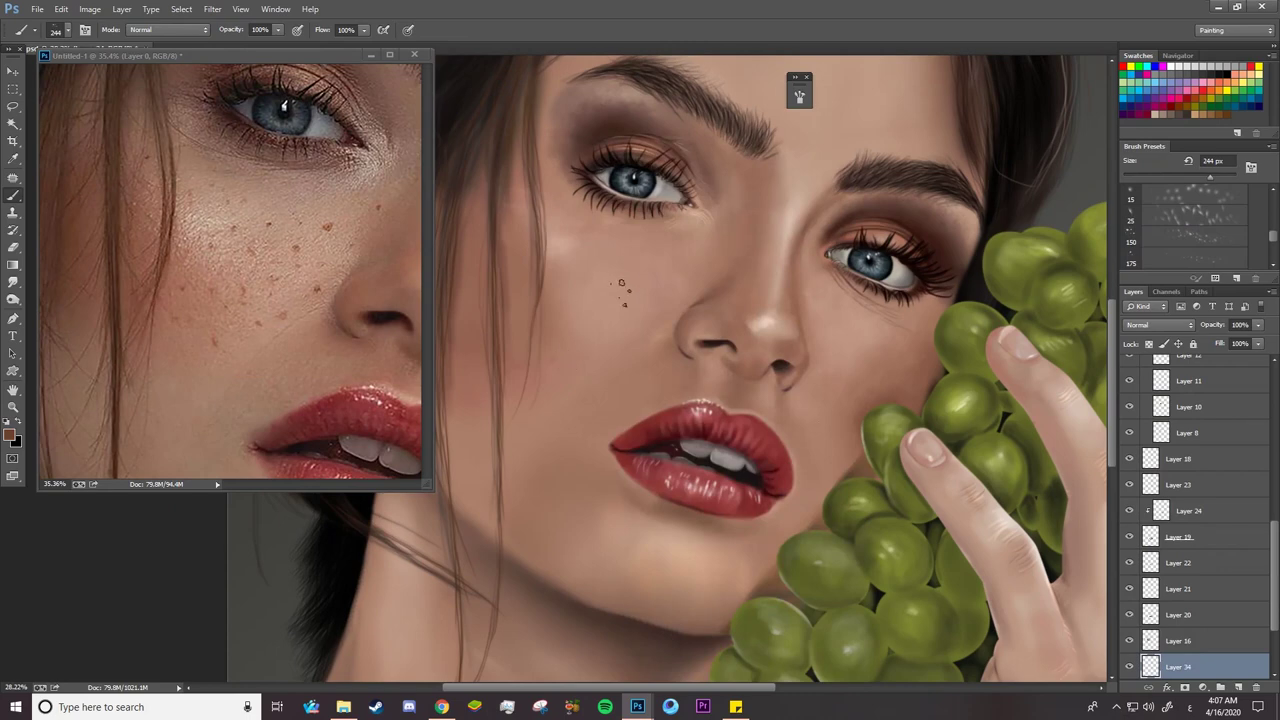
# Stamp test freckles on the cheek on Layer 34 and move that layer above Layer 16
pyautogui.moveTo(1267, 543); pyautogui.dragTo(1267, 580)
pyautogui.press('z')
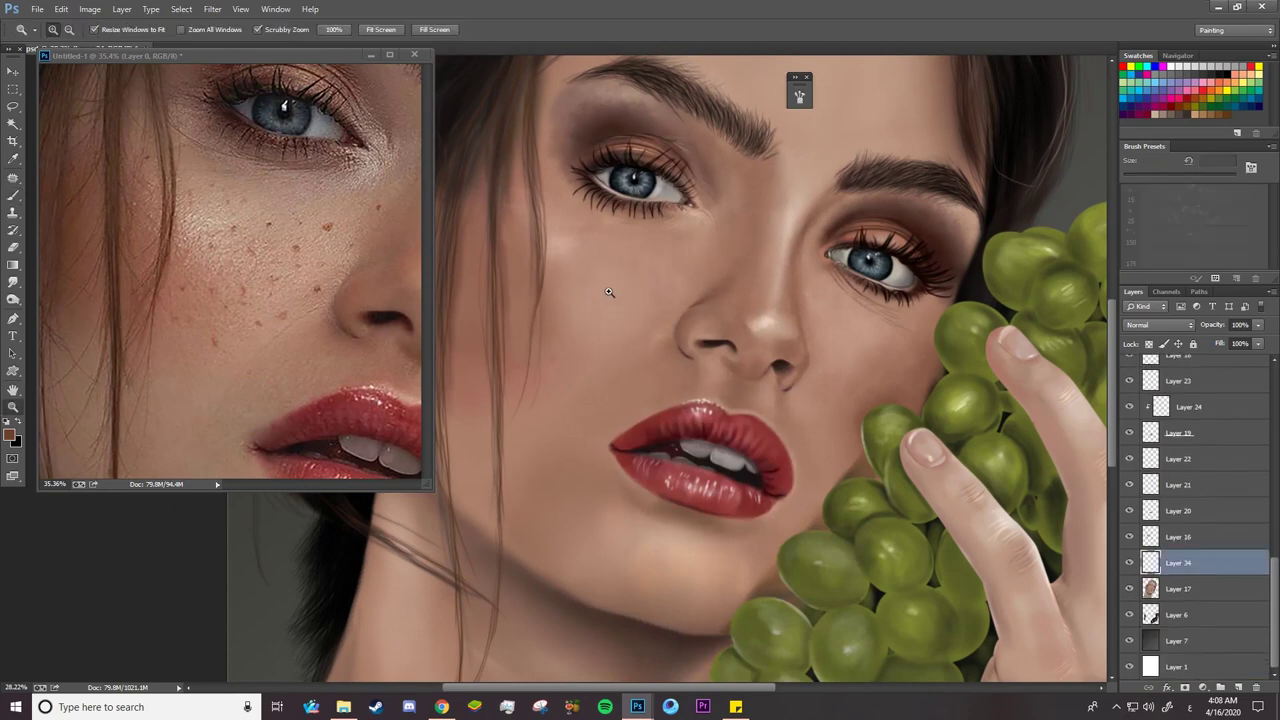
pyautogui.click(608, 292)
pyautogui.click(590, 280)
pyautogui.click(1129, 541)
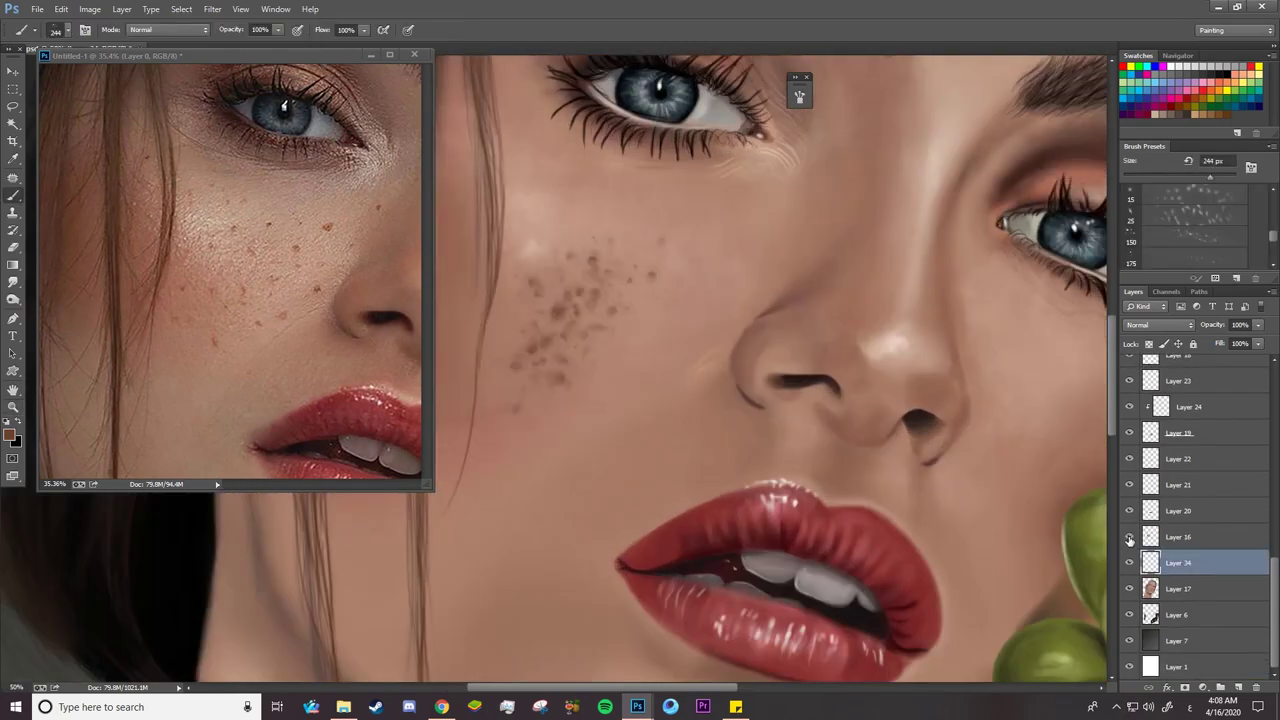
pyautogui.click(1129, 541)
pyautogui.hotkey('ctrl', ']')
# Erase the stamped test freckles from the cheek with the speckle-tipped Eraser at 244 px
pyautogui.press('e')
pyautogui.rightClick(563, 307)
pyautogui.doubleClick(632, 232)
pyautogui.moveTo(632, 232); pyautogui.dragTo(614, 270)
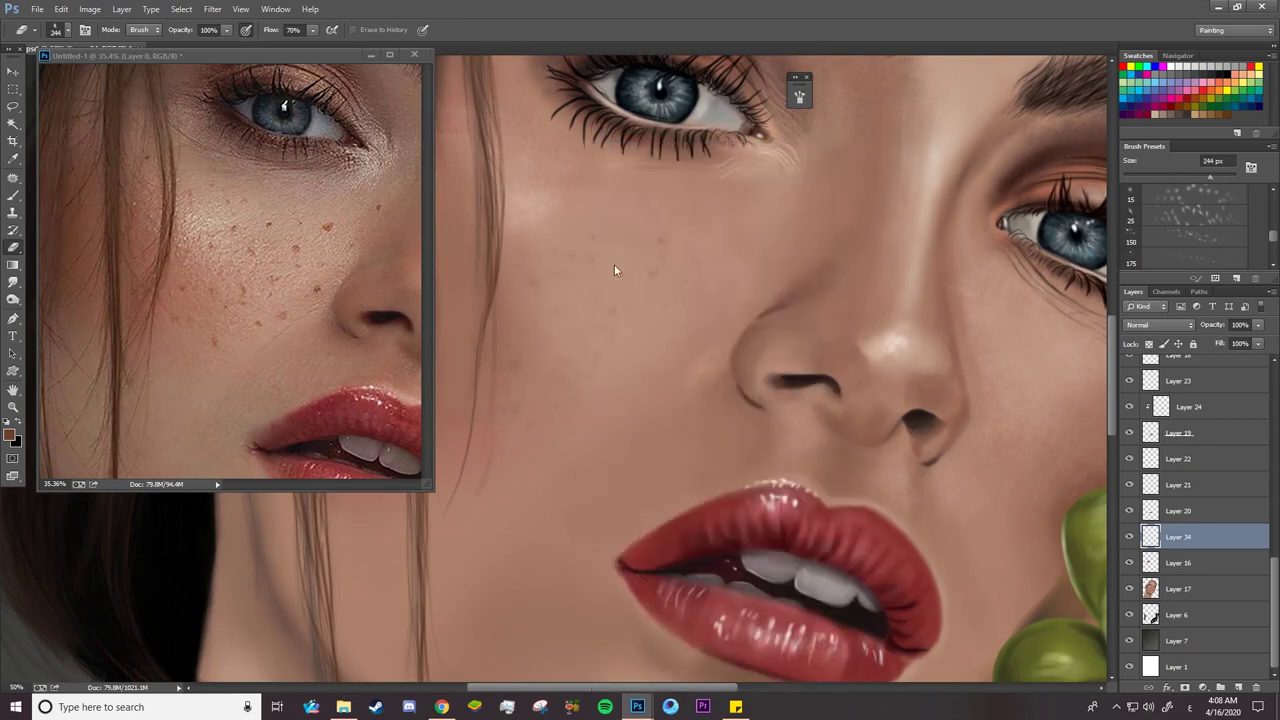
# Try stamping cheek freckles with the 150 px speckle preset at 261 px, and erase the marks
pyautogui.press('b')
pyautogui.rightClick(582, 264)
pyautogui.click(667, 641)
pyautogui.click(542, 261)
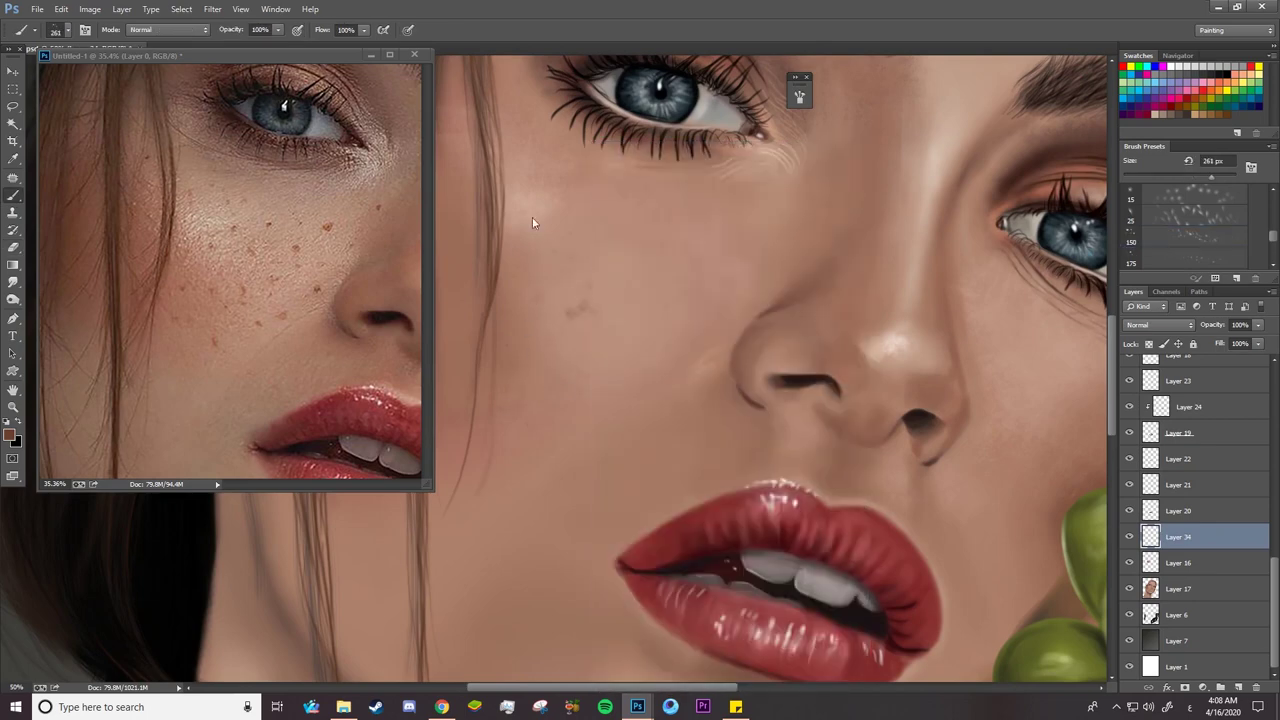
pyautogui.click(570, 380)
pyautogui.click(556, 234)
pyautogui.click(609, 351)
pyautogui.click(583, 319)
pyautogui.press('e')
pyautogui.moveTo(541, 334)
pyautogui.mouseDown()
pyautogui.moveTo(564, 422)
pyautogui.moveTo(688, 330)
pyautogui.mouseUp()
# Try the round 75 px brush preset on the cheek and switch to the soft round 10 px preset
pyautogui.press('b')
pyautogui.rightClick(582, 372)
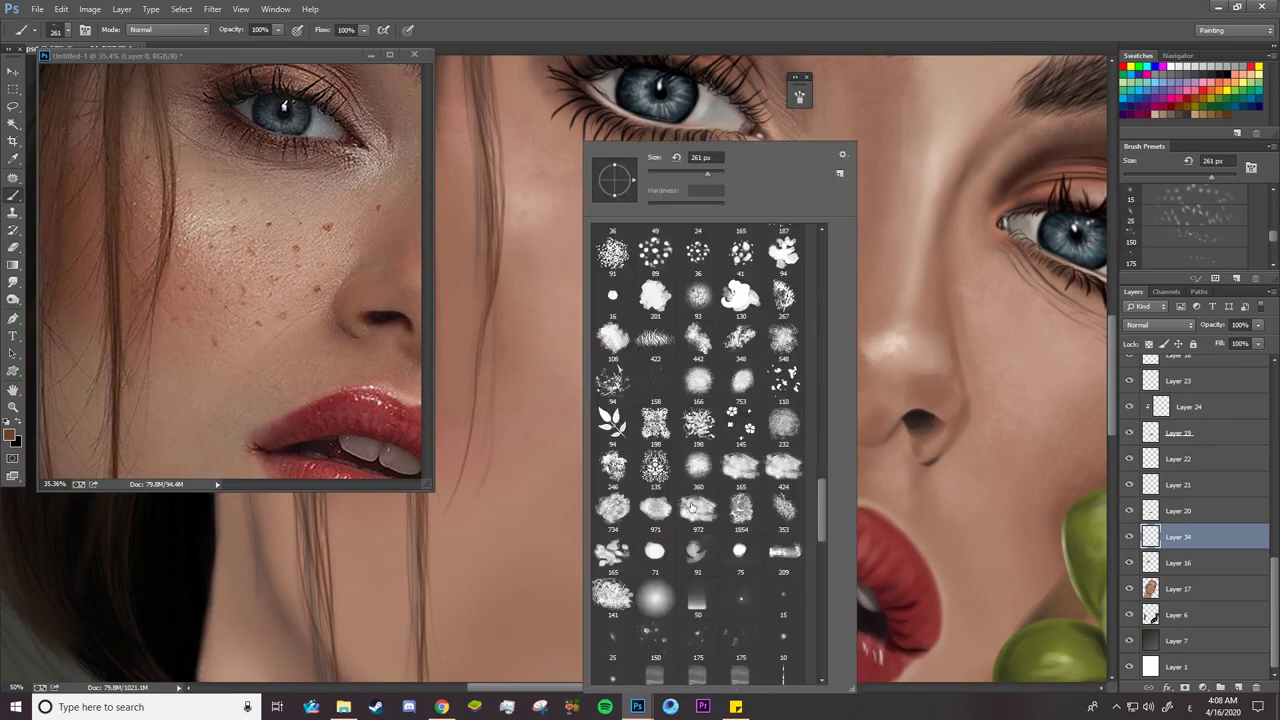
pyautogui.click(741, 555)
pyautogui.click(559, 343)
pyautogui.rightClick(616, 349)
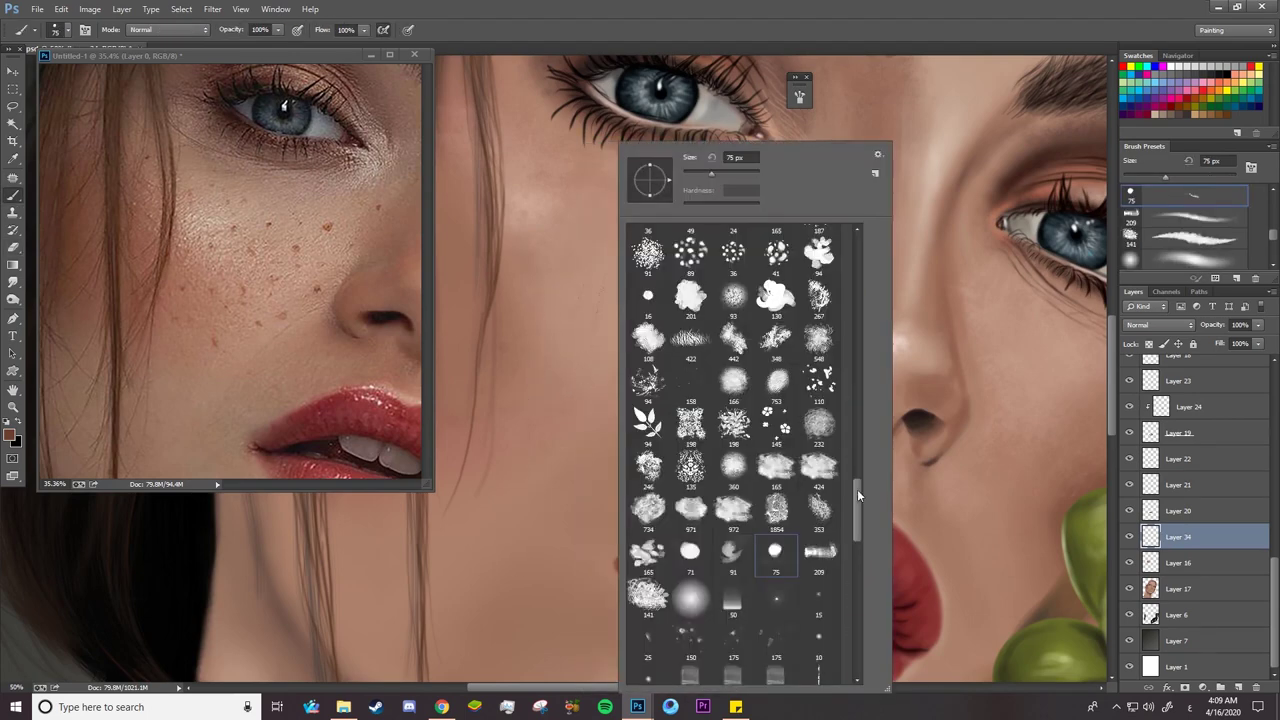
pyautogui.moveTo(857, 489); pyautogui.dragTo(856, 535)
pyautogui.click(815, 462)
pyautogui.click(626, 266)
# Try freckle strokes on the cheek with the soft round brush at 114 px and 17 px, undoing the last stroke
pyautogui.rightClick(630, 305)
pyautogui.moveTo(705, 177); pyautogui.dragTo(752, 177)
pyautogui.moveTo(608, 298); pyautogui.dragTo(599, 328)
pyautogui.rightClick(598, 327)
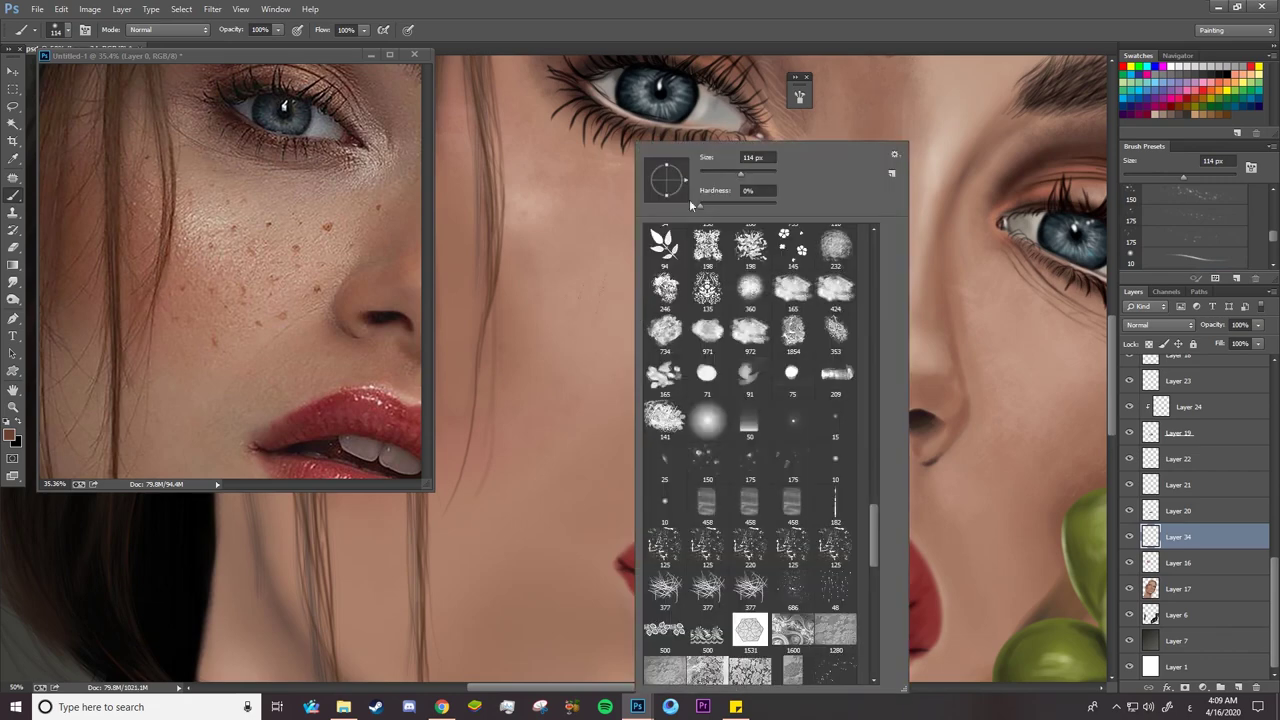
pyautogui.click(706, 176)
pyautogui.click(604, 305)
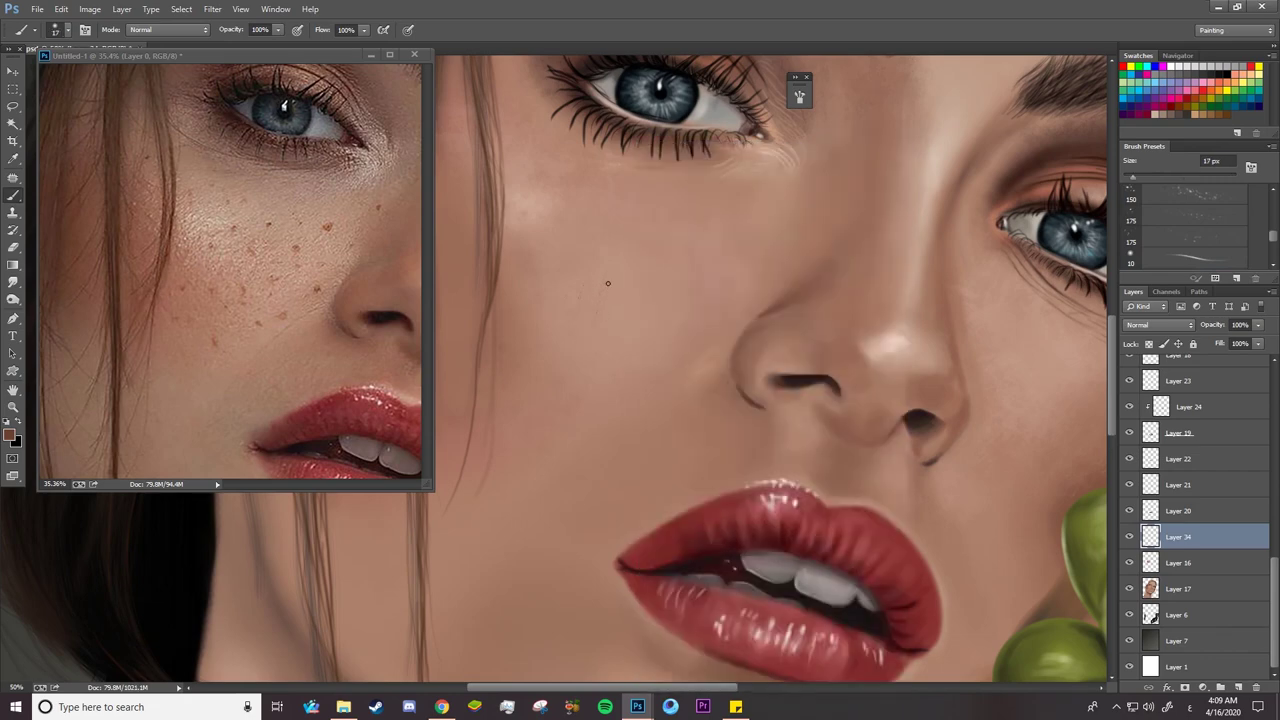
pyautogui.moveTo(630, 278); pyautogui.dragTo(599, 338)
pyautogui.hotkey('ctrl', 'z')
# Try stamping freckles on the cheek with the 25 px speckle preset at 111 px, and erase them
pyautogui.rightClick(627, 305)
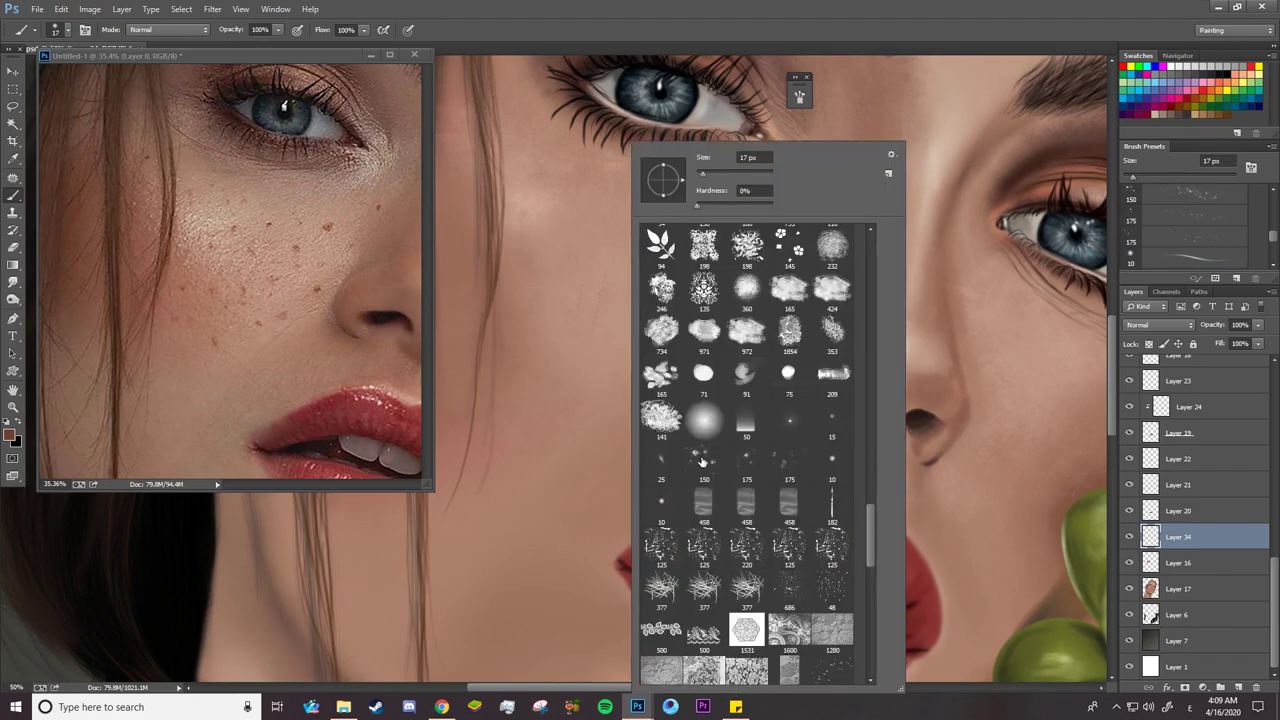
pyautogui.click(662, 465)
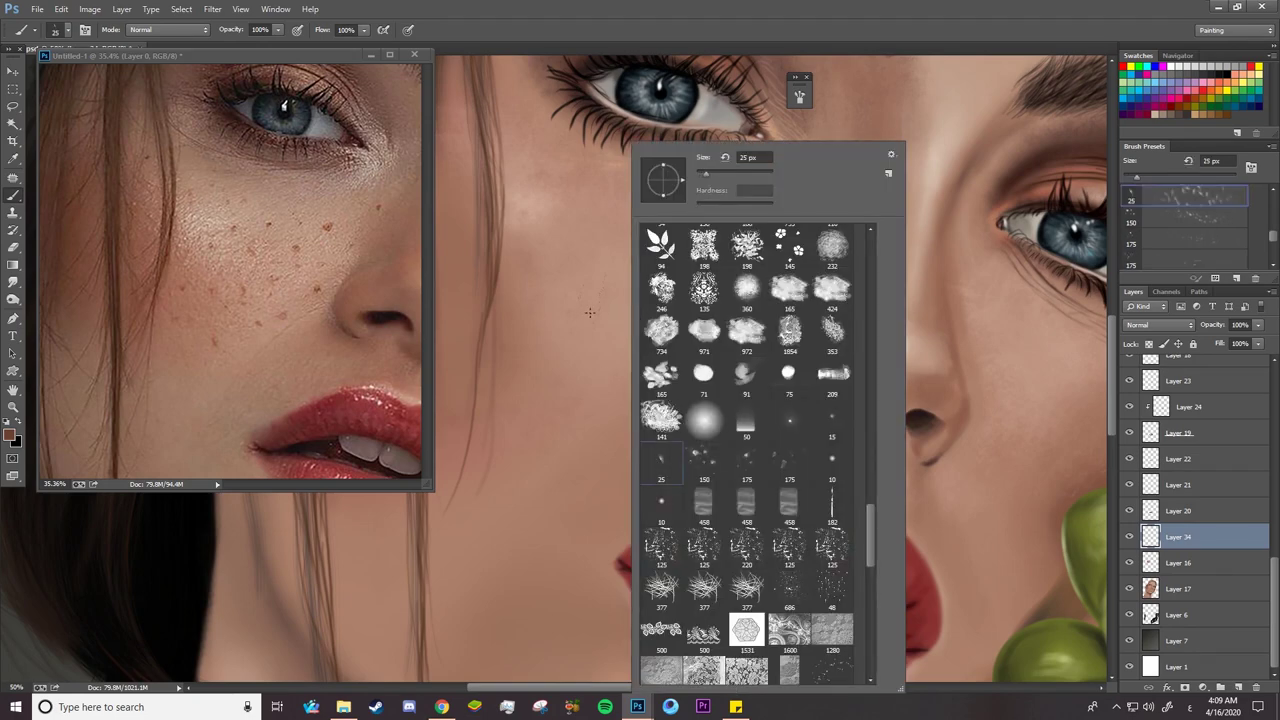
pyautogui.press('Return')
pyautogui.click(592, 354)
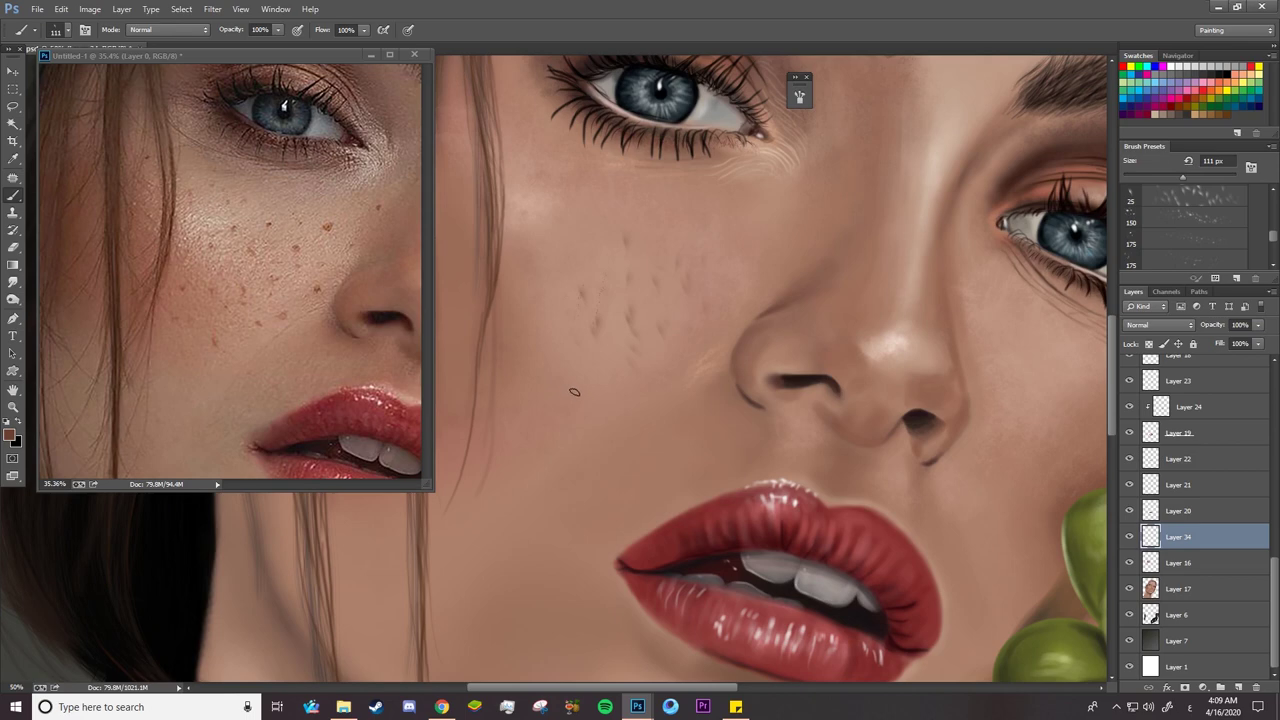
pyautogui.press('e')
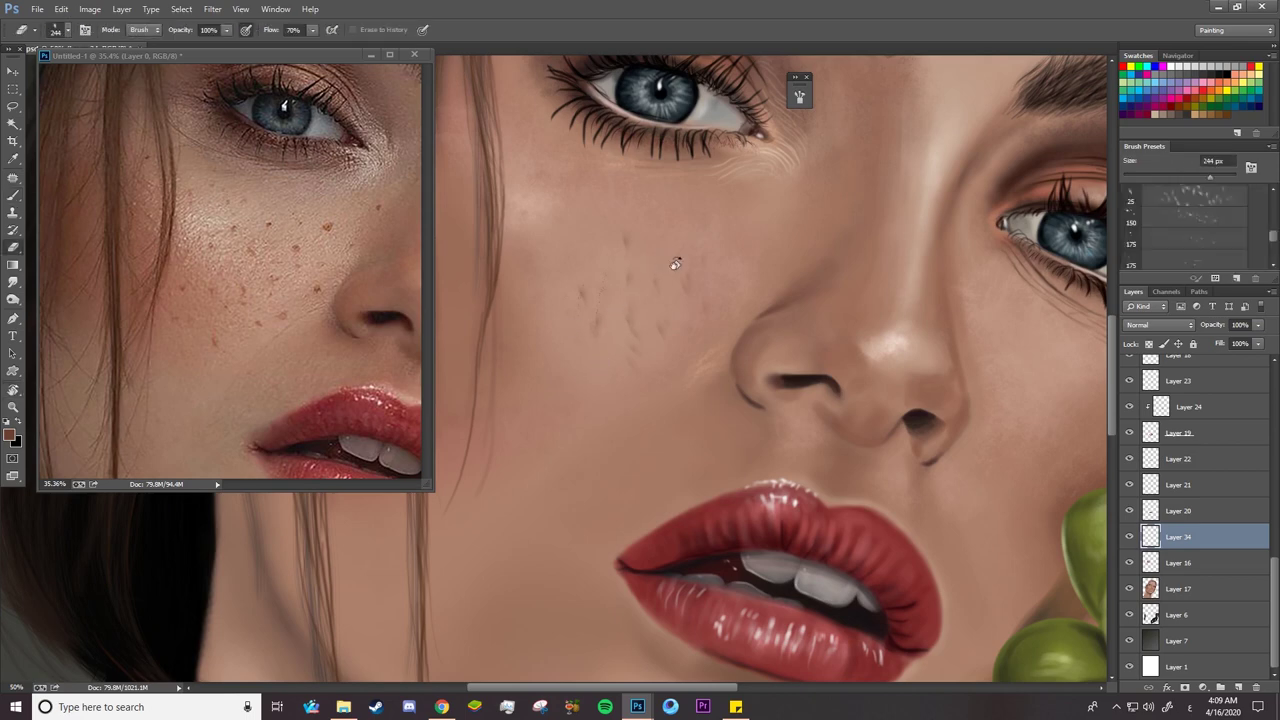
pyautogui.moveTo(675, 263)
pyautogui.mouseDown()
pyautogui.moveTo(573, 292)
pyautogui.moveTo(655, 248)
pyautogui.moveTo(602, 344)
pyautogui.moveTo(620, 246)
pyautogui.moveTo(626, 340)
pyautogui.moveTo(594, 302)
pyautogui.moveTo(681, 290)
pyautogui.moveTo(586, 309)
pyautogui.mouseUp()
# Switch to the soft round brush at 24 px, dab one freckle on the cheek, and show reference Layer 0
pyautogui.press('b')
pyautogui.rightClick(606, 335)
pyautogui.click(690, 177)
pyautogui.click(590, 283)
pyautogui.scroll(10, 1130, 412)
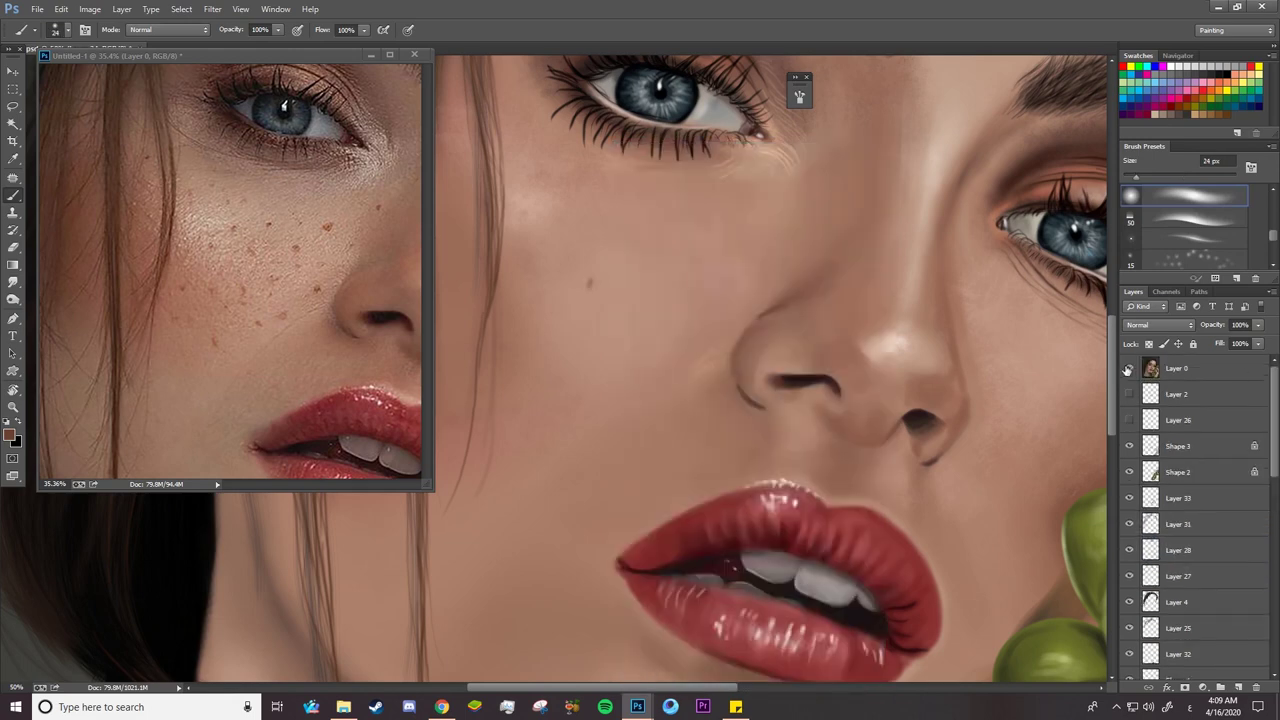
pyautogui.click(1128, 369)
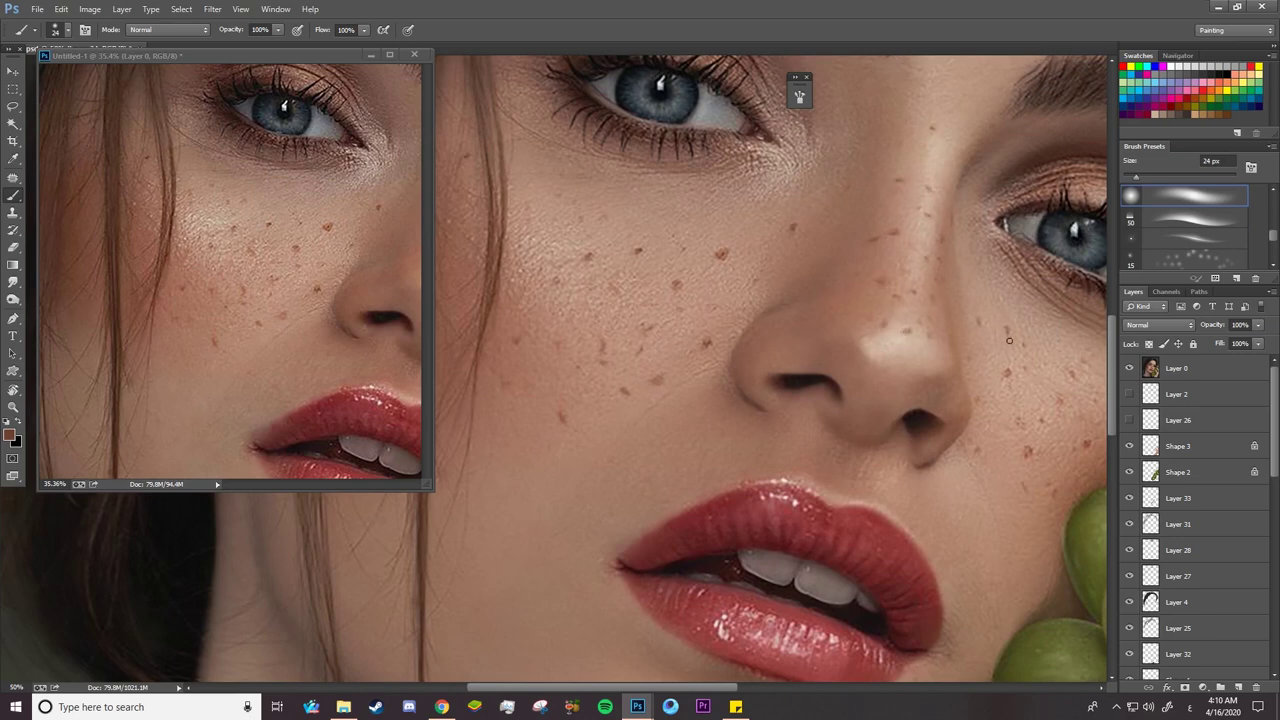
# Trace the reference freckles on the cheeks, nose, forehead and neck with the 24 px brush, and hide Layer 0
pyautogui.moveTo(1074, 378); pyautogui.dragTo(806, 346)
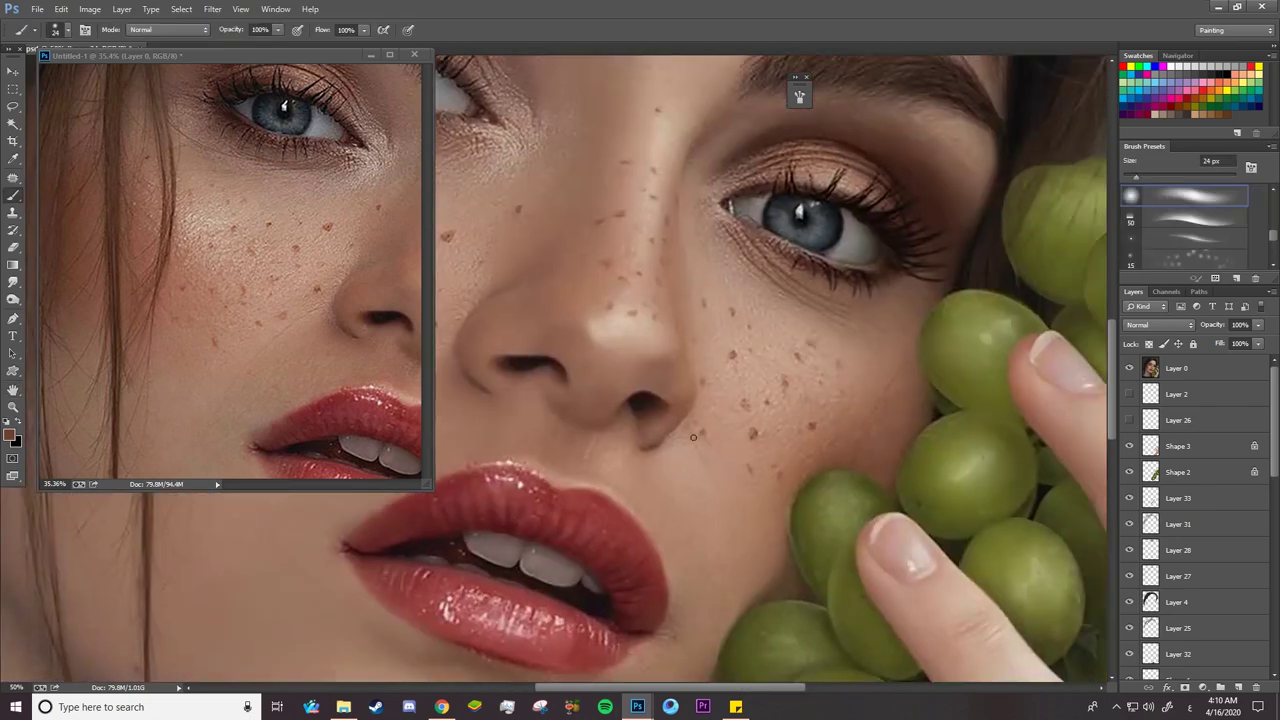
pyautogui.scroll(5, 800, 338)
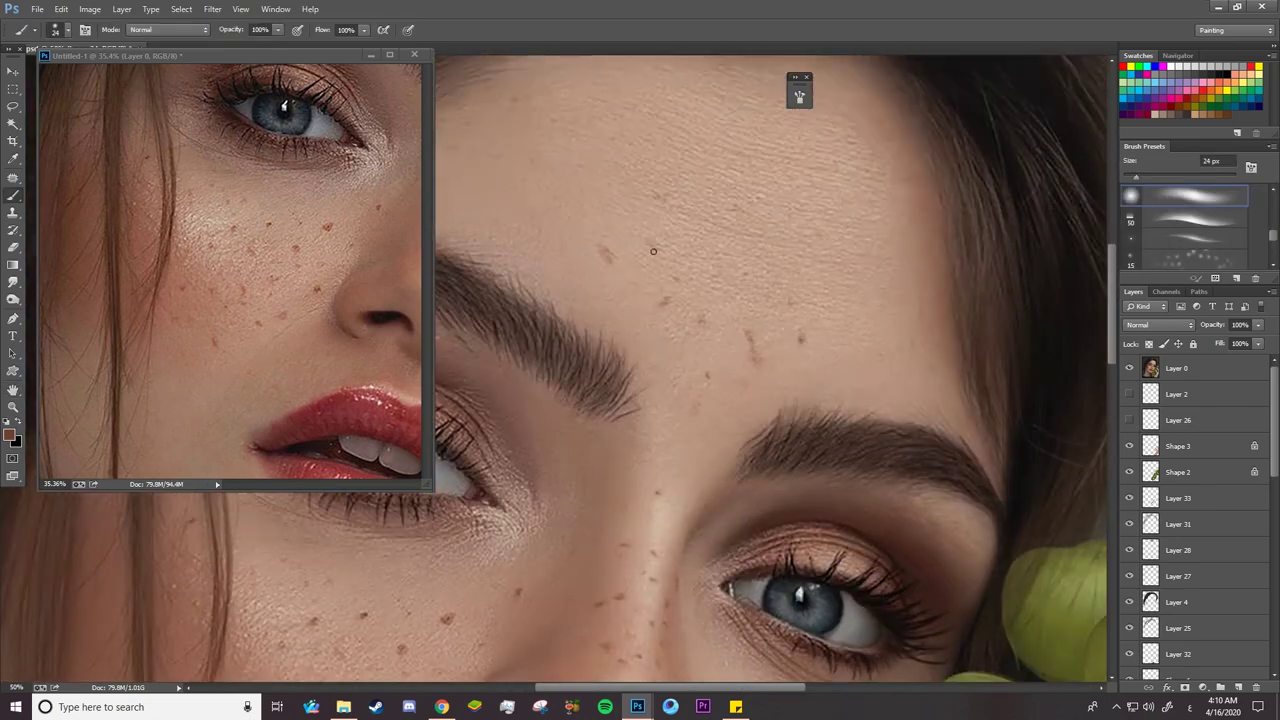
pyautogui.moveTo(718, 350); pyautogui.dragTo(540, 420)
pyautogui.moveTo(400, 520); pyautogui.dragTo(537, 368)
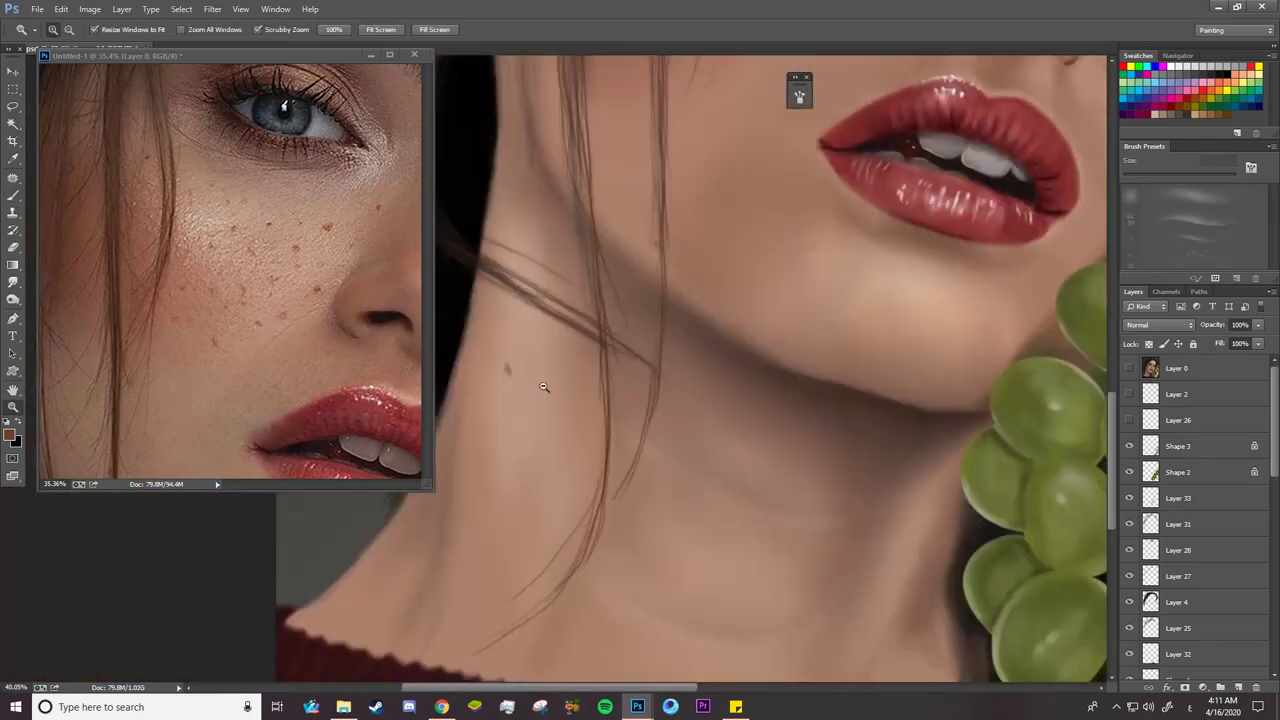
# Try lightening the cheek freckles with the Dodge tool at 17 px, using the Shadows range and 49% exposure
pyautogui.moveTo(546, 389); pyautogui.dragTo(430, 400)
pyautogui.moveTo(550, 352); pyautogui.dragTo(700, 342)
pyautogui.rightClick(13, 196)
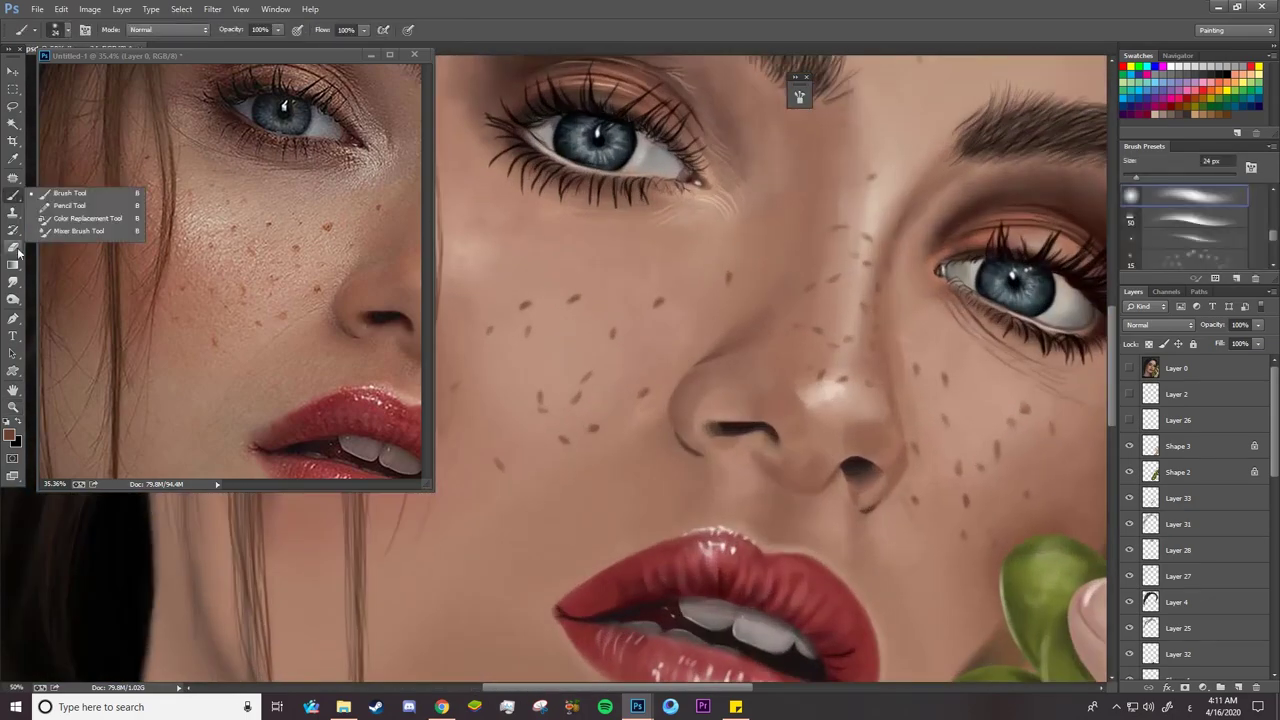
pyautogui.rightClick(13, 299)
pyautogui.click(50, 297)
pyautogui.moveTo(568, 314); pyautogui.dragTo(610, 314)
pyautogui.click(13, 196)
pyautogui.rightClick(13, 299)
pyautogui.click(50, 297)
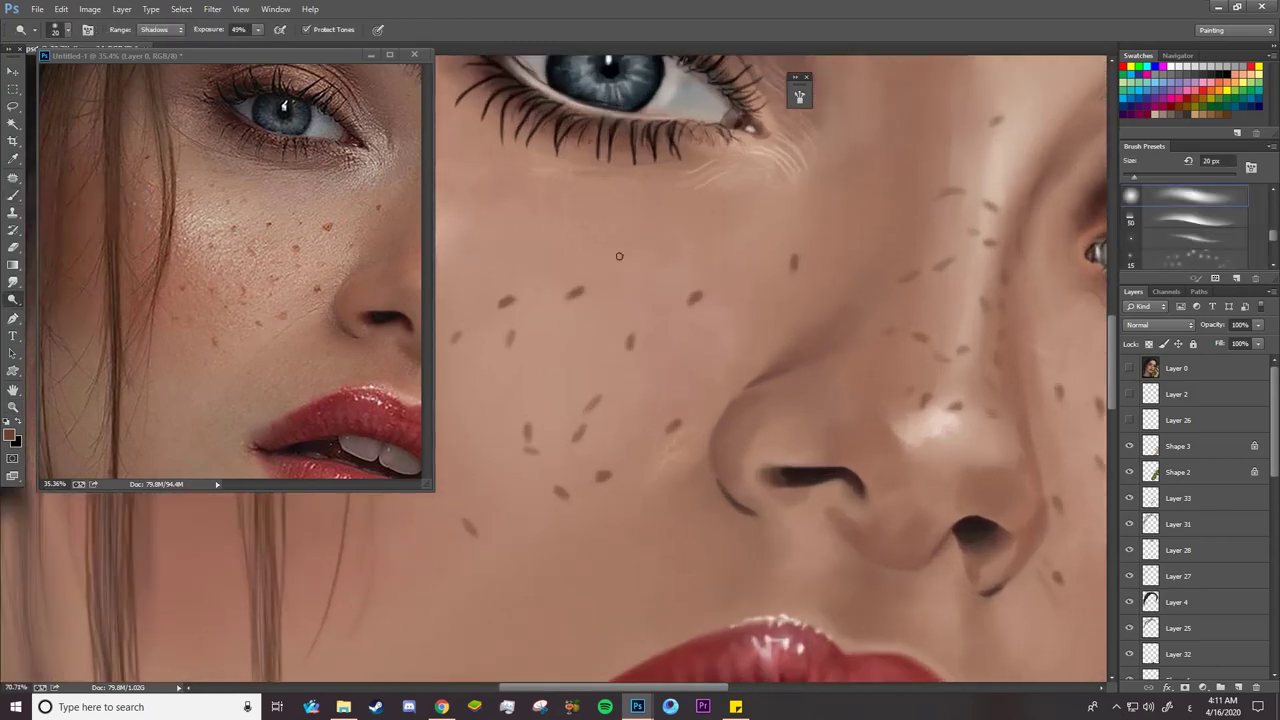
pyautogui.rightClick(598, 260)
pyautogui.click(662, 175)
pyautogui.click(556, 304)
# Try the Dodge tool on the cheek freckles with the Highlights range and the other tonal ranges
pyautogui.click(165, 30)
pyautogui.click(158, 66)
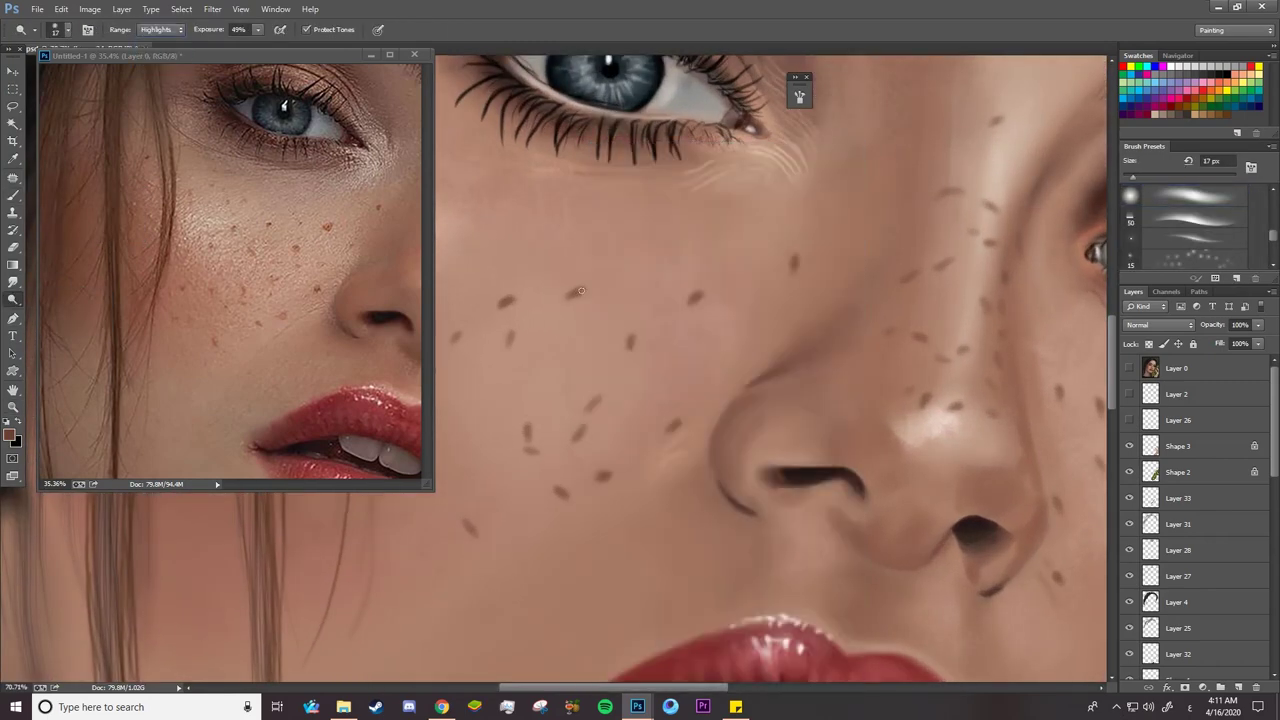
pyautogui.click(182, 34)
pyautogui.click(169, 56)
pyautogui.click(158, 29)
pyautogui.click(157, 36)
# Lighten parts of the cheek freckles with the 24 px brush in a pale skin colour, changing its mode to Screen
pyautogui.click(13, 197)
pyautogui.click(10, 436)
pyautogui.click(434, 303)
pyautogui.click(688, 257)
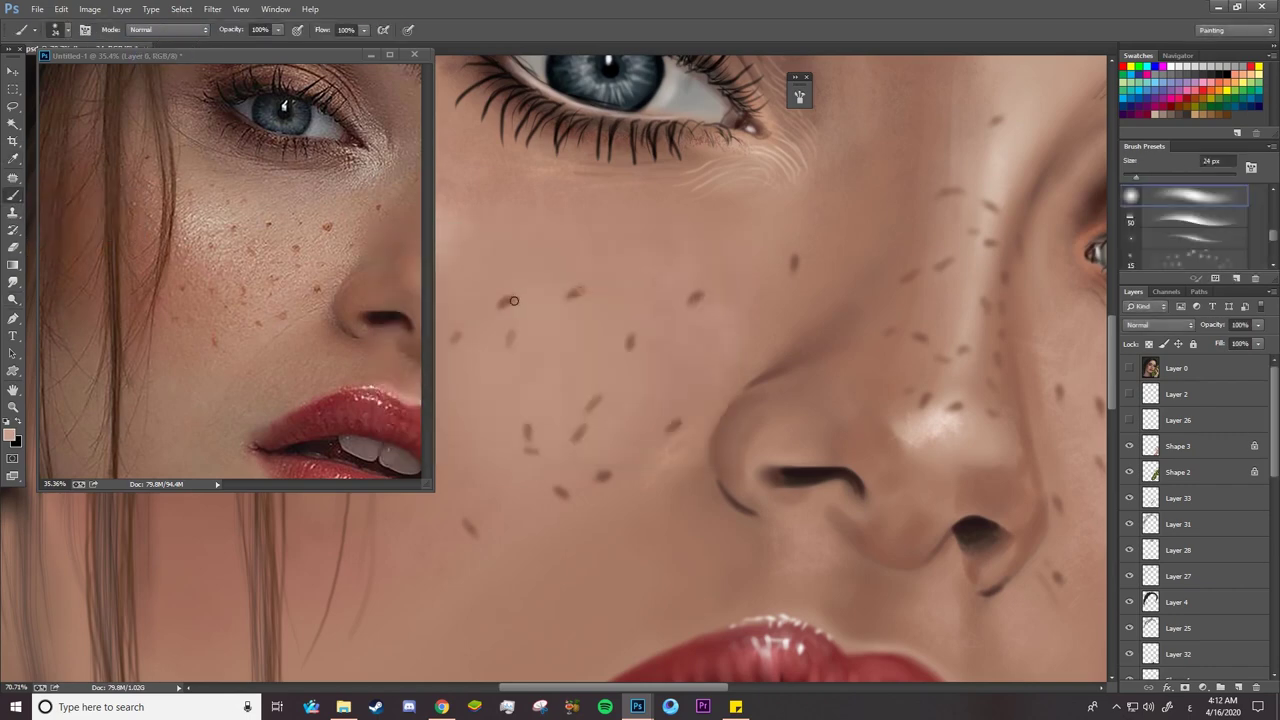
pyautogui.click(165, 29)
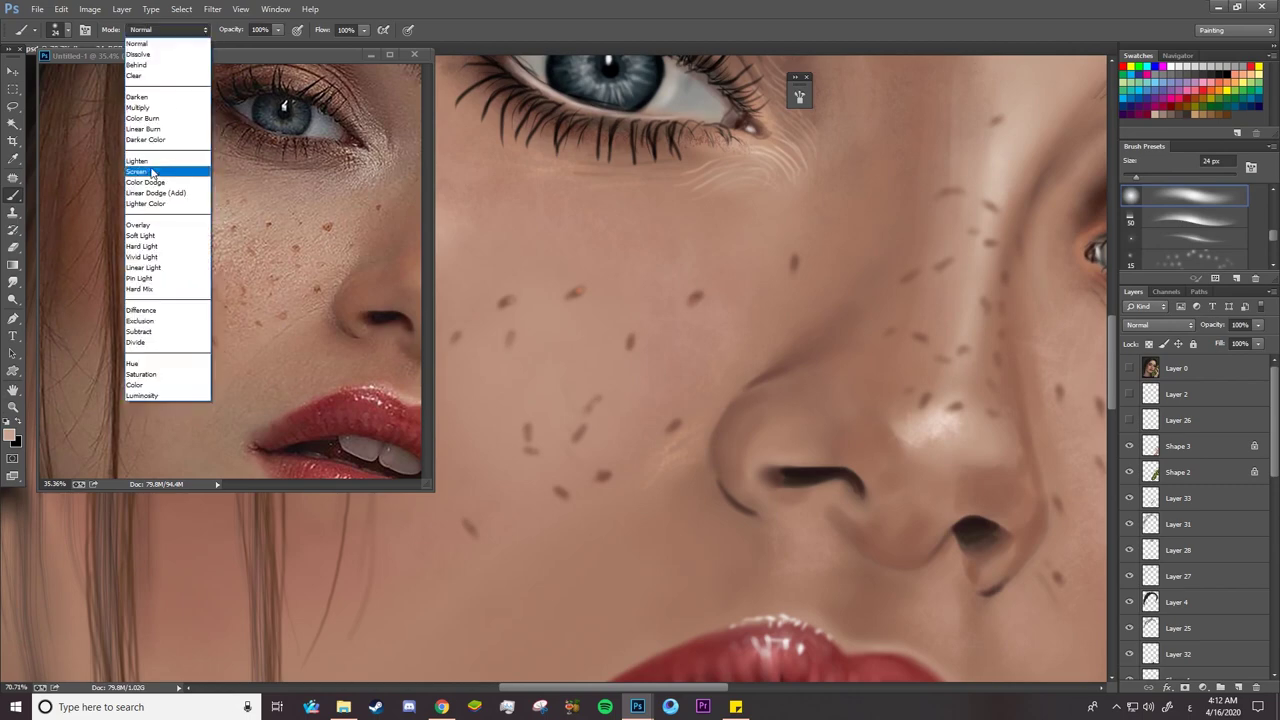
pyautogui.click(150, 172)
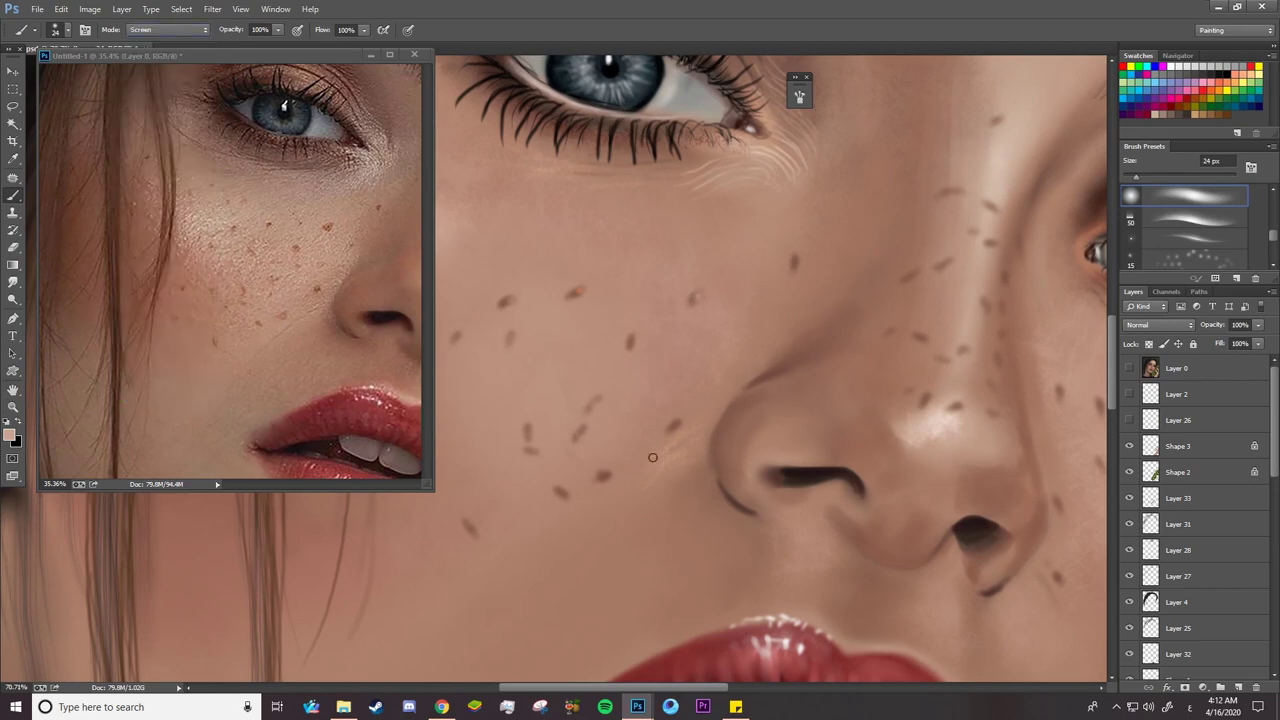
# Try a 15 px Field Blur on the painted freckles and cancel it
pyautogui.press('z')
pyautogui.moveTo(640, 370); pyautogui.dragTo(575, 376)
pyautogui.moveTo(800, 420); pyautogui.dragTo(875, 420)
pyautogui.click(212, 9)
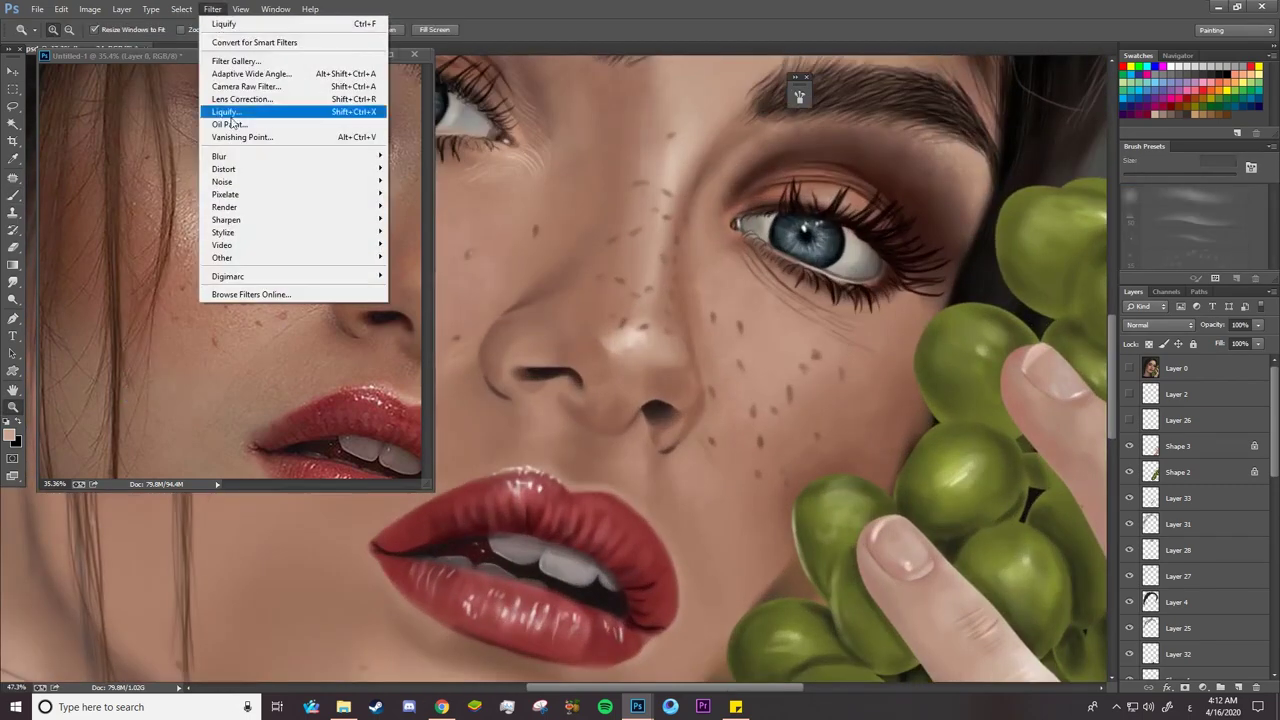
pyautogui.moveTo(226, 157)
pyautogui.click(425, 250)
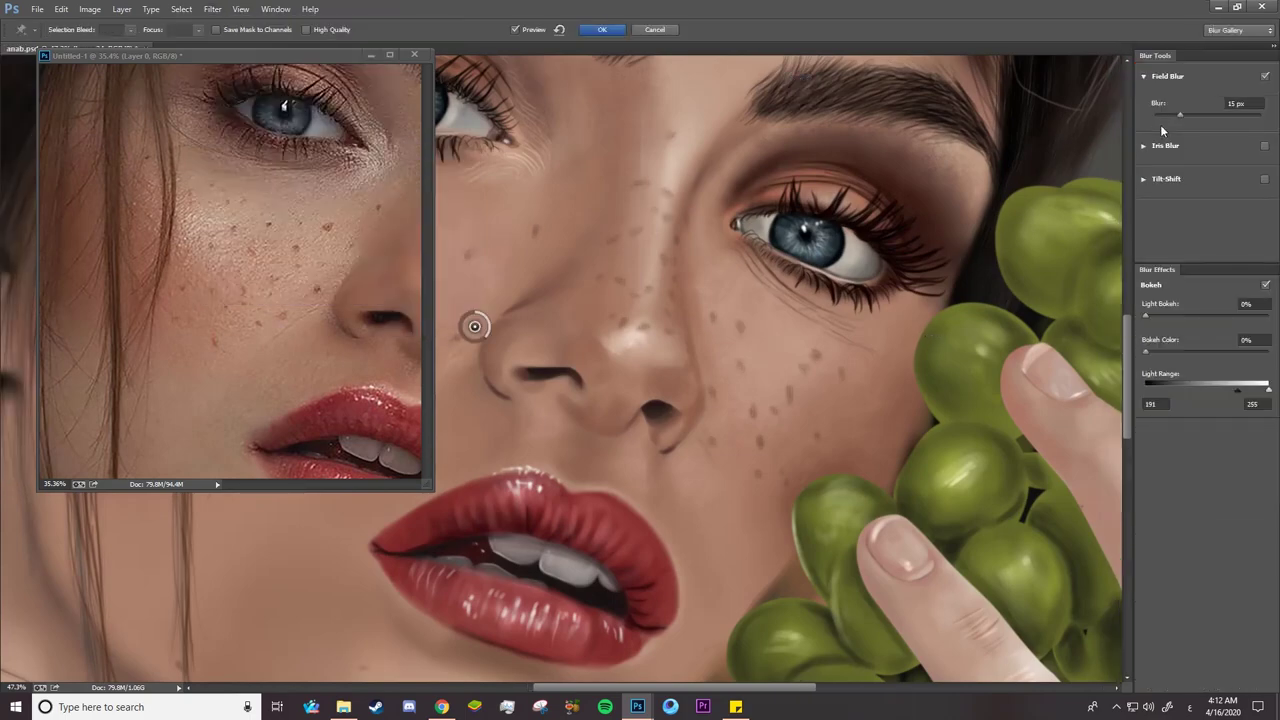
pyautogui.press('Escape')
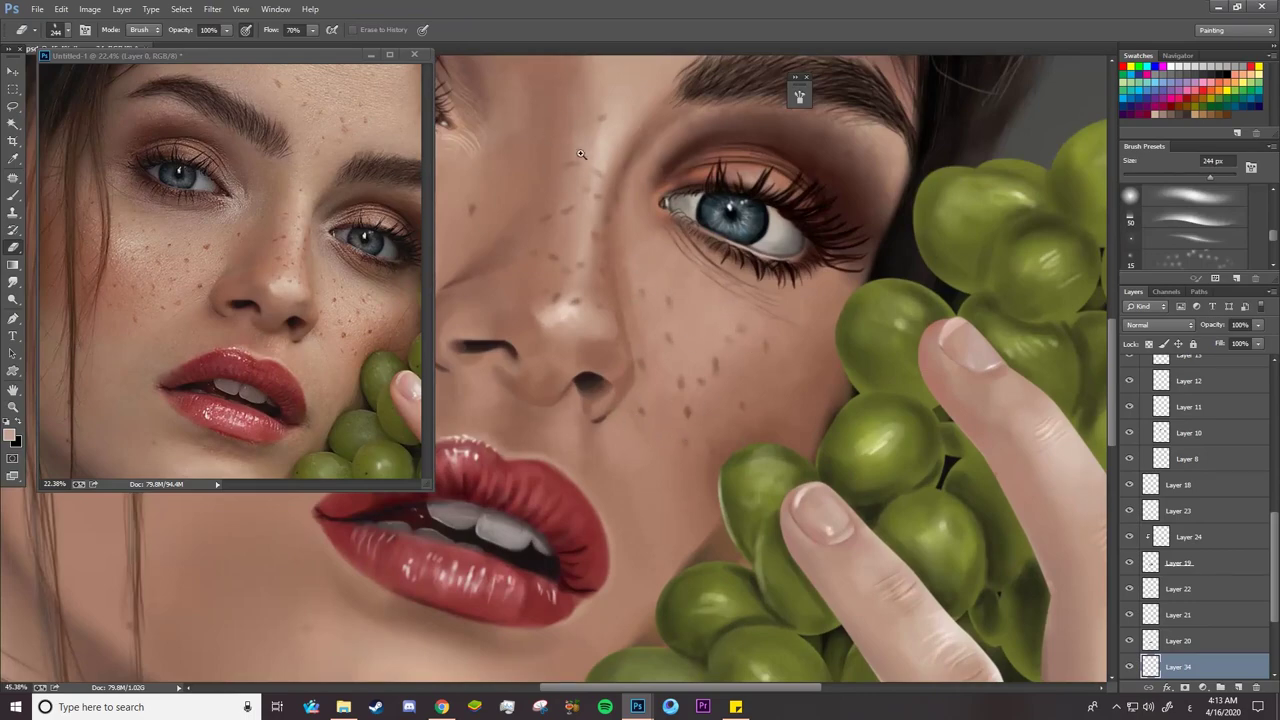
# Compare the freckled cheeks, forehead and whole face of the painting with the reference photo at several magnifications
pyautogui.moveTo(705, 314); pyautogui.dragTo(645, 314)
pyautogui.moveTo(460, 300); pyautogui.dragTo(502, 370)
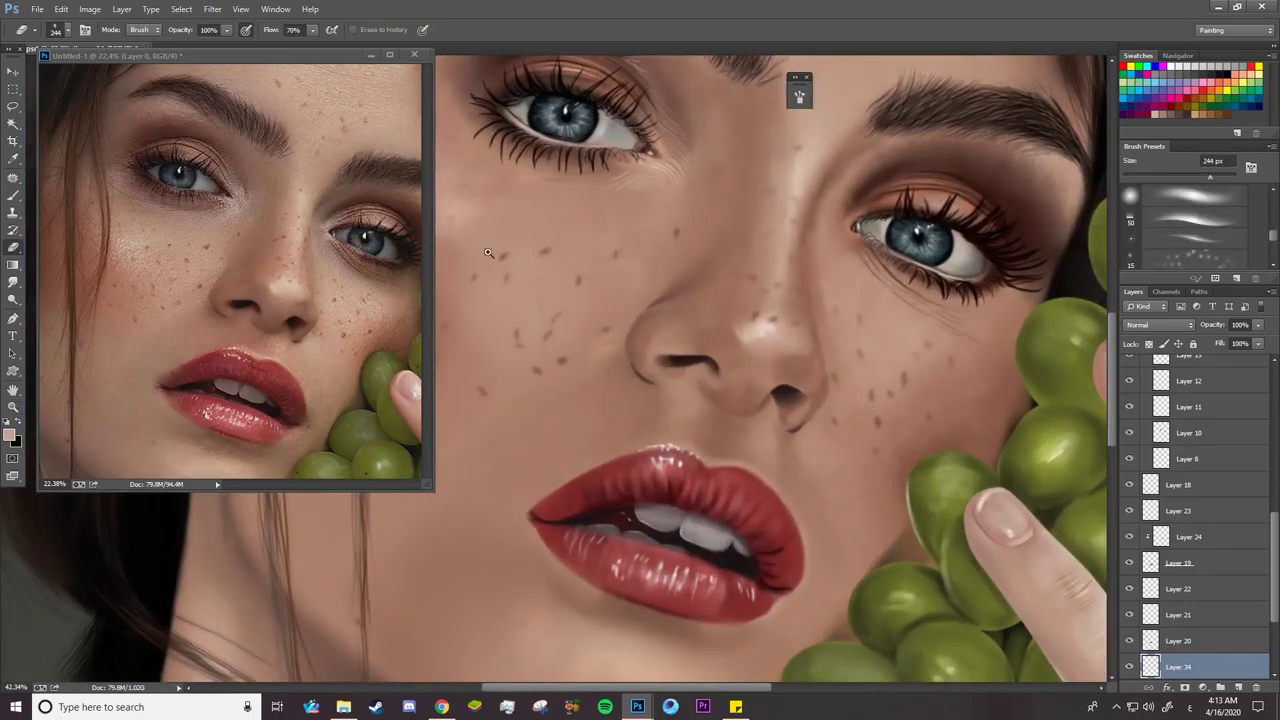
pyautogui.moveTo(665, 302); pyautogui.dragTo(622, 335)
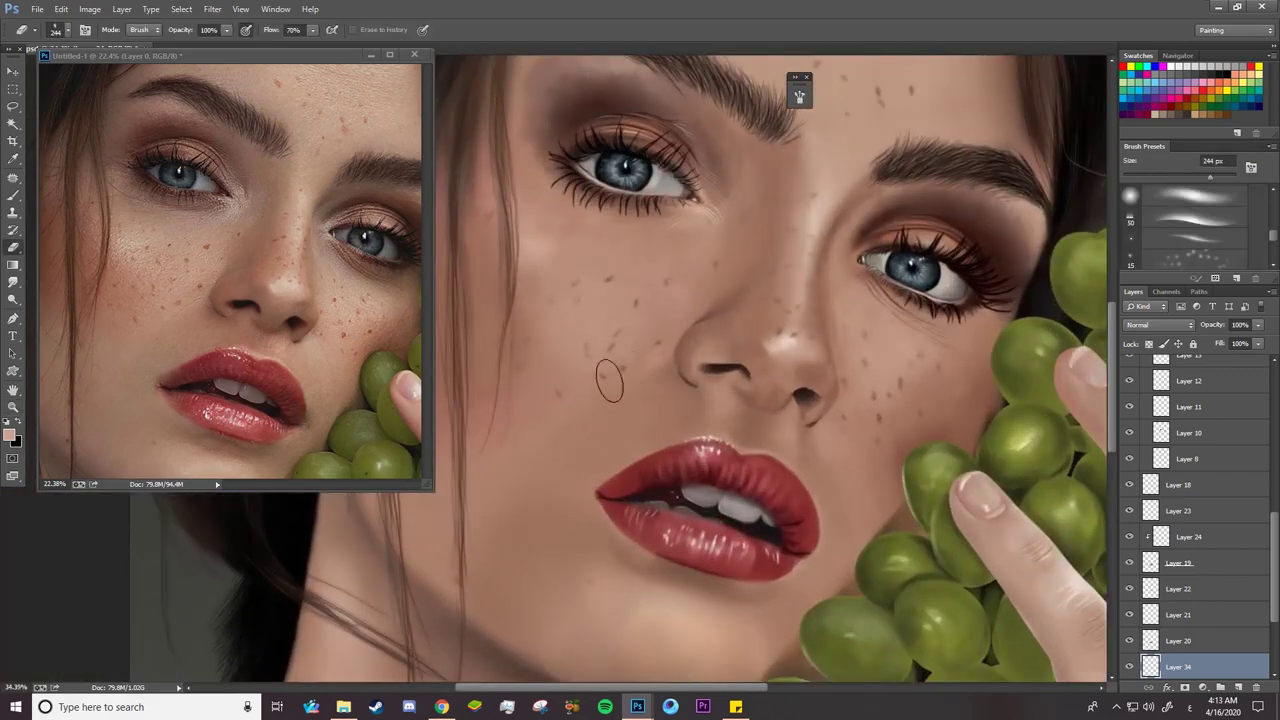
pyautogui.moveTo(1112, 368); pyautogui.dragTo(1112, 313)
pyautogui.moveTo(640, 325); pyautogui.dragTo(561, 433)
pyautogui.moveTo(307, 364); pyautogui.dragTo(244, 372)
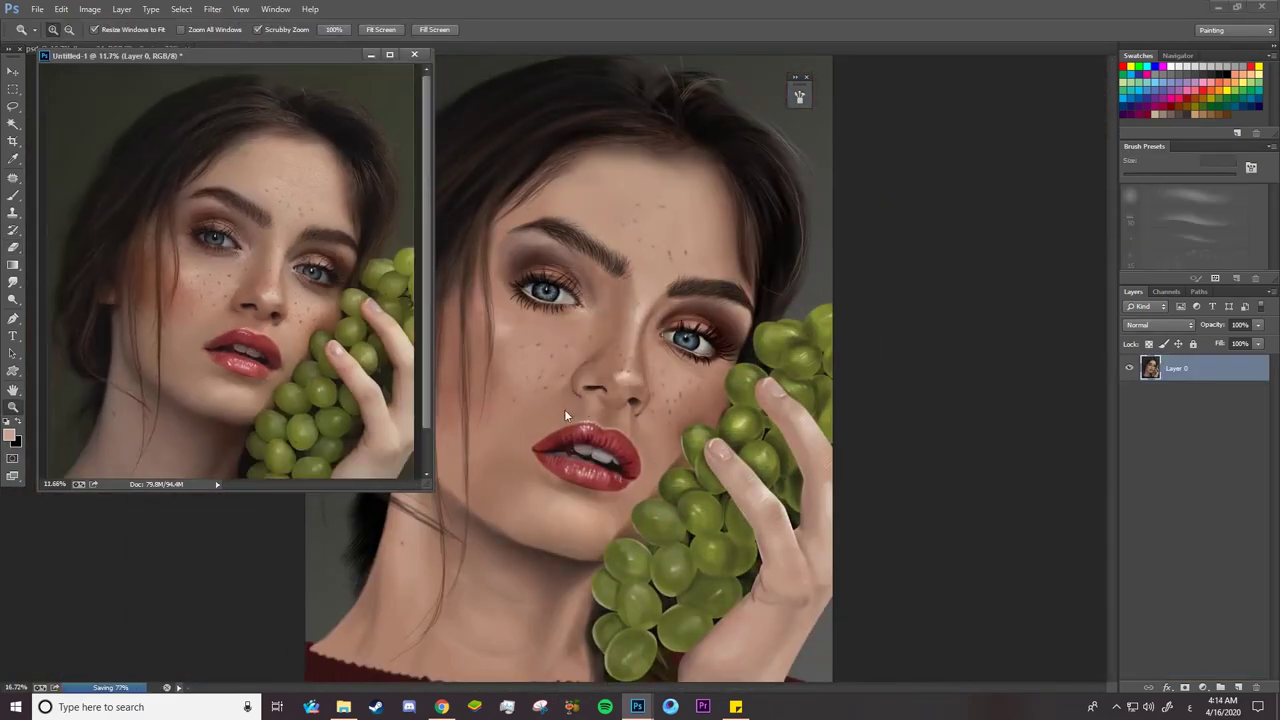
pyautogui.moveTo(564, 409); pyautogui.dragTo(510, 415)
pyautogui.moveTo(598, 549); pyautogui.dragTo(681, 547)
# Select the hand's layer, Shape 3, and hide Layer 26
pyautogui.press('v')
pyautogui.rightClick(716, 457)
pyautogui.click(750, 463)
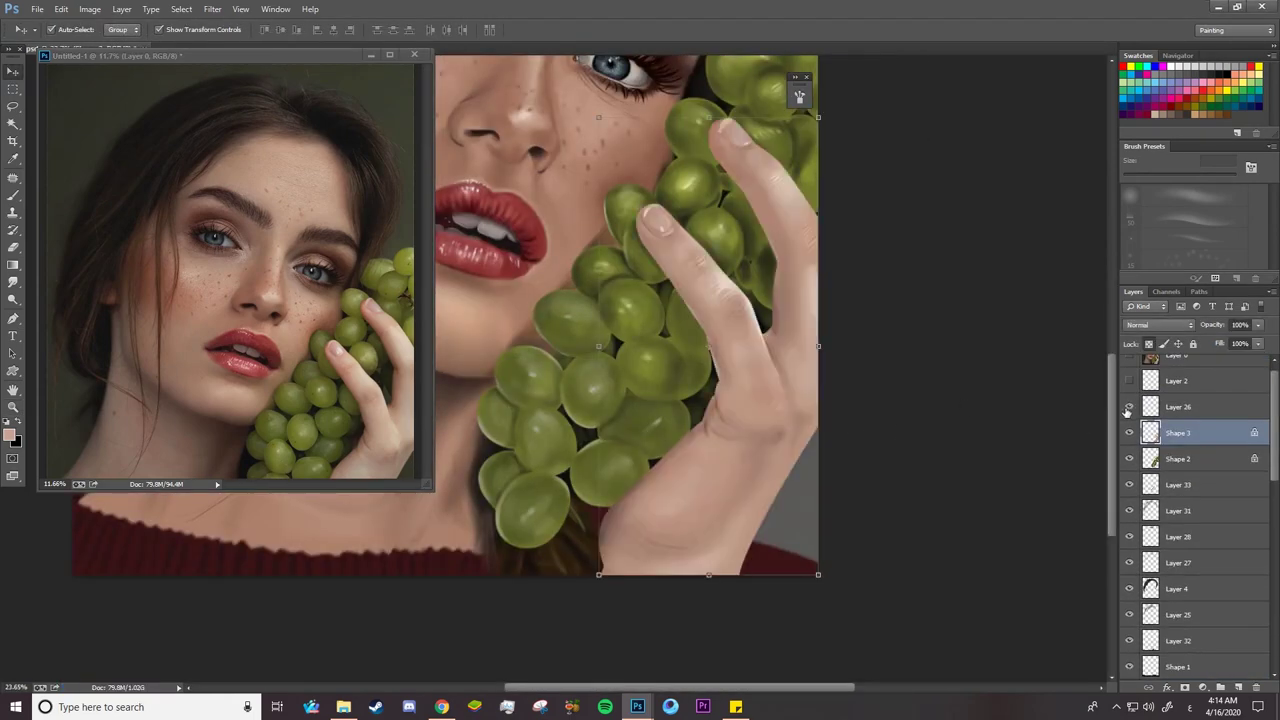
pyautogui.click(1129, 407)
# Open Color Balance for the hand and shift its highlights to -12 cyan-red and -12 magenta-green
pyautogui.click(90, 9)
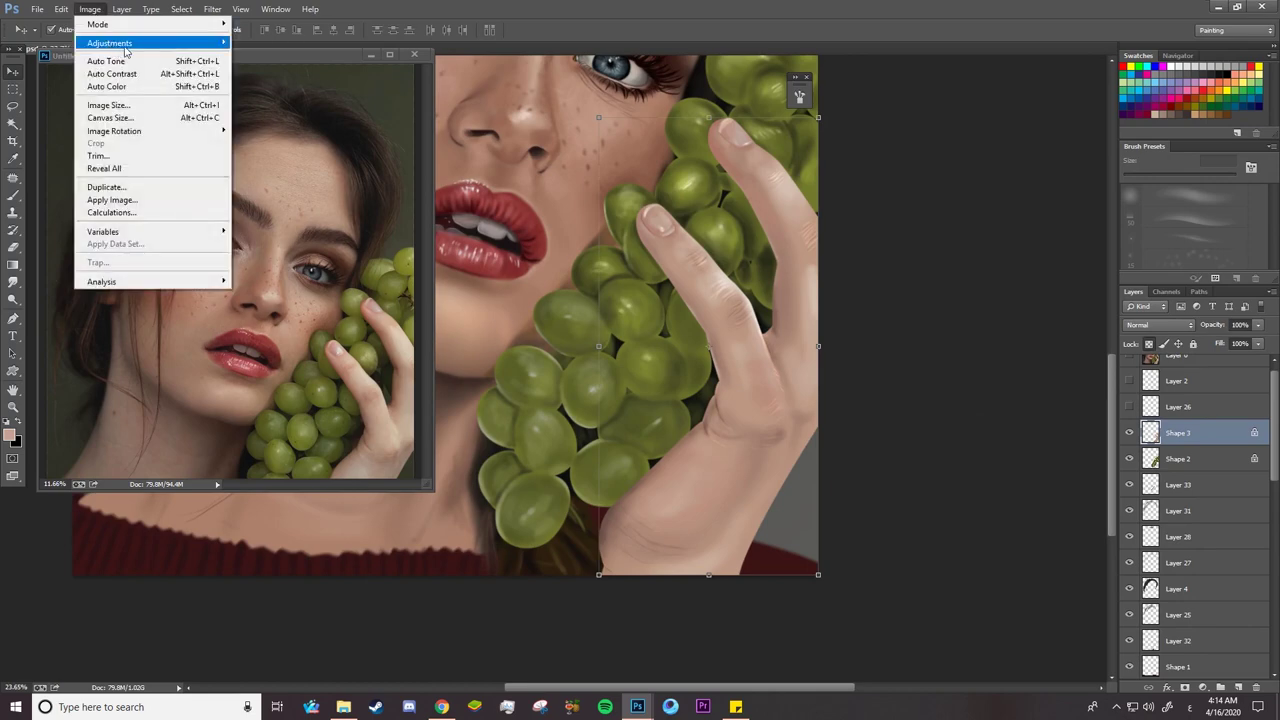
pyautogui.moveTo(112, 44)
pyautogui.click(292, 126)
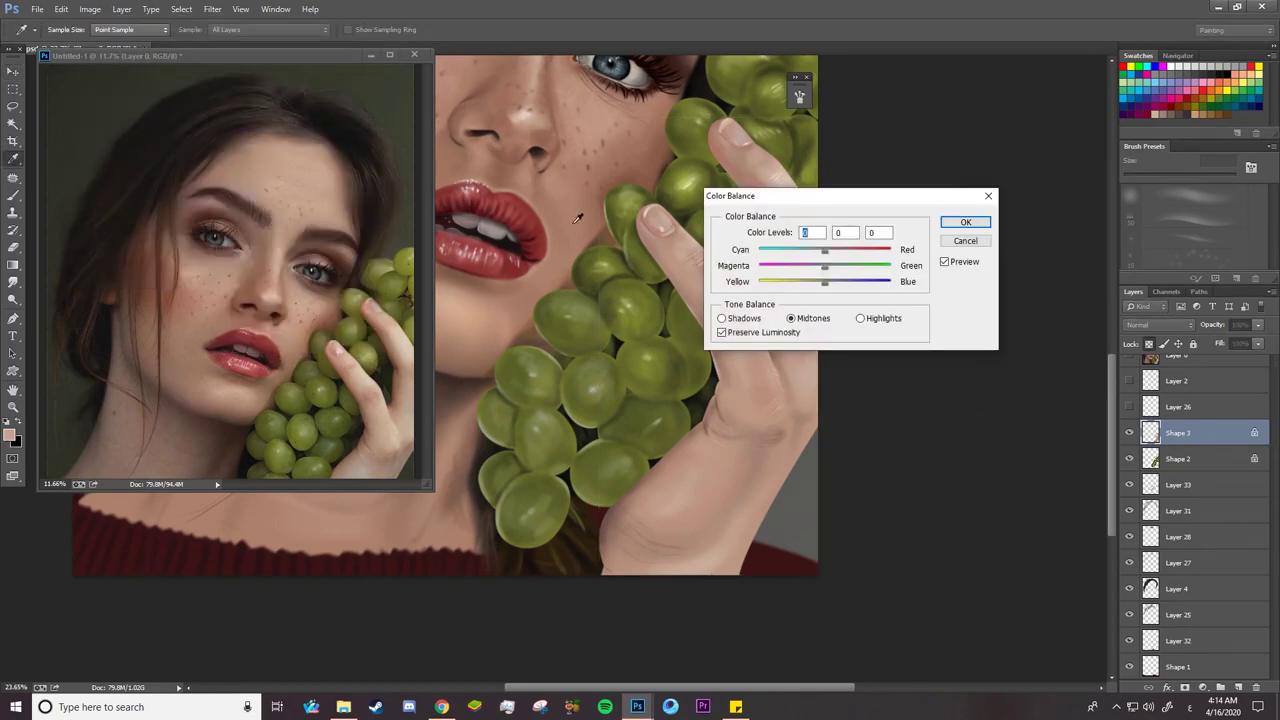
pyautogui.moveTo(866, 197); pyautogui.dragTo(970, 244)
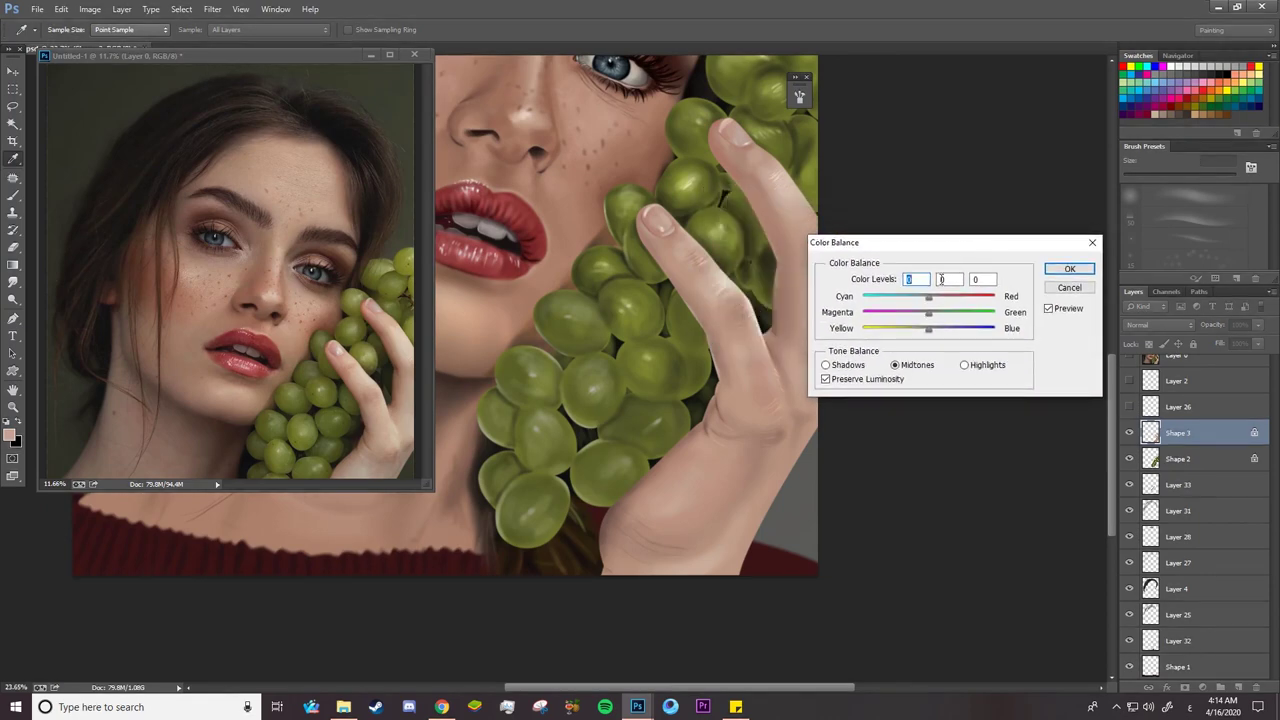
pyautogui.moveTo(926, 336); pyautogui.dragTo(946, 301)
pyautogui.click(952, 300)
pyautogui.click(964, 365)
pyautogui.moveTo(929, 298)
pyautogui.mouseDown()
pyautogui.moveTo(909, 306)
pyautogui.moveTo(936, 302)
pyautogui.moveTo(918, 318)
pyautogui.moveTo(922, 302)
pyautogui.mouseUp()
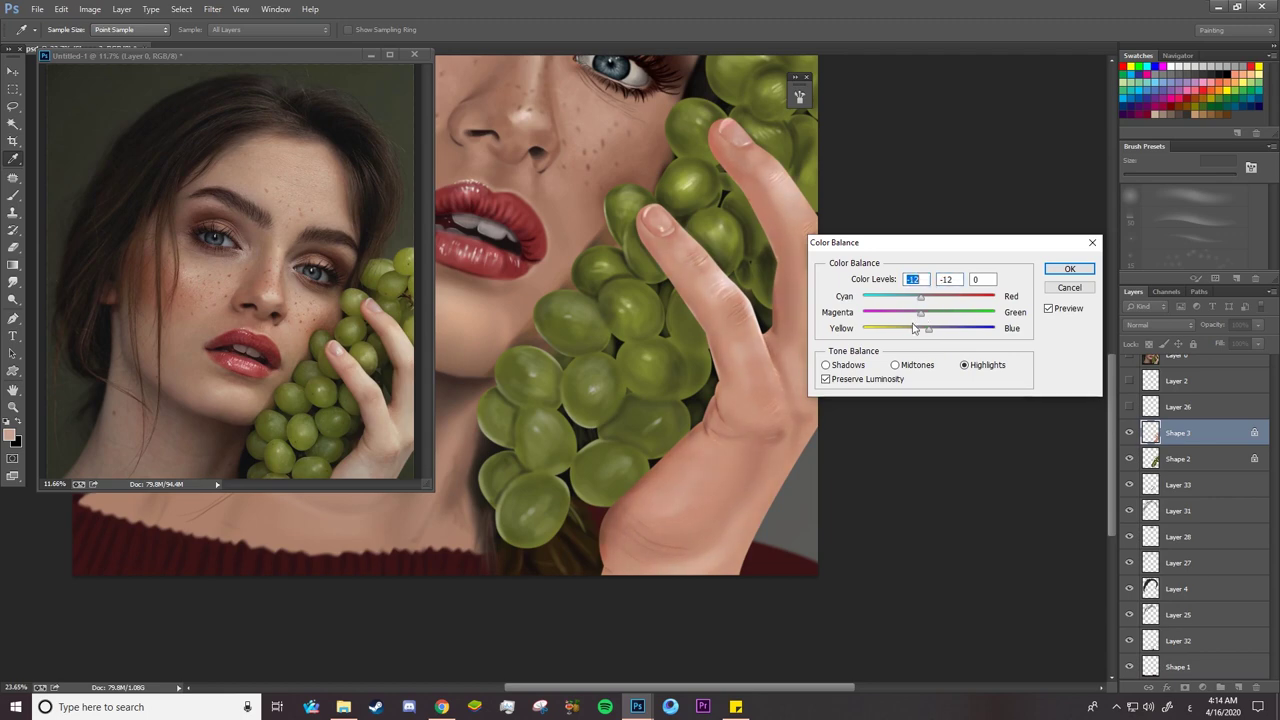
# Set the hand's shadows to -15 magenta-green and -22 yellow-blue, compare with the preview off and on, and apply the Color Balance
pyautogui.click(852, 366)
pyautogui.moveTo(927, 333)
pyautogui.mouseDown()
pyautogui.moveTo(913, 333)
pyautogui.moveTo(920, 317)
pyautogui.mouseUp()
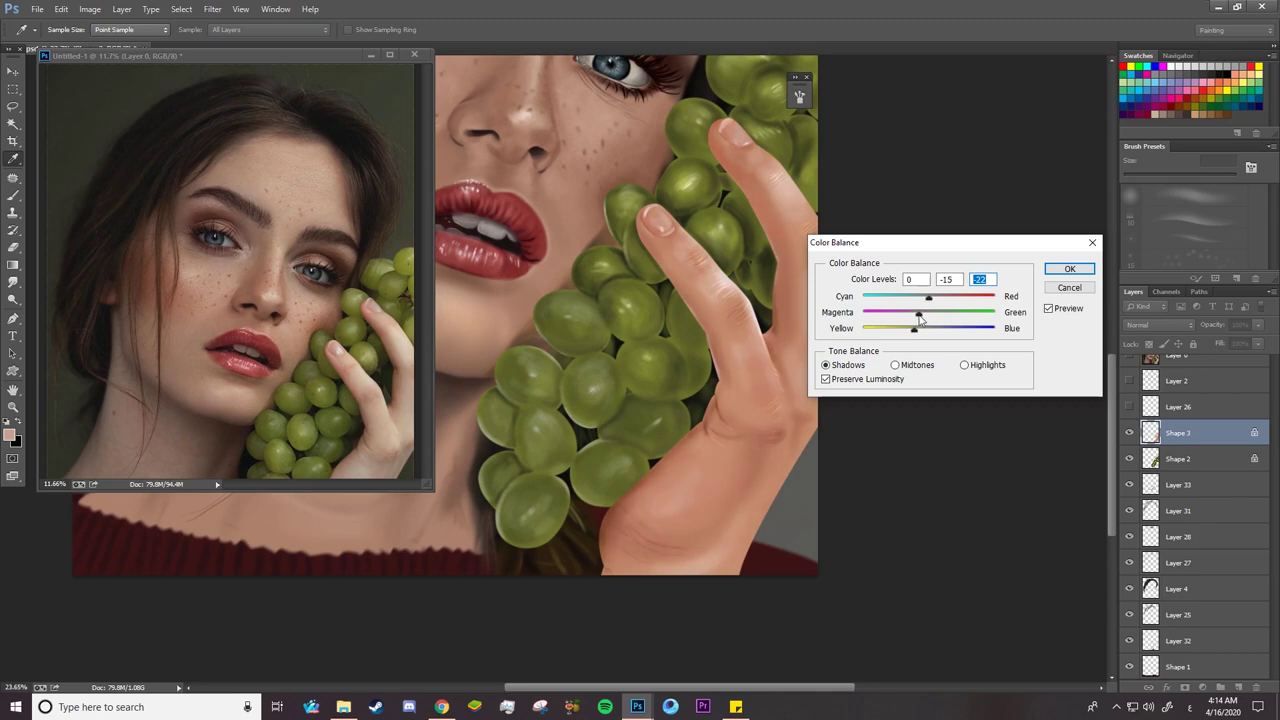
pyautogui.moveTo(920, 318); pyautogui.dragTo(920, 318)
pyautogui.click(1049, 312)
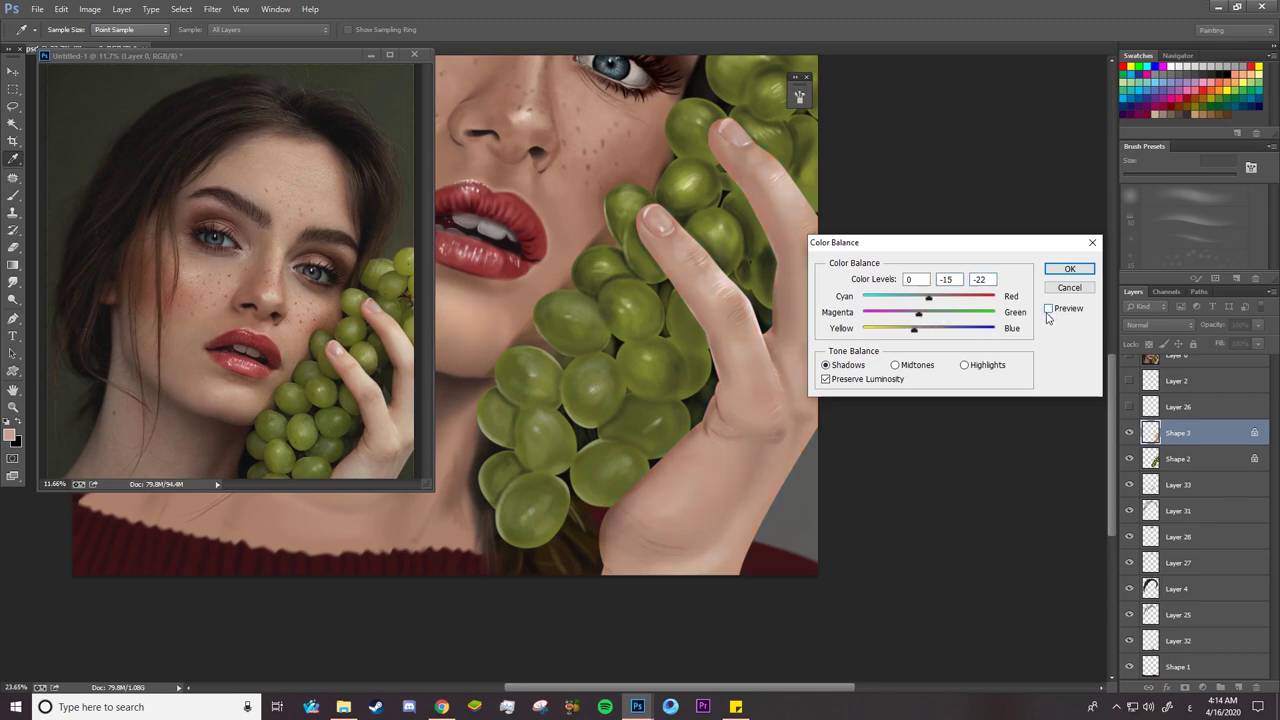
pyautogui.click(1046, 312)
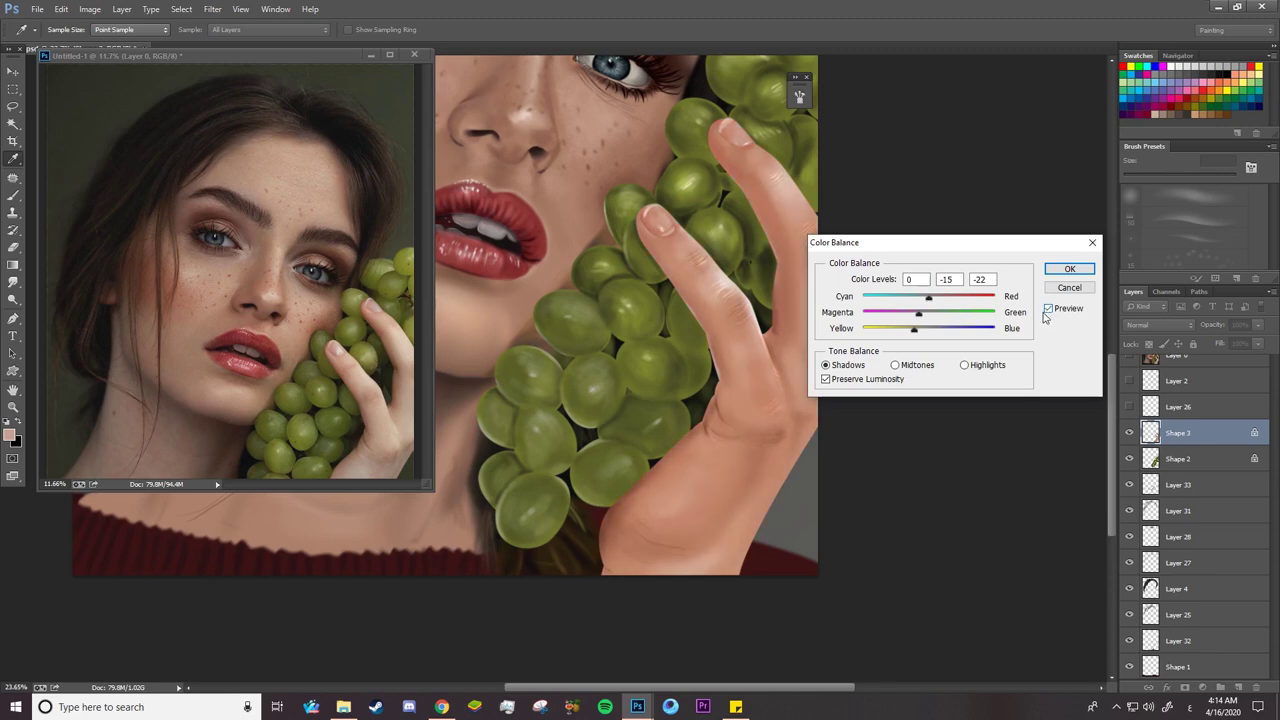
pyautogui.click(1069, 268)
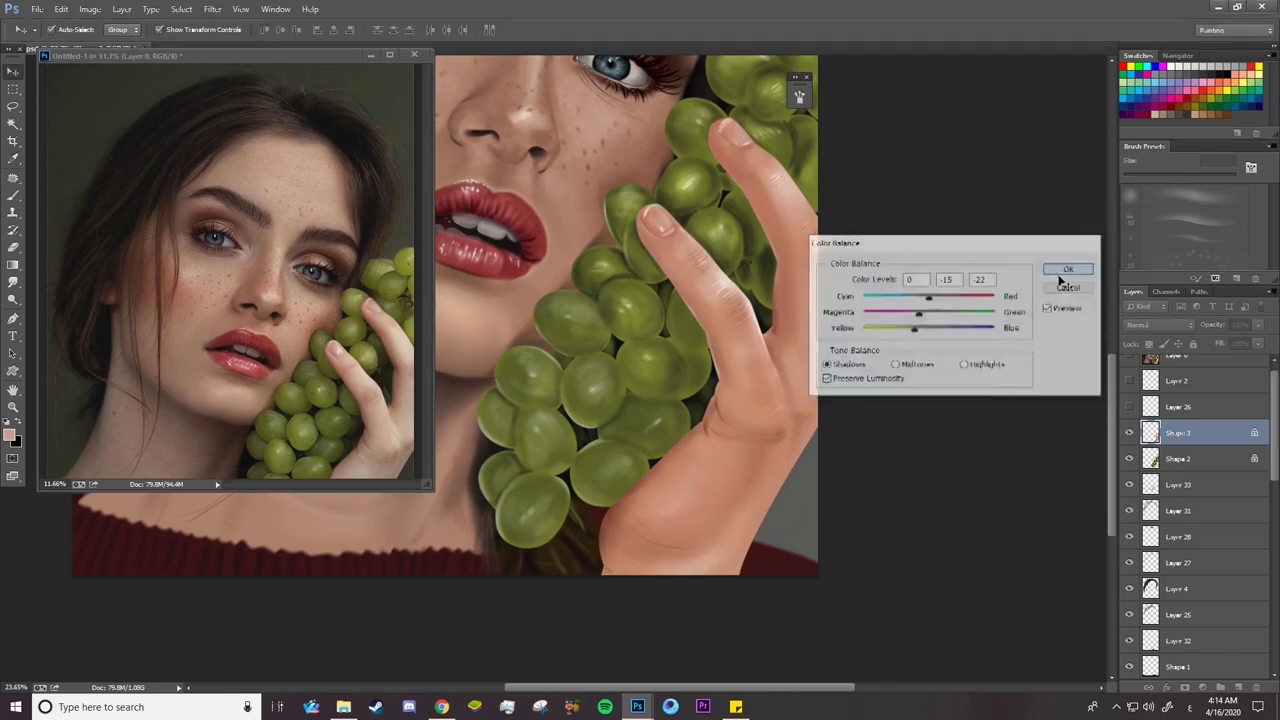
# Select the grapes' layer, Shape 2, after checking the recoloured hand against the whole picture
pyautogui.press('z')
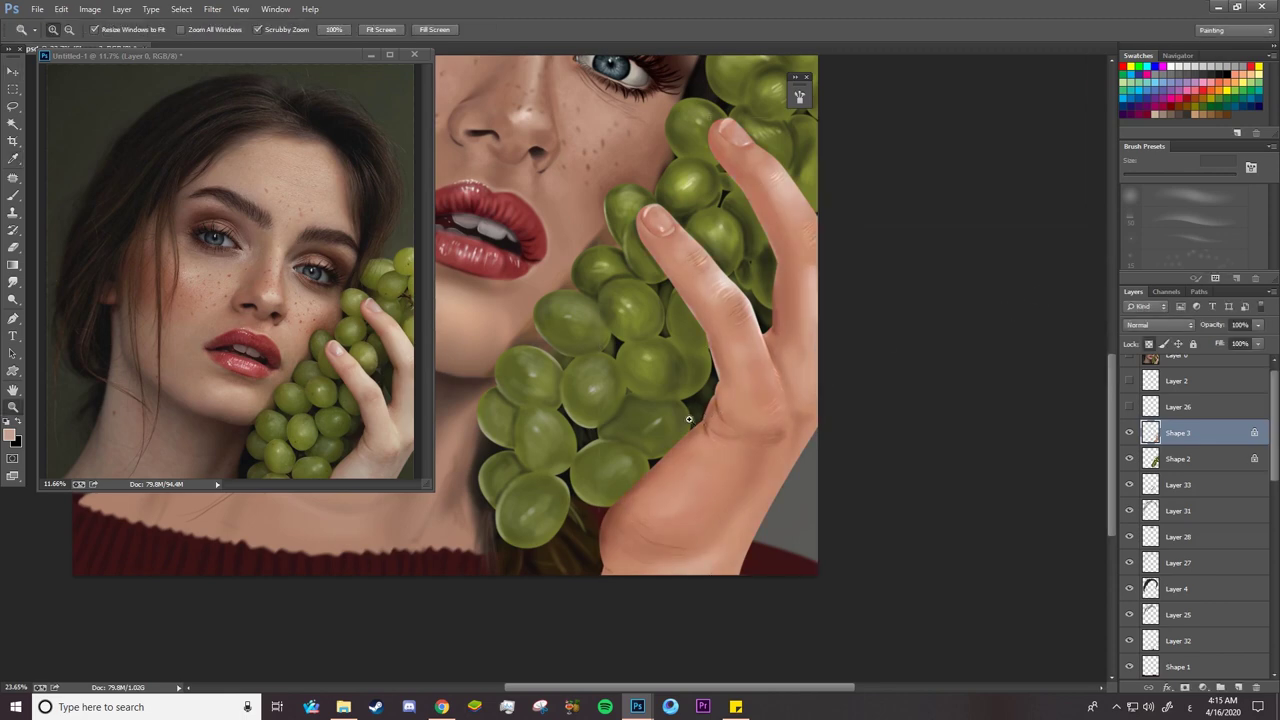
pyautogui.moveTo(688, 420); pyautogui.dragTo(671, 420)
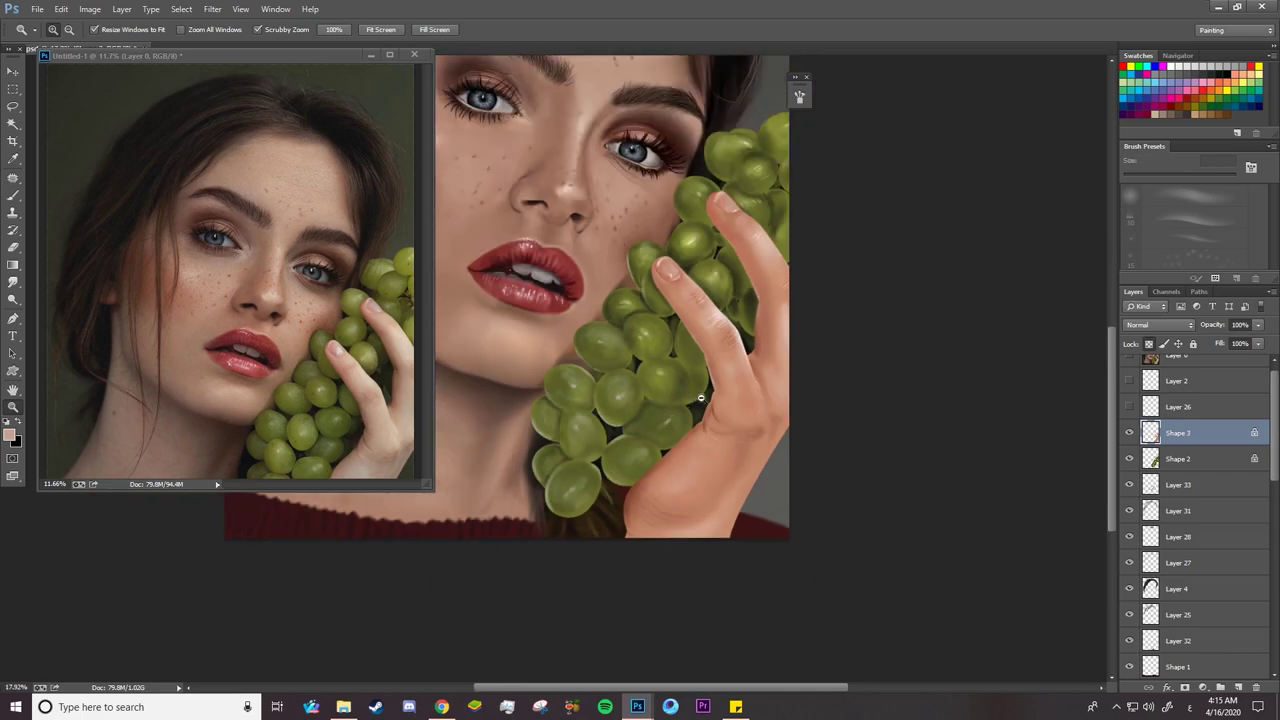
pyautogui.click(684, 412)
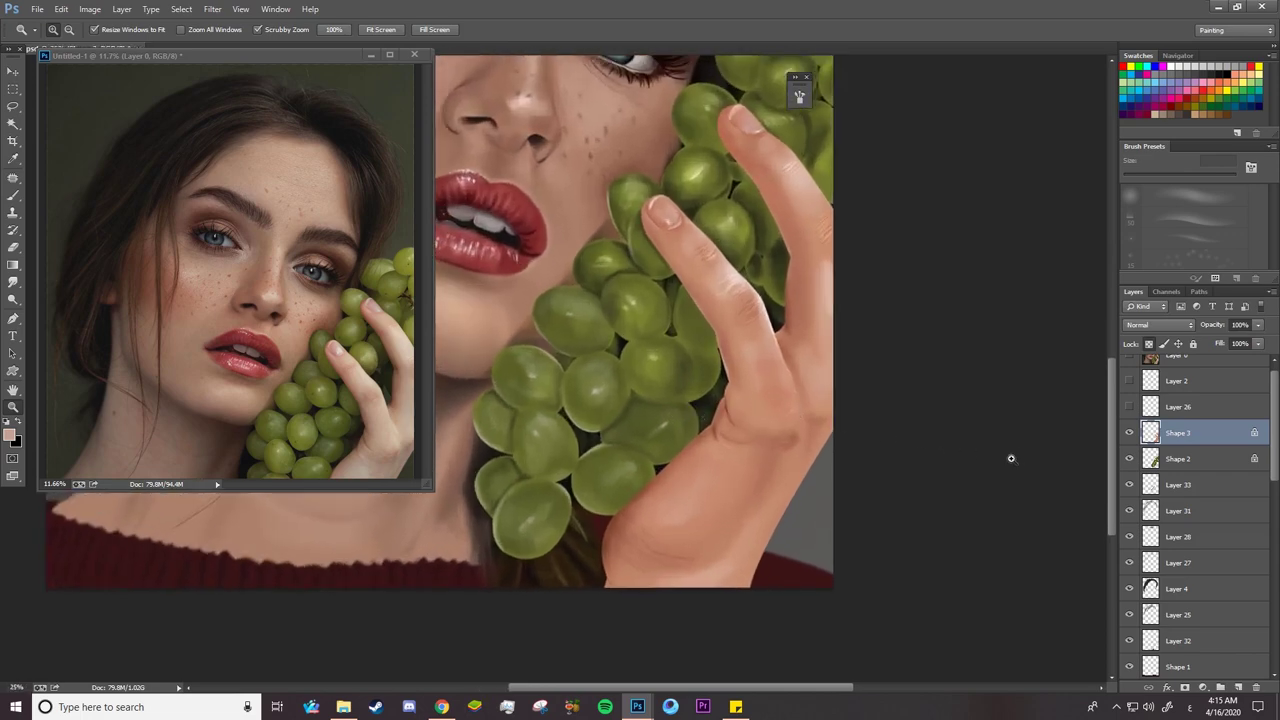
pyautogui.press('v')
pyautogui.rightClick(567, 317)
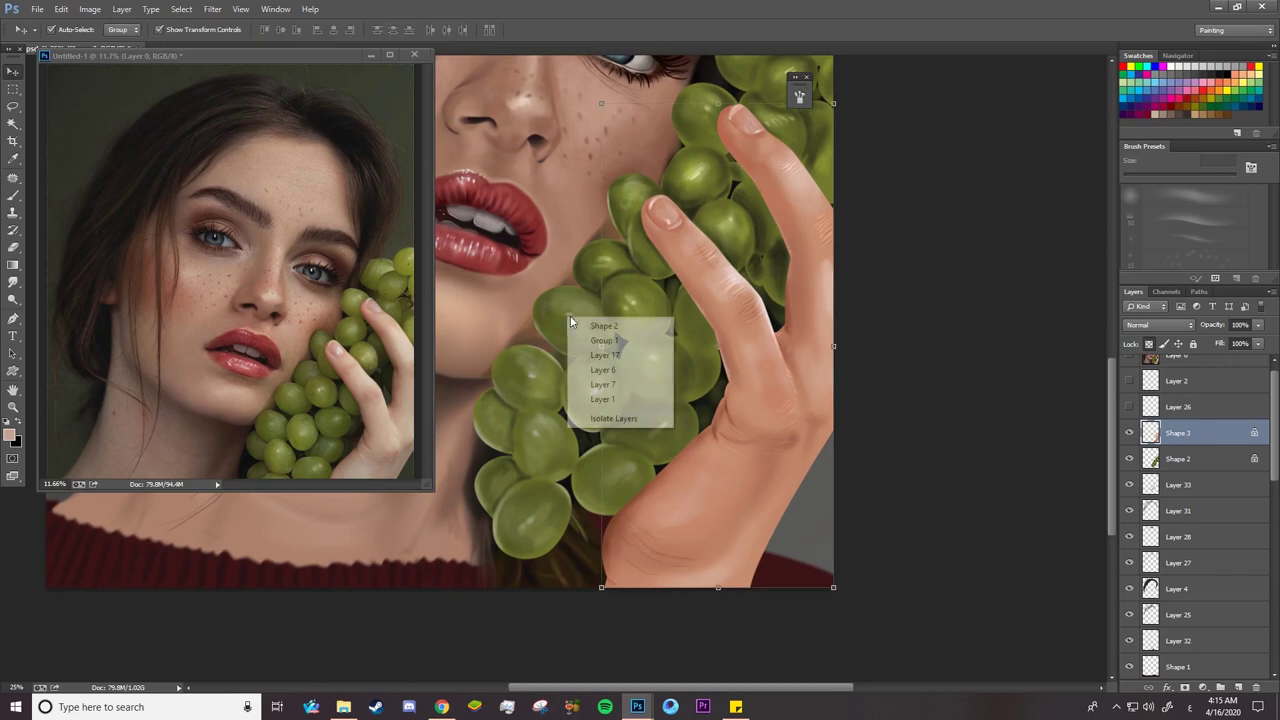
pyautogui.click(598, 327)
# Apply Color Balance to the grapes across midtones, highlights and shadows to give them a warmer, more yellow green
pyautogui.click(89, 9)
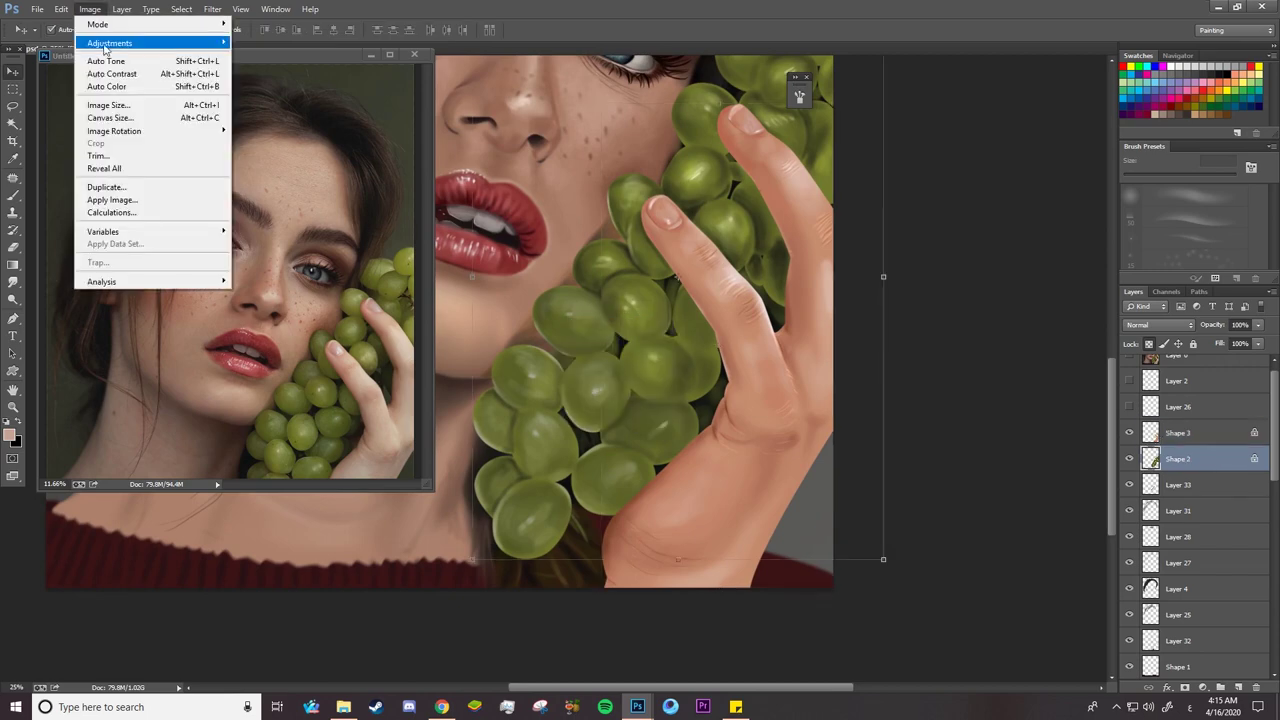
pyautogui.moveTo(107, 50)
pyautogui.click(272, 121)
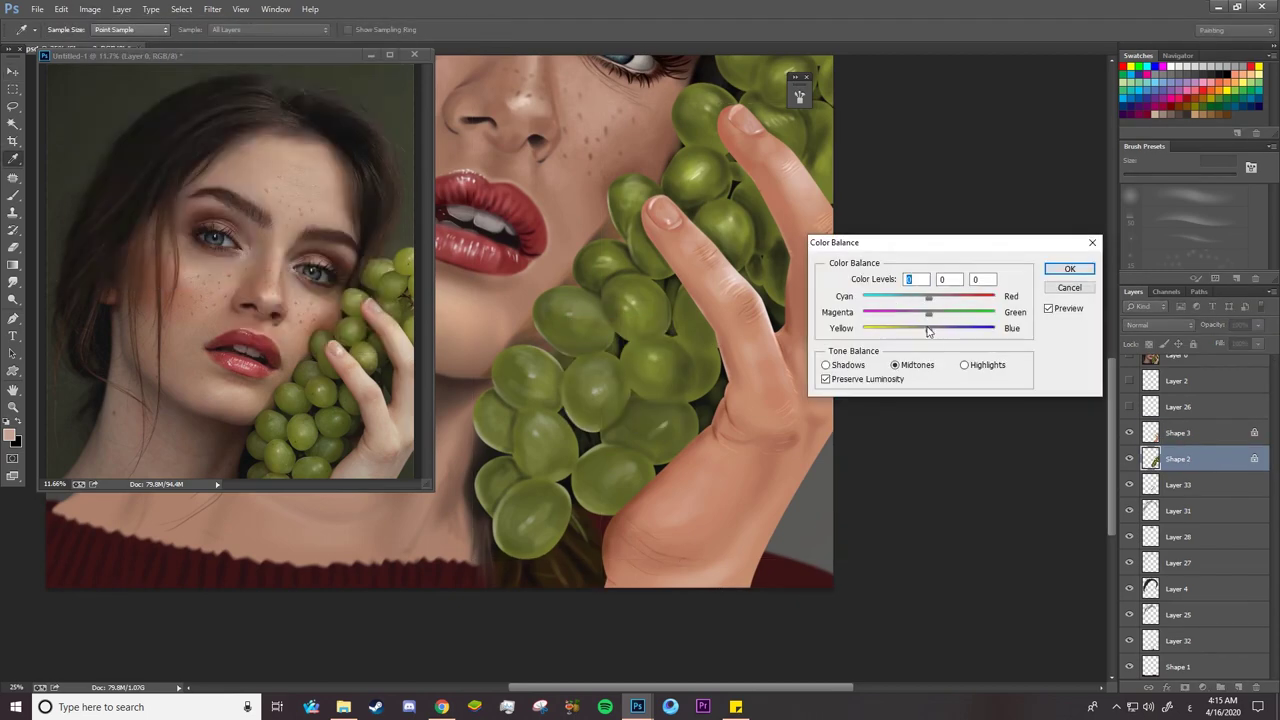
pyautogui.moveTo(929, 318)
pyautogui.mouseDown()
pyautogui.moveTo(956, 315)
pyautogui.moveTo(912, 318)
pyautogui.moveTo(933, 318)
pyautogui.moveTo(893, 337)
pyautogui.moveTo(929, 340)
pyautogui.moveTo(925, 303)
pyautogui.moveTo(881, 311)
pyautogui.moveTo(943, 311)
pyautogui.moveTo(913, 336)
pyautogui.moveTo(925, 301)
pyautogui.moveTo(907, 305)
pyautogui.moveTo(944, 313)
pyautogui.moveTo(903, 334)
pyautogui.moveTo(939, 336)
pyautogui.moveTo(912, 318)
pyautogui.moveTo(952, 320)
pyautogui.moveTo(902, 328)
pyautogui.moveTo(930, 337)
pyautogui.mouseUp()
pyautogui.click(964, 365)
pyautogui.click(862, 366)
pyautogui.click(1048, 309)
pyautogui.click(1048, 309)
pyautogui.click(1069, 269)
pyautogui.press('v')
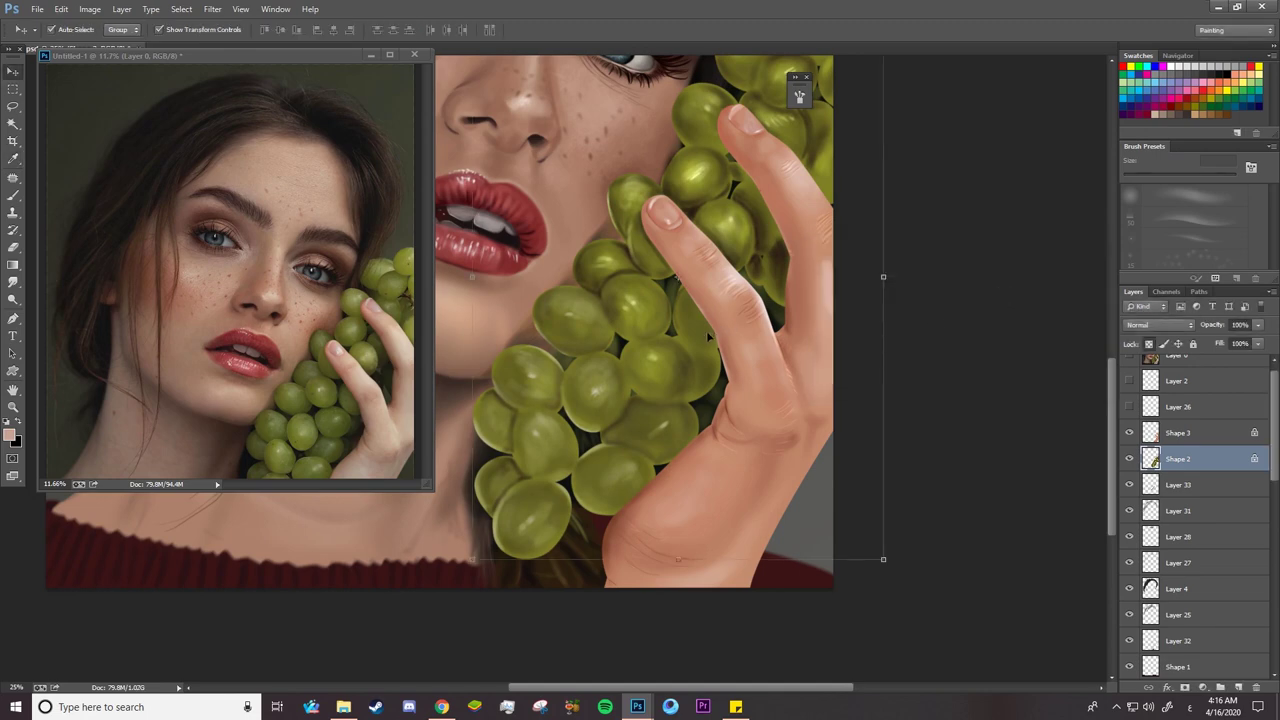
# Set the Brush to 114 px in Normal mode with a very dark colour sampled beside the reference photo's grapes
pyautogui.press('z')
pyautogui.moveTo(711, 346); pyautogui.dragTo(748, 353)
pyautogui.click(352, 435)
pyautogui.moveTo(352, 435); pyautogui.dragTo(411, 424)
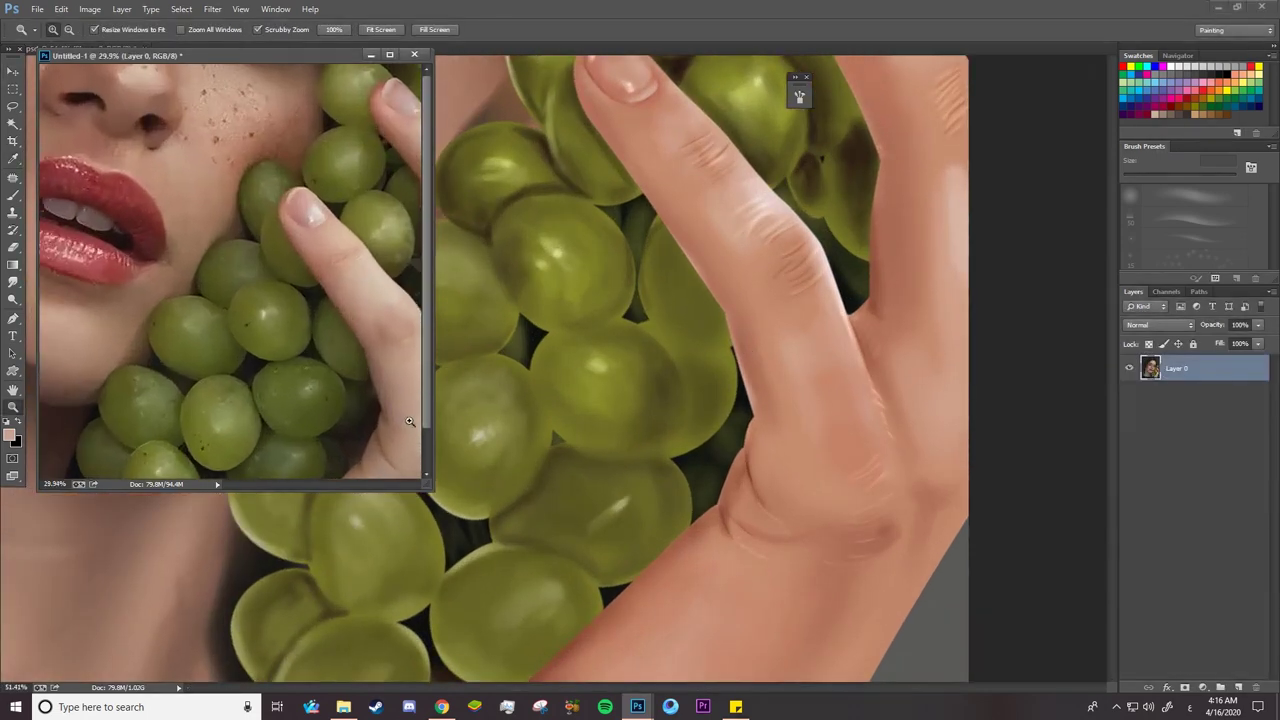
pyautogui.click(725, 455)
pyautogui.press('b')
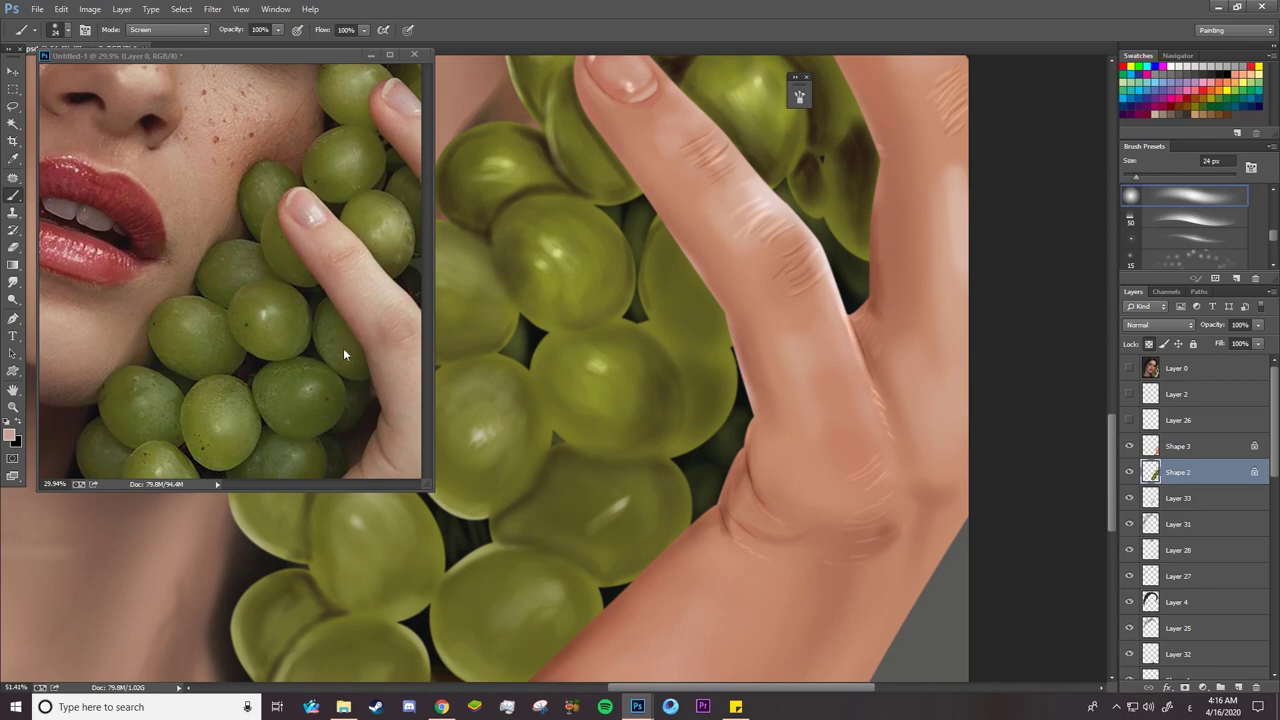
pyautogui.keyDown('alt'); pyautogui.click(370, 383); pyautogui.keyUp('alt')
pyautogui.rightClick(692, 270)
pyautogui.click(806, 176)
pyautogui.click(672, 244)
pyautogui.click(180, 30)
pyautogui.click(170, 43)
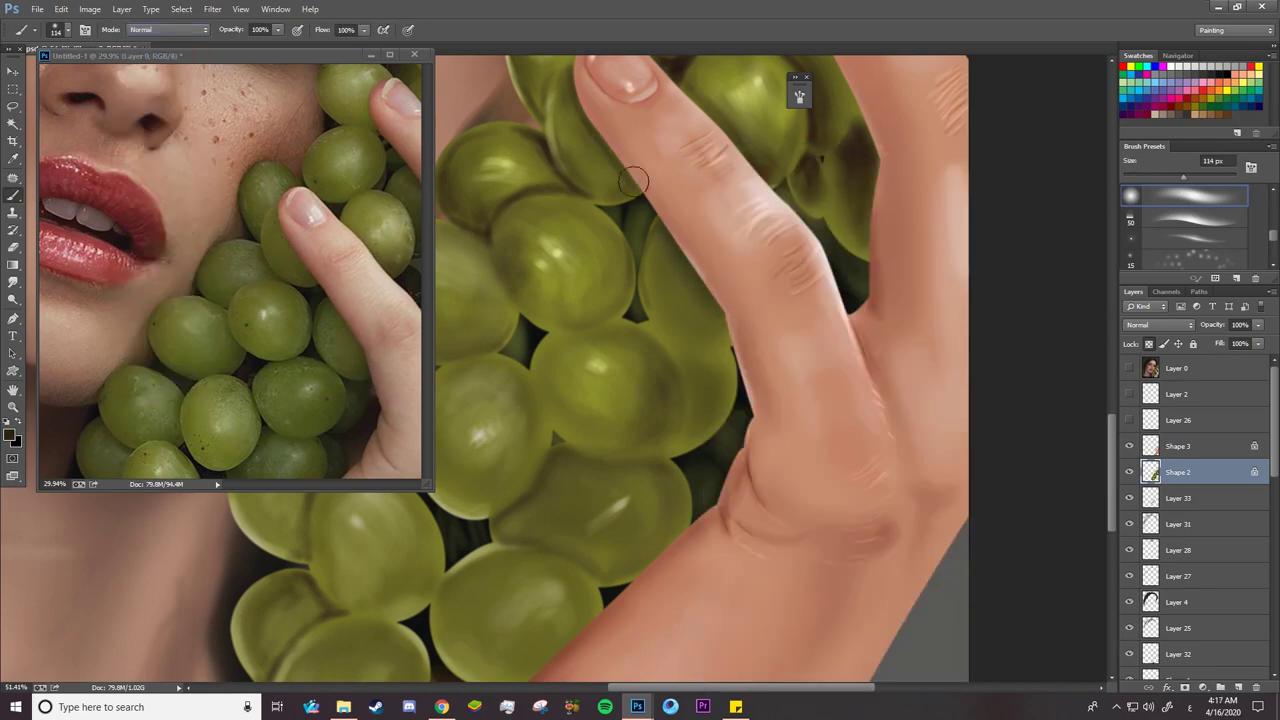
# Show the line sketch on Layer 2 and darken the grapes behind the index finger, reducing the brush to 41 px
pyautogui.click(1129, 394)
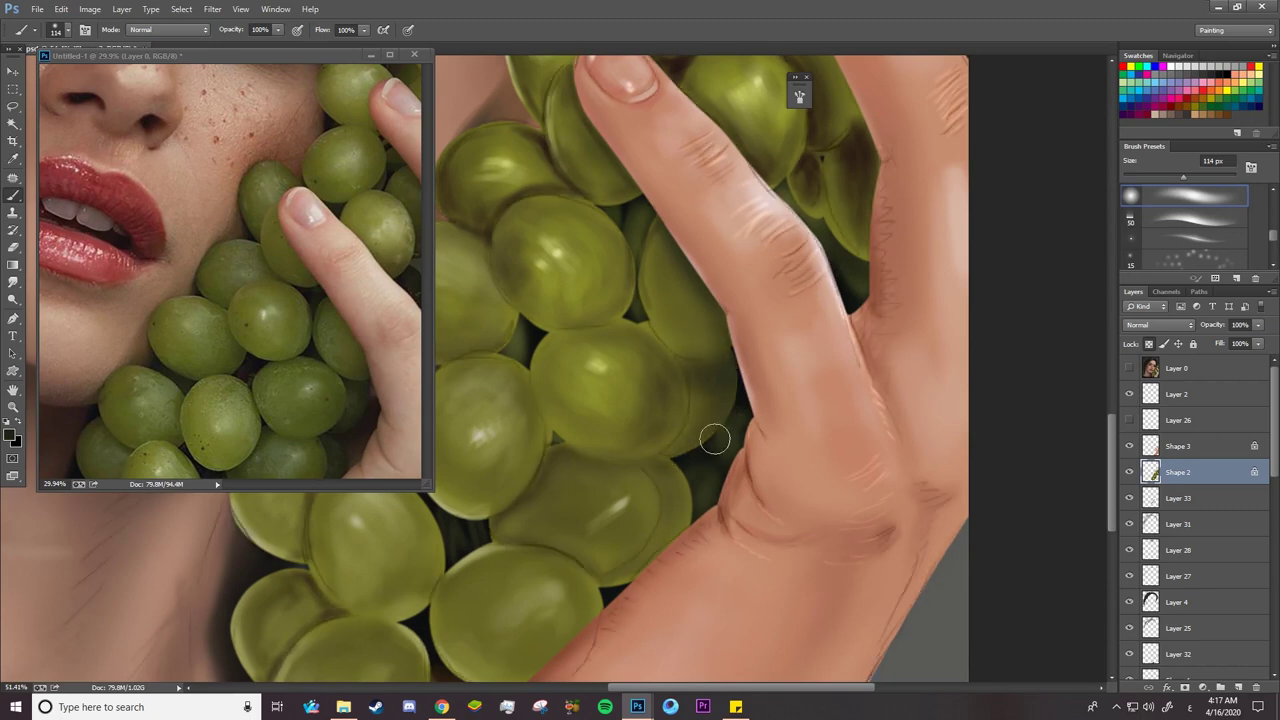
pyautogui.rightClick(732, 370)
pyautogui.moveTo(724, 416); pyautogui.dragTo(669, 457)
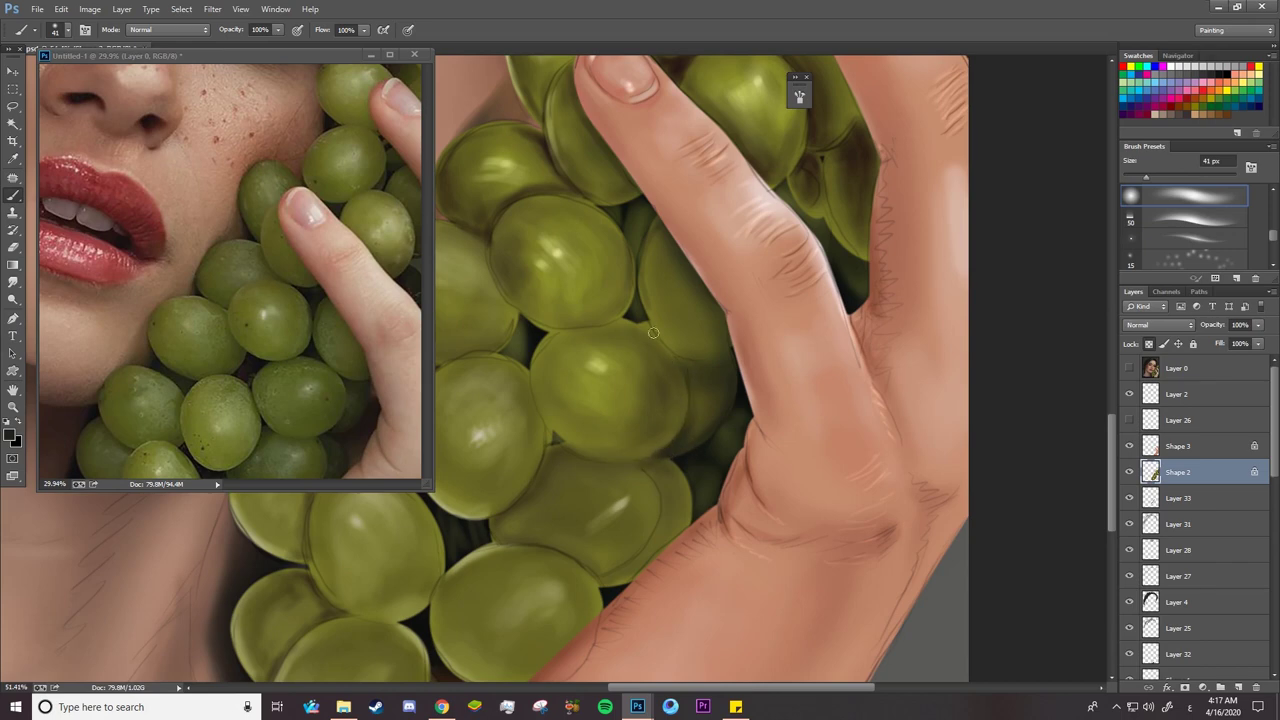
pyautogui.rightClick(690, 393)
pyautogui.press('Return')
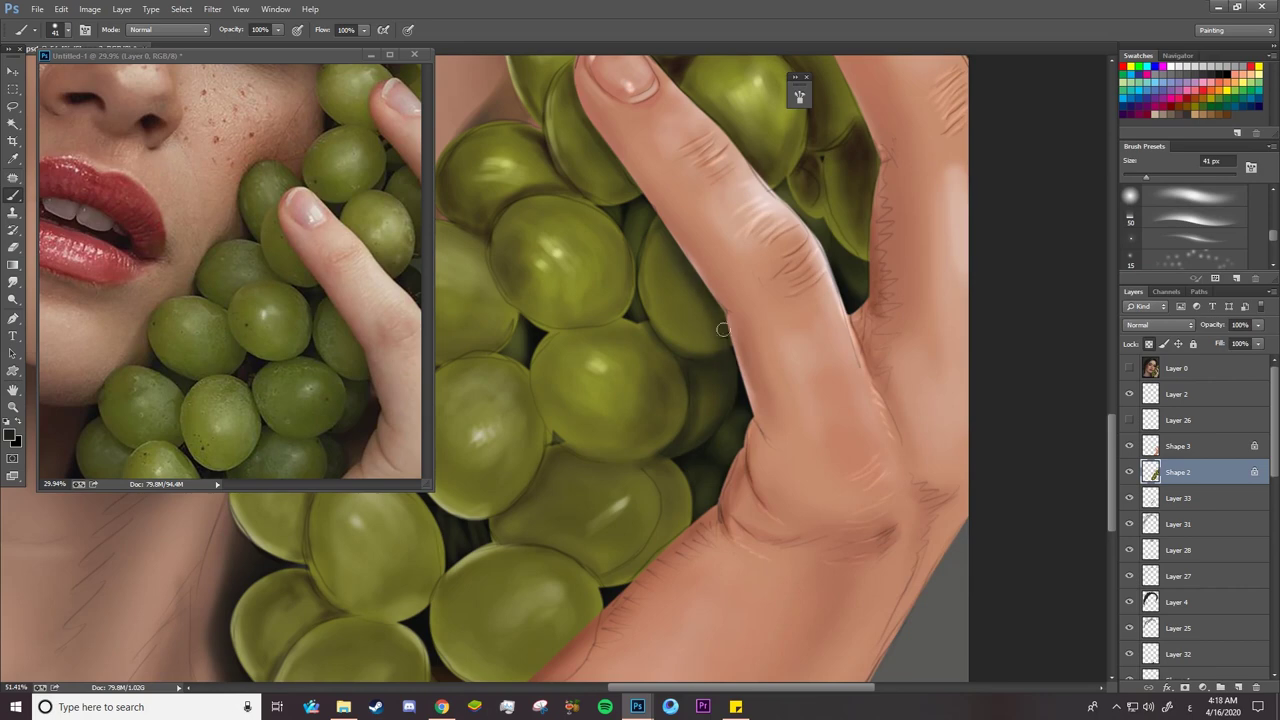
# Shade the overlapping edges of the central grapes in dark green with the 41 px brush to separate them
pyautogui.moveTo(637, 266); pyautogui.dragTo(630, 242)
pyautogui.moveTo(633, 318); pyautogui.dragTo(691, 404)
pyautogui.moveTo(656, 480)
pyautogui.mouseDown()
pyautogui.moveTo(645, 551)
pyautogui.moveTo(601, 584)
pyautogui.mouseUp()
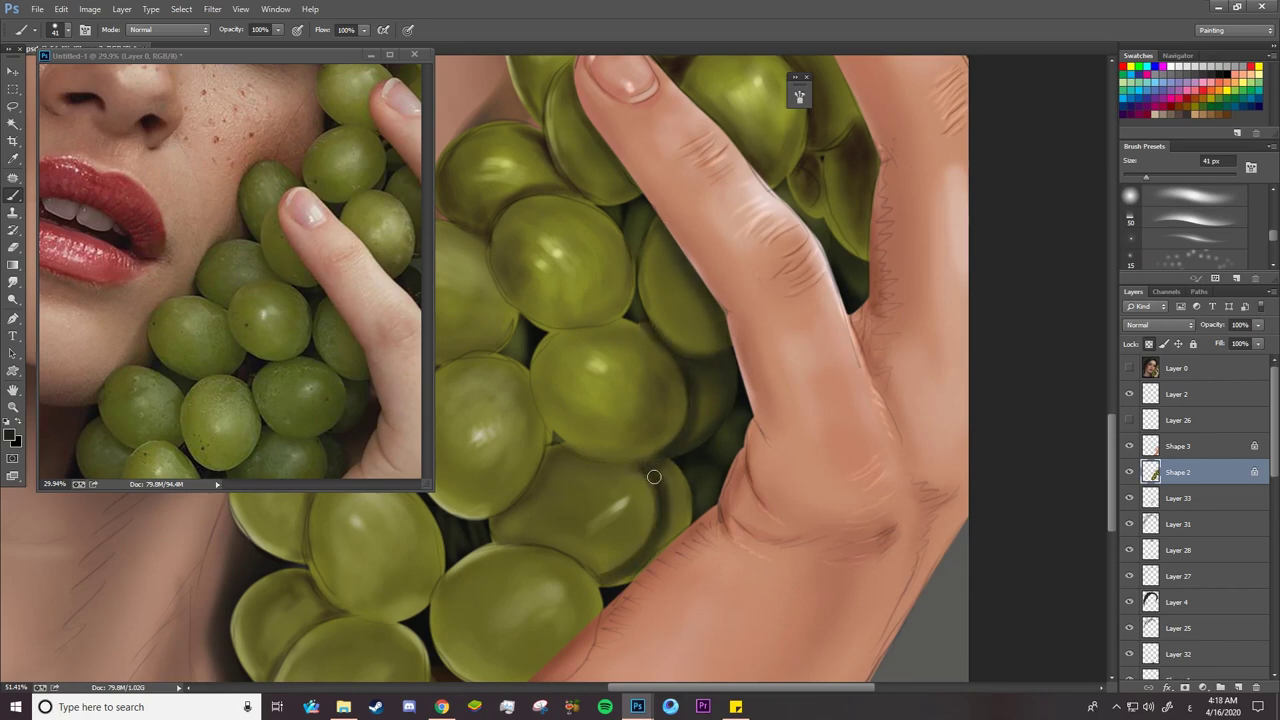
pyautogui.moveTo(560, 450)
pyautogui.mouseDown()
pyautogui.moveTo(646, 464)
pyautogui.moveTo(524, 491)
pyautogui.mouseUp()
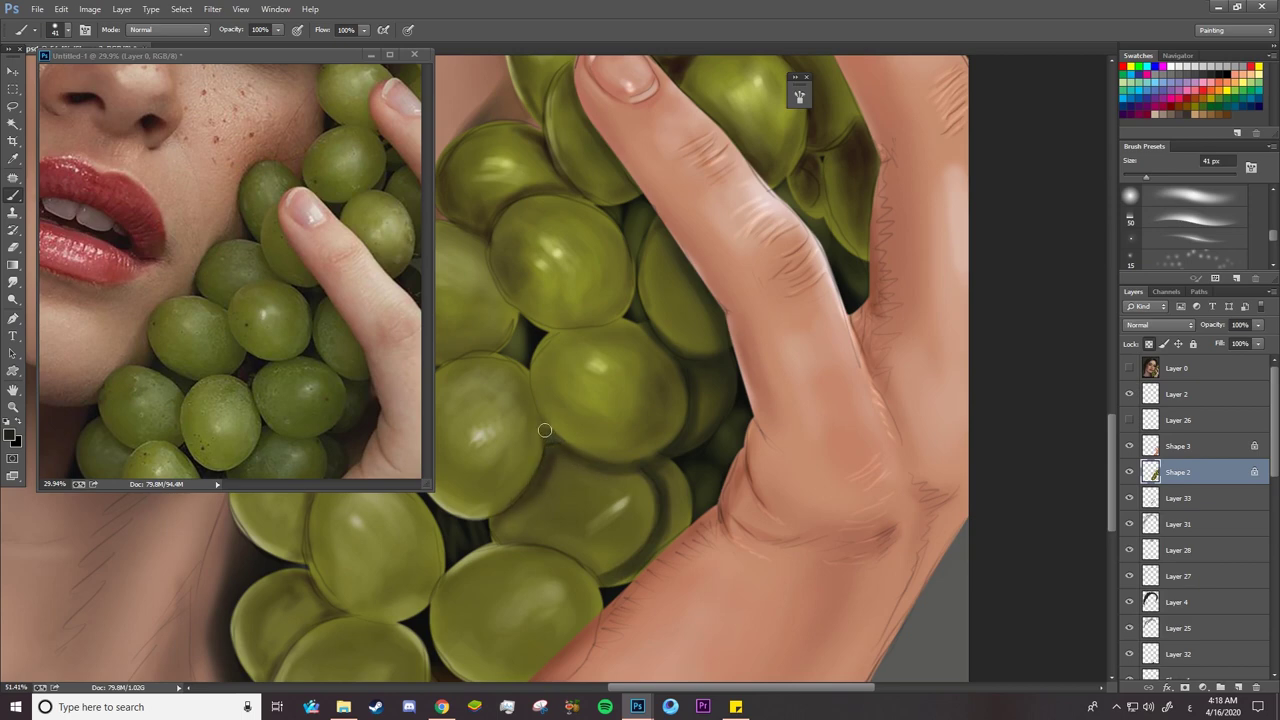
pyautogui.moveTo(540, 420)
pyautogui.mouseDown()
pyautogui.moveTo(521, 365)
pyautogui.moveTo(529, 394)
pyautogui.mouseUp()
pyautogui.moveTo(575, 345)
pyautogui.mouseDown()
pyautogui.moveTo(555, 338)
pyautogui.moveTo(636, 328)
pyautogui.moveTo(541, 338)
pyautogui.moveTo(538, 366)
pyautogui.mouseUp()
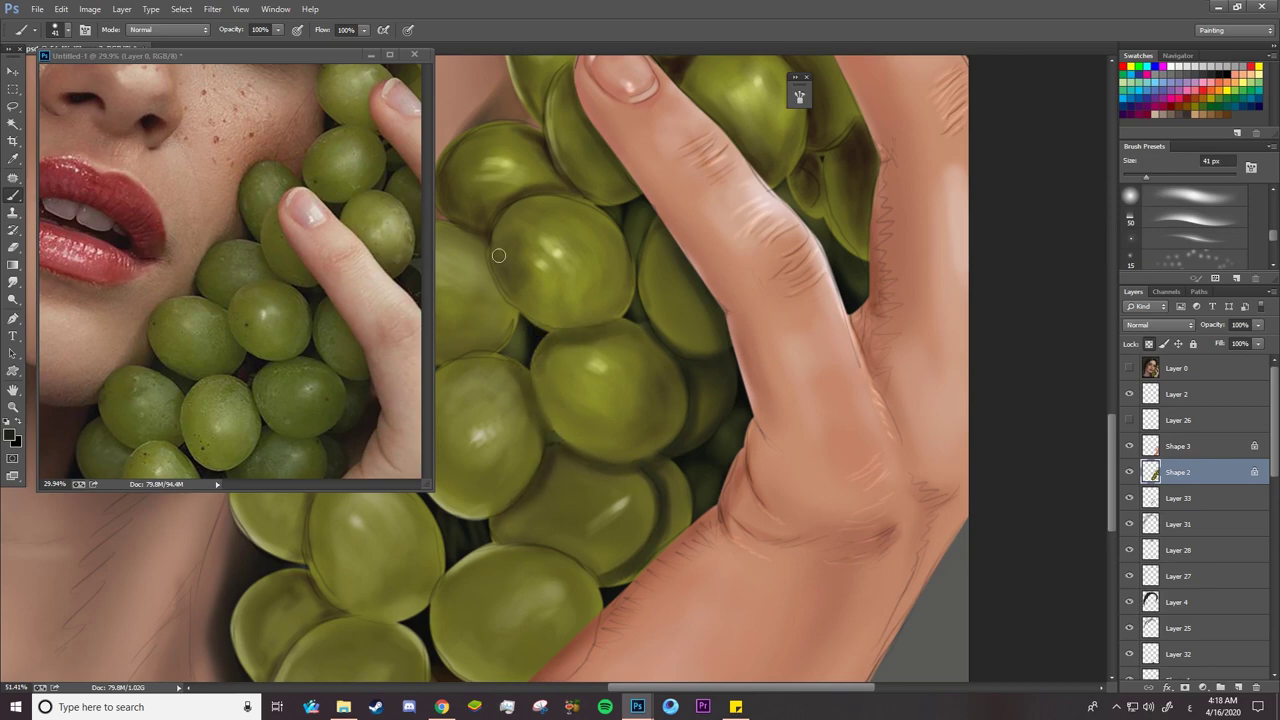
pyautogui.moveTo(554, 191); pyautogui.dragTo(492, 198)
pyautogui.moveTo(608, 178)
pyautogui.mouseDown()
pyautogui.moveTo(576, 108)
pyautogui.moveTo(634, 200)
pyautogui.moveTo(655, 314)
pyautogui.mouseUp()
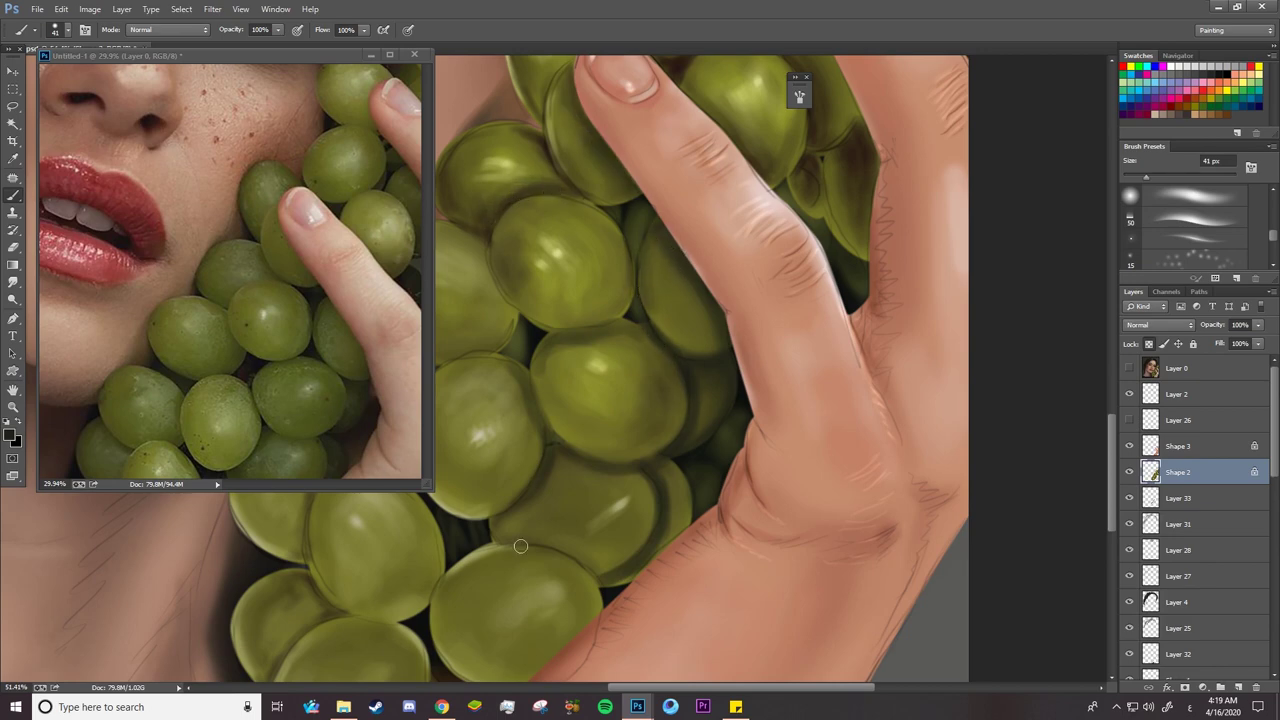
# Sample greens from the lower grapes, hide the Layer 2 sketch and shade the edges where these grapes overlap
pyautogui.keyDown('alt'); pyautogui.click(577, 554); pyautogui.keyUp('alt')
pyautogui.keyDown('alt'); pyautogui.click(620, 562); pyautogui.keyUp('alt')
pyautogui.moveTo(541, 576)
pyautogui.mouseDown()
pyautogui.moveTo(604, 580)
pyautogui.moveTo(550, 585)
pyautogui.mouseUp()
pyautogui.click(1130, 395)
pyautogui.moveTo(493, 550); pyautogui.dragTo(586, 586)
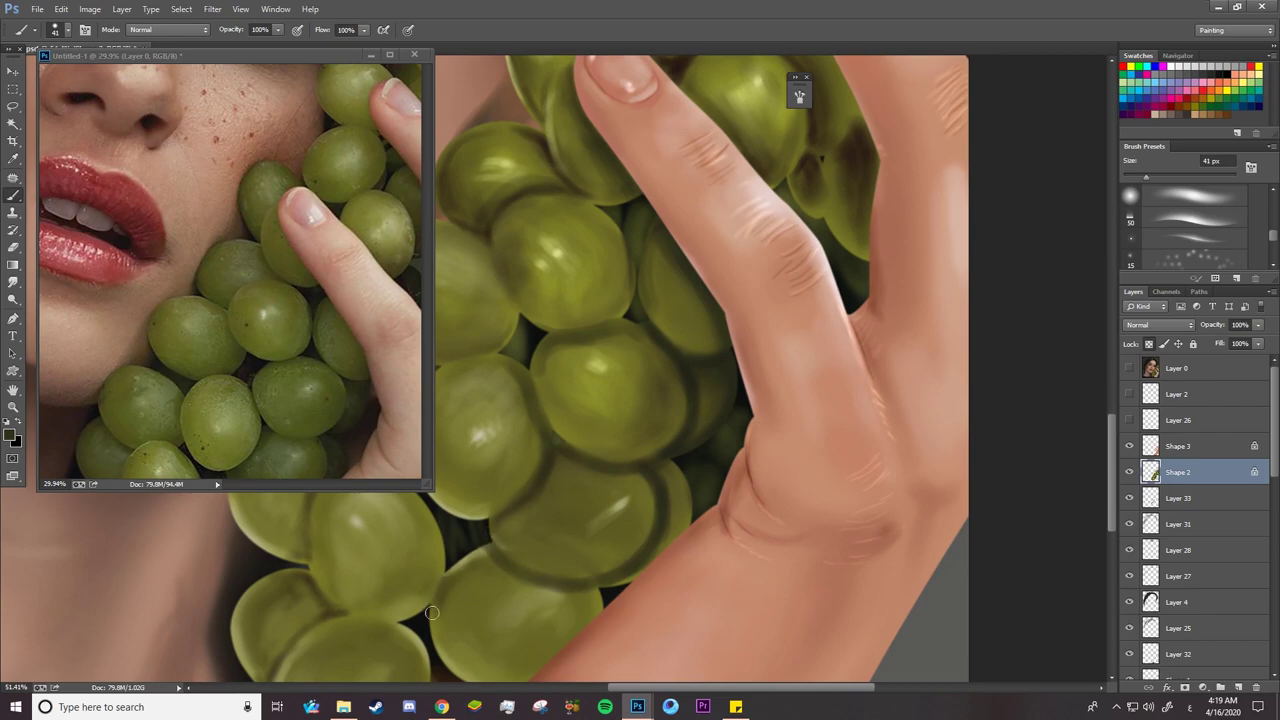
# Blend the new shading along the grape edges with the Smudge tool at 7% strength, enlarging it to 83 px
pyautogui.click(13, 283)
pyautogui.click(672, 523)
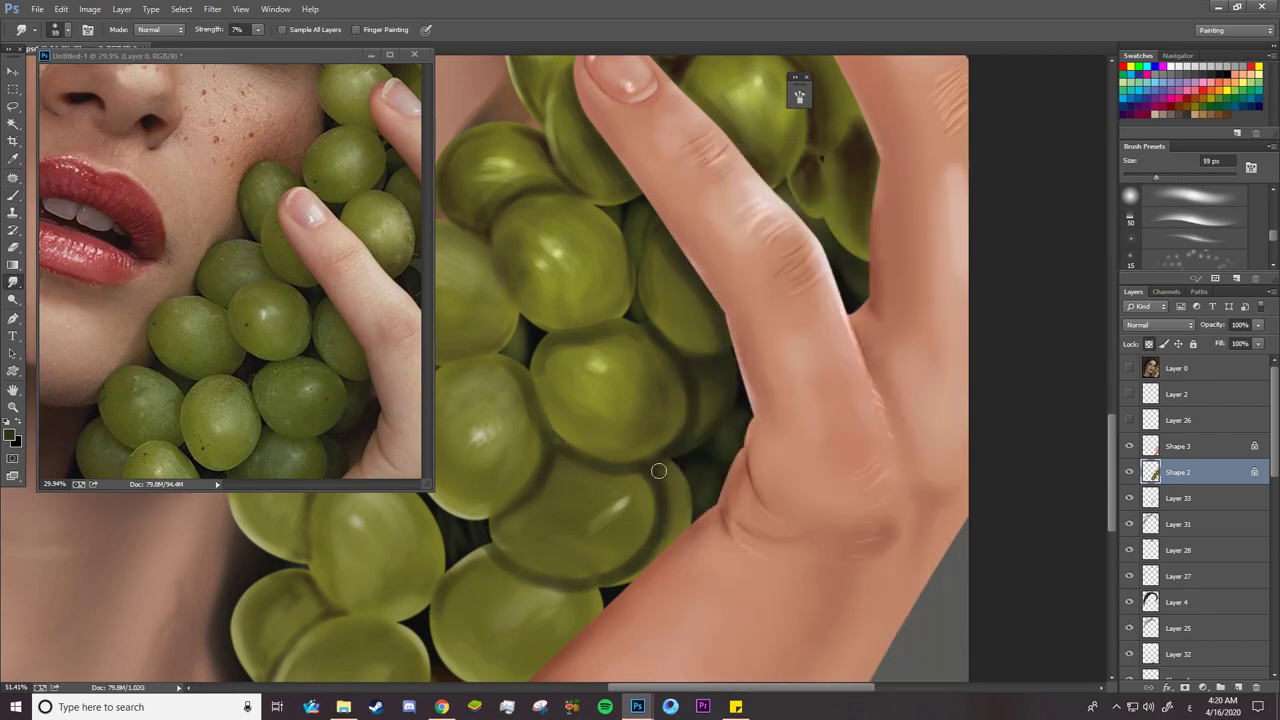
pyautogui.rightClick(693, 408)
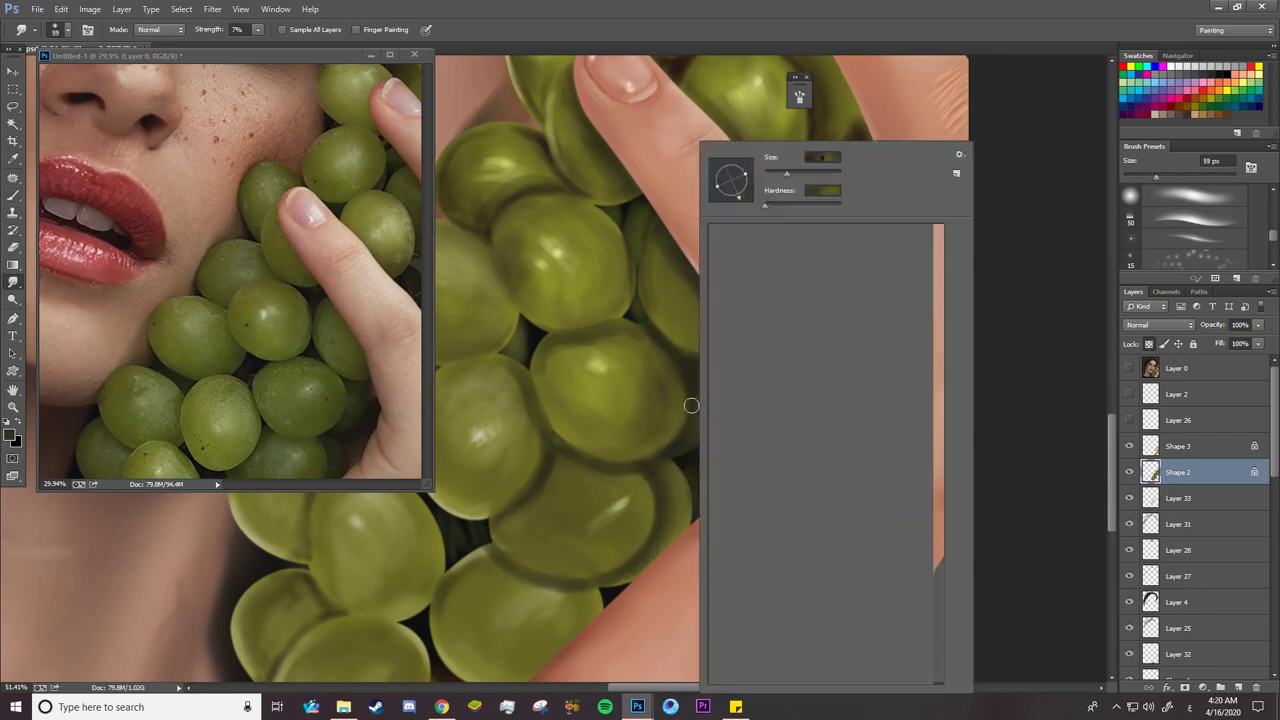
pyautogui.click(794, 173)
pyautogui.click(697, 441)
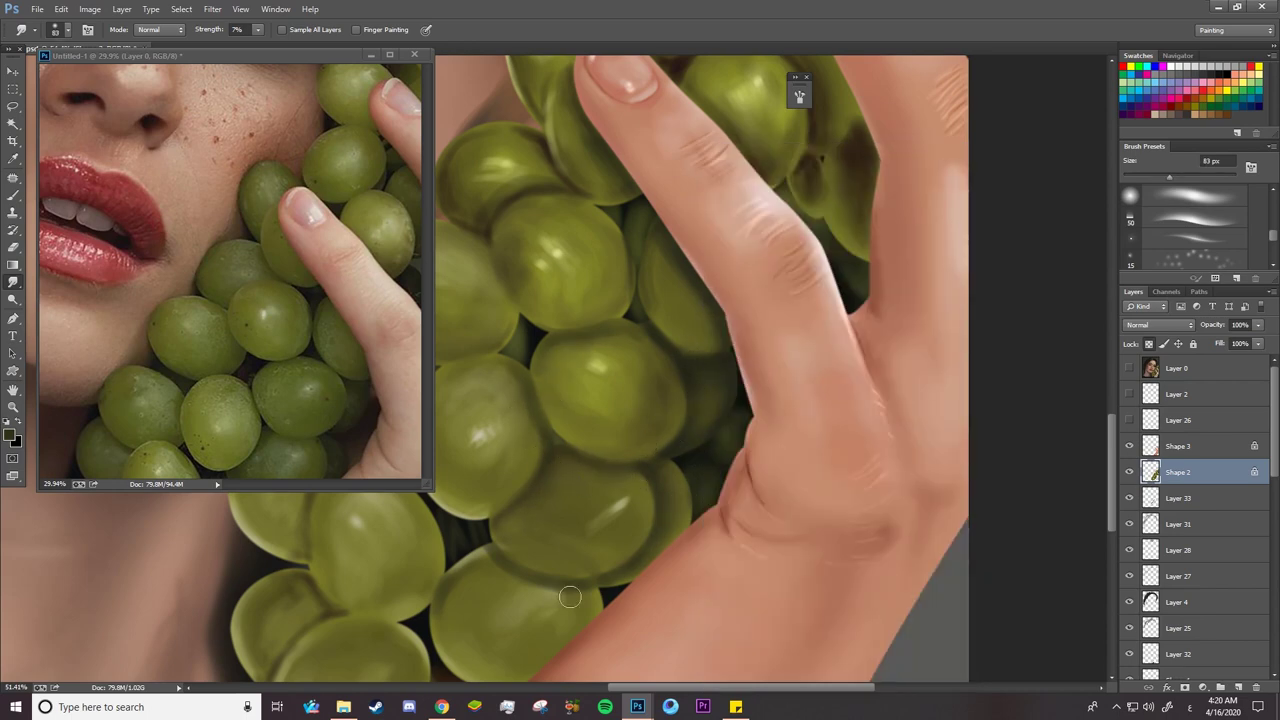
# Compare the whole portrait, then the eye and freckled cheek beside the grapes, with the same areas of the reference photo
pyautogui.press('z')
pyautogui.moveTo(610, 412)
pyautogui.mouseDown()
pyautogui.moveTo(583, 370)
pyautogui.moveTo(625, 370)
pyautogui.mouseUp()
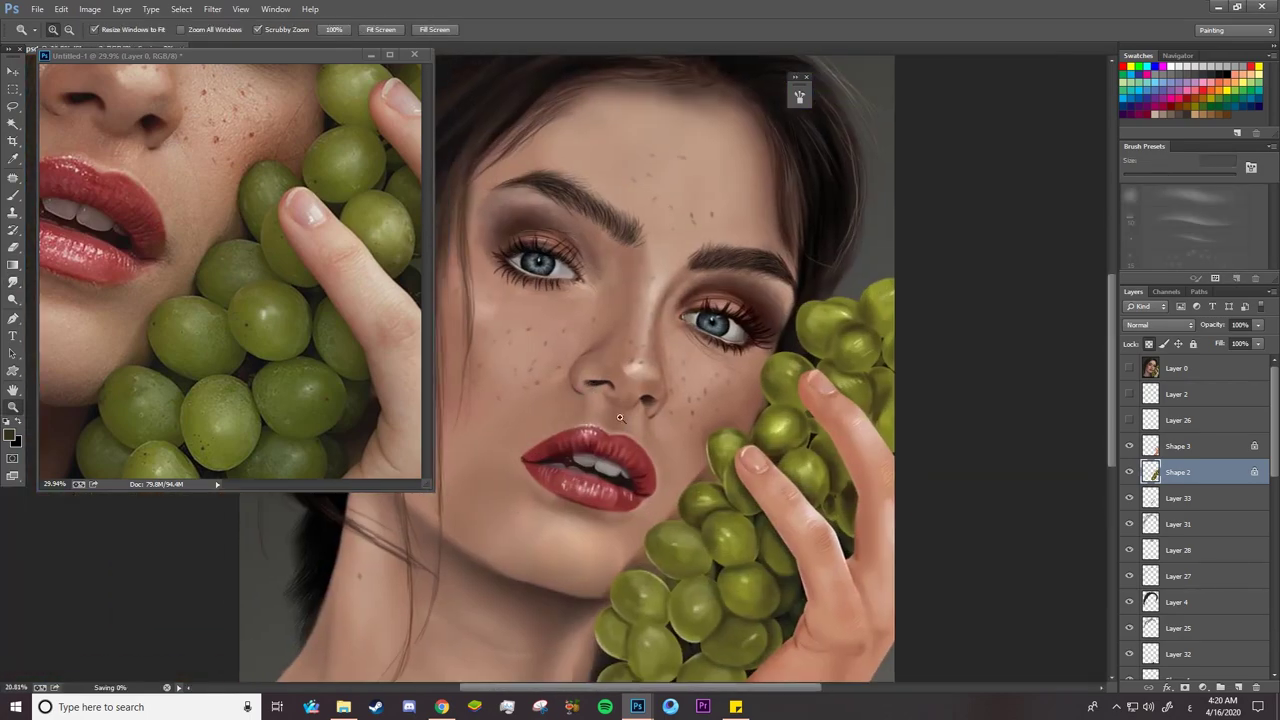
pyautogui.moveTo(290, 260)
pyautogui.mouseDown()
pyautogui.moveTo(235, 260)
pyautogui.moveTo(262, 260)
pyautogui.mouseUp()
pyautogui.moveTo(722, 363); pyautogui.dragTo(800, 363)
pyautogui.scroll(3, 337, 207)
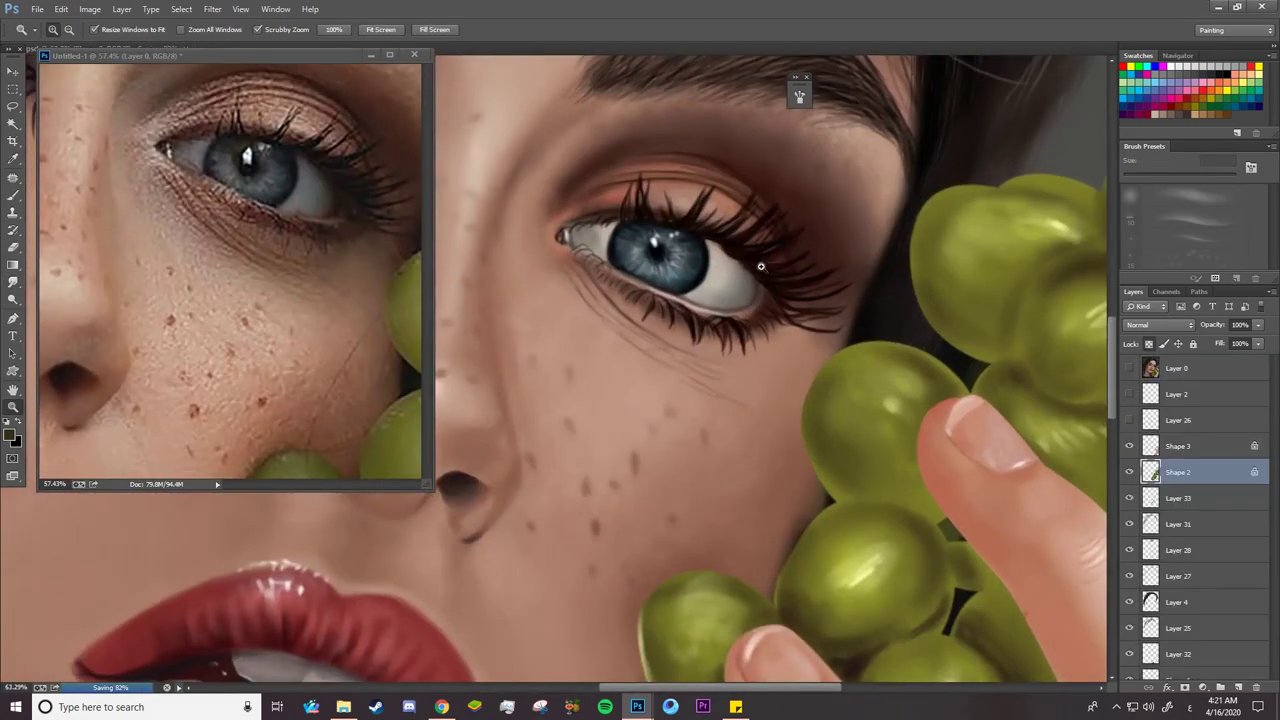
# Select Layer 13 and thin the lower lashes of the eye beside the grapes with the 73 px Eraser
pyautogui.scroll(2, 714, 368)
pyautogui.press('v')
pyautogui.rightClick(692, 336)
pyautogui.click(717, 347)
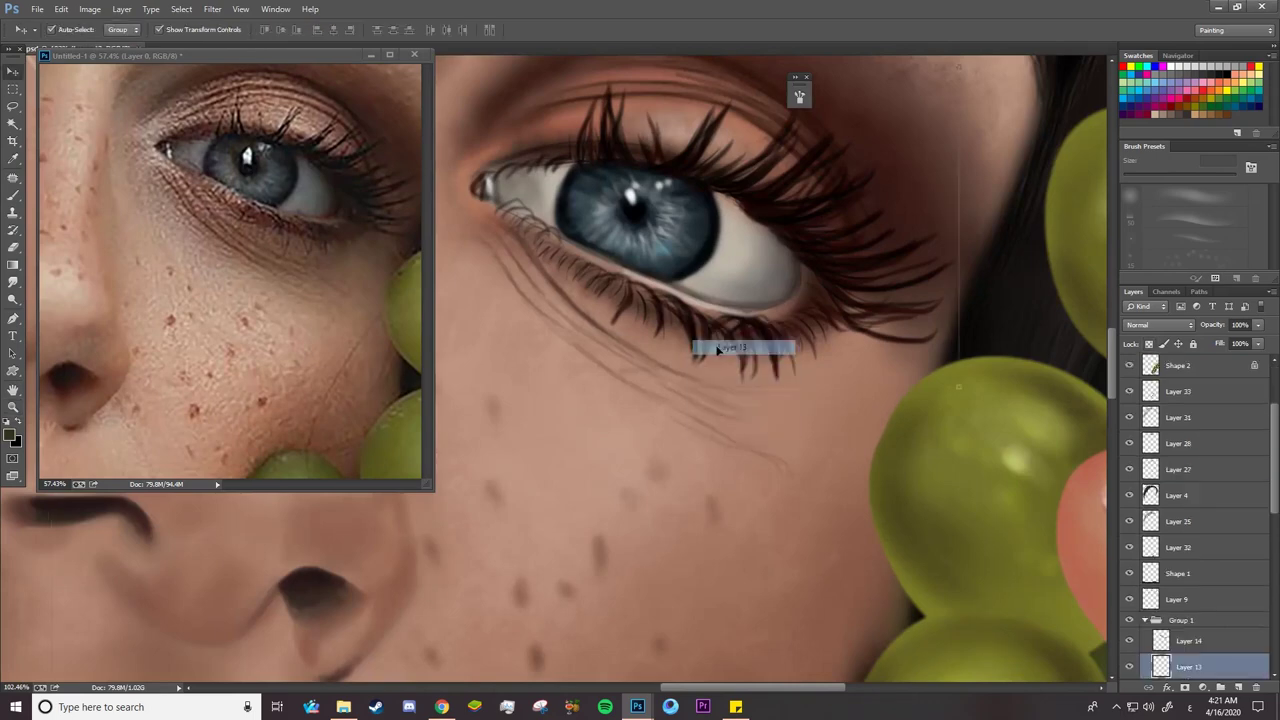
pyautogui.scroll(-3, 1130, 516)
pyautogui.press('e')
pyautogui.rightClick(633, 363)
pyautogui.moveTo(579, 276)
pyautogui.mouseDown()
pyautogui.moveTo(617, 315)
pyautogui.moveTo(608, 323)
pyautogui.moveTo(674, 364)
pyautogui.moveTo(672, 331)
pyautogui.moveTo(764, 355)
pyautogui.mouseUp()
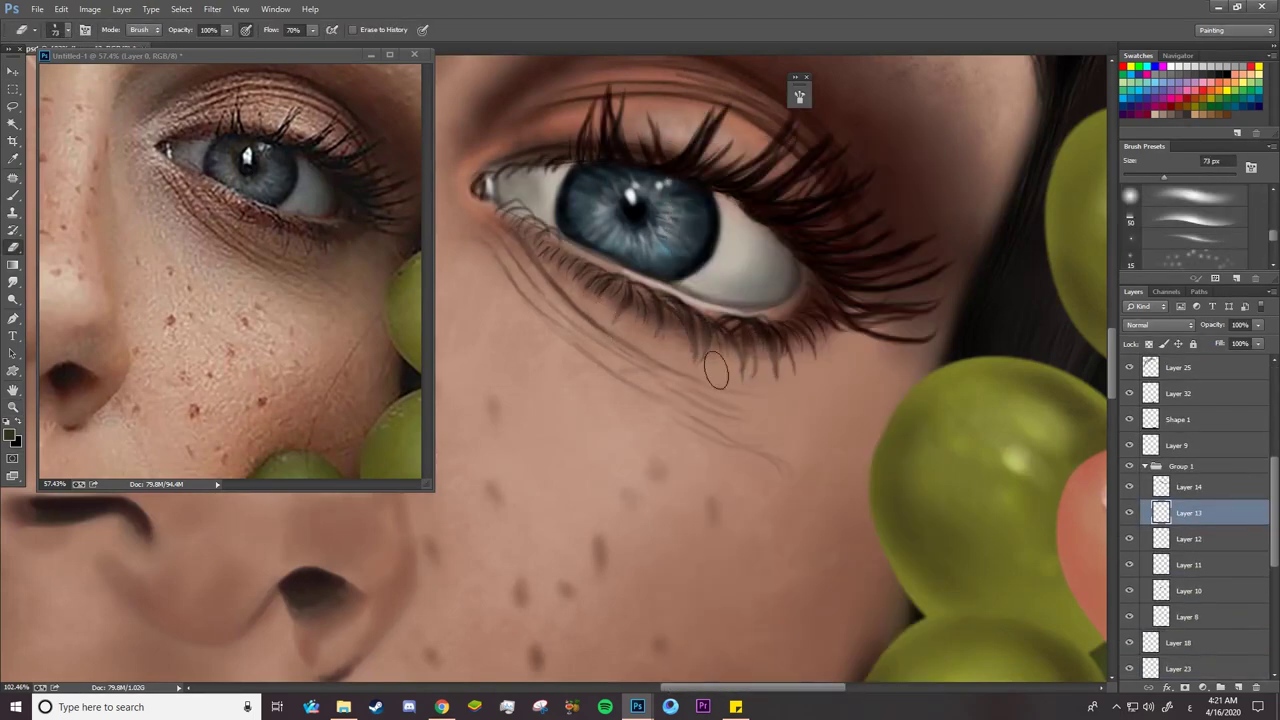
# Close the floating panel and fade the heavy upper and outer lashes of the same eye with the 73 px Eraser
pyautogui.click(806, 77)
pyautogui.moveTo(802, 105); pyautogui.dragTo(774, 154)
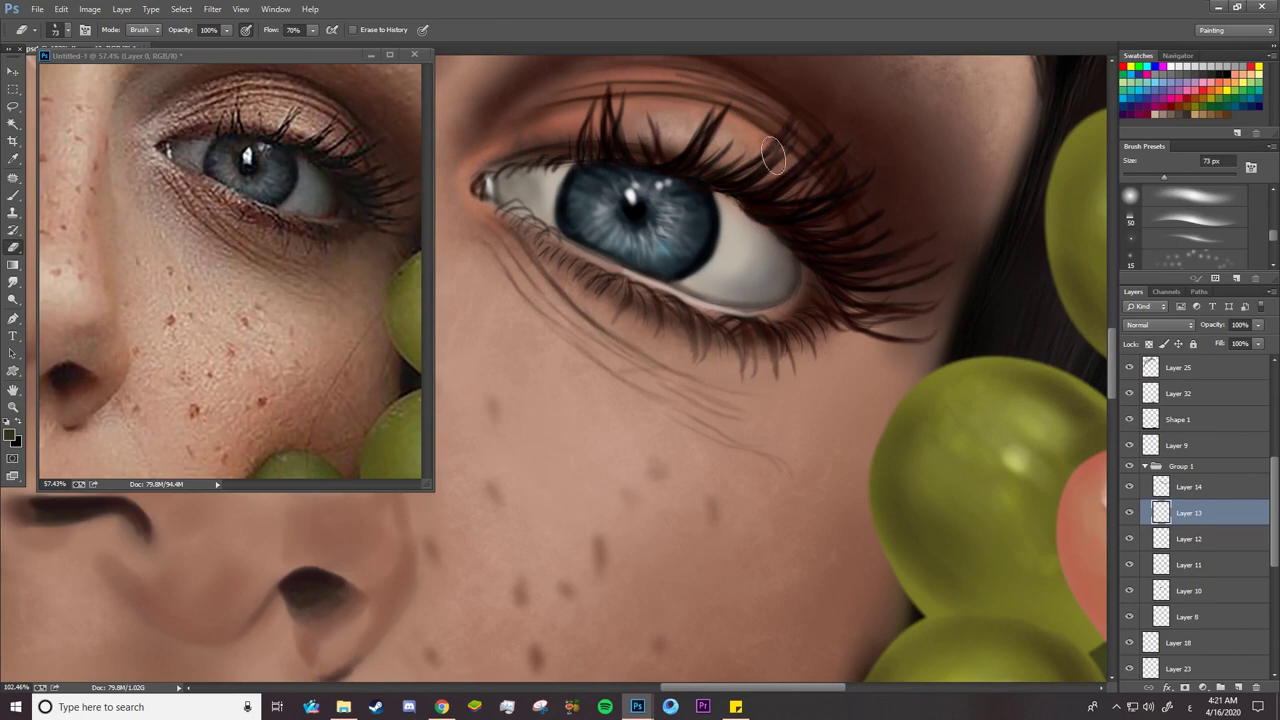
pyautogui.moveTo(628, 154); pyautogui.dragTo(602, 109)
pyautogui.moveTo(713, 123)
pyautogui.mouseDown()
pyautogui.moveTo(744, 111)
pyautogui.moveTo(789, 126)
pyautogui.moveTo(786, 203)
pyautogui.moveTo(880, 217)
pyautogui.moveTo(928, 297)
pyautogui.moveTo(834, 286)
pyautogui.mouseUp()
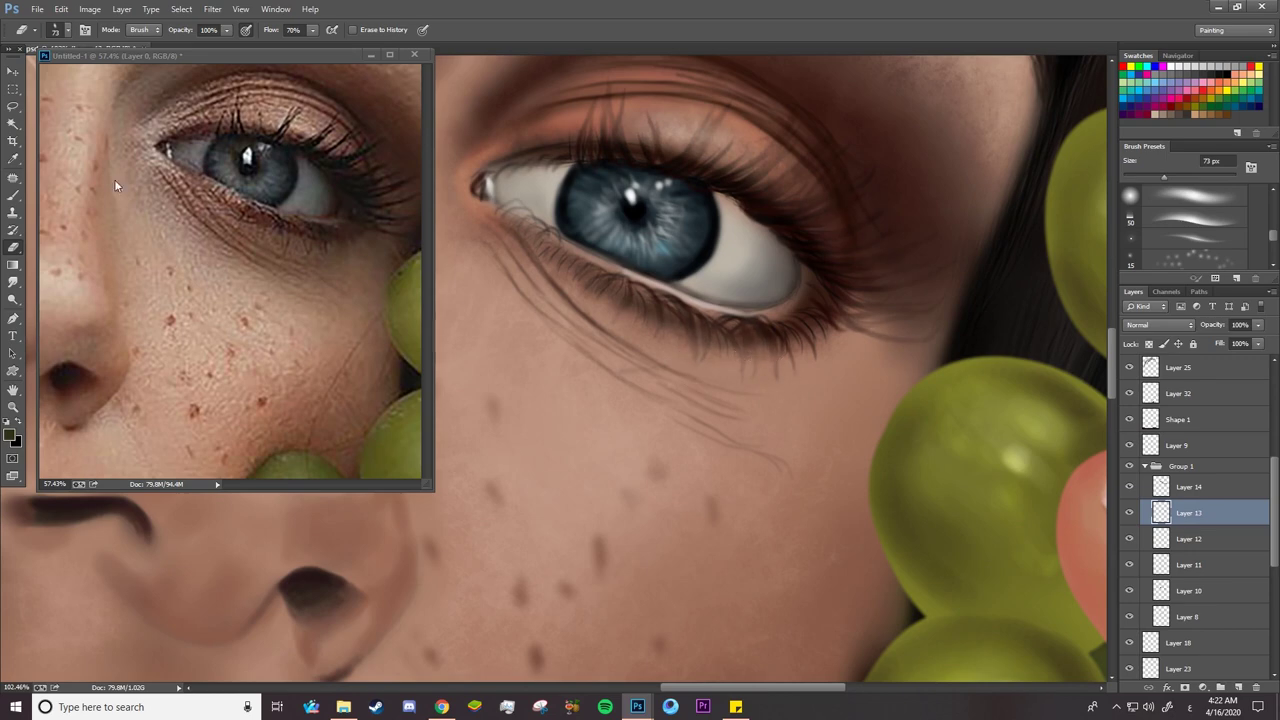
# Repaint the upper and outer corner lashes of this eye as finer black strokes with a 6 px brush
pyautogui.click(13, 212)
pyautogui.rightClick(900, 180)
pyautogui.write('6')
pyautogui.press('Return')
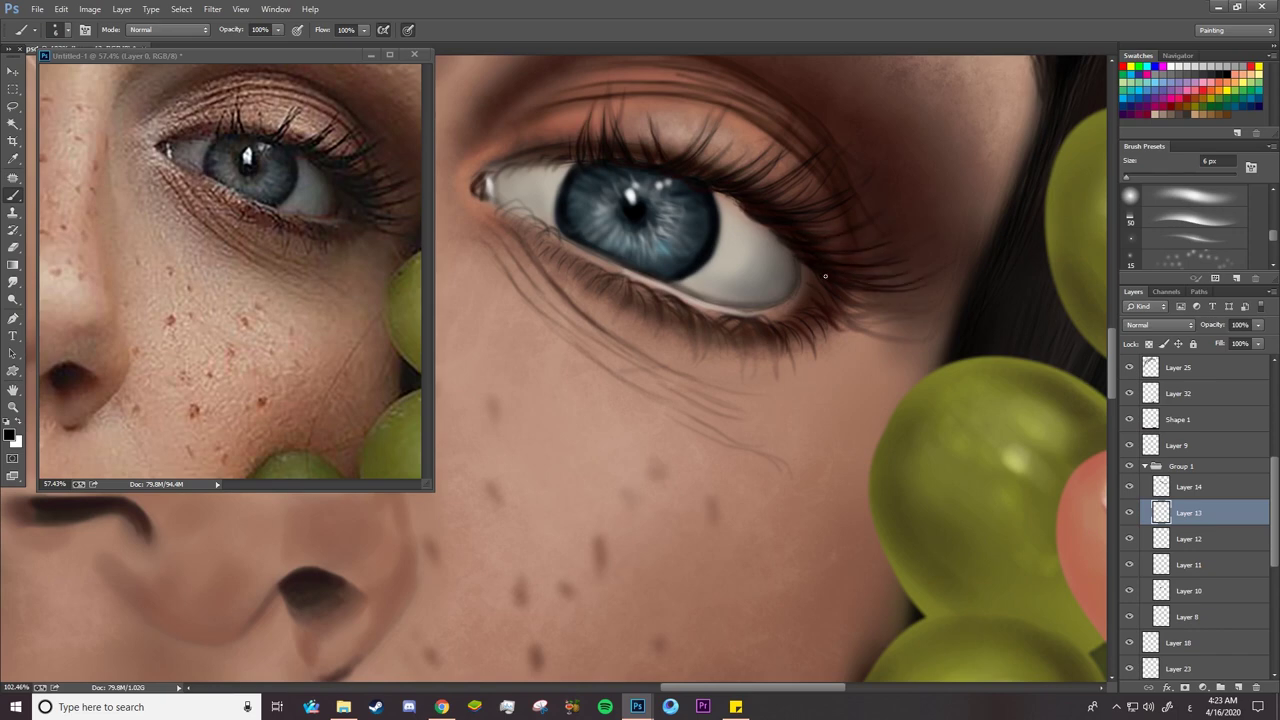
pyautogui.moveTo(828, 280)
pyautogui.mouseDown()
pyautogui.moveTo(912, 313)
pyautogui.moveTo(912, 340)
pyautogui.mouseUp()
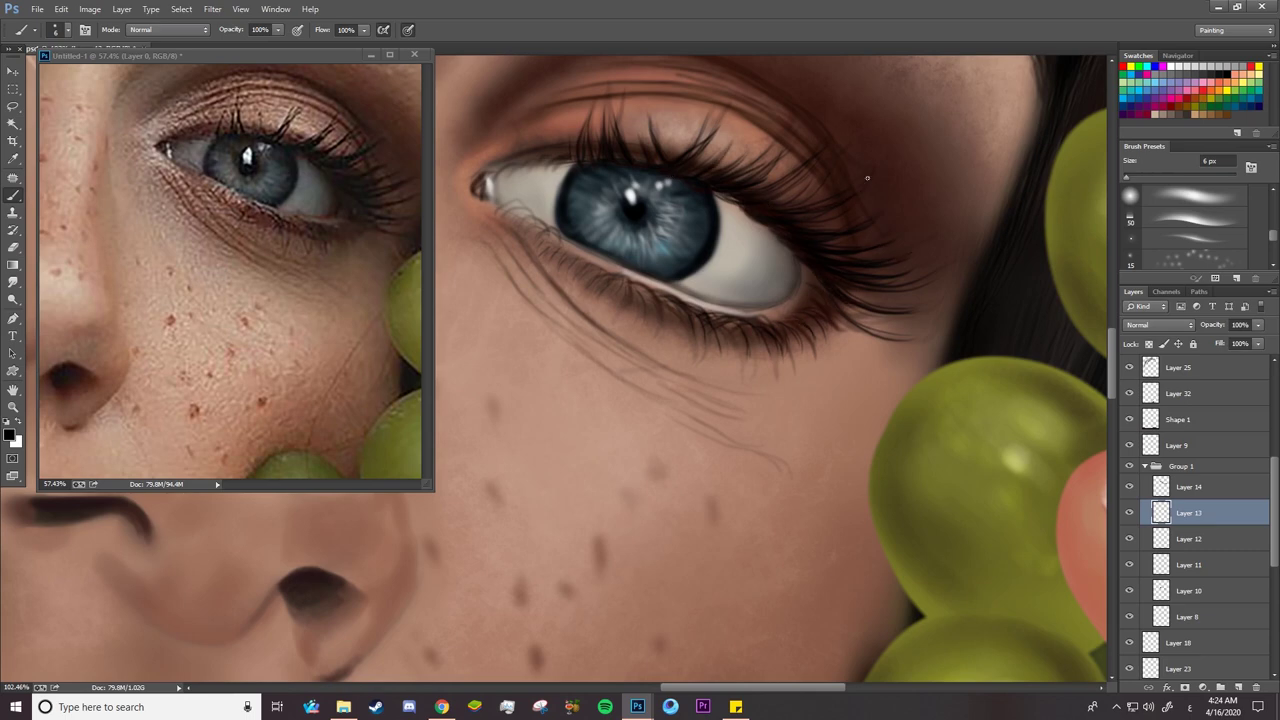
# Fade the thick upper and lower lashes of the other eye with the 73 px Eraser, using the matching area of the reference photo
pyautogui.hotkey('ctrl', 'space')
pyautogui.moveTo(741, 315)
pyautogui.mouseDown()
pyautogui.moveTo(763, 329)
pyautogui.moveTo(589, 297)
pyautogui.mouseUp()
pyautogui.moveTo(645, 330); pyautogui.dragTo(590, 318)
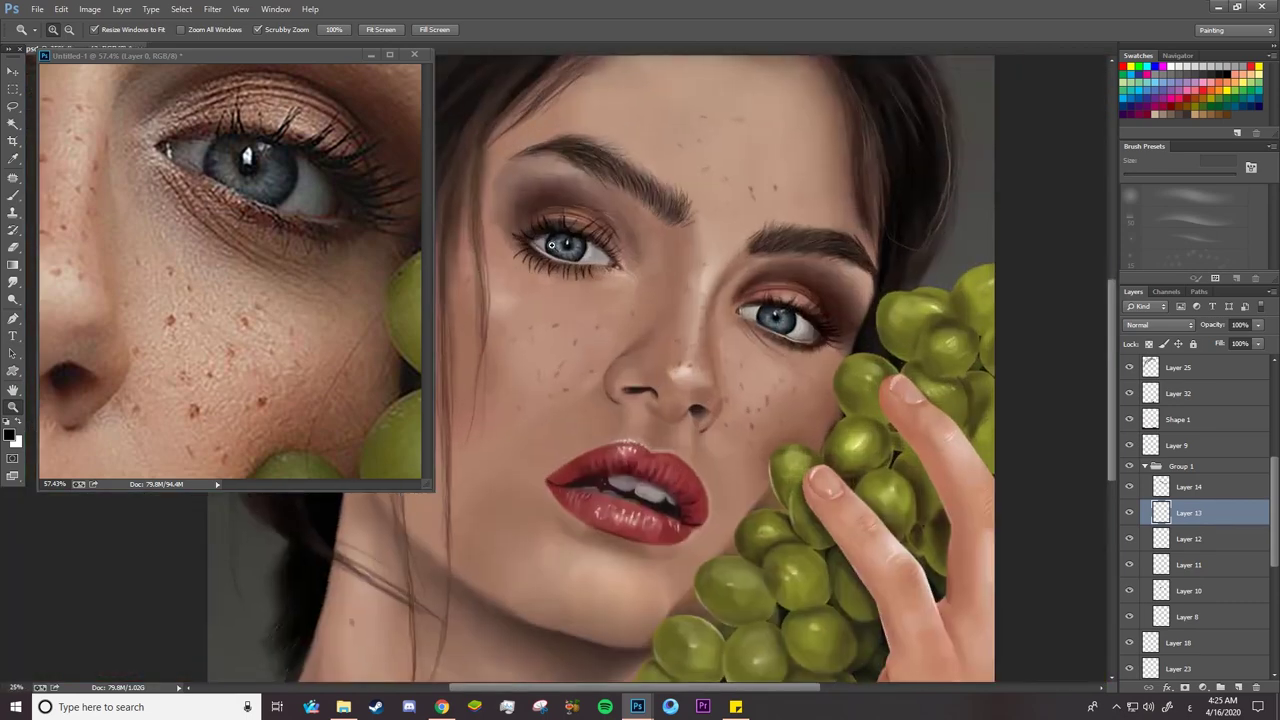
pyautogui.moveTo(529, 254); pyautogui.dragTo(590, 277)
pyautogui.moveTo(395, 331); pyautogui.dragTo(335, 328)
pyautogui.moveTo(175, 245); pyautogui.dragTo(215, 257)
pyautogui.moveTo(512, 312)
pyautogui.mouseDown()
pyautogui.moveTo(538, 332)
pyautogui.moveTo(508, 284)
pyautogui.mouseUp()
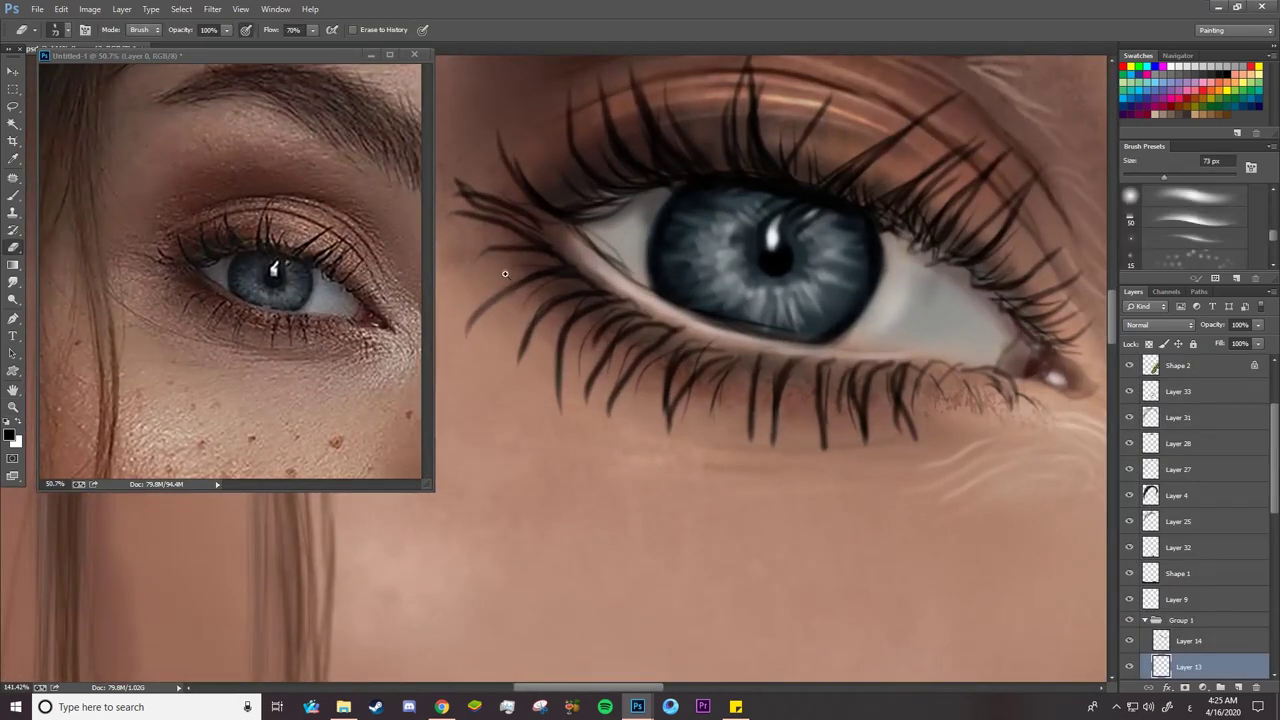
pyautogui.moveTo(522, 358); pyautogui.dragTo(536, 312)
pyautogui.moveTo(561, 408); pyautogui.dragTo(566, 318)
pyautogui.moveTo(610, 410)
pyautogui.mouseDown()
pyautogui.moveTo(648, 352)
pyautogui.moveTo(765, 400)
pyautogui.moveTo(910, 405)
pyautogui.moveTo(860, 430)
pyautogui.mouseUp()
pyautogui.moveTo(596, 316)
pyautogui.mouseDown()
pyautogui.moveTo(531, 257)
pyautogui.moveTo(817, 366)
pyautogui.moveTo(697, 366)
pyautogui.moveTo(575, 144)
pyautogui.moveTo(755, 175)
pyautogui.moveTo(950, 185)
pyautogui.moveTo(1025, 255)
pyautogui.moveTo(1075, 340)
pyautogui.mouseUp()
pyautogui.moveTo(987, 131)
pyautogui.mouseDown()
pyautogui.moveTo(850, 150)
pyautogui.moveTo(554, 144)
pyautogui.mouseUp()
# Paint new black upper lashes above the iris and towards the outer corner with the 6 px brush
pyautogui.scroll(2, 760, 300)
pyautogui.press('b')
pyautogui.moveTo(740, 260)
pyautogui.mouseDown()
pyautogui.moveTo(729, 187)
pyautogui.moveTo(746, 192)
pyautogui.mouseUp()
pyautogui.moveTo(763, 261); pyautogui.dragTo(748, 181)
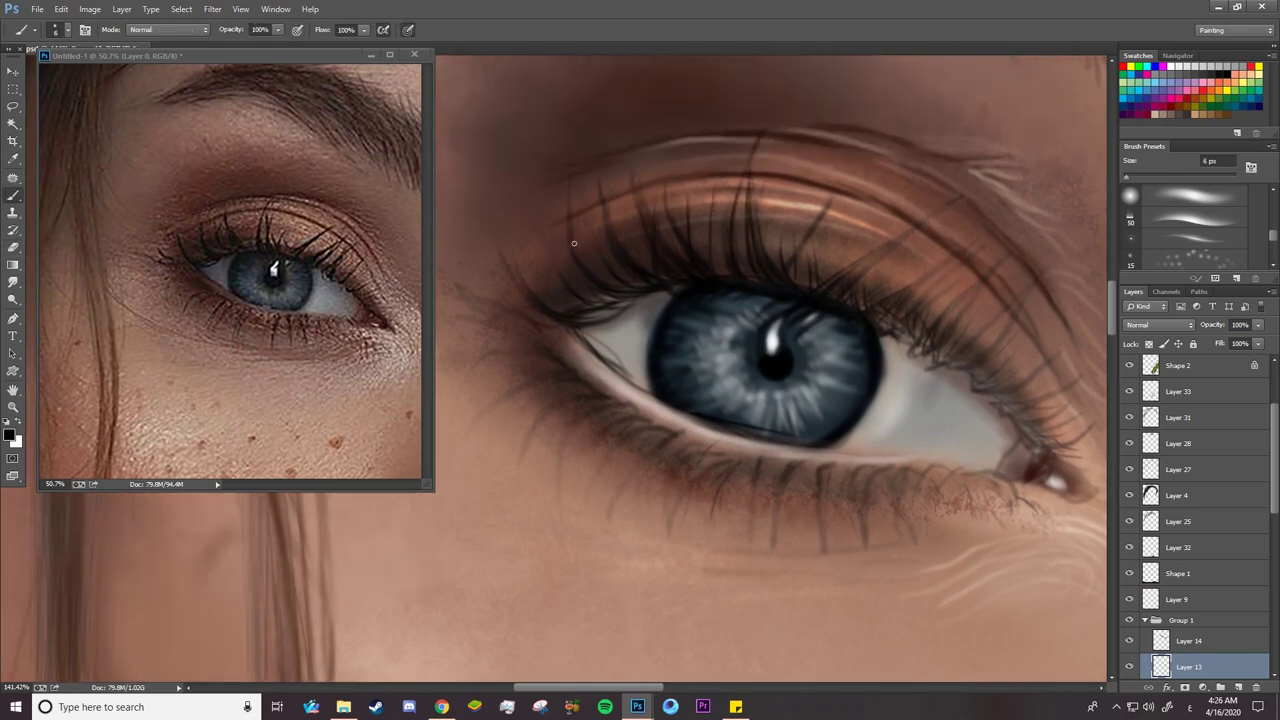
pyautogui.moveTo(632, 291); pyautogui.dragTo(592, 216)
pyautogui.moveTo(560, 320); pyautogui.dragTo(522, 286)
# Reduce the brush to 4 px and paint fine upper lashes from above the iris to the inner corner
pyautogui.rightClick(598, 290)
pyautogui.click(591, 279)
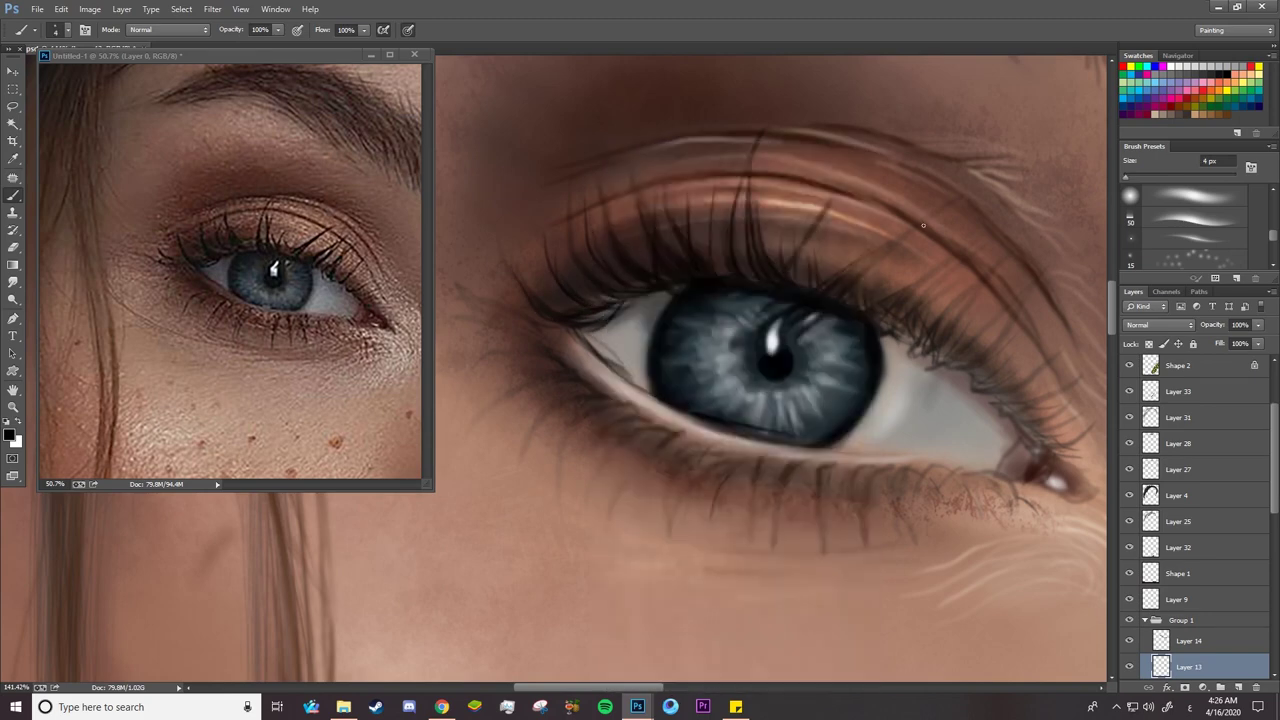
pyautogui.moveTo(859, 279); pyautogui.dragTo(918, 228)
pyautogui.moveTo(811, 266); pyautogui.dragTo(838, 194)
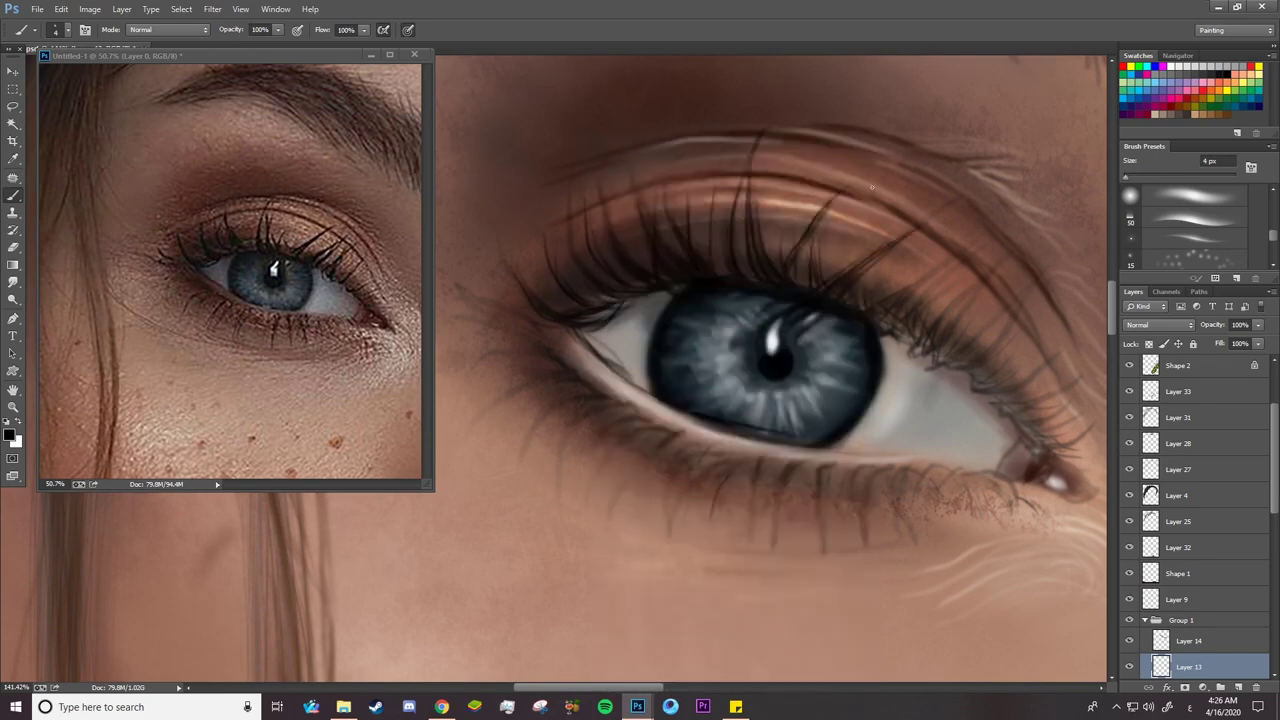
pyautogui.moveTo(908, 320); pyautogui.dragTo(966, 270)
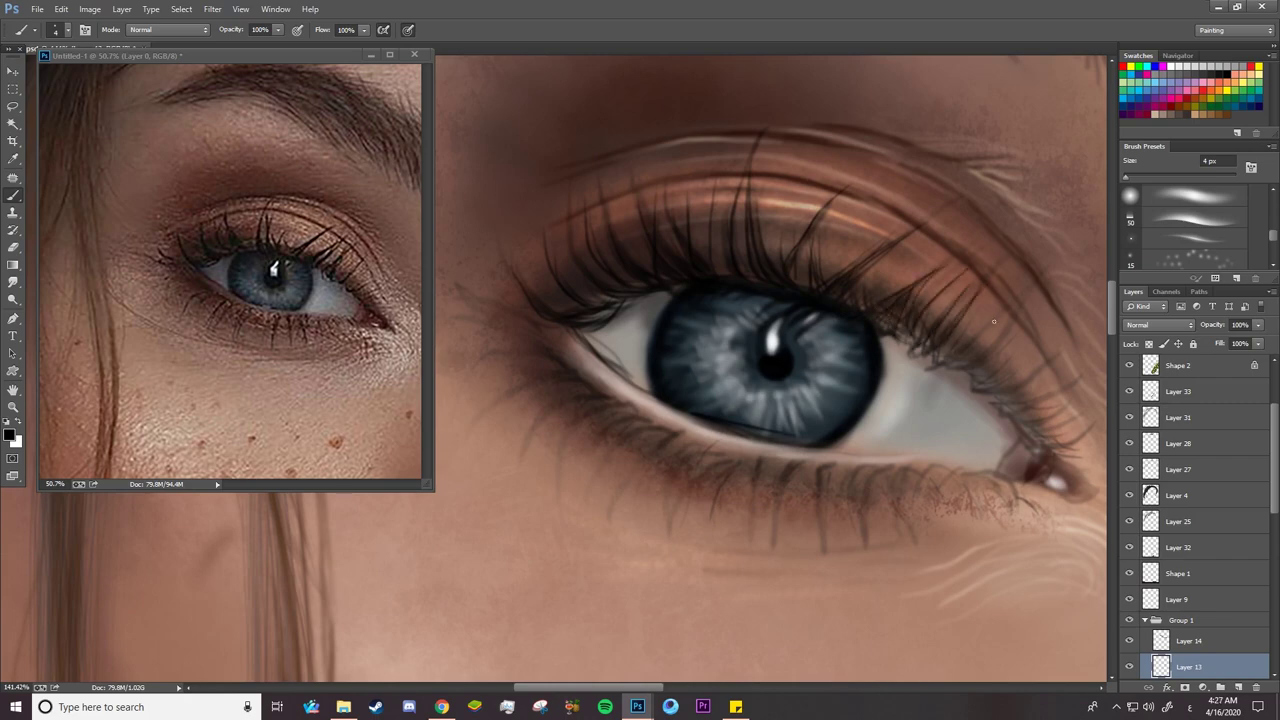
pyautogui.moveTo(966, 366); pyautogui.dragTo(1013, 325)
pyautogui.moveTo(1012, 426); pyautogui.dragTo(1074, 406)
pyautogui.moveTo(976, 394)
pyautogui.mouseDown()
pyautogui.moveTo(1044, 372)
pyautogui.moveTo(988, 364)
pyautogui.moveTo(998, 324)
pyautogui.mouseUp()
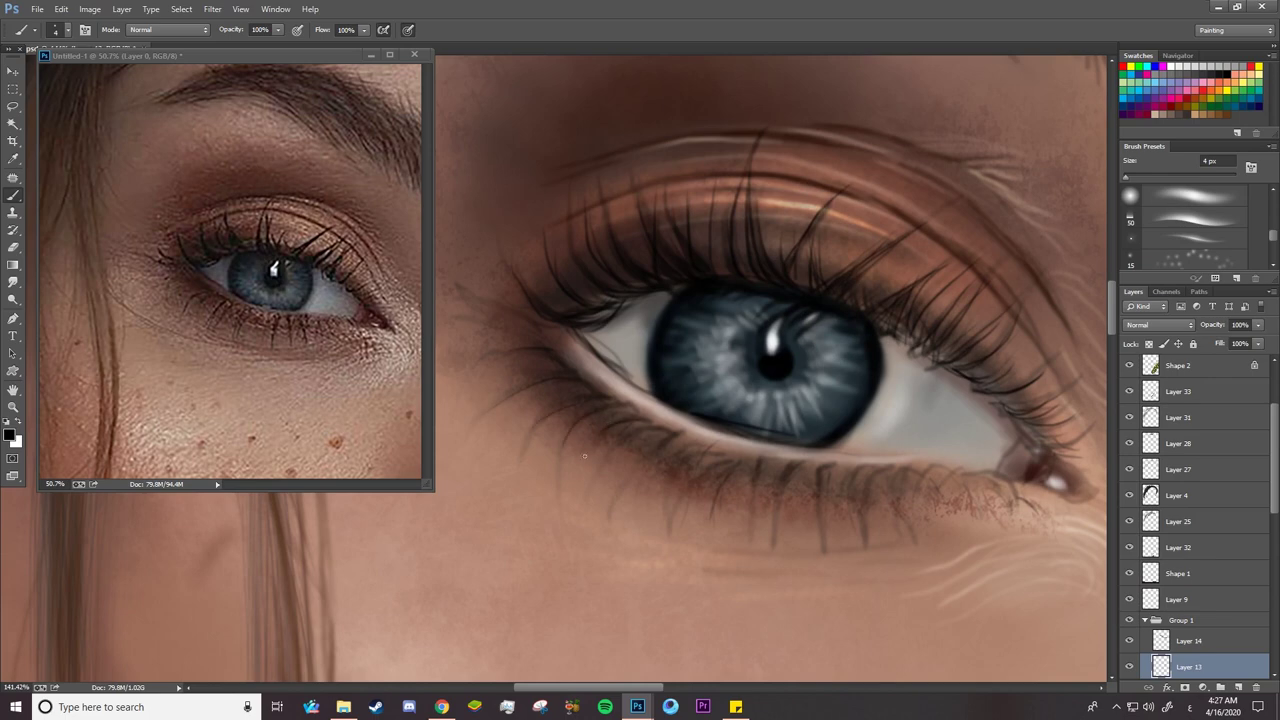
# Paint fine black lower lashes beneath the iris and towards the inner corner with the 4 px brush
pyautogui.moveTo(760, 472); pyautogui.dragTo(750, 538)
pyautogui.moveTo(790, 474); pyautogui.dragTo(778, 534)
pyautogui.moveTo(882, 472); pyautogui.dragTo(866, 528)
pyautogui.moveTo(908, 466); pyautogui.dragTo(900, 512)
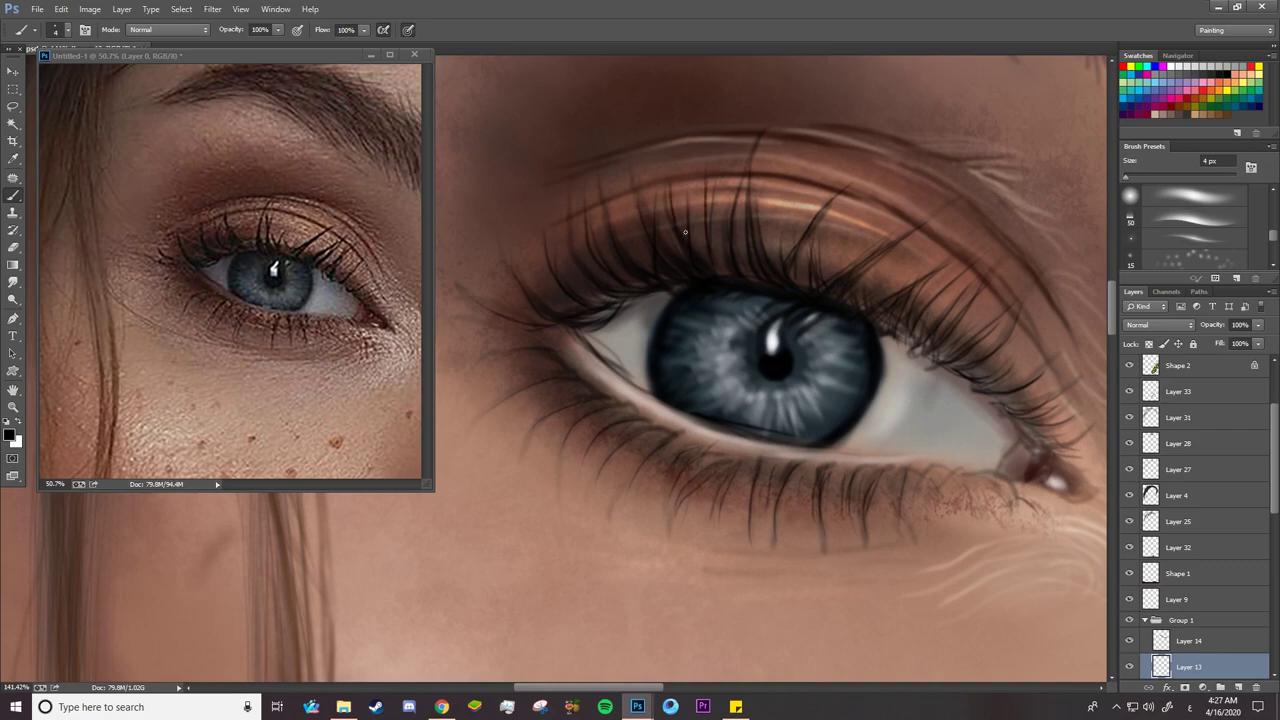
# Compare the whole portrait with the reference photo, then toggle the visibility of the lower face layers to check what each contains
pyautogui.hotkey('ctrl', 'space')
pyautogui.moveTo(605, 375); pyautogui.dragTo(440, 375)
pyautogui.moveTo(311, 331); pyautogui.dragTo(210, 331)
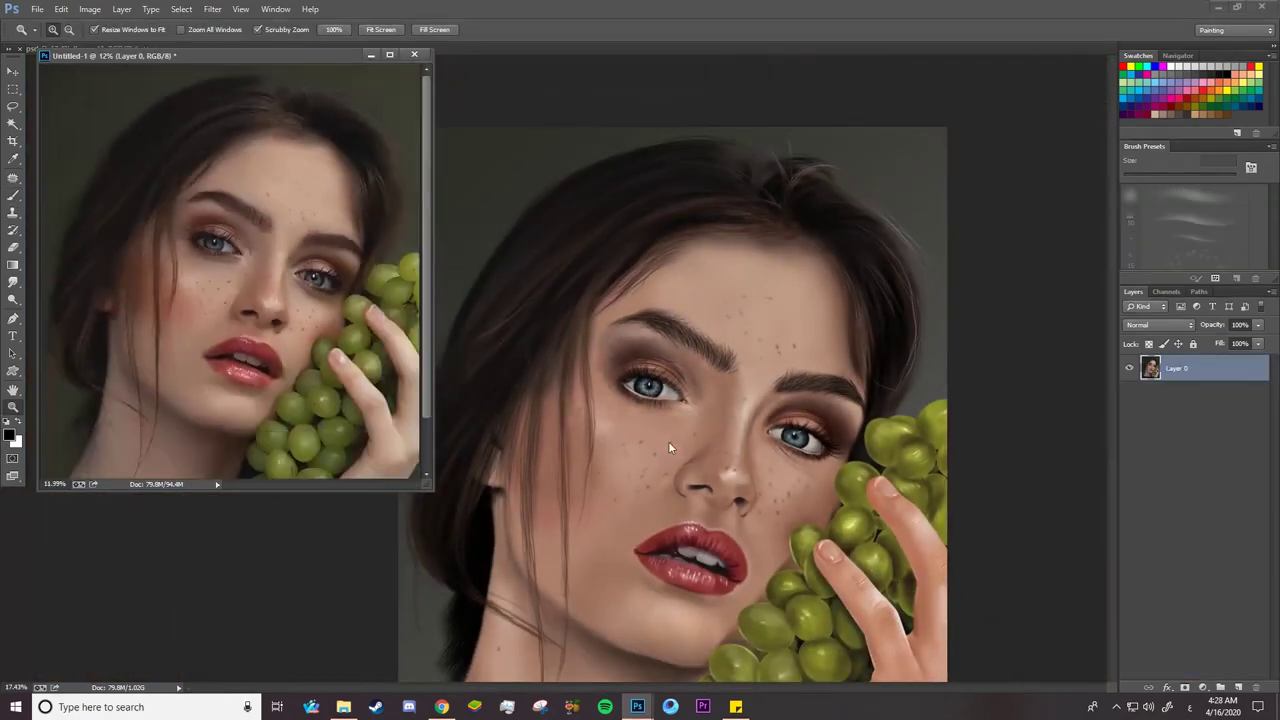
pyautogui.moveTo(600, 450); pyautogui.dragTo(668, 450)
pyautogui.rightClick(608, 365)
pyautogui.click(640, 402)
pyautogui.scroll(-3, 1197, 589)
pyautogui.click(1129, 487)
pyautogui.click(1129, 487)
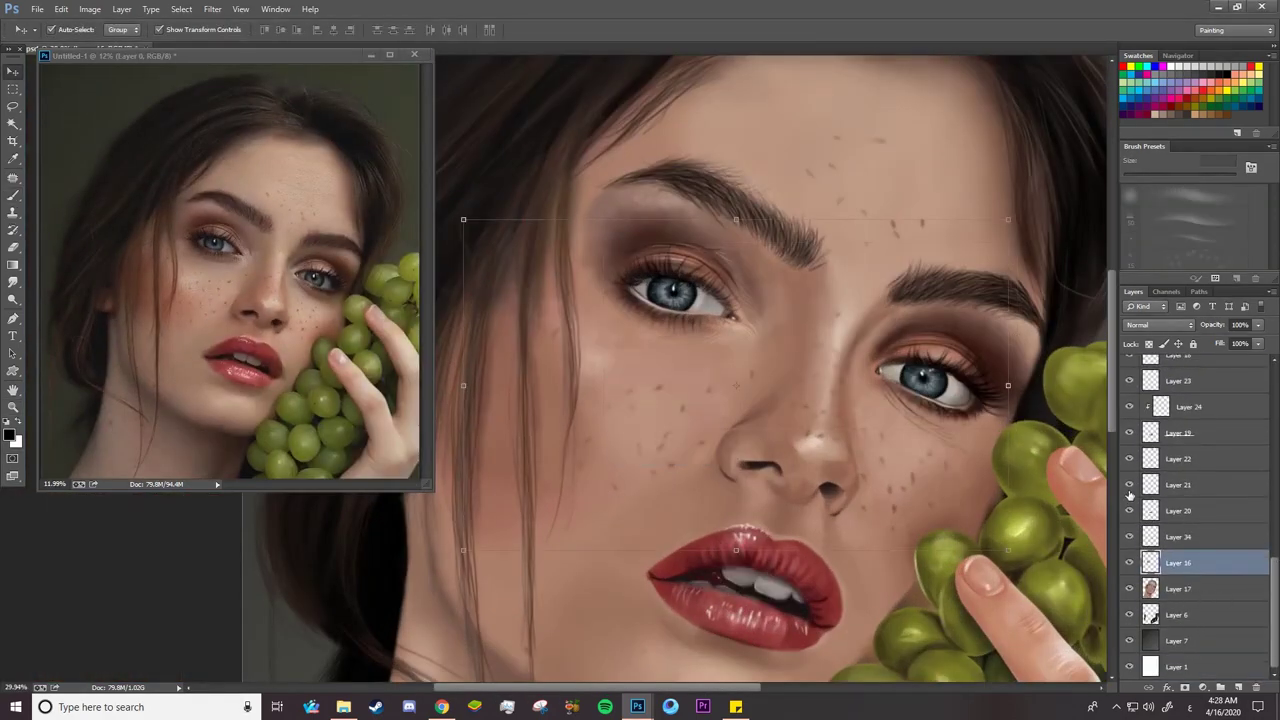
pyautogui.click(1129, 537)
pyautogui.click(1129, 538)
# Group the layers from Layer 23 down to Layer 20, and put Layers 34, 16 and 17 in a second group
pyautogui.click(1141, 506)
pyautogui.keyDown('shift'); pyautogui.click(1143, 384); pyautogui.keyUp('shift')
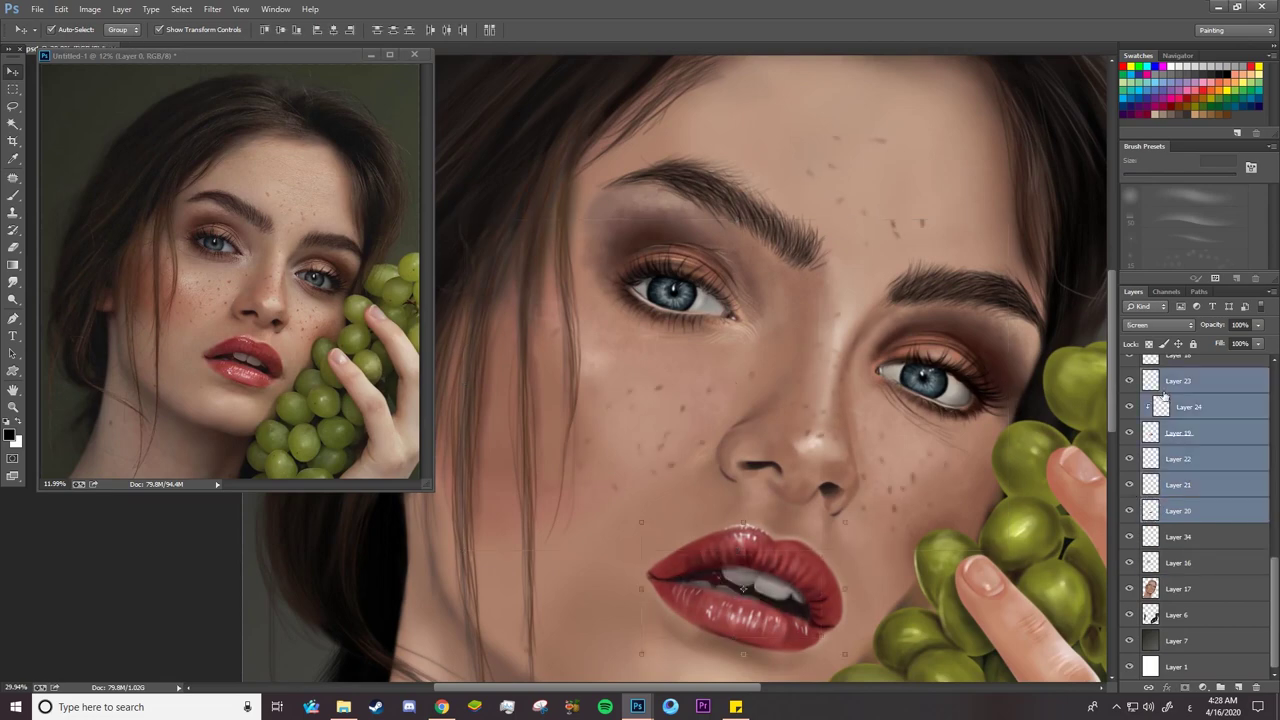
pyautogui.hotkey('ctrl', 'g')
pyautogui.click(1175, 590)
pyautogui.keyDown('shift'); pyautogui.click(1178, 537); pyautogui.keyUp('shift')
pyautogui.hotkey('ctrl', 'g')
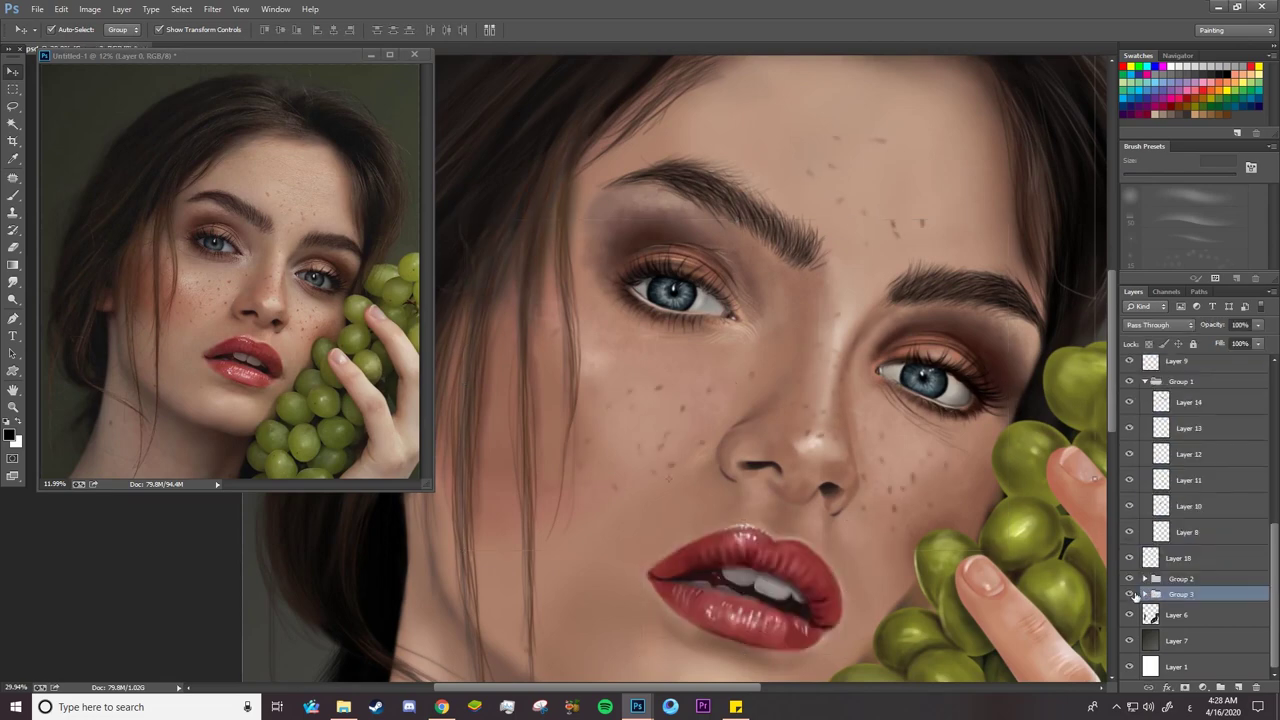
# Expand Group 3, merge Layer 16 with Layer 17, and toggle the group's layers to check their content
pyautogui.click(1145, 596)
pyautogui.click(1128, 566)
pyautogui.click(1192, 589)
pyautogui.keyDown('shift'); pyautogui.click(1213, 566); pyautogui.keyUp('shift')
pyautogui.rightClick(1211, 566)
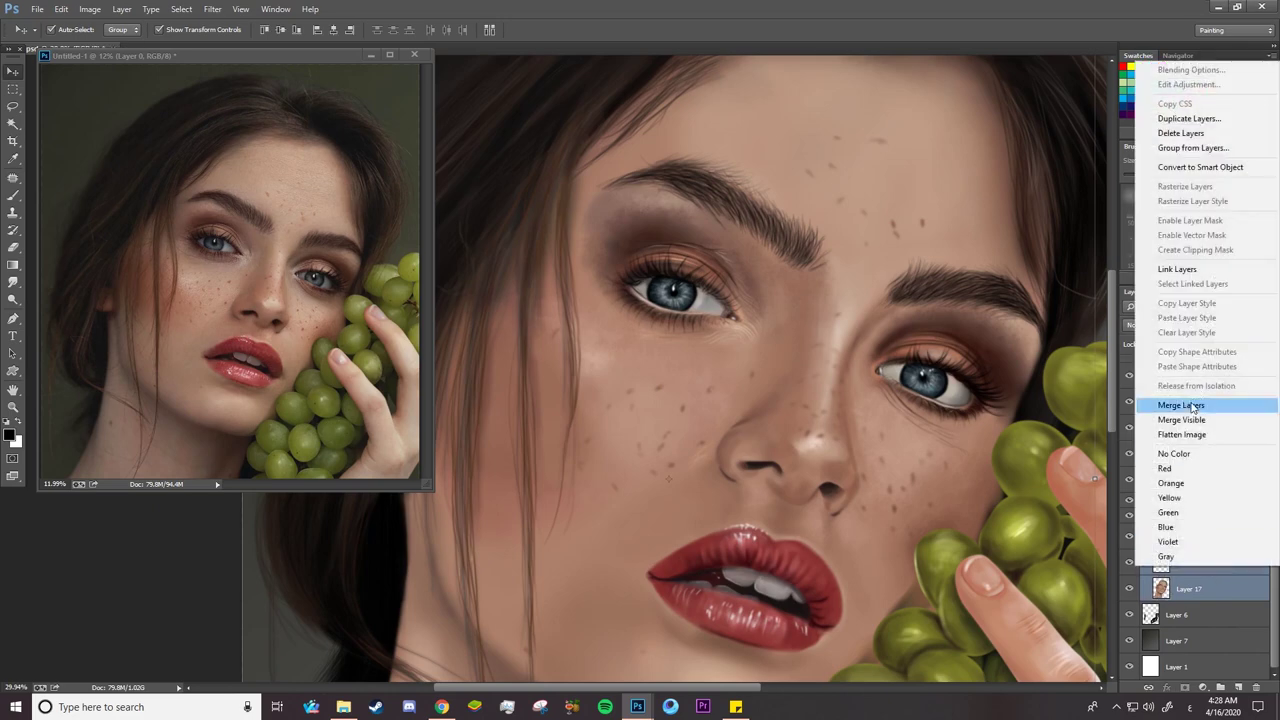
pyautogui.click(1192, 405)
pyautogui.click(1129, 566)
pyautogui.click(1129, 566)
pyautogui.click(1130, 591)
pyautogui.click(1130, 589)
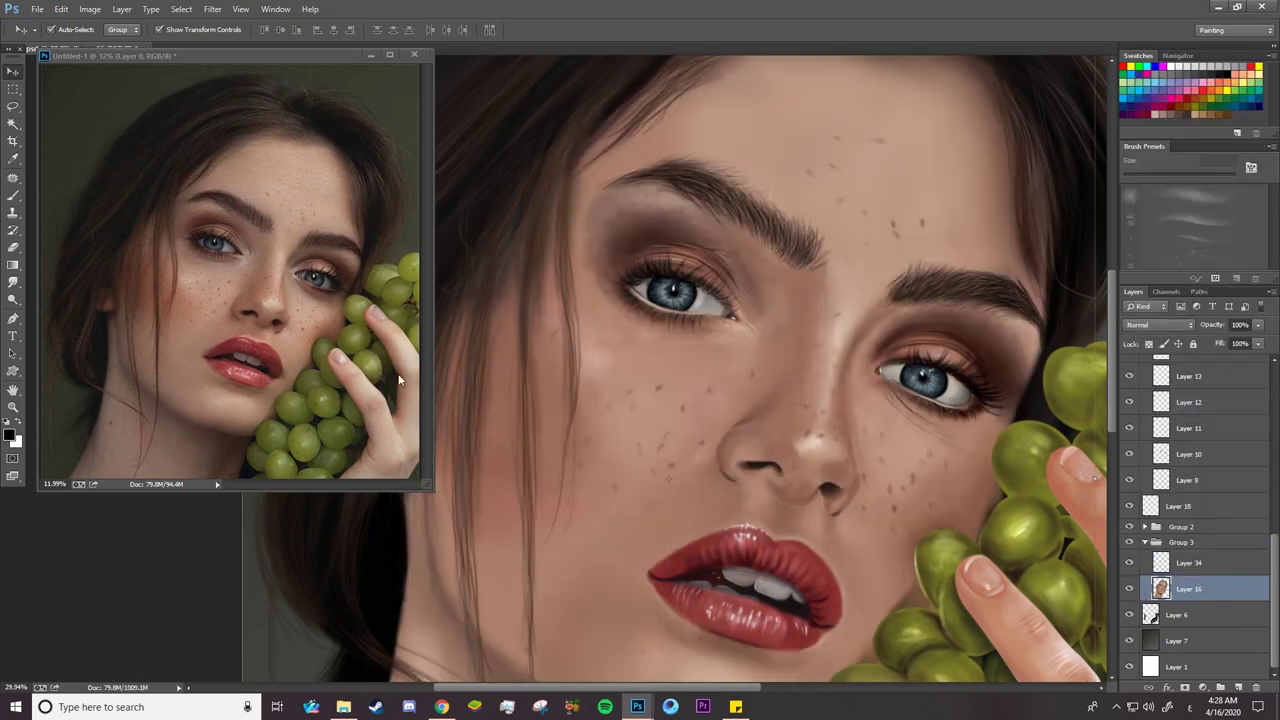
# Zoom the reference photo in on the cheek and sample its reddish-brown blush with the Brush tool
pyautogui.click(13, 196)
pyautogui.click(171, 294)
pyautogui.press('z')
pyautogui.moveTo(152, 300); pyautogui.dragTo(205, 300)
pyautogui.click(13, 196)
pyautogui.keyDown('alt'); pyautogui.click(190, 254); pyautogui.keyUp('alt')
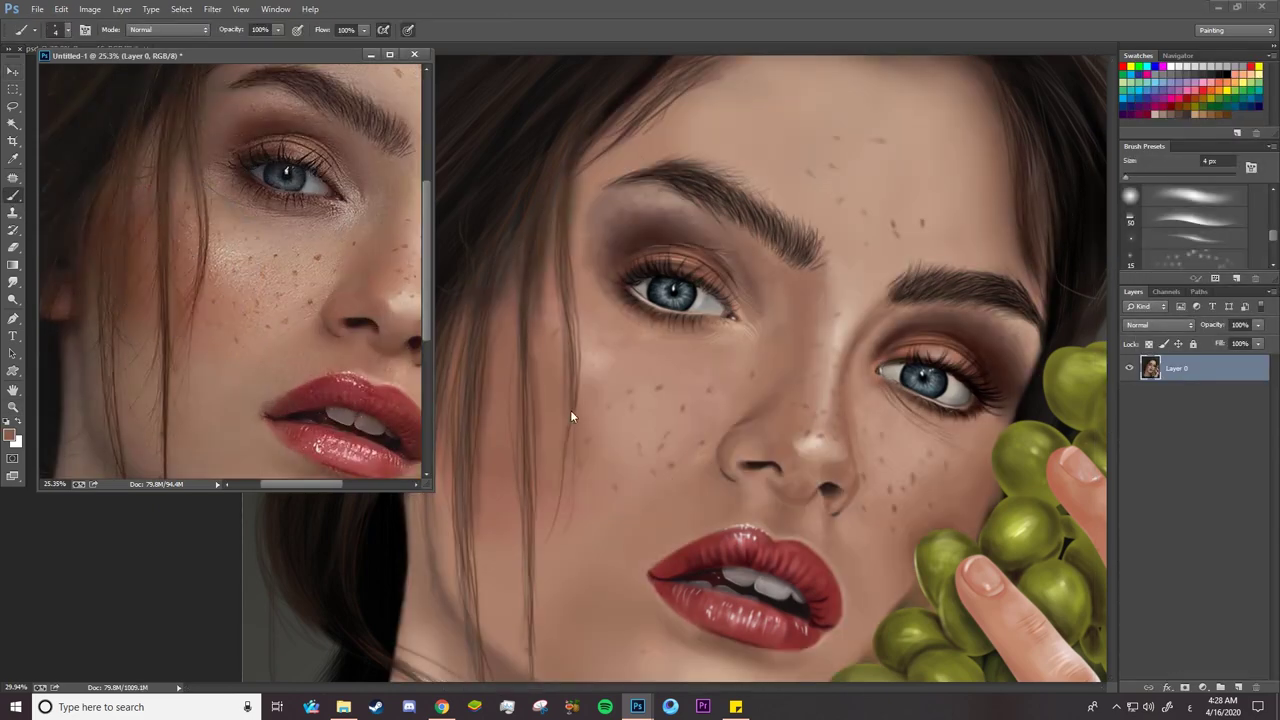
pyautogui.click(571, 416)
# Choose the 232 px textured brush and add reddish blush to the hair-side cheek on Layer 34
pyautogui.rightClick(689, 451)
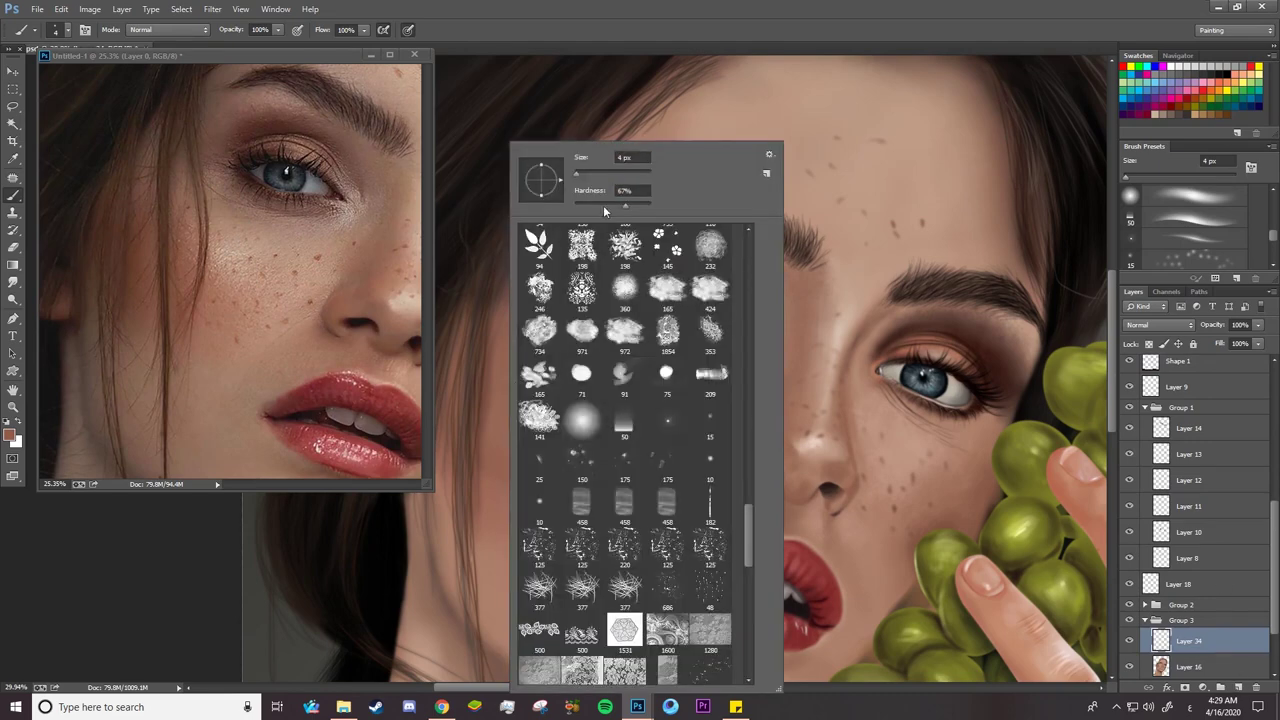
pyautogui.click(716, 254)
pyautogui.click(493, 399)
pyautogui.rightClick(506, 456)
pyautogui.click(494, 400)
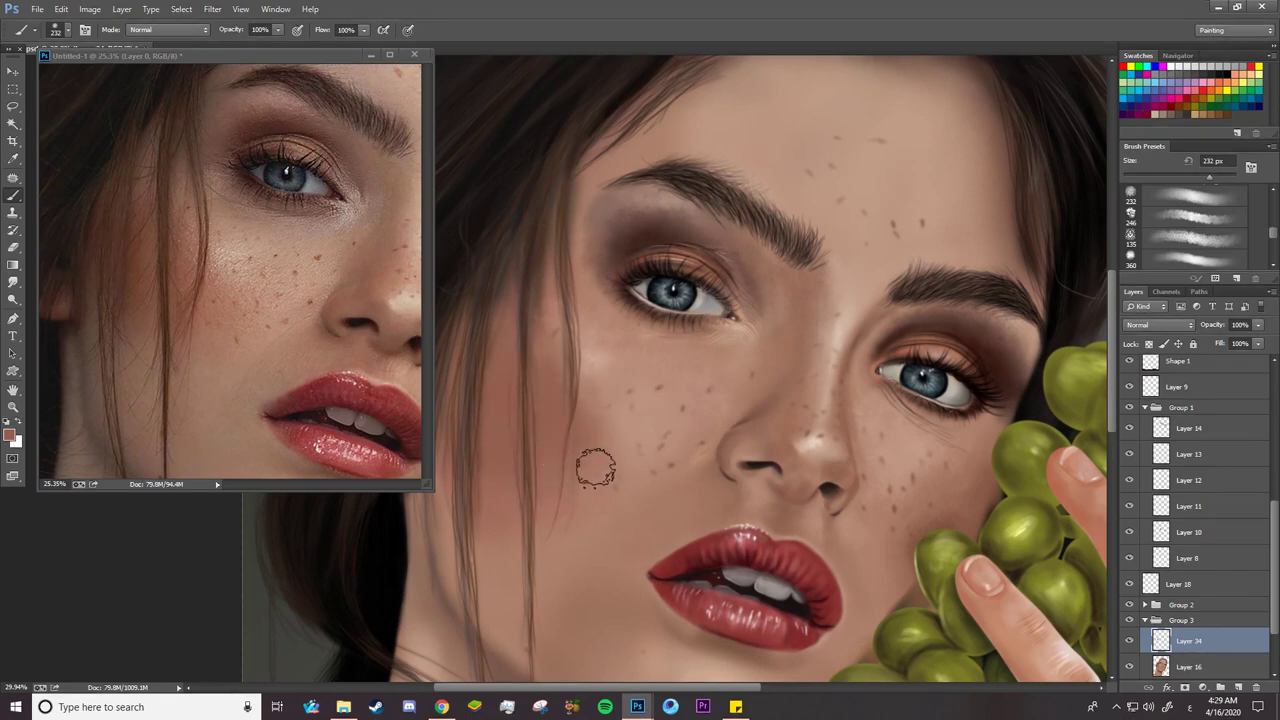
pyautogui.hscroll(-3, 468, 648)
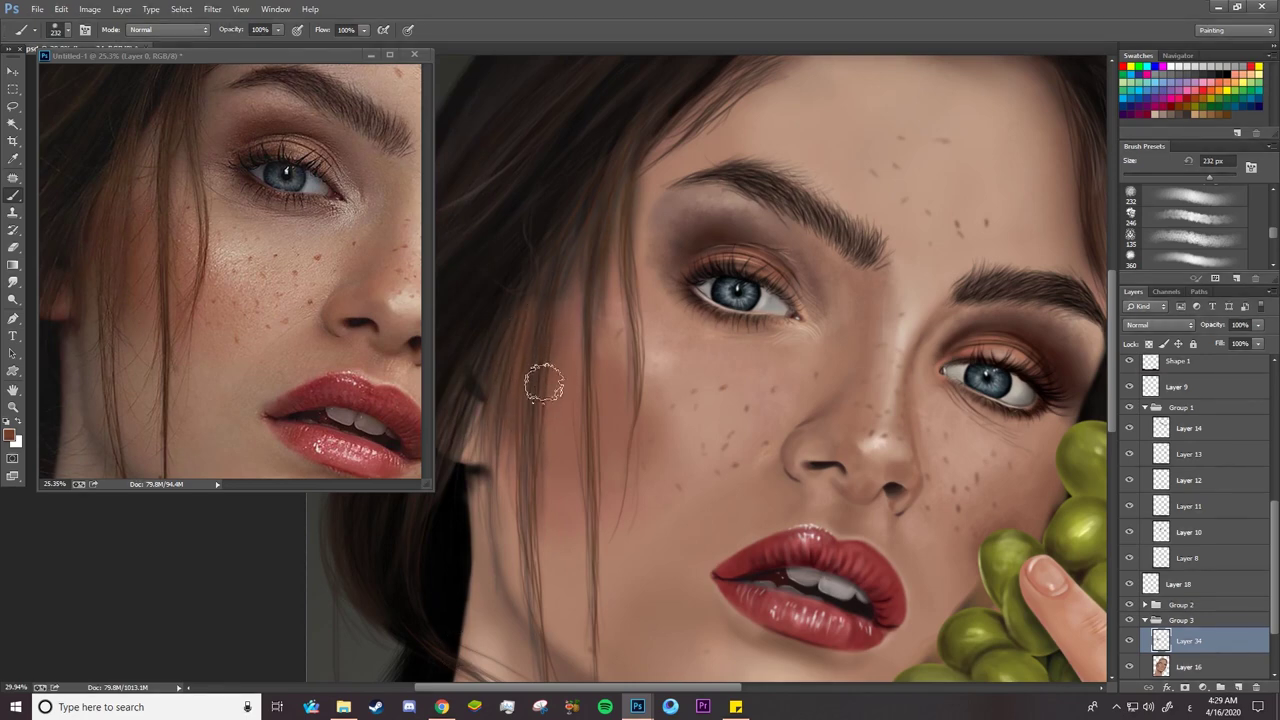
# Reduce the textured brush to 89 px and tint the earlobe with the reddish brown
pyautogui.press('z')
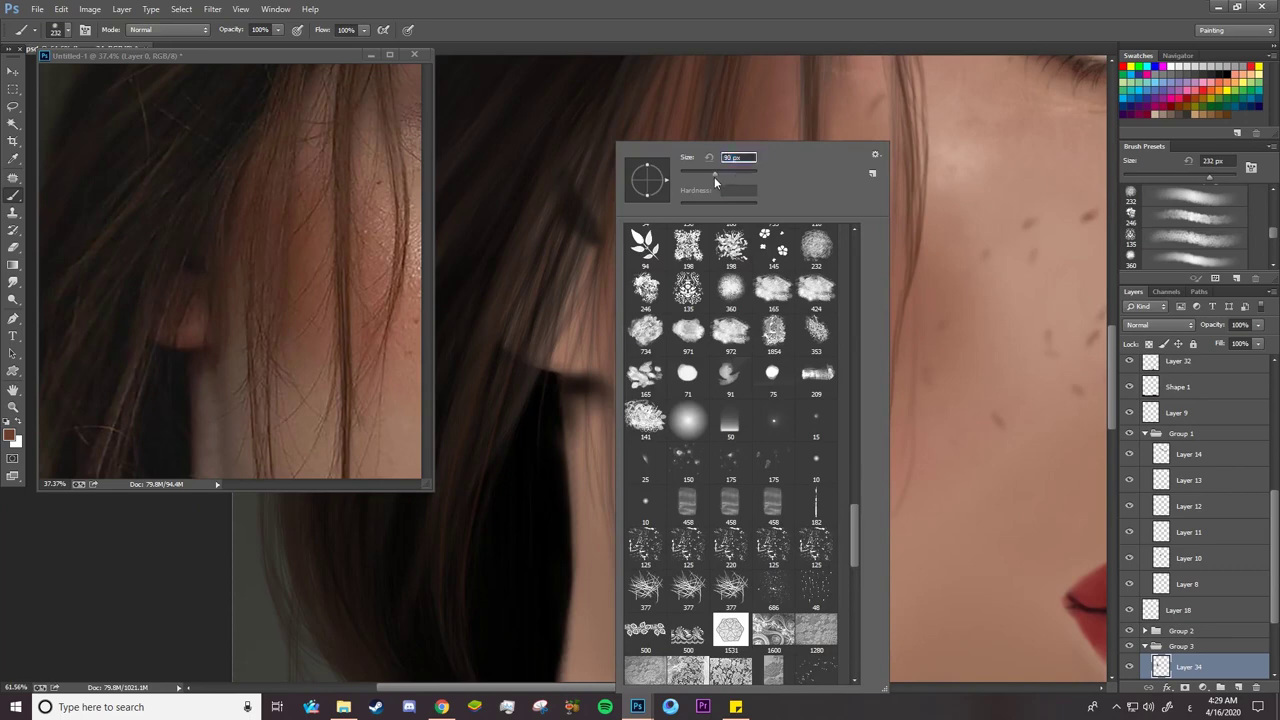
pyautogui.moveTo(714, 180); pyautogui.dragTo(713, 180)
pyautogui.click(550, 353)
pyautogui.moveTo(584, 361)
pyautogui.mouseDown()
pyautogui.moveTo(569, 369)
pyautogui.moveTo(550, 336)
pyautogui.mouseUp()
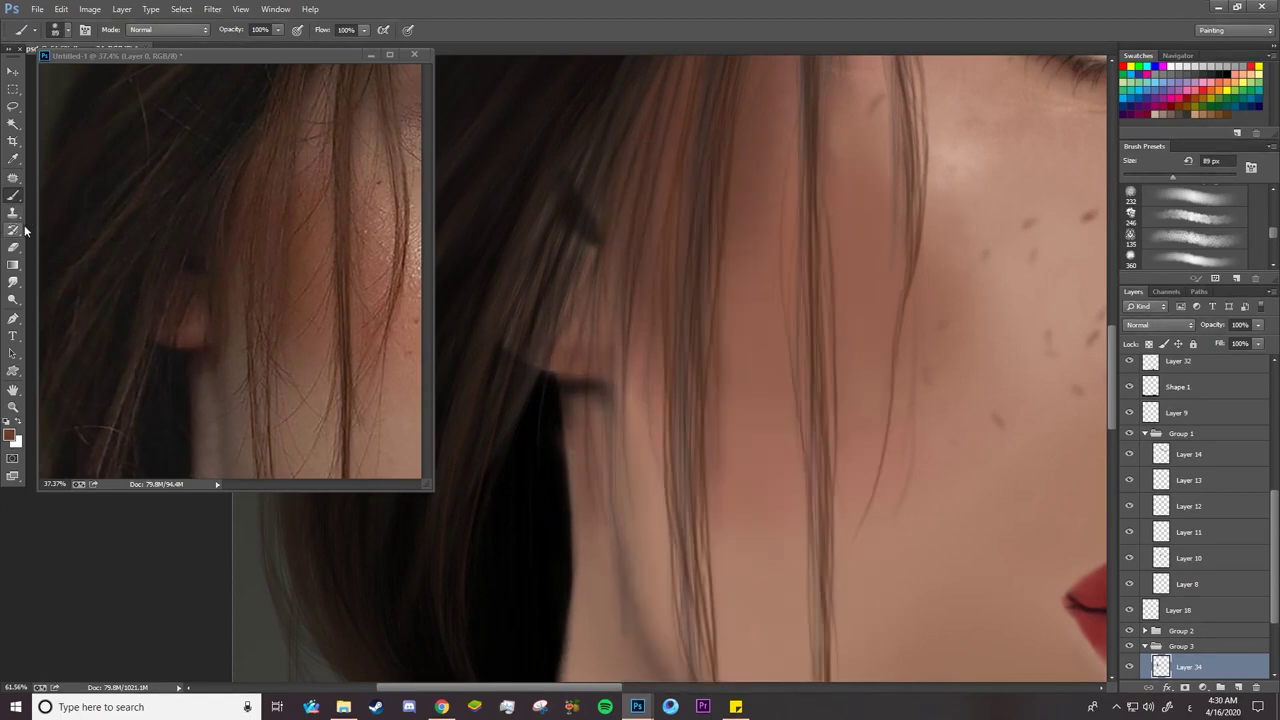
# Try brightening the earlobe with the Dodge tool at 92 px, using the Highlights range
pyautogui.click(13, 298)
pyautogui.rightClick(669, 222)
pyautogui.write('92')
pyautogui.press('Return')
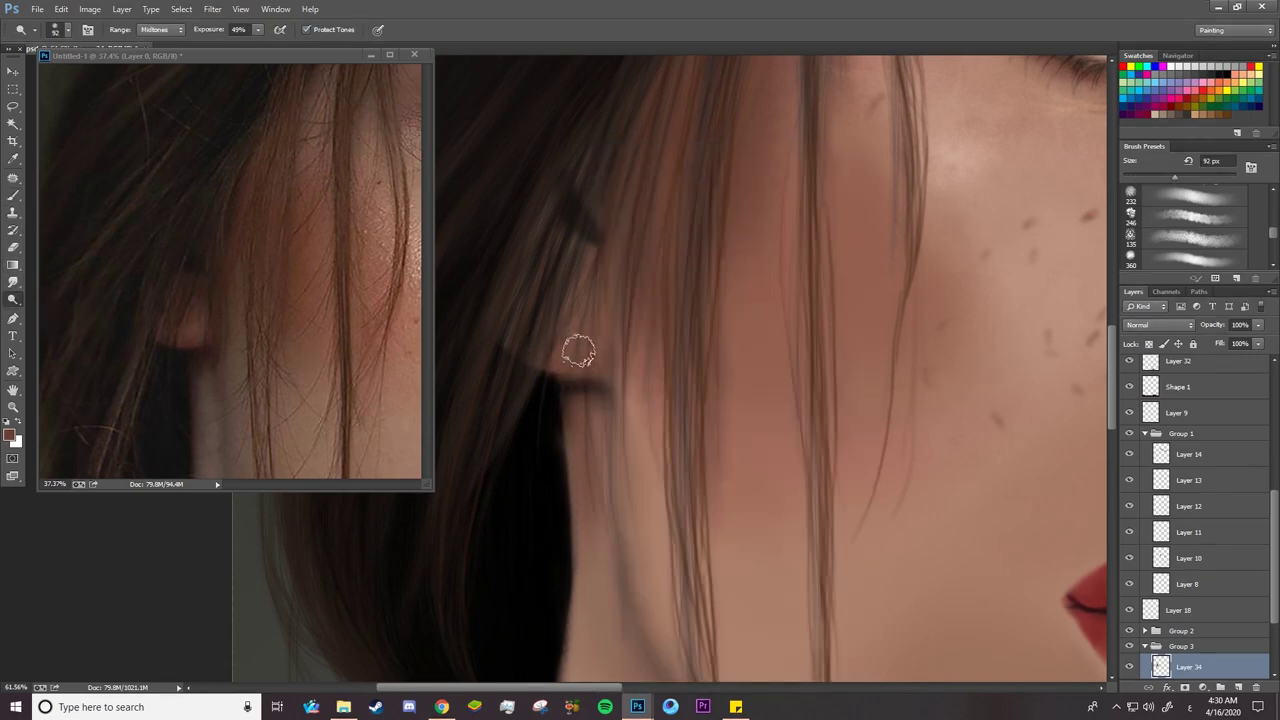
pyautogui.click(149, 65)
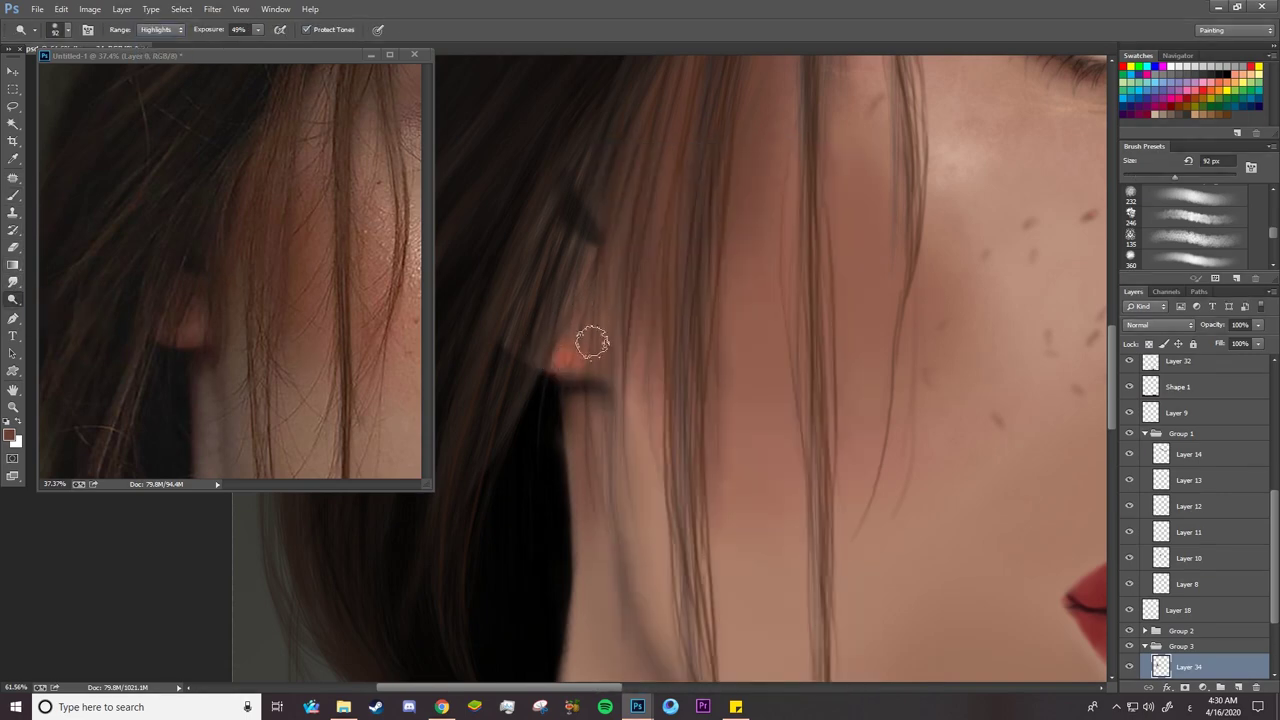
# Pick a lighter, muted reddish brown as foreground colour and paint the earlobe with the 89 px brush
pyautogui.press('b')
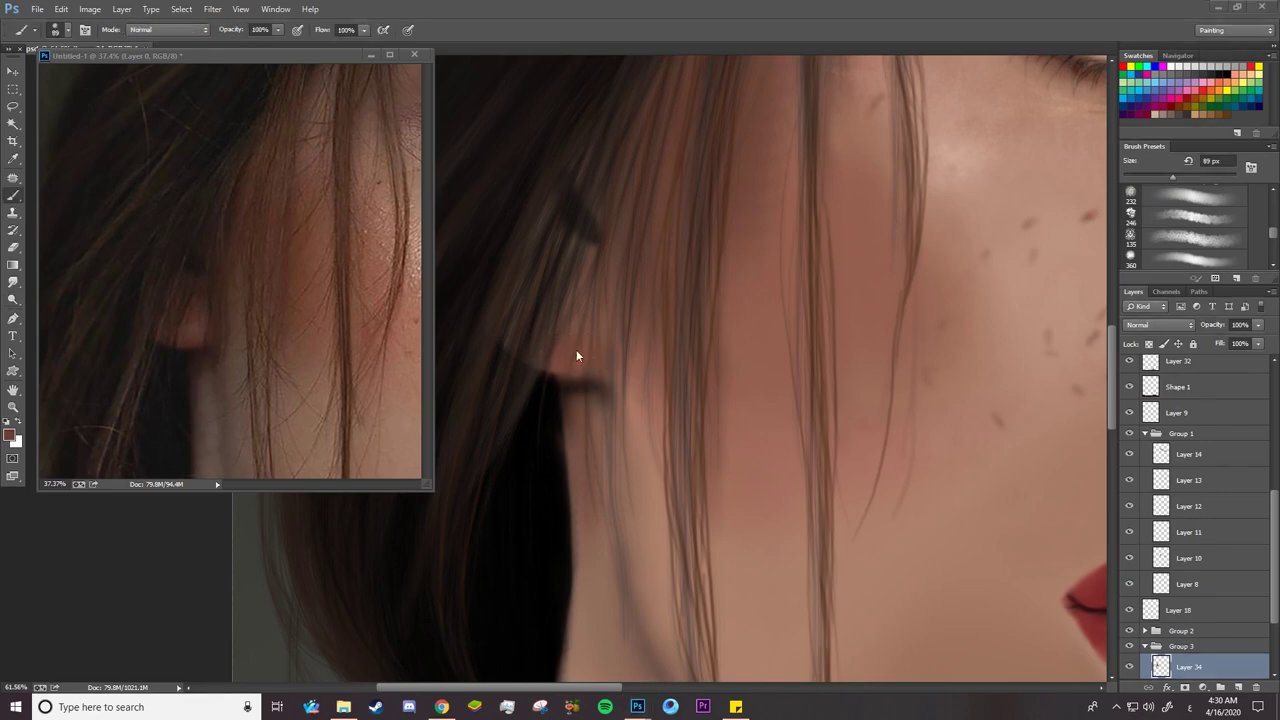
pyautogui.hotkey('alt', 'z')
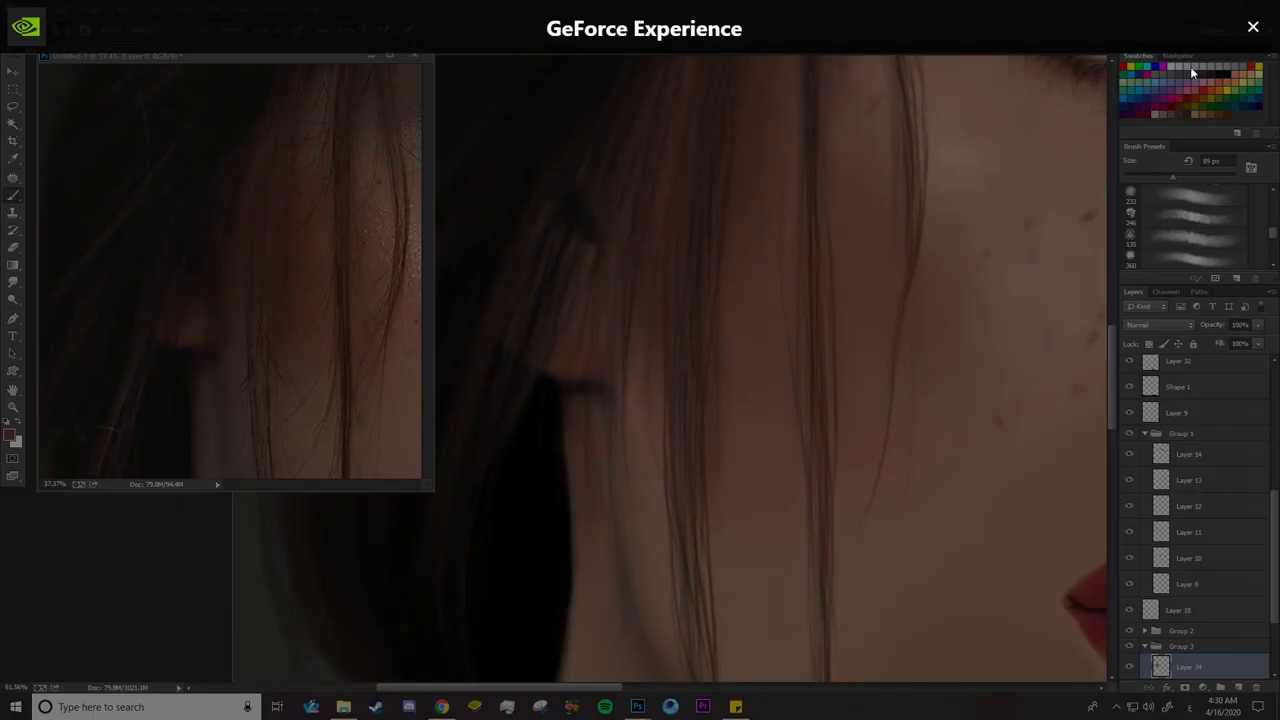
pyautogui.click(1253, 30)
pyautogui.click(12, 434)
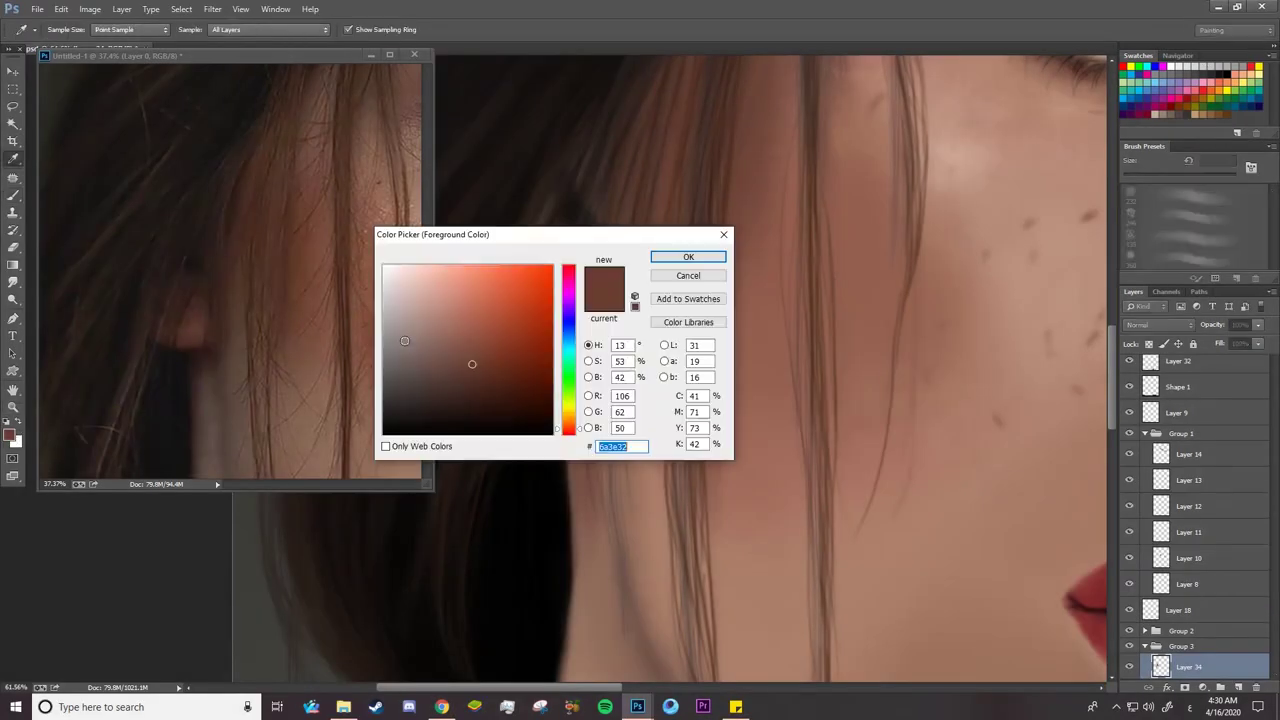
pyautogui.click(447, 324)
pyautogui.press('Return')
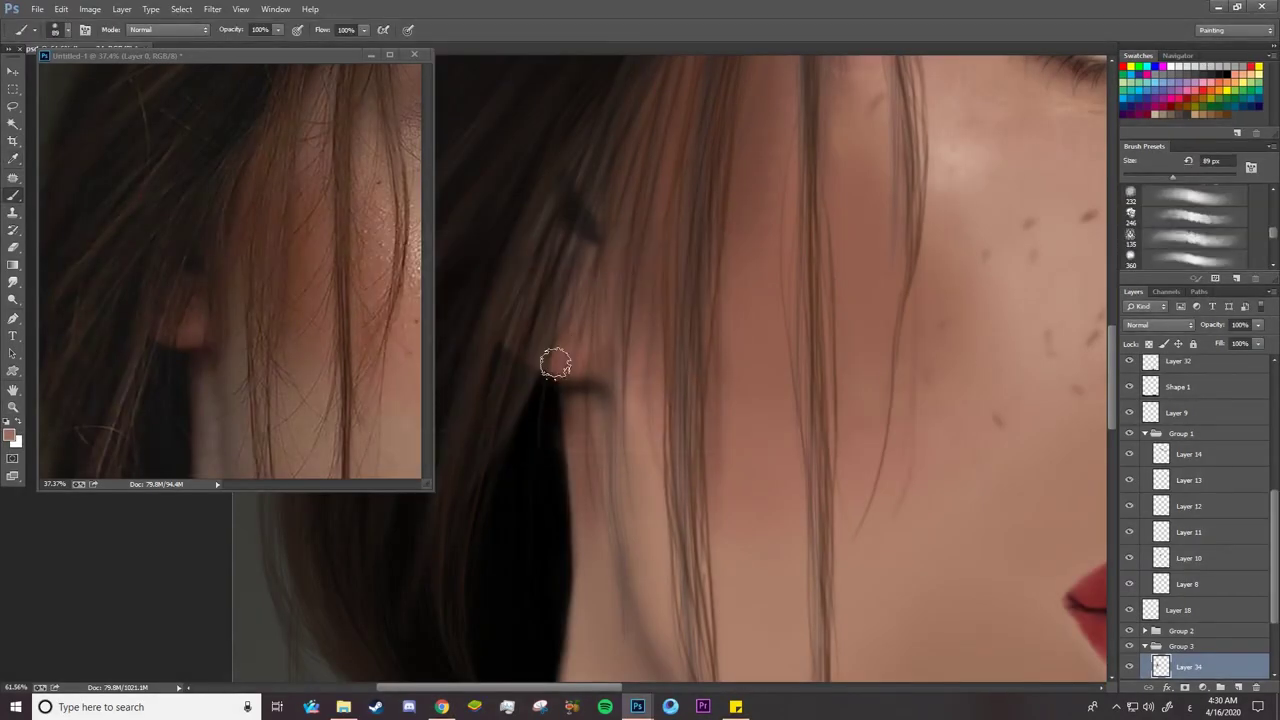
pyautogui.moveTo(568, 363); pyautogui.dragTo(594, 334)
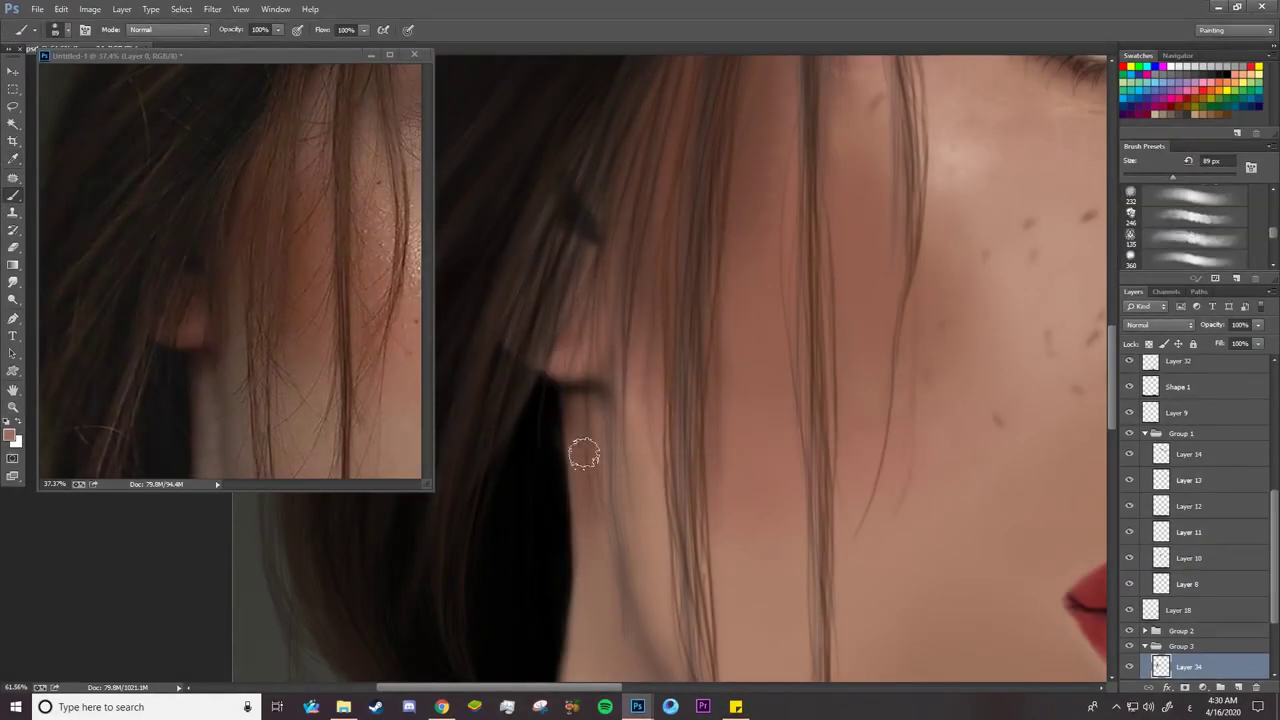
# Lock the transparent pixels of Layer 34 and set the textured brush to 43 px
pyautogui.moveTo(1273, 560); pyautogui.dragTo(1272, 600)
pyautogui.click(1222, 592)
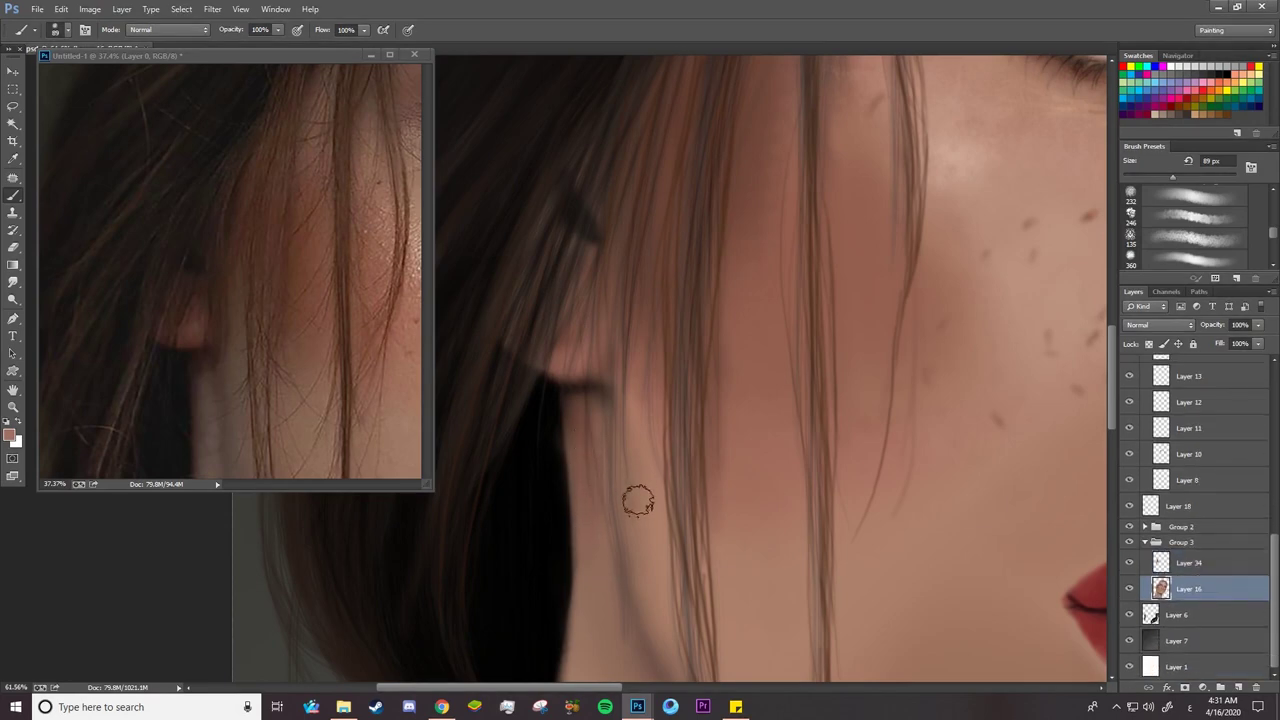
pyautogui.press('e')
pyautogui.press('b')
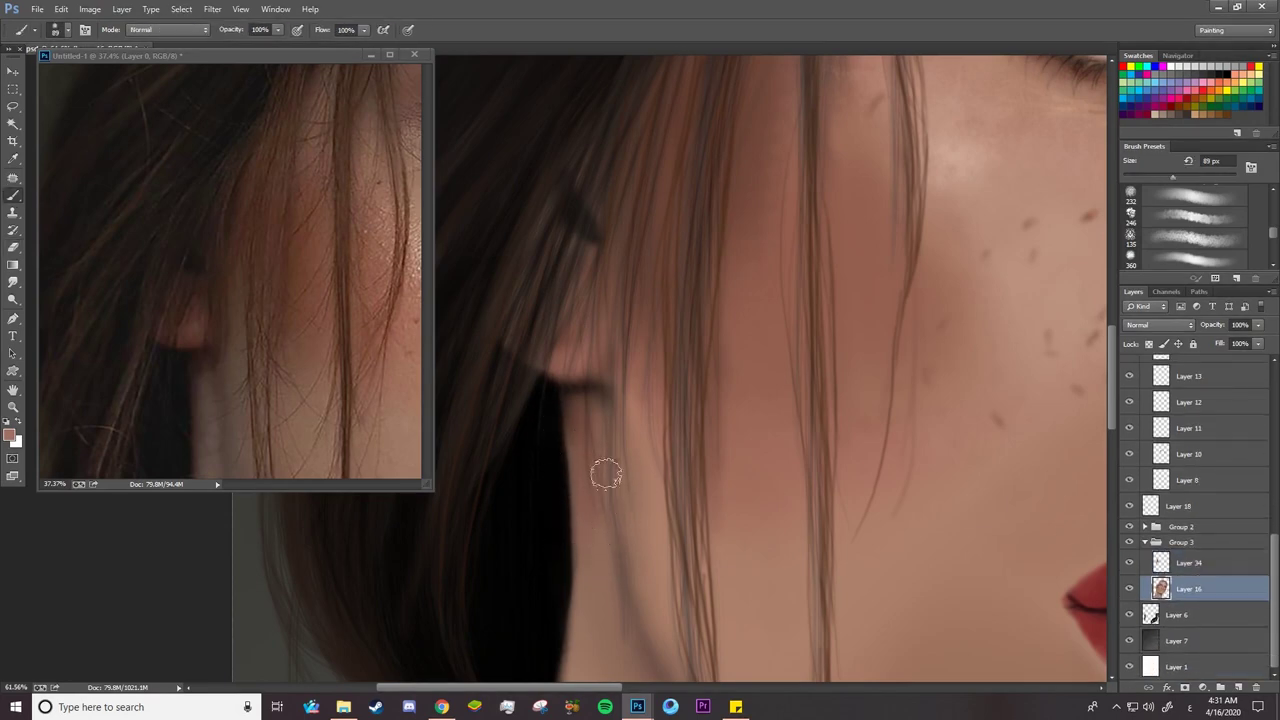
pyautogui.hotkey('alt', ']')
pyautogui.rightClick(596, 428)
pyautogui.click(679, 175)
pyautogui.click(1148, 344)
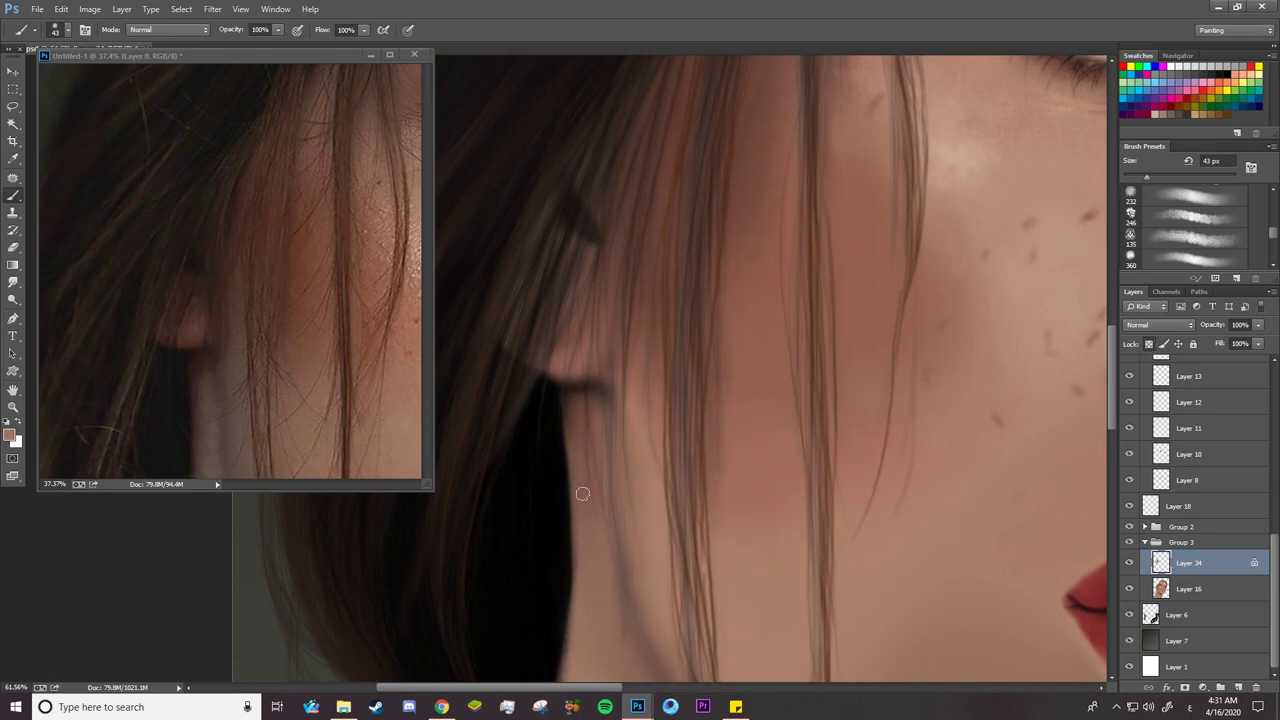
# Sample a dark brown beside the earlobe and shade the ear area on Layer 34 with a 71 px brush
pyautogui.keyDown('alt'); pyautogui.click(556, 427); pyautogui.keyUp('alt')
pyautogui.rightClick(573, 418)
pyautogui.write('71')
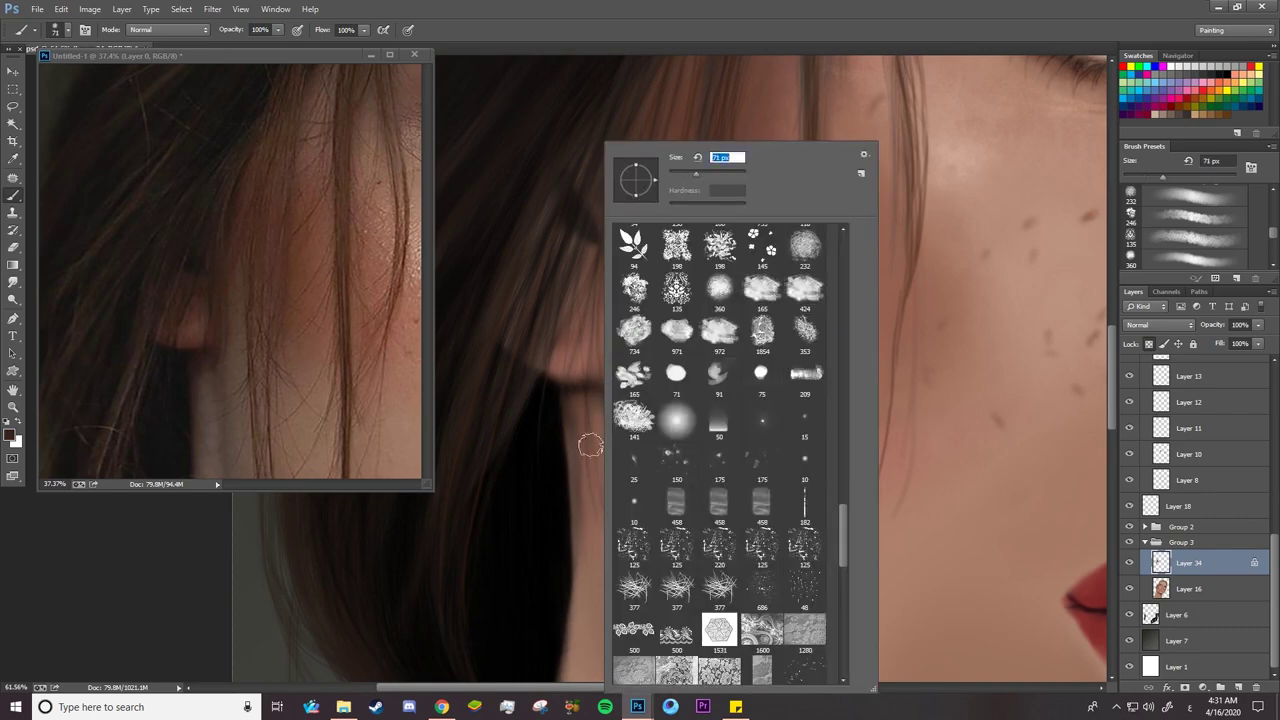
pyautogui.press('Return')
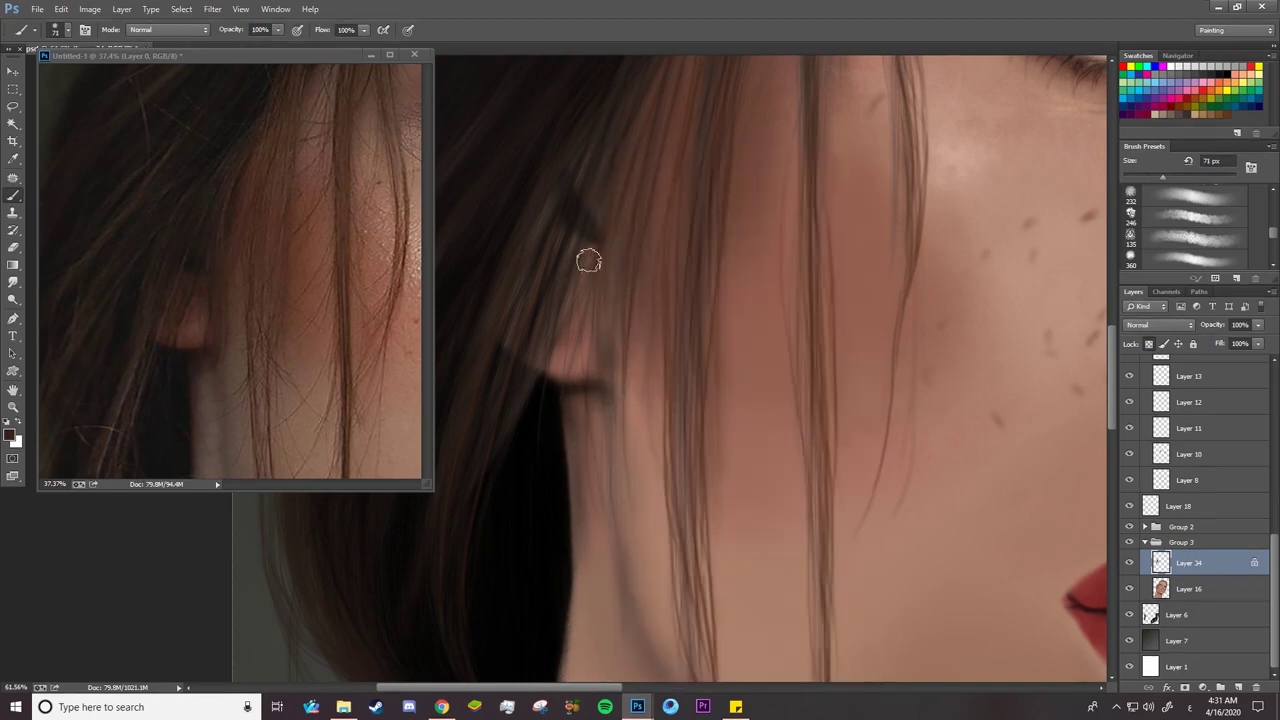
# Darken the upper ear opening and the shadow under the earlobe on Layer 34, reducing the brush to 34 px
pyautogui.rightClick(574, 220)
pyautogui.click(661, 175)
pyautogui.click(576, 234)
pyautogui.moveTo(602, 398); pyautogui.dragTo(571, 406)
pyautogui.rightClick(582, 428)
pyautogui.click(678, 176)
pyautogui.click(576, 429)
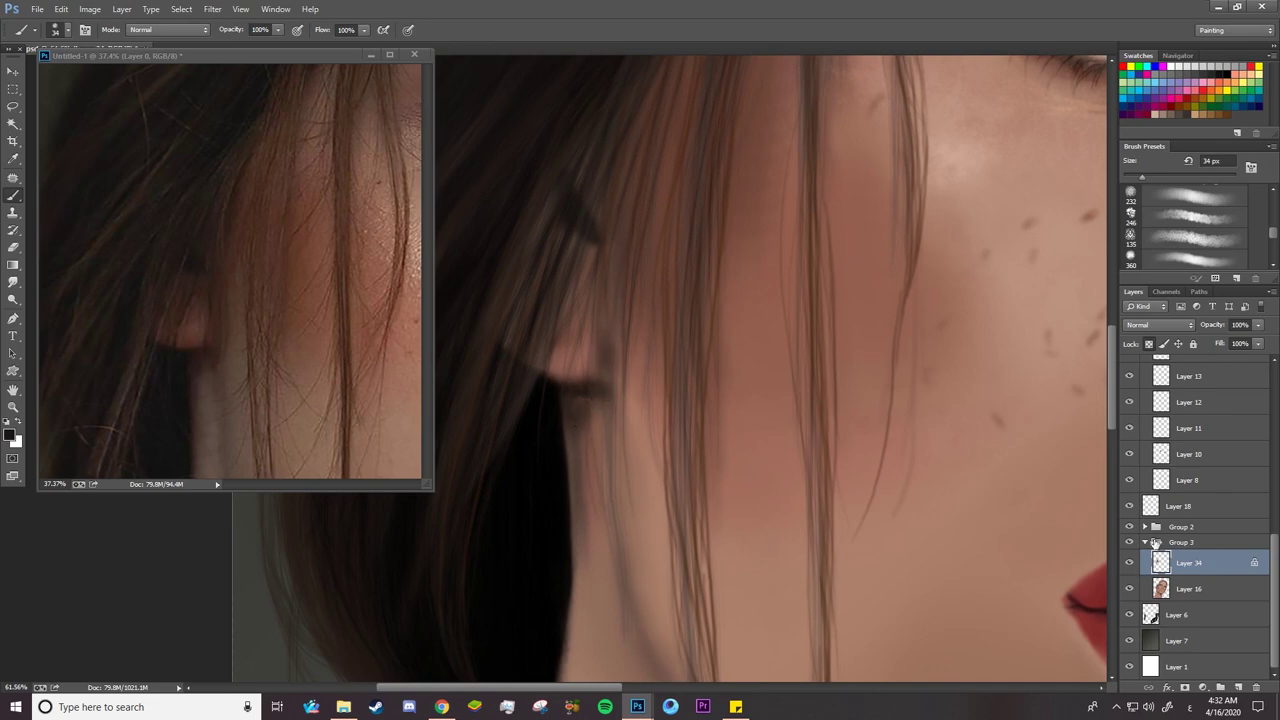
# On Layer 16, deepen the shadow on the neck just below the earlobe with the 34 px black brush
pyautogui.click(1205, 592)
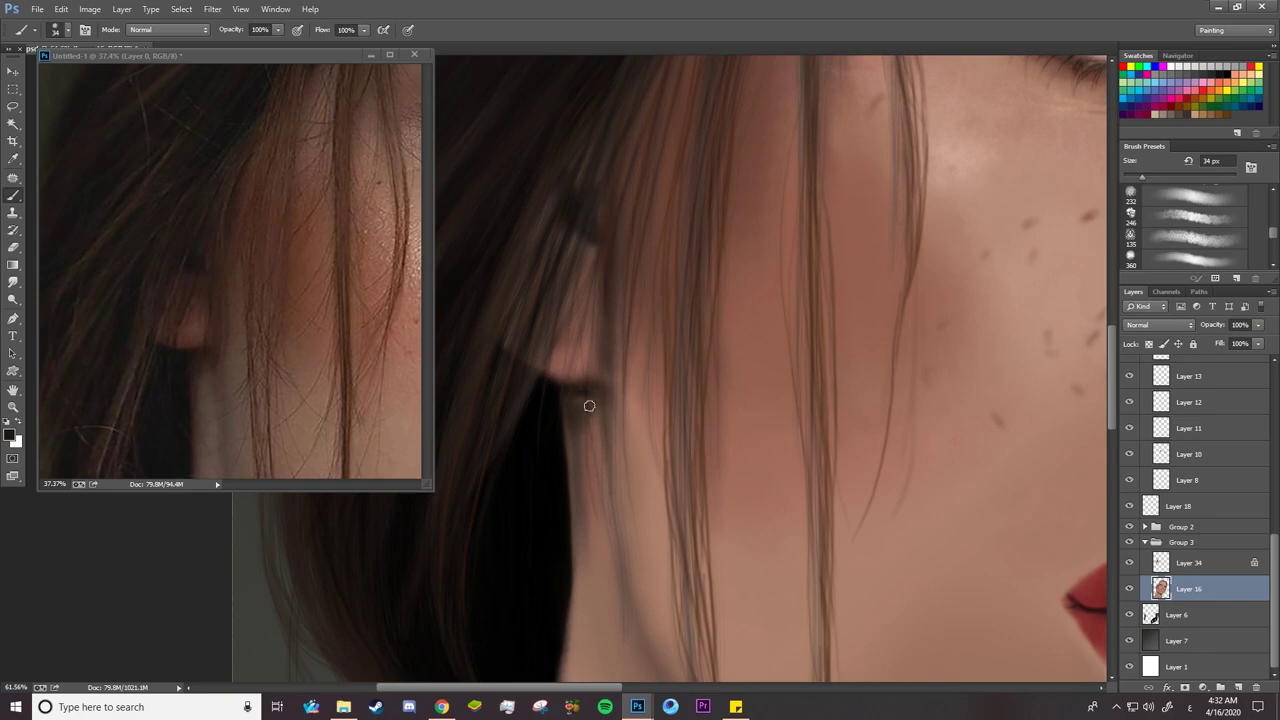
pyautogui.moveTo(567, 440); pyautogui.dragTo(572, 484)
pyautogui.moveTo(567, 417)
pyautogui.mouseDown()
pyautogui.moveTo(569, 473)
pyautogui.moveTo(640, 417)
pyautogui.moveTo(484, 390)
pyautogui.mouseUp()
pyautogui.press('z')
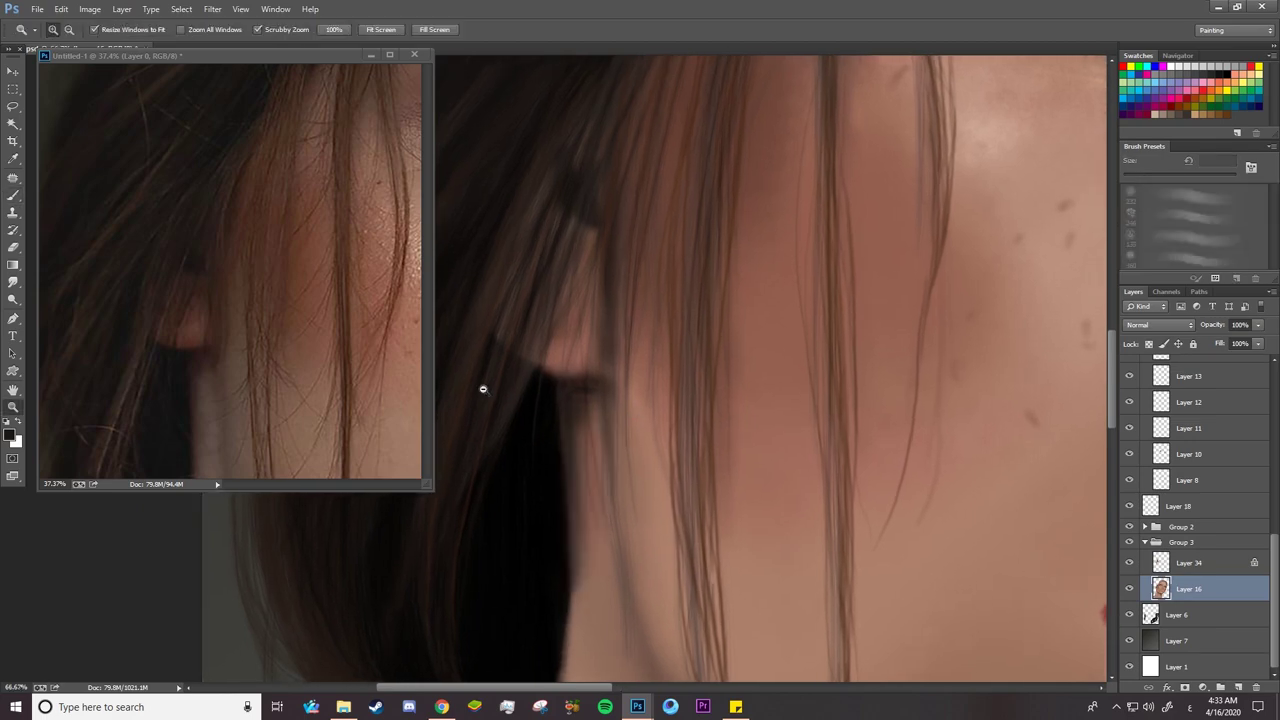
pyautogui.moveTo(572, 426); pyautogui.dragTo(462, 413)
pyautogui.moveTo(569, 392); pyautogui.dragTo(590, 400)
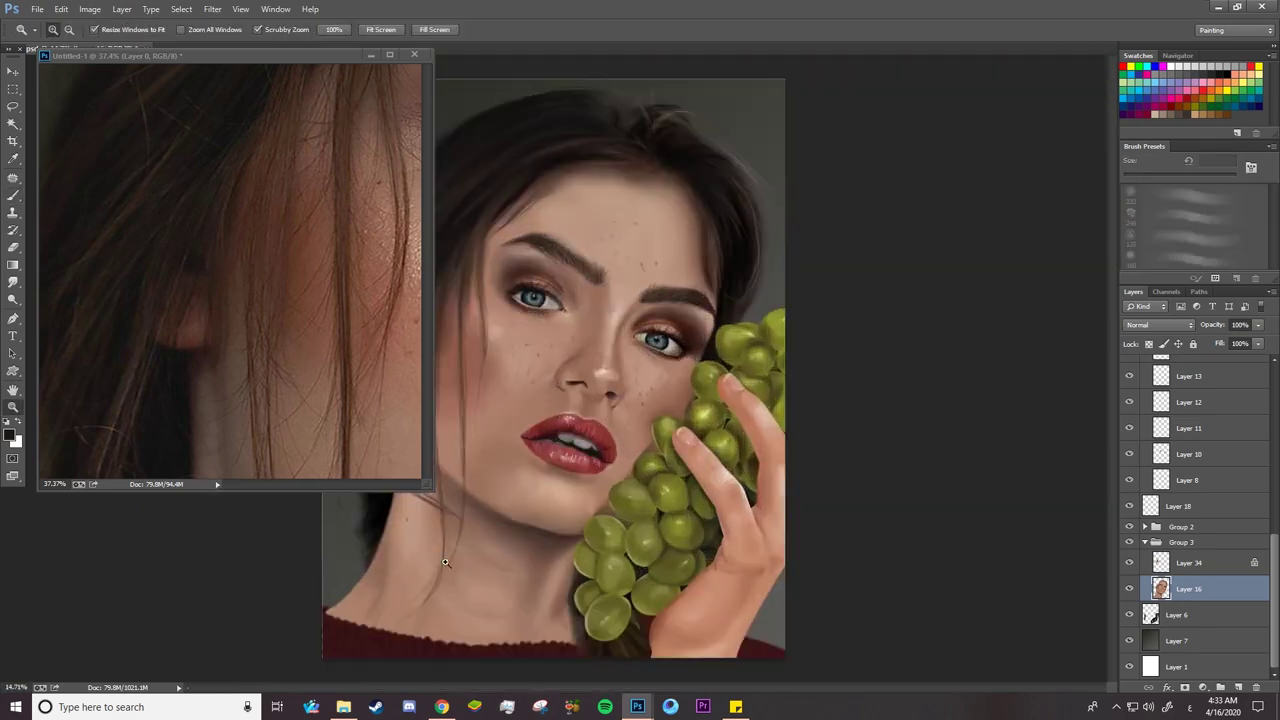
# Set the foreground to brown #836154 and paint fine flyaway hairs across the dark hair and neck edge on Layer 35
pyautogui.moveTo(446, 564); pyautogui.dragTo(500, 566)
pyautogui.moveTo(248, 637); pyautogui.dragTo(451, 637)
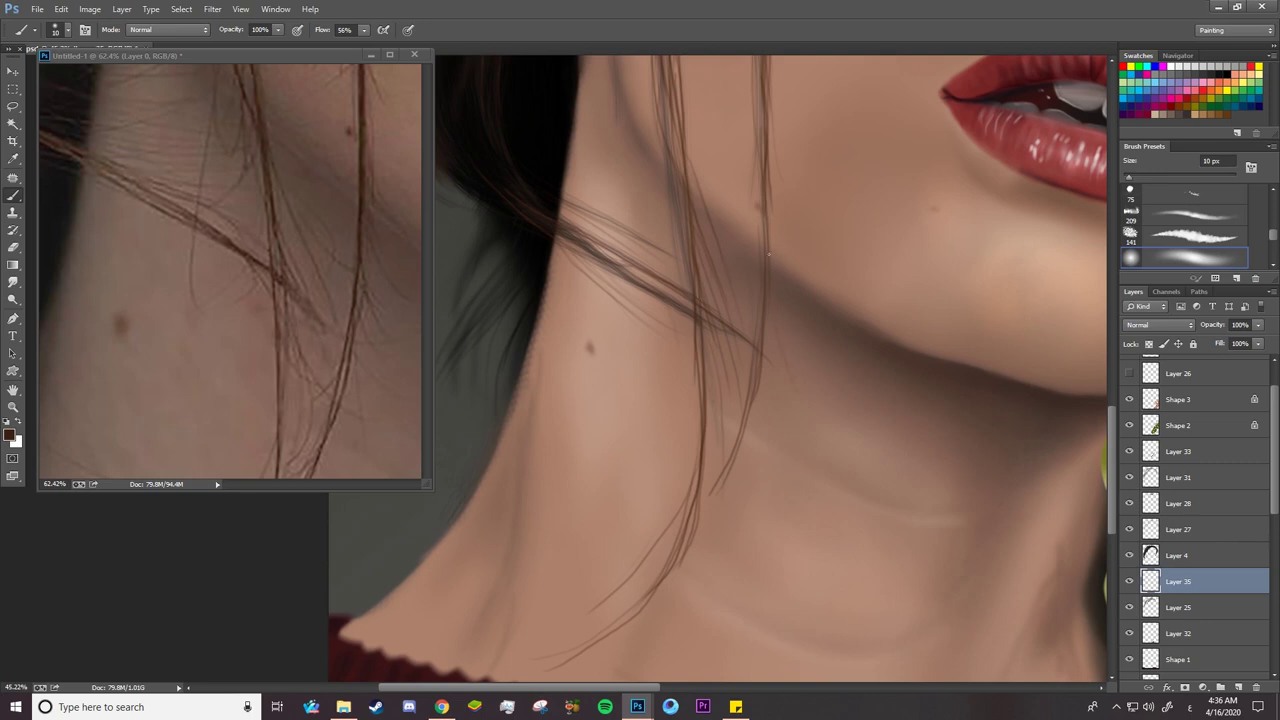
pyautogui.click(295, 465)
pyautogui.moveTo(281, 485); pyautogui.dragTo(275, 485)
pyautogui.moveTo(426, 356); pyautogui.dragTo(425, 336)
pyautogui.click(600, 260)
pyautogui.press('space')
pyautogui.moveTo(635, 232); pyautogui.dragTo(754, 390)
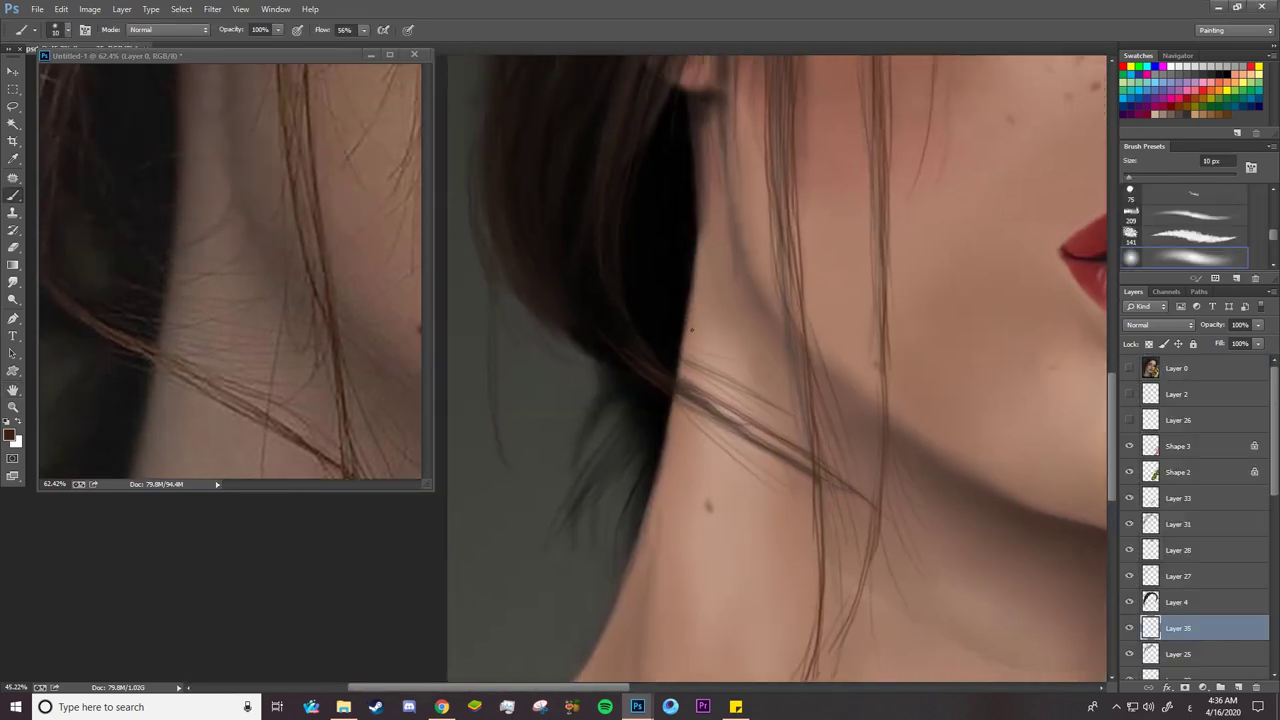
pyautogui.click(10, 432)
pyautogui.click(446, 350)
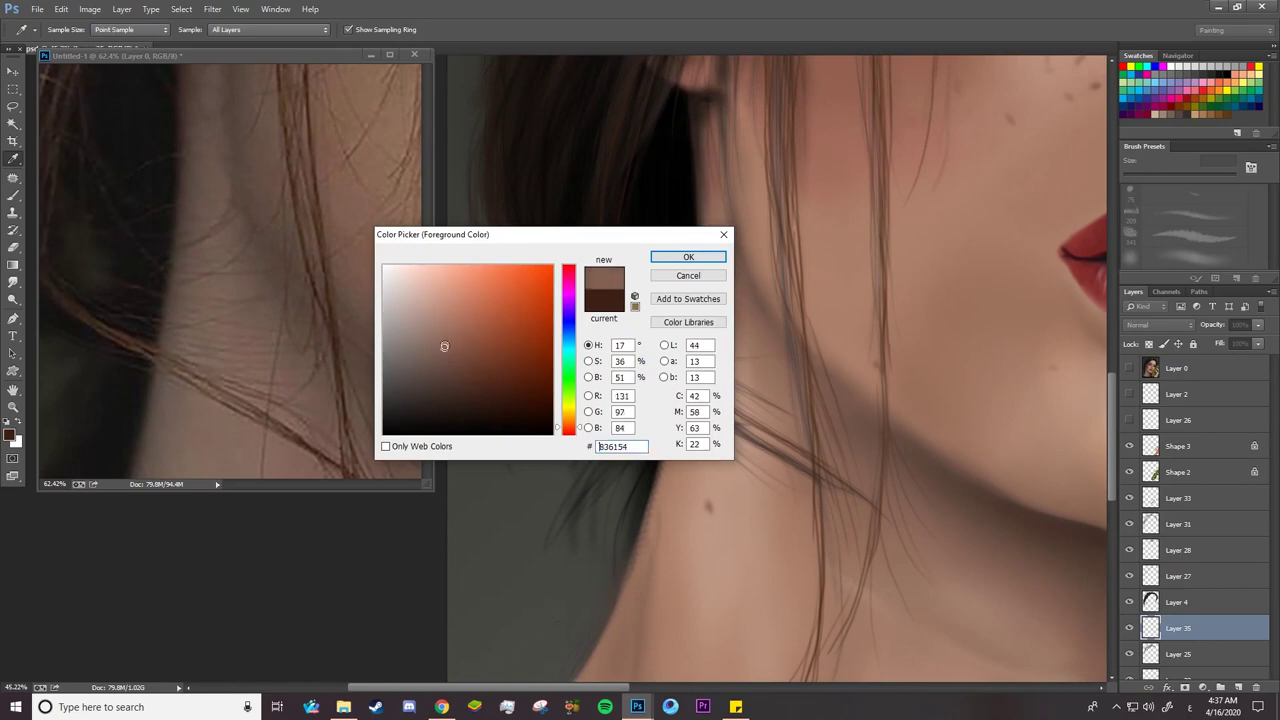
pyautogui.click(688, 257)
pyautogui.press('b')
pyautogui.moveTo(626, 286); pyautogui.dragTo(686, 318)
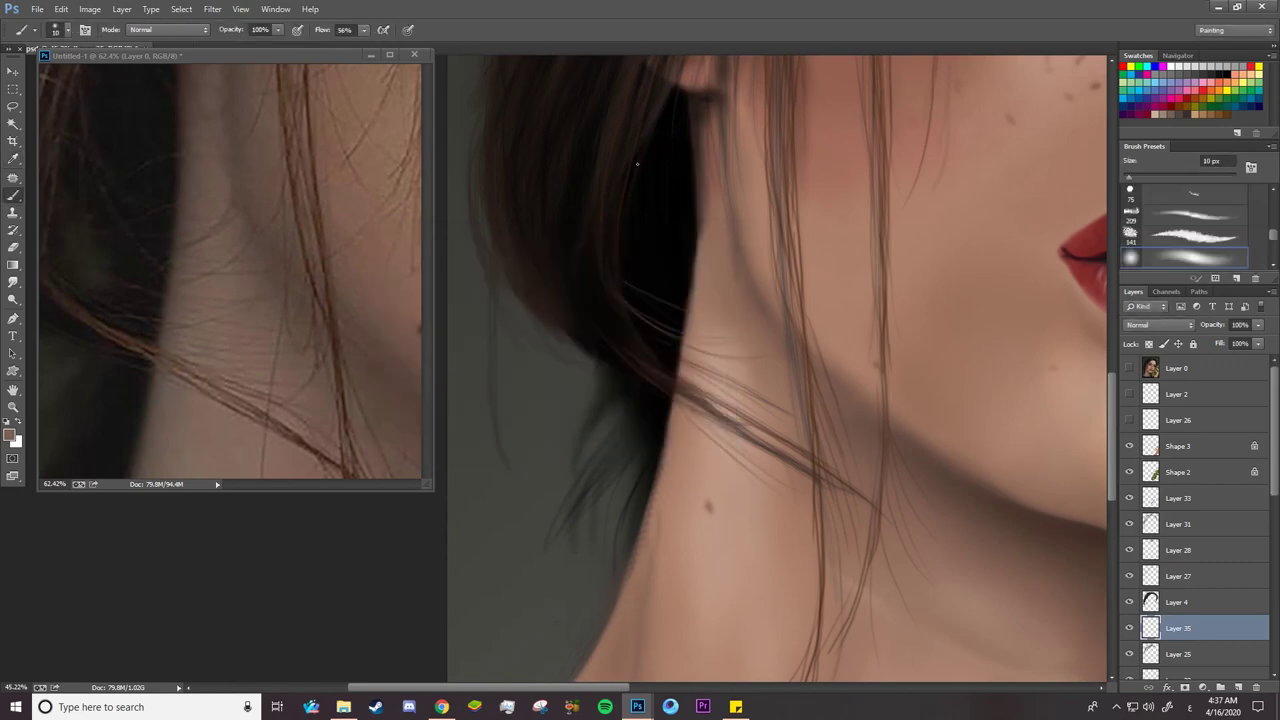
pyautogui.moveTo(632, 214); pyautogui.dragTo(686, 296)
pyautogui.moveTo(632, 252); pyautogui.dragTo(690, 288)
# Switch the brush mode to Darken and the foreground to #50362c for fine hairs over the side of the neck
pyautogui.click(165, 29)
pyautogui.click(160, 106)
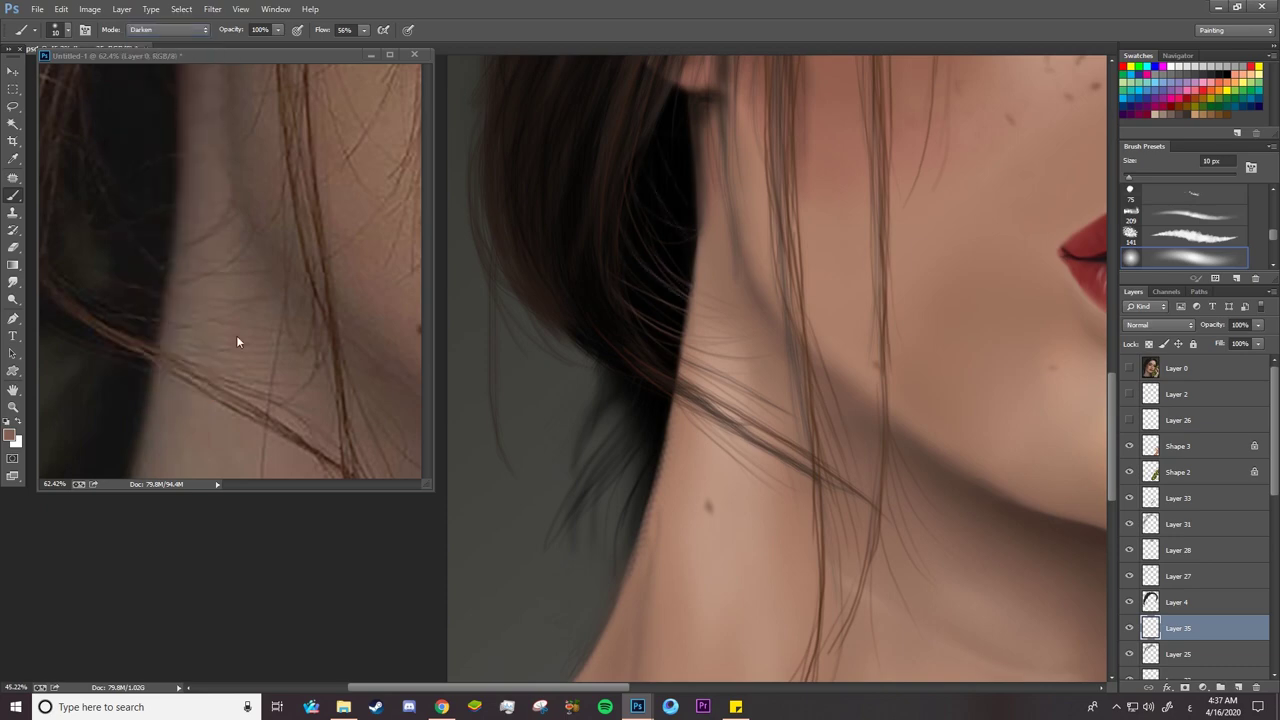
pyautogui.click(9, 436)
pyautogui.click(460, 381)
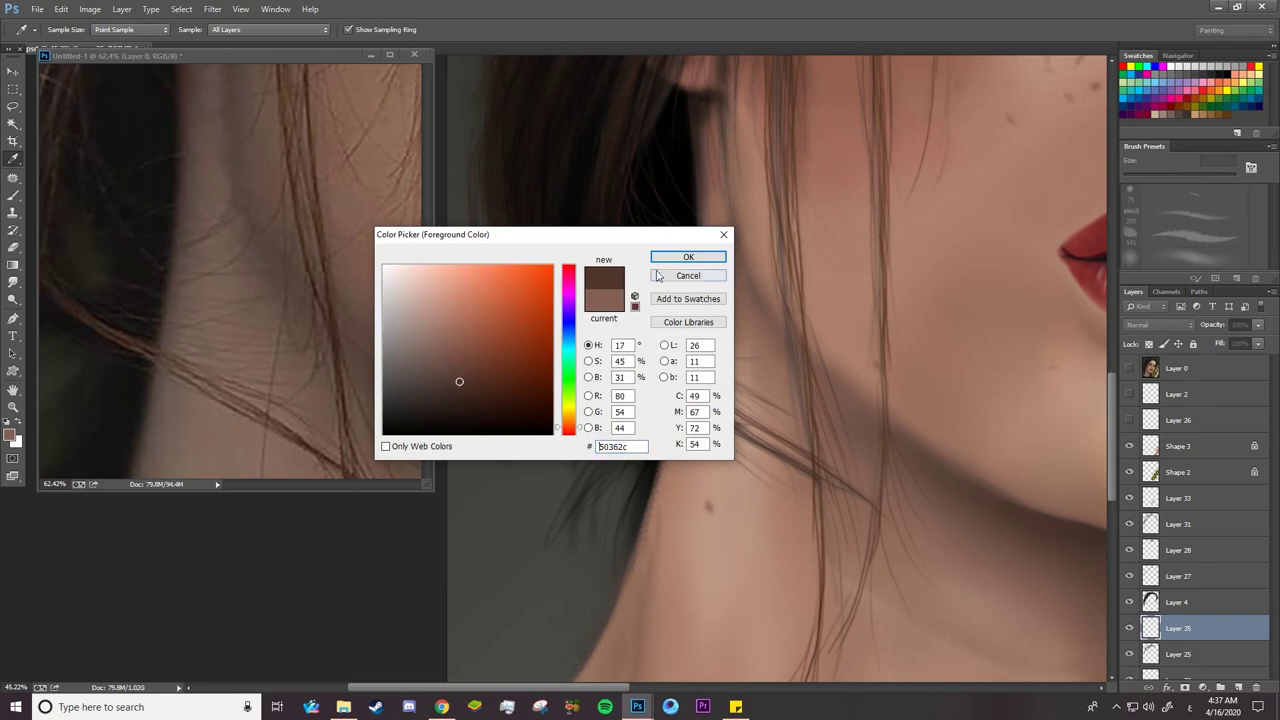
pyautogui.click(658, 258)
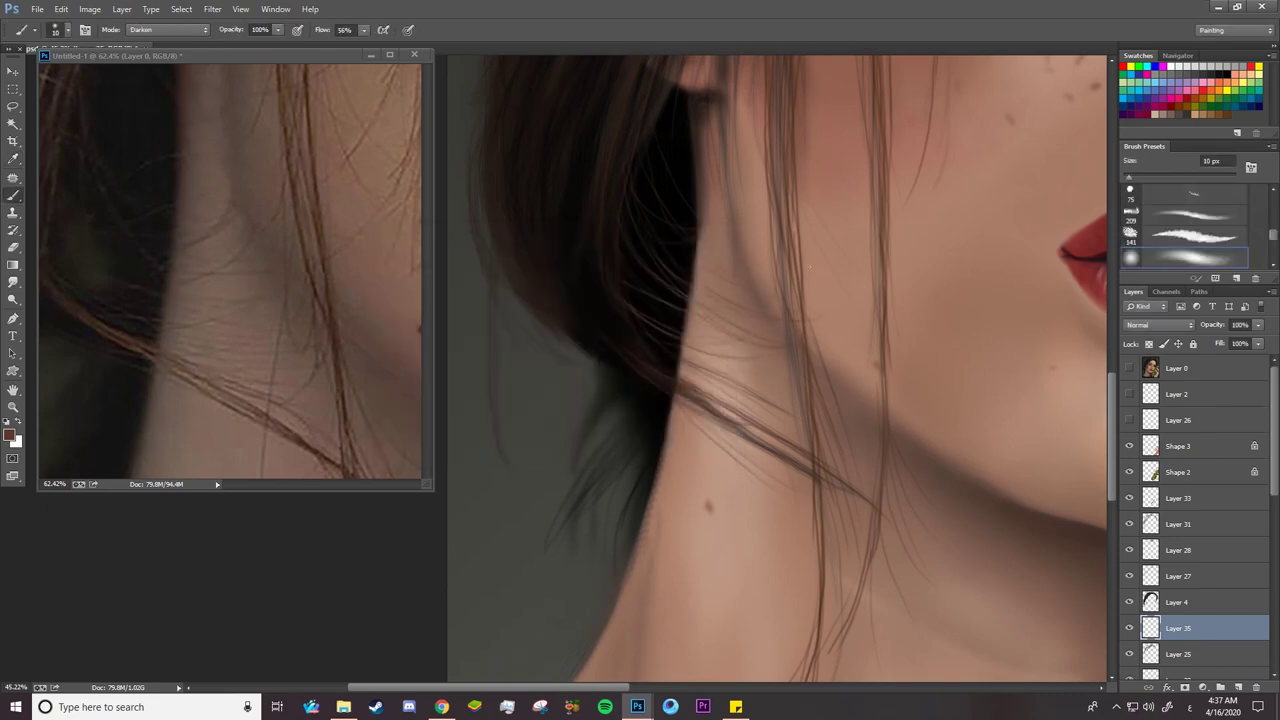
# Add fine stray hairs along the long strands falling over the cheek with the 10 px Darken brush
pyautogui.press('z')
pyautogui.moveTo(251, 354); pyautogui.dragTo(205, 352)
pyautogui.moveTo(288, 236); pyautogui.dragTo(322, 237)
pyautogui.moveTo(709, 350); pyautogui.dragTo(640, 367)
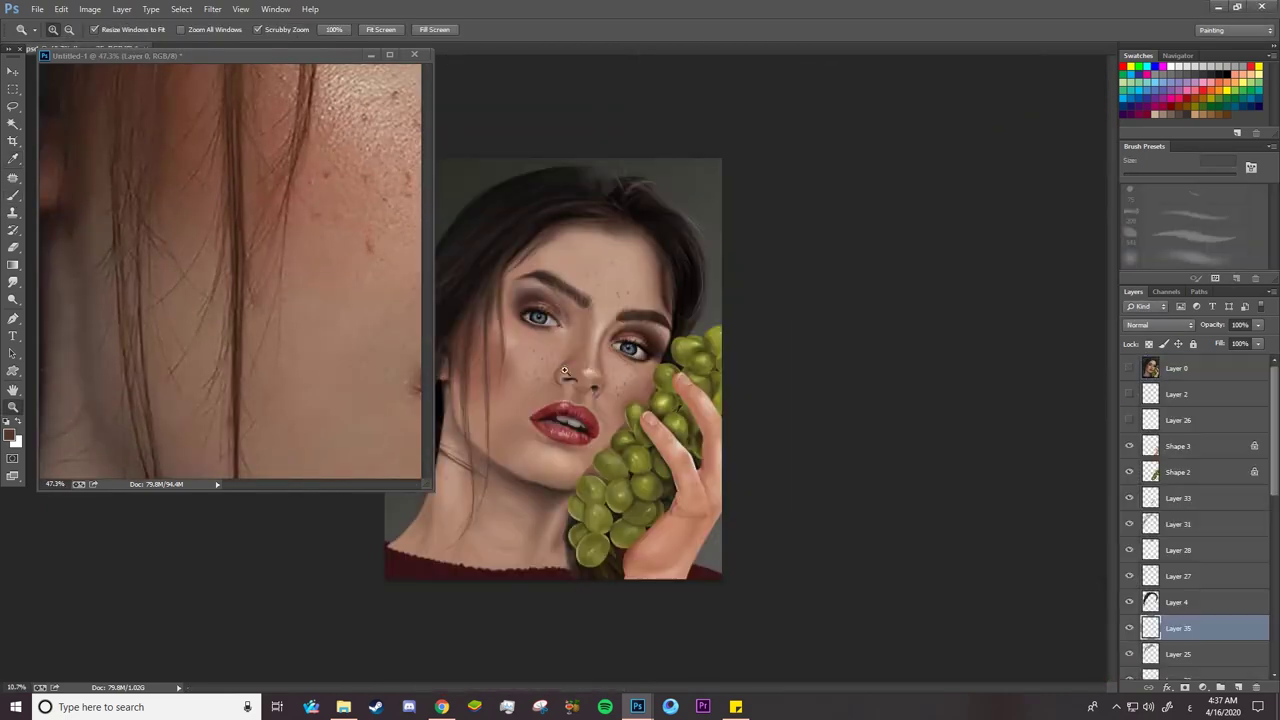
pyautogui.click(512, 380)
pyautogui.moveTo(425, 508); pyautogui.dragTo(480, 483)
pyautogui.press('b')
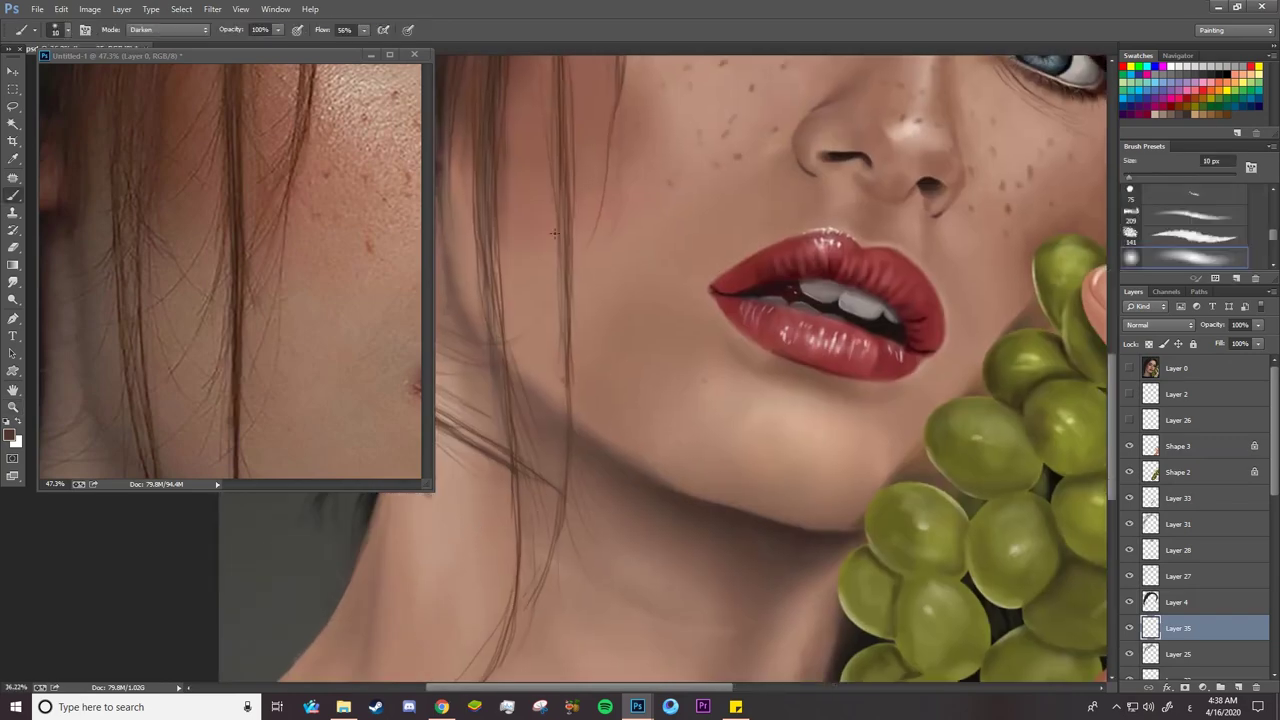
pyautogui.moveTo(559, 268)
pyautogui.mouseDown()
pyautogui.moveTo(545, 340)
pyautogui.moveTo(556, 413)
pyautogui.mouseUp()
pyautogui.moveTo(1110, 368); pyautogui.dragTo(1109, 307)
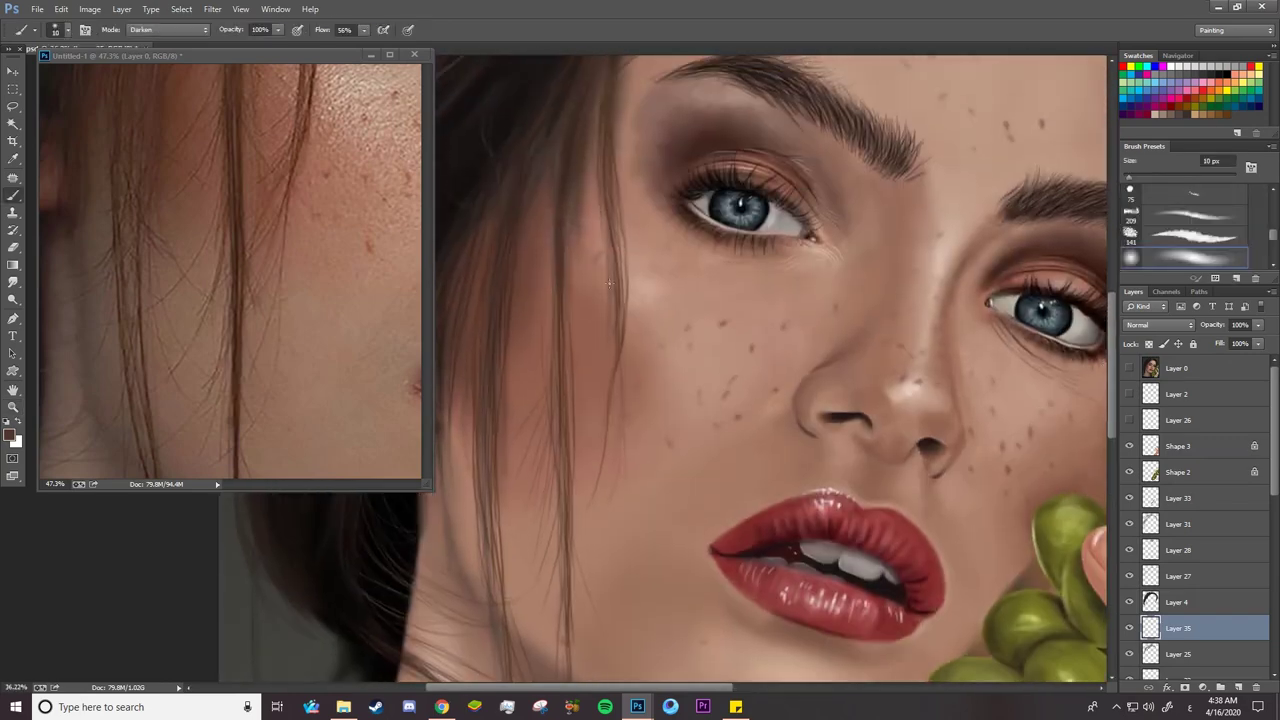
pyautogui.moveTo(613, 279); pyautogui.dragTo(601, 331)
pyautogui.moveTo(609, 267); pyautogui.dragTo(599, 313)
# Compare the temple strands with the reference and paint more thin hairs between them beside the eye
pyautogui.click(426, 274)
pyautogui.moveTo(426, 274); pyautogui.dragTo(427, 217)
pyautogui.click(606, 213)
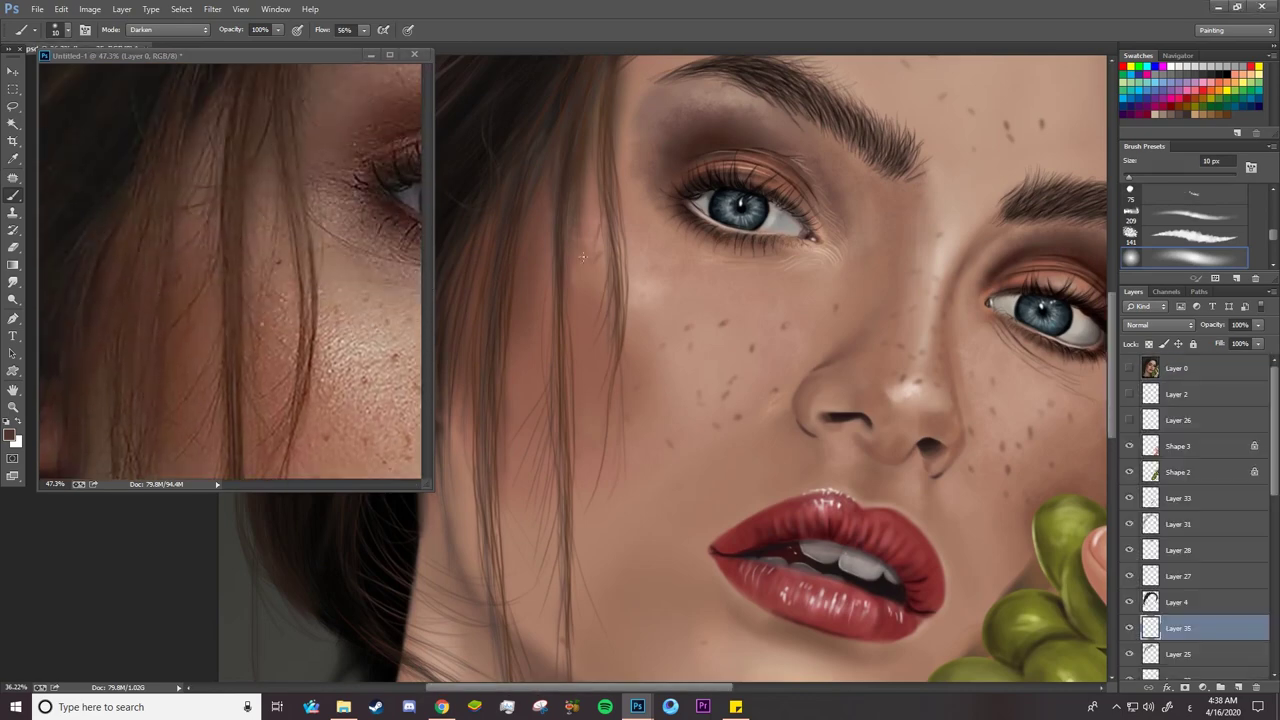
pyautogui.moveTo(593, 212); pyautogui.dragTo(589, 259)
pyautogui.moveTo(587, 214)
pyautogui.mouseDown()
pyautogui.moveTo(588, 283)
pyautogui.moveTo(577, 284)
pyautogui.mouseUp()
# Change the foreground to darker brown #36221b and add stray hairs along the temple strands, including one curving across the cheek
pyautogui.click(9, 434)
pyautogui.click(469, 397)
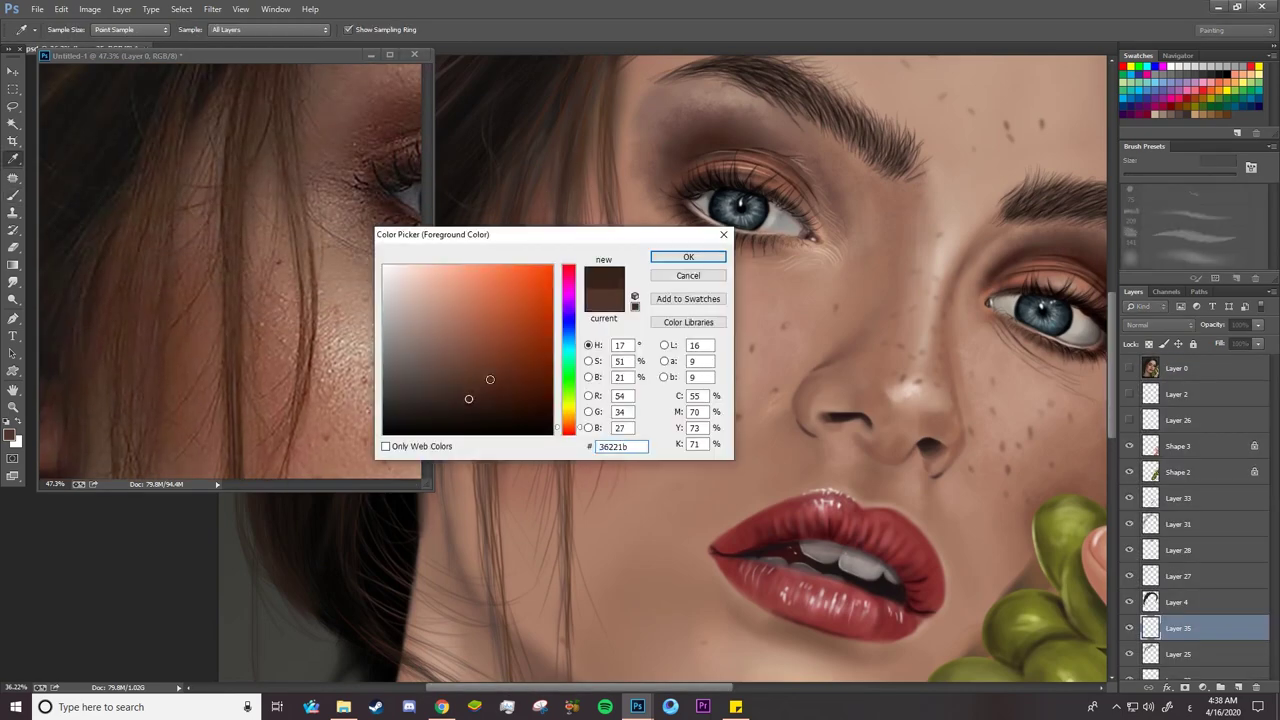
pyautogui.click(686, 257)
pyautogui.moveTo(544, 228); pyautogui.dragTo(540, 305)
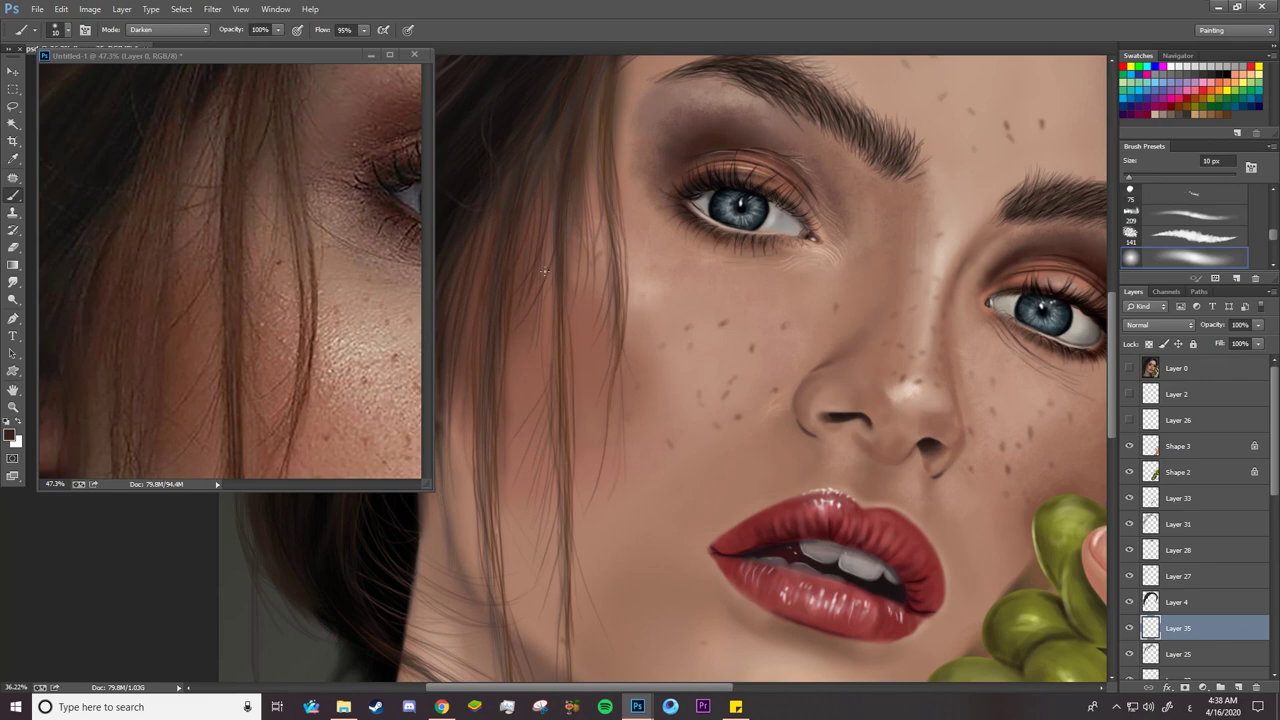
pyautogui.moveTo(548, 250); pyautogui.dragTo(514, 381)
pyautogui.moveTo(602, 200); pyautogui.dragTo(598, 256)
pyautogui.moveTo(594, 150); pyautogui.dragTo(594, 292)
pyautogui.moveTo(618, 138)
pyautogui.mouseDown()
pyautogui.moveTo(646, 300)
pyautogui.moveTo(780, 327)
pyautogui.mouseUp()
# Pick a light peach foreground colour, set the brush mode to Screen and paint a highlight strand at the temple
pyautogui.scroll(4, 640, 300)
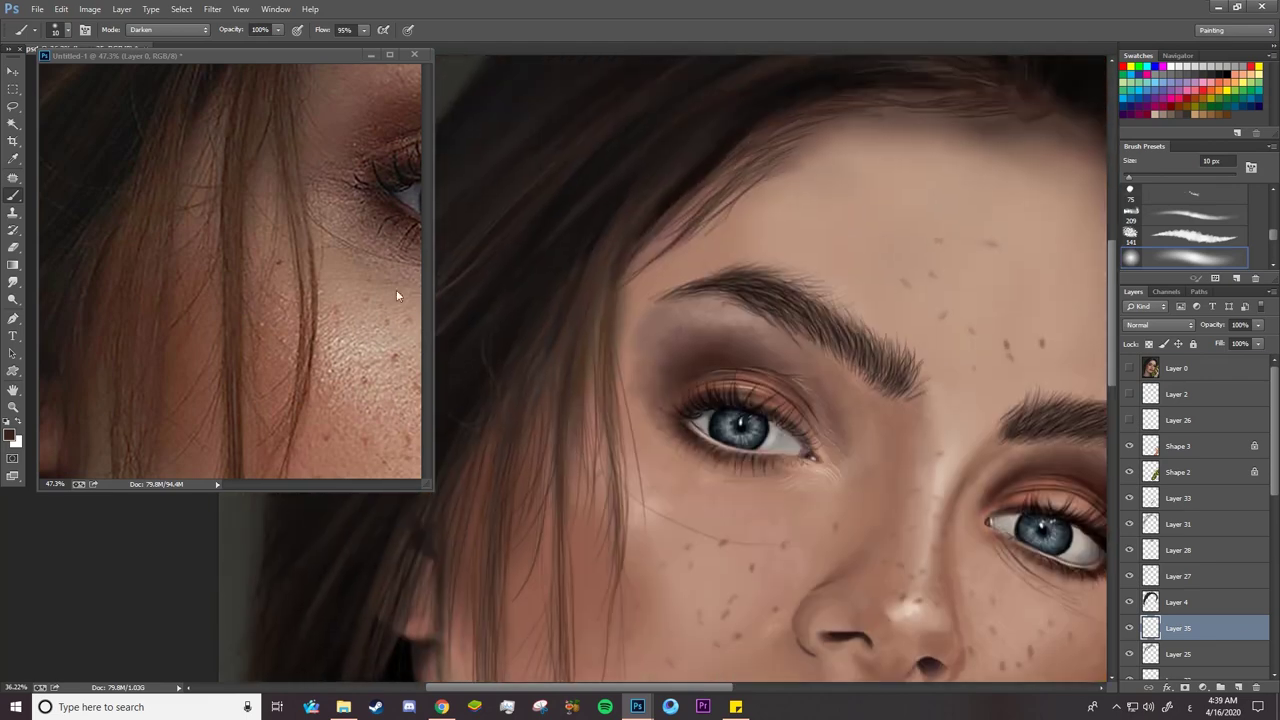
pyautogui.scroll(4, 396, 295)
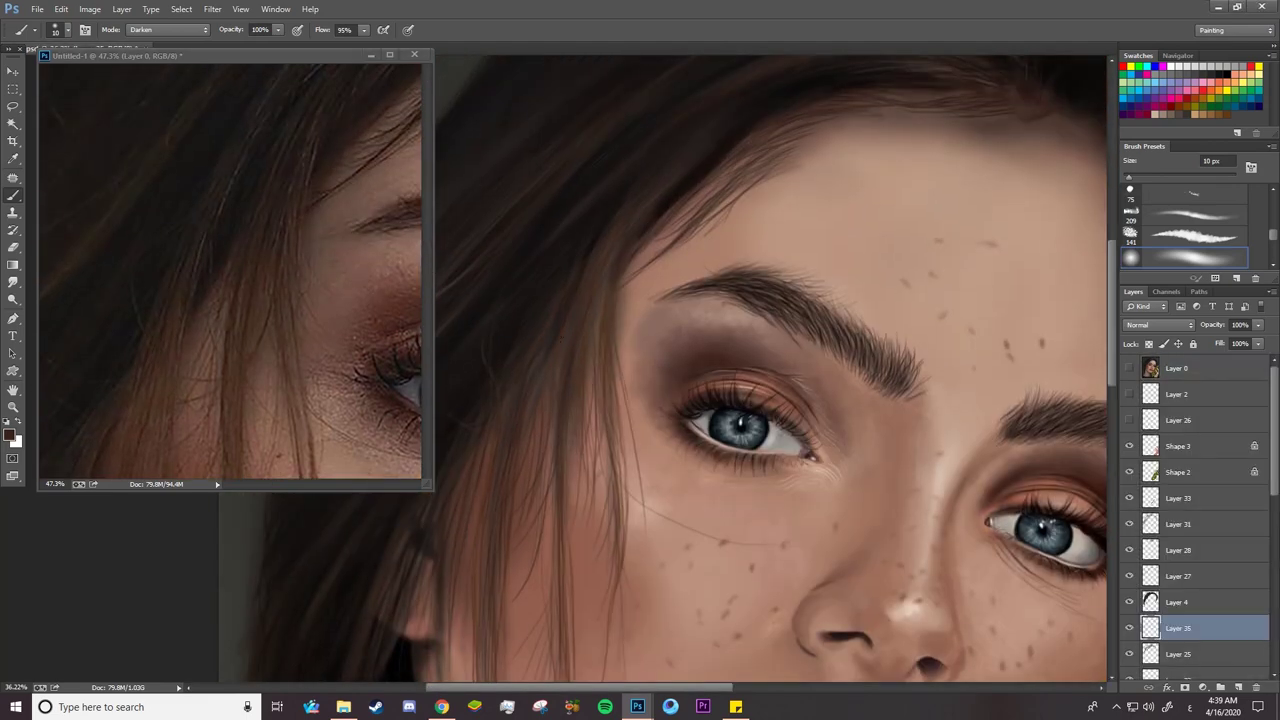
pyautogui.click(12, 435)
pyautogui.click(434, 306)
pyautogui.click(674, 255)
pyautogui.click(165, 29)
pyautogui.click(160, 163)
pyautogui.moveTo(634, 244); pyautogui.dragTo(624, 274)
# Group the hair layers from Layer 25 to Layer 31 and toggle the group's visibility to check its content
pyautogui.click(1168, 656)
pyautogui.keyDown('shift'); pyautogui.click(1175, 531); pyautogui.keyUp('shift')
pyautogui.hotkey('ctrl', 'g')
pyautogui.click(1130, 500)
pyautogui.click(1130, 519)
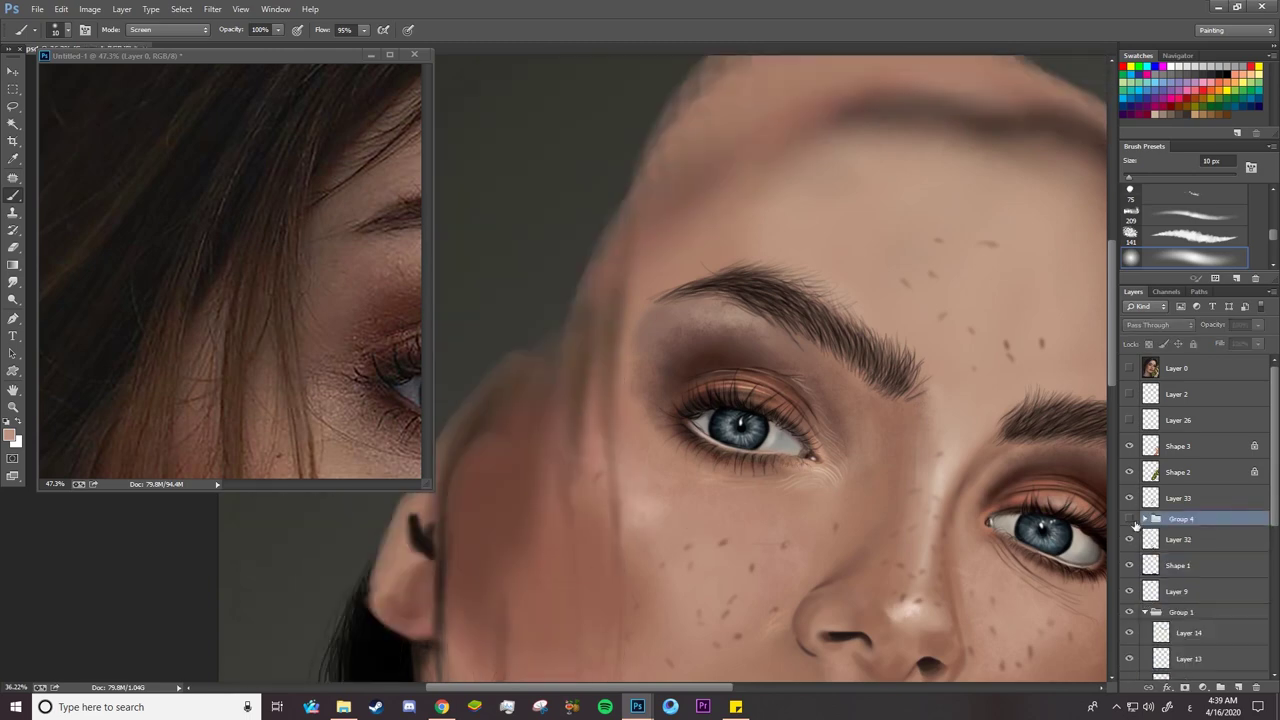
pyautogui.click(1130, 519)
# Select Layer 31 inside Group 4 and paint thin light strands through the hair beside the temple in Screen mode
pyautogui.click(1145, 519)
pyautogui.click(1184, 546)
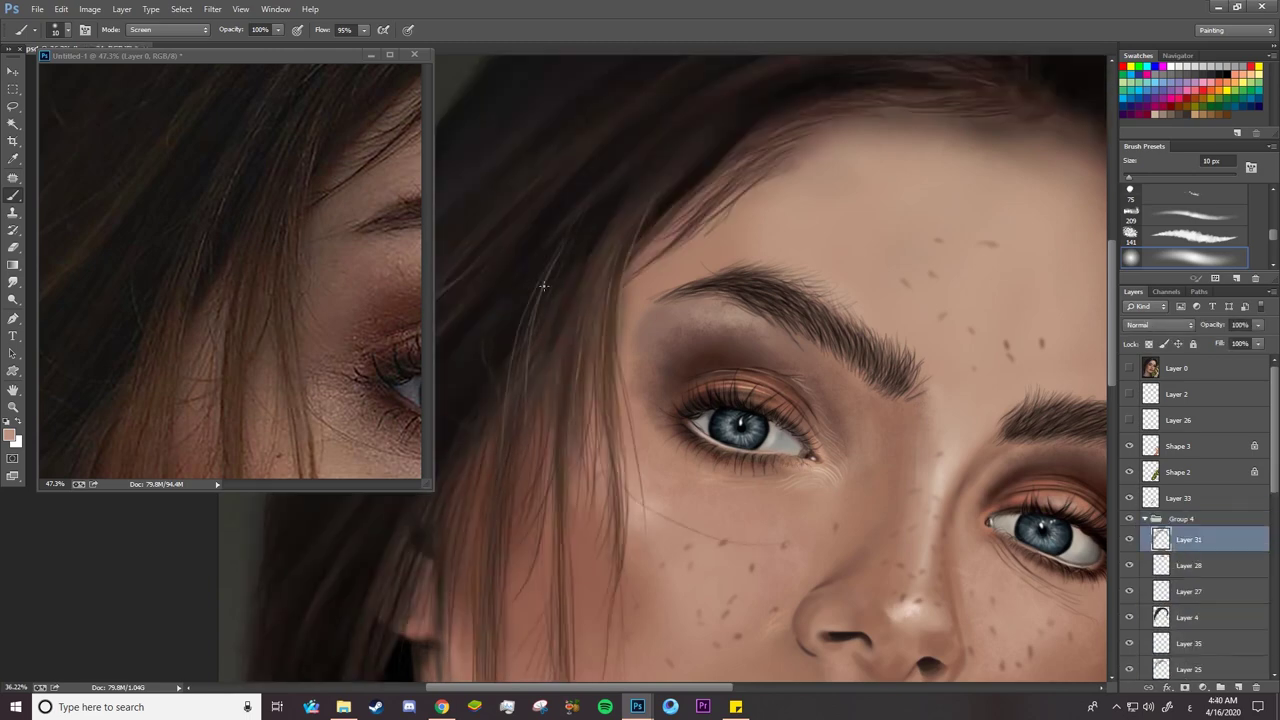
pyautogui.moveTo(542, 334); pyautogui.dragTo(515, 456)
pyautogui.moveTo(513, 376); pyautogui.dragTo(599, 192)
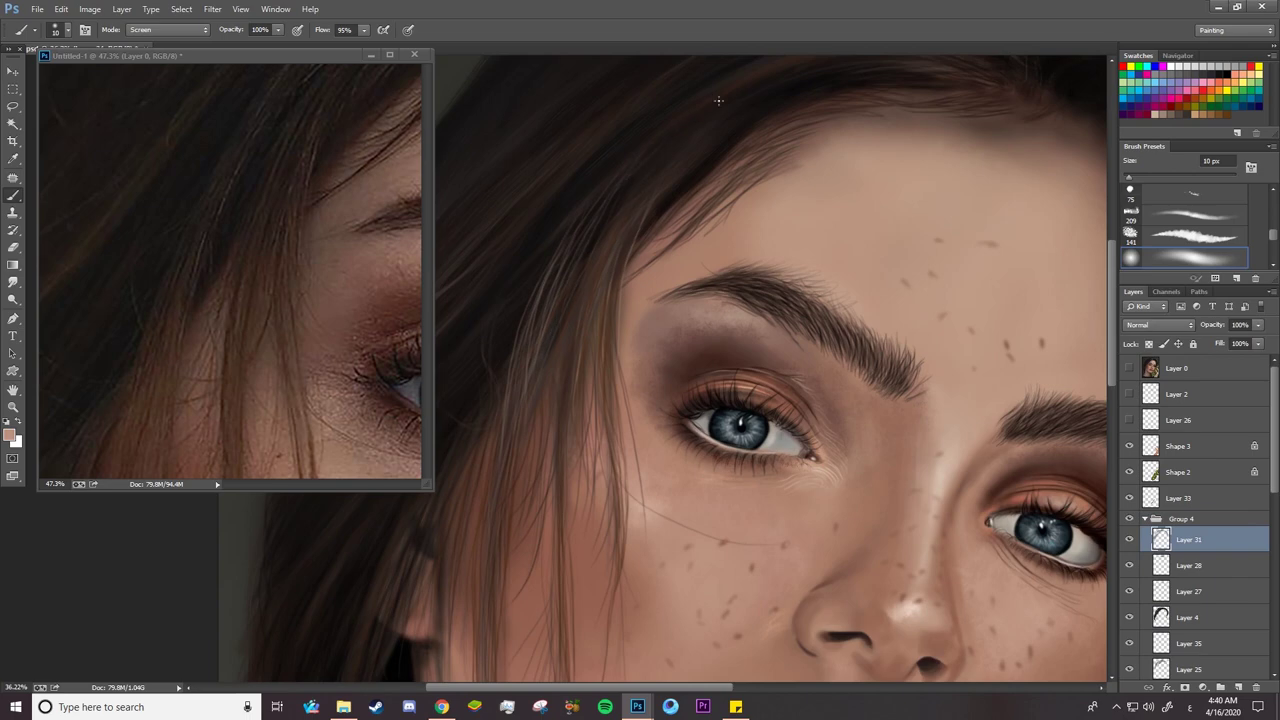
pyautogui.moveTo(610, 246)
pyautogui.mouseDown()
pyautogui.moveTo(648, 178)
pyautogui.moveTo(700, 152)
pyautogui.mouseUp()
pyautogui.moveTo(624, 226); pyautogui.dragTo(674, 166)
pyautogui.moveTo(550, 312); pyautogui.dragTo(584, 231)
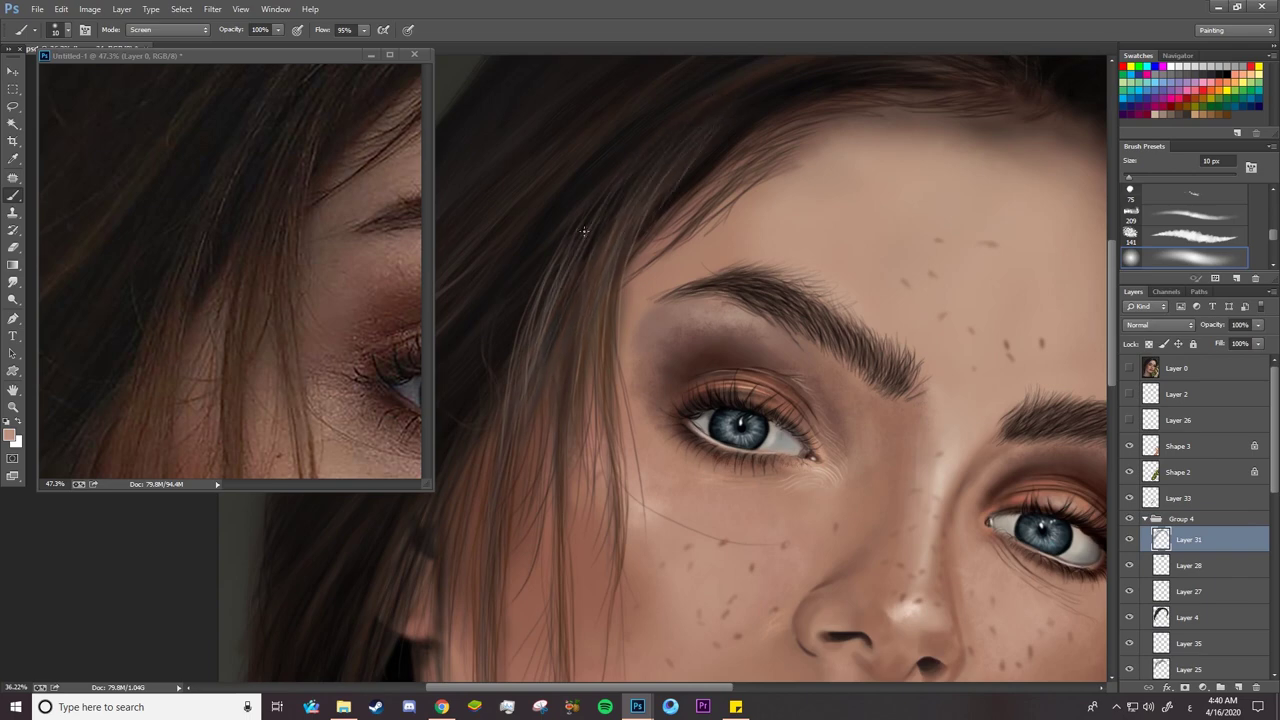
# Select Layer 16 by picking it on the canvas beside the inner corner of the eye
pyautogui.press('z')
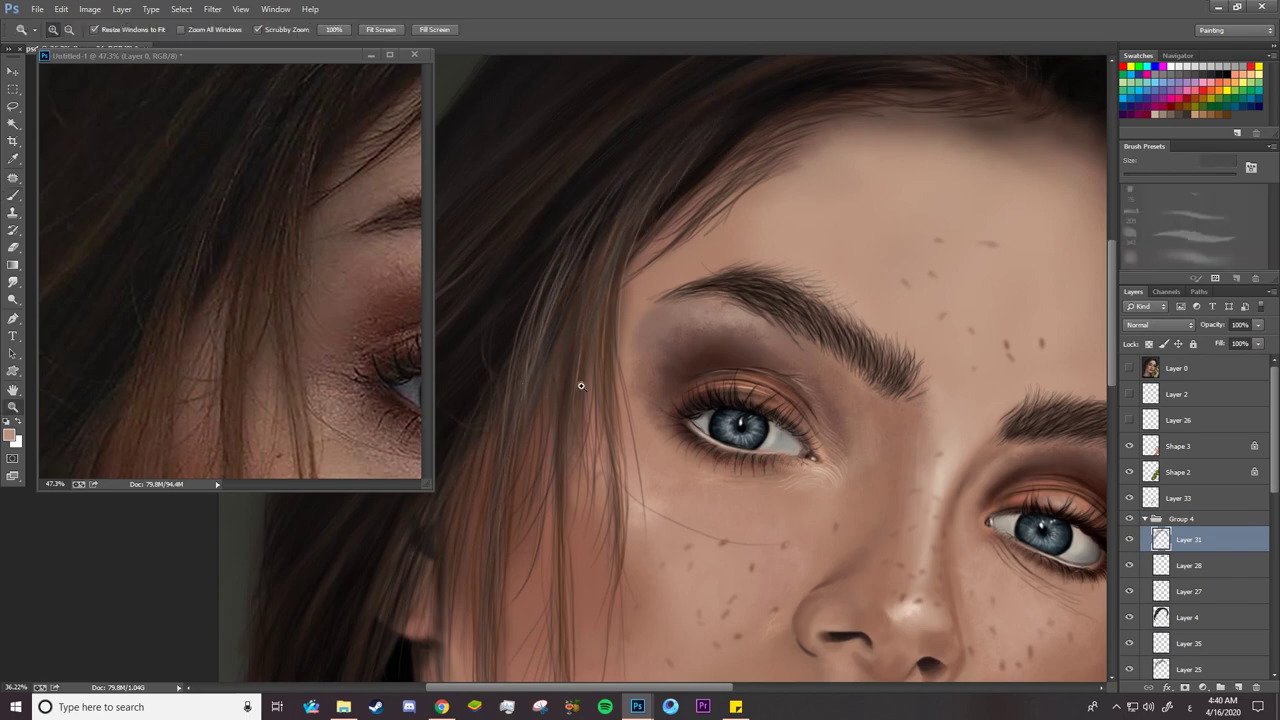
pyautogui.click(576, 414)
pyautogui.moveTo(481, 428); pyautogui.dragTo(430, 430)
pyautogui.moveTo(658, 287); pyautogui.dragTo(623, 291)
pyautogui.moveTo(246, 343); pyautogui.dragTo(196, 345)
pyautogui.moveTo(318, 388); pyautogui.dragTo(365, 388)
pyautogui.moveTo(552, 318); pyautogui.dragTo(668, 345)
pyautogui.press('v')
pyautogui.rightClick(764, 353)
pyautogui.click(800, 434)
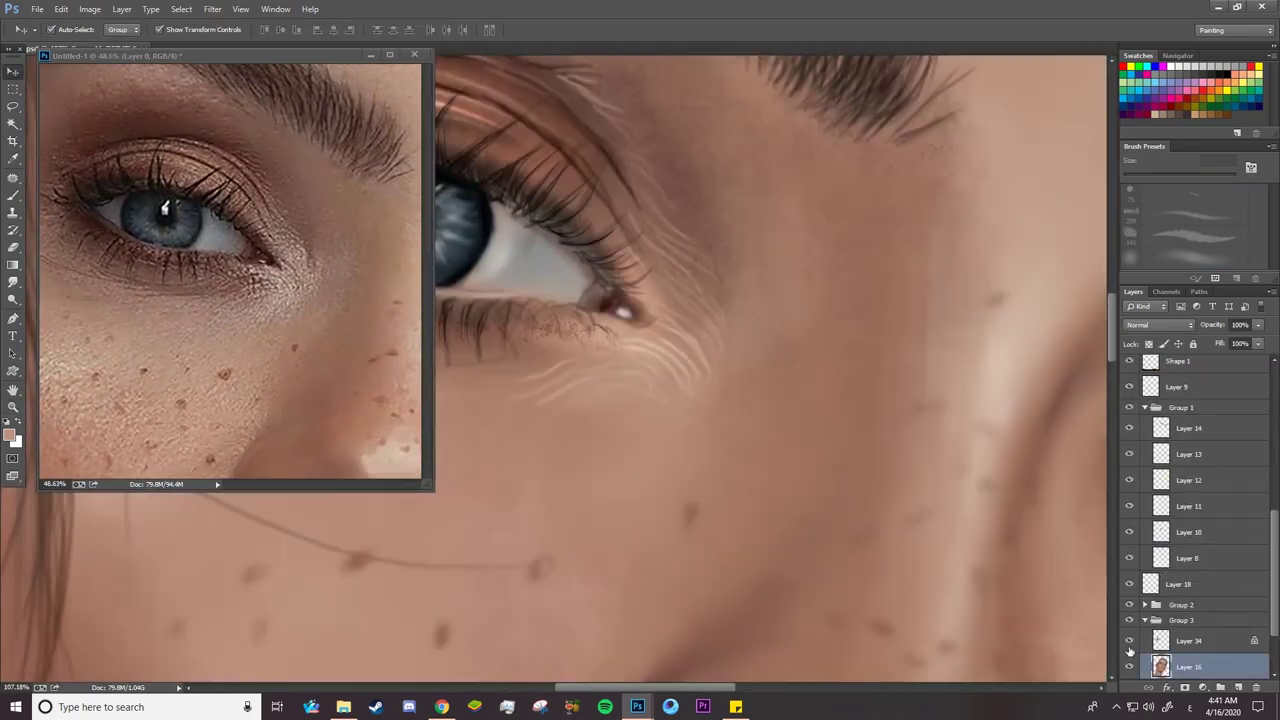
# Place Layer 18 in Group 3 above Layer 16 and set the brush to Color Dodge mode at 5 px
pyautogui.click(13, 196)
pyautogui.click(171, 31)
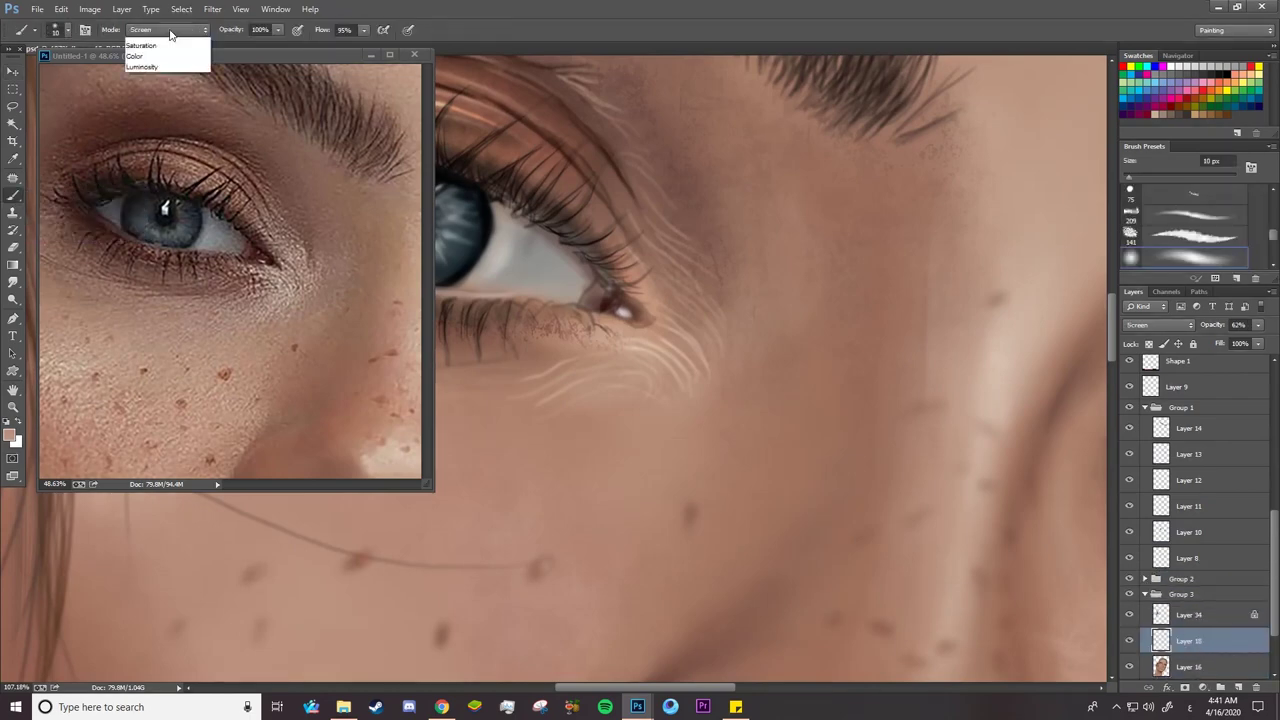
pyautogui.click(165, 175)
pyautogui.press('[')
pyautogui.press('[')
pyautogui.press('[')
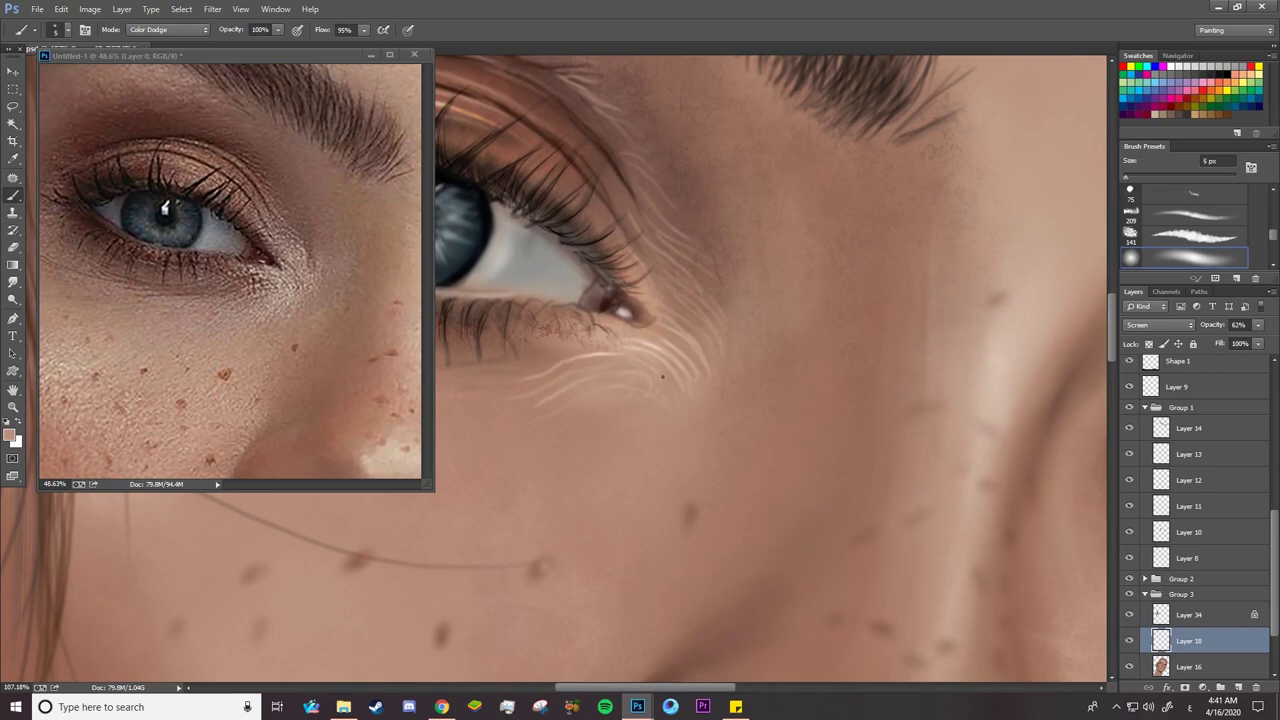
# Show the reference photo on Layer 0 and examine the skin texture and lashes around the eye
pyautogui.moveTo(1274, 550); pyautogui.dragTo(1274, 373)
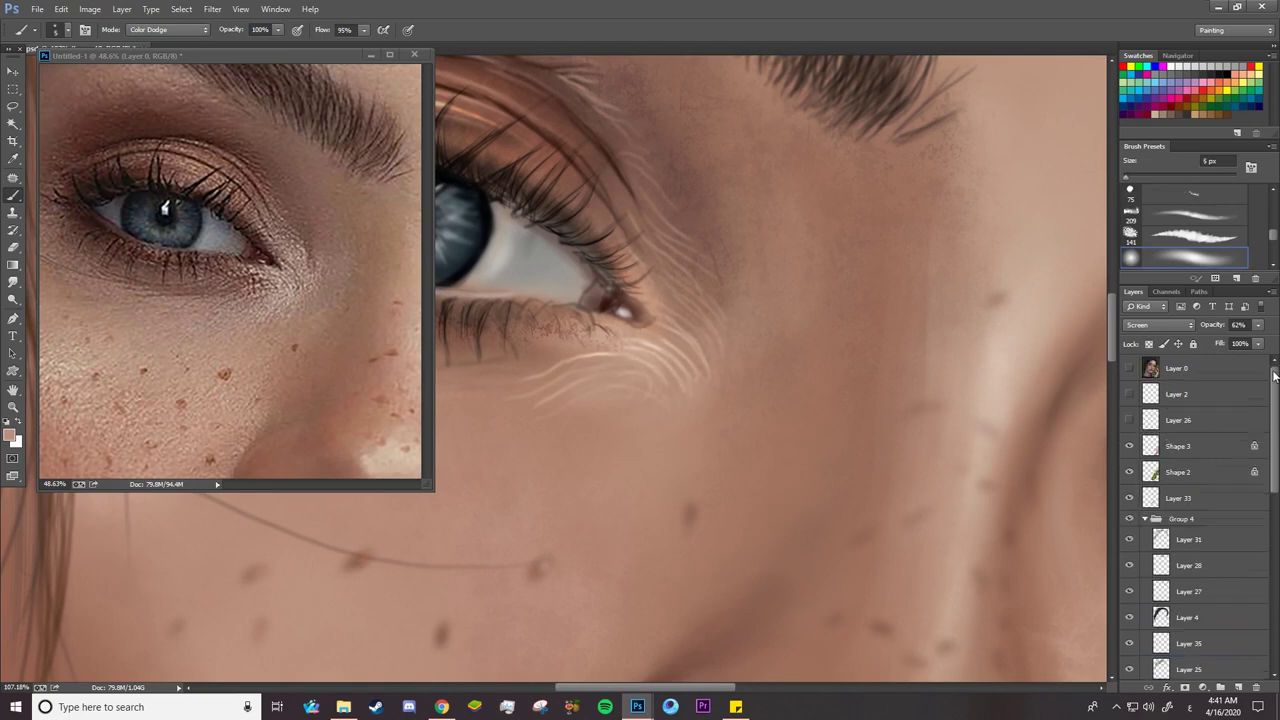
pyautogui.click(1129, 368)
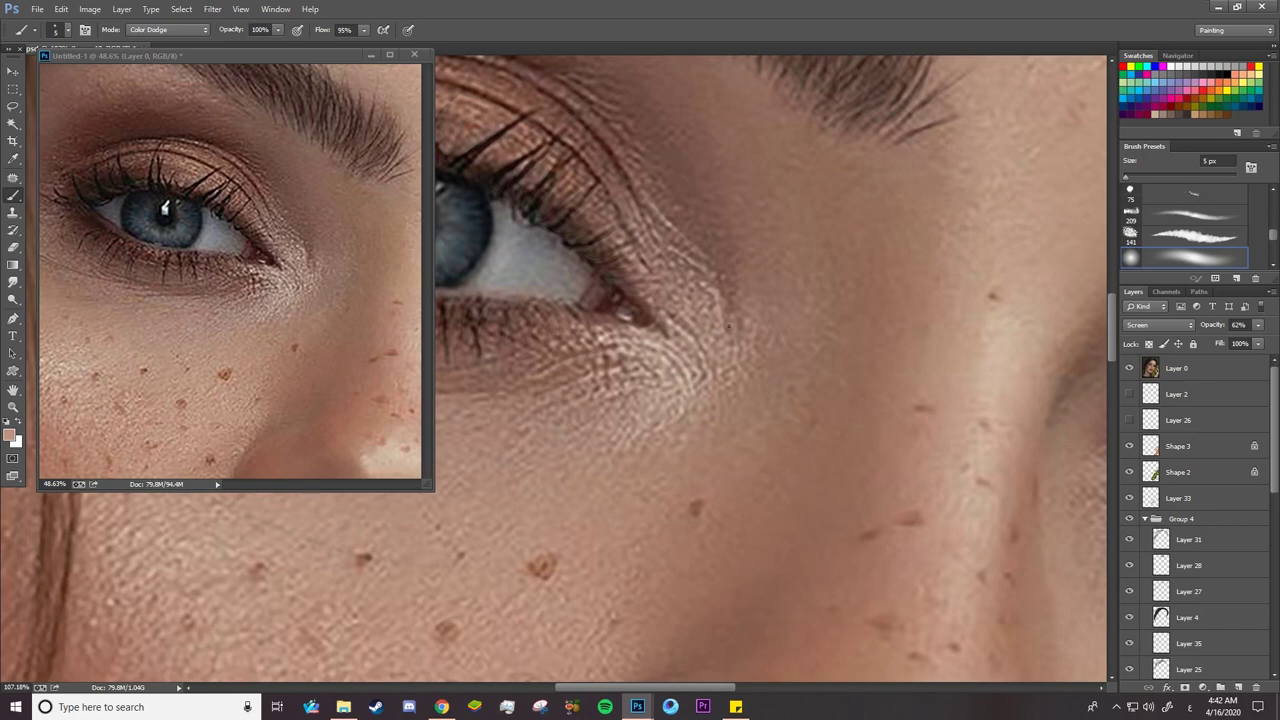
pyautogui.press('space')
pyautogui.moveTo(589, 452)
pyautogui.mouseDown()
pyautogui.moveTo(857, 471)
pyautogui.moveTo(902, 668)
pyautogui.mouseUp()
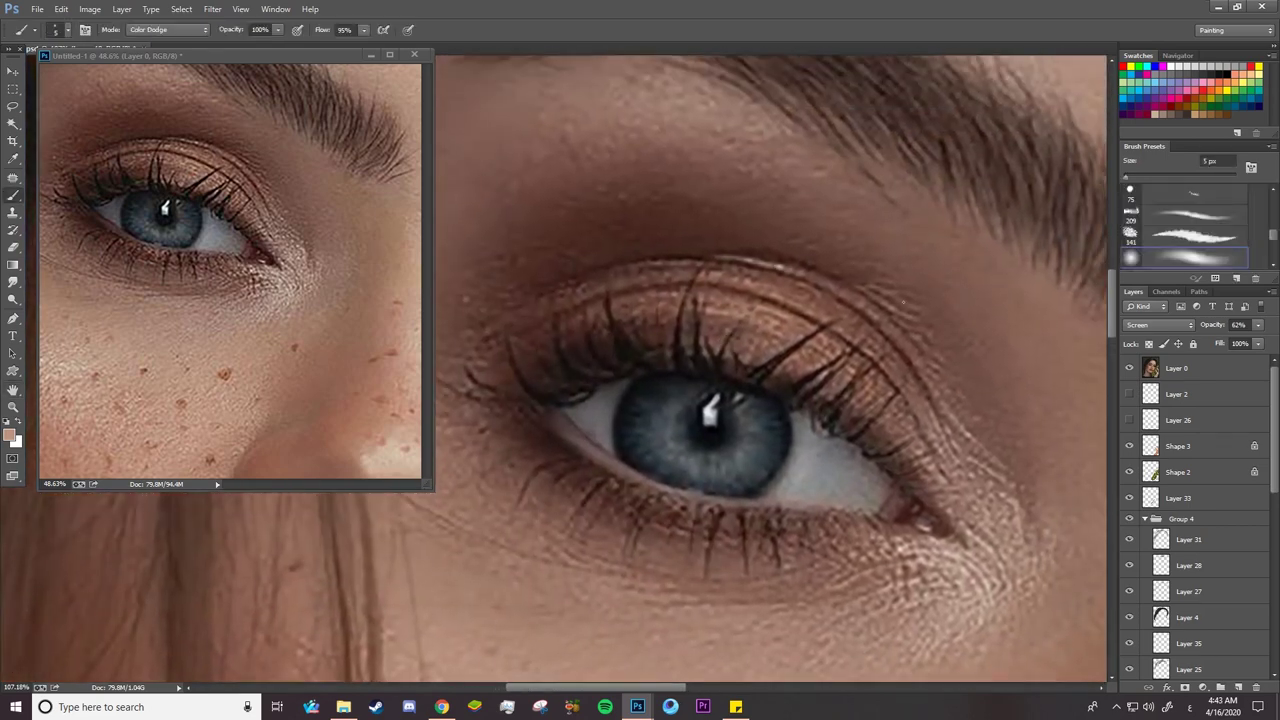
# Hide the reference photo on Layer 0 and take up the Smudge tool at the inner-corner skin highlights
pyautogui.click(1129, 368)
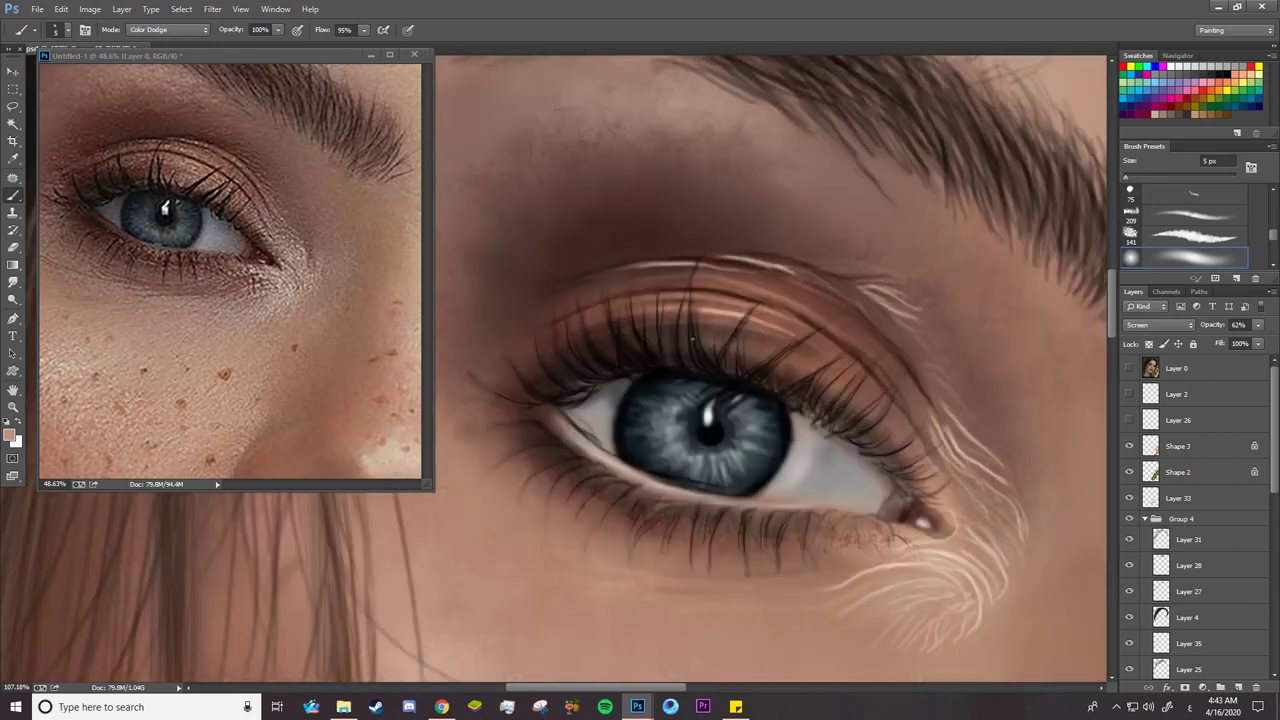
pyautogui.press('z')
pyautogui.moveTo(662, 347); pyautogui.dragTo(568, 349)
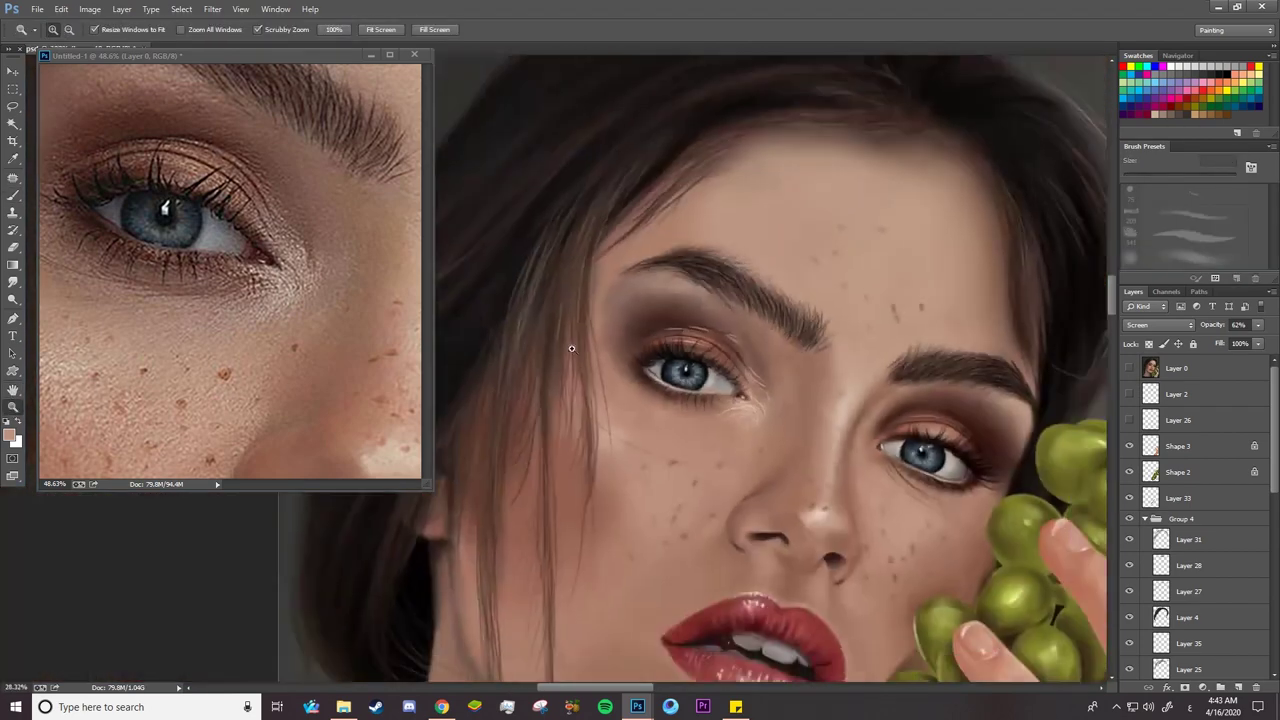
pyautogui.moveTo(735, 353); pyautogui.dragTo(777, 349)
pyautogui.click(13, 282)
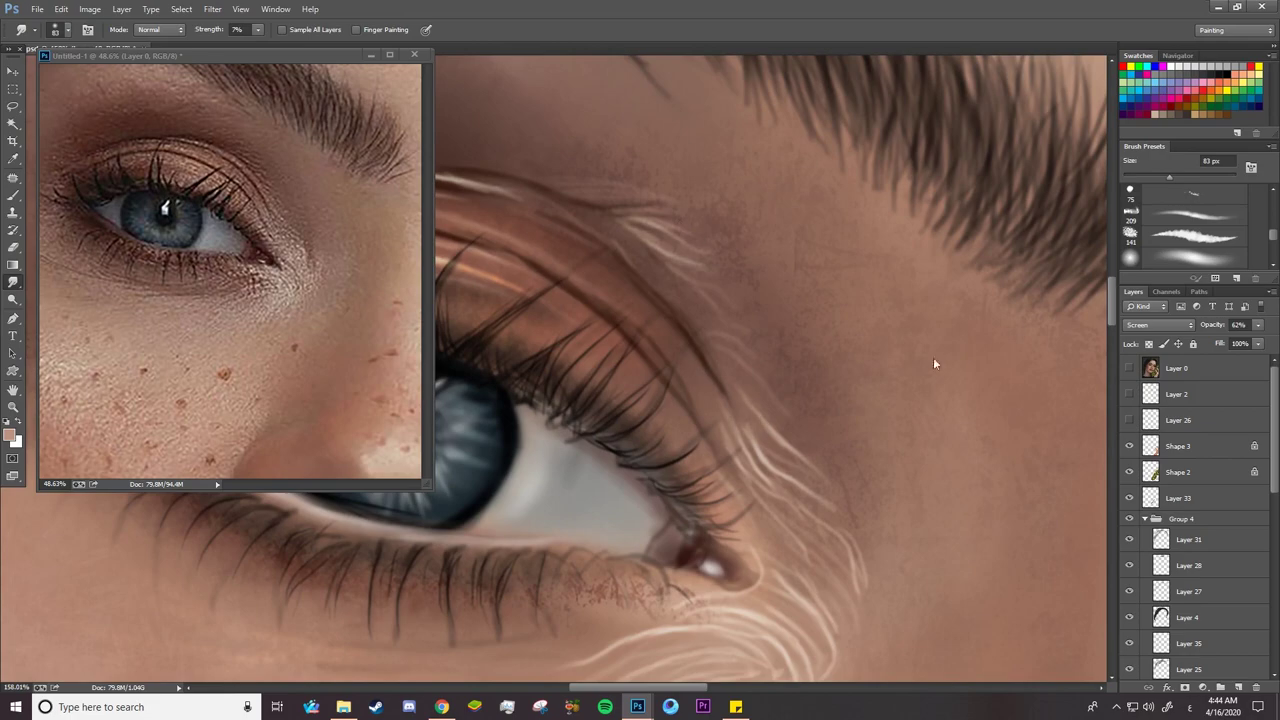
pyautogui.scroll(-3, 934, 362)
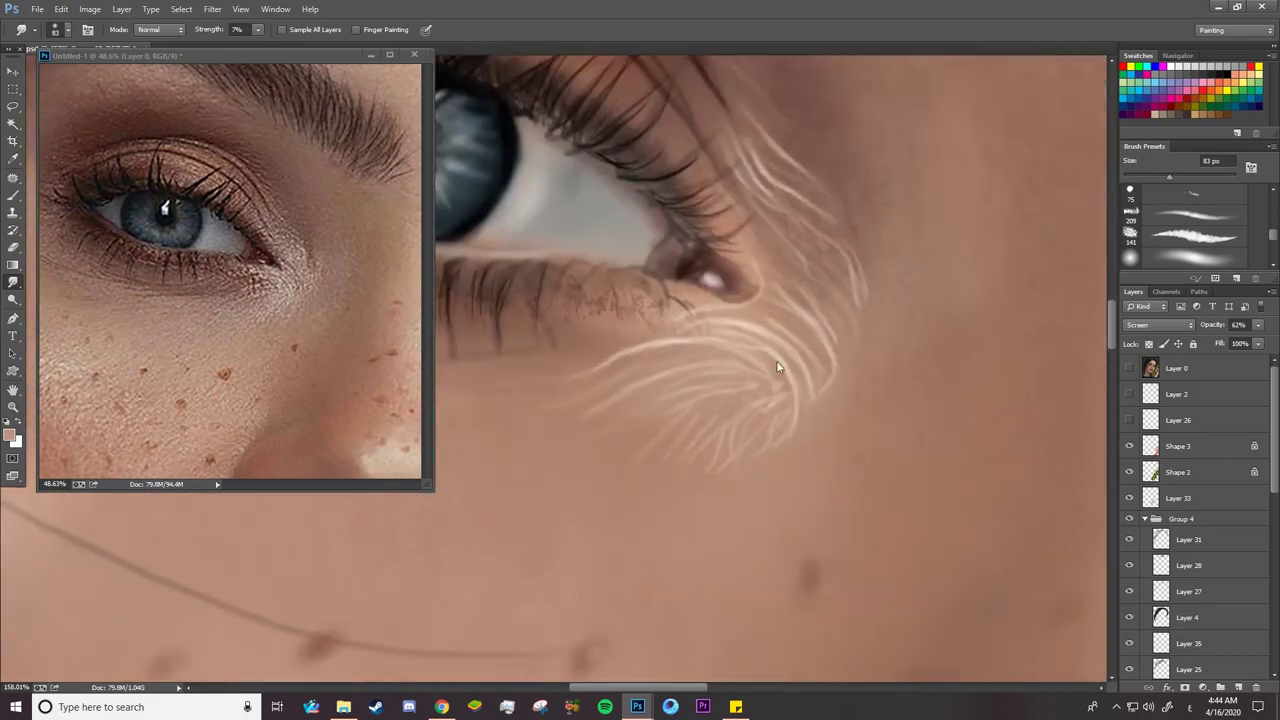
# Compare the painted face with the reference photo and frame the other eye in the reference window
pyautogui.press('z')
pyautogui.moveTo(755, 303); pyautogui.dragTo(580, 310)
pyautogui.moveTo(935, 405); pyautogui.dragTo(1000, 412)
pyautogui.moveTo(228, 342); pyautogui.dragTo(160, 344)
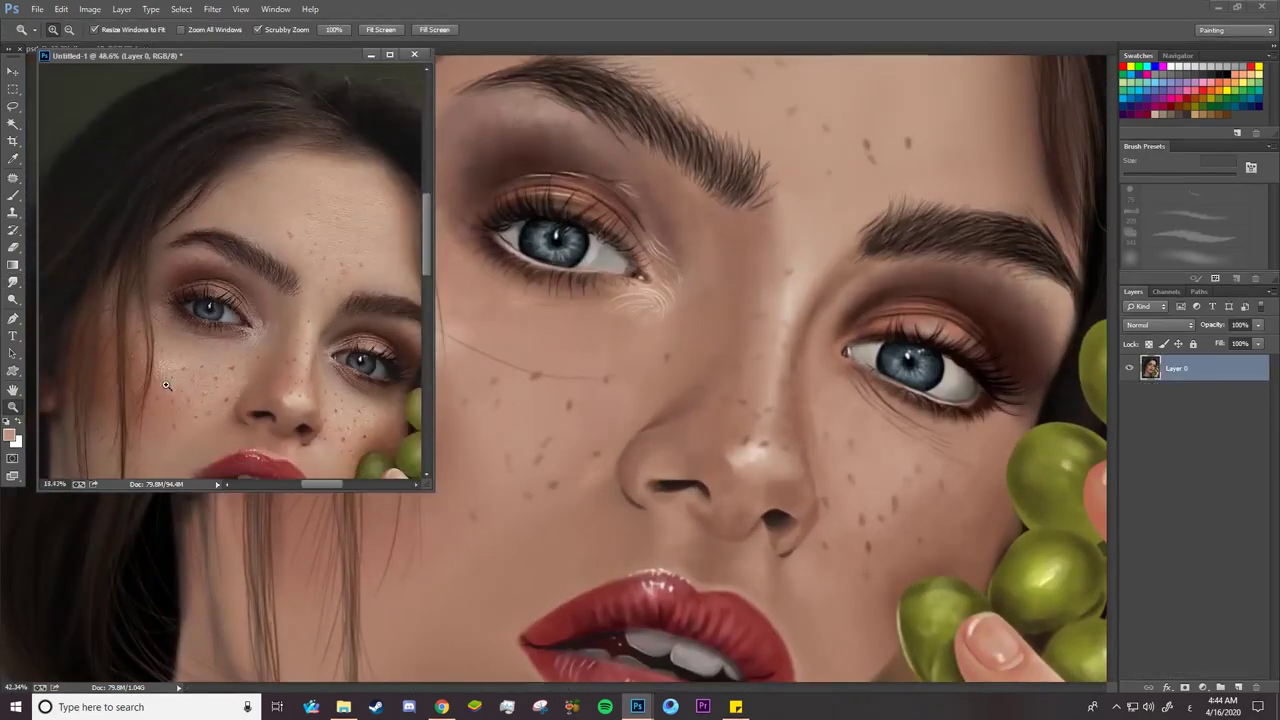
pyautogui.moveTo(368, 352); pyautogui.dragTo(415, 352)
pyautogui.moveTo(620, 315); pyautogui.dragTo(702, 312)
pyautogui.moveTo(934, 408); pyautogui.dragTo(882, 412)
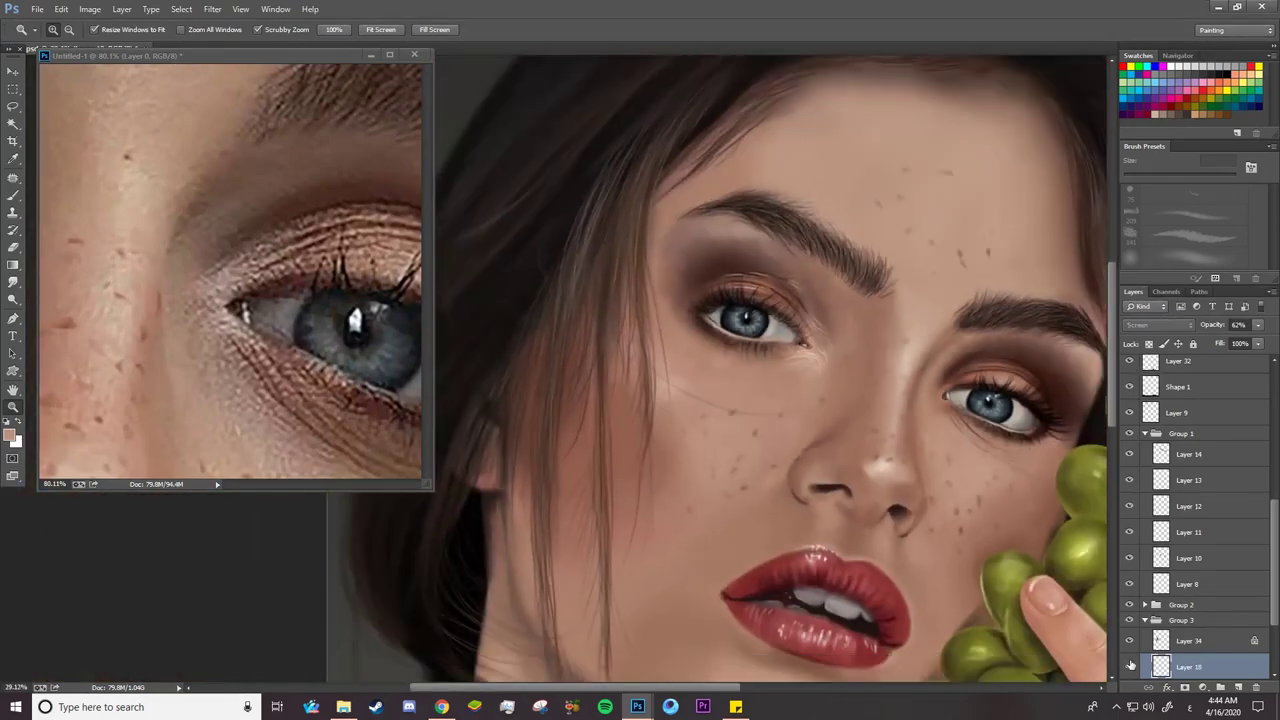
# Try Color Dodge blending on Layer 18, then restore its Screen blending
pyautogui.click(889, 347)
pyautogui.click(1159, 327)
pyautogui.click(1146, 456)
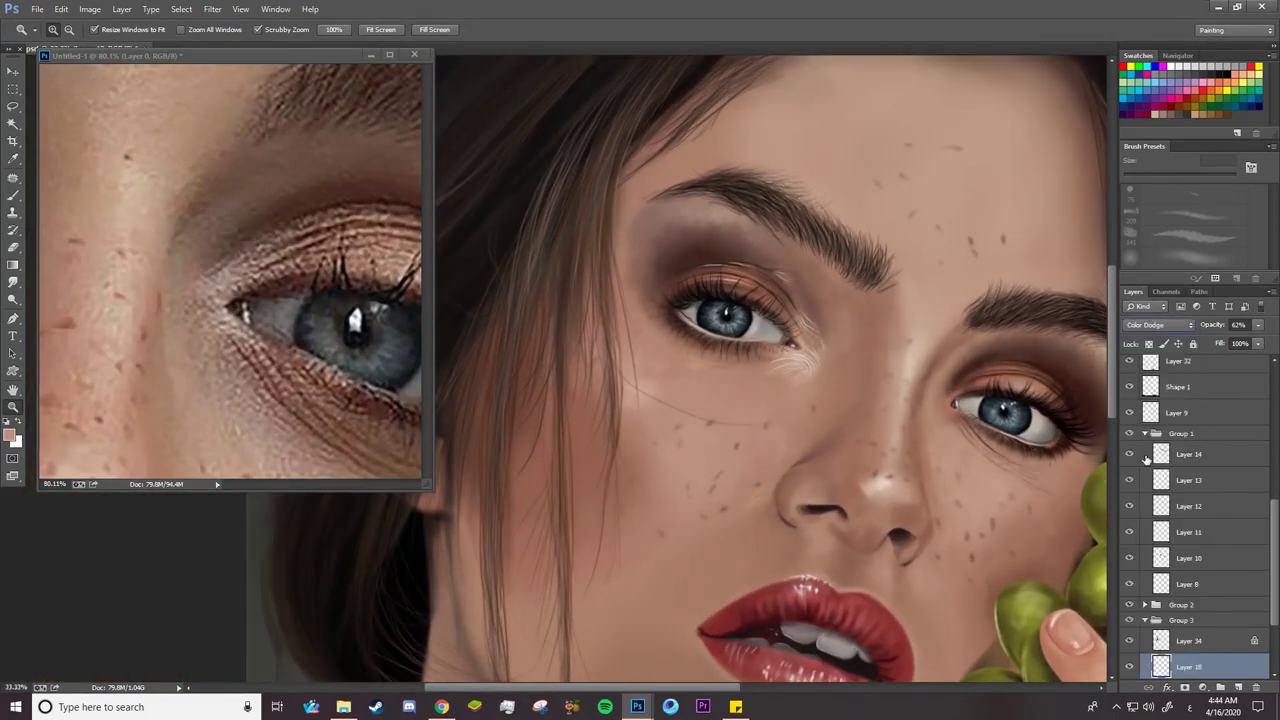
pyautogui.moveTo(833, 323); pyautogui.dragTo(867, 332)
pyautogui.click(1150, 327)
pyautogui.click(1131, 448)
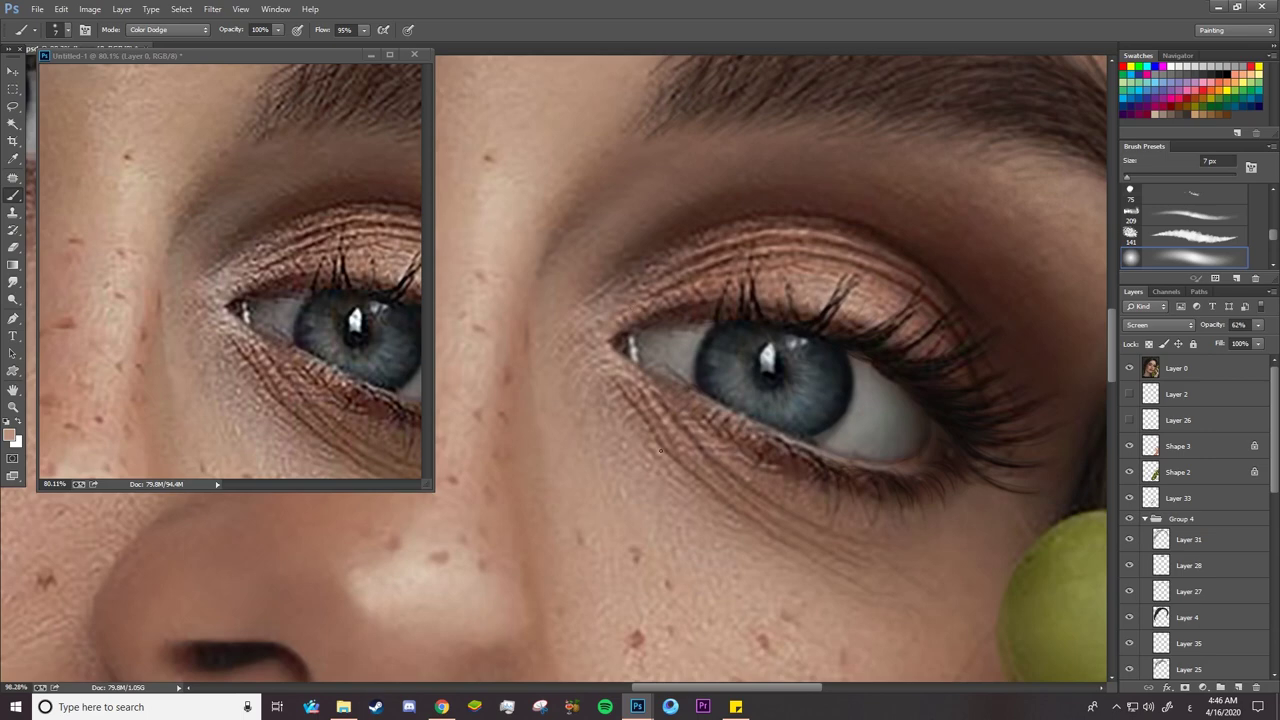
# Hide Layer 0 and paint thin light creases along the upper lid and inner eye corner with a 7 px Color Dodge brush
pyautogui.click(1129, 368)
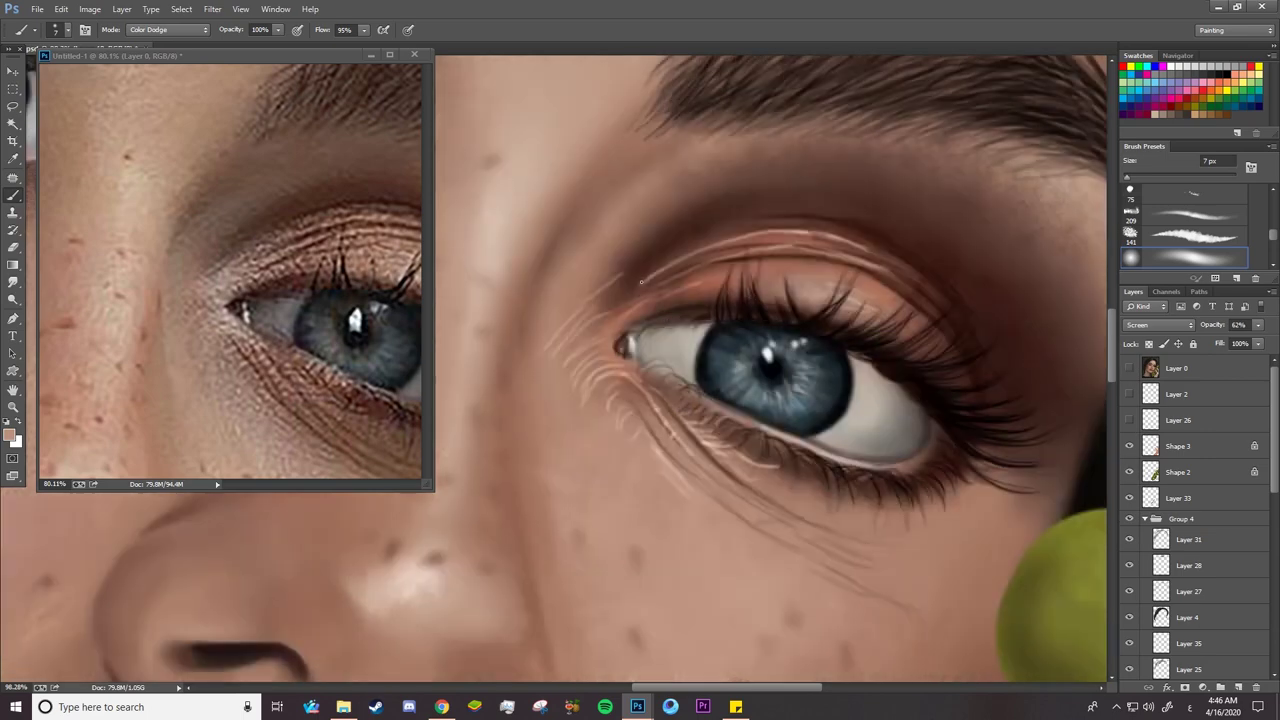
pyautogui.moveTo(645, 278); pyautogui.dragTo(703, 252)
pyautogui.moveTo(553, 304); pyautogui.dragTo(583, 277)
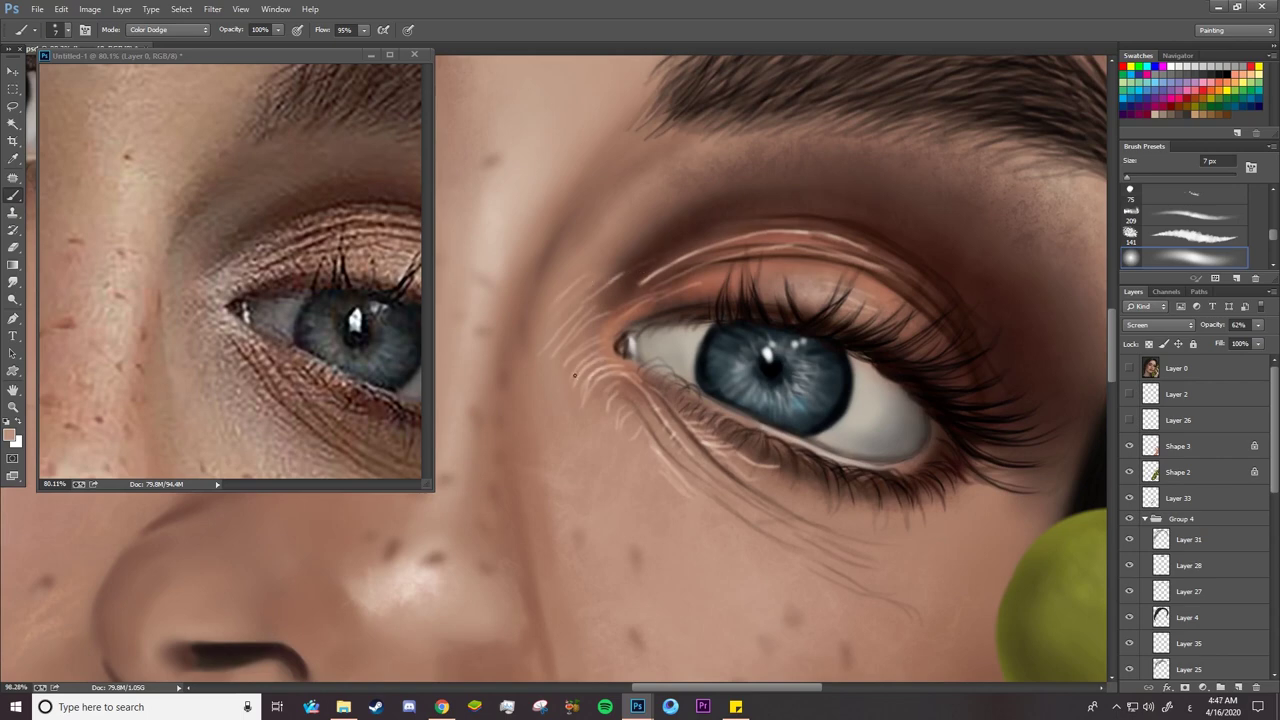
pyautogui.moveTo(570, 366)
pyautogui.mouseDown()
pyautogui.moveTo(603, 326)
pyautogui.moveTo(564, 353)
pyautogui.moveTo(612, 282)
pyautogui.mouseUp()
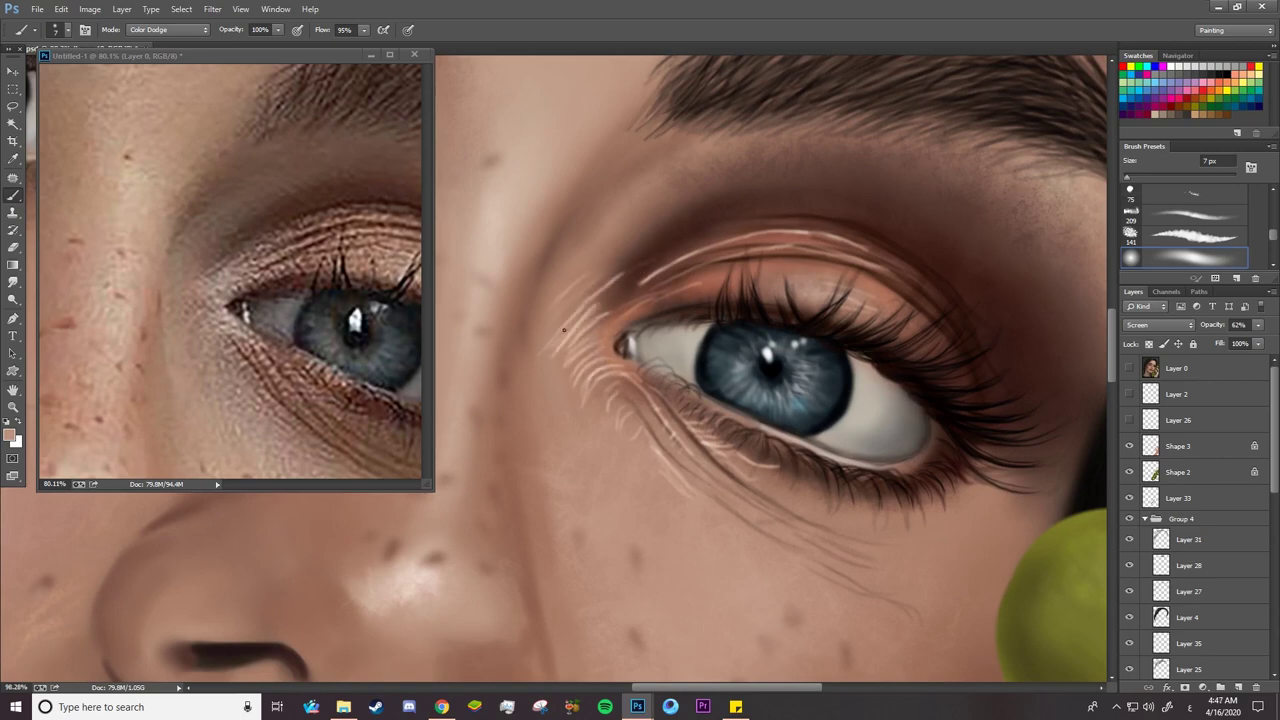
pyautogui.moveTo(744, 248); pyautogui.dragTo(784, 247)
pyautogui.moveTo(754, 248); pyautogui.dragTo(879, 266)
pyautogui.moveTo(846, 240)
pyautogui.mouseDown()
pyautogui.moveTo(883, 255)
pyautogui.moveTo(795, 232)
pyautogui.moveTo(708, 248)
pyautogui.mouseUp()
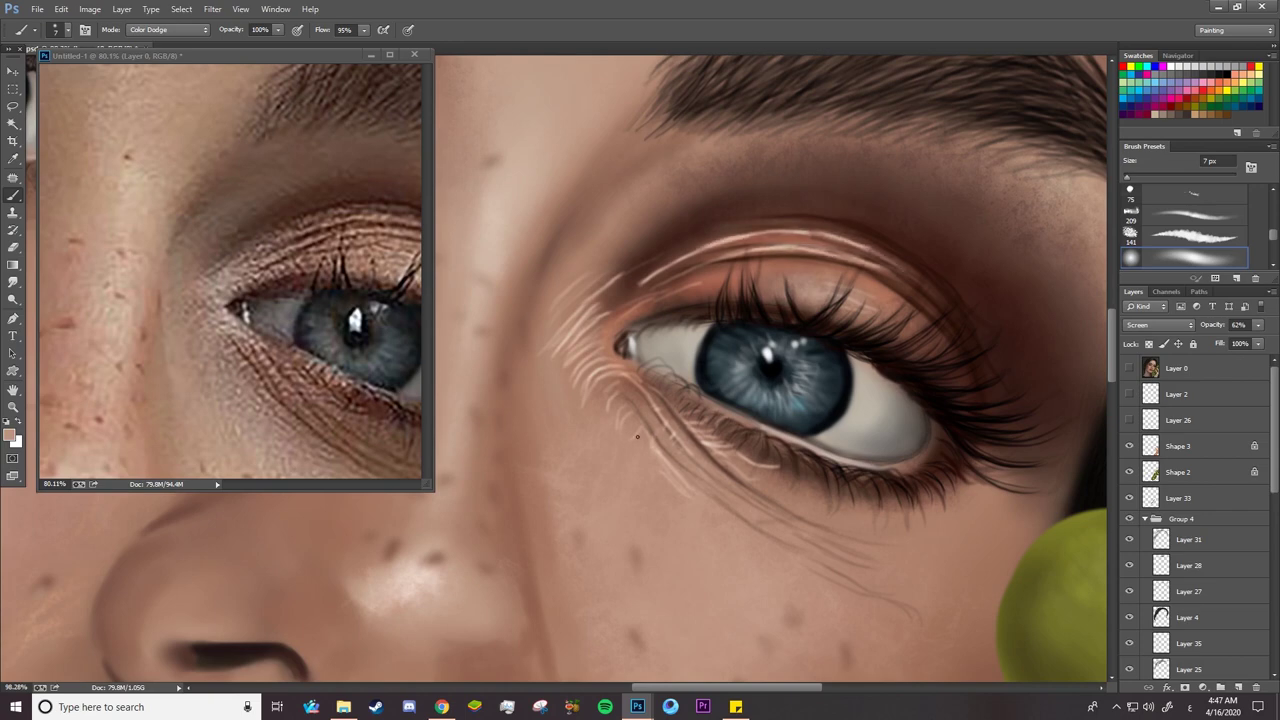
# Paint more light creases above and below the inner eye corner and enlarge the brush to 34 px
pyautogui.moveTo(612, 402); pyautogui.dragTo(635, 390)
pyautogui.moveTo(622, 315)
pyautogui.mouseDown()
pyautogui.moveTo(667, 295)
pyautogui.moveTo(651, 299)
pyautogui.mouseUp()
pyautogui.moveTo(618, 320)
pyautogui.mouseDown()
pyautogui.moveTo(710, 284)
pyautogui.moveTo(692, 285)
pyautogui.mouseUp()
pyautogui.moveTo(643, 293)
pyautogui.mouseDown()
pyautogui.moveTo(611, 309)
pyautogui.moveTo(594, 346)
pyautogui.moveTo(617, 330)
pyautogui.moveTo(591, 349)
pyautogui.moveTo(615, 333)
pyautogui.mouseUp()
pyautogui.rightClick(610, 300)
pyautogui.click(690, 173)
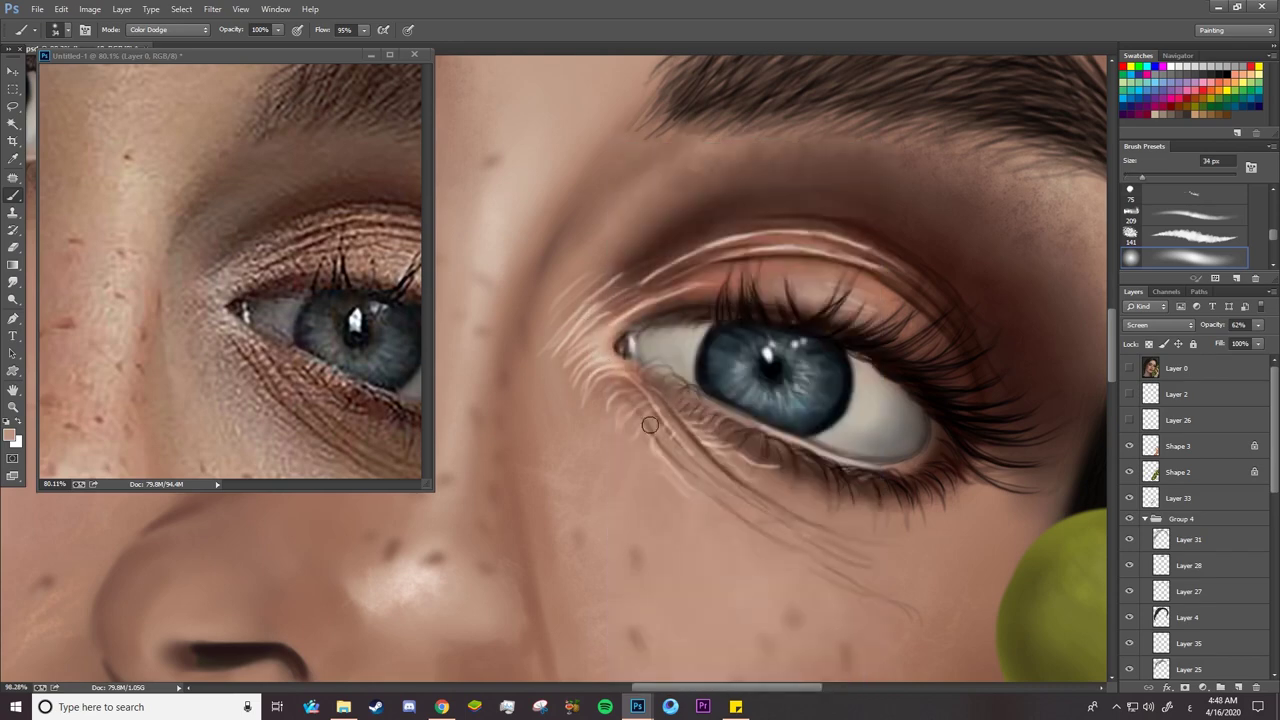
# Paint fine 3 px light strands below the inner corner and along the upper lid, and set Layer 18's opacity to 97%
pyautogui.rightClick(625, 297)
pyautogui.write('3')
pyautogui.press('Return')
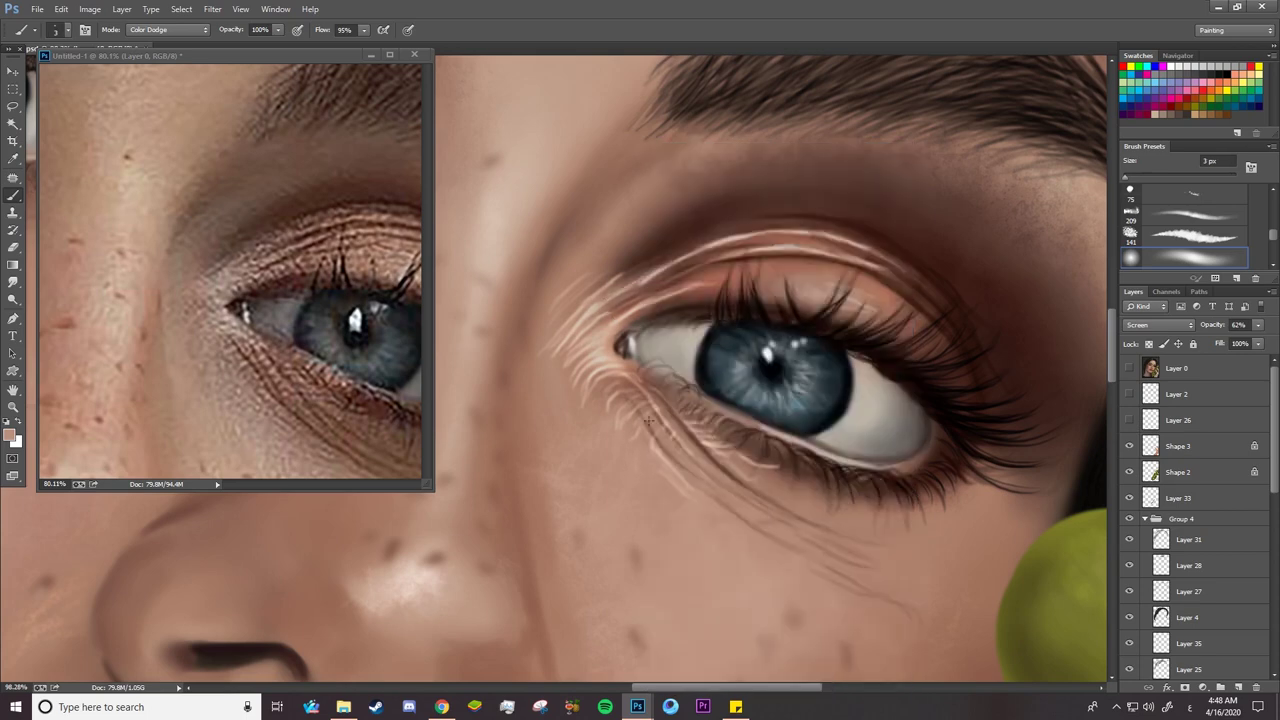
pyautogui.moveTo(593, 405); pyautogui.dragTo(588, 439)
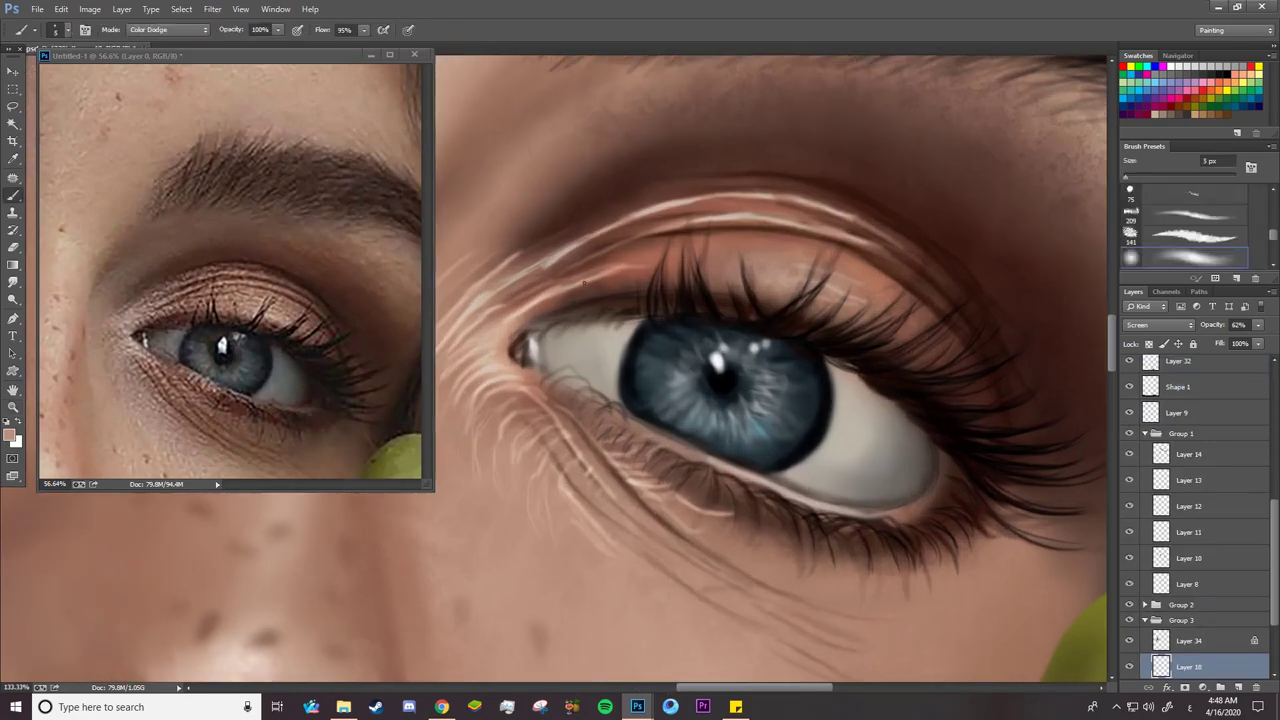
pyautogui.moveTo(585, 280)
pyautogui.mouseDown()
pyautogui.moveTo(660, 267)
pyautogui.moveTo(636, 267)
pyautogui.moveTo(690, 225)
pyautogui.mouseUp()
pyautogui.moveTo(535, 286); pyautogui.dragTo(658, 231)
pyautogui.moveTo(1211, 325); pyautogui.dragTo(1233, 325)
pyautogui.press('Return')
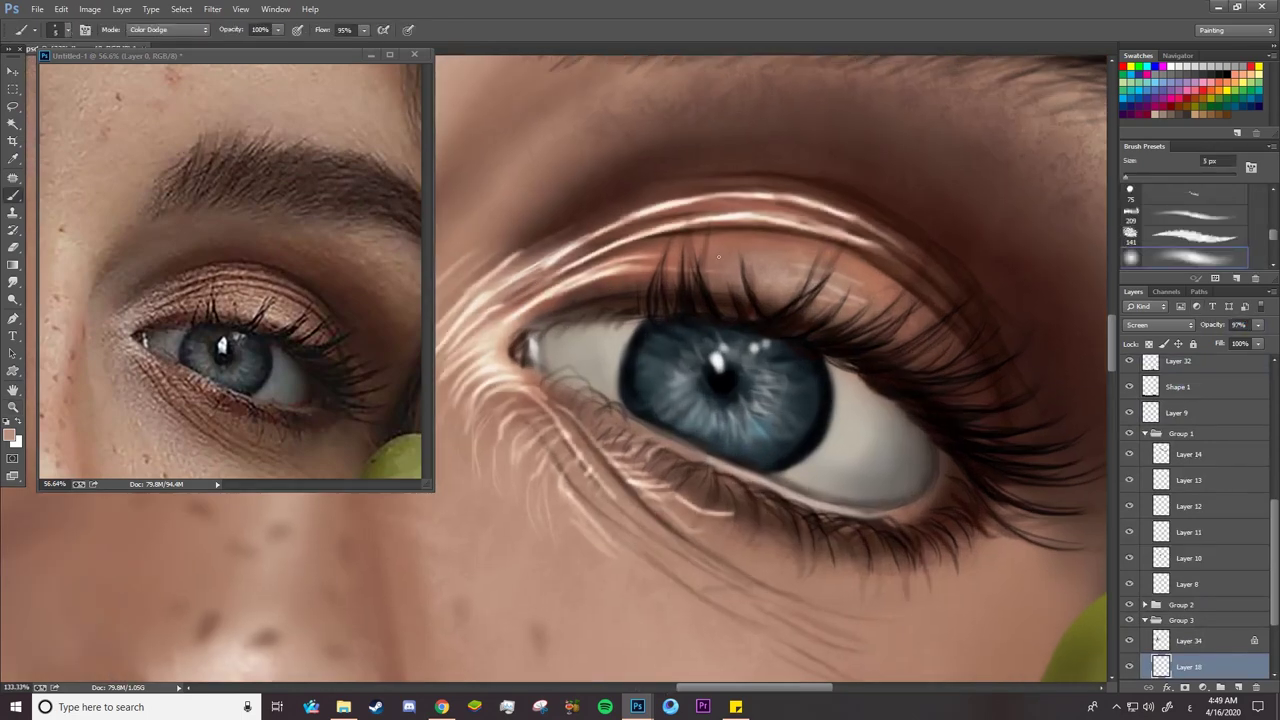
# Soften the light creases on the upper lid and inner corner with the Eraser at 47 px
pyautogui.press('z')
pyautogui.moveTo(716, 287)
pyautogui.mouseDown()
pyautogui.moveTo(570, 288)
pyautogui.moveTo(692, 288)
pyautogui.mouseUp()
pyautogui.click(13, 247)
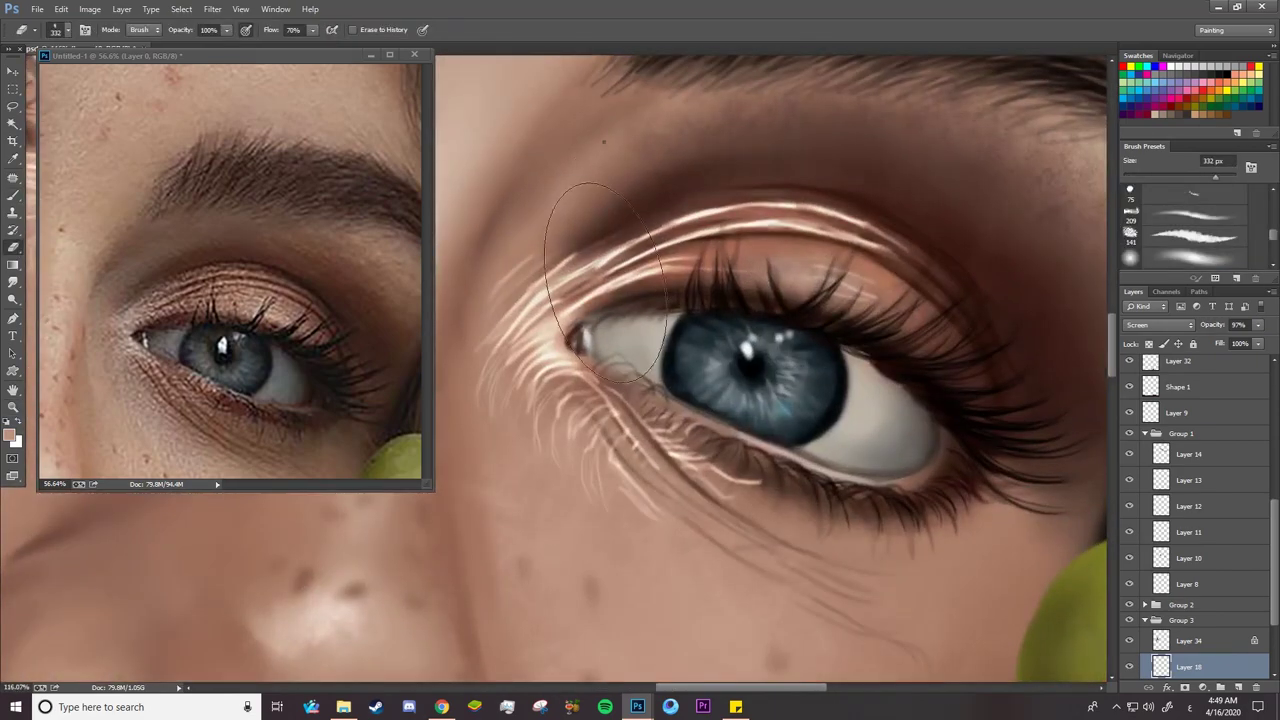
pyautogui.rightClick(603, 145)
pyautogui.click(694, 175)
pyautogui.click(552, 252)
pyautogui.moveTo(850, 230)
pyautogui.mouseDown()
pyautogui.moveTo(763, 236)
pyautogui.moveTo(880, 238)
pyautogui.moveTo(787, 228)
pyautogui.mouseUp()
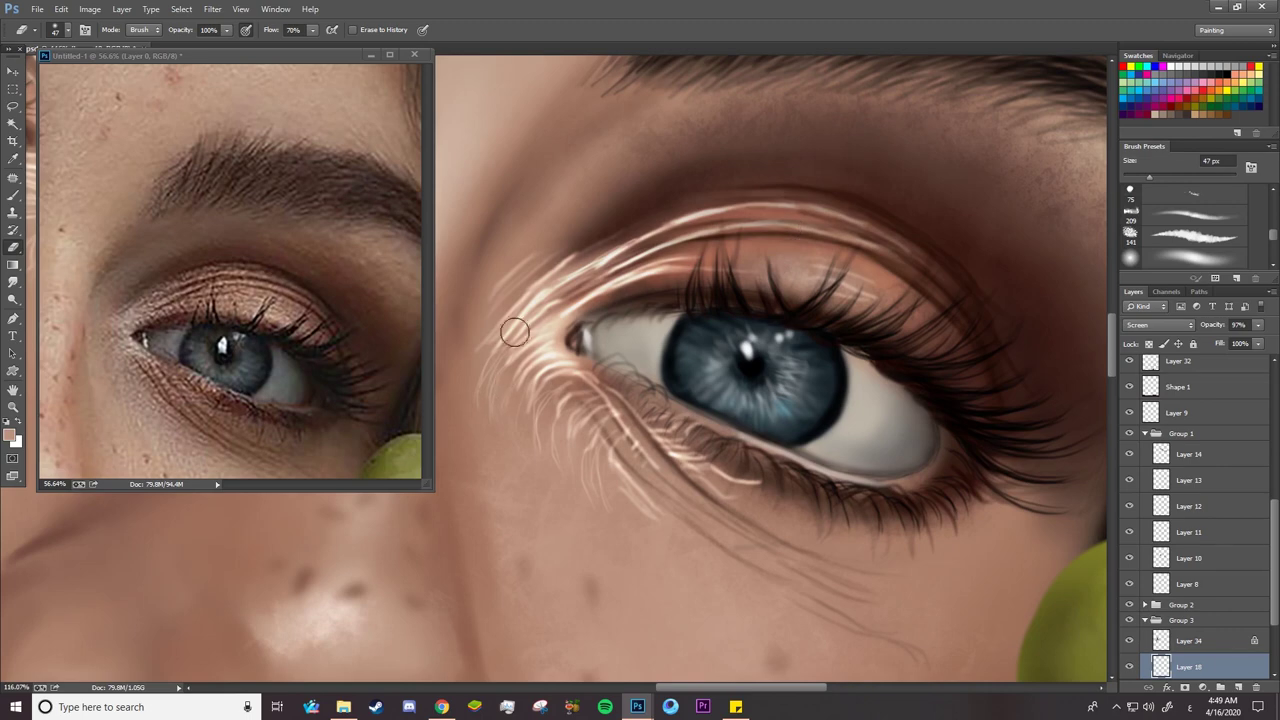
pyautogui.moveTo(560, 272)
pyautogui.mouseDown()
pyautogui.moveTo(614, 233)
pyautogui.moveTo(562, 276)
pyautogui.moveTo(646, 278)
pyautogui.mouseUp()
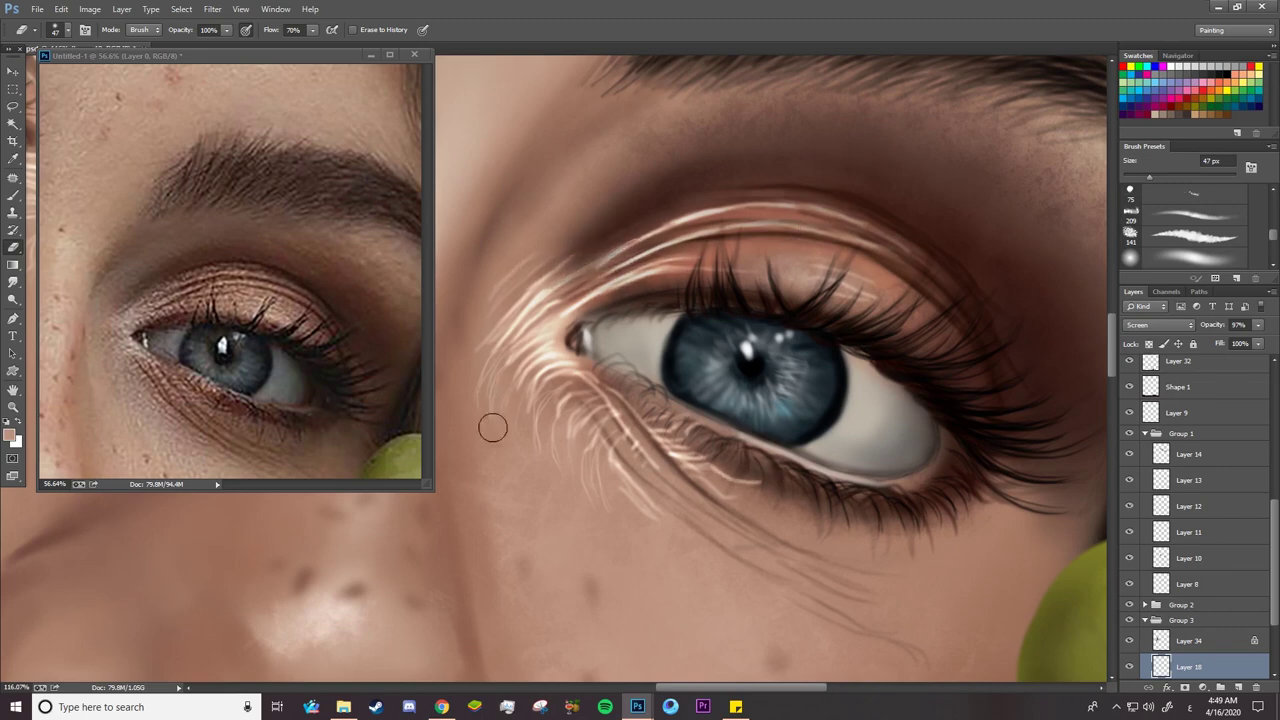
# Set Layer 18's opacity to 74% and size the Eraser to 132 px beside the opposite eye
pyautogui.press('r')
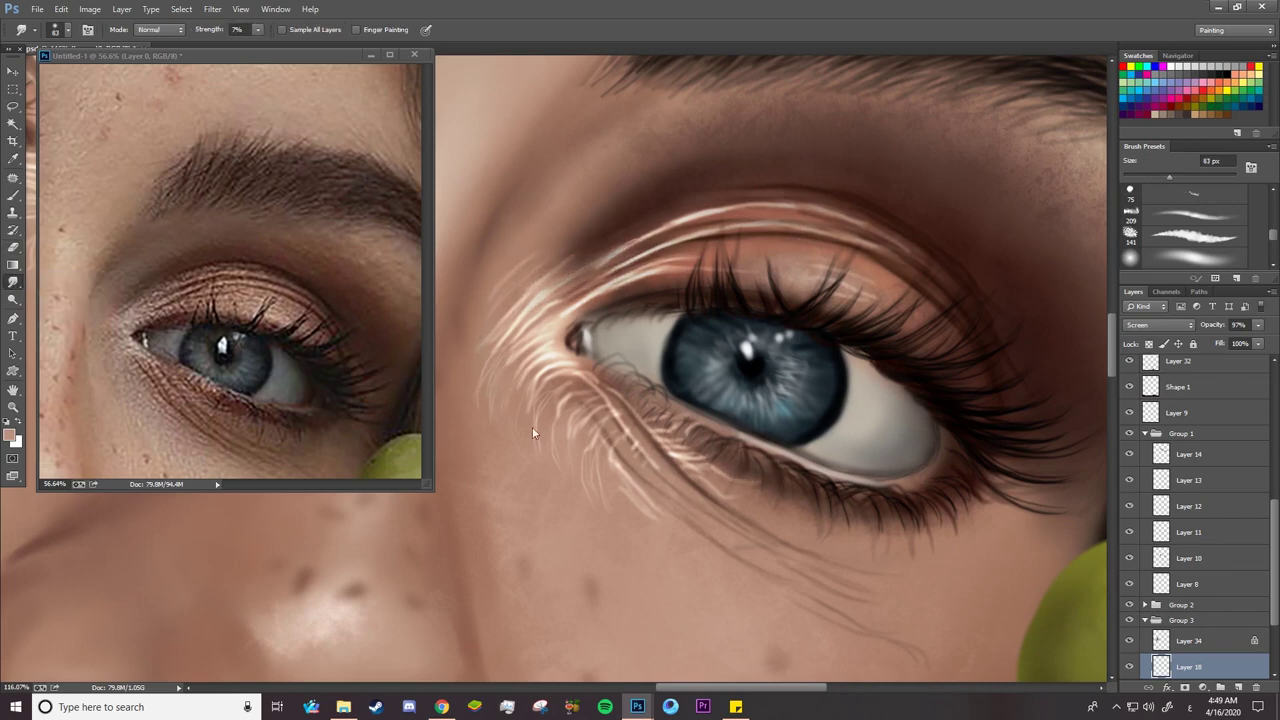
pyautogui.moveTo(1210, 325)
pyautogui.mouseDown()
pyautogui.moveTo(1177, 334)
pyautogui.moveTo(1227, 327)
pyautogui.mouseUp()
pyautogui.press('z')
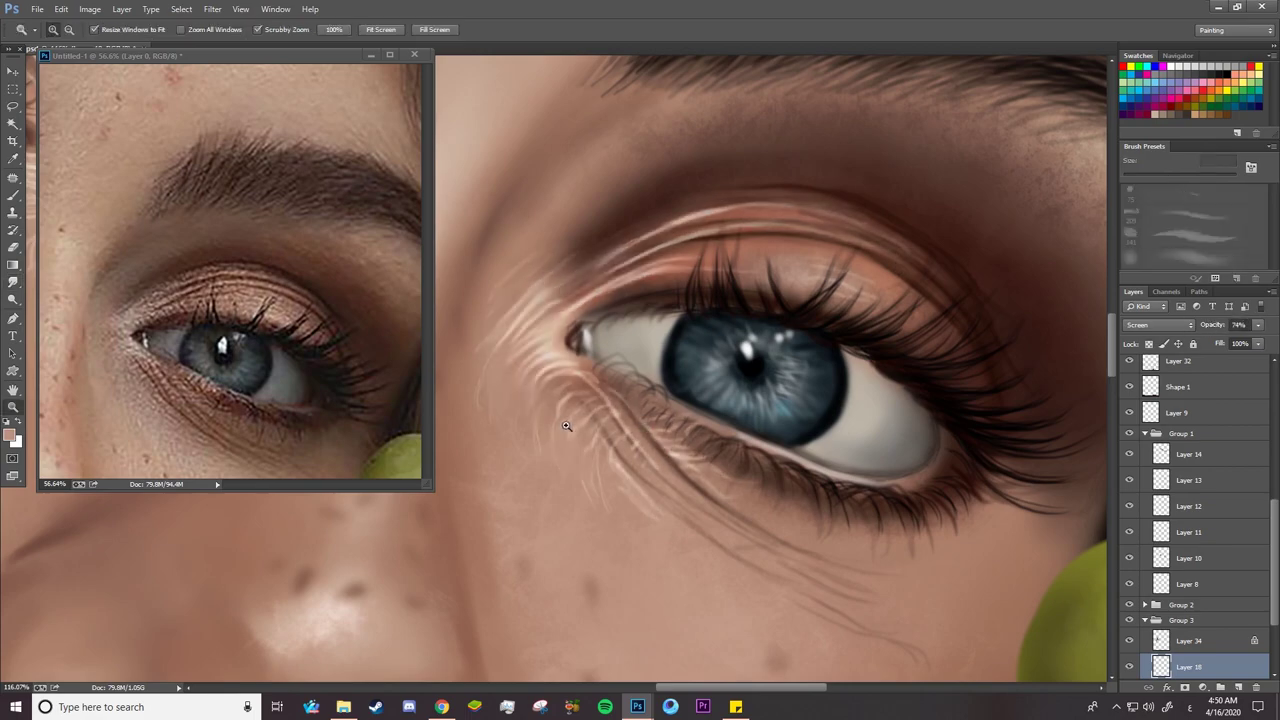
pyautogui.click(636, 436)
pyautogui.moveTo(638, 438); pyautogui.dragTo(578, 381)
pyautogui.moveTo(594, 456); pyautogui.dragTo(611, 456)
pyautogui.press('e')
pyautogui.rightClick(541, 440)
pyautogui.moveTo(692, 173); pyautogui.dragTo(712, 173)
pyautogui.click(481, 432)
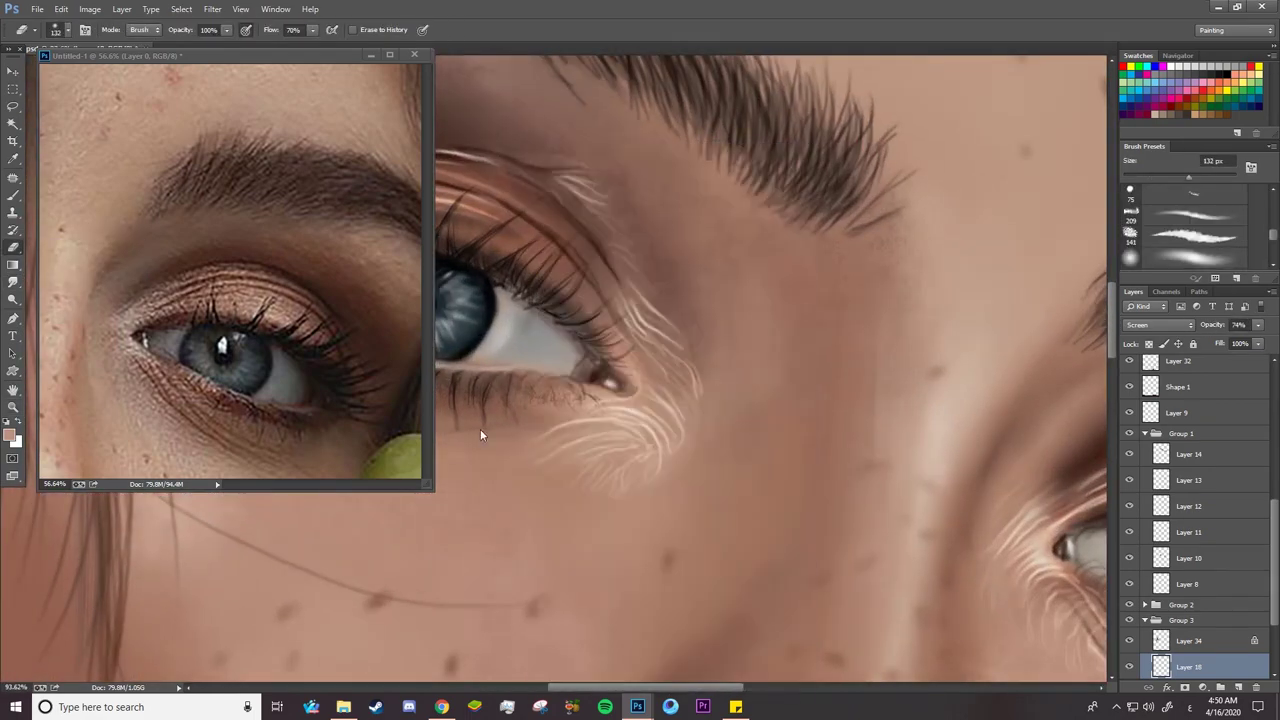
# Frame the matching eye and cheek in the reference window and compare the inner-corner highlights
pyautogui.click(300, 300)
pyautogui.press('z')
pyautogui.moveTo(290, 280); pyautogui.dragTo(230, 280)
pyautogui.moveTo(203, 209); pyautogui.dragTo(245, 209)
pyautogui.click(590, 330)
pyautogui.press('b')
pyautogui.rightClick(620, 330)
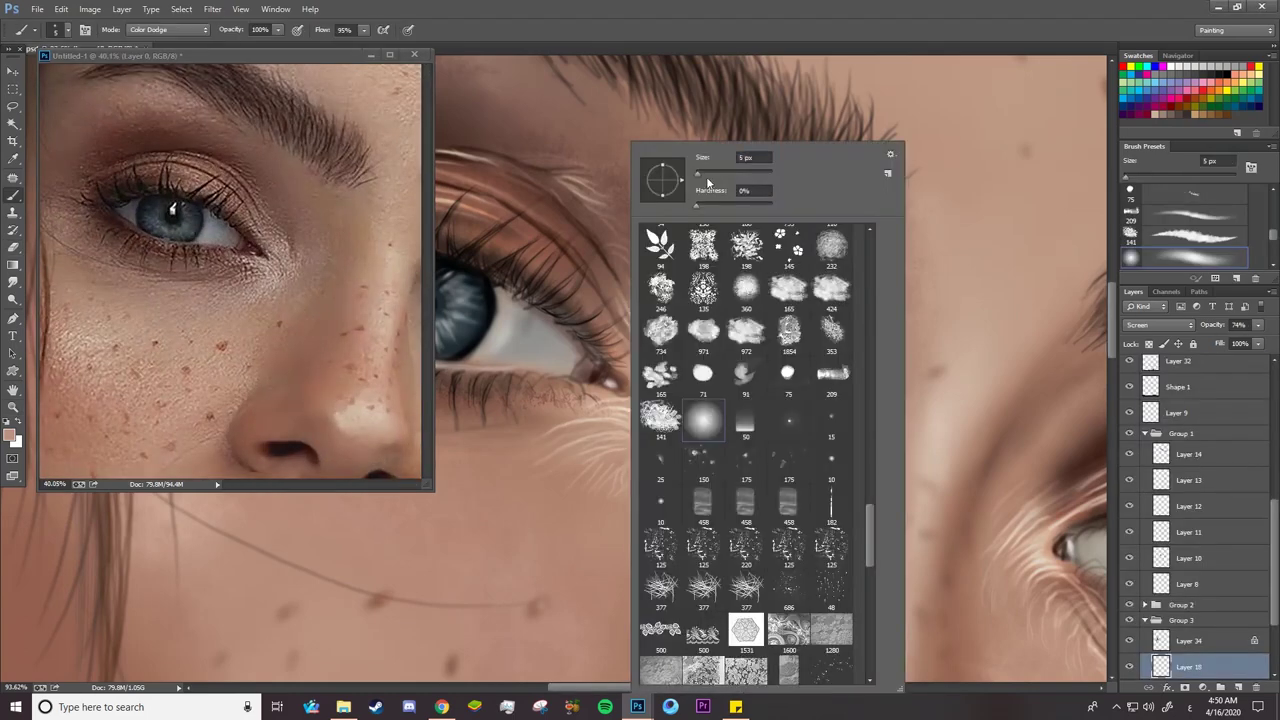
pyautogui.click(607, 321)
# Save the document and compare the whole portrait with the full reference photo
pyautogui.press('z')
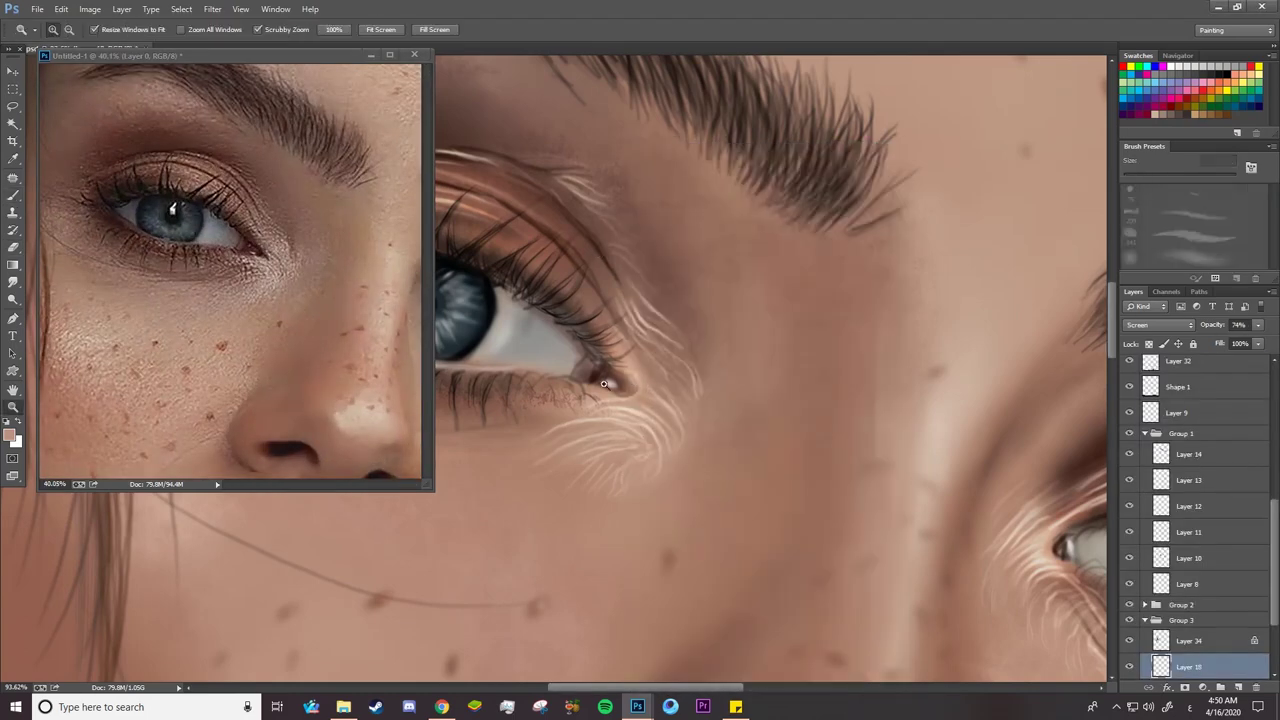
pyautogui.moveTo(655, 478)
pyautogui.mouseDown()
pyautogui.moveTo(615, 500)
pyautogui.moveTo(523, 469)
pyautogui.mouseUp()
pyautogui.hotkey('ctrl', 's')
pyautogui.click(282, 307)
pyautogui.moveTo(282, 307); pyautogui.dragTo(256, 365)
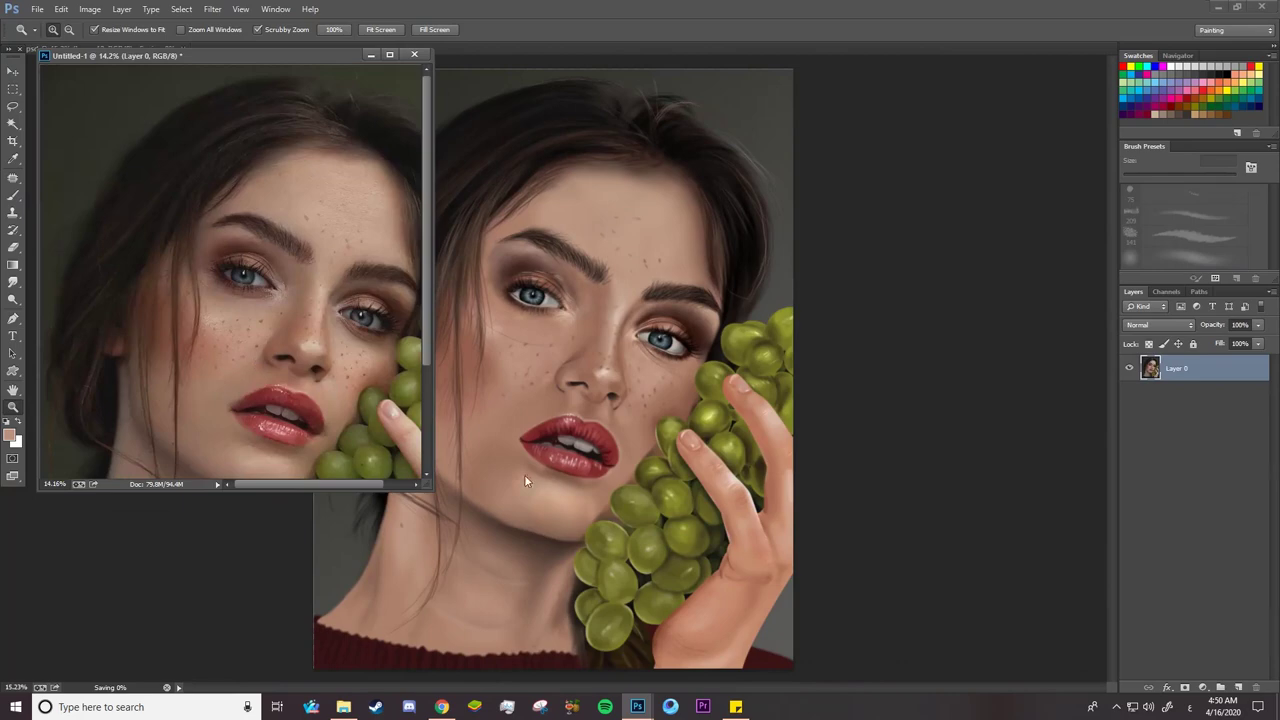
pyautogui.click(524, 476)
pyautogui.moveTo(526, 478); pyautogui.dragTo(562, 478)
pyautogui.moveTo(467, 442); pyautogui.dragTo(644, 442)
pyautogui.click(642, 440)
# Add a new layer above Layer 18 and set the foreground to #8d5449 from a cheek color sampled in the reference
pyautogui.press('v')
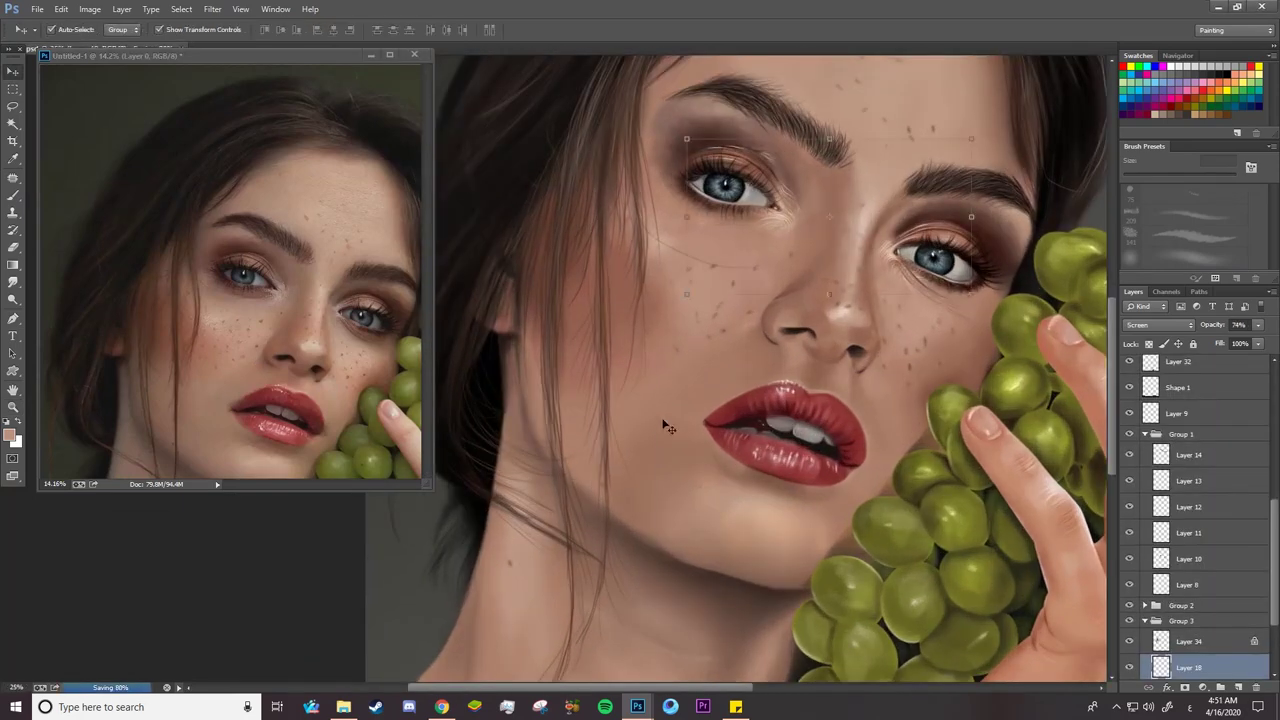
pyautogui.hotkey('ctrl', 'shift', 'alt', 'n')
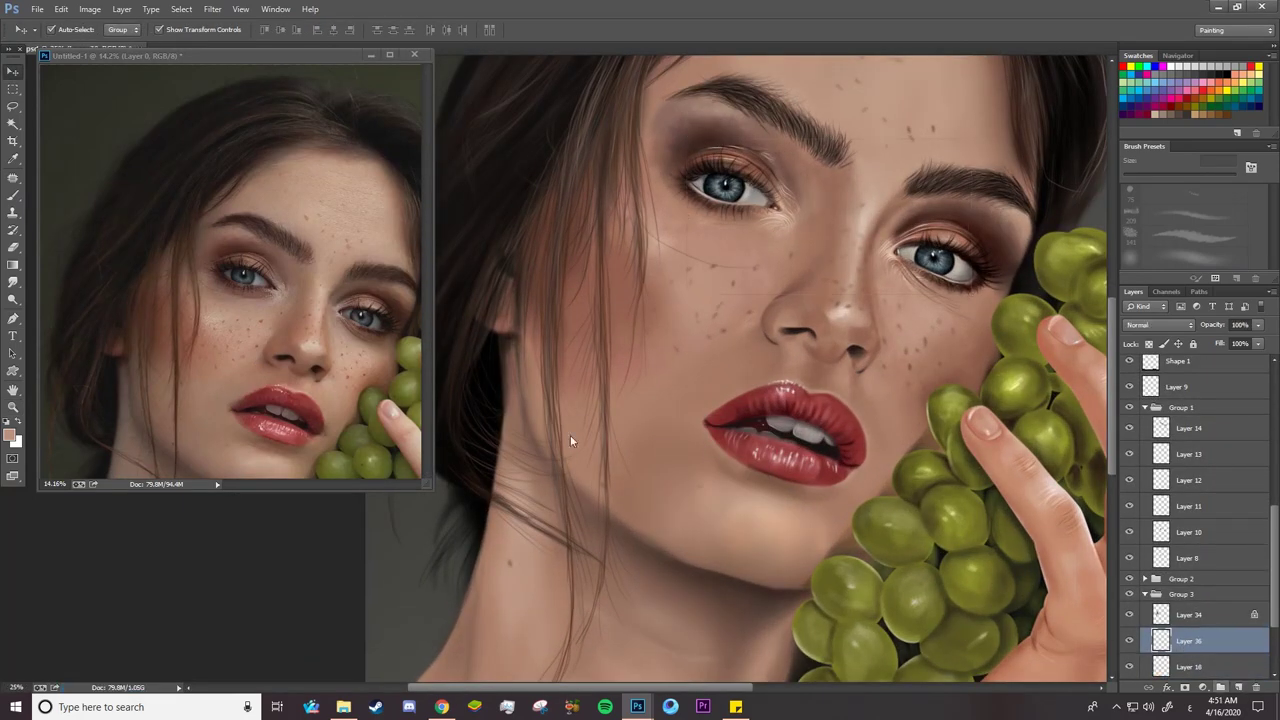
pyautogui.click(13, 196)
pyautogui.keyDown('alt'); pyautogui.click(184, 324); pyautogui.keyUp('alt')
pyautogui.click(9, 435)
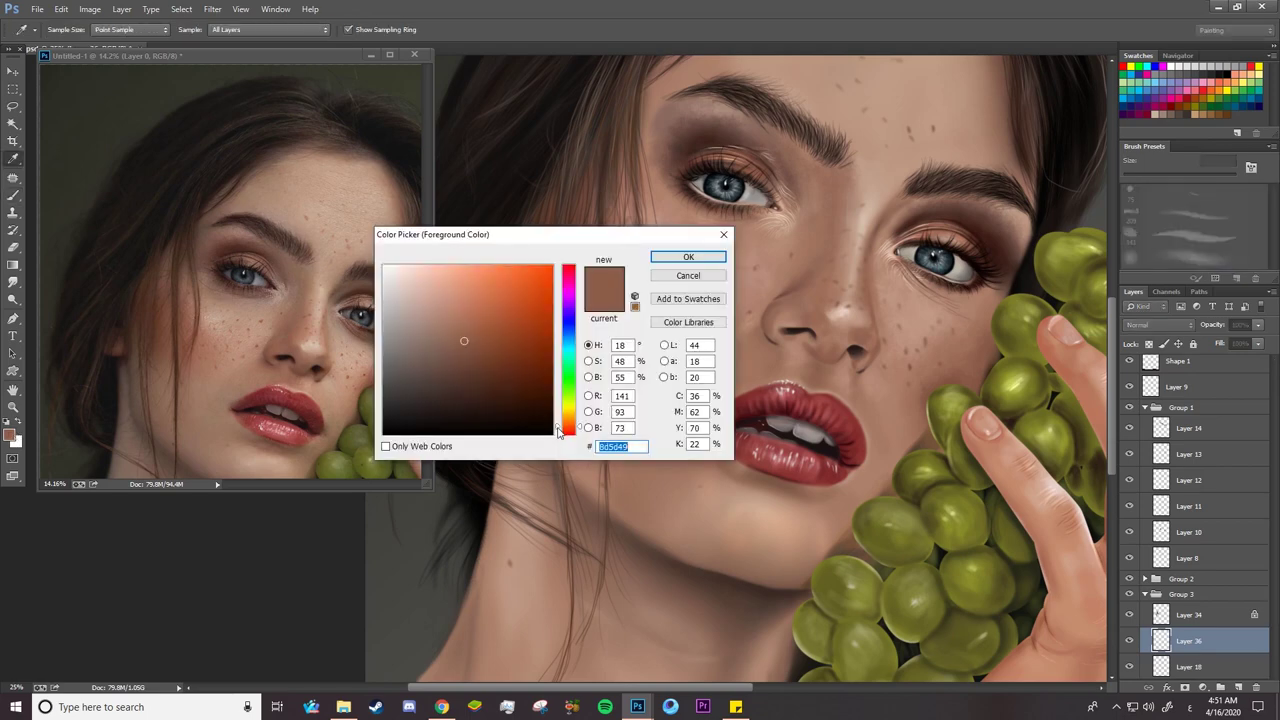
pyautogui.moveTo(558, 430); pyautogui.dragTo(562, 437)
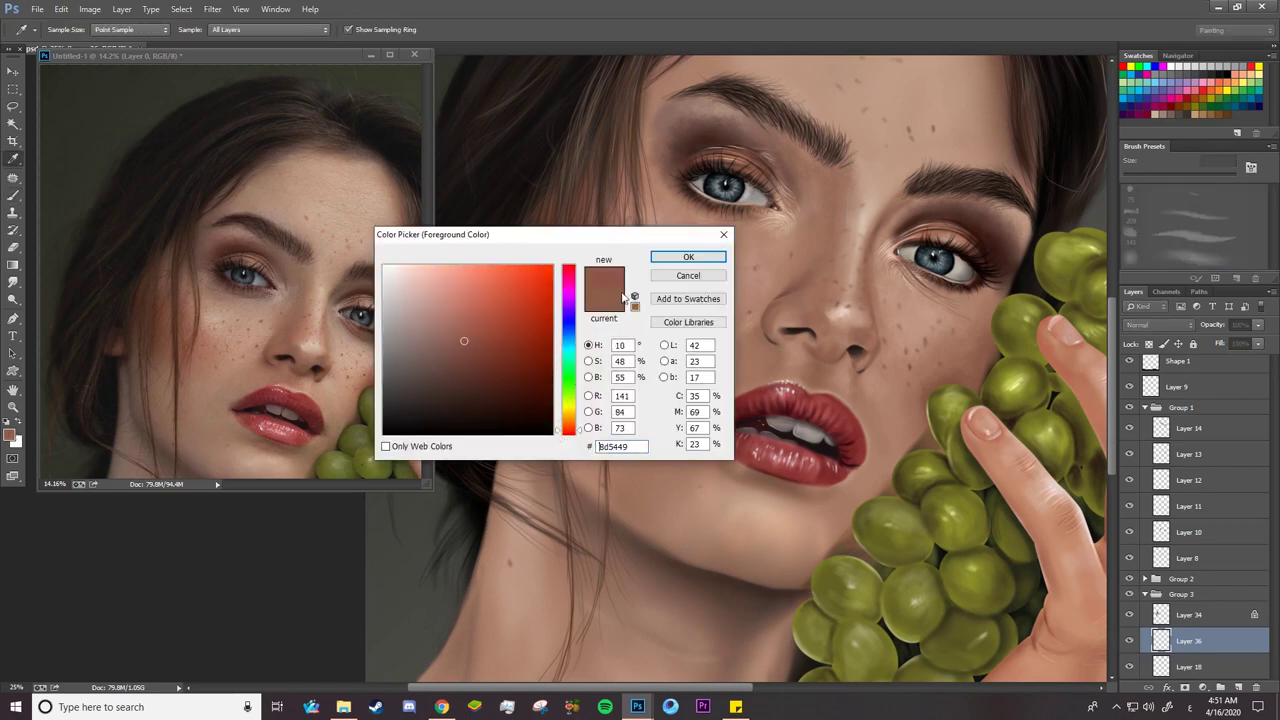
pyautogui.click(676, 259)
# Choose the textured 232 px brush tip for painting the cheek beside the hair strands
pyautogui.press('b')
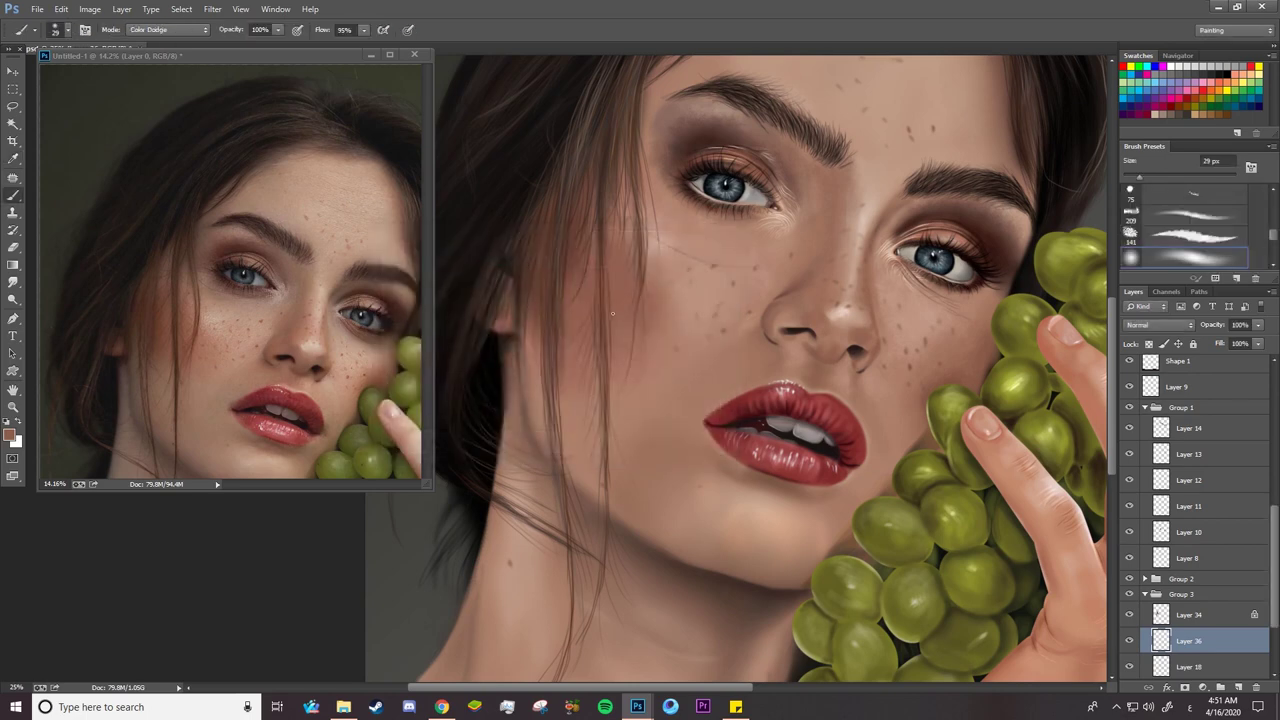
pyautogui.rightClick(613, 314)
pyautogui.click(728, 175)
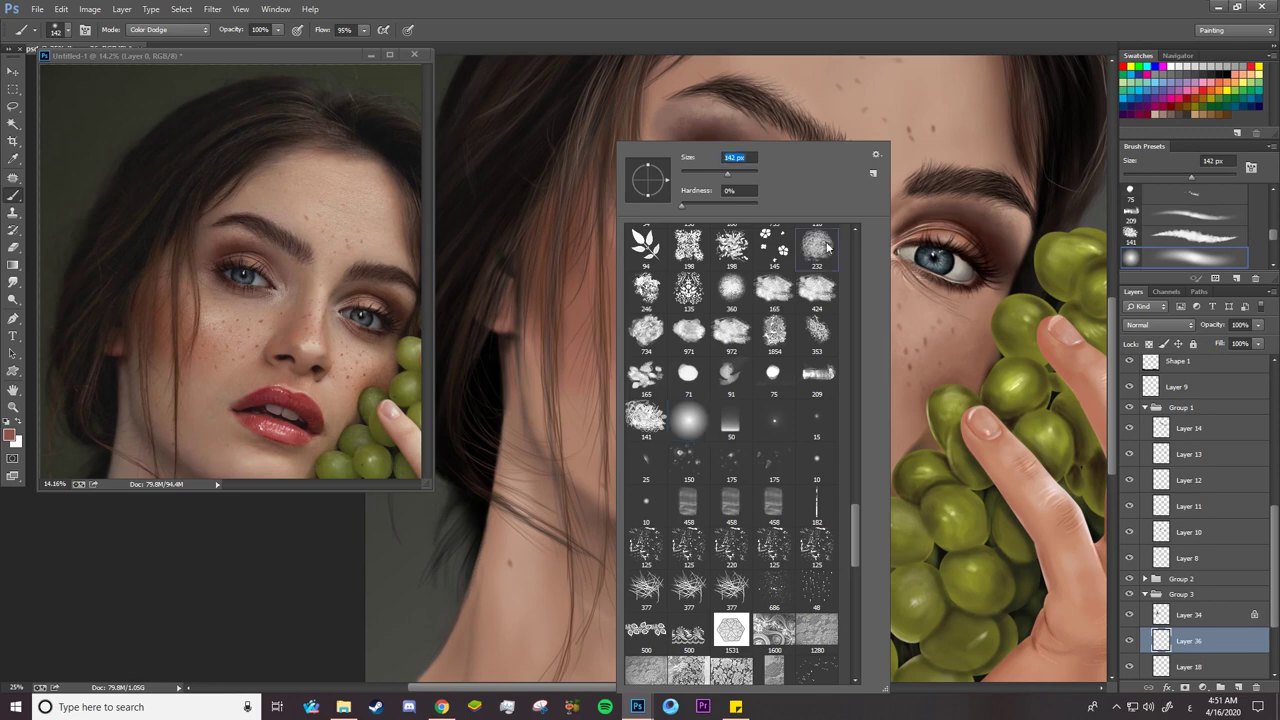
pyautogui.click(828, 247)
pyautogui.click(569, 256)
pyautogui.press('z')
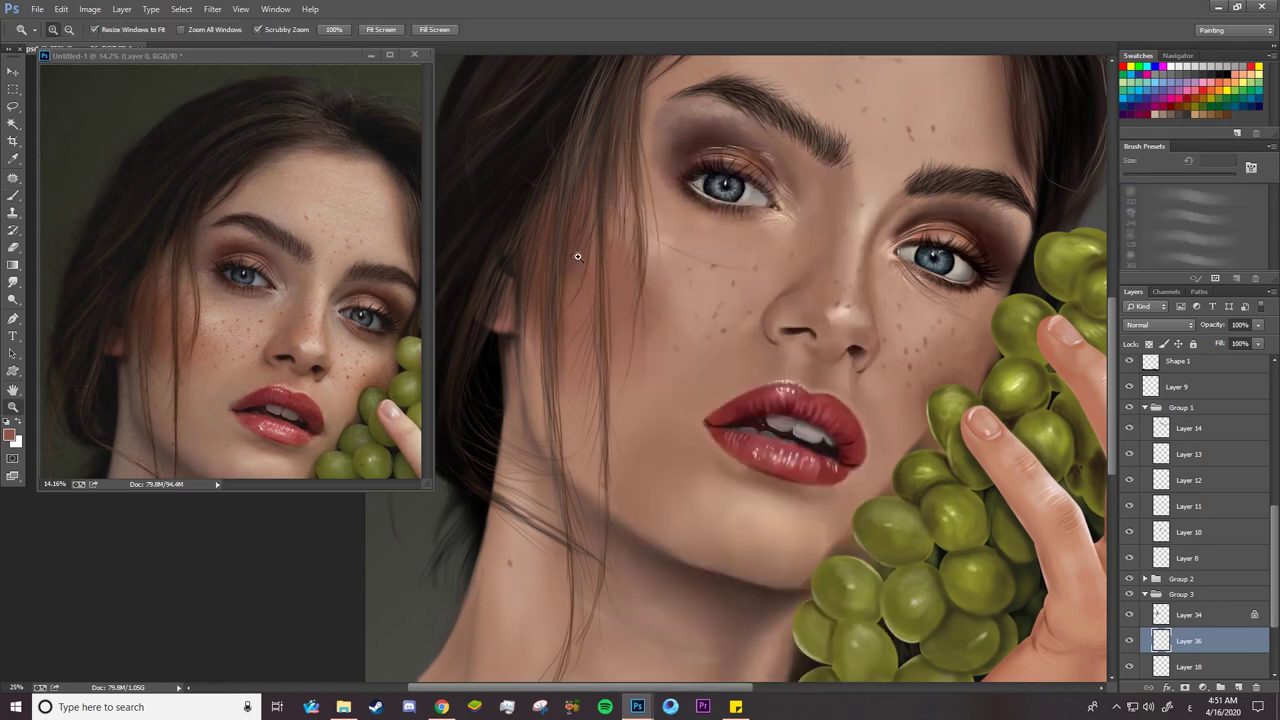
pyautogui.click(577, 256)
pyautogui.click(566, 258)
pyautogui.press('b')
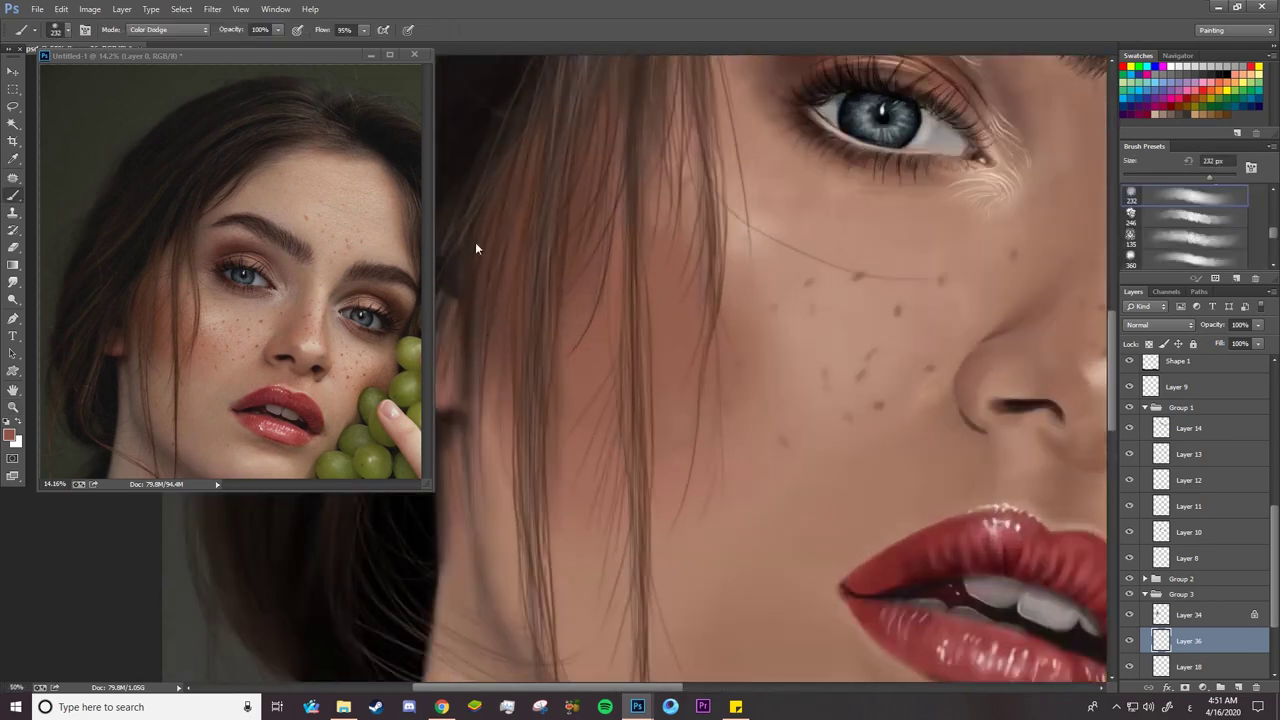
# Set the brush mode to Normal and its size to 43 px, framing the freckled cheek in painting and reference
pyautogui.hotkey('shift', 'alt', 'n')
pyautogui.press('z')
pyautogui.click(478, 320)
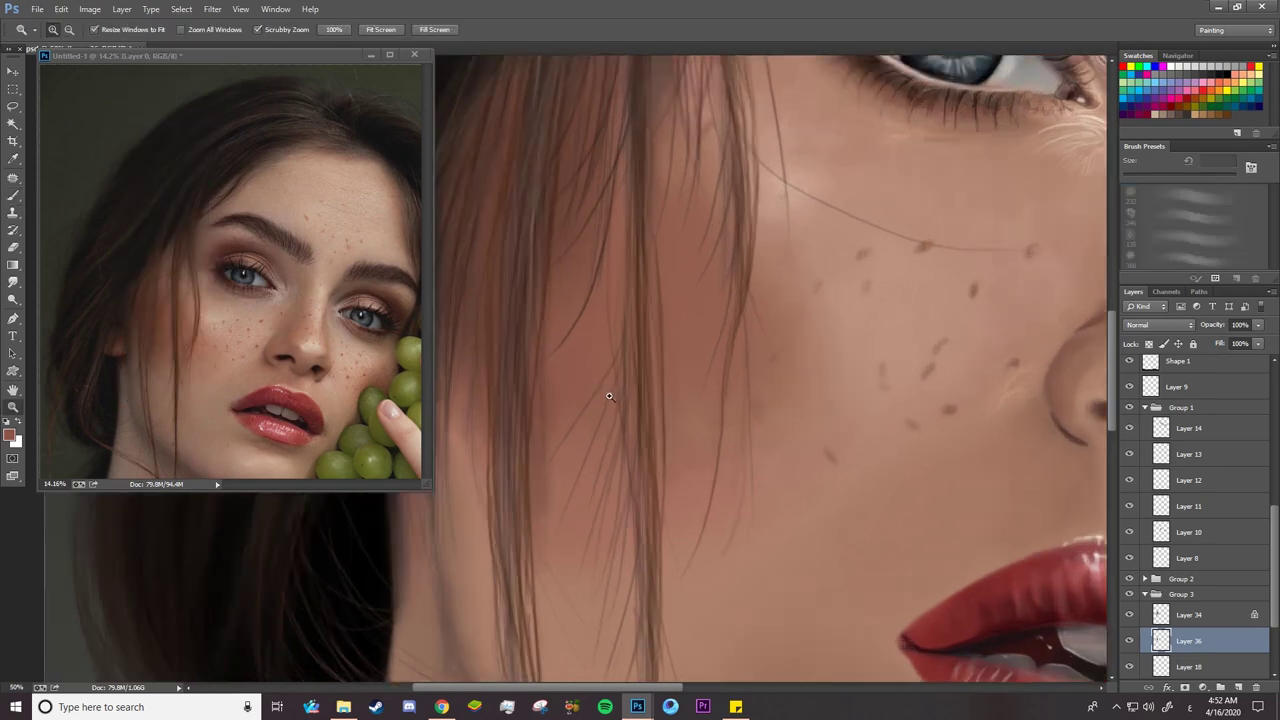
pyautogui.moveTo(477, 310)
pyautogui.mouseDown()
pyautogui.moveTo(468, 372)
pyautogui.moveTo(527, 380)
pyautogui.moveTo(509, 357)
pyautogui.mouseUp()
pyautogui.moveTo(178, 366); pyautogui.dragTo(243, 366)
pyautogui.moveTo(525, 386); pyautogui.dragTo(460, 369)
pyautogui.click(13, 195)
pyautogui.rightClick(514, 290)
pyautogui.click(512, 290)
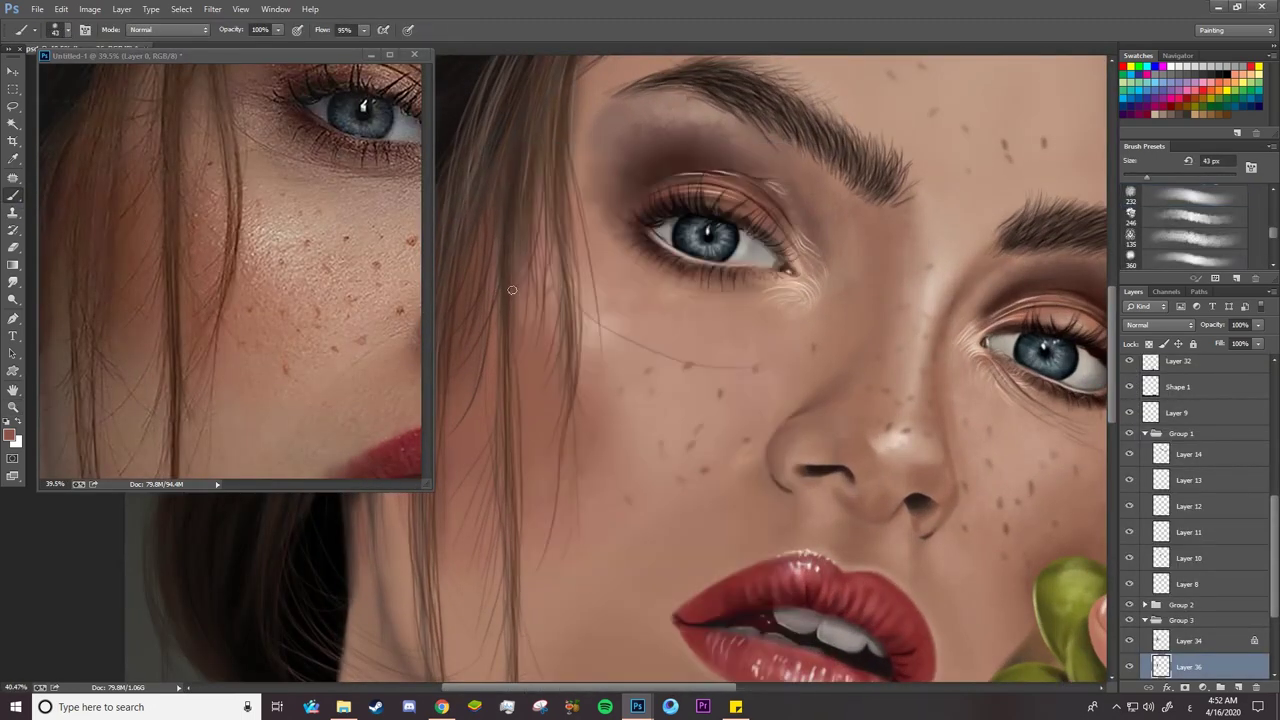
# Set up the Burn tool at 50 px with the Shadows range and make Layer 16 active for darkening the cheek
pyautogui.press('o')
pyautogui.rightClick(511, 277)
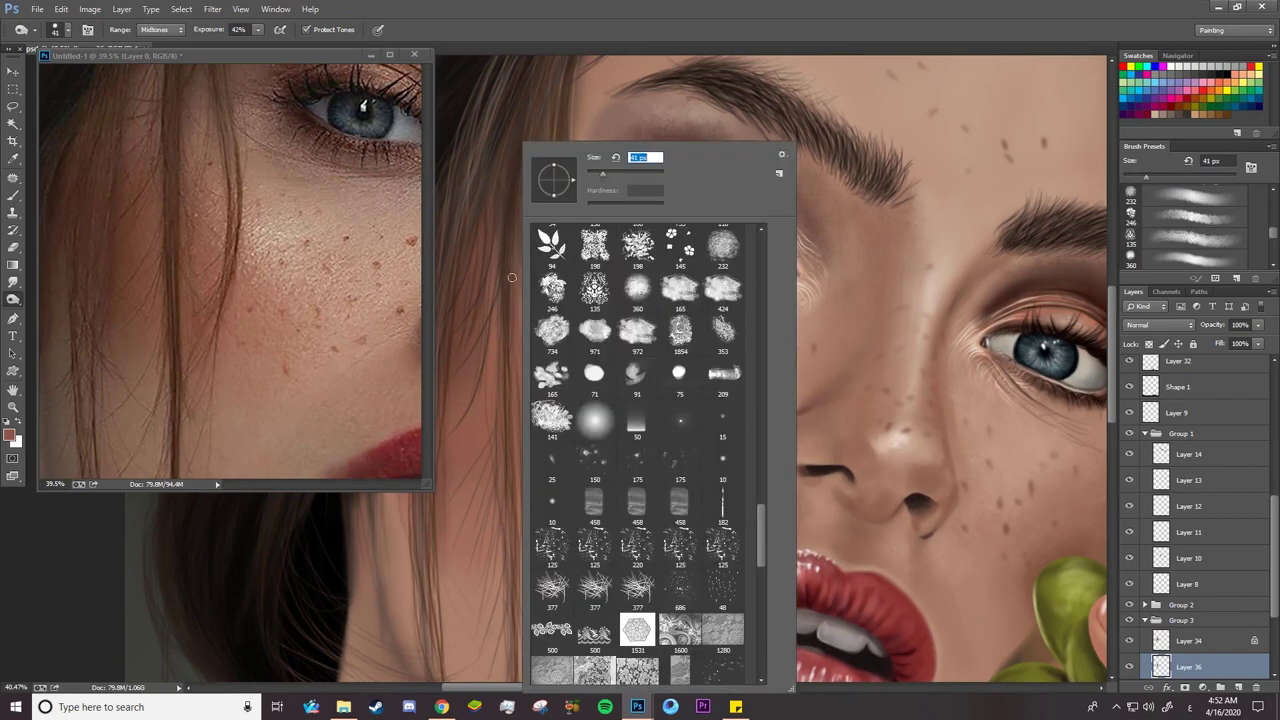
pyautogui.click(727, 247)
pyautogui.press('Escape')
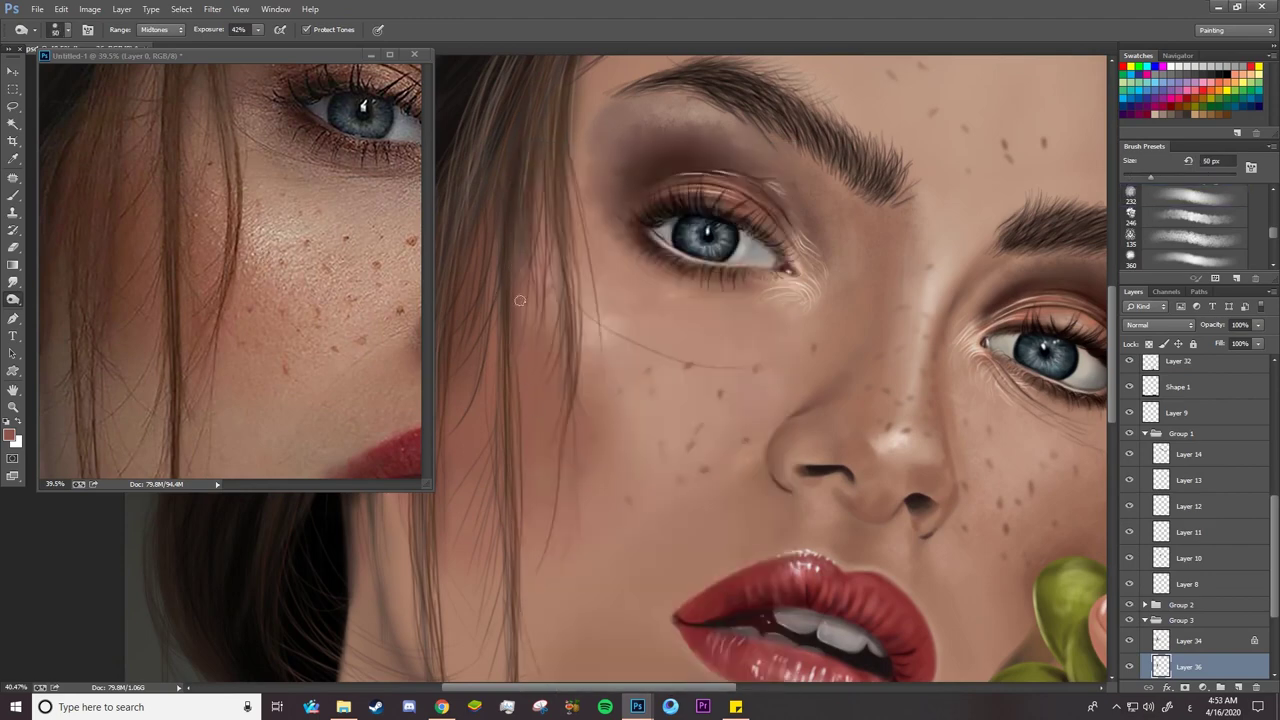
pyautogui.scroll(-4, 1180, 620)
pyautogui.click(1179, 593)
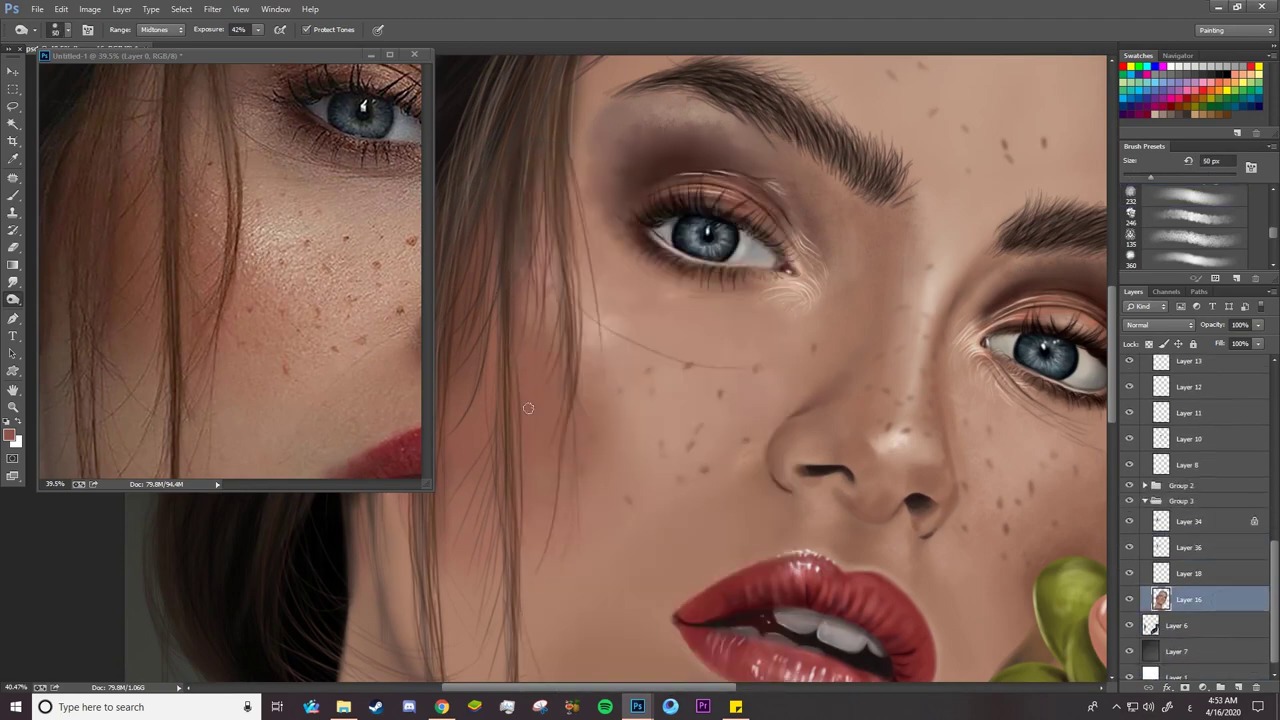
pyautogui.click(162, 44)
# Toggle the visibility of Layers 18, 36 and 34 to check what each contributes to the face
pyautogui.click(1129, 575)
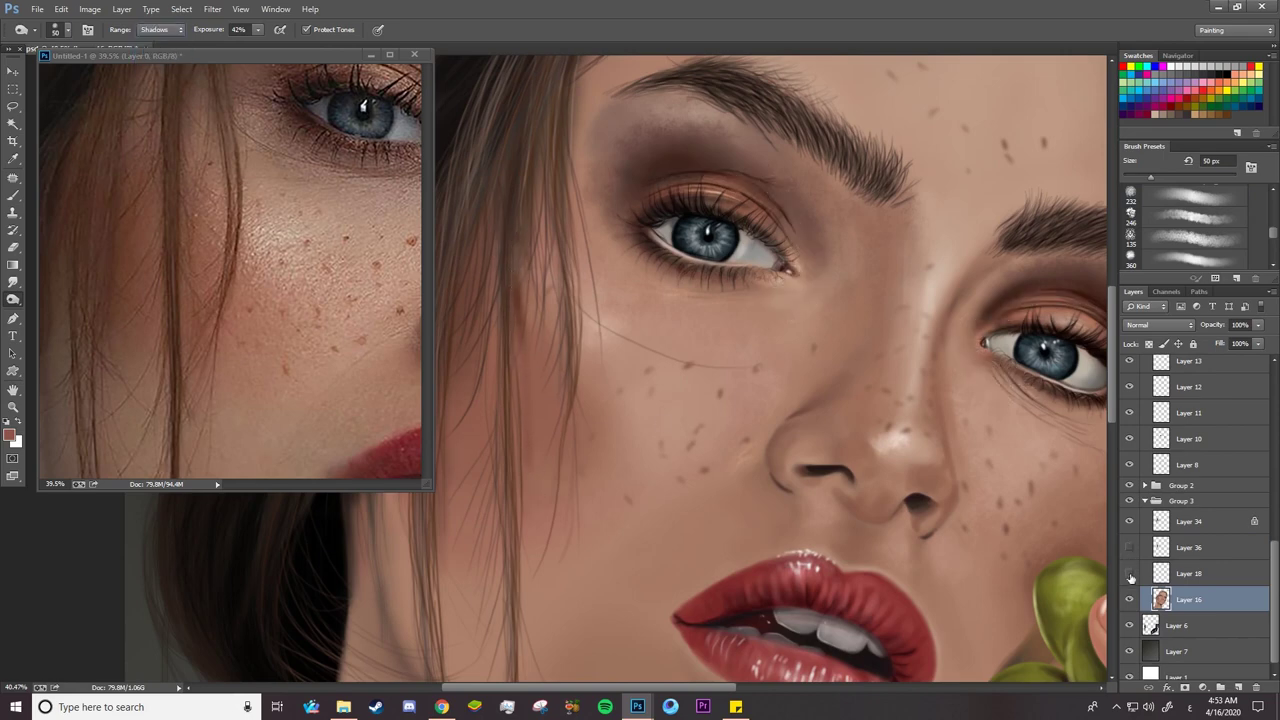
pyautogui.click(1129, 574)
pyautogui.click(1130, 549)
pyautogui.click(1129, 525)
pyautogui.click(1129, 525)
pyautogui.click(1129, 522)
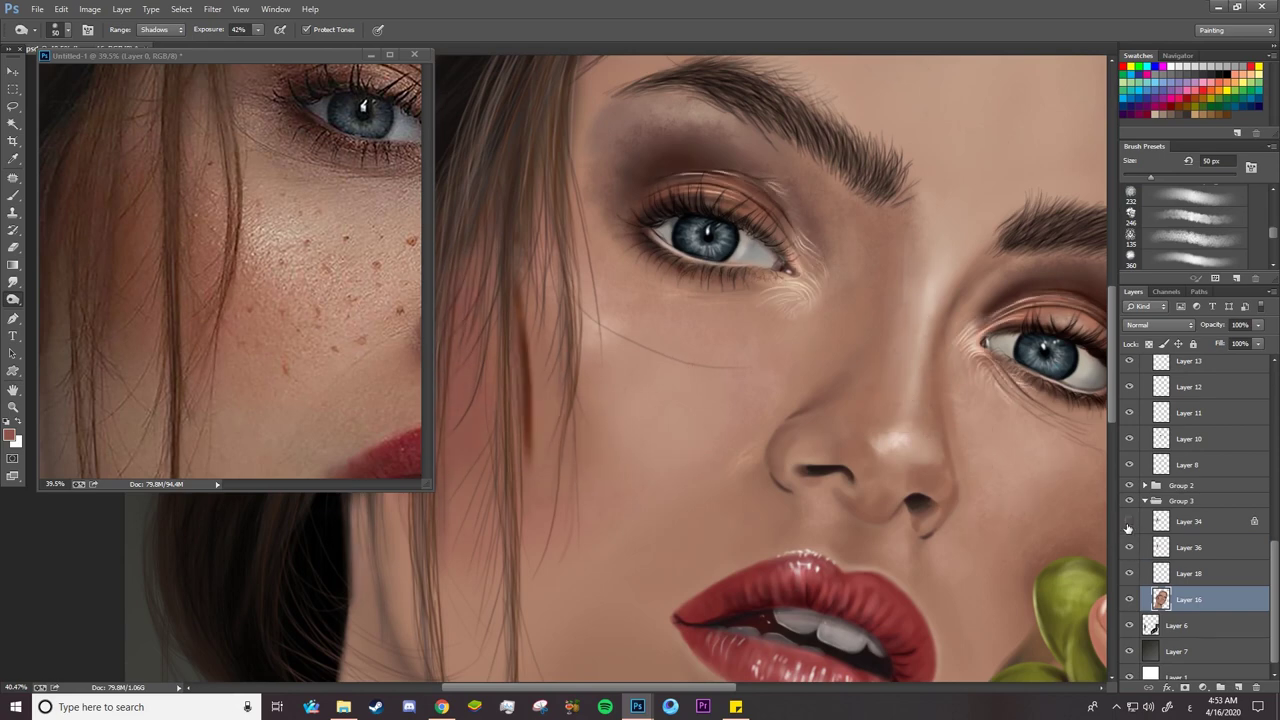
pyautogui.click(1129, 522)
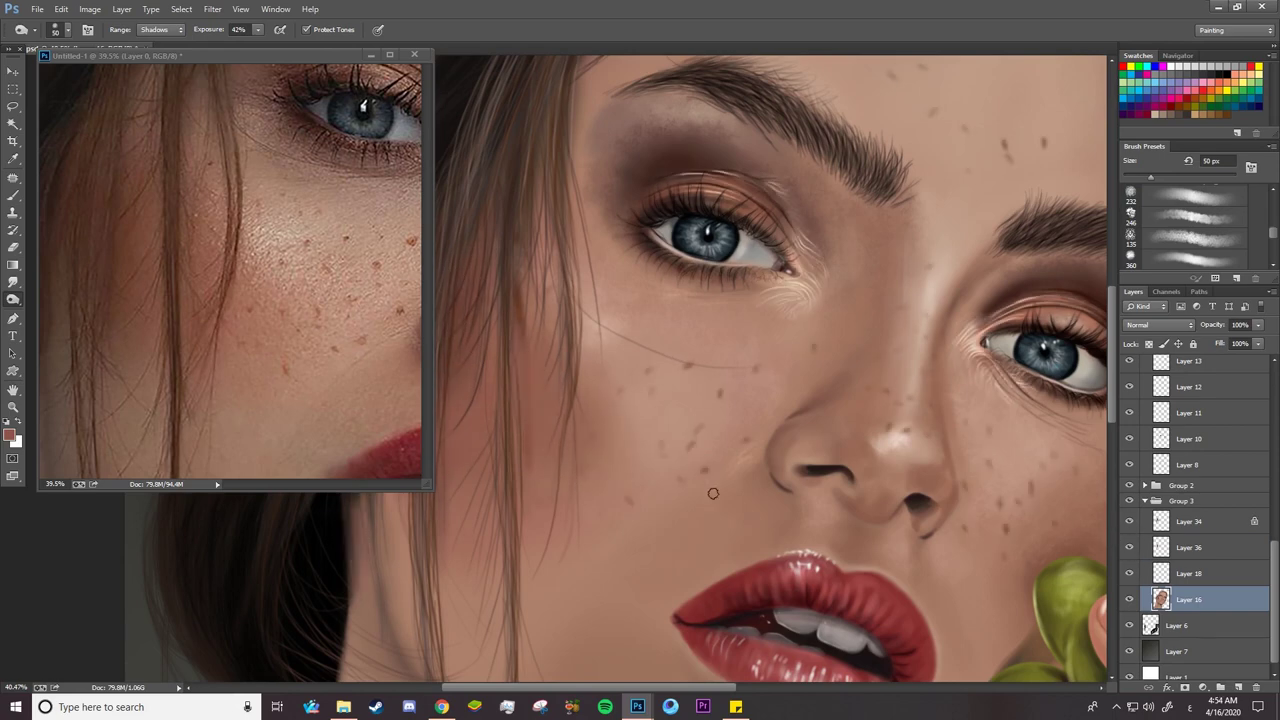
# Merge Layers 34, 36, 18 and 16 in Group 3 into a single layer
pyautogui.click(1203, 527)
pyautogui.keyDown('shift'); pyautogui.click(1209, 597); pyautogui.keyUp('shift')
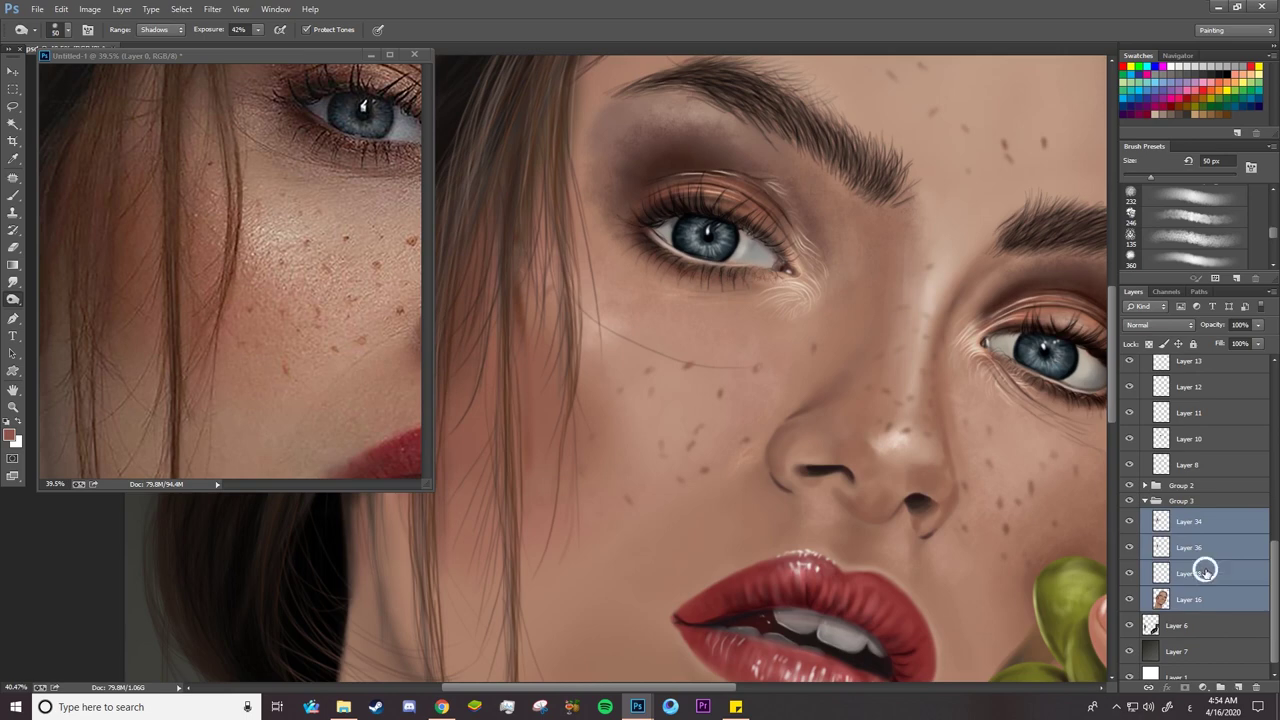
pyautogui.rightClick(1206, 570)
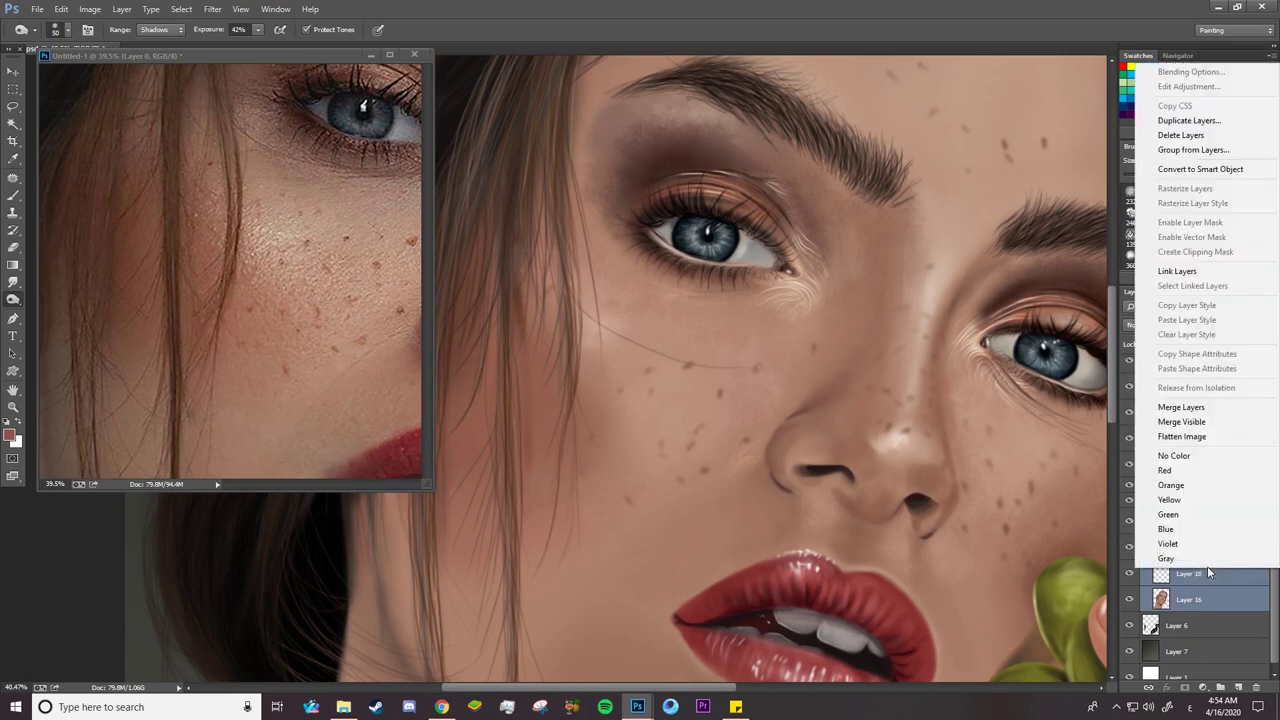
pyautogui.click(1178, 408)
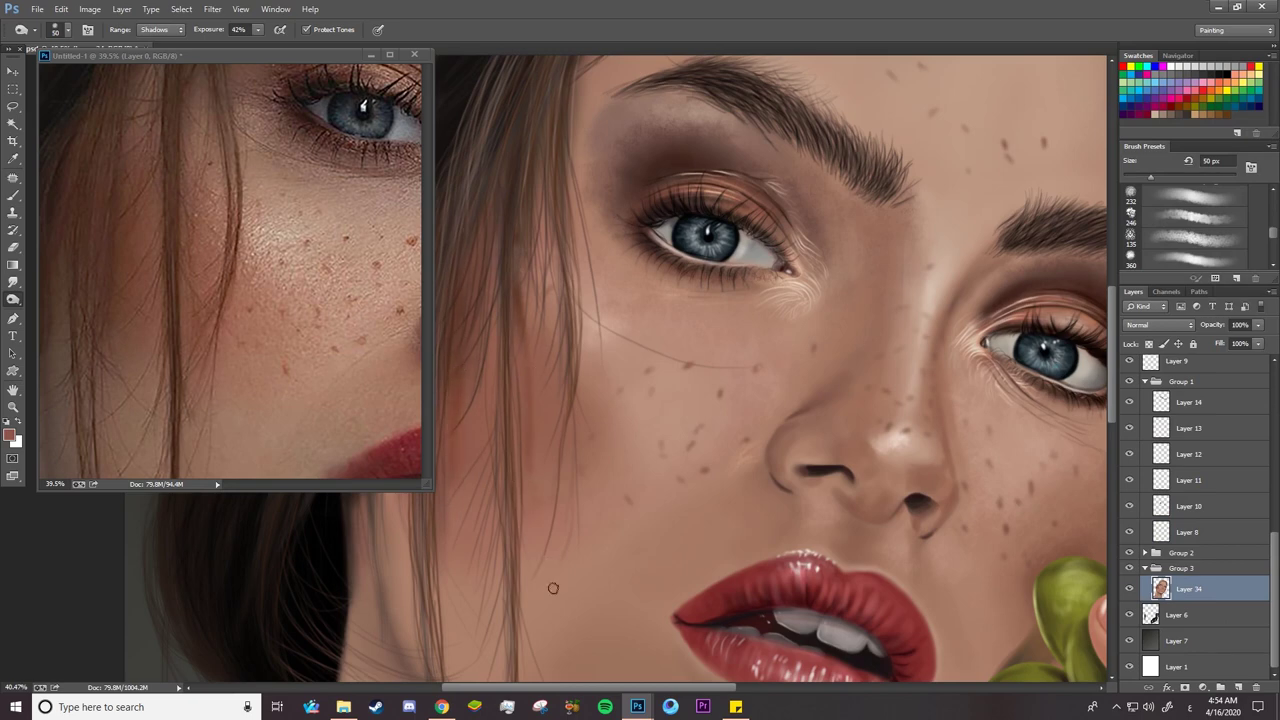
# Adjust the Burn tool's brush size and burn the cheek between the hair strands on the merged layer to deepen its red
pyautogui.rightClick(577, 394)
pyautogui.click(582, 408)
pyautogui.rightClick(588, 387)
pyautogui.moveTo(673, 177); pyautogui.dragTo(666, 177)
pyautogui.click(579, 430)
# Shrink the reference window and strengthen the red cheek color between the hair strands with a 69 px brush
pyautogui.press('z')
pyautogui.keyDown('alt'); pyautogui.click(615, 410); pyautogui.keyUp('alt')
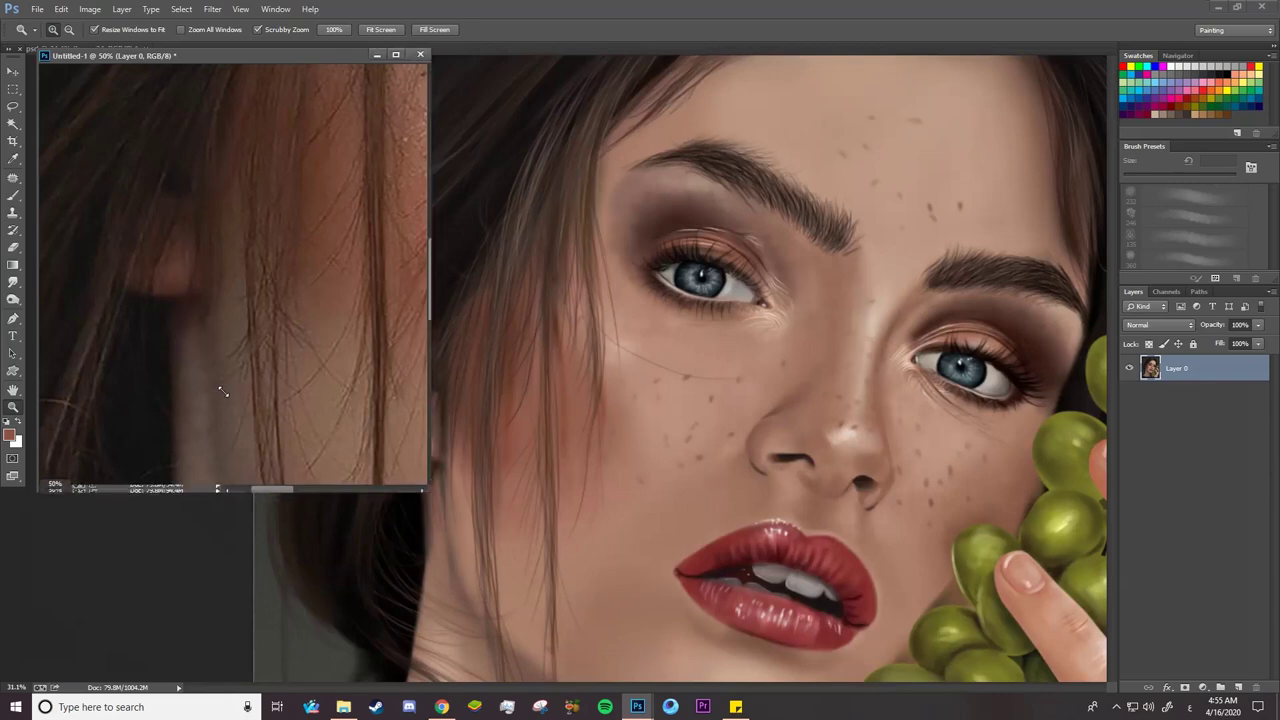
pyautogui.moveTo(430, 488); pyautogui.dragTo(377, 414)
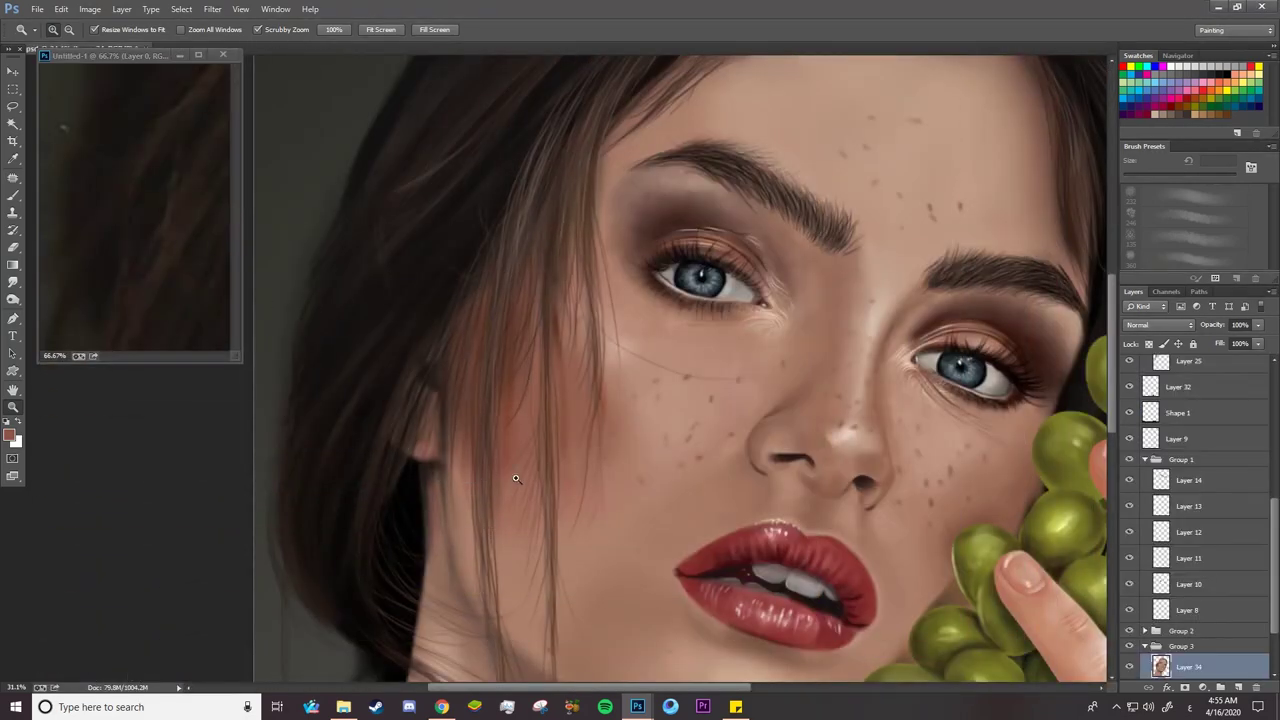
pyautogui.press('b')
pyautogui.rightClick(515, 474)
pyautogui.click(508, 424)
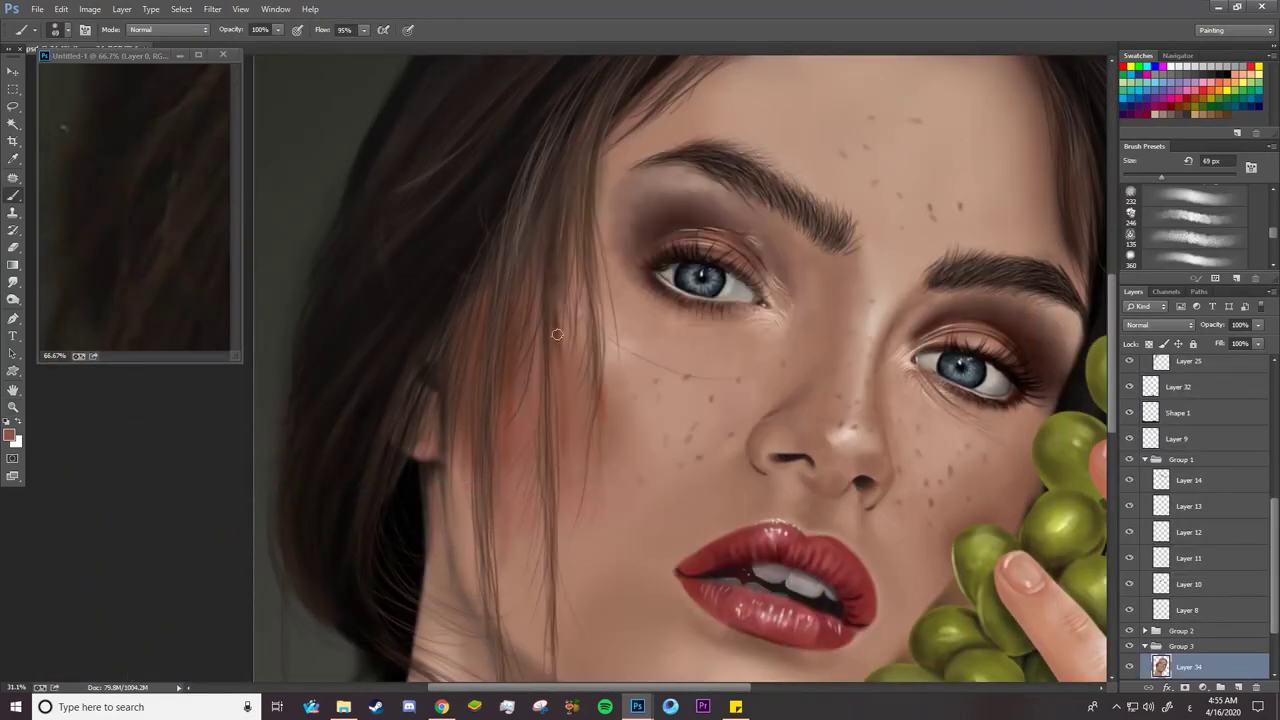
# Compare the whole painted portrait with the full reference photo
pyautogui.press('z')
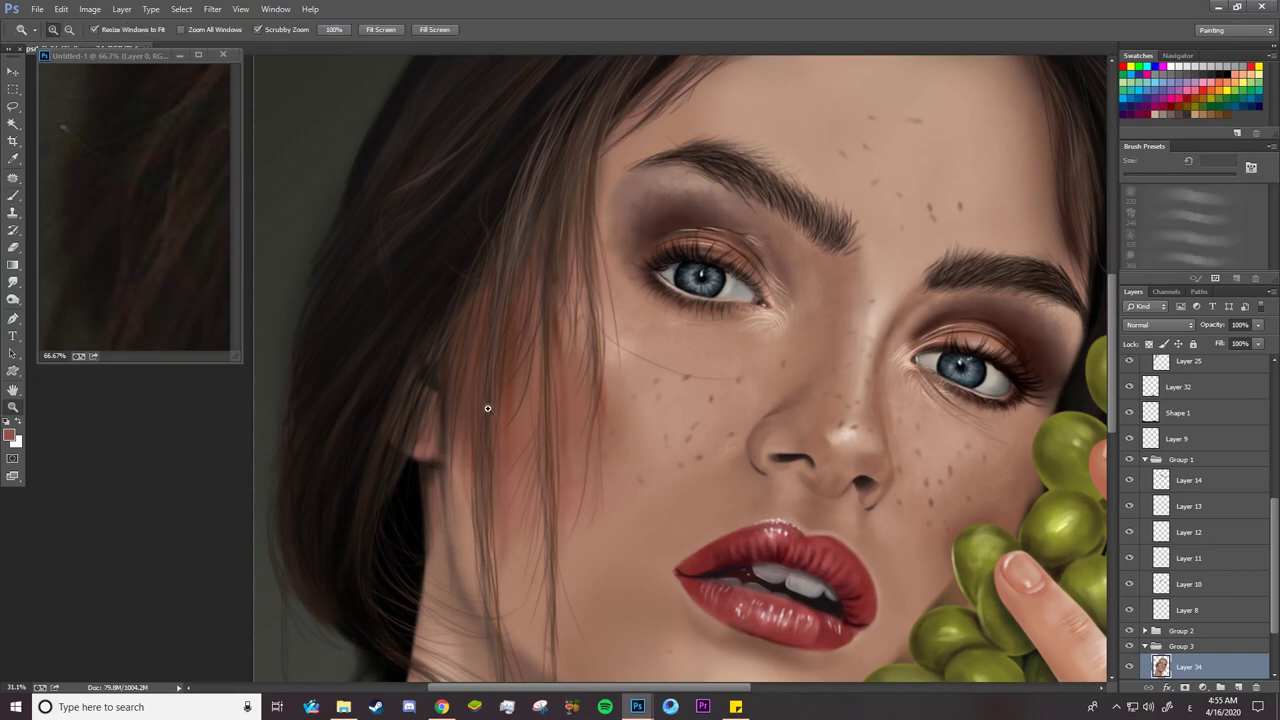
pyautogui.moveTo(488, 406); pyautogui.dragTo(392, 420)
pyautogui.moveTo(598, 290); pyautogui.dragTo(636, 298)
pyautogui.moveTo(612, 440)
pyautogui.mouseDown()
pyautogui.moveTo(568, 532)
pyautogui.moveTo(506, 575)
pyautogui.mouseUp()
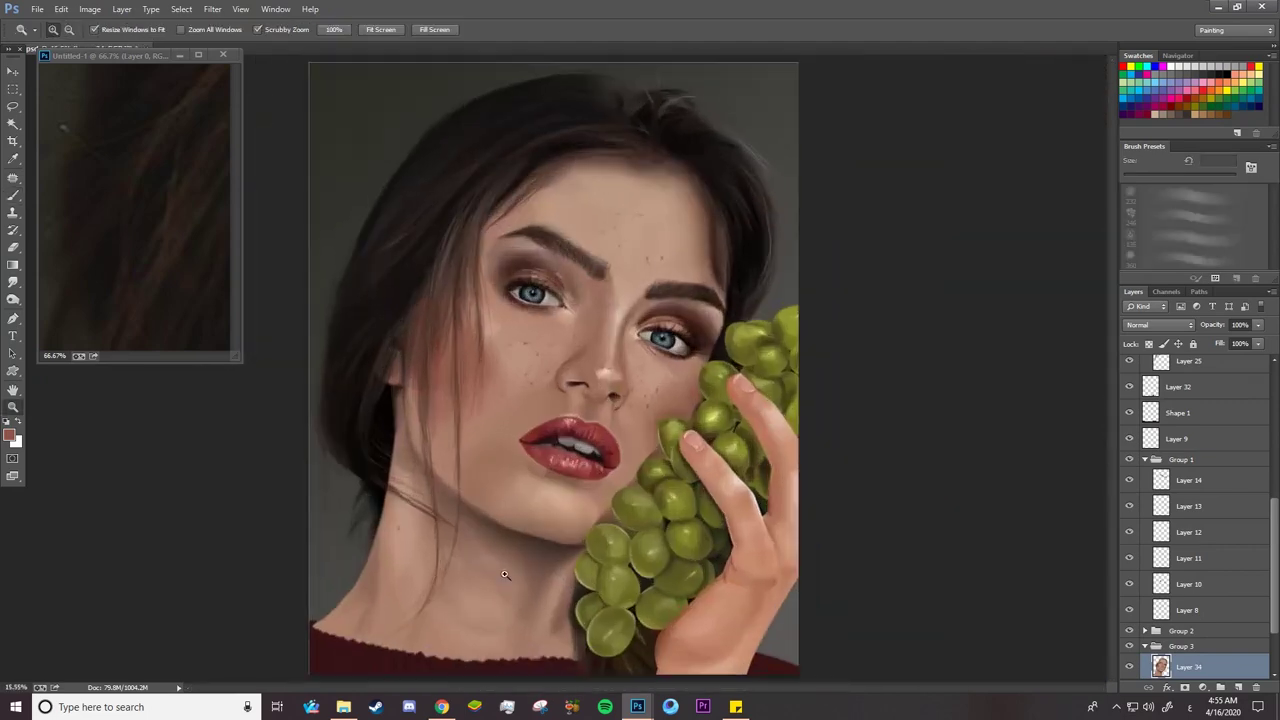
pyautogui.moveTo(150, 236); pyautogui.dragTo(76, 270)
pyautogui.click(545, 392)
pyautogui.moveTo(545, 392); pyautogui.dragTo(522, 398)
pyautogui.moveTo(601, 496); pyautogui.dragTo(582, 434)
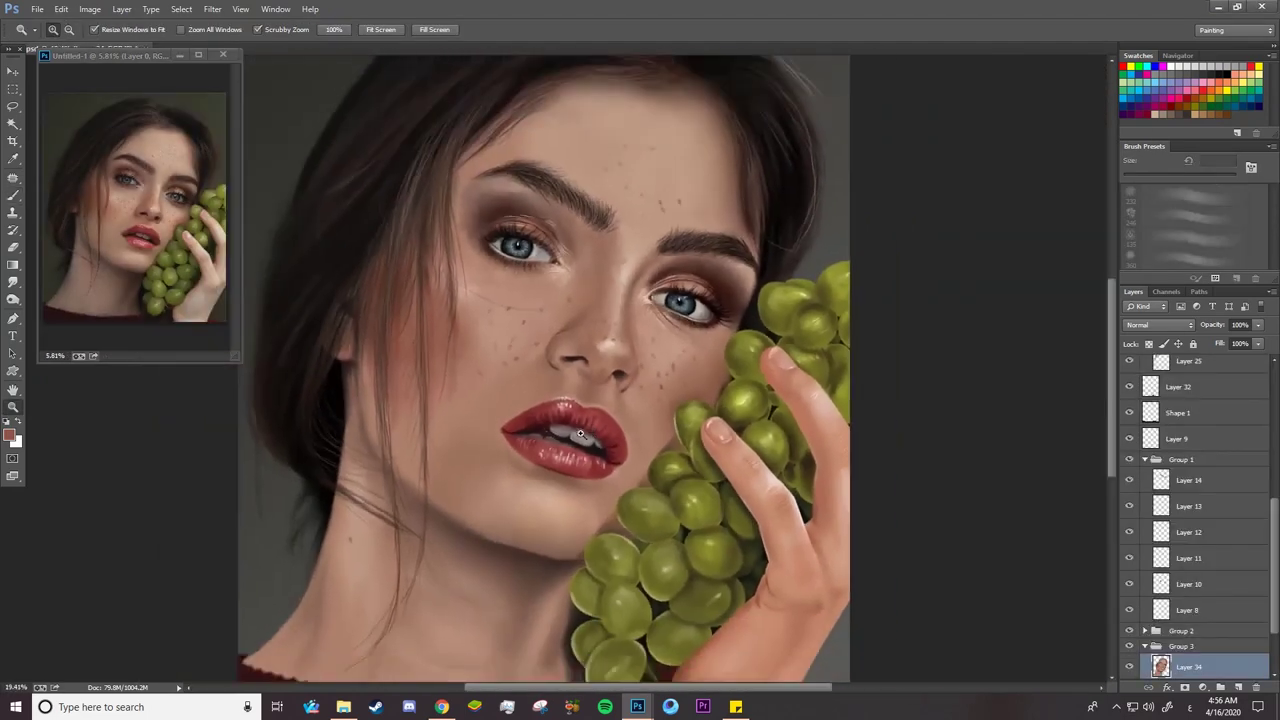
# Open the signature file logo.psd from the aaa new painting folder on drive G
pyautogui.click(37, 9)
pyautogui.click(50, 37)
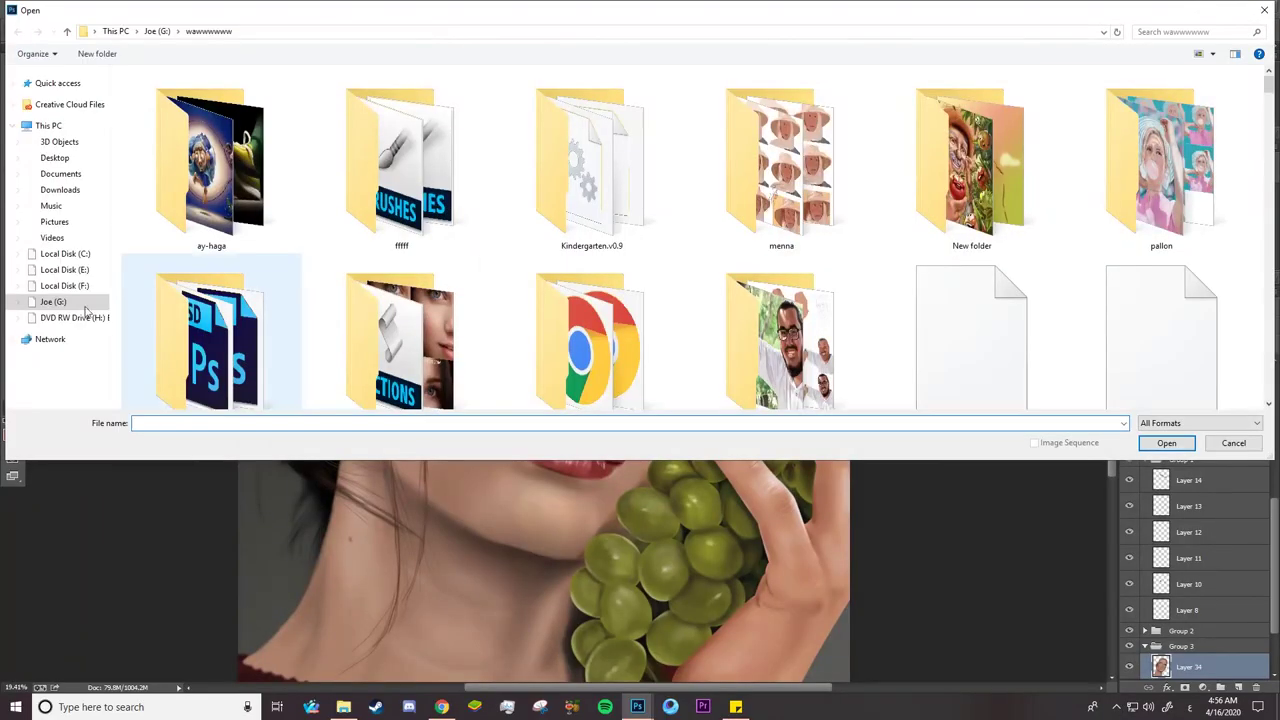
pyautogui.click(85, 305)
pyautogui.click(82, 367)
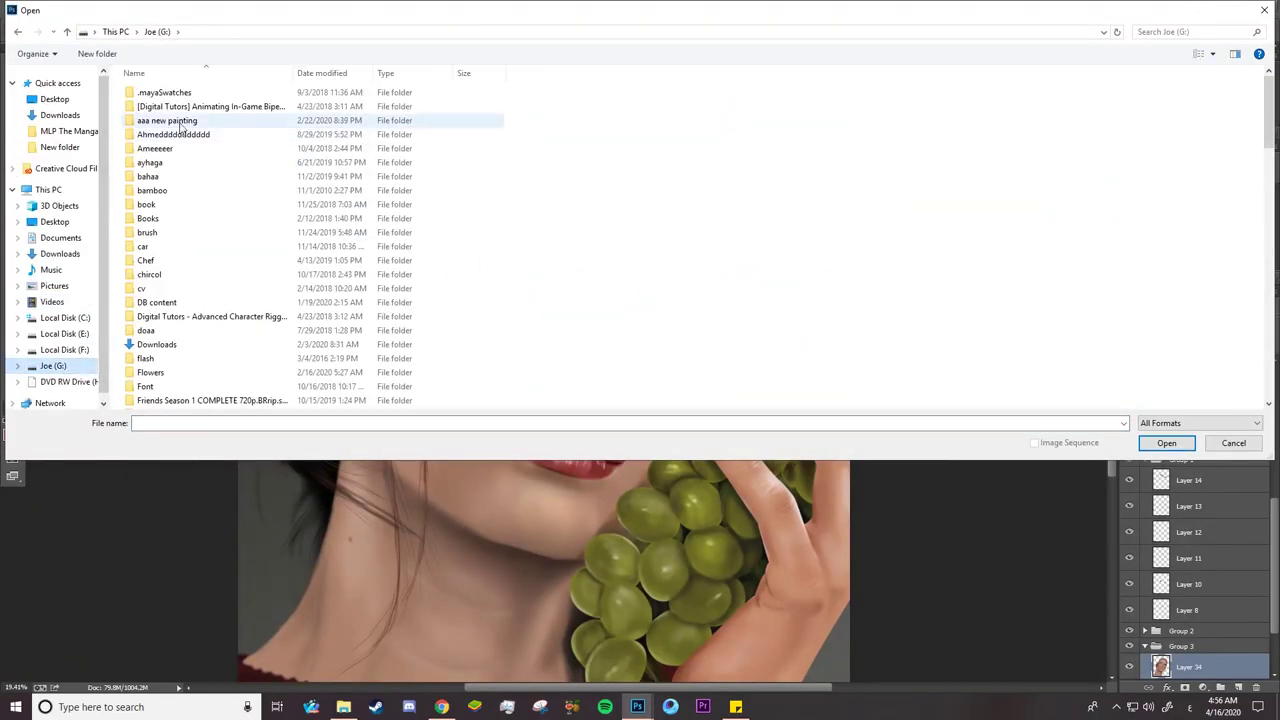
pyautogui.doubleClick(181, 122)
pyautogui.doubleClick(178, 378)
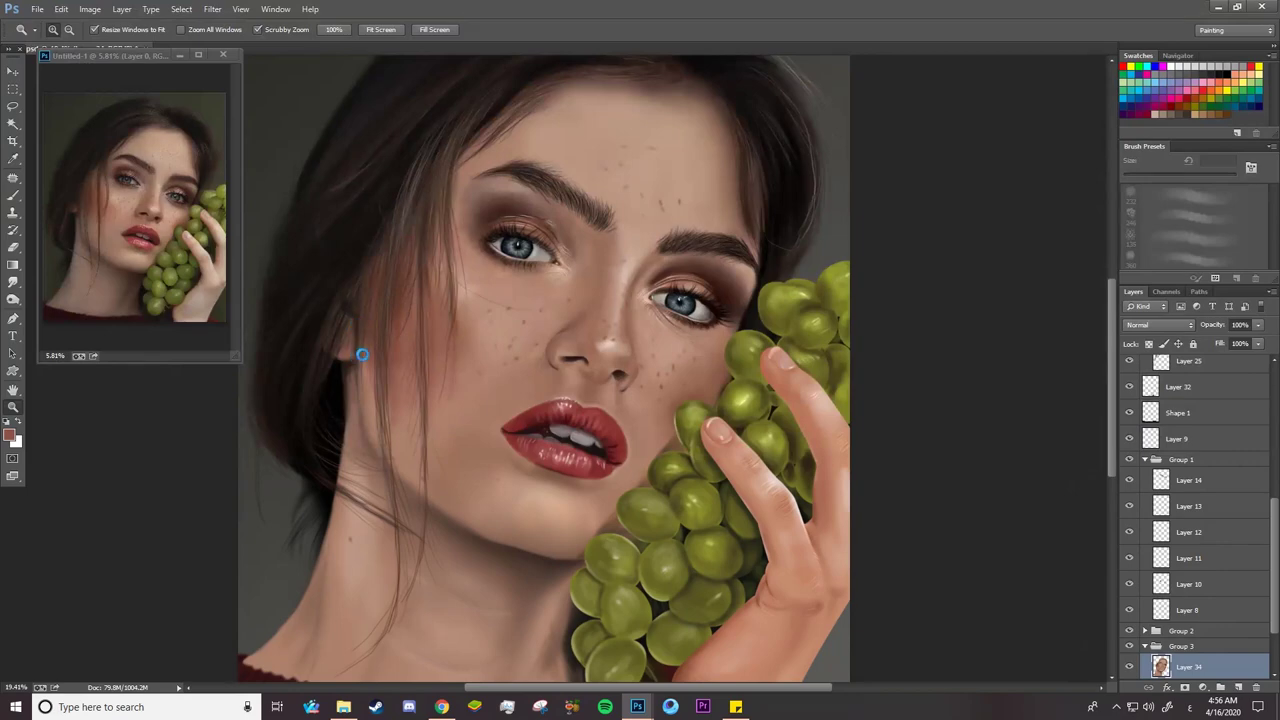
# Float the logo document, copy its signature into the portrait as a new layer, and minimize the logo window
pyautogui.moveTo(265, 48); pyautogui.dragTo(340, 190)
pyautogui.press('v')
pyautogui.moveTo(683, 425); pyautogui.dragTo(825, 250)
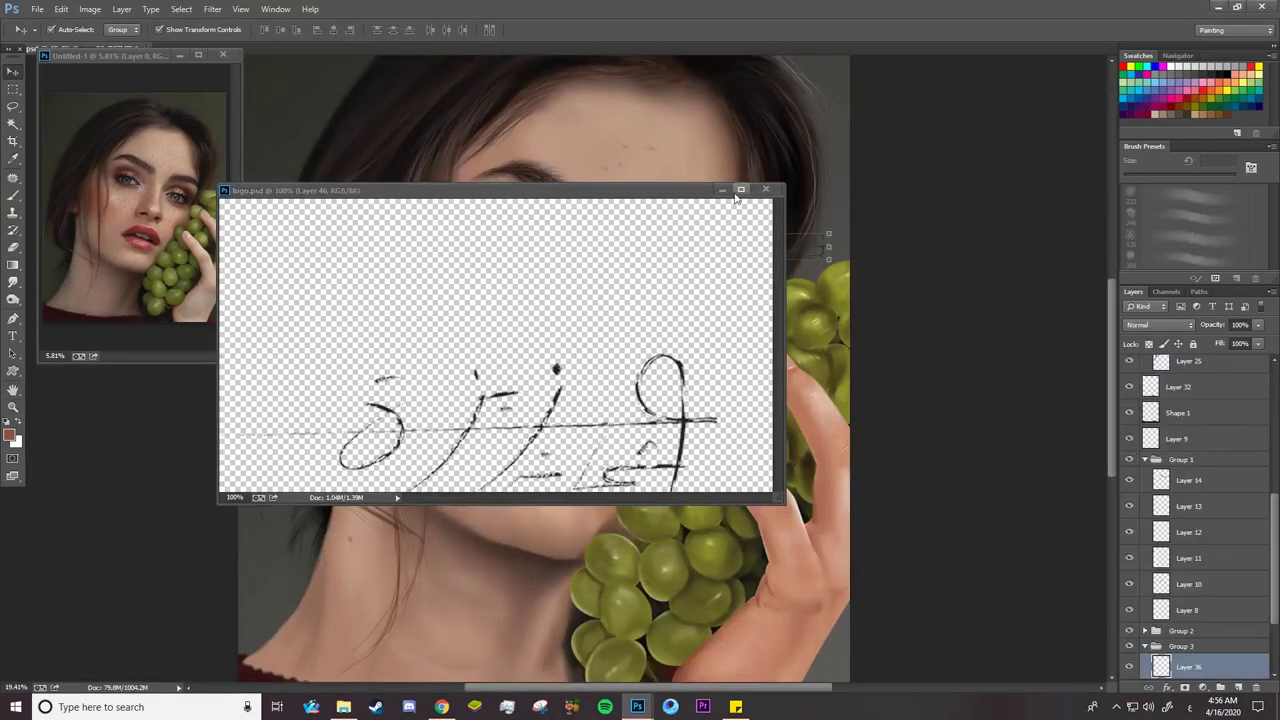
pyautogui.moveTo(738, 192); pyautogui.dragTo(736, 148)
pyautogui.click(722, 145)
# Move the signature layer directly below Layer 0 in the stack and place the signature across the neck's outer edge
pyautogui.moveTo(1221, 664)
pyautogui.mouseDown()
pyautogui.moveTo(1211, 324)
pyautogui.moveTo(1200, 394)
pyautogui.mouseUp()
pyautogui.hotkey('ctrl', 't')
pyautogui.moveTo(812, 254)
pyautogui.mouseDown()
pyautogui.moveTo(646, 451)
pyautogui.moveTo(396, 573)
pyautogui.moveTo(365, 572)
pyautogui.mouseUp()
pyautogui.press('Return')
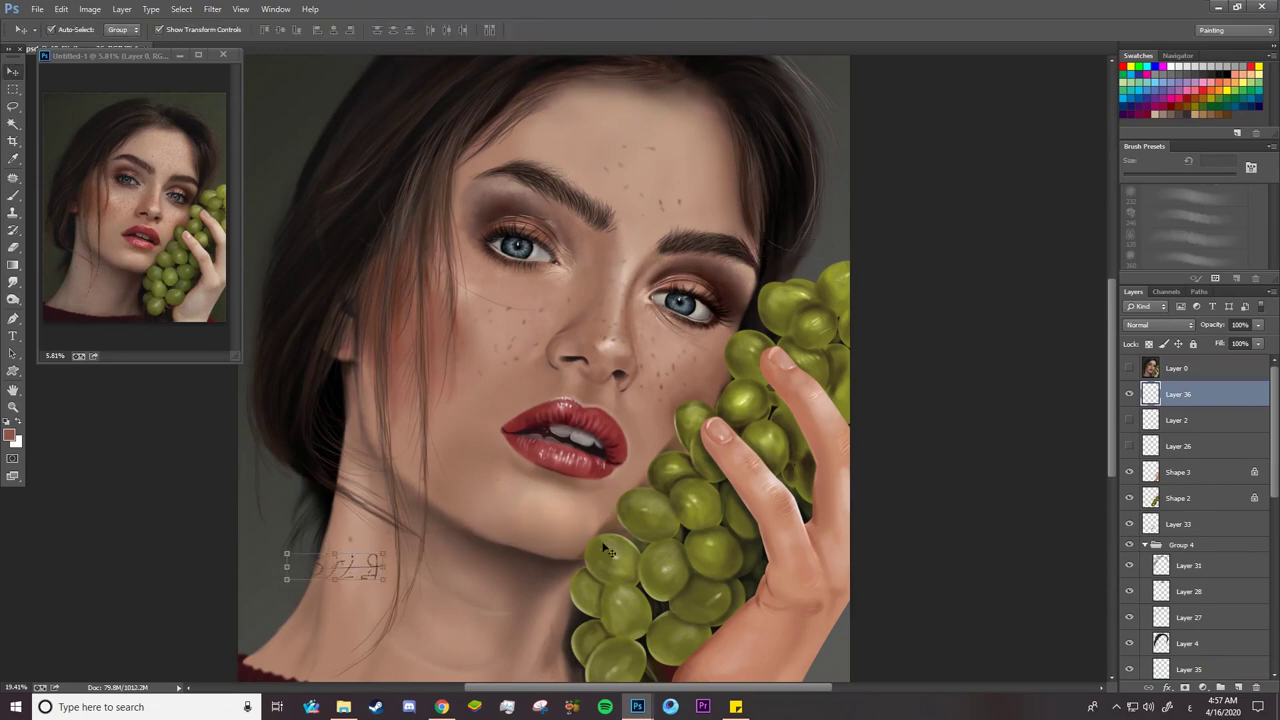
# Apply a pale yellow Color Overlay at 100% opacity to the signature layer, deriving the color from a green sampled on the grapes
pyautogui.doubleClick(1239, 401)
pyautogui.click(895, 308)
pyautogui.click(1123, 194)
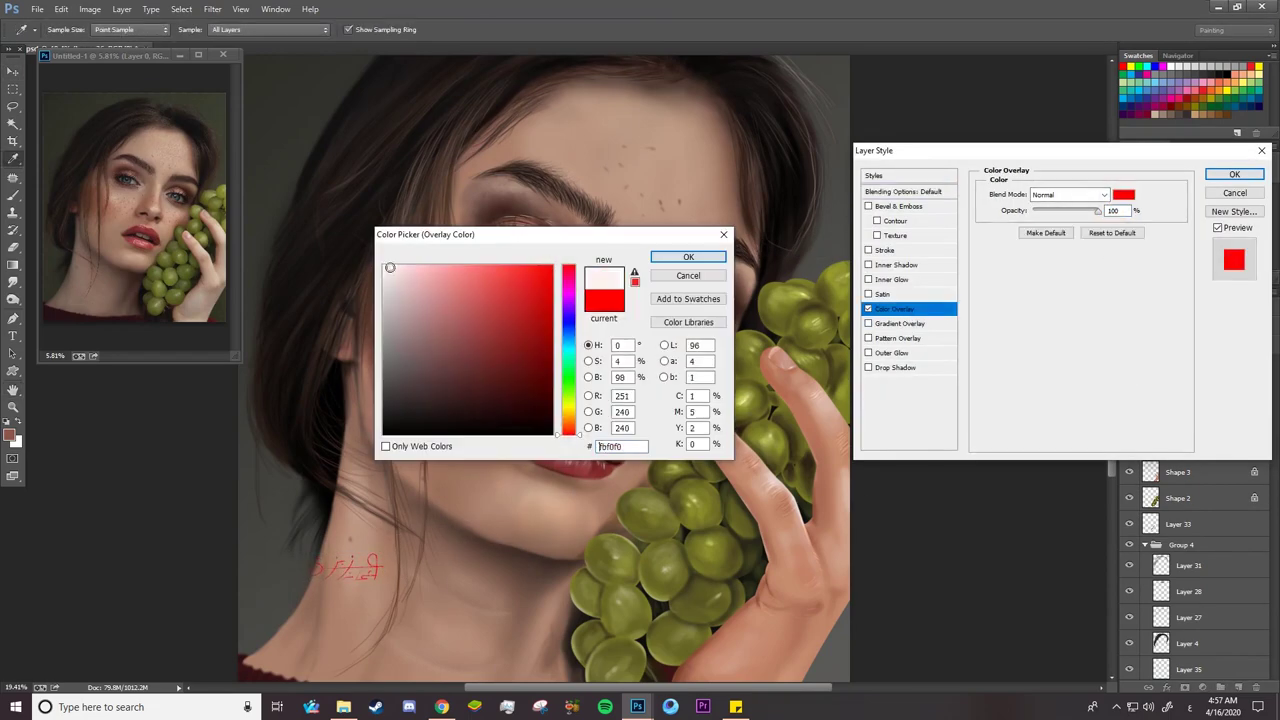
pyautogui.click(345, 237)
pyautogui.click(767, 390)
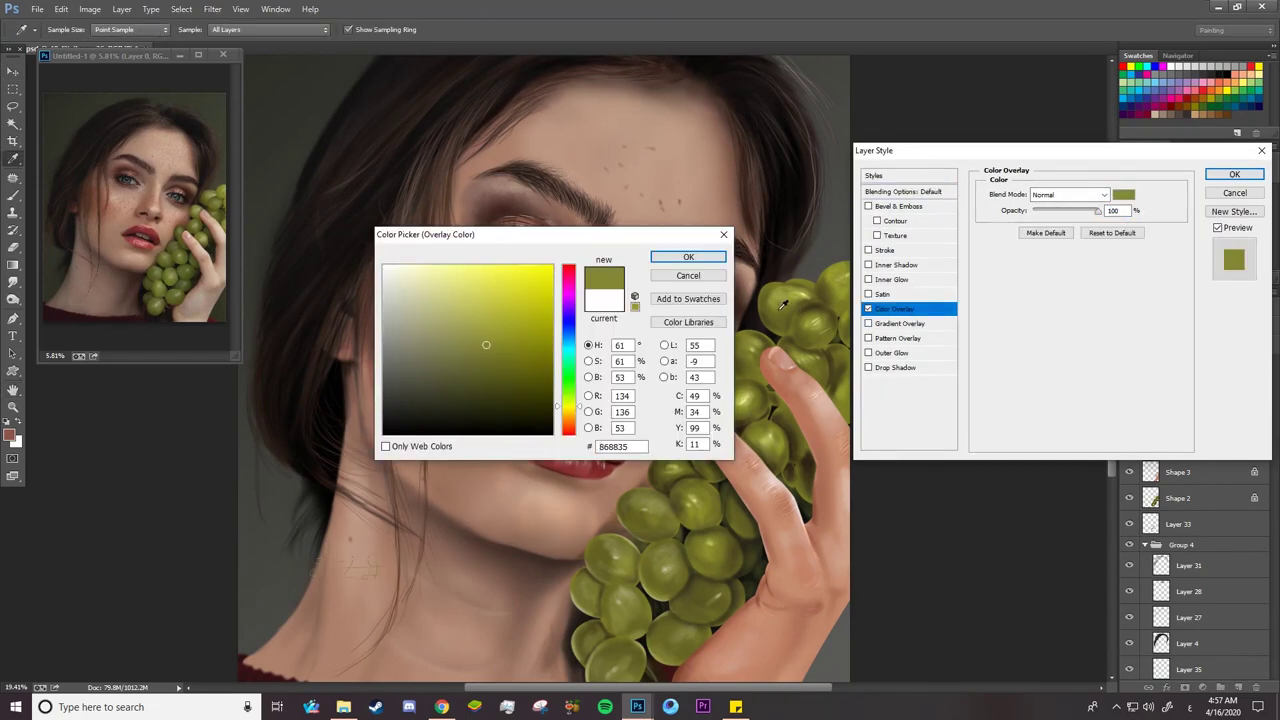
pyautogui.click(448, 321)
pyautogui.click(615, 566)
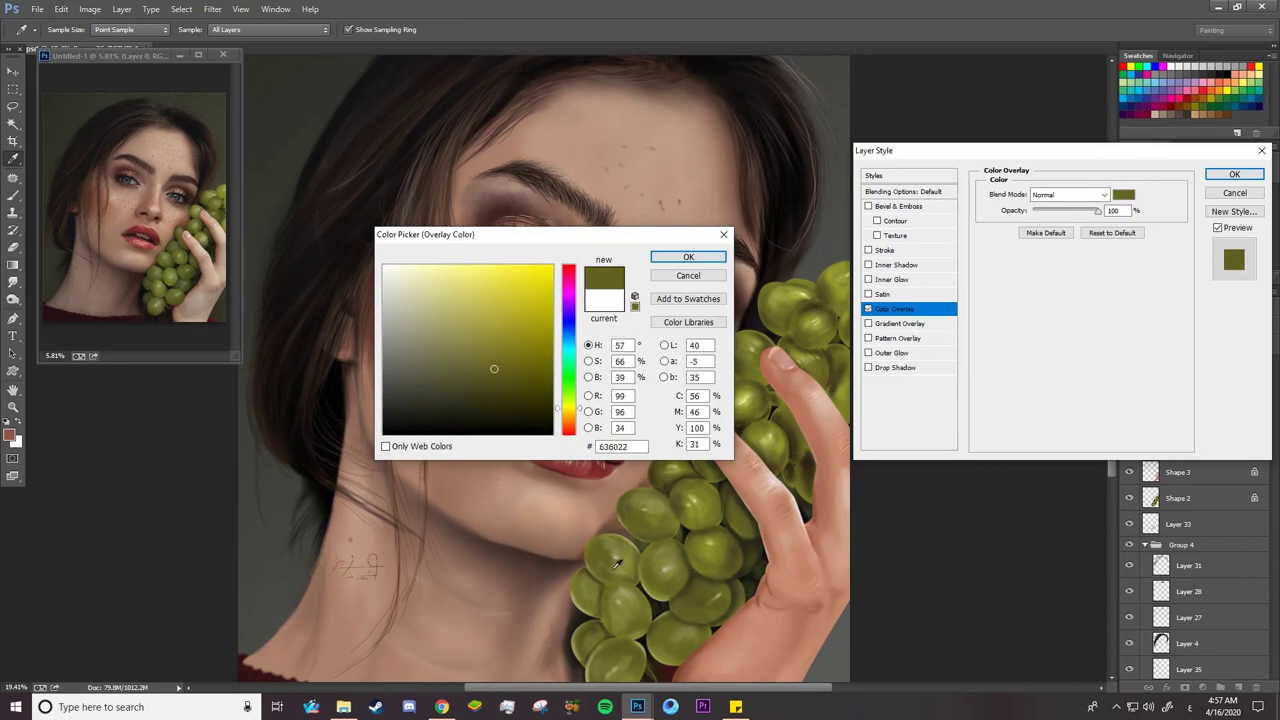
pyautogui.click(660, 576)
pyautogui.click(457, 346)
pyautogui.moveTo(448, 320); pyautogui.dragTo(414, 275)
pyautogui.click(688, 257)
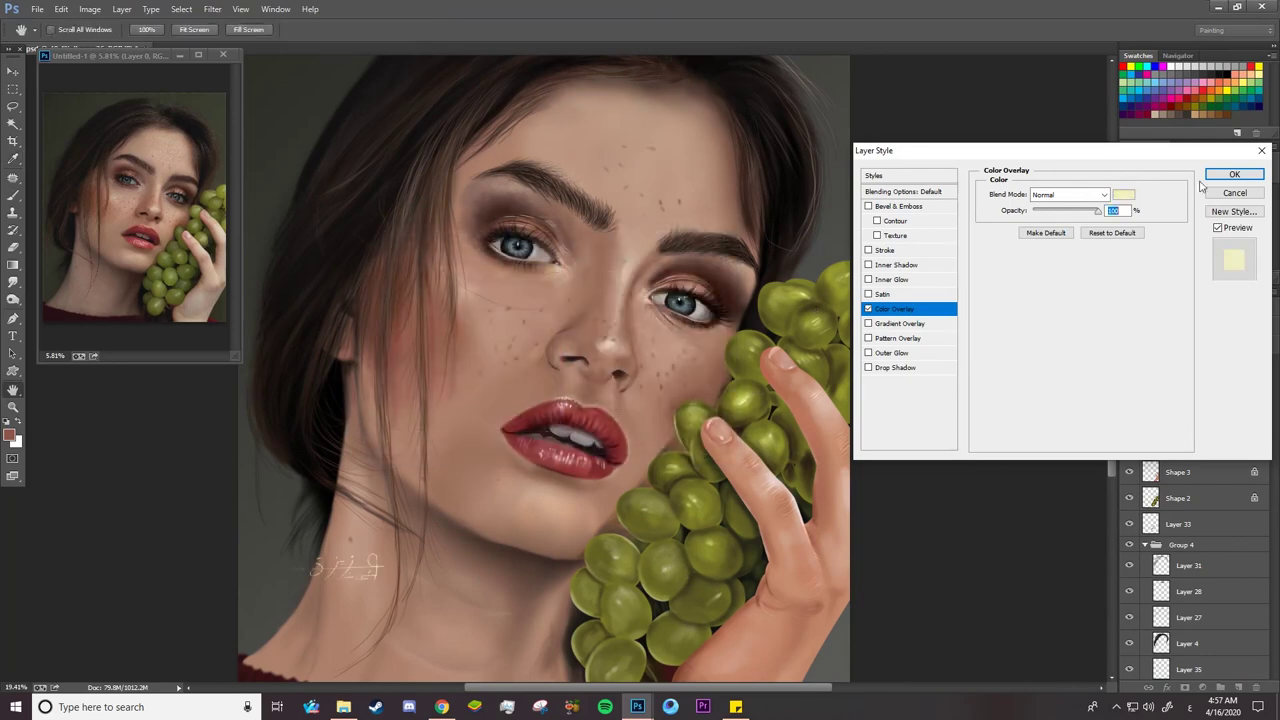
pyautogui.click(1234, 174)
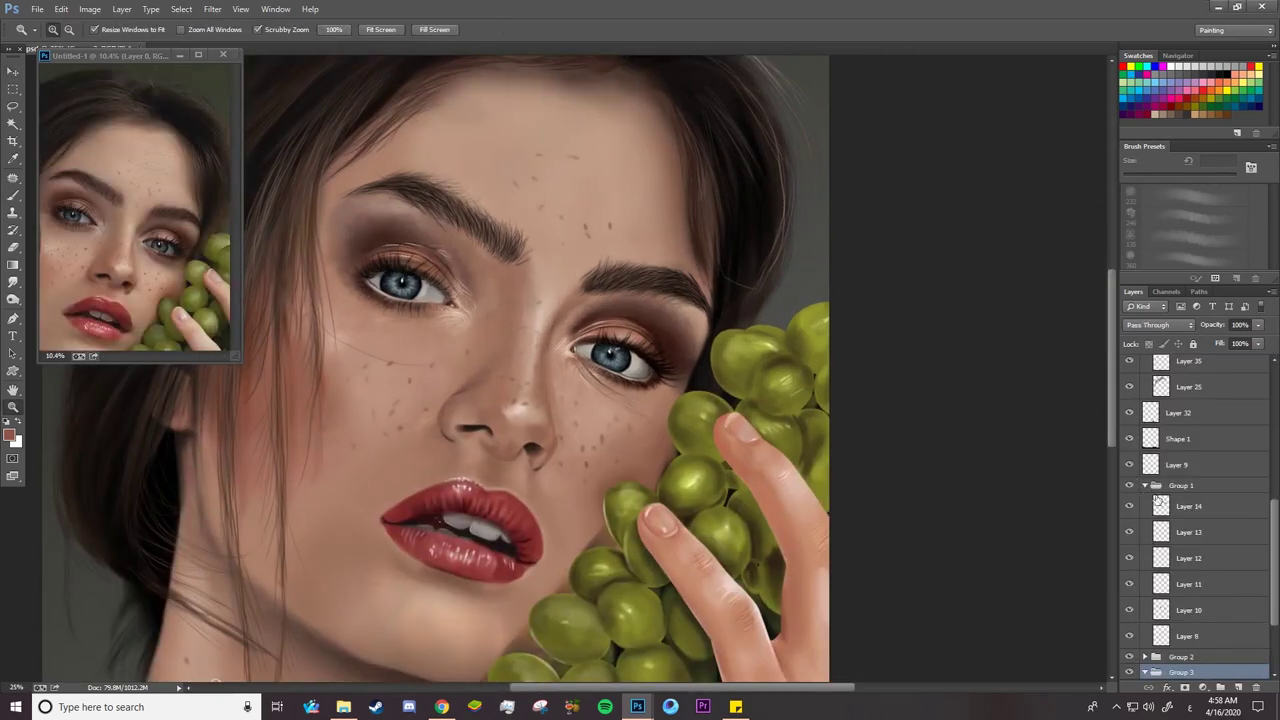
# Collapse Group 1 and add a new layer above Layer 34 in Group 3
pyautogui.click(1181, 486)
pyautogui.click(1145, 486)
pyautogui.click(1189, 589)
pyautogui.click(1238, 687)
# Sample forehead skin color #cbac97 from the reference for the Brush tool, increase the brush size, and open the foreground color for editing
pyautogui.click(13, 195)
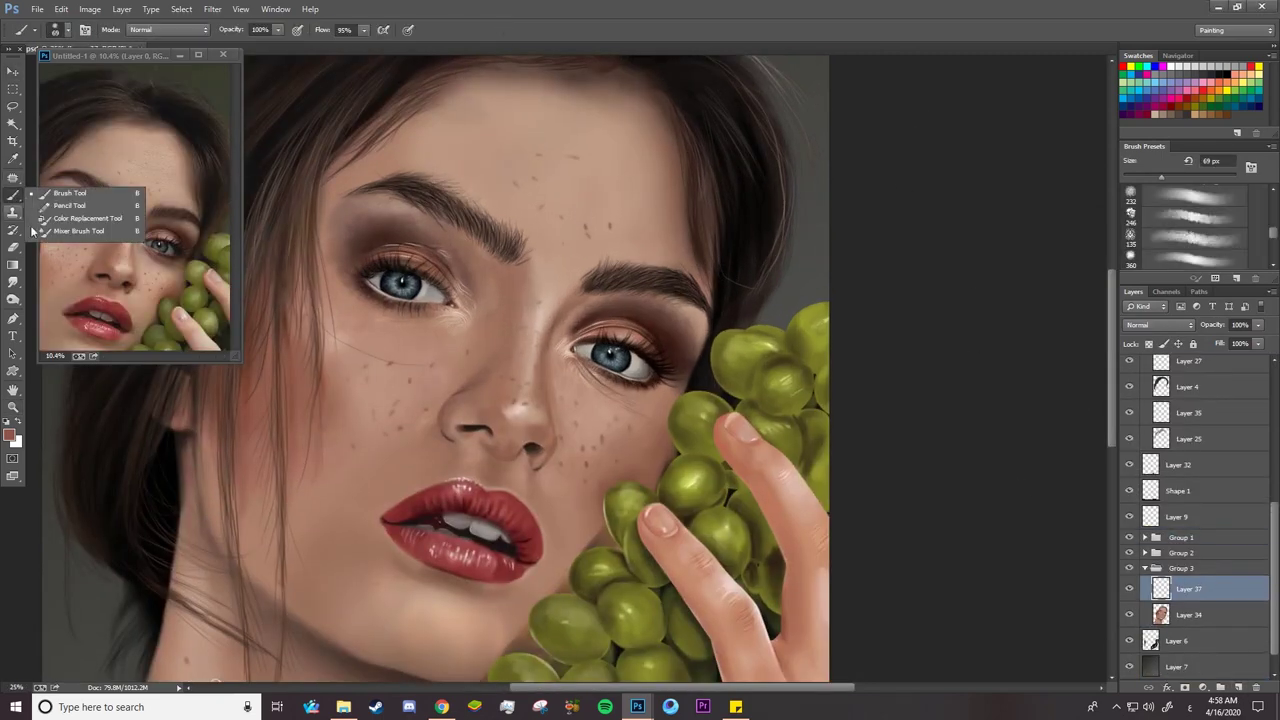
pyautogui.click(72, 194)
pyautogui.keyDown('alt'); pyautogui.click(172, 156); pyautogui.keyUp('alt')
pyautogui.rightClick(610, 163)
pyautogui.moveTo(700, 178); pyautogui.dragTo(730, 178)
pyautogui.click(9, 435)
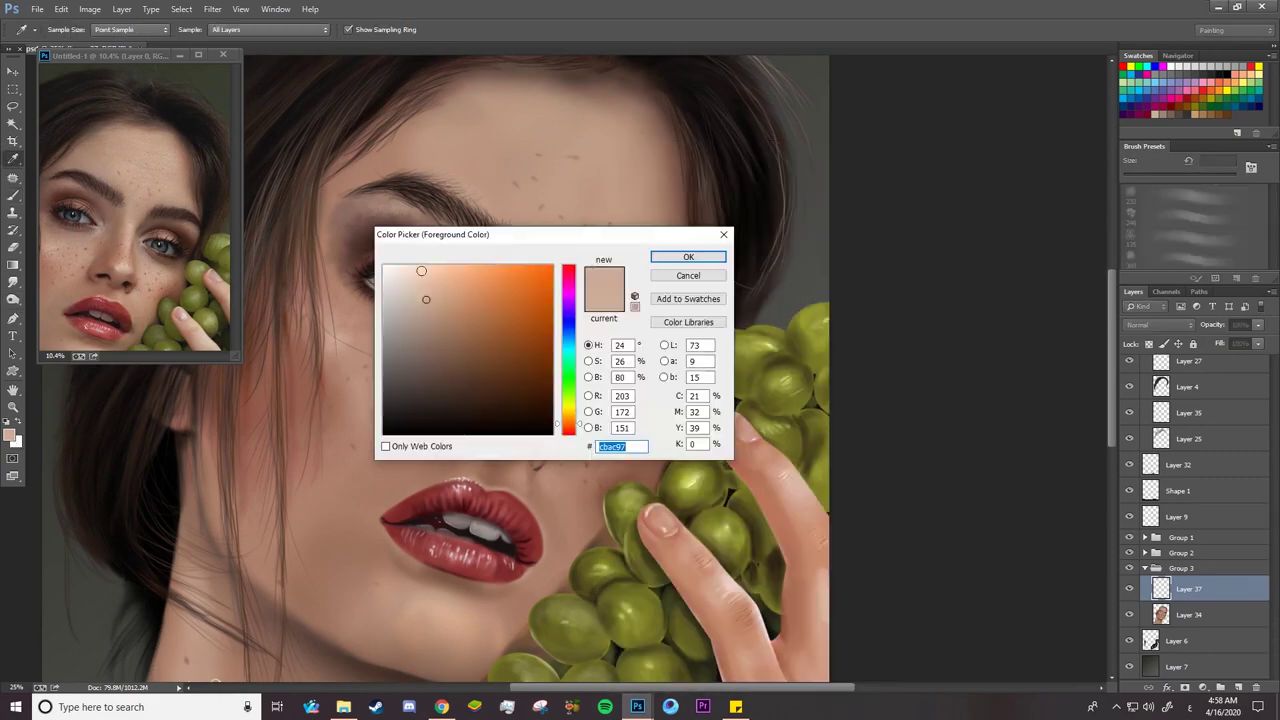